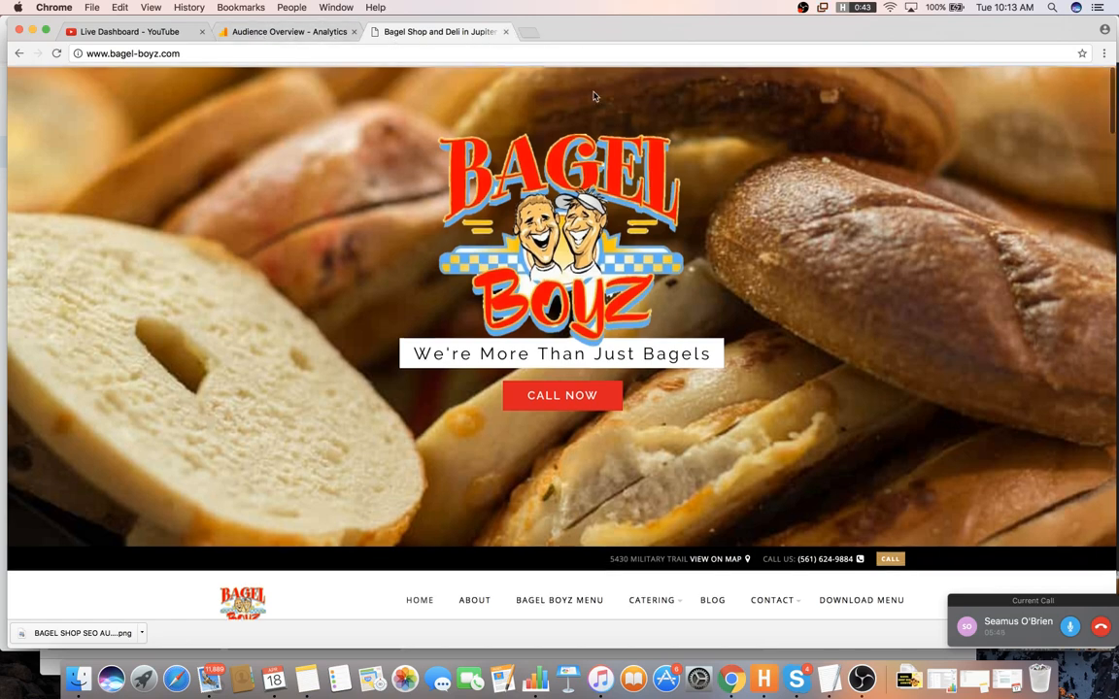
- Scroll through the Bagel Boyz homepage and select its full site address
scroll(610, 109, down, 3)
scroll(612, 117, down, 10)
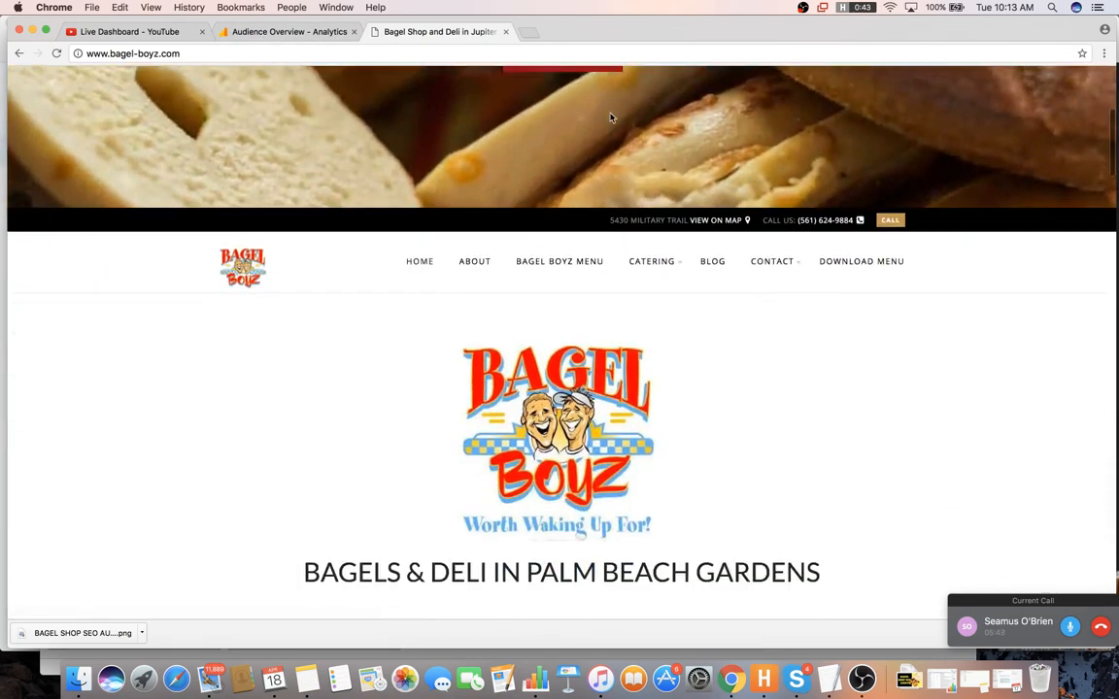
scroll(618, 131, down, 10)
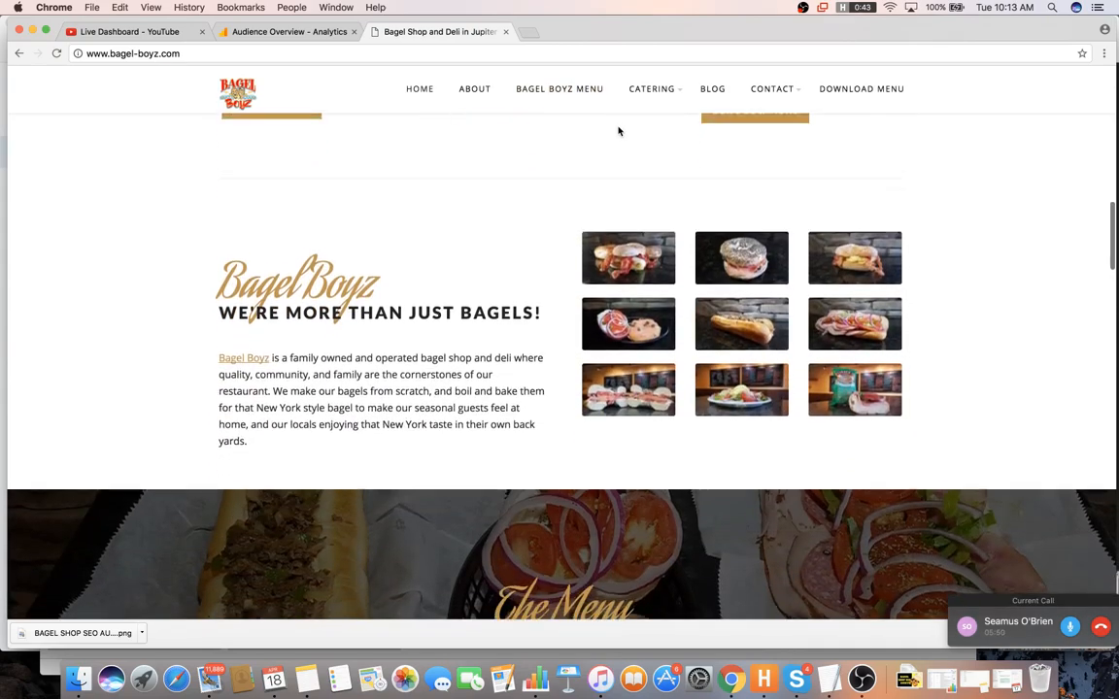
scroll(634, 149, down, 10)
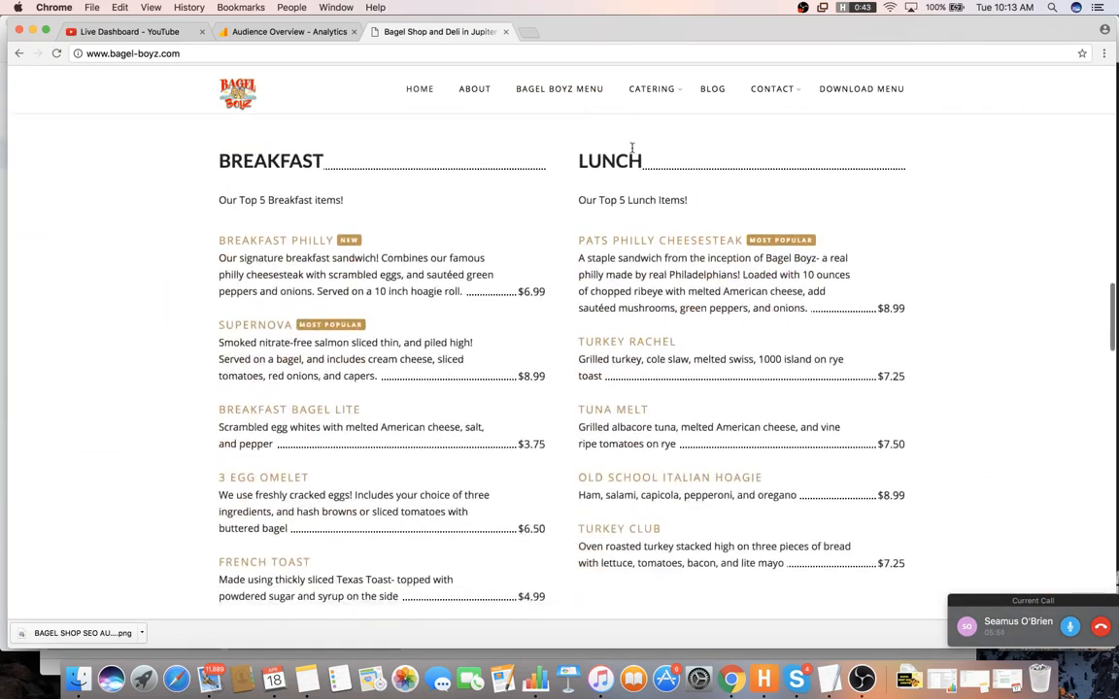
scroll(634, 148, down, 3)
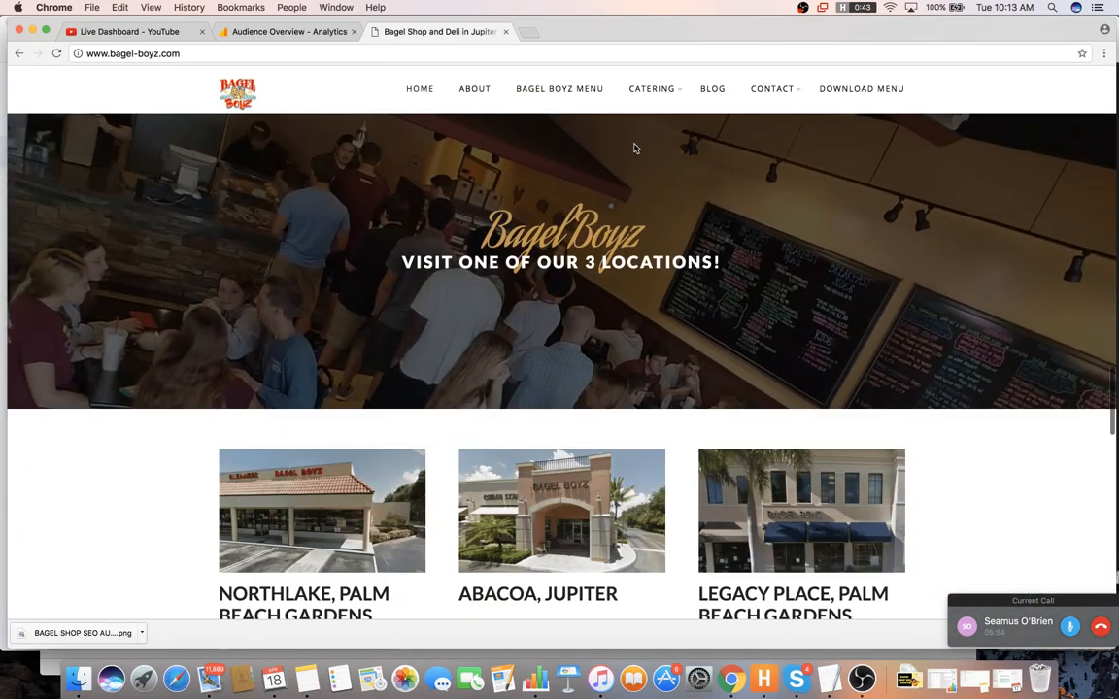
scroll(637, 148, down, 7)
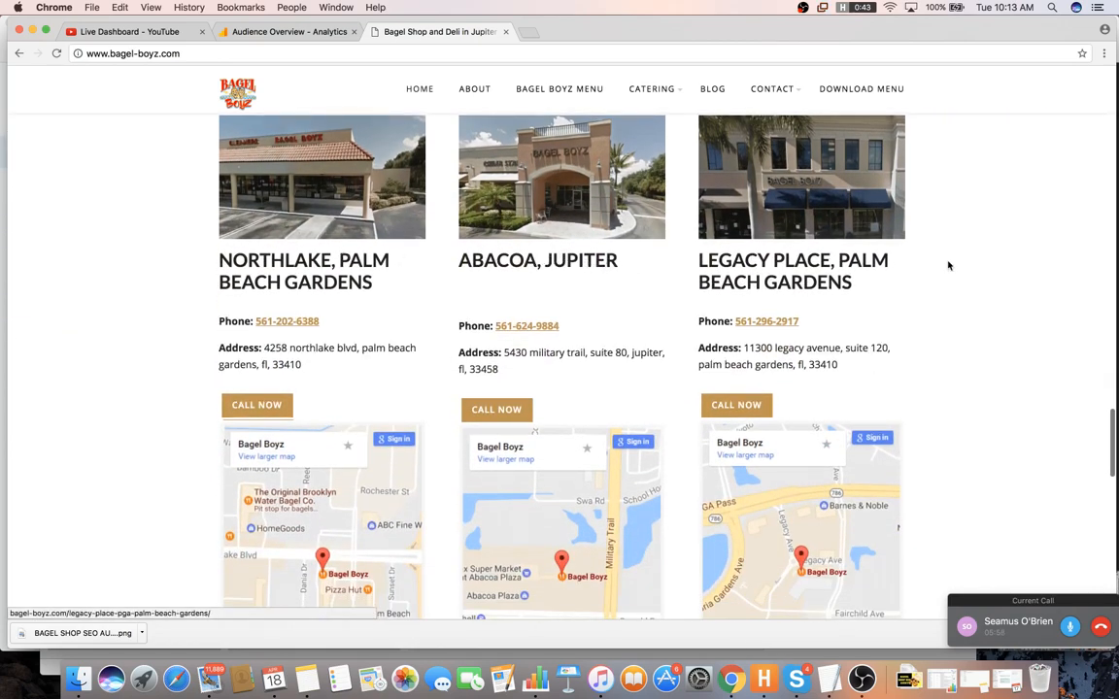
scroll(935, 270, up, 2)
scroll(935, 271, down, 3)
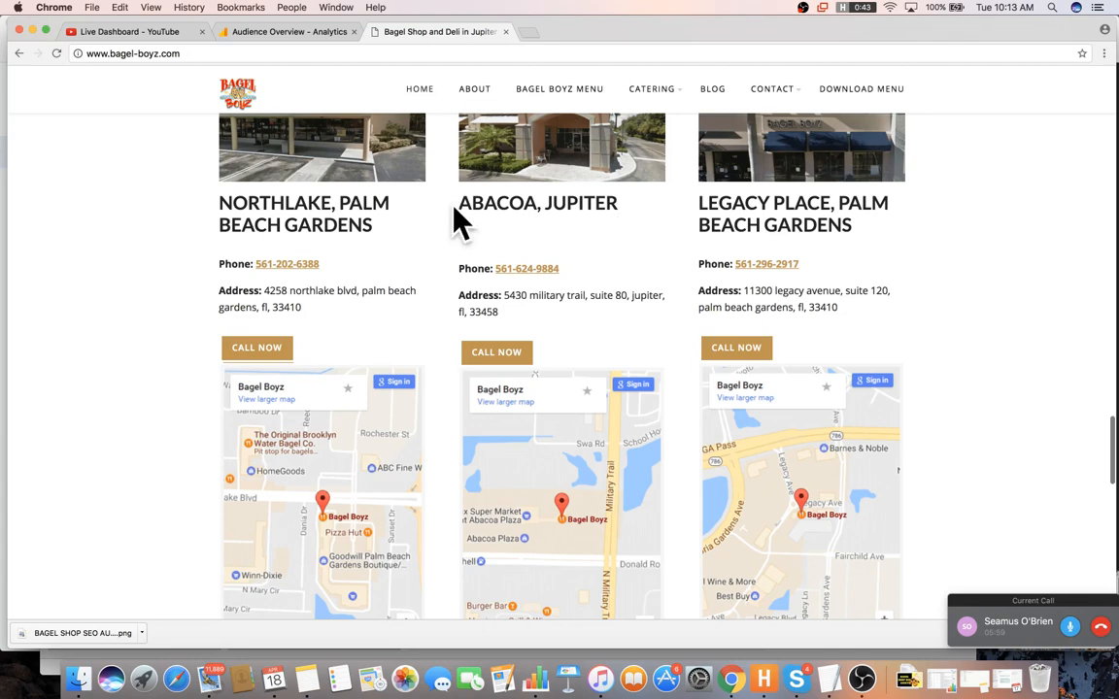
scroll(716, 197, down, 2)
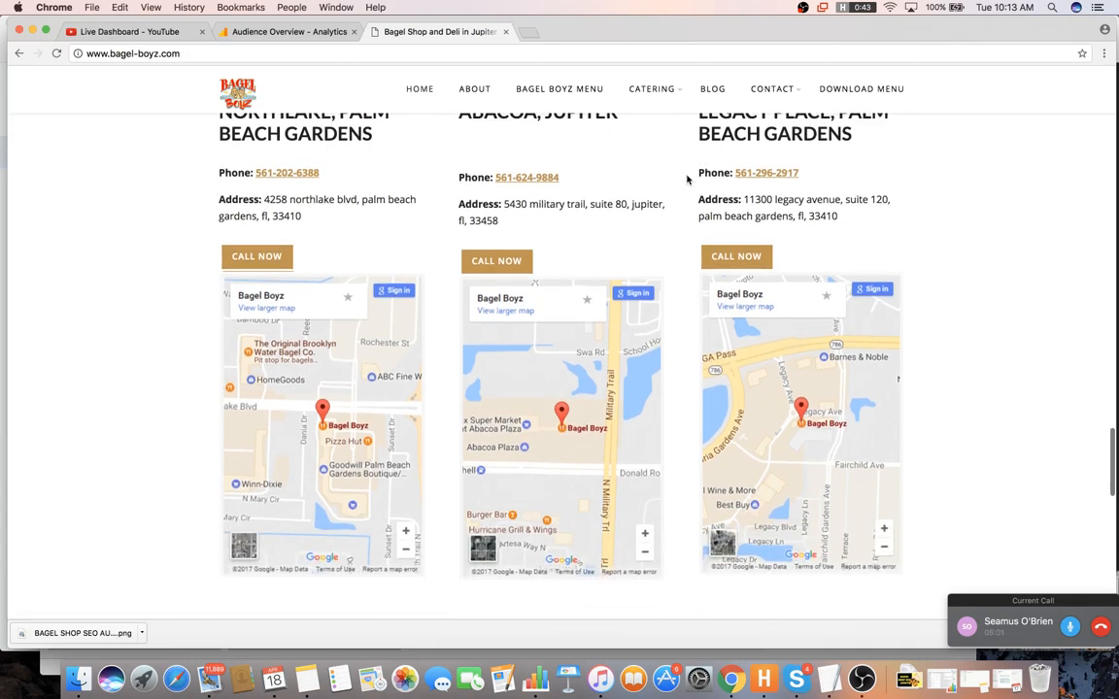
scroll(490, 175, up, 2)
scroll(457, 171, down, 2)
scroll(417, 167, up, 2)
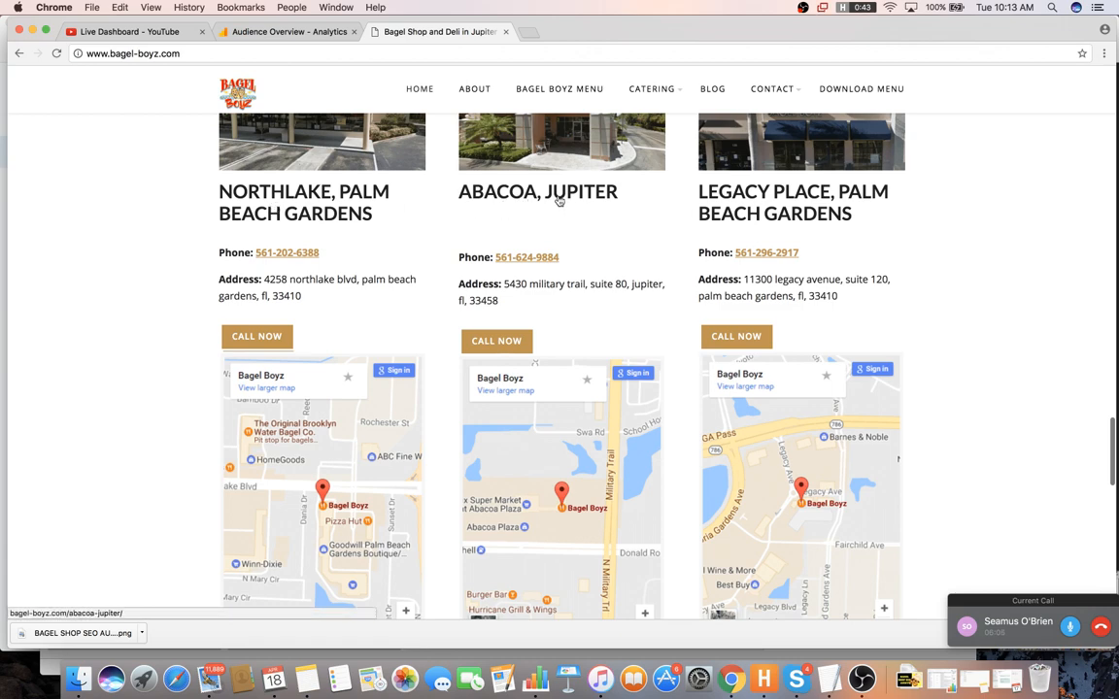
scroll(577, 202, up, 1)
scroll(577, 213, down, 3)
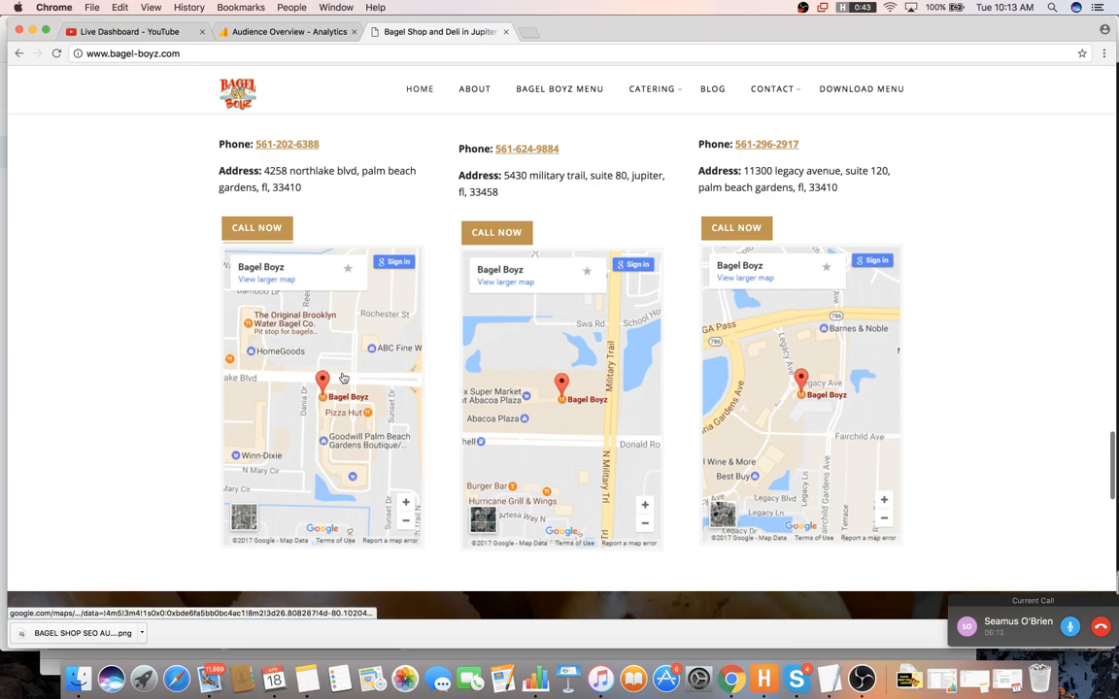
scroll(291, 243, up, 3)
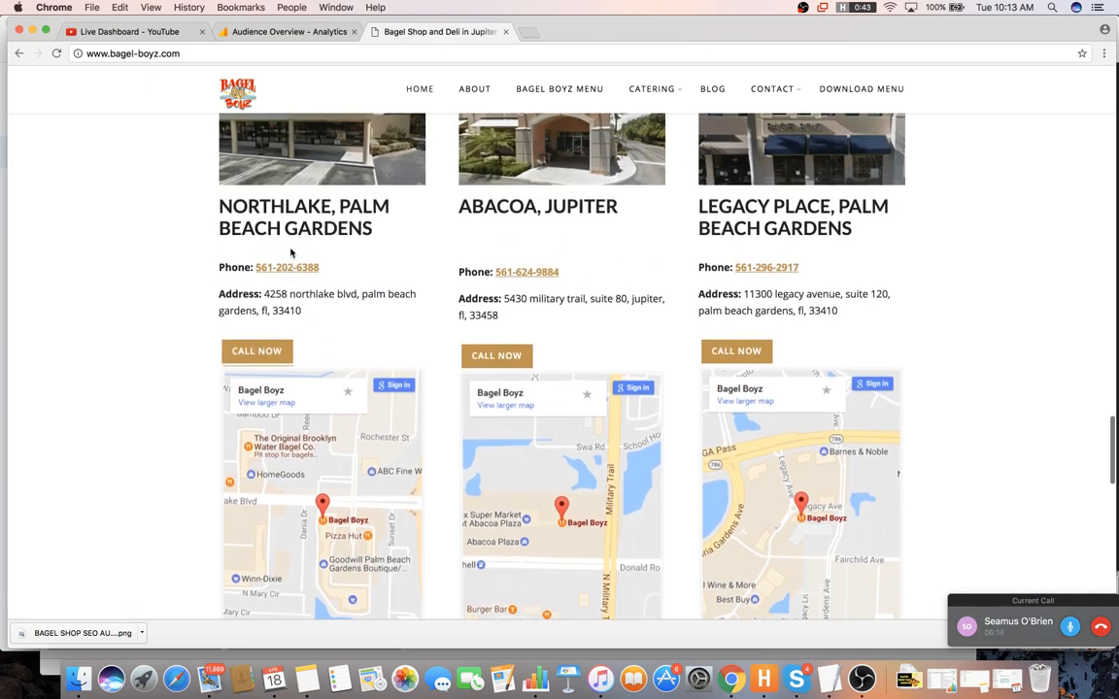
scroll(428, 335, up, 1)
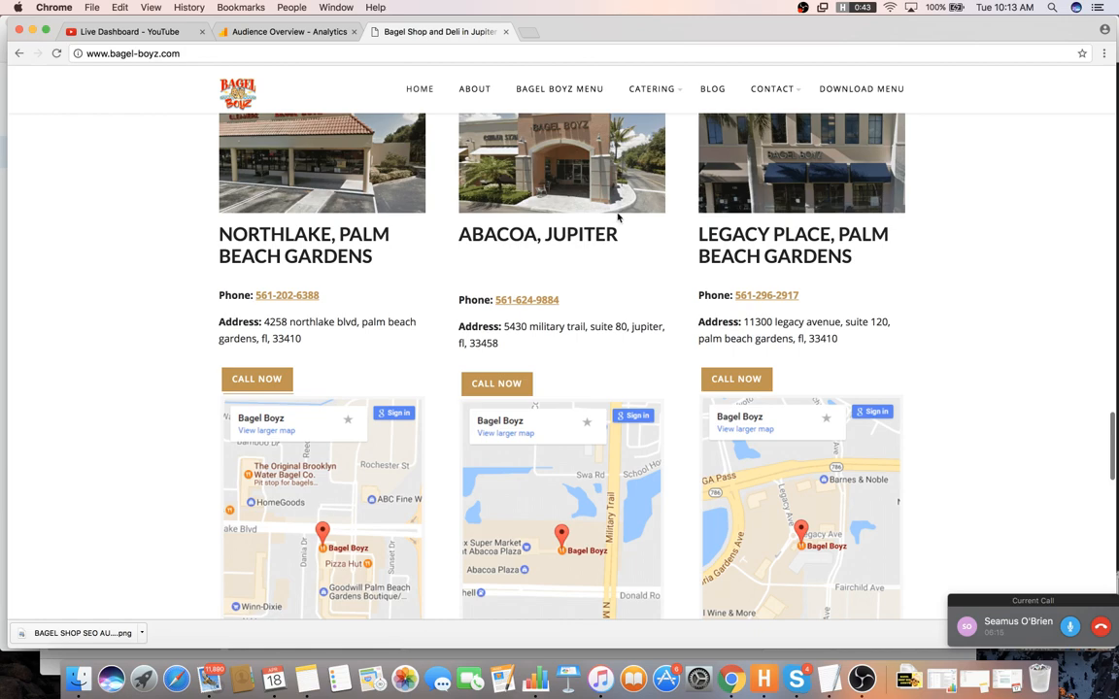
scroll(622, 233, up, 8)
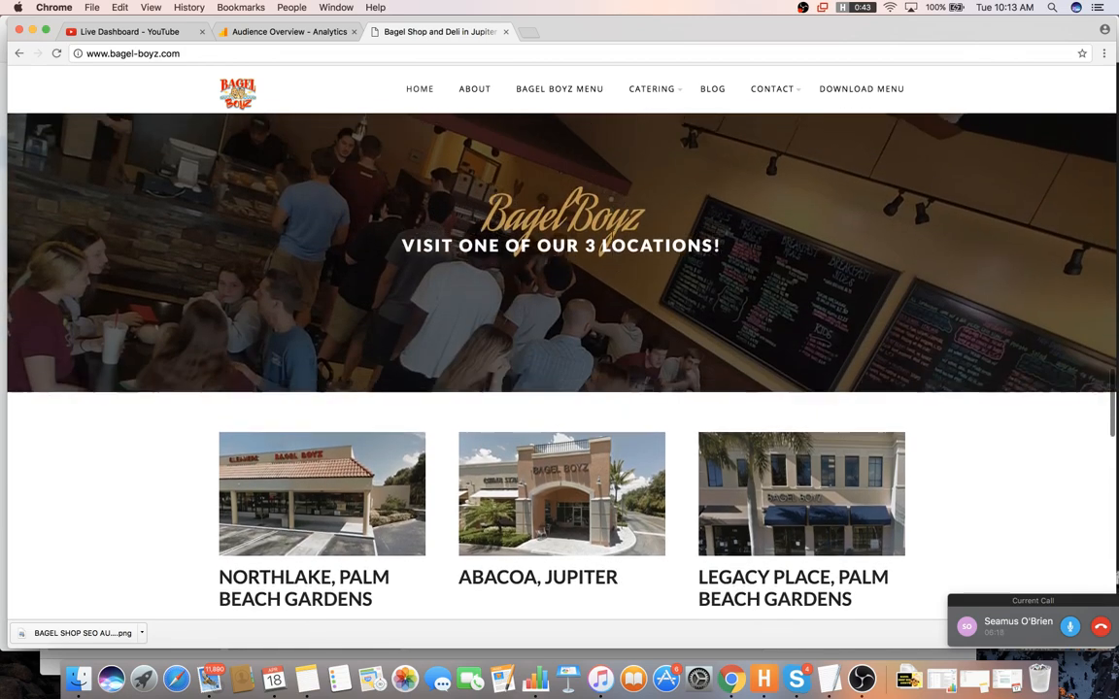
scroll(612, 237, down, 10)
scroll(713, 194, up, 4)
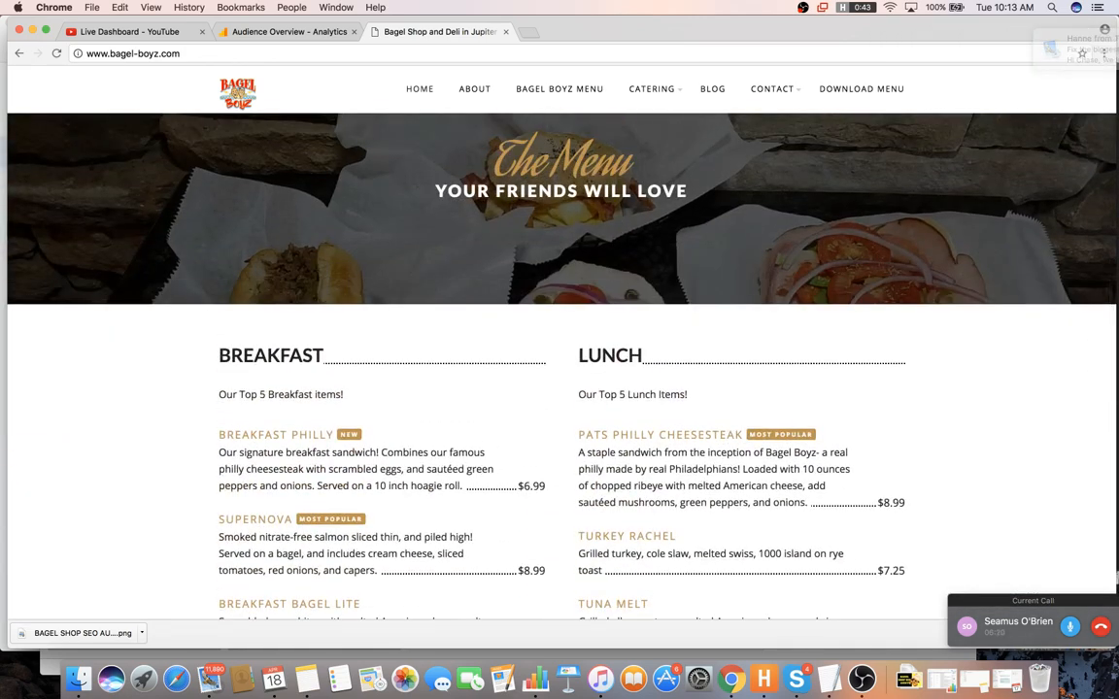
scroll(802, 117, up, 9)
scroll(787, 198, up, 10)
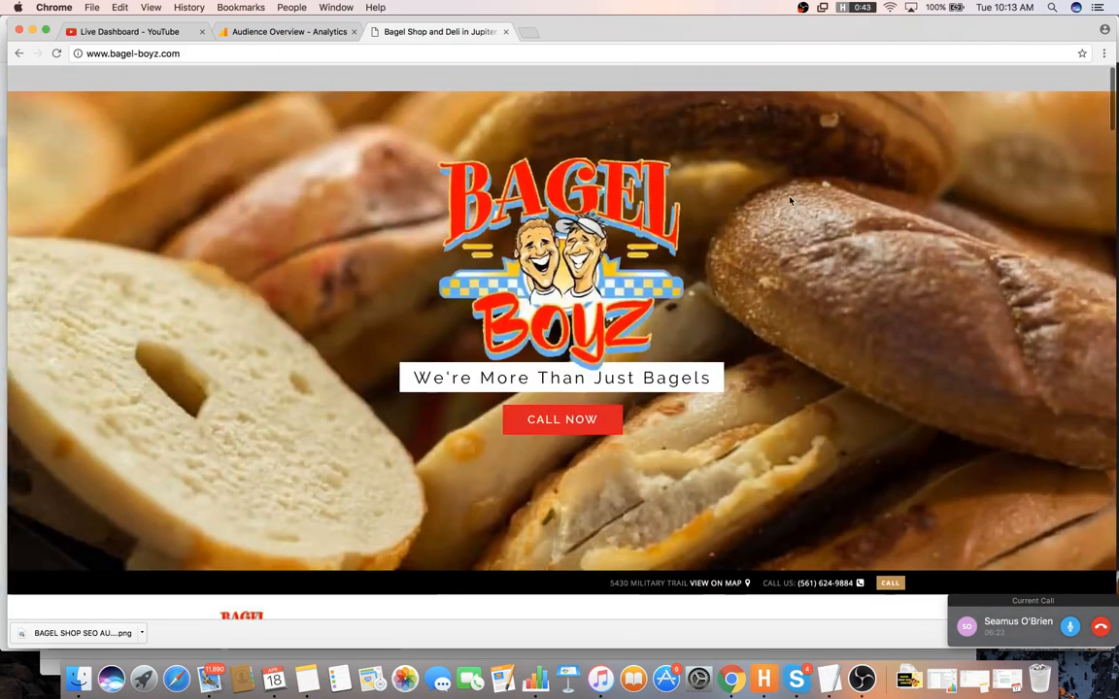
scroll(710, 176, down, 2)
scroll(680, 145, up, 2)
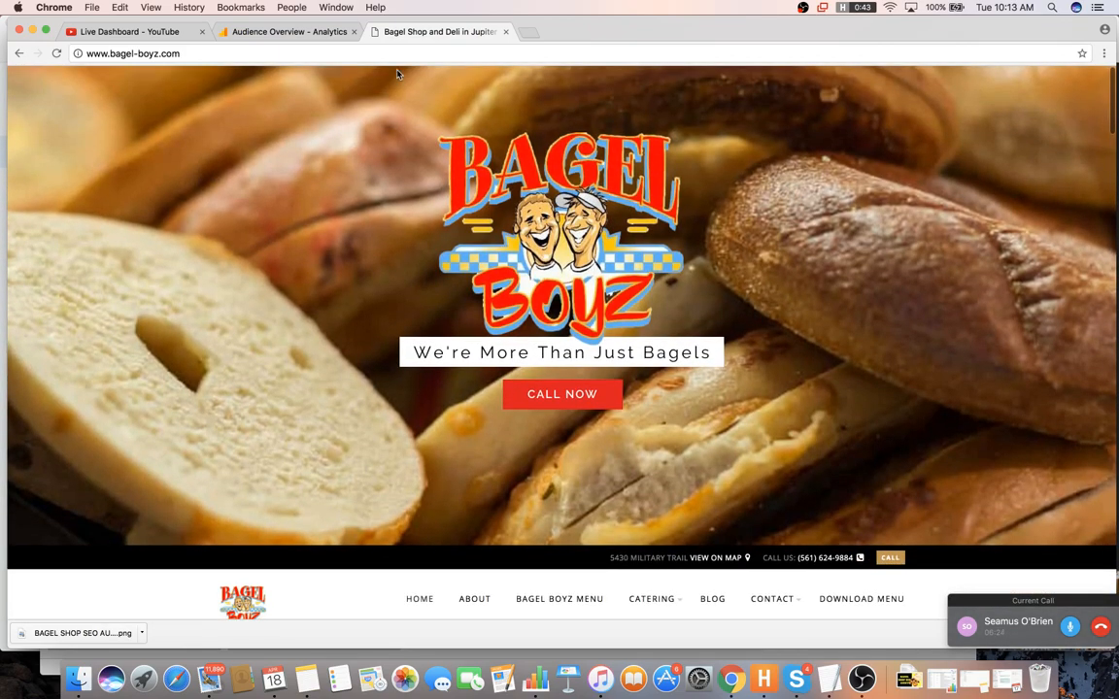
click(361, 54)
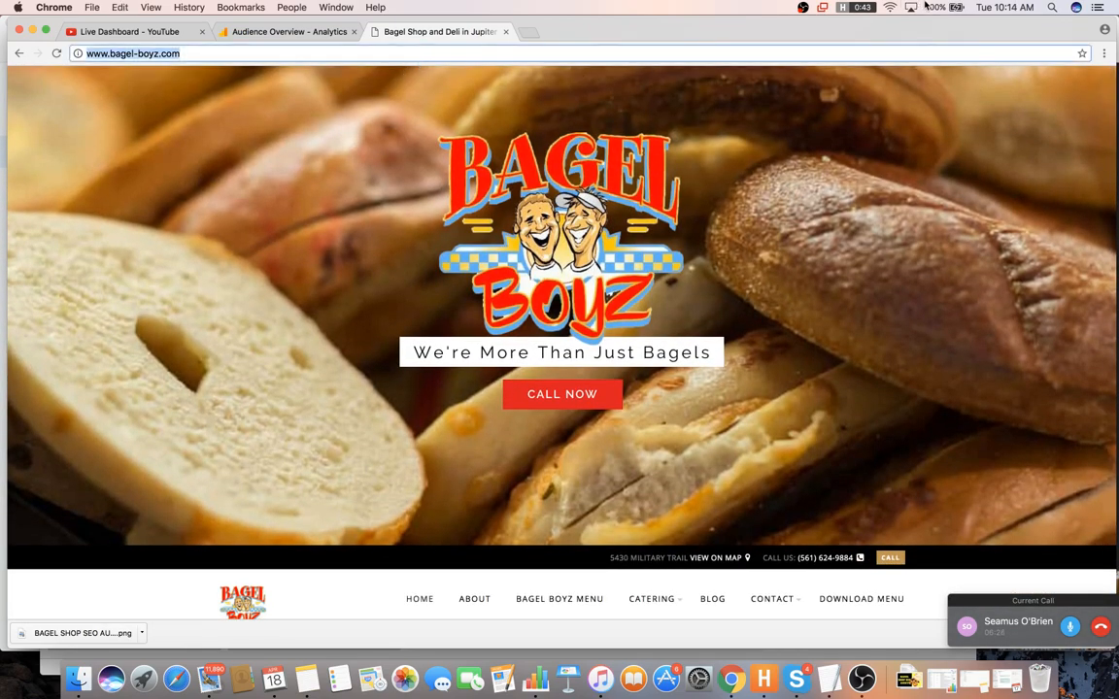
- Start a Harvest timer on a new General / Business Development entry noted 'SEO audit for bagel shop'
click(842, 7)
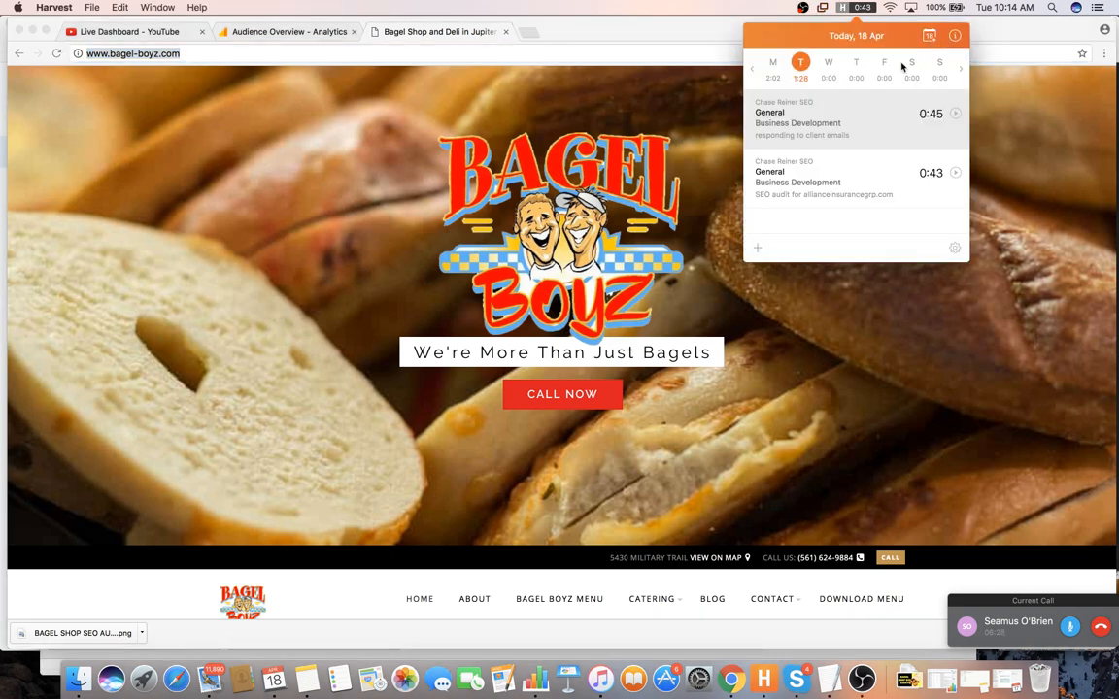
click(757, 248)
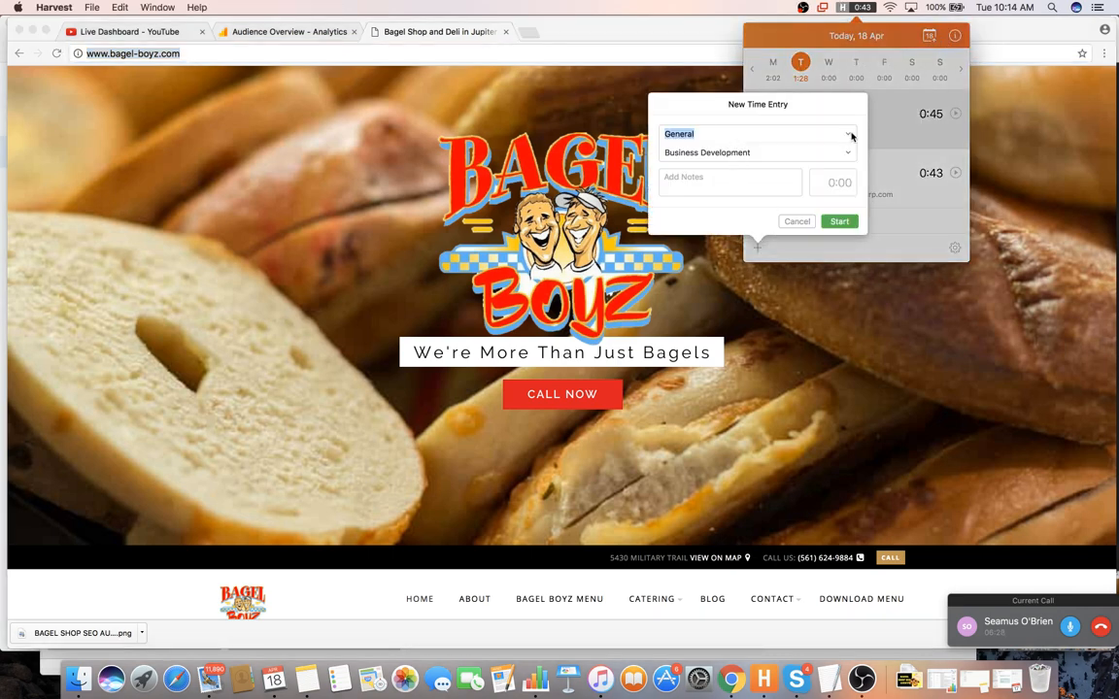
click(778, 185)
text(SEO audit for bagel shop)
key(Return)
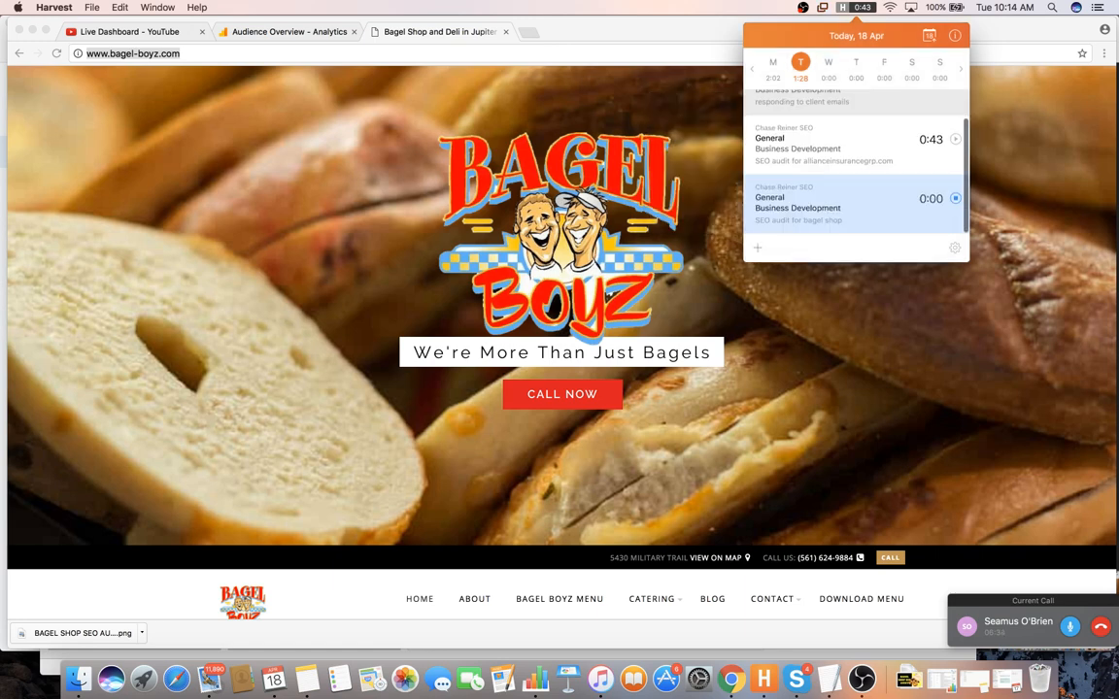
click(715, 27)
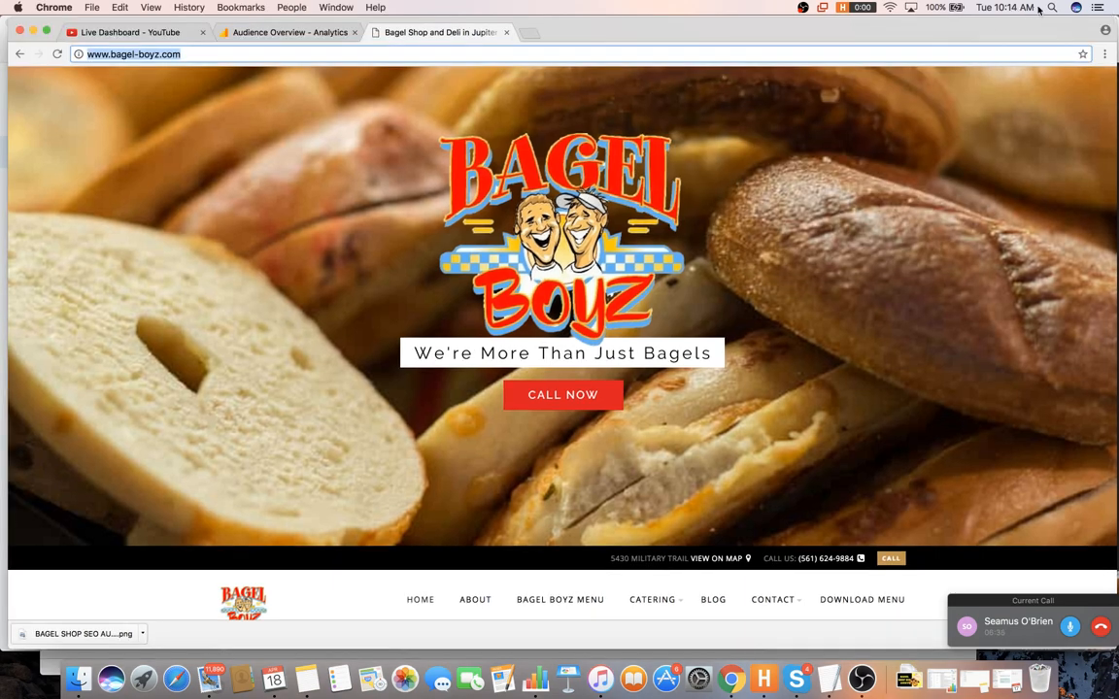
key(super+Tab)
key(super+Tab)
key(super+Tab)
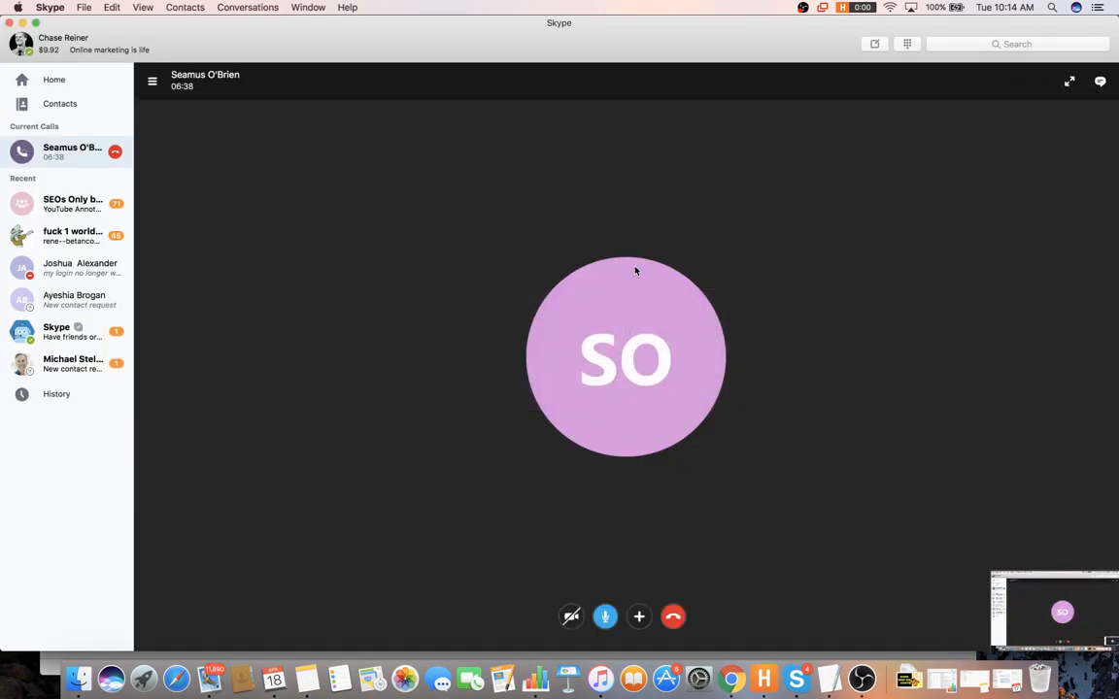
- Minimize the Skype call window so the Bagel Boyz homepage in Chrome shows
click(641, 618)
click(936, 493)
click(22, 22)
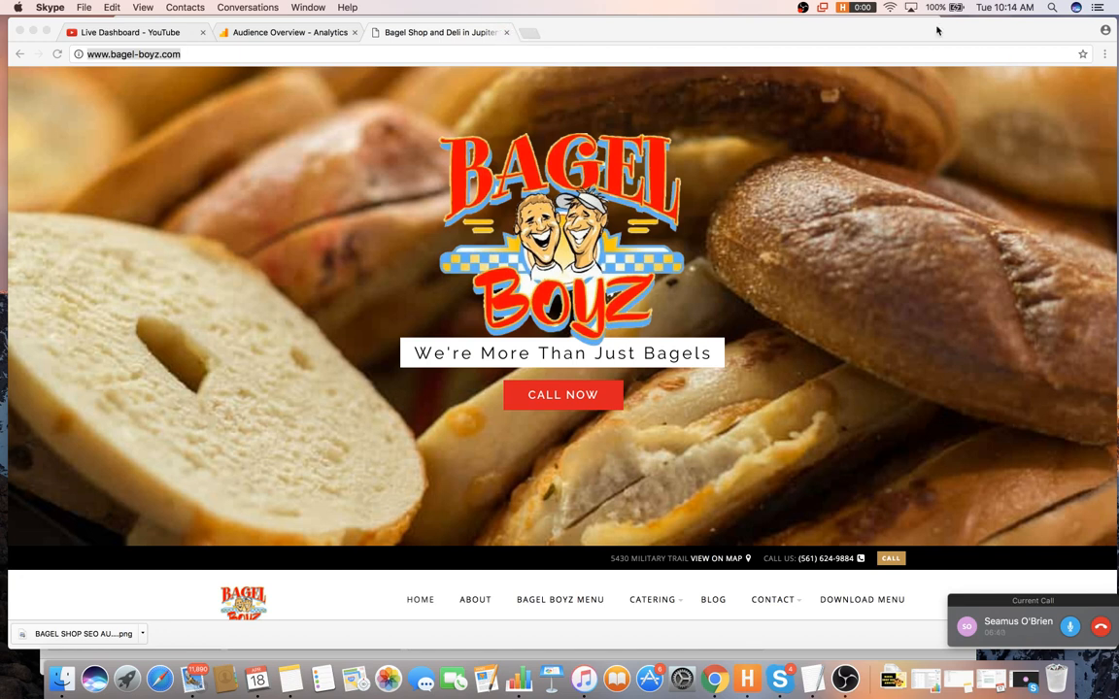
- Launch Screaming Frog SEO Spider through Spotlight
key(super+space)
text(scr)
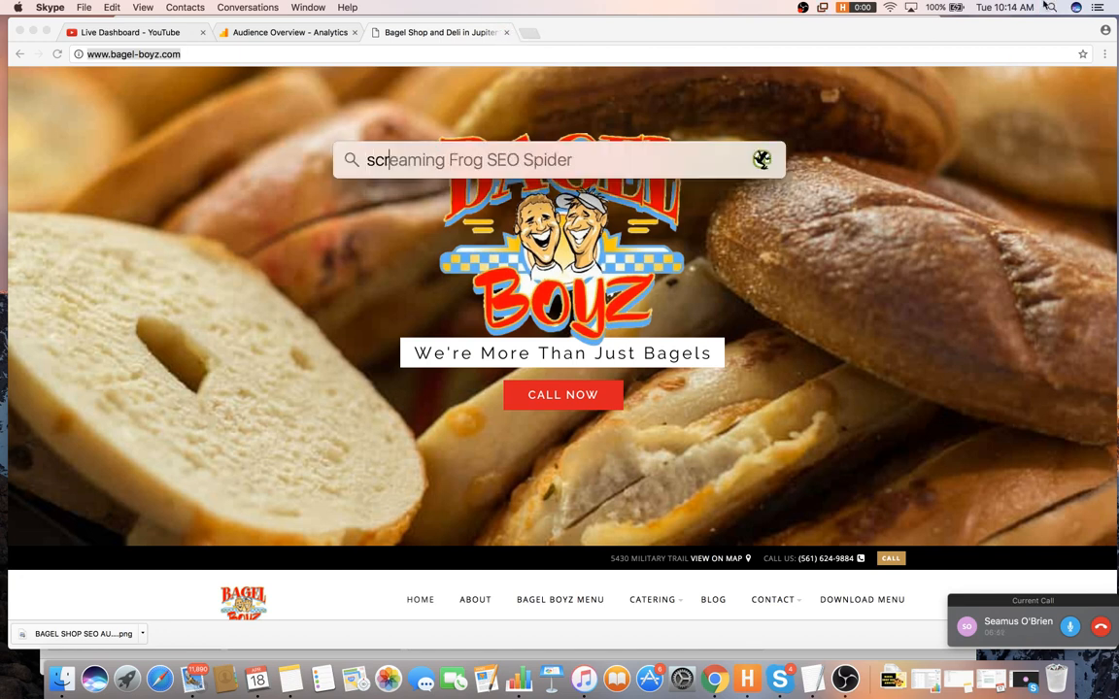
text(eaming frog)
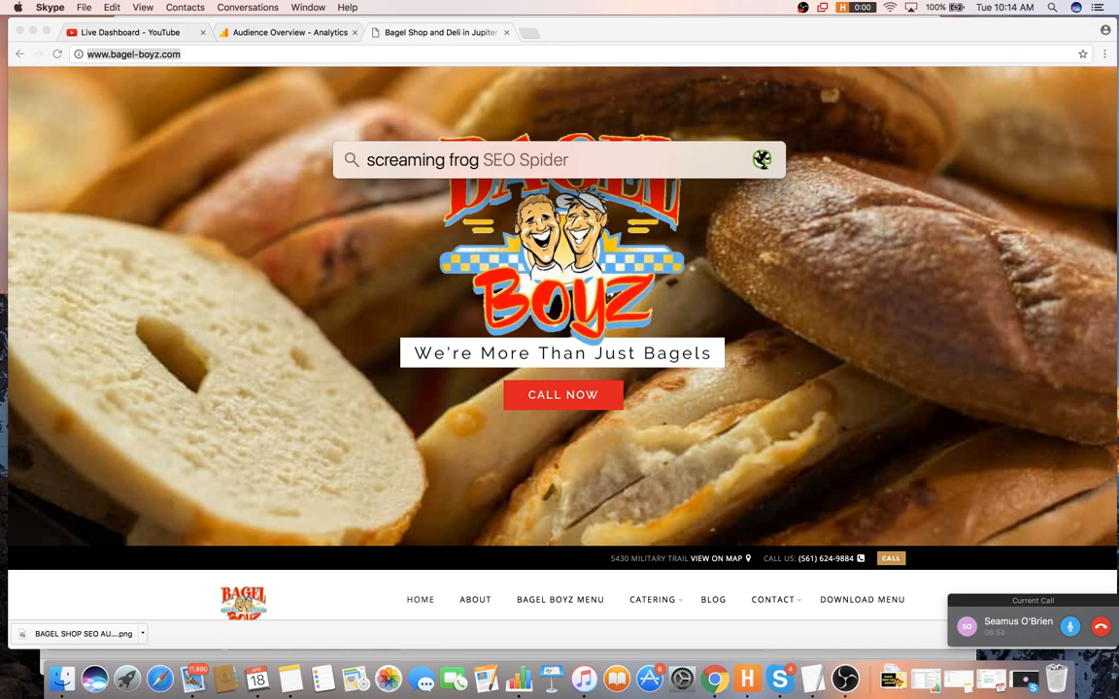
key(Return)
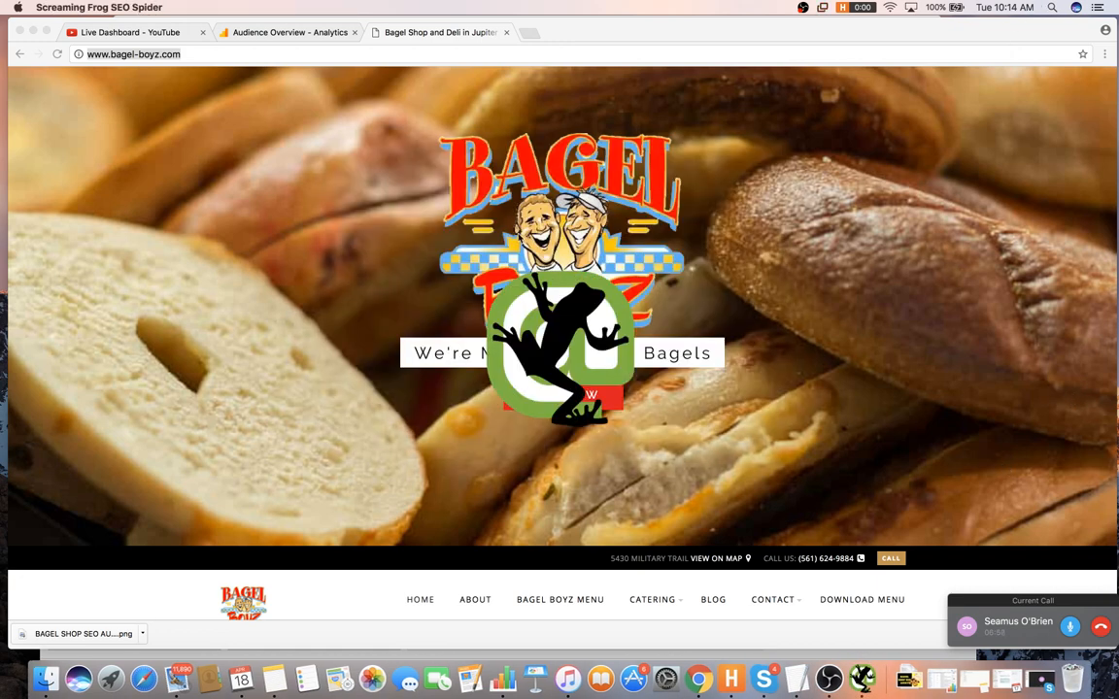
scroll(573, 242, down, 10)
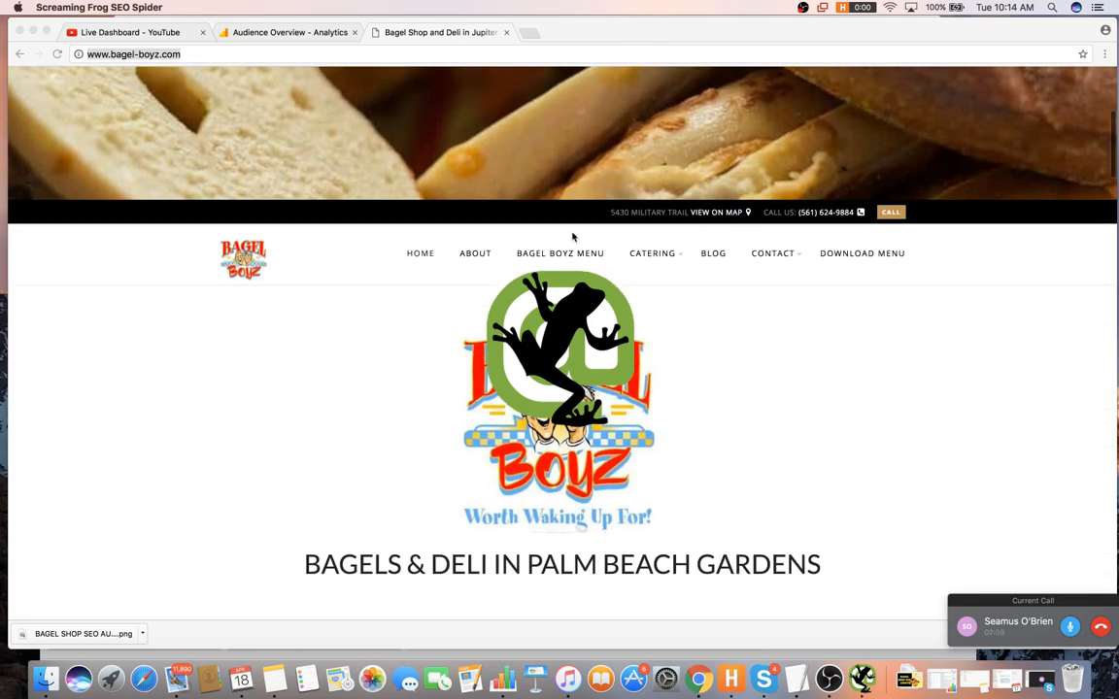
scroll(575, 241, down, 7)
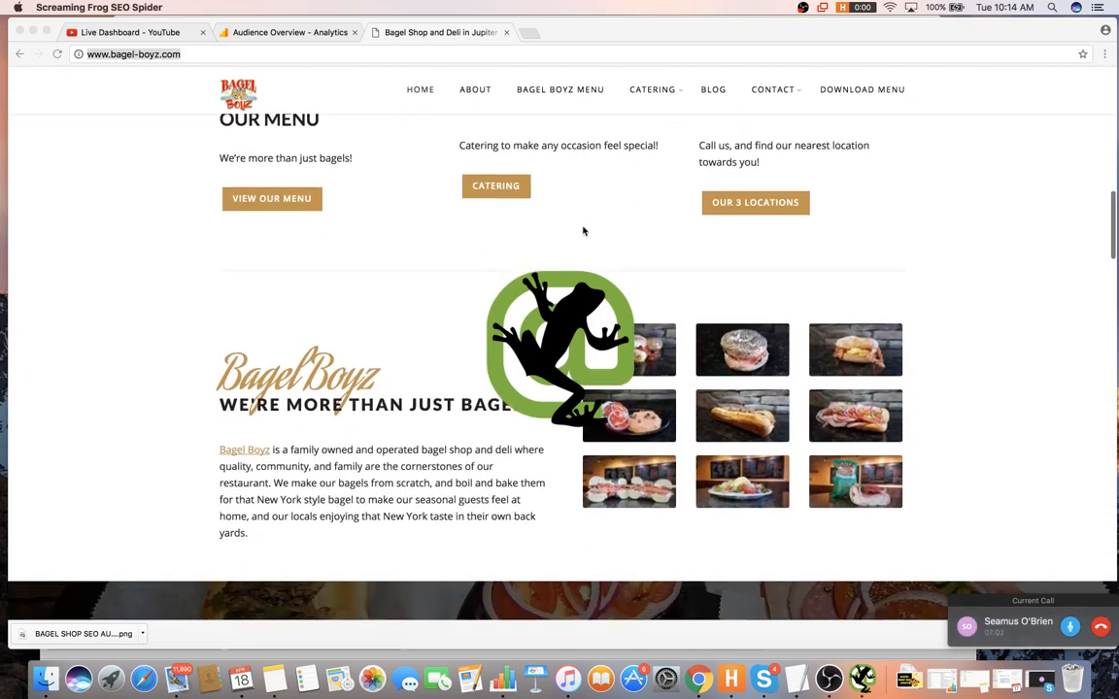
scroll(583, 239, up, 3)
scroll(586, 237, up, 4)
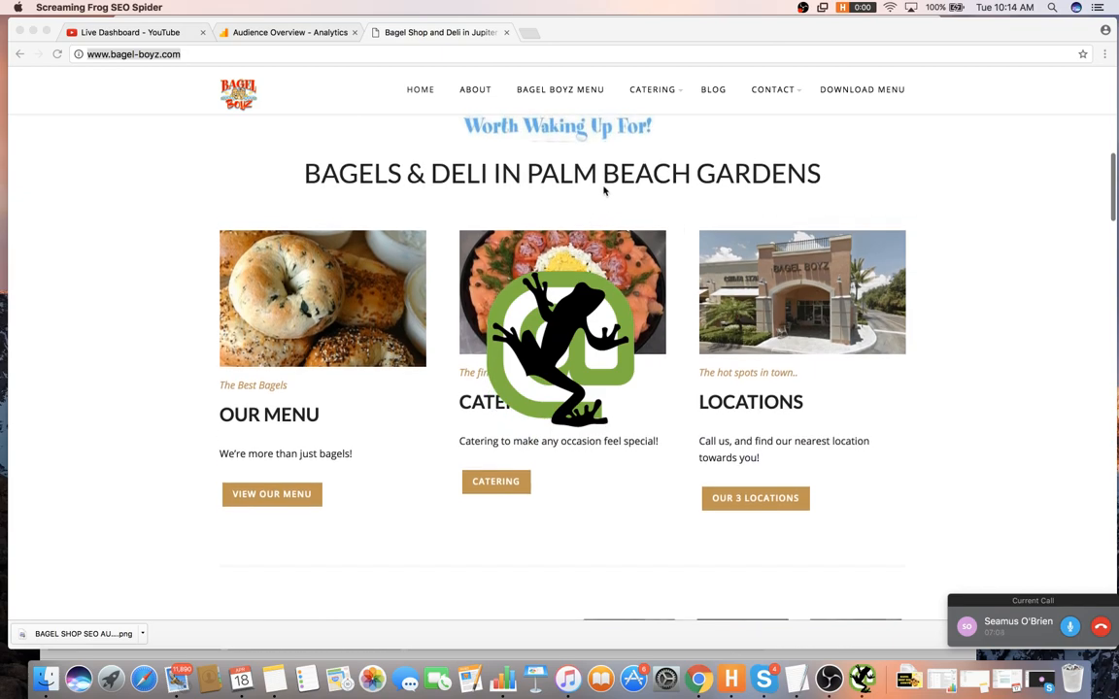
scroll(669, 230, down, 6)
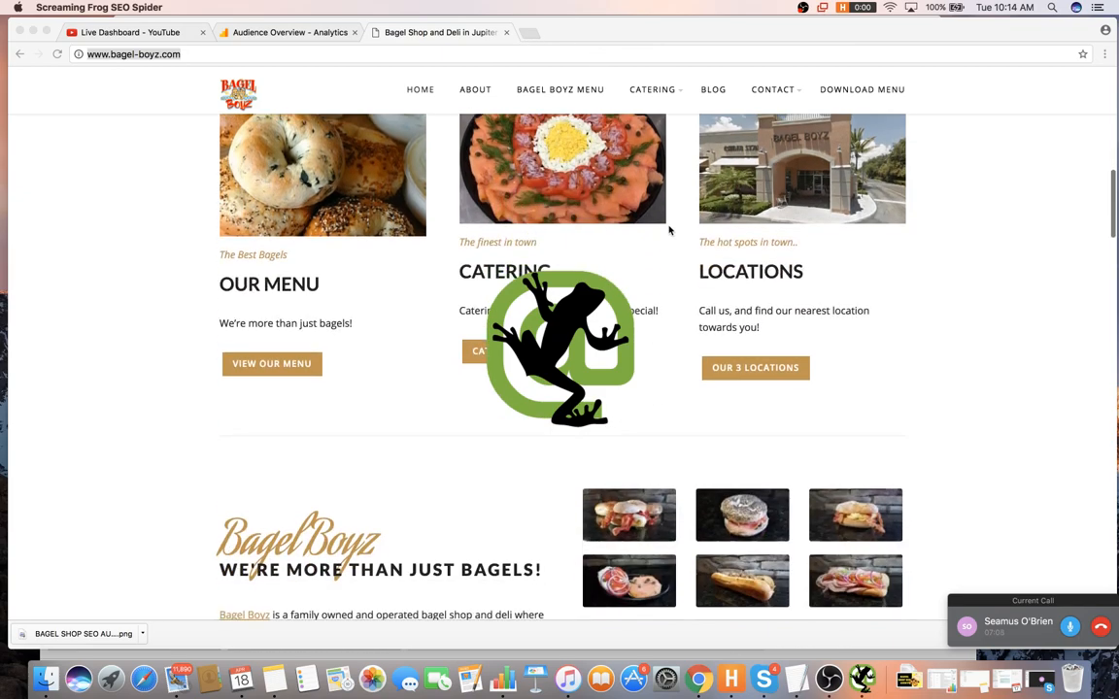
scroll(660, 209, up, 12)
scroll(652, 208, up, 8)
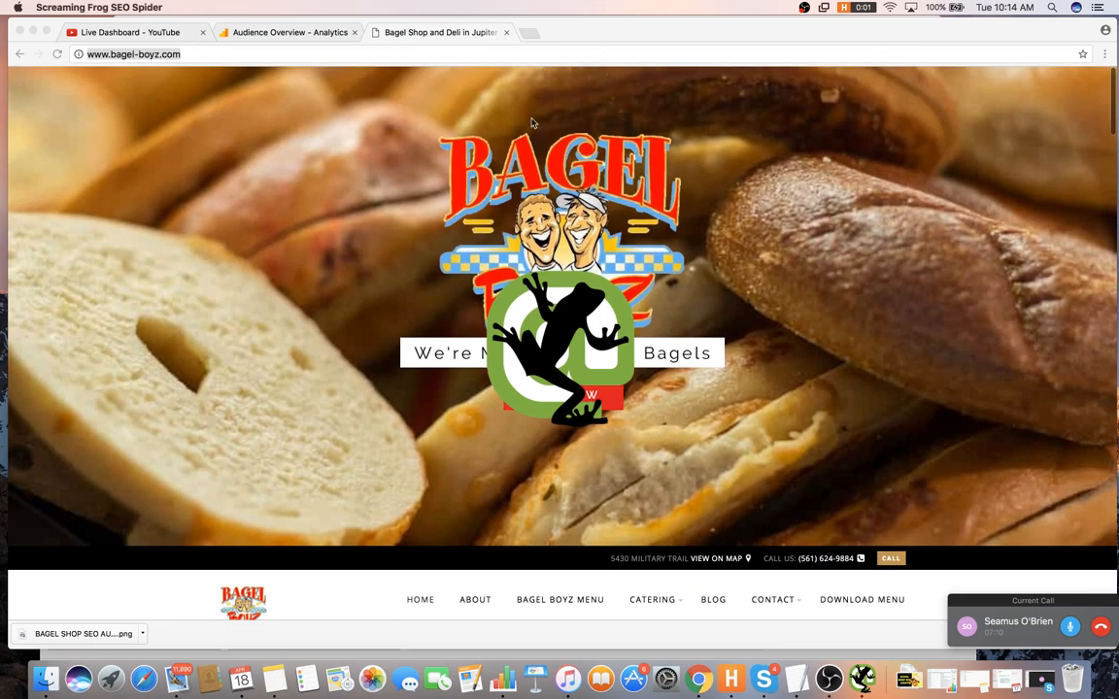
scroll(505, 165, down, 8)
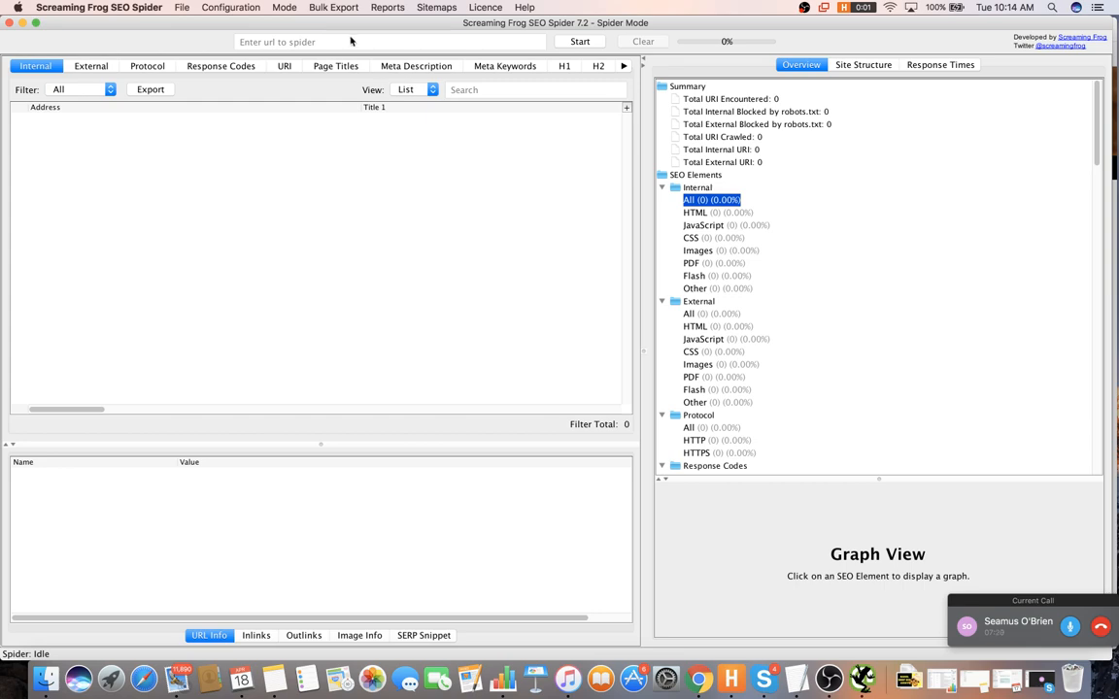
drag(647, 26, 647, 37)
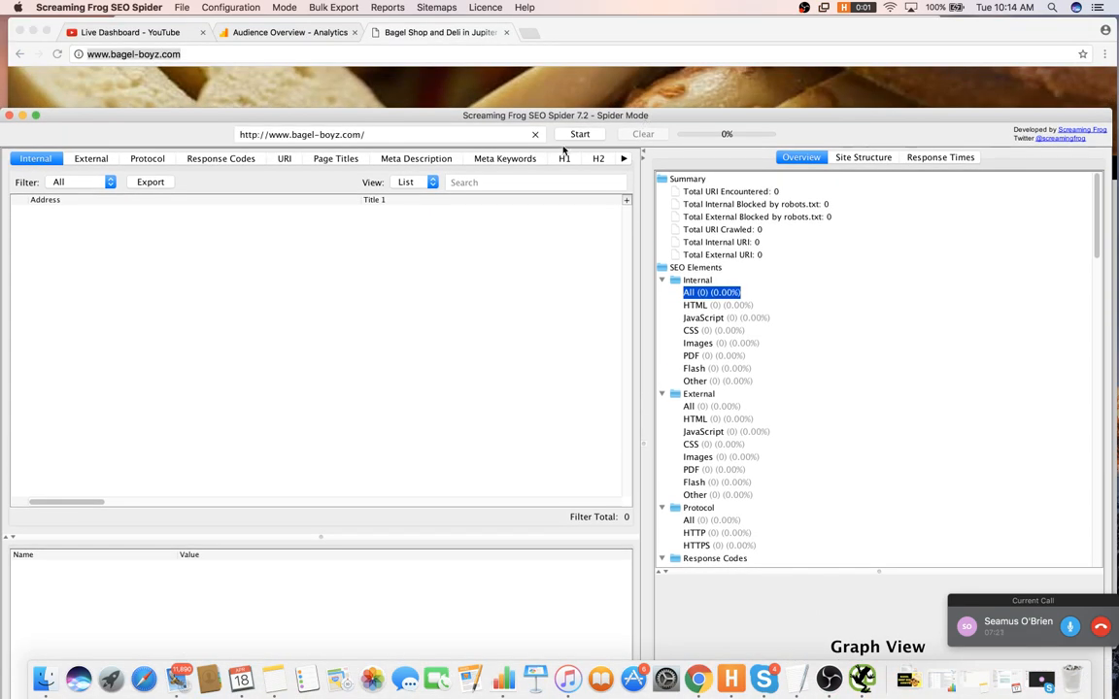
click(579, 134)
click(540, 70)
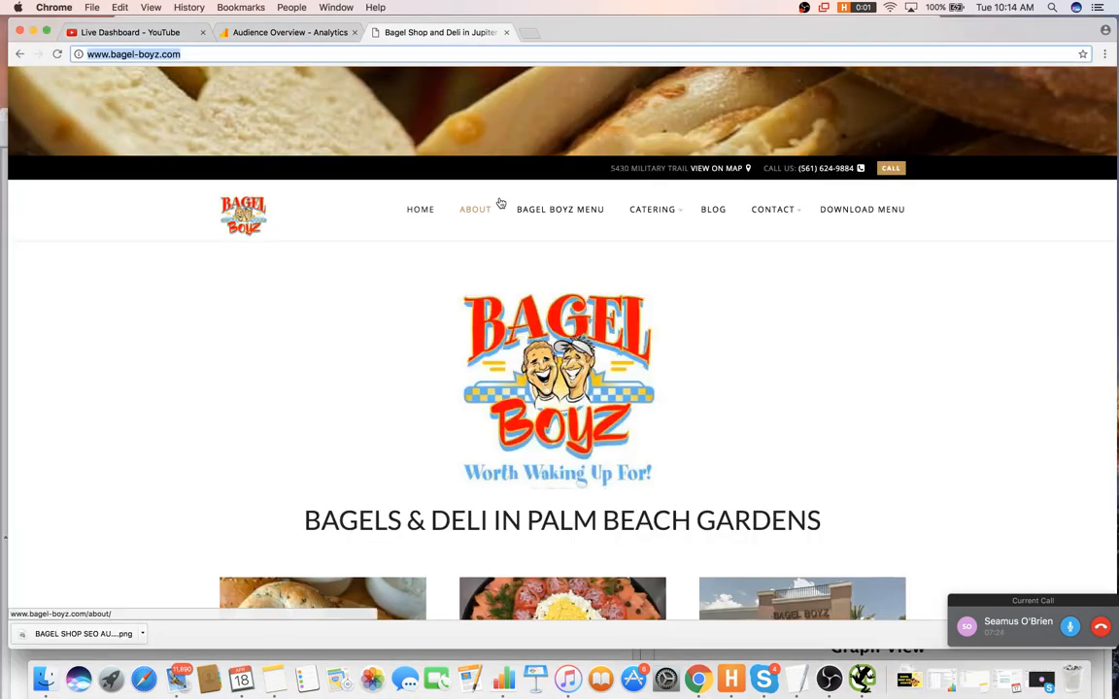
scroll(447, 194, up, 5)
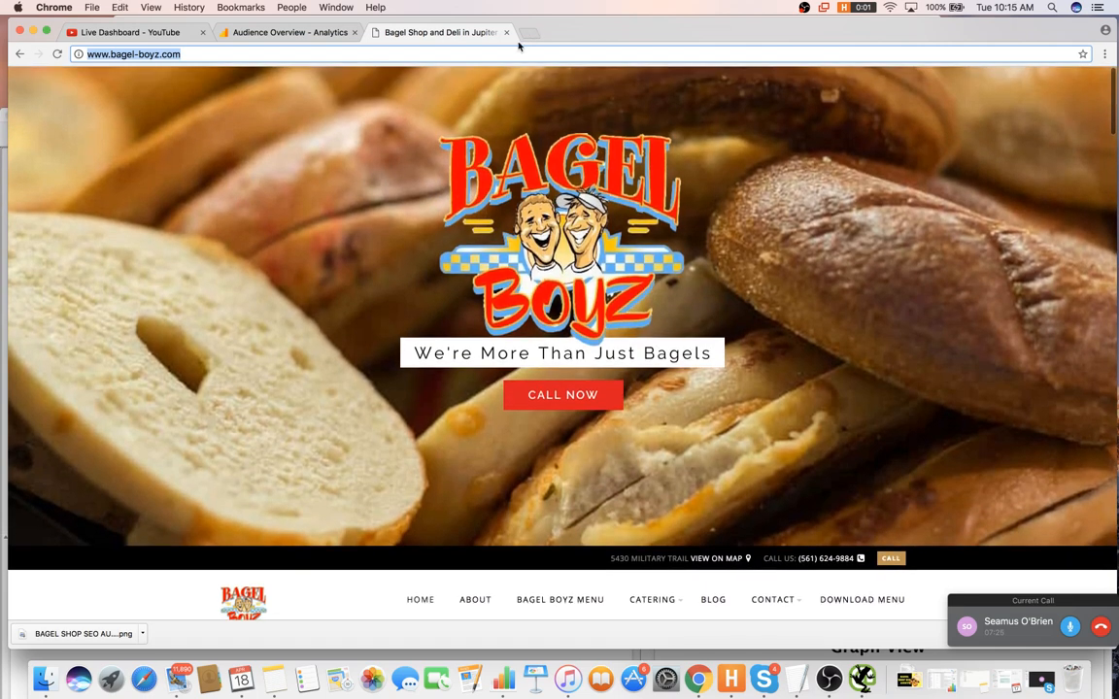
- Find SEOCentro through a Google search and open its SEO Analyzer tool
click(529, 35)
text(seo)
key(Return)
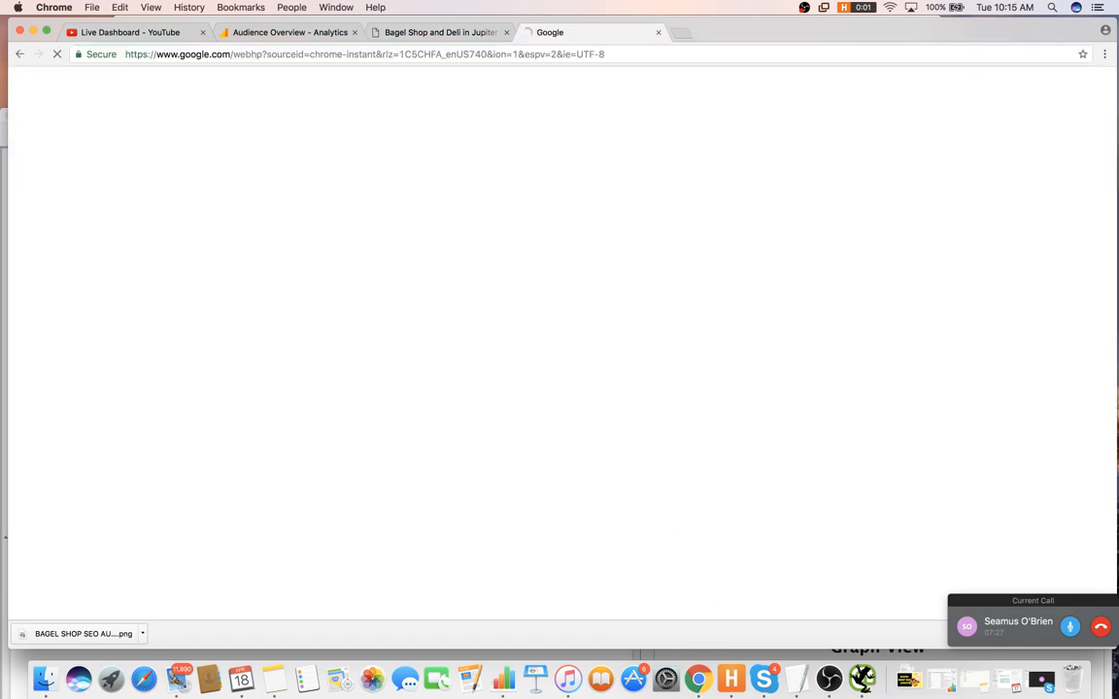
click(253, 177)
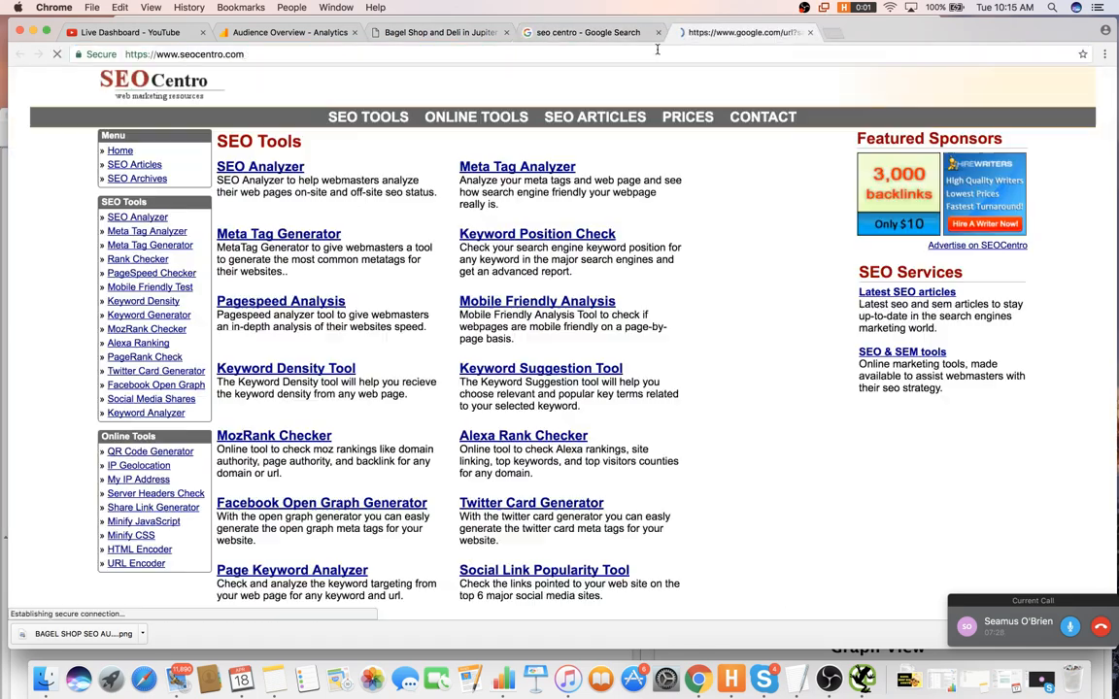
click(657, 32)
click(258, 167)
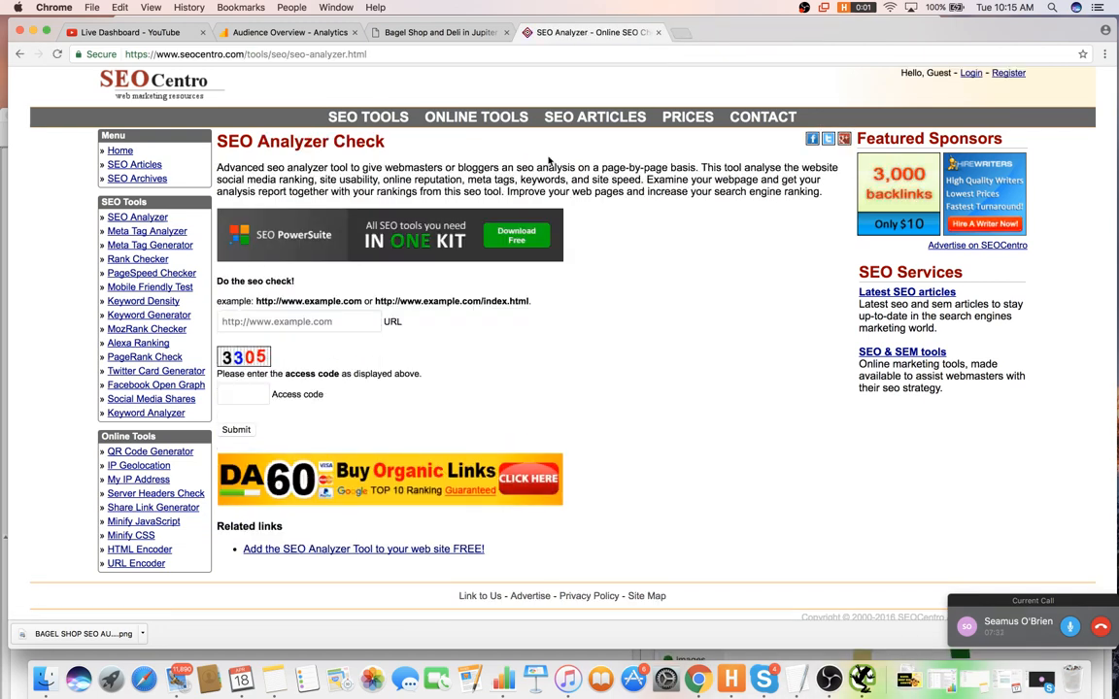
click(282, 322)
text(http://www.bagel-boyz.com/)
click(246, 390)
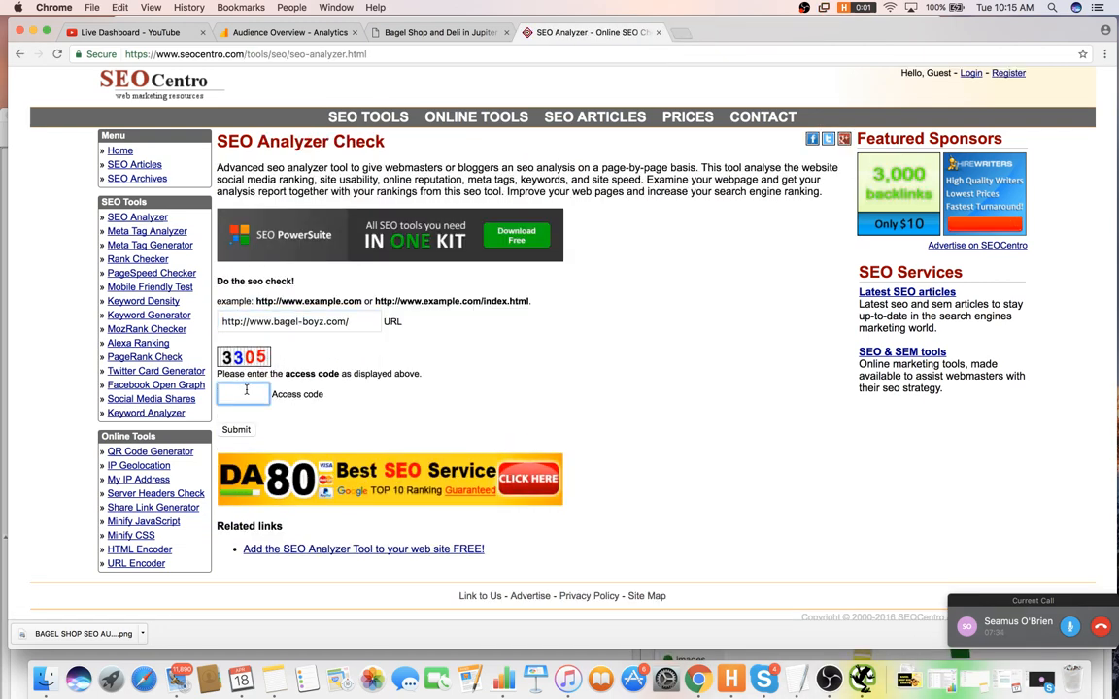
text(3305)
key(Return)
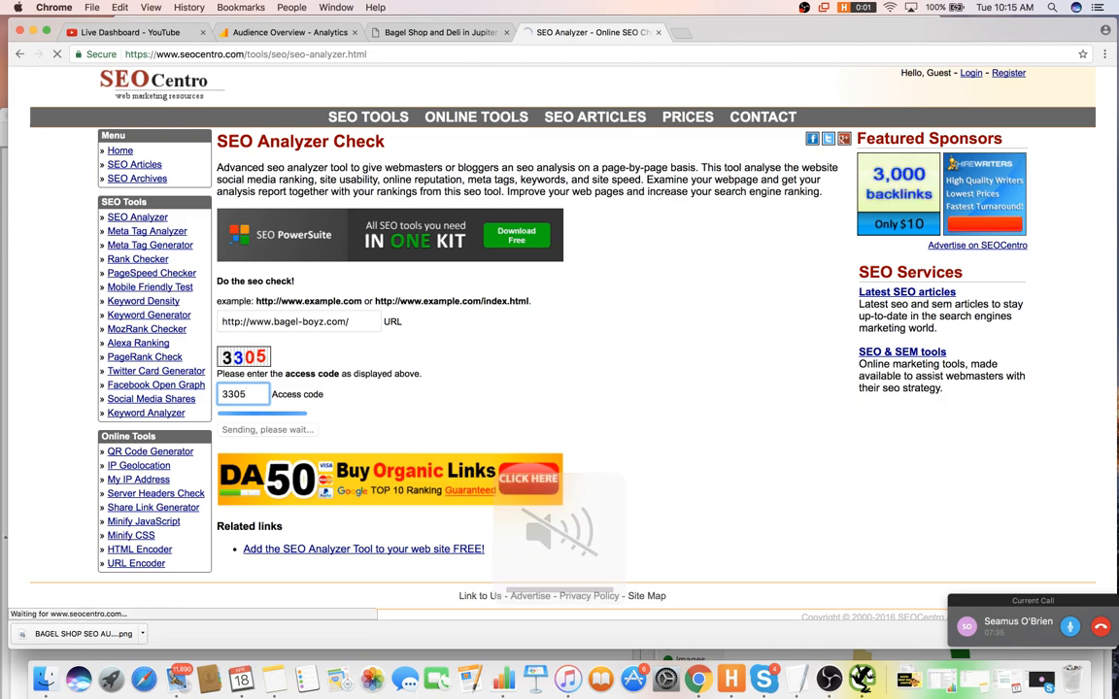
- Read through the report: SEO score 62, speed score 78, and the Title Length notes
key(XF86AudioMute)
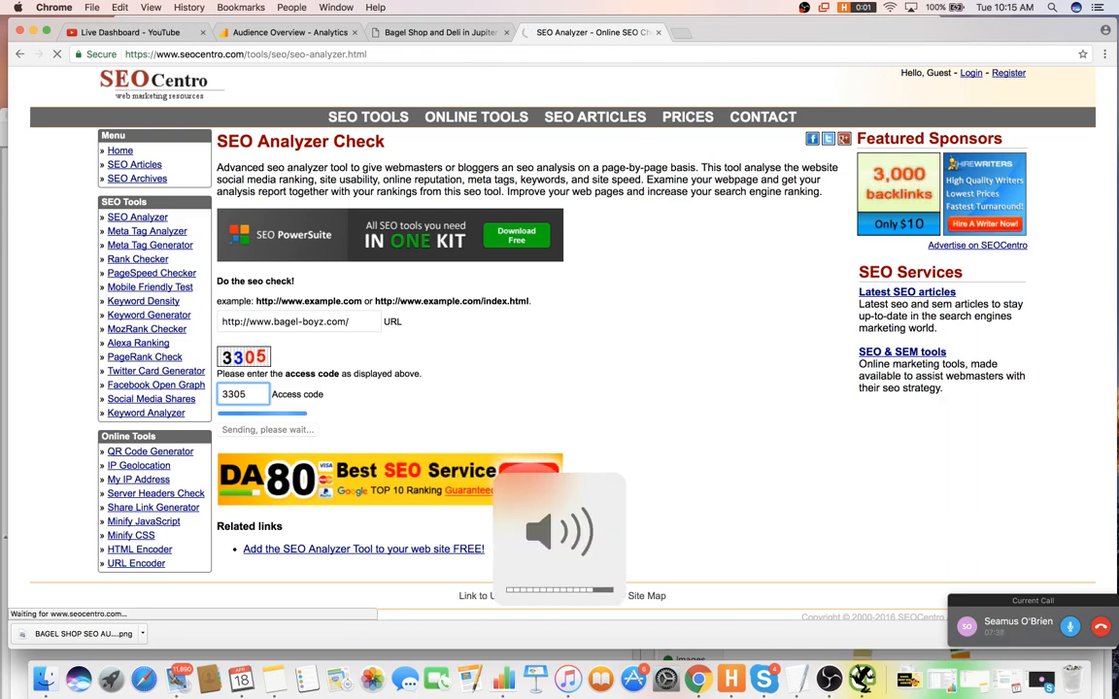
triple_click(504, 377)
scroll(512, 377, down, 2)
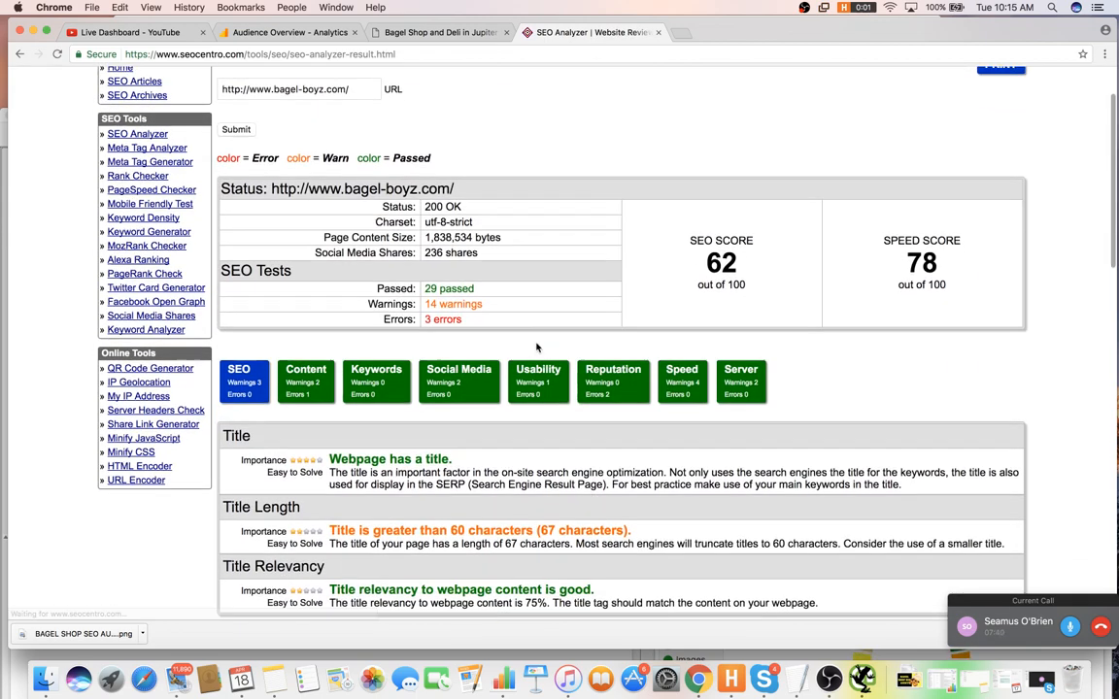
scroll(537, 347, down, 5)
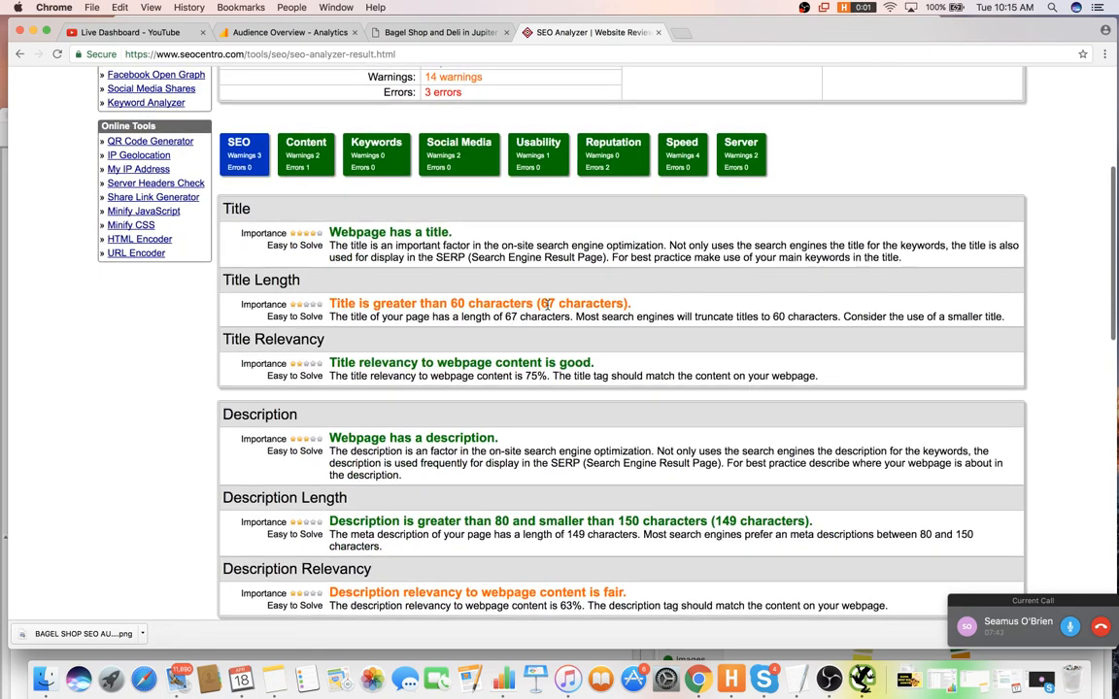
scroll(581, 288, down, 1)
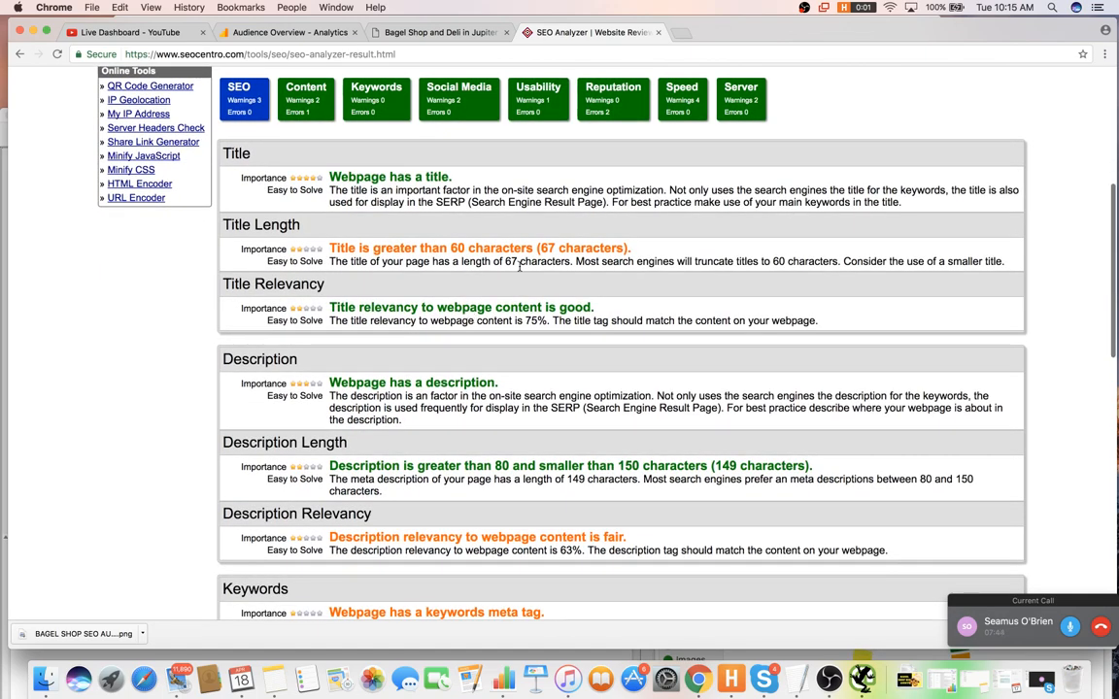
triple_click(519, 262)
scroll(460, 342, down, 1)
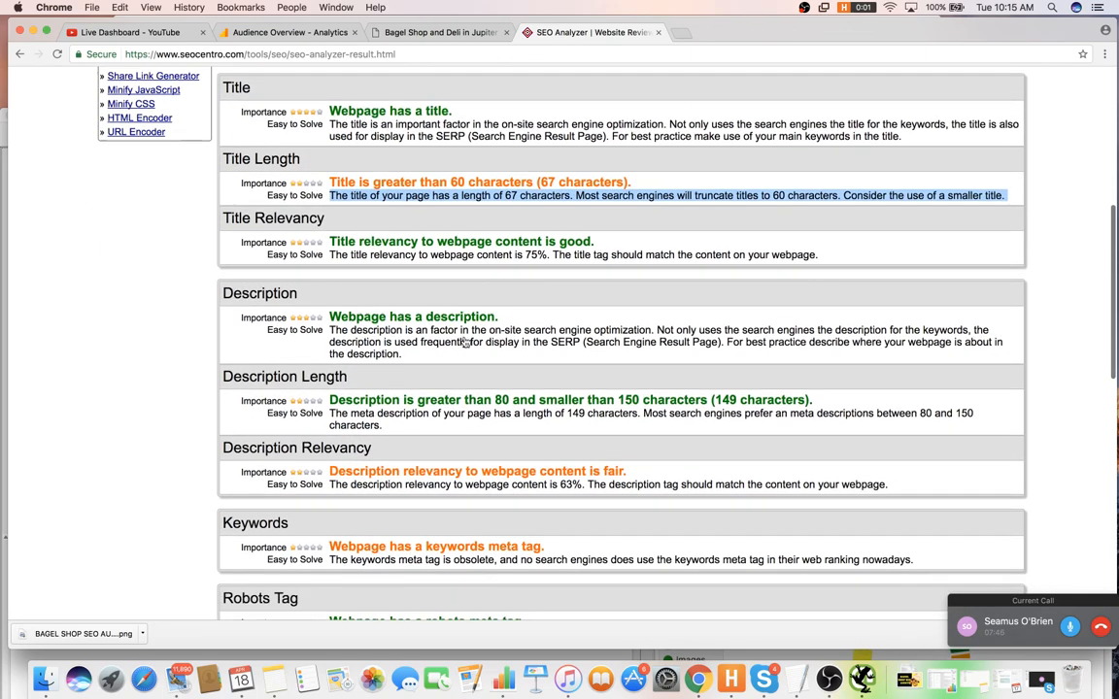
scroll(466, 342, down, 4)
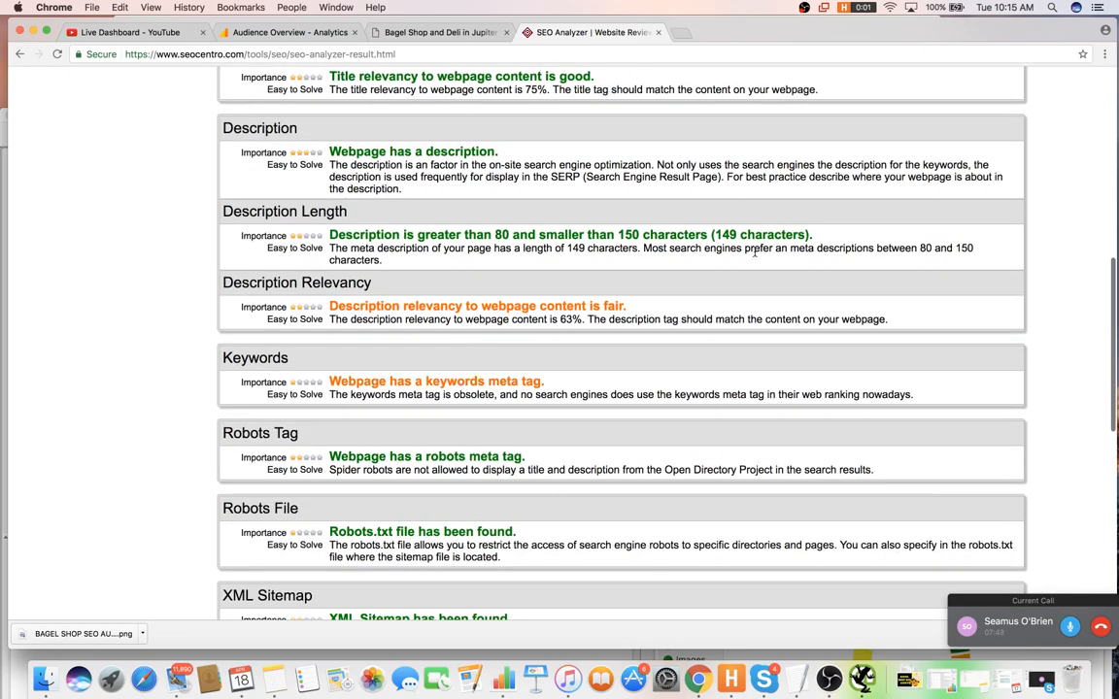
scroll(670, 307, down, 1)
scroll(488, 285, down, 4)
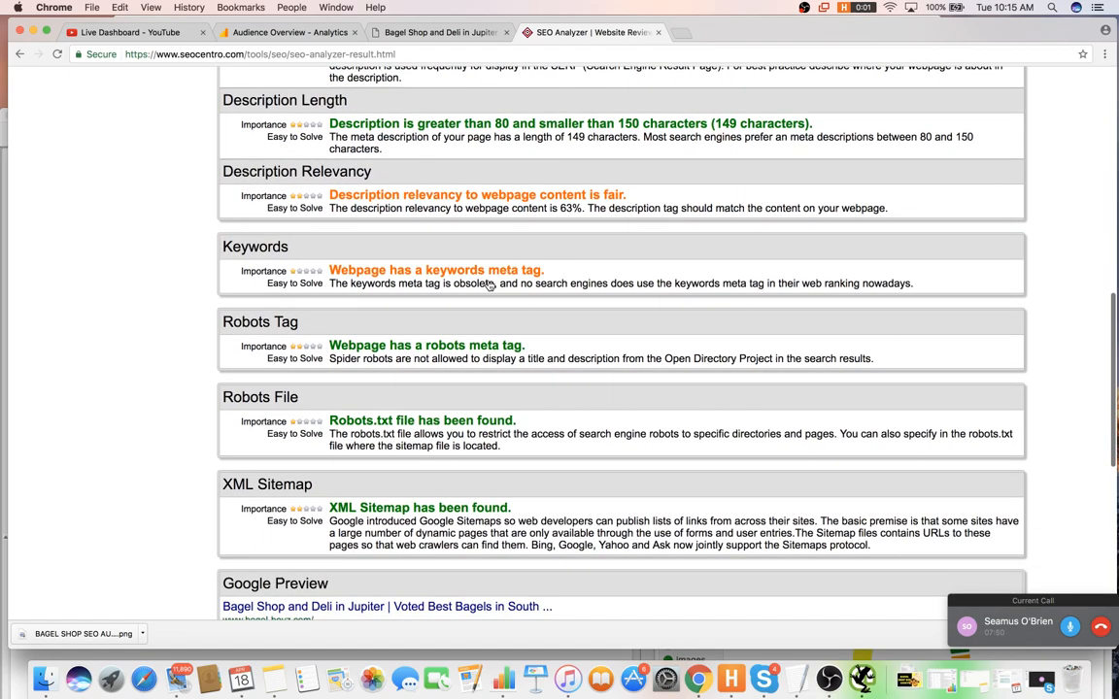
key(super+Tab)
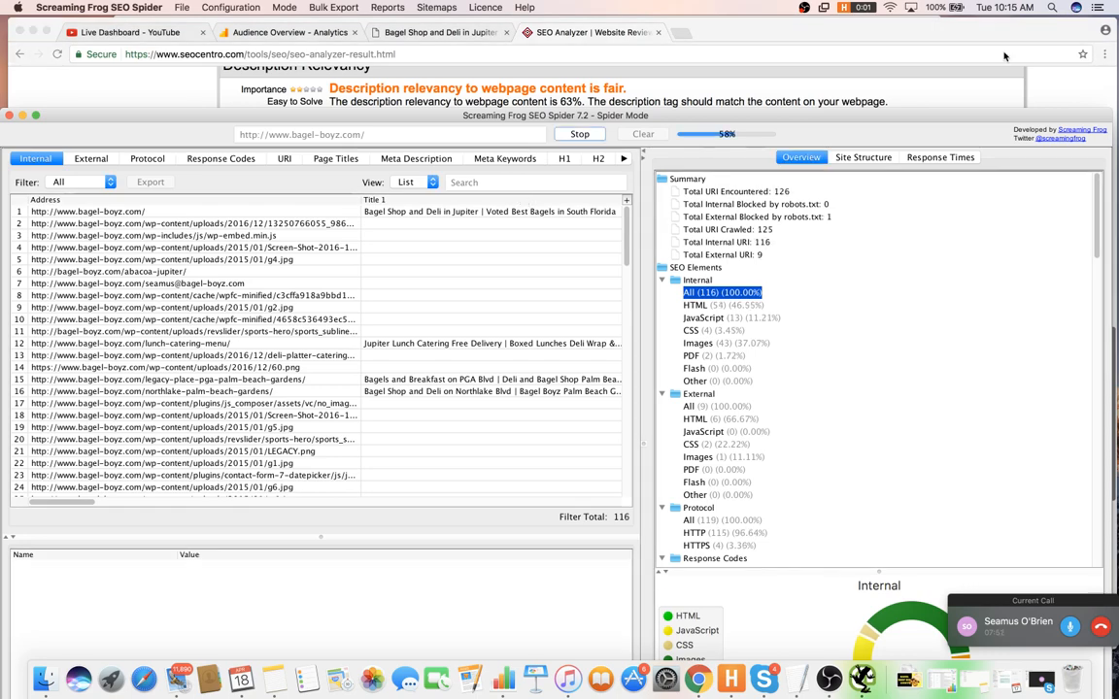
- Launch TextEdit through Spotlight
click(954, 58)
click(1051, 8)
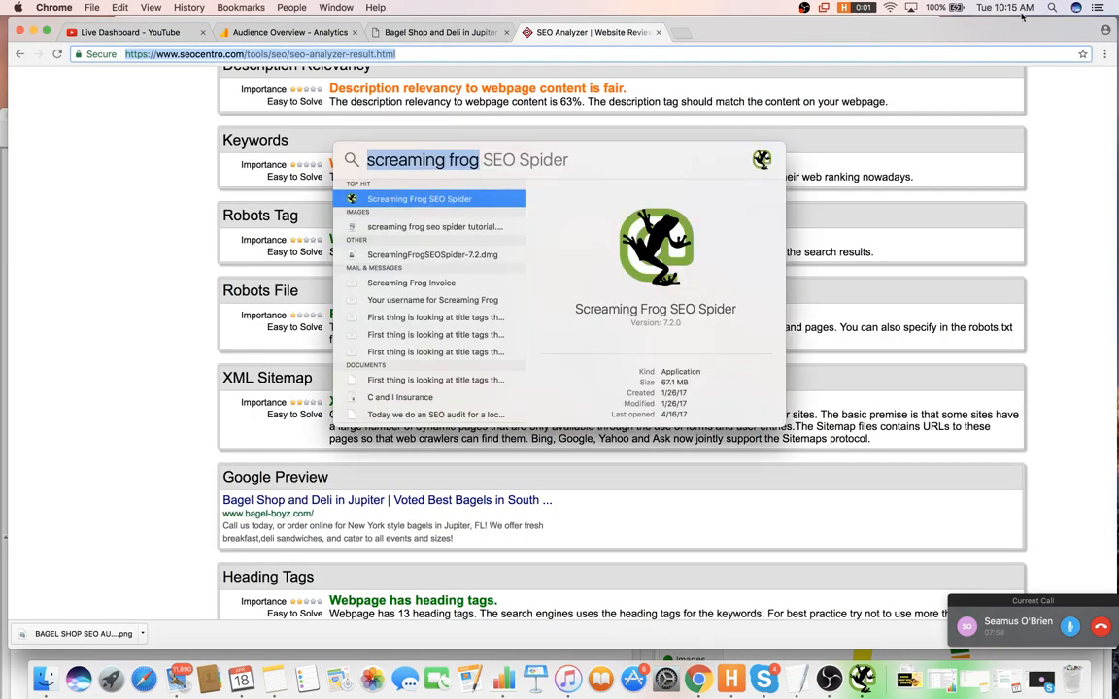
text(tesx)
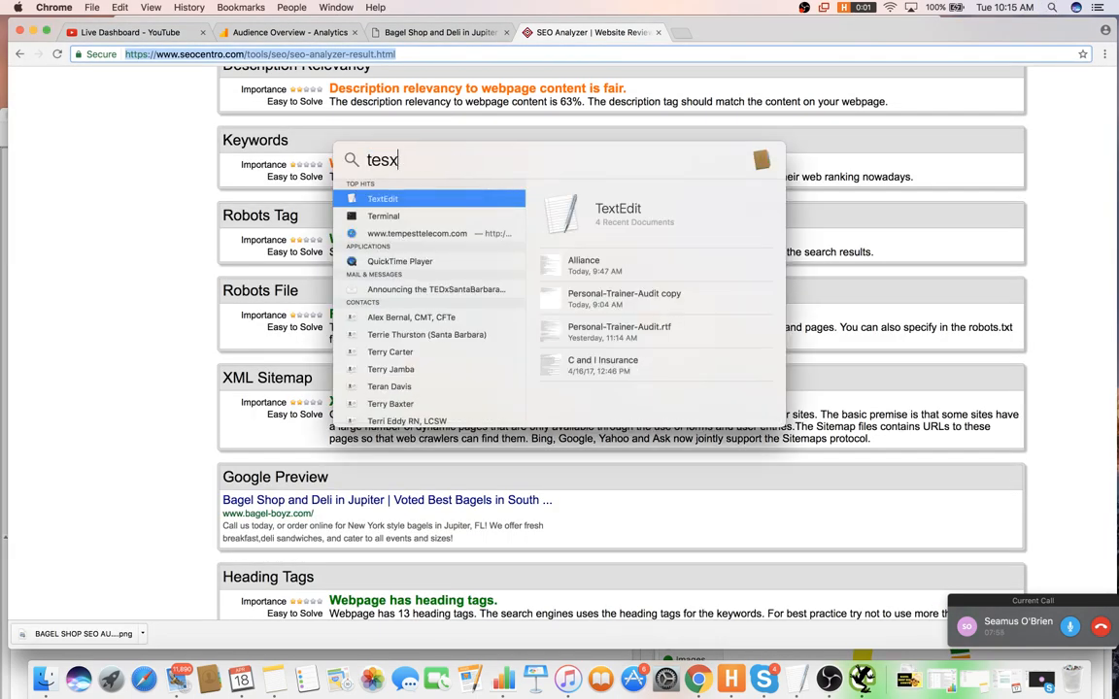
key(BackSpace)
key(BackSpace)
text(xtedit)
key(Return)
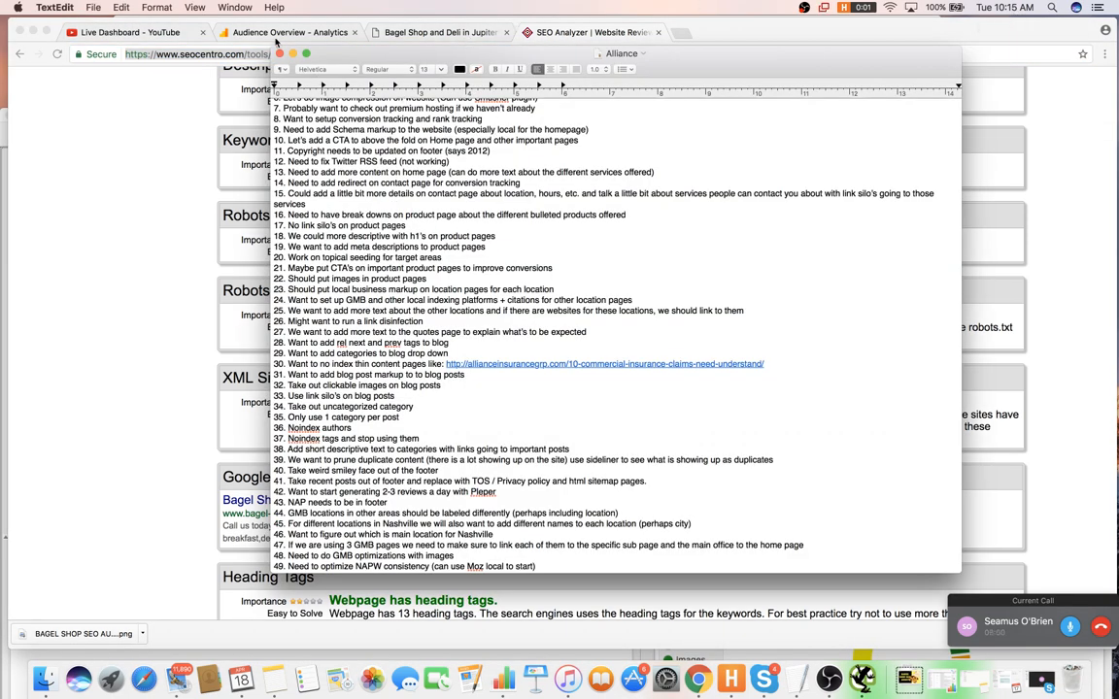
- Close the Alliance notes and write 'Audit for Bagel-Boyz' with item '1. Get rid of keywords meta tag'
click(94, 7)
click(112, 68)
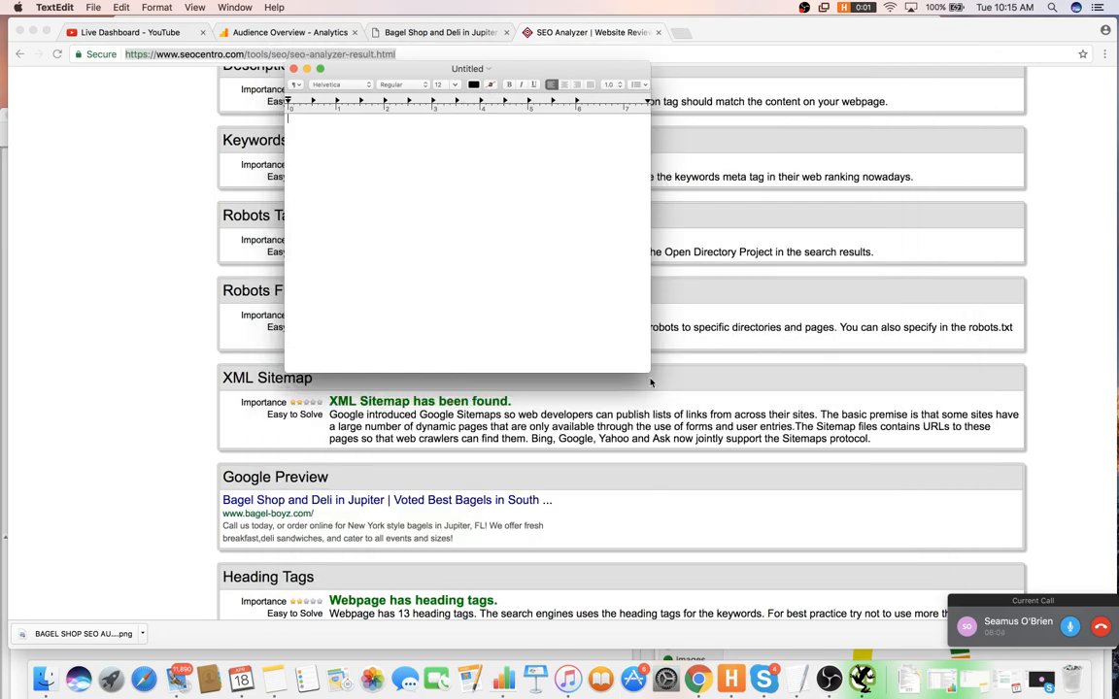
double_click(681, 386)
text(Audit for Bagel-Boyz)
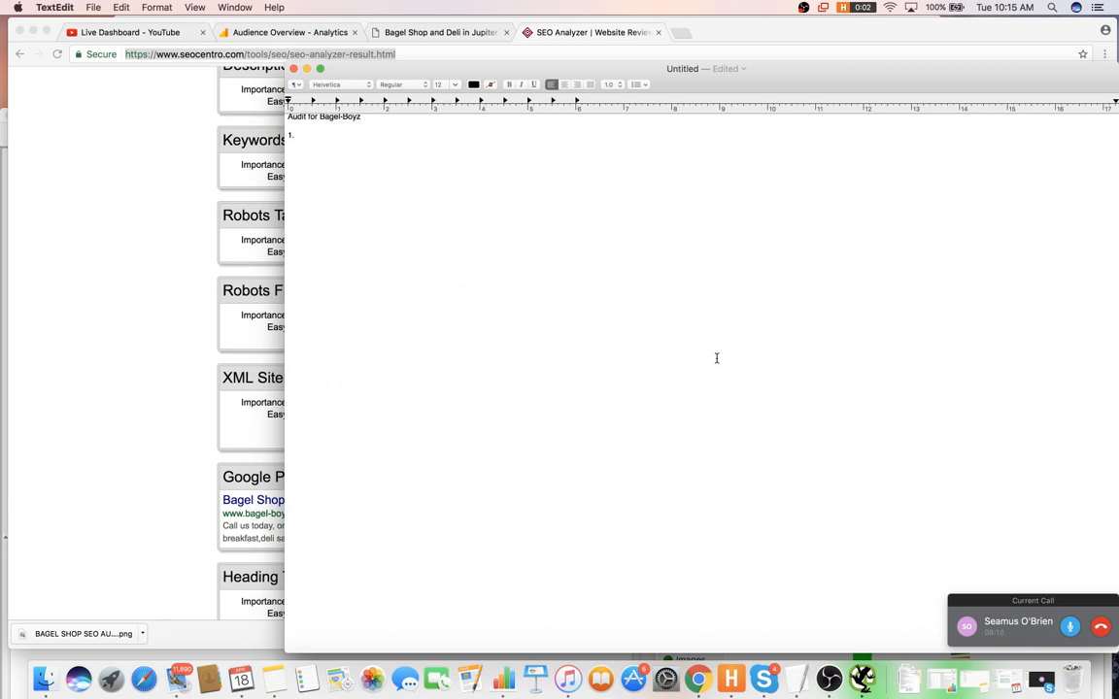
click(454, 37)
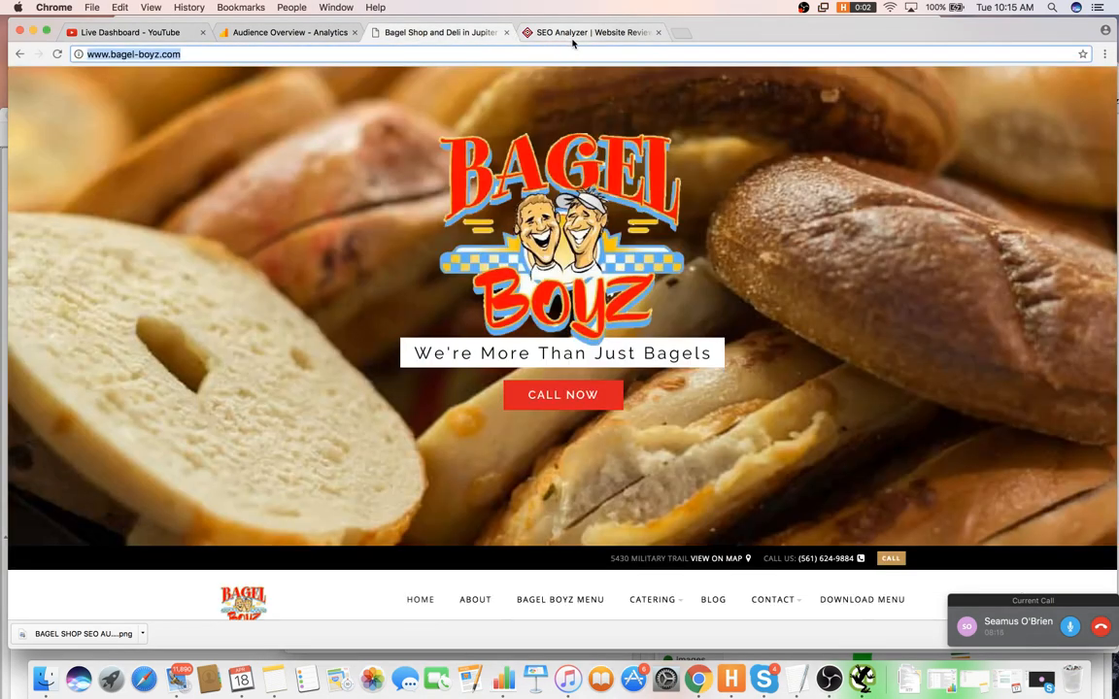
click(573, 34)
key(super+Tab)
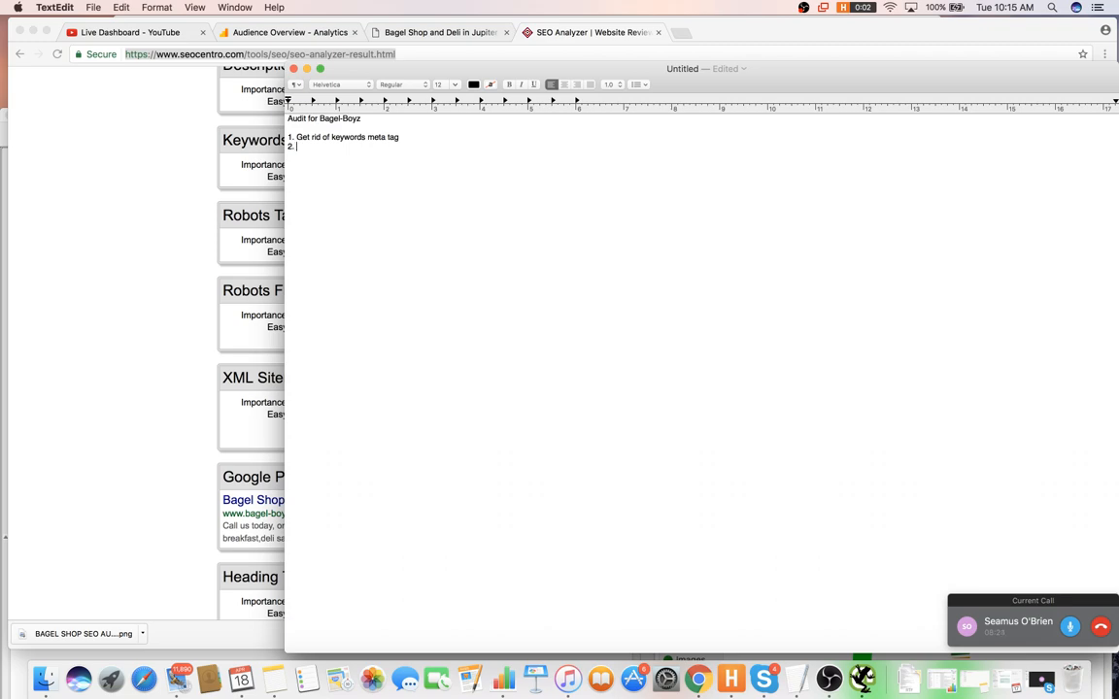
click(134, 142)
- Compare the single H1 in the Heading Tags report (1 H1, 8 H2, 4 H3) with the live homepage
scroll(406, 136, down, 2)
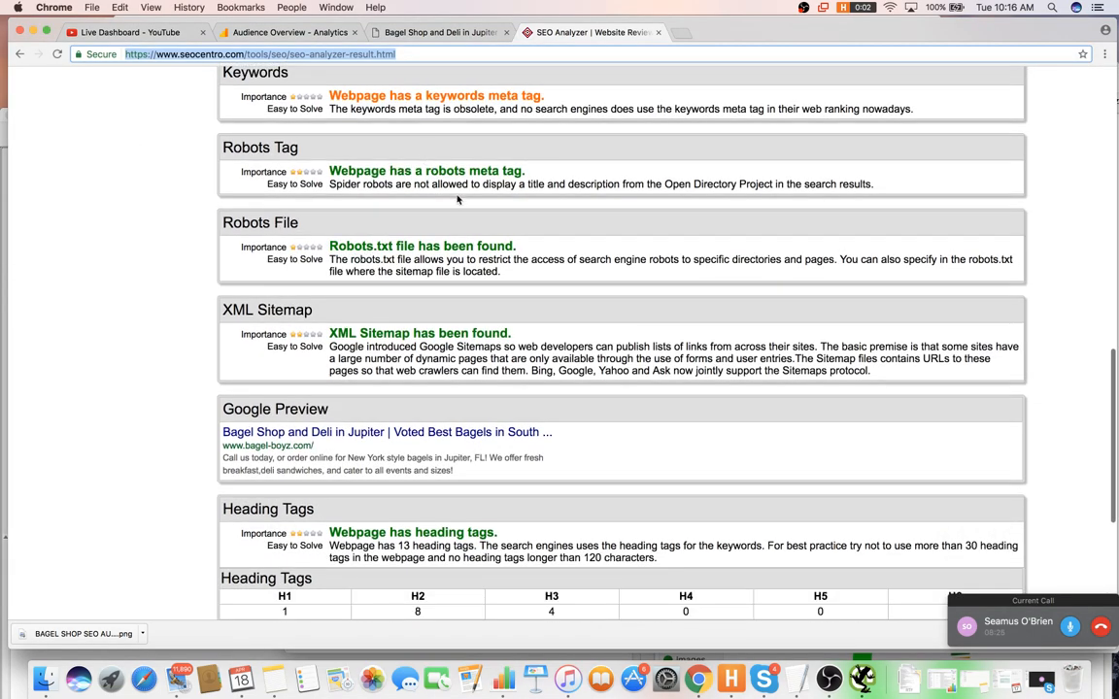
scroll(462, 204, down, 5)
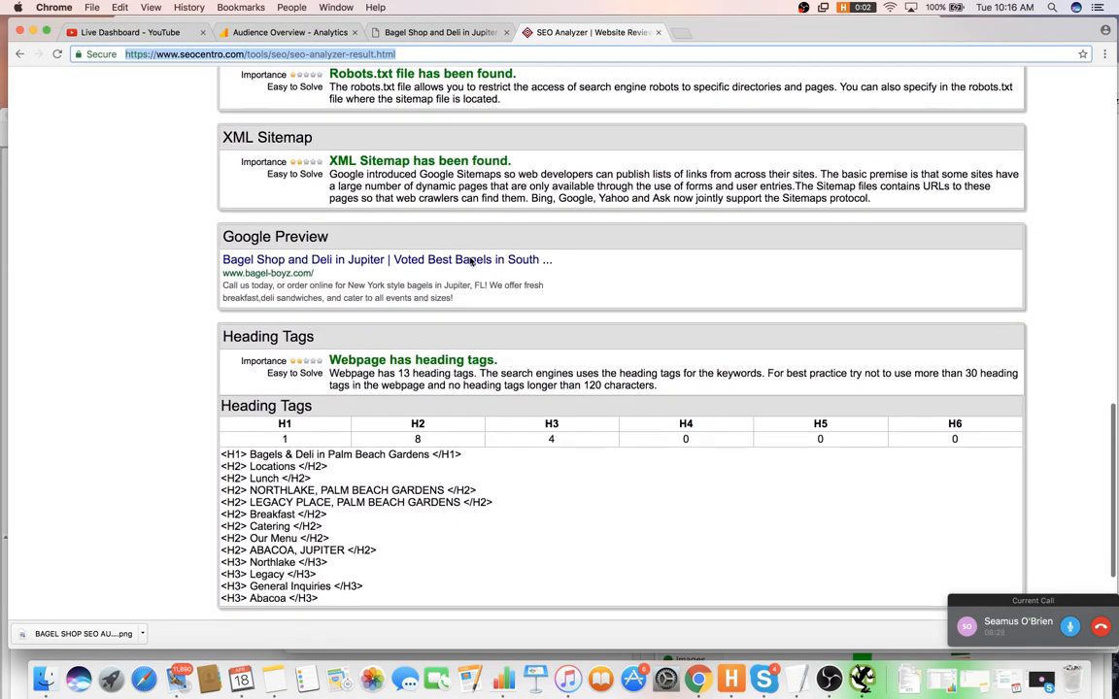
scroll(467, 267, down, 2)
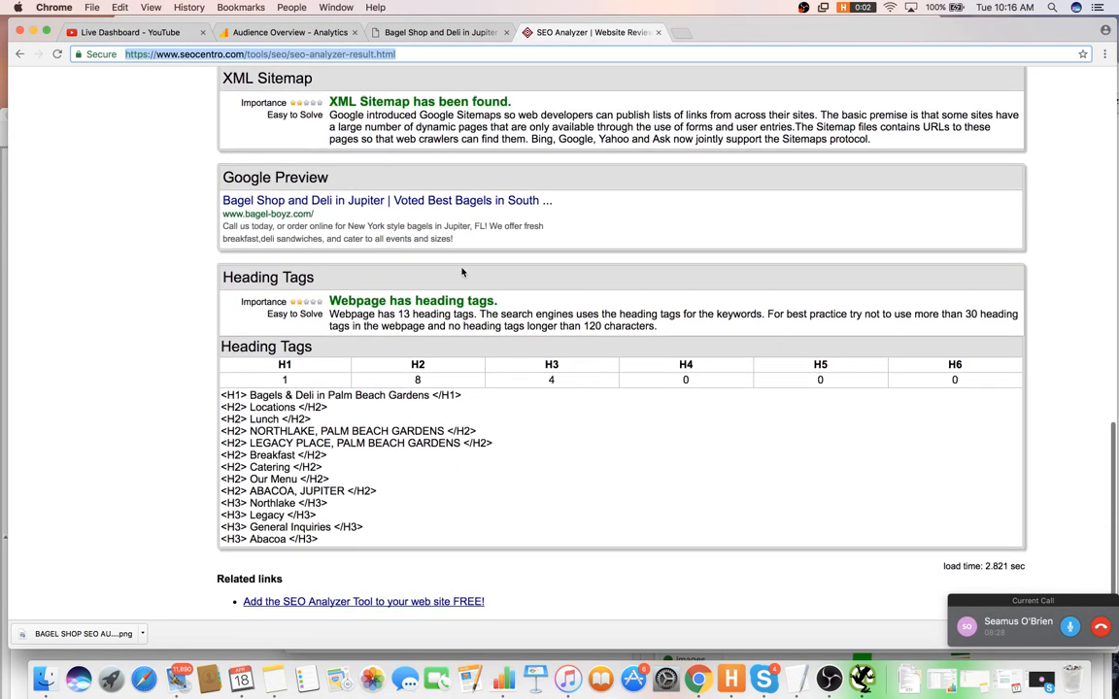
drag(340, 395, 400, 395)
click(365, 400)
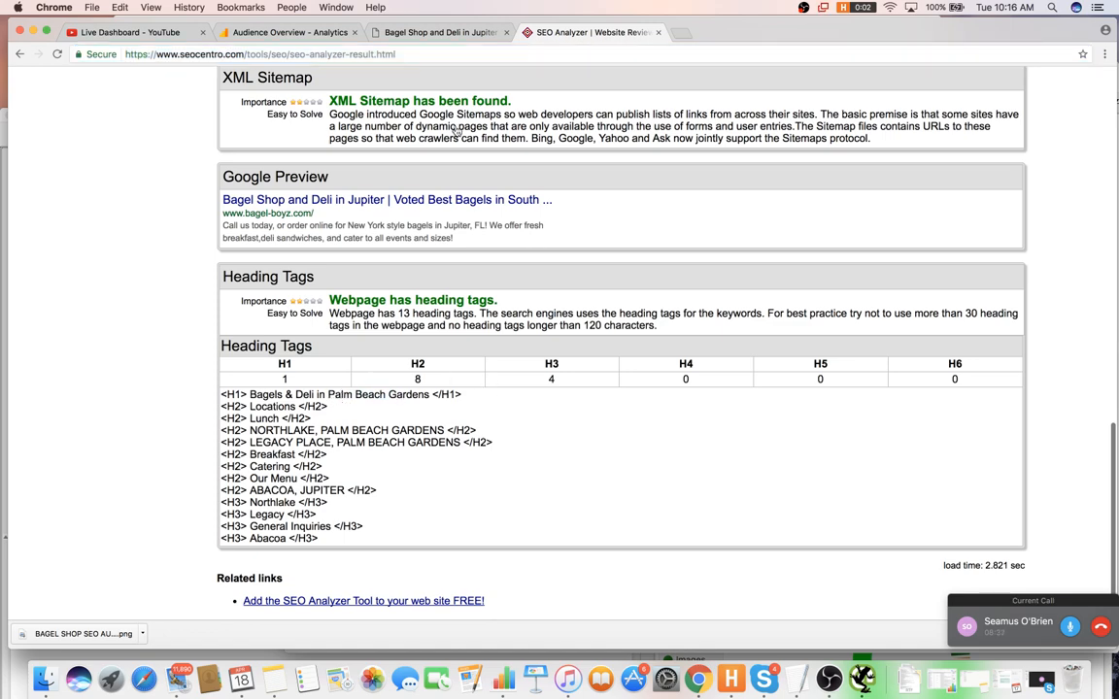
click(437, 33)
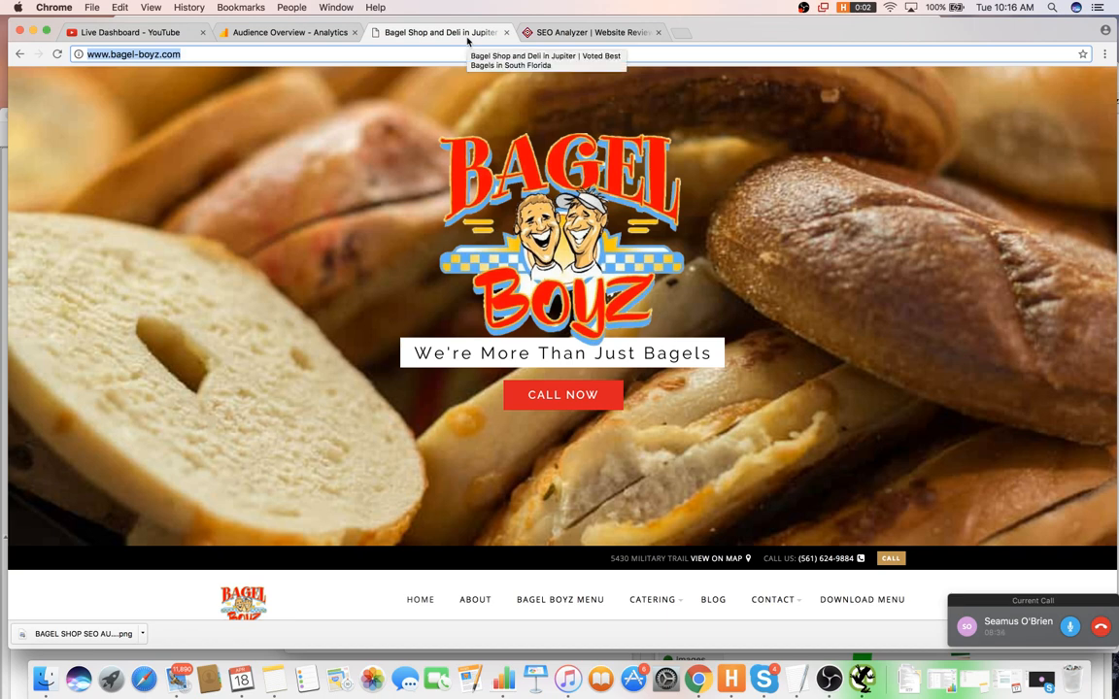
scroll(407, 241, down, 10)
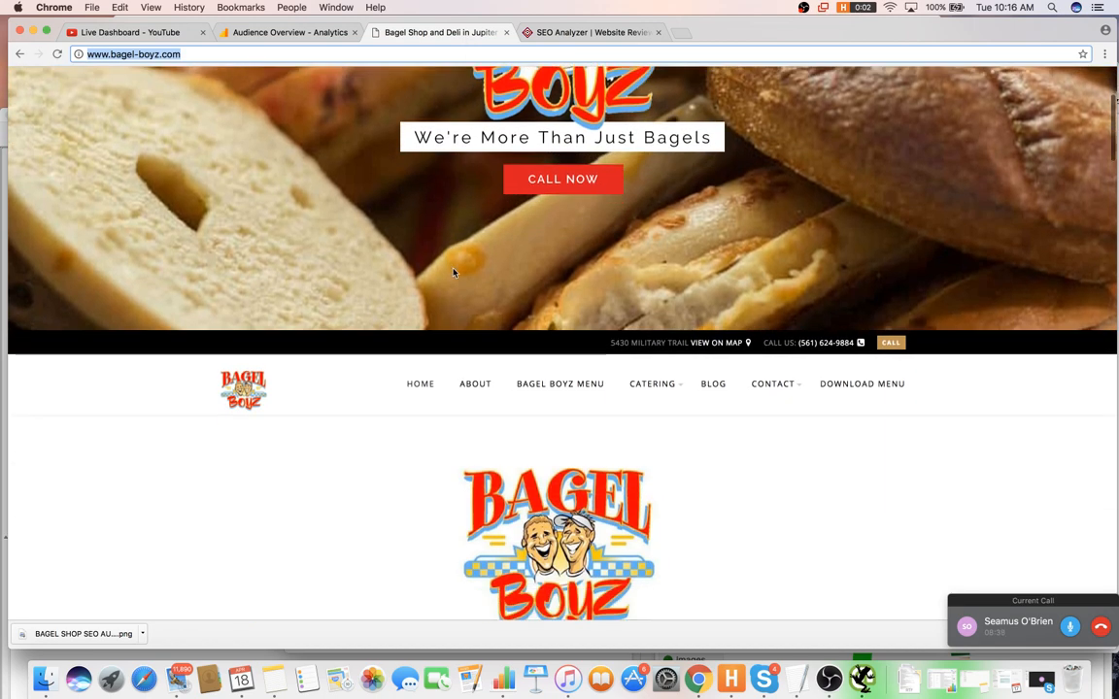
scroll(457, 271, down, 4)
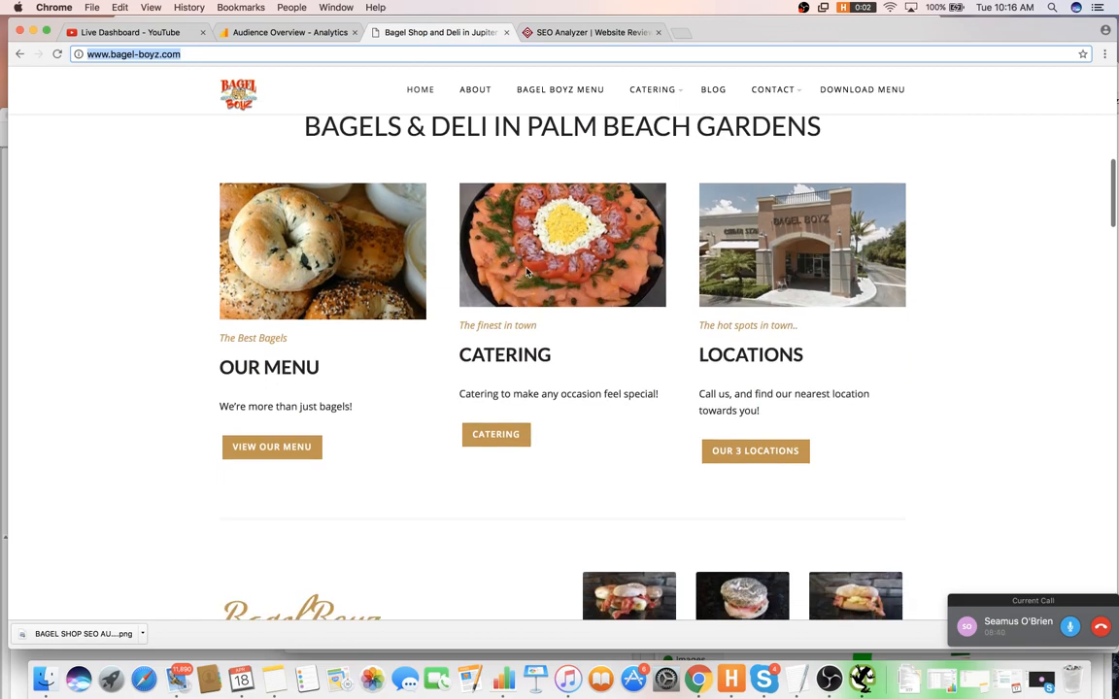
scroll(811, 318, down, 4)
scroll(801, 320, up, 12)
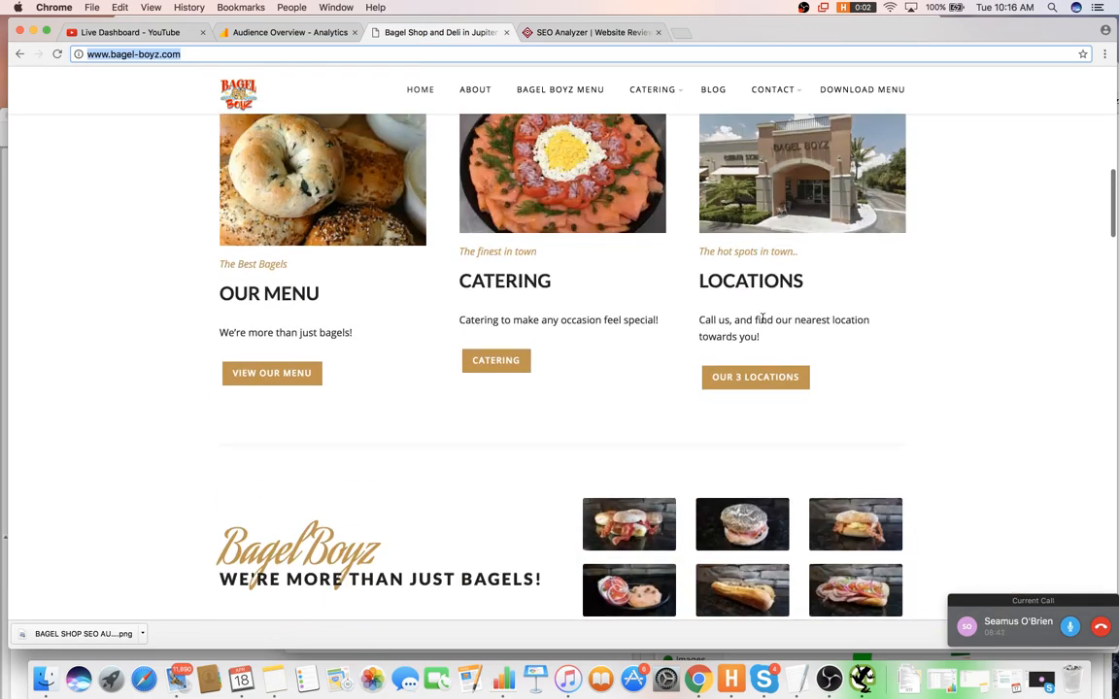
scroll(725, 283, up, 3)
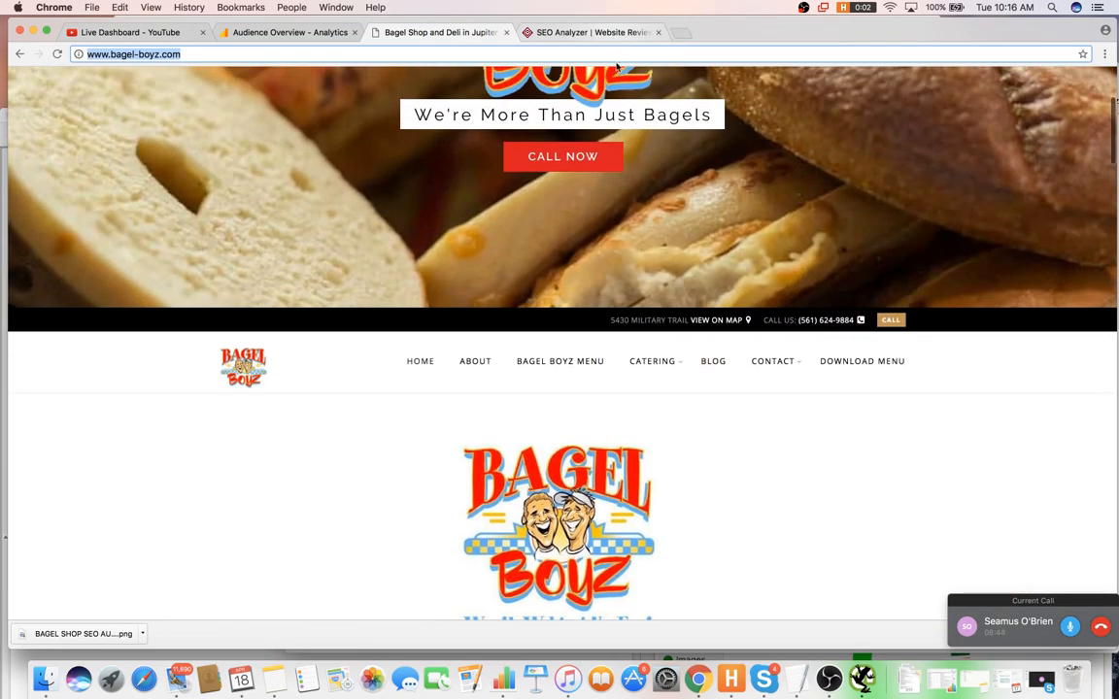
- Select the full H1 line in the report, then return to the Bagel Boyz homepage
key(ctrl+Tab)
scroll(560, 315, down, 3)
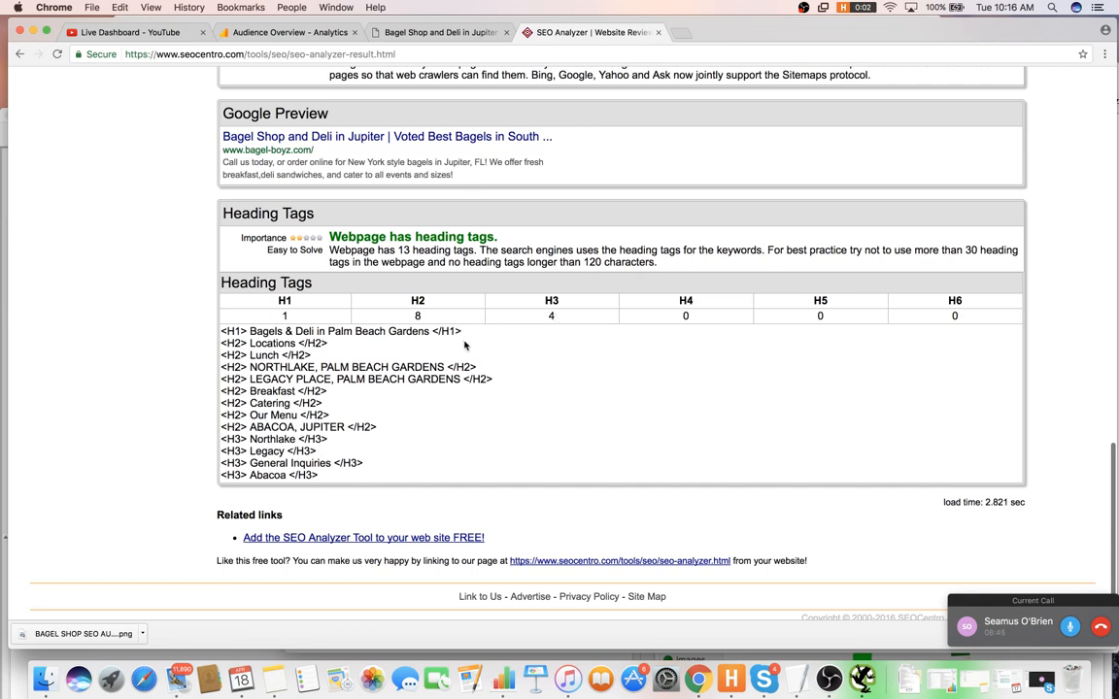
drag(464, 346, 386, 334)
triple_click(386, 335)
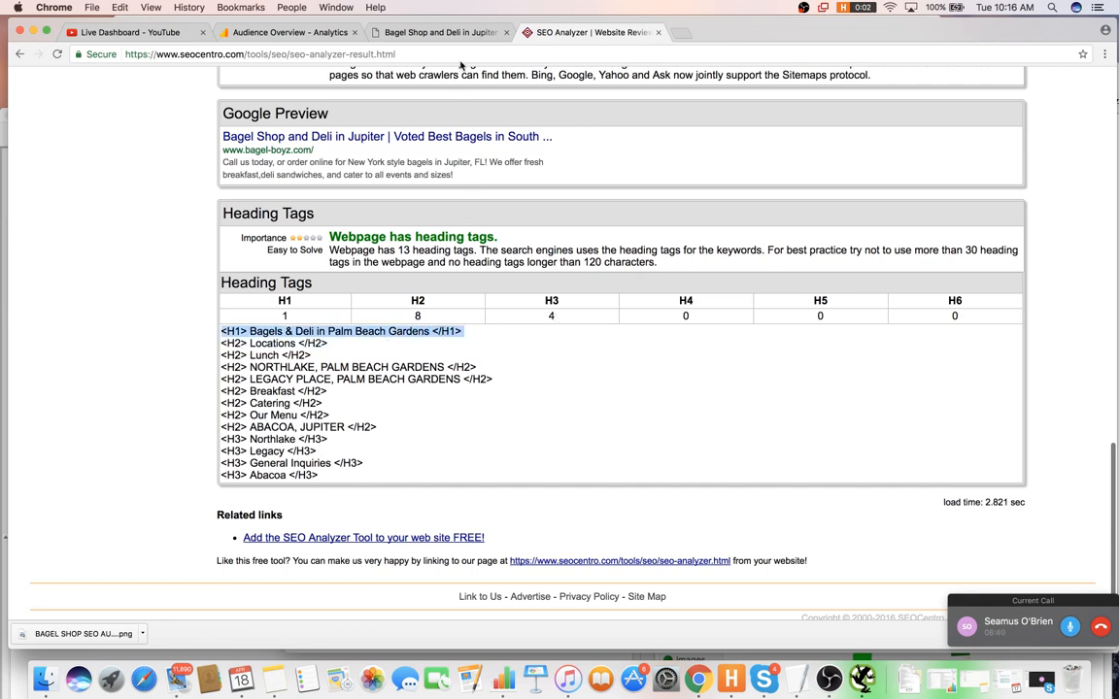
click(440, 35)
scroll(458, 75, up, 5)
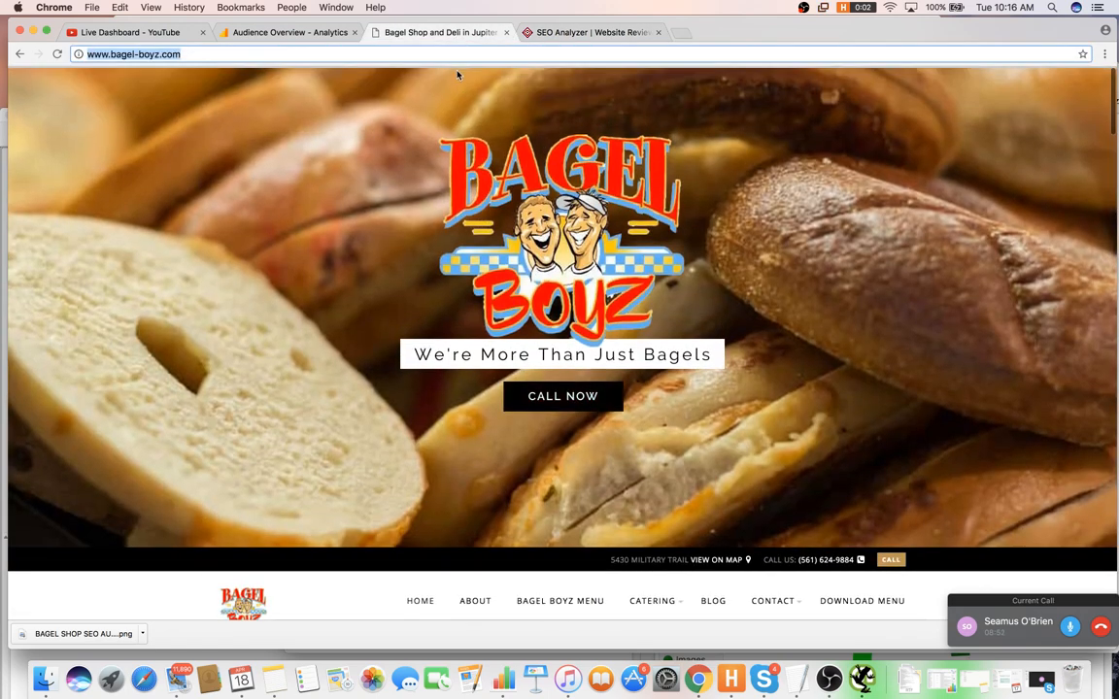
- Load keywordtool.io in a new tab and scroll down the Bagel Boyz homepage
click(684, 34)
text(keywordtool.io)
key(Return)
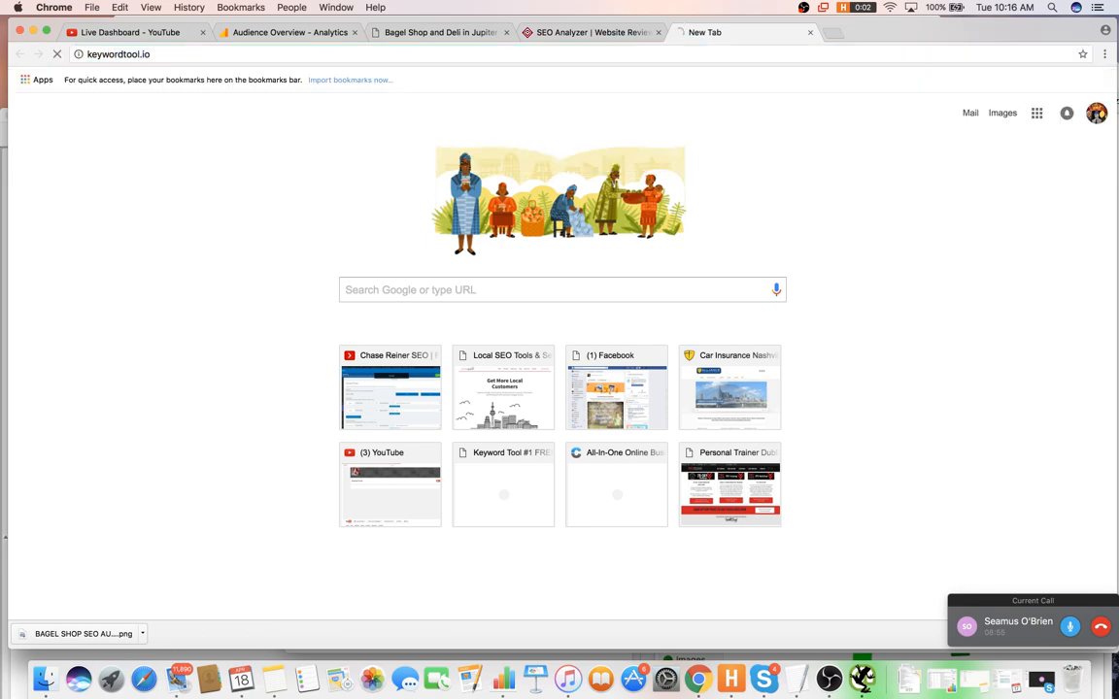
click(469, 34)
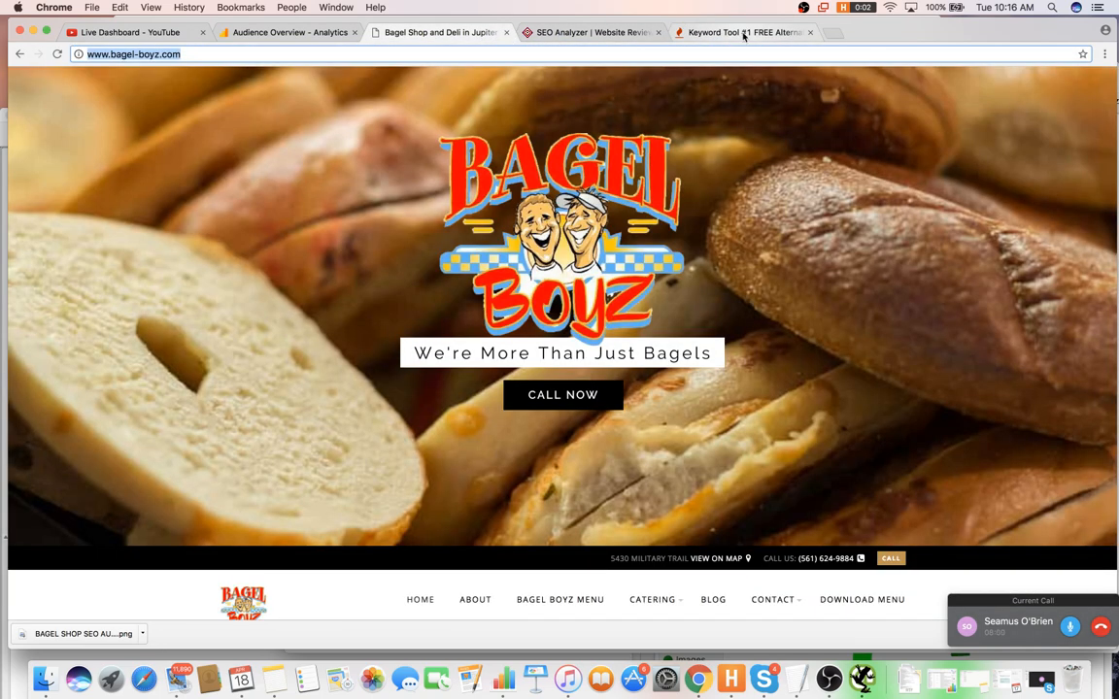
scroll(671, 235, down, 5)
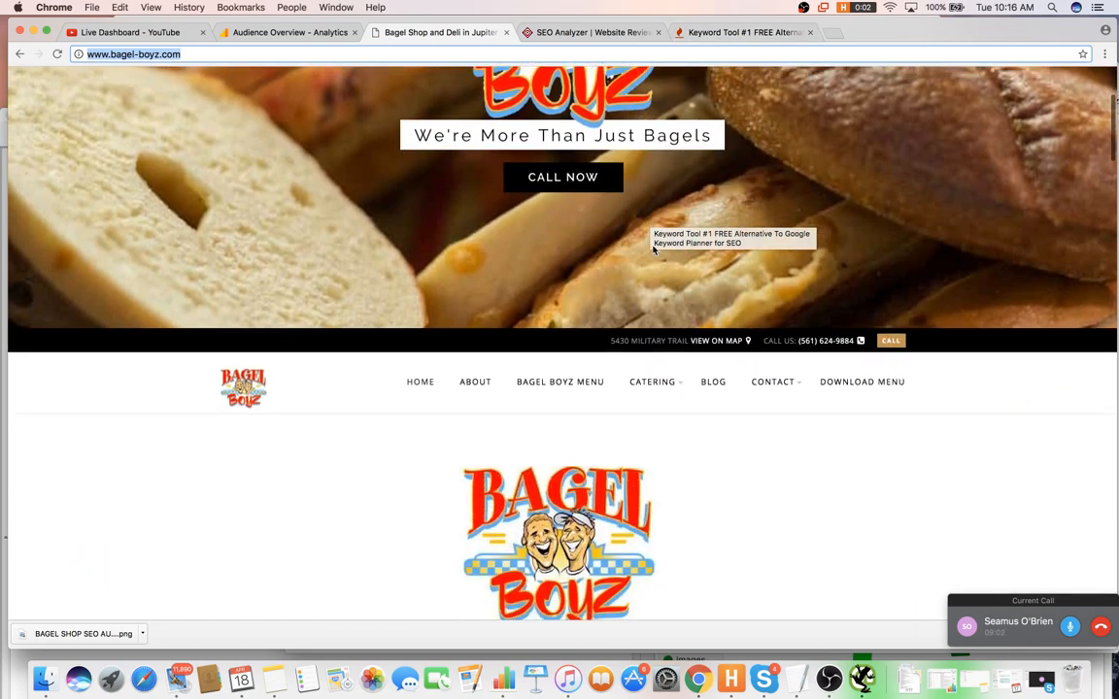
scroll(670, 235, down, 3)
scroll(678, 237, down, 15)
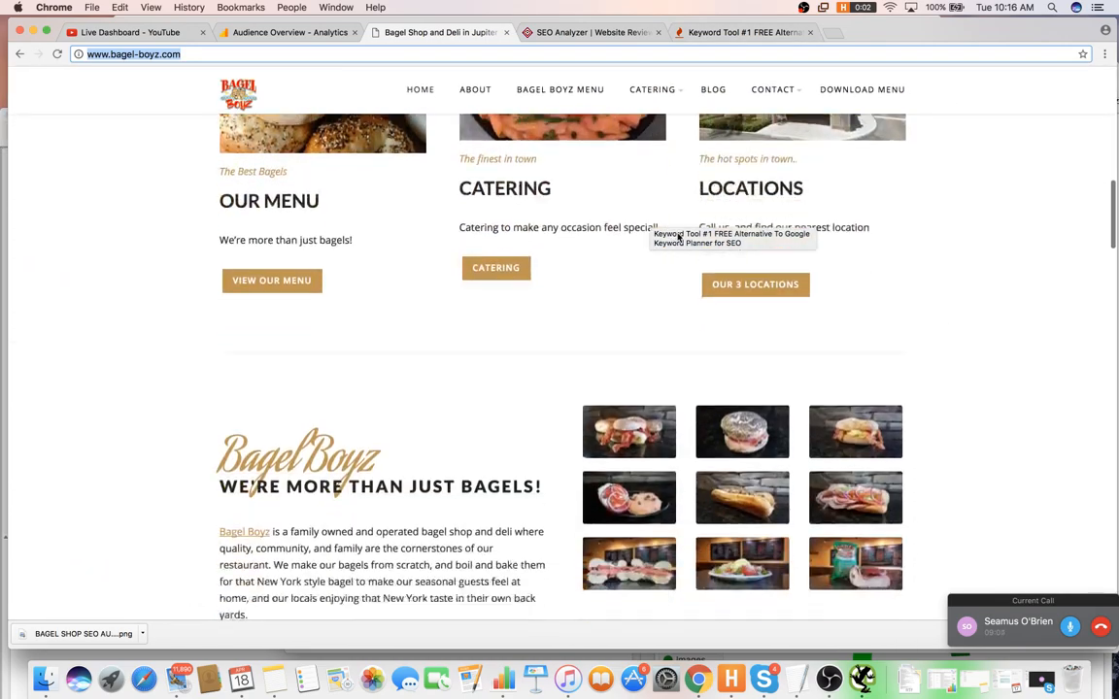
scroll(682, 235, down, 3)
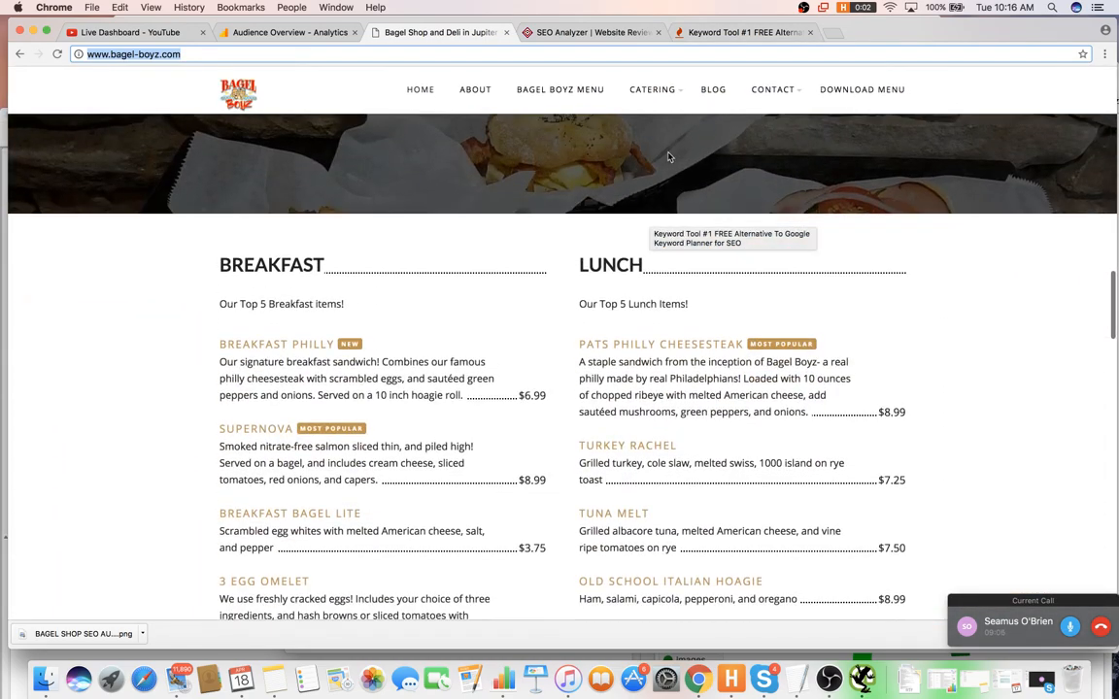
- Glance at Keyword Tool, then scroll the homepage to the top-5 Breakfast and Lunch menu
click(743, 32)
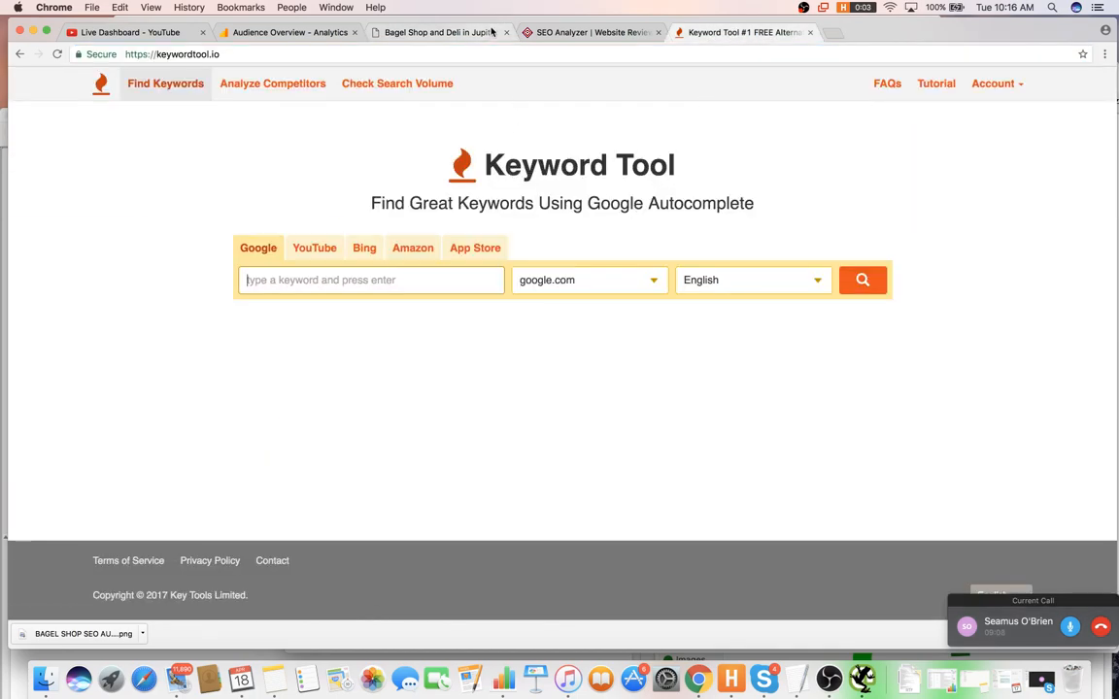
click(492, 34)
scroll(497, 105, up, 18)
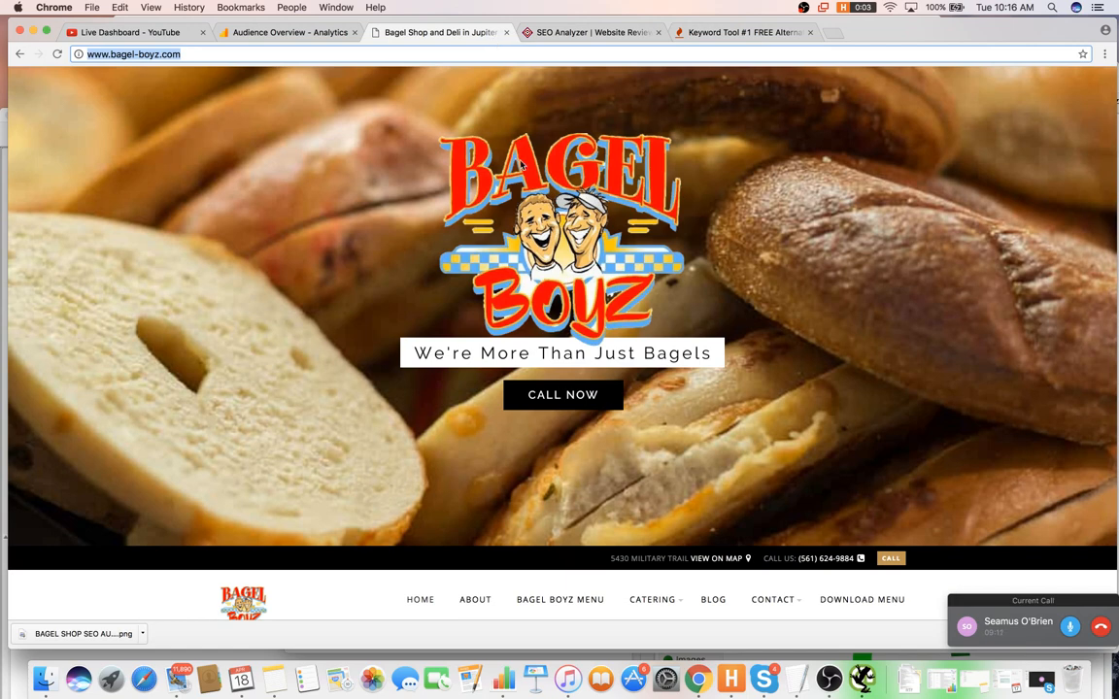
scroll(521, 165, down, 7)
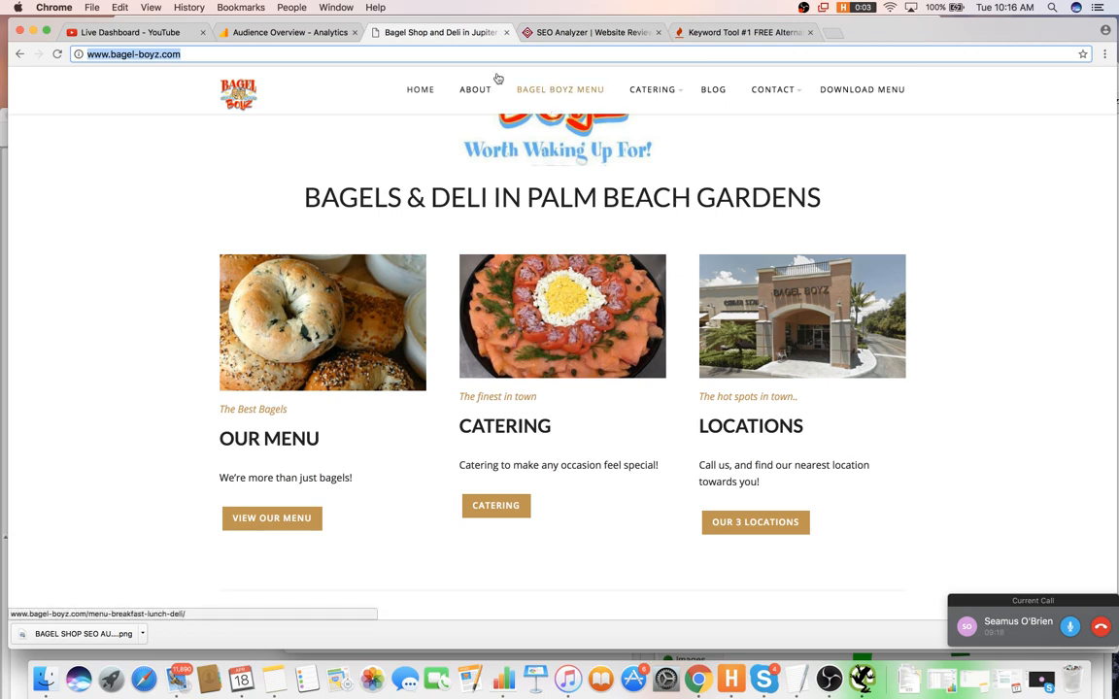
scroll(544, 248, down, 2)
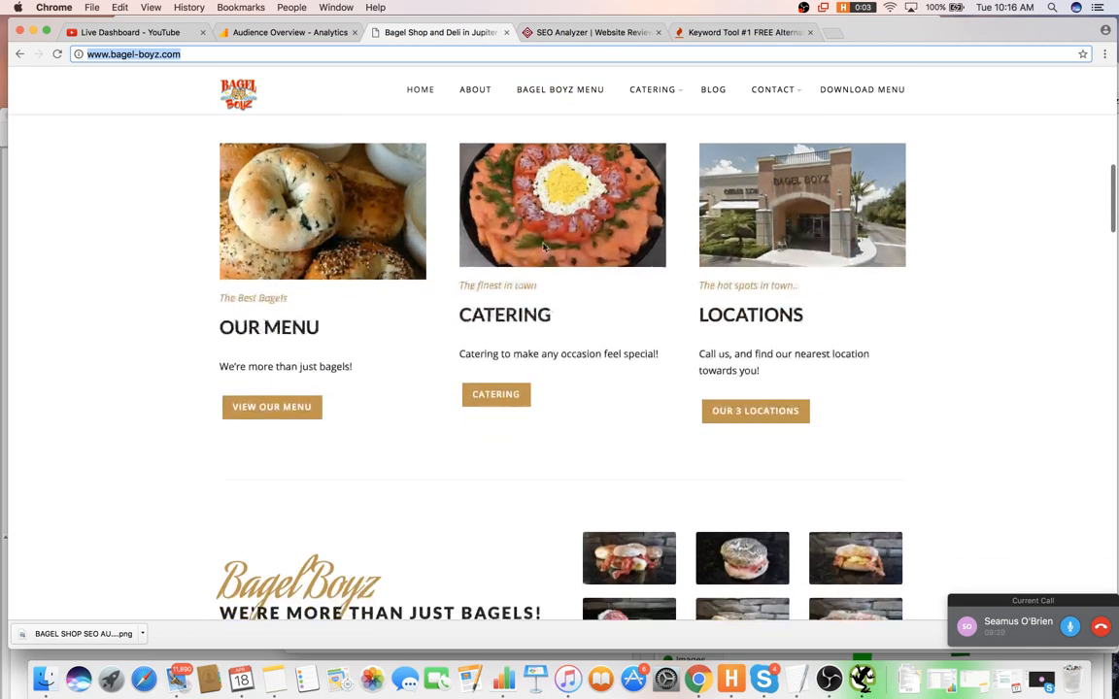
scroll(540, 254, down, 2)
scroll(559, 252, down, 5)
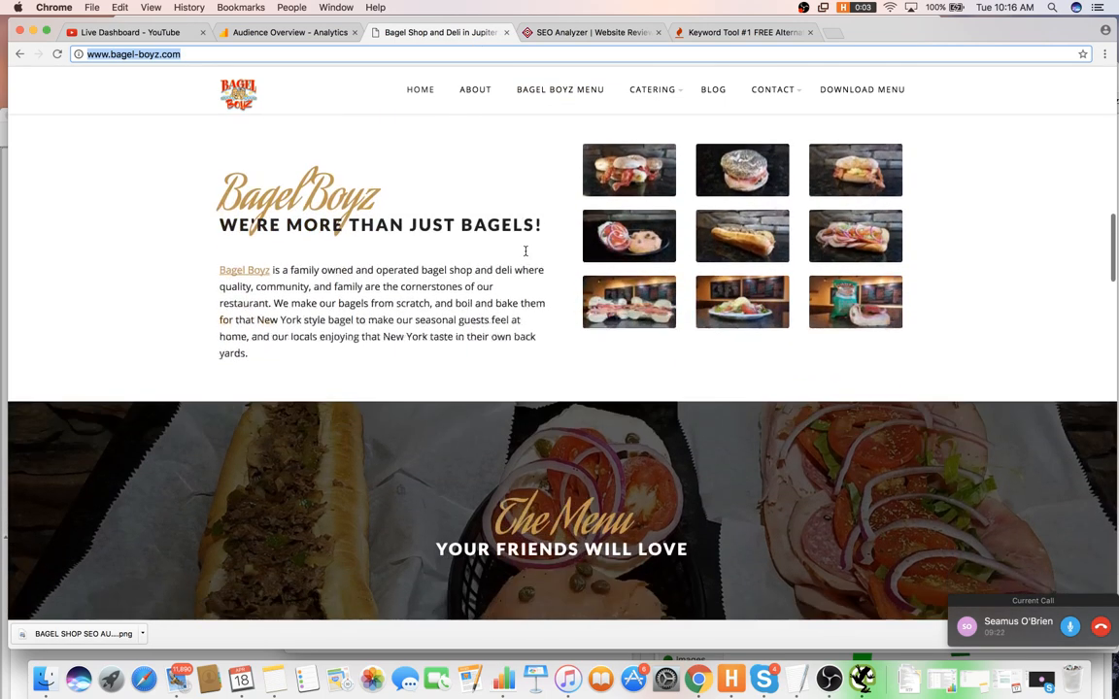
scroll(526, 251, down, 10)
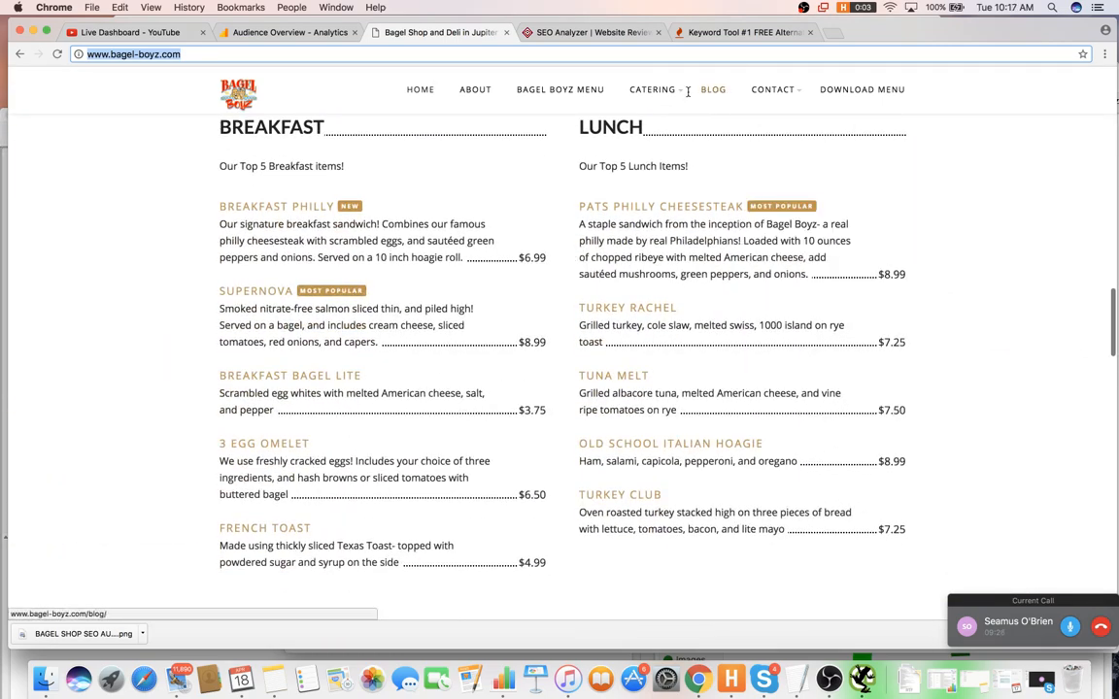
mouse_move(677, 97)
mouse_move(772, 92)
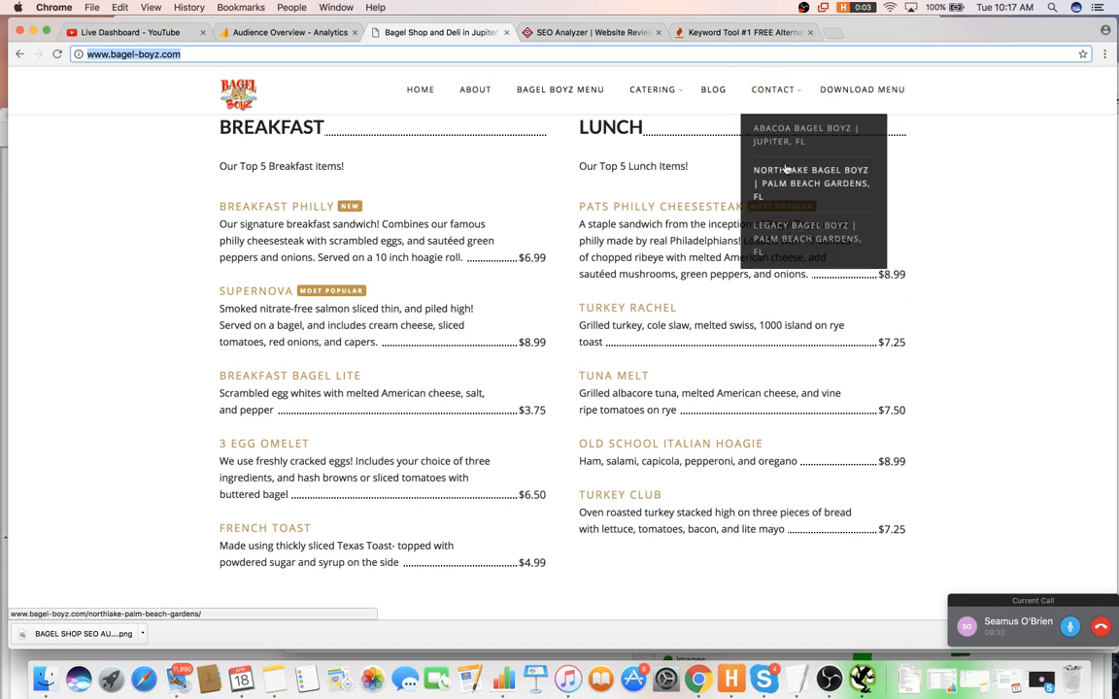
- Add item '2. We want to point GMB and citations to specific landing pages' and remove the stray parenthesis
key(super+Tab)
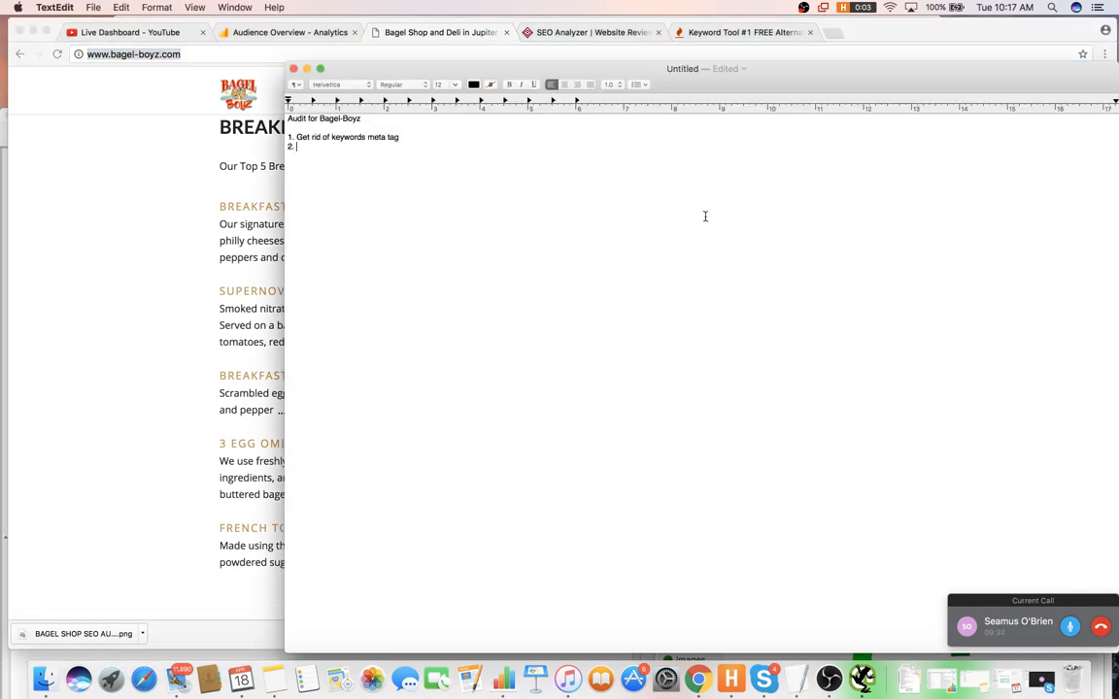
text(We want to point GMVB and citations)
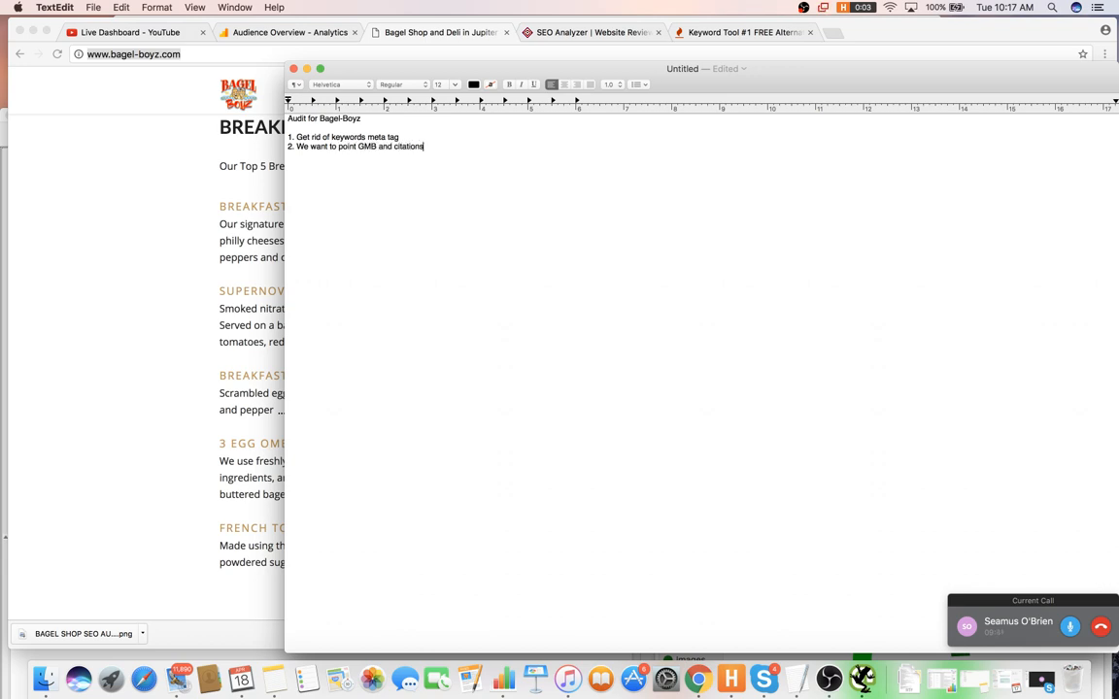
text( to specific landing pages ()
mouse_move(517, 148)
mouse_down()
mouse_move(364, 145)
mouse_move(515, 146)
mouse_up()
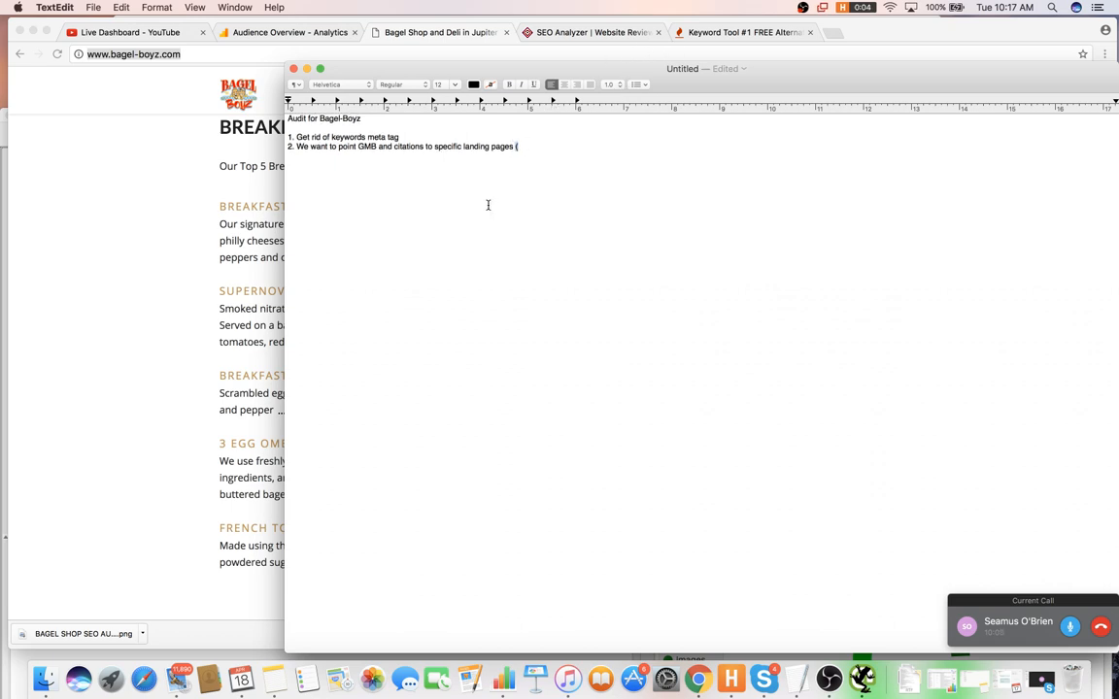
key(BackSpace)
- Scroll the Bagel Boyz homepage to the breakfast and lunch menu items with prices
click(178, 233)
scroll(209, 225, up, 15)
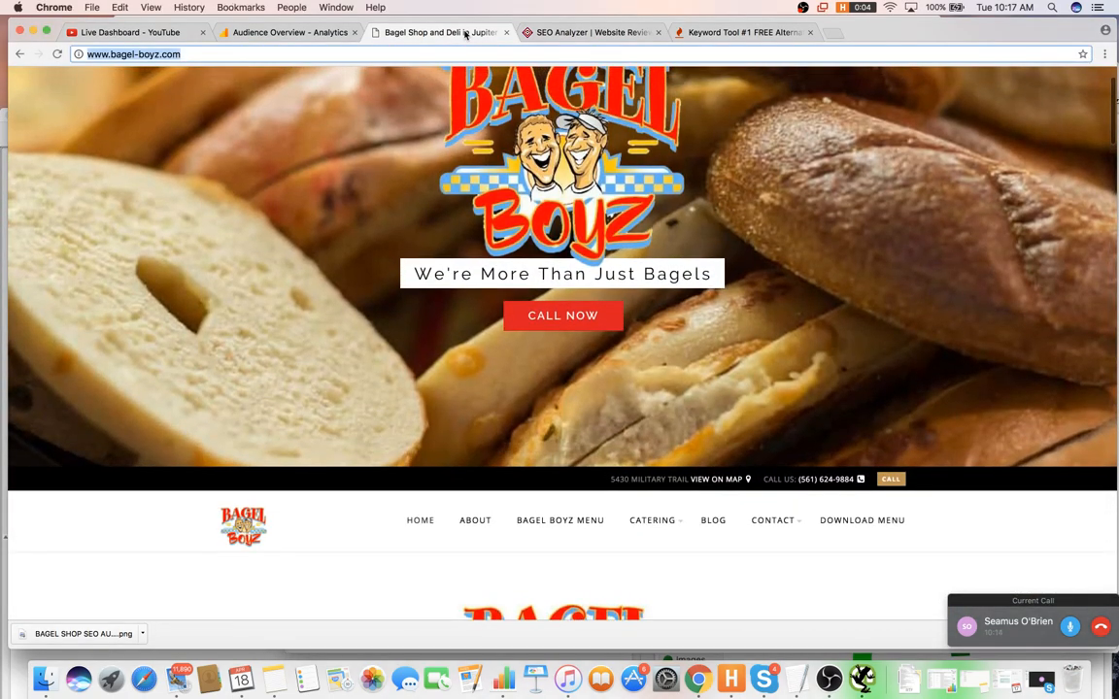
scroll(442, 164, down, 15)
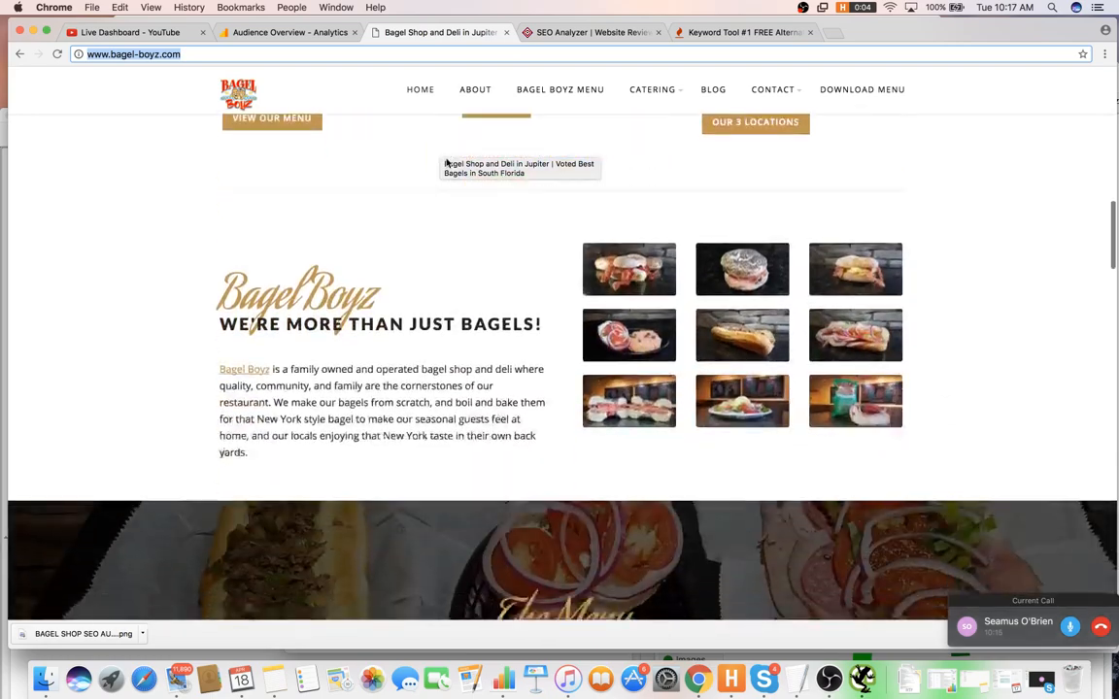
scroll(449, 155, down, 15)
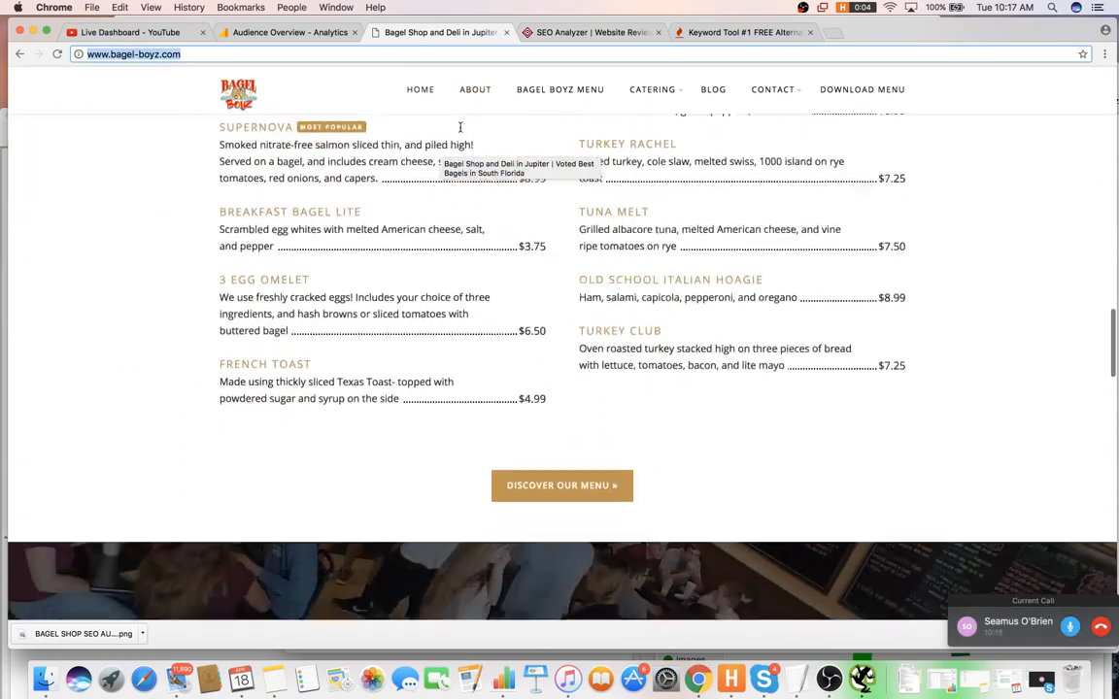
scroll(461, 136, up, 10)
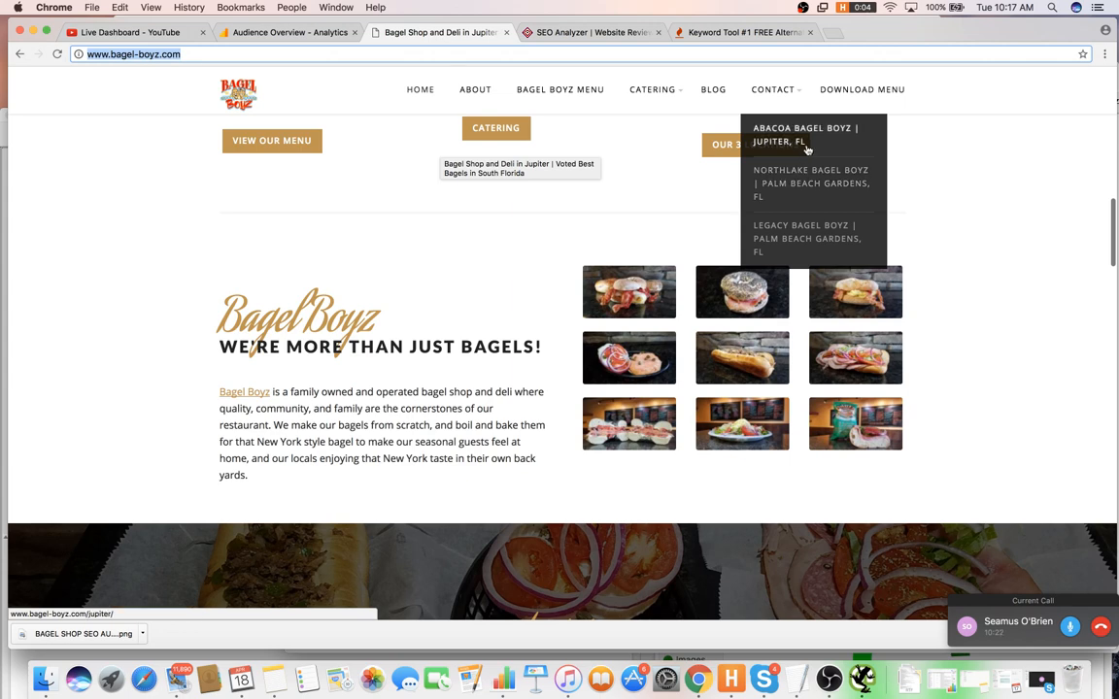
- Search Google in a new Chrome tab for 'structured data testing tool'
key(super+Tab)
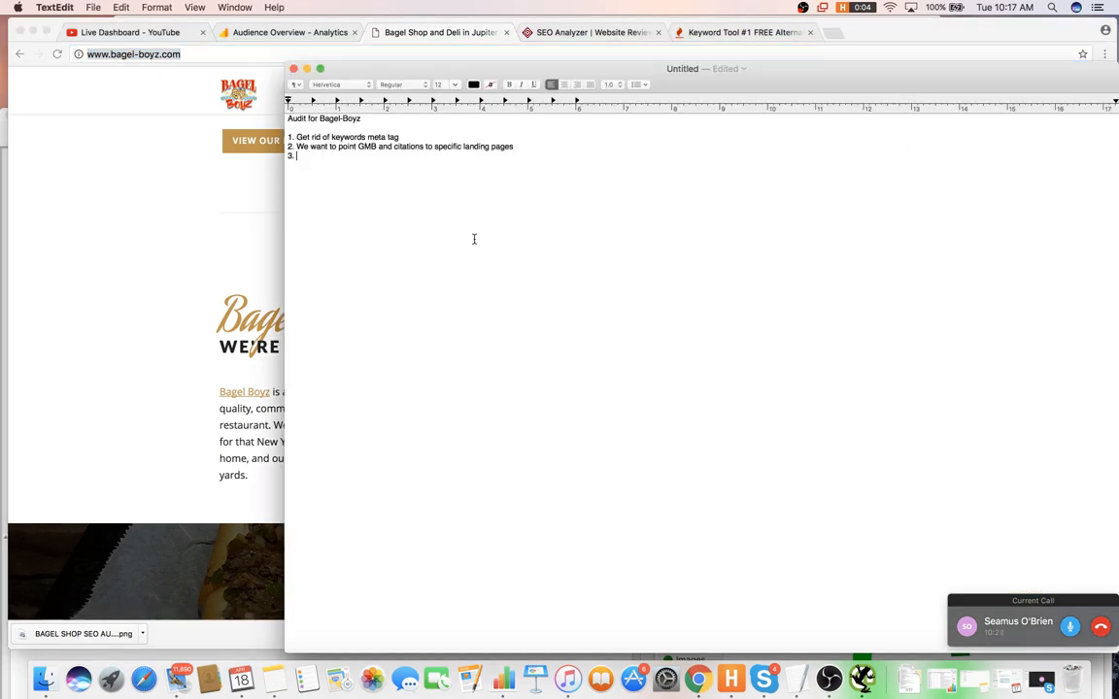
click(167, 116)
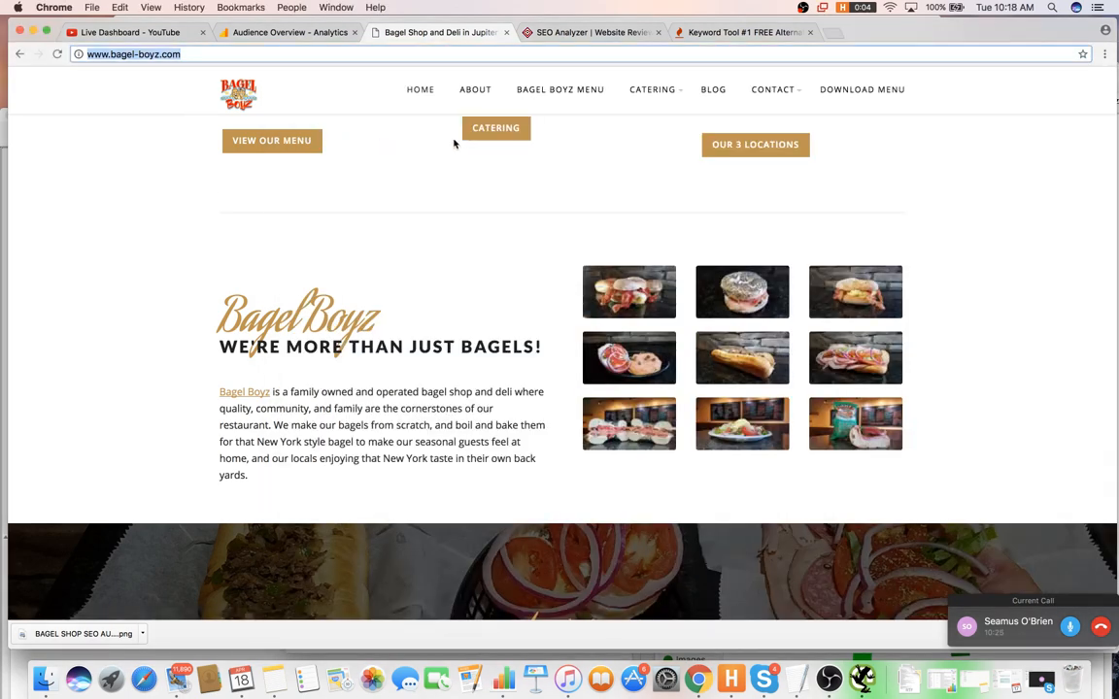
click(832, 34)
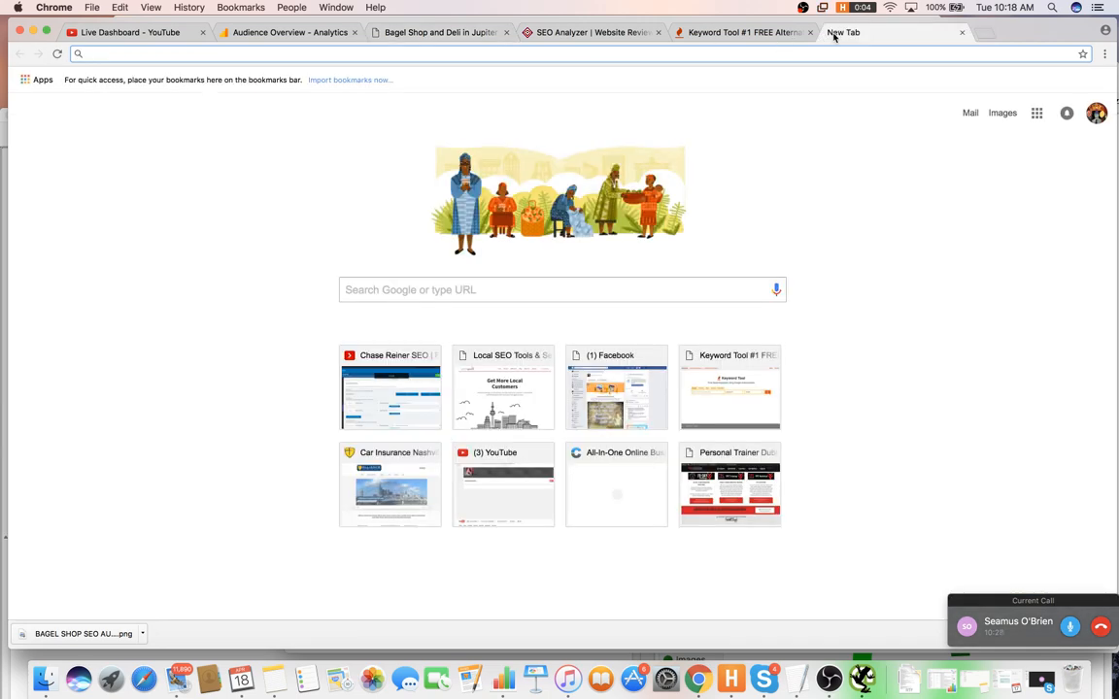
text(c)
key(BackSpace)
text(structured data testing tool)
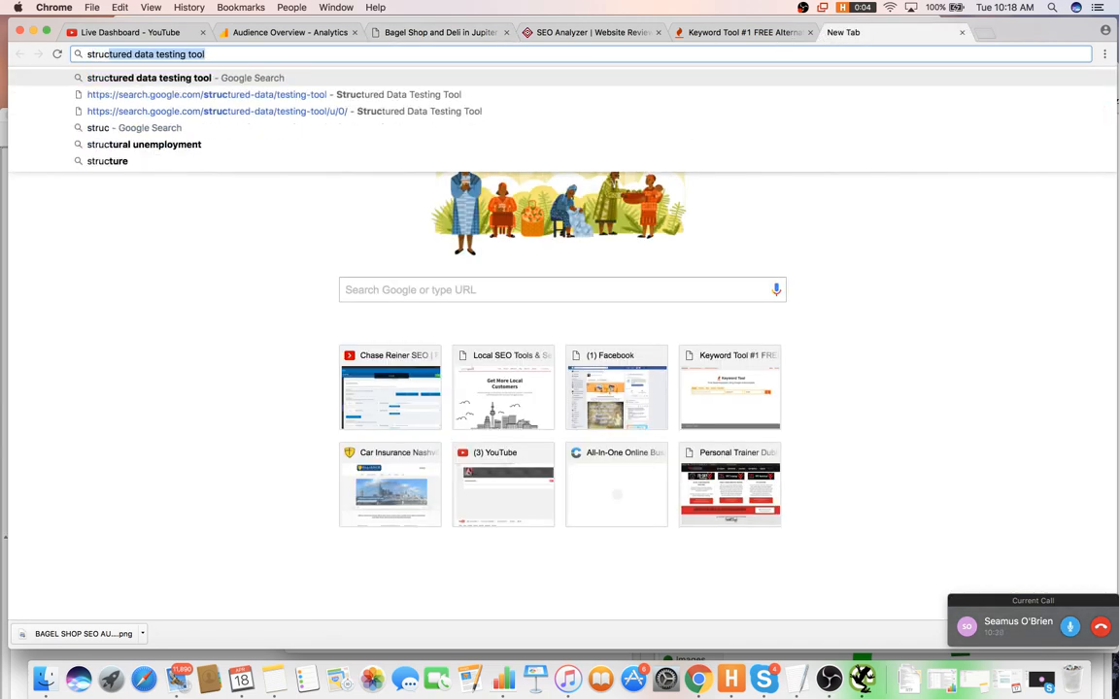
key(Return)
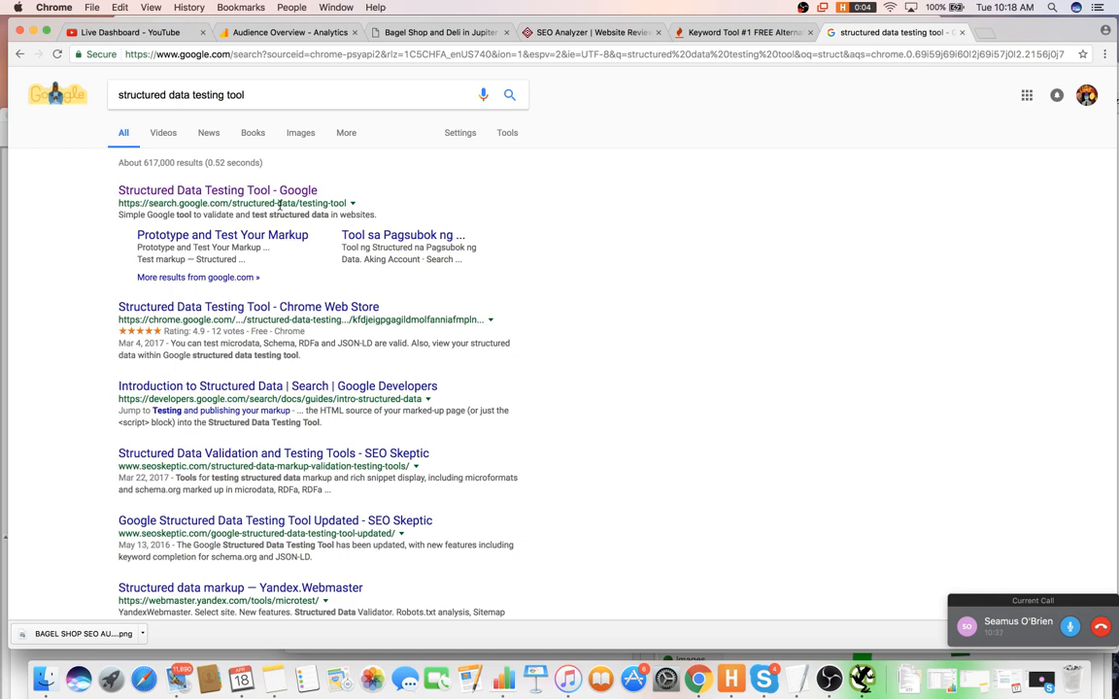
click(254, 191)
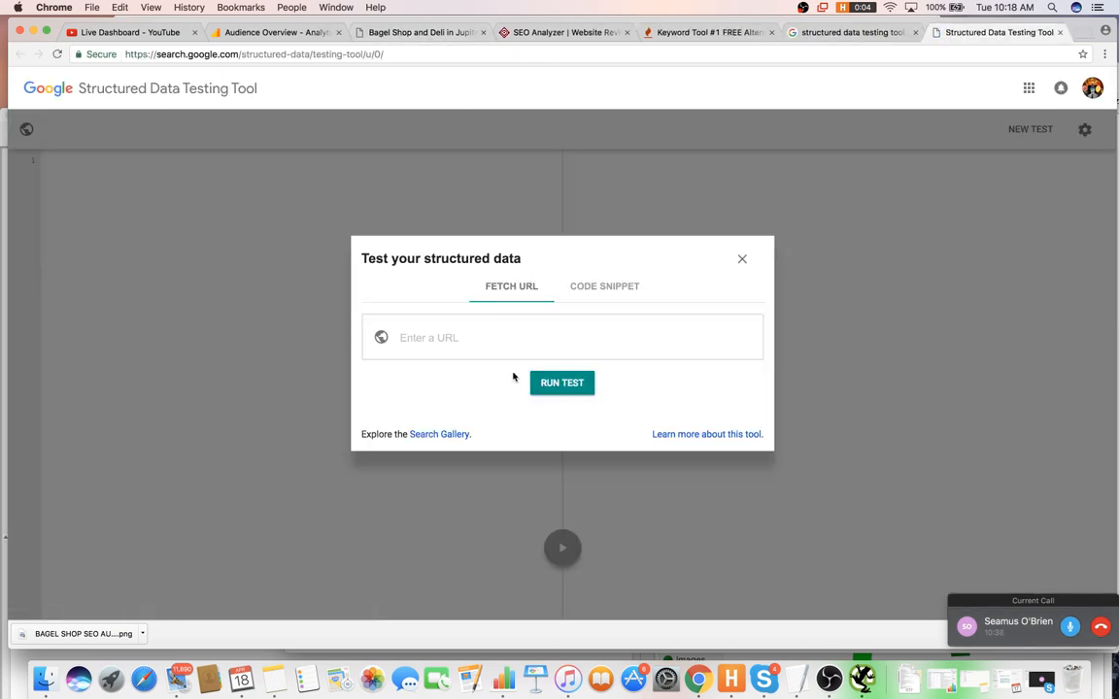
click(525, 341)
text(http://www.bagel-boyz.com/)
click(562, 383)
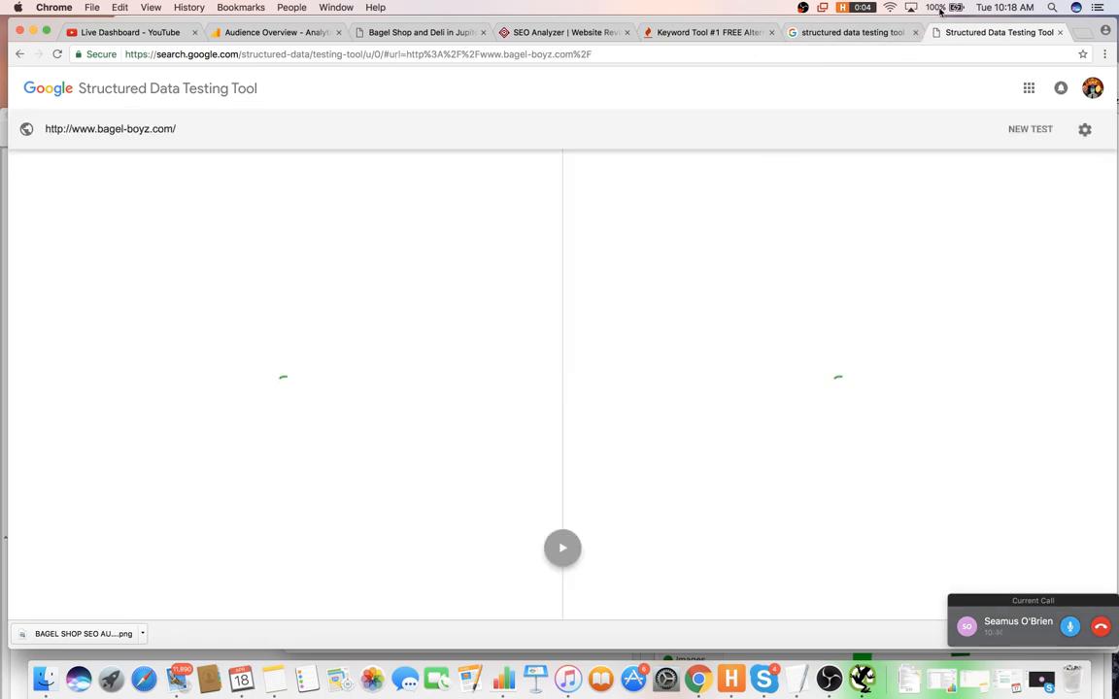
click(915, 32)
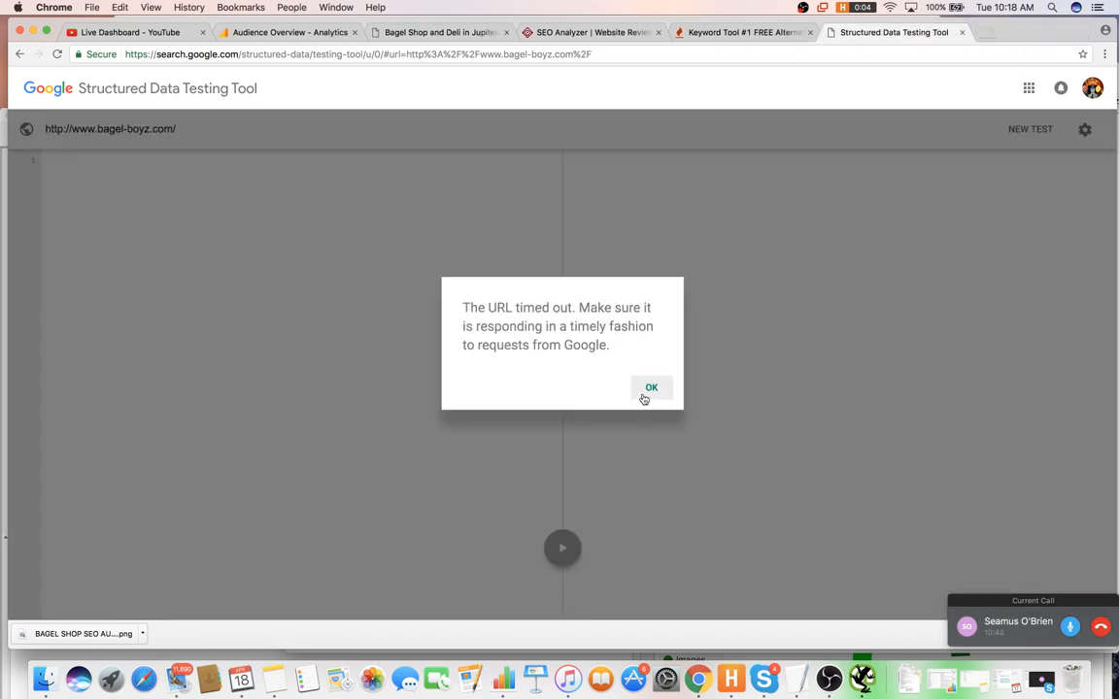
click(645, 393)
click(1046, 132)
click(590, 383)
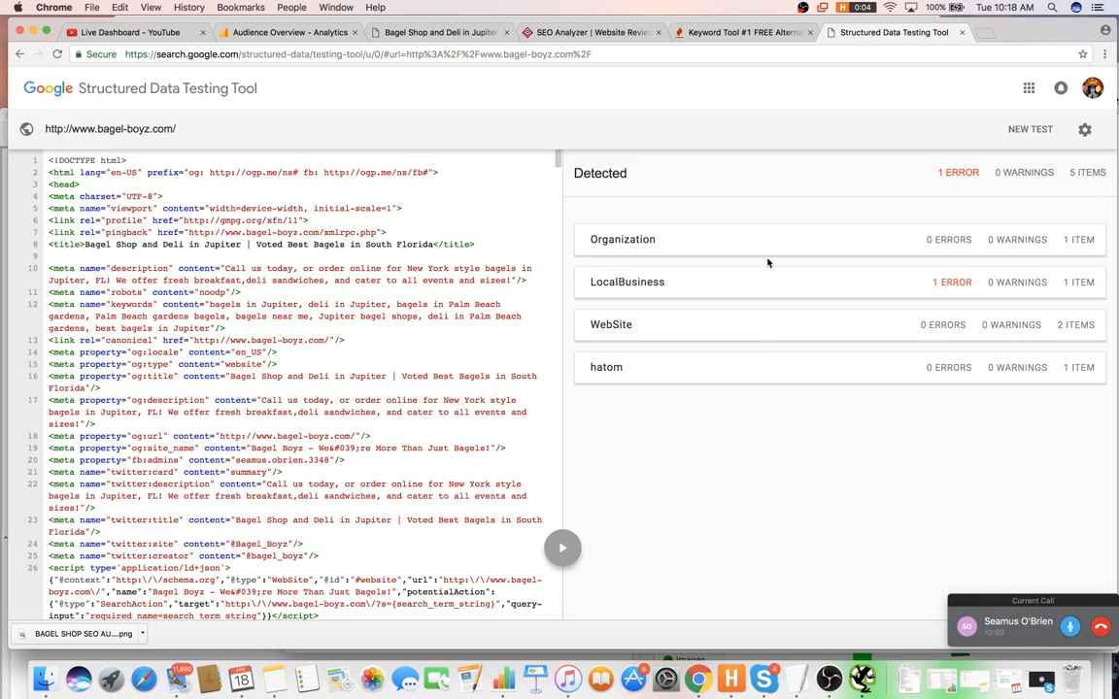
key(super+Tab)
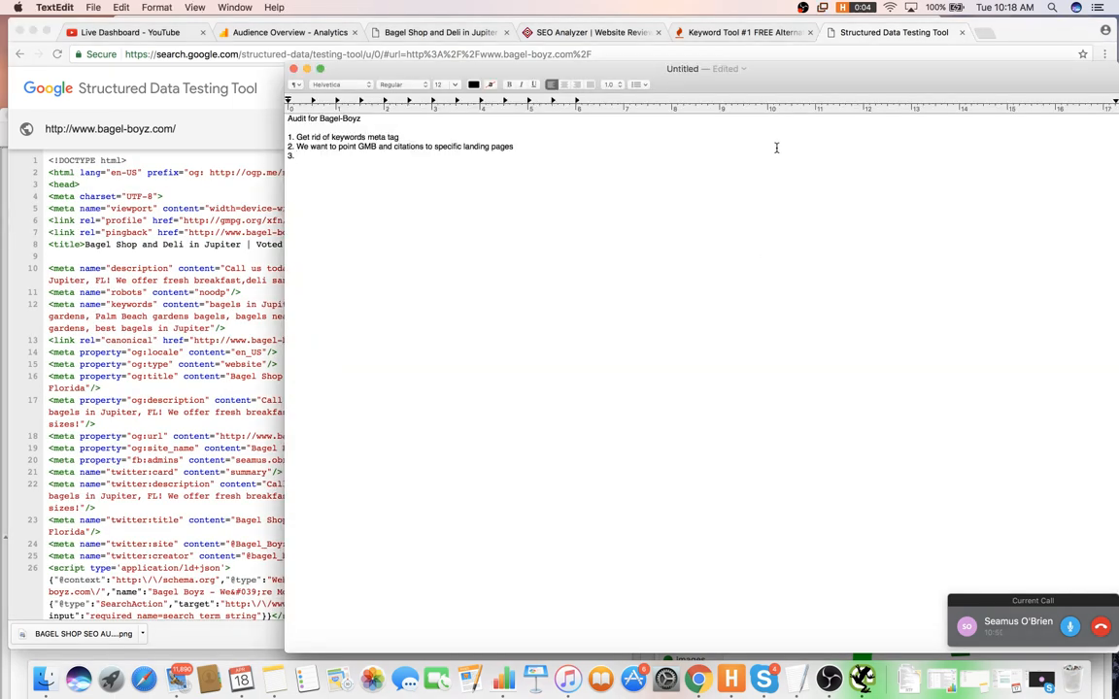
- Write item 3: replace homepage Organization markup with LocalBusiness markup and NAP consistent with the main location
drag(658, 66, 675, 29)
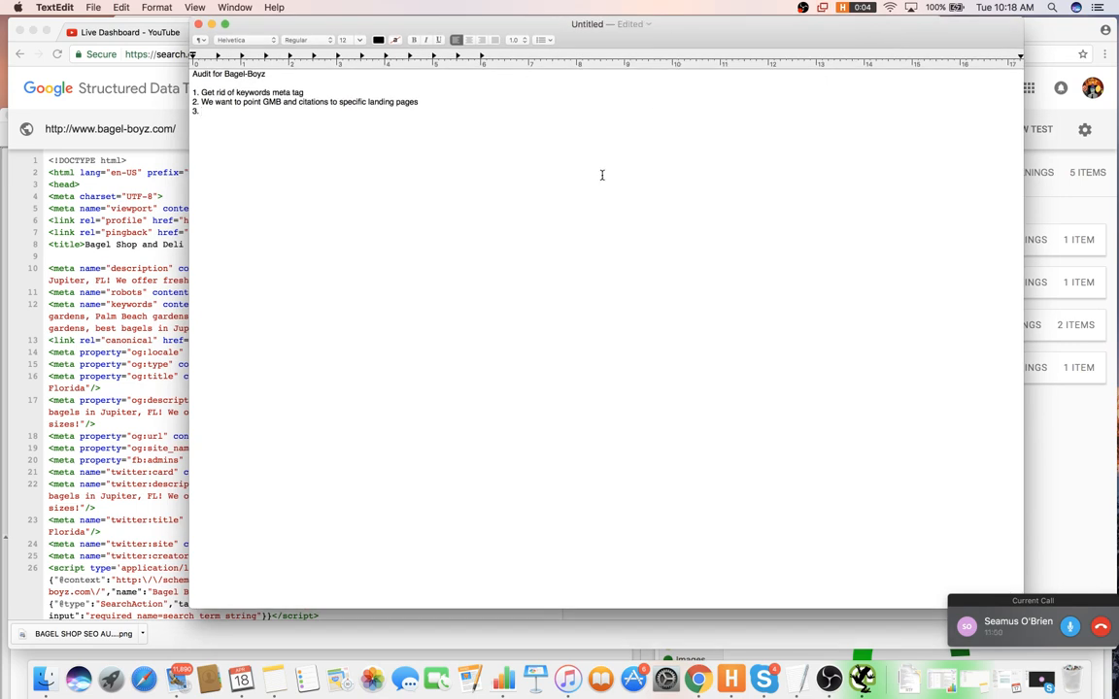
text(Ge)
text(Take)
text( out orginization markup on g)
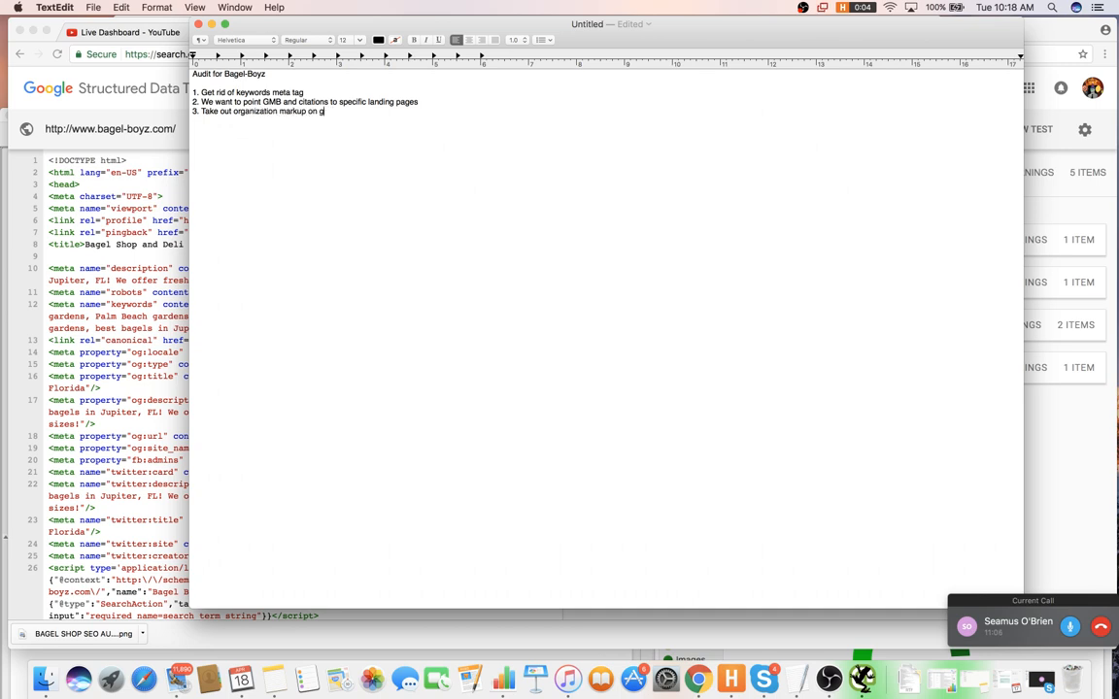
text(huse local business)
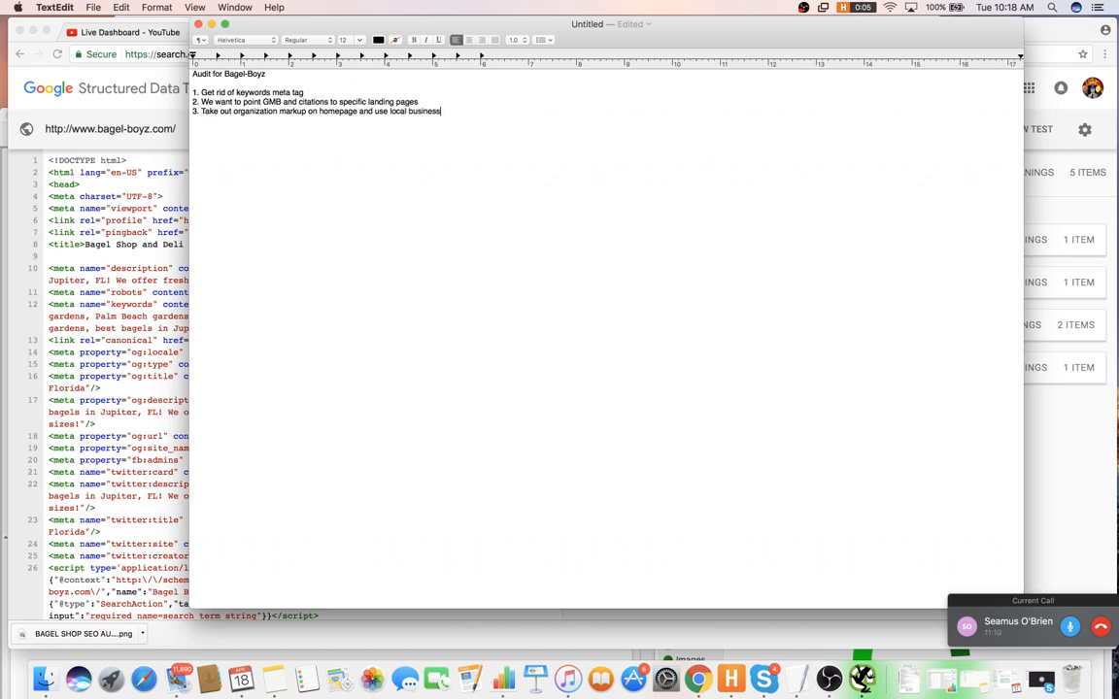
text(th N)
key(BackSpace)
key(BackSpace)
text(cons)
key(BackSpace)
key(BackSpace)
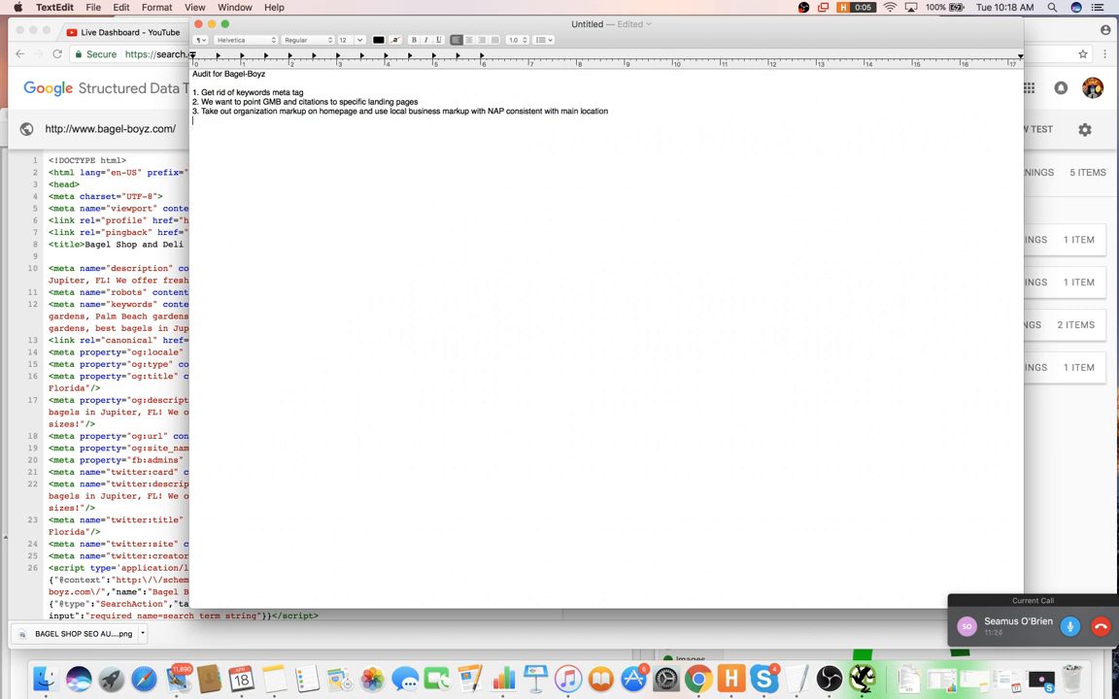
- Check the WebSite markup items and write item 4, 'Get rid of duplicate website markup on site'
click(1059, 406)
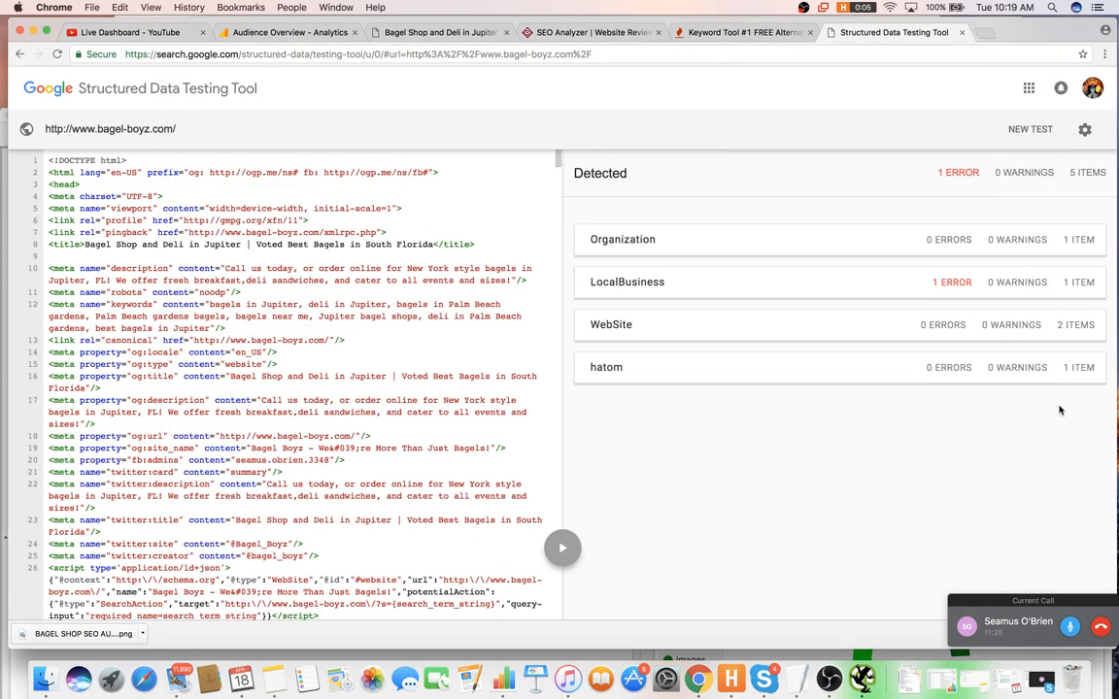
click(848, 340)
key(super+Tab)
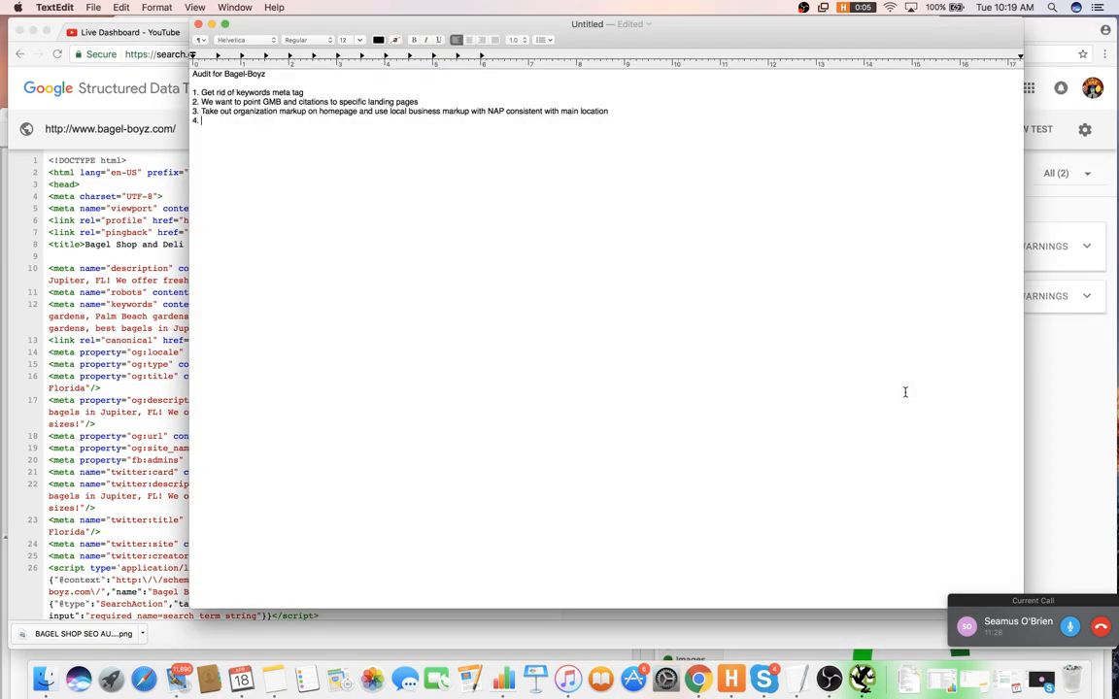
text(Du)
text(et Rei)
text(d of duplic)
text(ate website markup o)
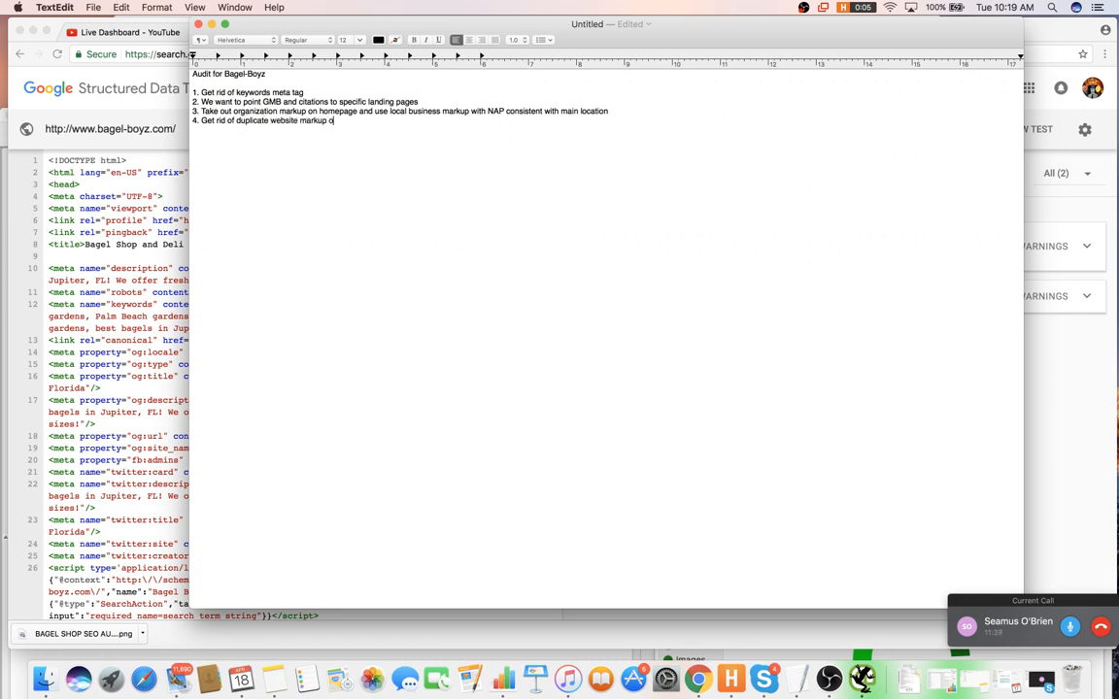
text(n ho)
- Review the hatom markup details, then close the Structured Data Testing Tool tab
click(1032, 443)
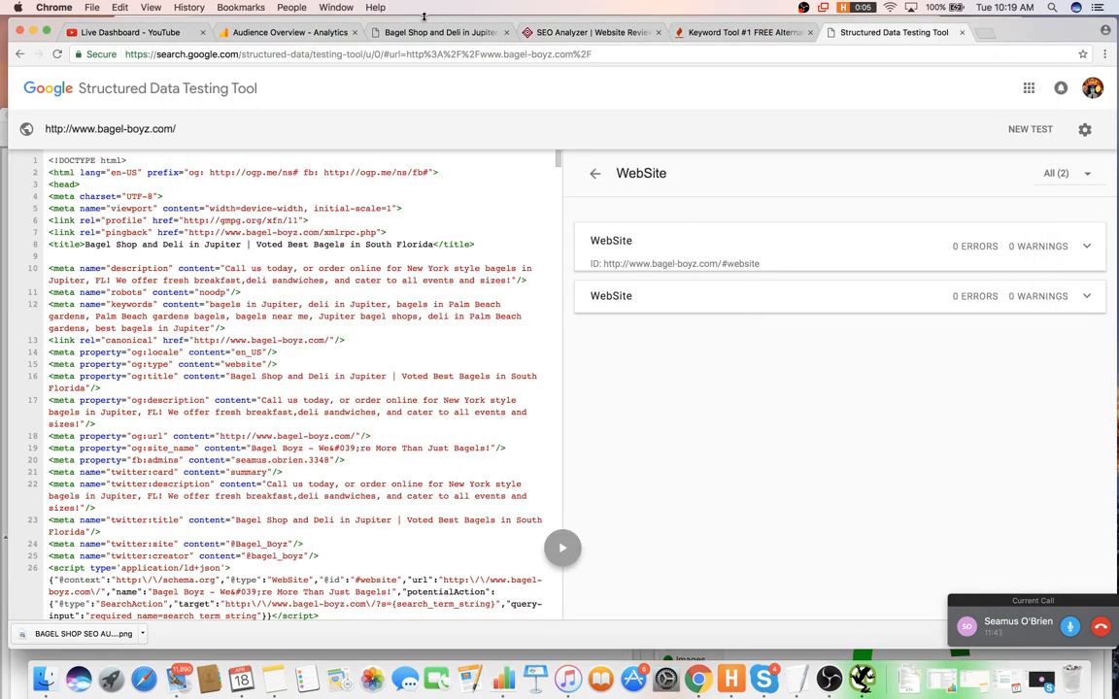
click(586, 169)
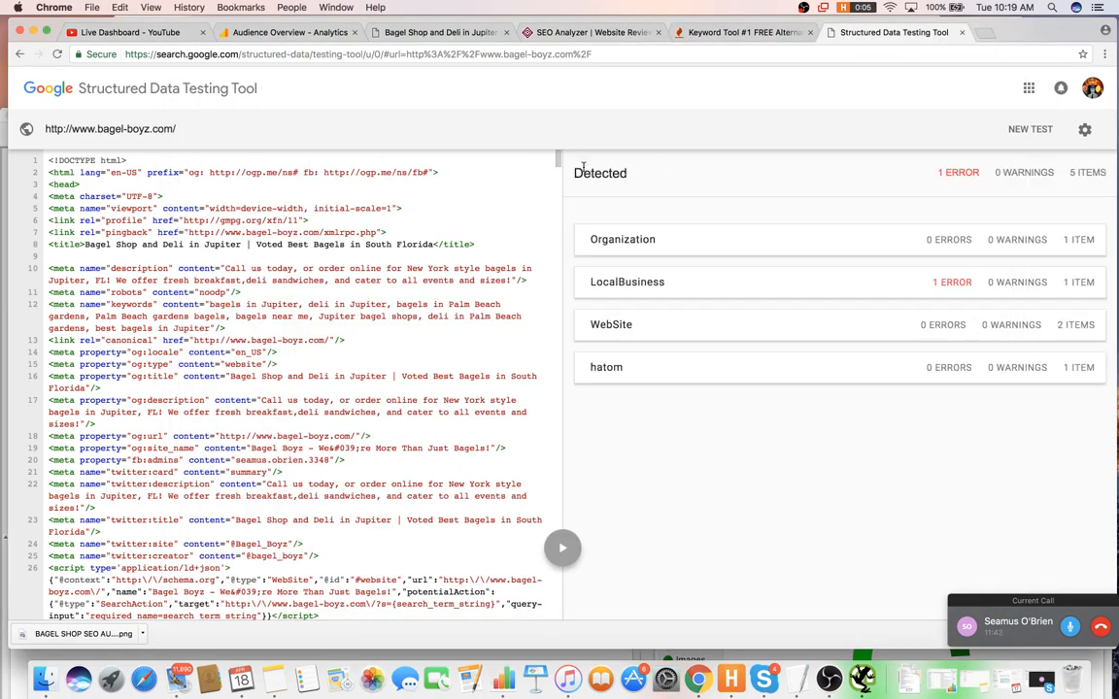
click(701, 375)
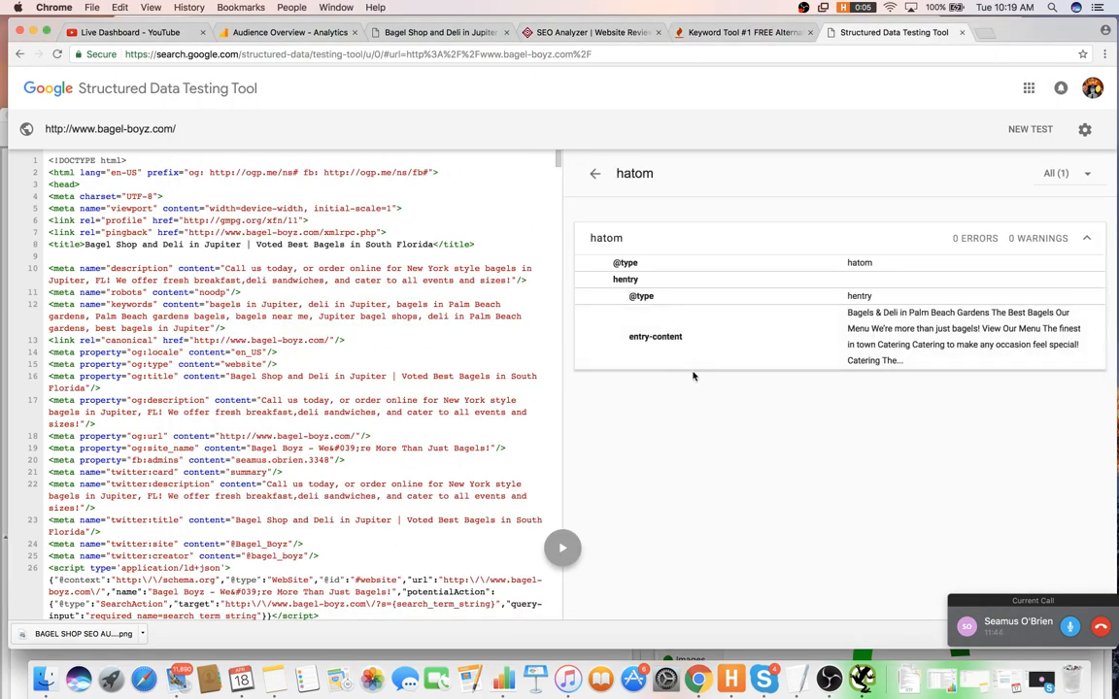
click(594, 172)
middle_click(865, 32)
click(595, 35)
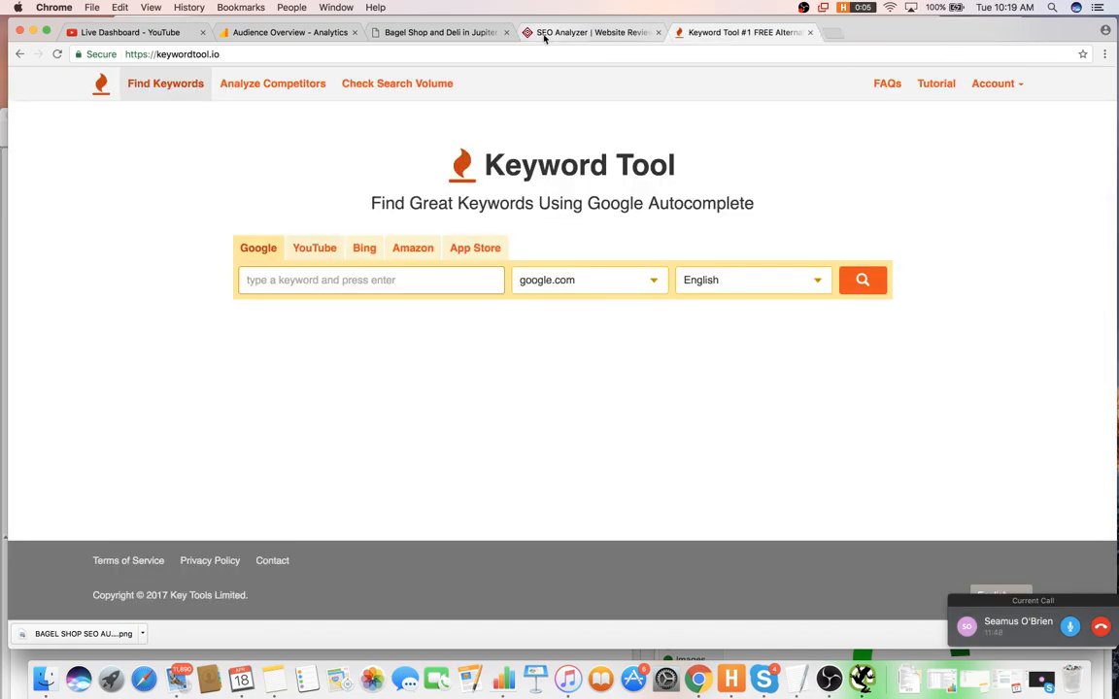
- Scroll through SEOCentro's Content category results, which flag a 1.75 MB total content size
click(457, 34)
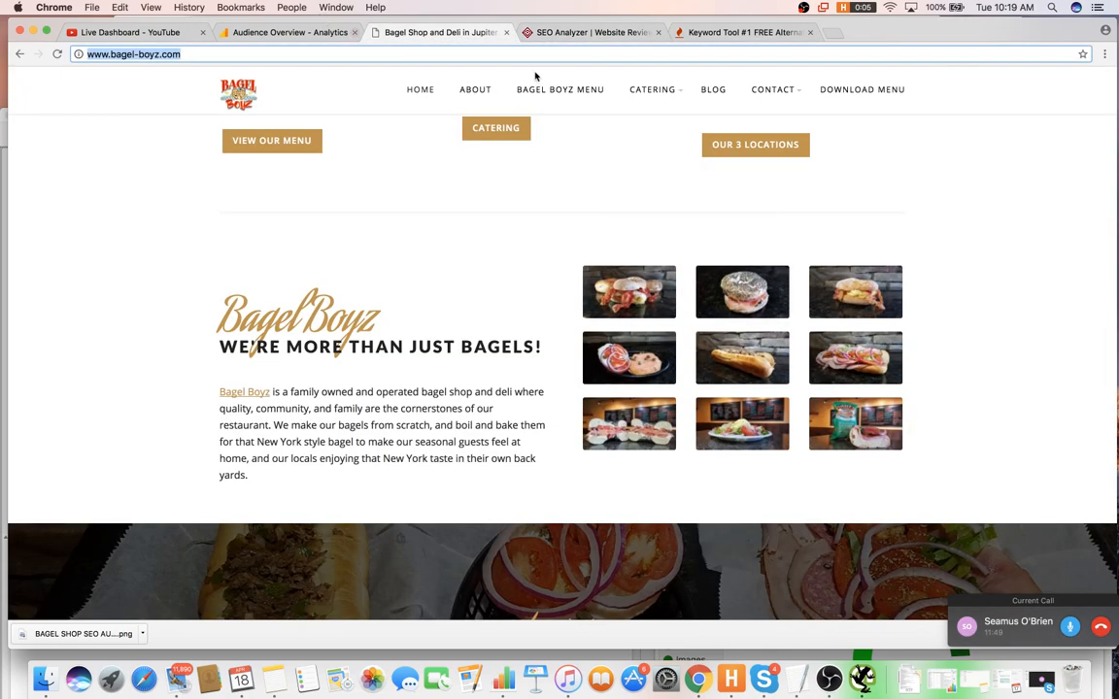
click(595, 32)
scroll(591, 154, up, 15)
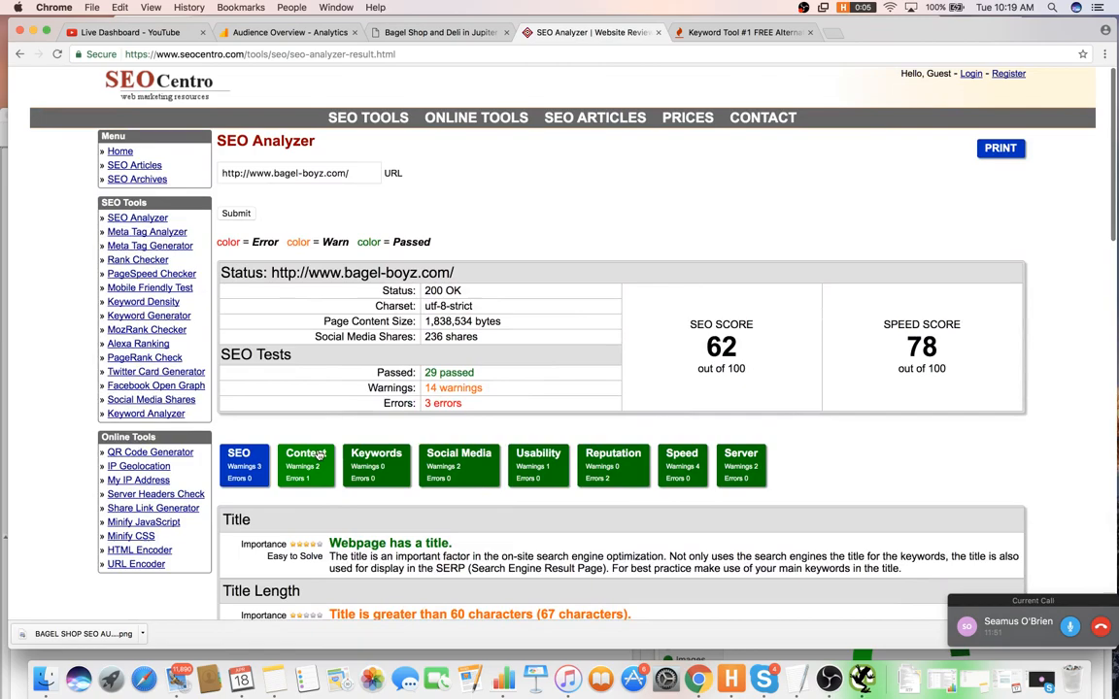
click(305, 463)
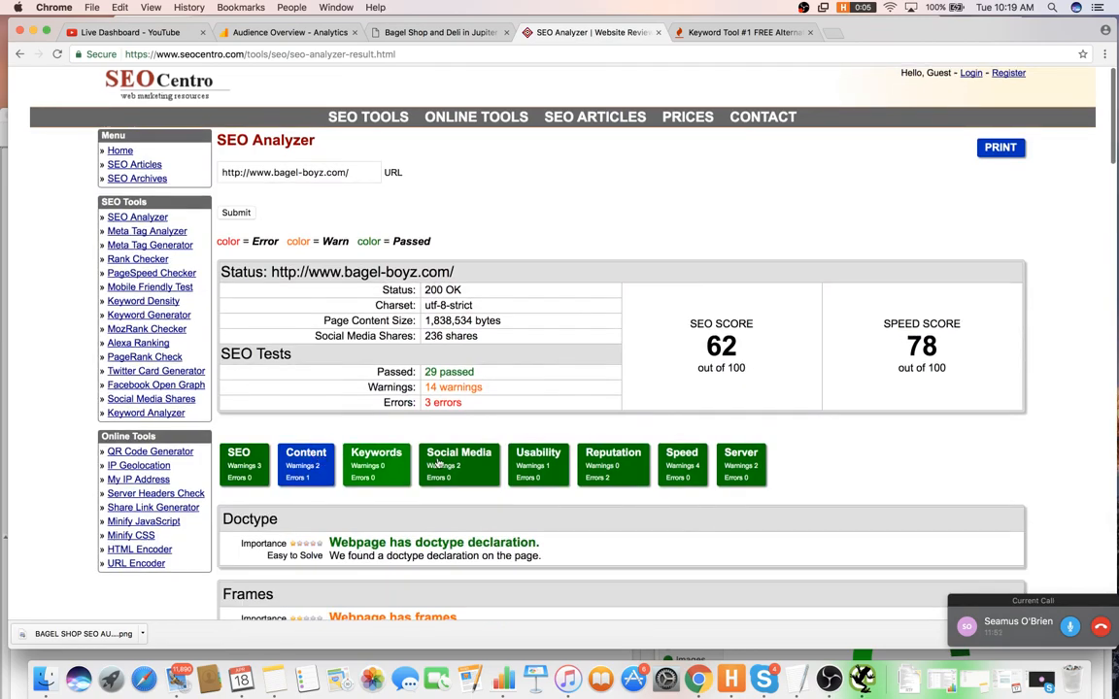
scroll(494, 439, down, 4)
scroll(493, 439, down, 8)
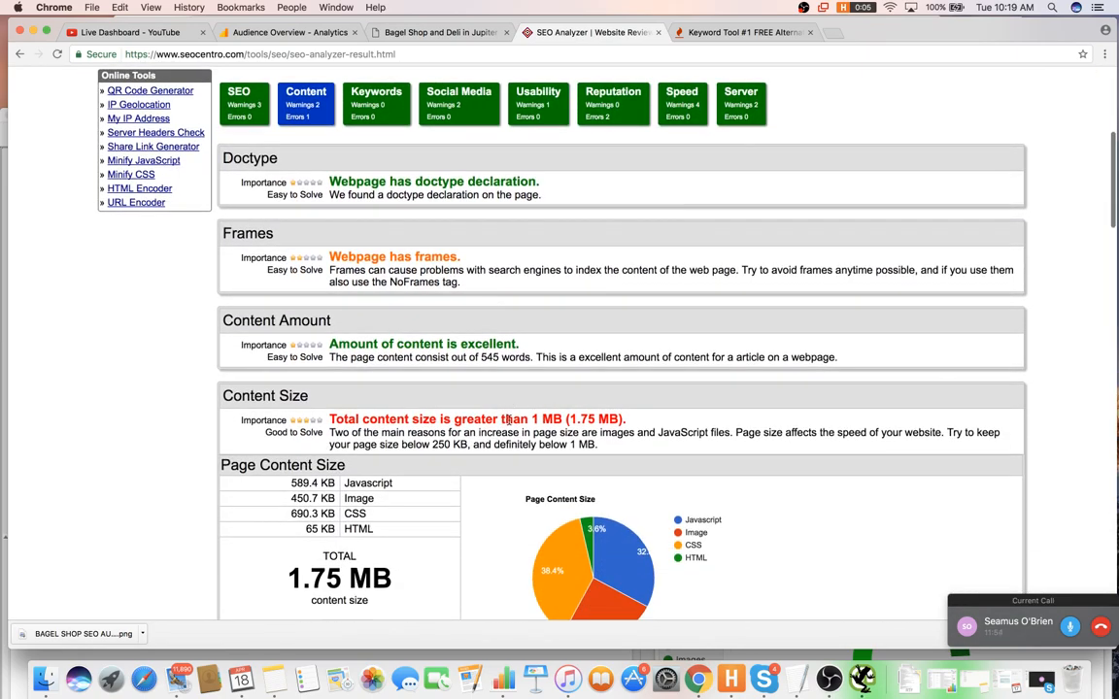
scroll(543, 392, up, 1)
scroll(524, 377, down, 7)
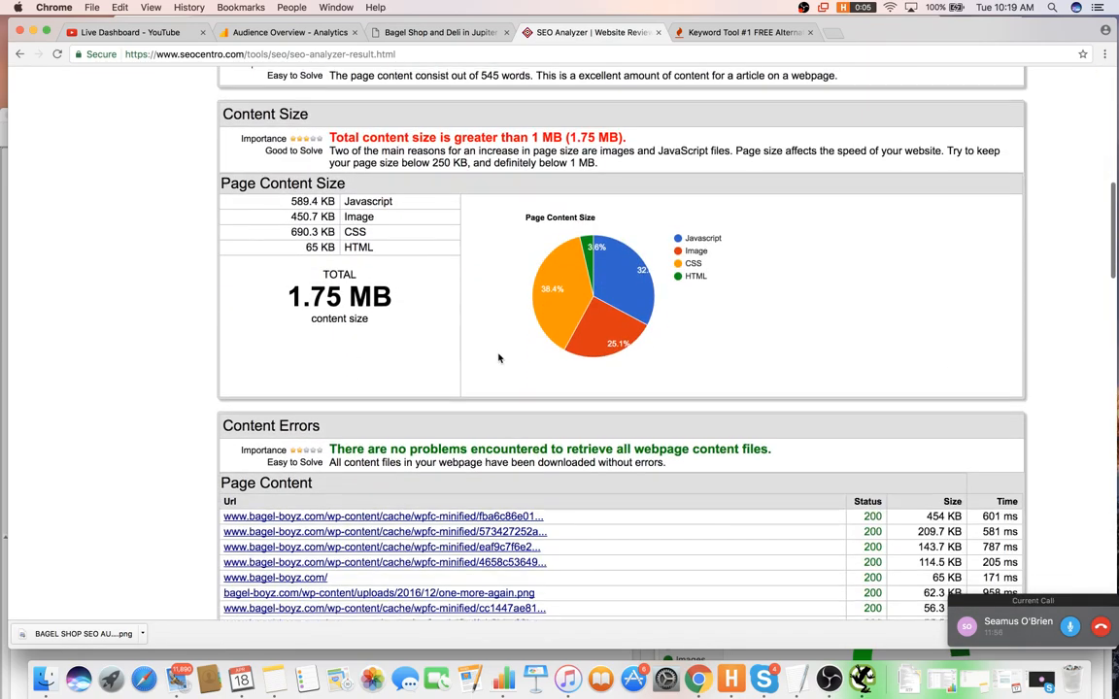
scroll(502, 359, up, 20)
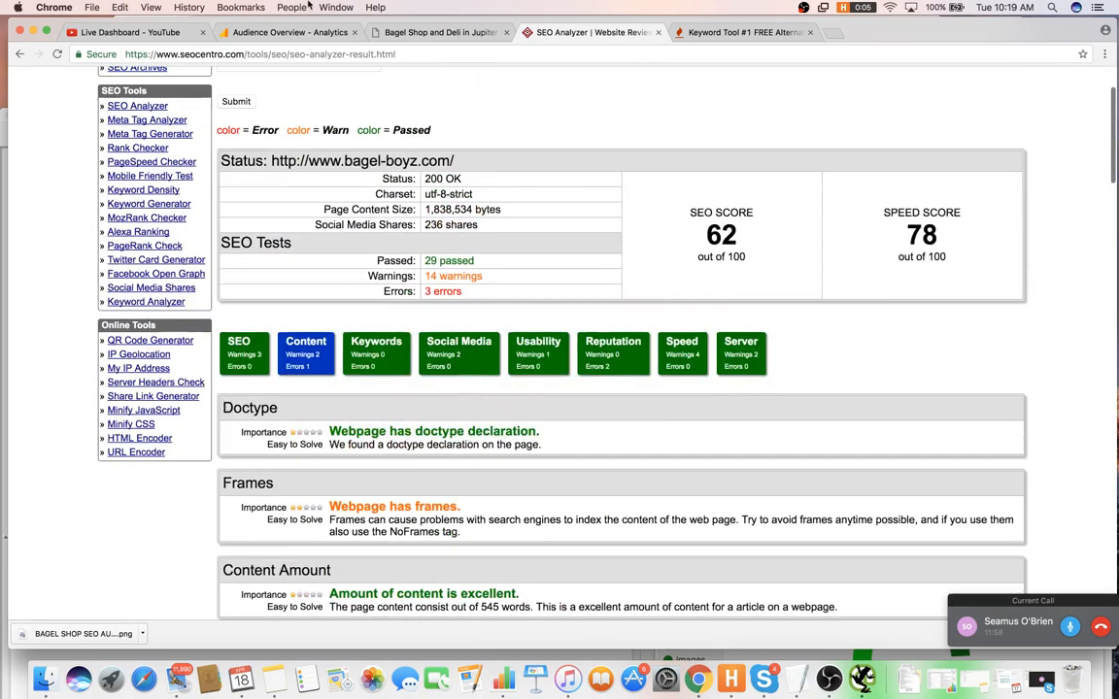
- Return to the Bagel Boyz homepage tab and scroll back to the top
click(440, 32)
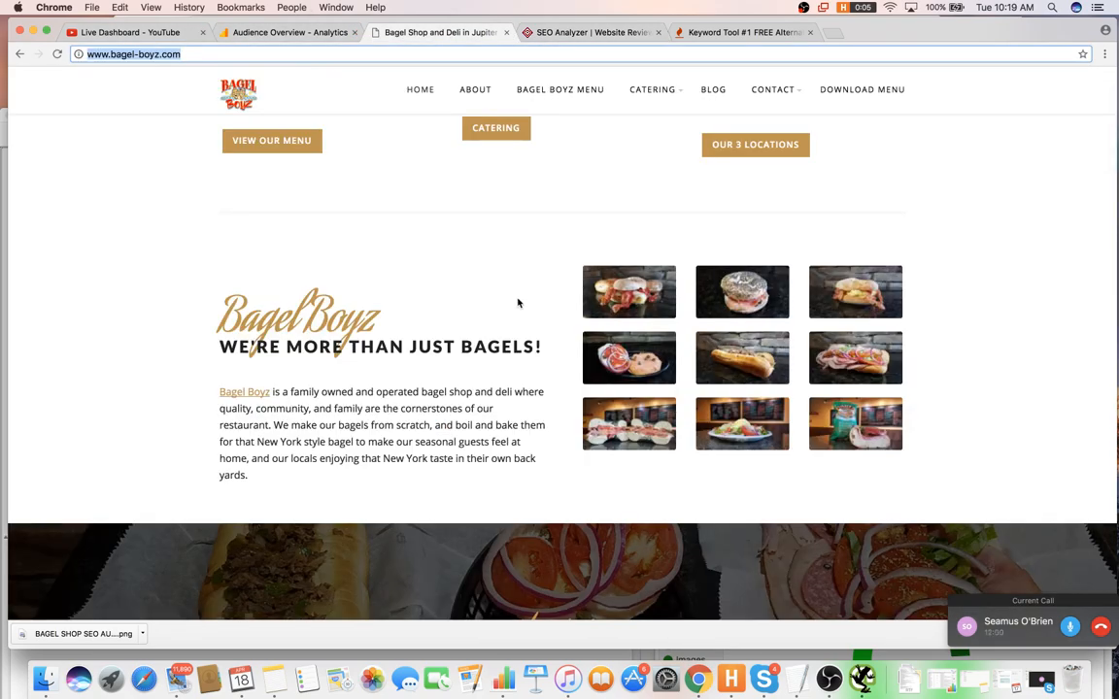
scroll(555, 316, up, 10)
scroll(555, 316, down, 2)
scroll(563, 359, up, 2)
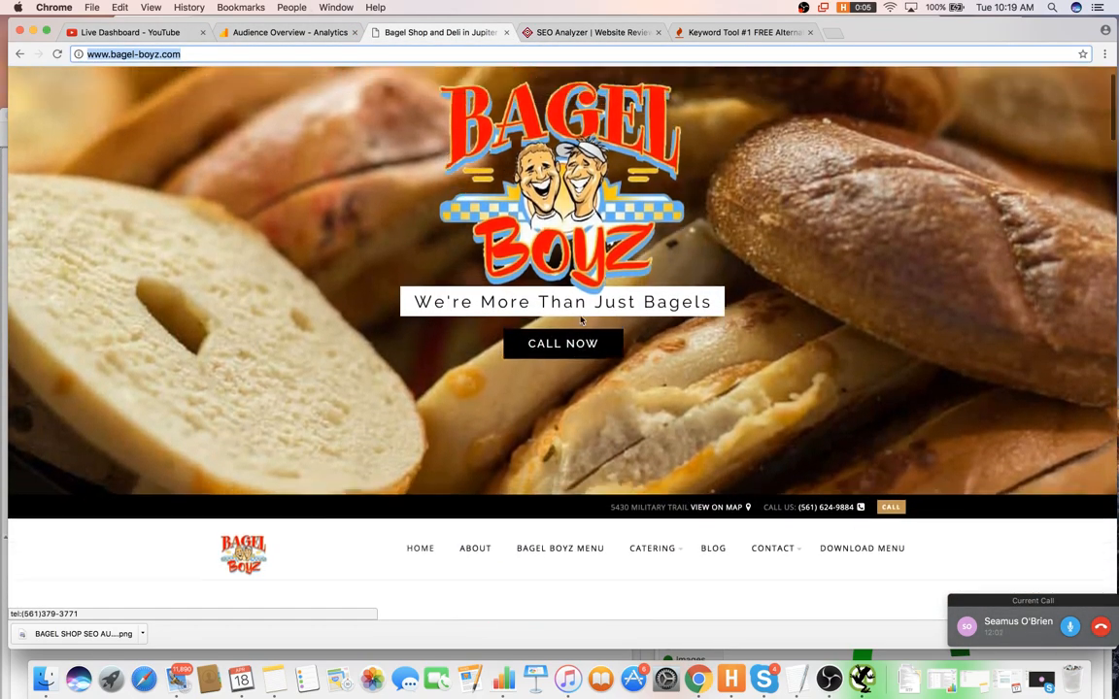
- Decline the FaceTime call from the phone link and close the empty Untitled tab
click(572, 392)
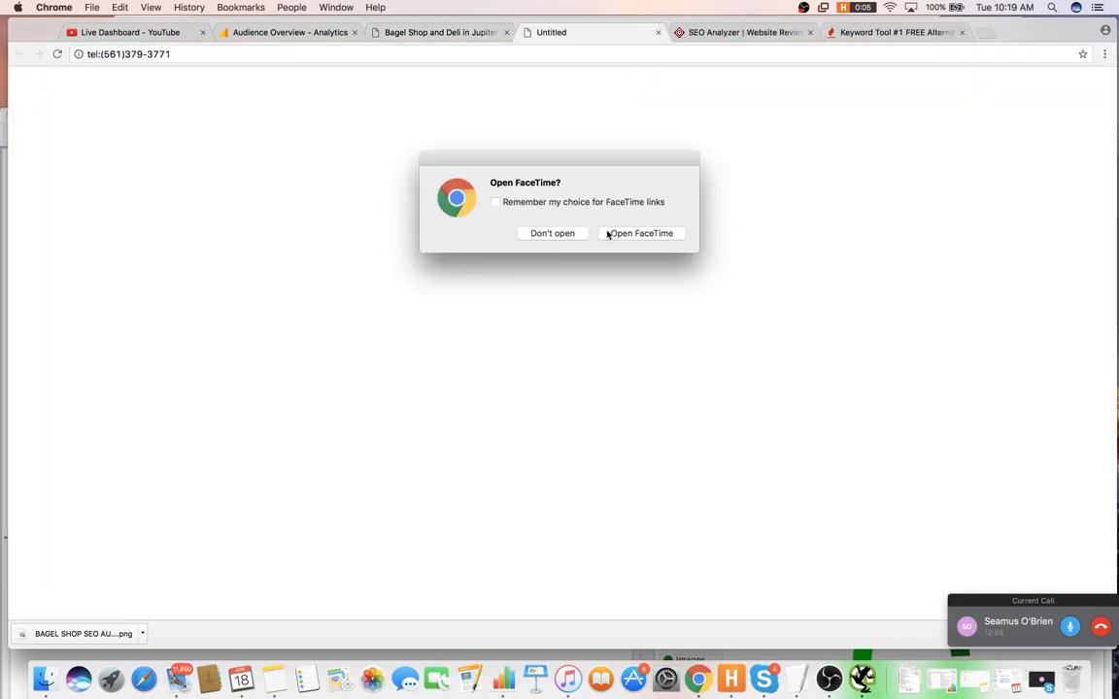
click(153, 121)
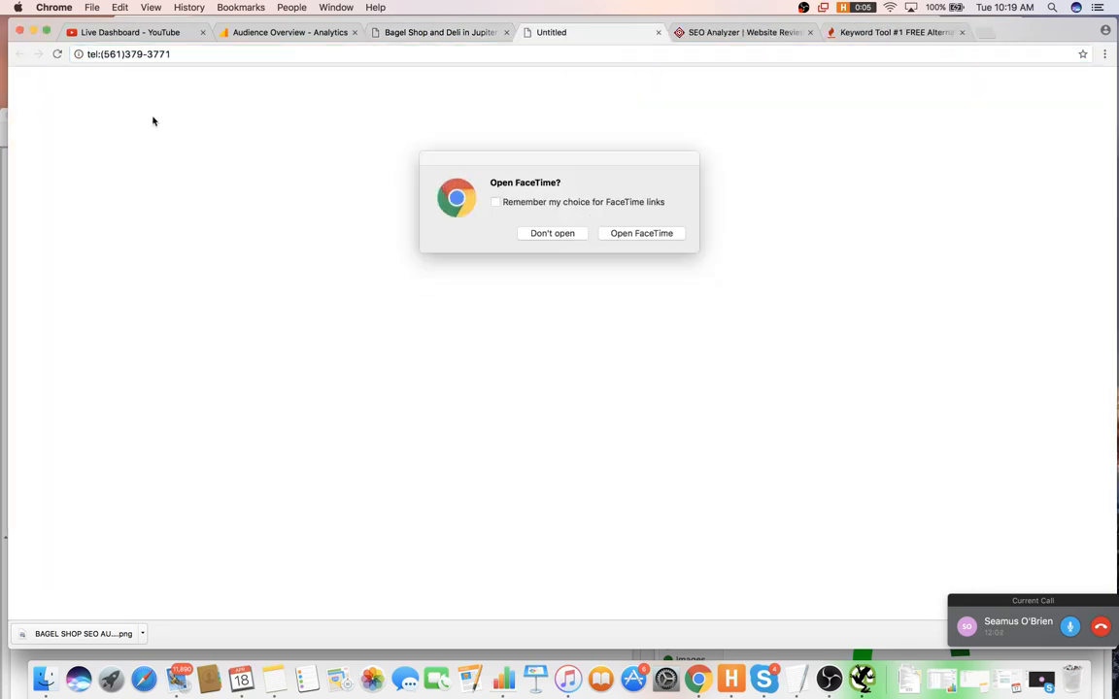
click(536, 233)
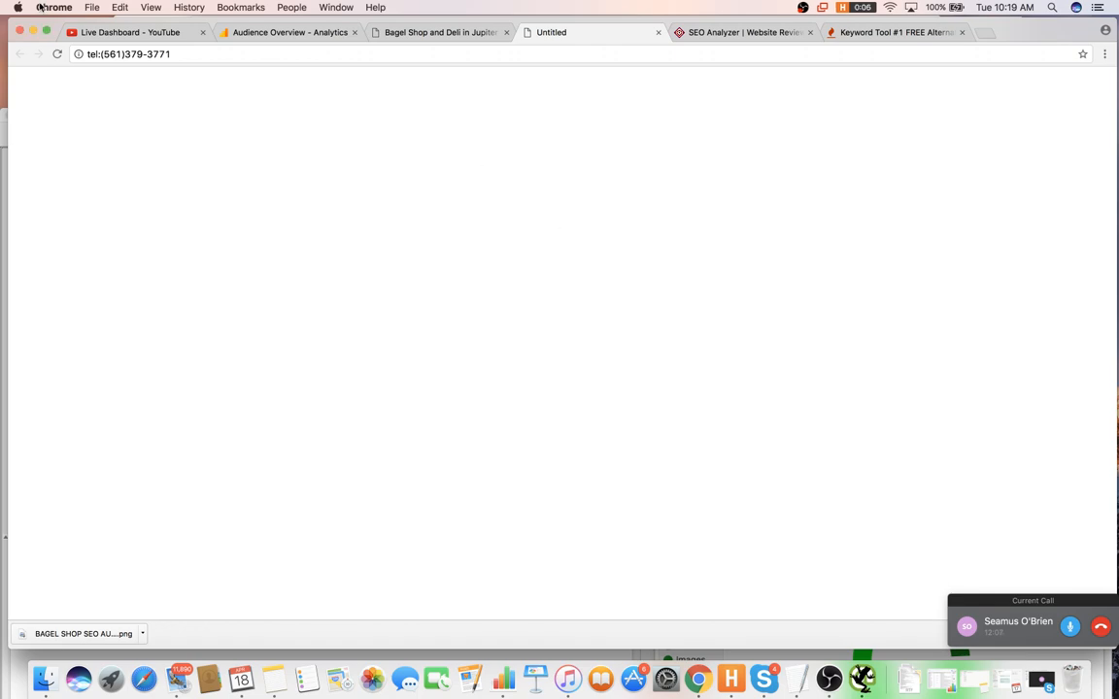
click(436, 32)
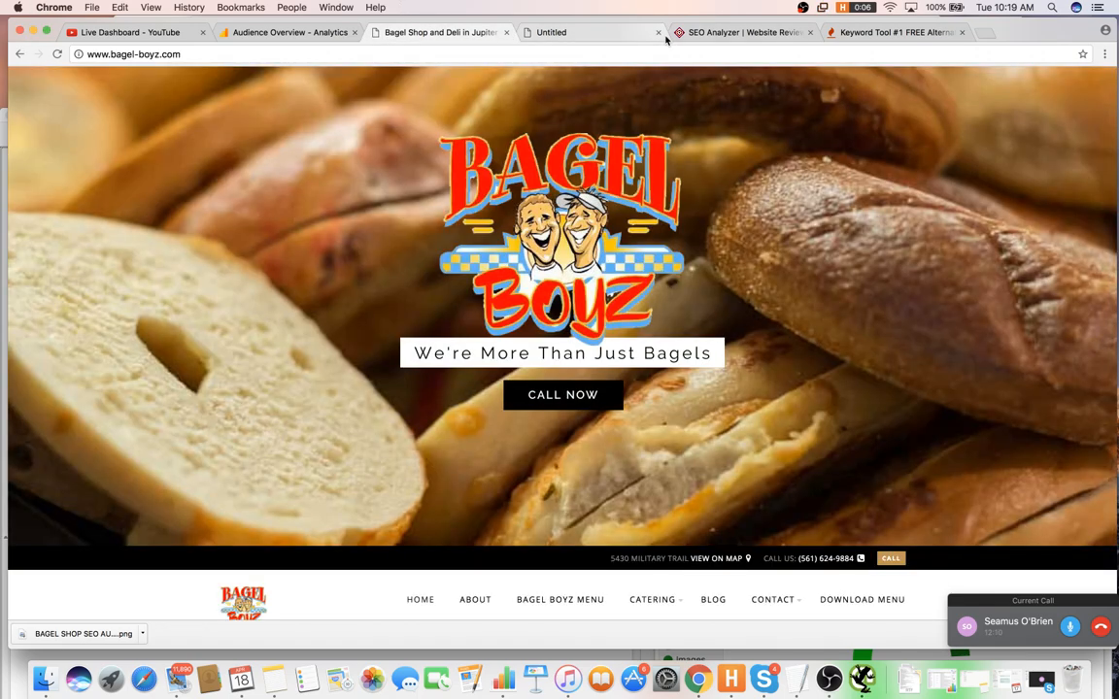
click(659, 33)
- Open the Bagel Boyz ABOUT page from the site navigation
scroll(629, 198, down, 2)
scroll(629, 199, down, 5)
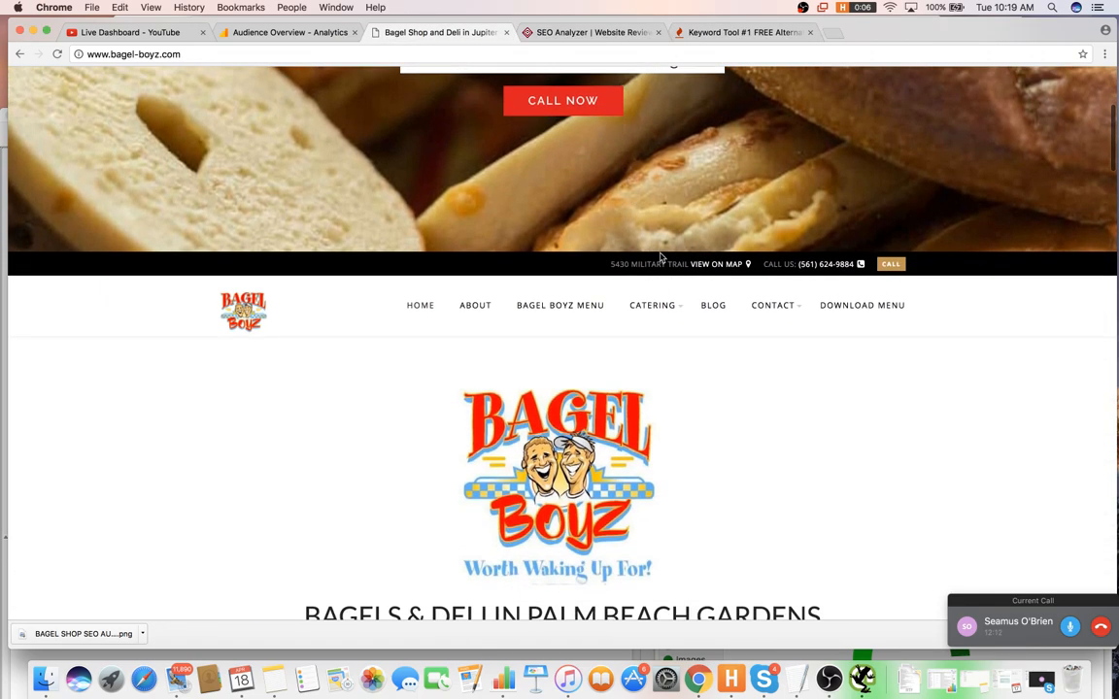
scroll(450, 318, up, 5)
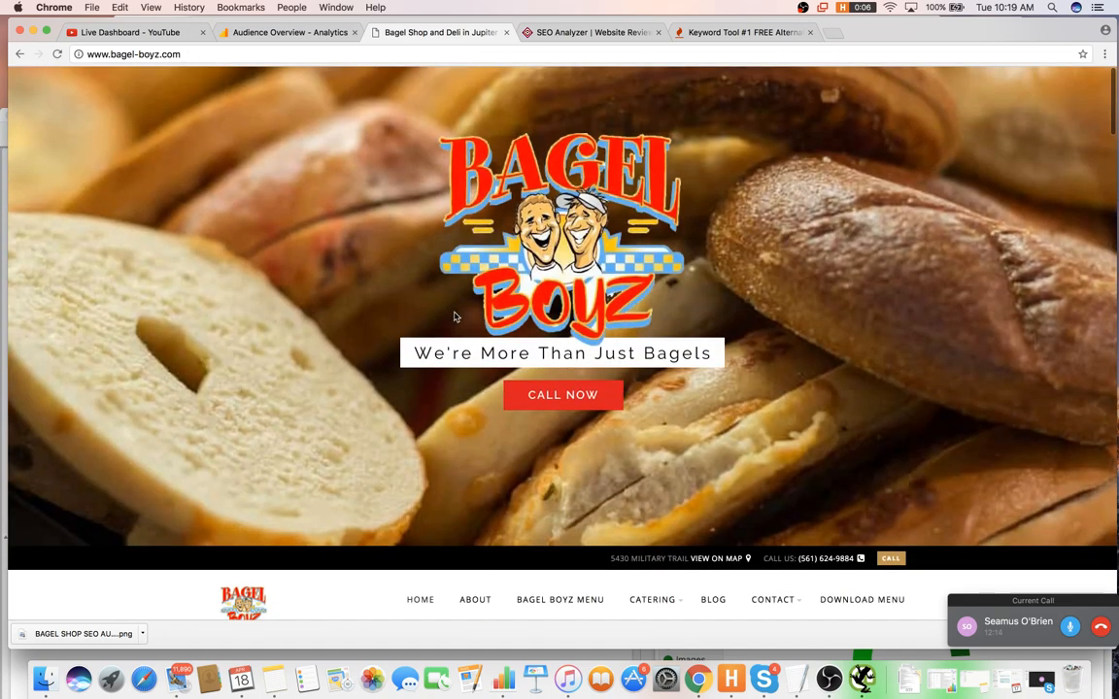
click(784, 424)
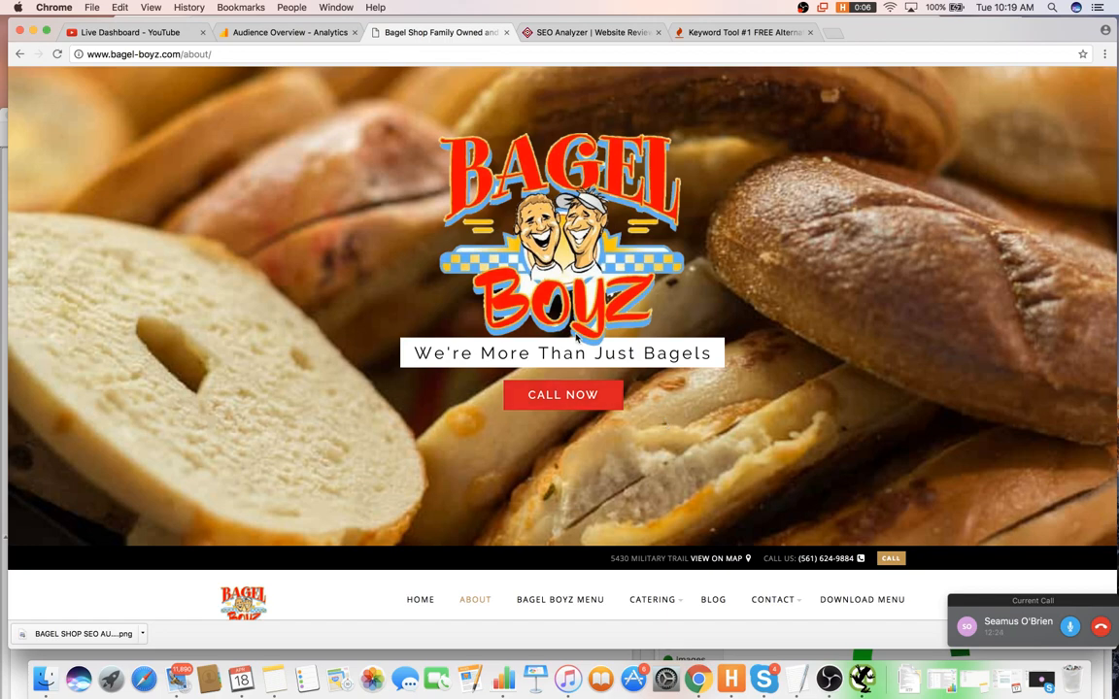
scroll(503, 299, down, 3)
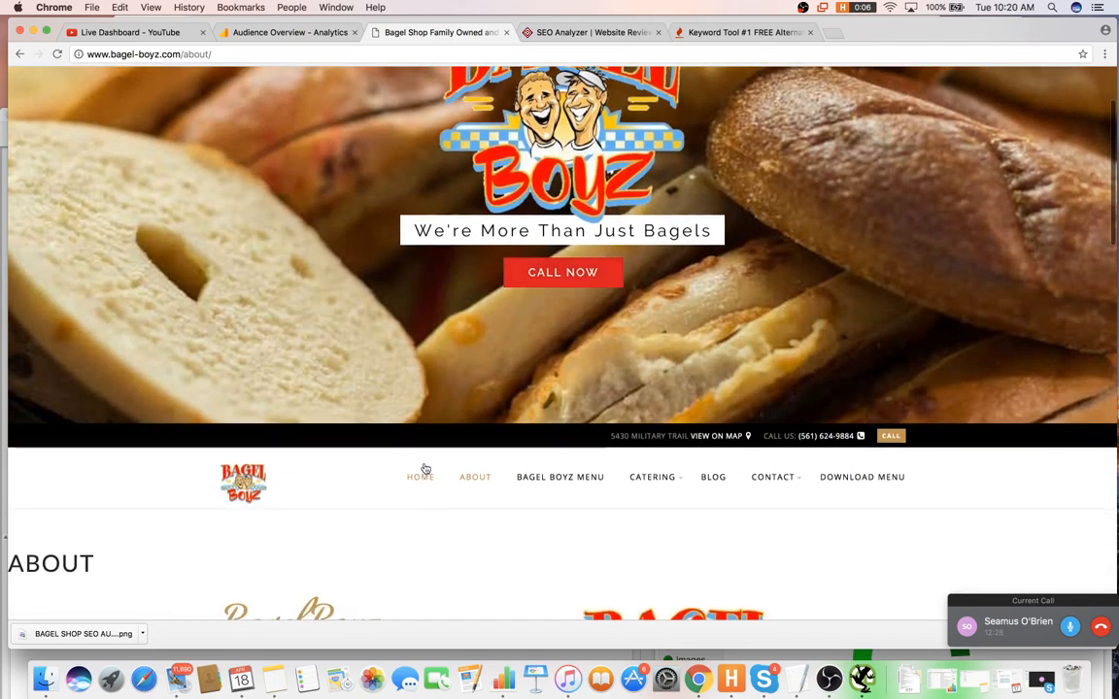
click(522, 478)
scroll(524, 483, down, 5)
scroll(524, 484, down, 3)
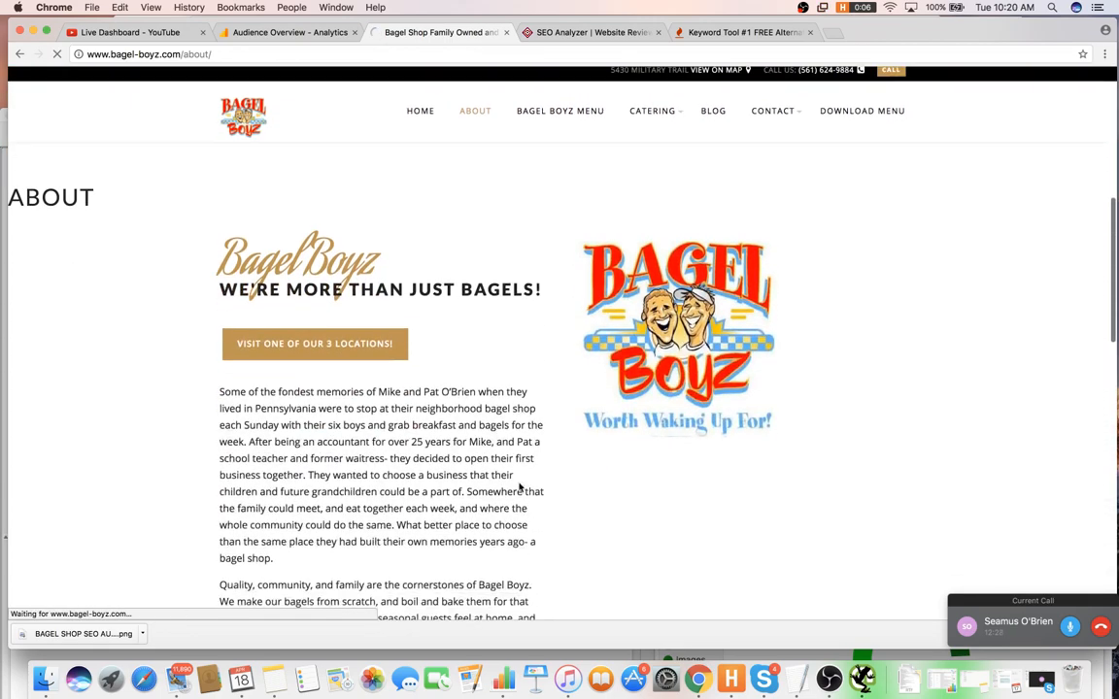
scroll(521, 485, up, 10)
- Write item 5: keep above-the-fold content page-specific, with the huge CTA picture only on the homepage
key(super+Tab)
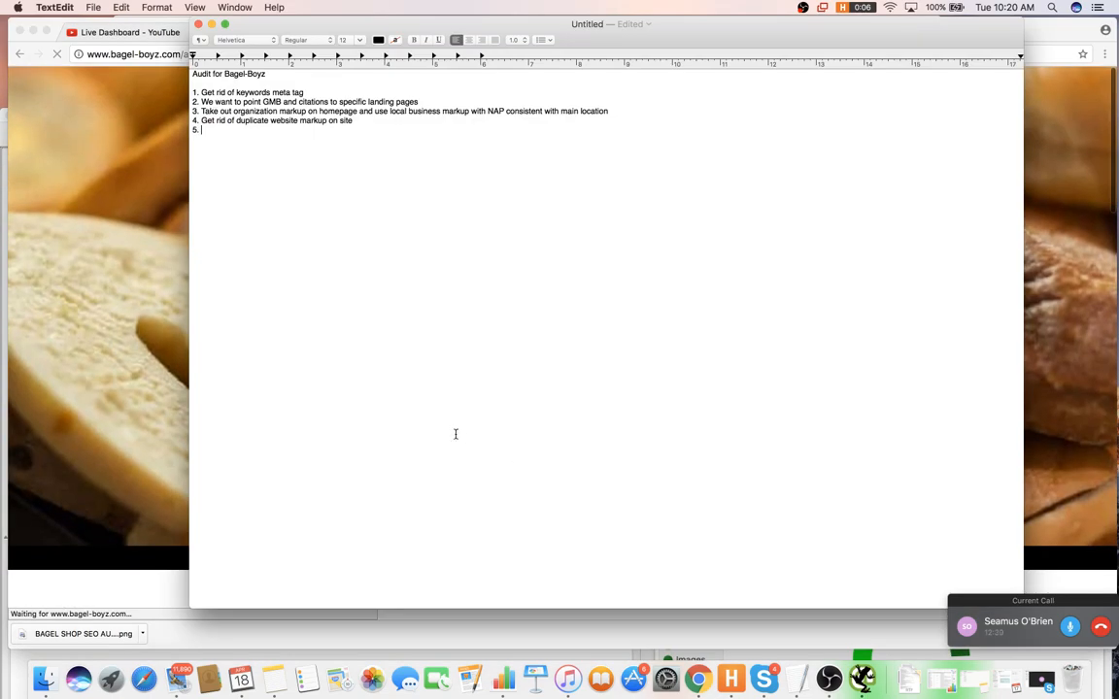
click(95, 256)
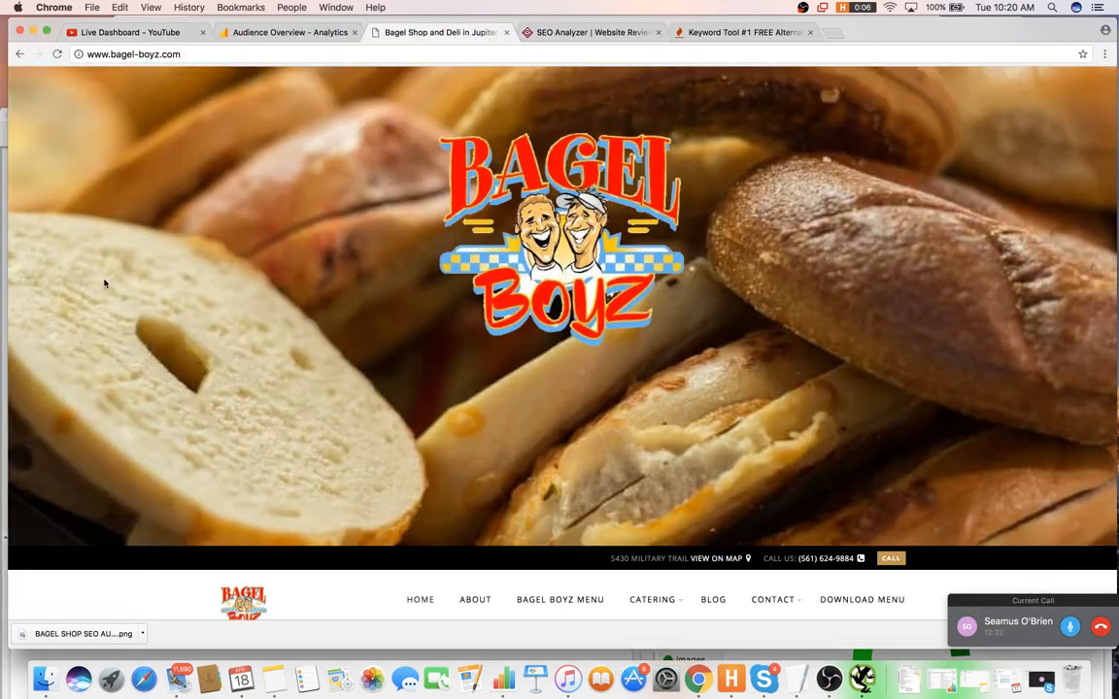
scroll(534, 369, down, 3)
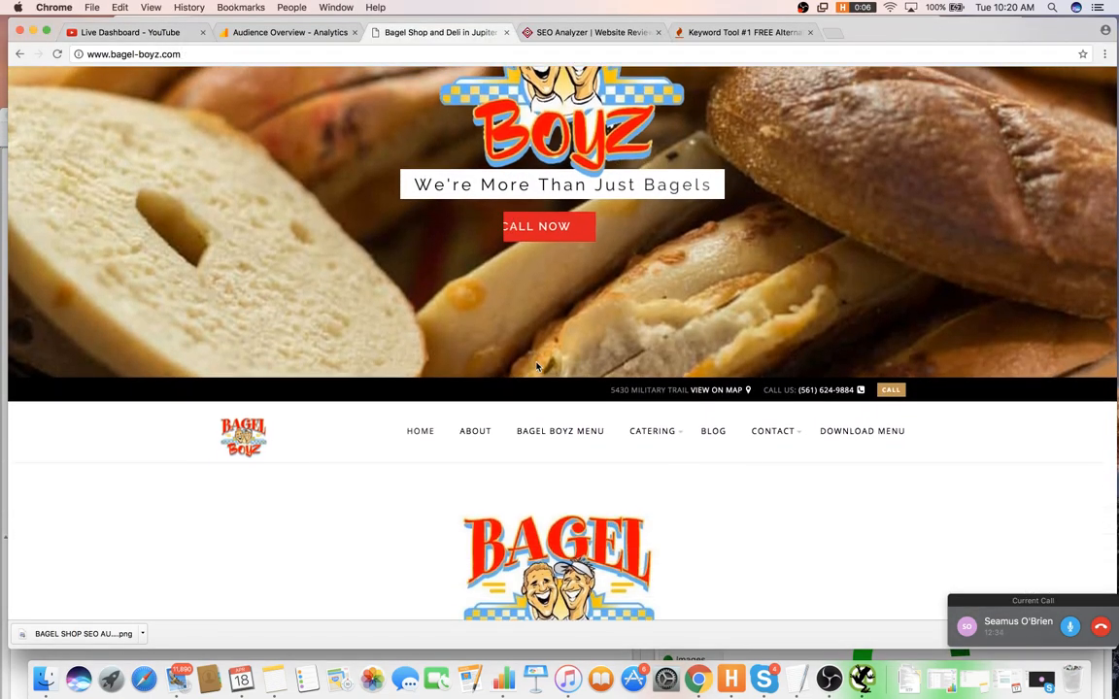
scroll(539, 368, up, 3)
key(super+Tab)
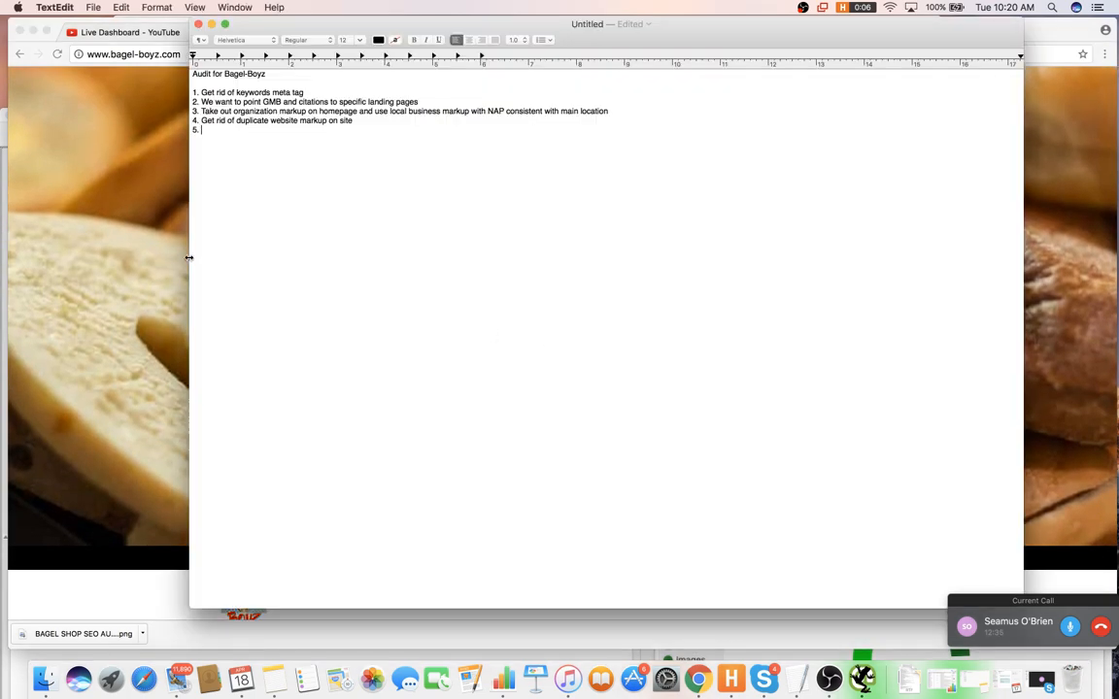
text(I go)
text(uld keep above the fold c)
text(ontent specific to each)
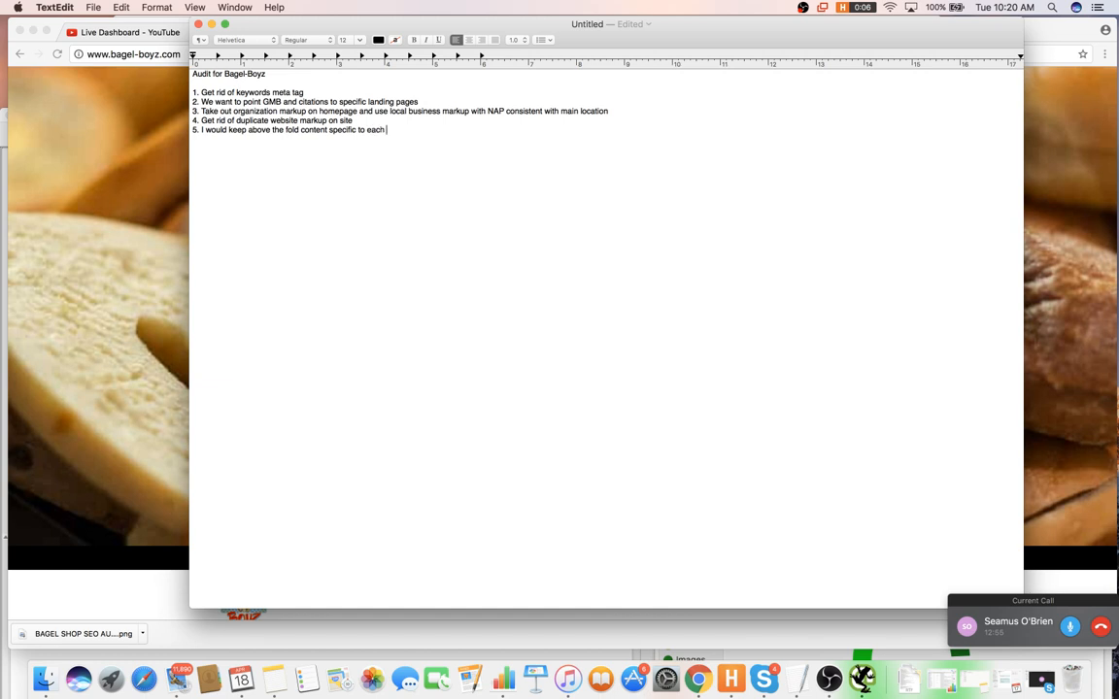
text(page)
click(423, 126)
text((IOW: remove the hu)
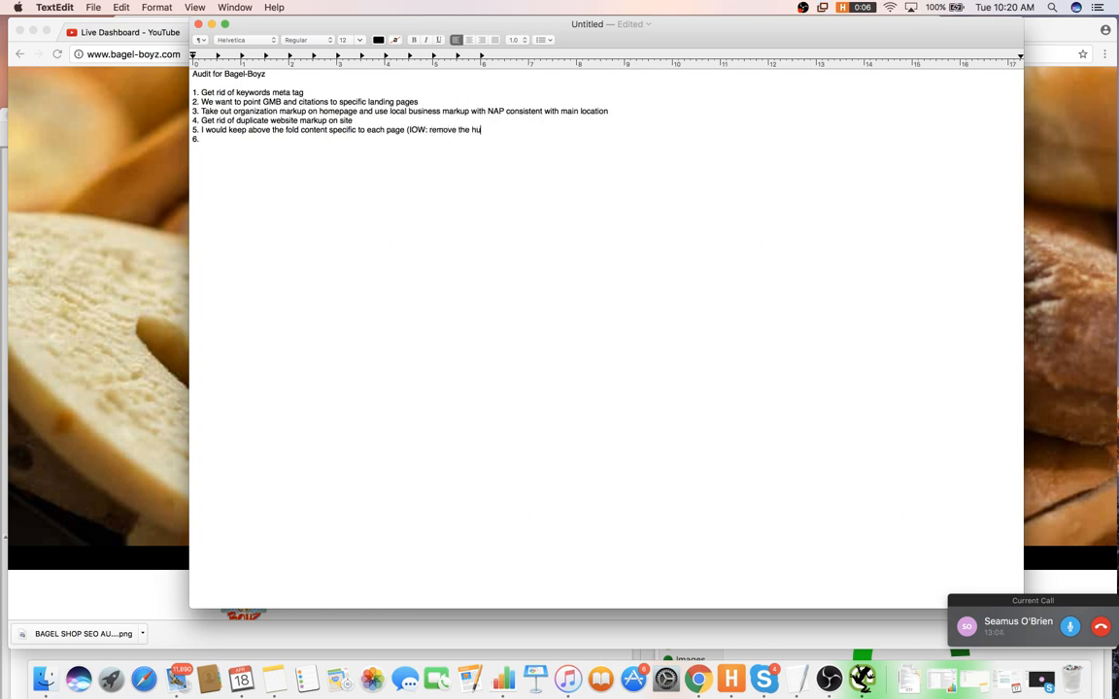
text(ge picture with CTA that's )
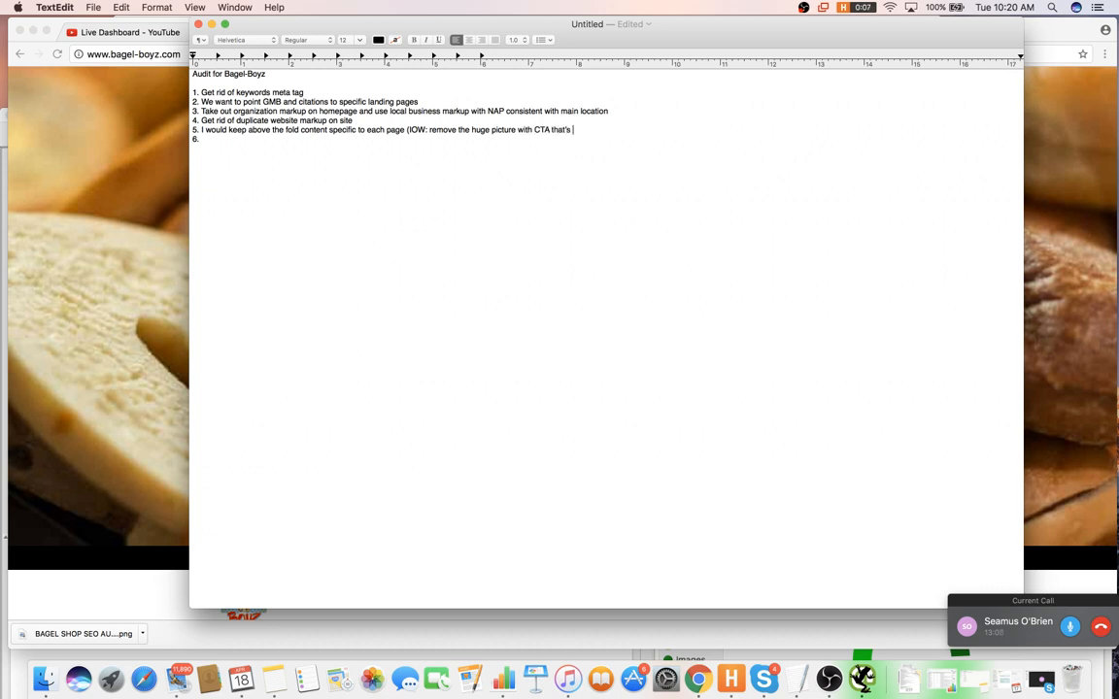
text(apearing on every page and just)
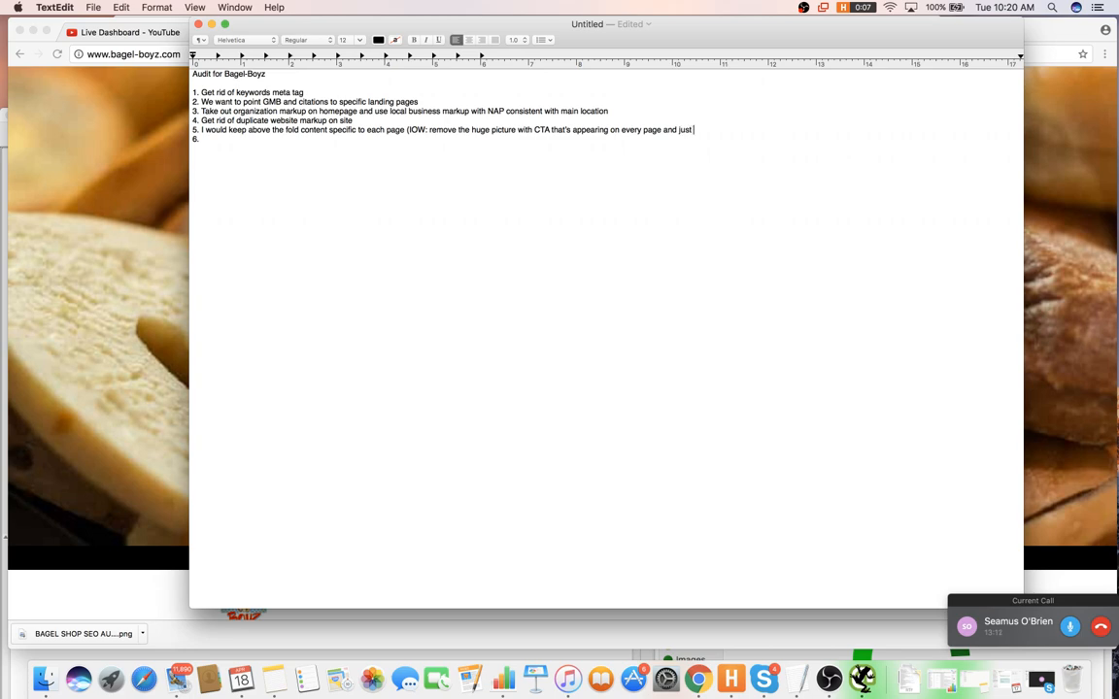
text( keep on home page))
scroll(372, 108, down, 1)
- Scroll the Bagel Boyz site down through the story text to the three location maps
scroll(372, 109, up, 1)
click(131, 138)
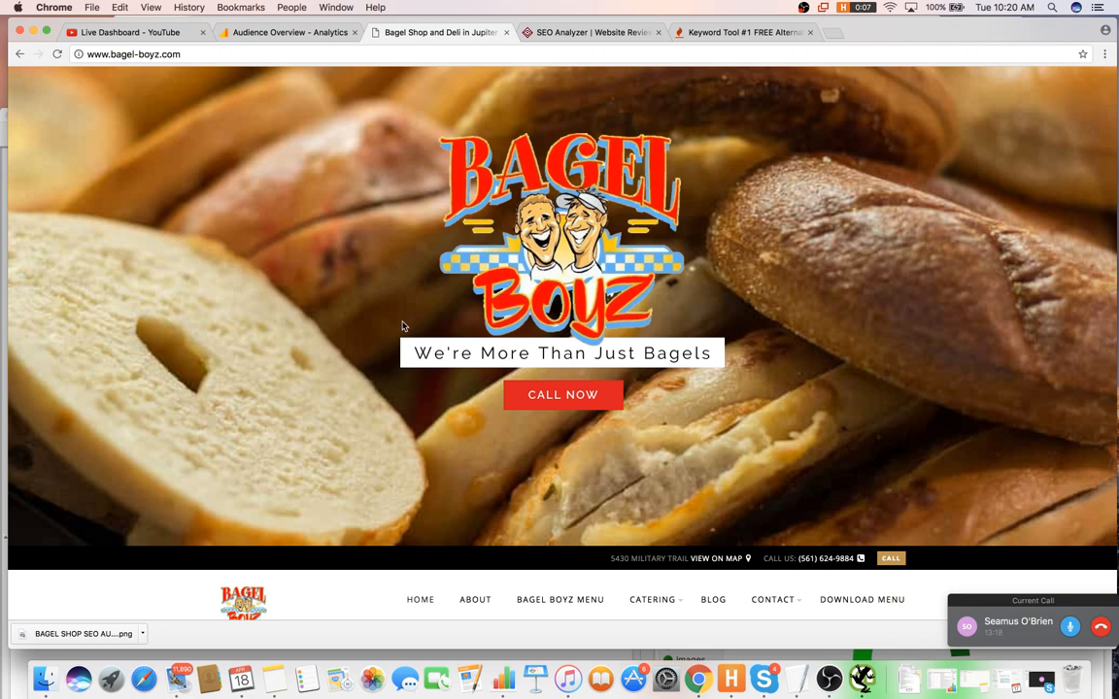
scroll(485, 270, down, 1)
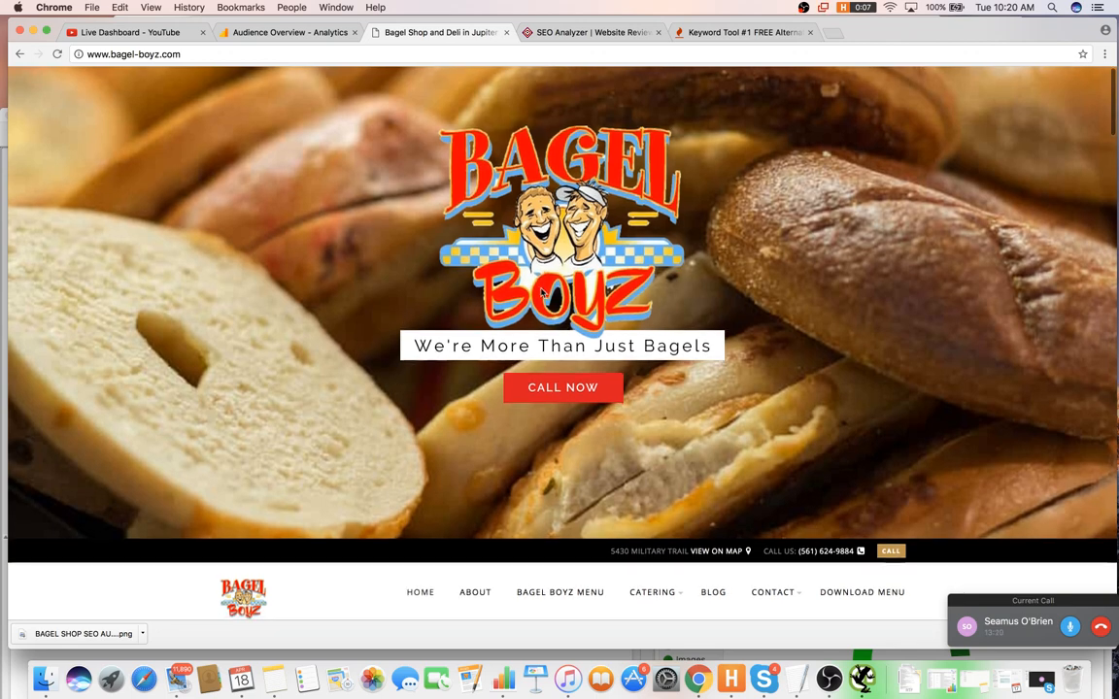
scroll(545, 293, up, 1)
scroll(549, 296, down, 3)
scroll(556, 303, up, 3)
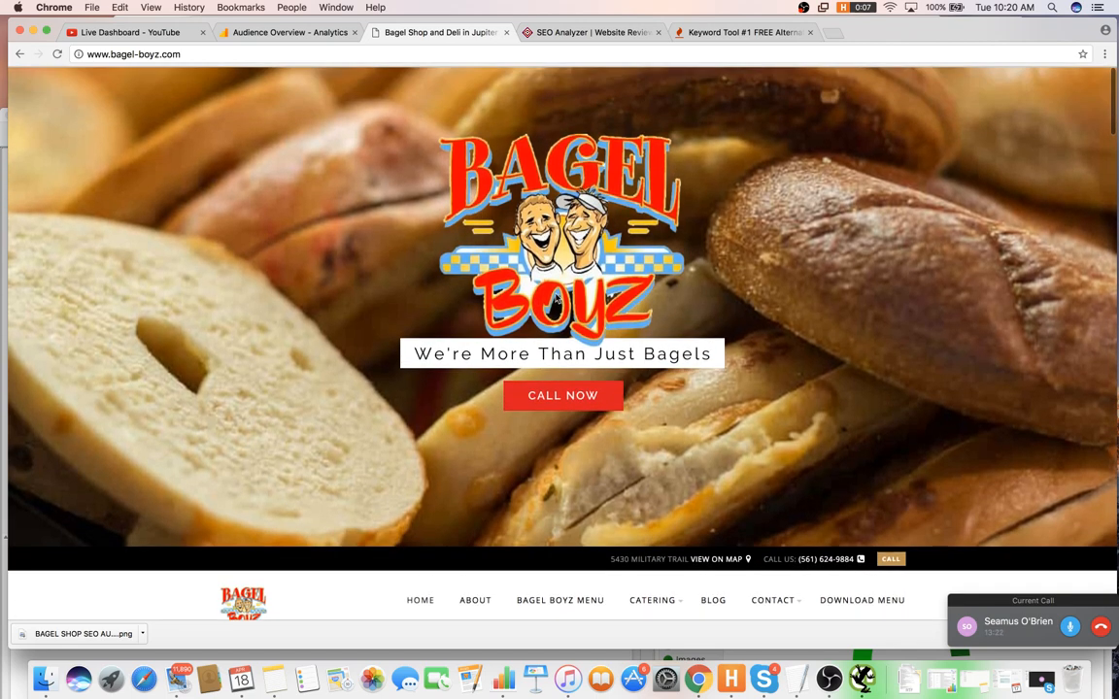
scroll(573, 325, down, 5)
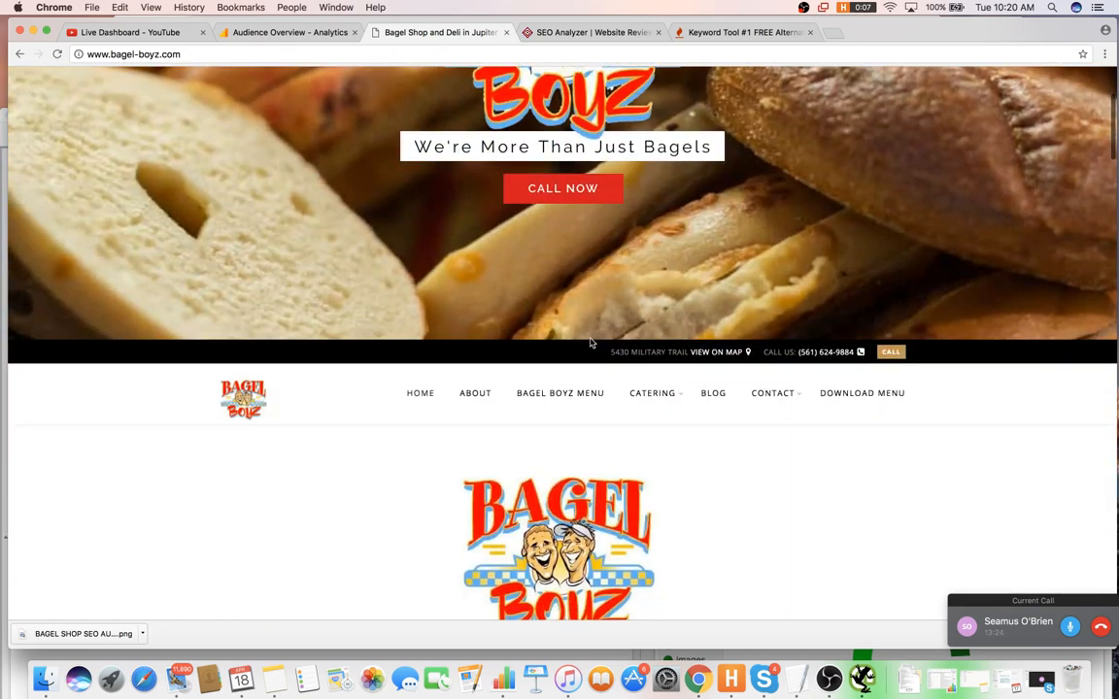
scroll(591, 342, down, 7)
scroll(544, 336, up, 11)
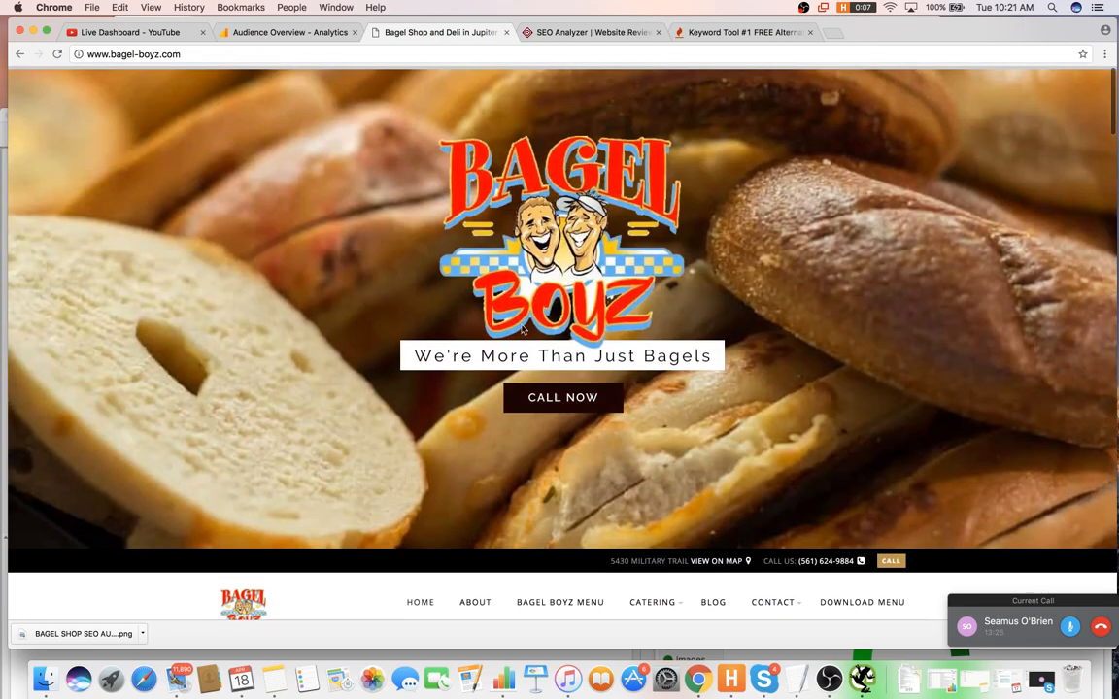
scroll(854, 586, down, 1)
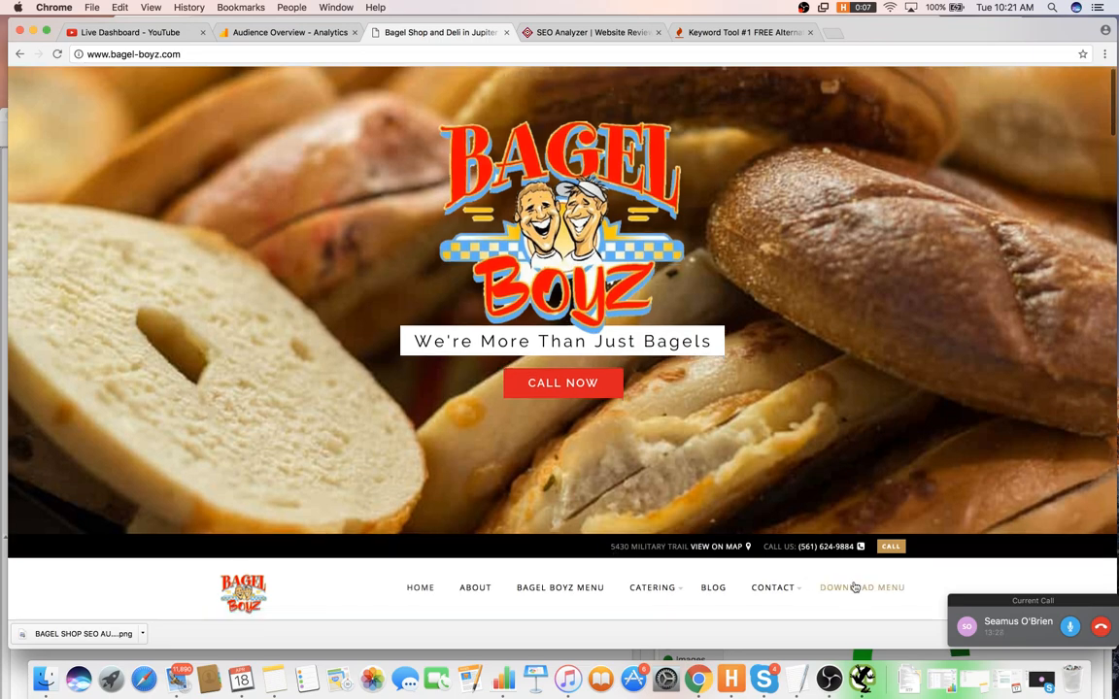
scroll(855, 586, down, 2)
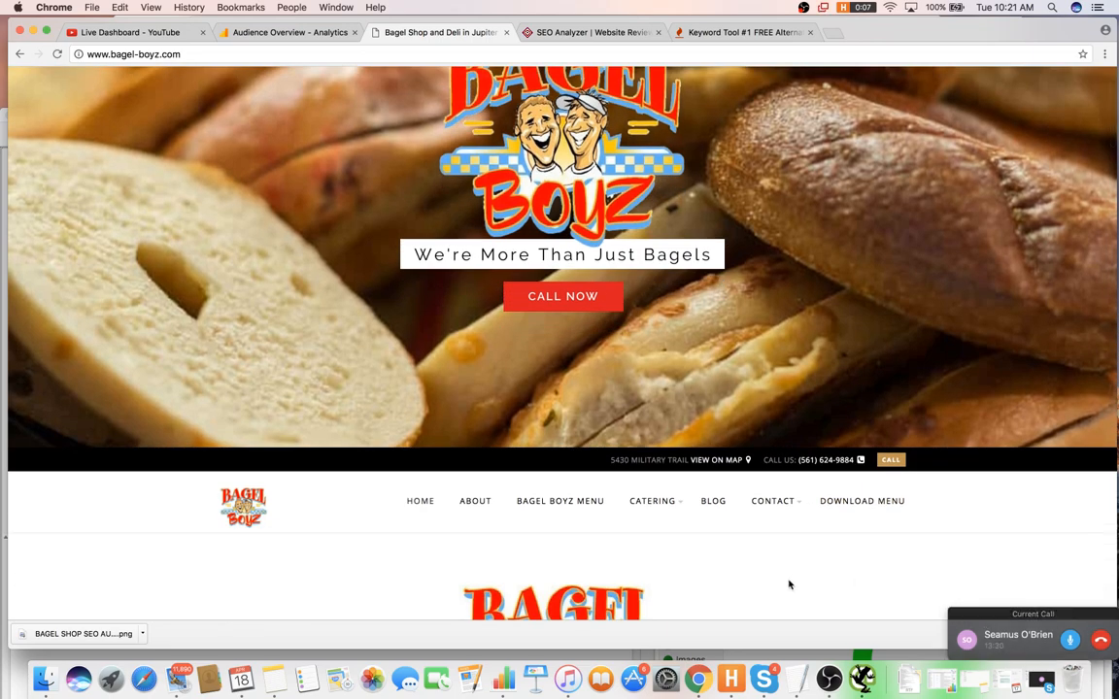
scroll(779, 577, down, 2)
scroll(772, 564, up, 5)
scroll(783, 400, down, 5)
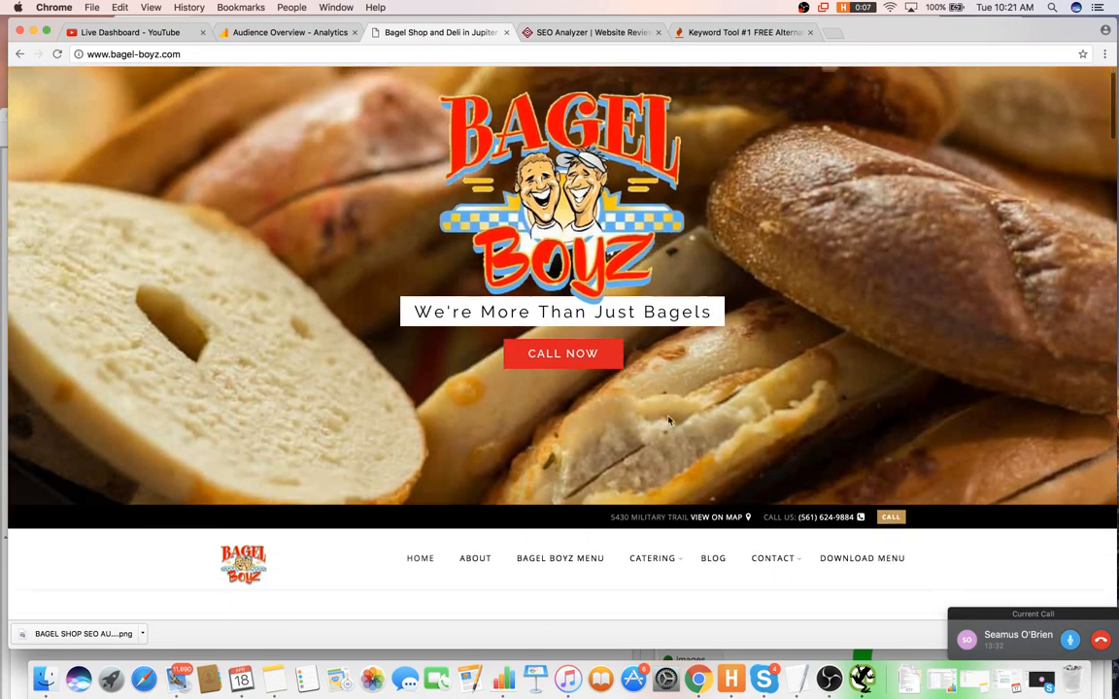
scroll(724, 315, down, 6)
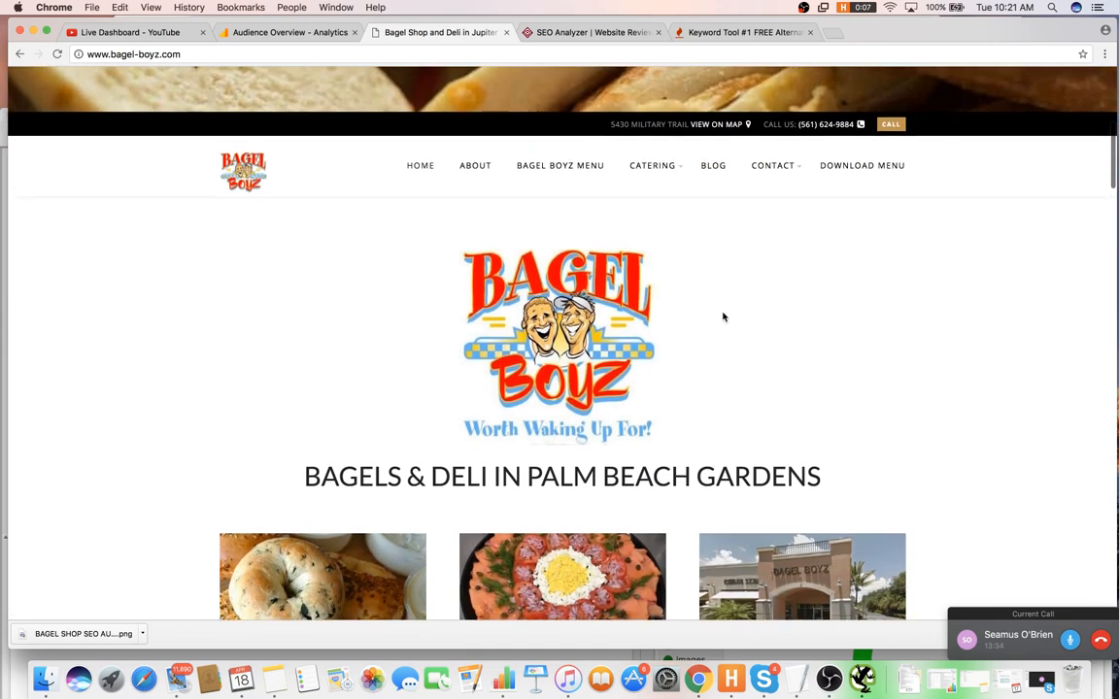
scroll(807, 321, down, 7)
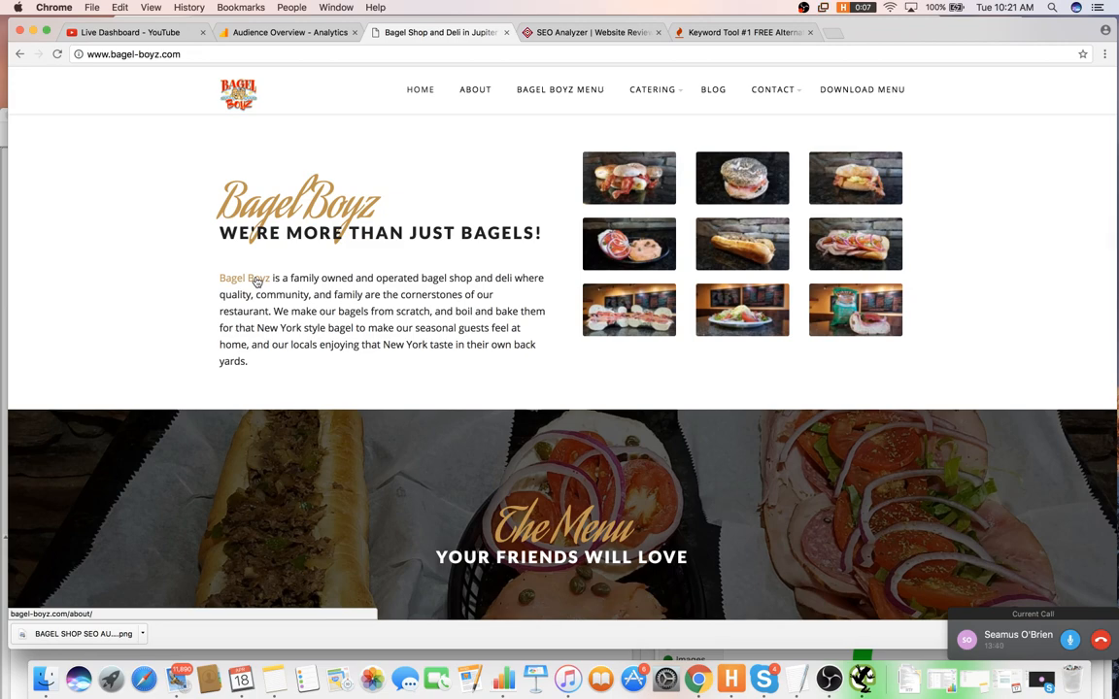
scroll(256, 281, up, 12)
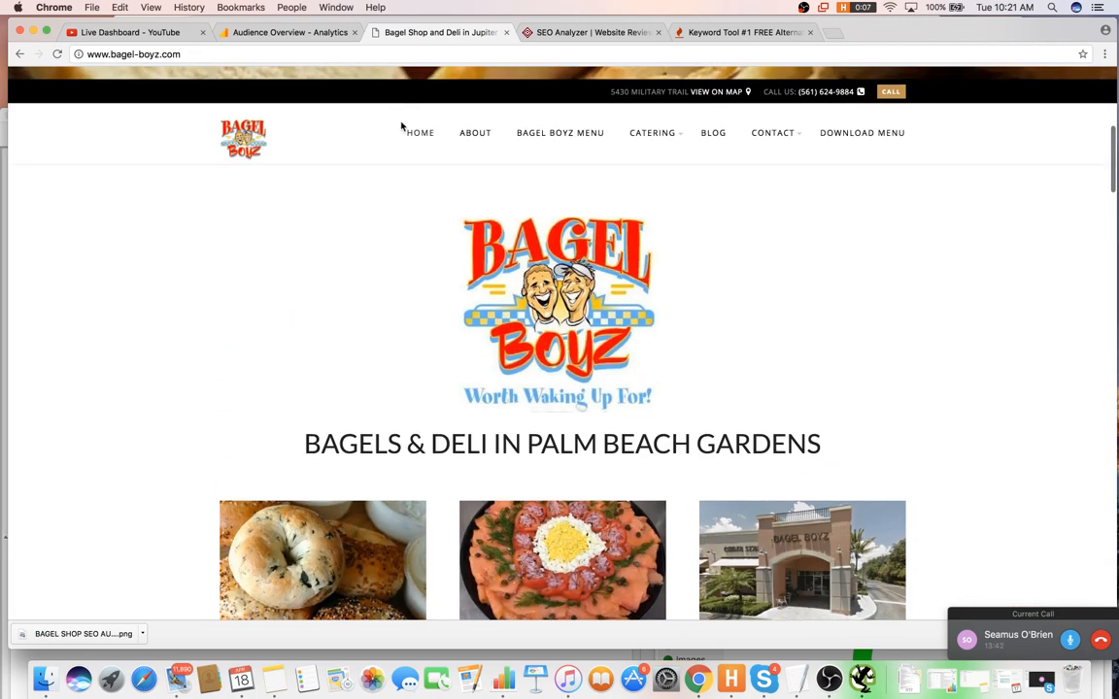
- Reopen and reload the About page, then scroll back up to the ABOUT section
click(465, 137)
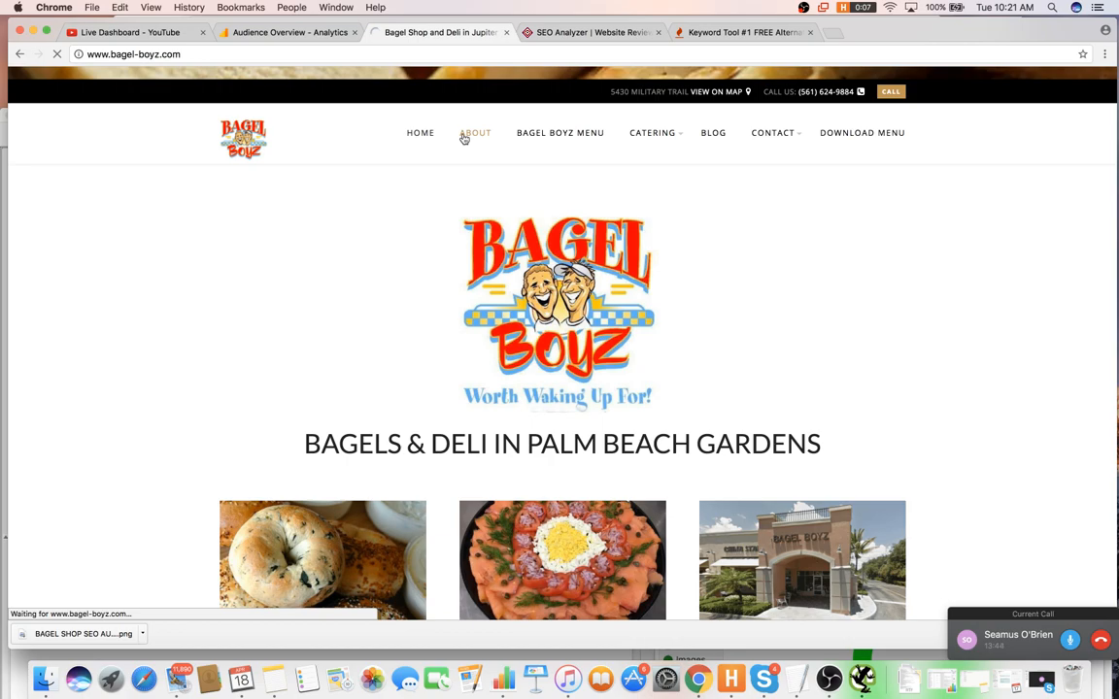
scroll(458, 165, down, 4)
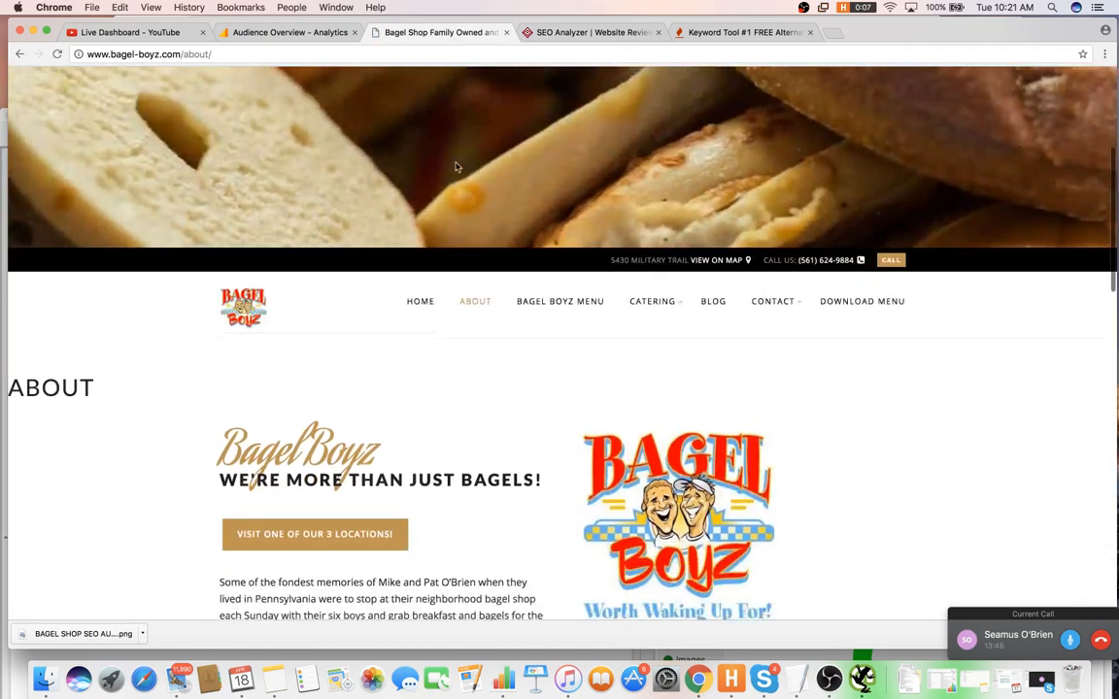
scroll(458, 167, down, 3)
click(469, 150)
scroll(469, 151, down, 6)
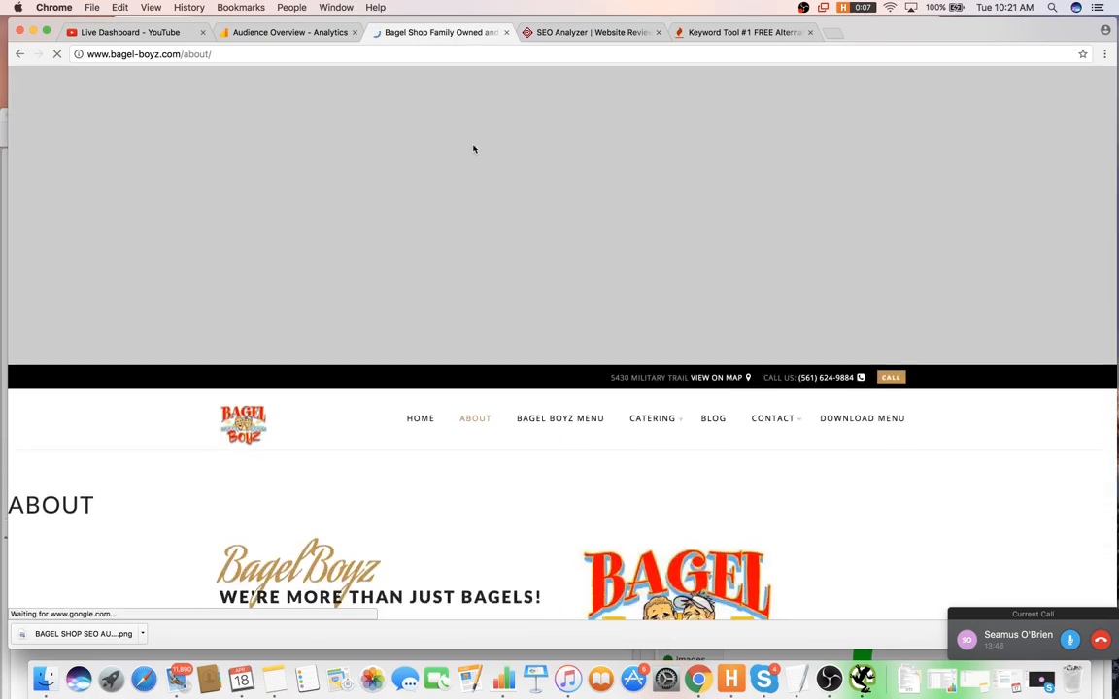
scroll(471, 146, down, 5)
scroll(461, 160, up, 6)
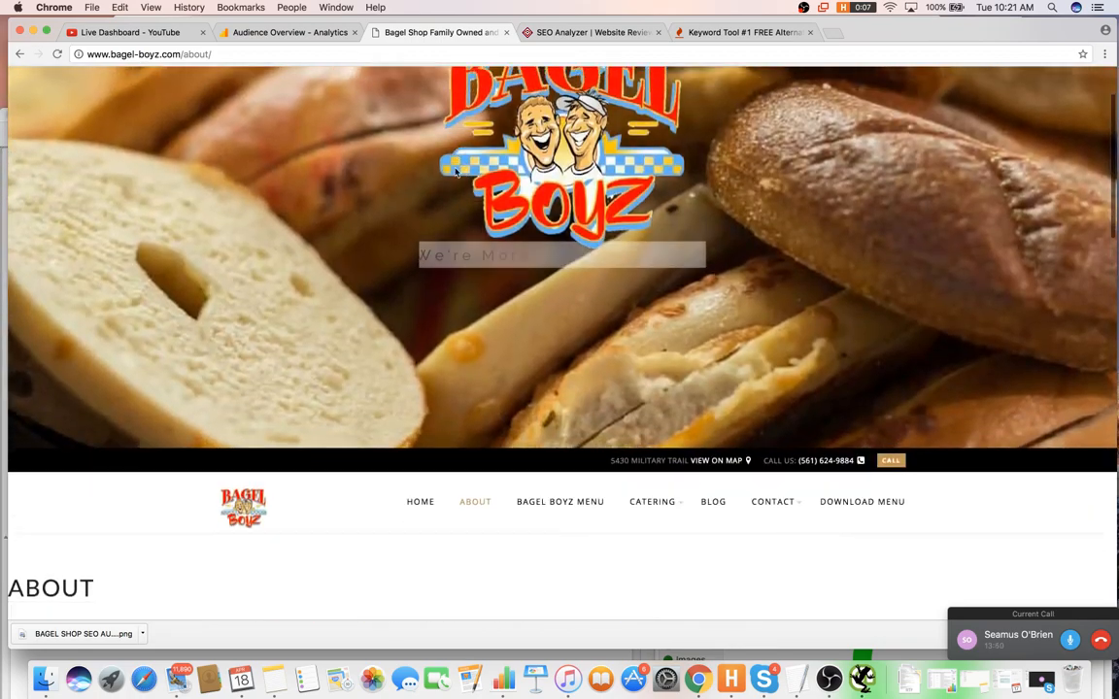
scroll(447, 185, down, 8)
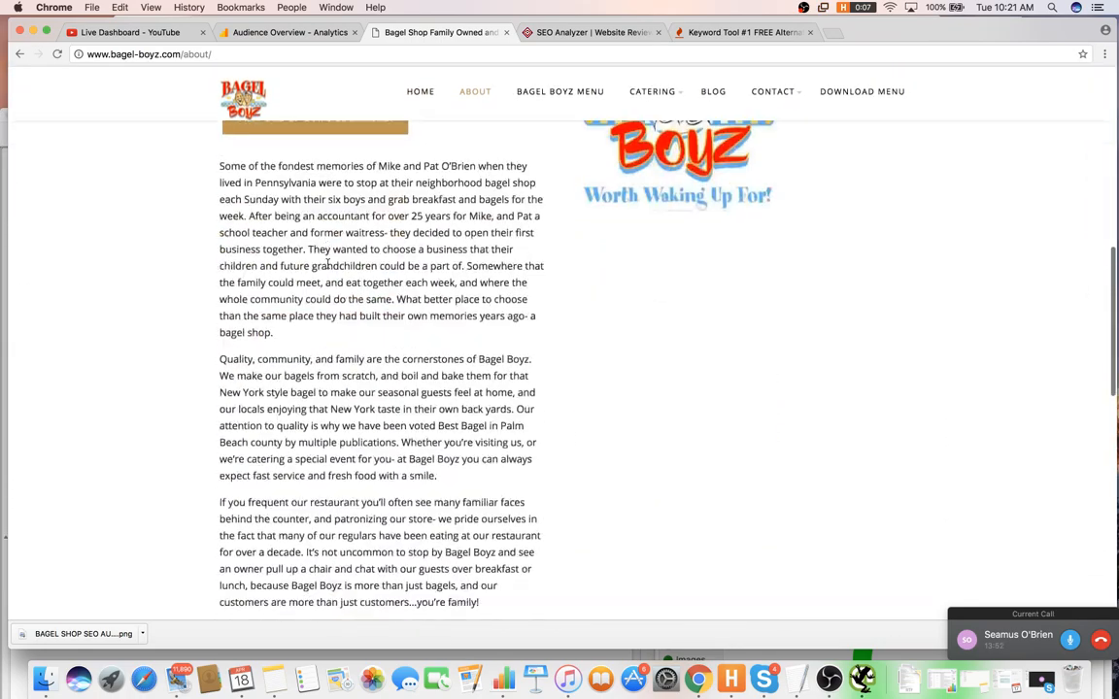
scroll(327, 262, down, 10)
scroll(325, 265, up, 4)
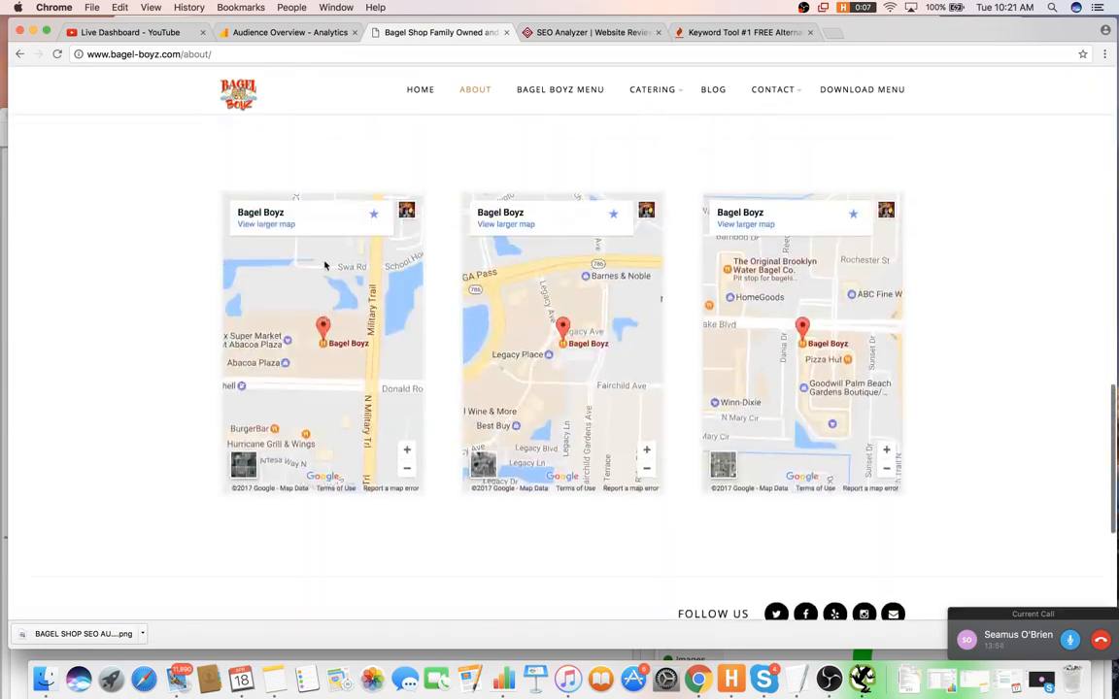
scroll(326, 265, up, 12)
scroll(321, 268, down, 4)
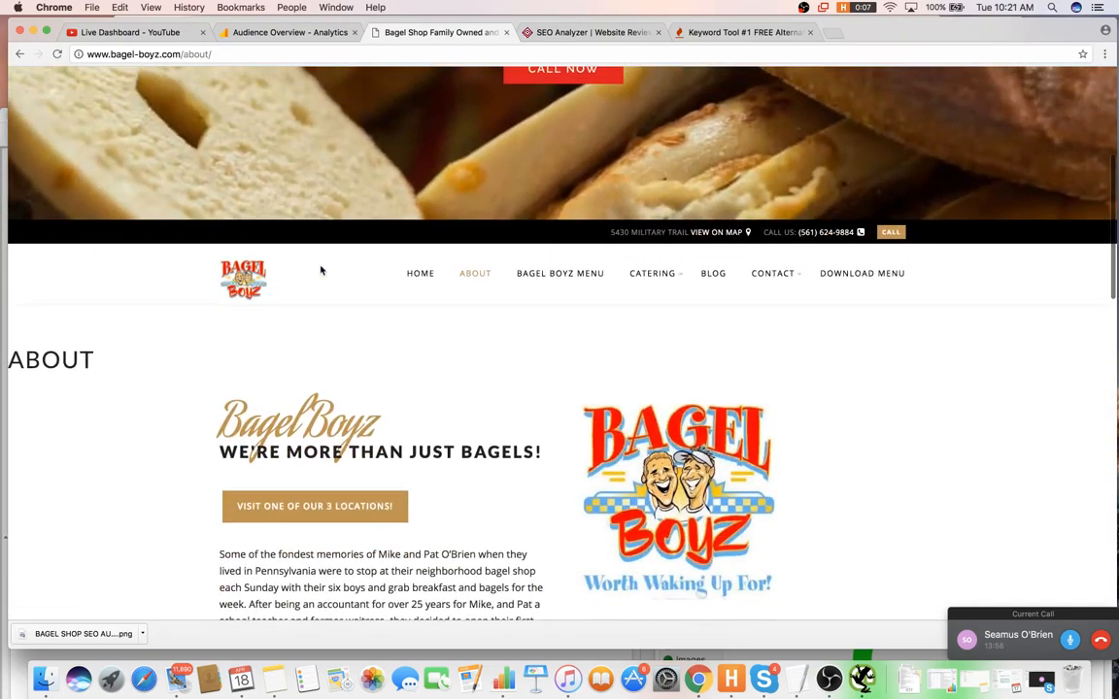
- Write item 6, 'Interlink to other important pages from main pages', correcting 'imporant' via spelling suggestions
key(super+Tab)
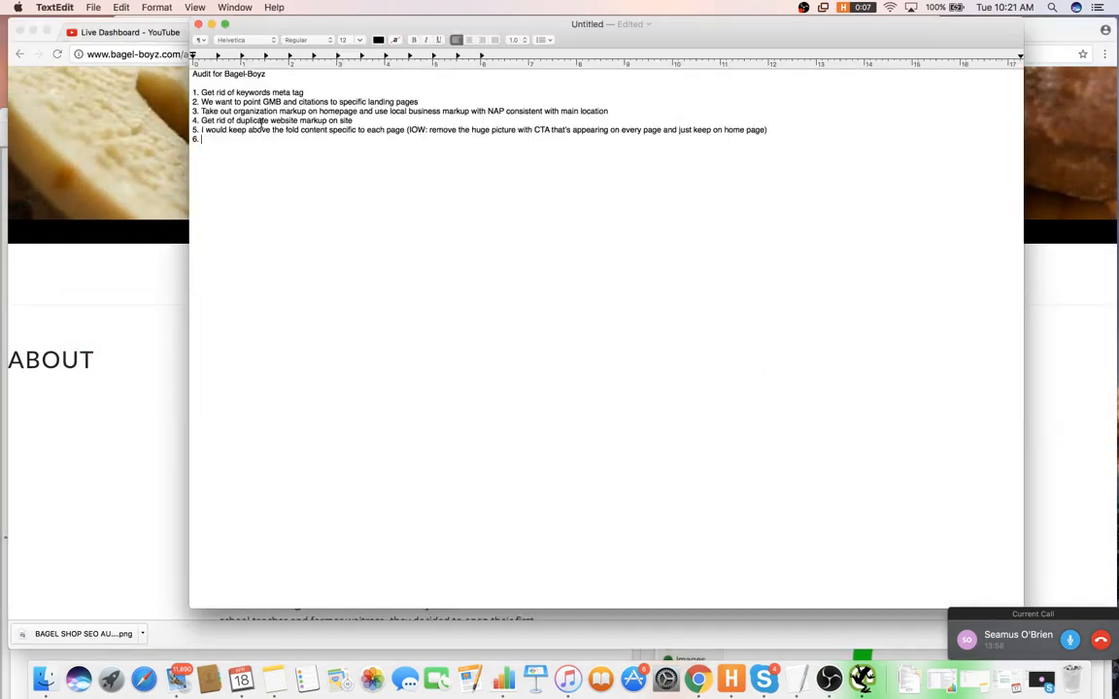
text(In)
key(BackSpace)
text(r imporant pages)
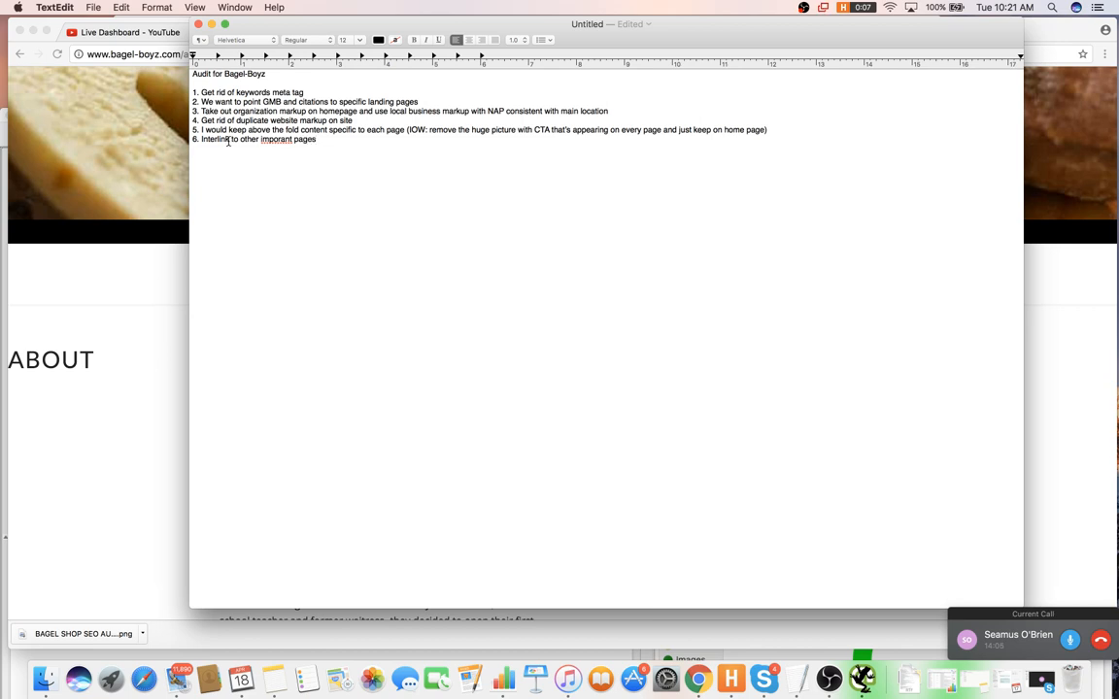
right_click(282, 140)
click(307, 144)
text(dfrom)
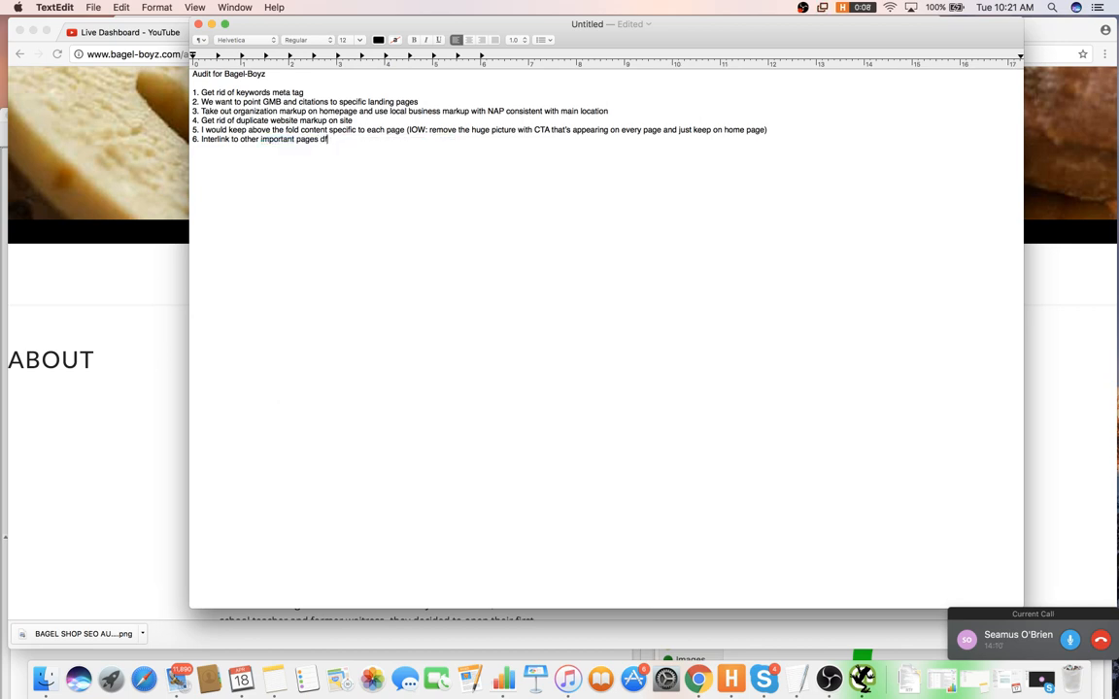
key(BackSpace)
key(BackSpace)
key(BackSpace)
text(m ma7)
- Read the About page's founding story, selecting one of the founders' names along the way
click(109, 205)
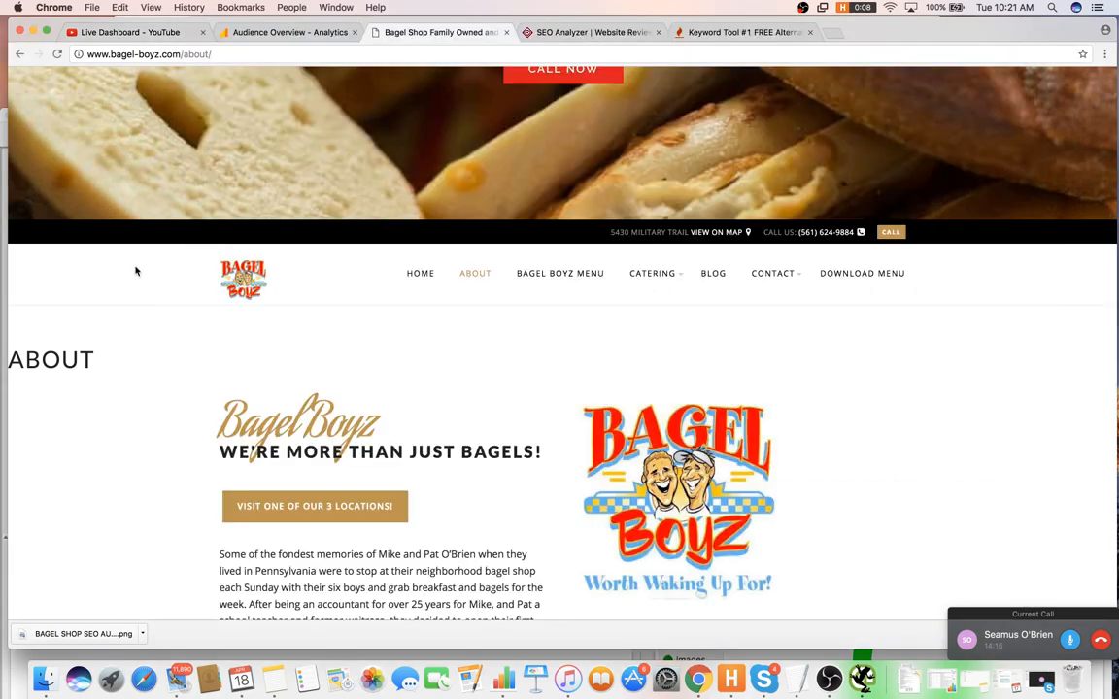
scroll(175, 254, down, 3)
scroll(184, 259, down, 3)
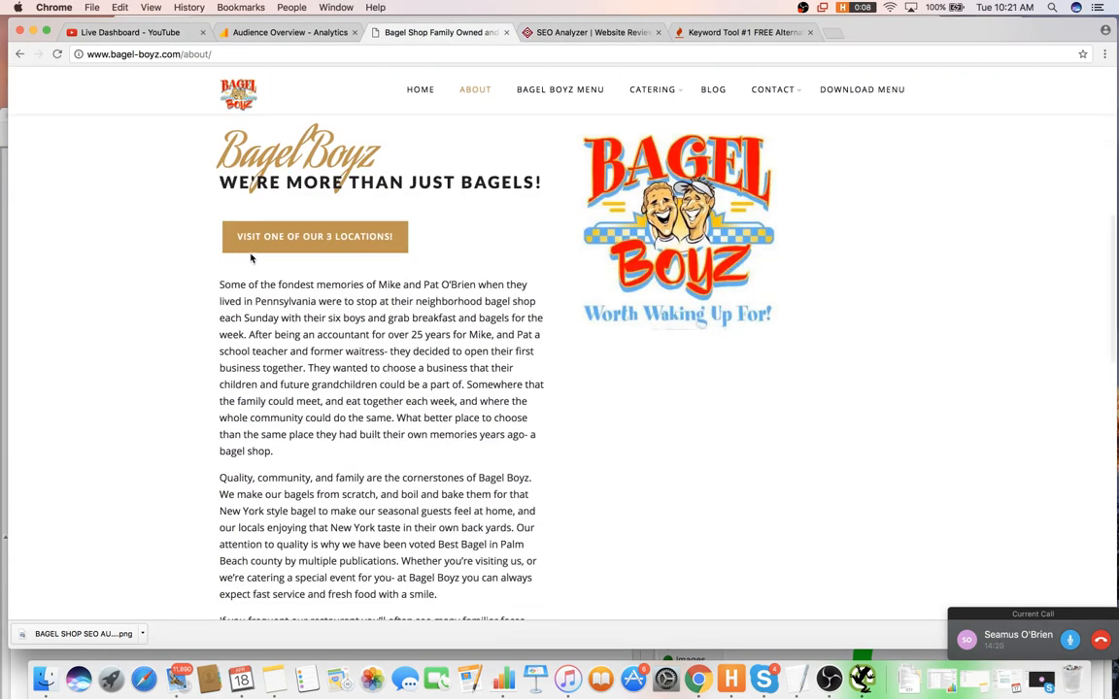
scroll(422, 252, up, 6)
scroll(437, 185, down, 3)
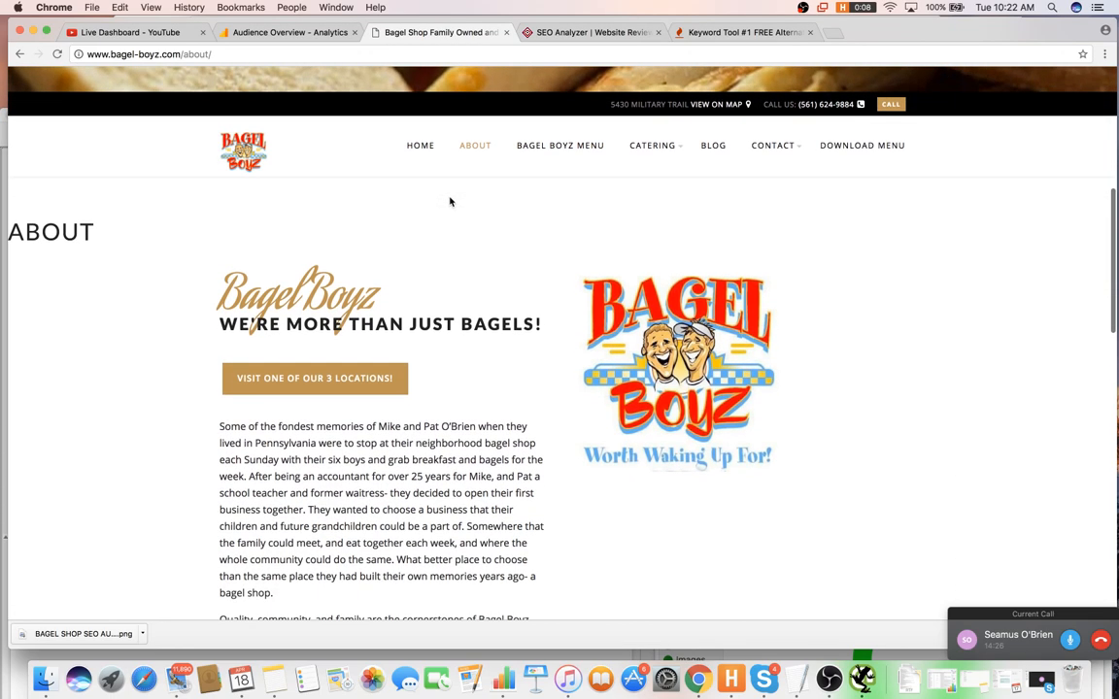
scroll(450, 200, down, 3)
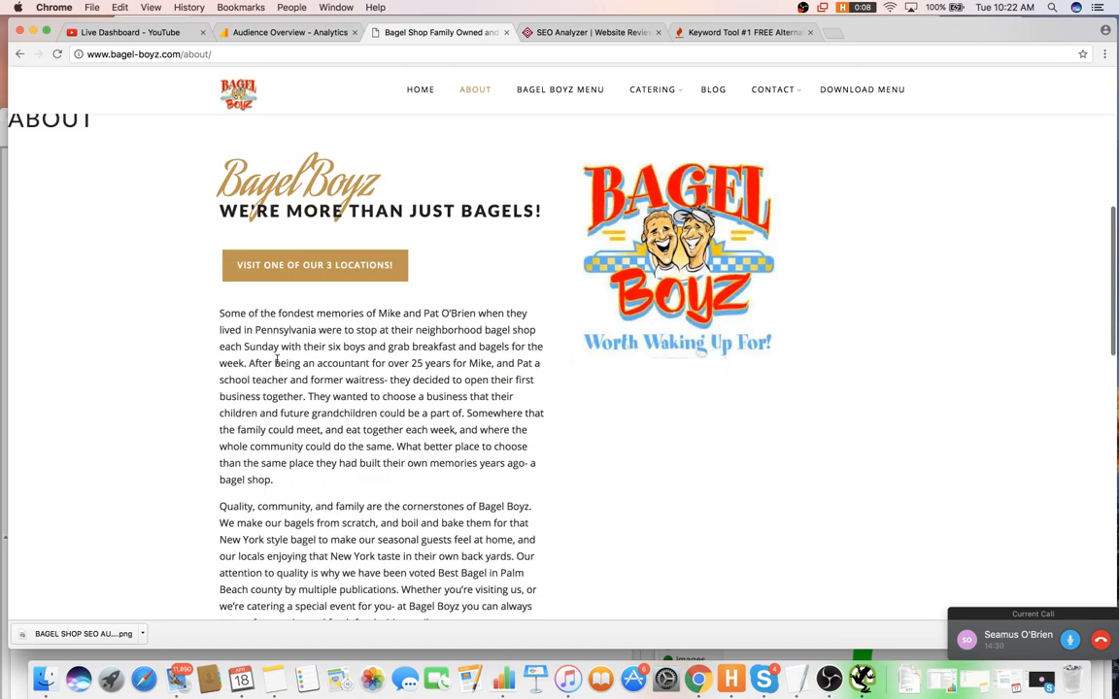
scroll(406, 363, down, 1)
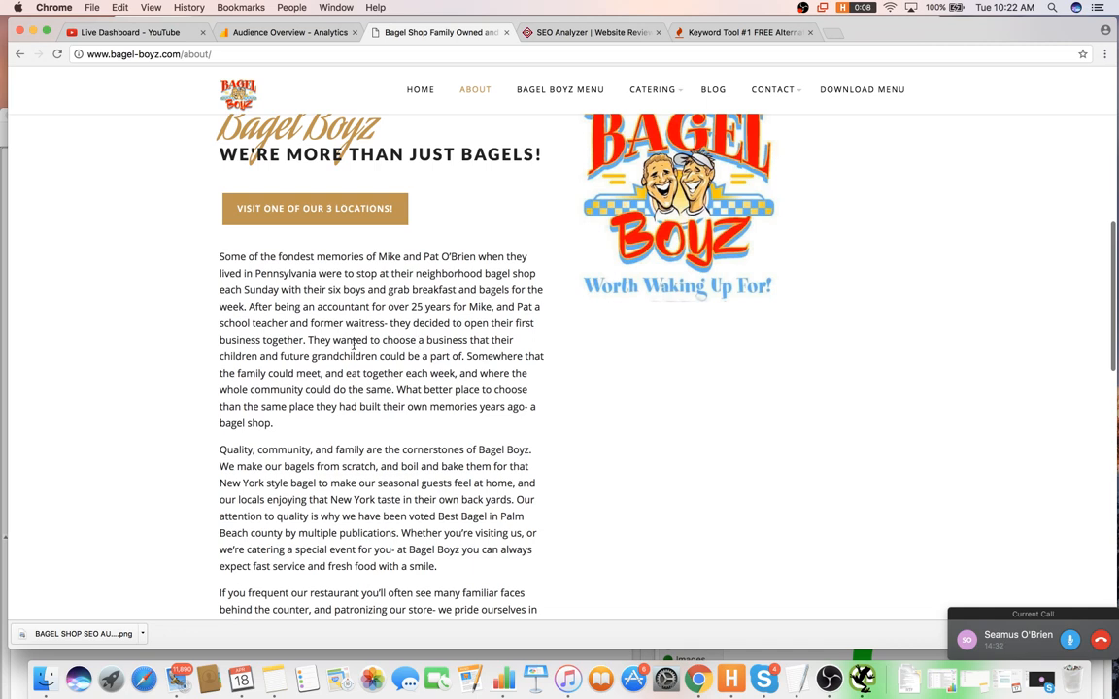
double_click(476, 306)
click(474, 309)
- Continue through the story, selecting 'Bagel Boyz.' in the second paragraph
scroll(484, 309, down, 5)
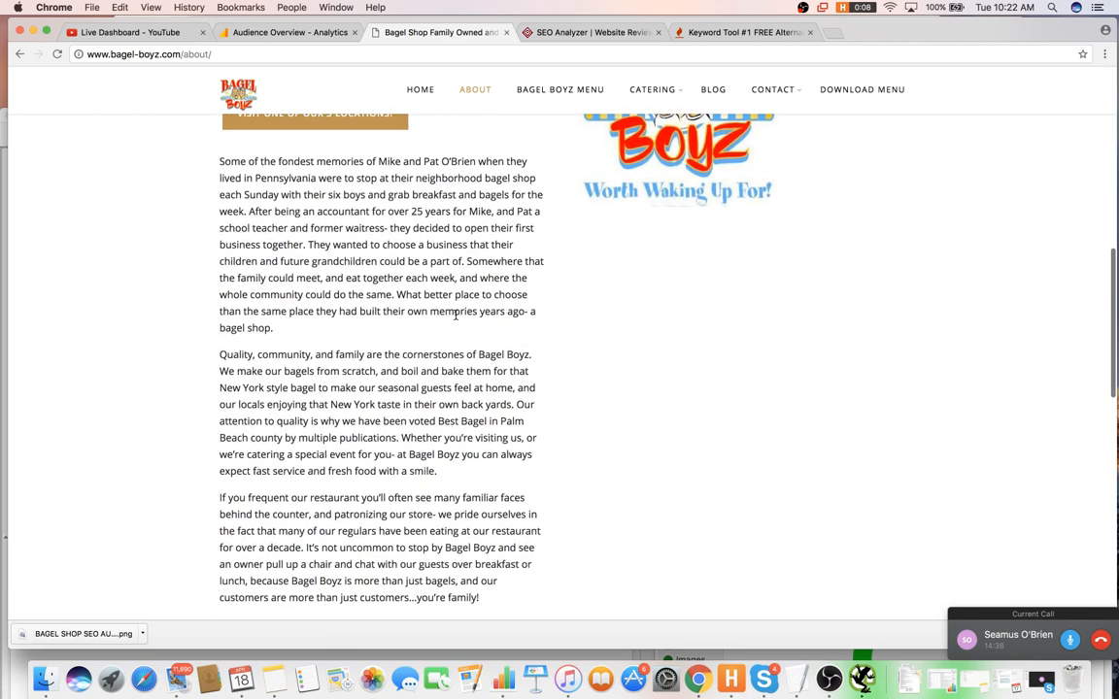
drag(478, 328, 534, 328)
click(539, 338)
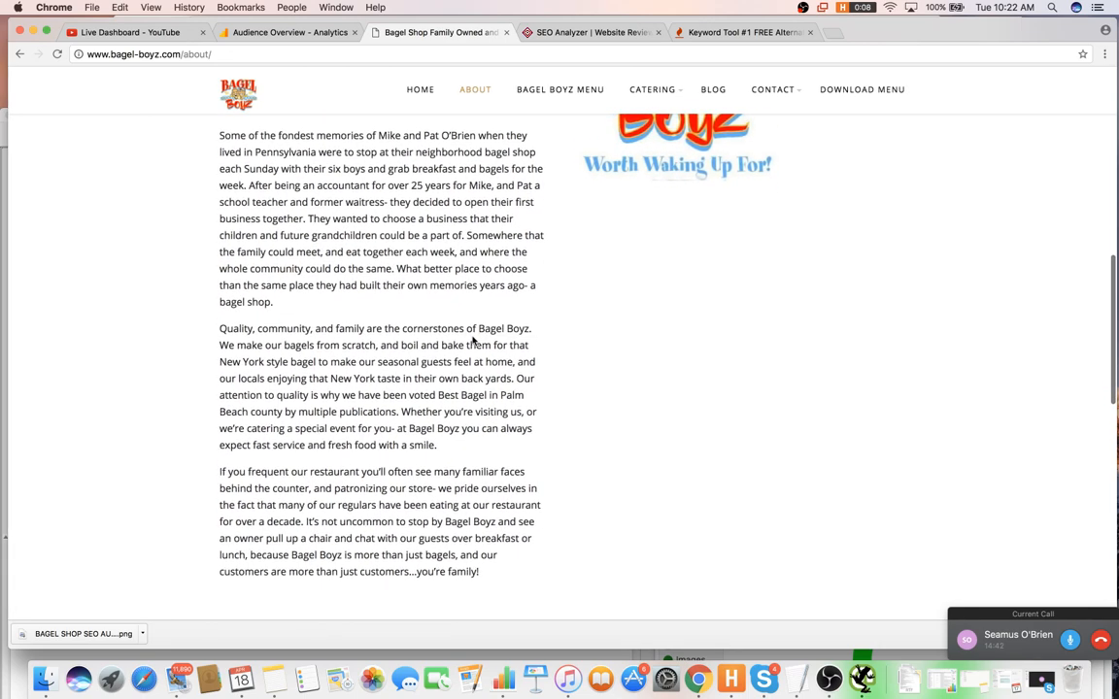
scroll(475, 335, down, 3)
scroll(475, 335, up, 15)
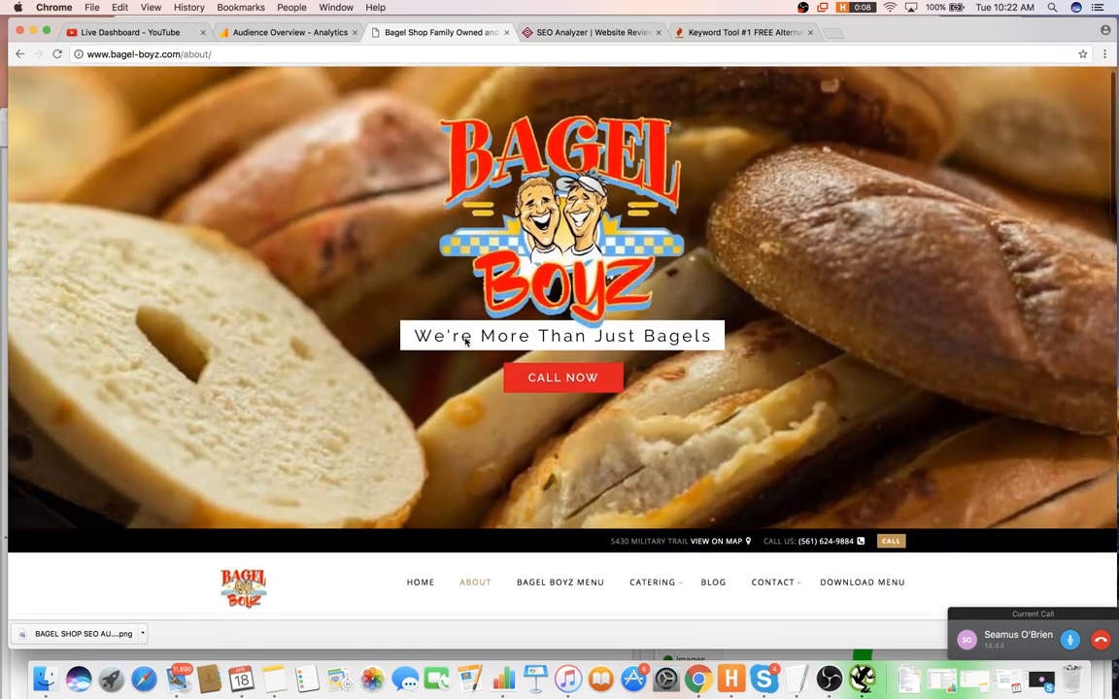
scroll(473, 335, down, 10)
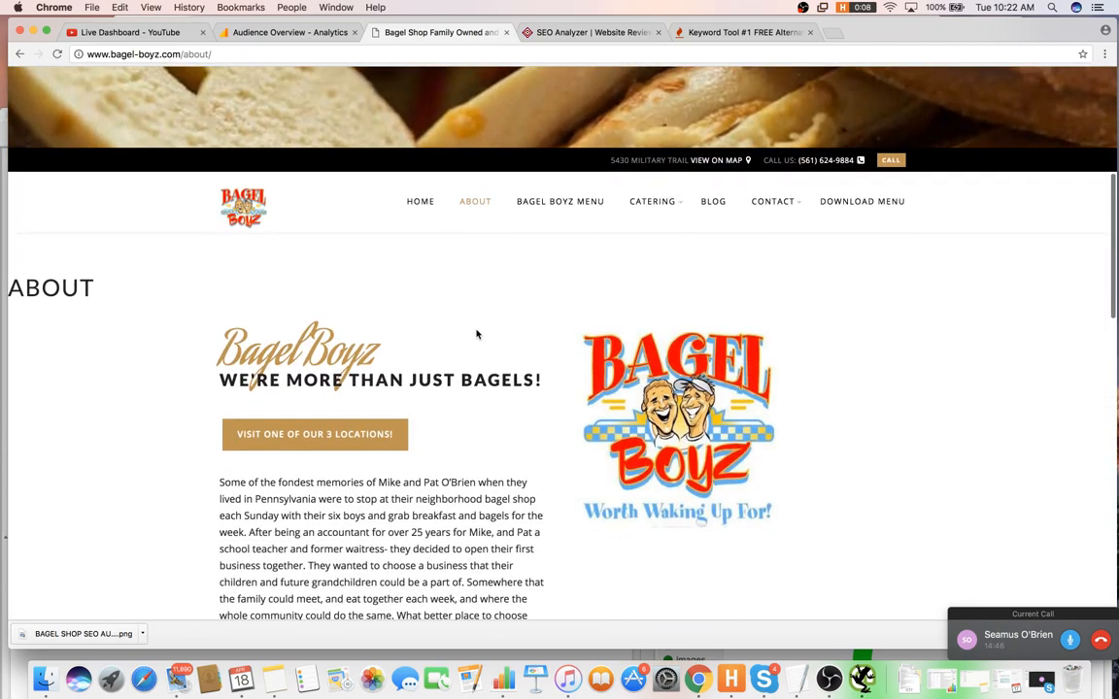
scroll(477, 333, down, 4)
scroll(475, 335, up, 10)
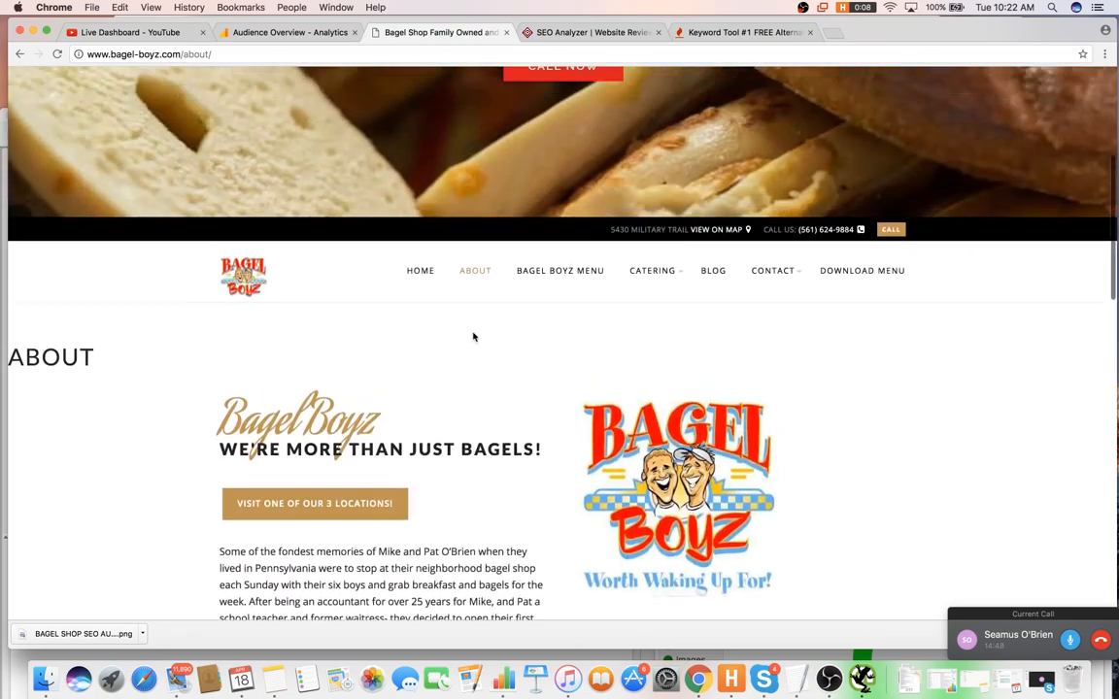
scroll(474, 336, up, 3)
scroll(471, 338, down, 8)
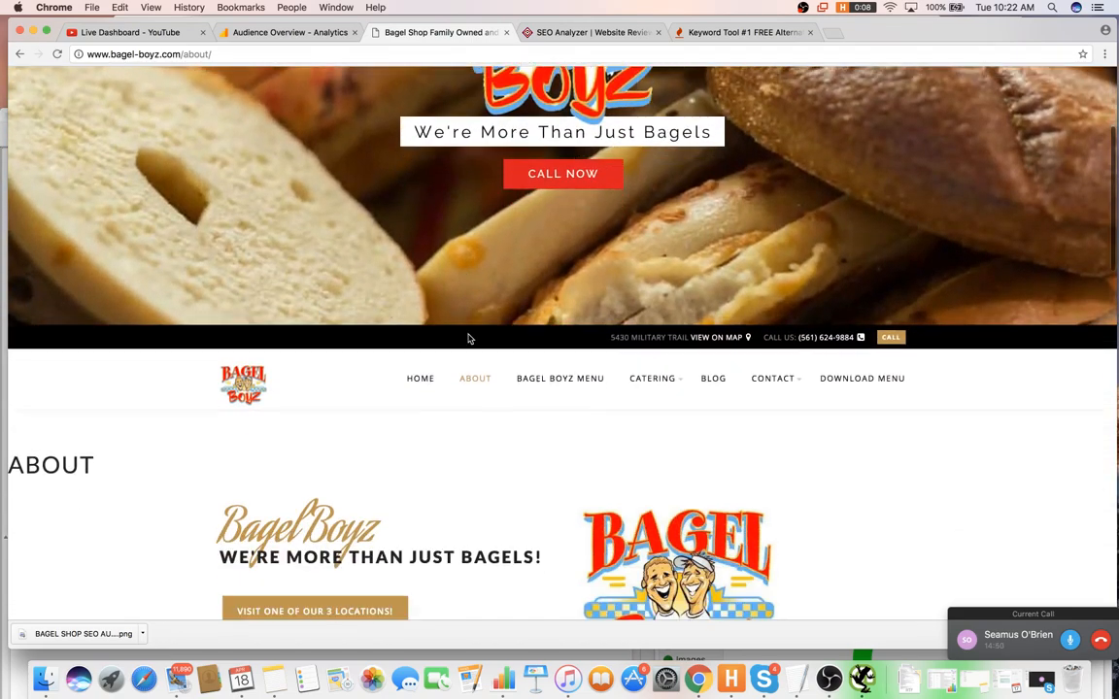
scroll(464, 338, down, 2)
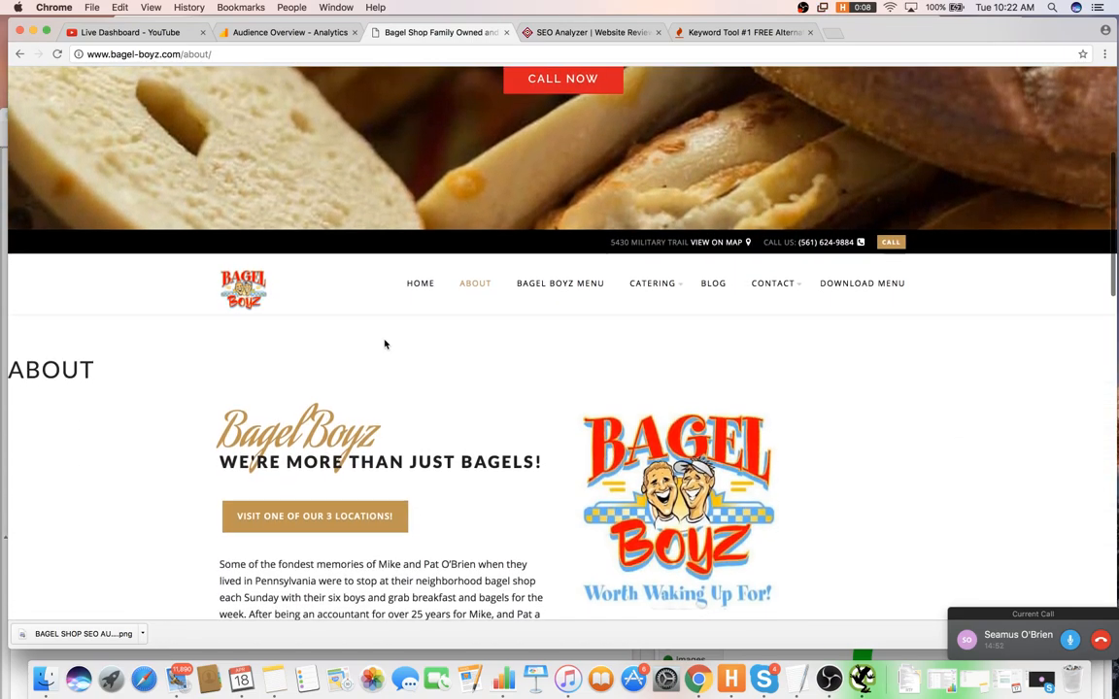
double_click(97, 369)
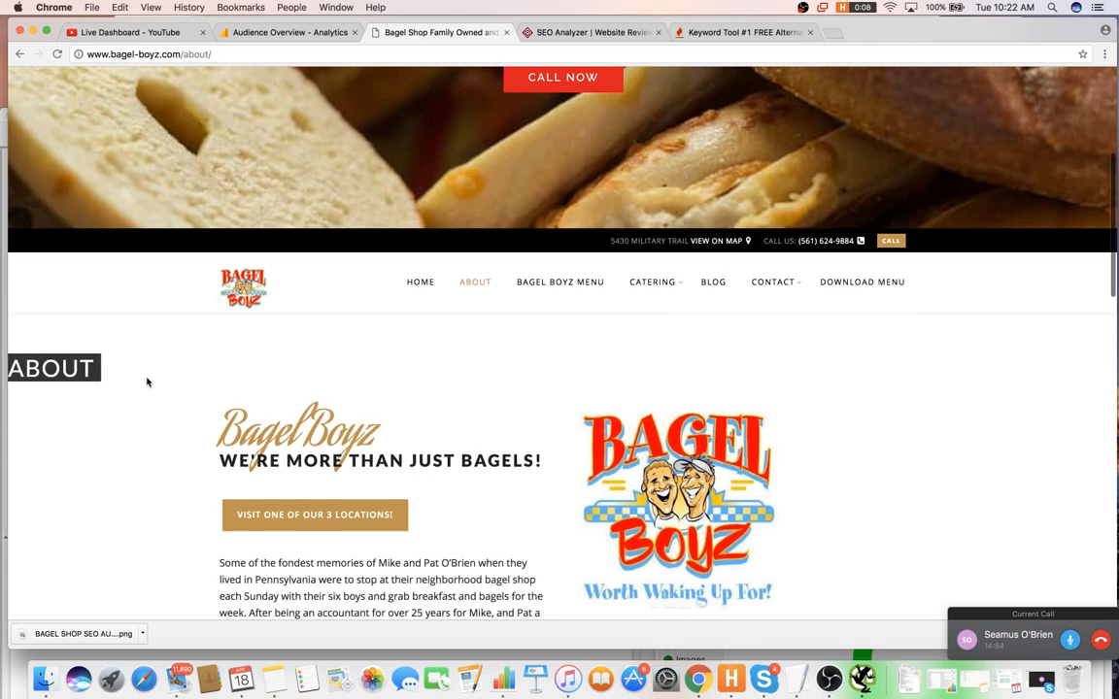
double_click(97, 374)
click(94, 375)
scroll(105, 413, down, 5)
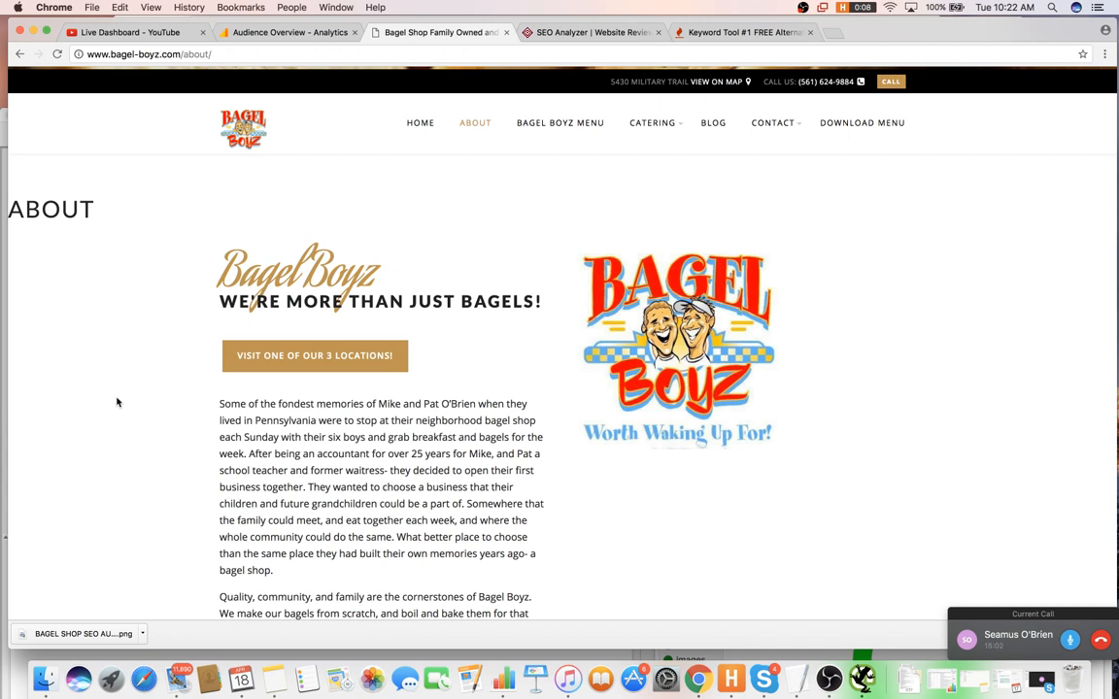
double_click(122, 210)
click(140, 220)
double_click(94, 220)
scroll(130, 227, up, 2)
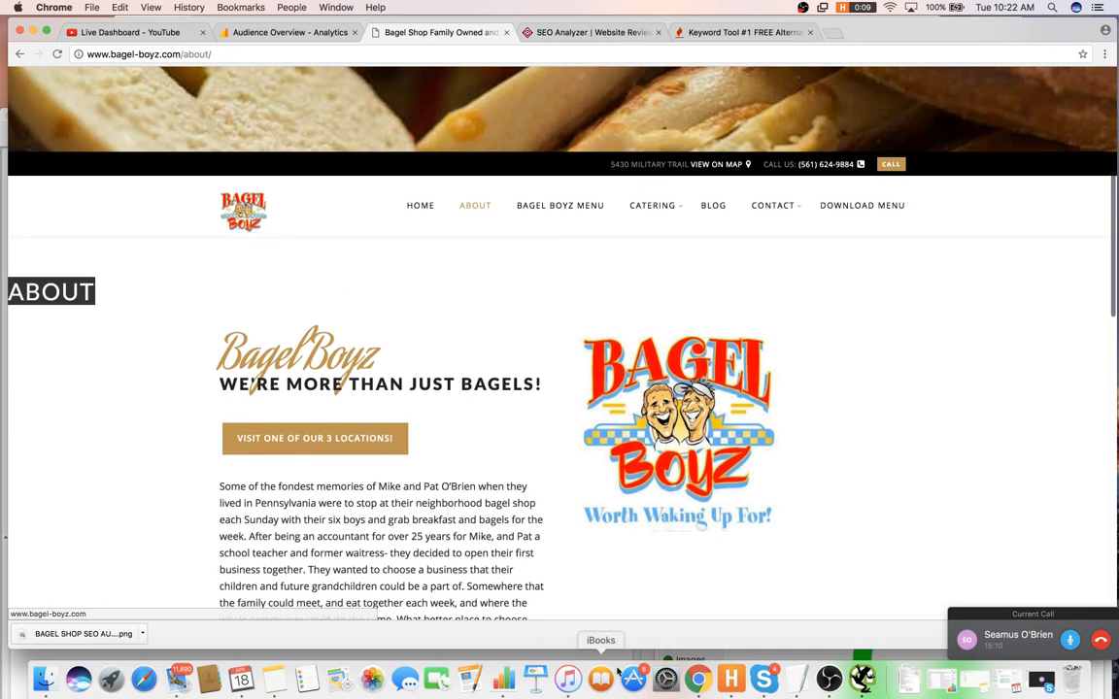
scroll(583, 437, up, 4)
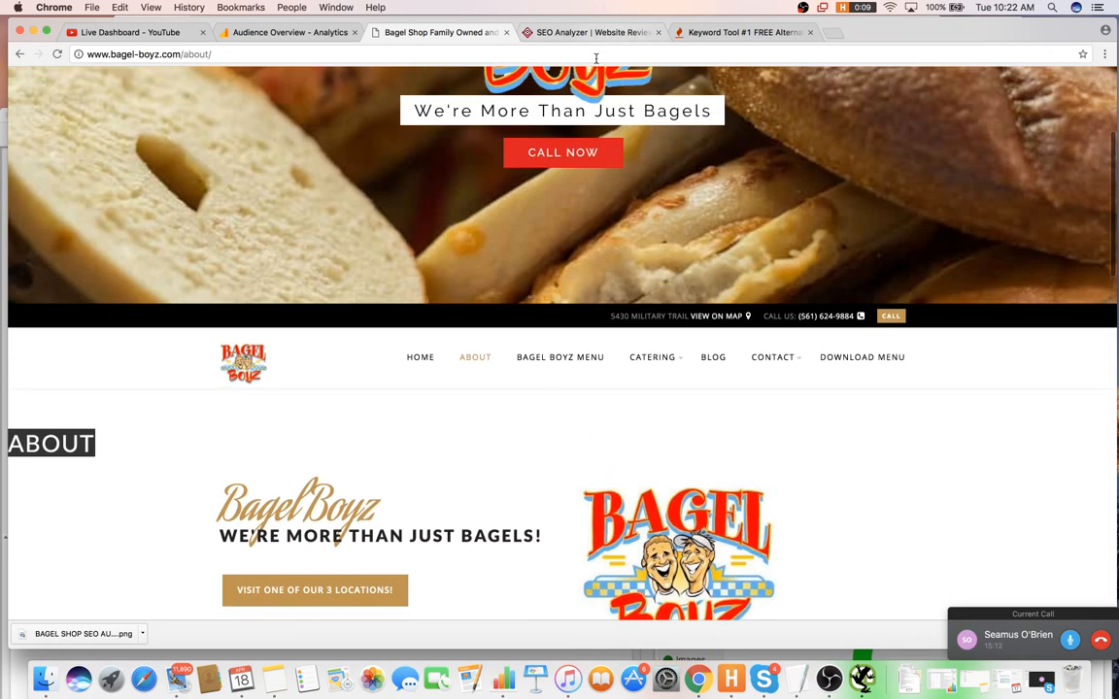
scroll(256, 524, down, 1)
scroll(256, 525, down, 2)
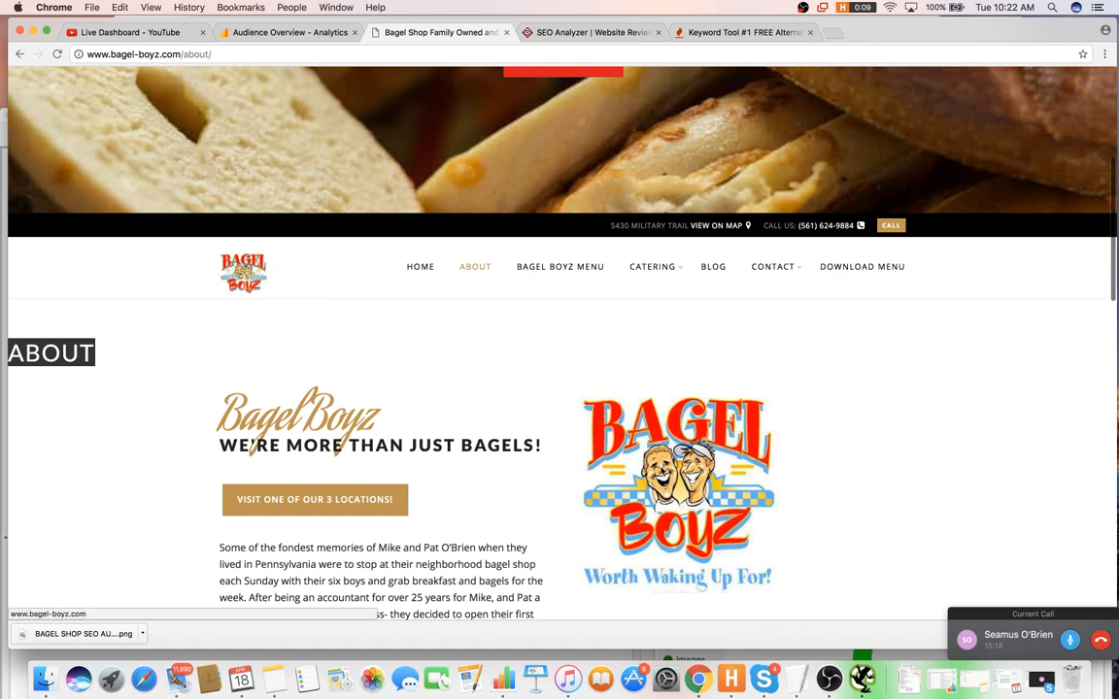
drag(608, 432, 583, 389)
scroll(485, 279, up, 4)
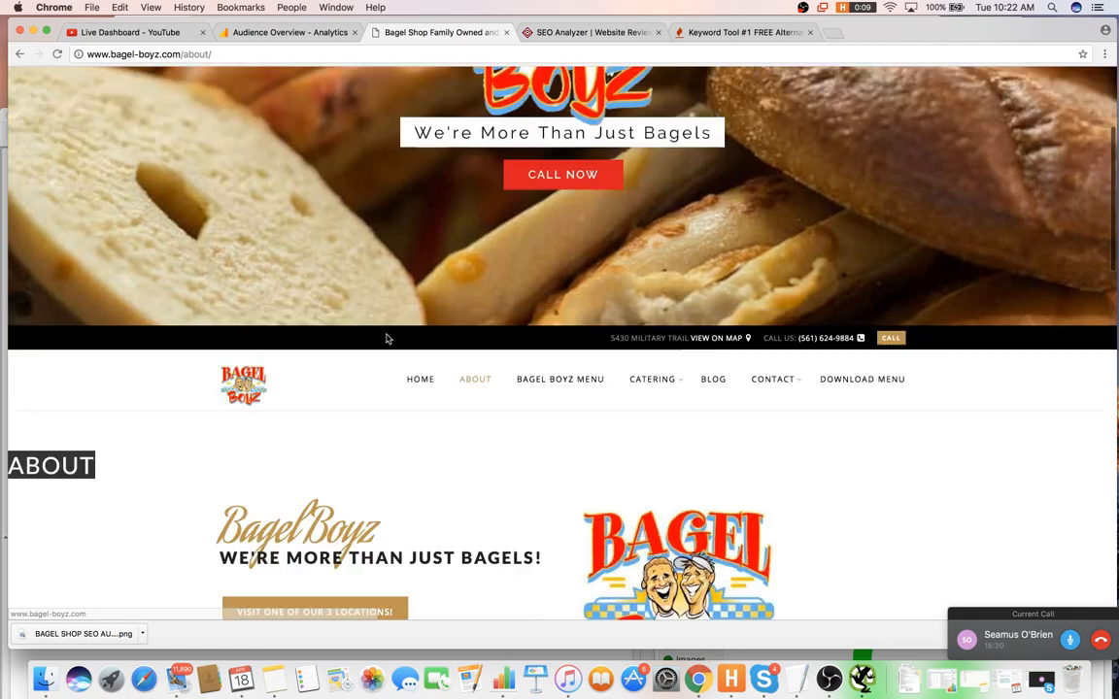
scroll(484, 279, down, 4)
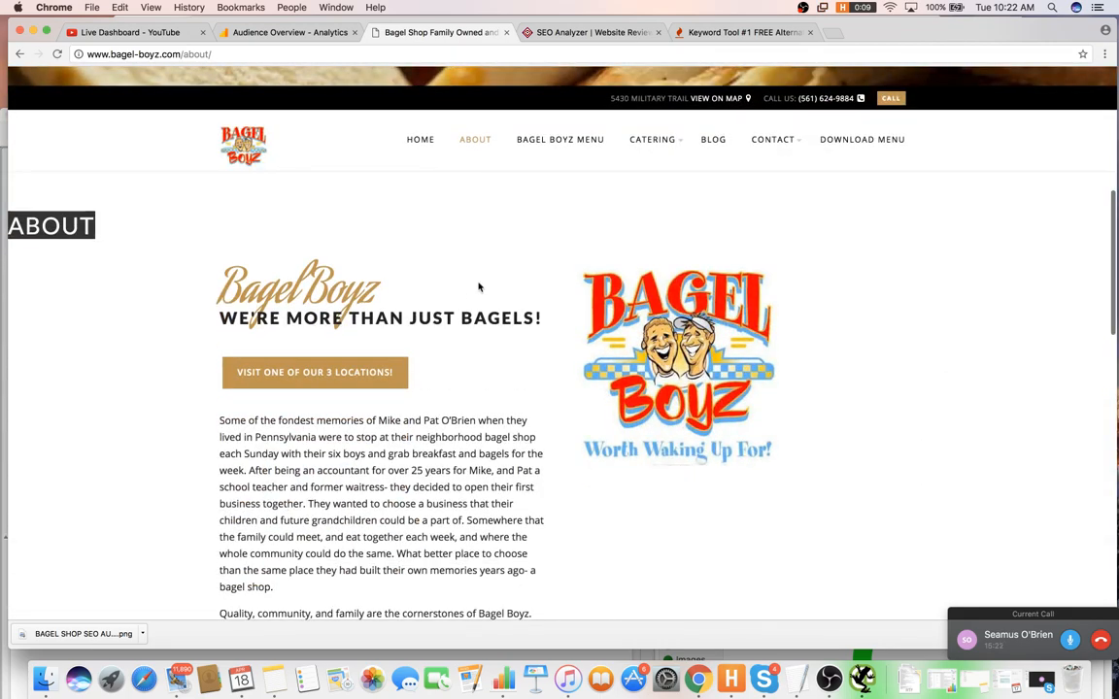
- Write item 7, 'Optimize H1's to be more descriptive (can replicate title tags for h1's)'
key(super+Tab)
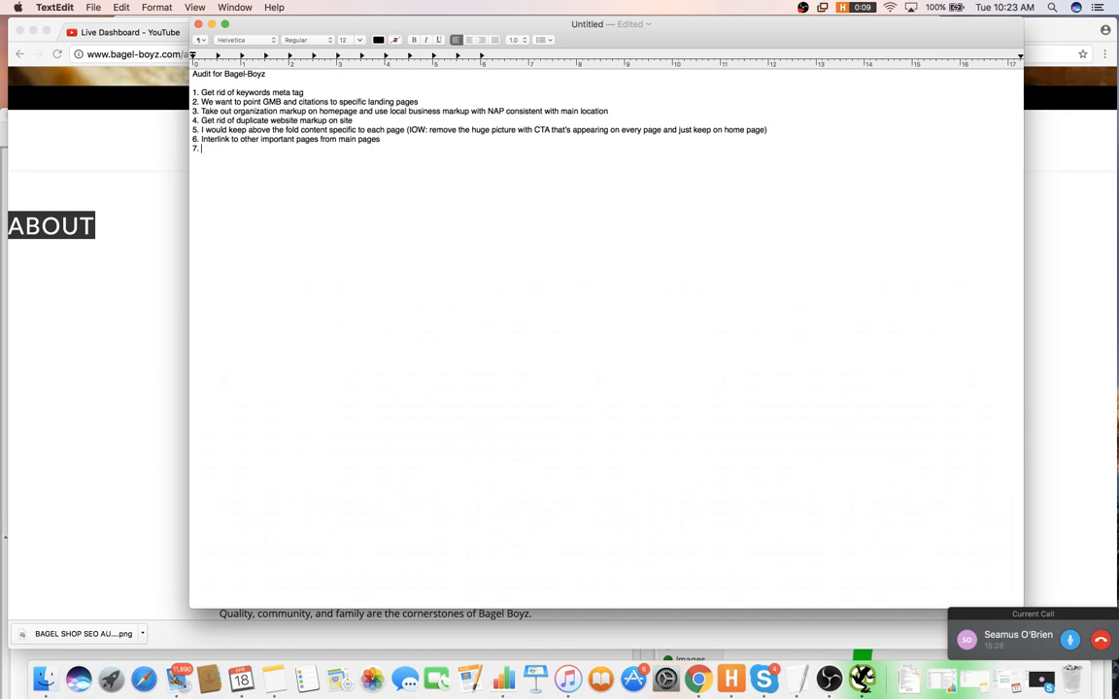
text(H2)
text(esc)
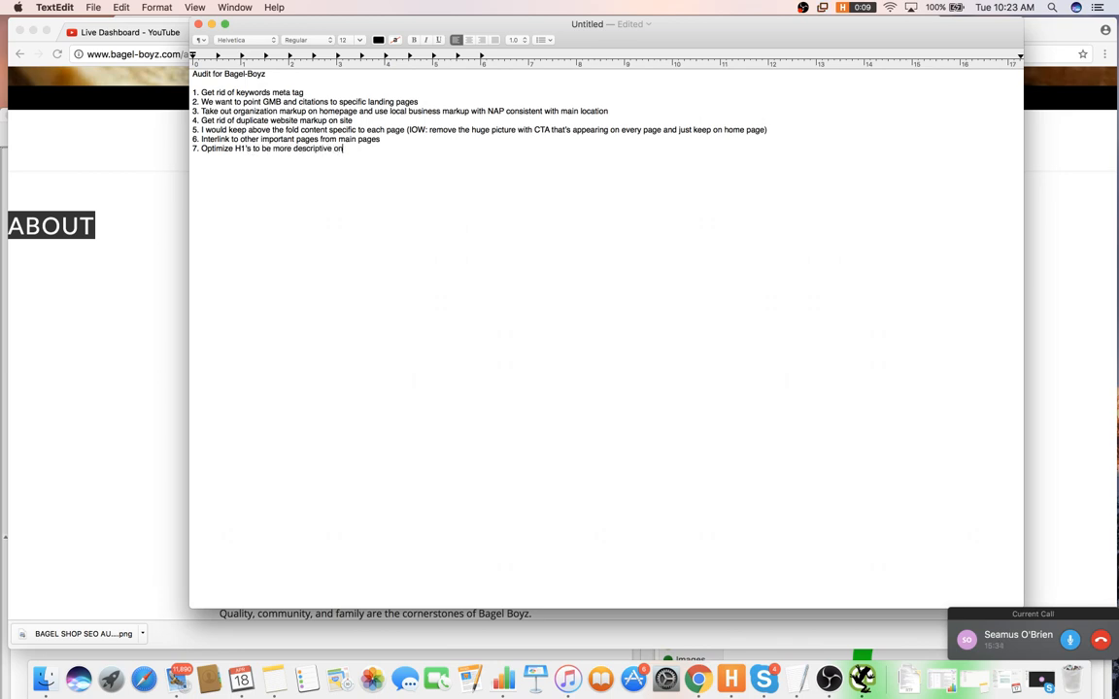
text(riptive (can replicate title tags for h1's))
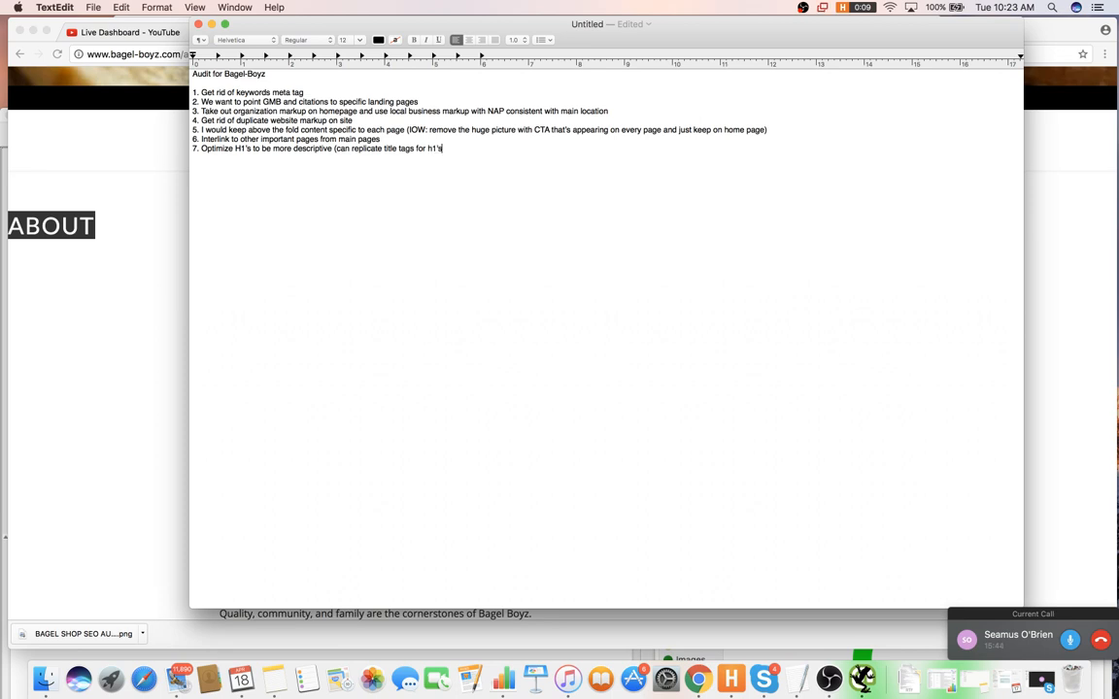
click(148, 263)
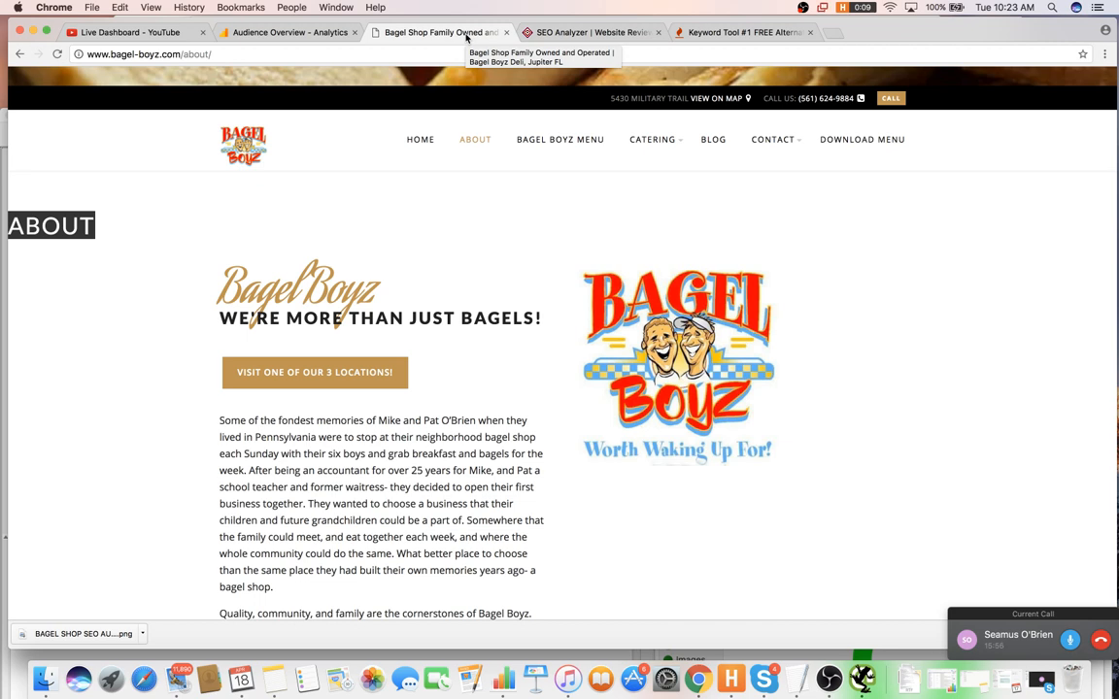
- Glance at the audit notes, then open the BAGEL BOYZ MENU page from the About page's navigation
key(super+Tab)
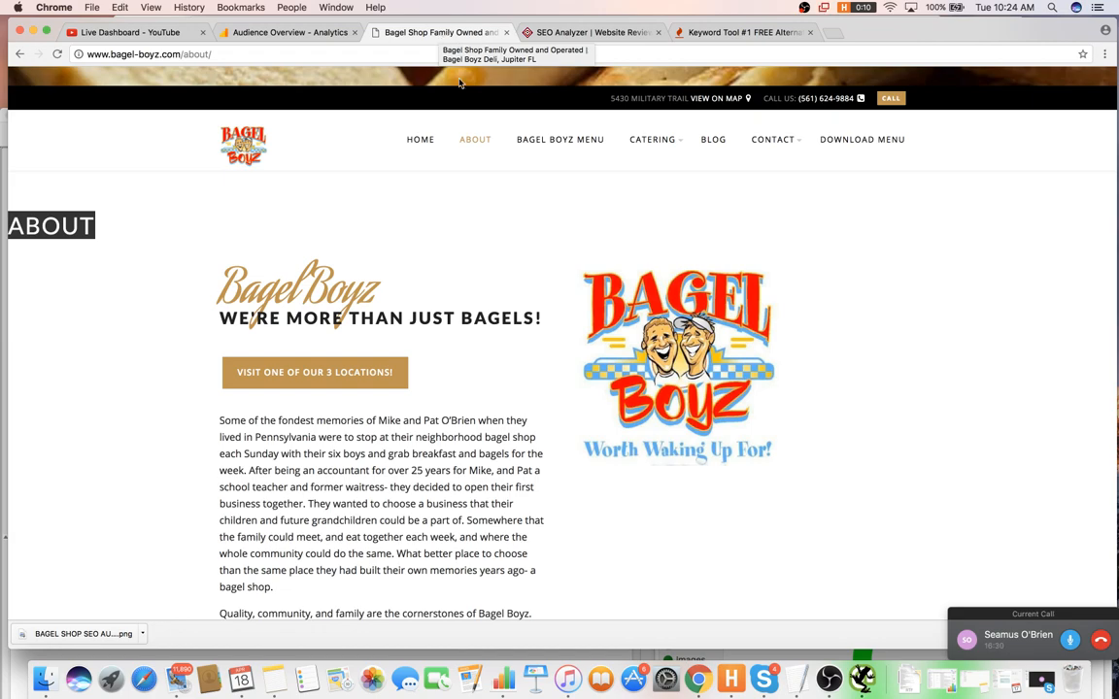
scroll(457, 97, down, 5)
scroll(437, 153, up, 10)
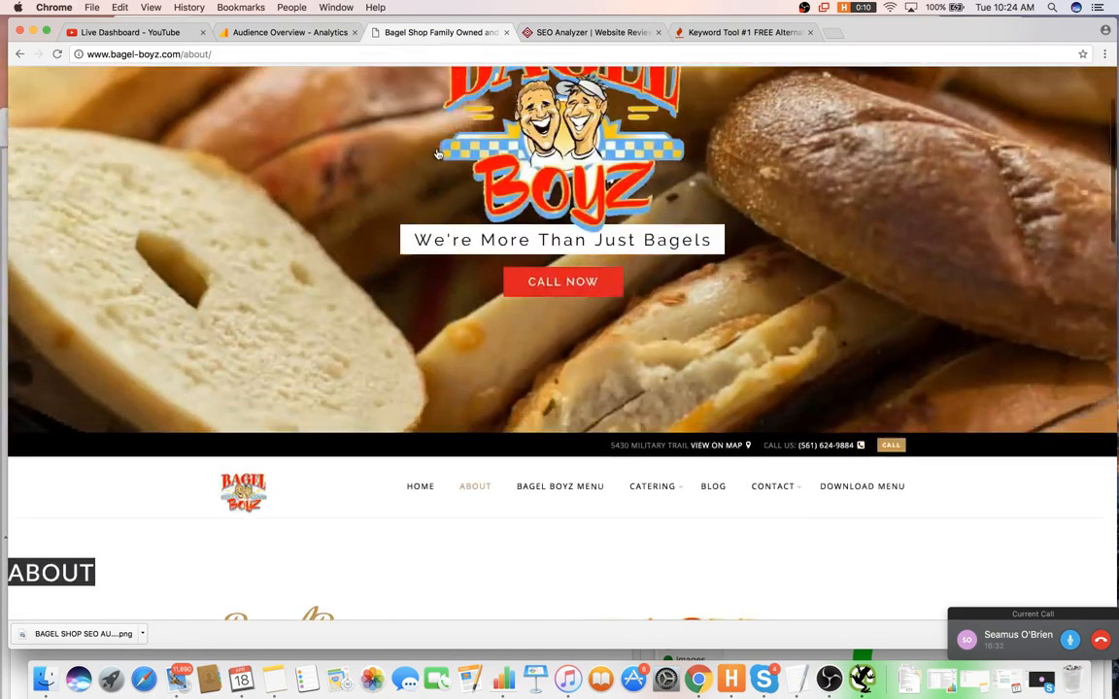
scroll(505, 292, down, 3)
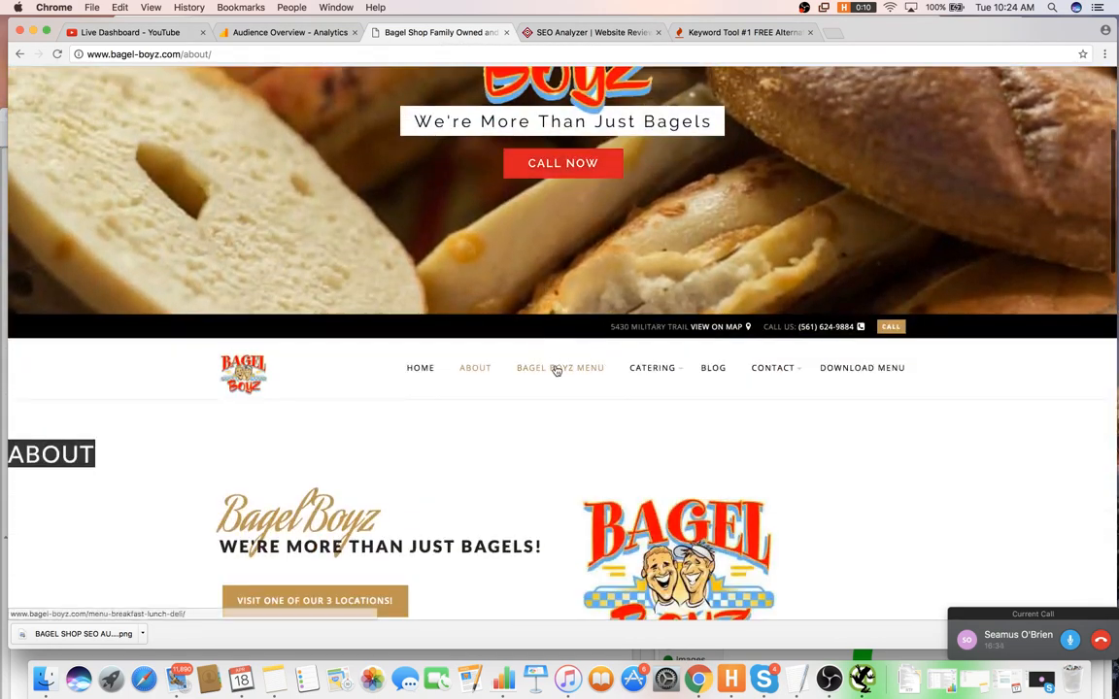
click(516, 375)
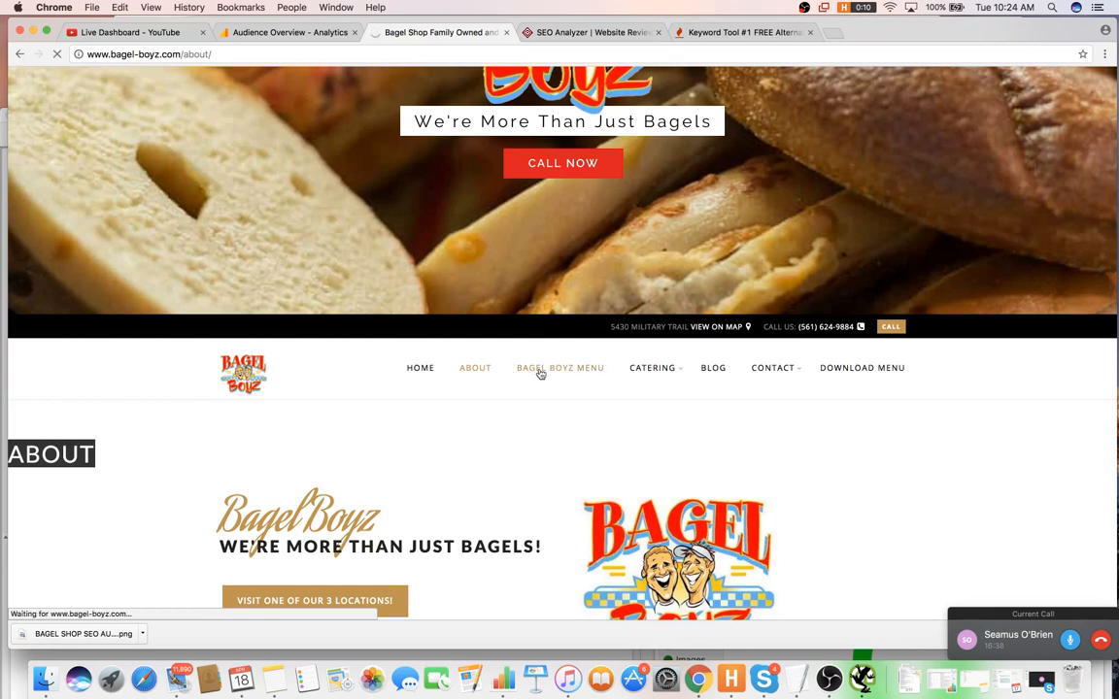
- Check the live chat on the YouTube Live Dashboard
click(119, 32)
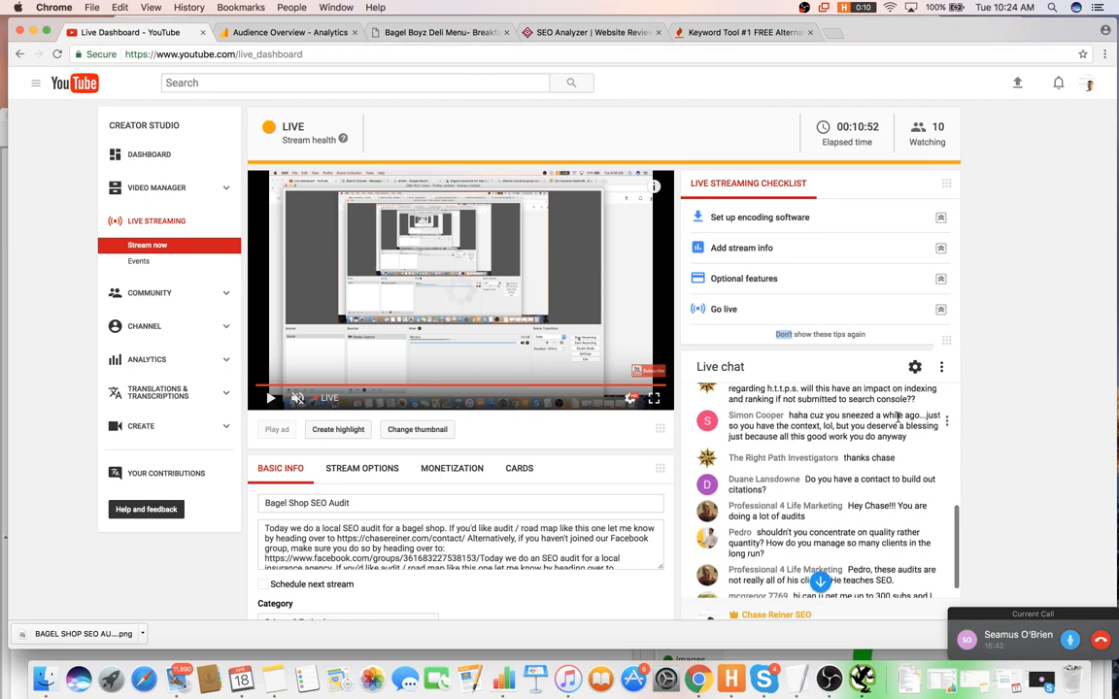
scroll(895, 418, down, 2)
scroll(903, 415, up, 3)
scroll(905, 413, down, 5)
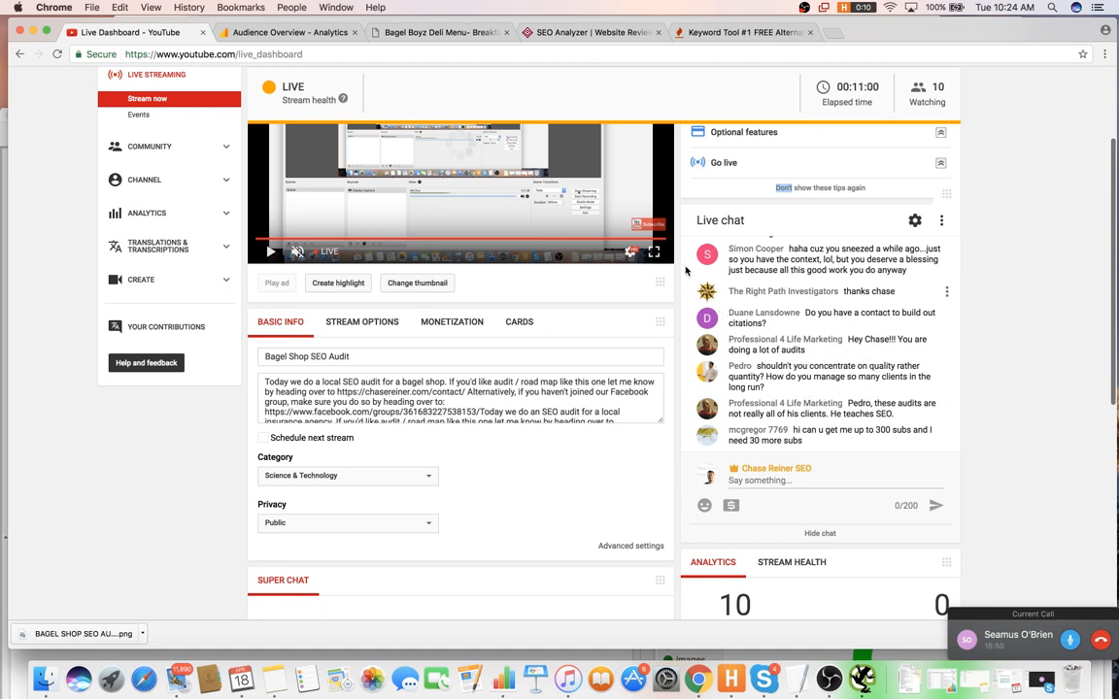
- Flip through the Bagel Boyz menu, SEO Analyzer and Keyword Tool tabs
click(459, 35)
click(587, 35)
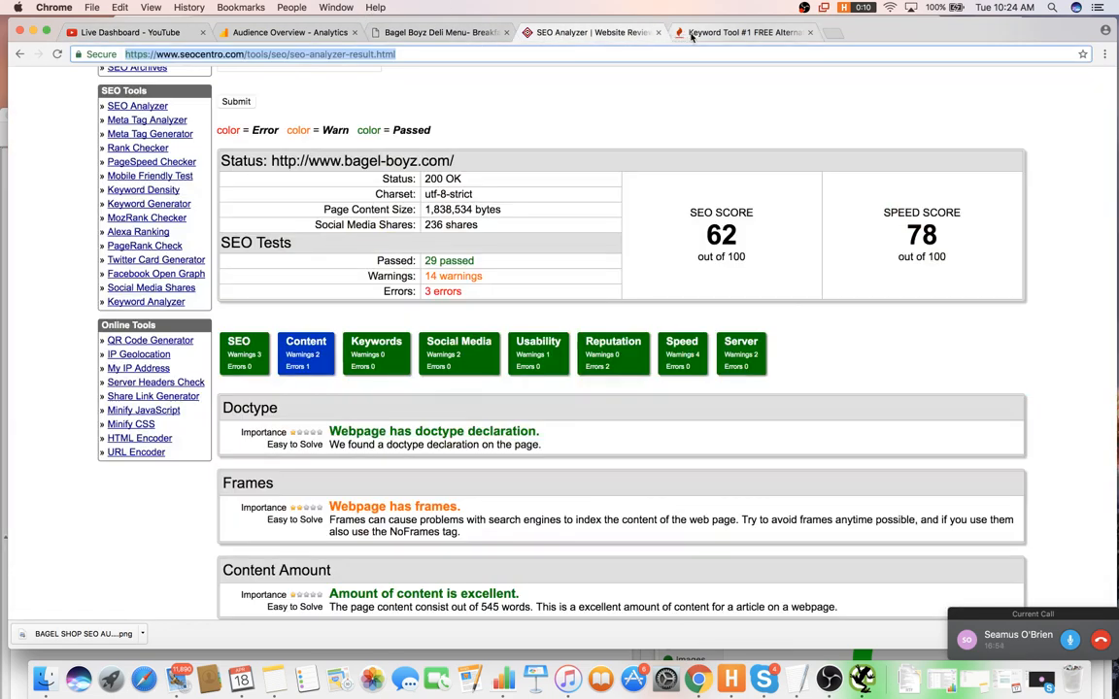
click(723, 32)
- Scroll through the entire Bagel Boyz Deli Menu page, reviewing the breakfast and lunch items
click(398, 32)
scroll(486, 156, down, 5)
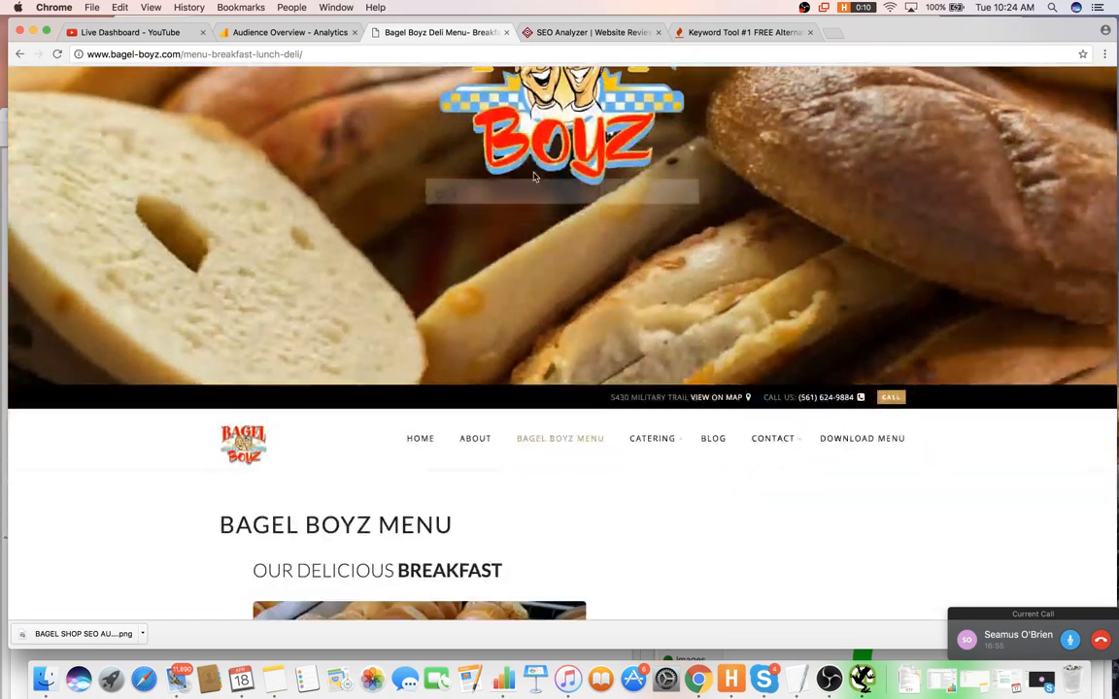
scroll(408, 248, down, 3)
scroll(406, 243, down, 3)
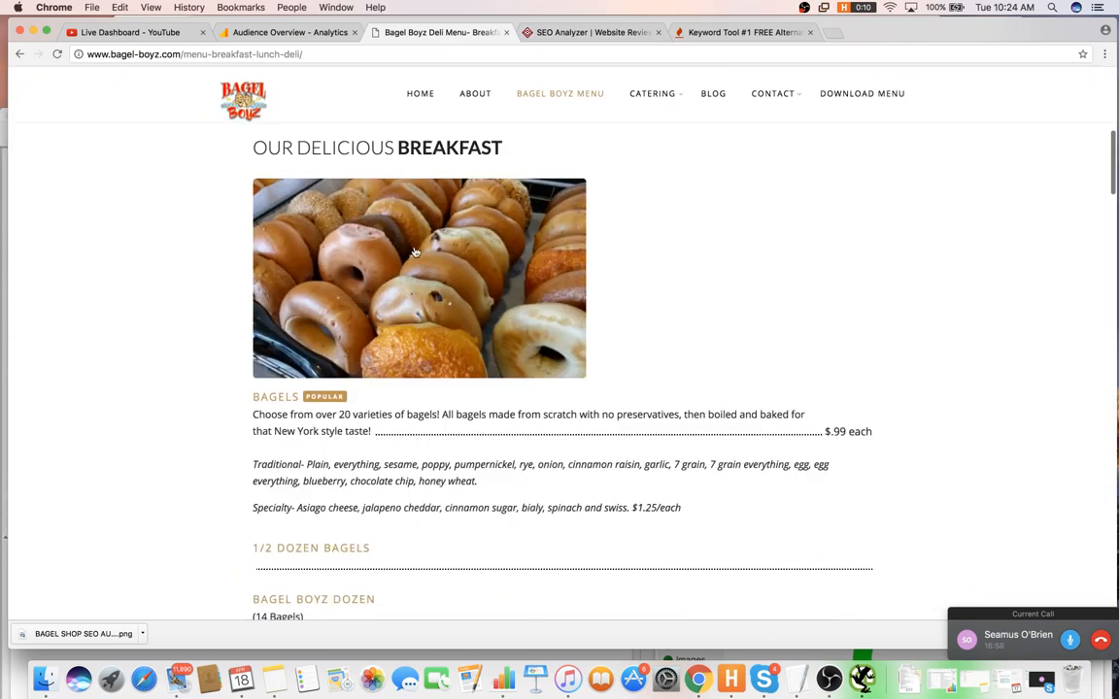
scroll(400, 232, up, 4)
scroll(400, 231, down, 7)
scroll(400, 231, up, 3)
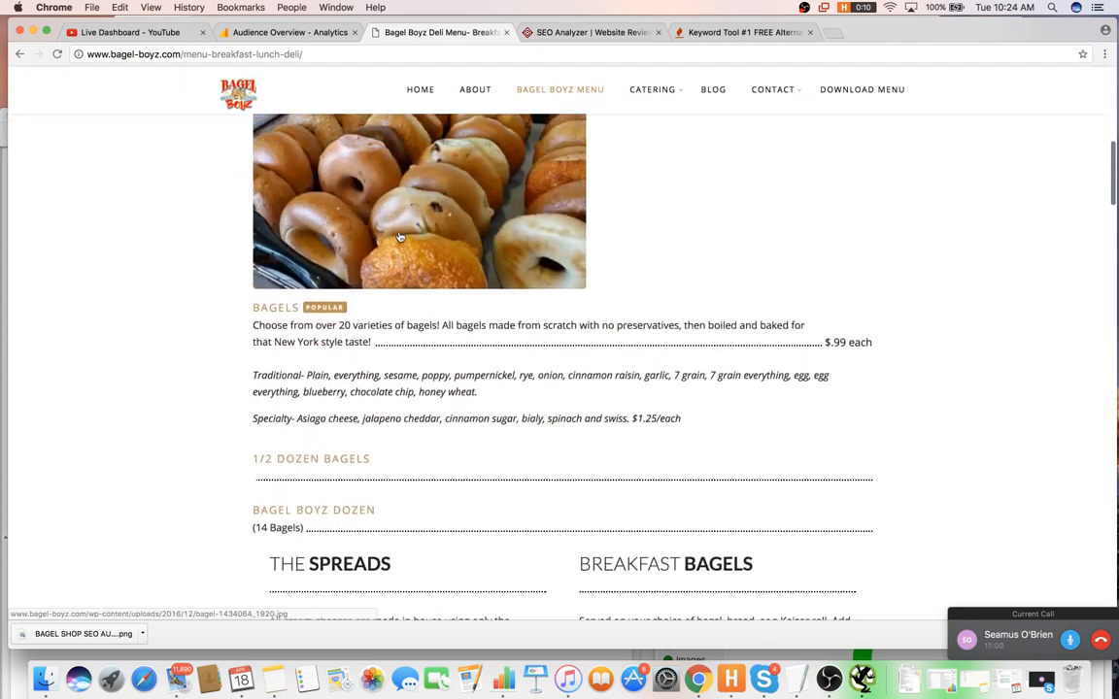
scroll(408, 194, down, 2)
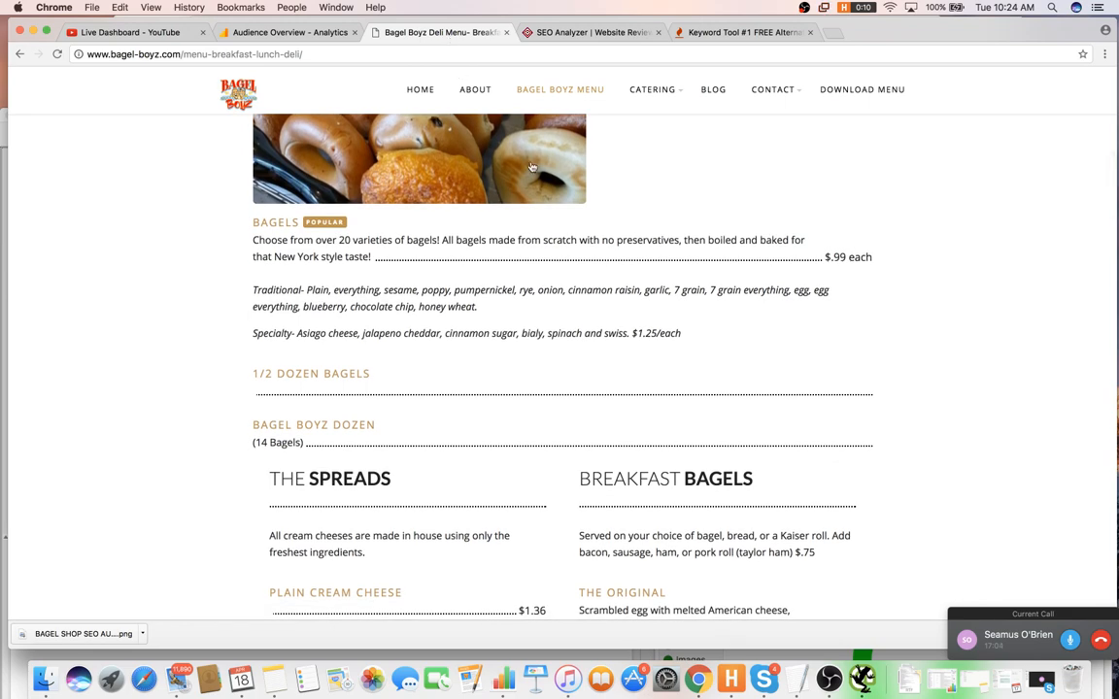
scroll(639, 275, down, 8)
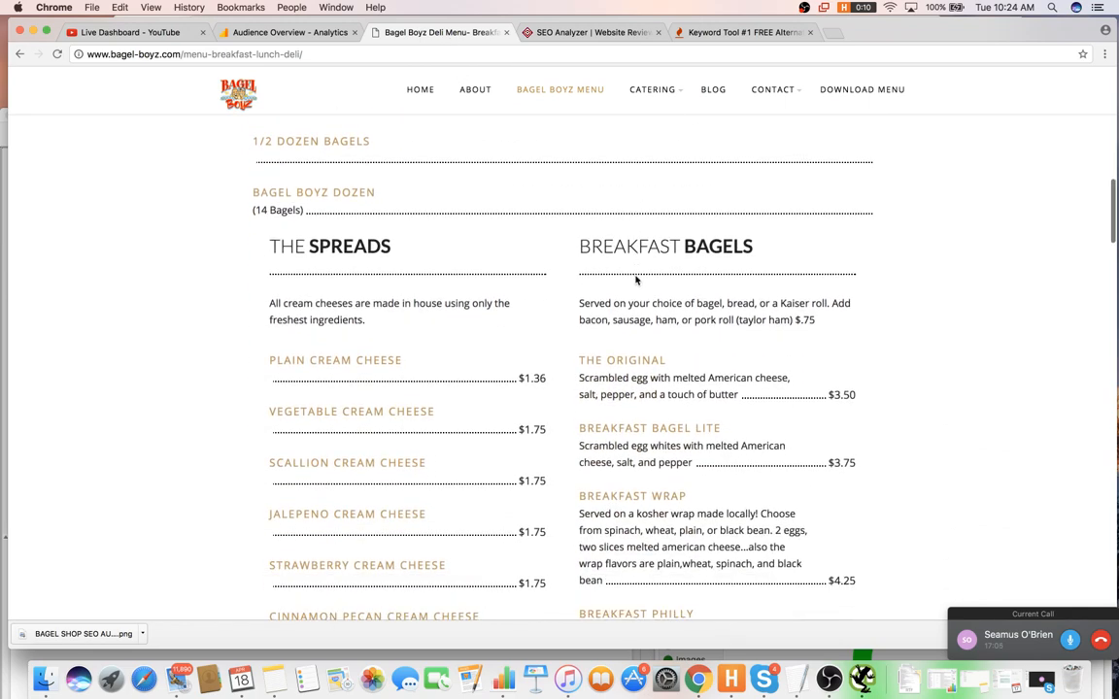
scroll(646, 286, down, 10)
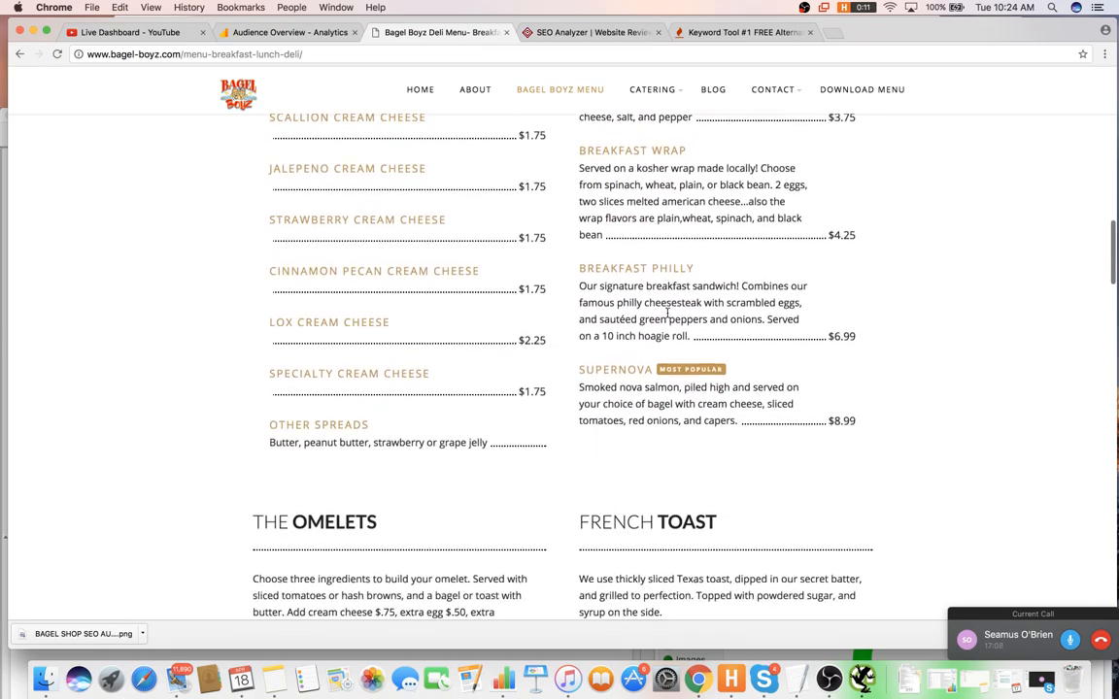
scroll(661, 307, down, 11)
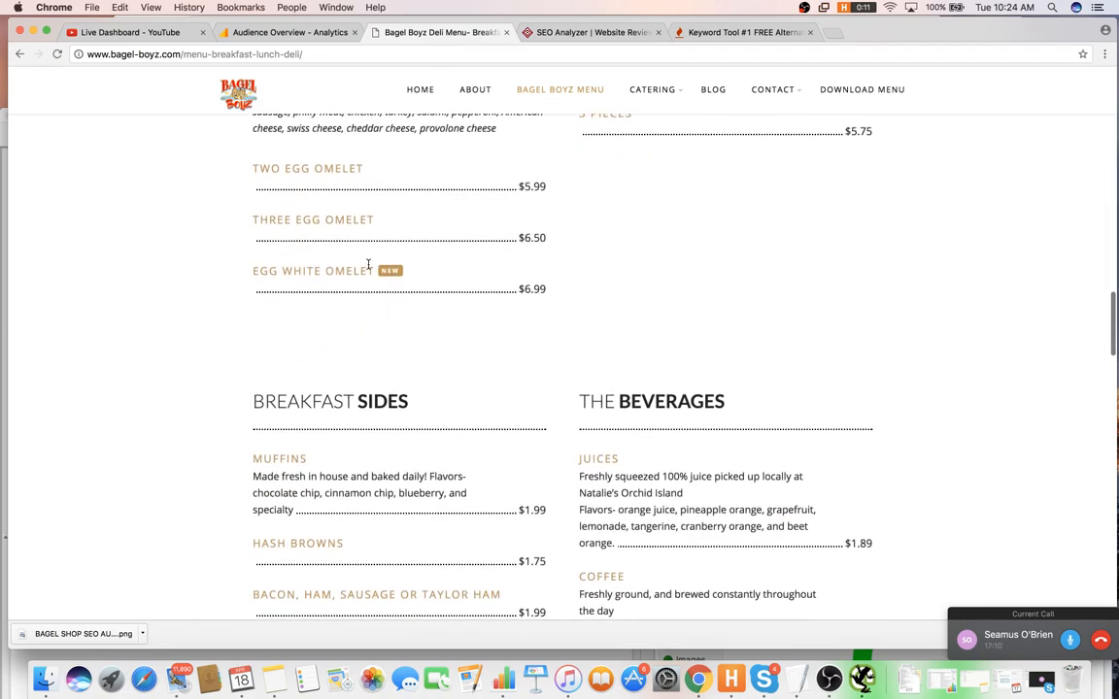
scroll(362, 272, down, 20)
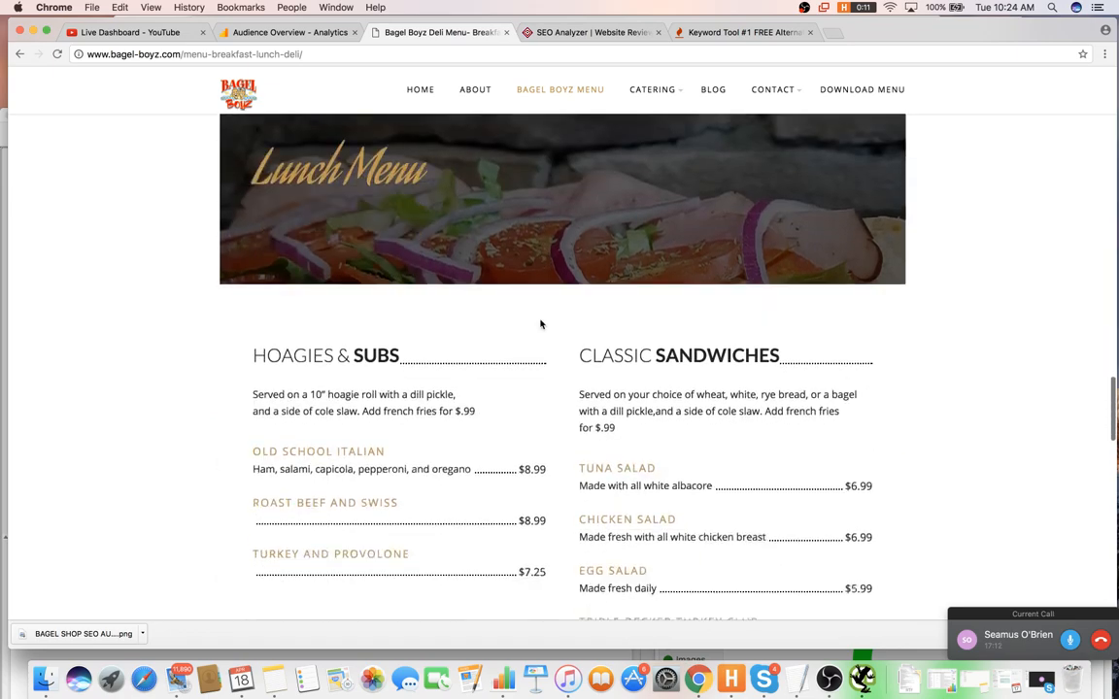
scroll(544, 317, down, 20)
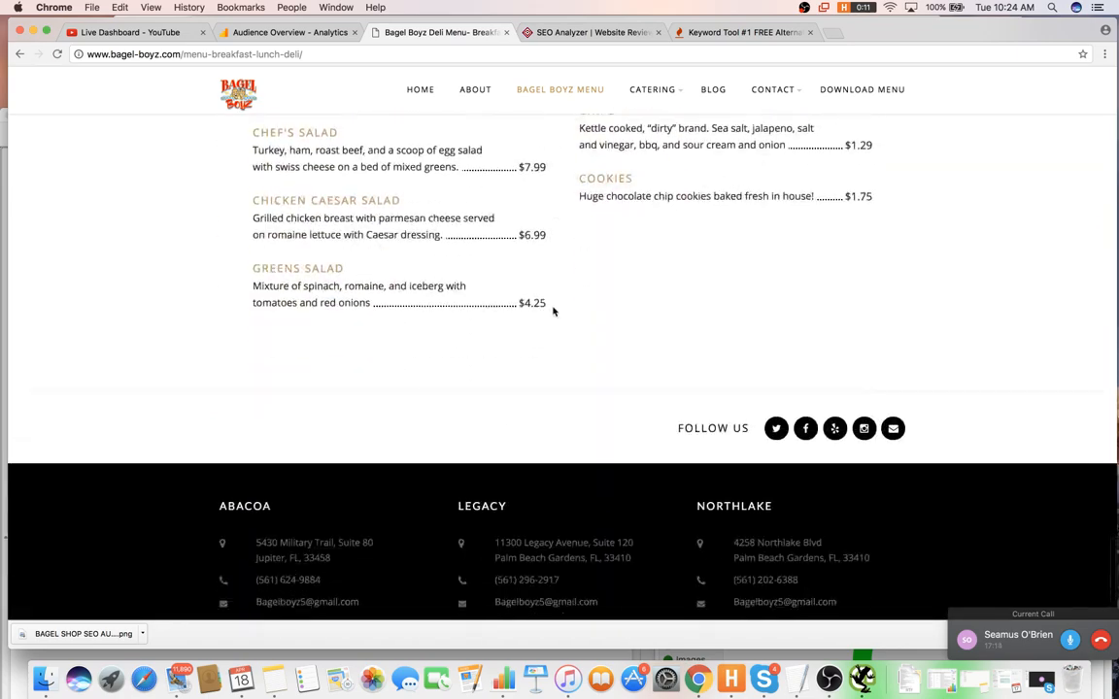
scroll(568, 308, up, 3)
scroll(580, 303, down, 3)
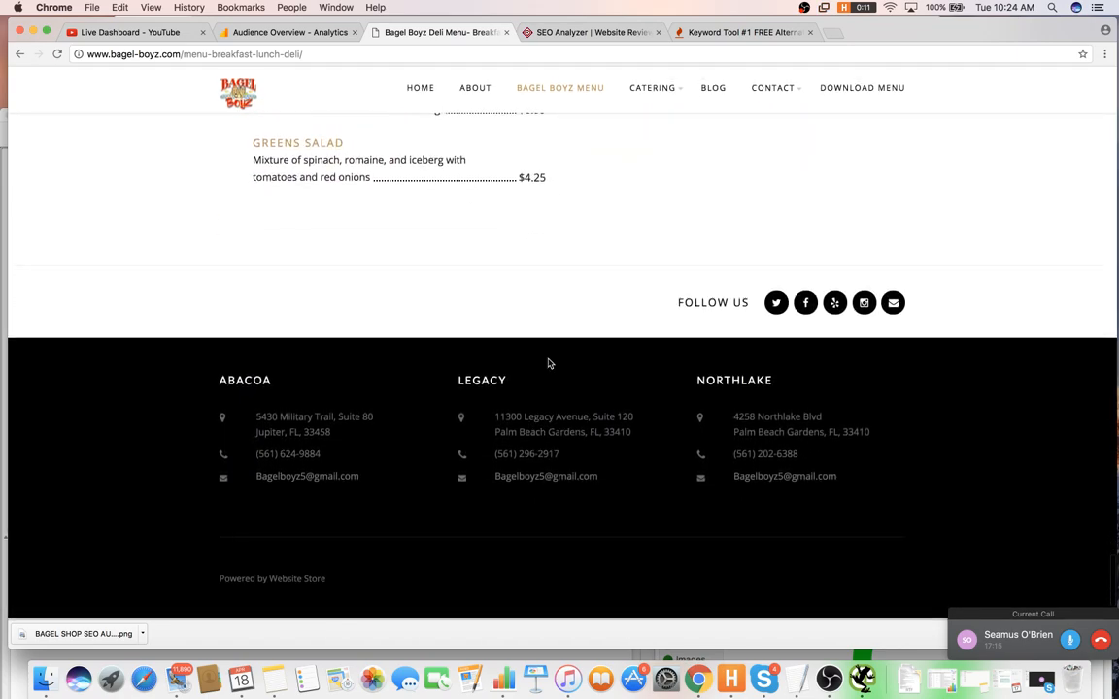
scroll(387, 453, up, 20)
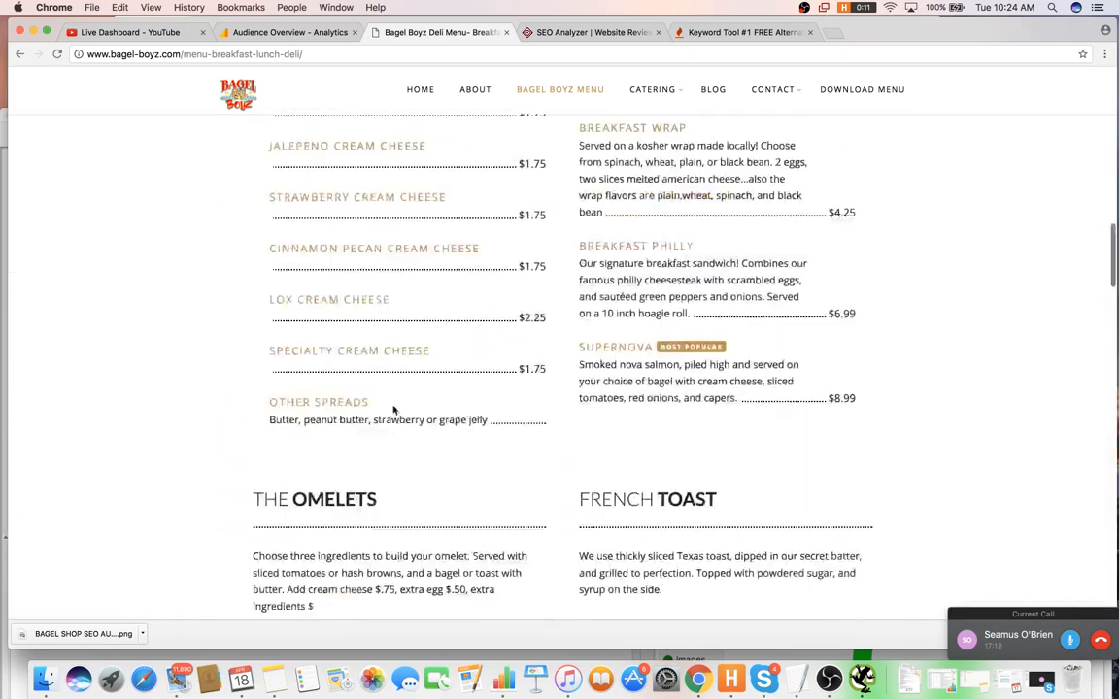
scroll(397, 405, up, 5)
scroll(444, 318, down, 10)
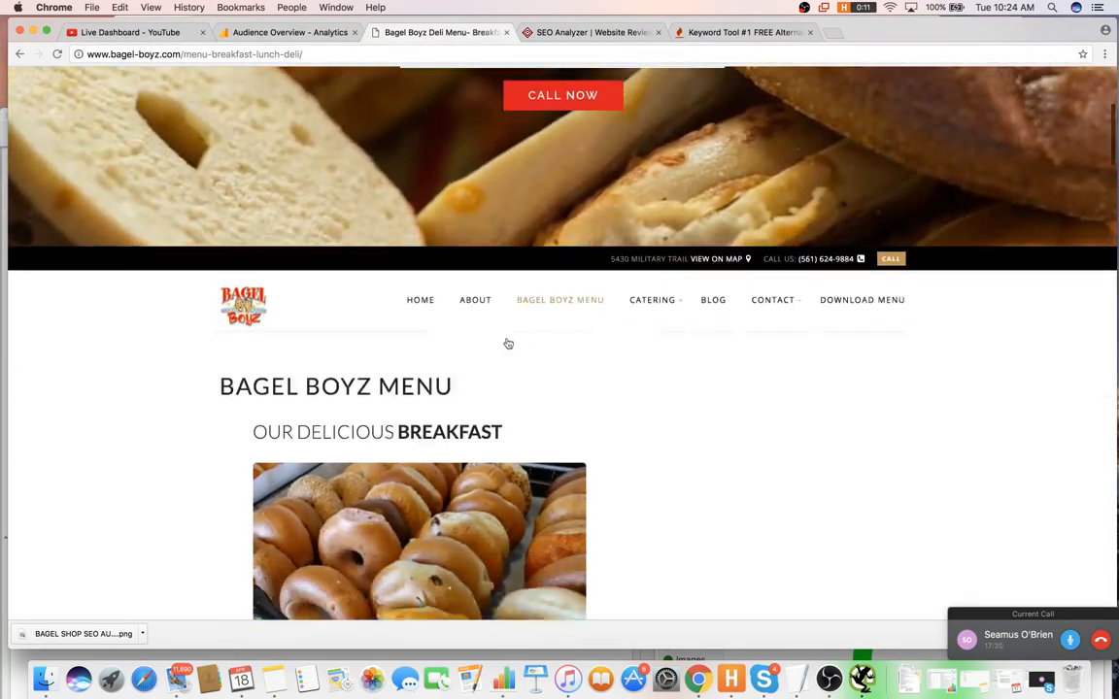
scroll(517, 341, down, 7)
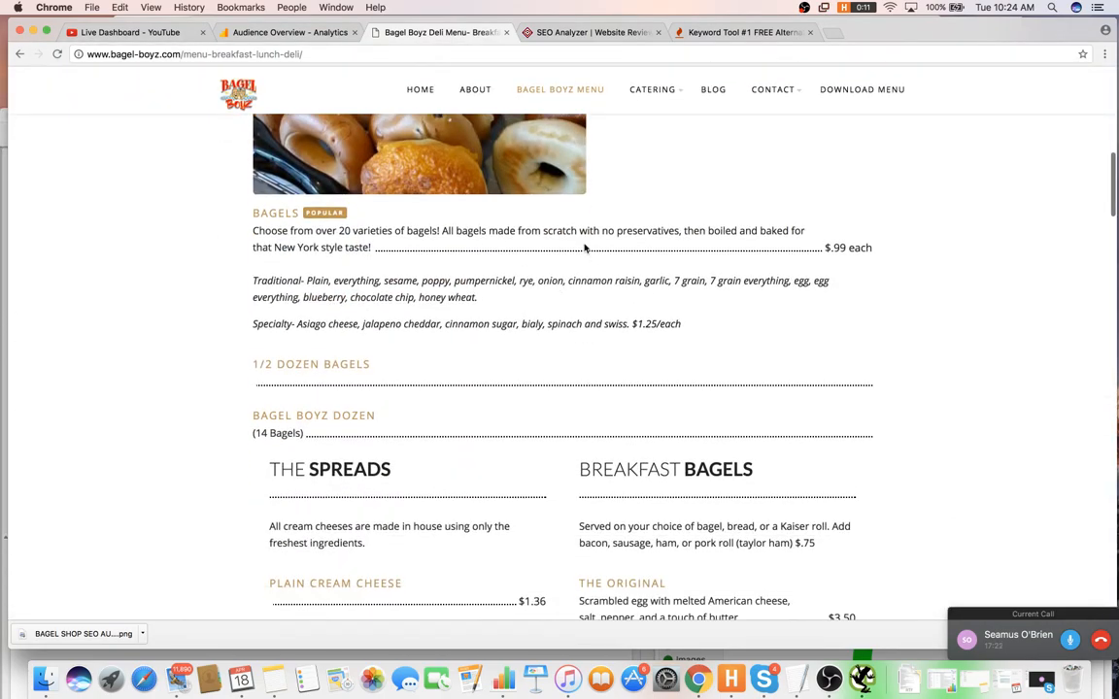
scroll(586, 249, up, 10)
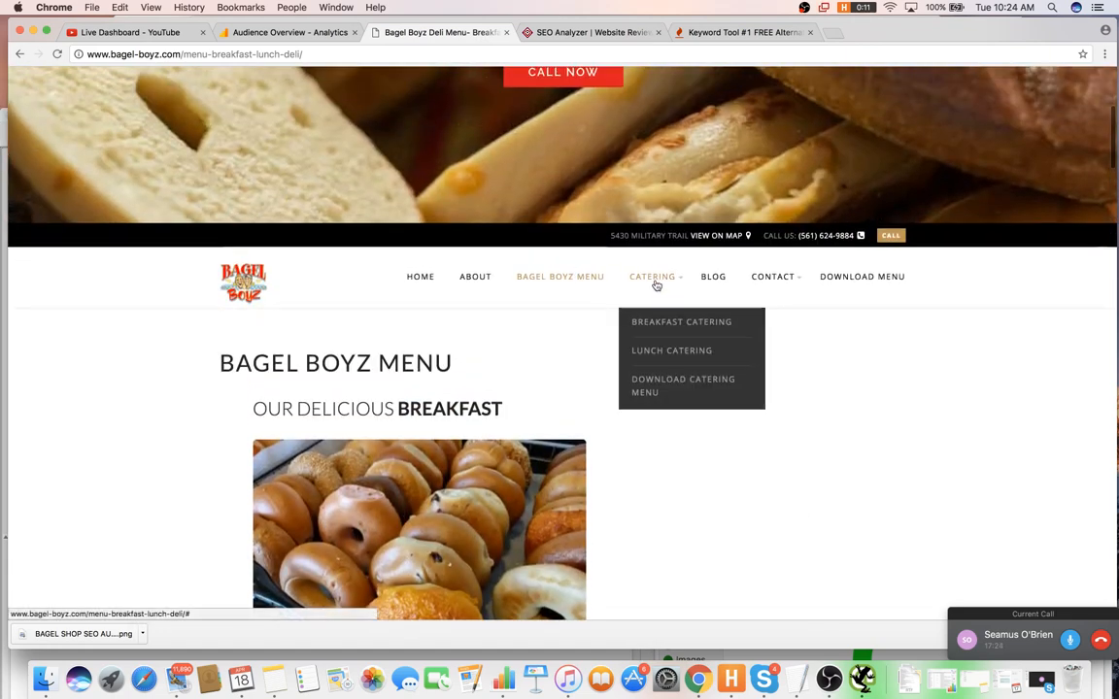
- Open the Breakfast Catering page from the site's CATERING menu
click(656, 282)
scroll(659, 272, down, 3)
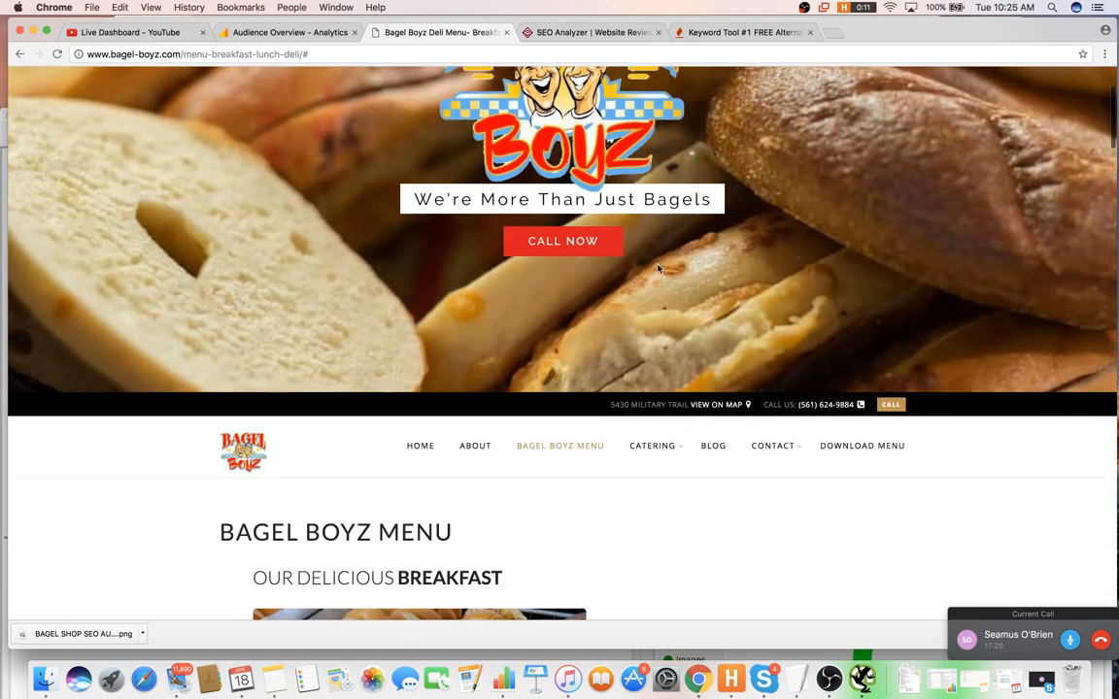
scroll(659, 272, down, 3)
click(653, 354)
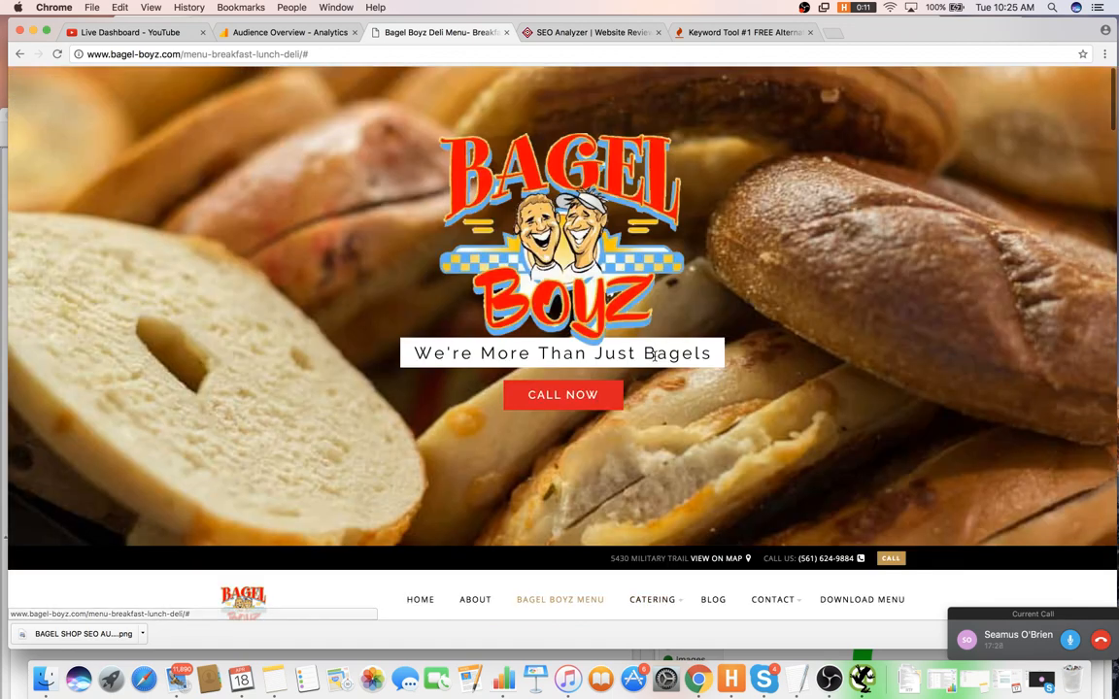
scroll(654, 355, down, 5)
mouse_move(655, 383)
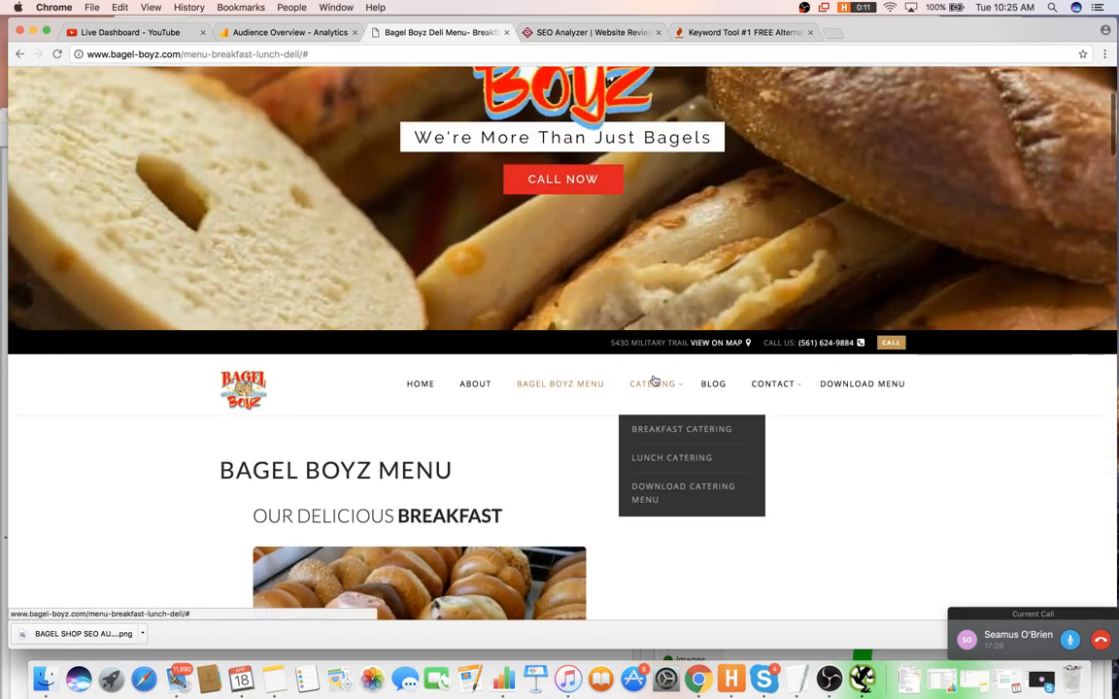
click(655, 427)
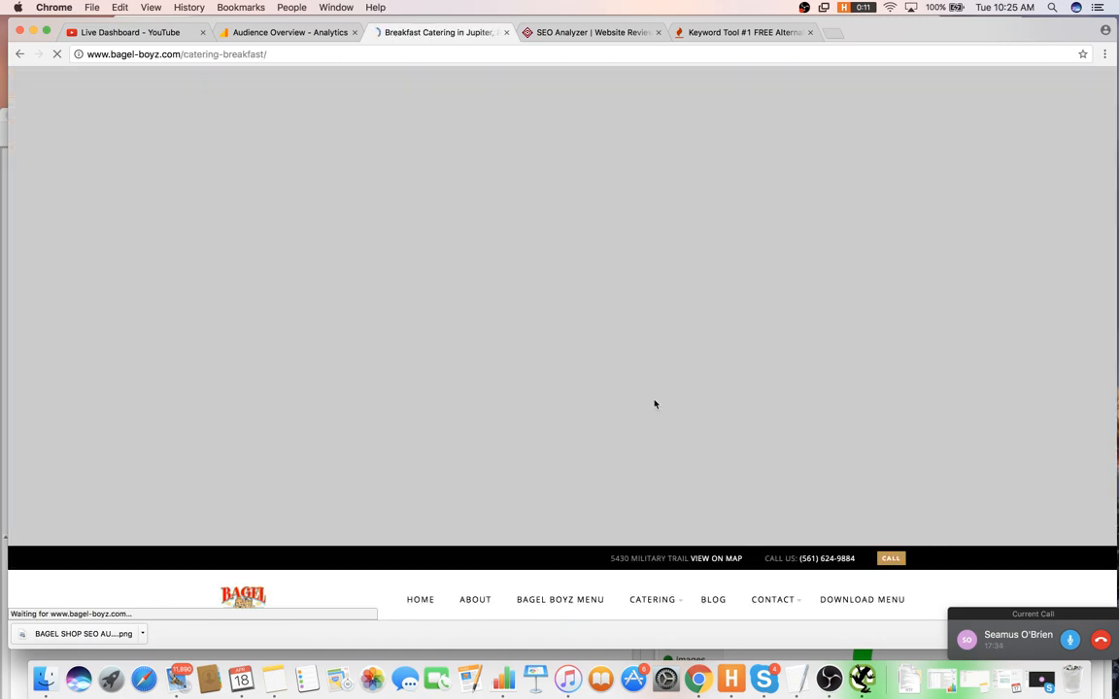
scroll(650, 404, down, 5)
scroll(651, 404, down, 8)
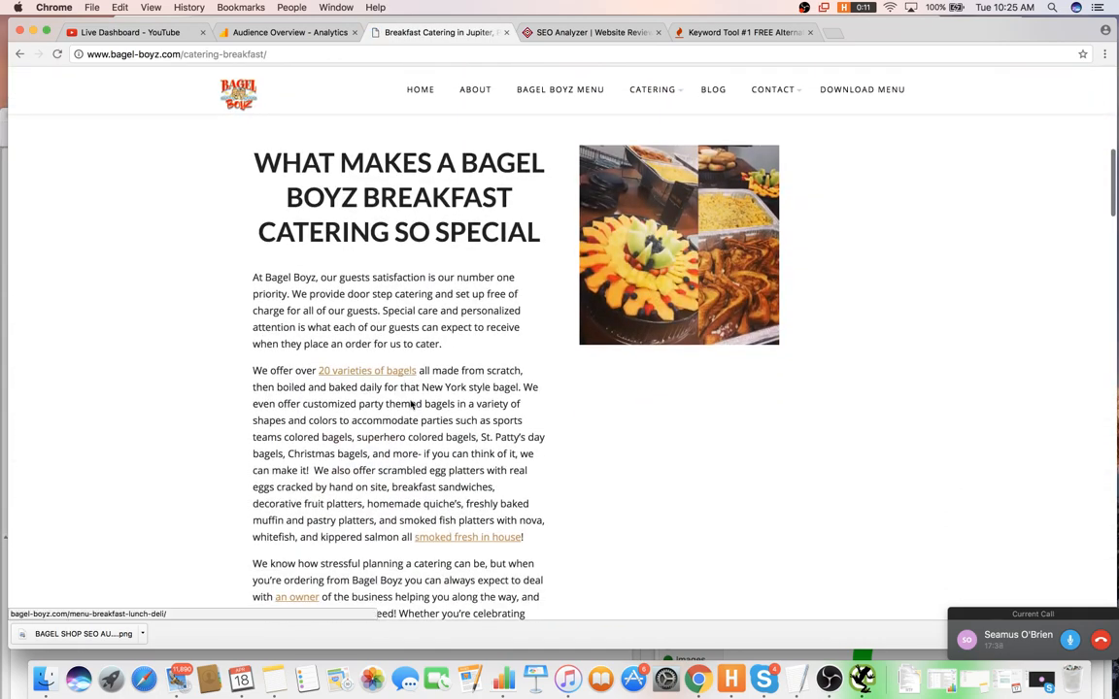
scroll(427, 398, down, 5)
scroll(472, 431, up, 6)
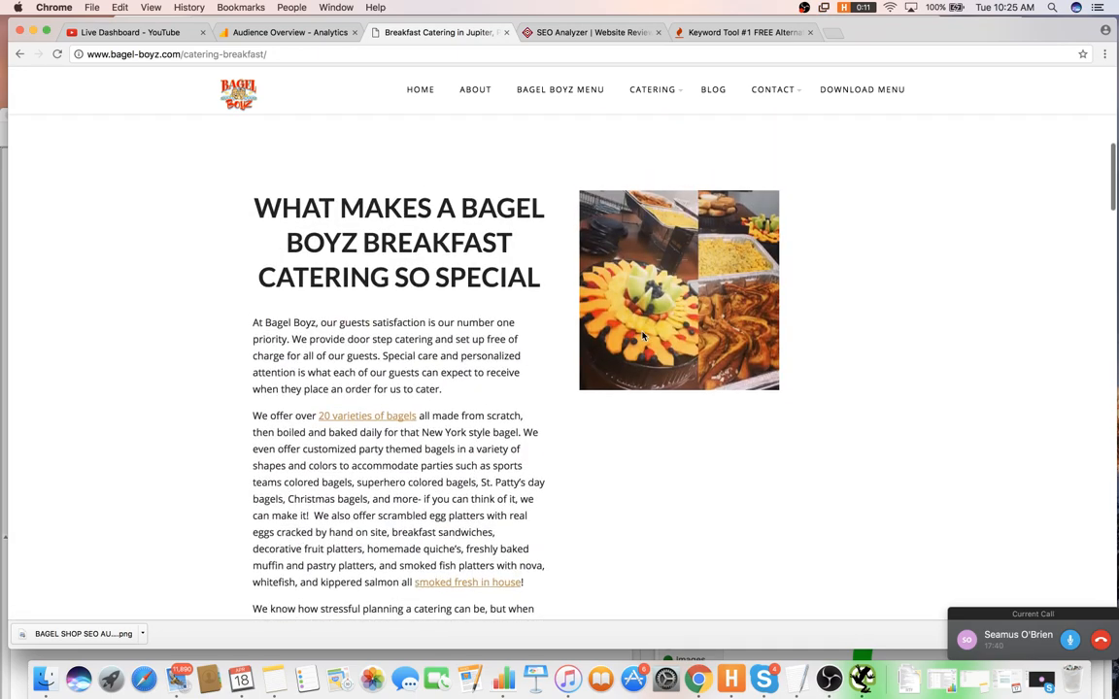
scroll(630, 342, up, 5)
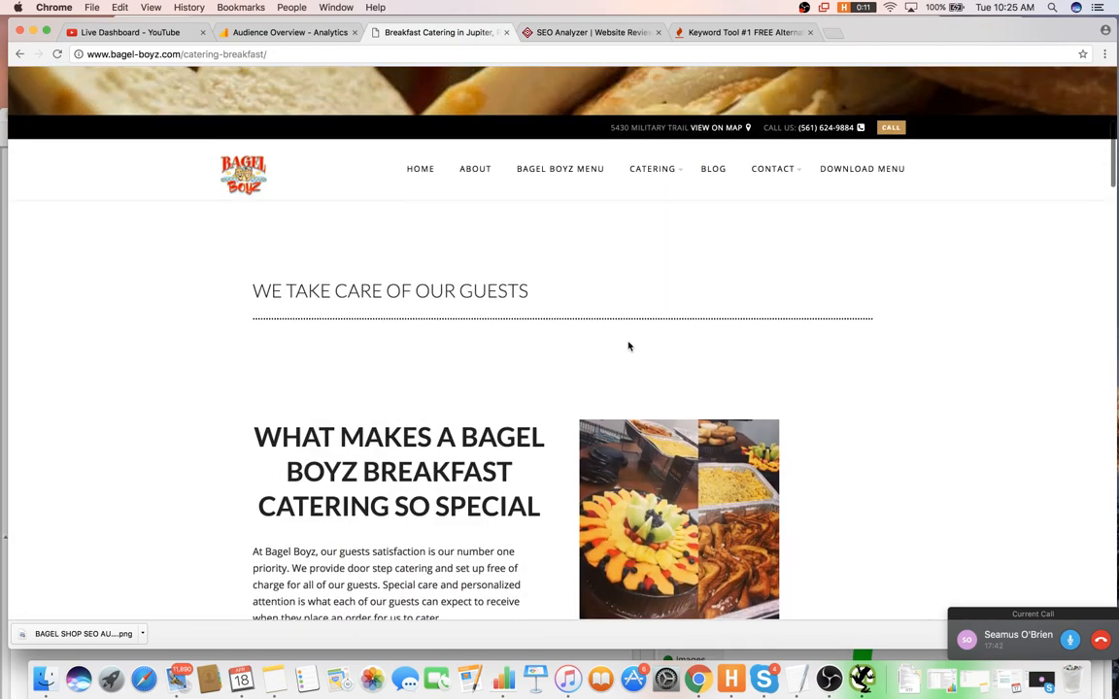
scroll(623, 348, up, 4)
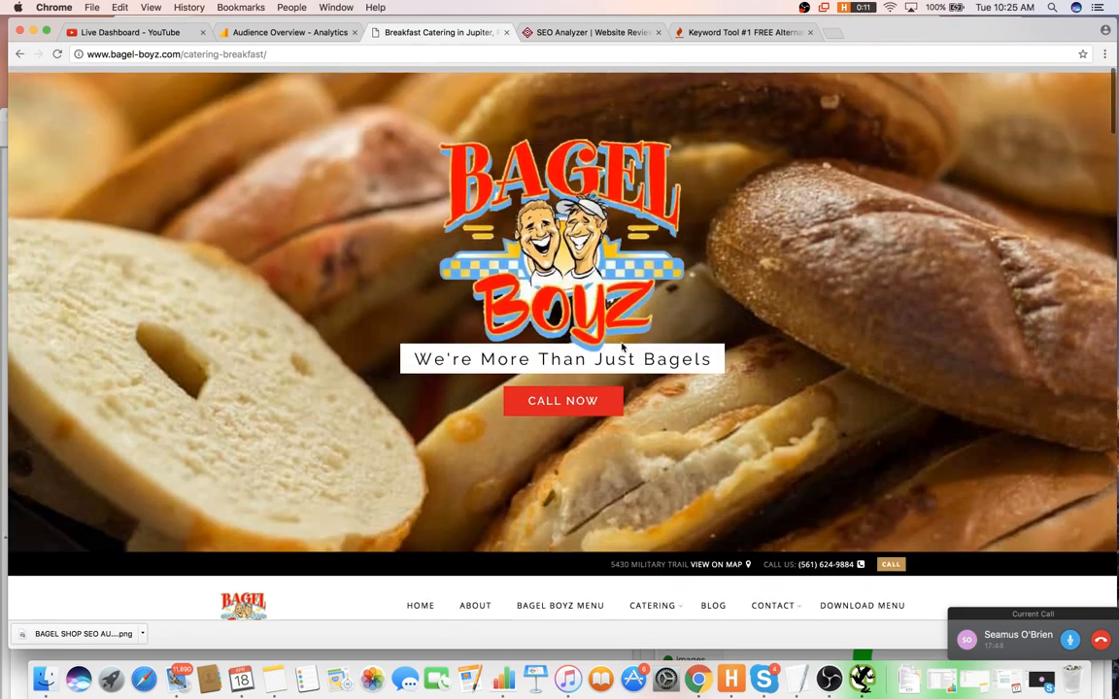
scroll(626, 347, down, 2)
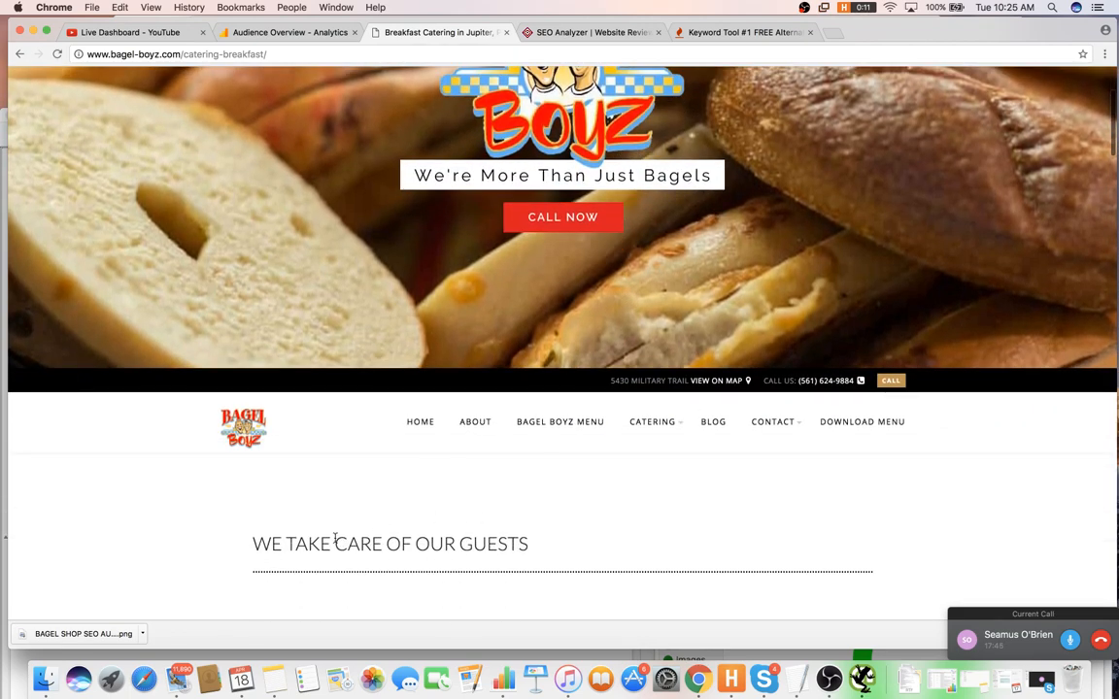
scroll(334, 540, down, 2)
drag(251, 478, 538, 499)
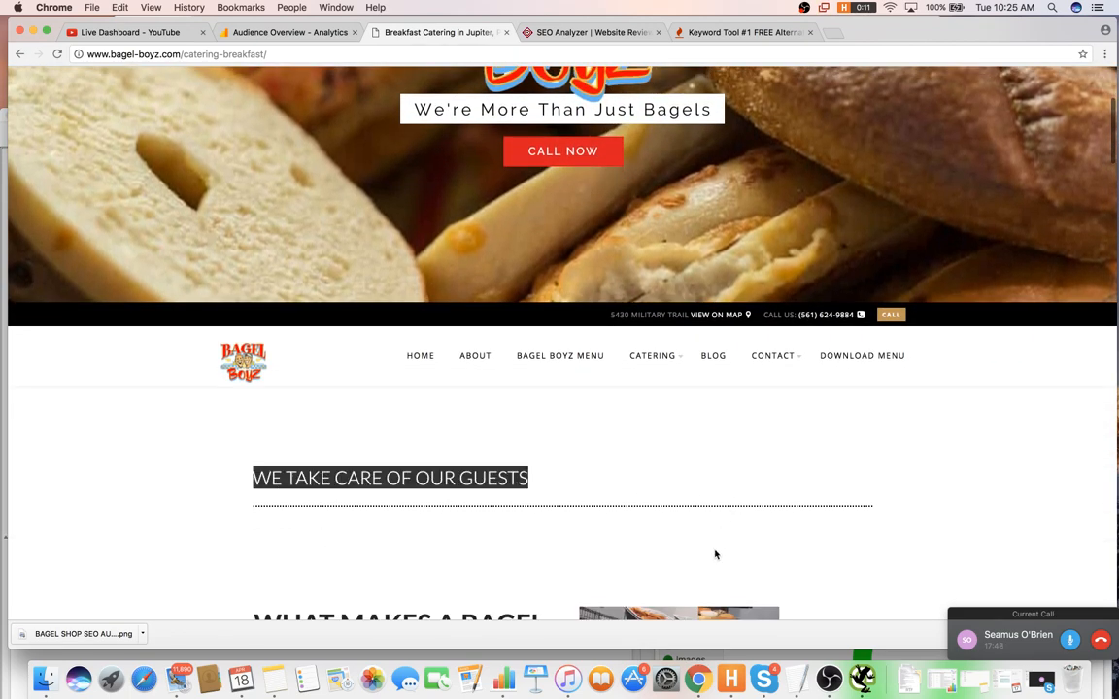
scroll(715, 555, down, 3)
scroll(659, 520, up, 6)
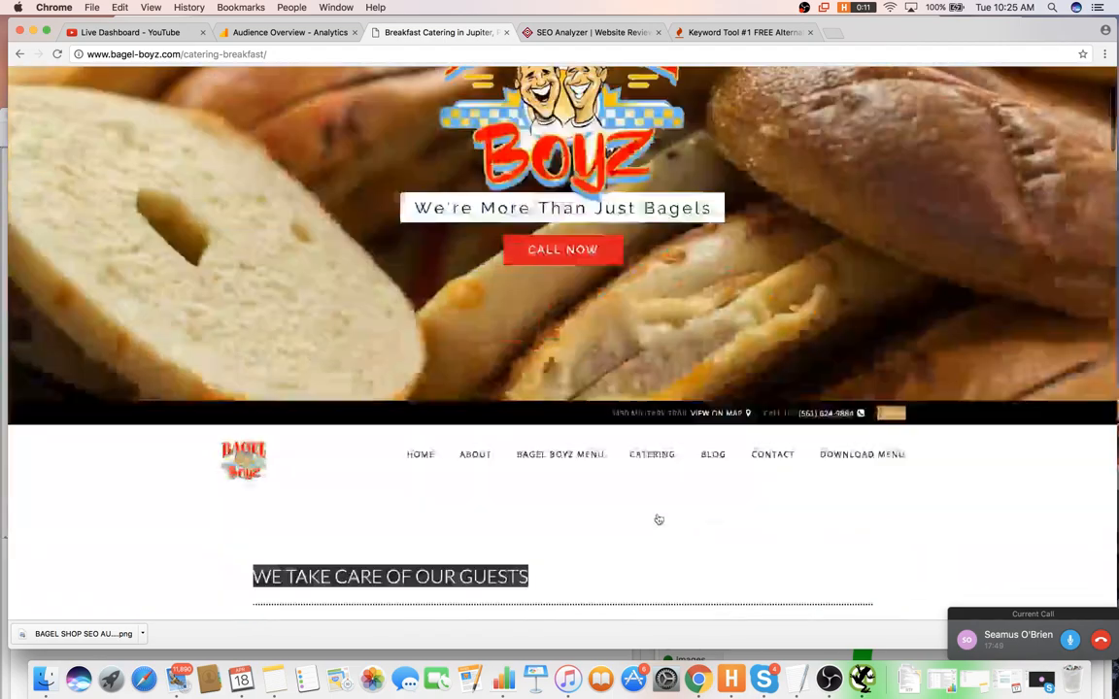
scroll(659, 520, down, 10)
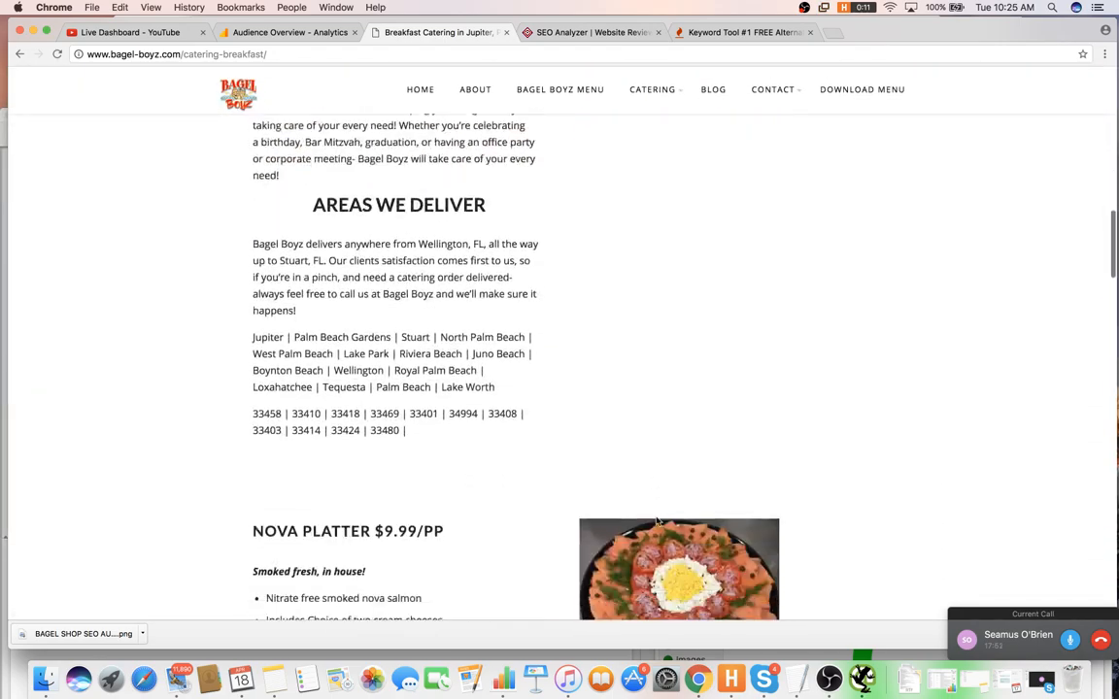
scroll(657, 522, down, 4)
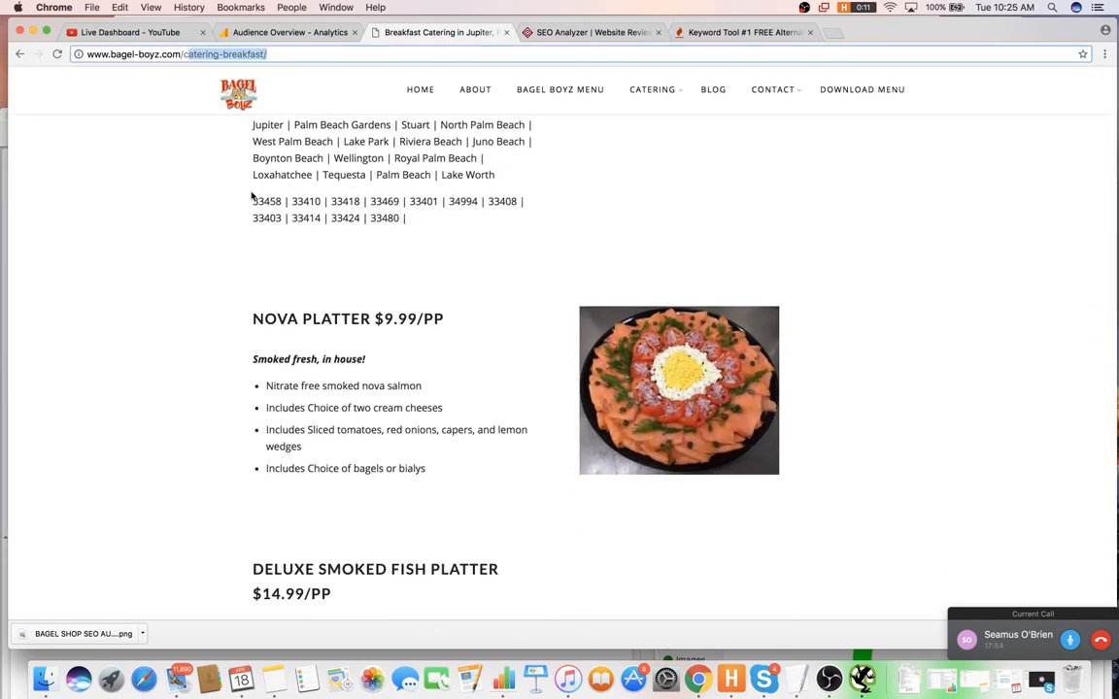
scroll(264, 277, down, 10)
scroll(272, 284, up, 5)
scroll(272, 283, up, 15)
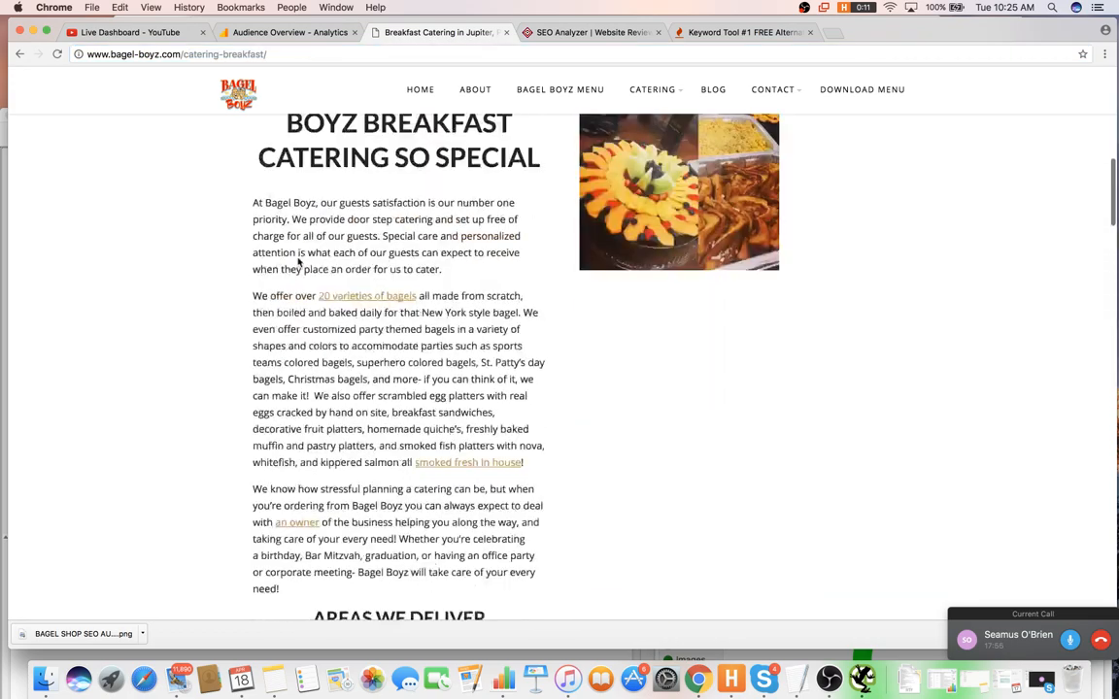
scroll(734, 608, down, 3)
mouse_move(669, 507)
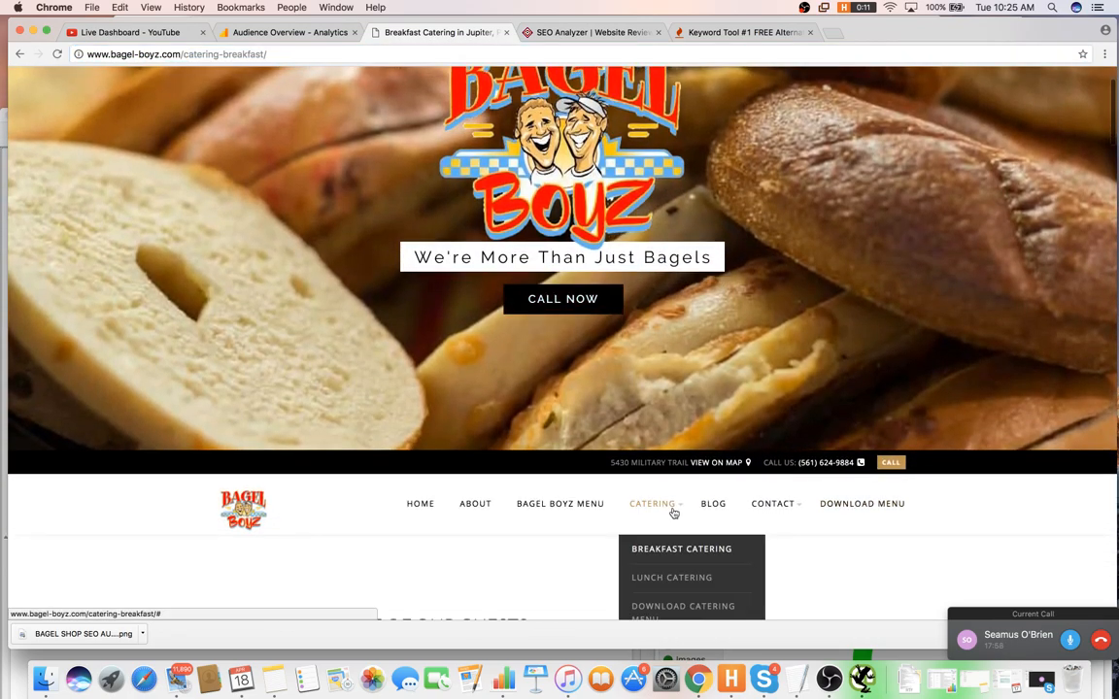
scroll(674, 512, down, 2)
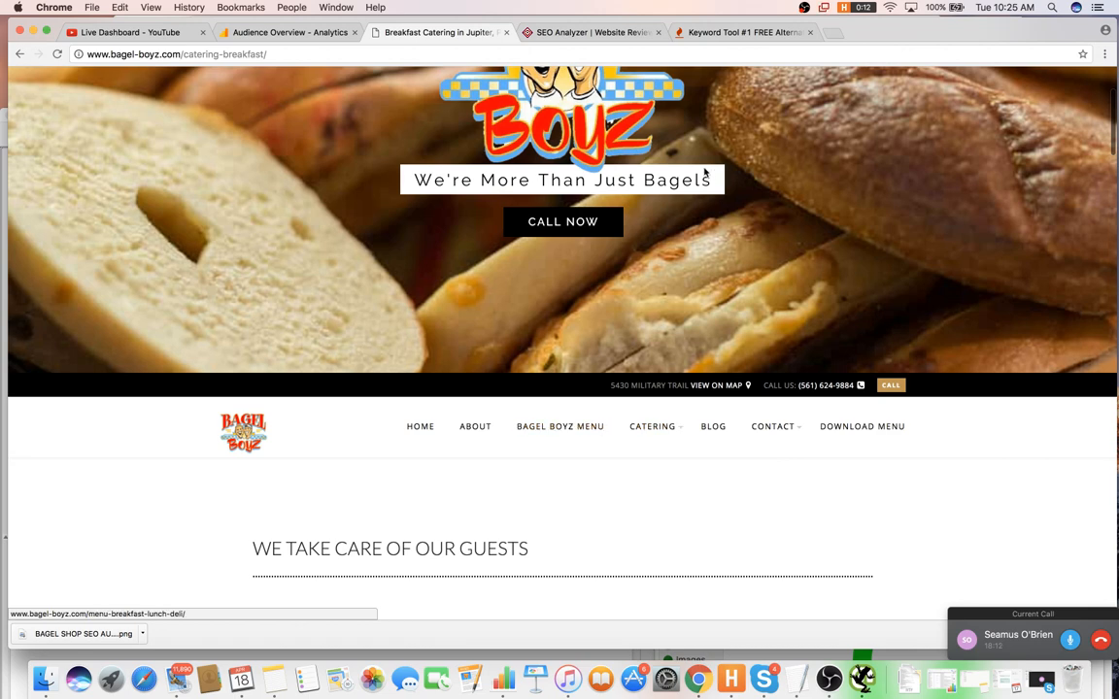
scroll(763, 106, down, 1)
scroll(762, 106, up, 5)
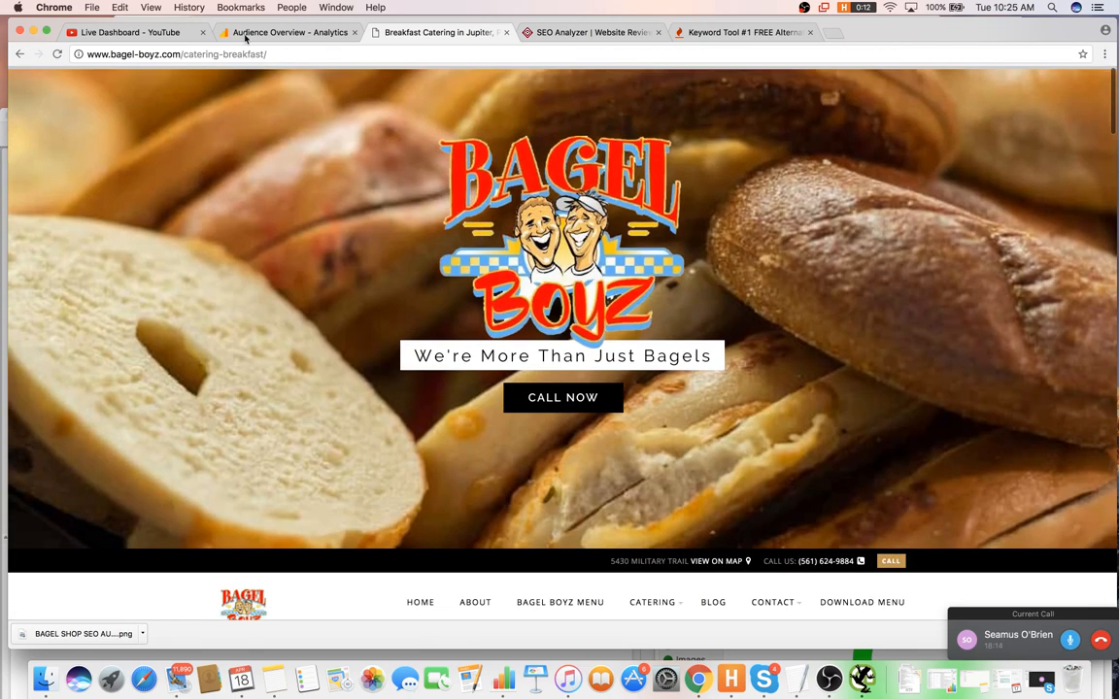
click(276, 57)
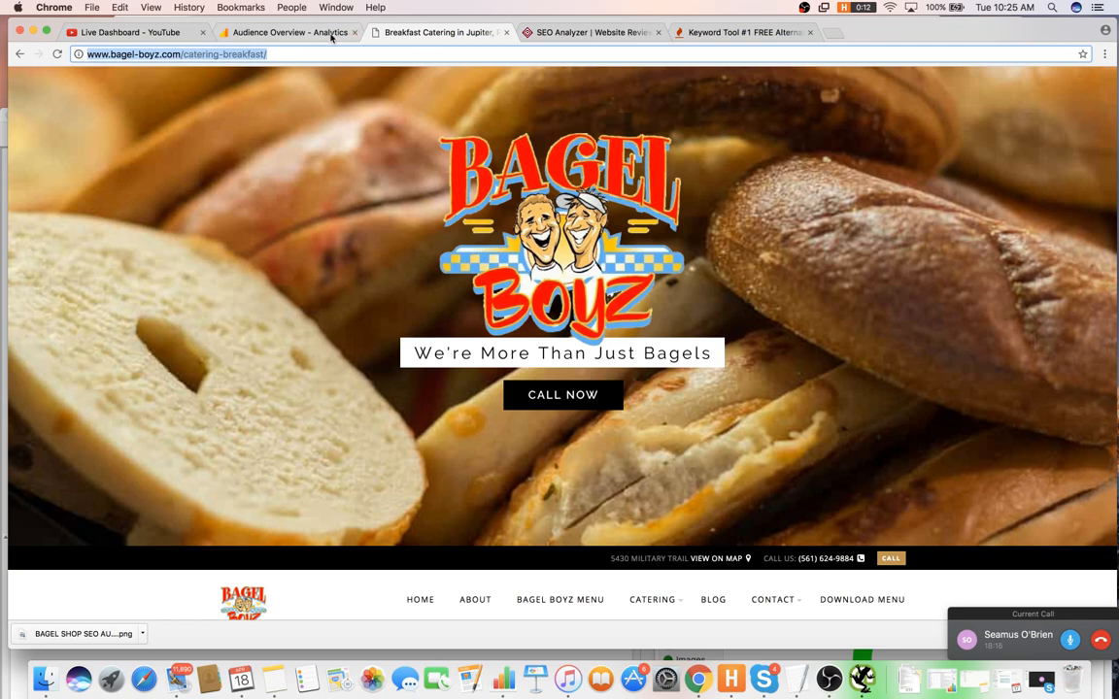
- Search Google for 'bagel shop jupiter fl' in a new tab and scan the results
click(829, 35)
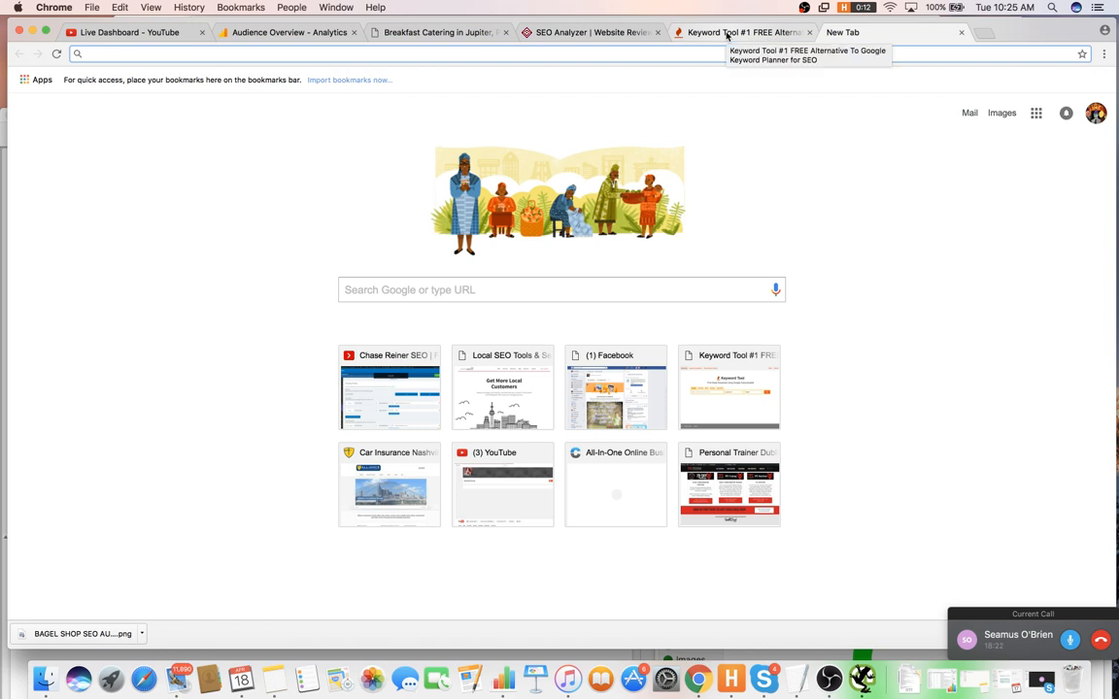
text(bagel )
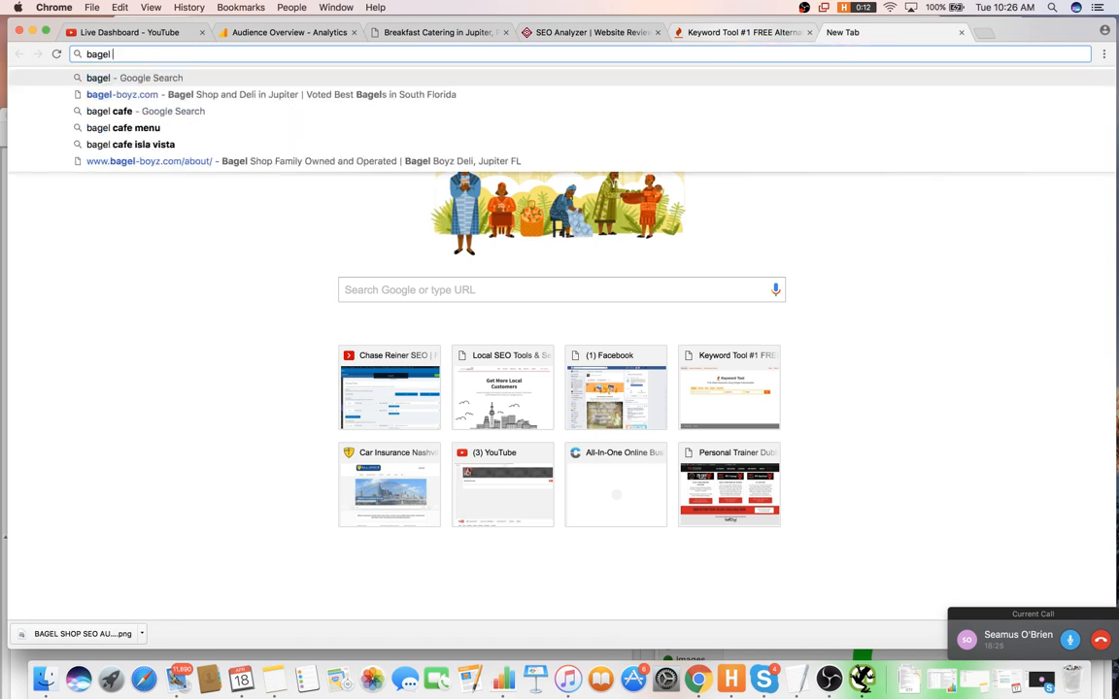
text(shop)
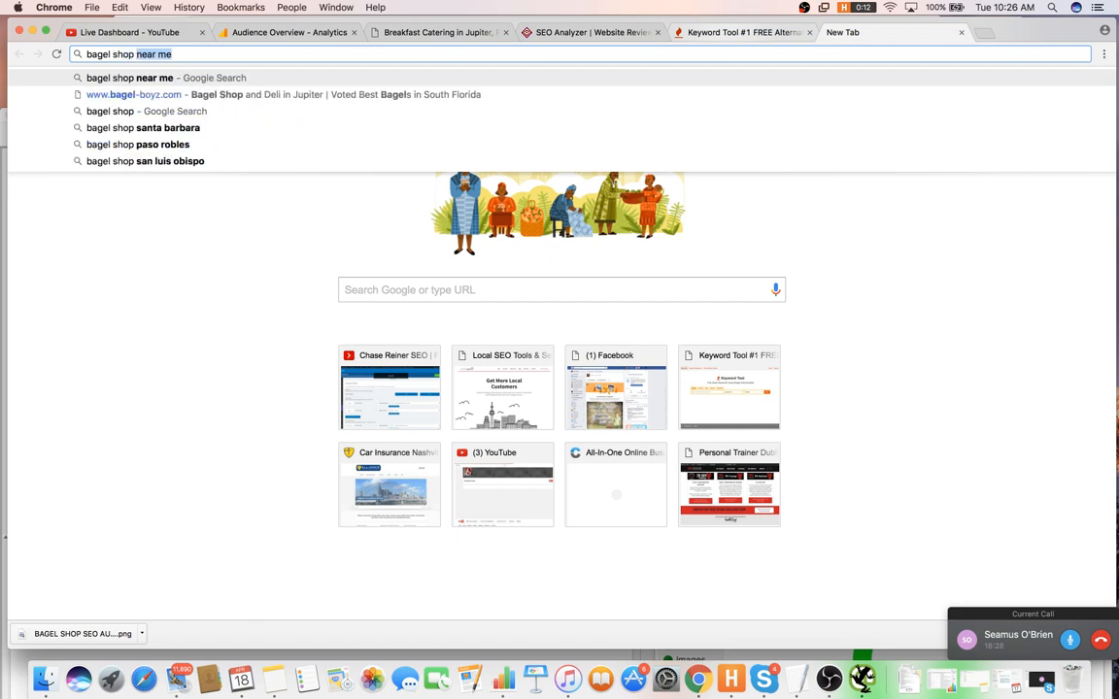
text( jupiter fl)
key(Return)
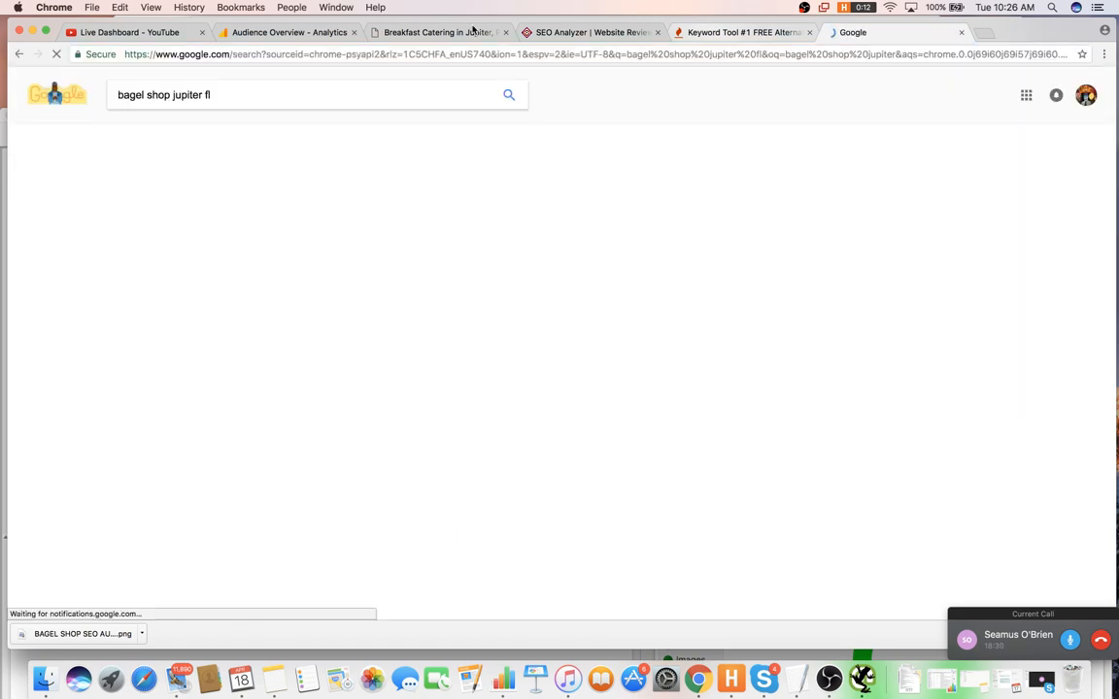
scroll(292, 107, down, 2)
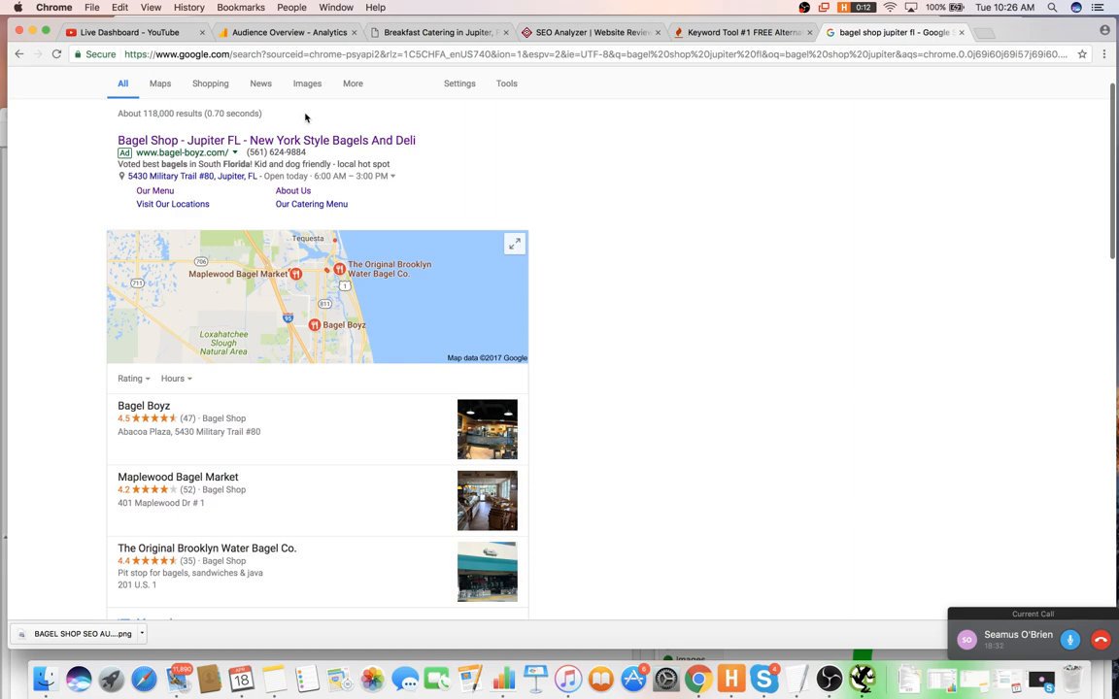
scroll(291, 292, down, 2)
scroll(272, 357, down, 2)
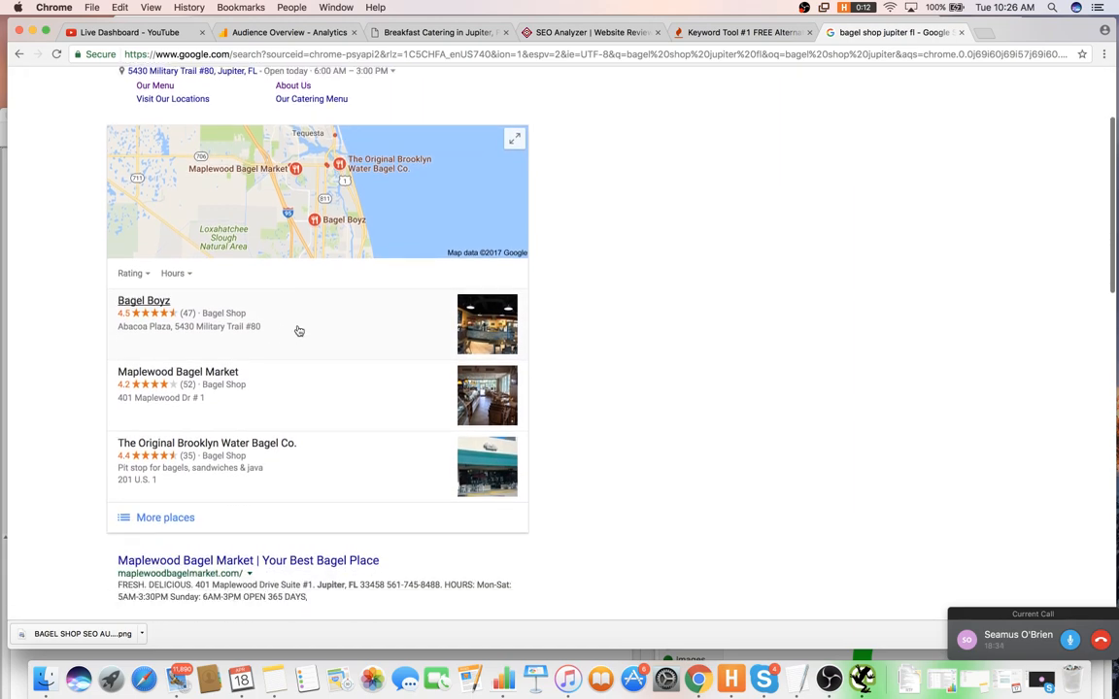
scroll(299, 331, down, 2)
scroll(299, 330, up, 5)
- Review the local competitors and select Maplewood Bagel Market's web address
click(299, 318)
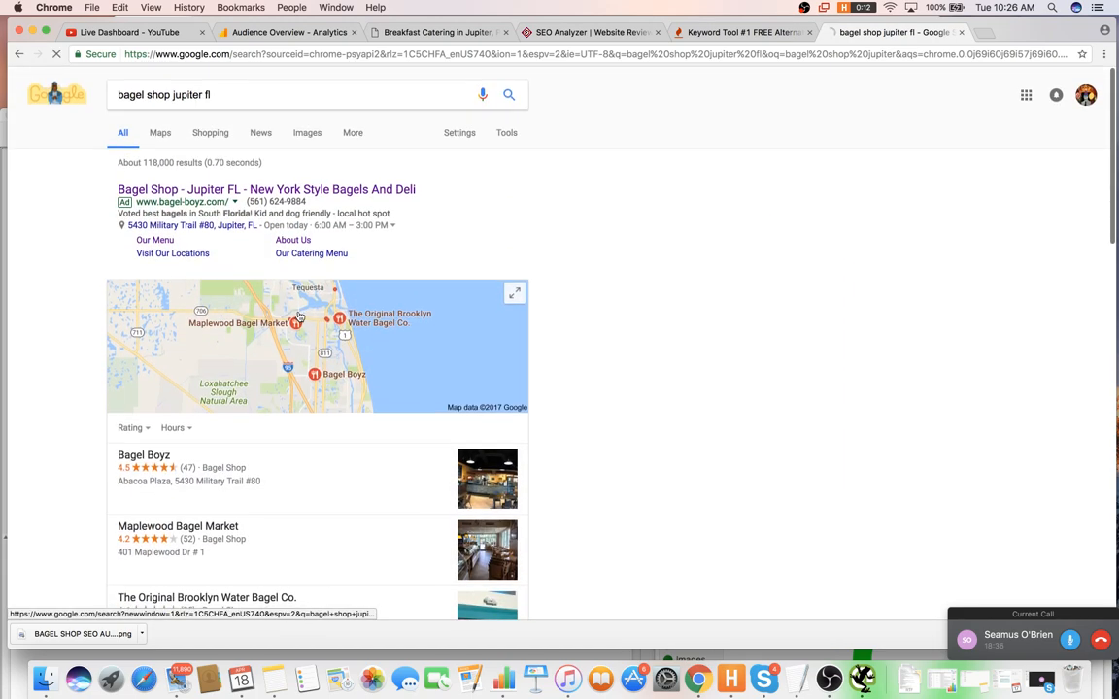
scroll(240, 230, down, 2)
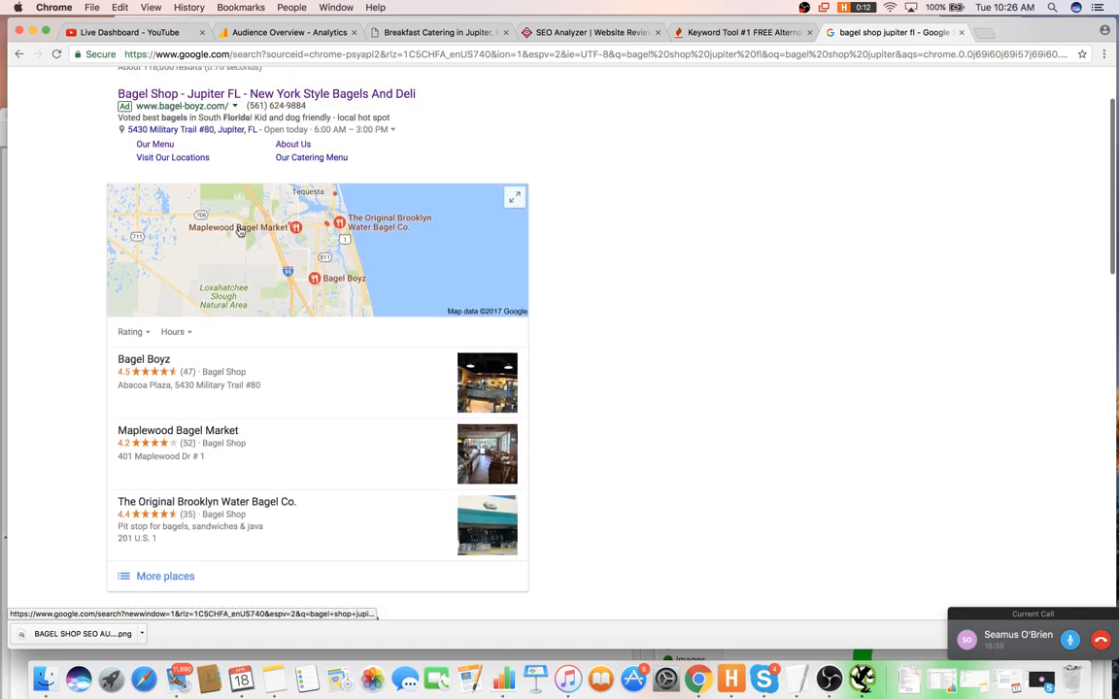
scroll(240, 230, up, 2)
scroll(245, 272, down, 3)
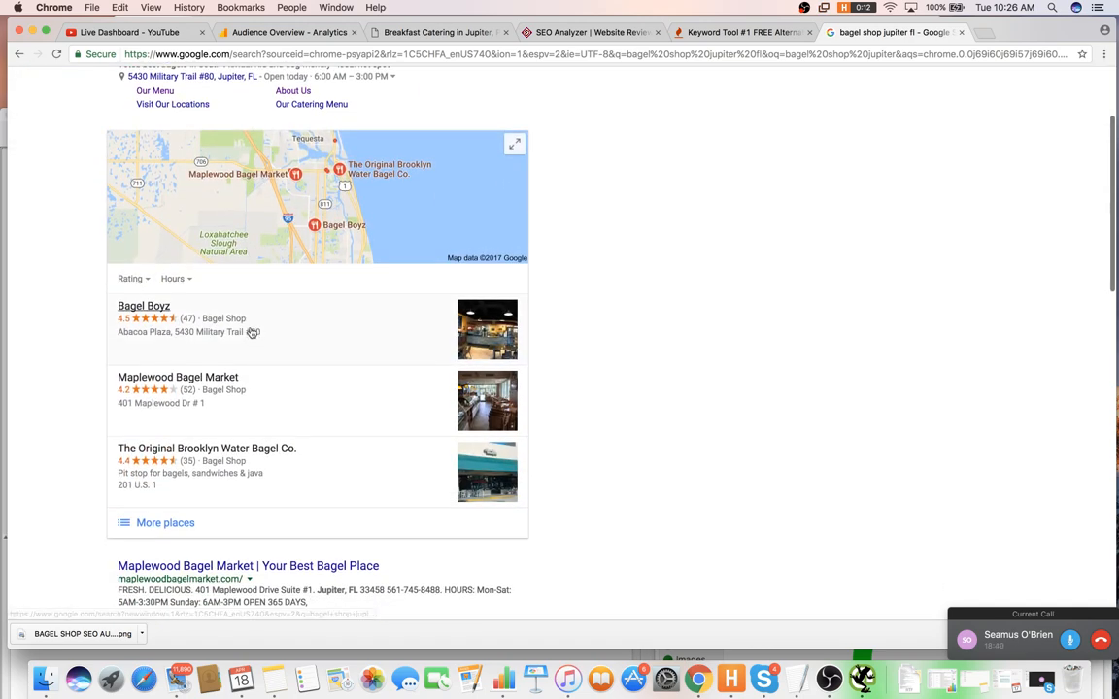
scroll(252, 332, up, 3)
scroll(250, 386, down, 2)
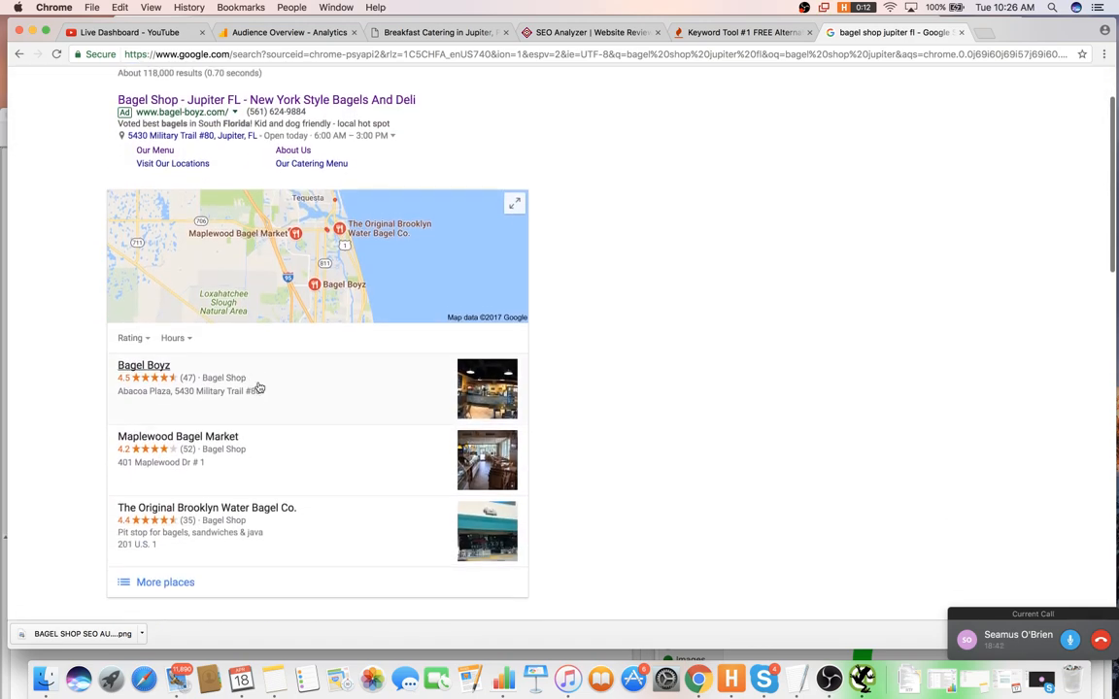
scroll(254, 384, down, 2)
scroll(260, 337, up, 2)
scroll(264, 329, down, 4)
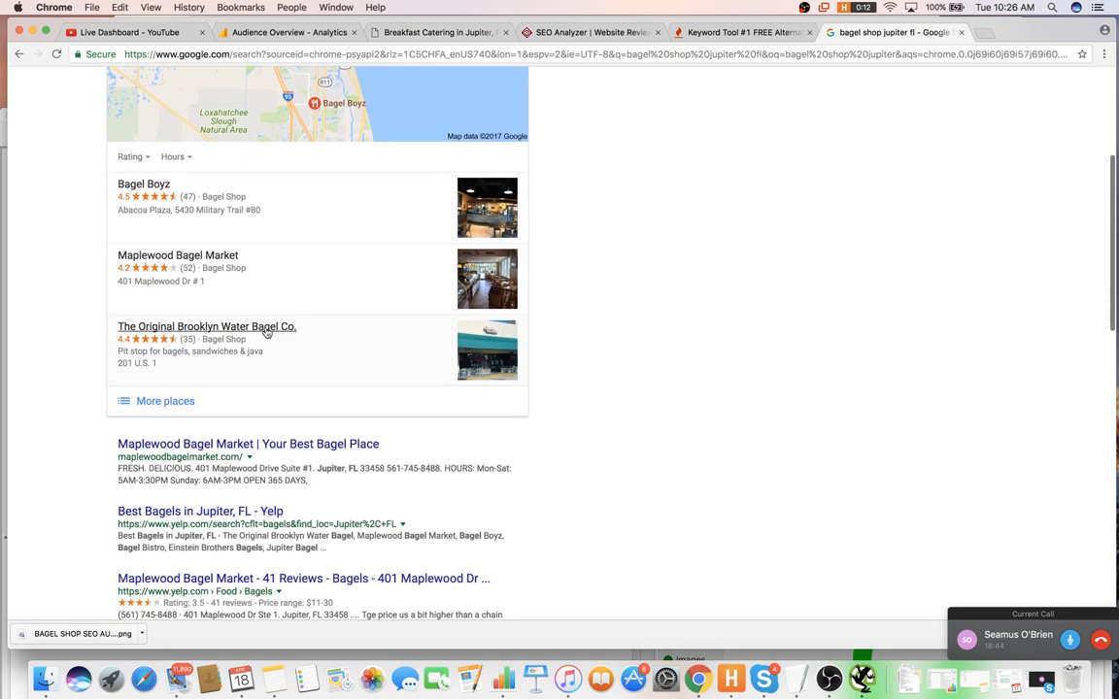
scroll(264, 330, down, 3)
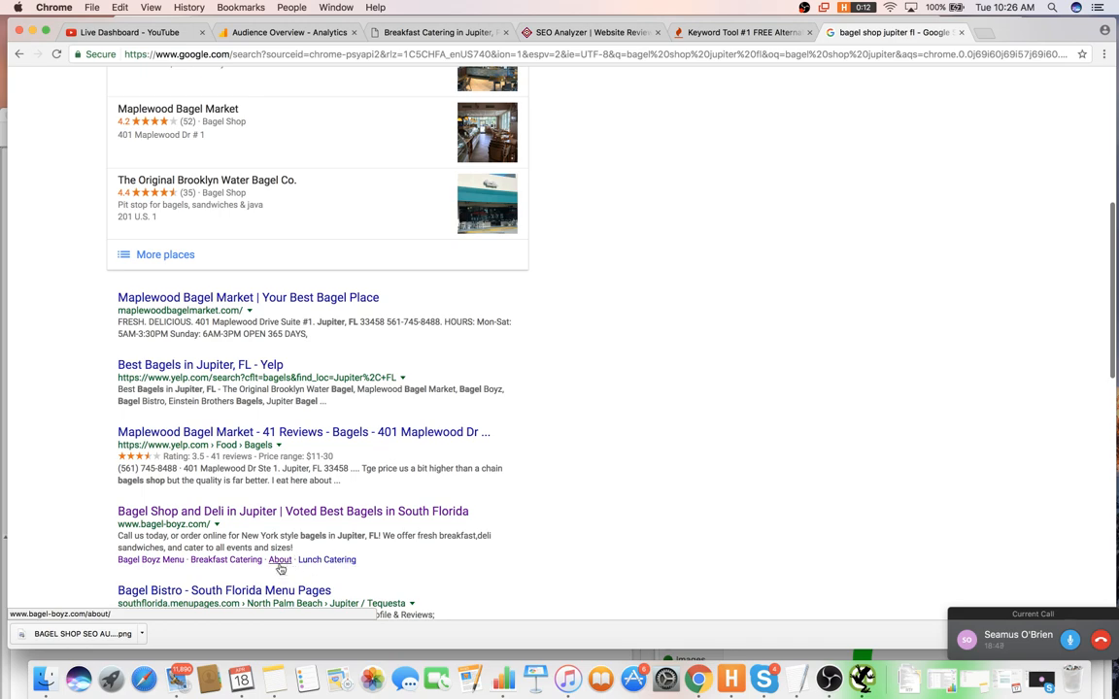
scroll(246, 556, down, 1)
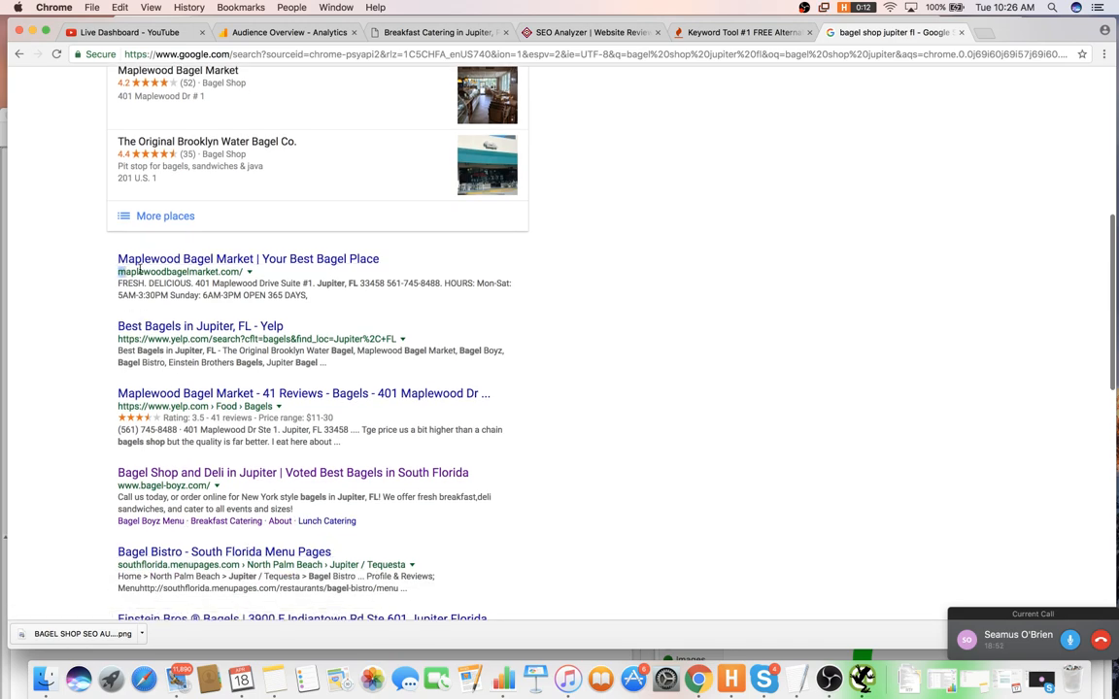
drag(139, 271, 234, 266)
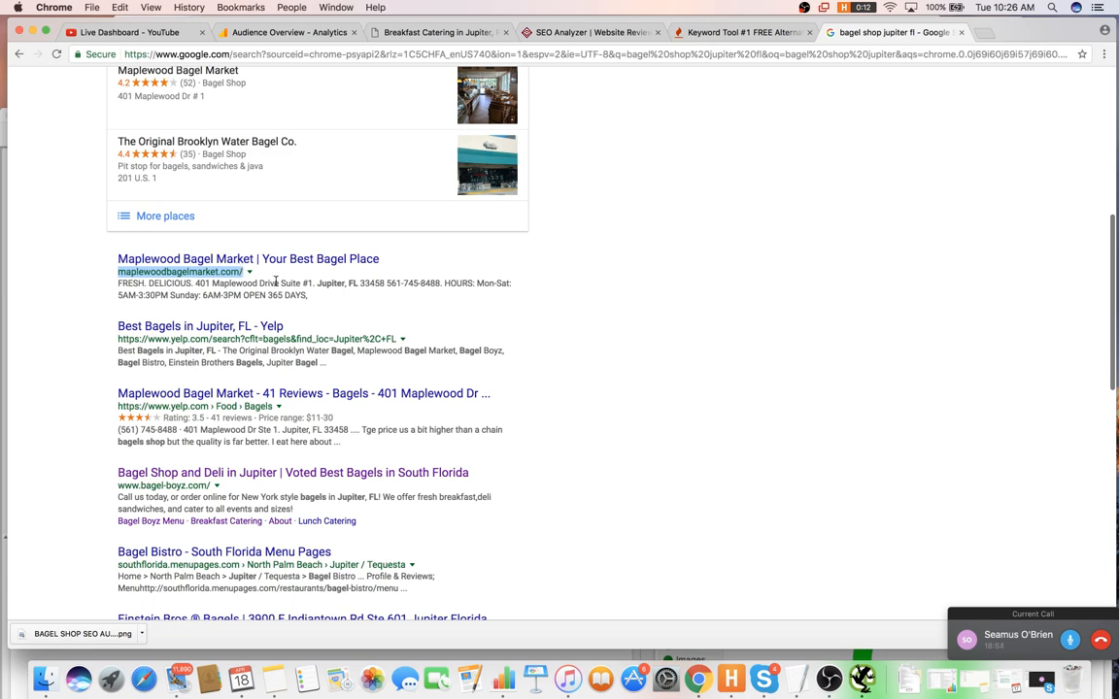
- Look up maplewoodbagelmarket.com in Ahrefs from a new tab
click(983, 37)
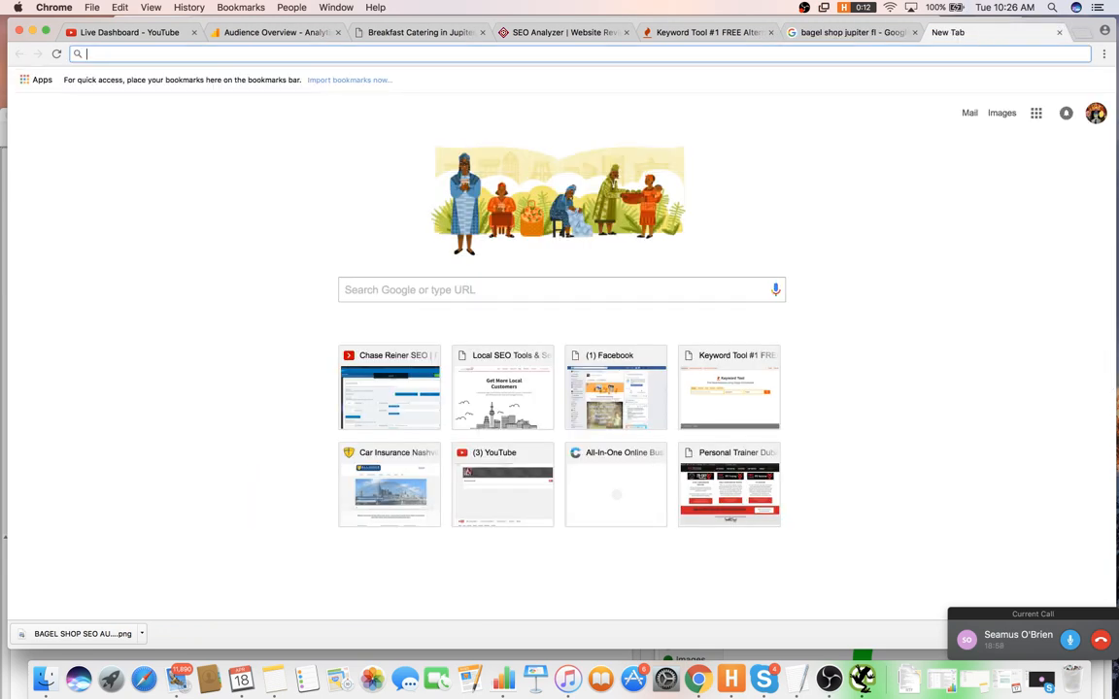
text(A)
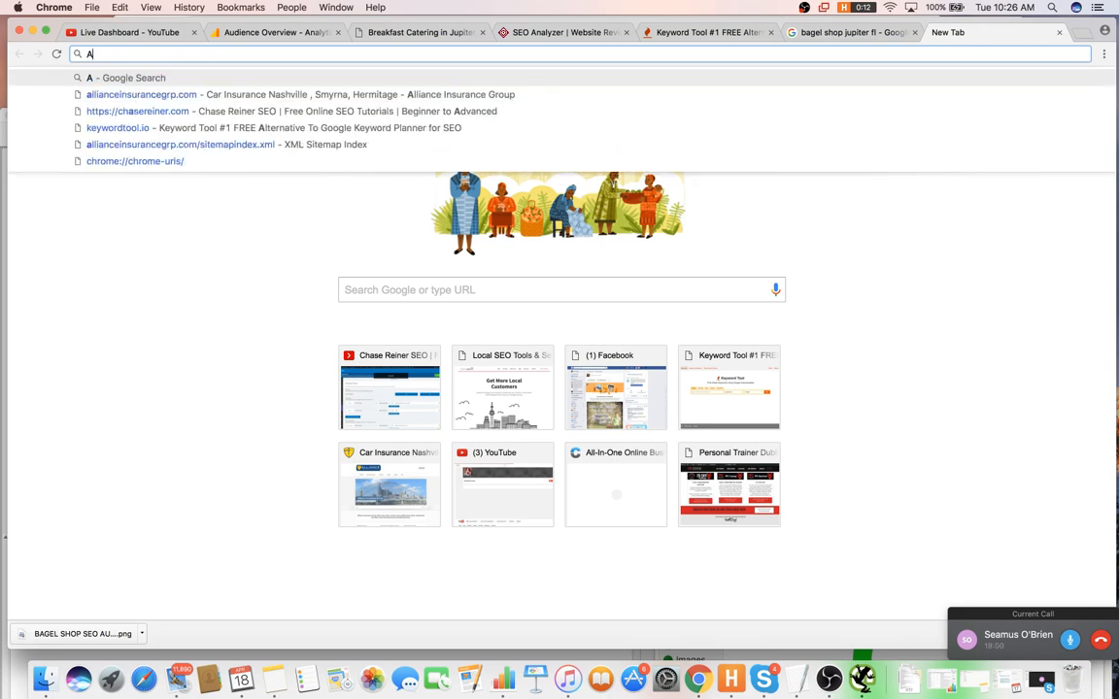
text(hrefs.com)
key(Return)
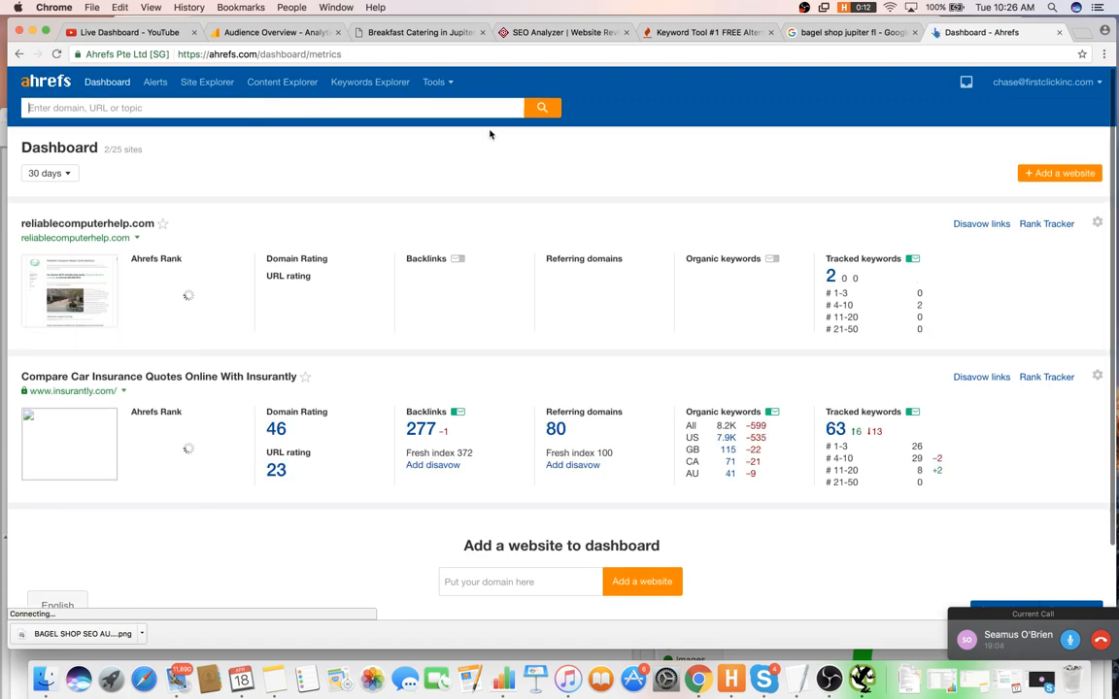
text(maplewoodbagelmarket.com/)
key(Return)
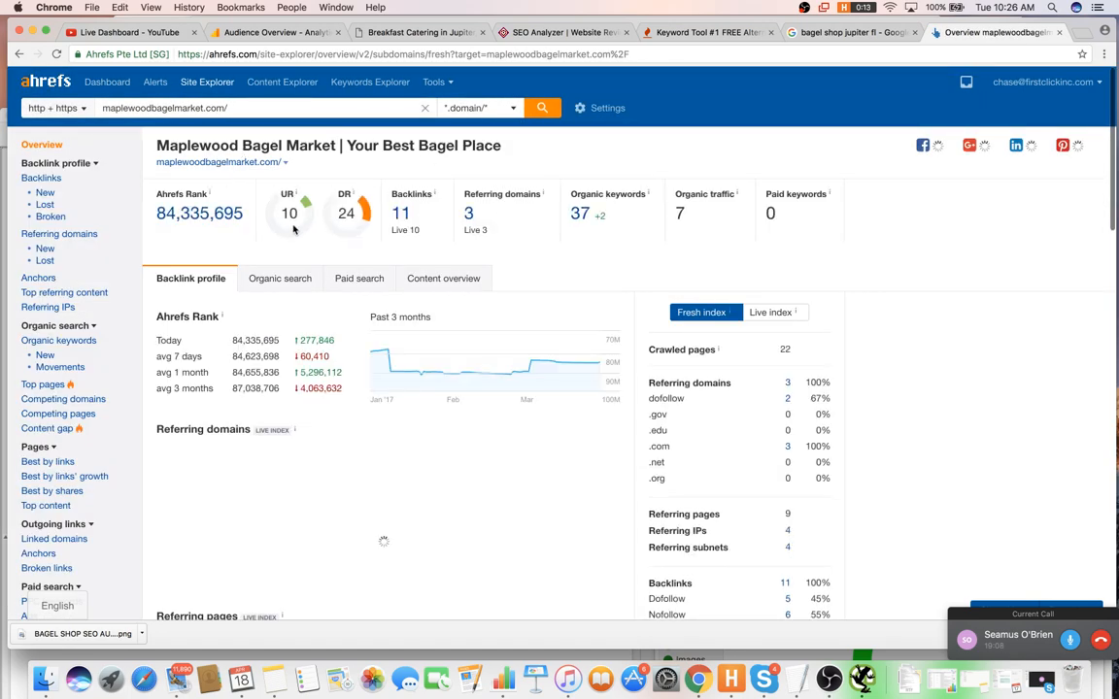
- Review the competitor's overview, then open its Backlinks report
scroll(397, 244, down, 3)
scroll(397, 244, down, 5)
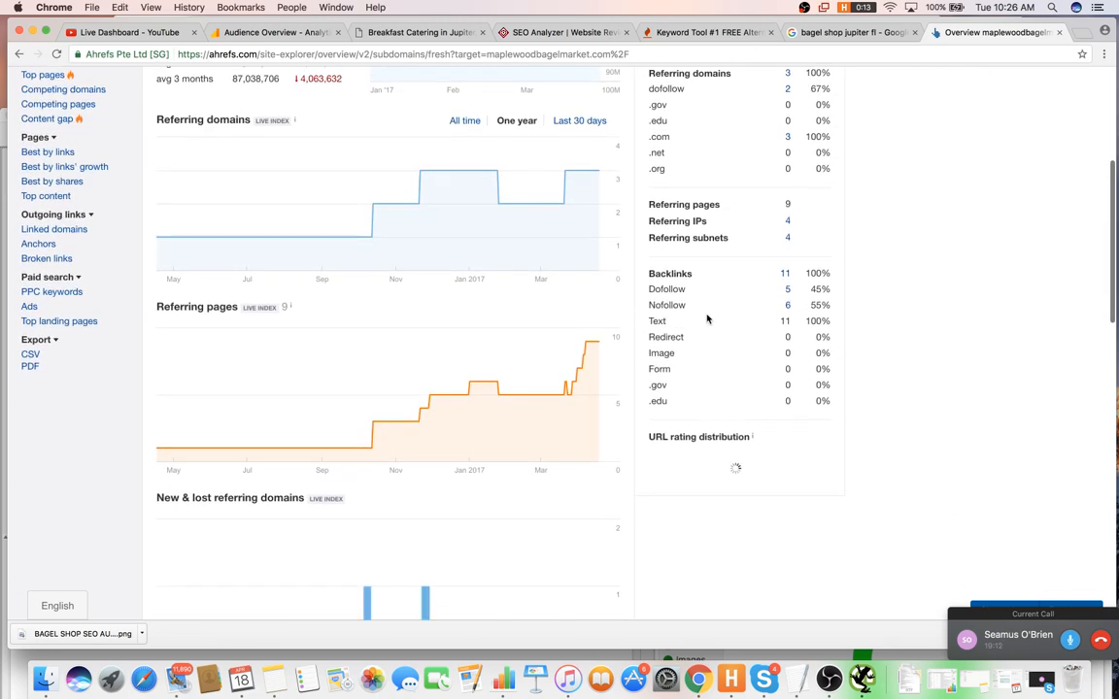
scroll(712, 319, down, 1)
scroll(714, 327, up, 2)
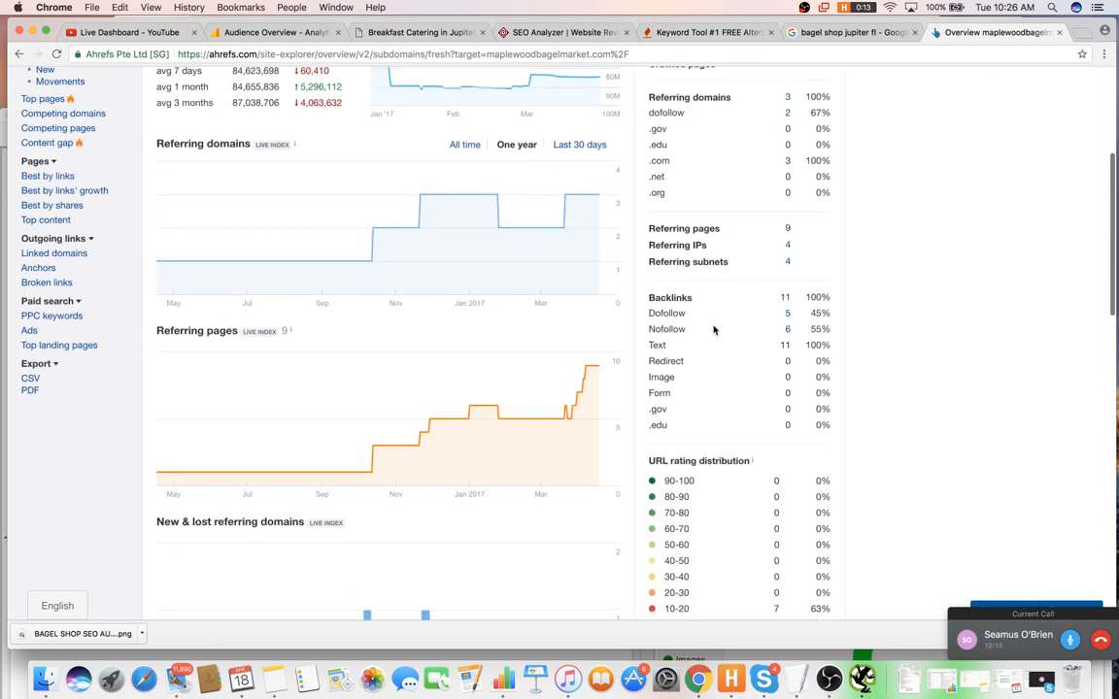
scroll(714, 330, up, 5)
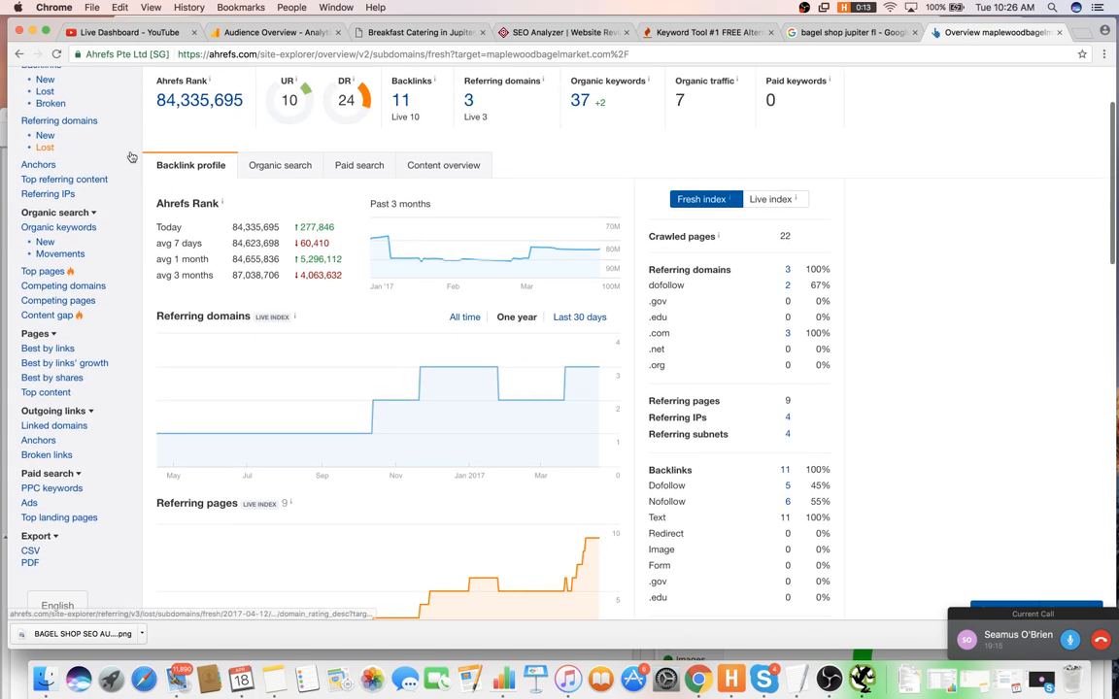
scroll(130, 151, up, 1)
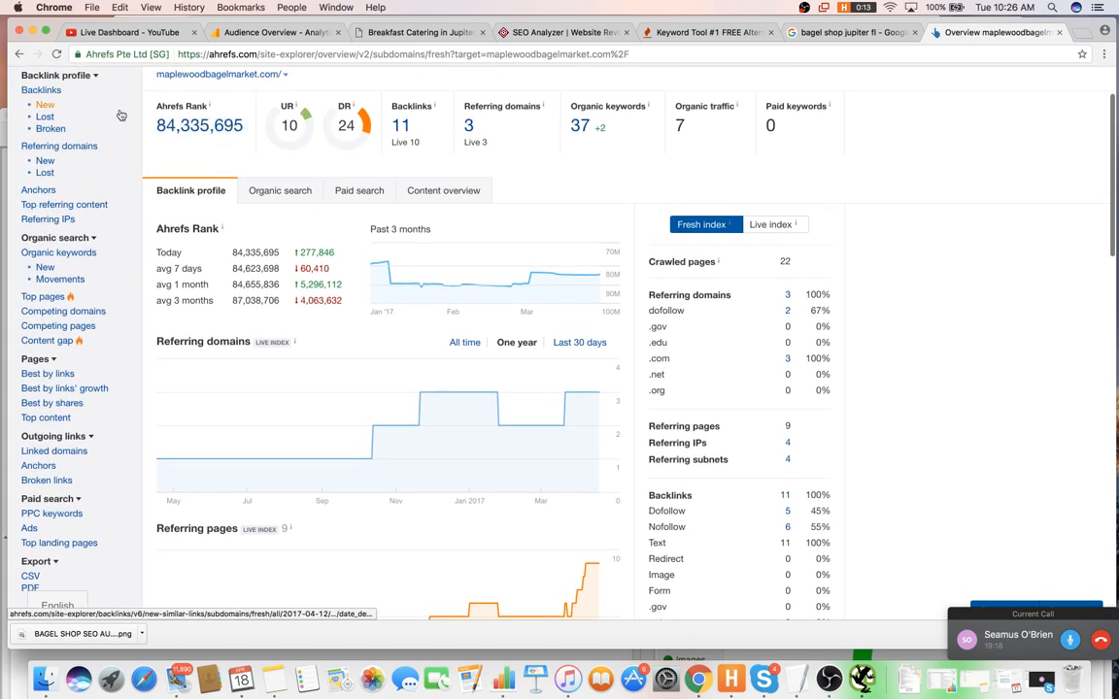
click(40, 89)
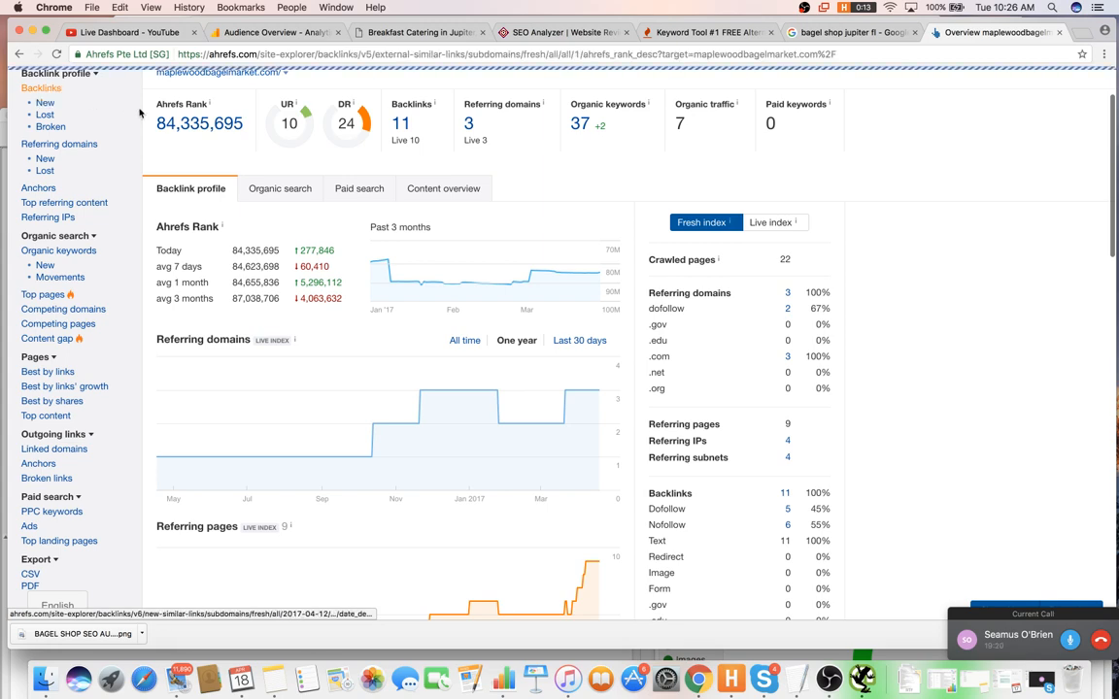
scroll(386, 289, down, 1)
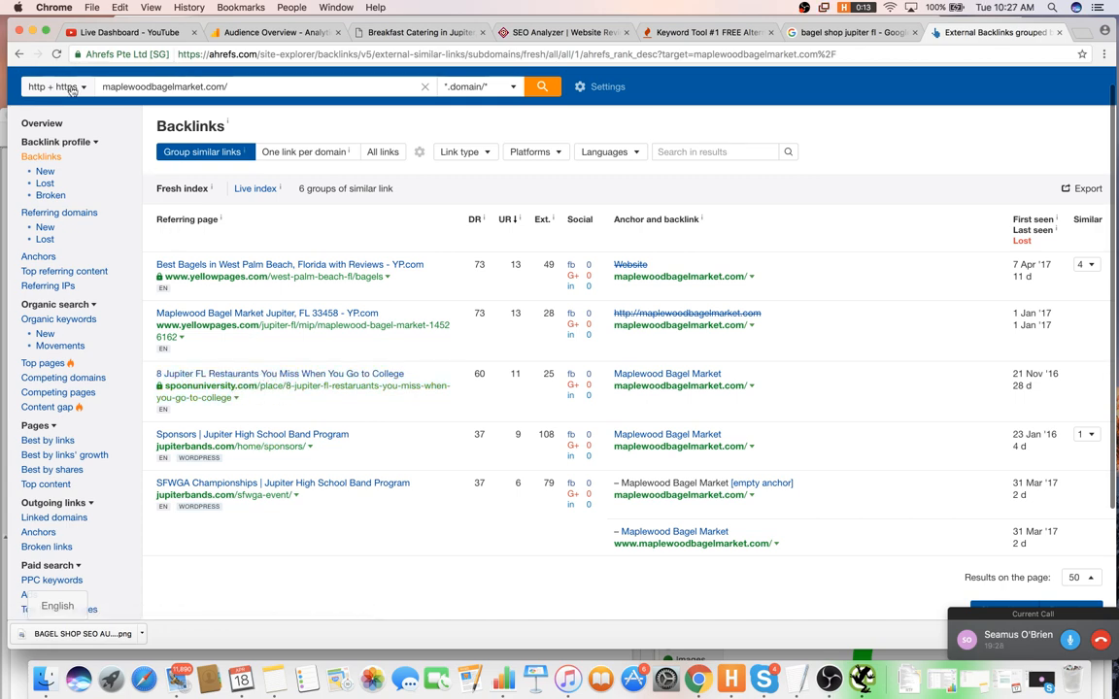
- Add ')' to close audit item 8, then open maplewoodbagelmarket.com's Organic keywords report
click(19, 55)
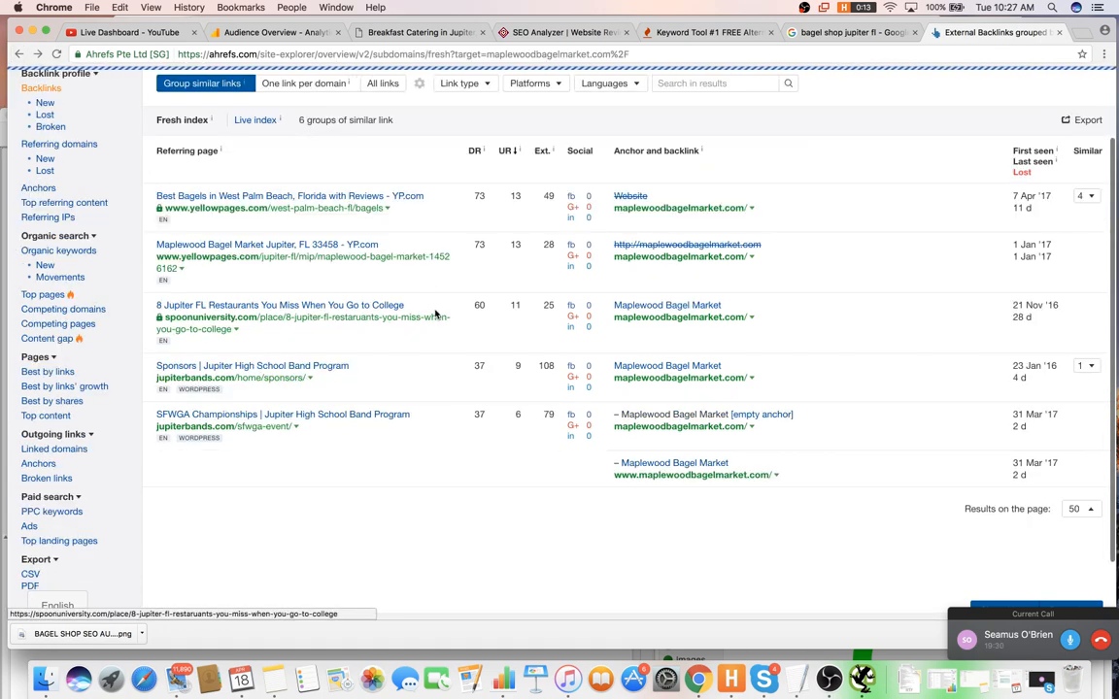
key(super+Tab)
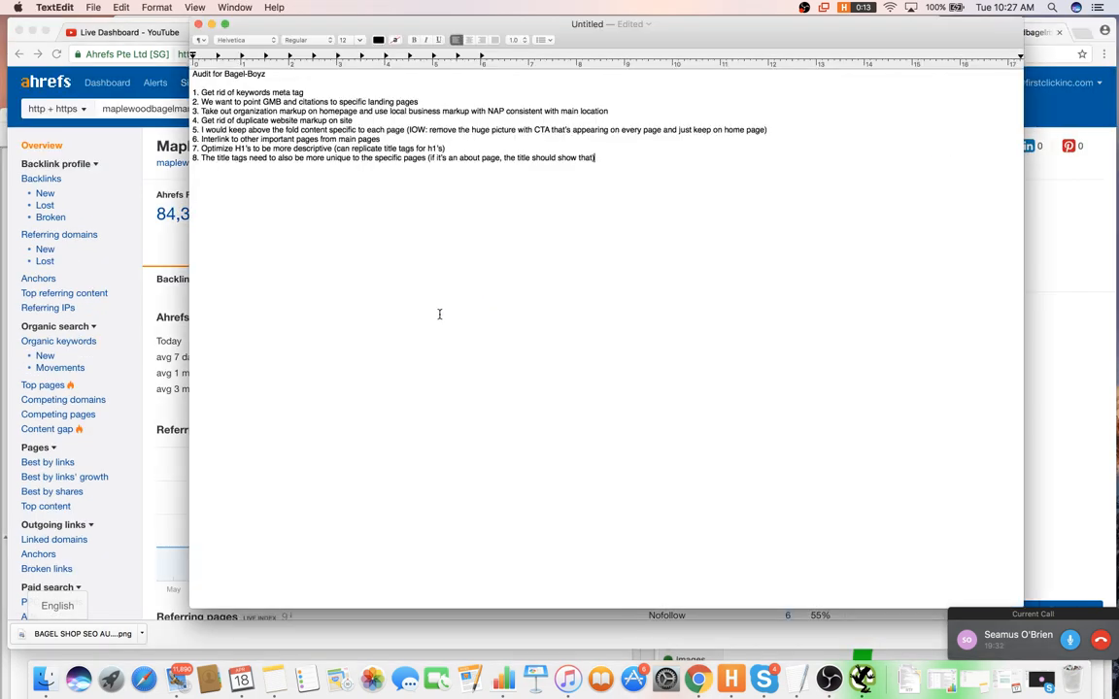
text())
key(super+Tab)
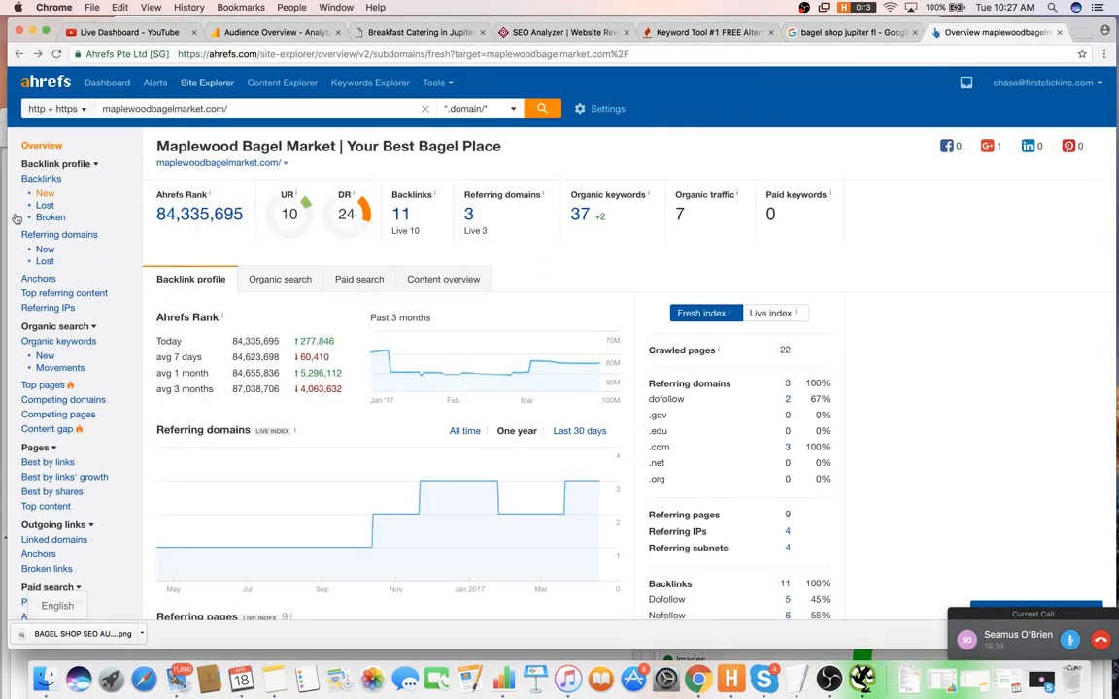
click(59, 341)
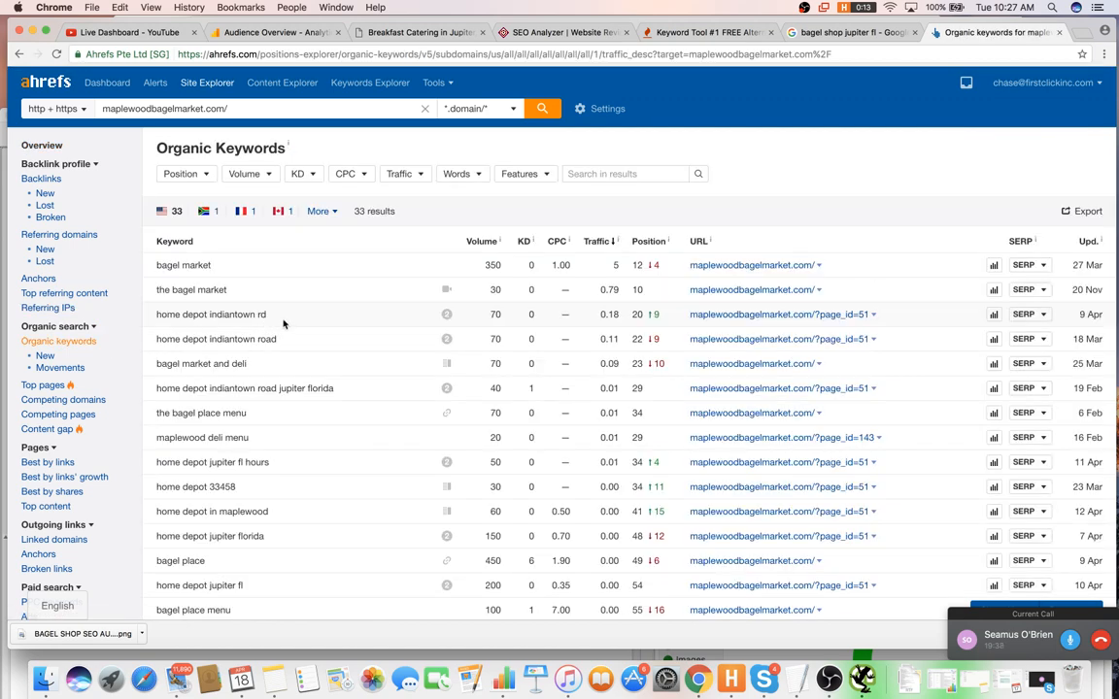
- Scroll down through maplewoodbagelmarket.com's 33 organic keywords in Ahrefs
scroll(287, 319, down, 2)
scroll(359, 316, down, 2)
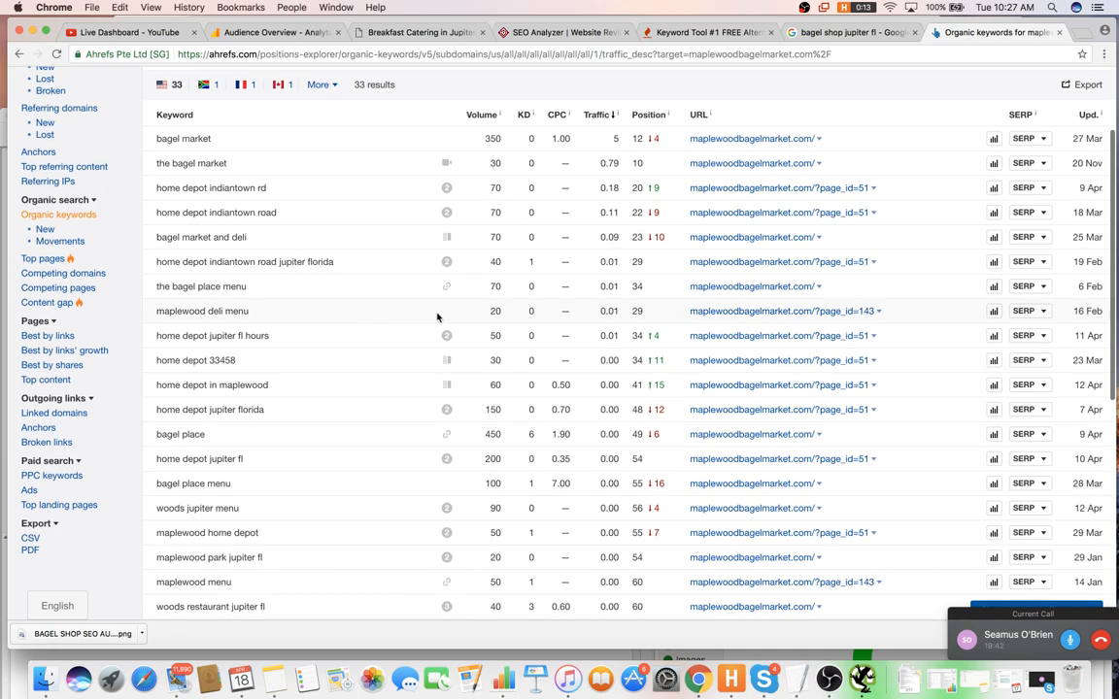
scroll(437, 317, down, 1)
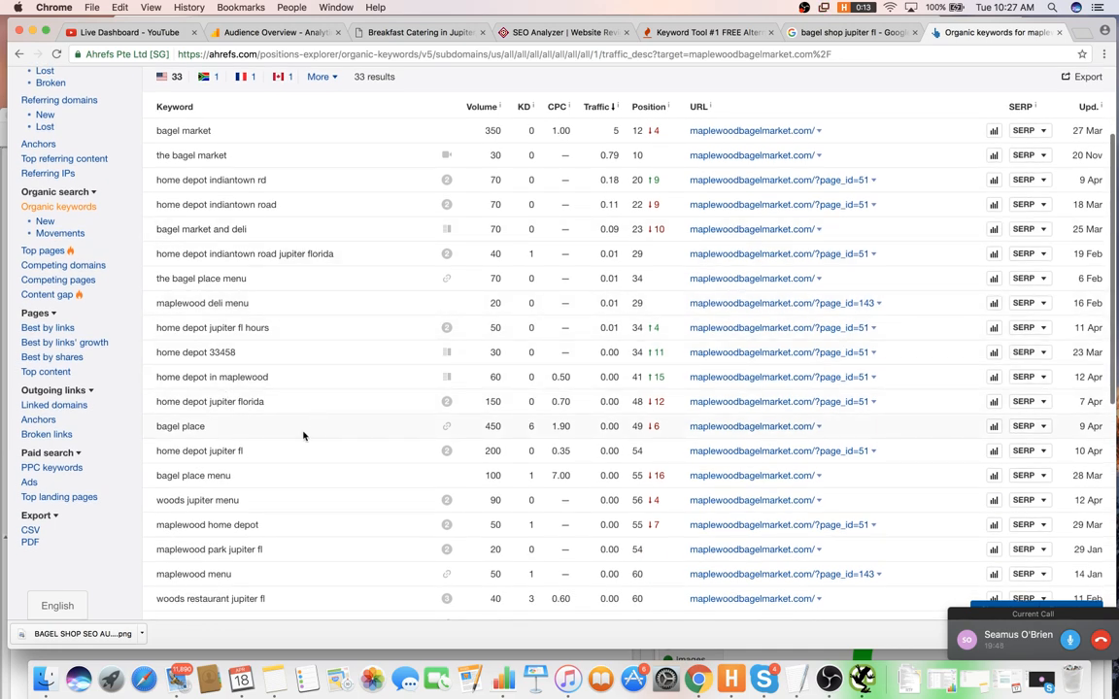
scroll(303, 438, down, 4)
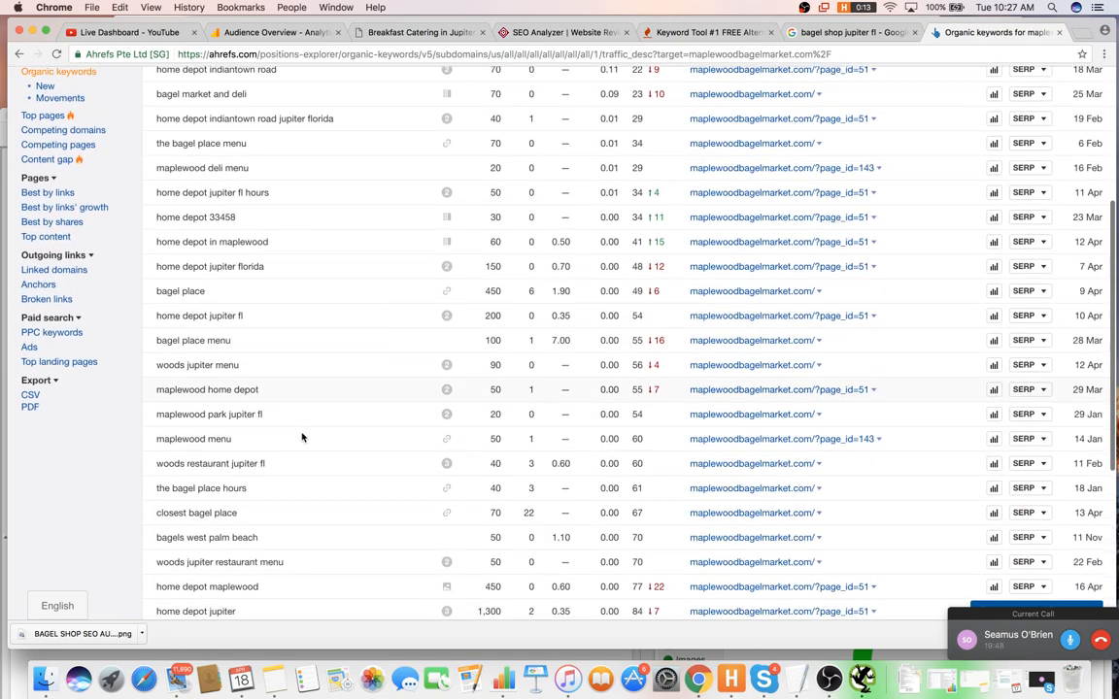
scroll(282, 508, down, 3)
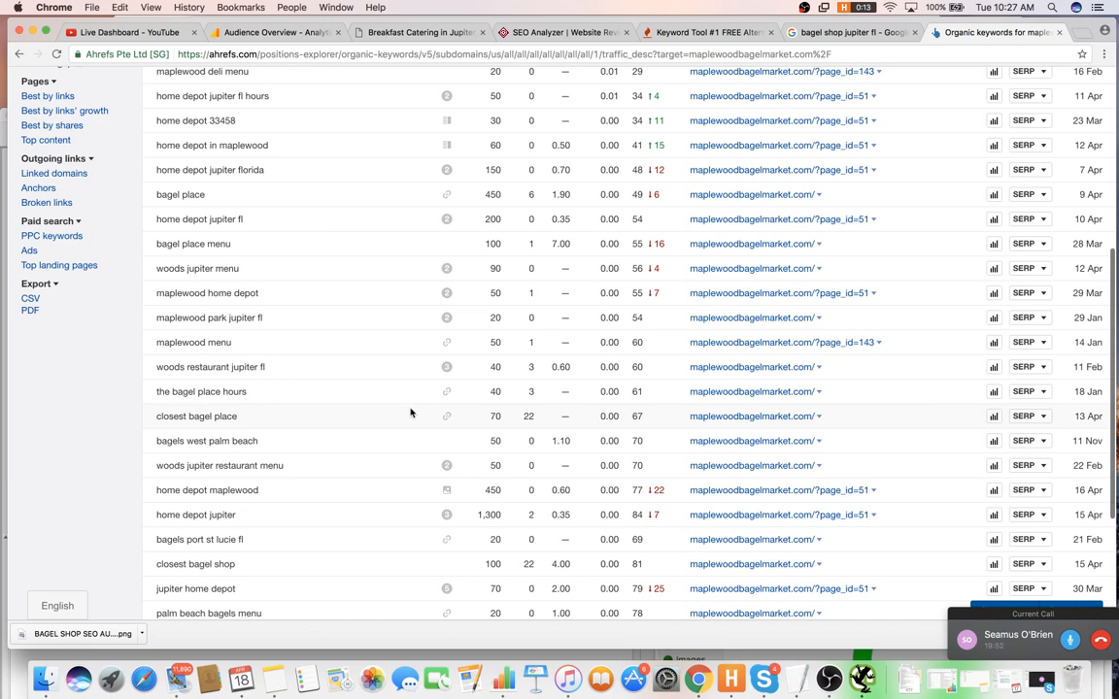
scroll(411, 411, down, 2)
drag(416, 384, 418, 379)
scroll(418, 379, down, 2)
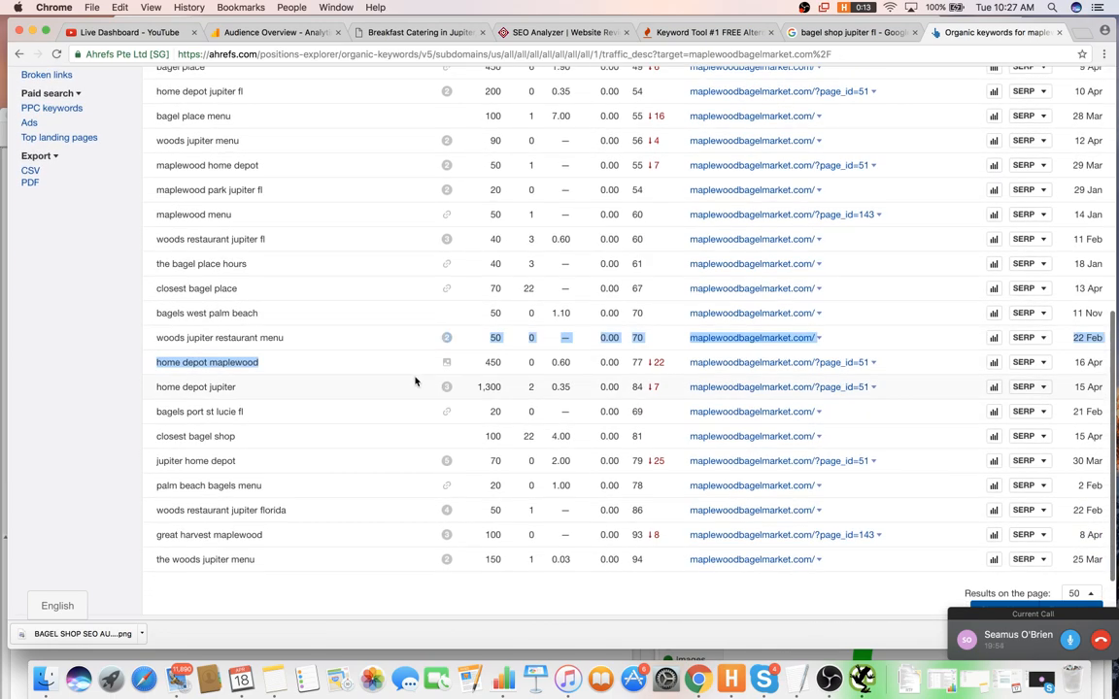
click(380, 358)
- Scroll back to the top of the keyword table and return to the 'bagel shop jupiter fl' Google results
scroll(369, 367, up, 2)
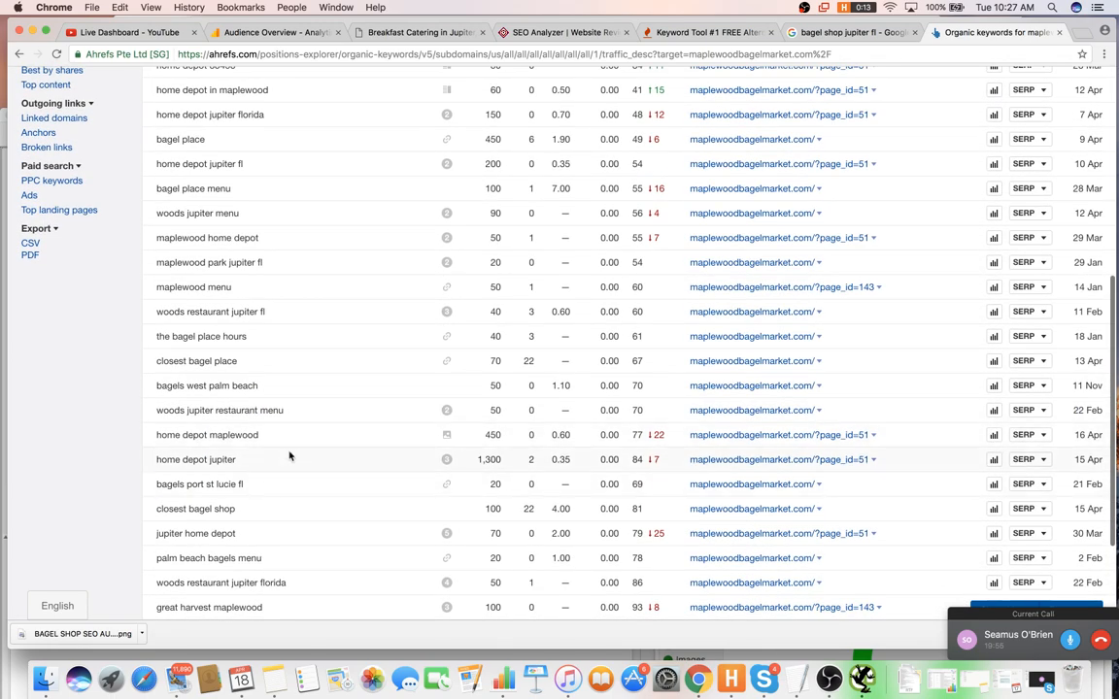
scroll(296, 446, up, 1)
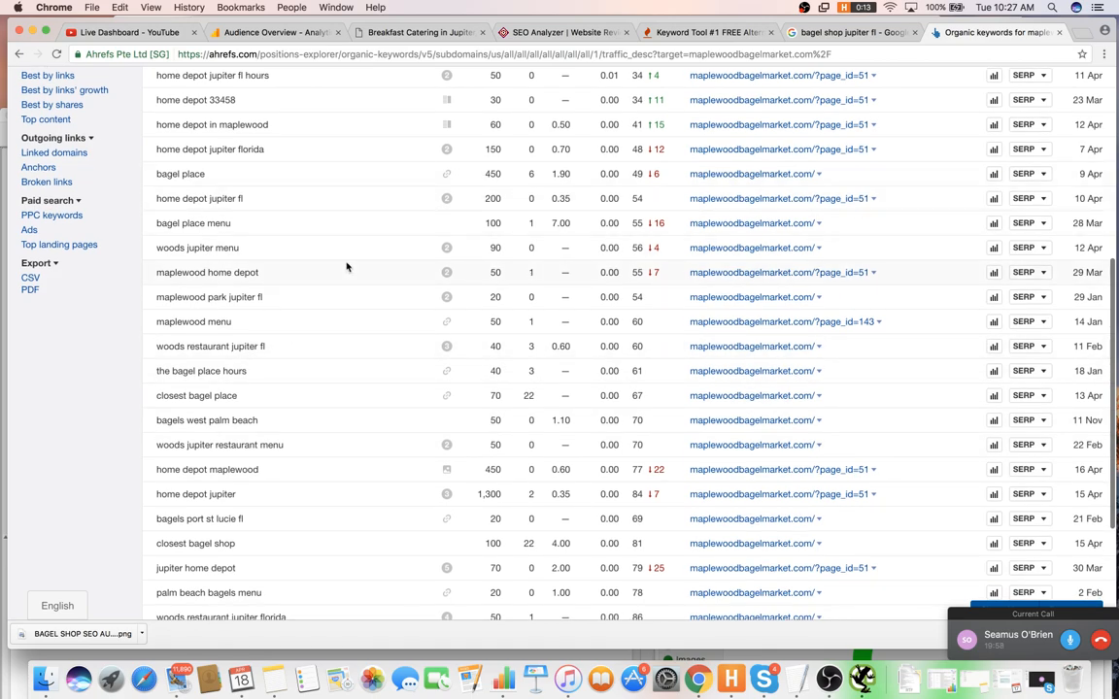
scroll(377, 351, up, 3)
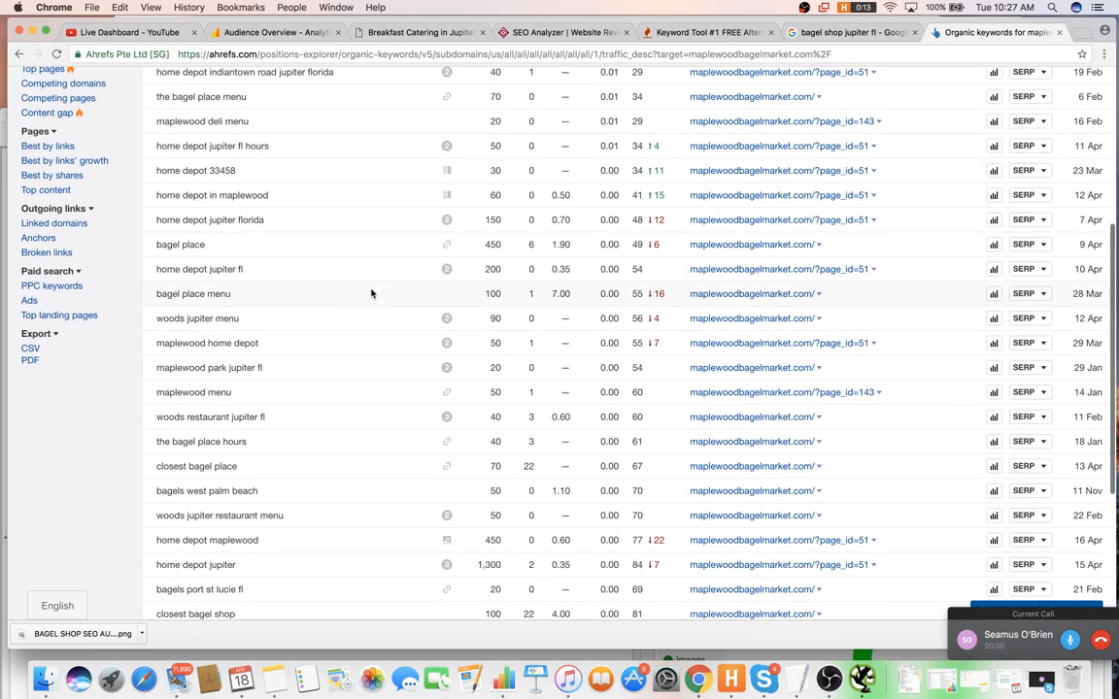
scroll(321, 264, up, 1)
scroll(307, 248, up, 4)
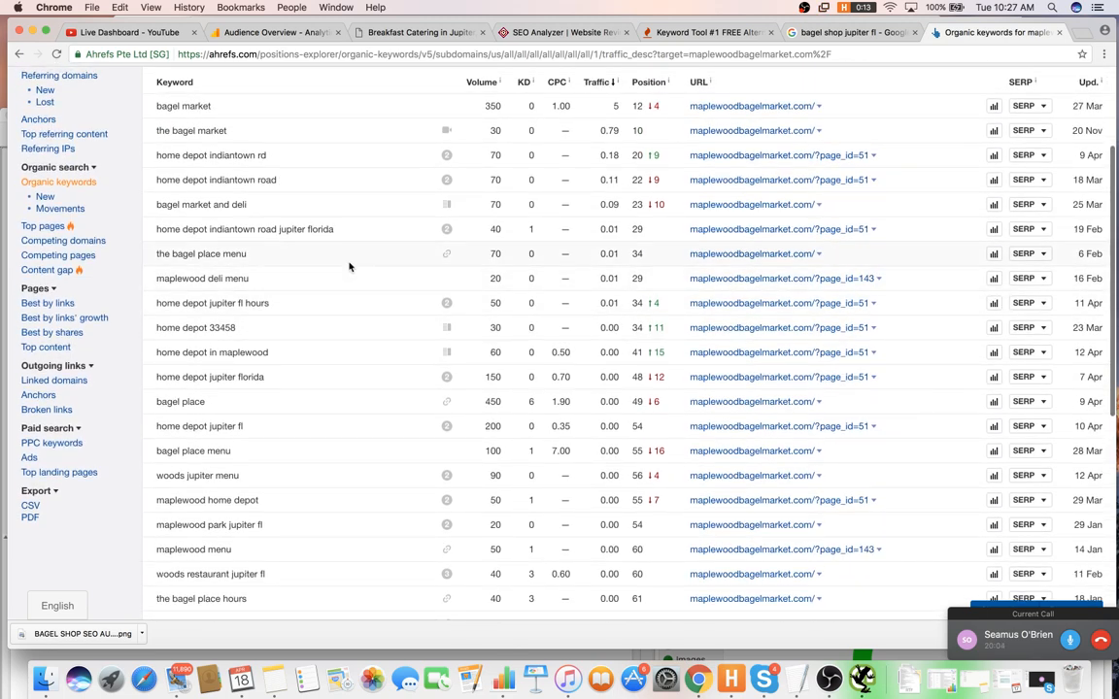
scroll(329, 233, up, 1)
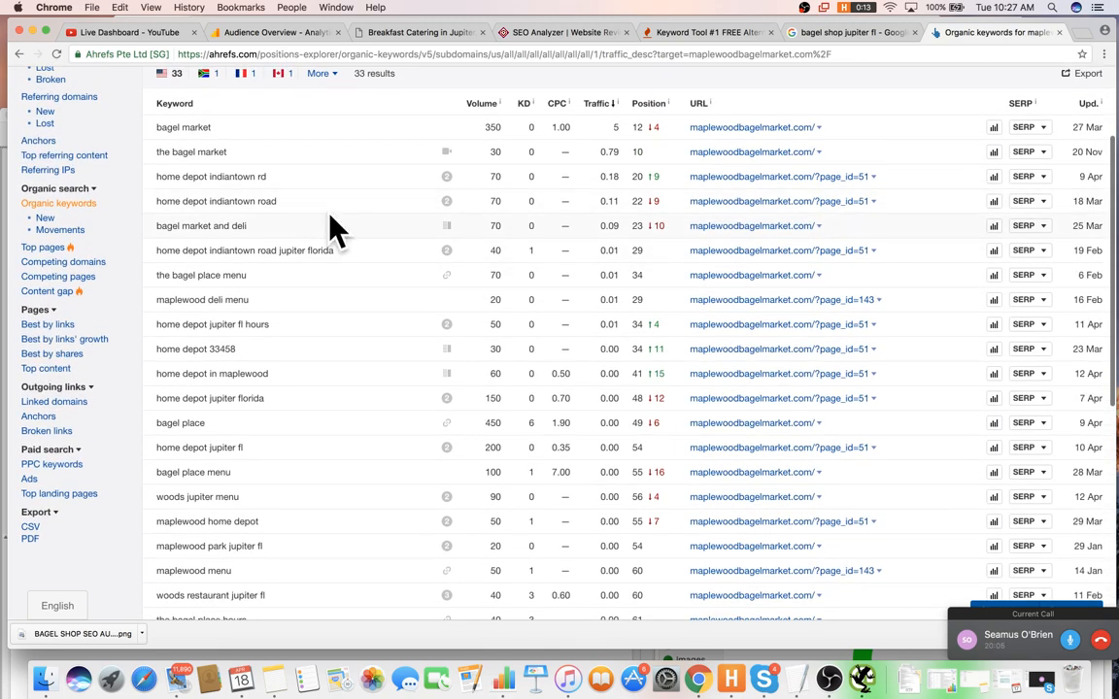
scroll(354, 154, up, 3)
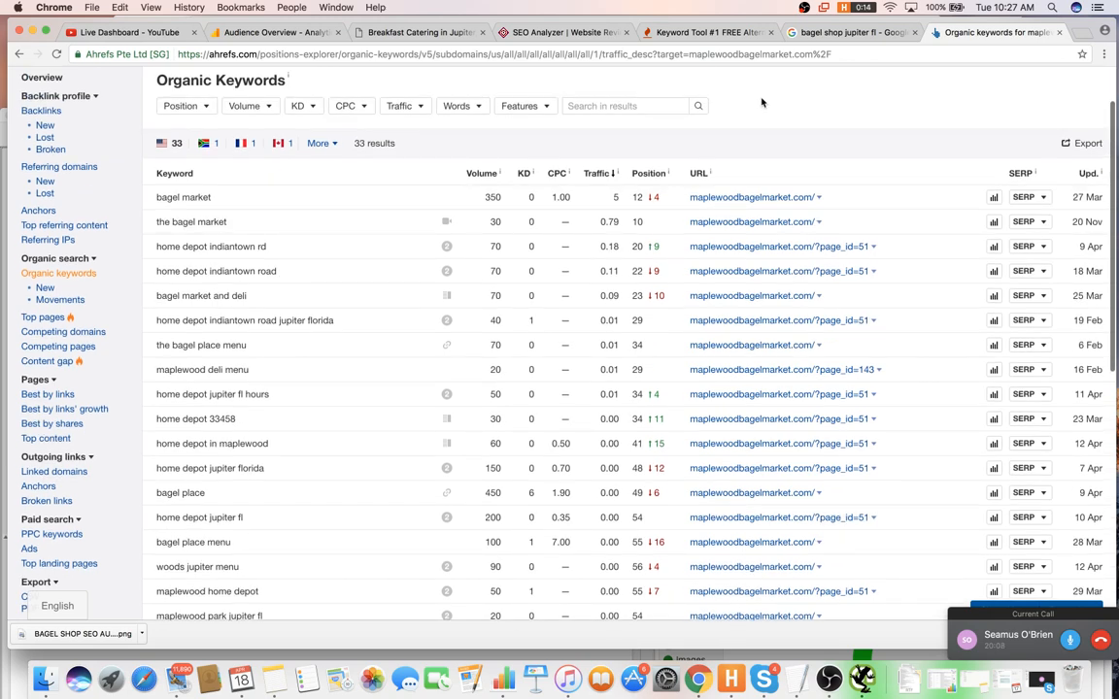
click(840, 32)
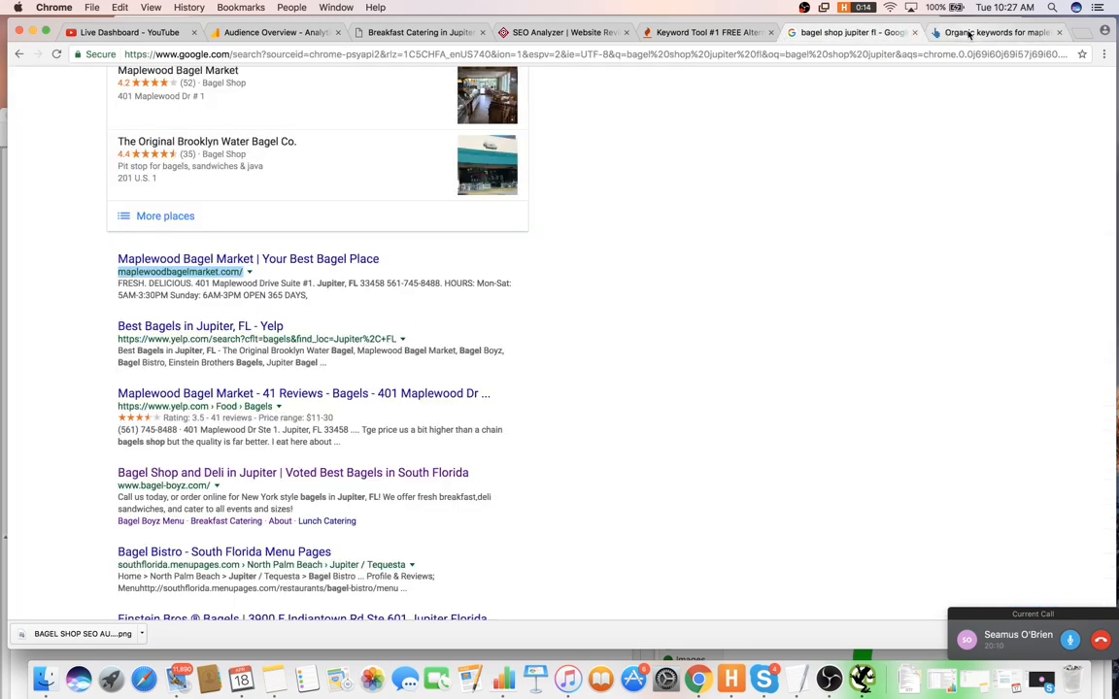
- Compare the Ahrefs keywords with the 'bagel shop jupiter fl' results, then return to the audit notes
click(968, 32)
scroll(691, 157, up, 3)
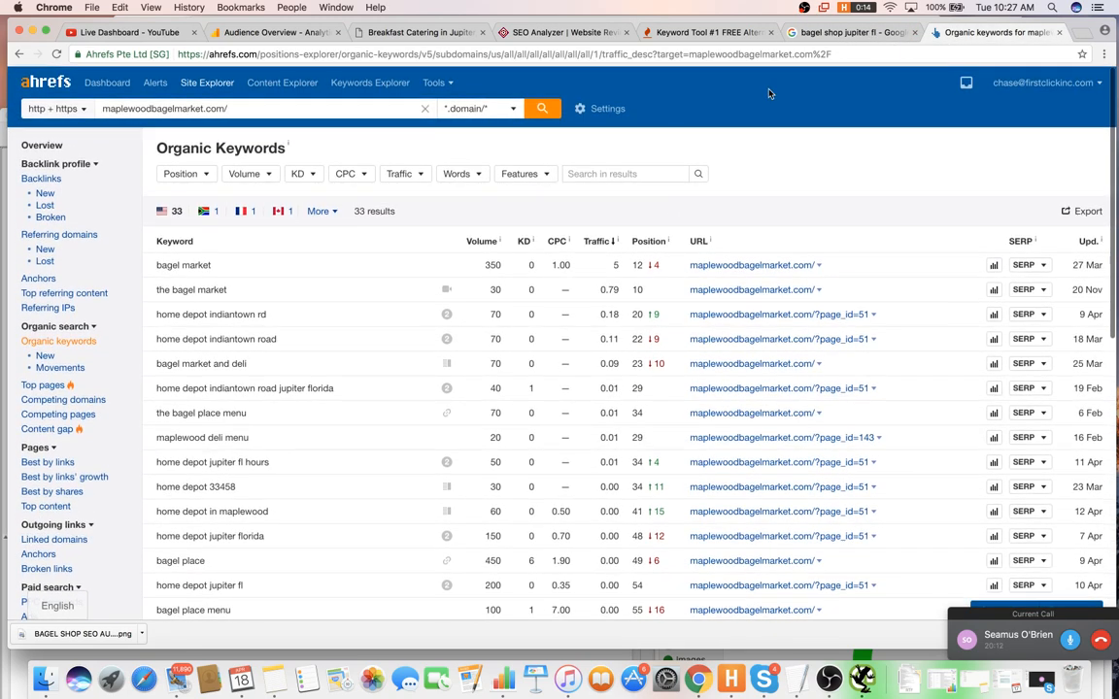
click(837, 33)
scroll(774, 190, up, 10)
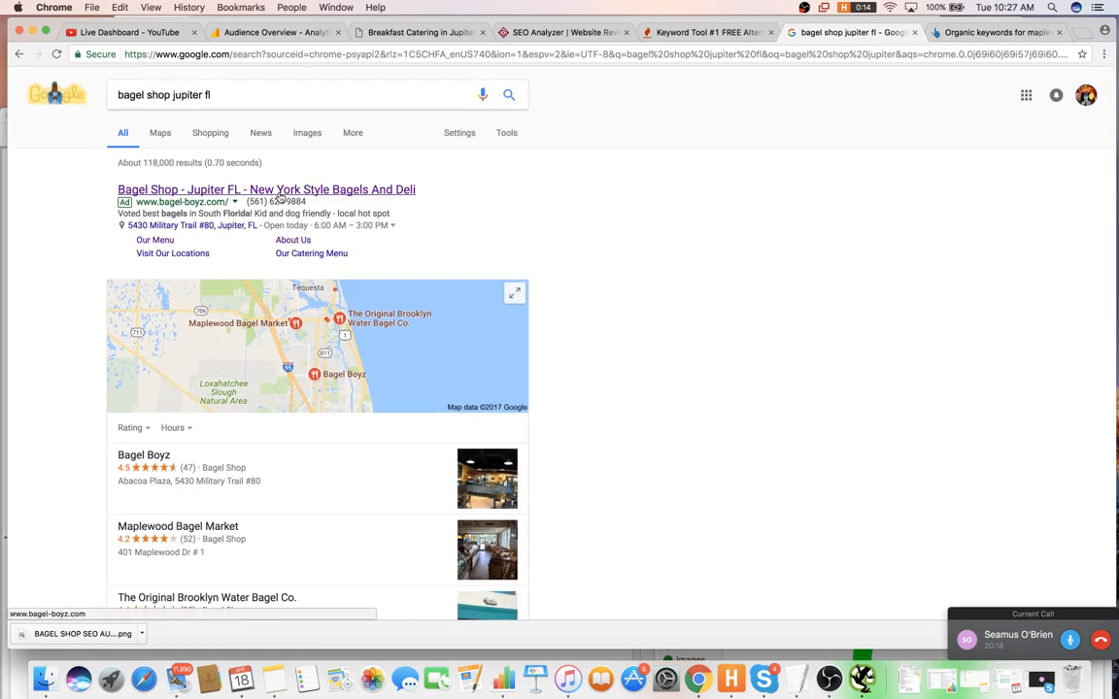
key(super+Tab)
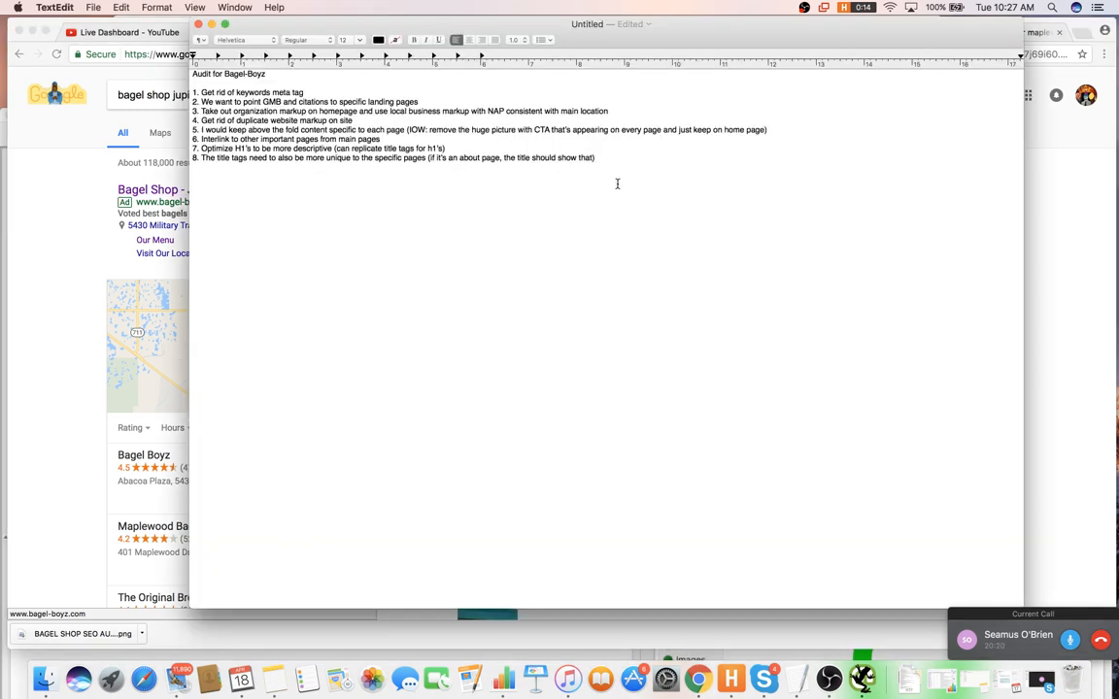
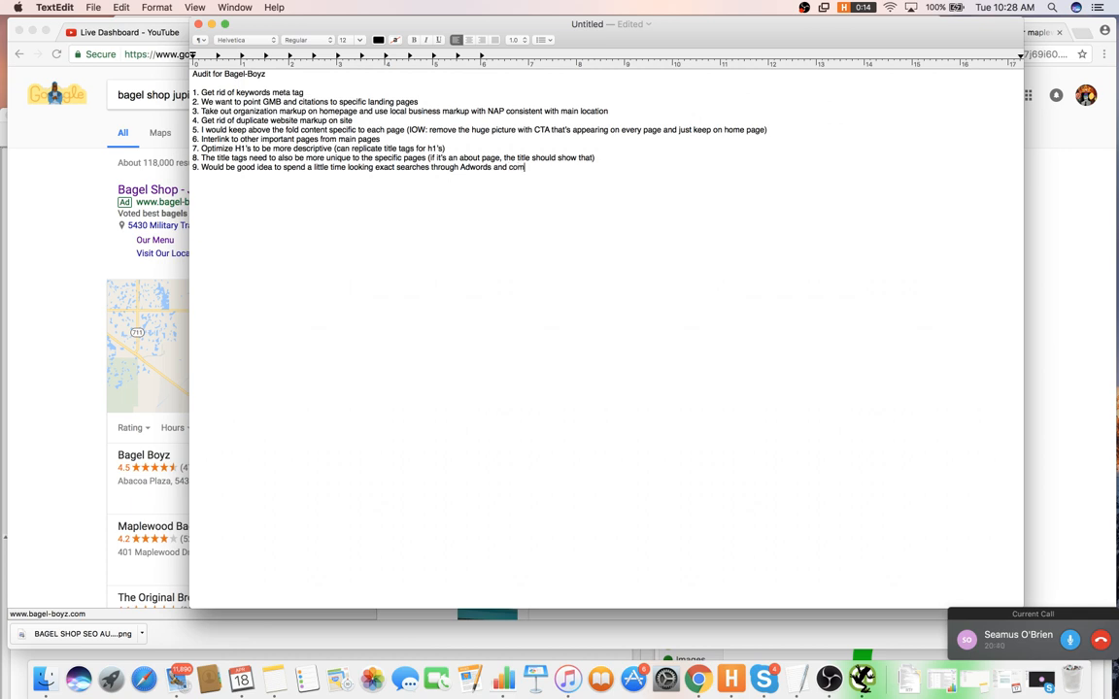
- Finish audit item 9 on researching Adwords and competitors' keywords, and start item 10
text(etitors keywords to see if w)
text(e can build out a few more service pages)
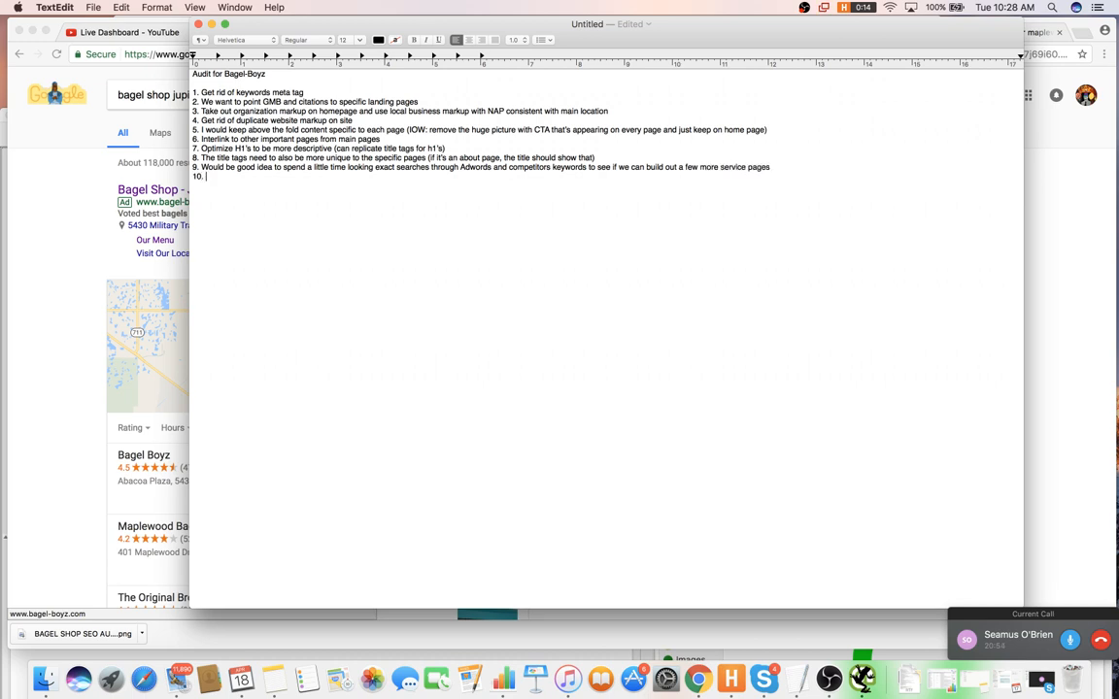
key(super+Tab)
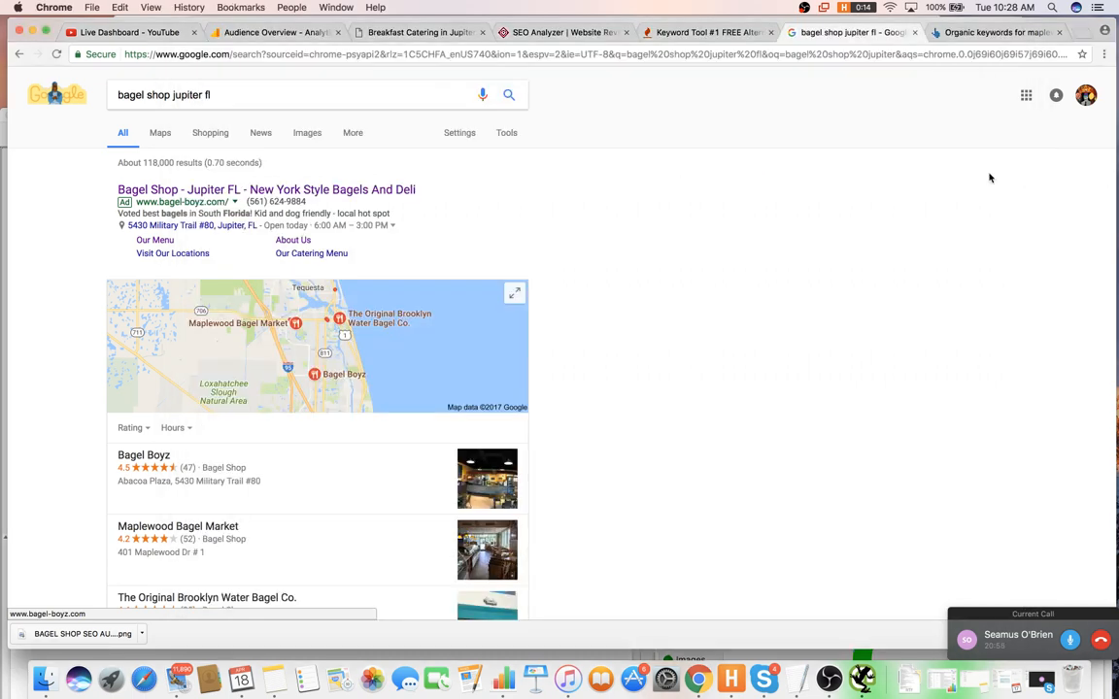
- Switch to the Breakfast Catering in Jupiter page and scroll through it
click(719, 32)
click(534, 32)
click(466, 32)
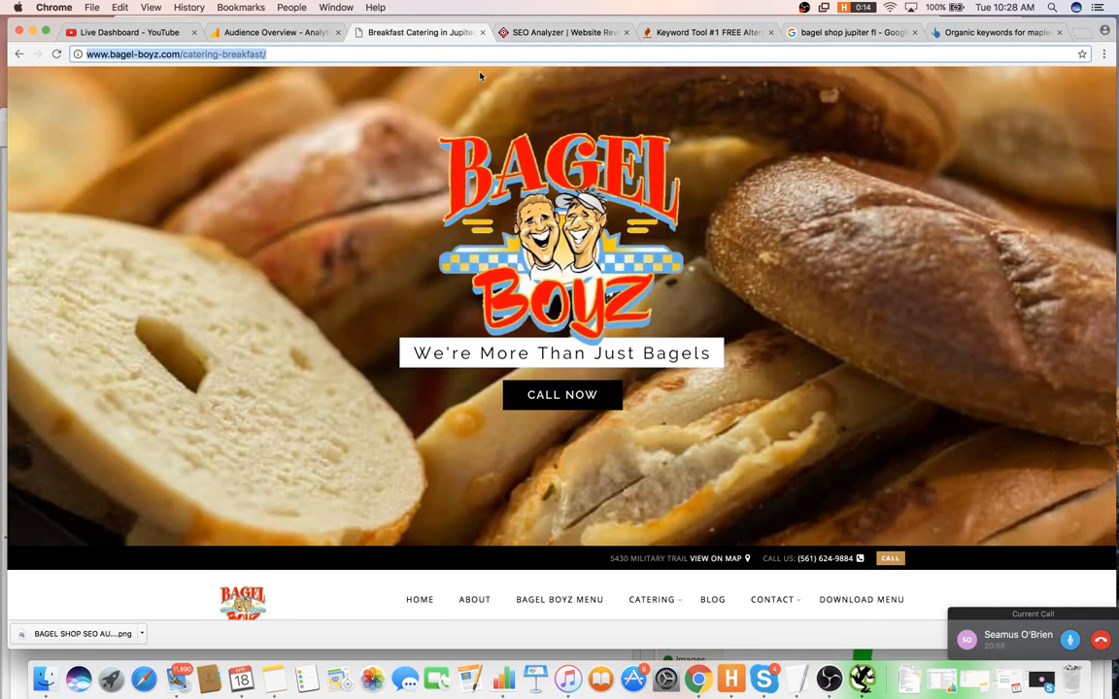
scroll(568, 292, down, 5)
scroll(568, 291, down, 2)
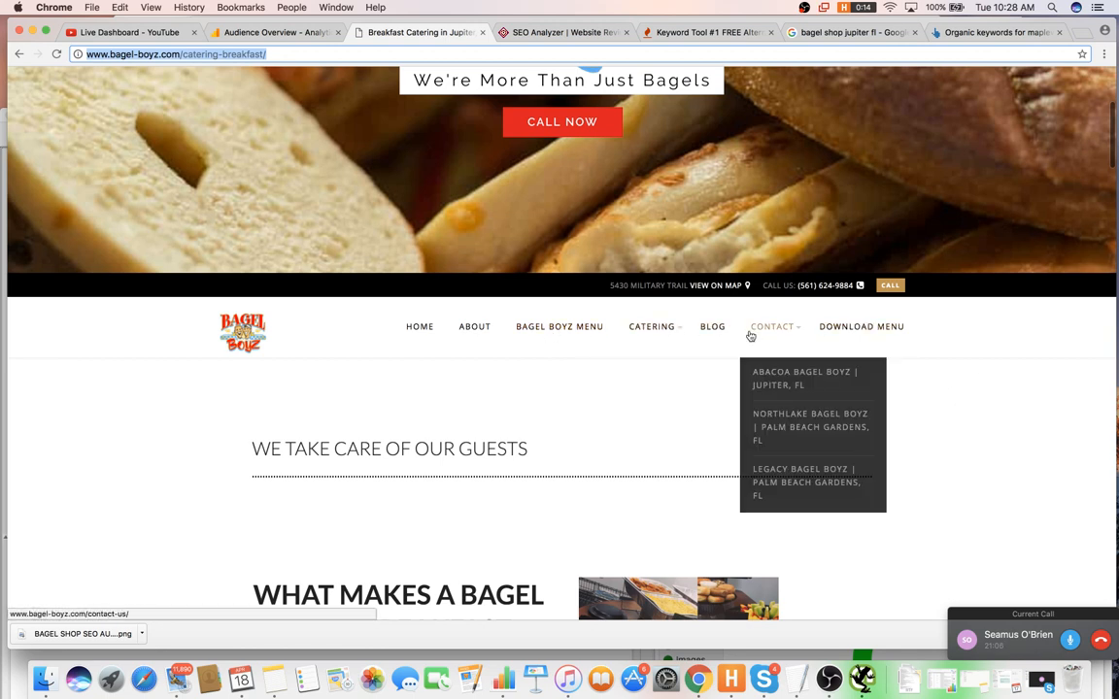
scroll(746, 332, down, 2)
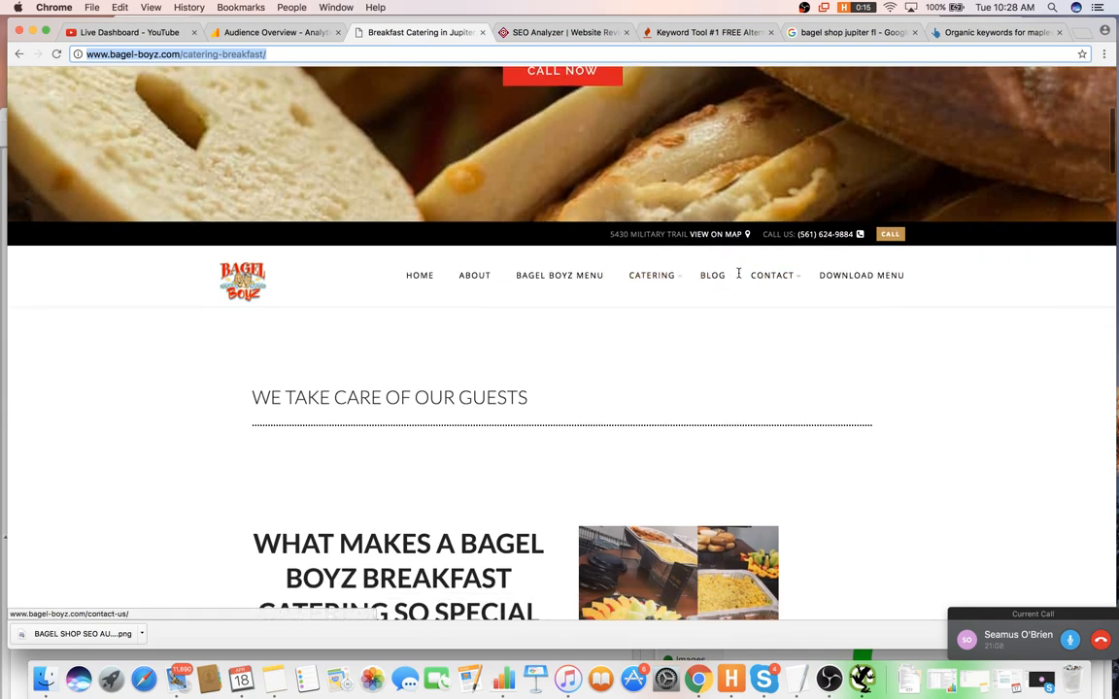
scroll(679, 283, down, 3)
scroll(679, 283, down, 5)
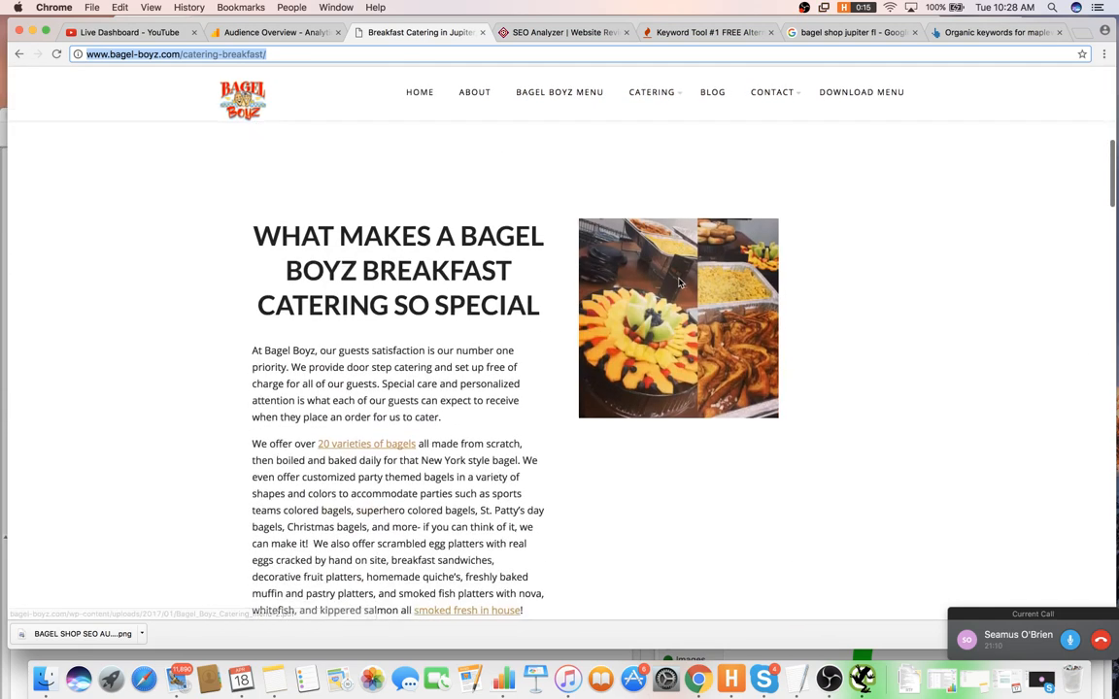
scroll(687, 272, up, 5)
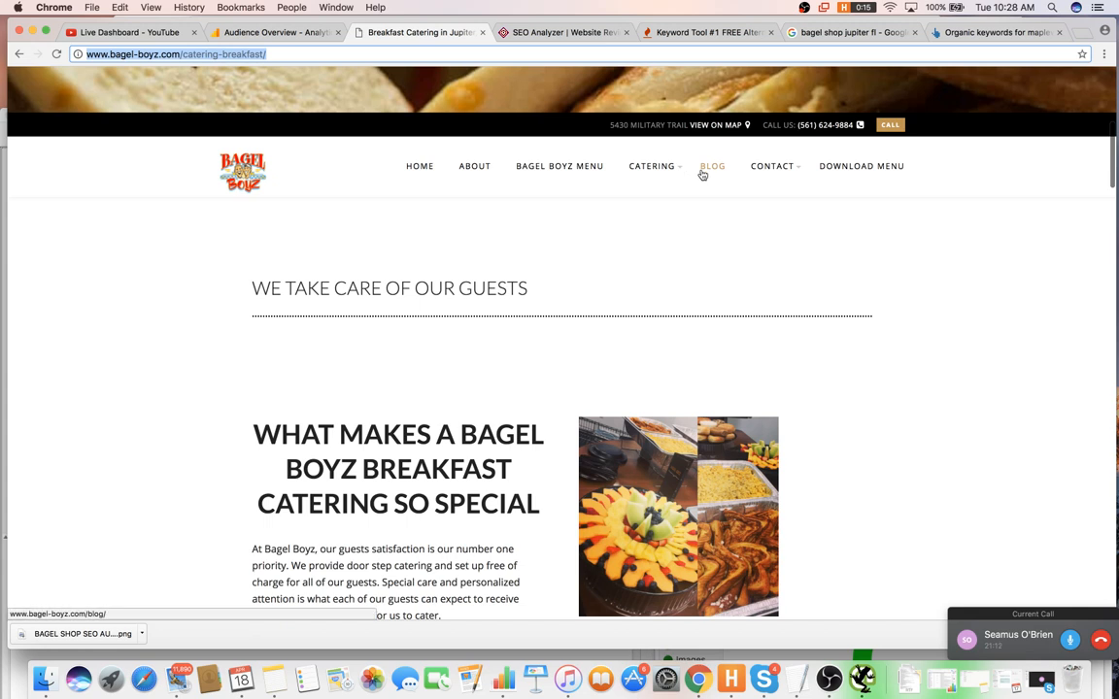
- Open the Bagel Boyz blog page and scroll through its post listing
click(704, 173)
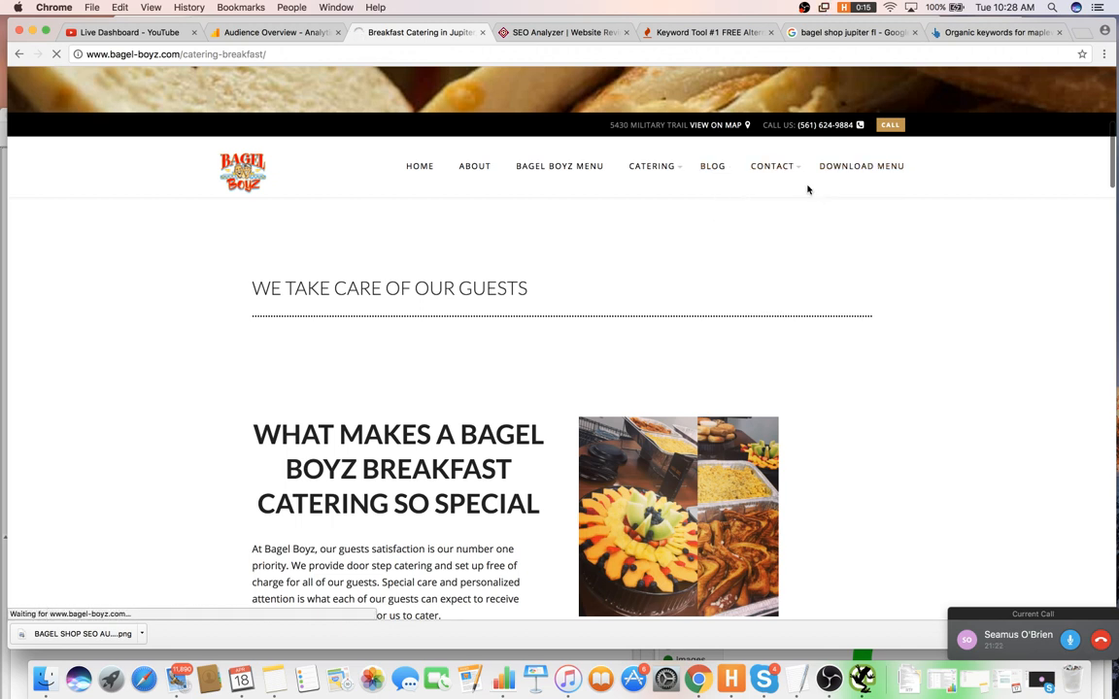
scroll(682, 401, down, 5)
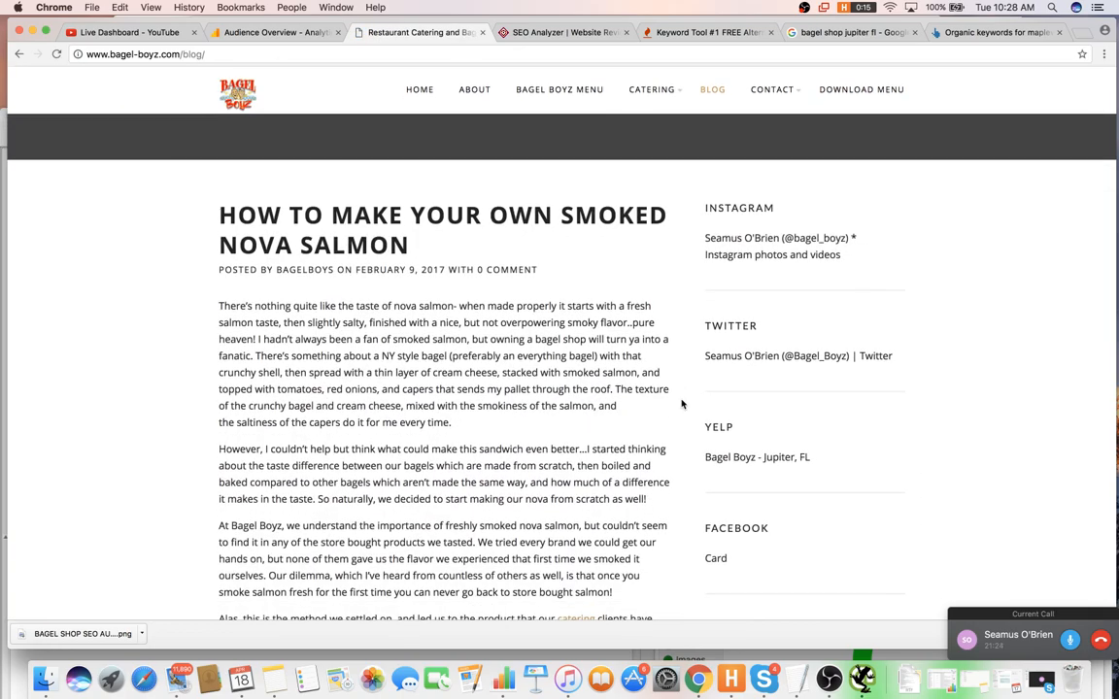
scroll(230, 283, down, 8)
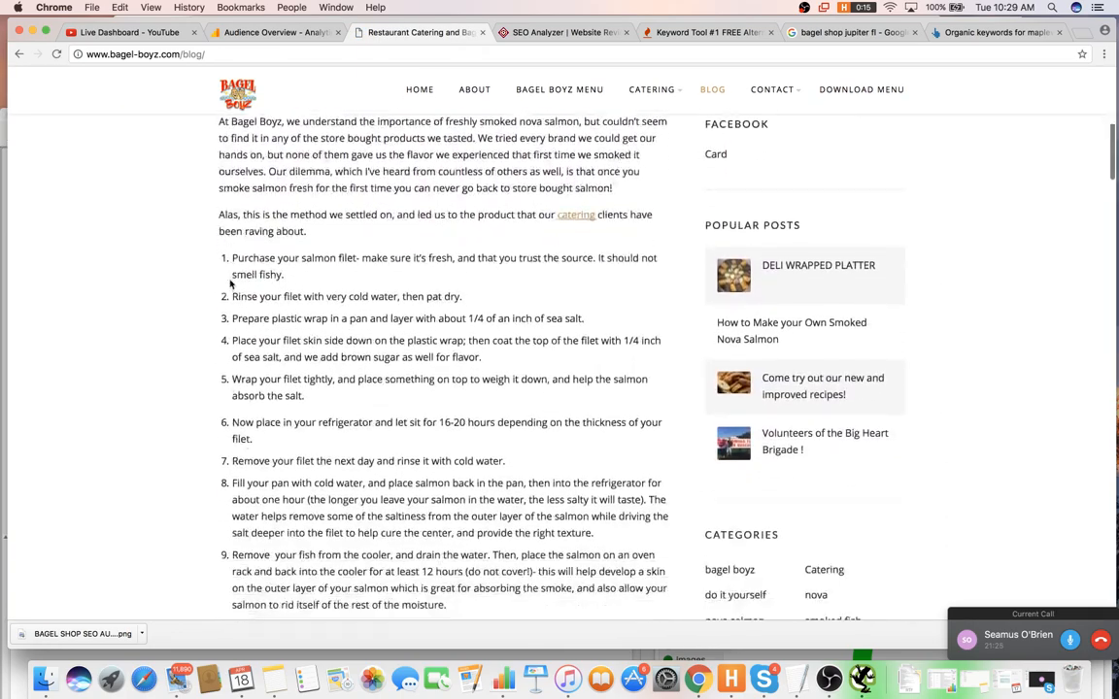
scroll(230, 283, down, 12)
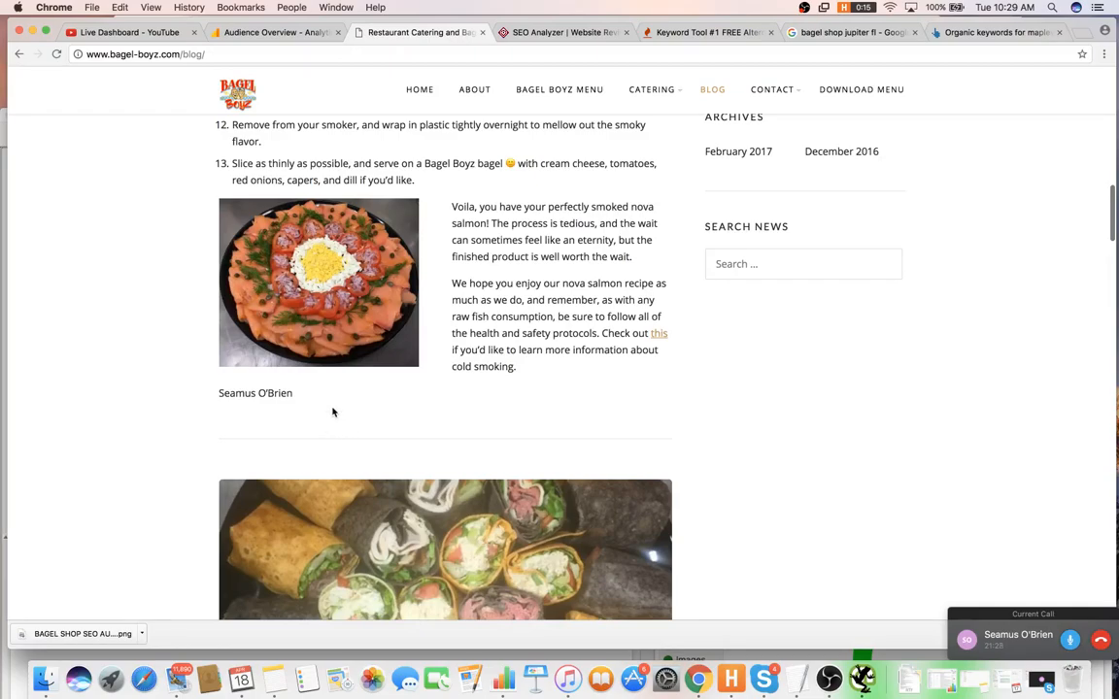
scroll(612, 393, down, 11)
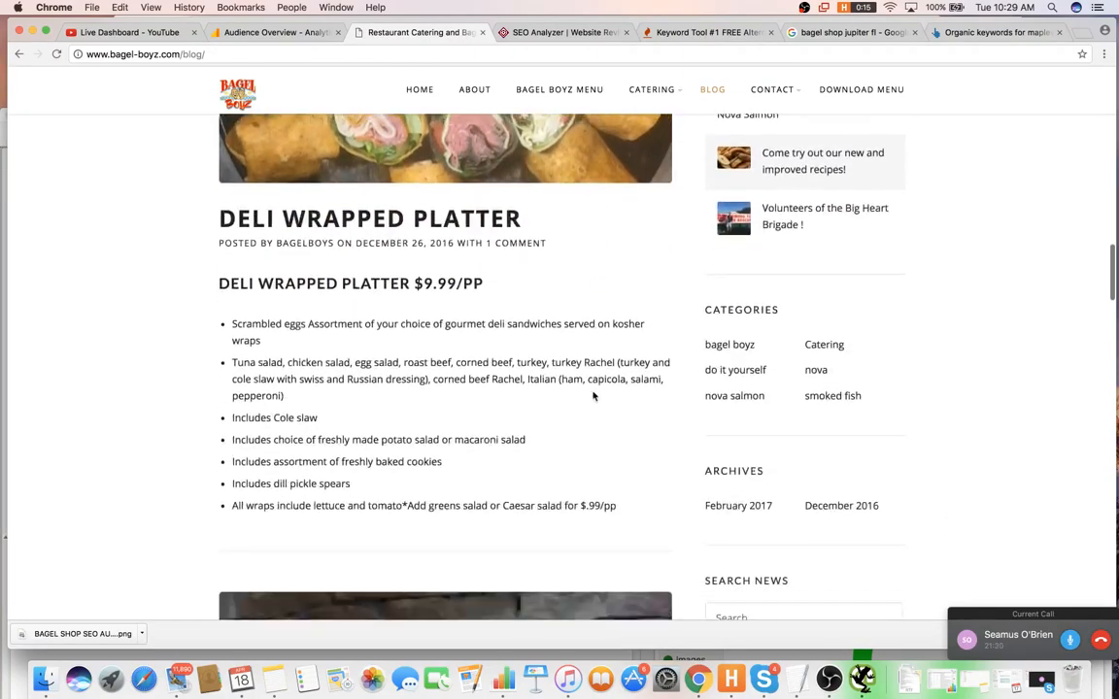
scroll(594, 396, down, 4)
scroll(461, 355, up, 20)
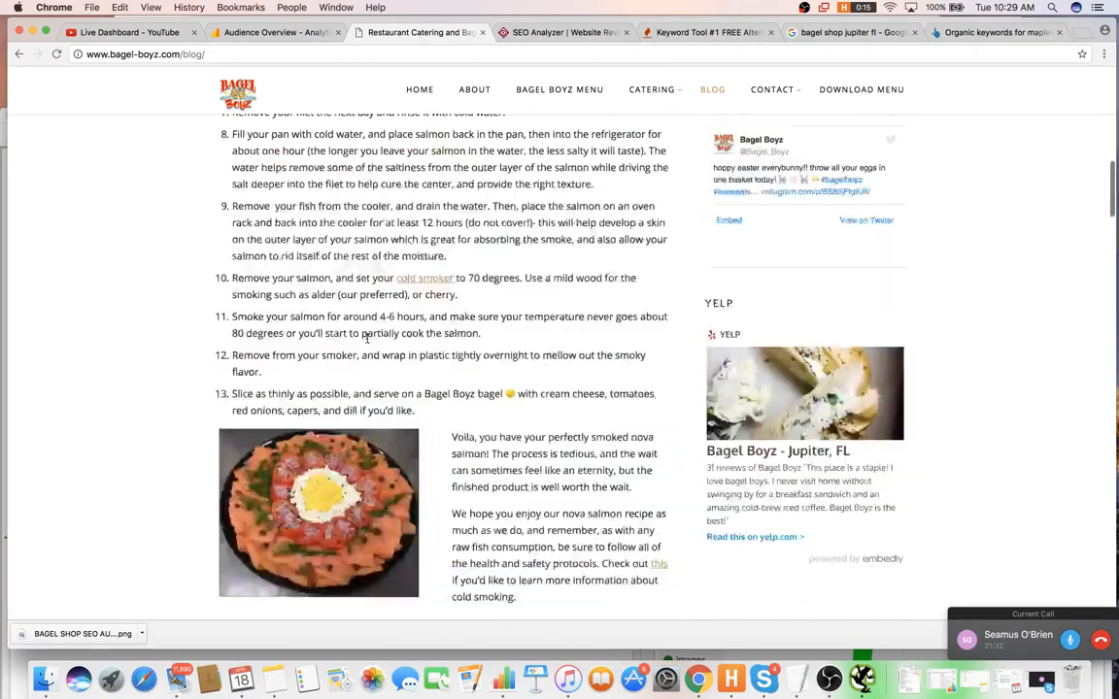
scroll(362, 339, down, 3)
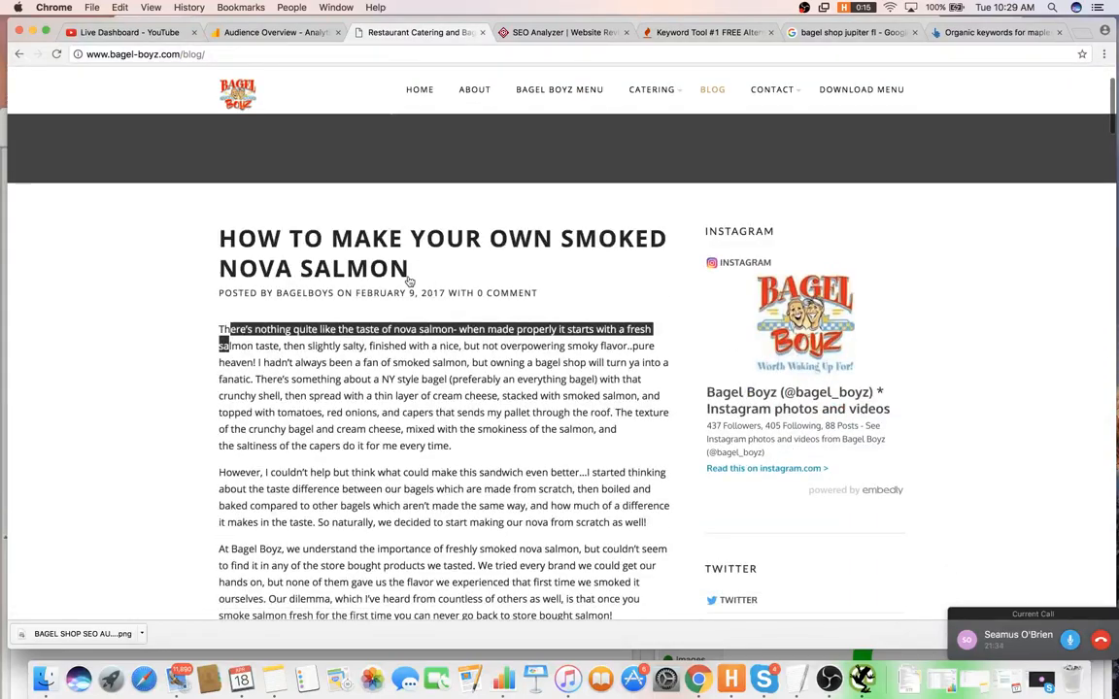
- Open and skim the nova salmon blog post
click(388, 268)
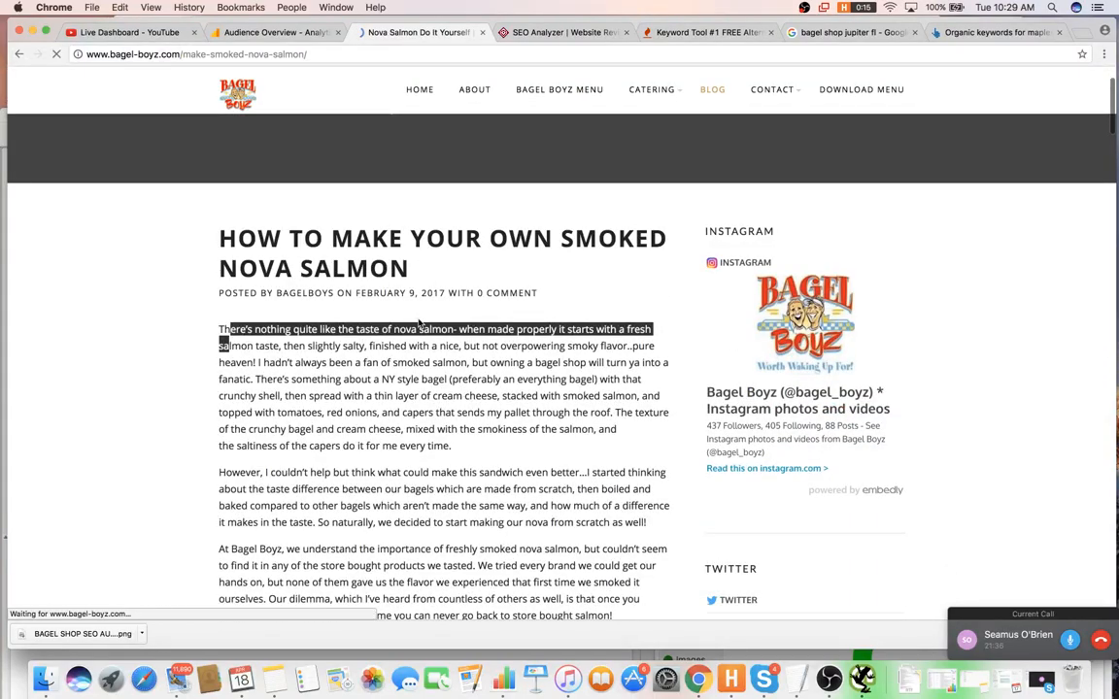
scroll(427, 322, down, 10)
scroll(466, 311, down, 5)
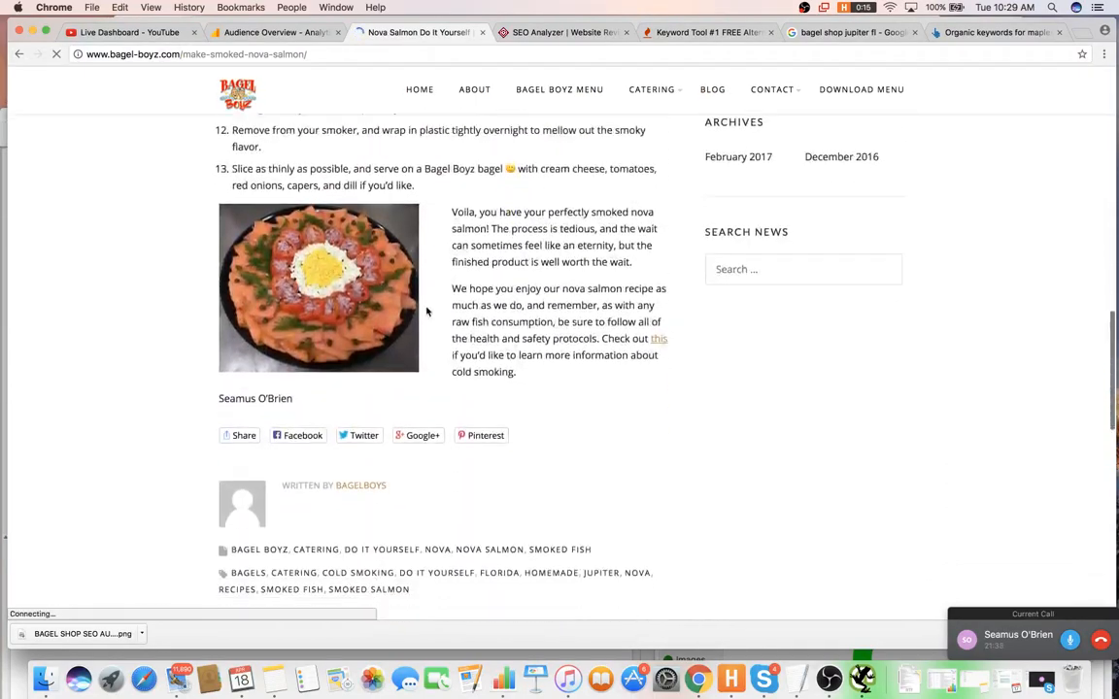
scroll(428, 296, up, 8)
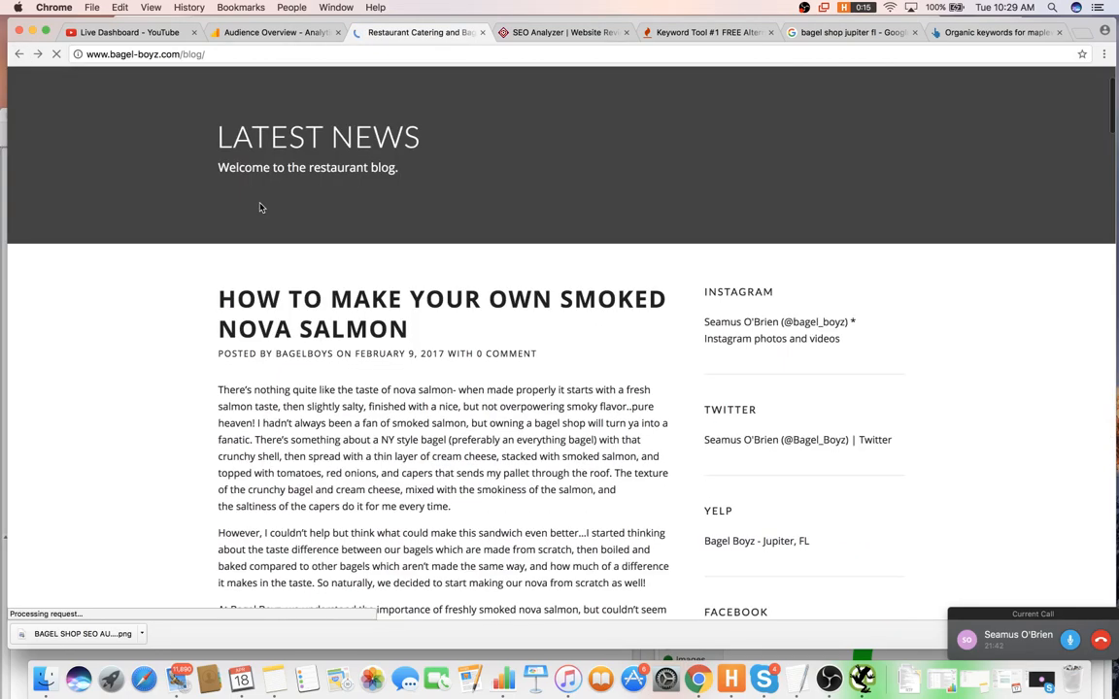
key(super+Tab)
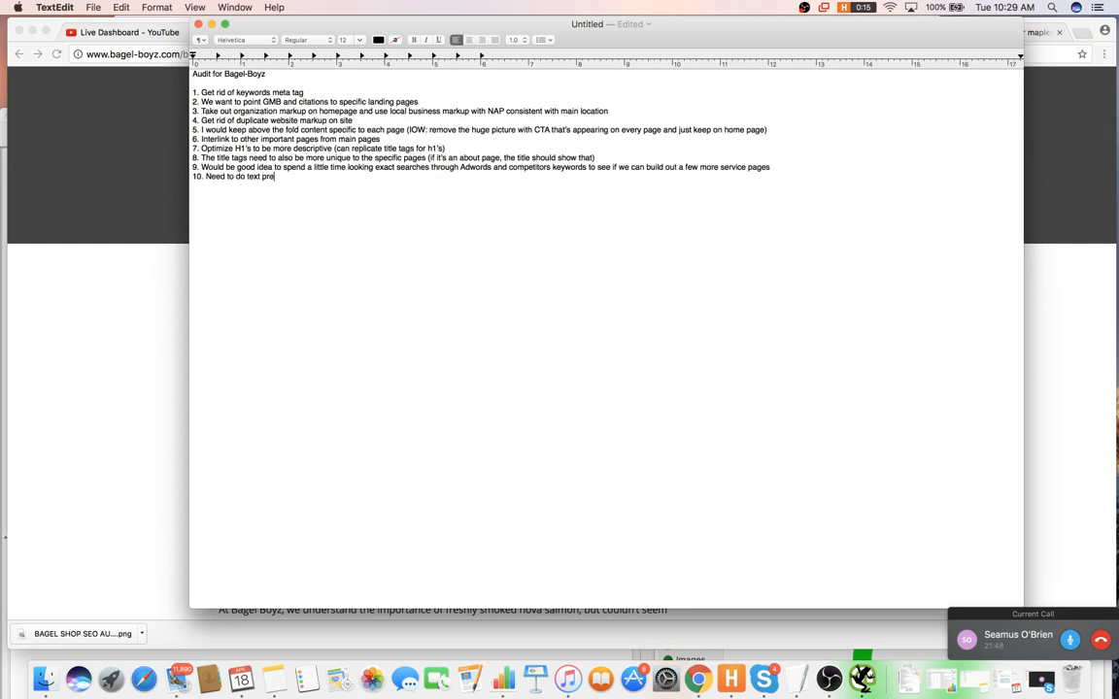
- Add audit item 10: use text previews on blog posts to get rid of duplicate content
text(Need to do text previews on blog posts to get rid of duplicate content)
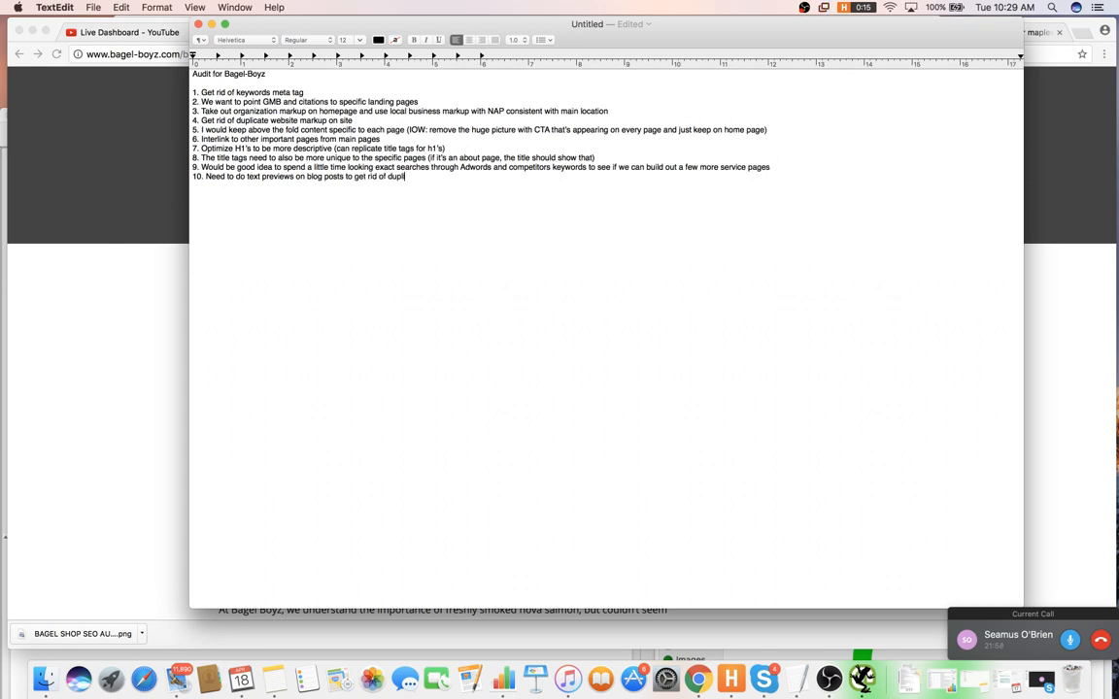
click(148, 180)
scroll(292, 194, down, 3)
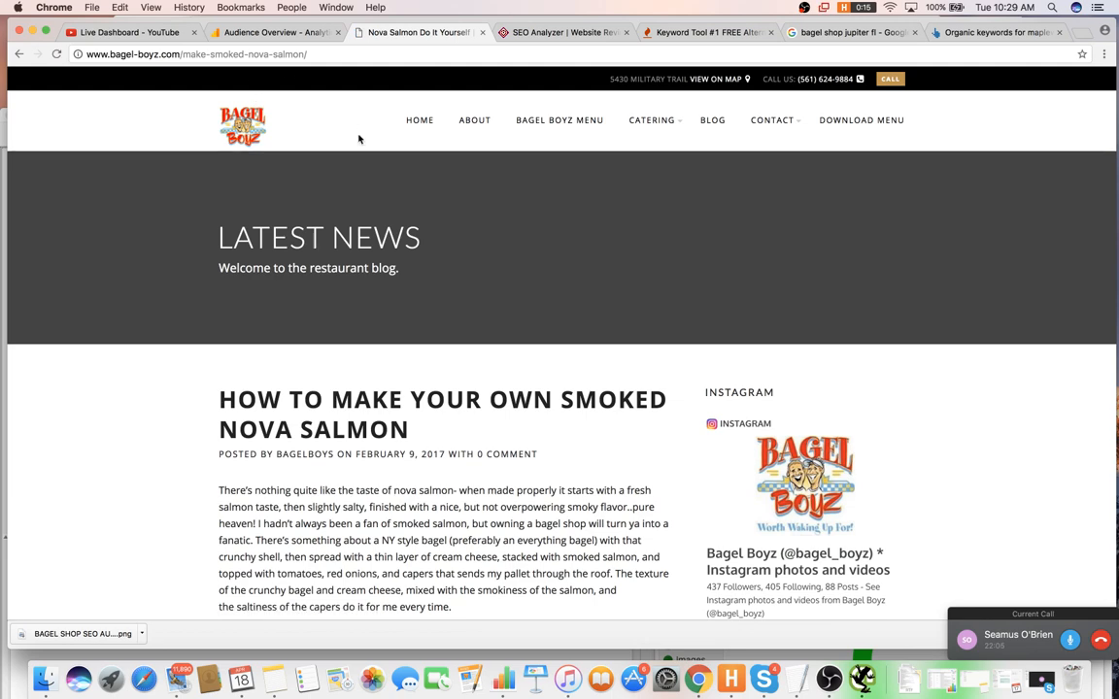
- Scroll the nova salmon post and follow its date link
scroll(358, 139, down, 3)
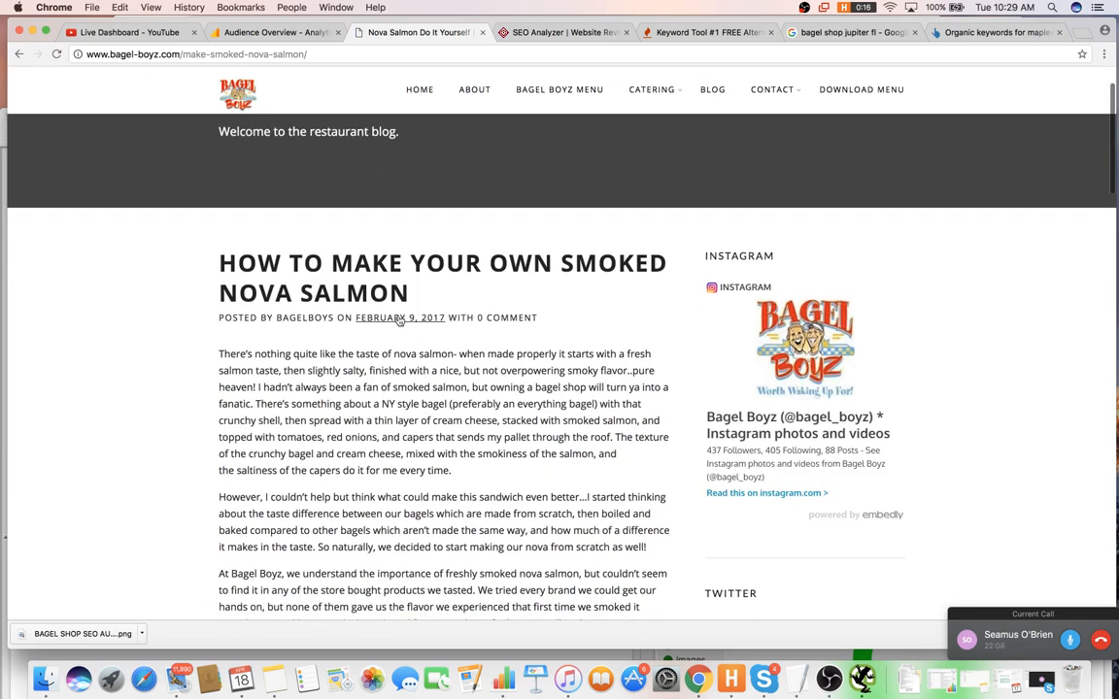
scroll(400, 322, down, 2)
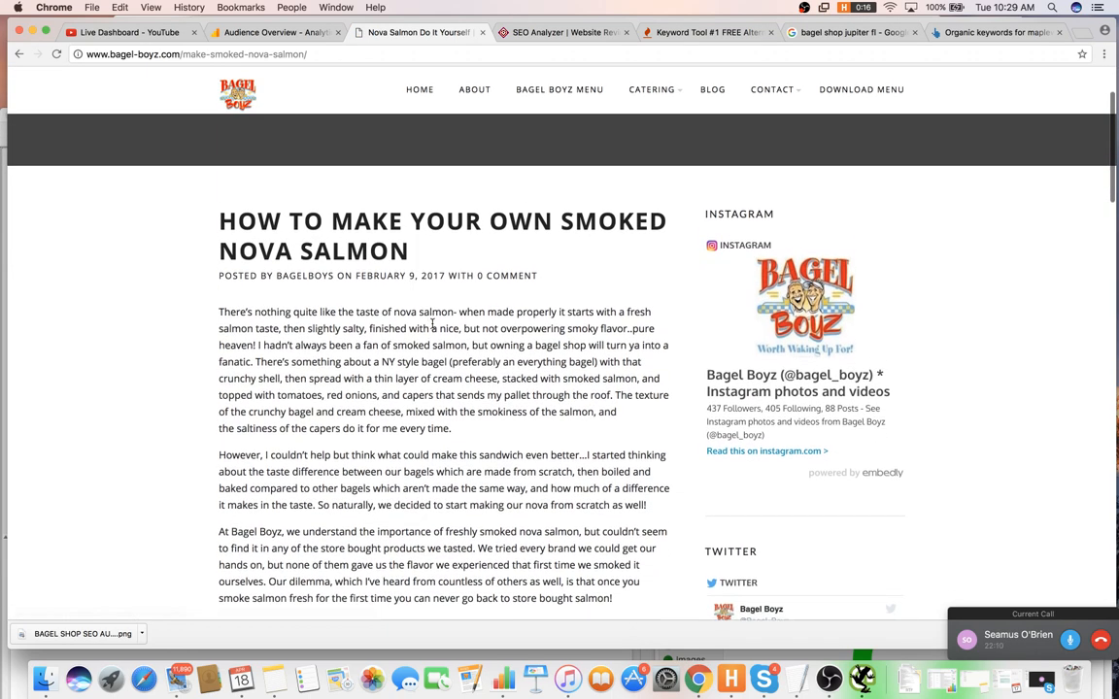
scroll(433, 324, down, 1)
click(405, 239)
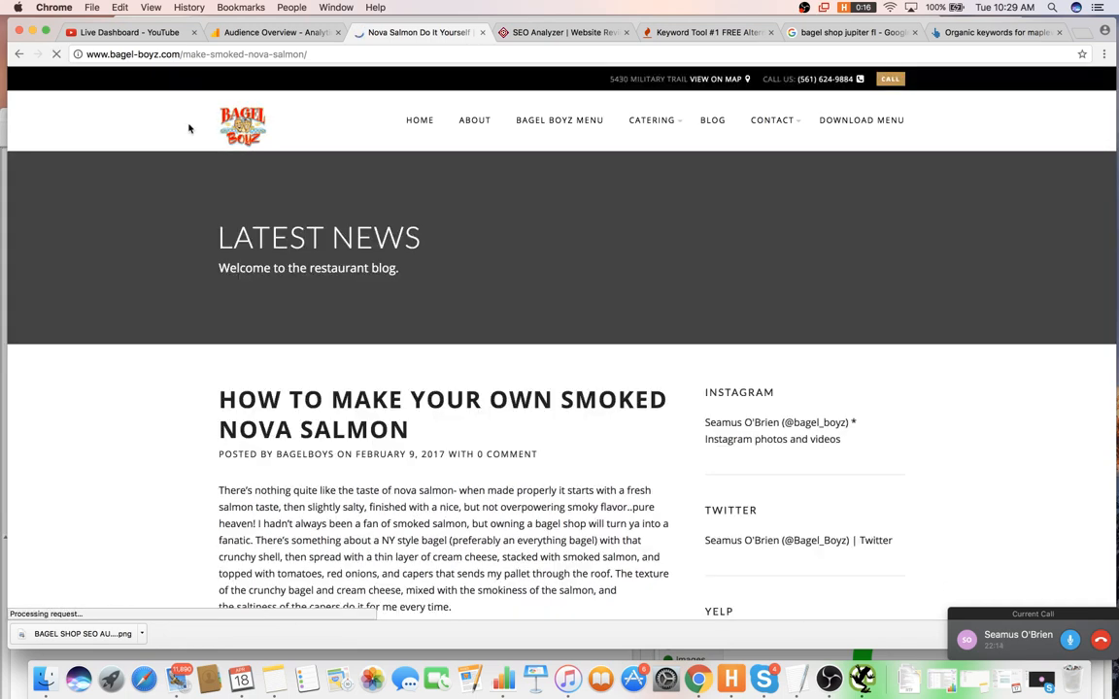
scroll(220, 147, down, 3)
scroll(223, 150, down, 12)
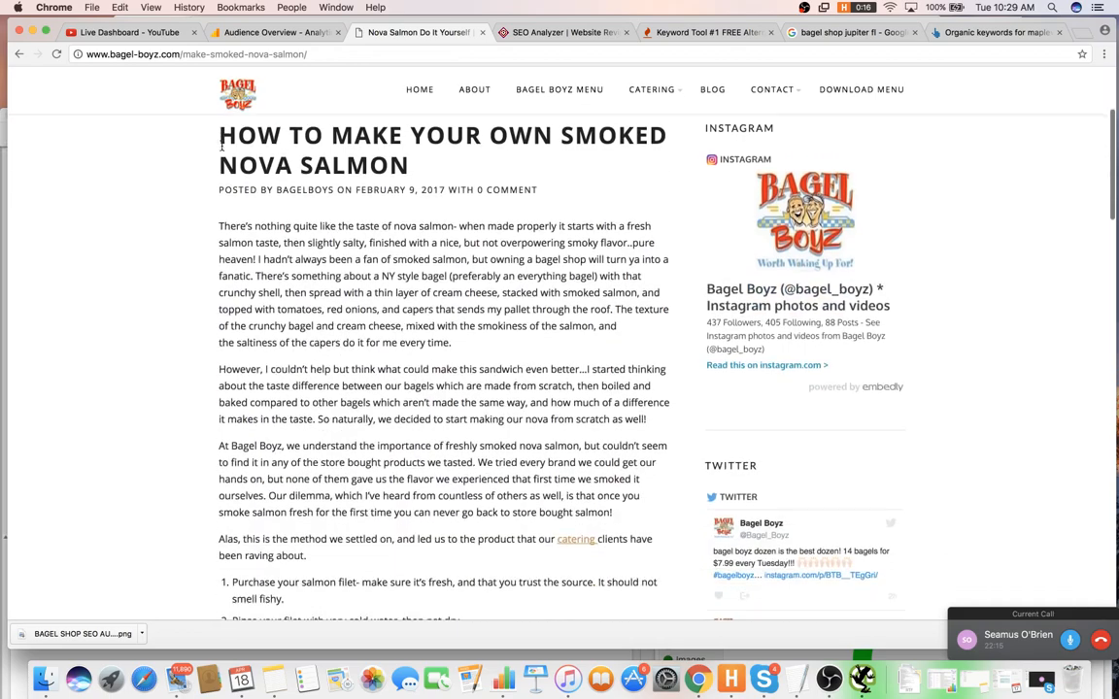
scroll(228, 151, down, 17)
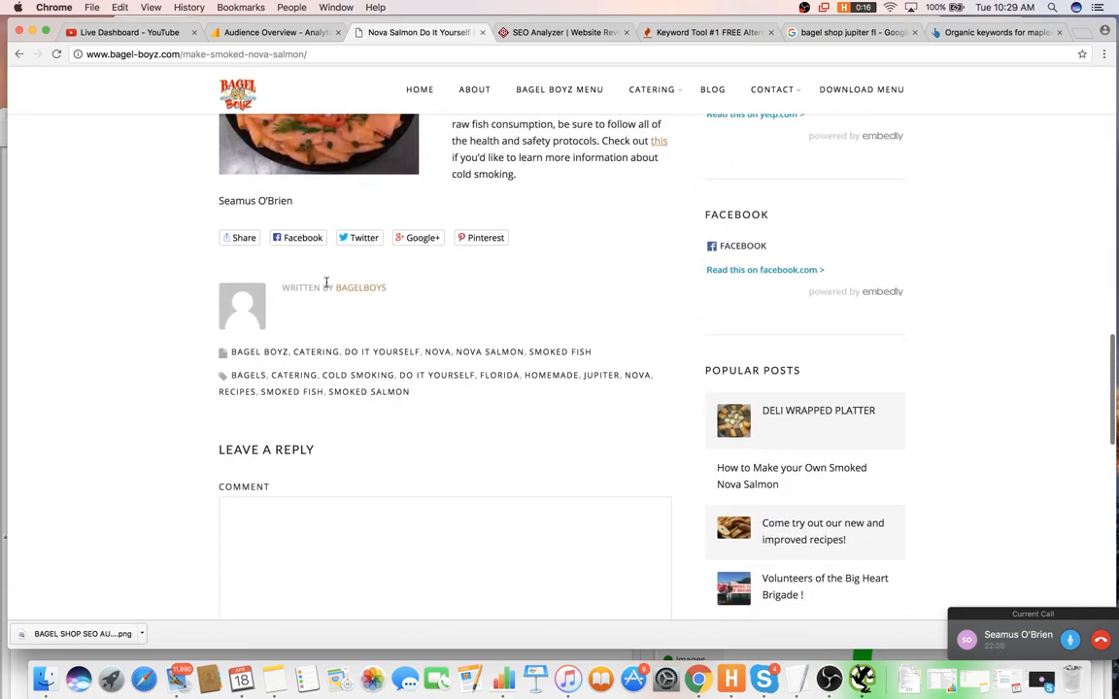
- Open the BAGELBOYS author page in a new tab, copy the post's URL, and open a blank tab
right_click(376, 295)
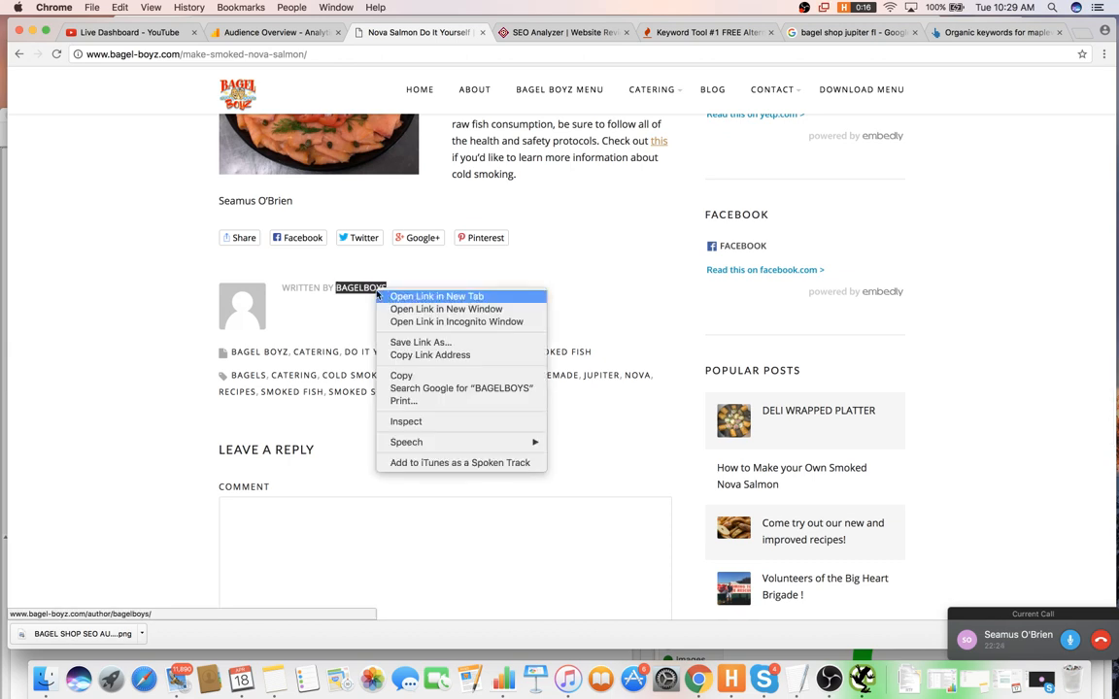
click(394, 294)
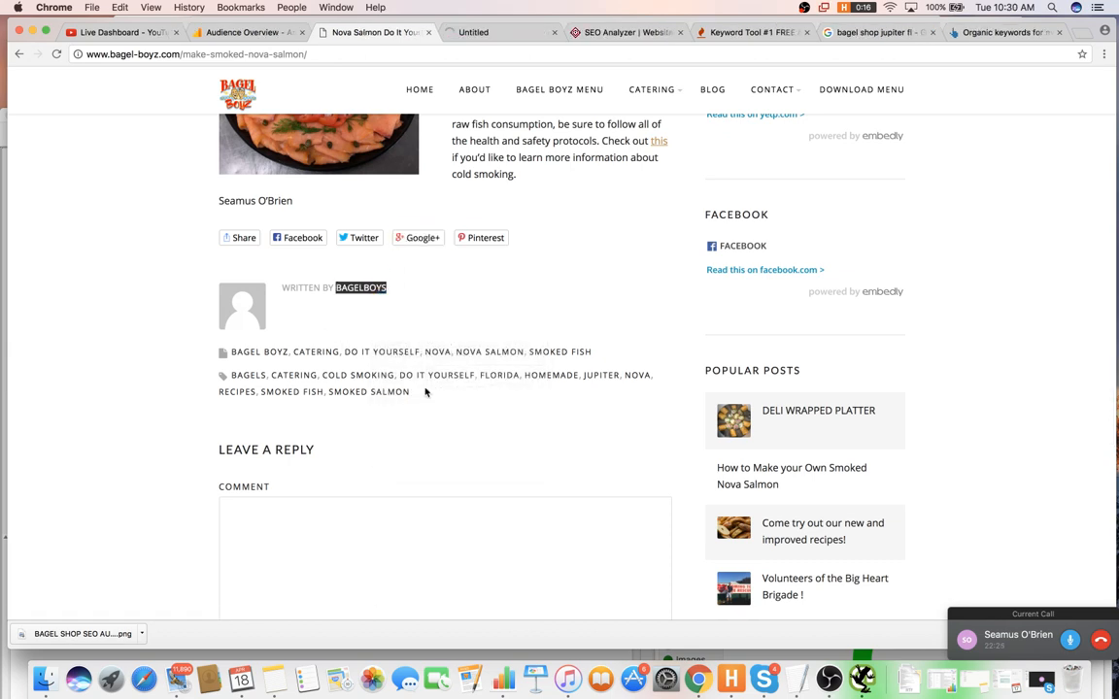
click(347, 57)
key(super+c)
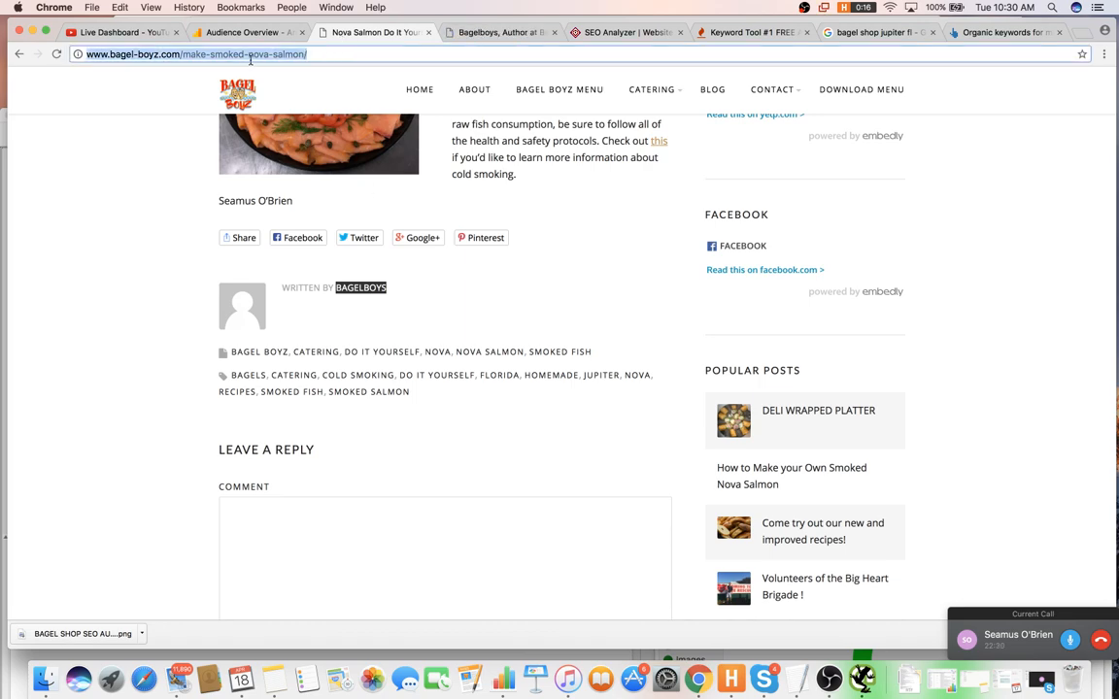
scroll(486, 191, up, 3)
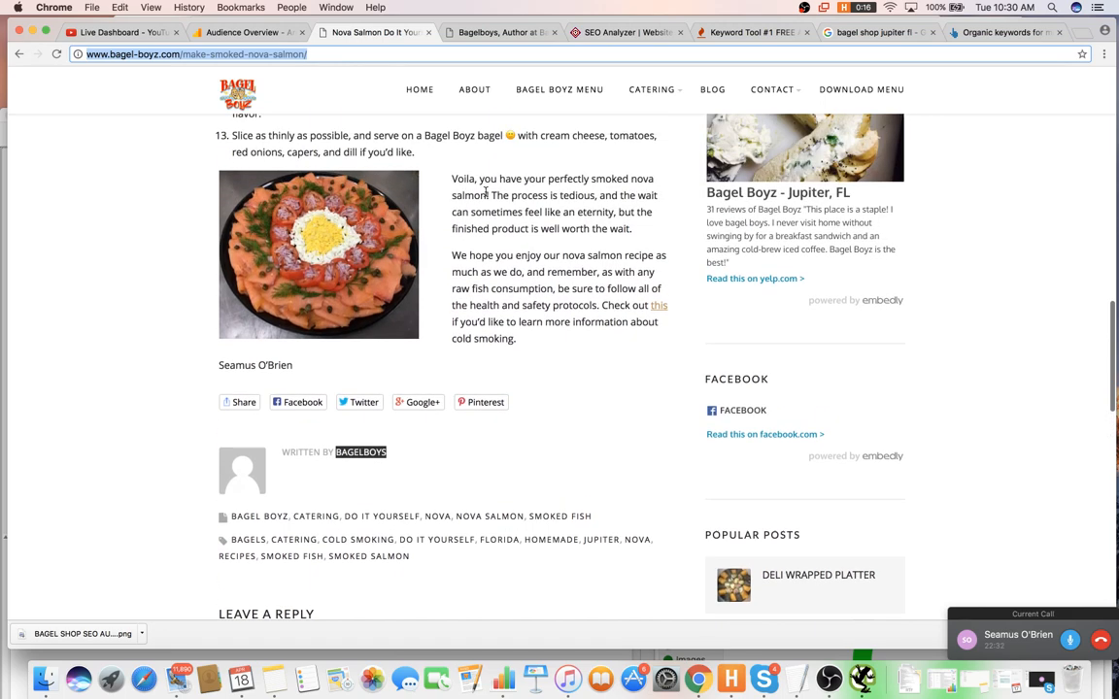
scroll(665, 228, up, 2)
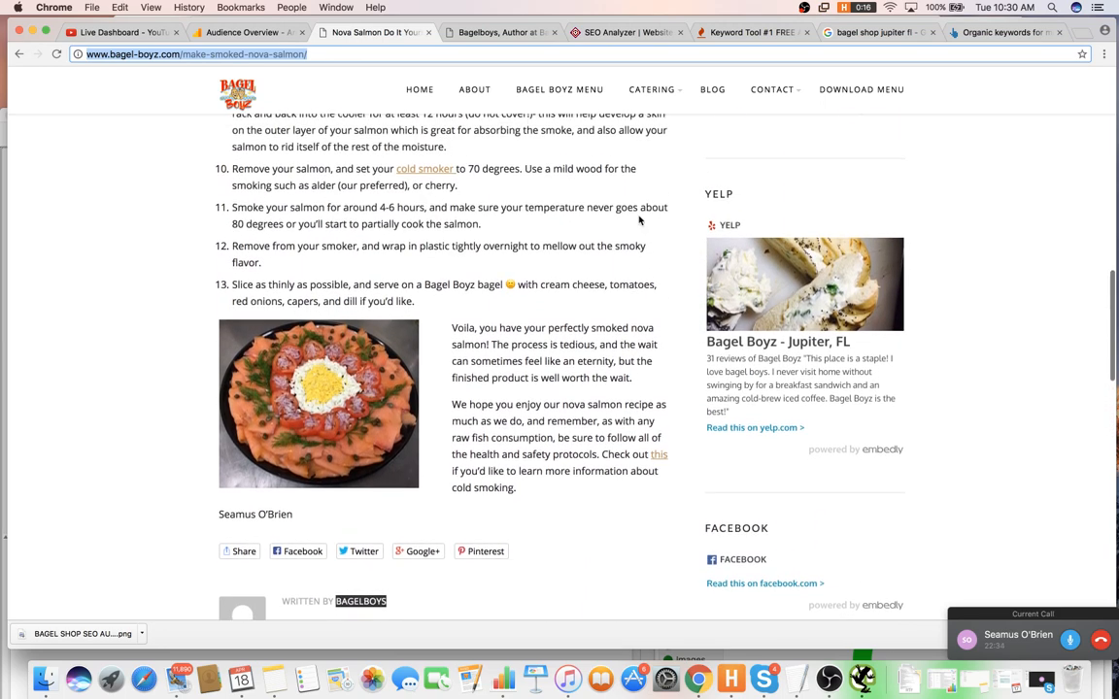
scroll(646, 218, down, 3)
click(1078, 34)
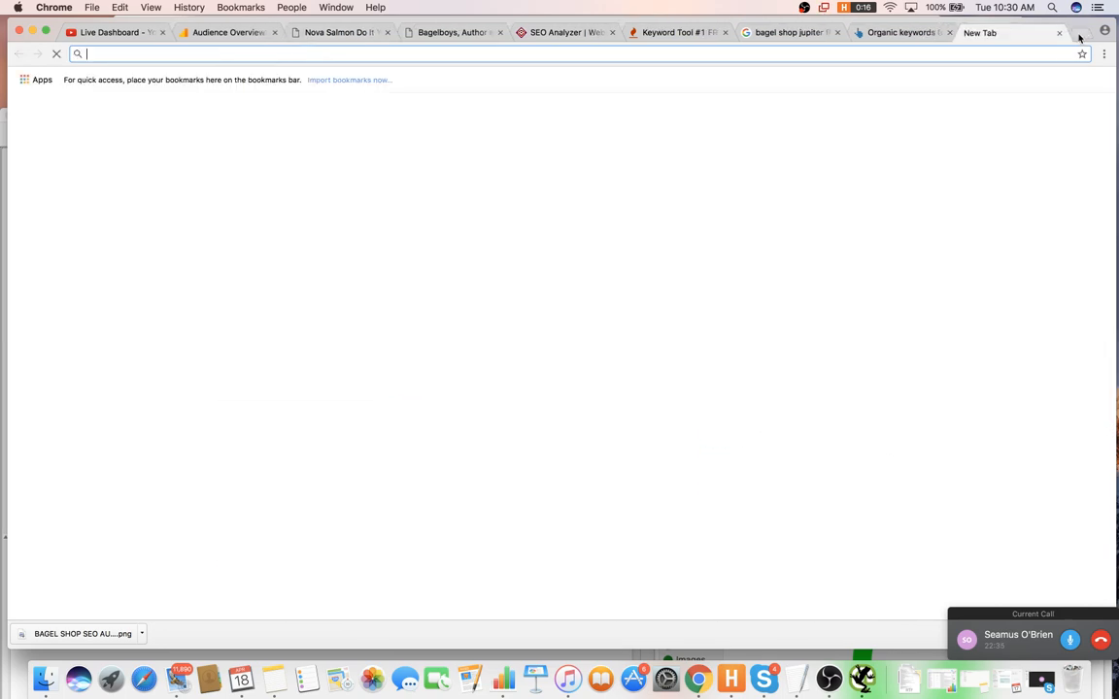
- Search for and open Google's Structured Data Testing Tool
text(a)
key(BackSpace)
key(BackSpace)
text(structured data testing tool)
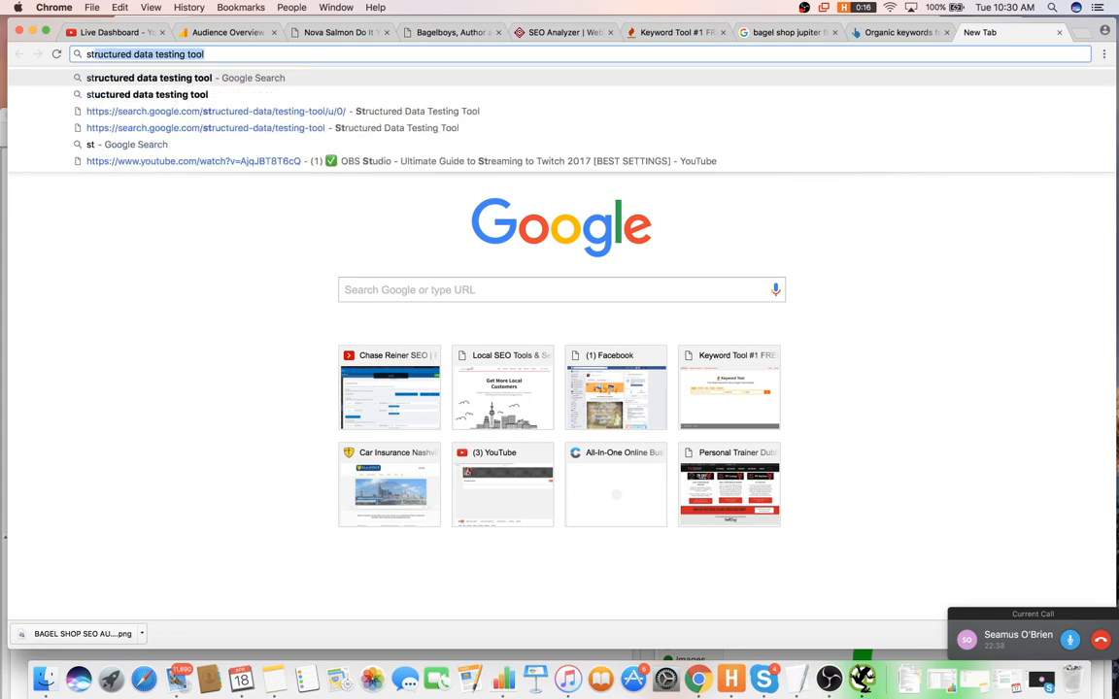
key(Return)
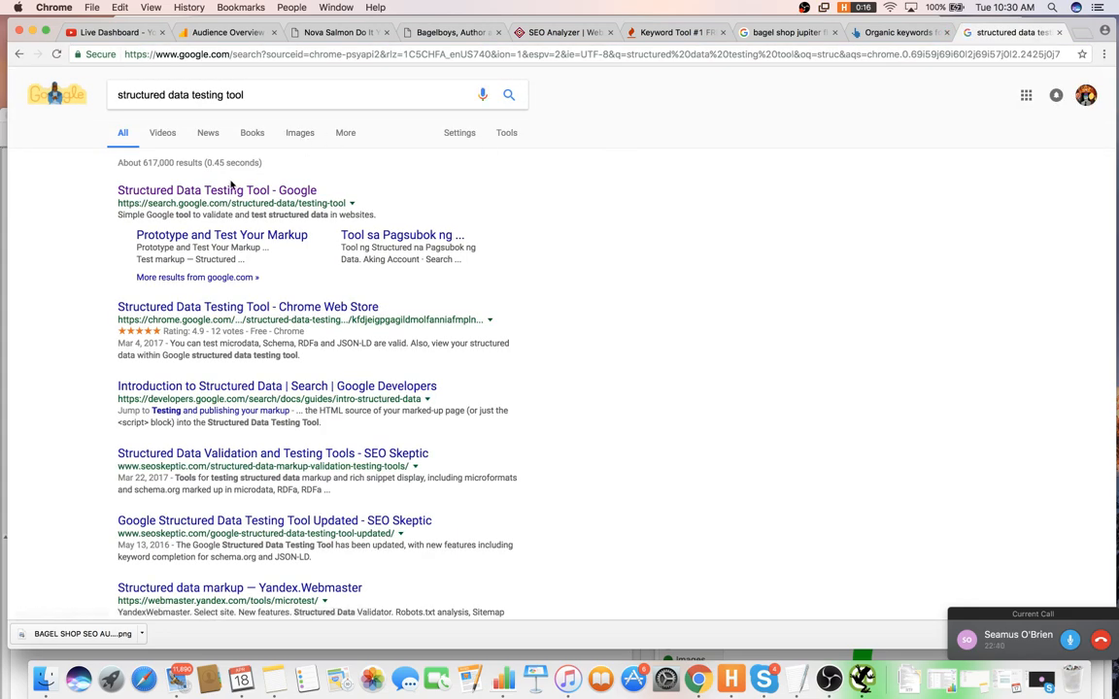
click(292, 183)
click(957, 32)
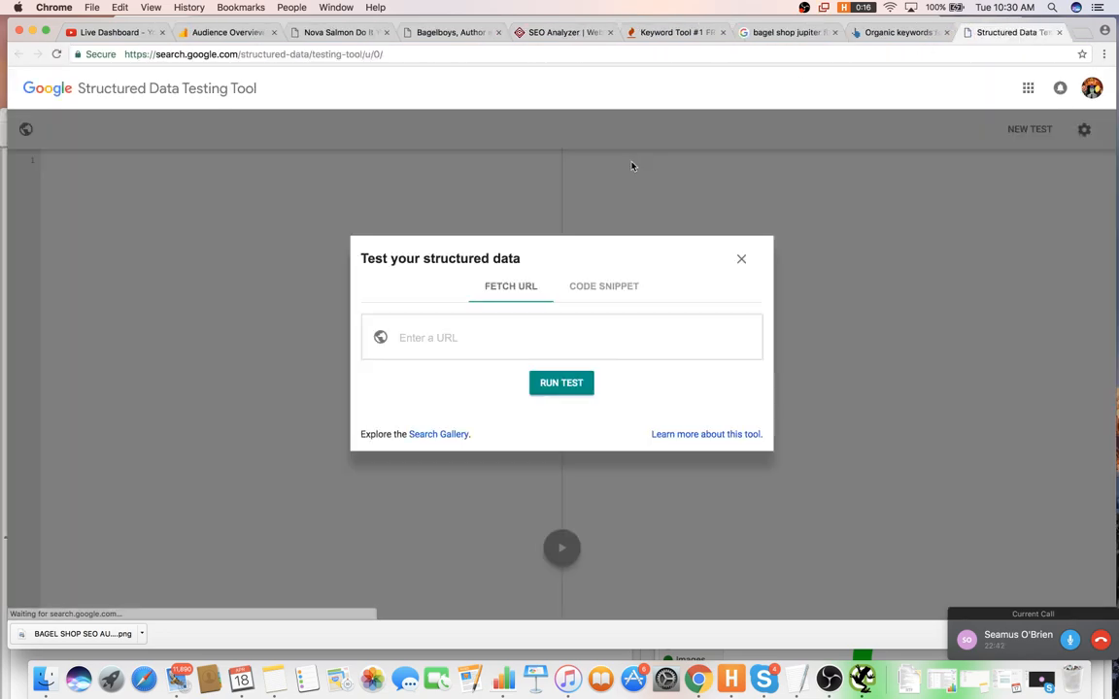
- Test the nova salmon post's URL, which reports LocalBusiness with one error
click(517, 340)
key(super+v)
click(537, 381)
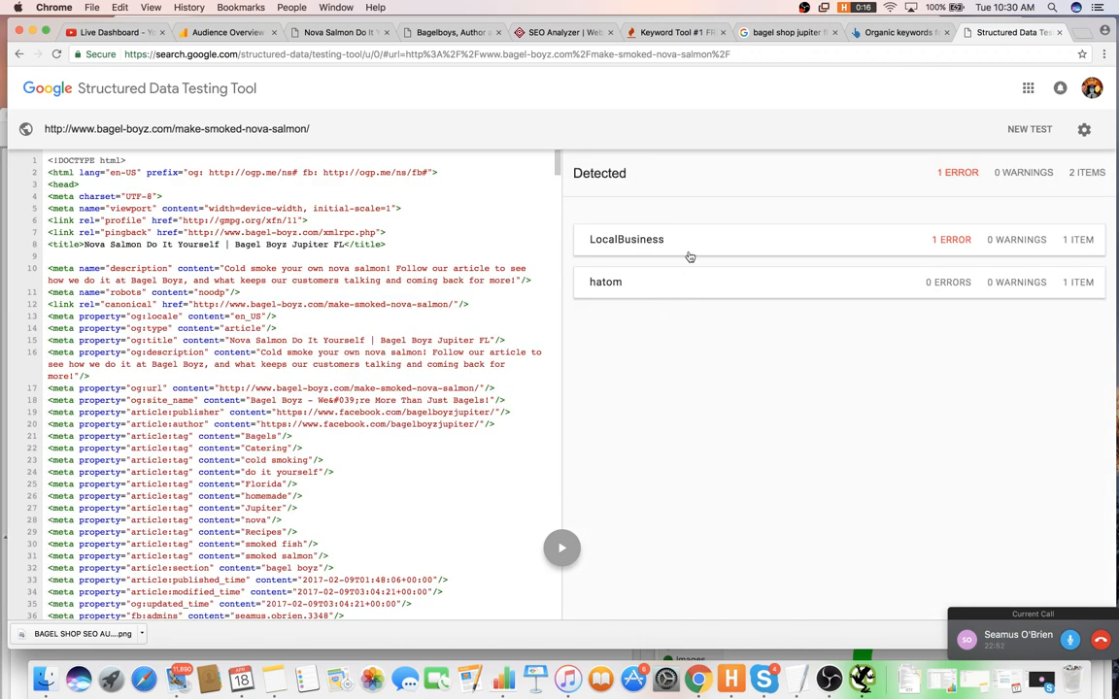
key(super+Tab)
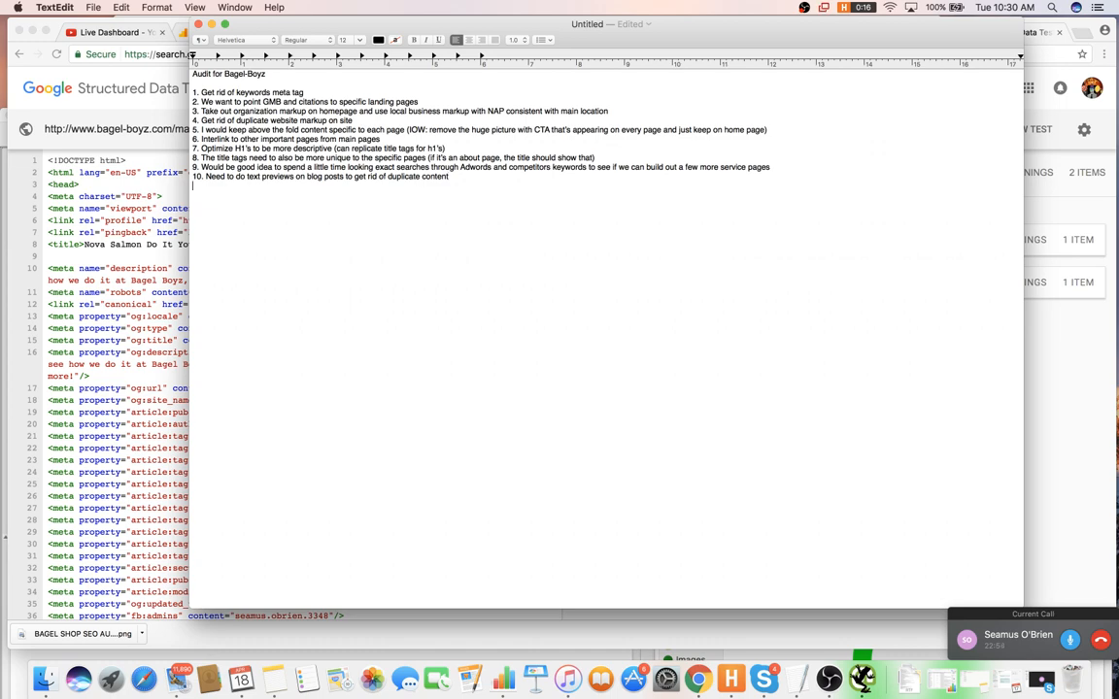
- Set the audit text to size 18 and add item 11: get rid of local business markup on every page
key(super+a)
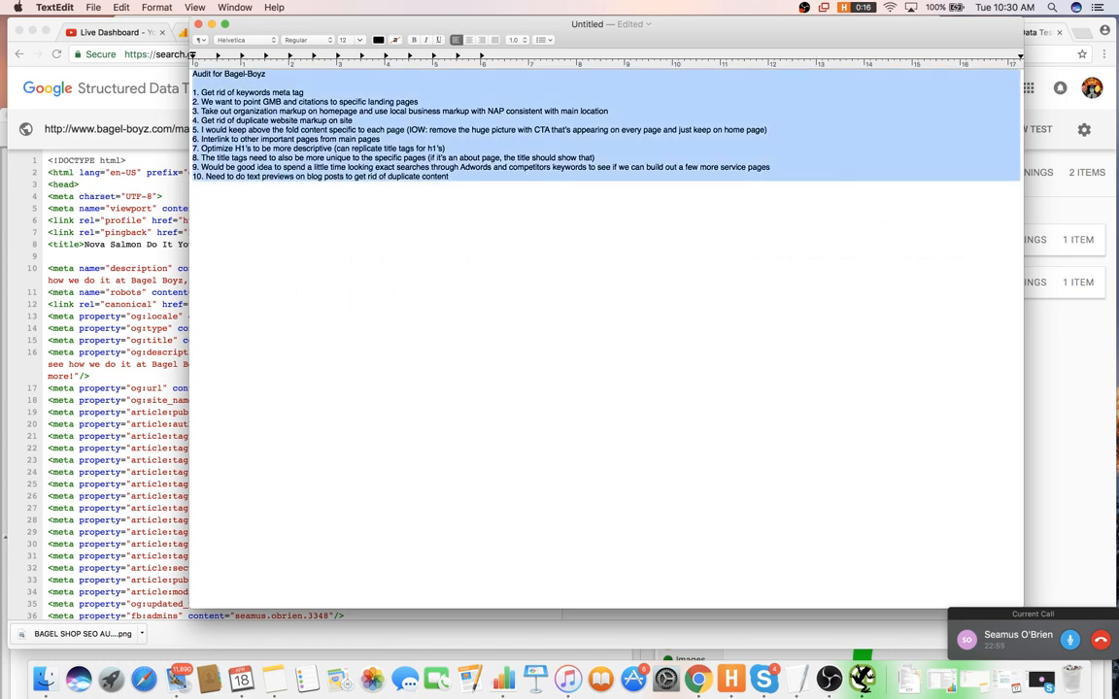
click(359, 40)
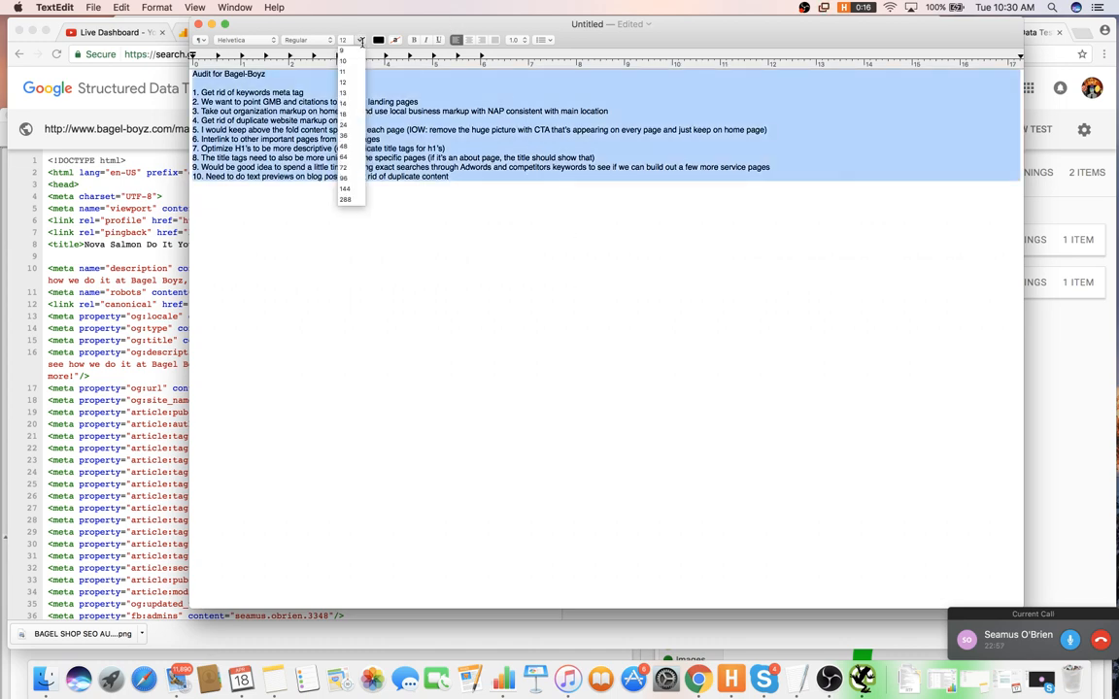
click(344, 114)
click(591, 307)
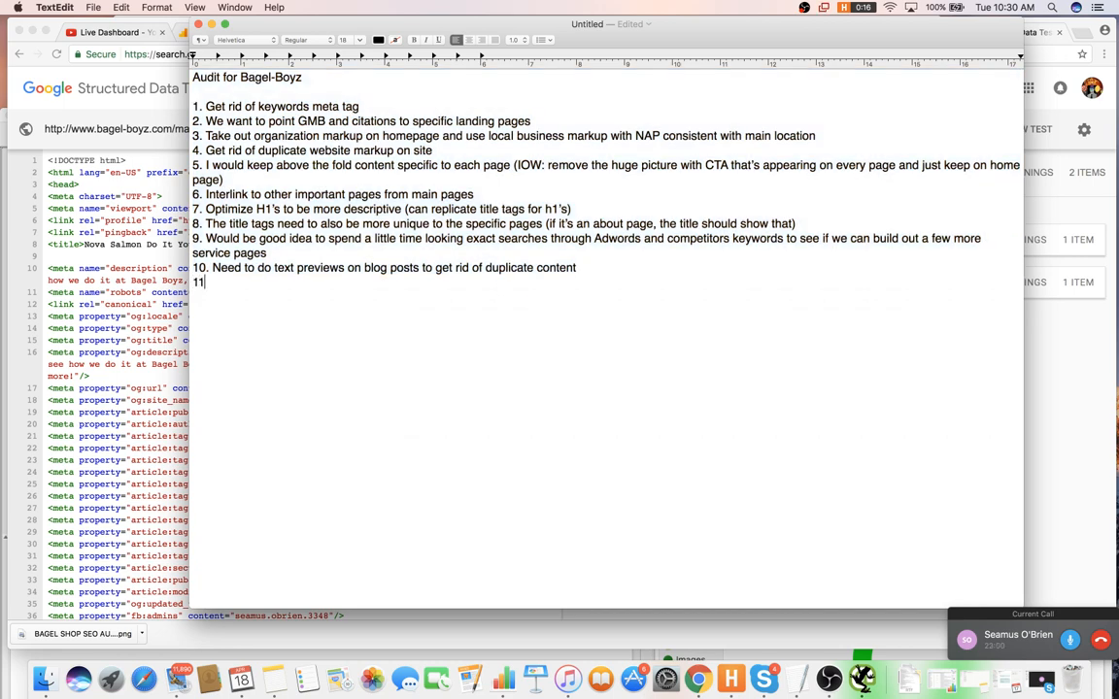
text(11. Get rid of local business marku)
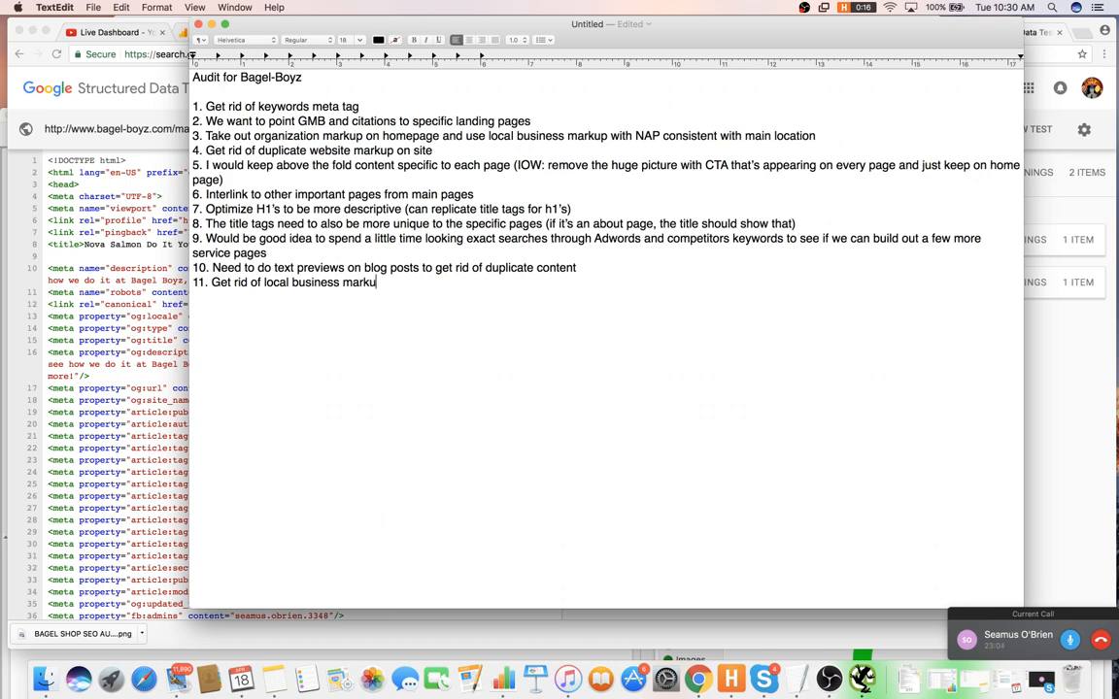
text(p on every page)
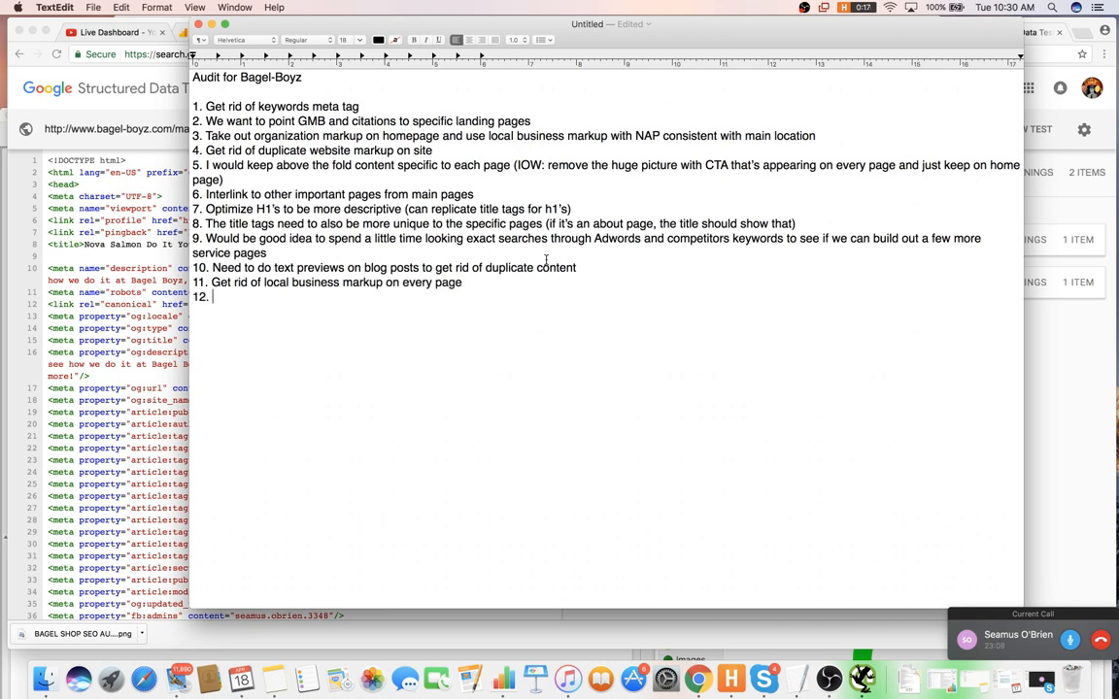
- Open the LocalBusiness result details in the testing tool
click(1077, 351)
click(684, 251)
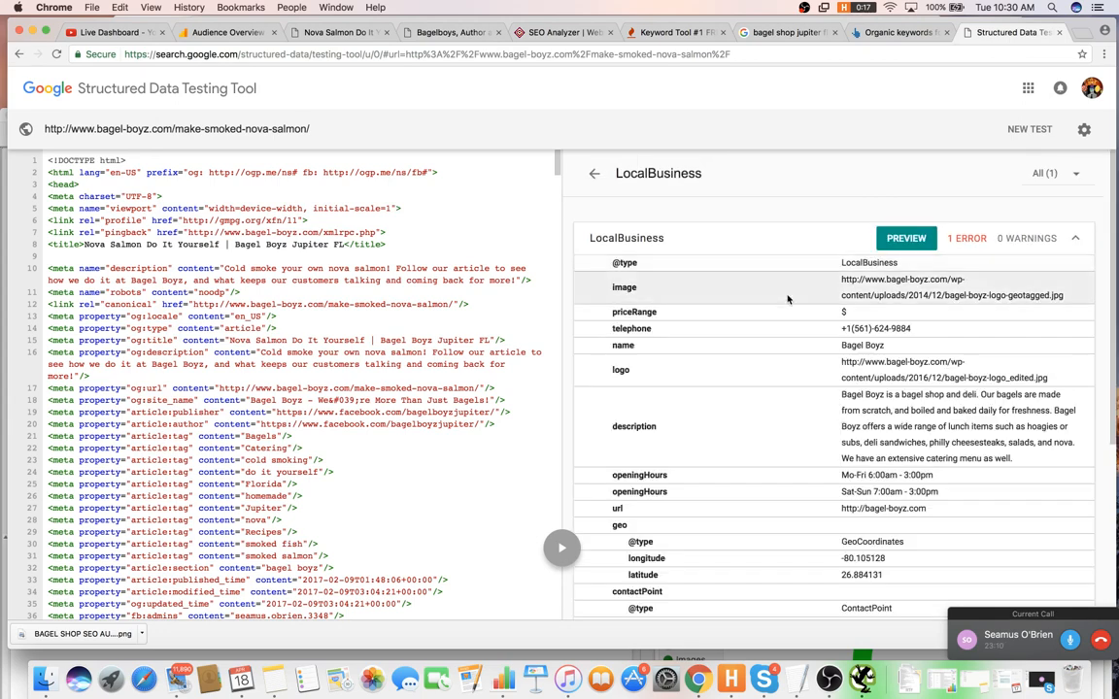
scroll(788, 297, down, 5)
scroll(789, 297, up, 3)
key(super+Tab)
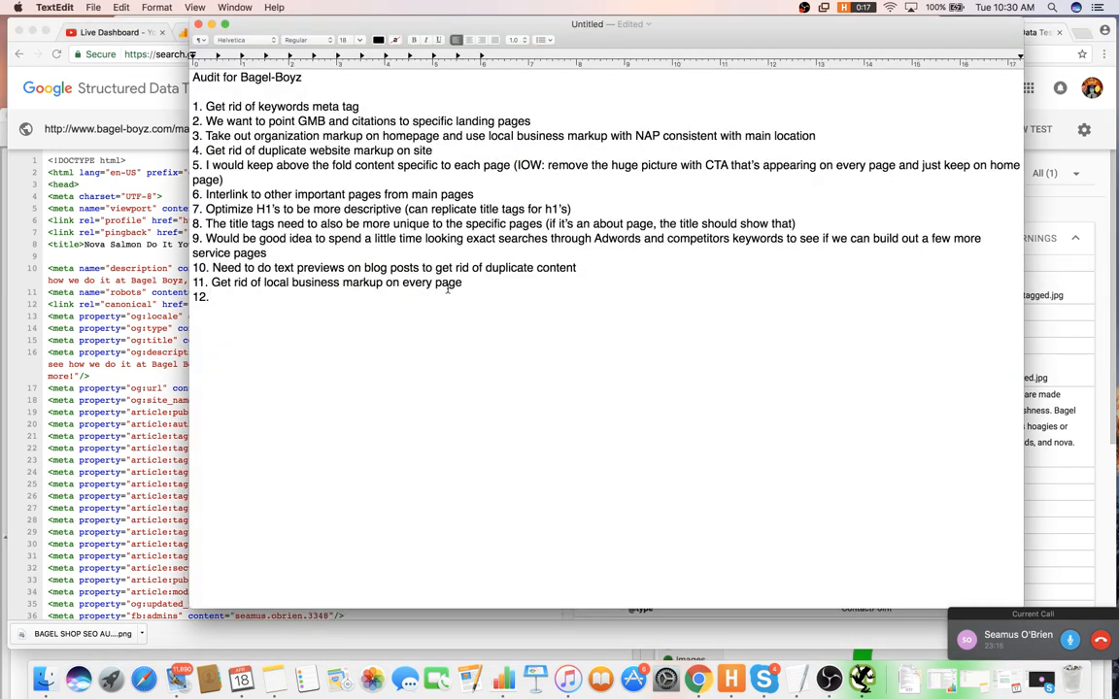
click(1110, 229)
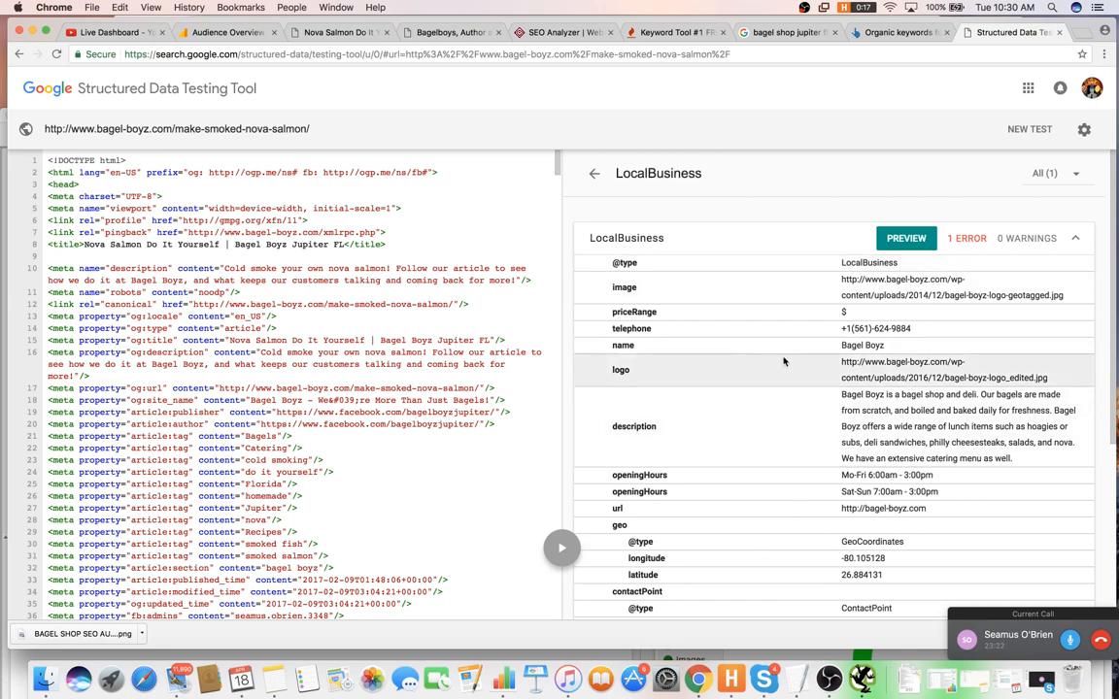
- Finish item 12 with 'blog posting markup' and start item 13
key(super+Tab)
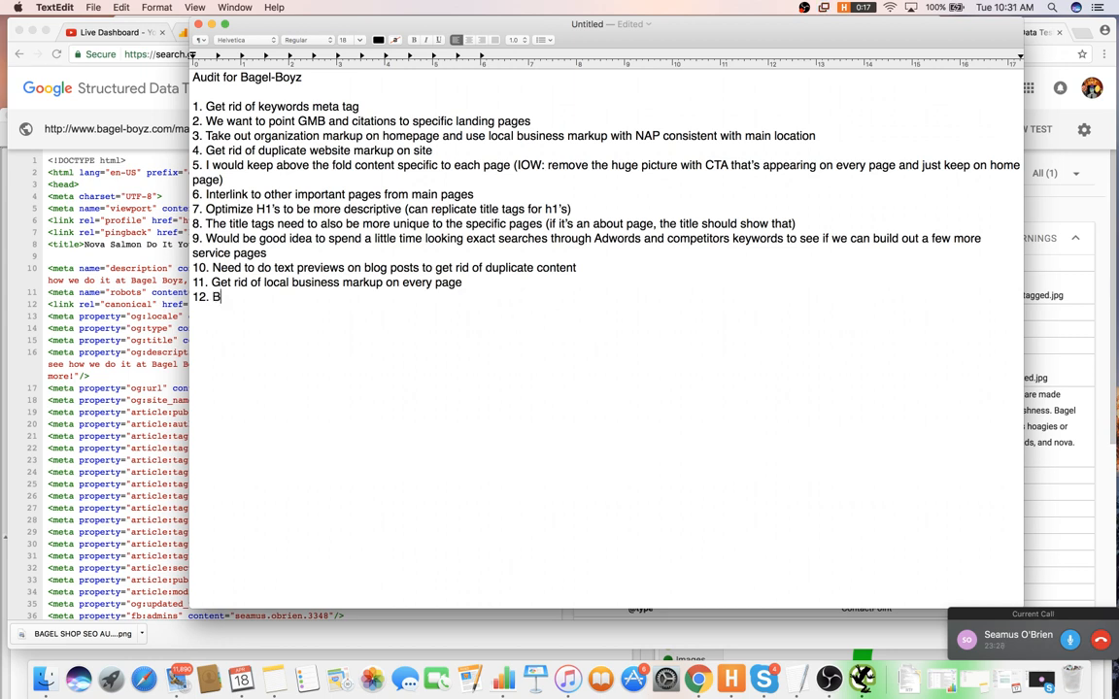
text(blog )
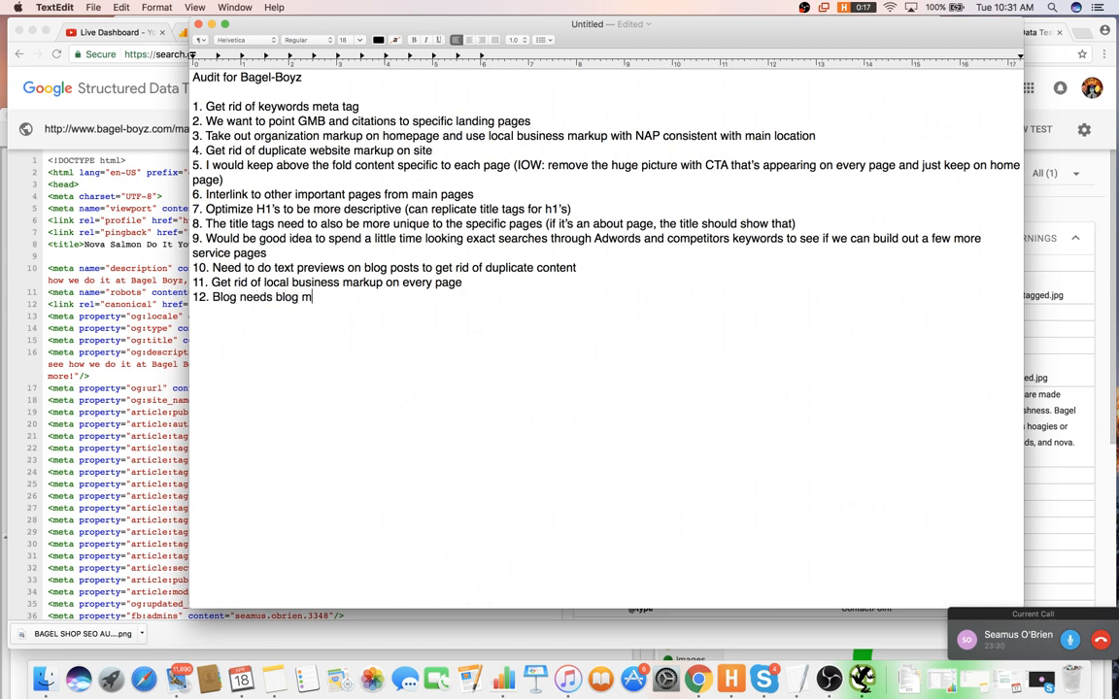
text(posting markup)
key(Return)
text(13.)
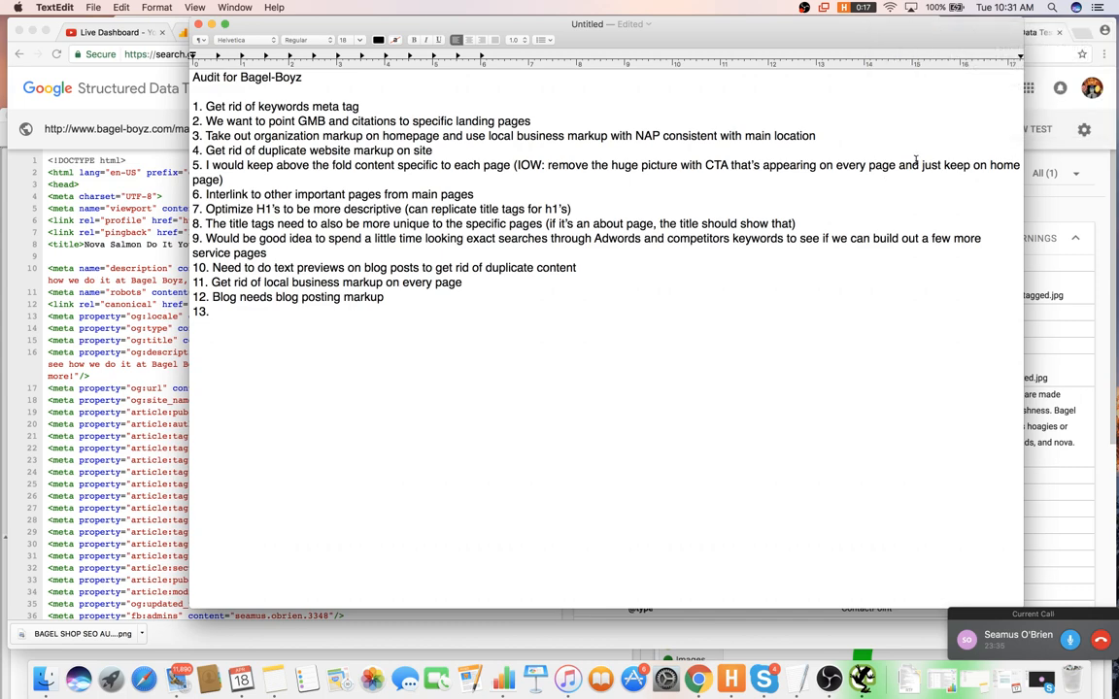
- Write item 13: about and contact pages need about and contact markup, then start item 14
click(1034, 117)
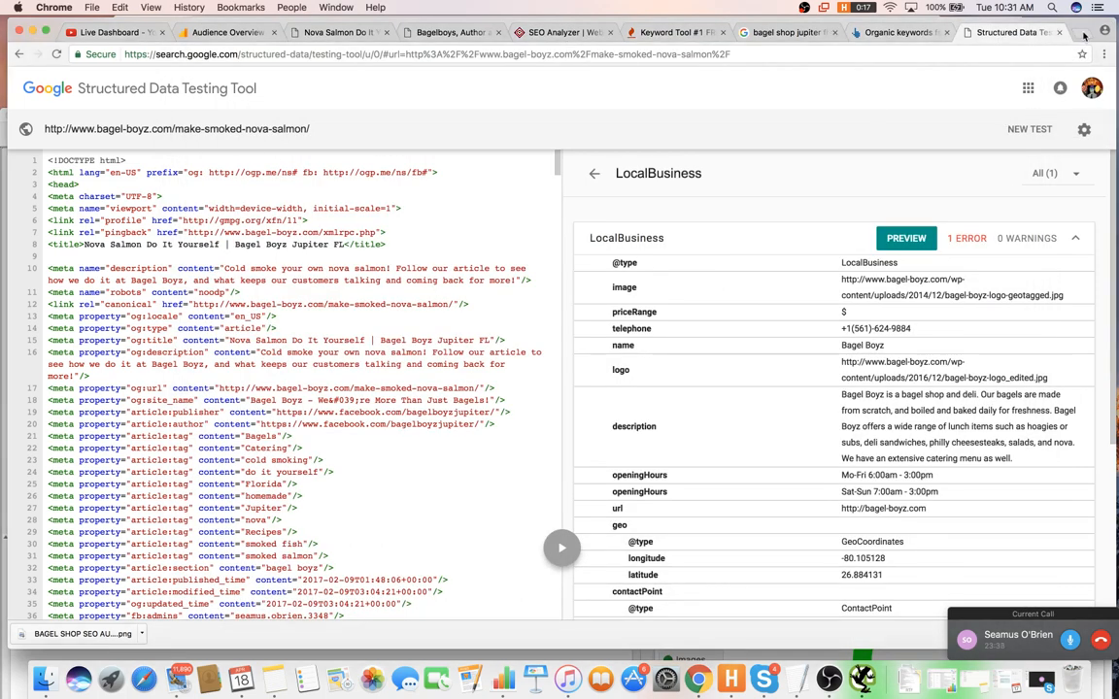
key(super+Tab)
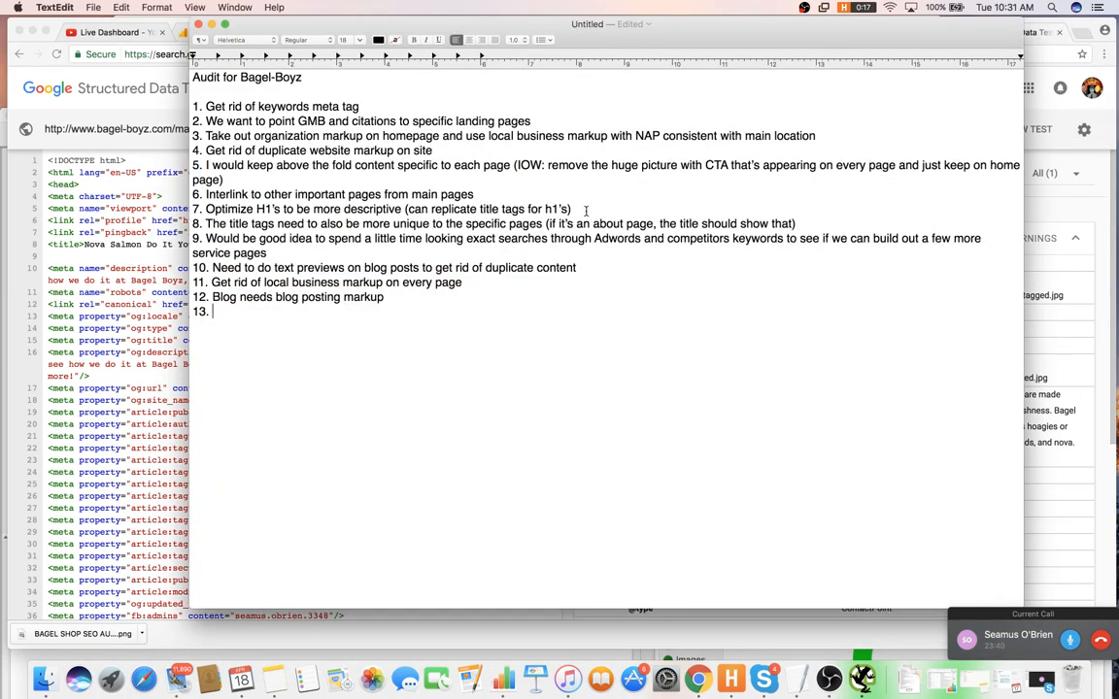
text(out and co)
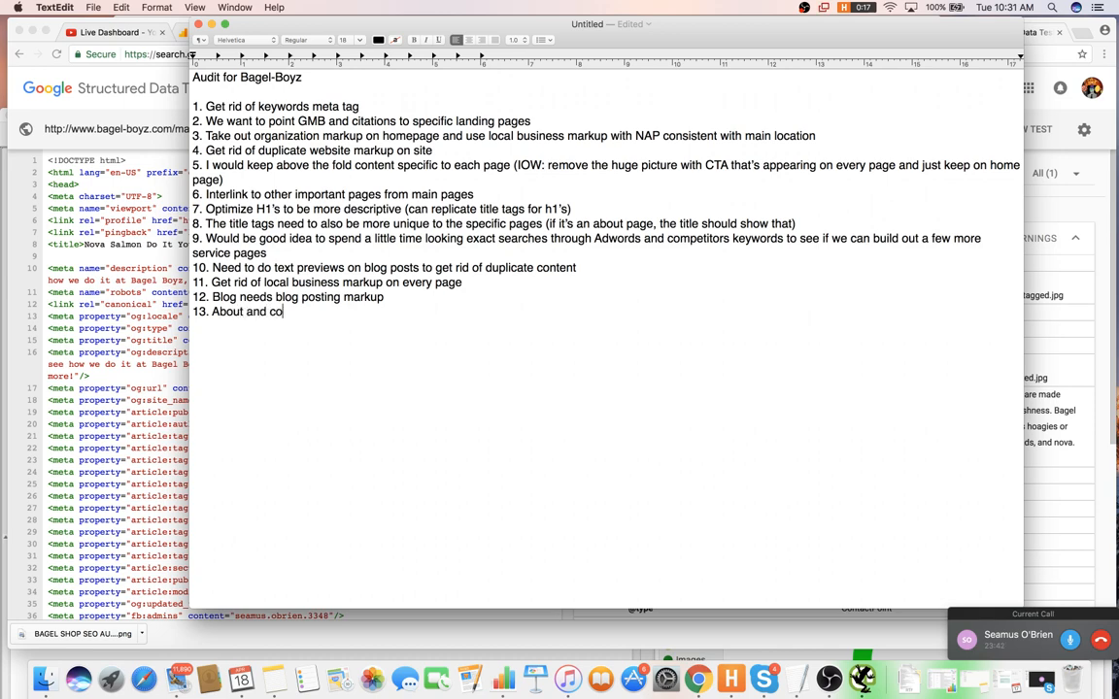
text(ntact page need abo)
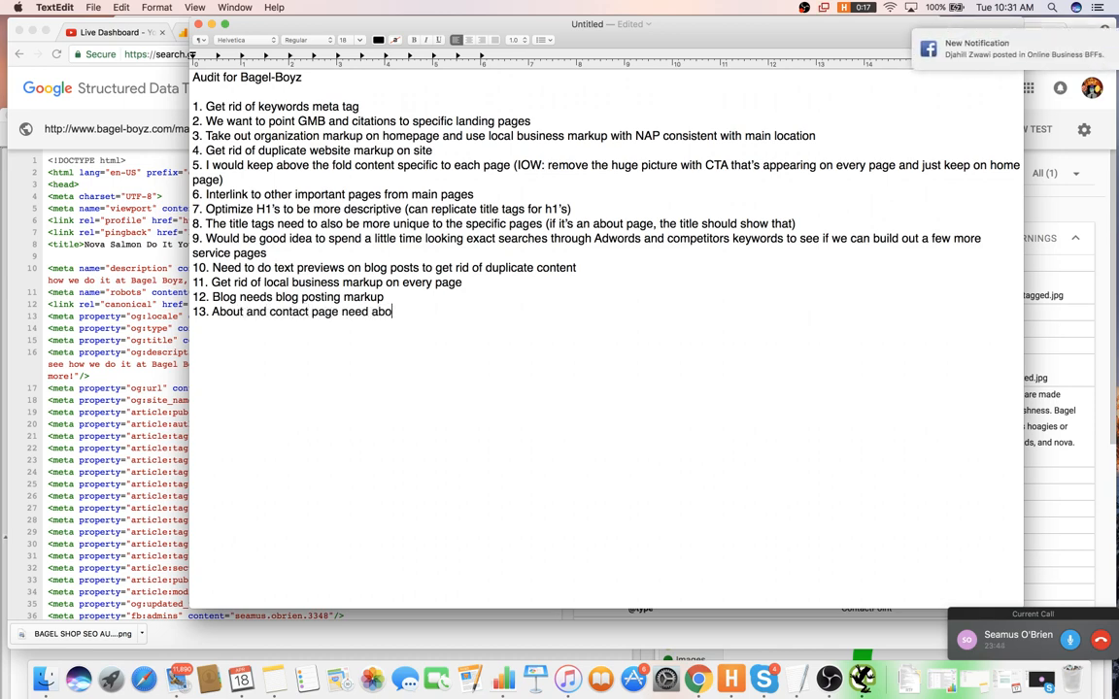
text(ut and cotnact)
key(BackSpace)
key(BackSpace)
key(BackSpace)
key(BackSpace)
key(BackSpace)
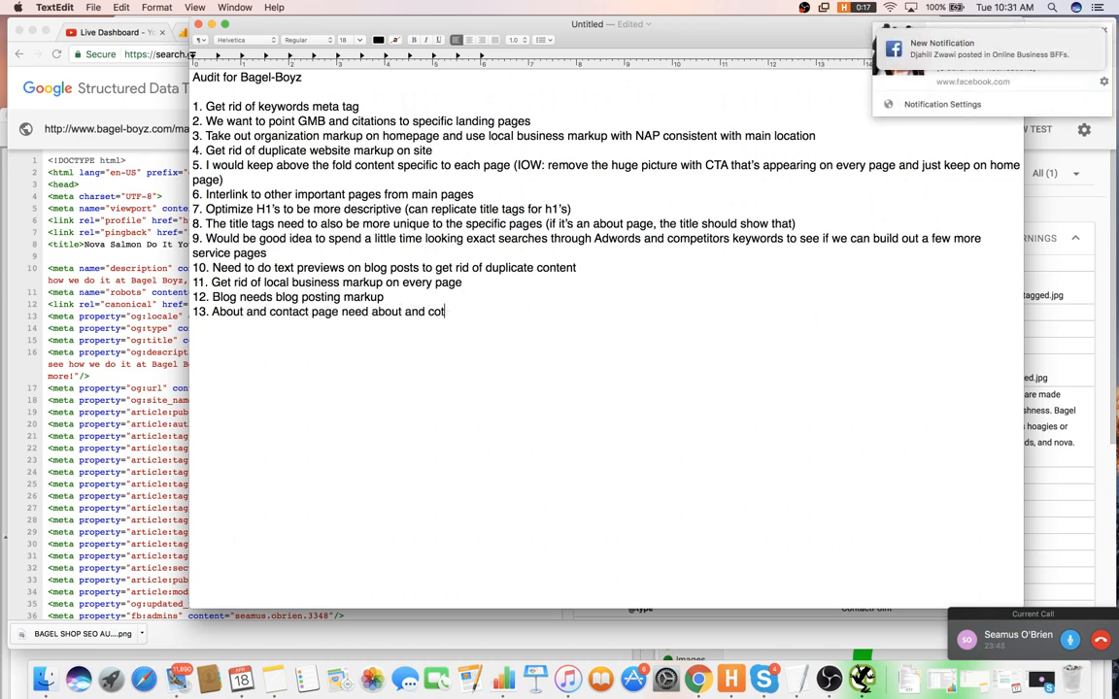
text(ntact markup)
key(Return)
text(14.)
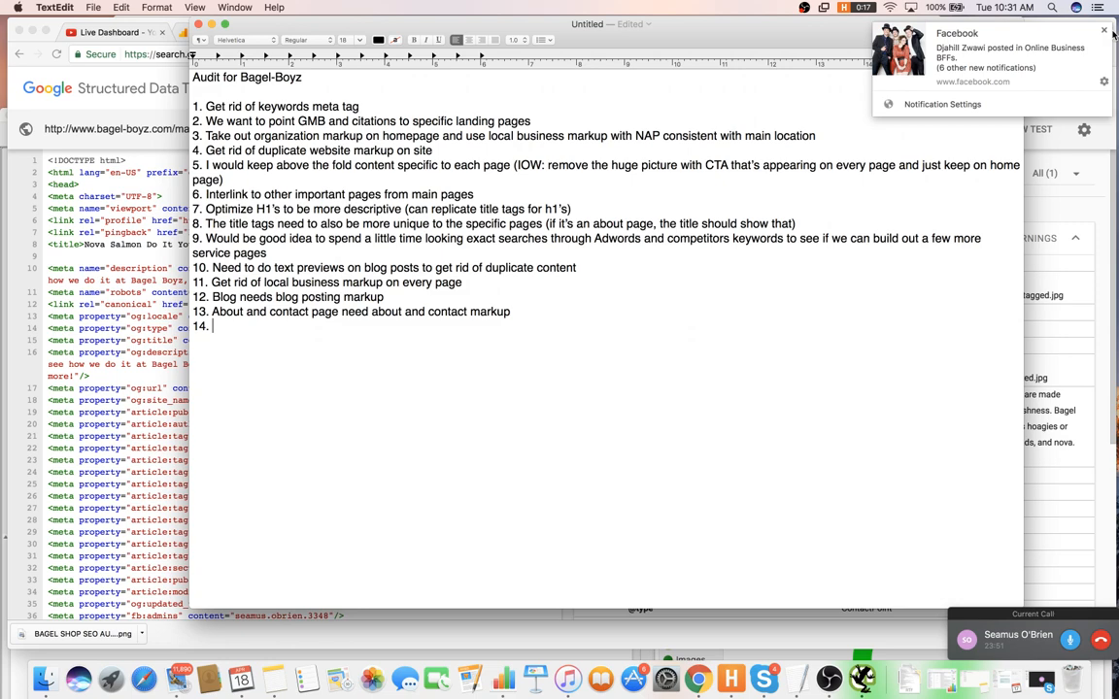
key(super+Tab)
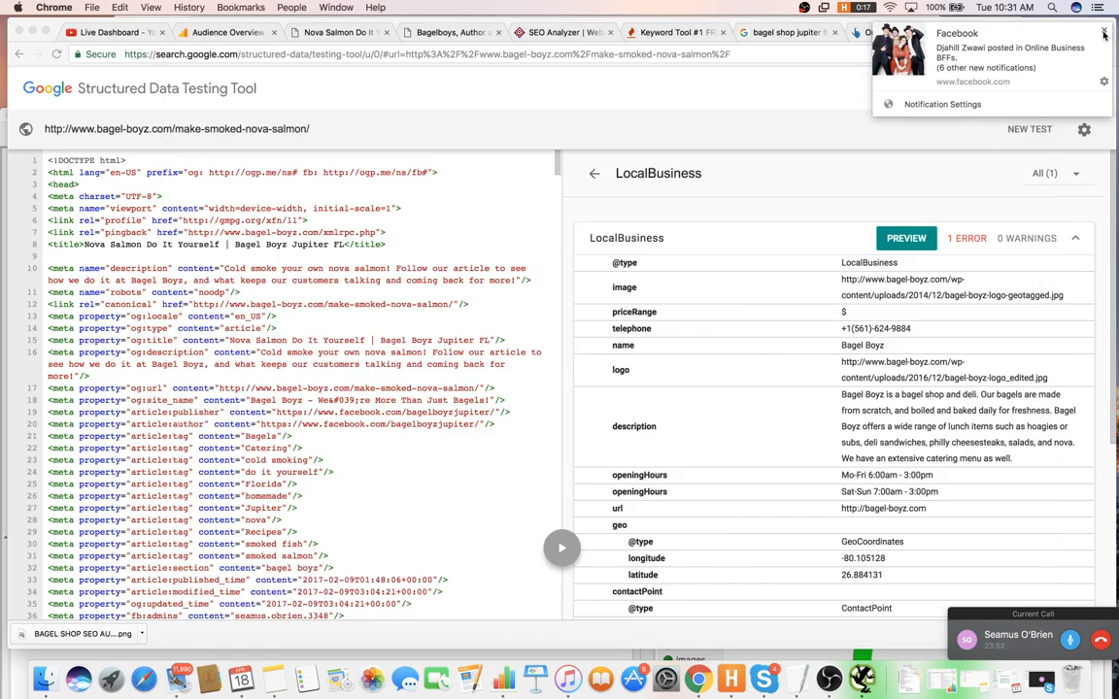
click(321, 32)
scroll(424, 321, down, 1)
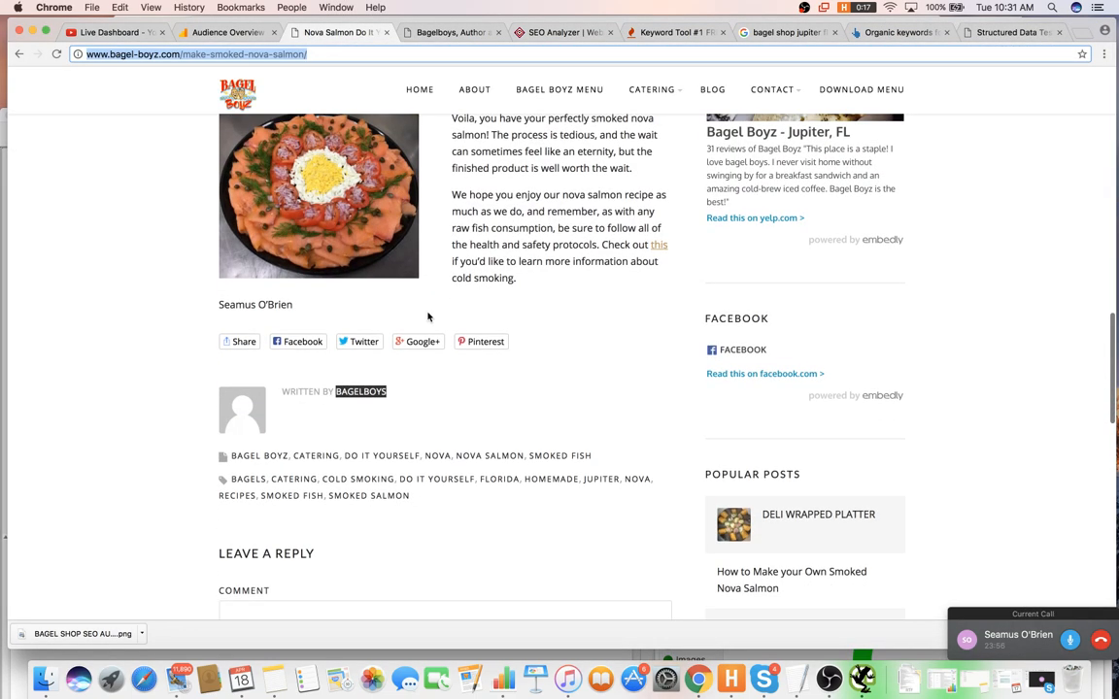
click(412, 32)
click(399, 55)
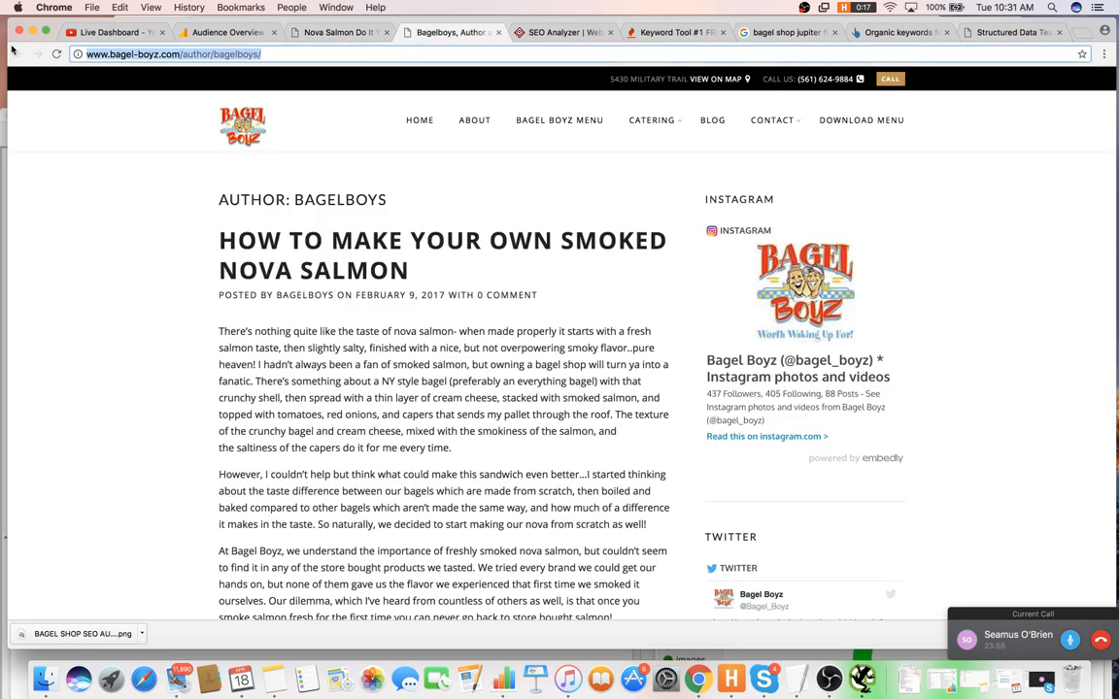
key(Left)
text(site)
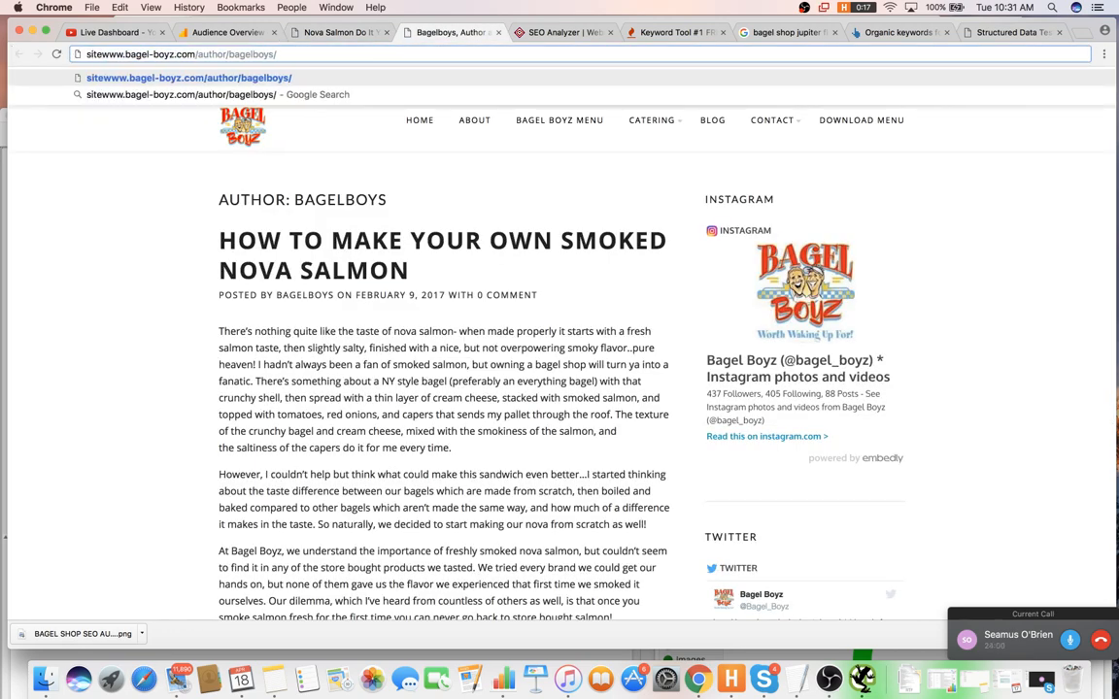
text(:)
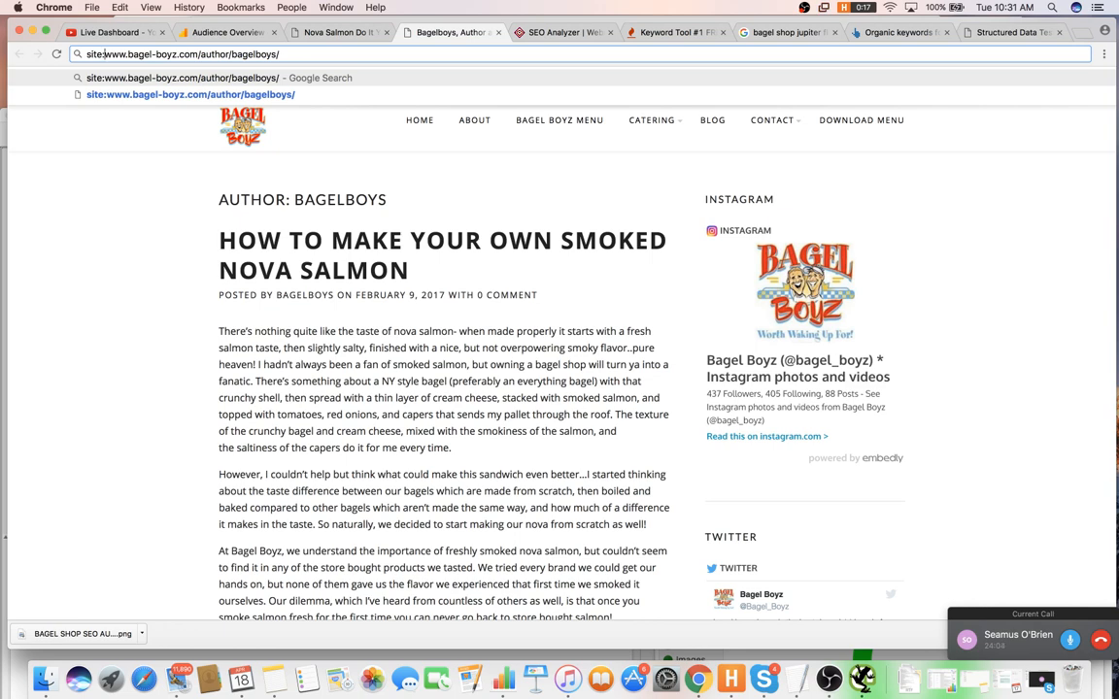
key(Return)
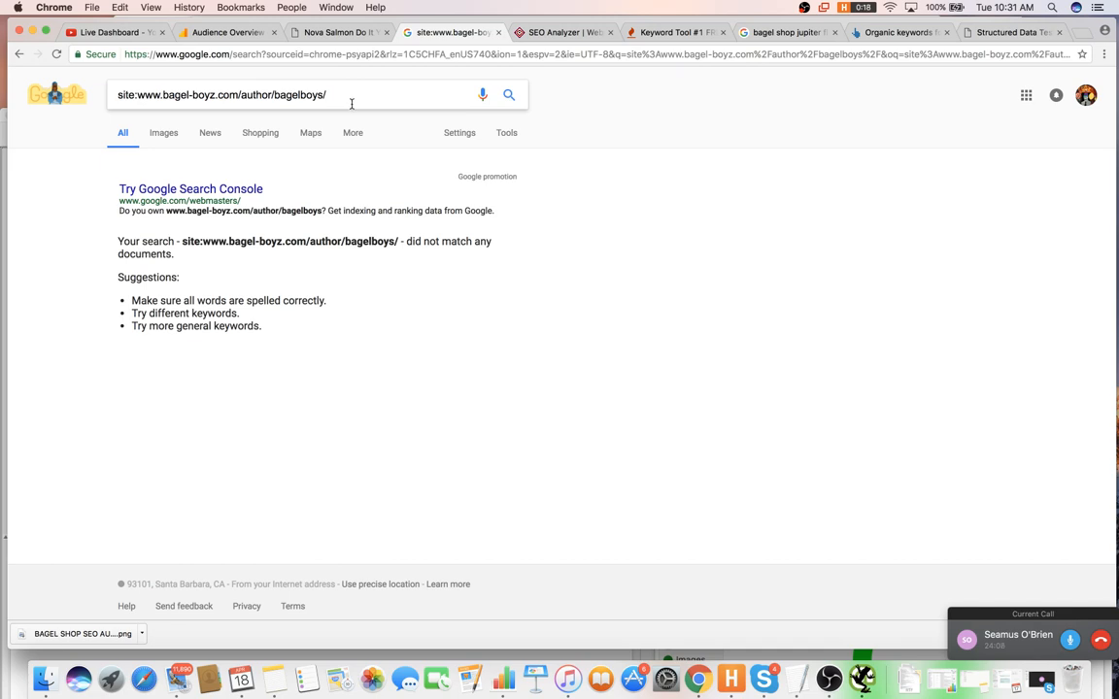
drag(331, 94, 273, 94)
key(BackSpace)
key(Return)
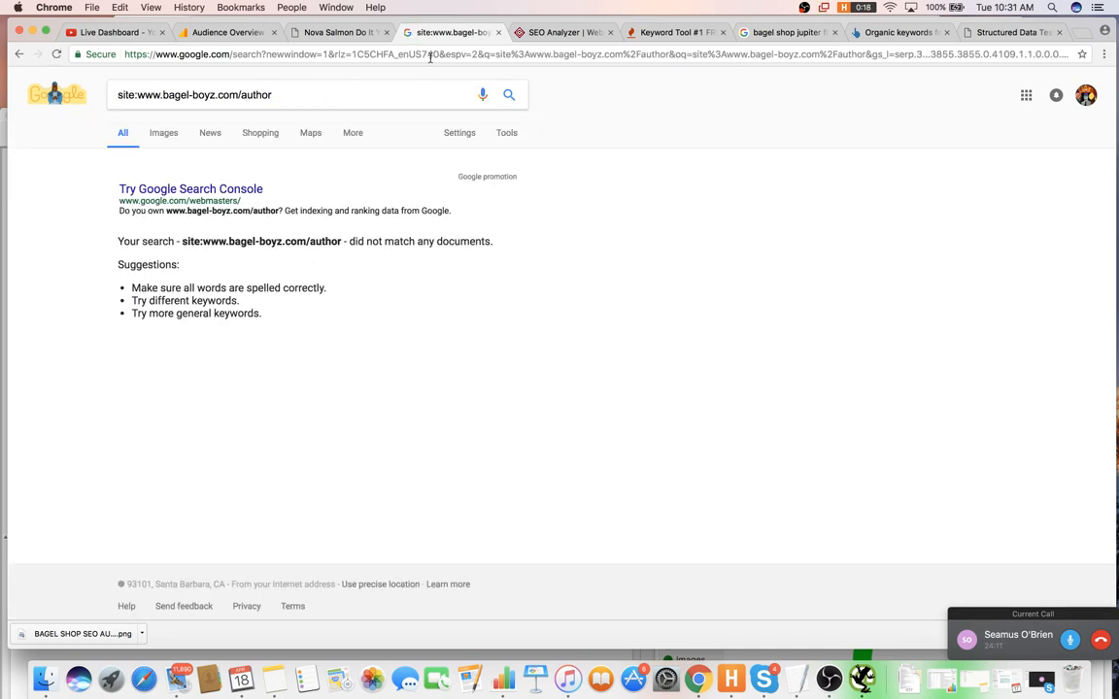
click(335, 32)
click(449, 32)
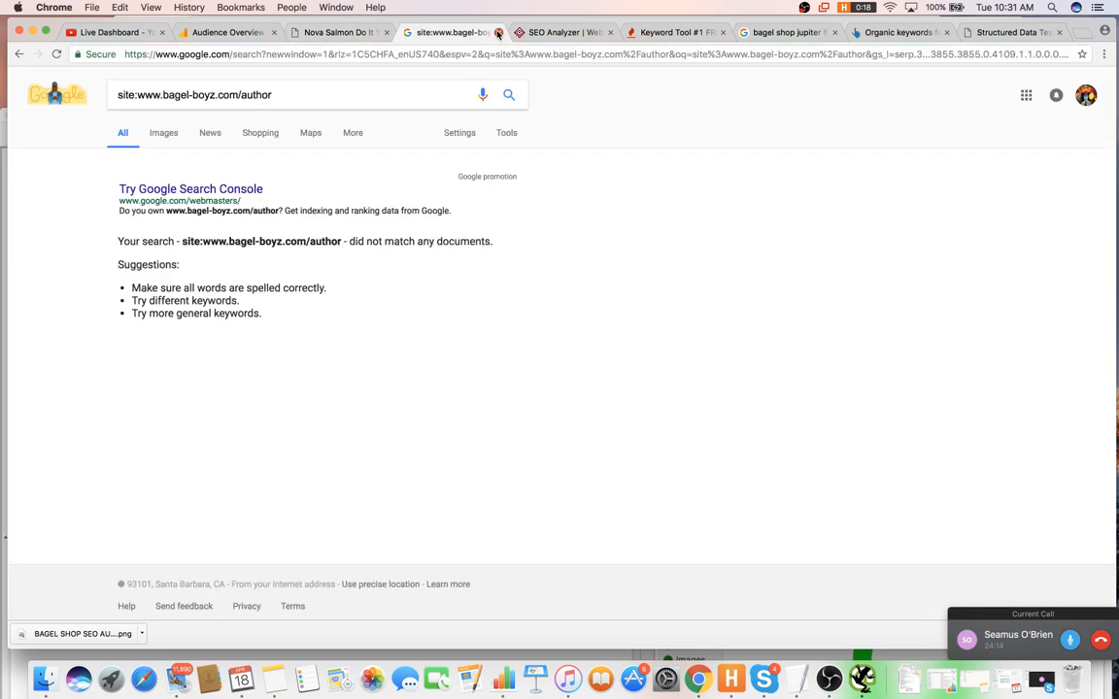
key(super+w)
- Return to the Nova Salmon post and scroll down to its categories and tags
click(386, 35)
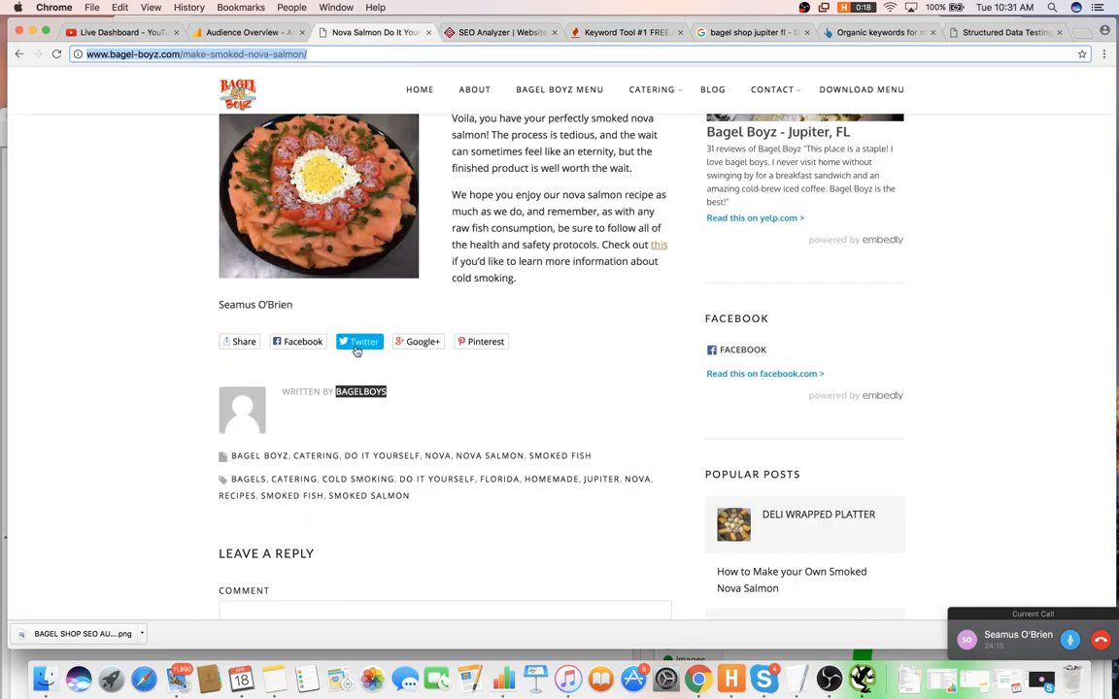
scroll(330, 398, down, 1)
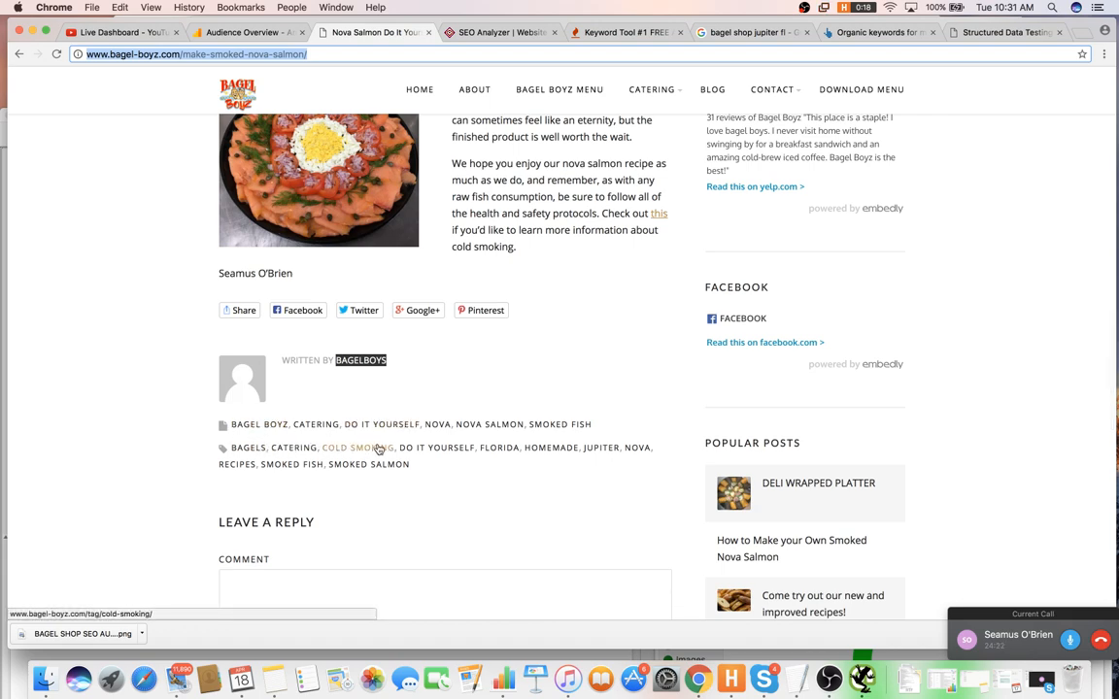
scroll(379, 449, down, 2)
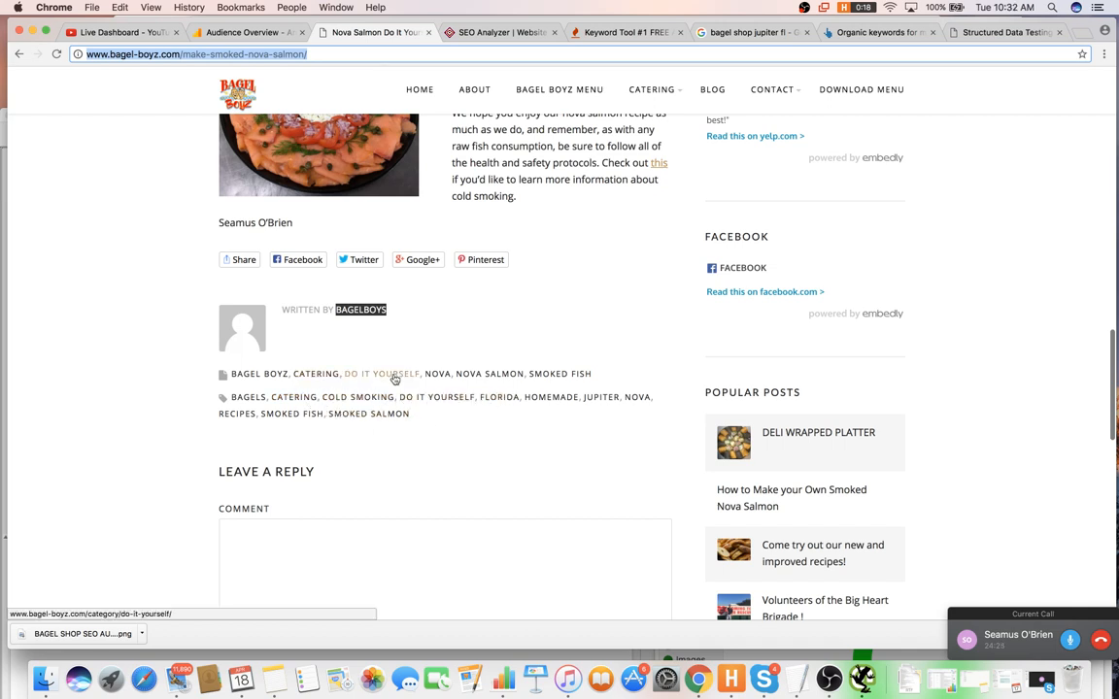
scroll(484, 378, down, 2)
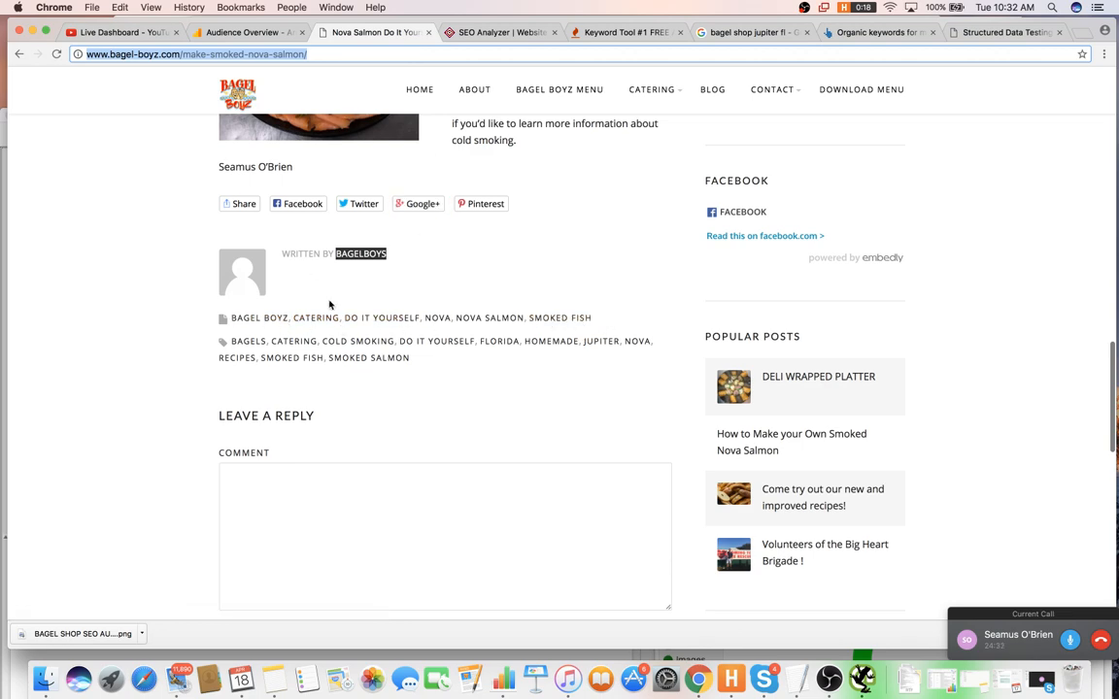
scroll(447, 230, up, 3)
scroll(418, 238, down, 2)
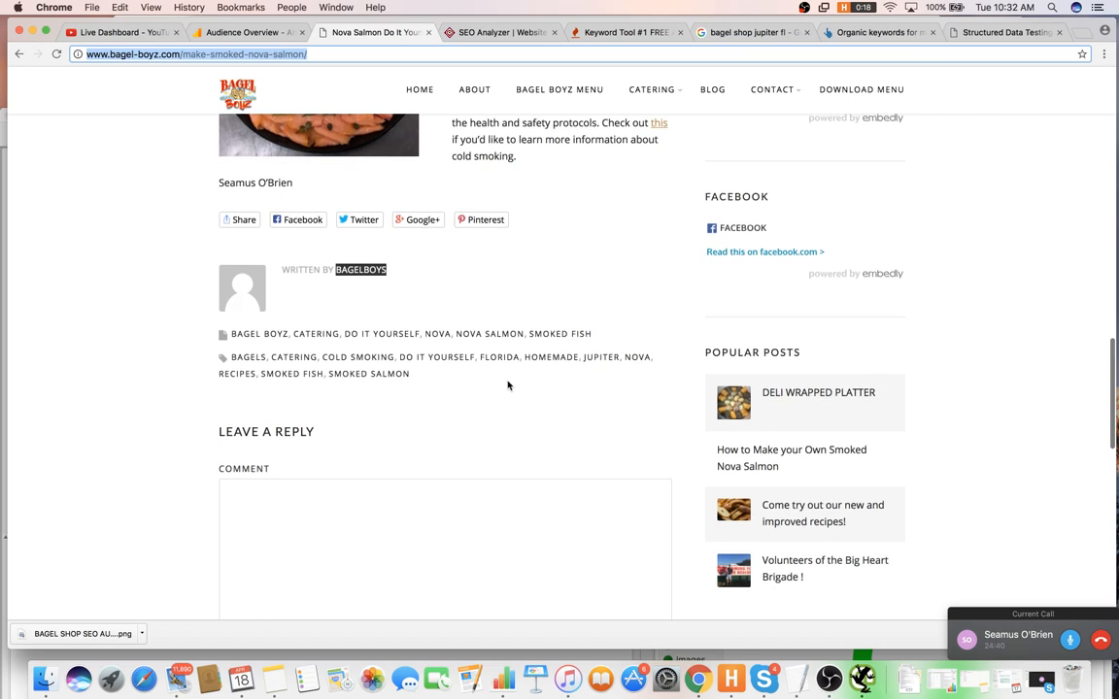
- Open the CATERING category archive in a new tab and look it over
right_click(325, 331)
key(Return)
click(463, 39)
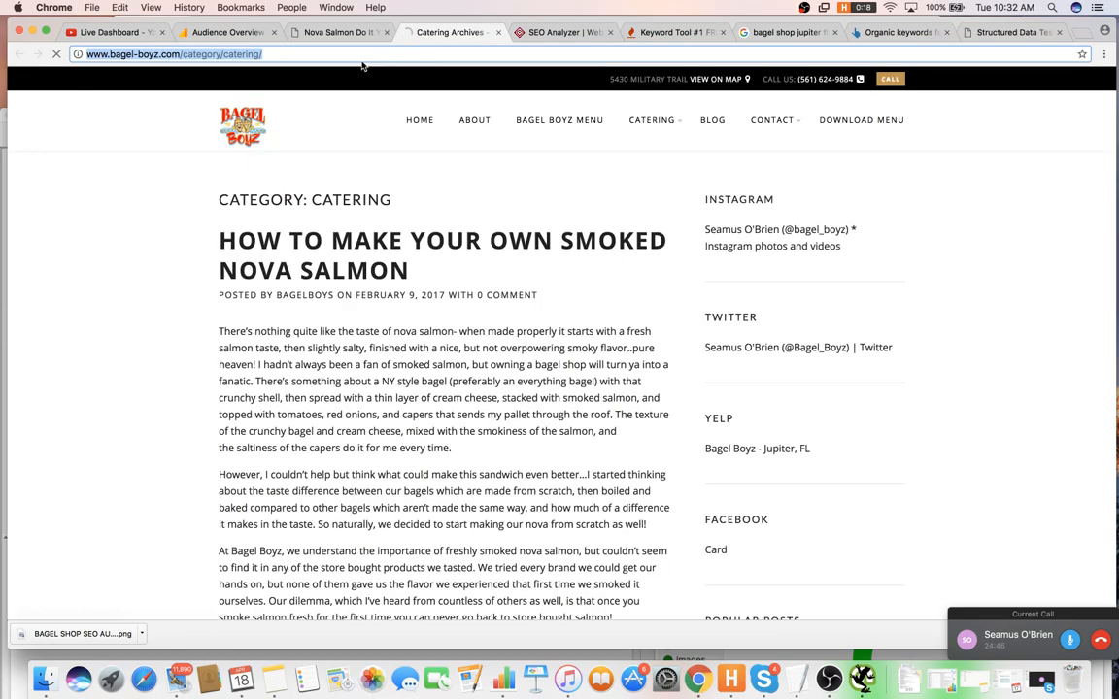
scroll(422, 218, down, 5)
scroll(423, 219, up, 10)
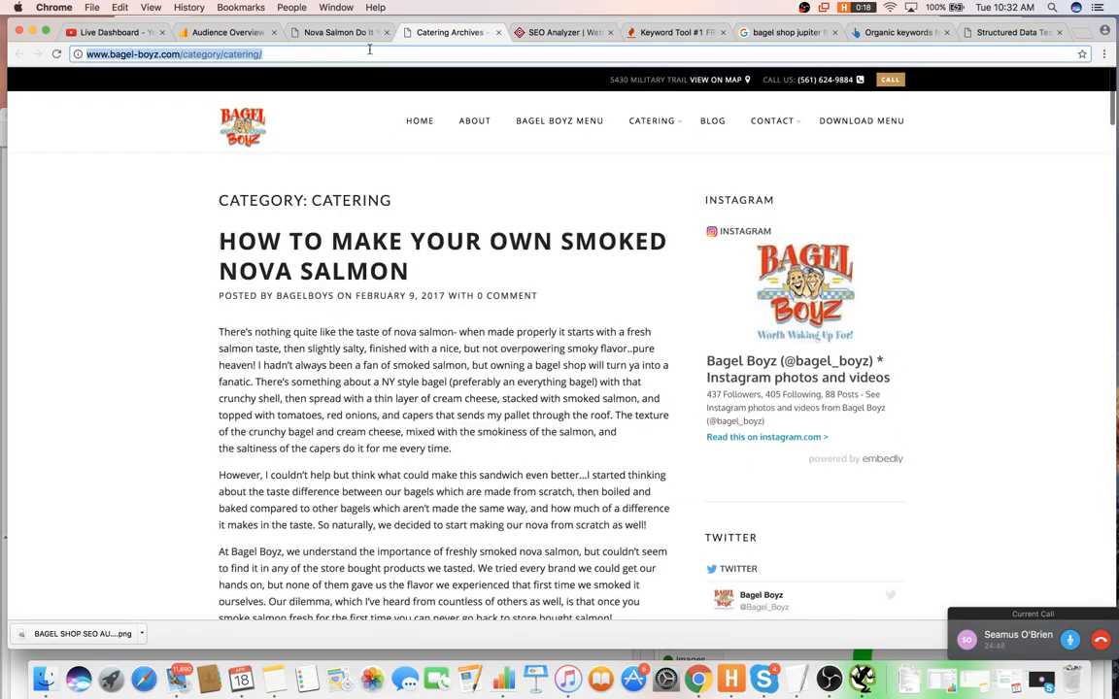
key(super+Tab)
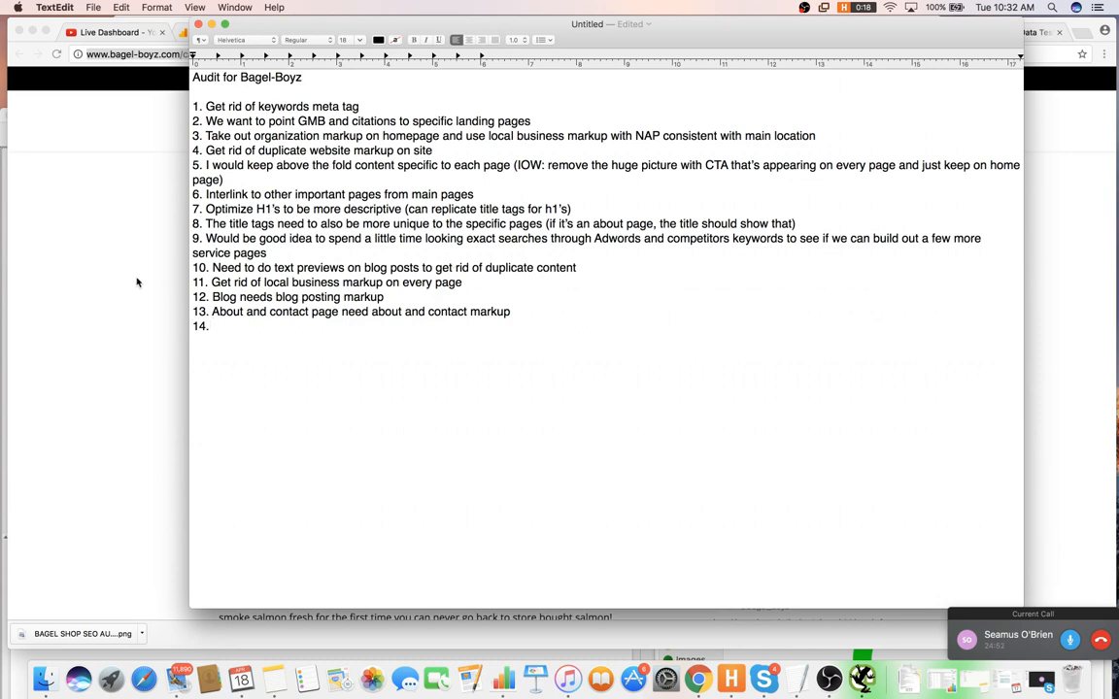
- Add item 14: '1 category per post and no index tags and stop using them', and start item 15
text(1 catefg)
text(per post)
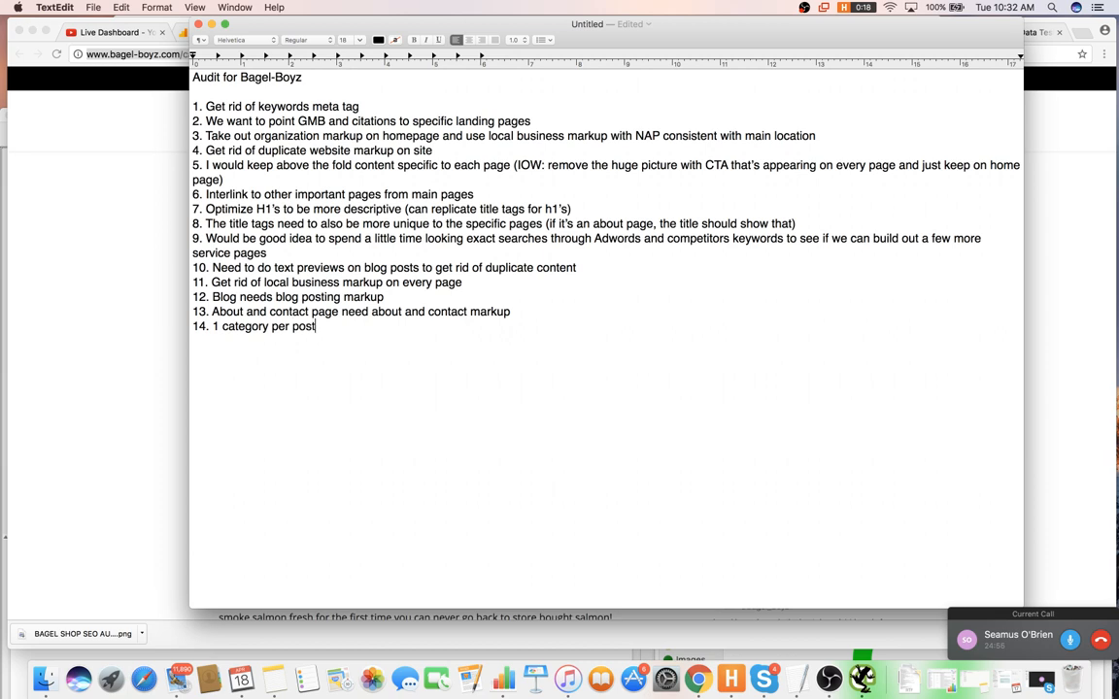
text(ex tags and sro)
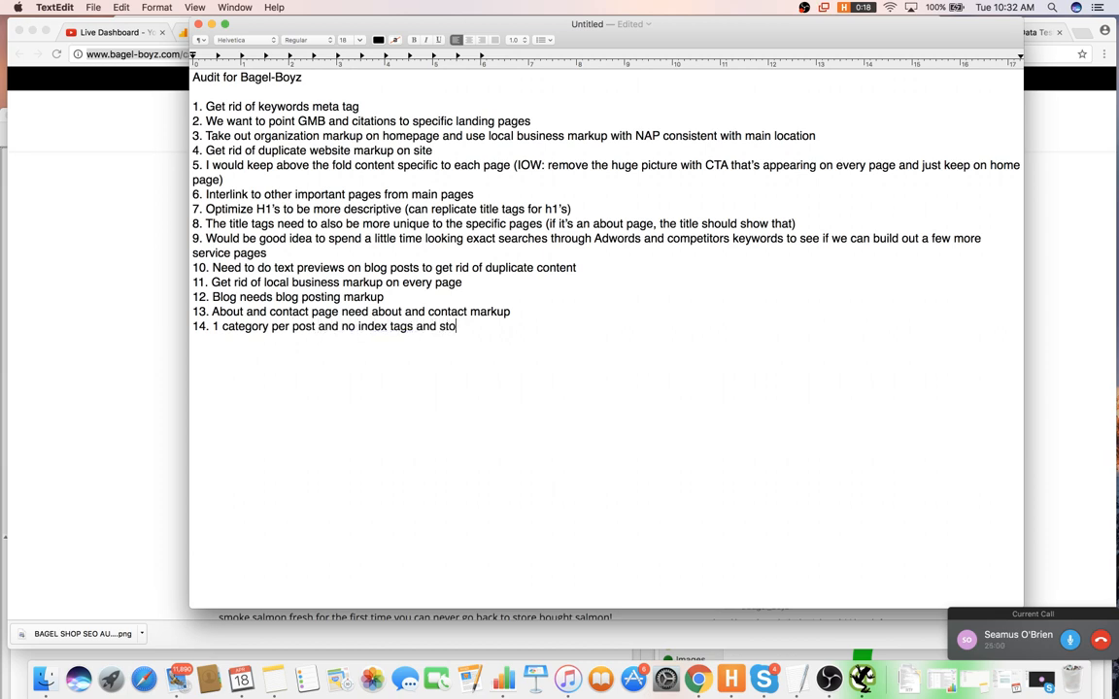
text(p using them)
key(Return)
text(15.)
click(137, 277)
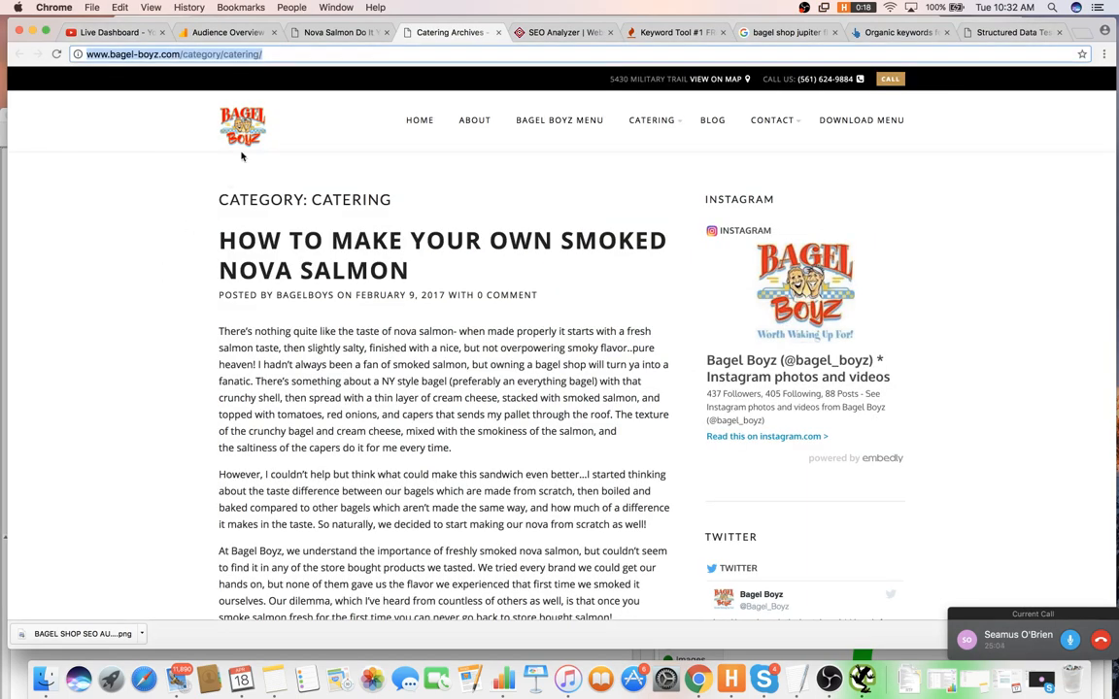
- Open the Nova Salmon article's Catering tag archive and select its TAG: CATERING heading
click(345, 32)
scroll(466, 223, down, 2)
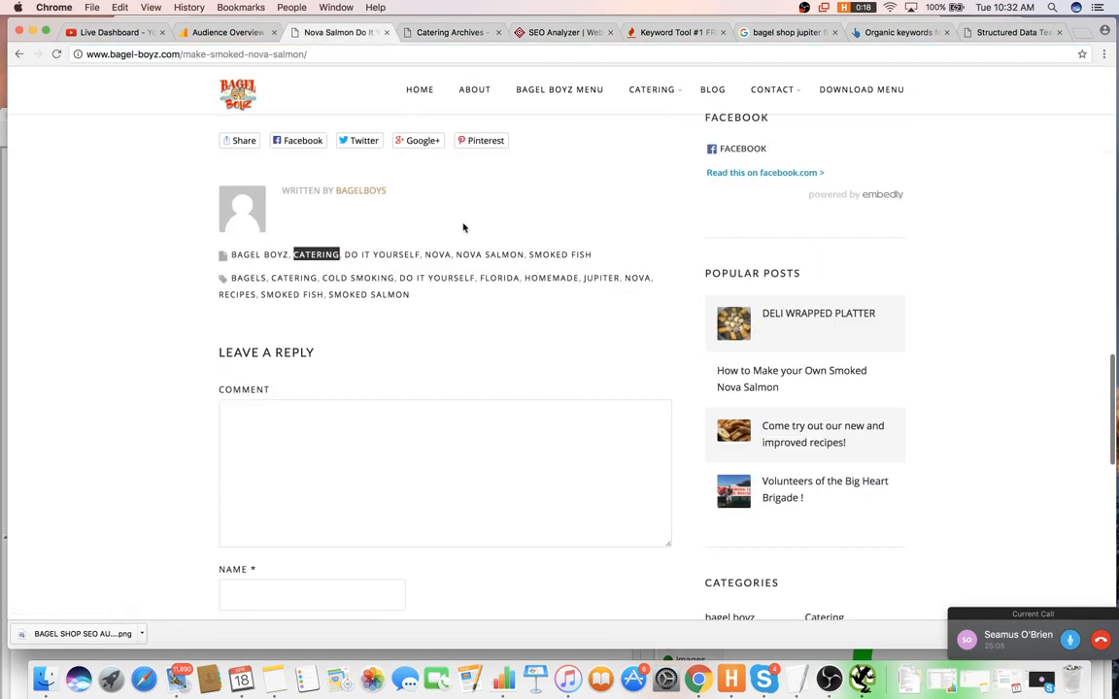
click(375, 281)
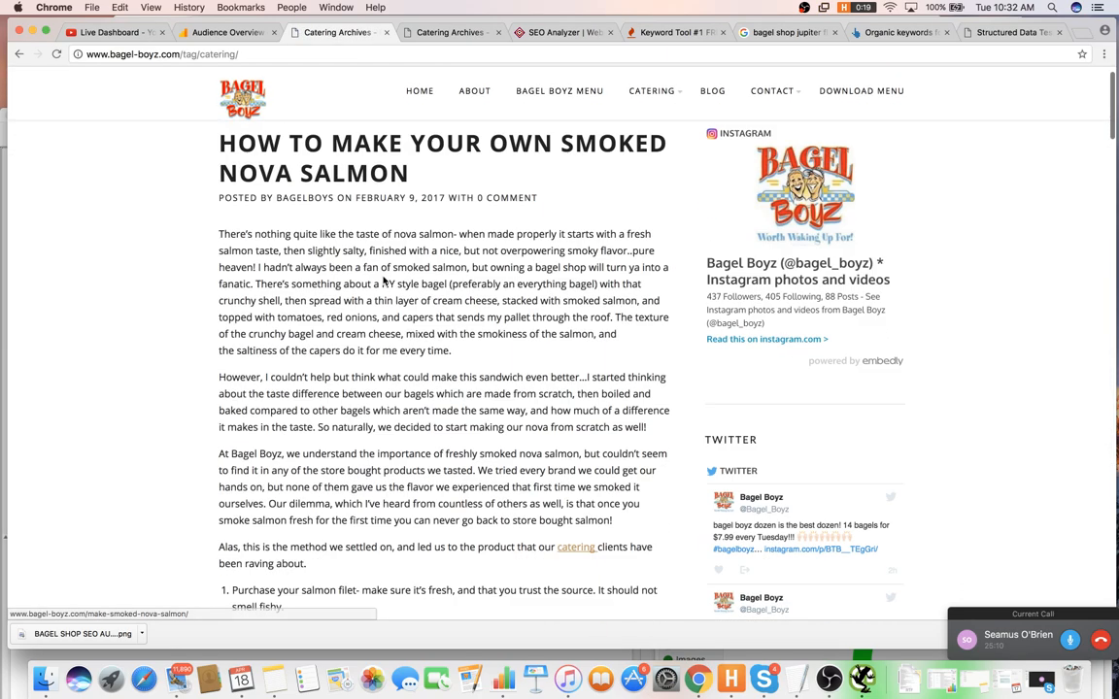
drag(367, 200, 227, 199)
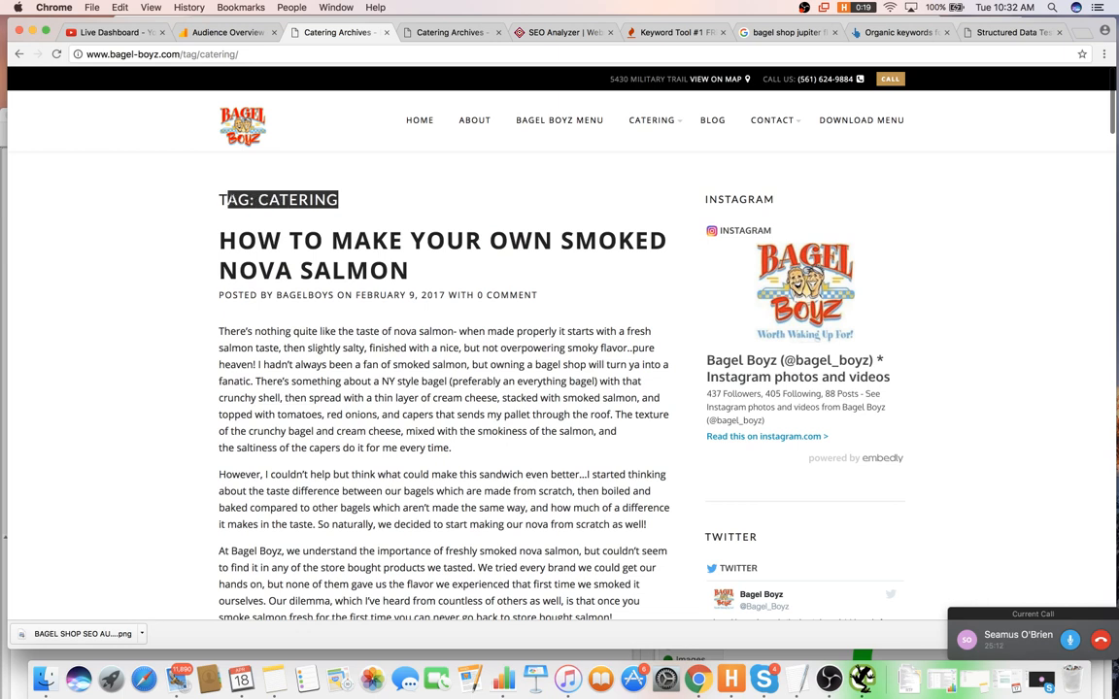
click(295, 192)
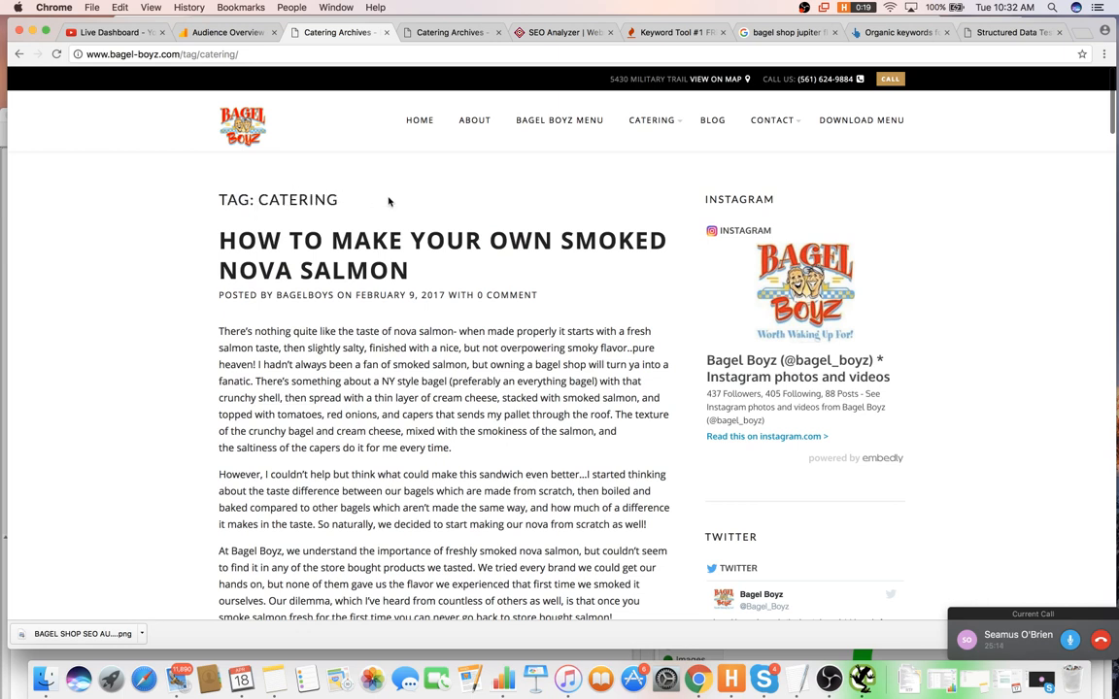
drag(388, 201, 196, 202)
click(227, 199)
triple_click(263, 199)
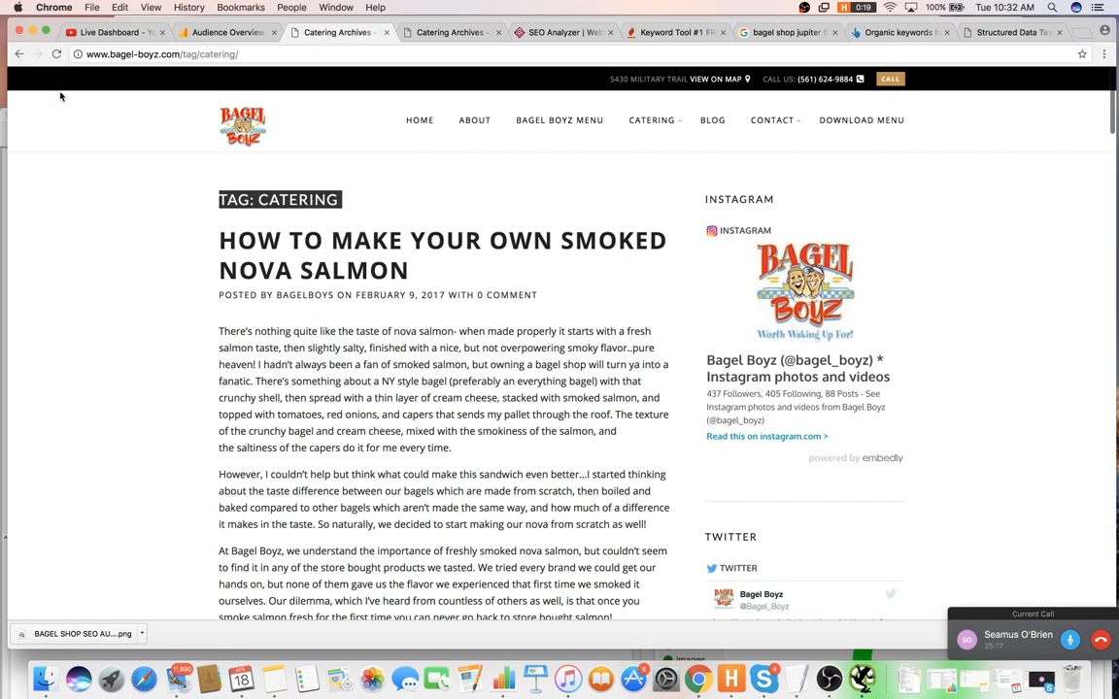
- Go back to the Nova Salmon article and bring the audit document forward
click(18, 55)
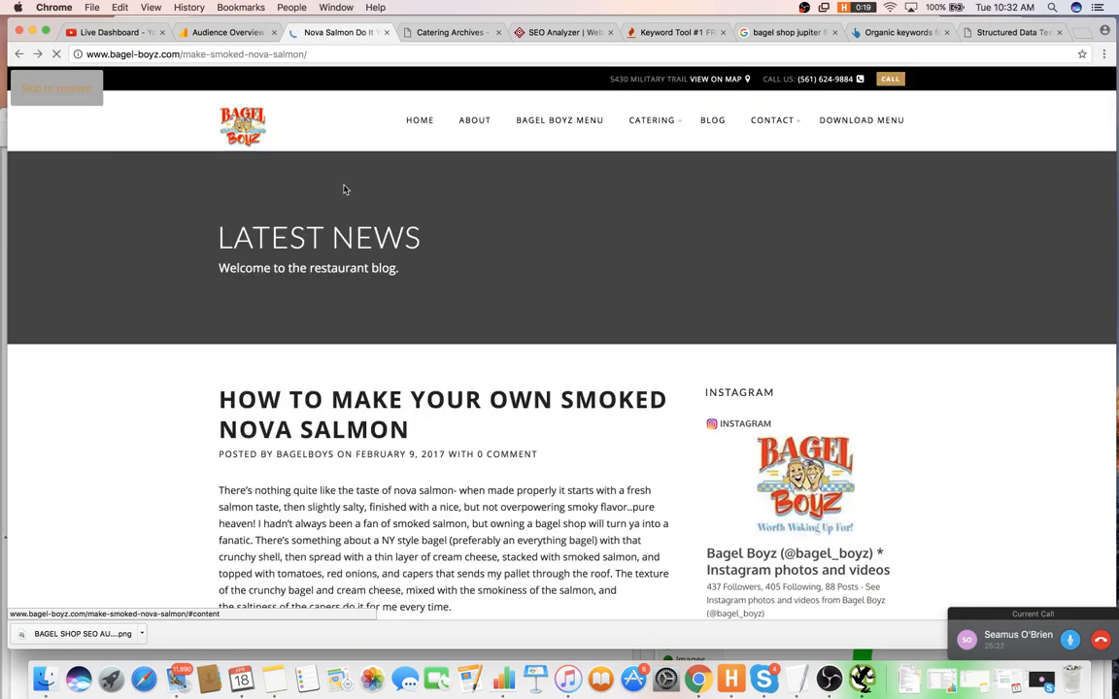
scroll(352, 198, up, 1)
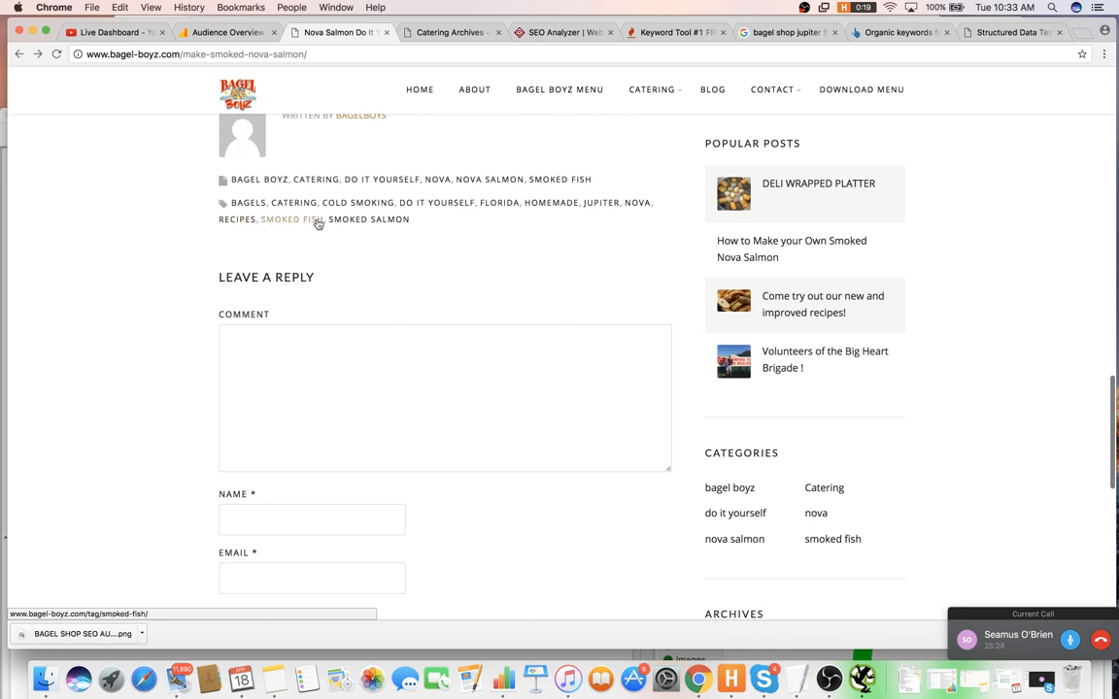
key(super+Tab)
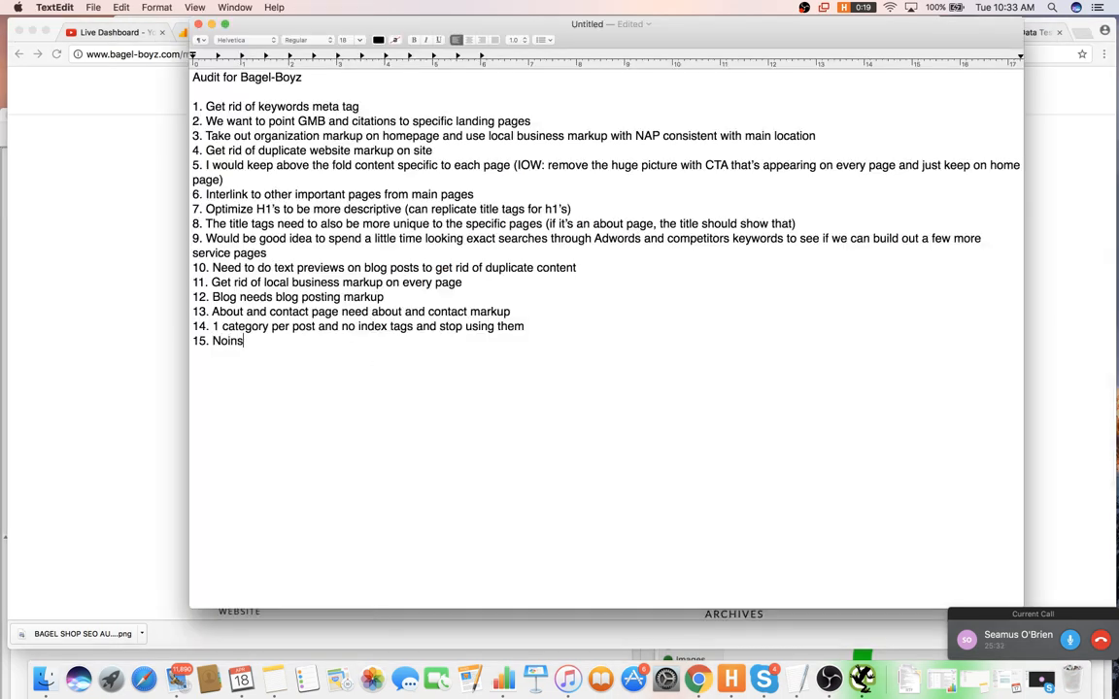
- Complete audit item 15 as 'Noindex tags, put 1 category per post' and number item 16
key(BackSpace)
text(tags,)
click(149, 236)
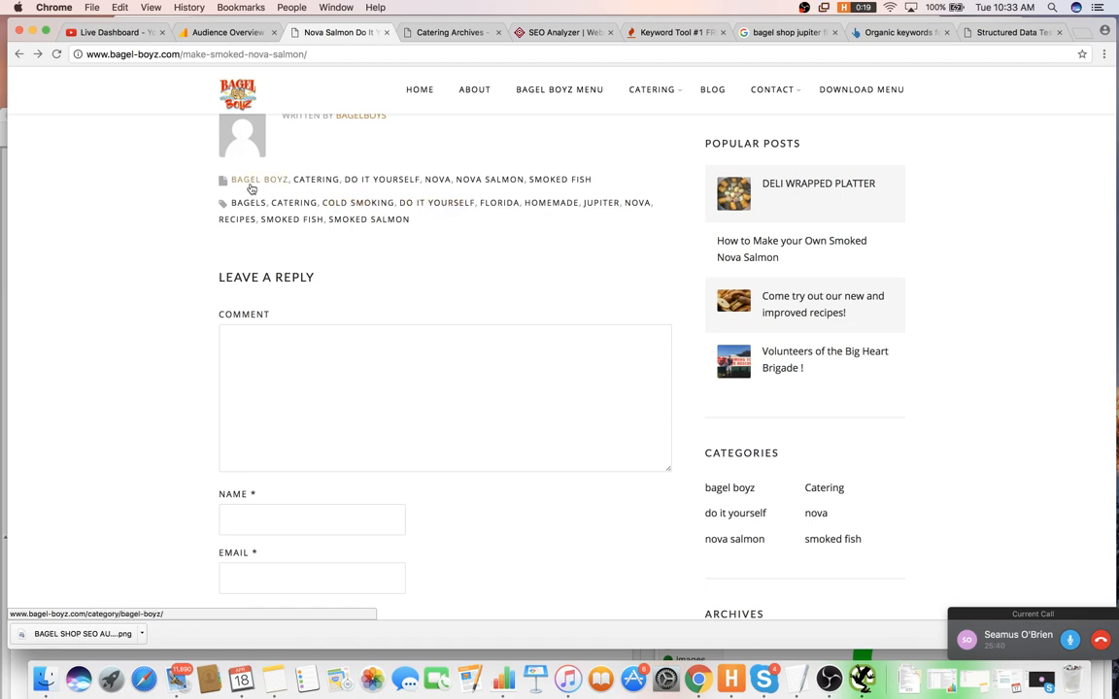
key(super+Tab)
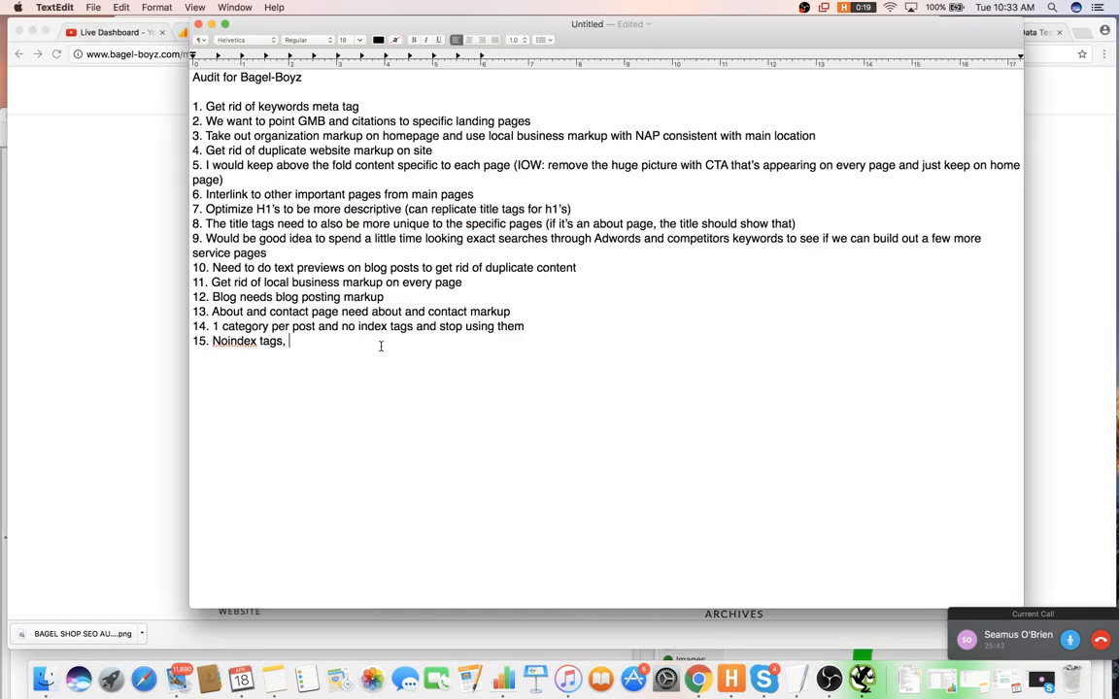
text(po)
text(ut 1)
text( category per post 1)
text(6.)
- Open the Nova Salmon article's CATERING category link in a new tab and view it
click(84, 255)
scroll(153, 218, up, 2)
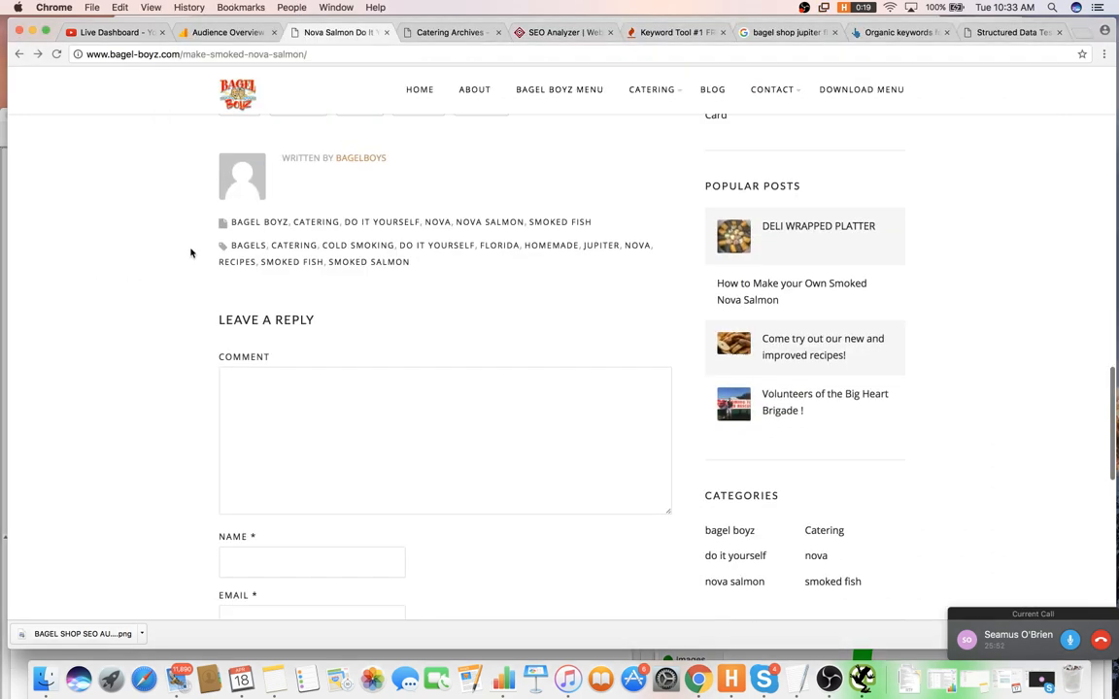
right_click(305, 226)
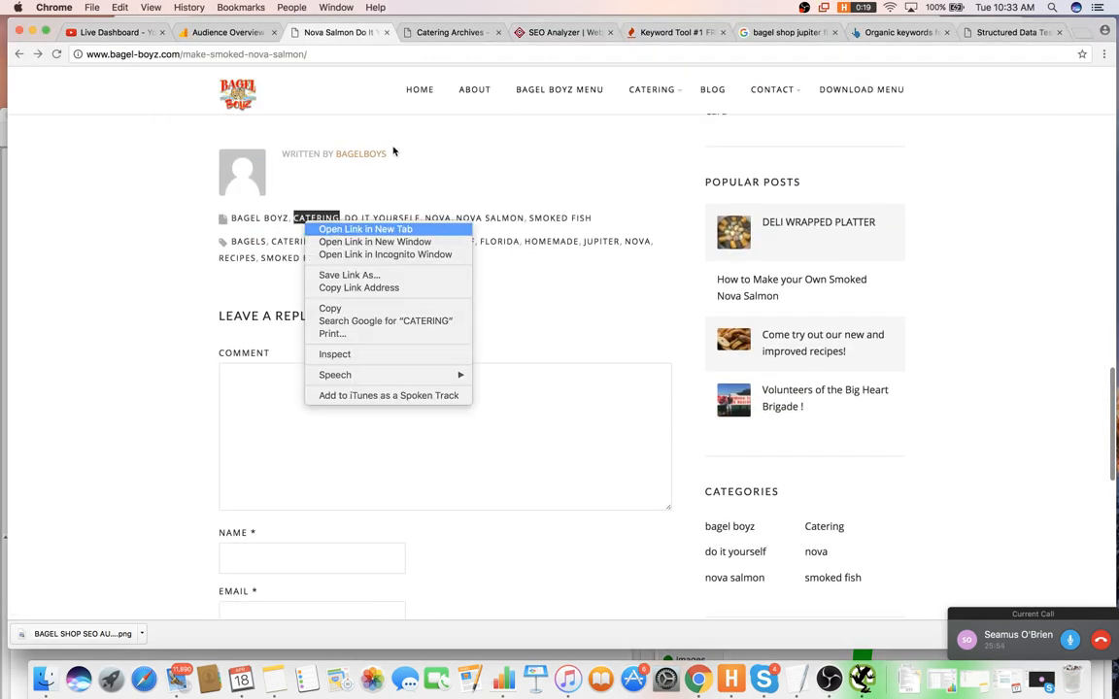
click(374, 229)
click(492, 33)
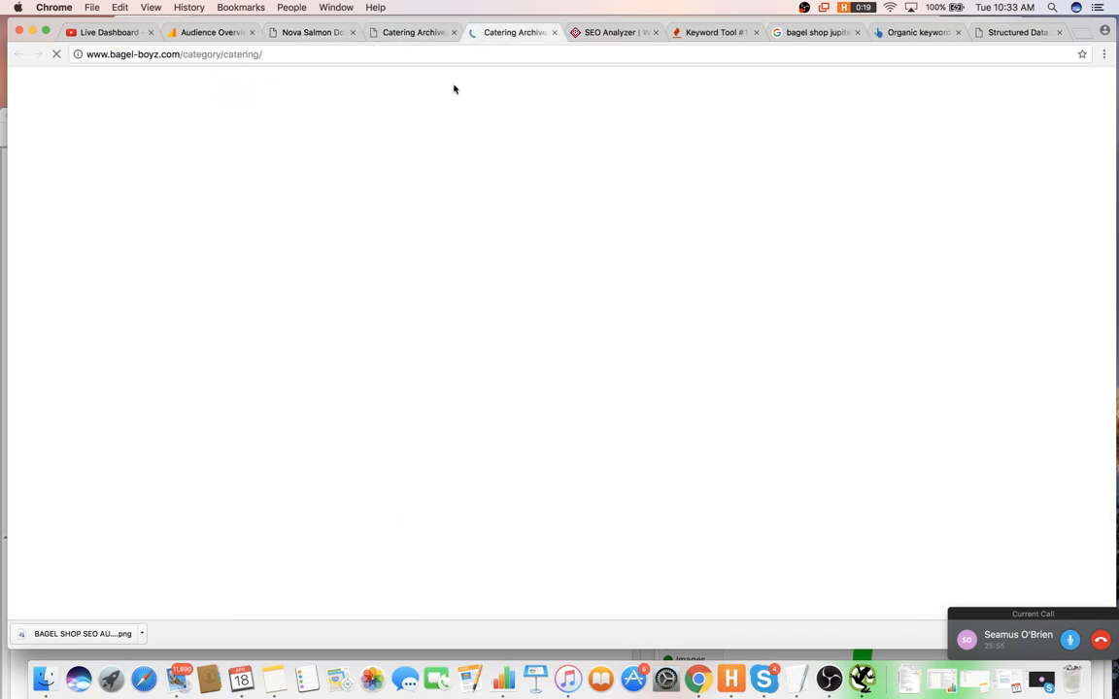
- Look over the Catering category archive heading, then start a blank new tab
scroll(396, 273, down, 3)
scroll(396, 273, up, 3)
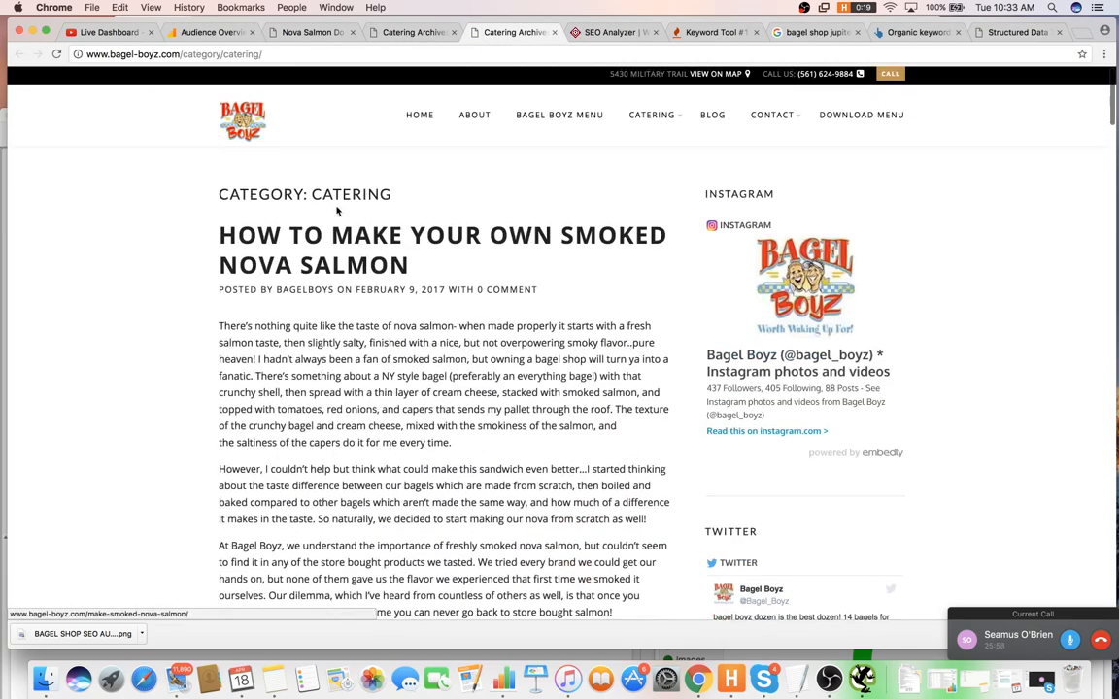
drag(429, 200, 304, 195)
drag(429, 194, 313, 195)
click(427, 195)
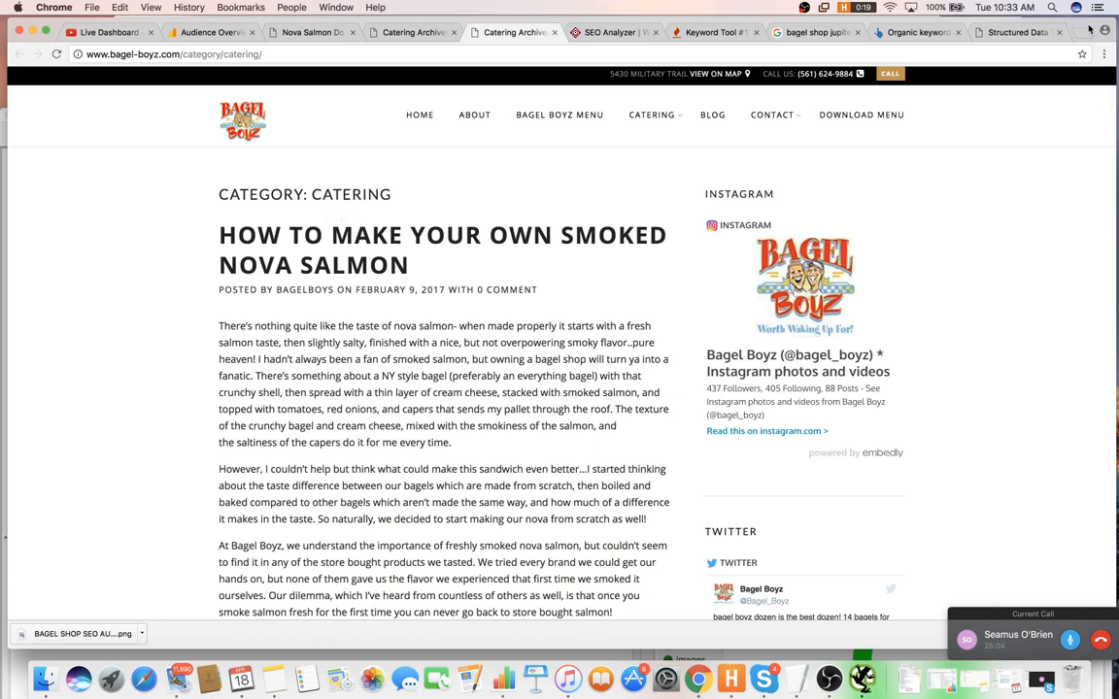
key(super+t)
- Go to chasereiner.com and open its BLOG > LOCAL SEO category
text(xh)
key(BackSpace)
key(BackSpace)
text(CHASE)
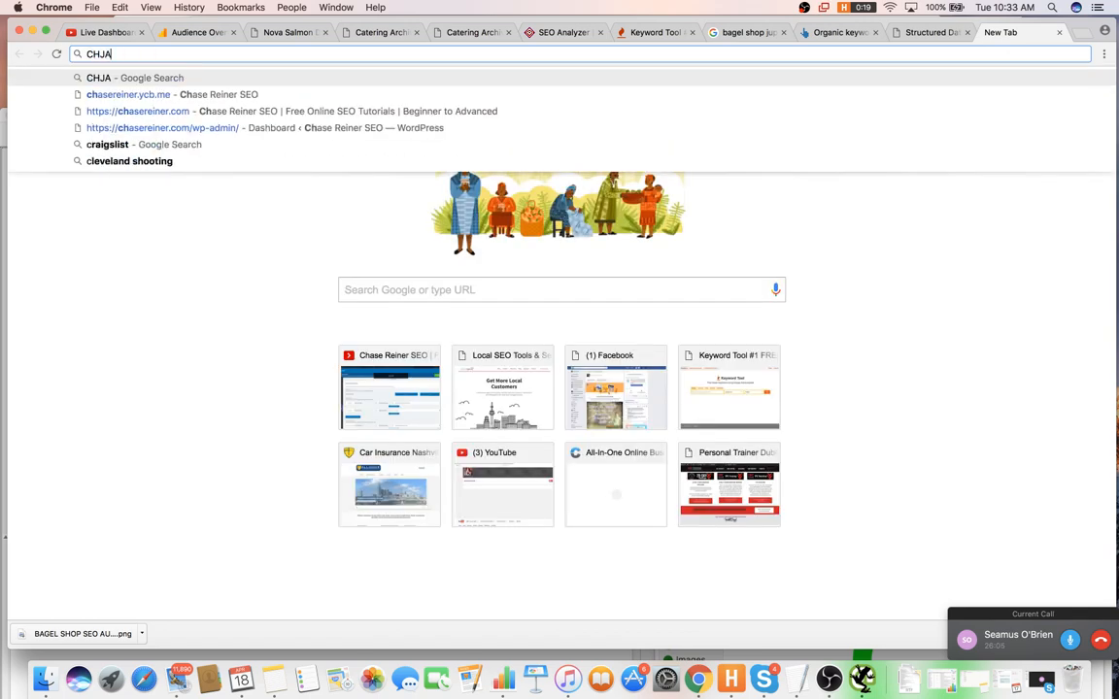
key(Return)
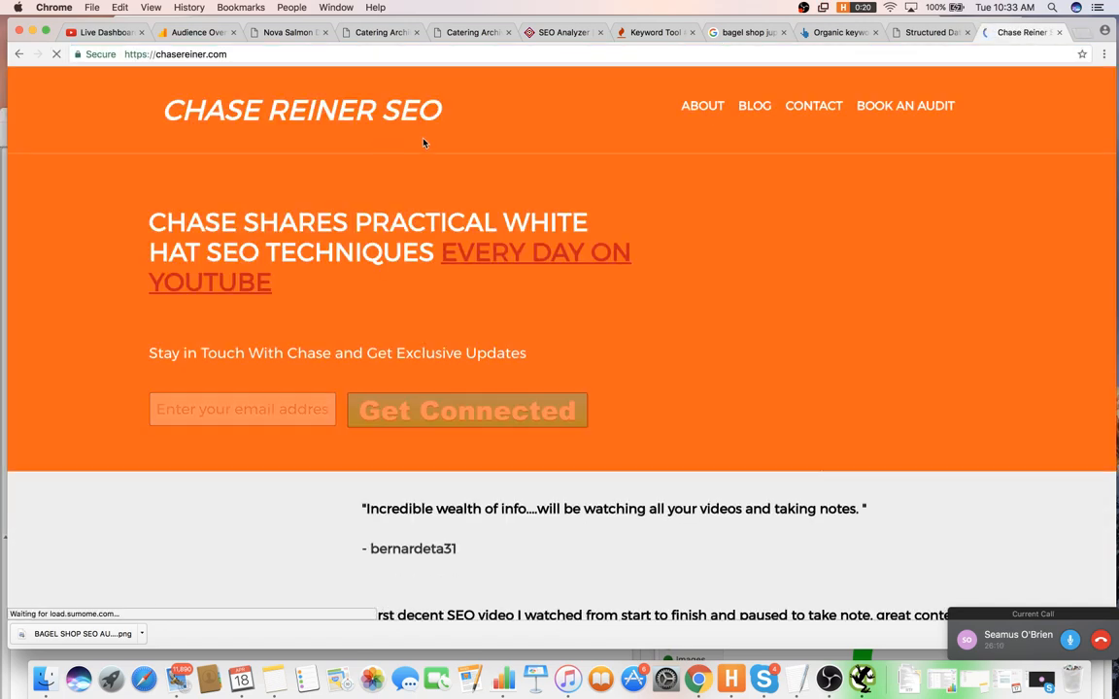
mouse_move(767, 111)
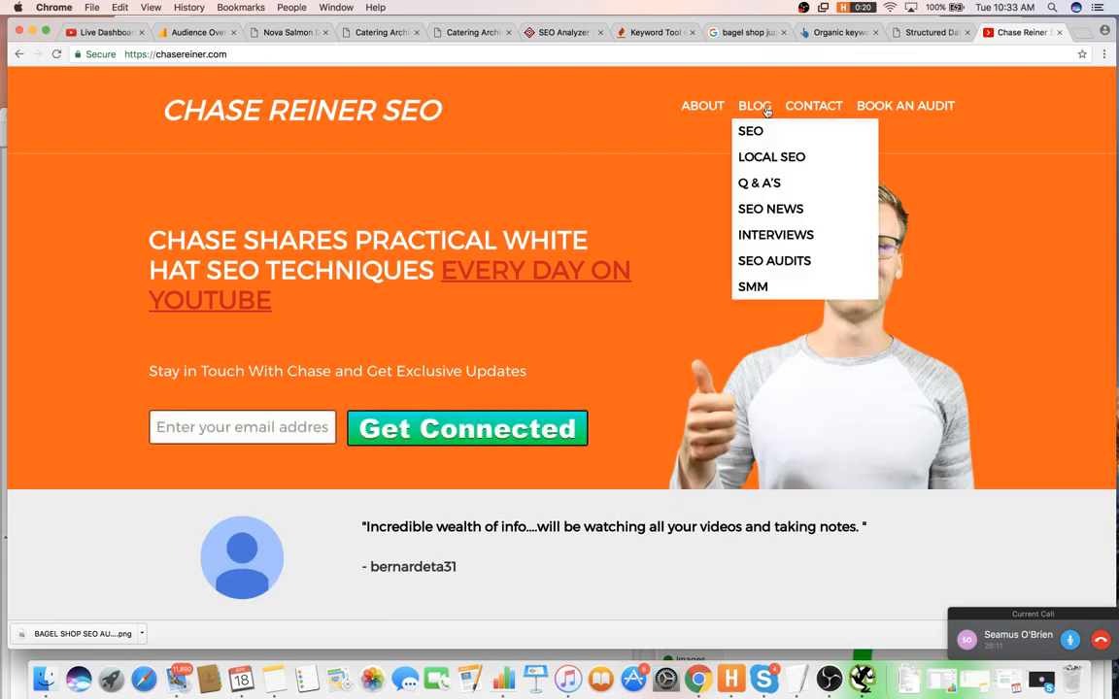
click(768, 156)
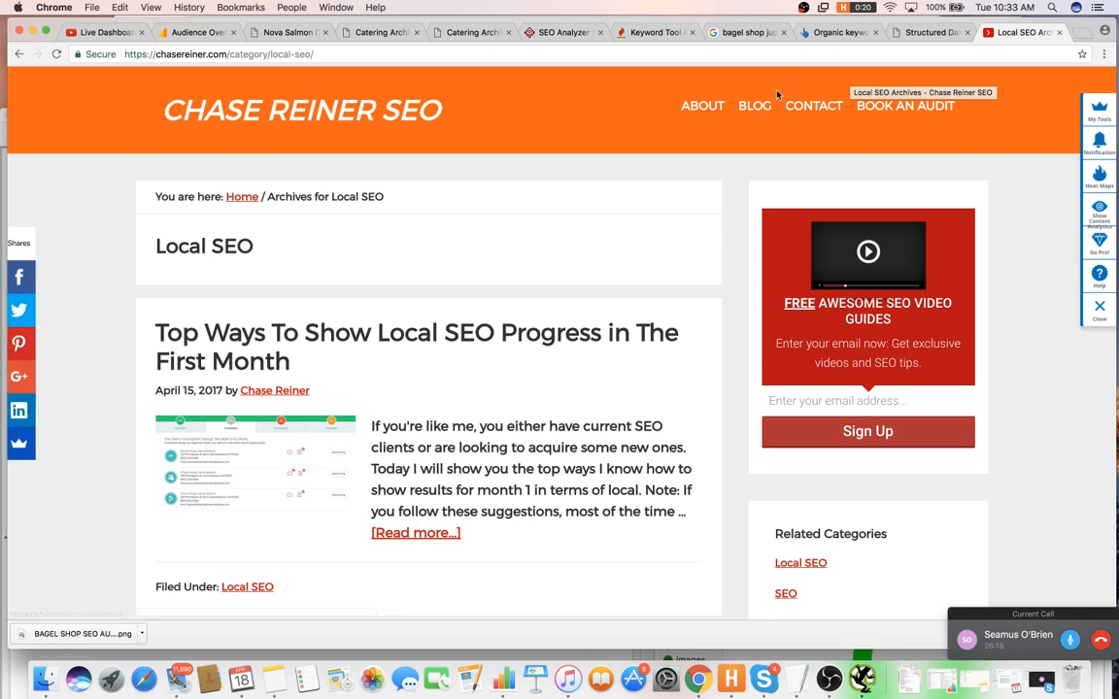
- Open the BLOG > SEO category, select its intro paragraph, then close the Chase Reiner tab
click(764, 129)
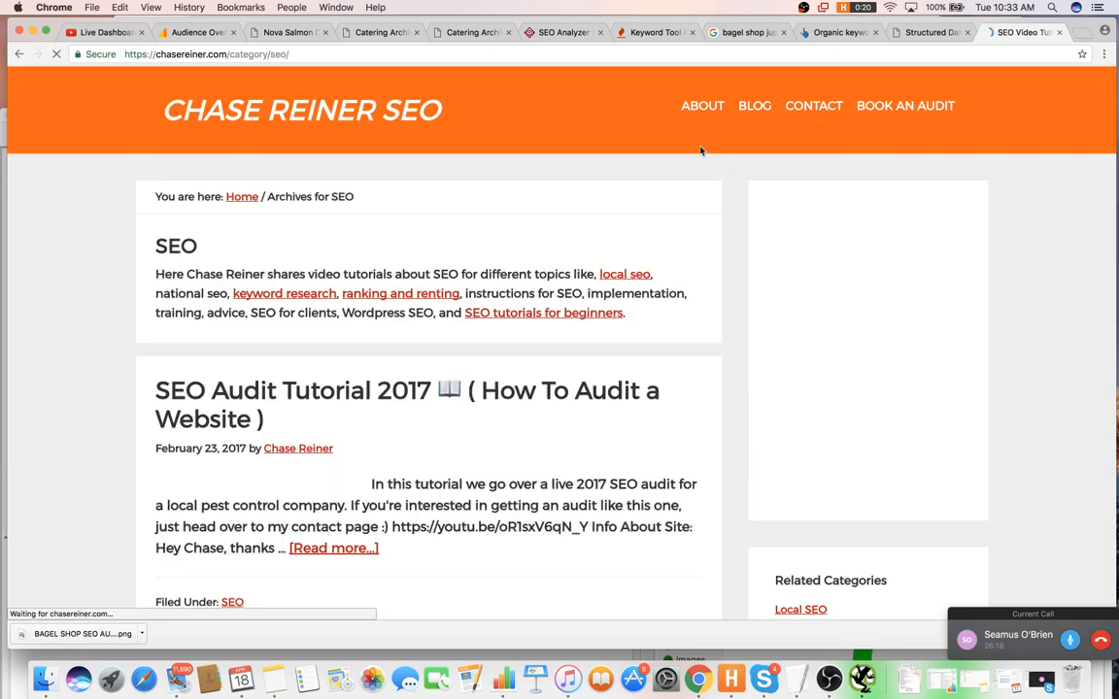
scroll(491, 212, down, 1)
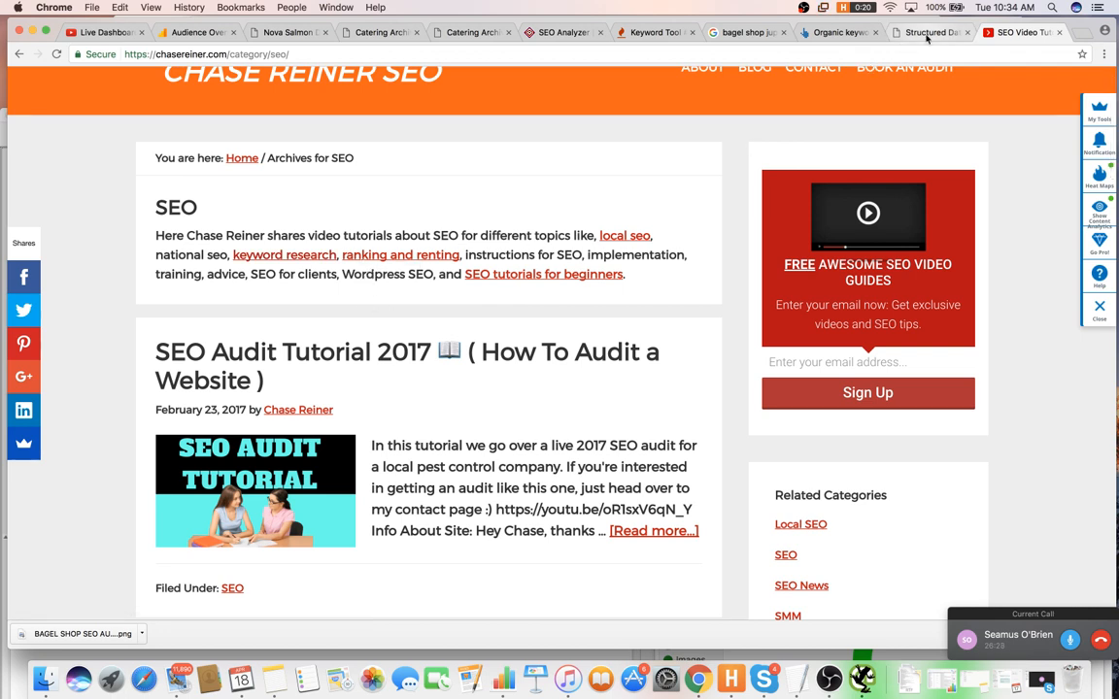
triple_click(178, 224)
click(737, 145)
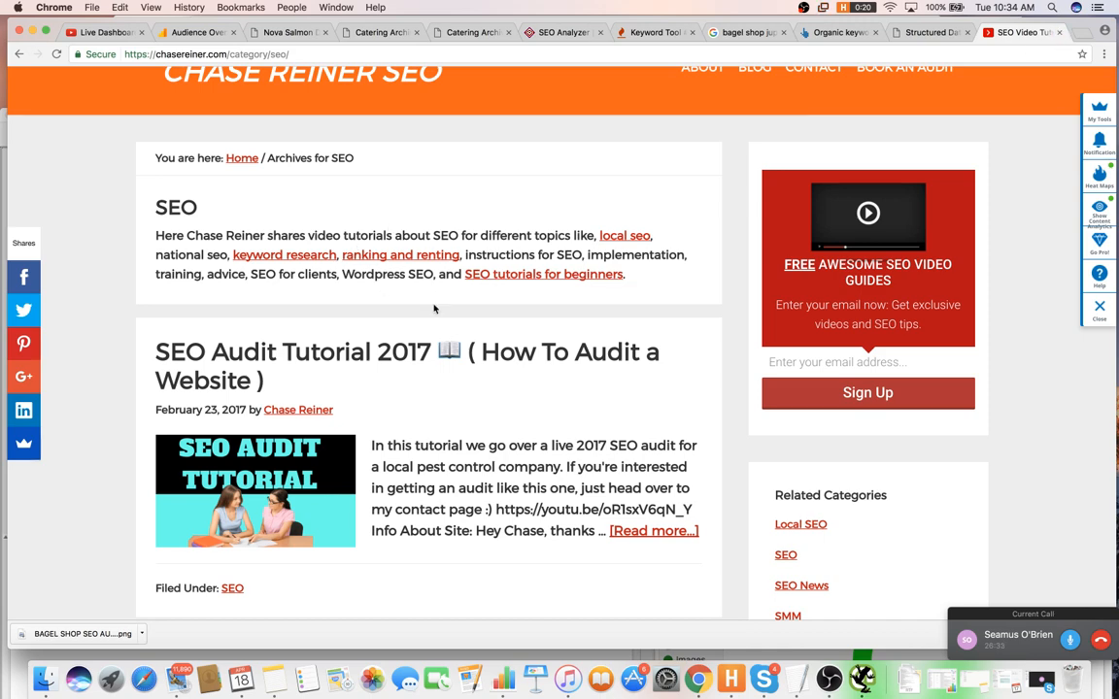
click(1059, 32)
- Switch back to the first bagel-boyz.com Catering Archive page
click(905, 39)
click(798, 37)
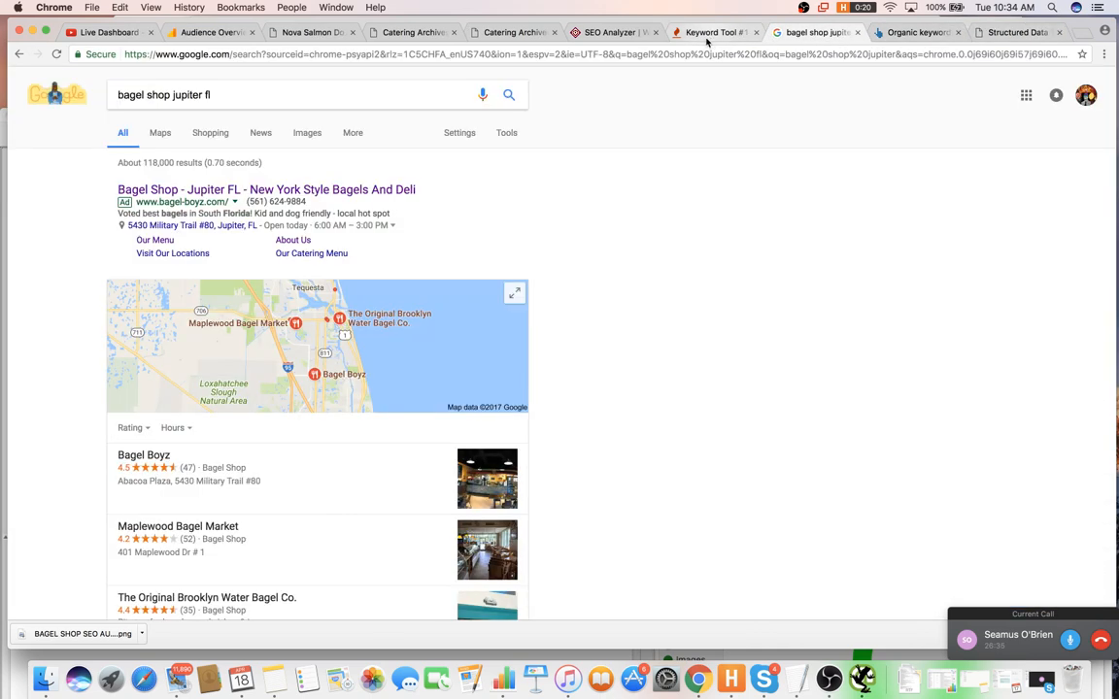
click(709, 36)
click(617, 34)
click(474, 34)
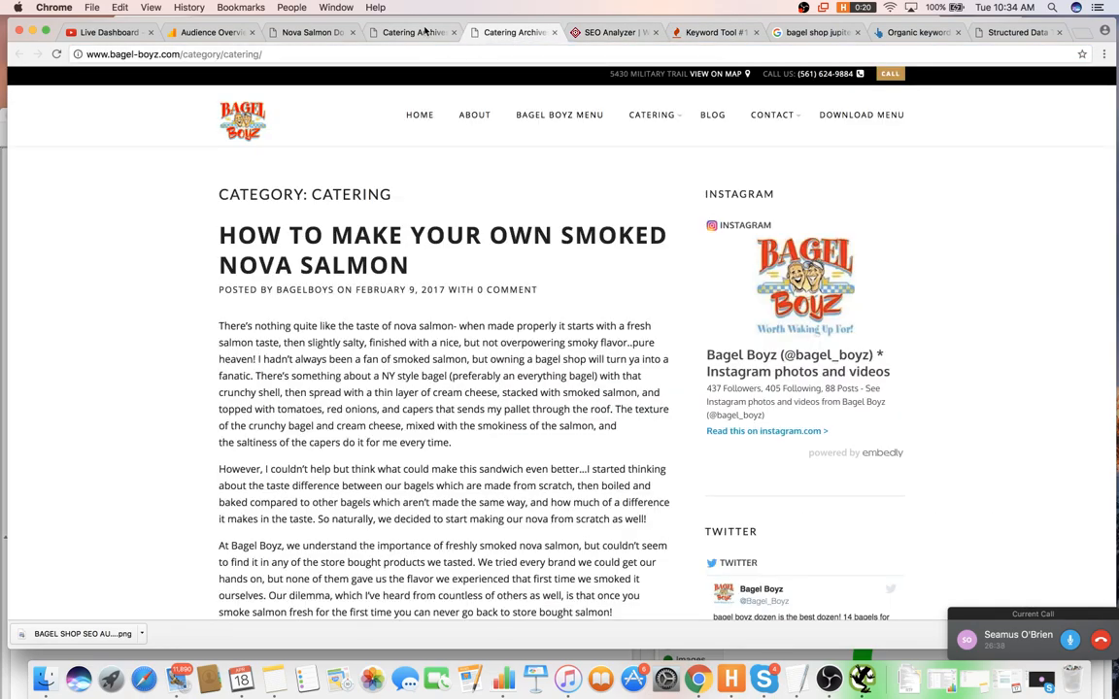
click(431, 34)
key(super+Tab)
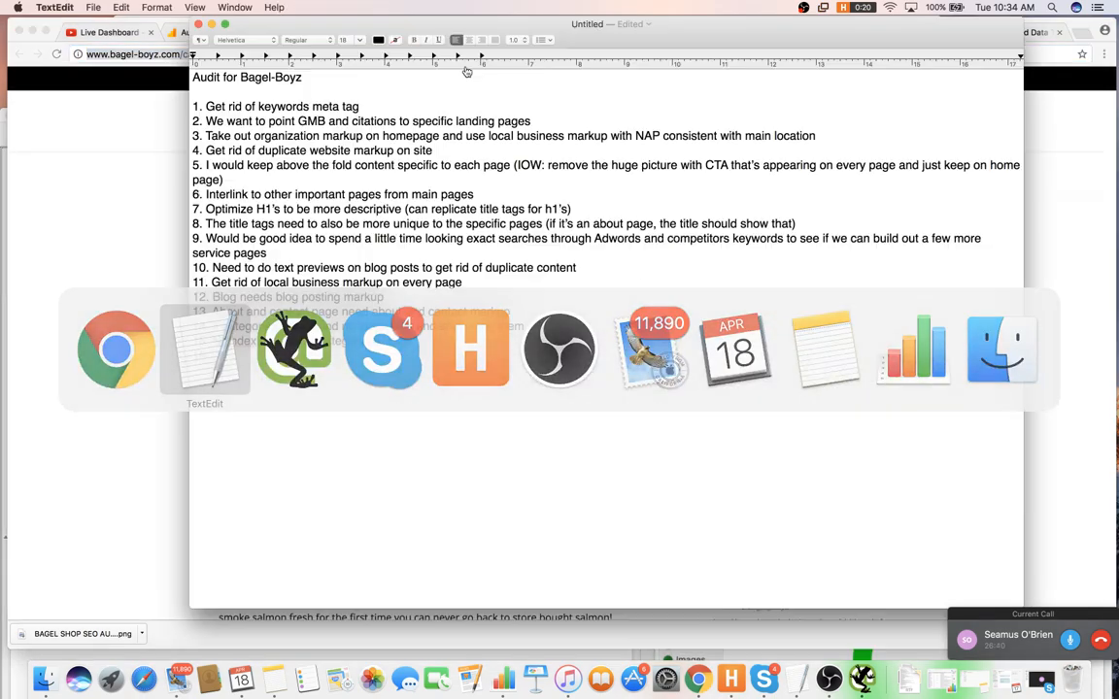
click(48, 280)
scroll(107, 291, down, 15)
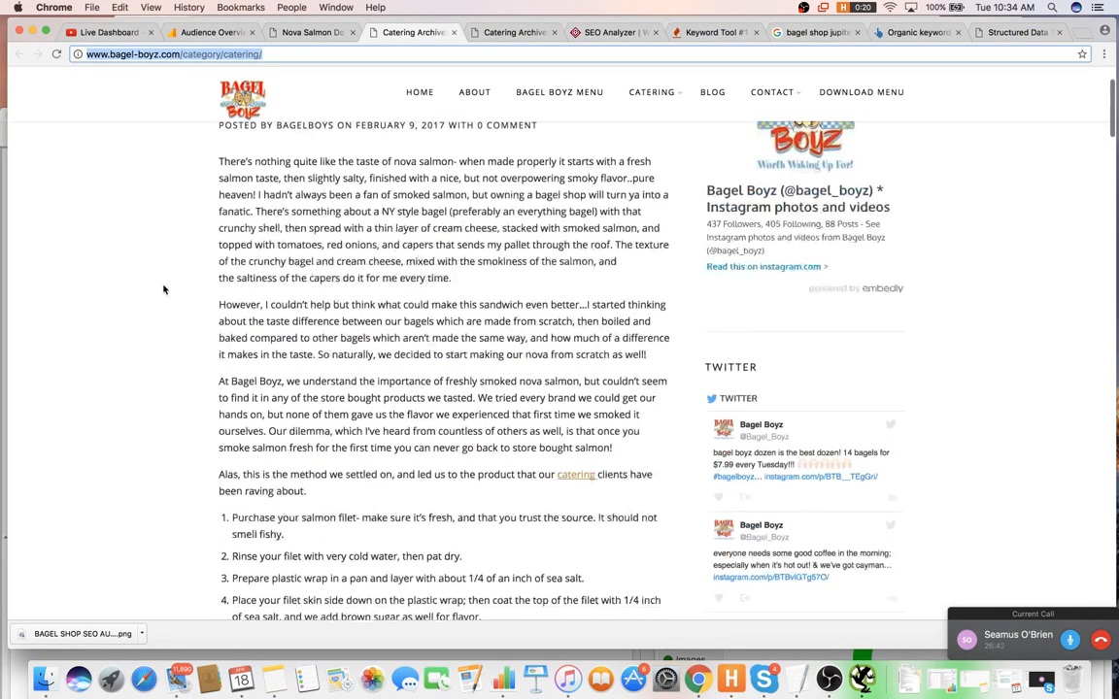
scroll(160, 297, down, 10)
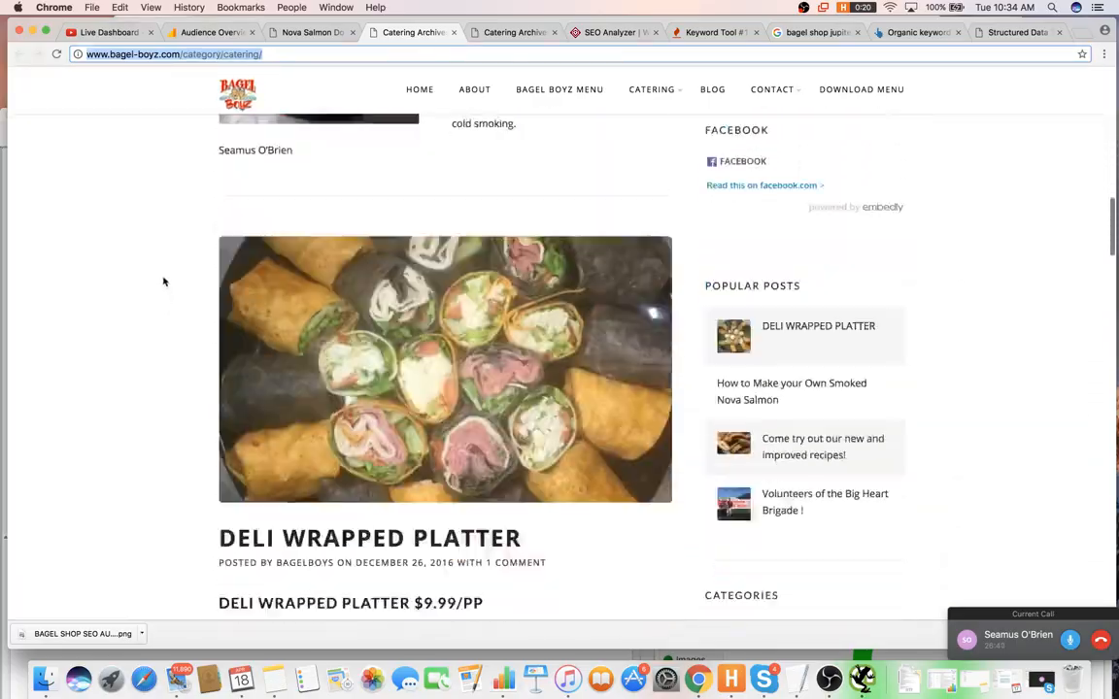
scroll(179, 272, up, 8)
scroll(180, 274, up, 12)
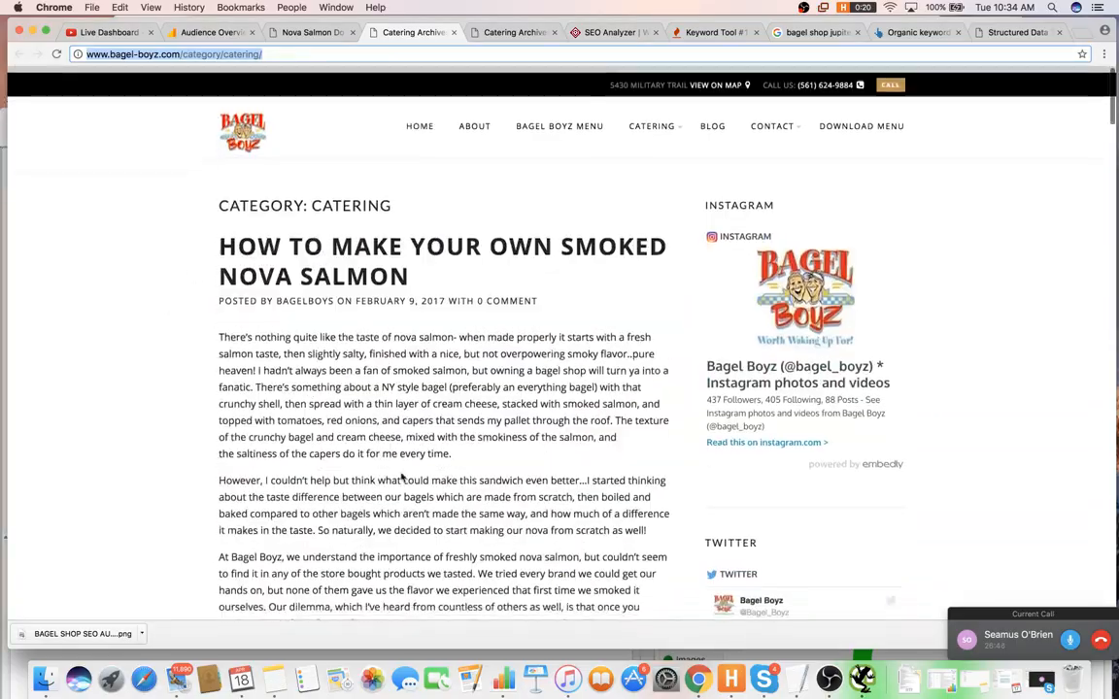
scroll(433, 464, down, 5)
scroll(433, 464, down, 1)
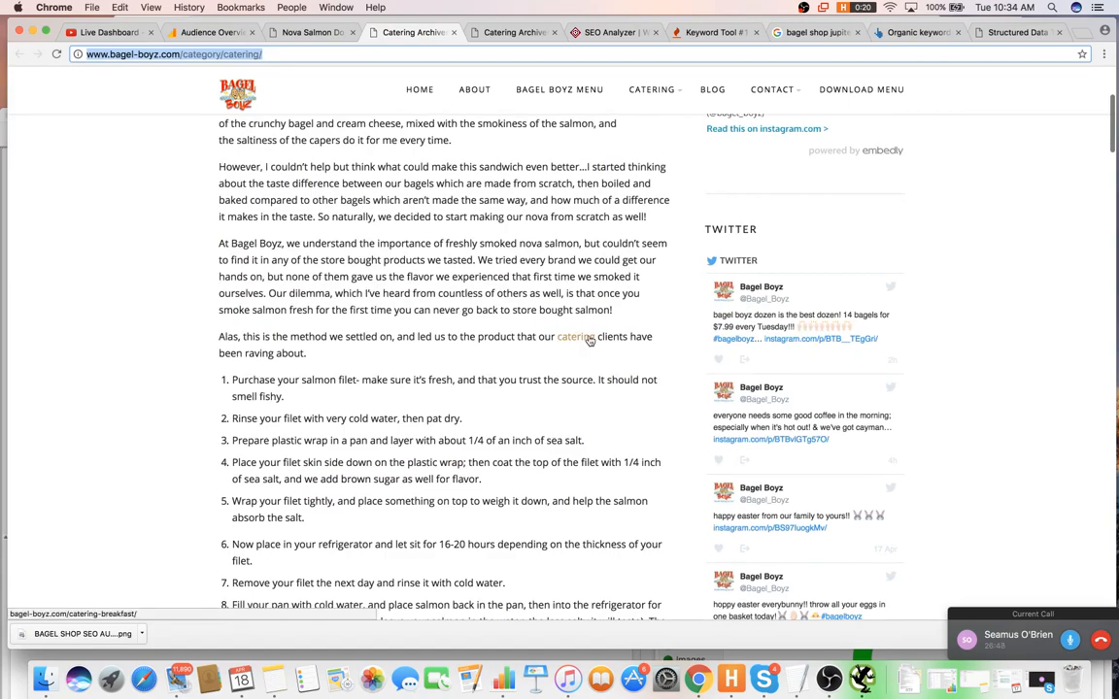
scroll(583, 354, down, 15)
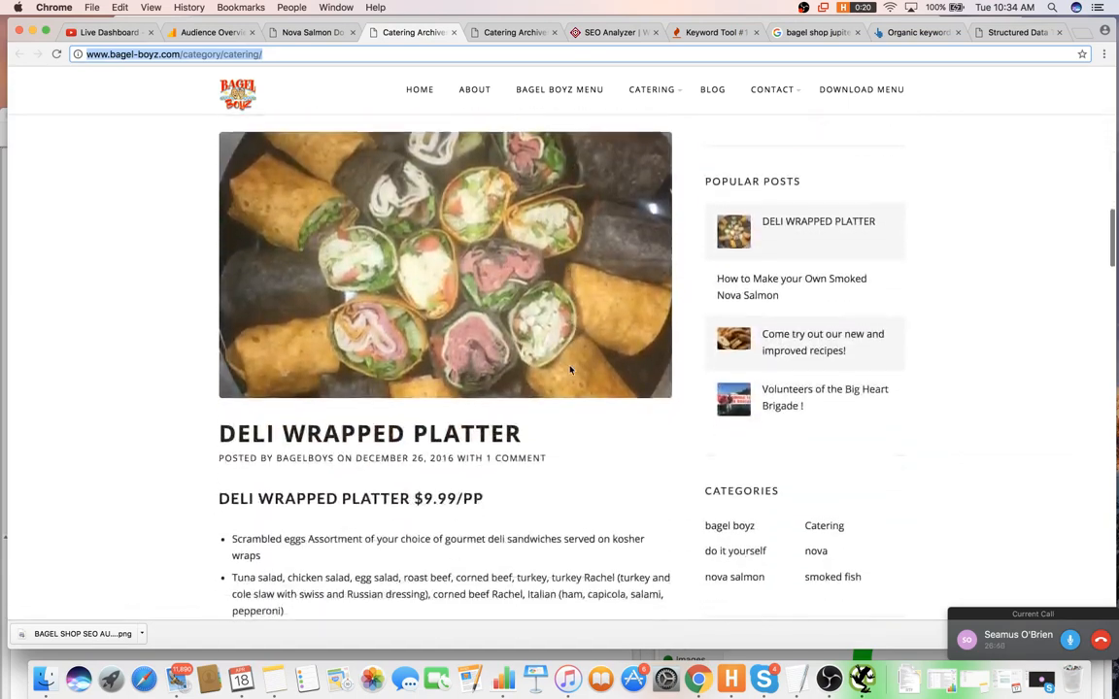
scroll(575, 360, down, 10)
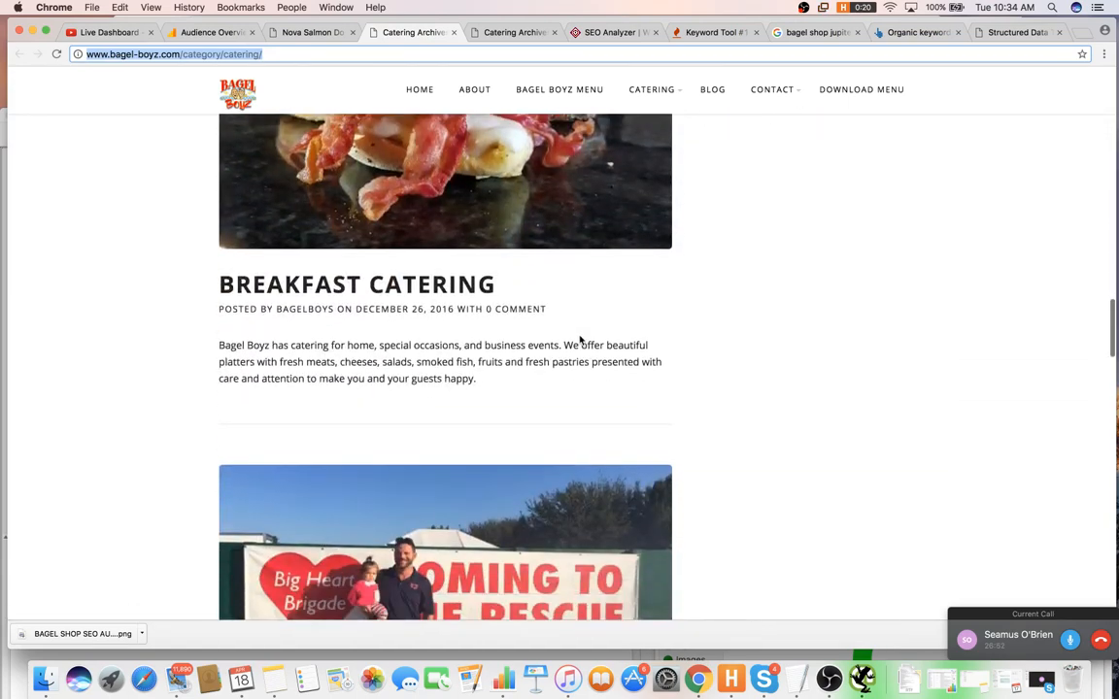
scroll(551, 260, down, 1)
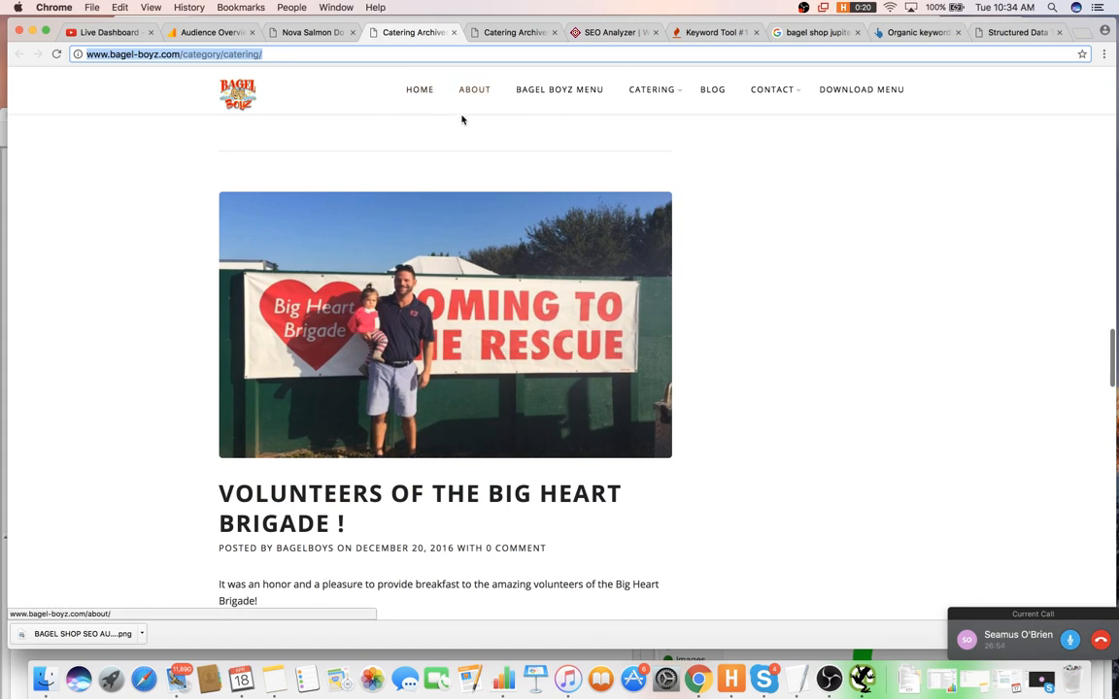
key(super+c)
drag(183, 55, 84, 55)
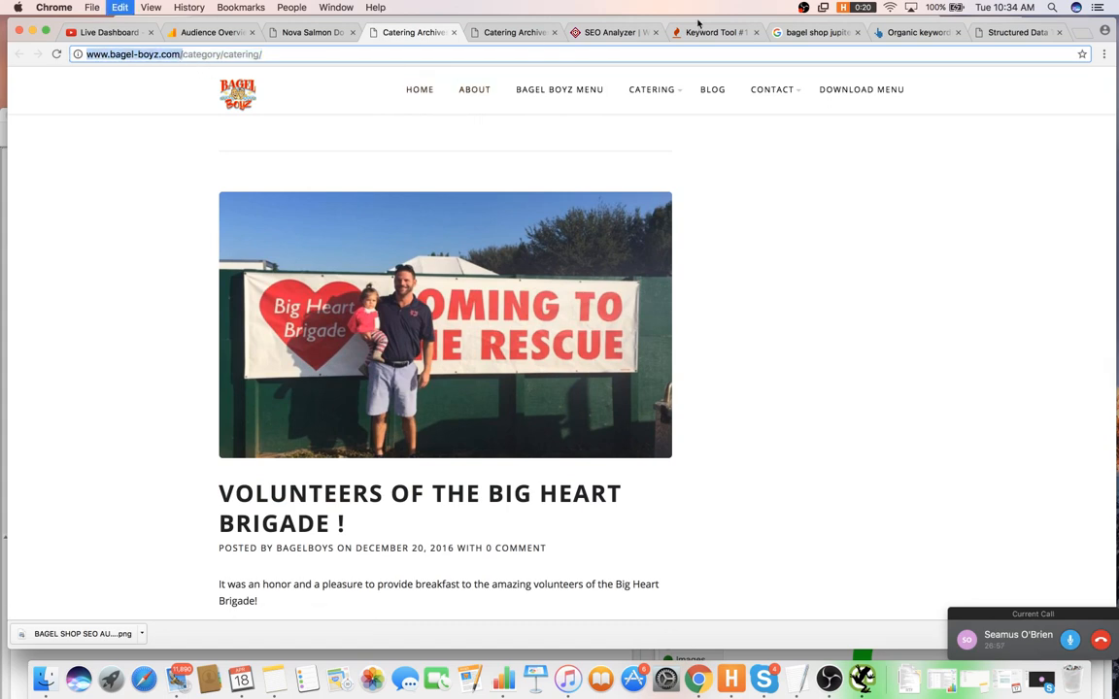
click(1076, 32)
- Search 'page speed insights' and open Google's PageSpeed Insights tool
text(s)
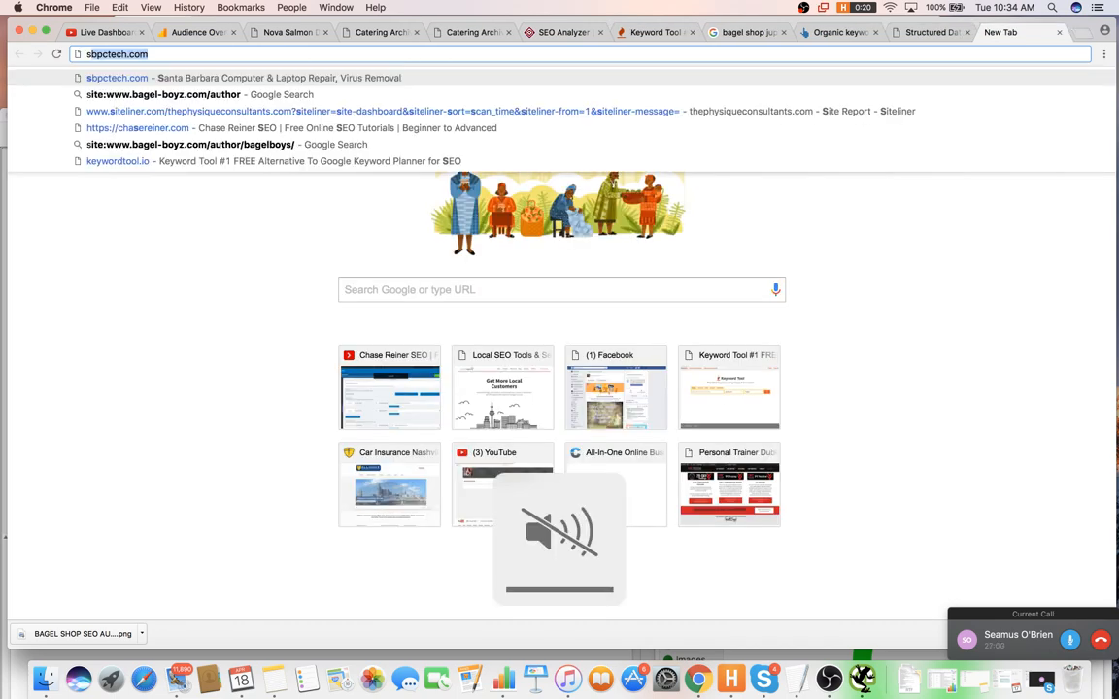
key(BackSpace)
key(BackSpace)
text(page speed insights)
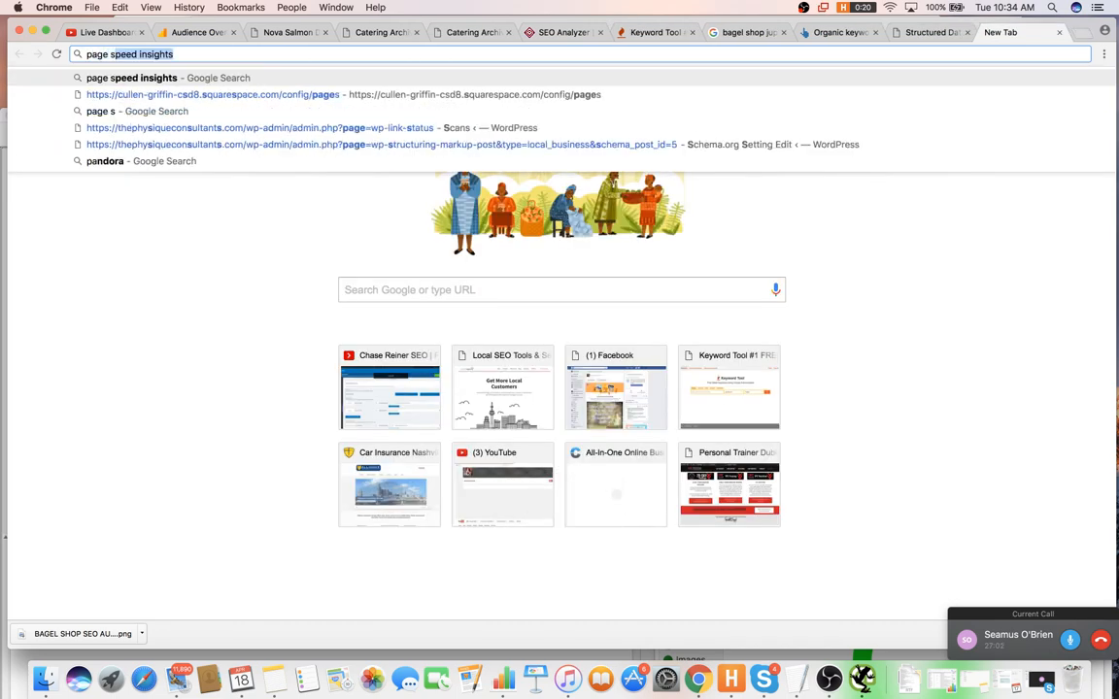
key(Return)
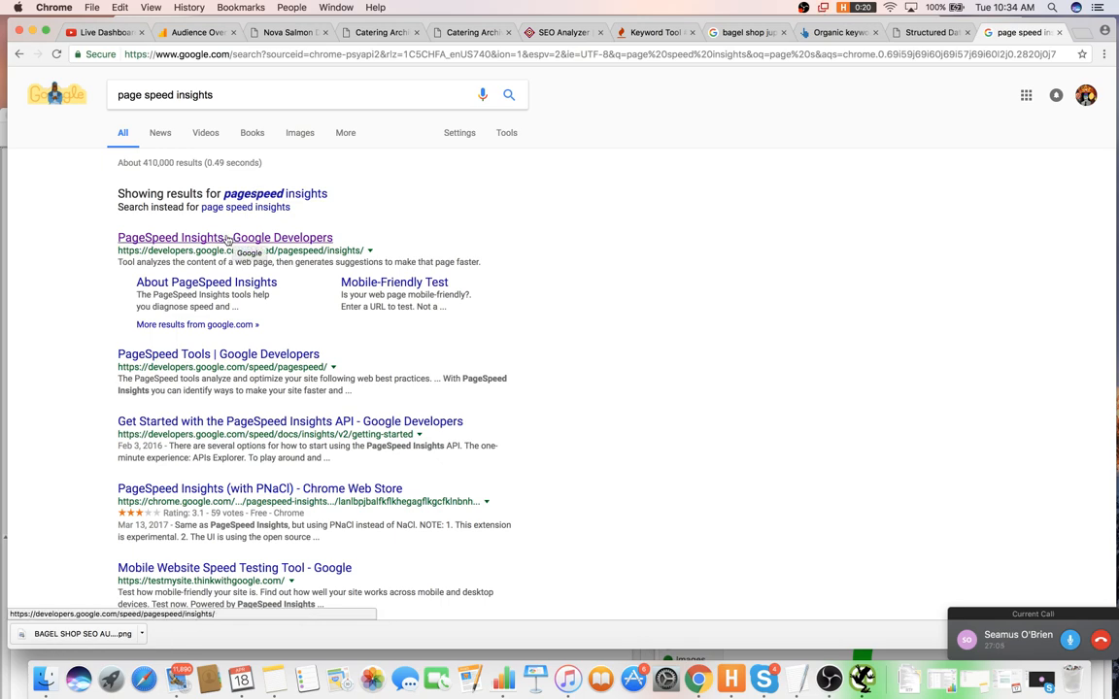
click(228, 239)
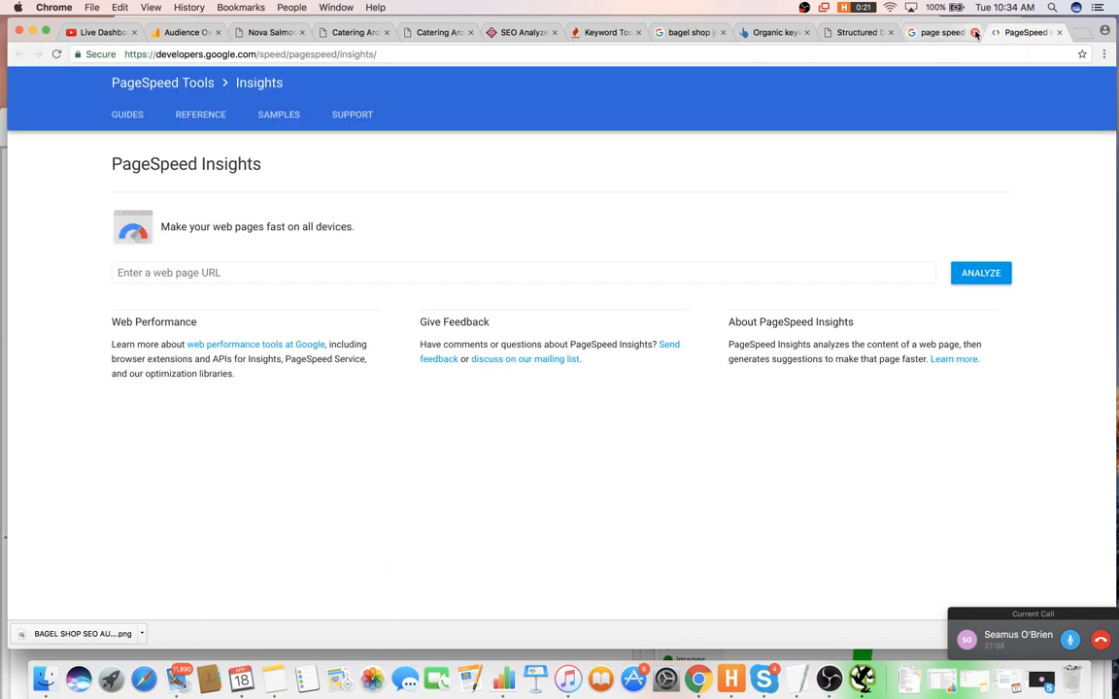
click(975, 33)
- Analyze the pasted bagel-boyz.com URL (62/100 mobile) and expand the server response fix
click(555, 275)
key(super+v)
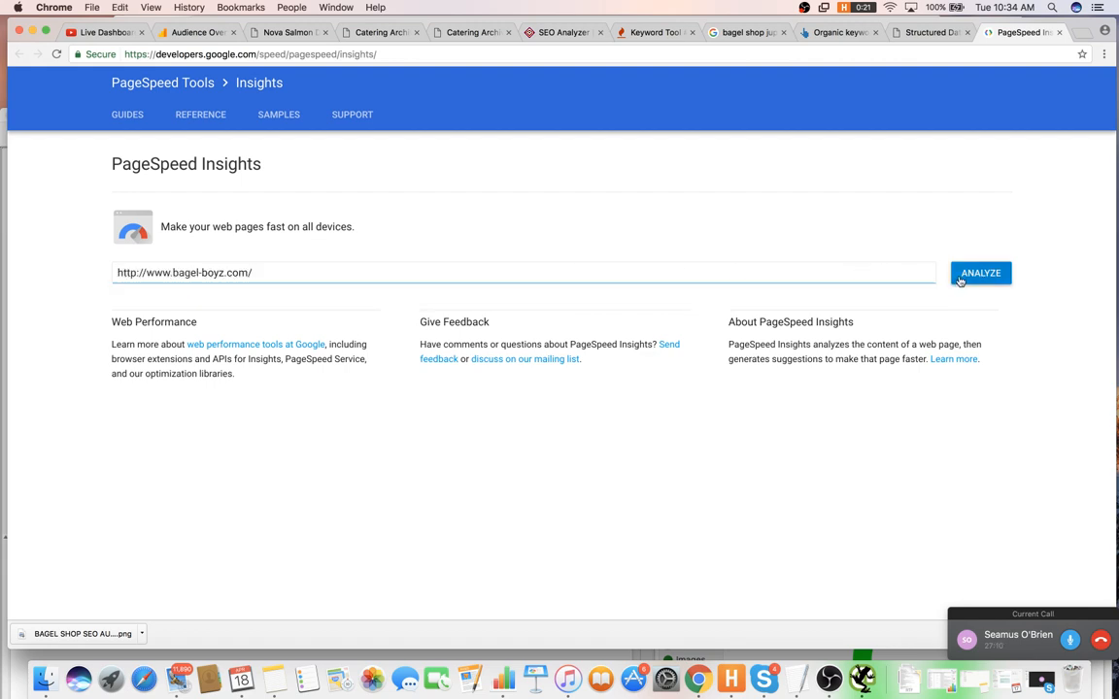
click(980, 275)
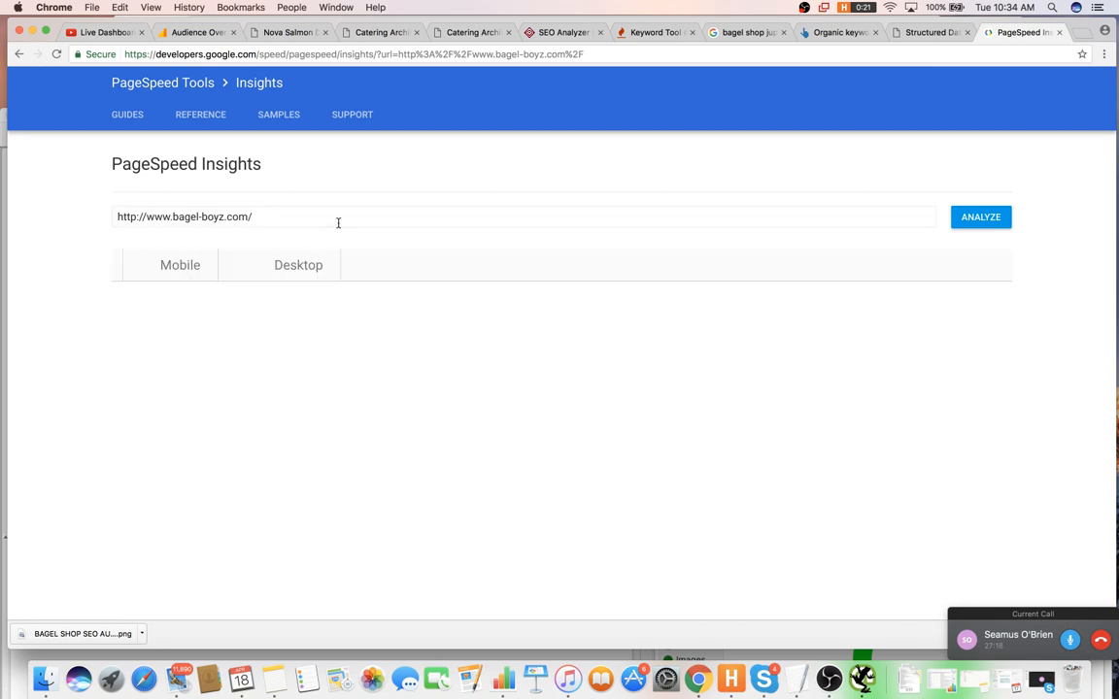
key(XF86AudioRaiseVolume)
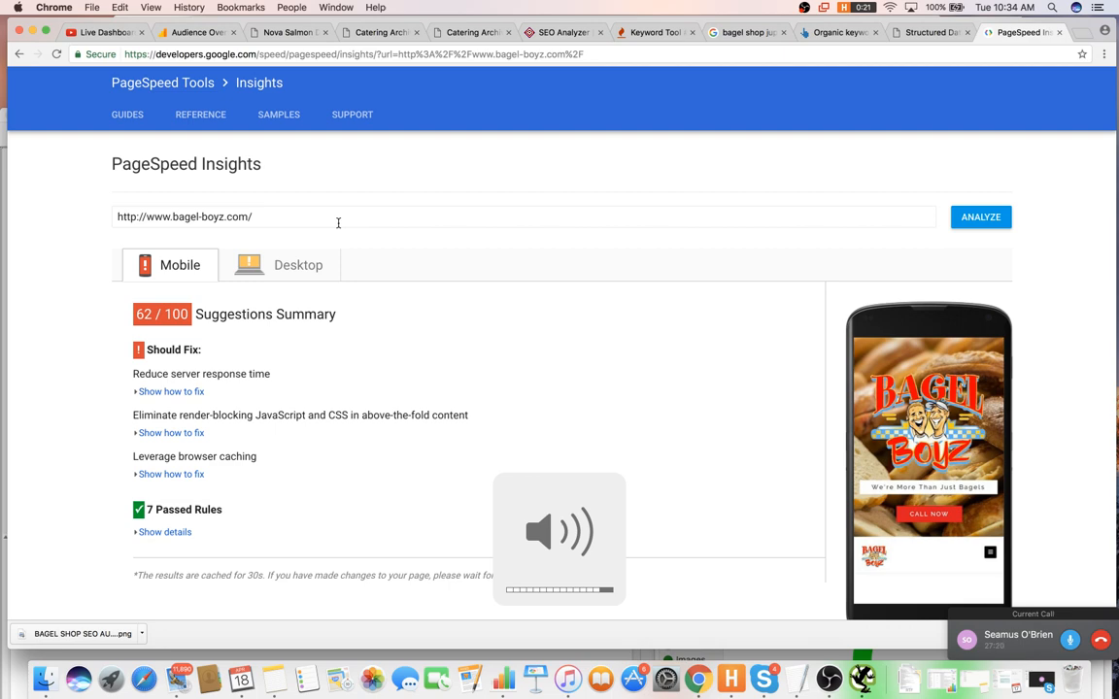
scroll(389, 223, down, 3)
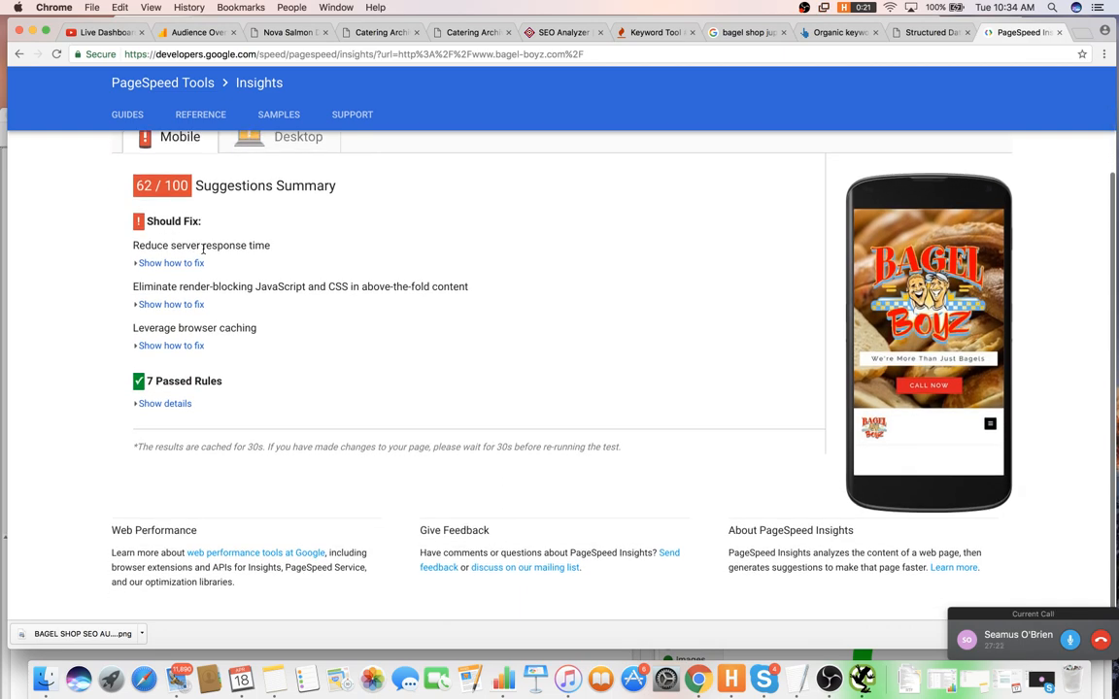
click(189, 263)
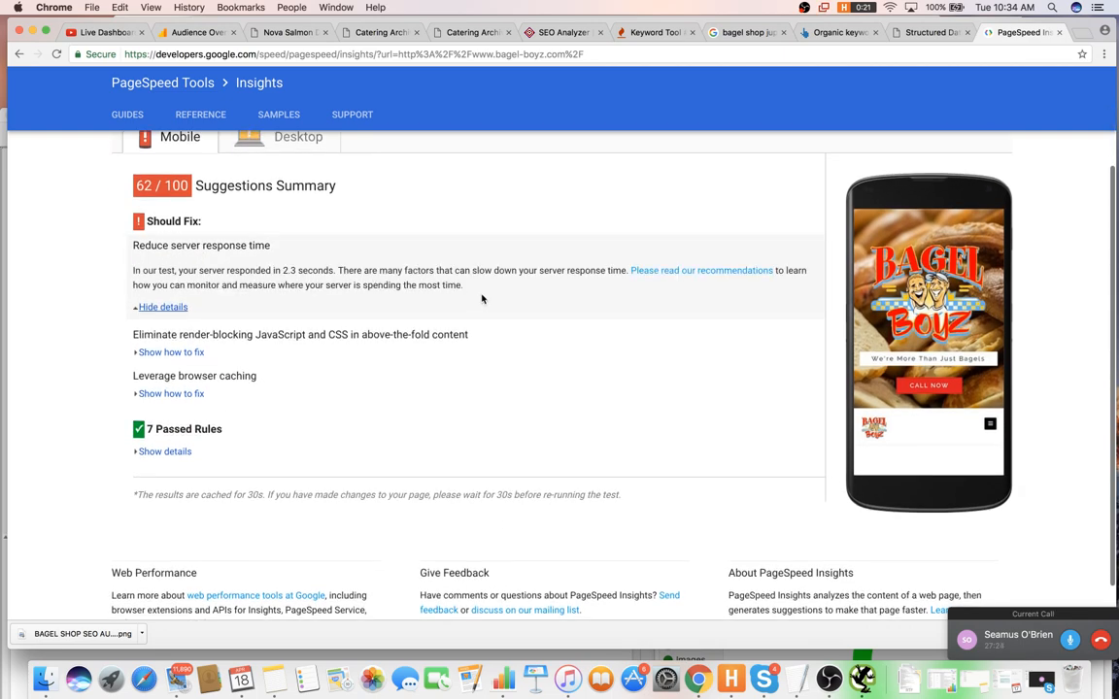
key(super+Tab)
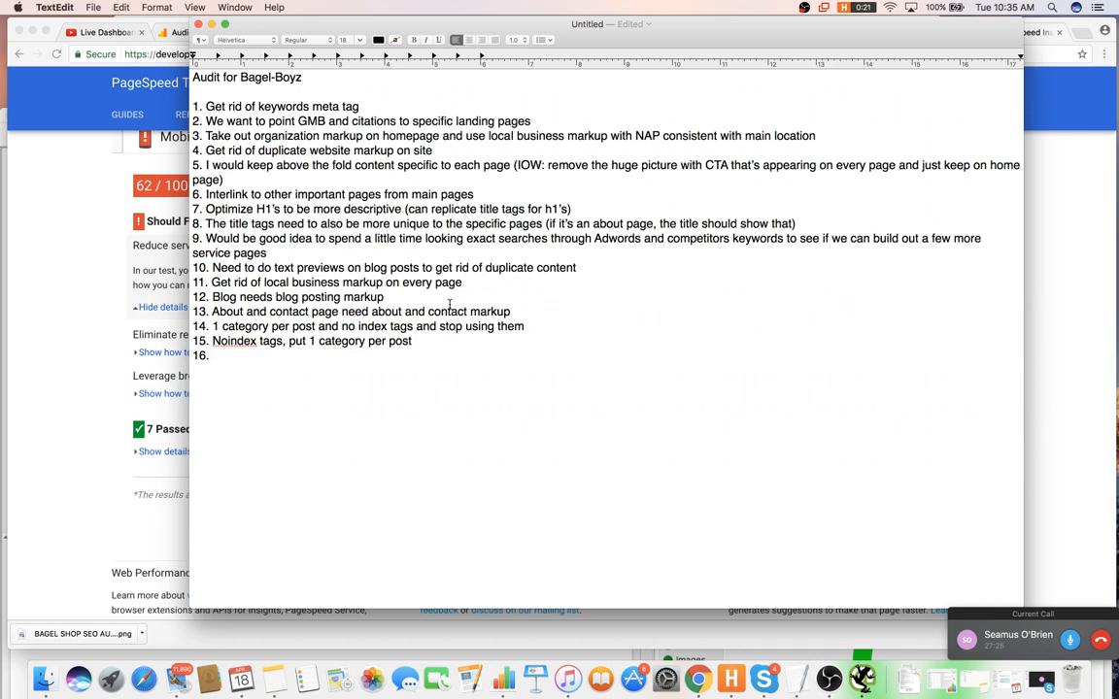
- Write audit item 16 as 'I would switch to WPEngine' and begin the next line
text(S)
key(BackSpace)
text(I would switch tp W)
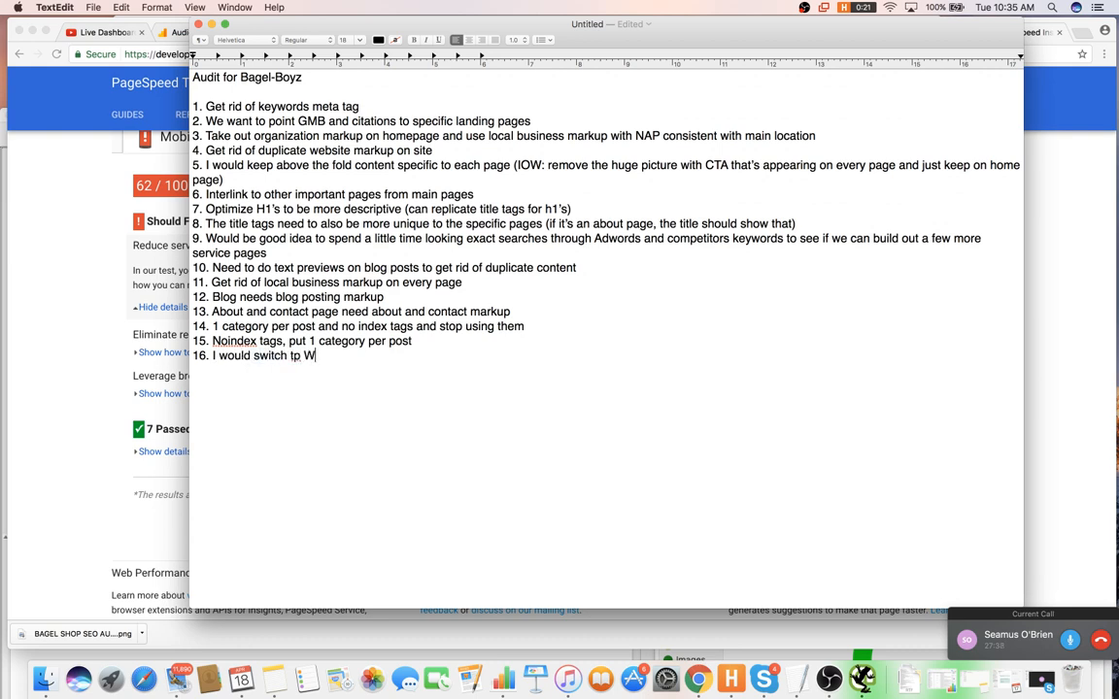
key(BackSpace)
key(BackSpace)
key(BackSpace)
text(o WPEngine)
key(Return)
text(1)
click(29, 213)
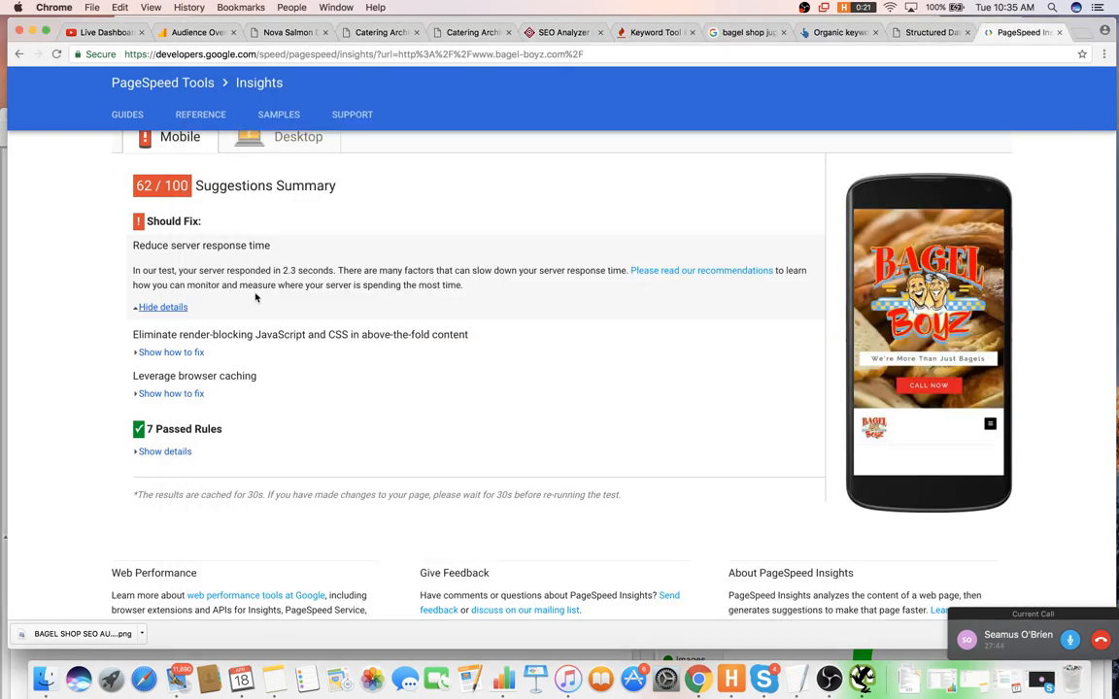
- Select and read the 'In our test' server response time explanation
double_click(314, 284)
triple_click(318, 276)
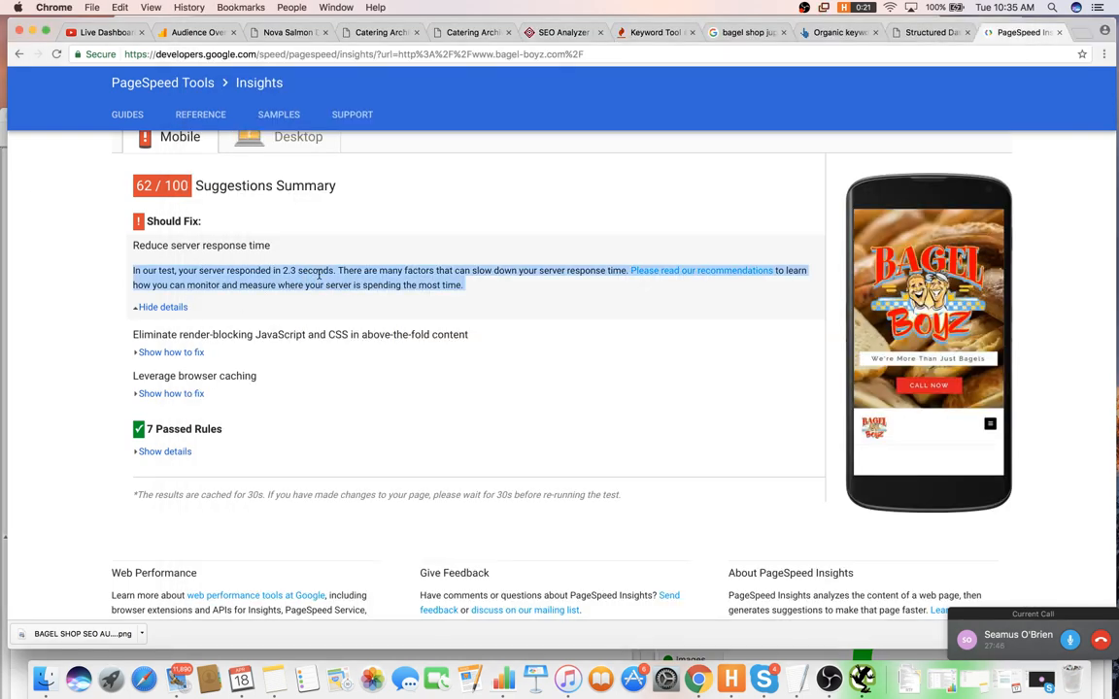
click(370, 284)
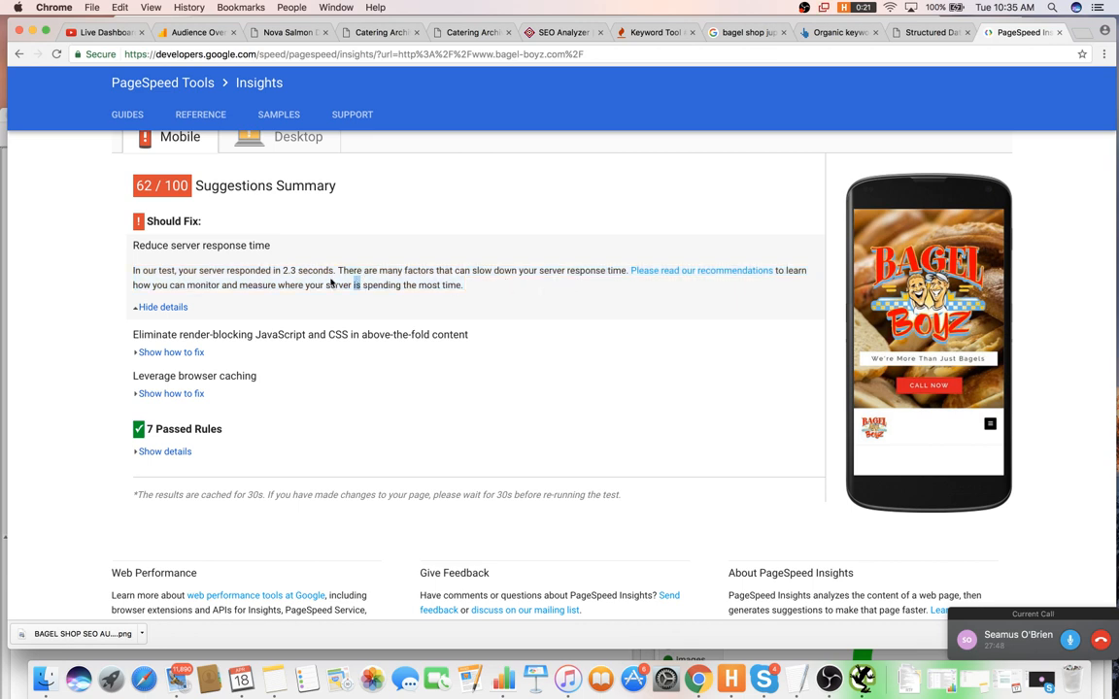
double_click(314, 272)
triple_click(313, 272)
click(292, 272)
double_click(301, 272)
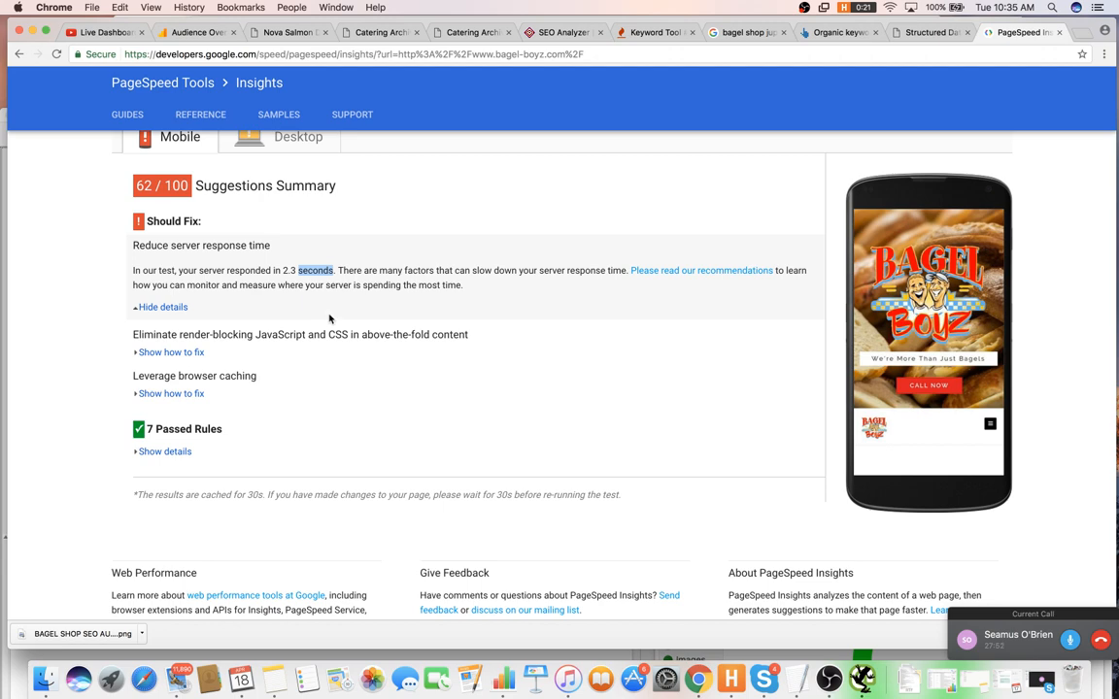
click(335, 323)
- Look over the Structured Data and Catering pages, then put the cursor after item 16 in TextEdit
click(898, 33)
click(841, 33)
click(896, 36)
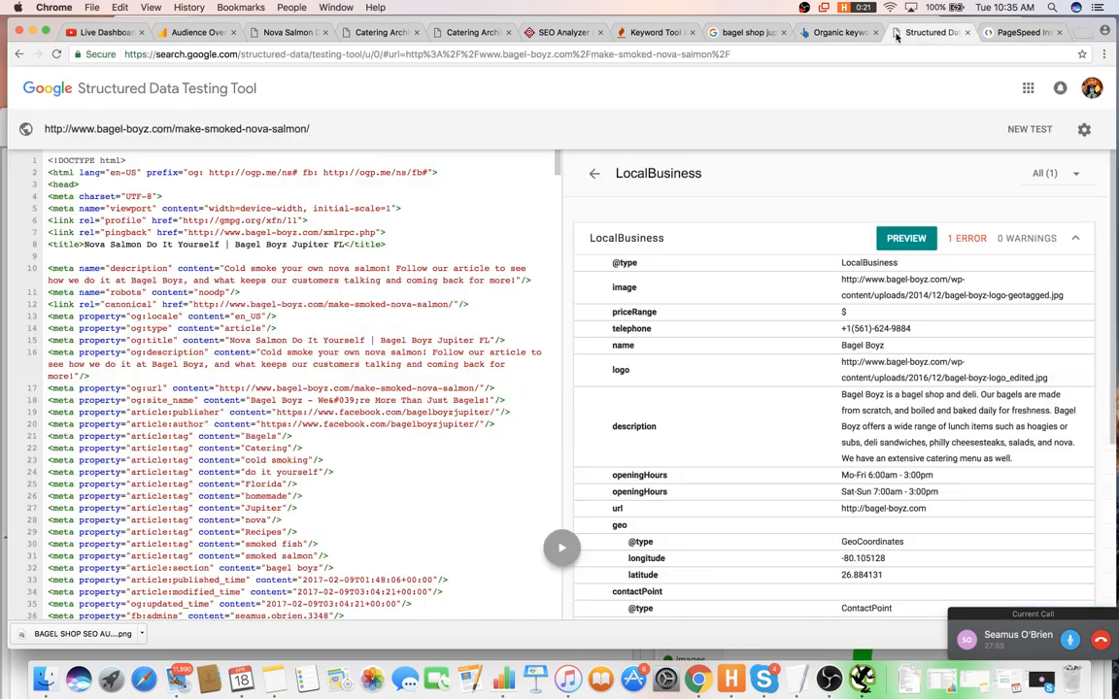
click(566, 35)
click(454, 35)
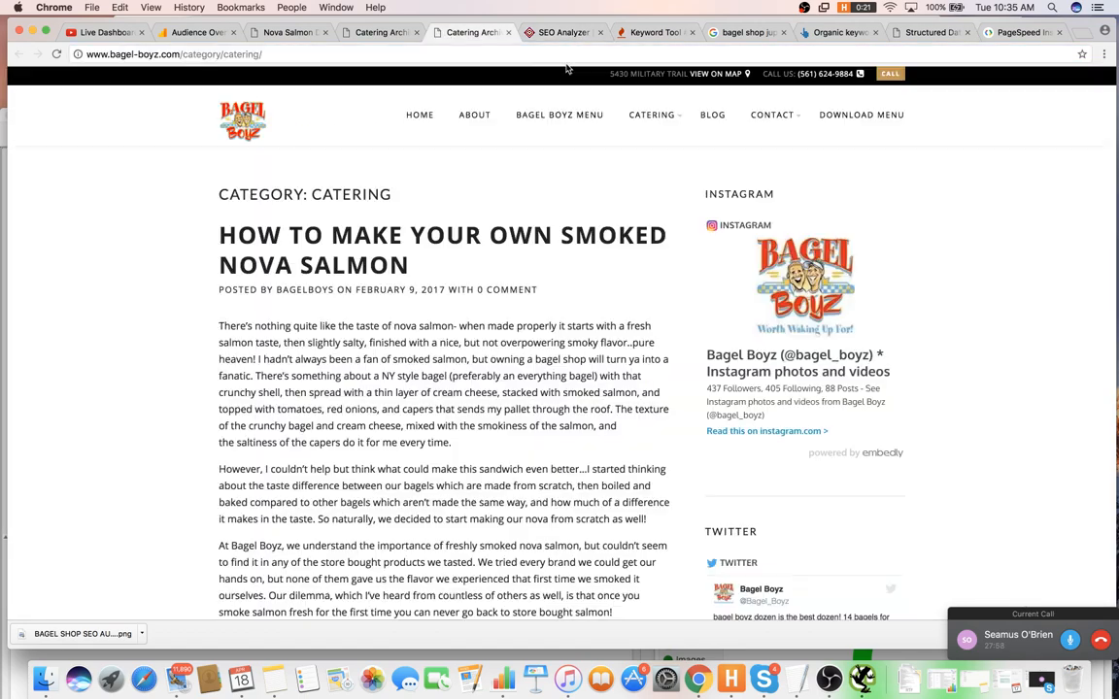
scroll(267, 174, up, 1)
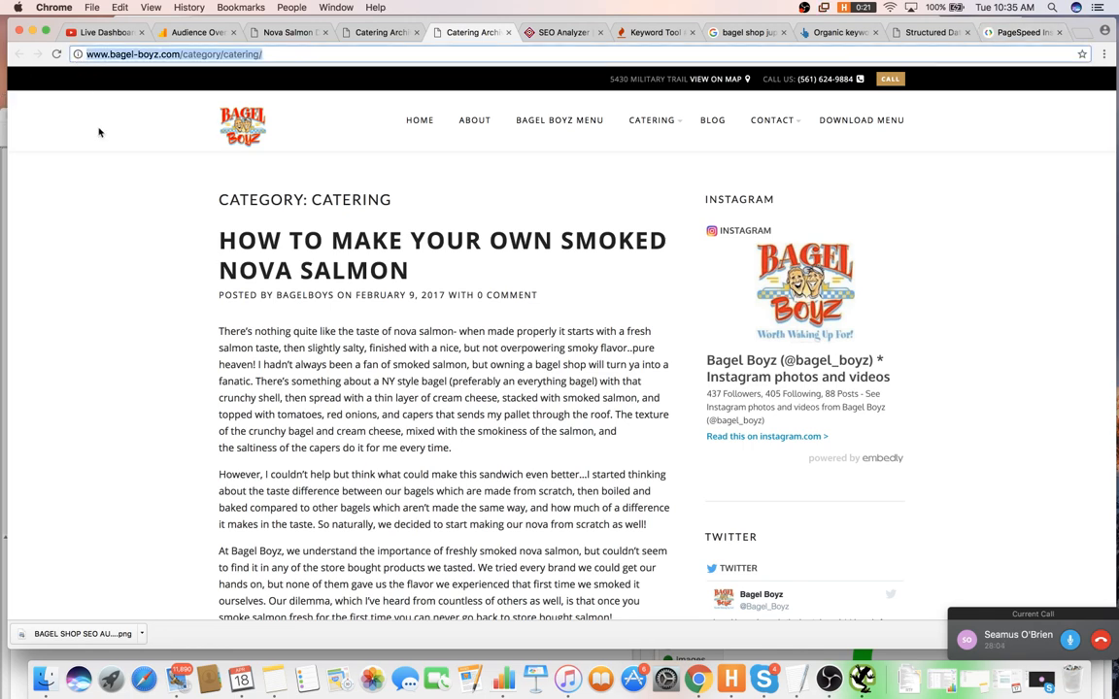
click(1032, 33)
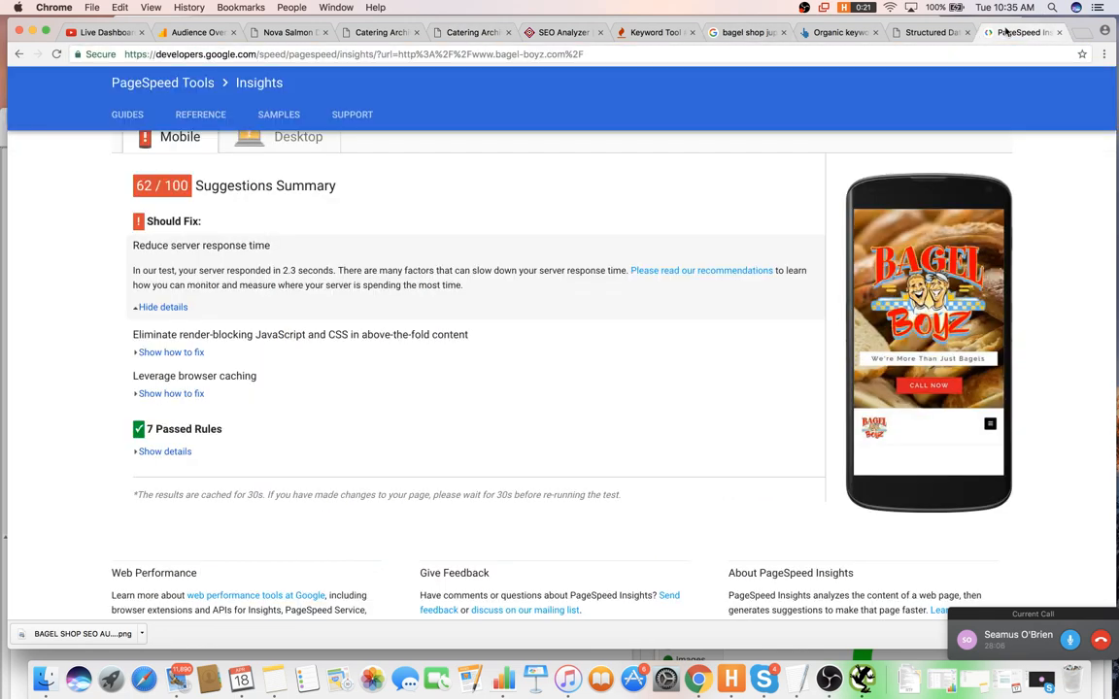
key(super+Tab)
click(361, 356)
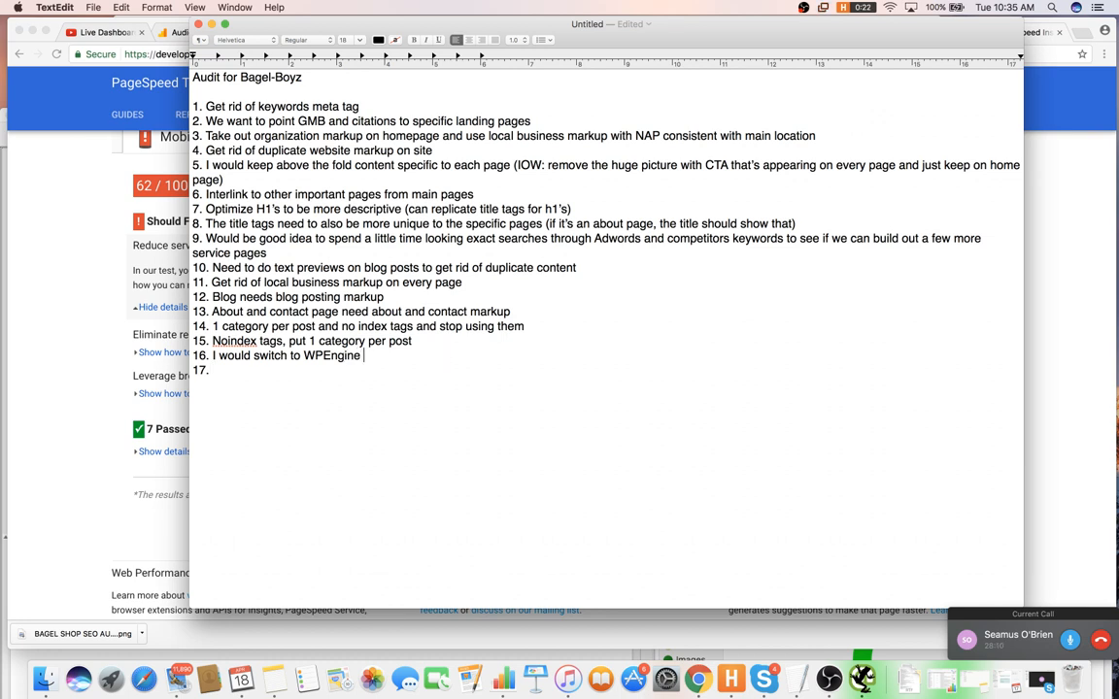
- Append 'and get SSL for the site' to item 16 and check the 74/100 desktop PageSpeed score
text(and get SSL for the site)
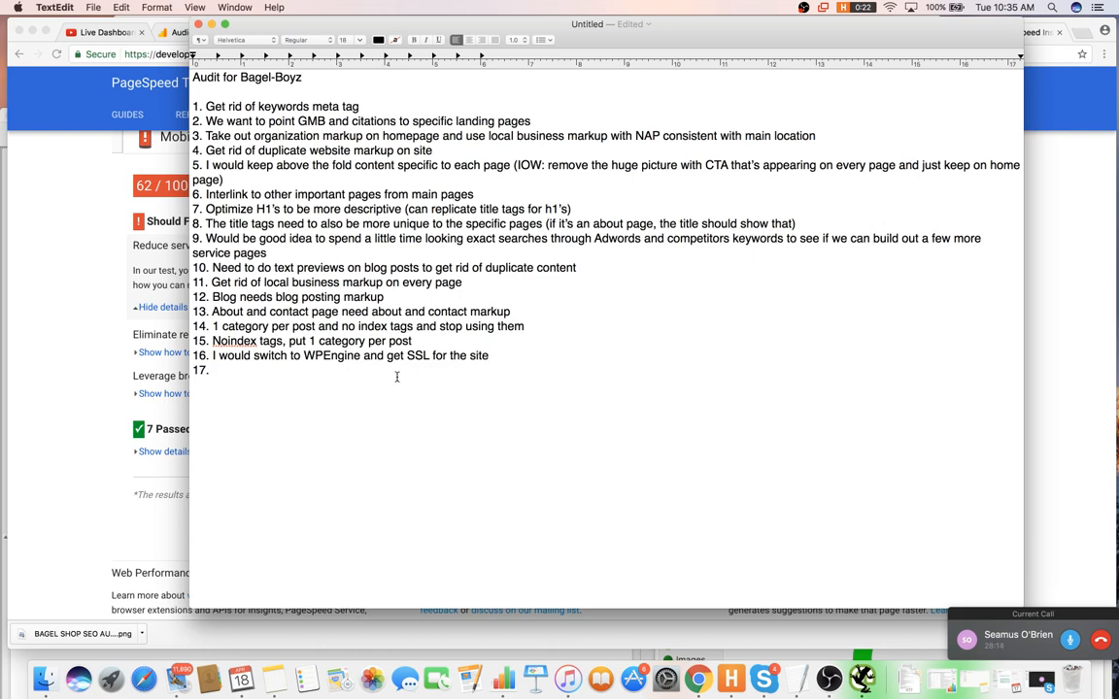
click(61, 306)
scroll(212, 309, down, 1)
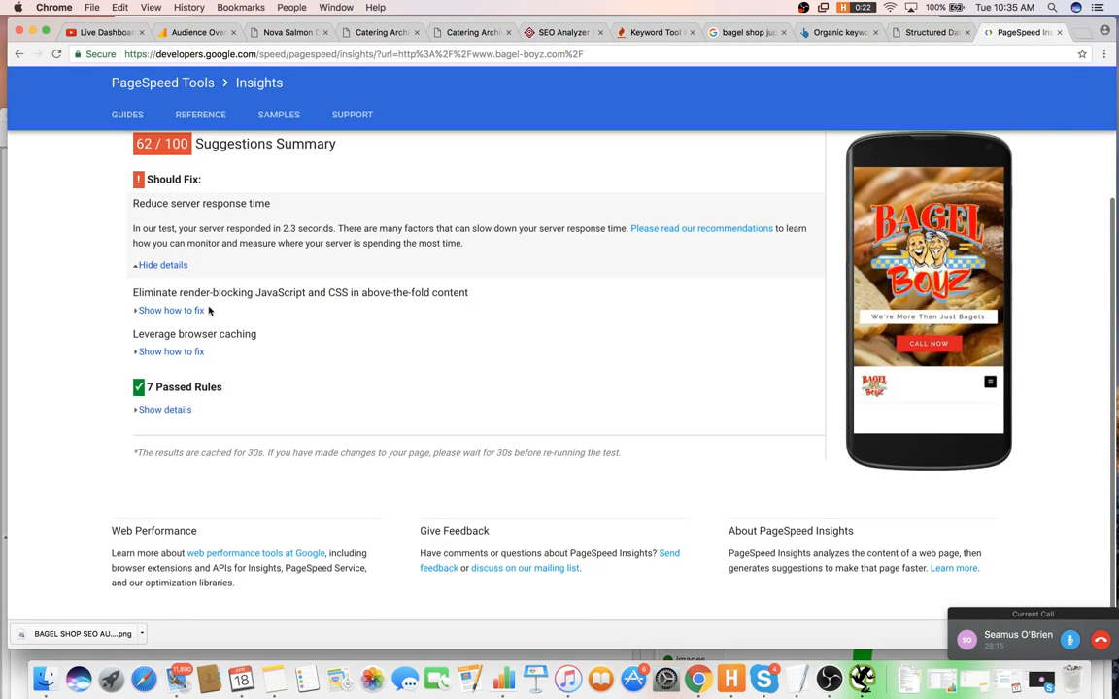
scroll(234, 296, up, 4)
click(289, 276)
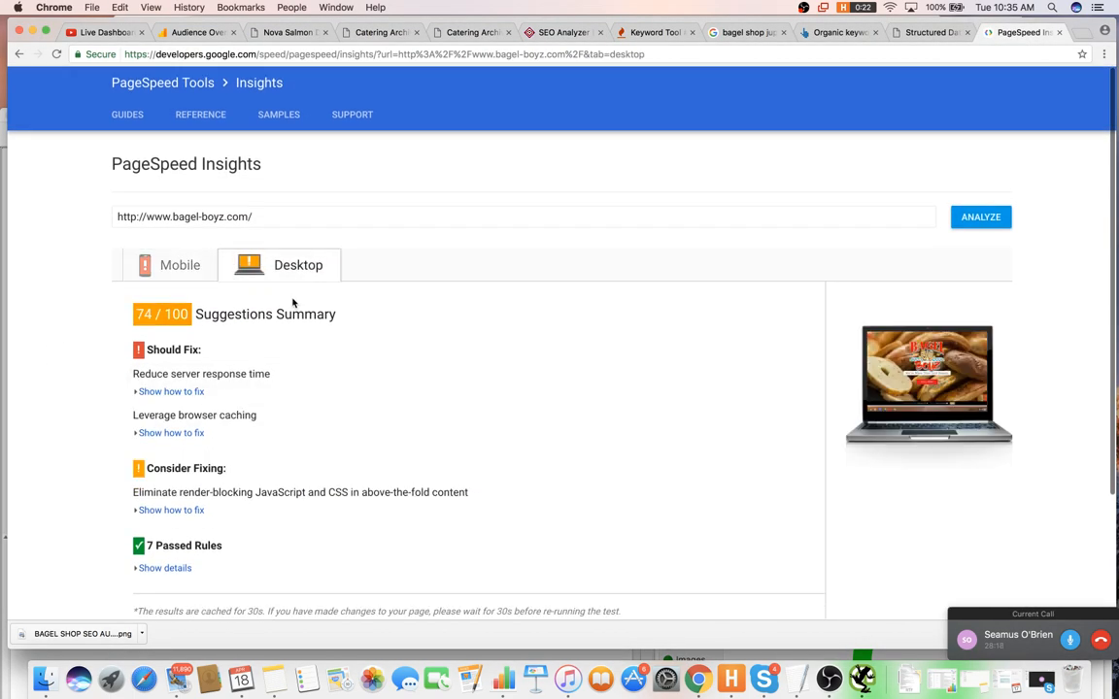
scroll(257, 367, down, 2)
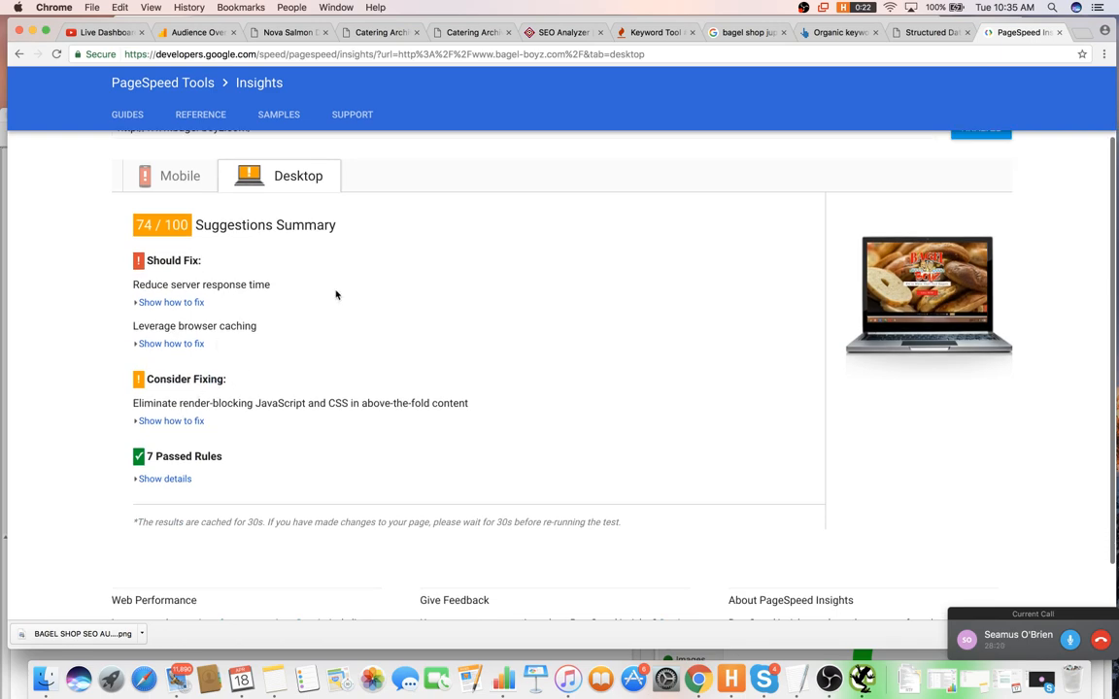
- Write item 17 as 'I would do image compression (I use Smusher)'
key(super+Tab)
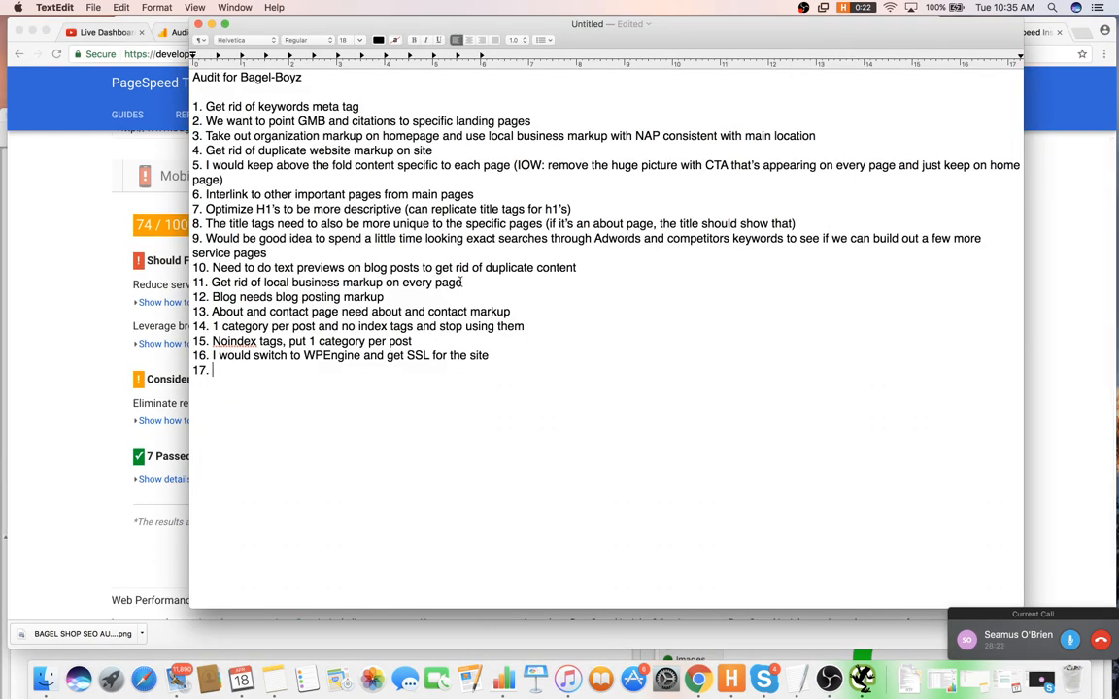
text(I would do im)
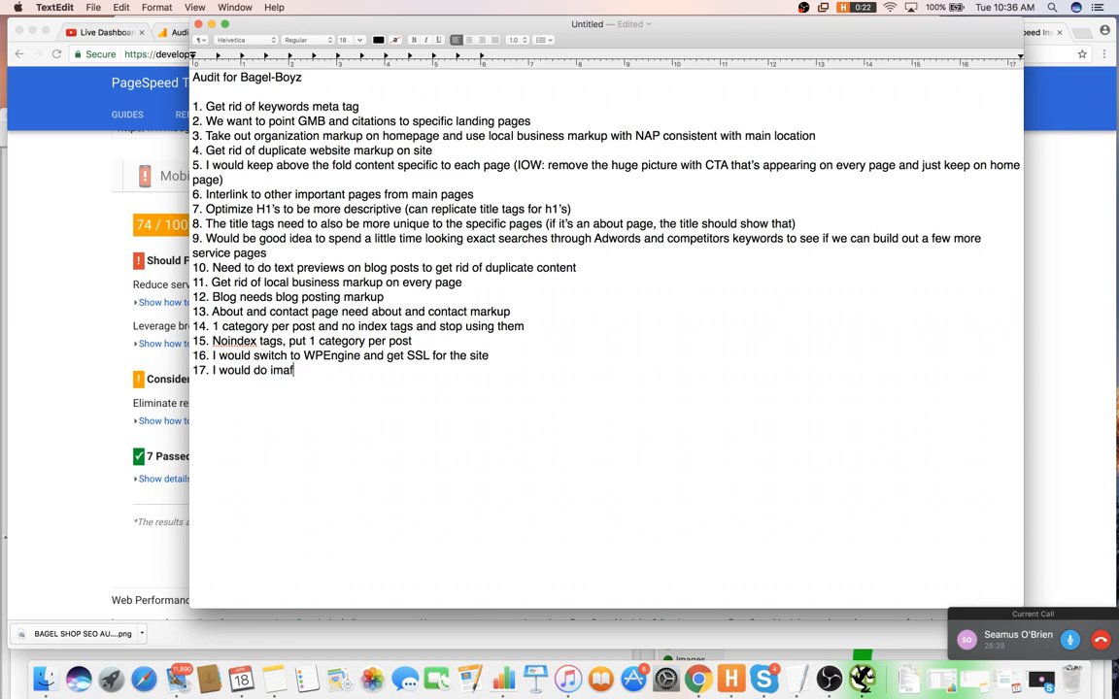
text(age impressi)
key(BackSpace)
key(BackSpace)
key(BackSpace)
key(BackSpace)
key(BackSpace)
key(BackSpace)
key(BackSpace)
key(BackSpace)
key(BackSpace)
key(BackSpace)
text(compression ()
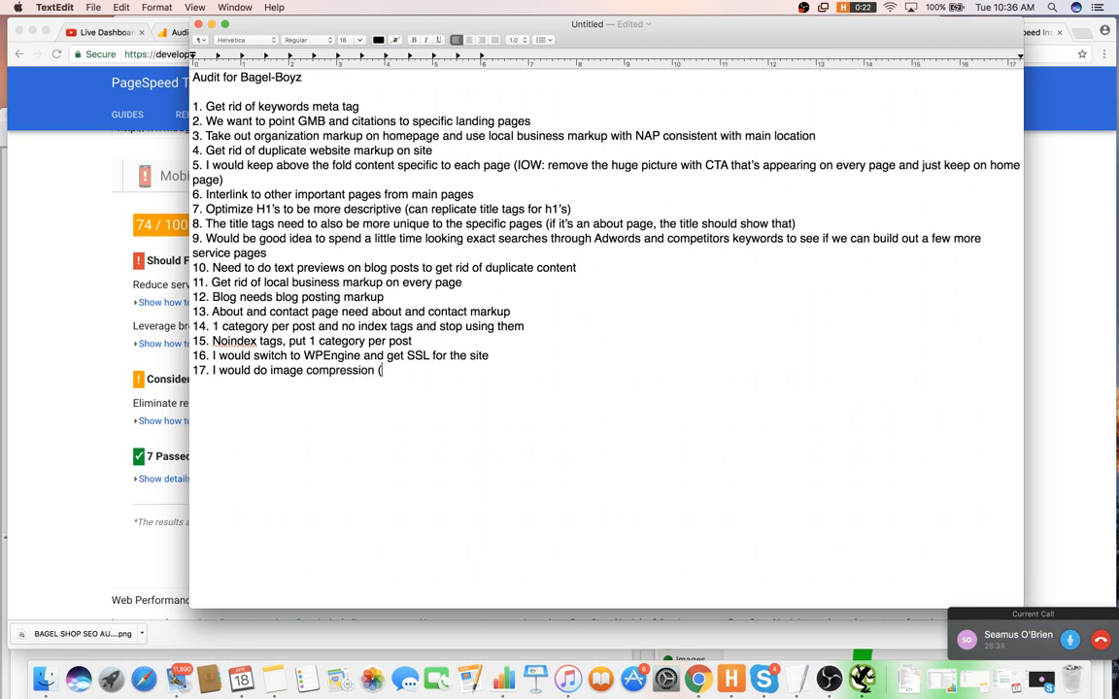
text(I use Smusher))
- Number item 18 in the audit list and close the PageSpeed Insights tab
key(Return)
text(1)
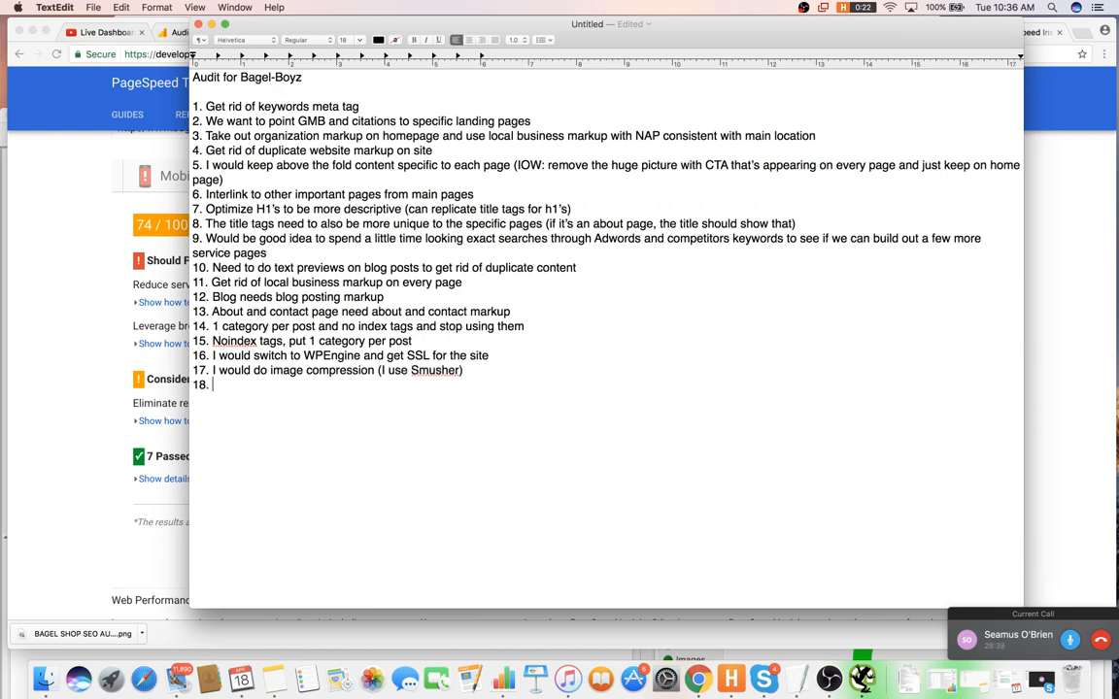
text(8.)
key(super+Tab)
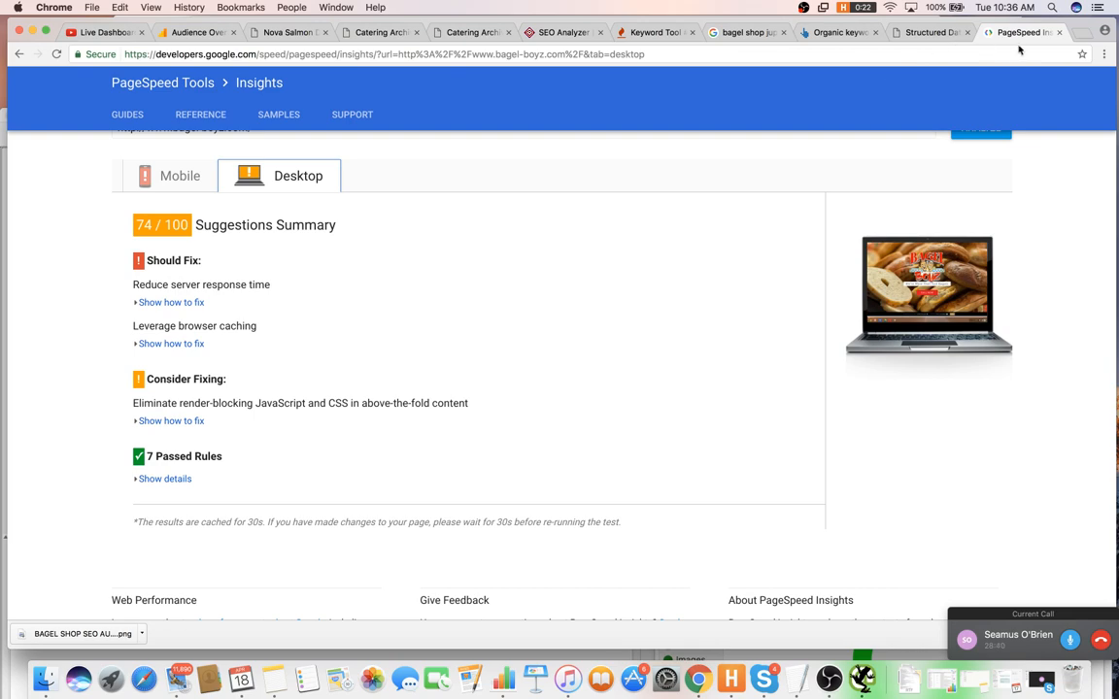
click(1059, 33)
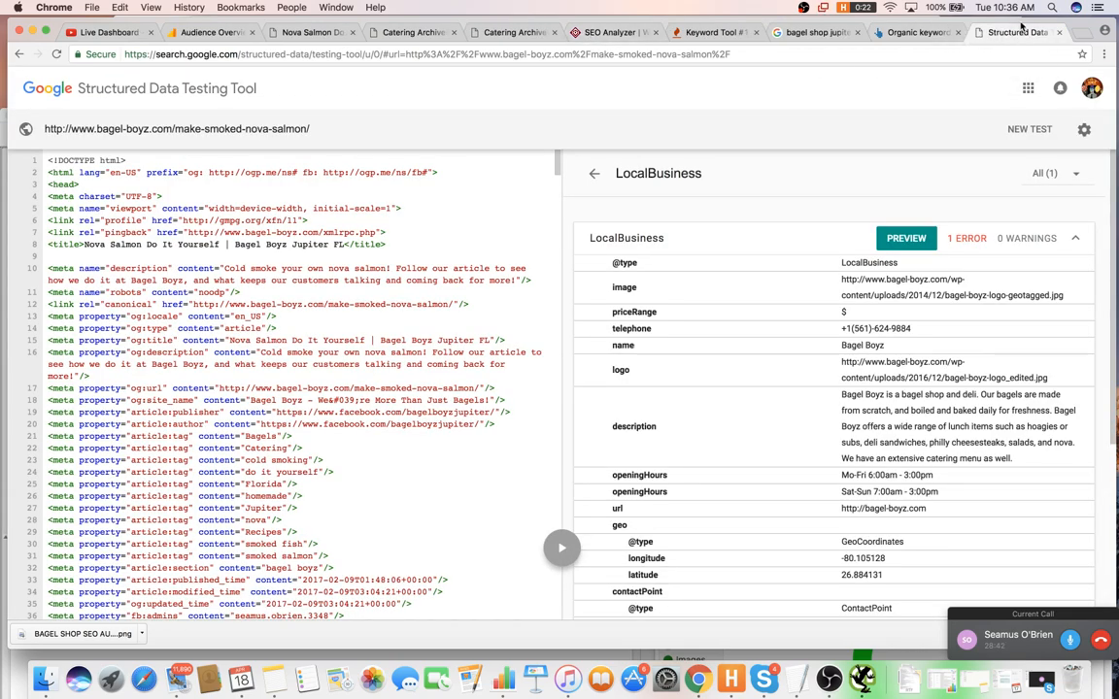
- Open the Abacoa Bagel Boyz Jupiter location page, then the site's Contact page
click(510, 32)
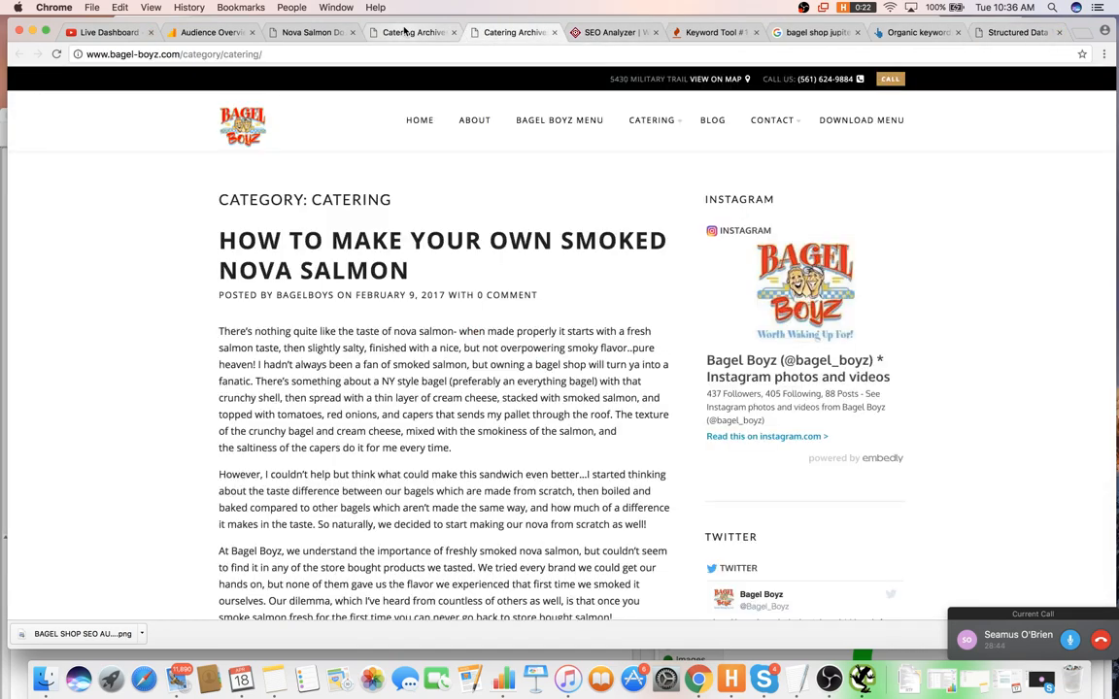
mouse_move(774, 141)
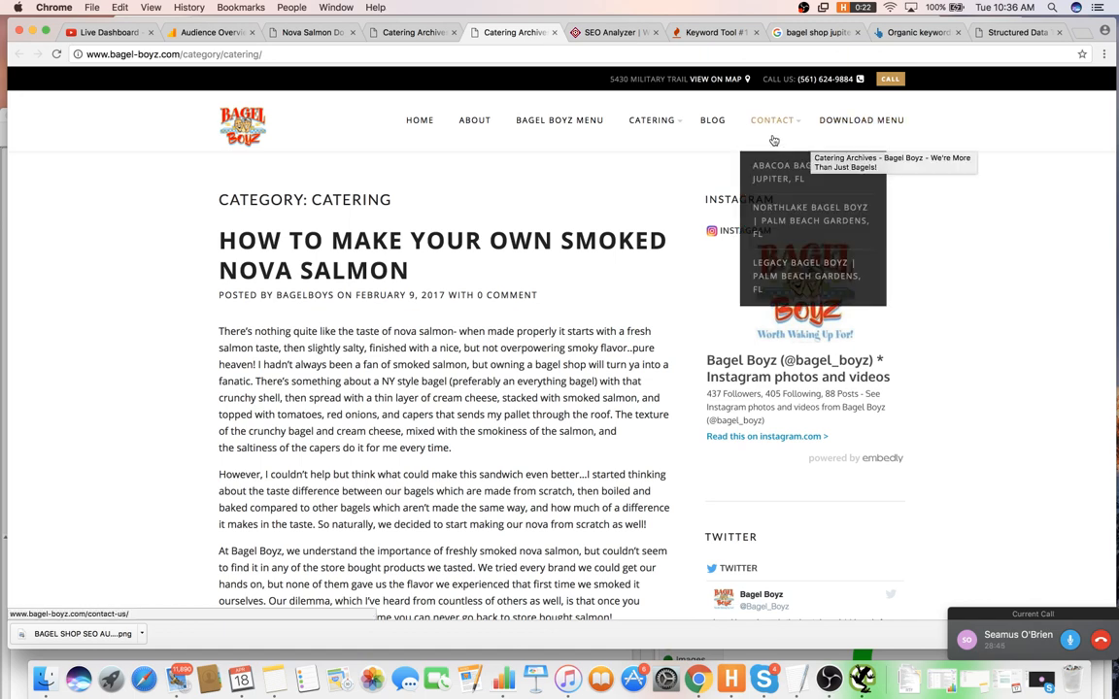
click(764, 195)
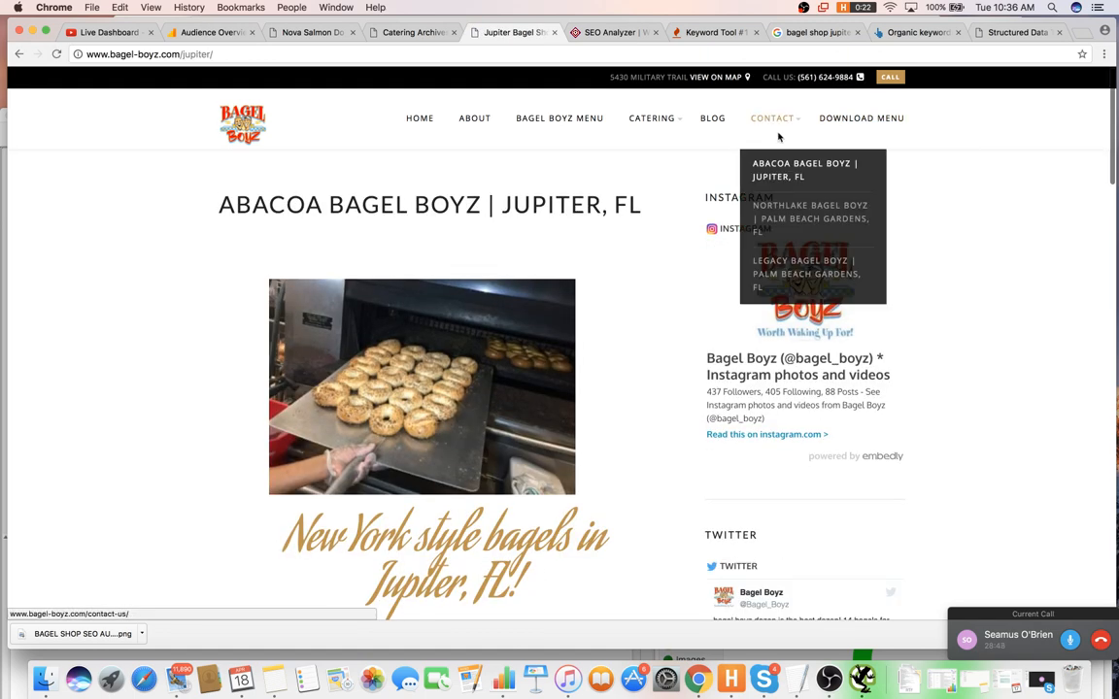
click(777, 141)
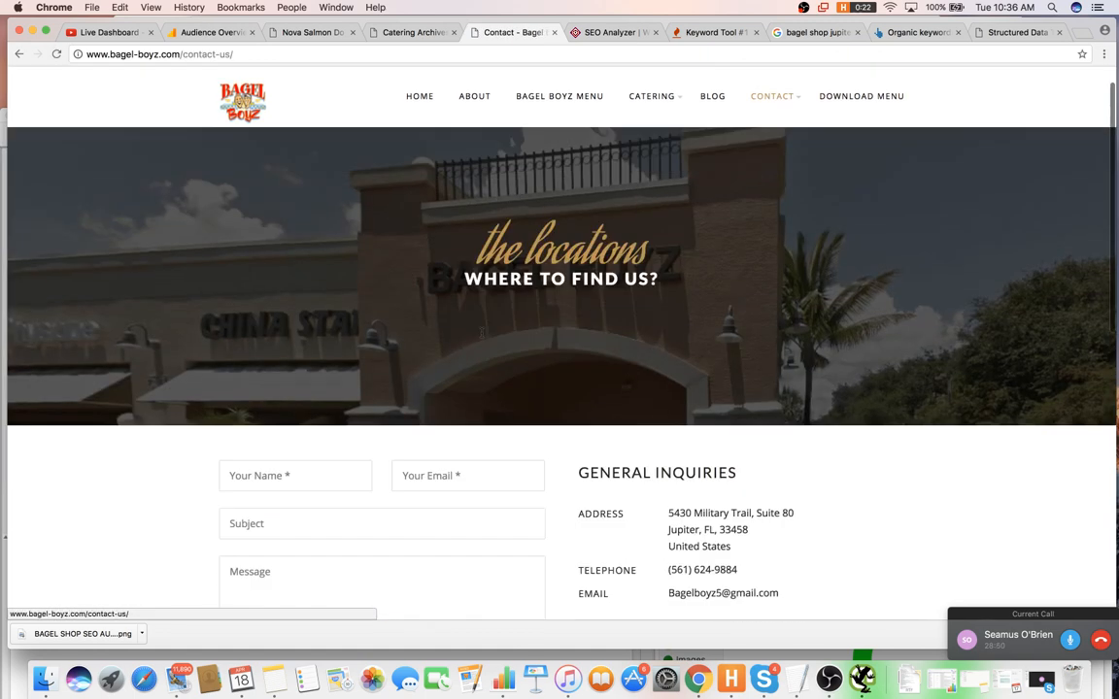
scroll(490, 332, down, 2)
scroll(491, 332, down, 5)
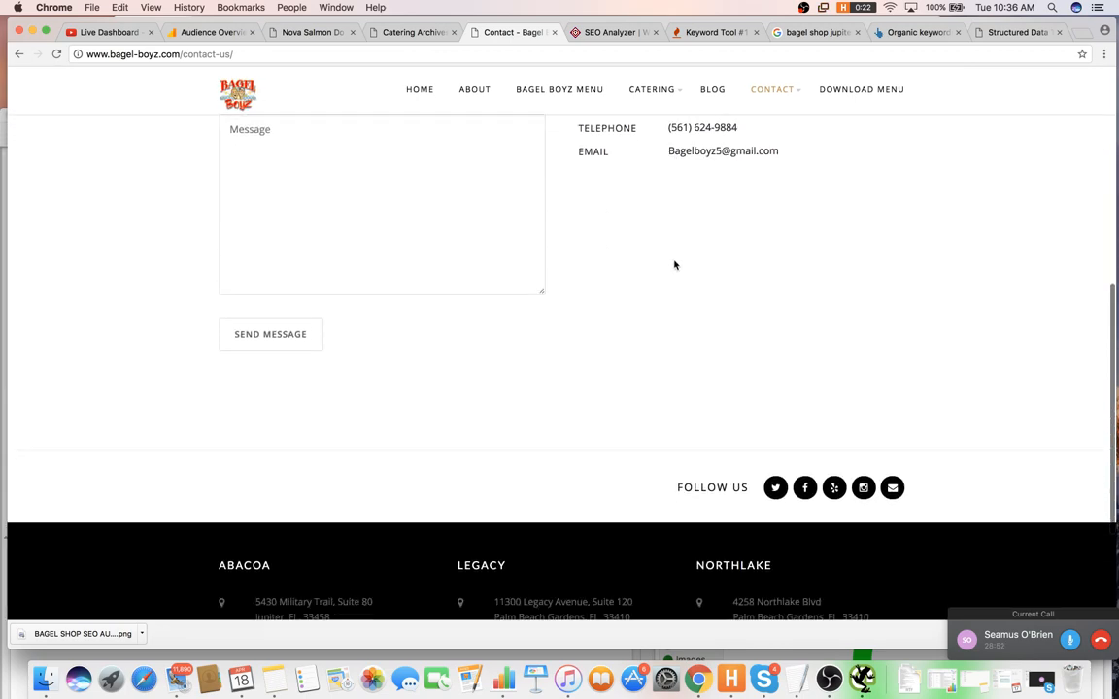
scroll(674, 262, up, 7)
scroll(669, 263, down, 2)
- Start filling in the contact form's name and email fields
click(336, 300)
text(x)
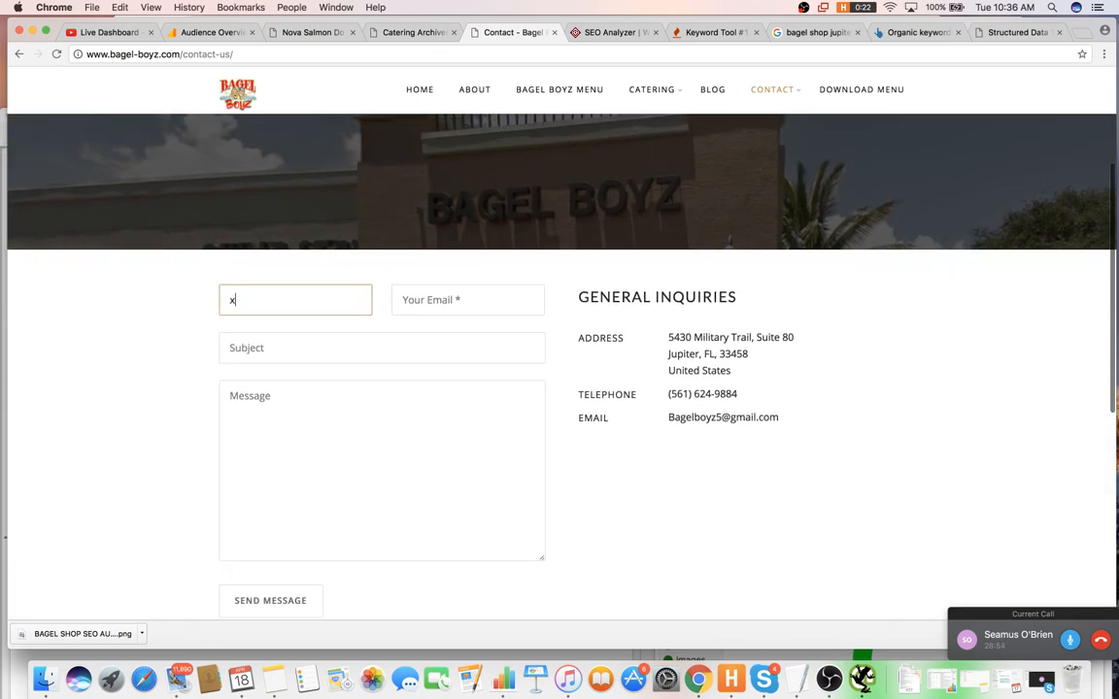
text(h)
key(BackSpace)
key(BackSpace)
text(chaa)
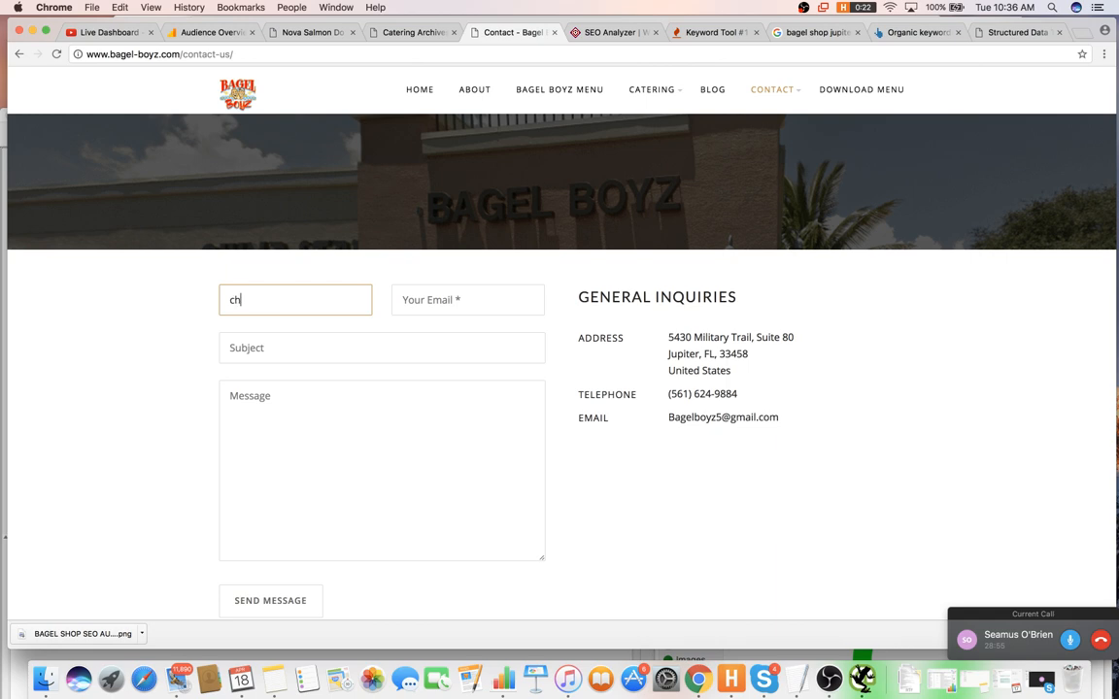
key(Tab)
text(im)
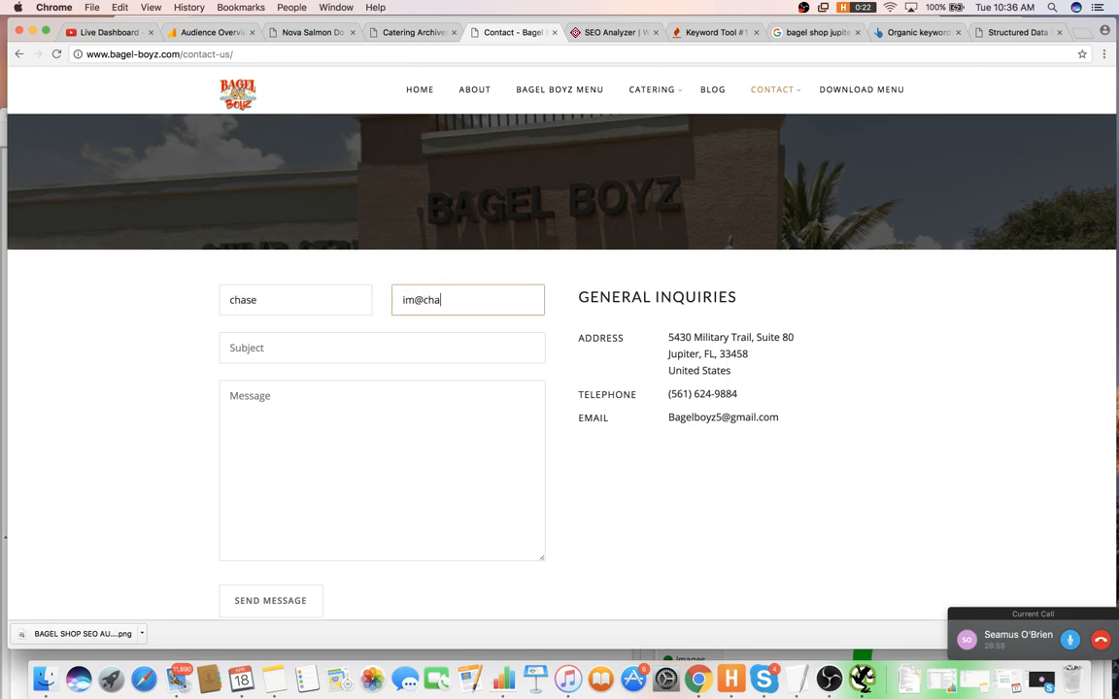
key(super+Tab)
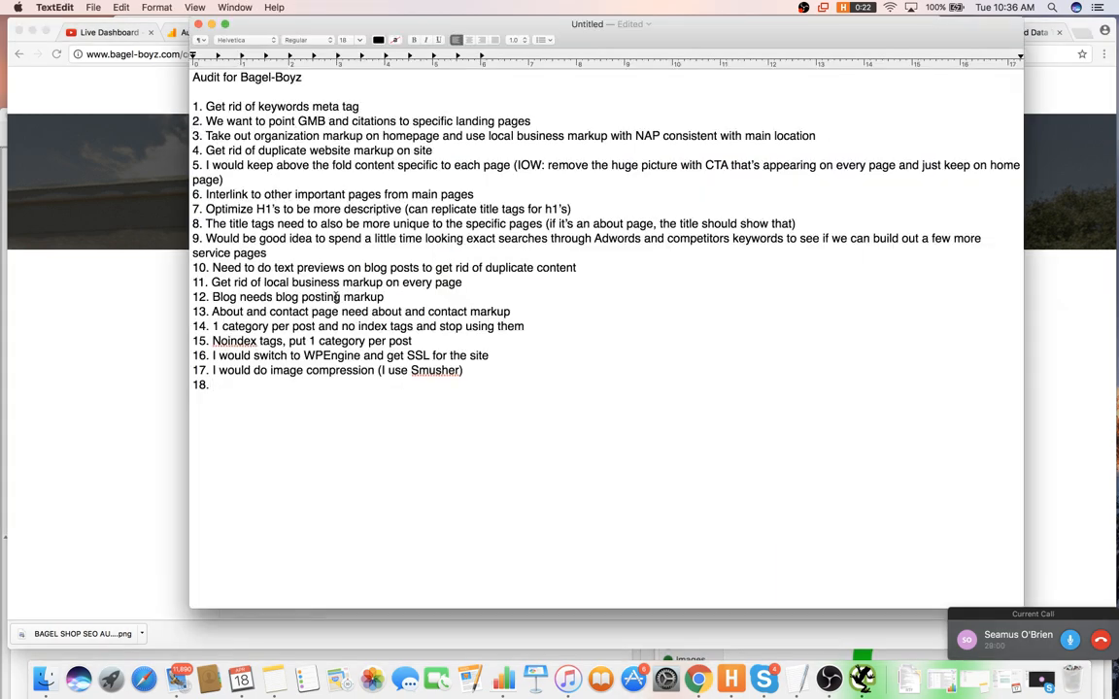
- Add item 18 'Want to setup conversion tracking and ranking tracking' and start item 19
text(WANT)
text(nt to )
text(setup co)
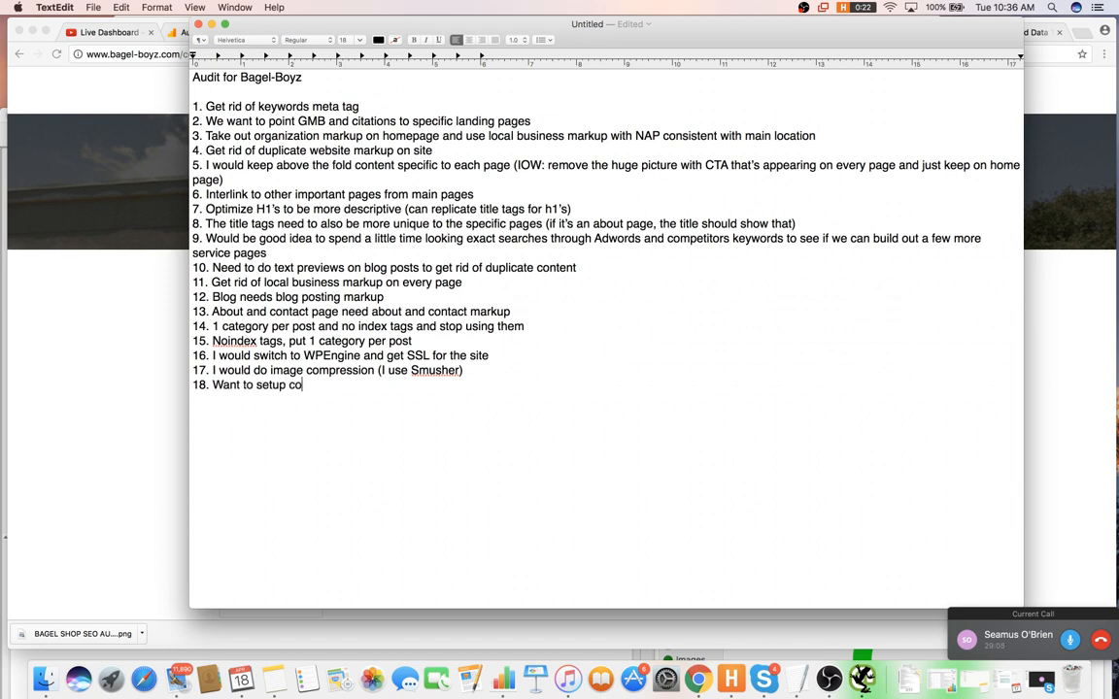
text(nversion tracking an)
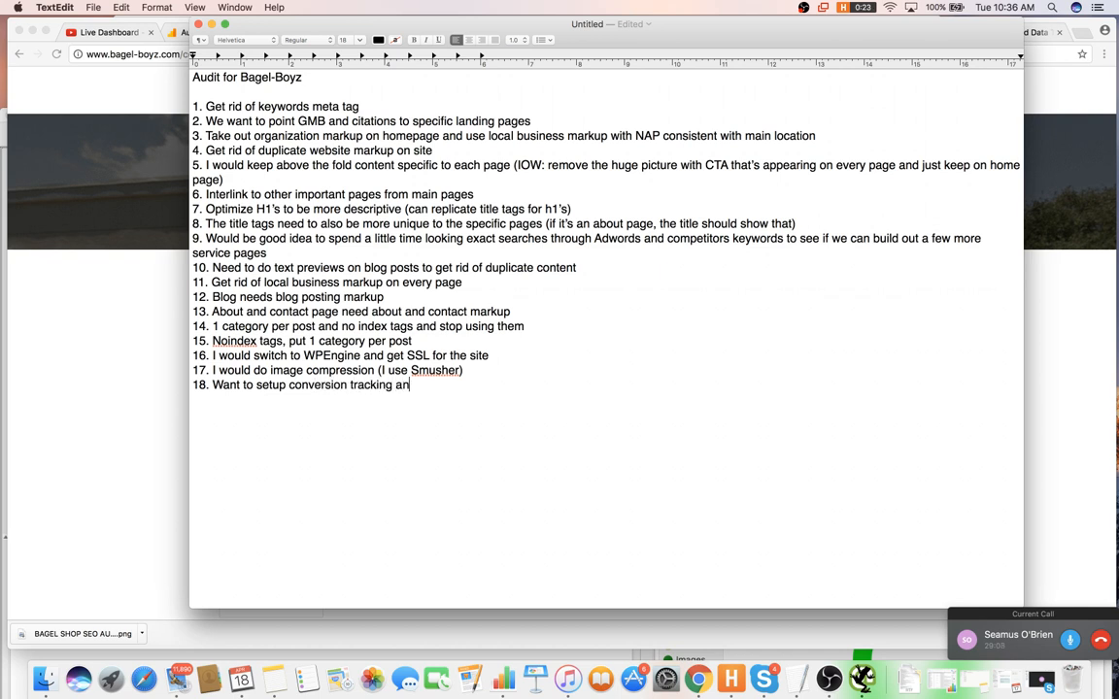
text(d ranking tracking 19.)
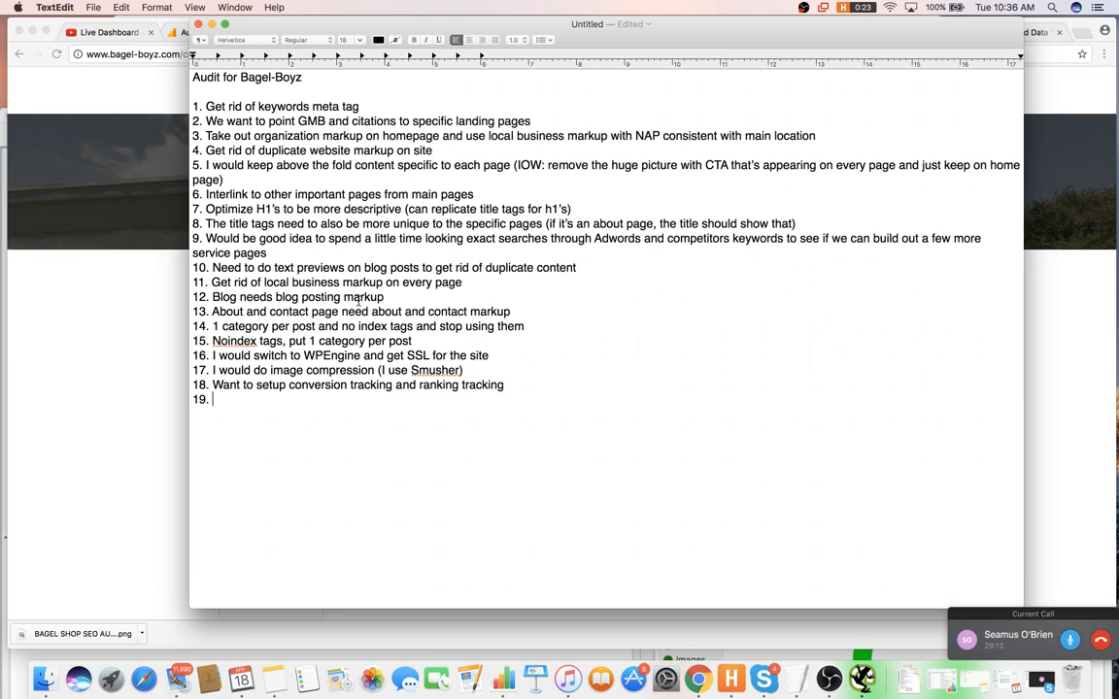
click(1055, 367)
- Quit Mail from the Dock and switch Chrome to the Ahrefs Organic keywords report
scroll(884, 352, down, 10)
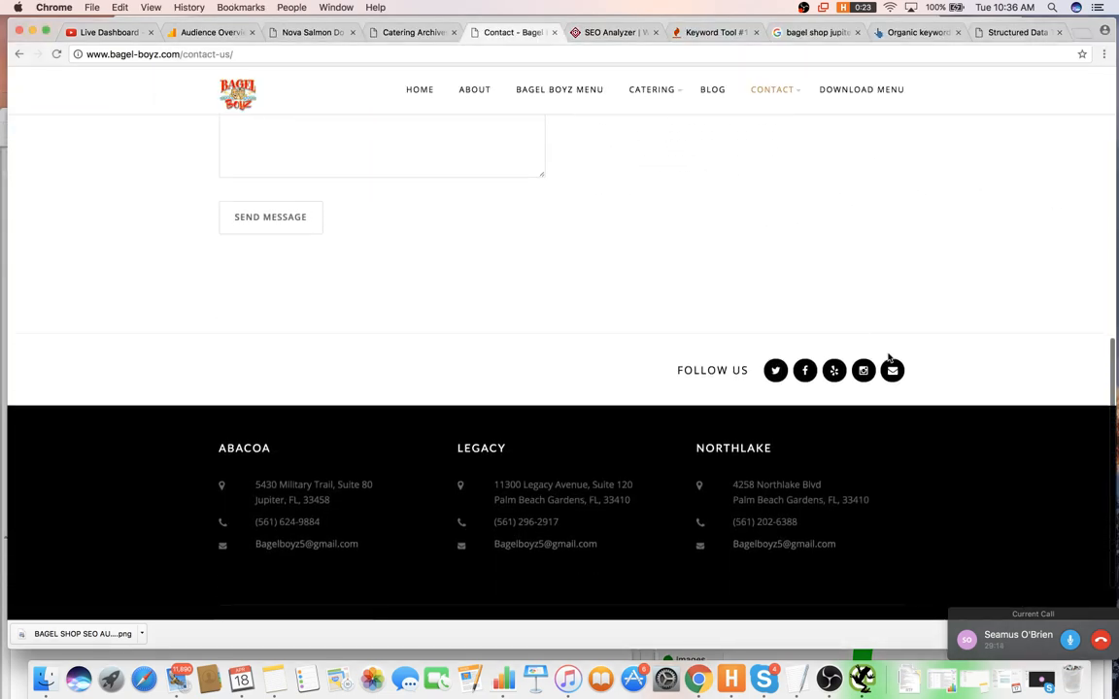
scroll(889, 350, up, 15)
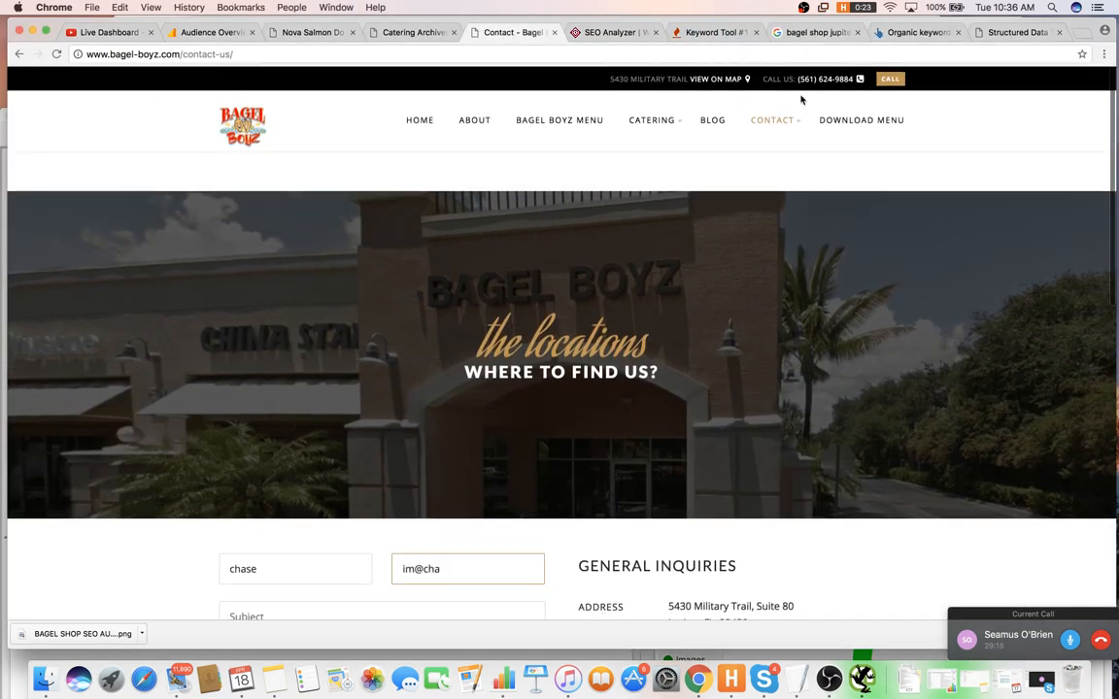
mouse_move(777, 129)
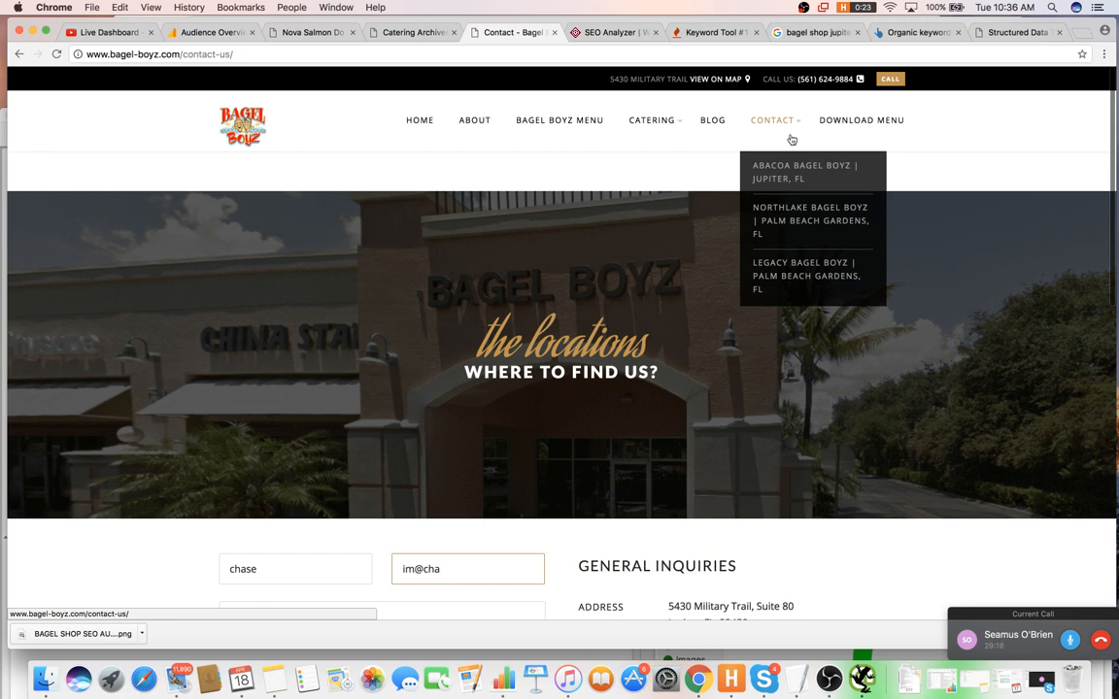
right_click(179, 678)
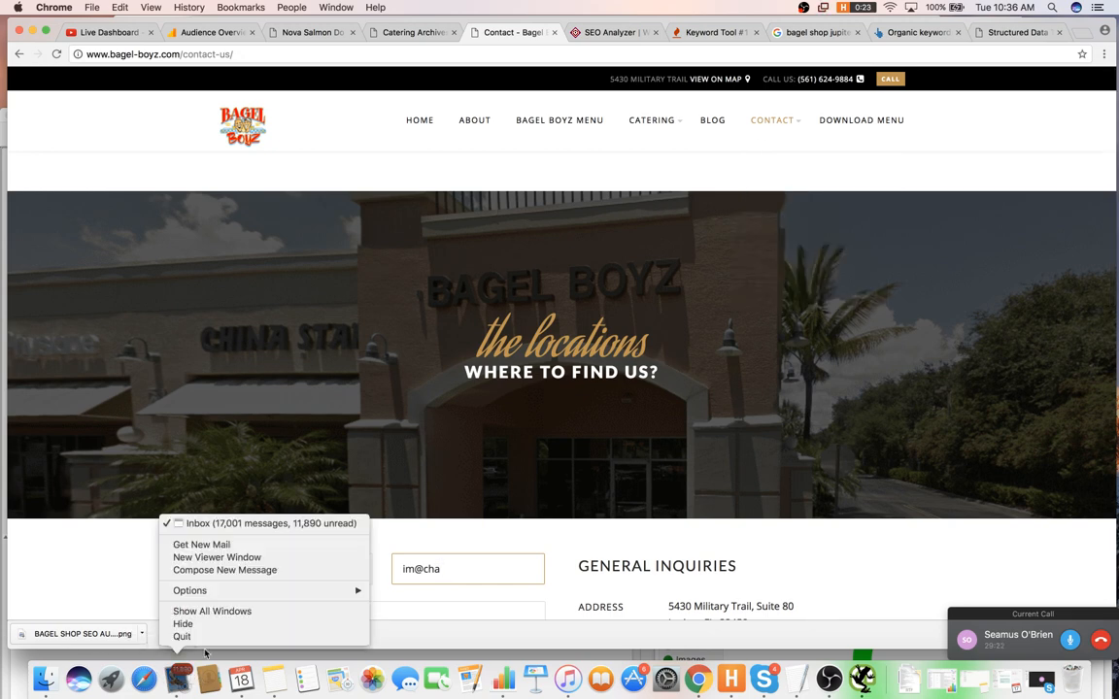
click(233, 640)
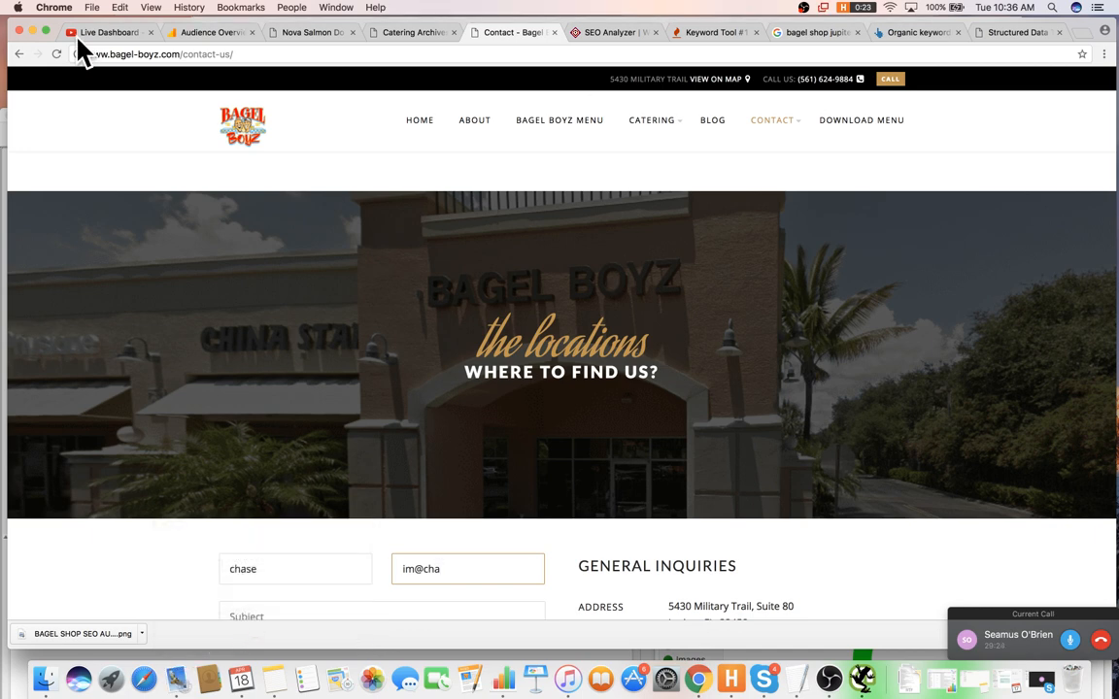
click(928, 33)
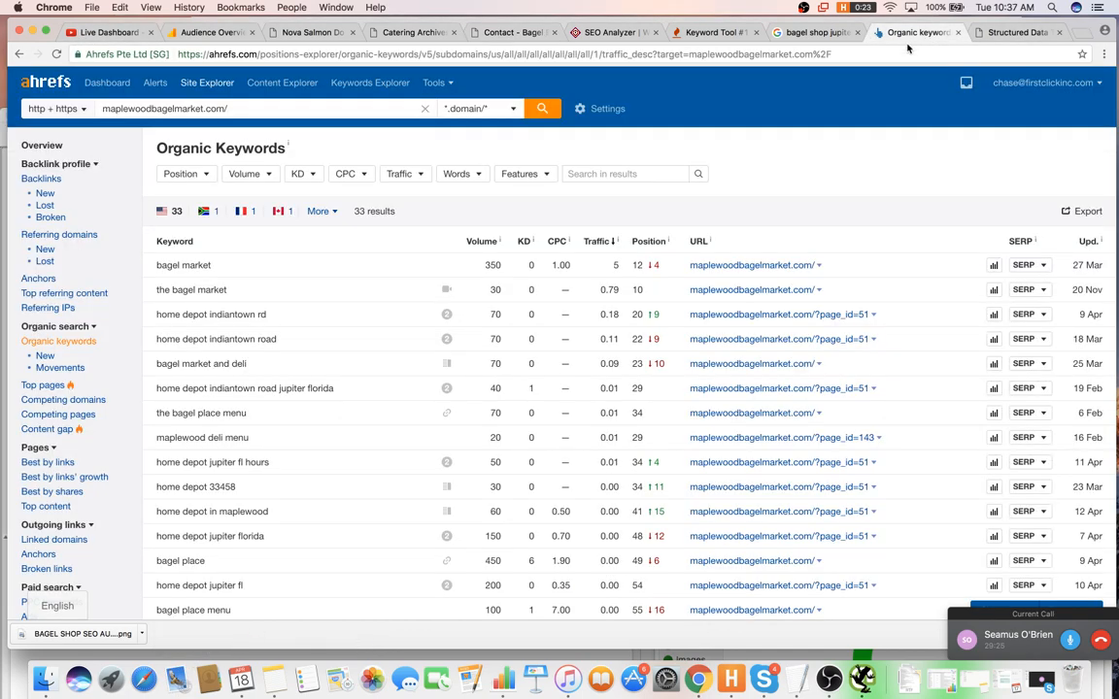
key(super+Tab)
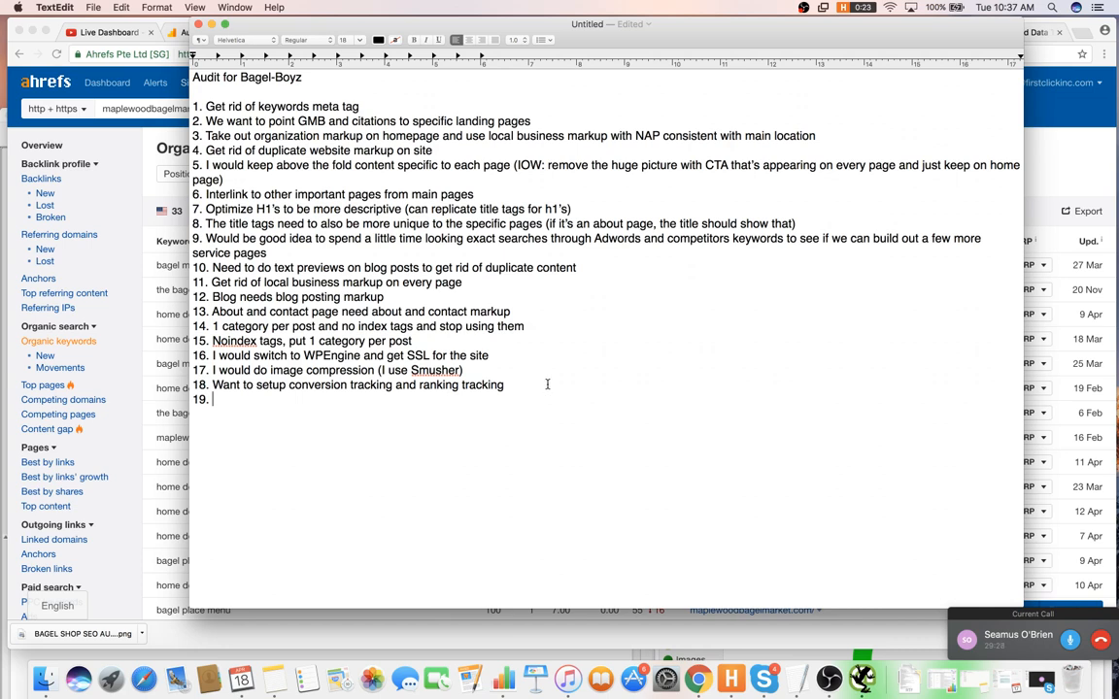
- Append '(may want to consider setting up online and offline)' to audit item 18
text(()
text(may want to consider setting up o)
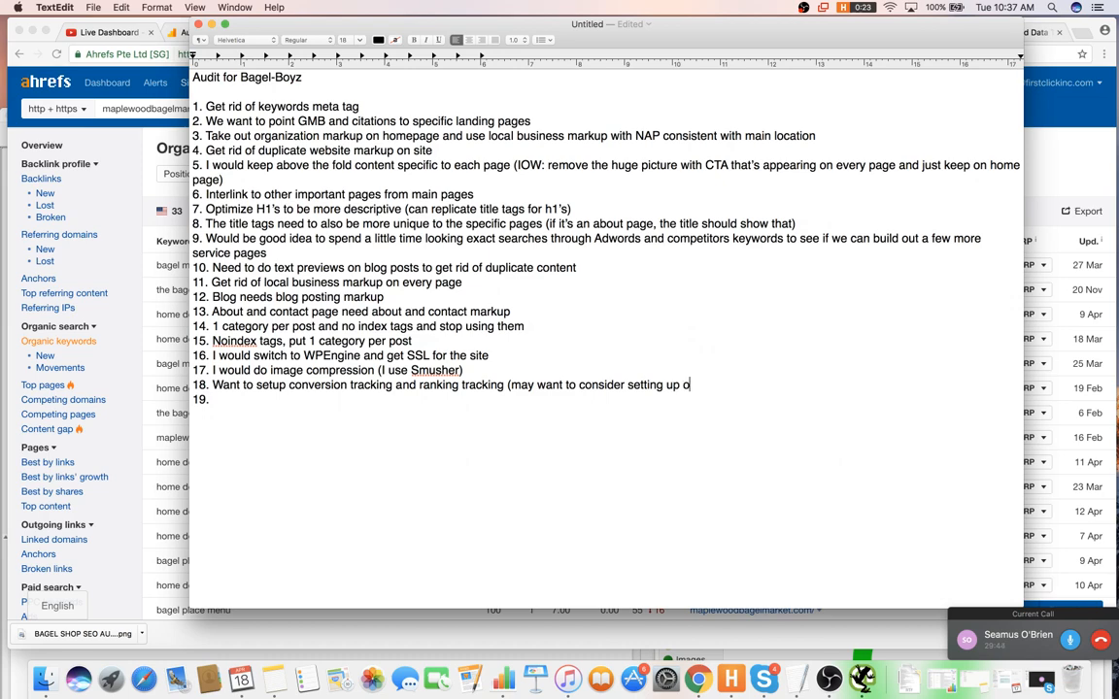
text(nline and offlione)
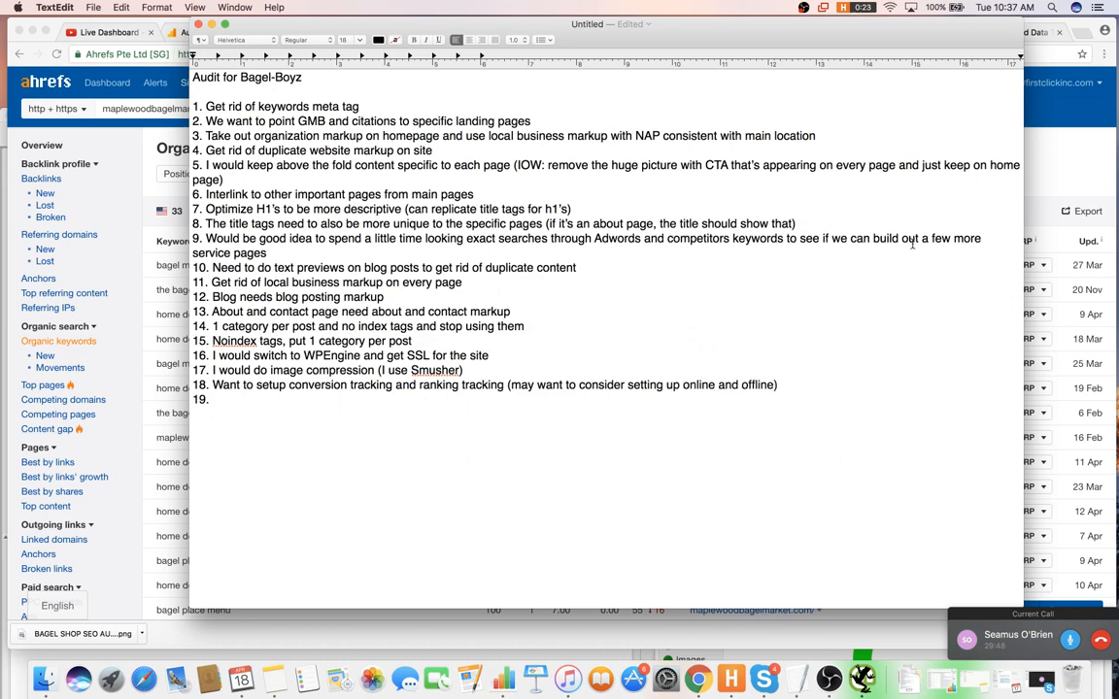
click(1089, 155)
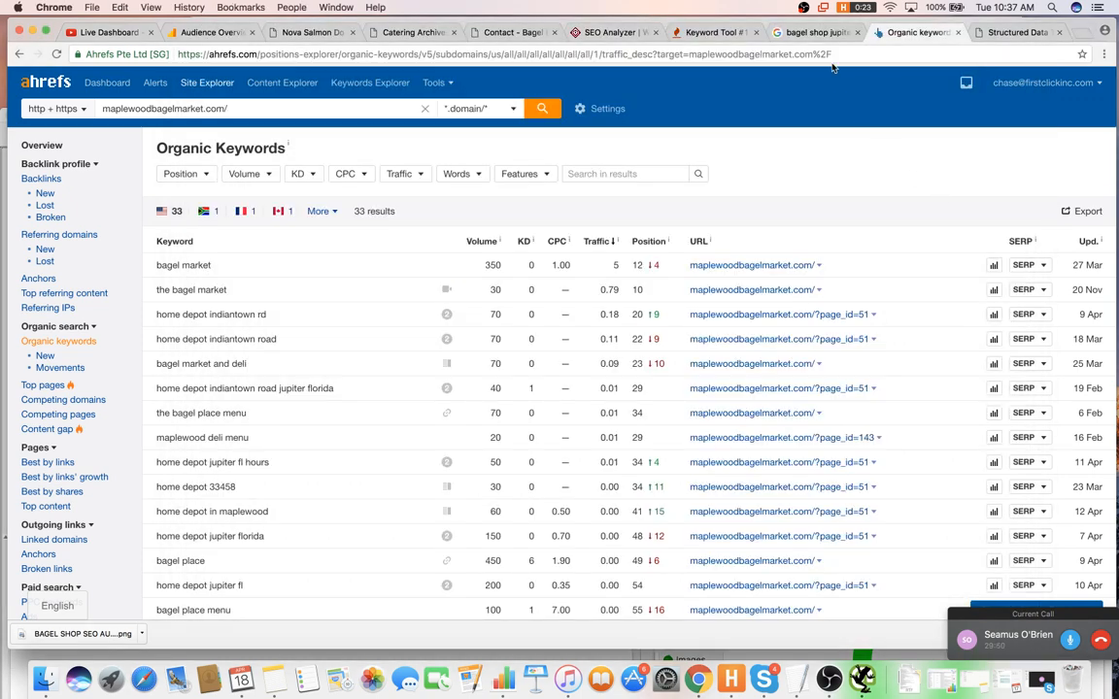
- Check the bagel shop jupiter fl search results and the Structured Data test results
click(862, 37)
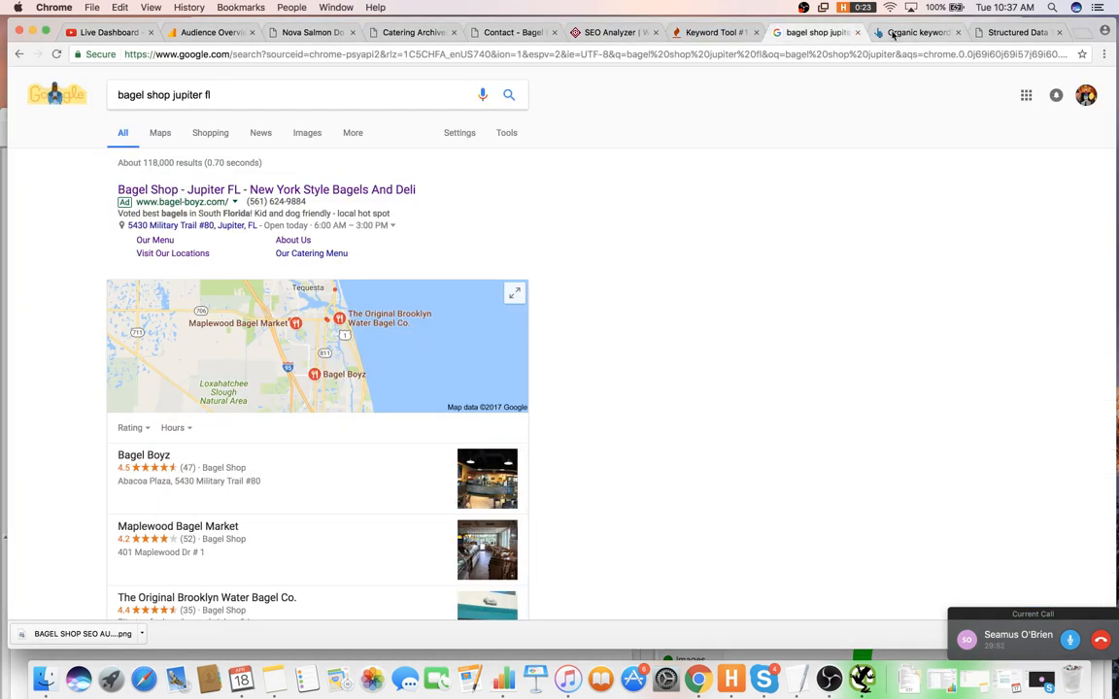
click(892, 35)
key(super+Tab)
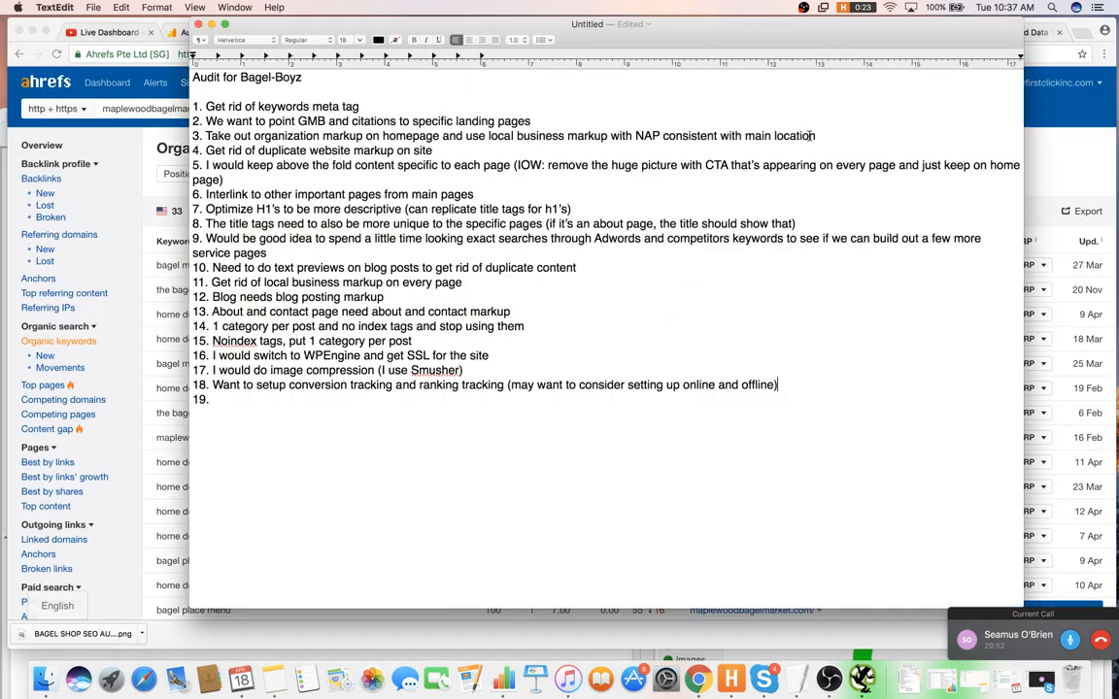
click(1044, 175)
click(1017, 37)
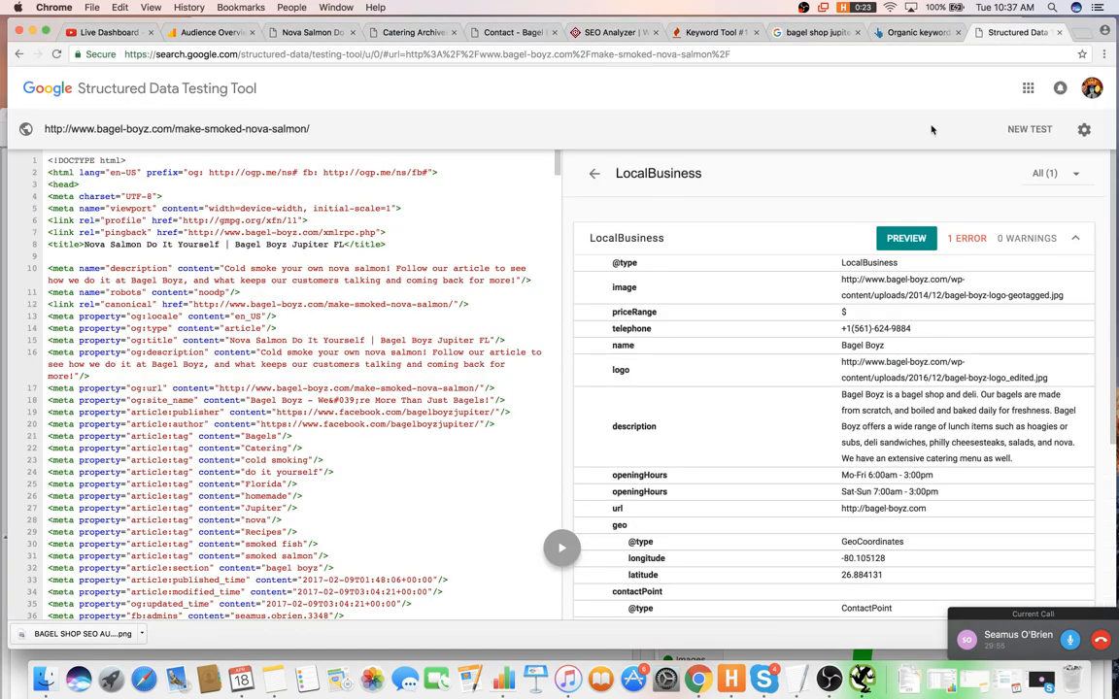
click(594, 173)
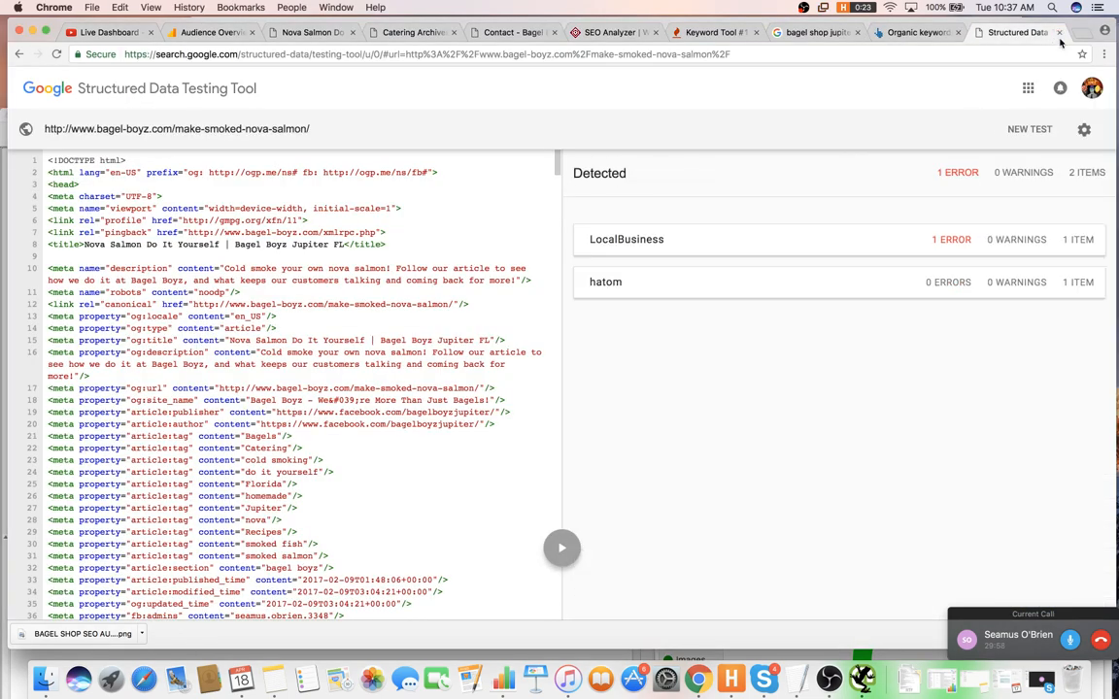
click(851, 35)
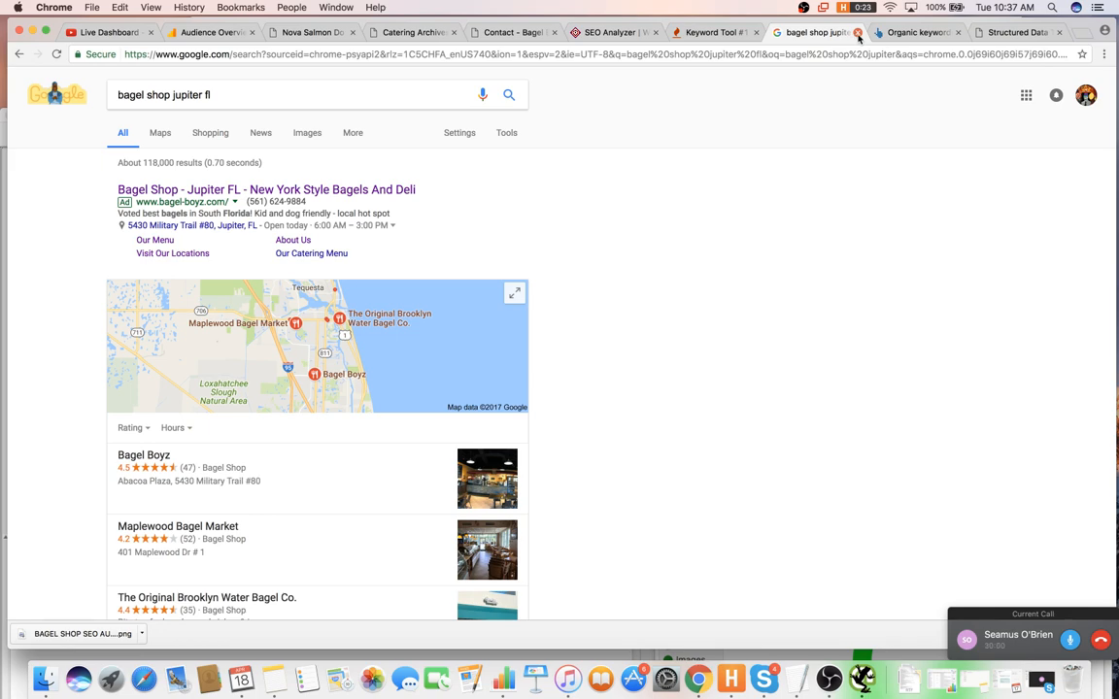
scroll(736, 161, down, 4)
scroll(738, 158, up, 4)
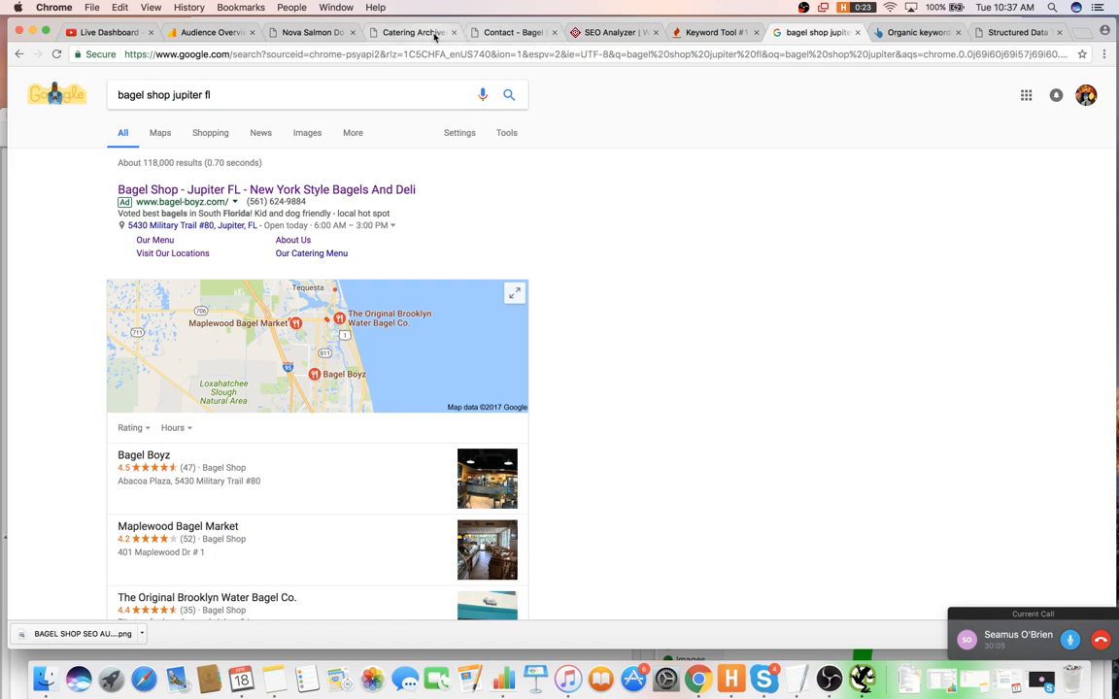
- From the catering page, open the Abacoa Jupiter location page and look through it
click(403, 32)
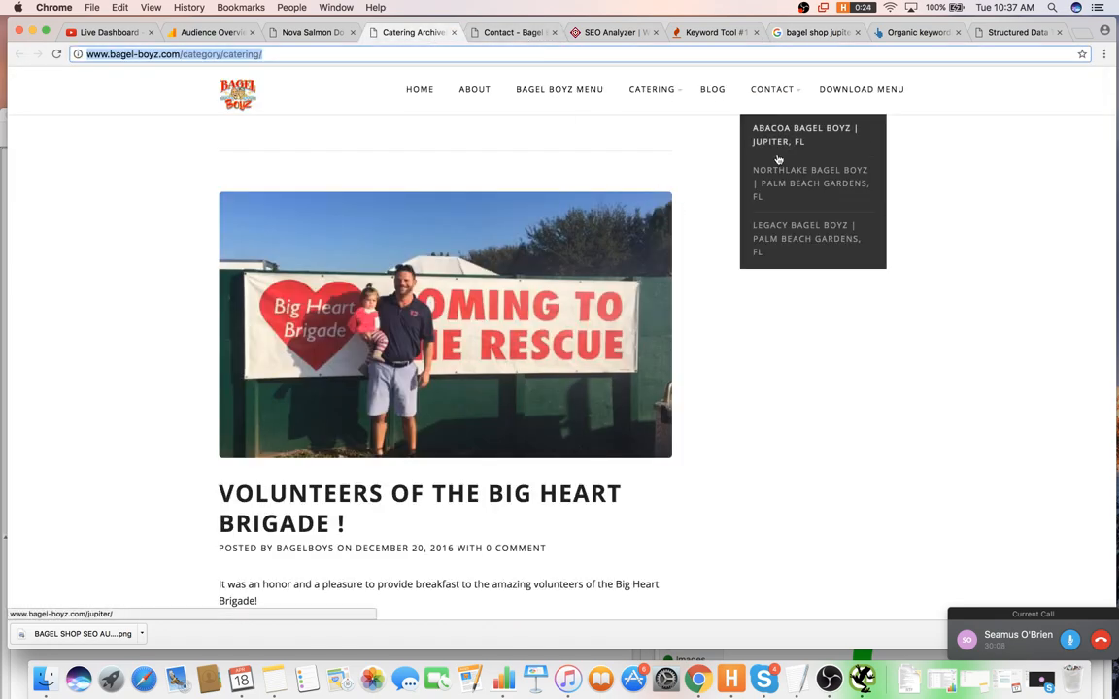
click(749, 154)
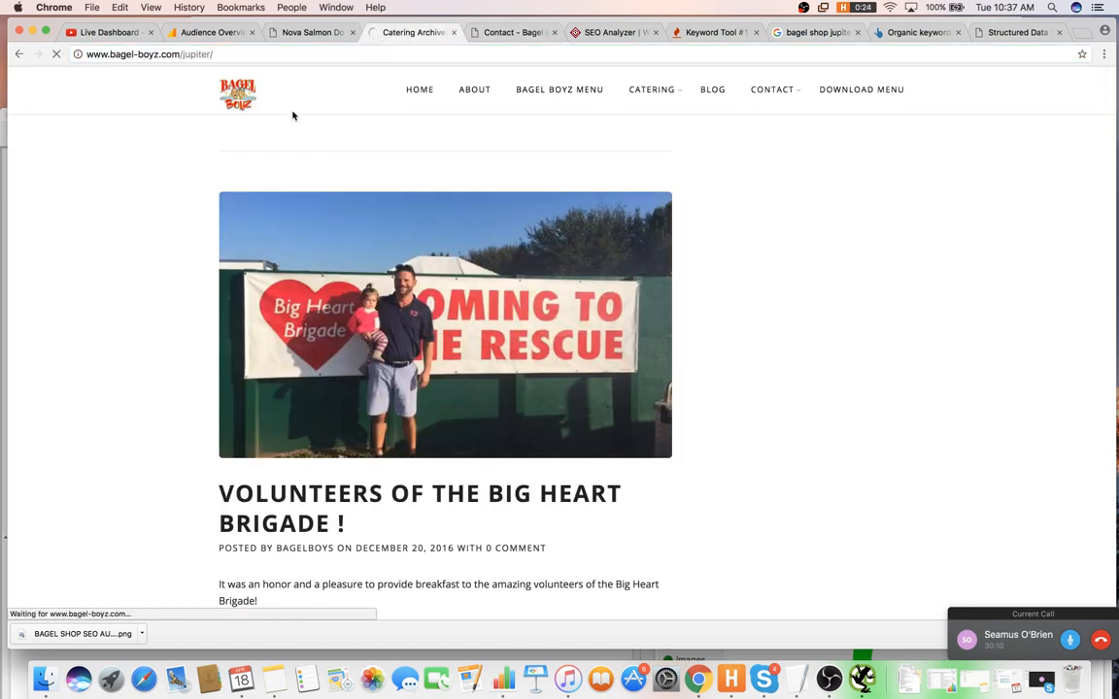
scroll(310, 162, down, 3)
scroll(311, 162, up, 3)
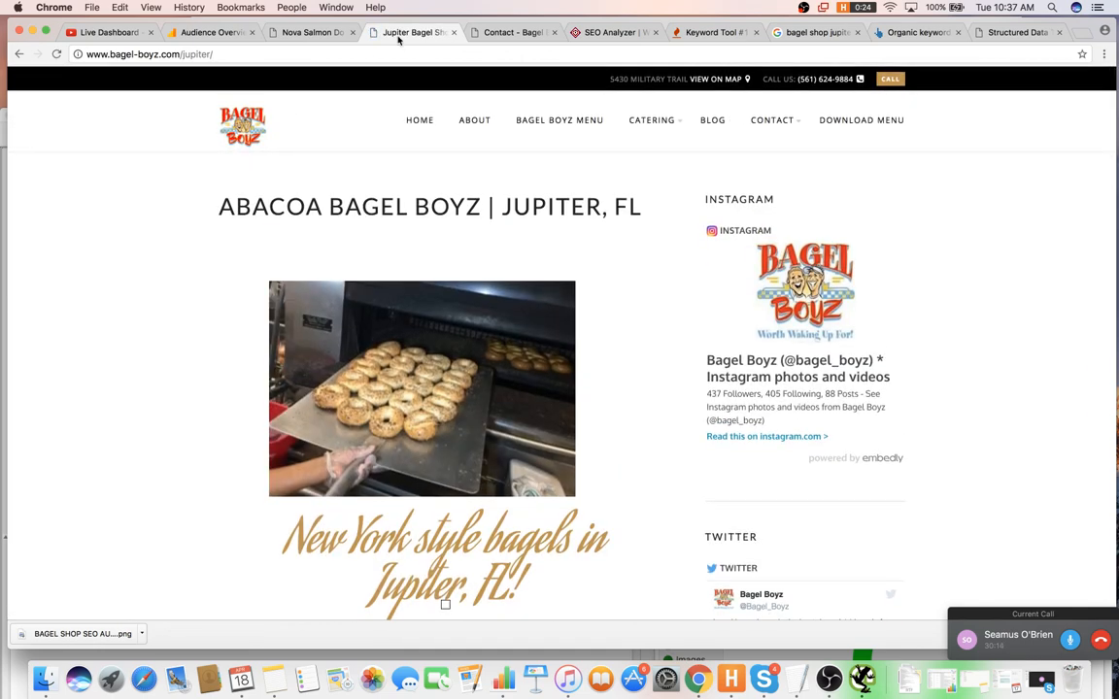
scroll(646, 348, down, 6)
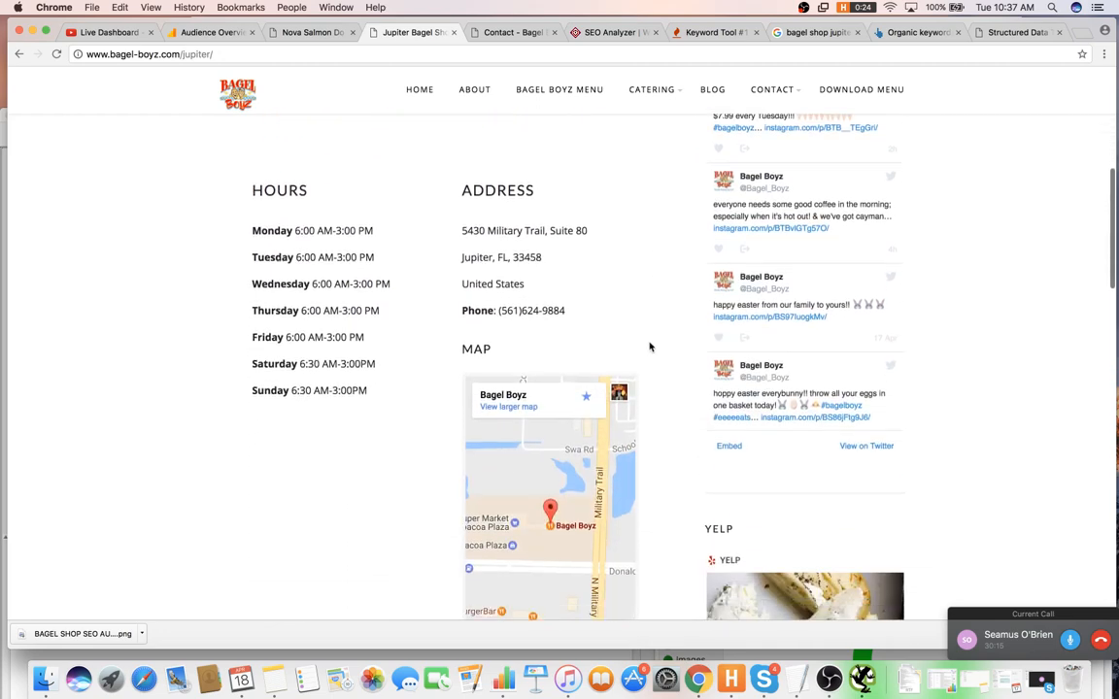
scroll(650, 347, down, 5)
scroll(652, 344, up, 10)
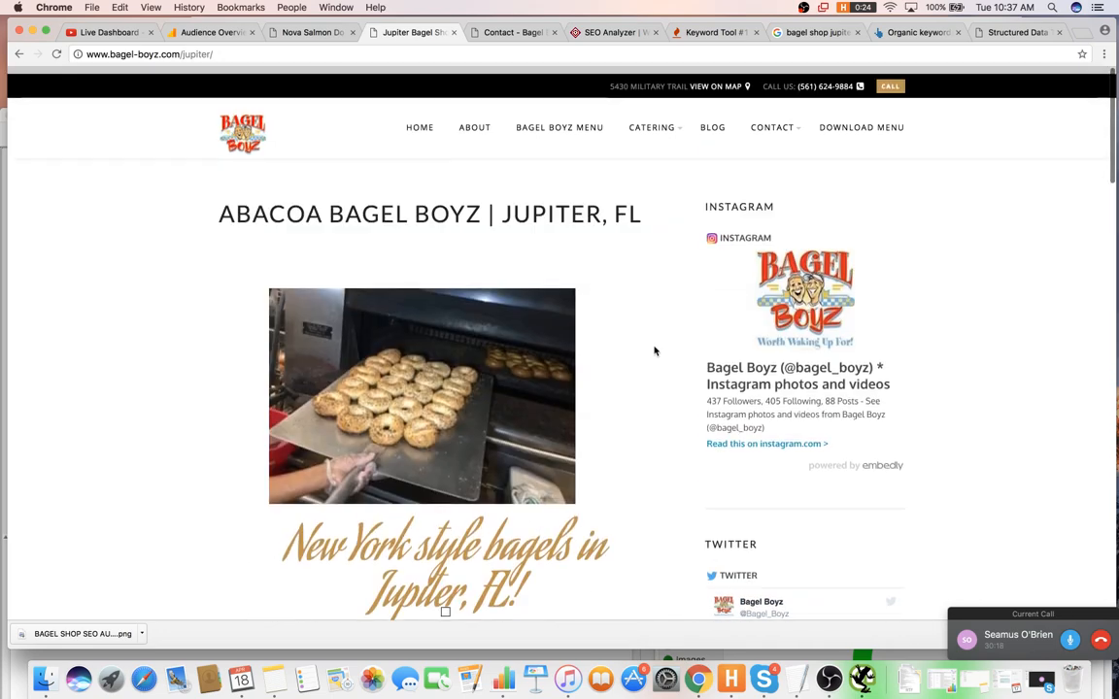
scroll(612, 262, down, 3)
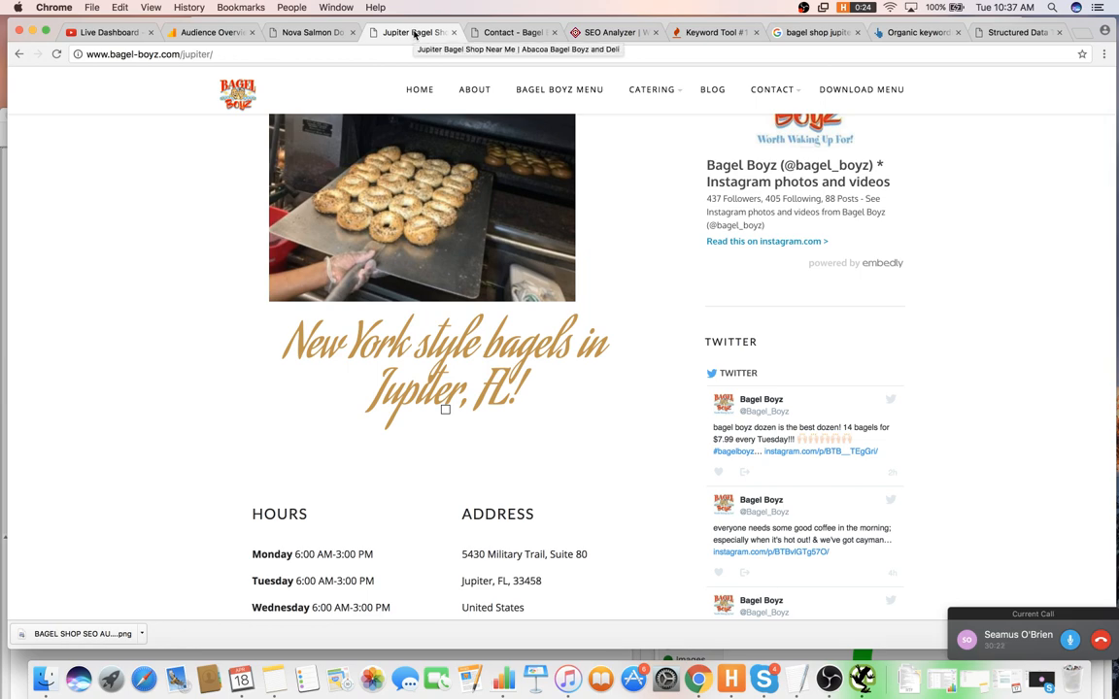
scroll(415, 109, up, 4)
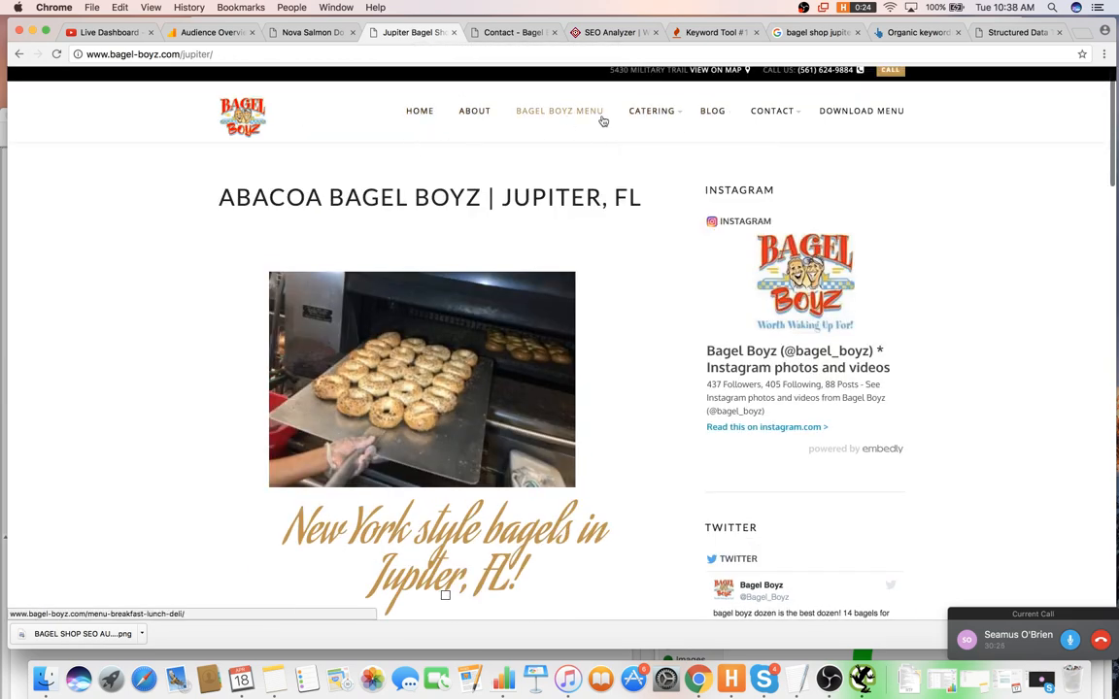
mouse_move(653, 119)
scroll(657, 124, down, 2)
scroll(651, 131, down, 6)
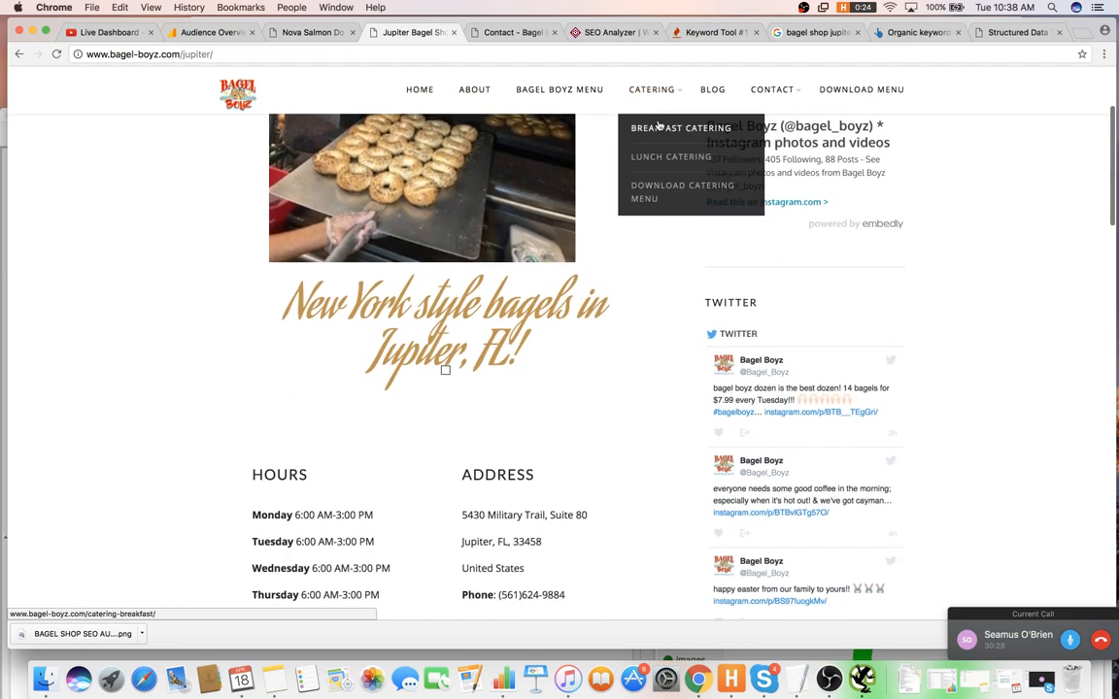
scroll(616, 142, up, 8)
scroll(666, 132, down, 3)
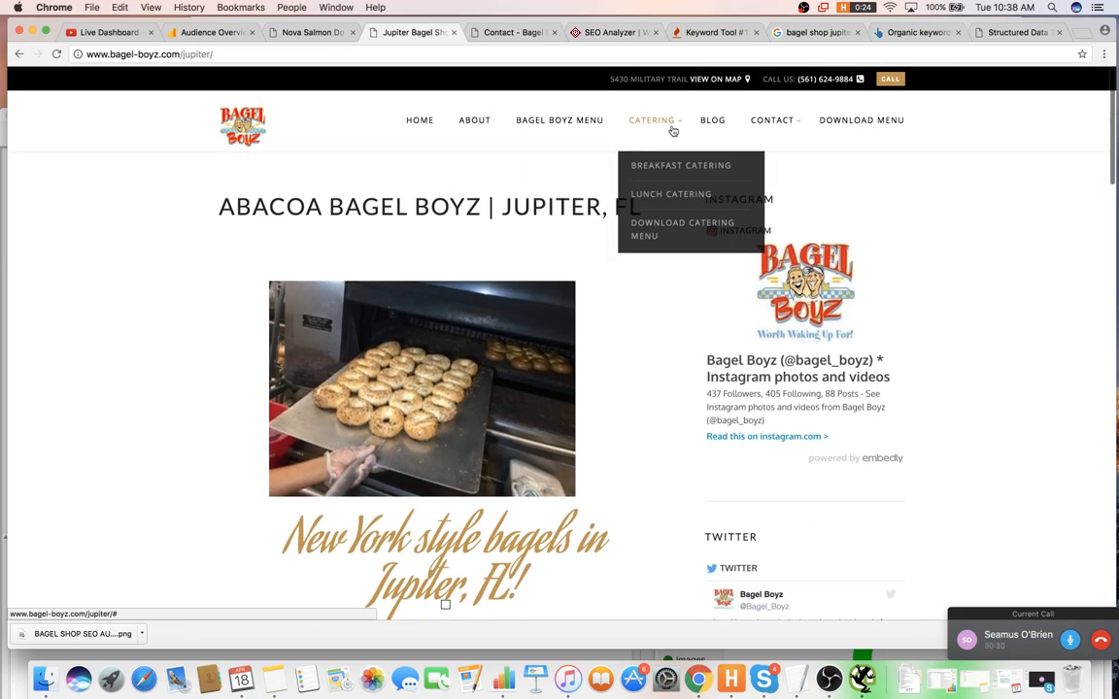
scroll(504, 307, up, 3)
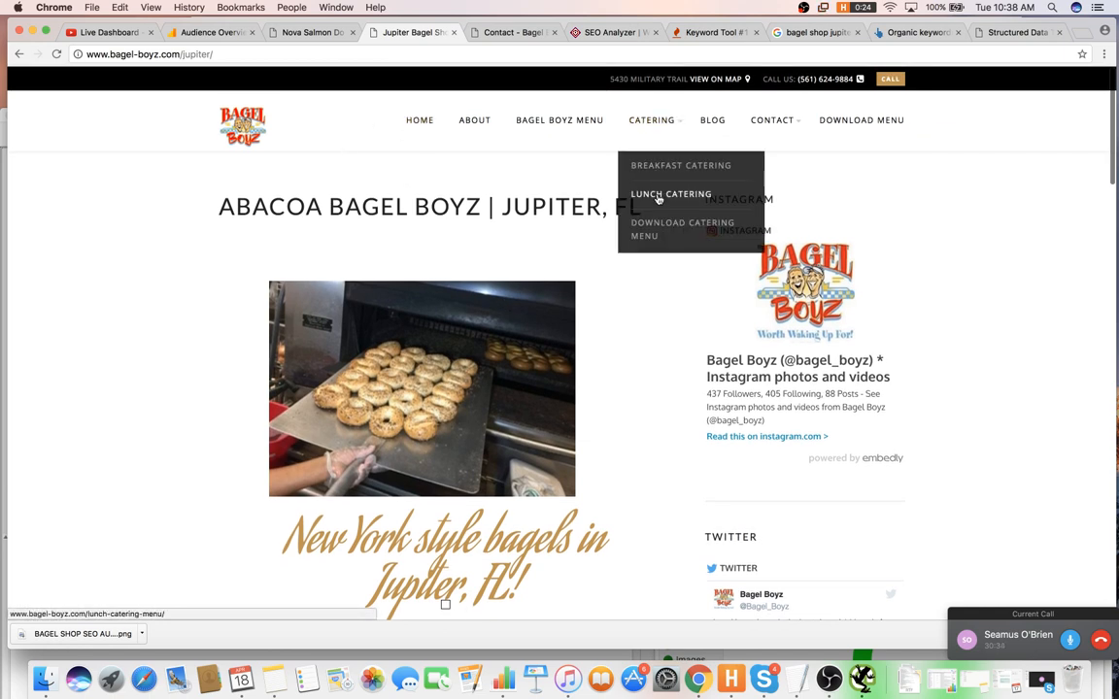
- Open the Northlake Palm Beach Gardens location page from the Contact menu
click(656, 193)
mouse_move(779, 143)
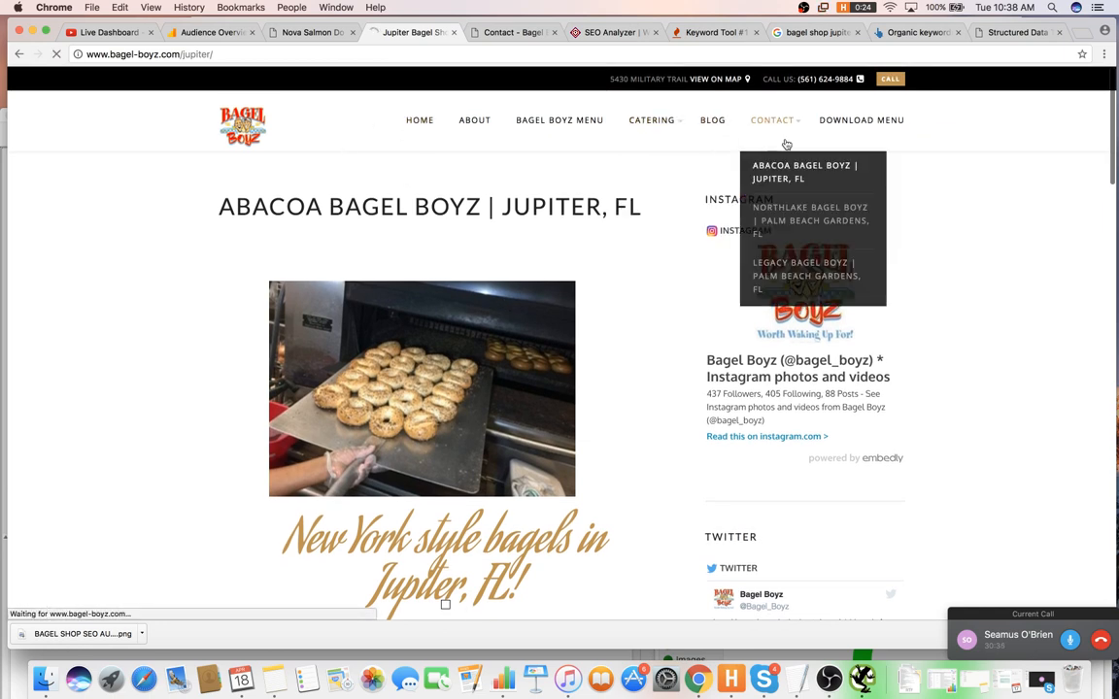
click(763, 212)
scroll(584, 143, down, 5)
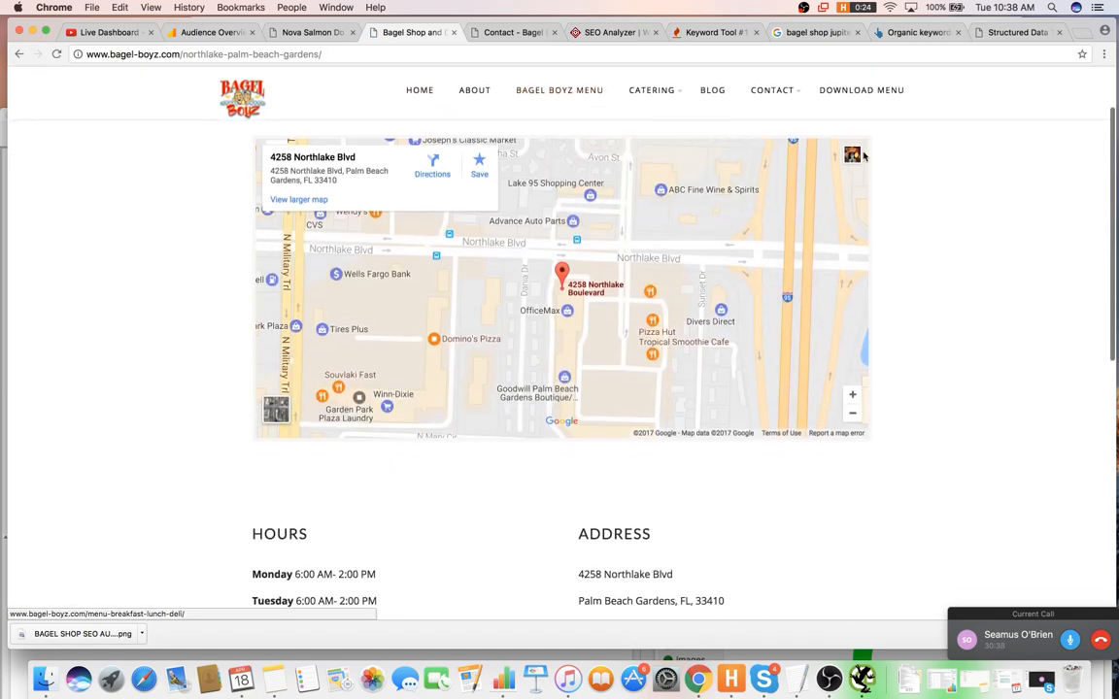
scroll(967, 174, up, 5)
key(super+Tab)
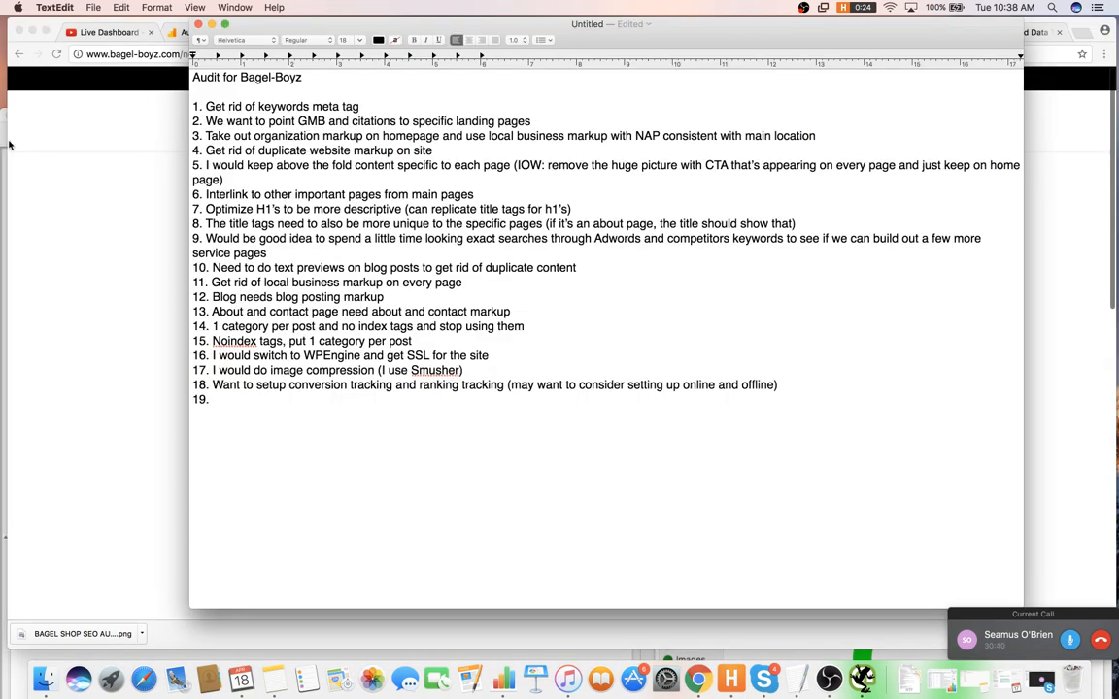
key(super+Tab)
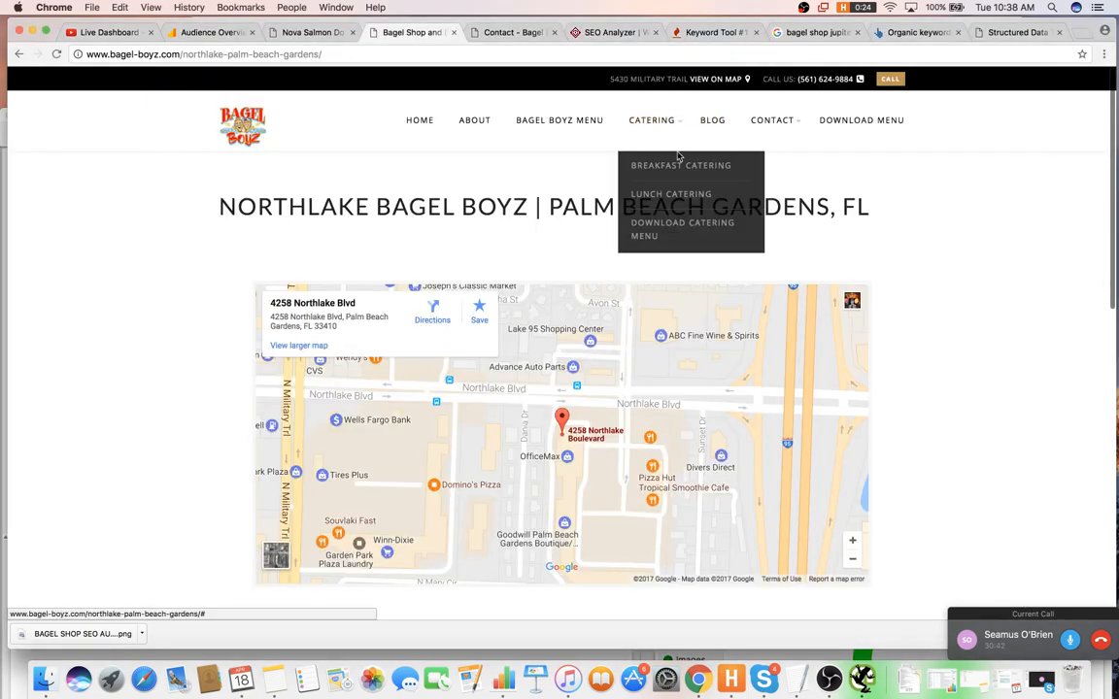
mouse_move(772, 120)
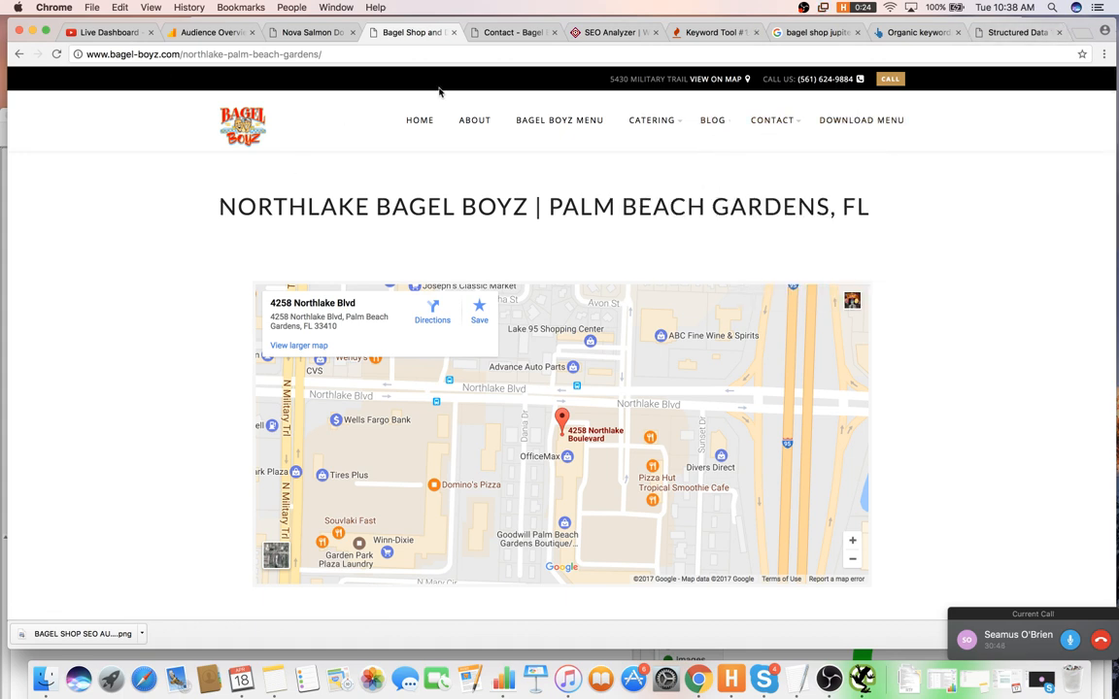
drag(181, 56, 369, 65)
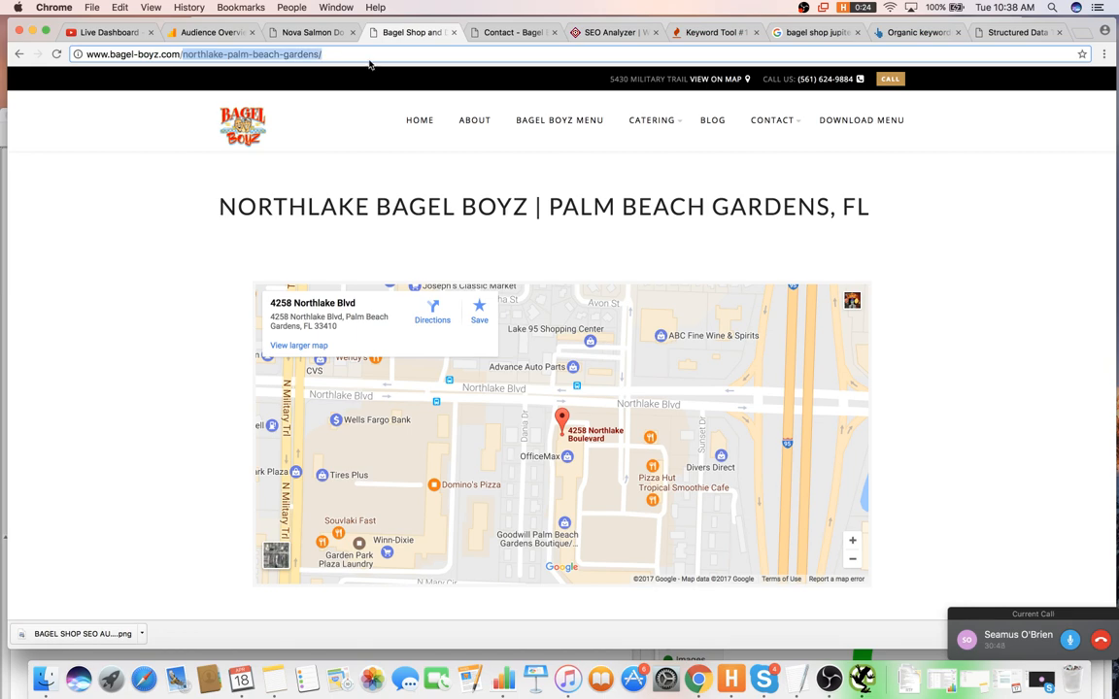
key(BackSpace)
key(super+a)
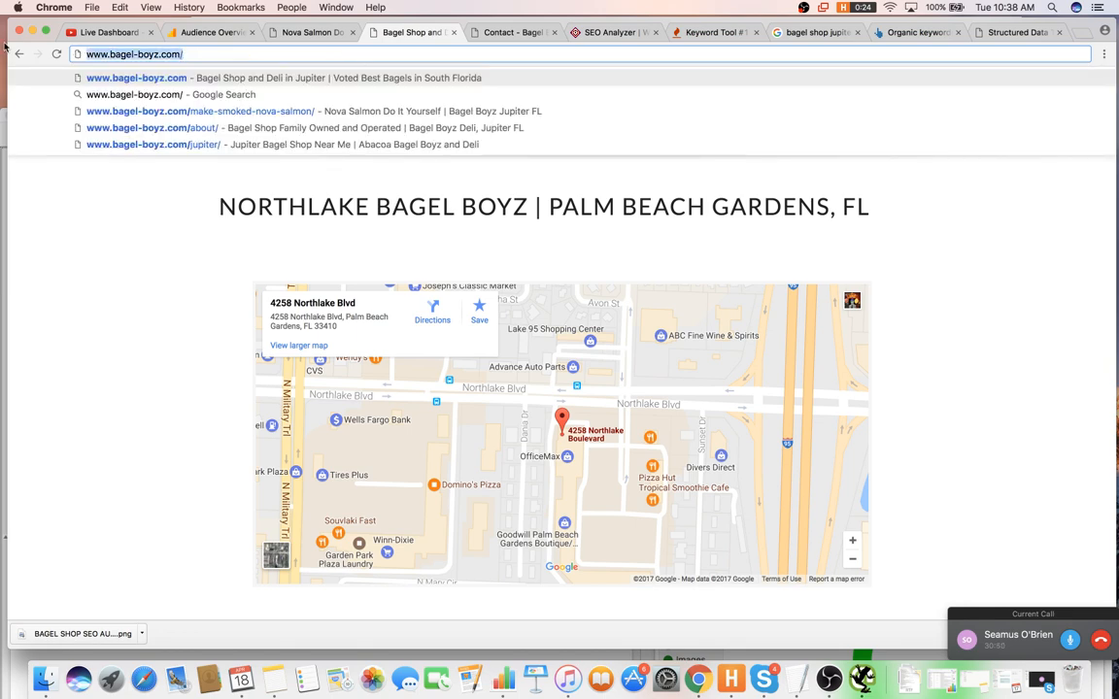
key(Left)
text(site:)
key(Return)
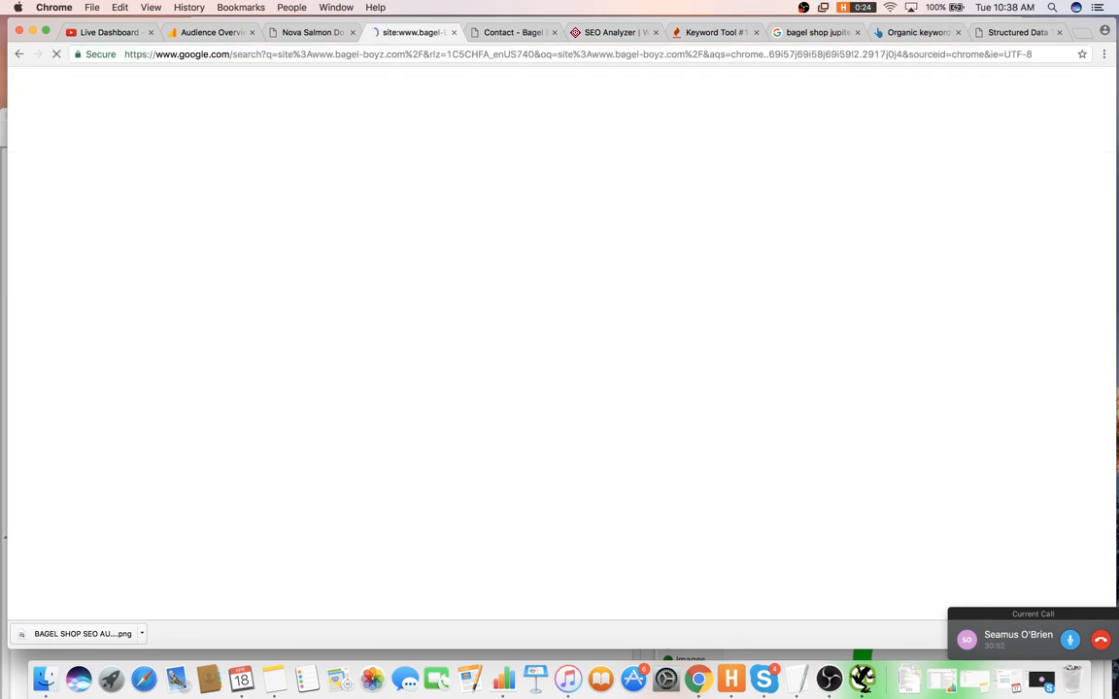
- Open the Bagel Boyz Northlake result in a new tab and copy its URL
scroll(393, 319, down, 5)
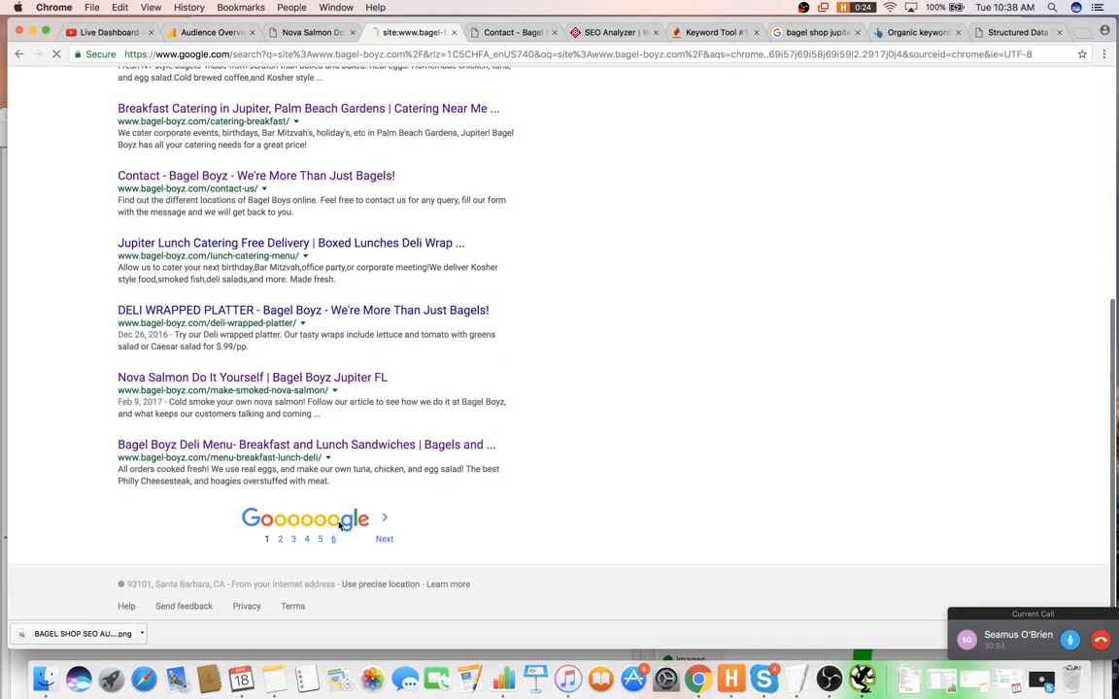
scroll(400, 515, down, 10)
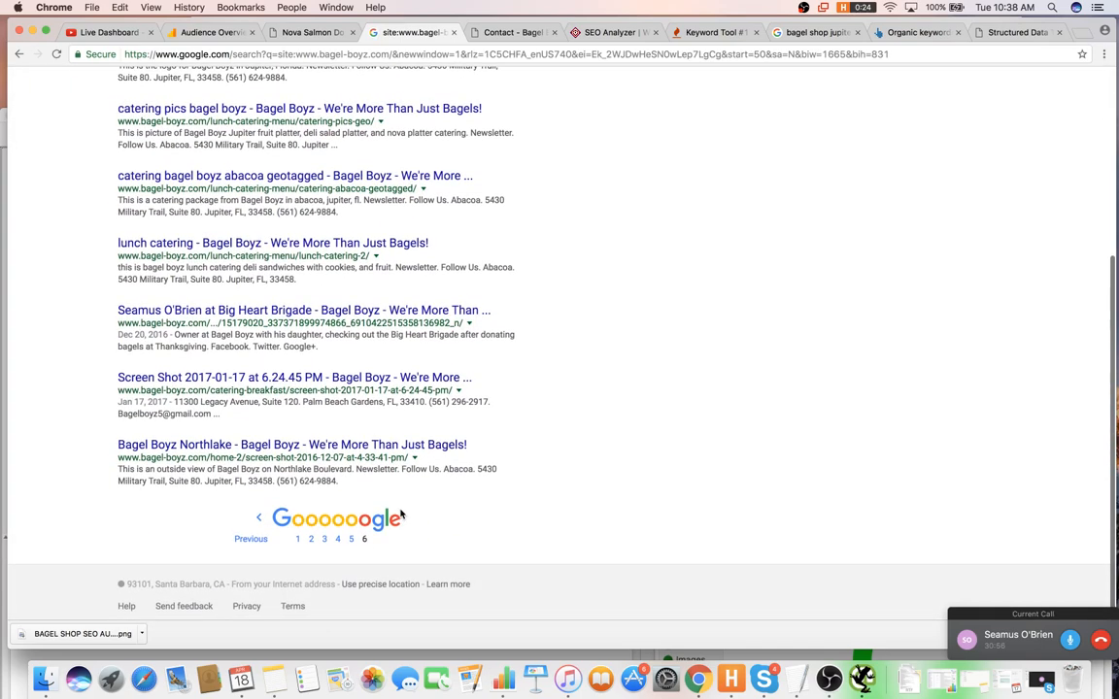
scroll(397, 509, up, 10)
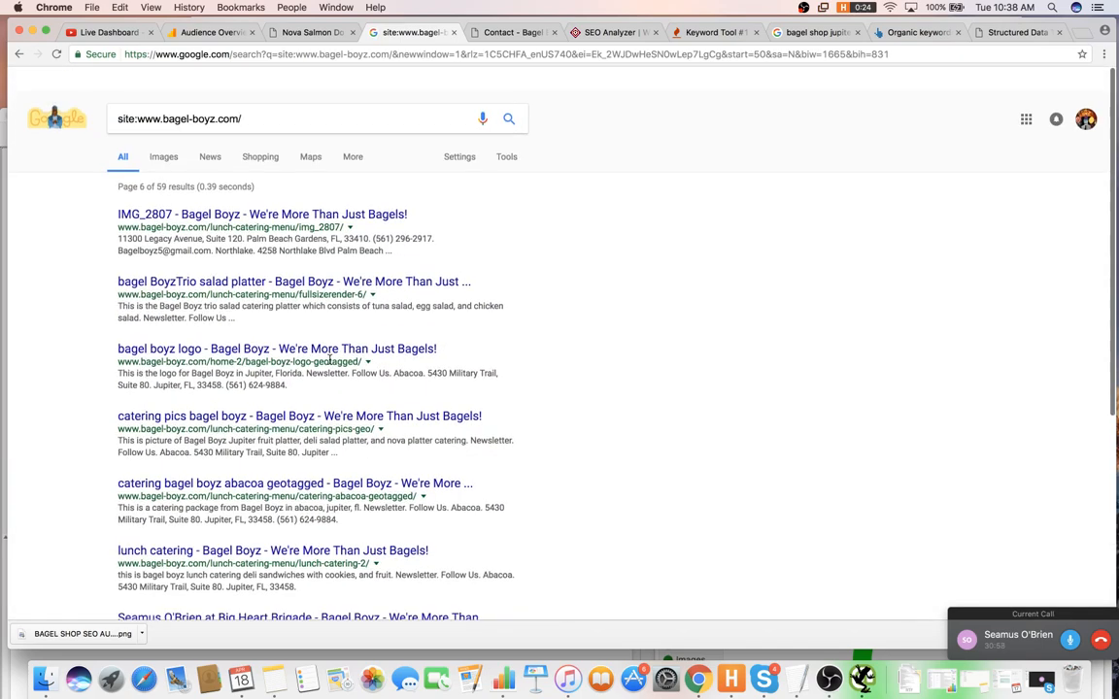
scroll(291, 291, down, 5)
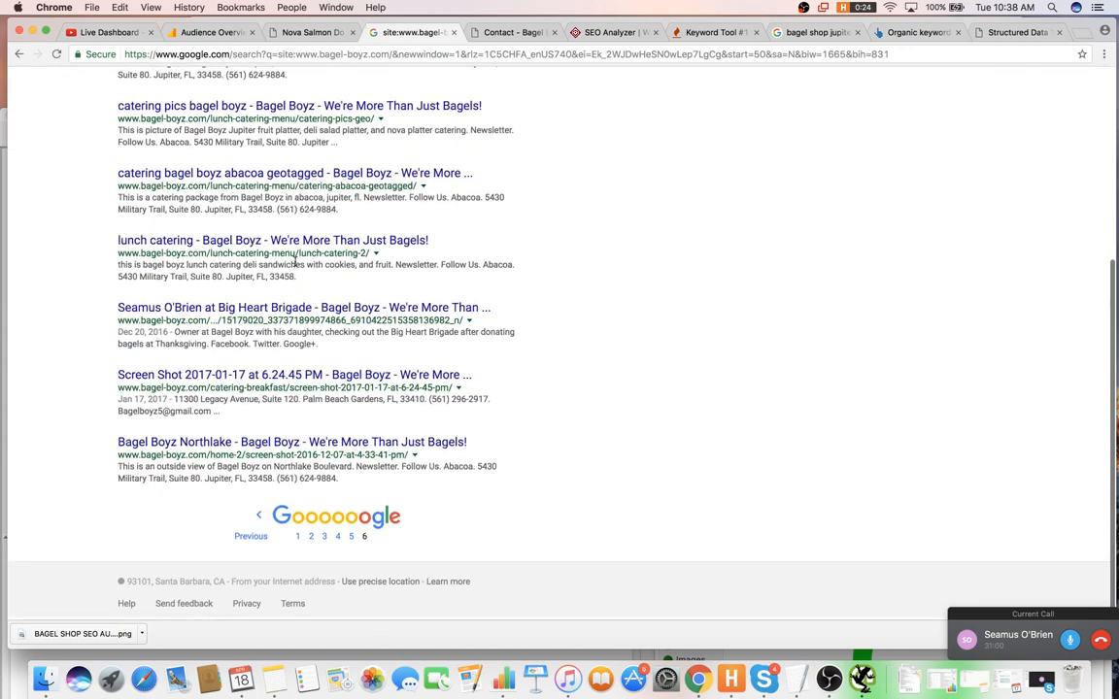
right_click(314, 449)
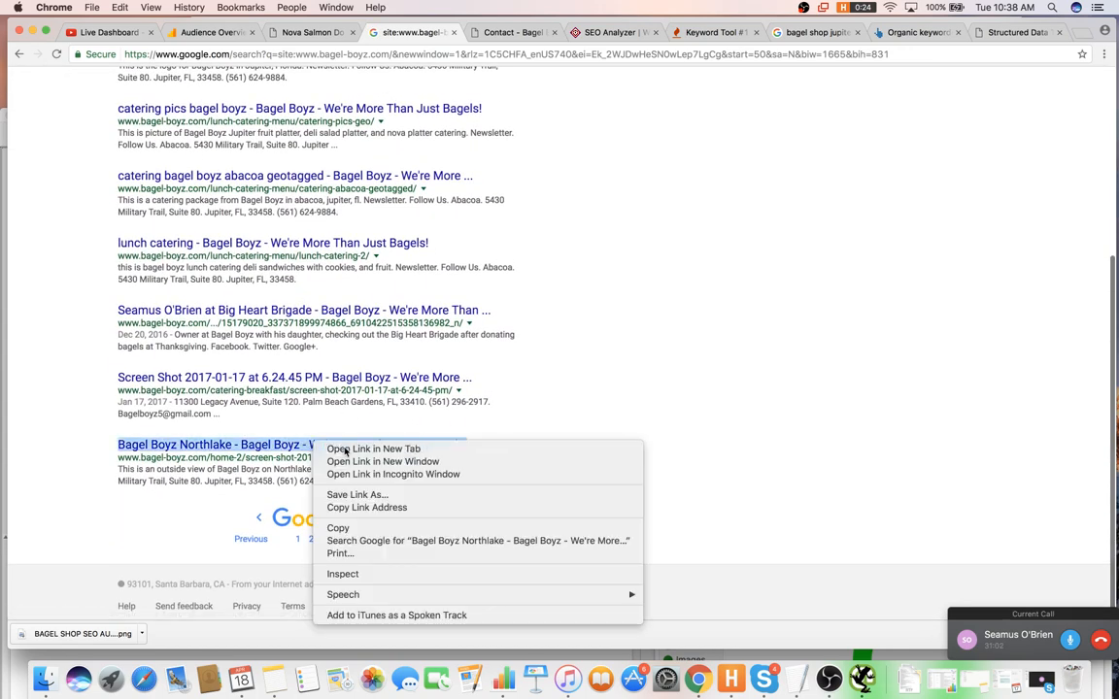
click(335, 450)
click(464, 37)
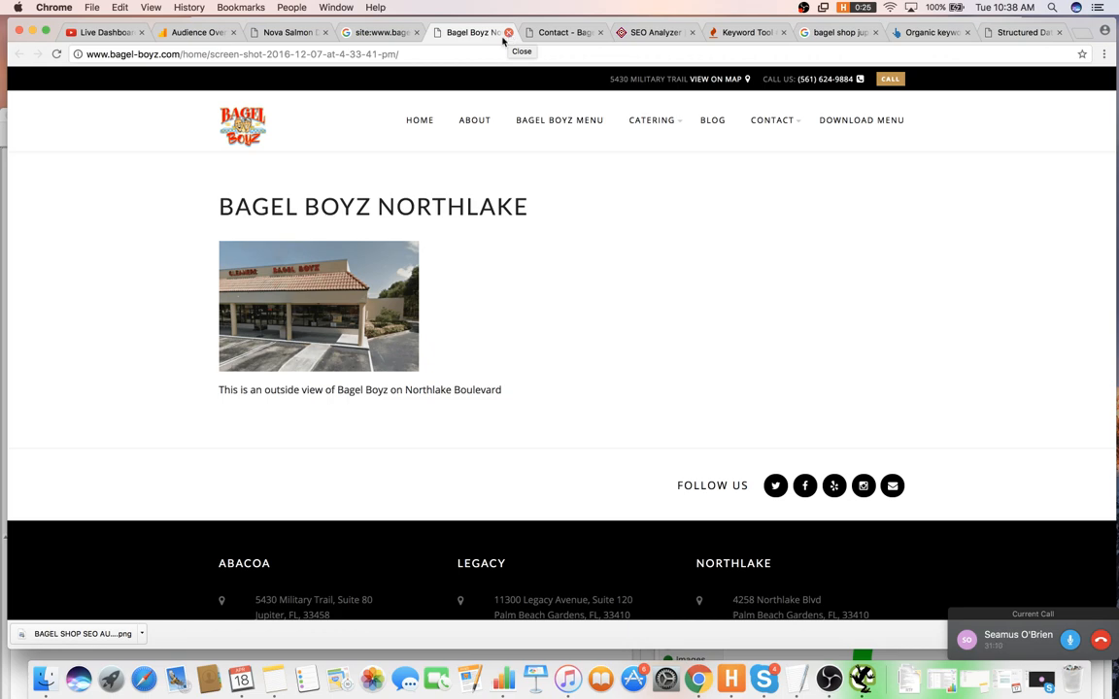
click(472, 54)
key(super+c)
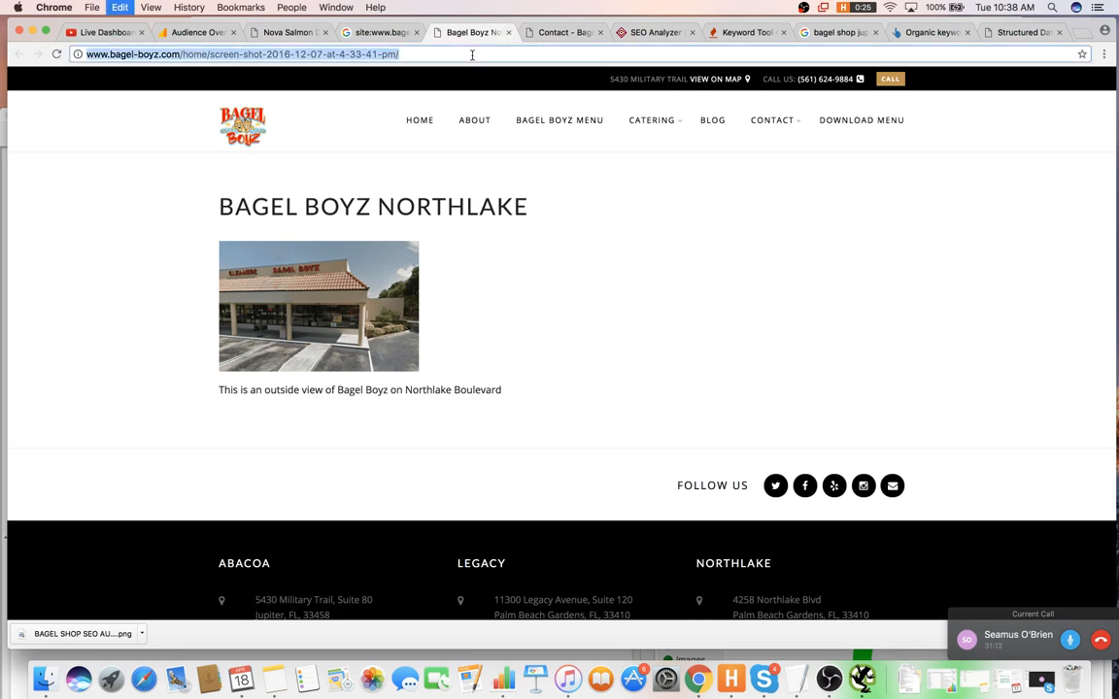
key(super+Tab)
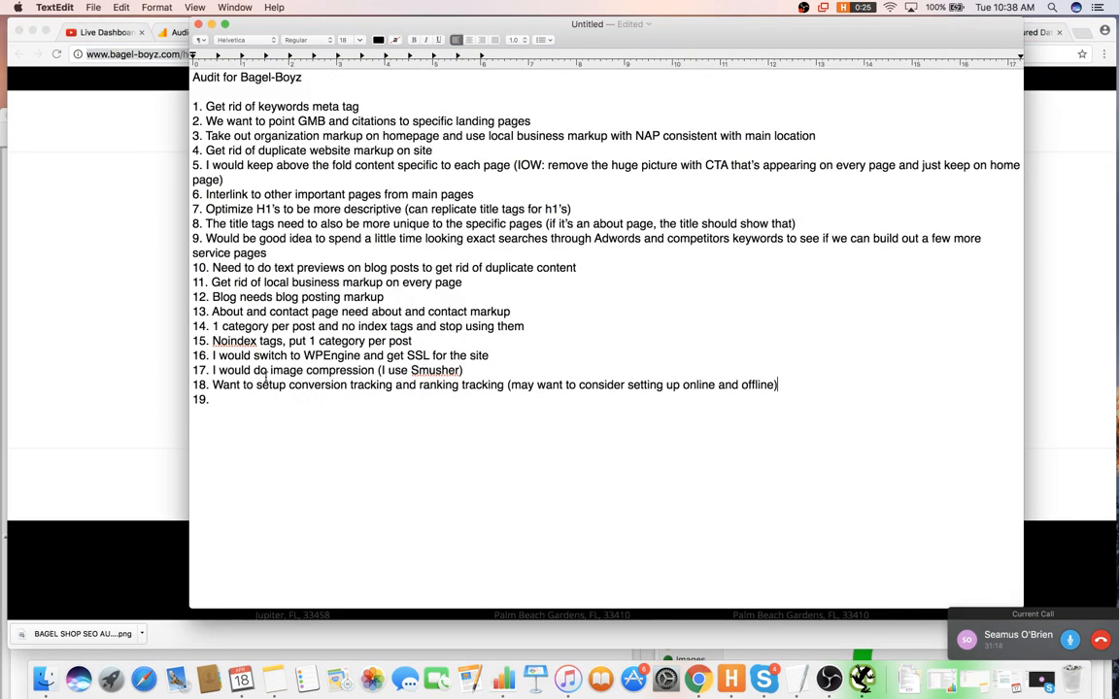
- Write item 19 as 'Noindex pages like:' followed by the pasted Northlake page URL
click(269, 401)
text(Noindex pag)
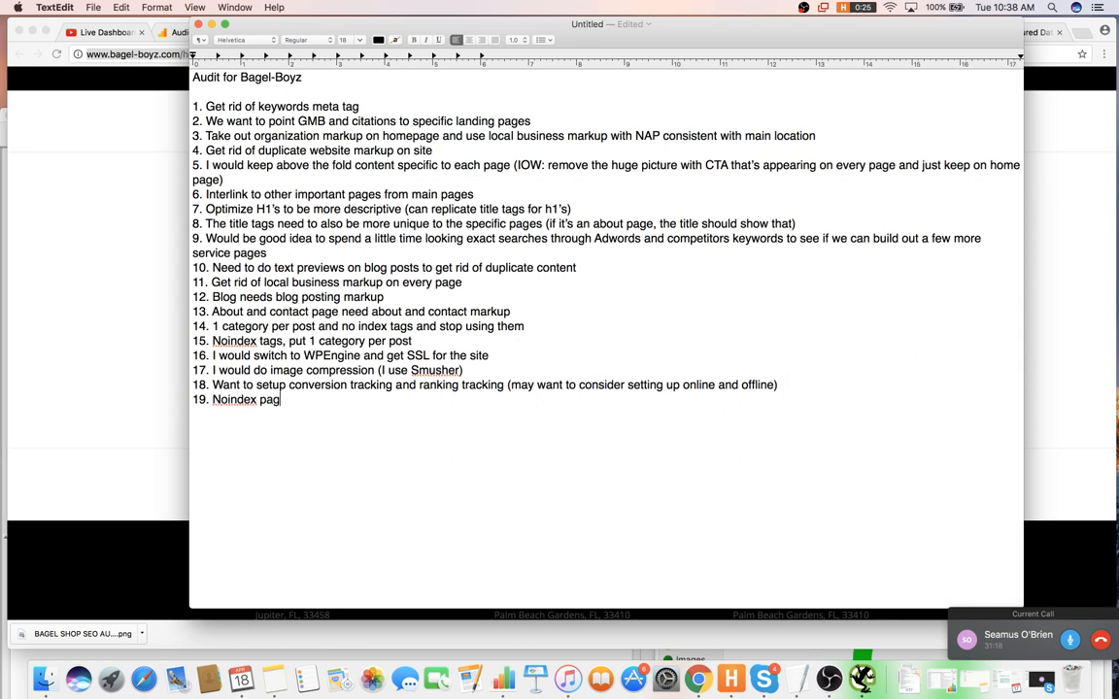
text(es like:)
key(super+v)
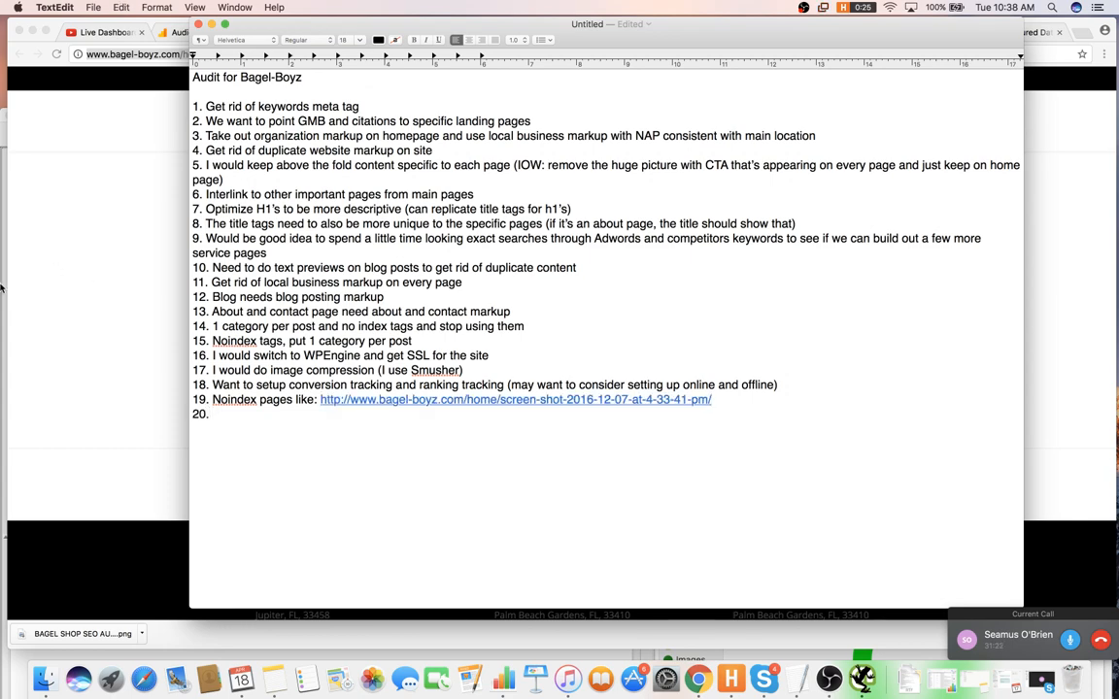
click(78, 254)
click(509, 32)
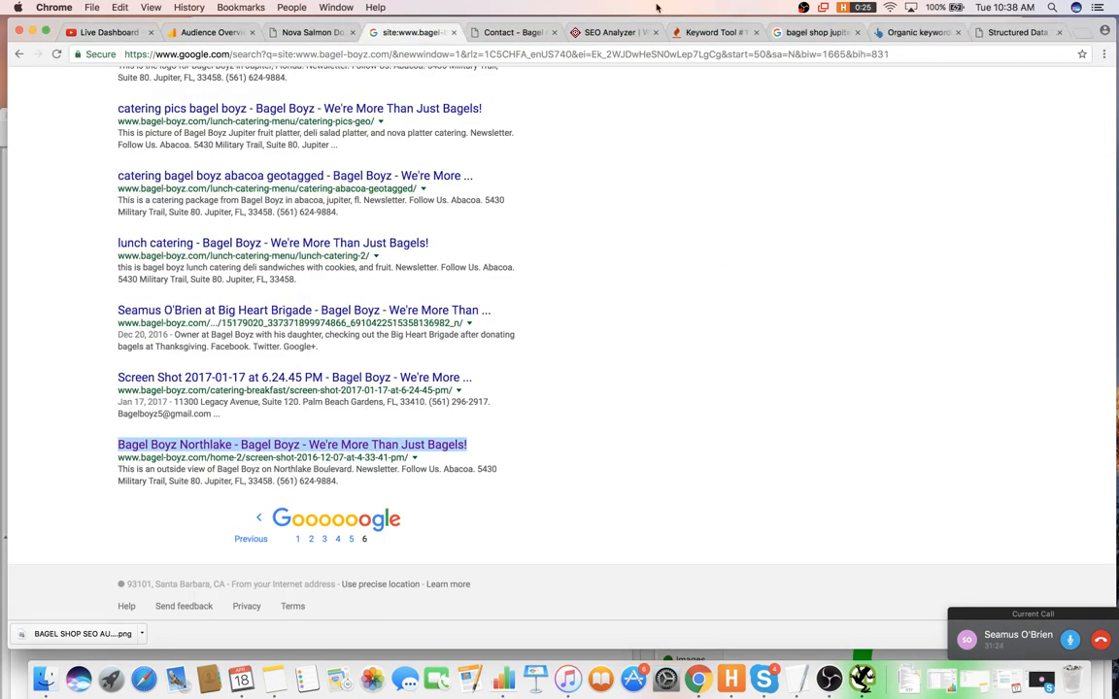
- Open the Northlake location page from the Contact menu and check its hours and address
click(509, 32)
mouse_move(787, 120)
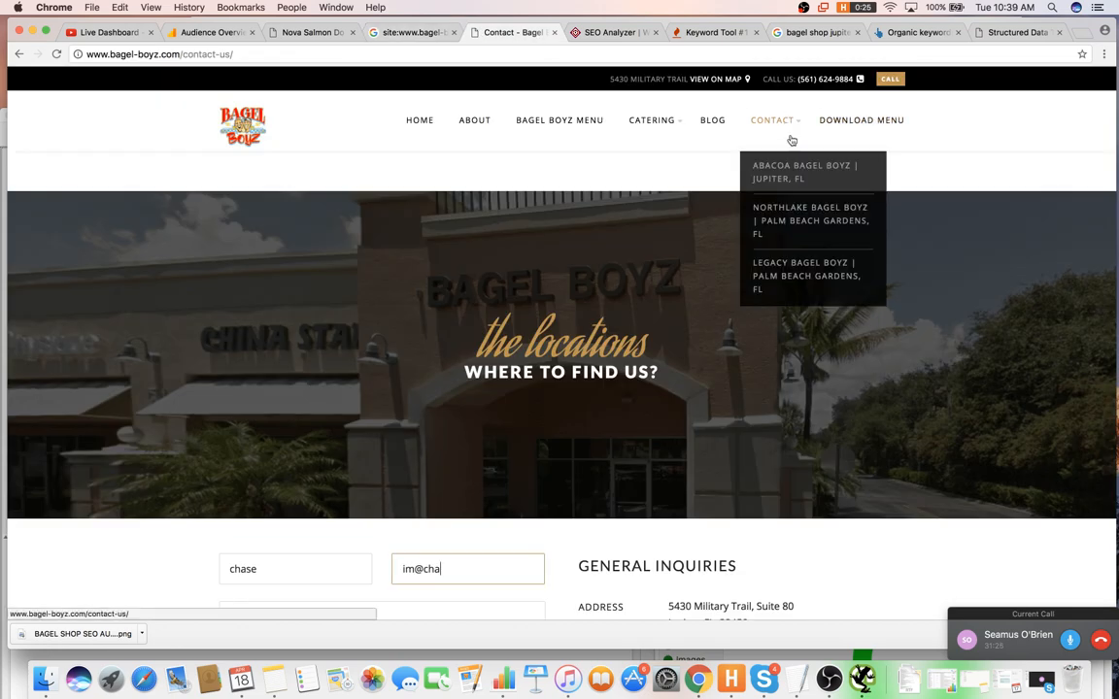
click(806, 212)
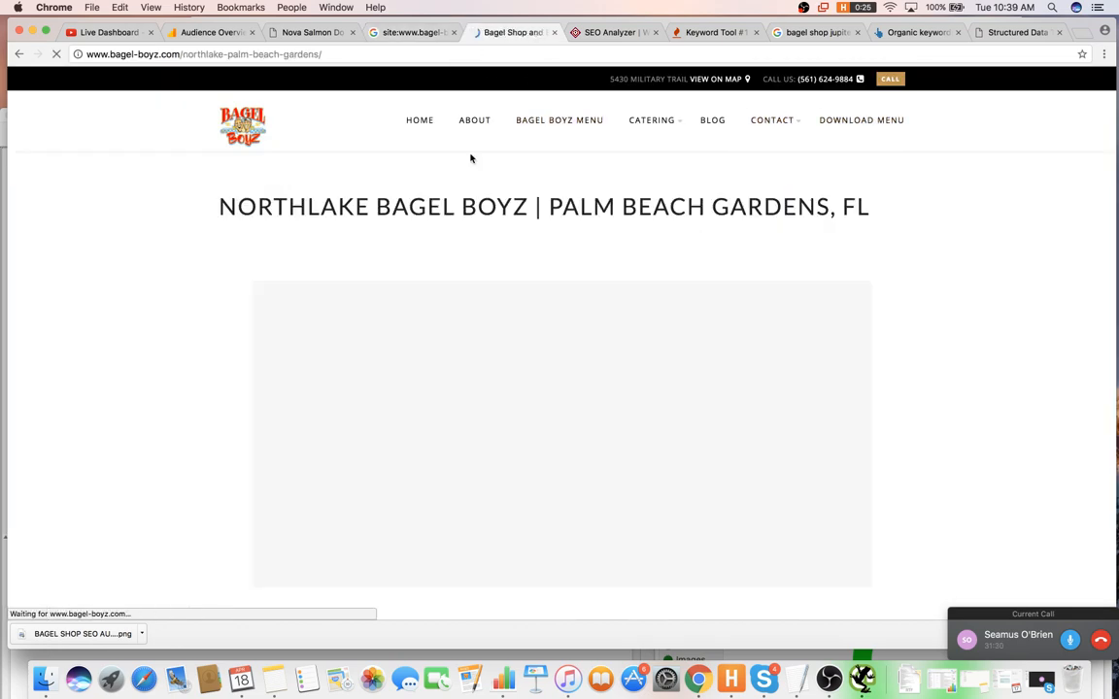
scroll(291, 145, down, 5)
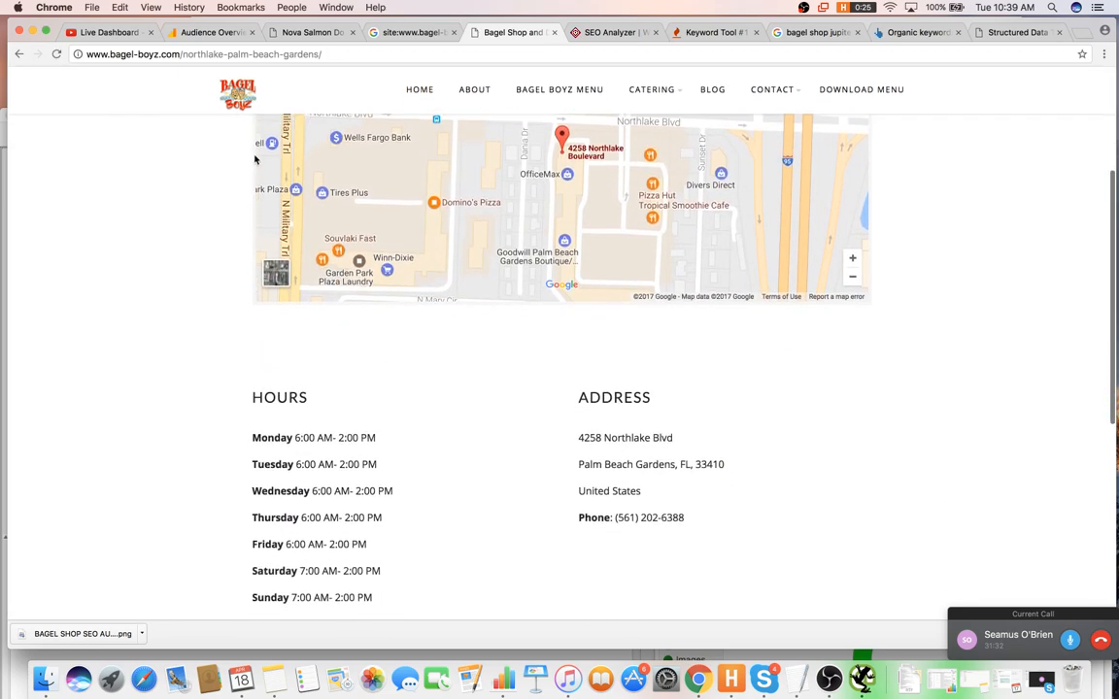
scroll(273, 153, up, 5)
key(super+Tab)
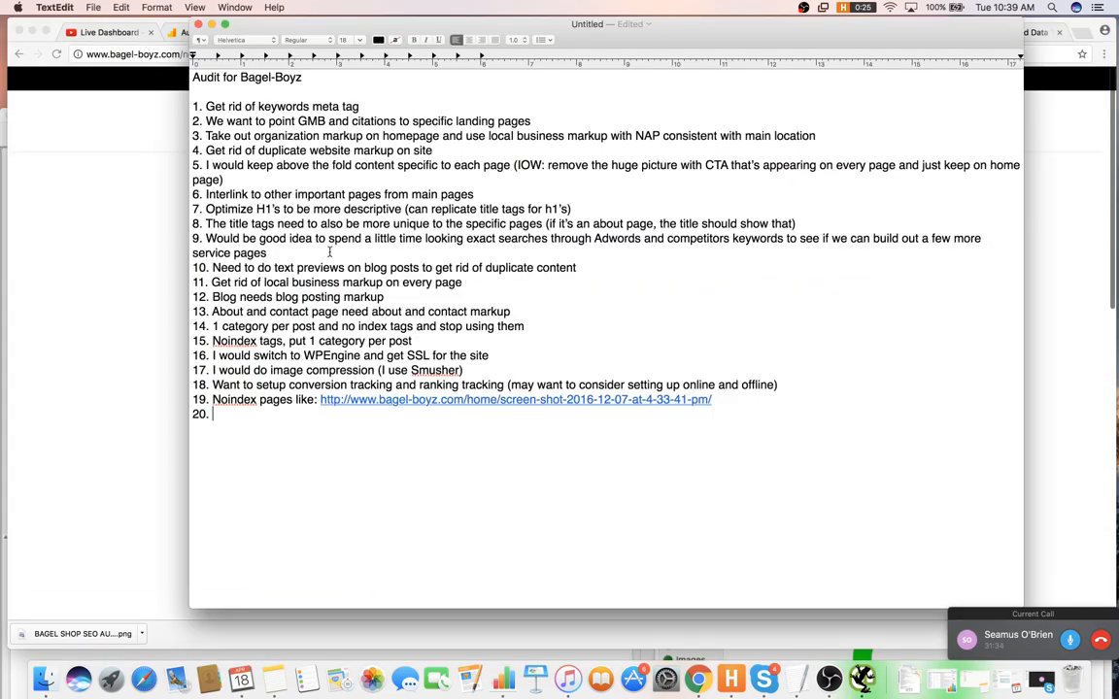
- Type item 20 as 'Make landing pages more descriptive to the area'
text(Make)
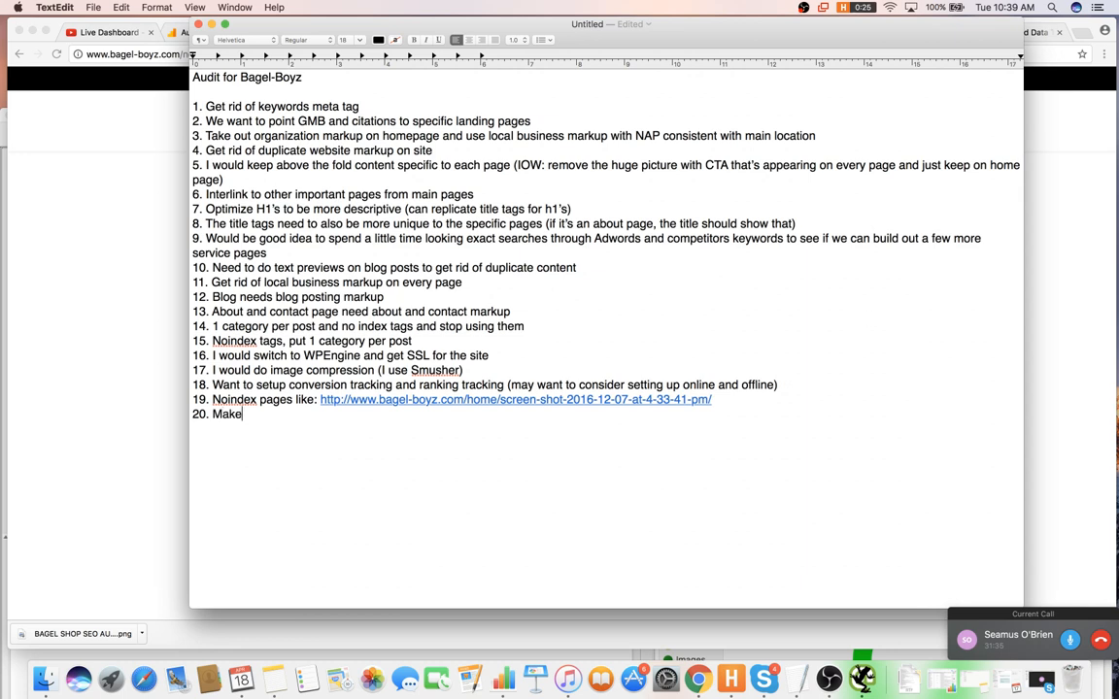
text( landing pages more de)
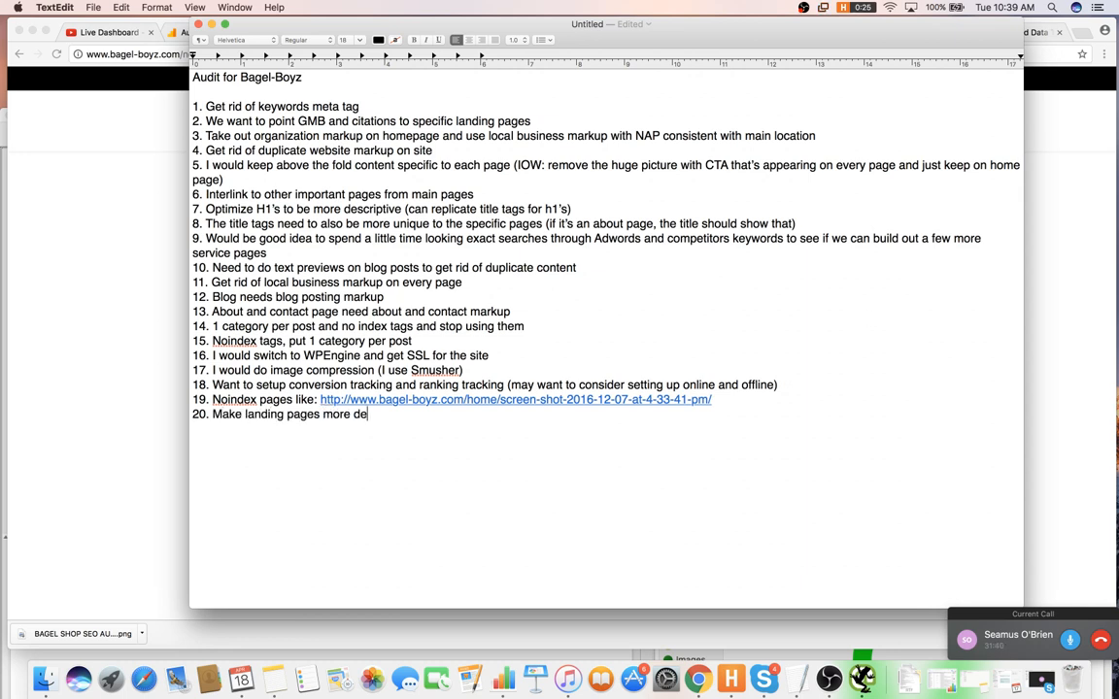
text(scriptive to the area)
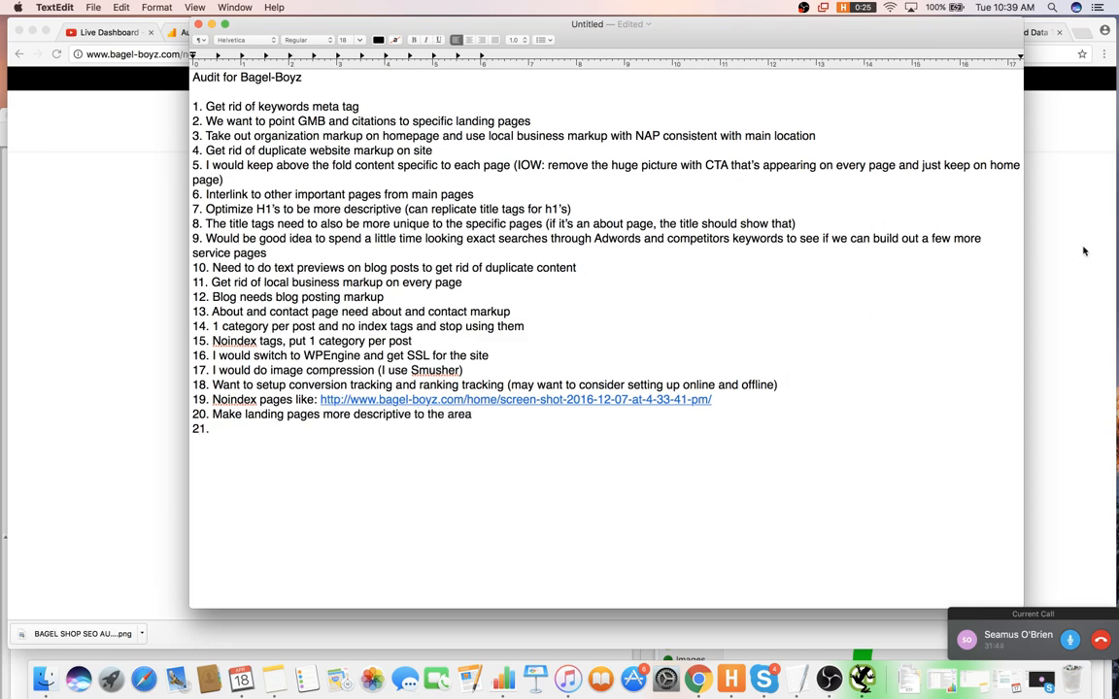
click(1084, 251)
- Search Google for 'maryland search engine optimization'
click(1042, 29)
click(813, 58)
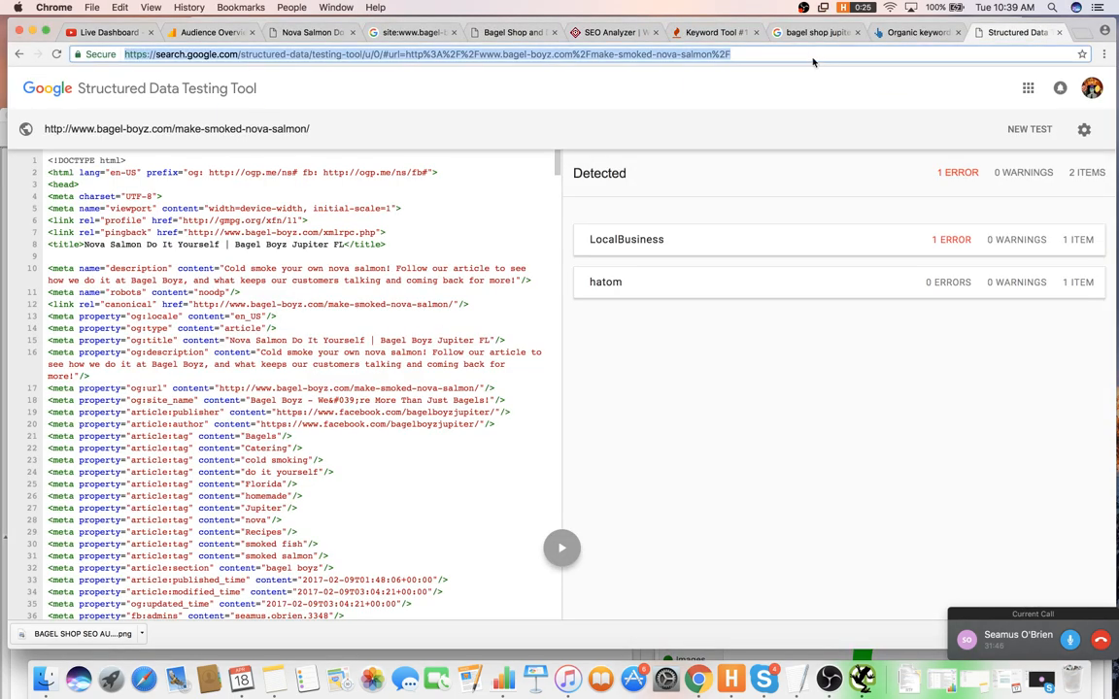
text(marus)
key(BackSpace)
key(BackSpace)
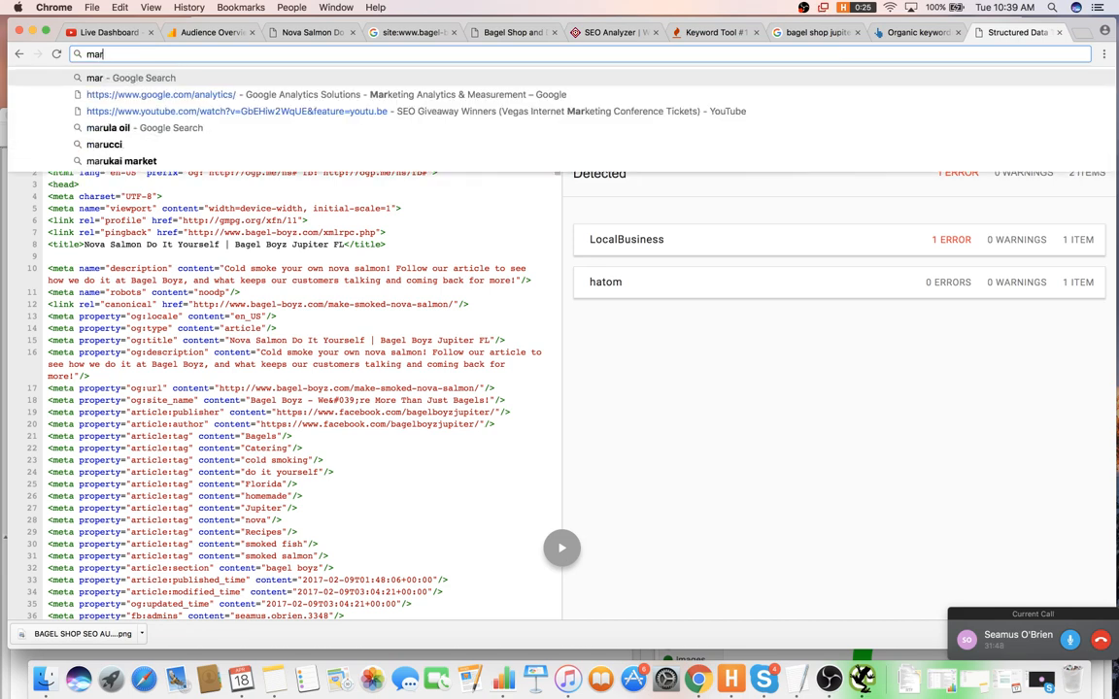
text(yland search engio)
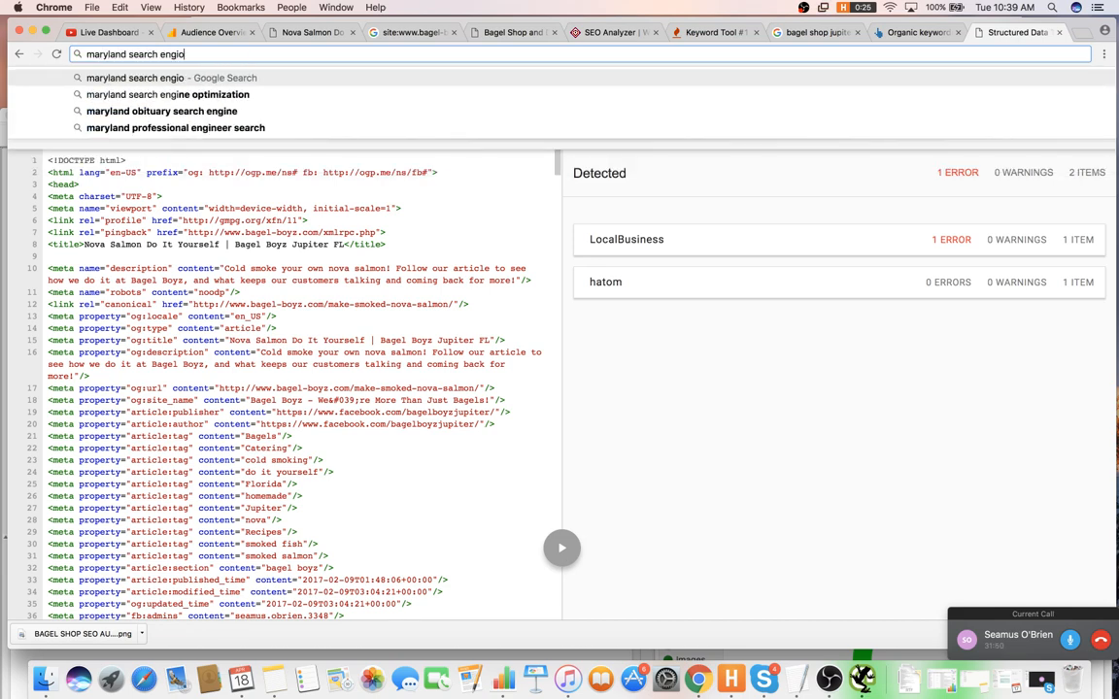
key(BackSpace)
key(BackSpace)
text(ne optimization)
key(Return)
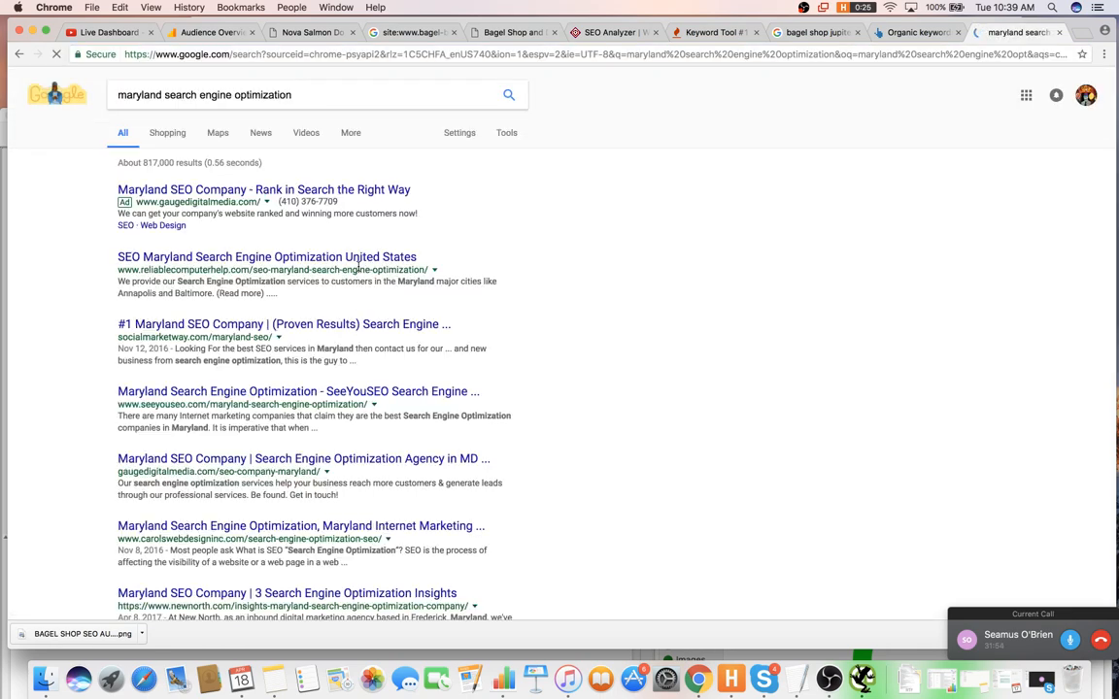
- Open the SEO Maryland result and review it, dismissing the sign-up popup
click(220, 257)
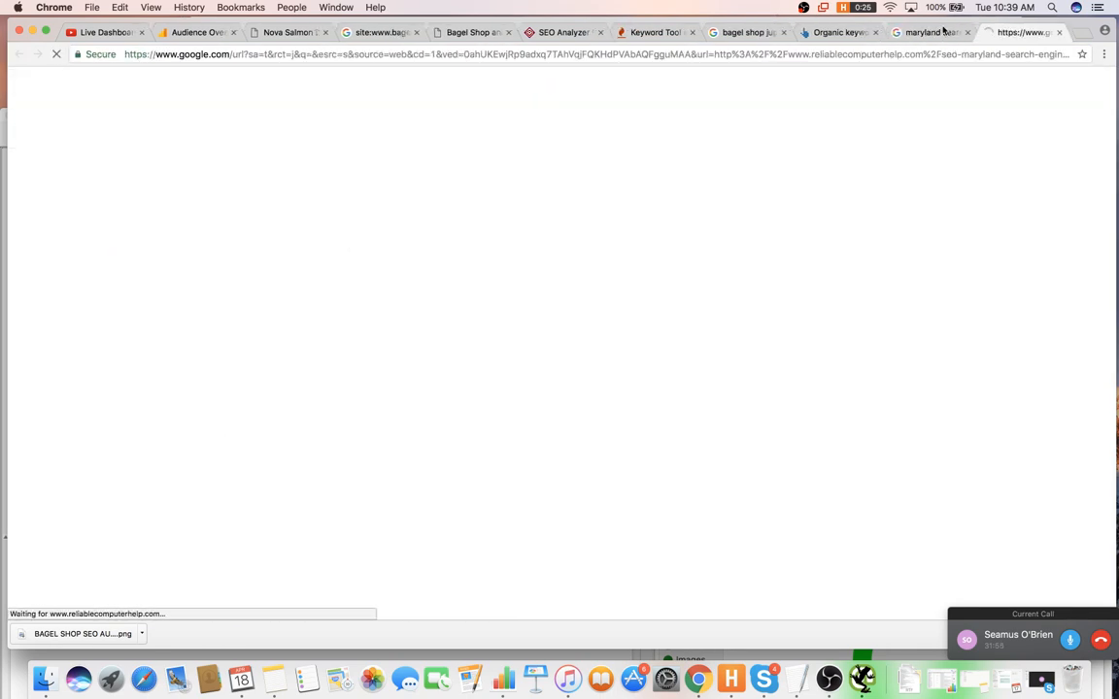
click(968, 32)
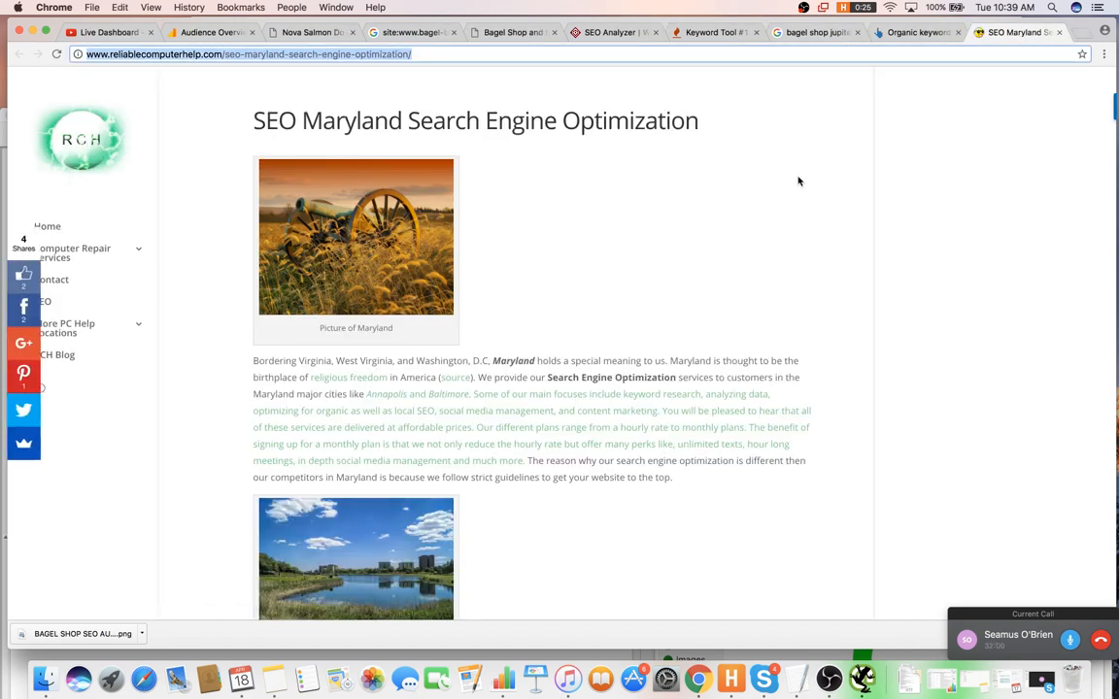
scroll(796, 180, down, 2)
scroll(797, 180, down, 5)
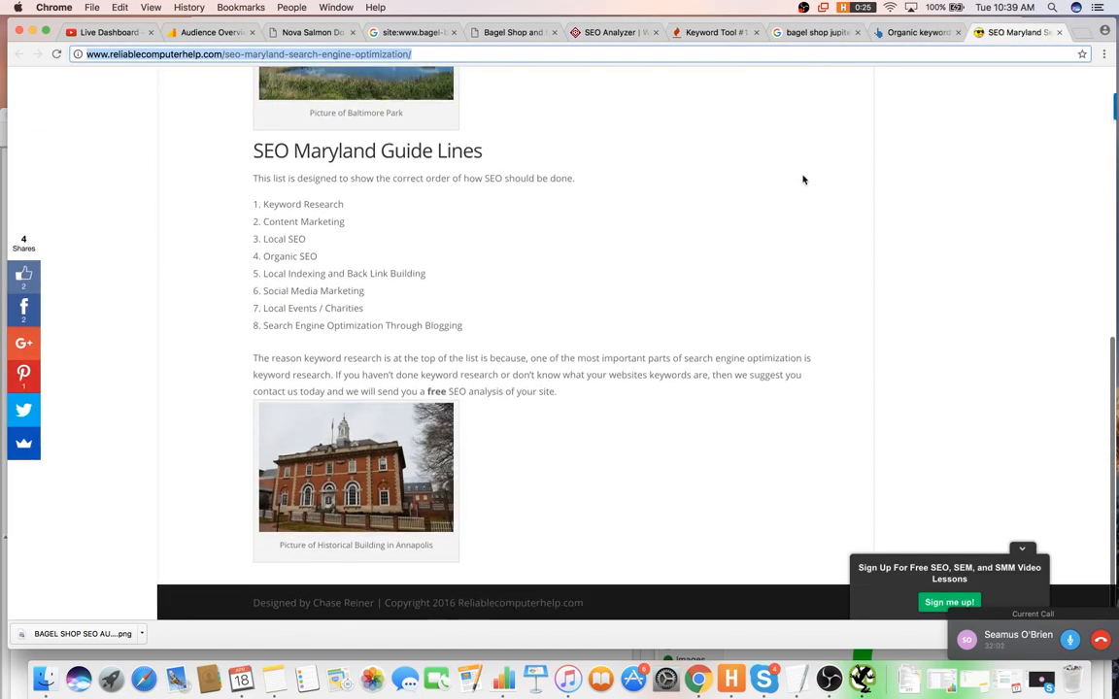
scroll(804, 183, up, 3)
scroll(804, 183, up, 5)
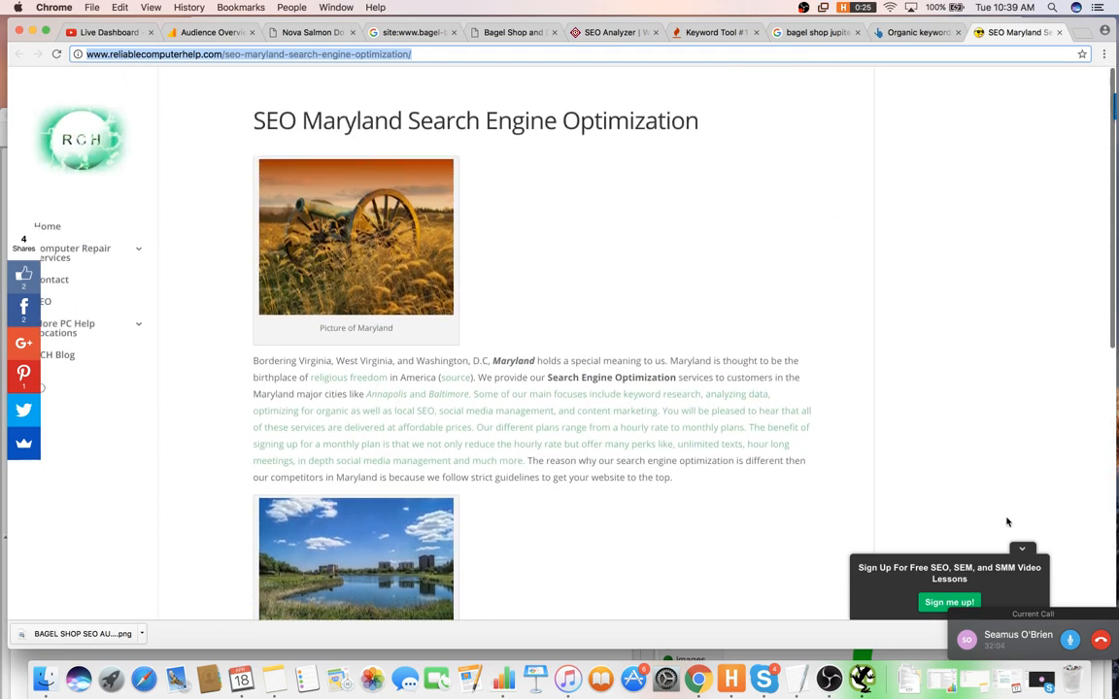
click(1025, 547)
scroll(740, 393, down, 10)
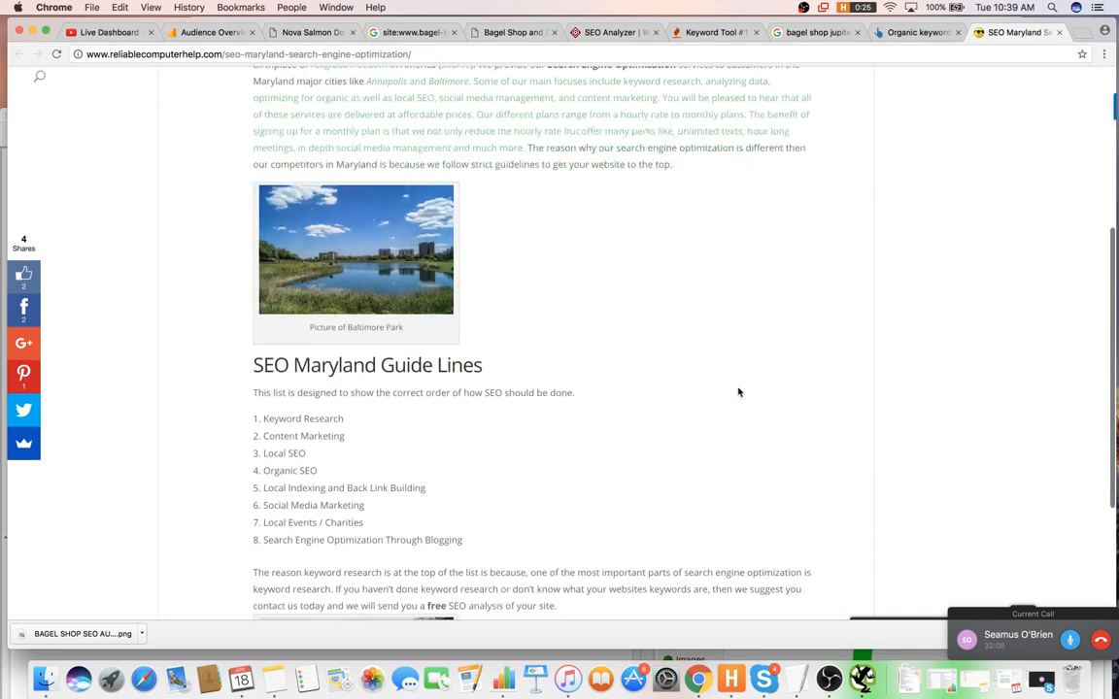
scroll(739, 389, up, 10)
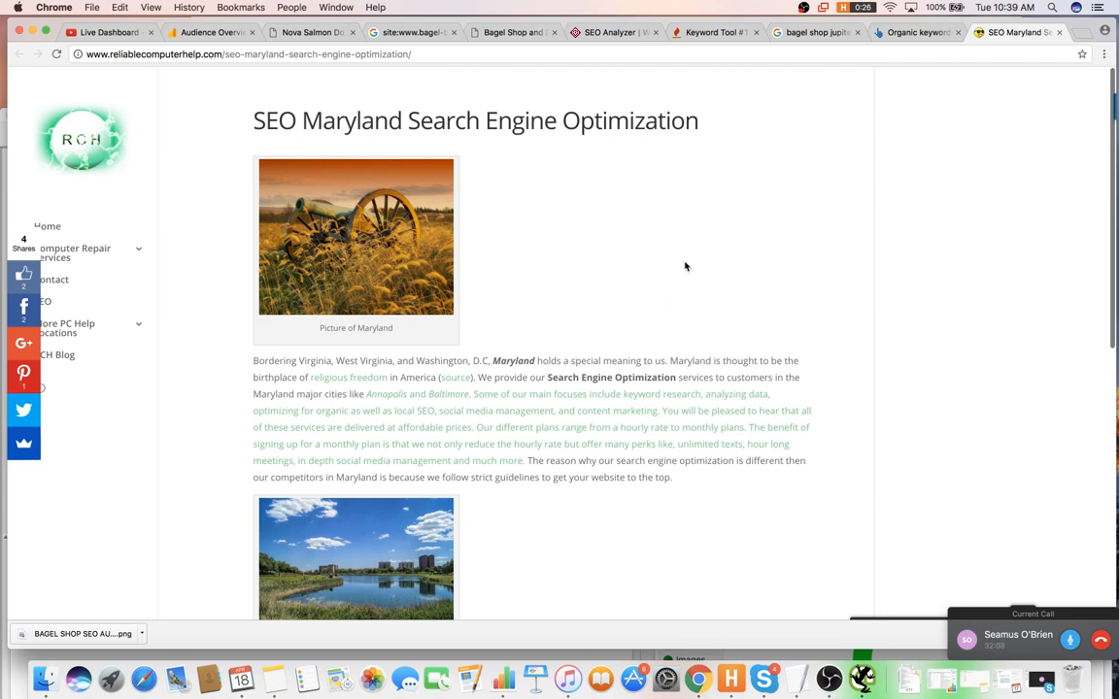
- Close the SEO Maryland tab, return to the Northlake page, and paste the example URL into item 21
click(932, 32)
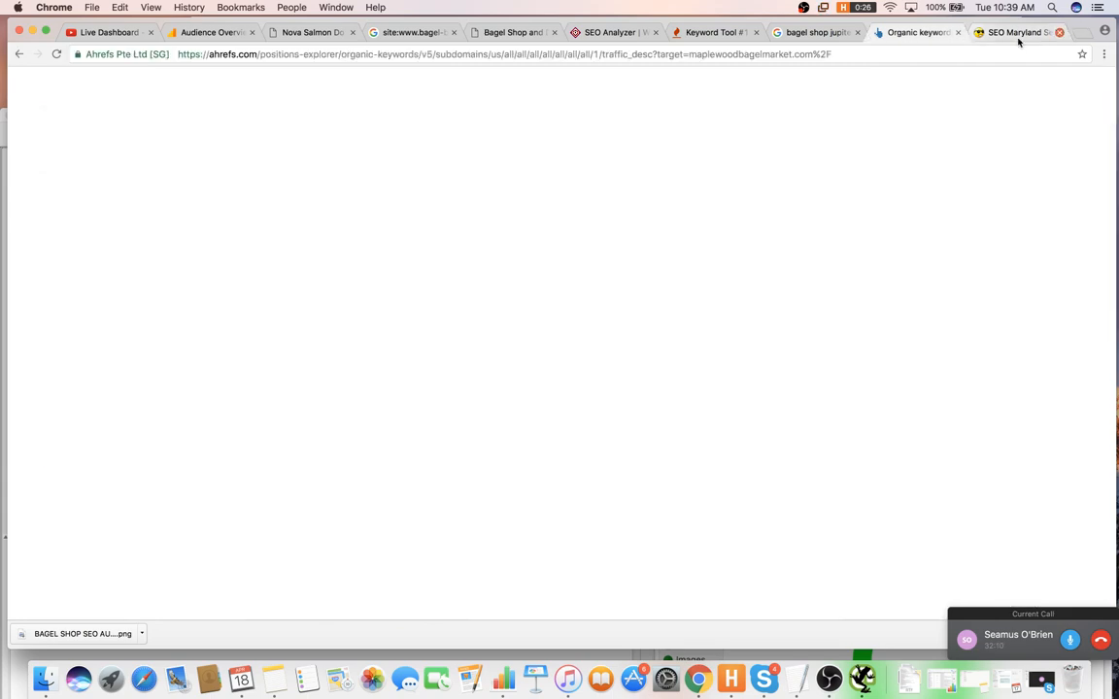
click(879, 42)
click(767, 39)
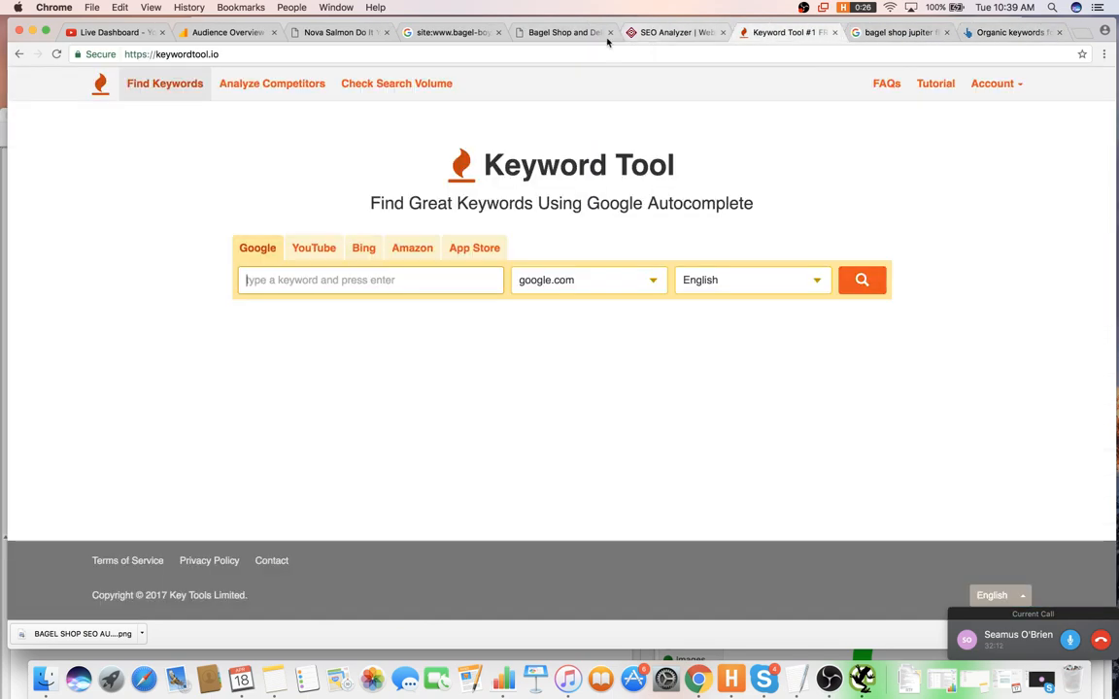
click(569, 34)
click(440, 33)
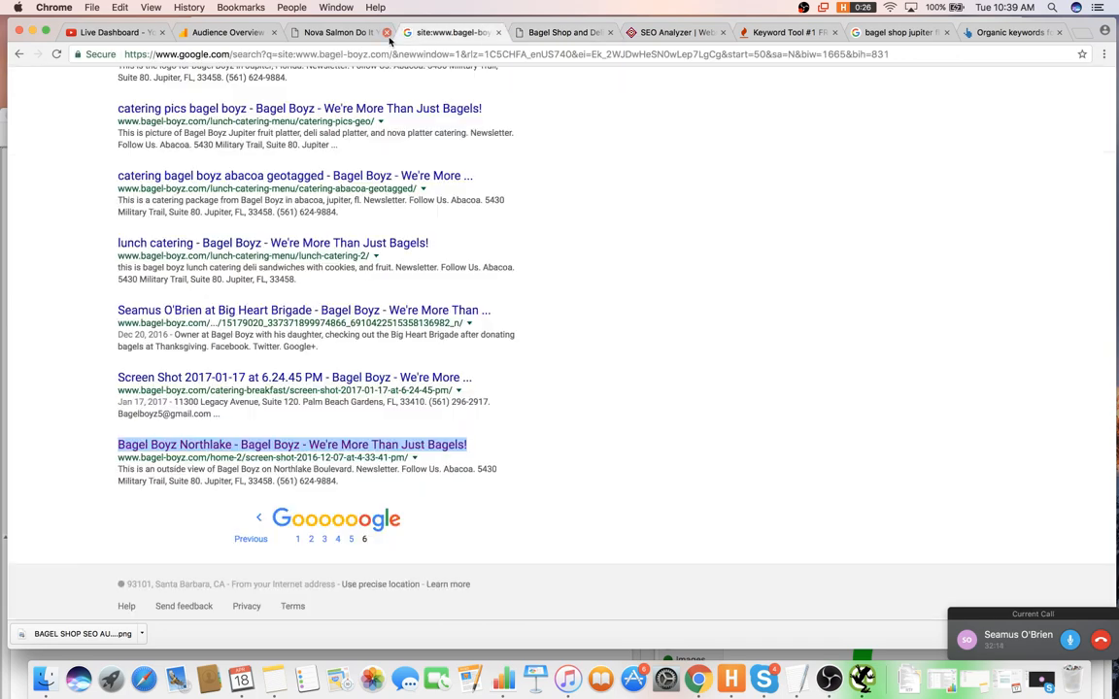
click(655, 31)
click(559, 32)
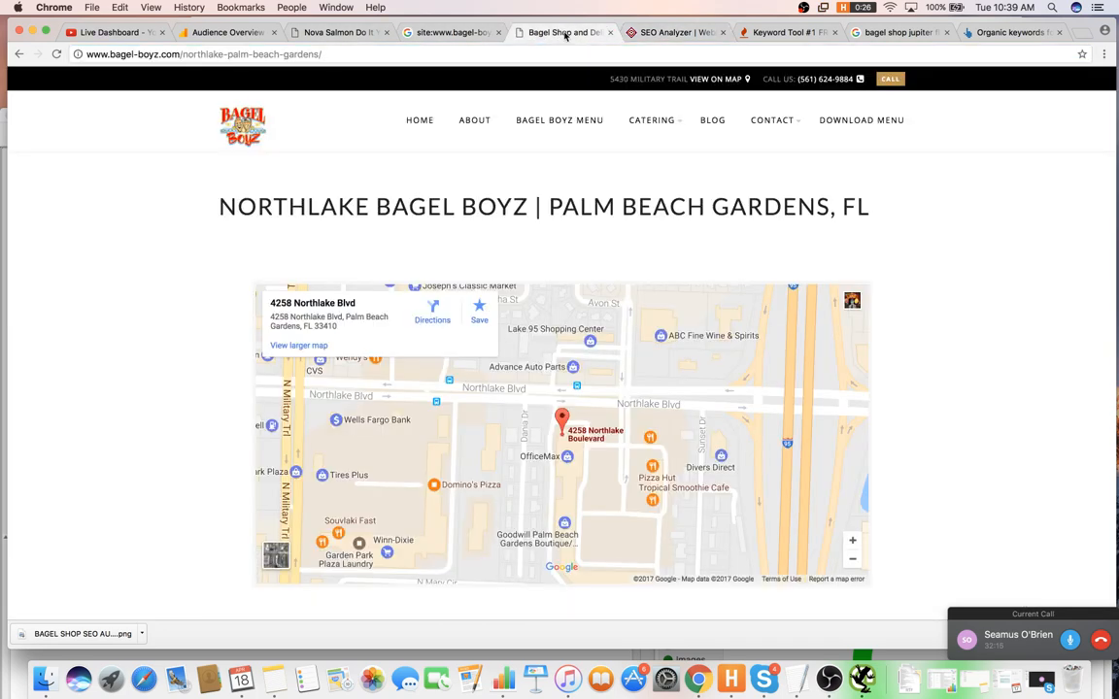
key(super+Tab)
text(http://www.reliablecomputerhelp.com/seo-maryland-search-engine-optimization/)
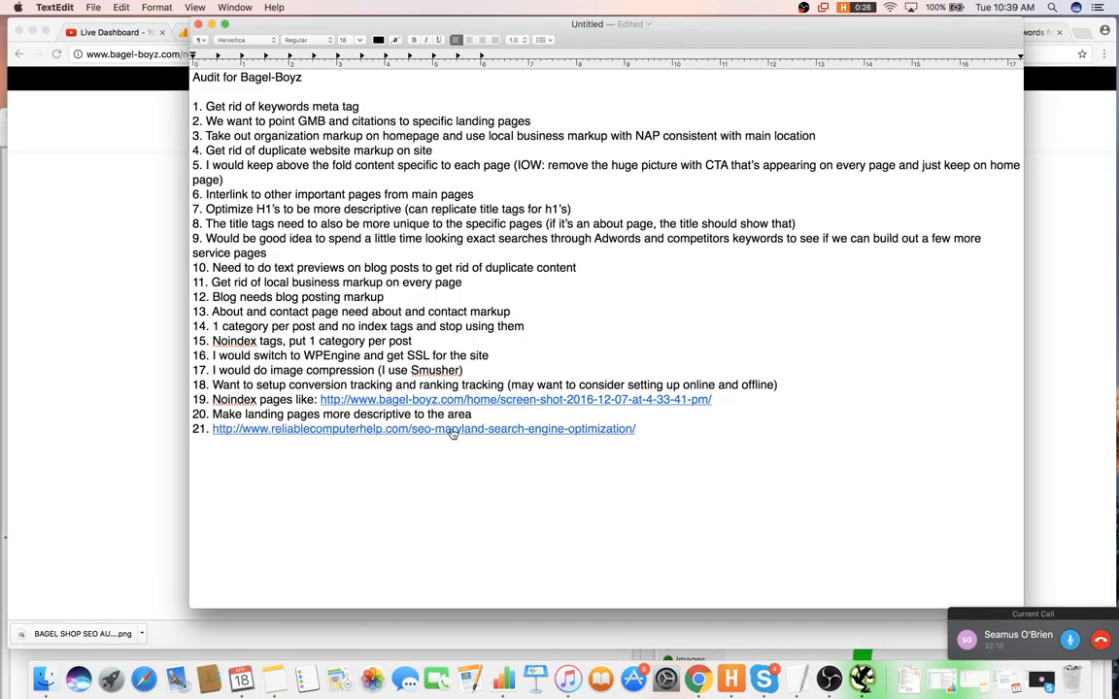
- Move the SEO Maryland URL from item 21 to the end of item 20, replacing its colon
key(super+z)
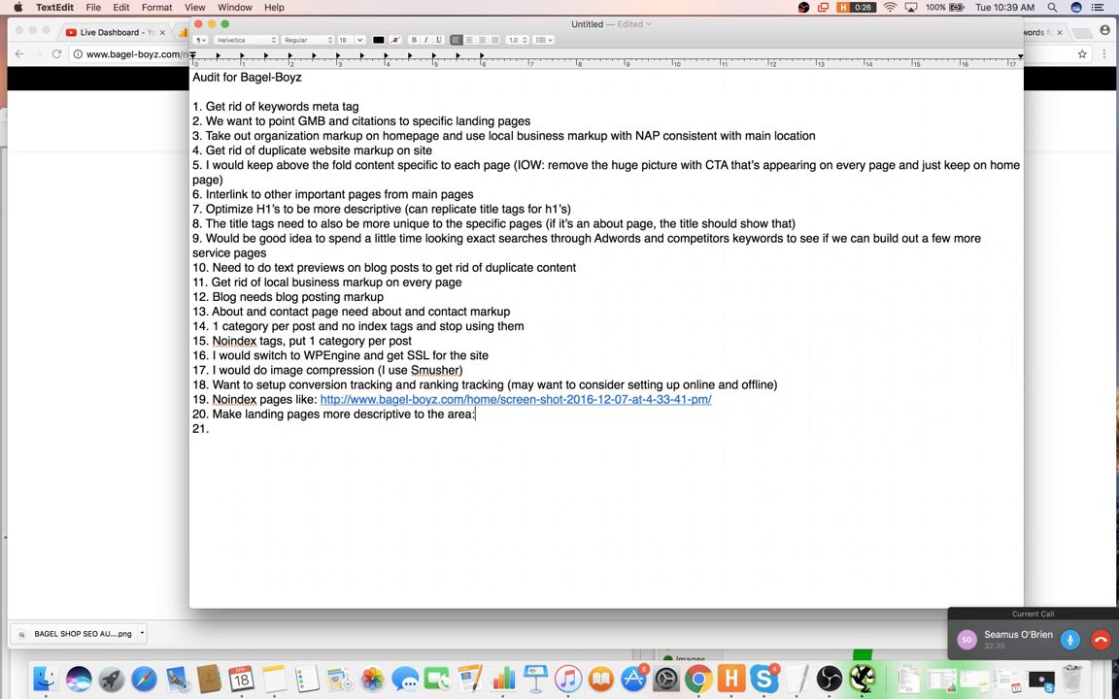
key(BackSpace)
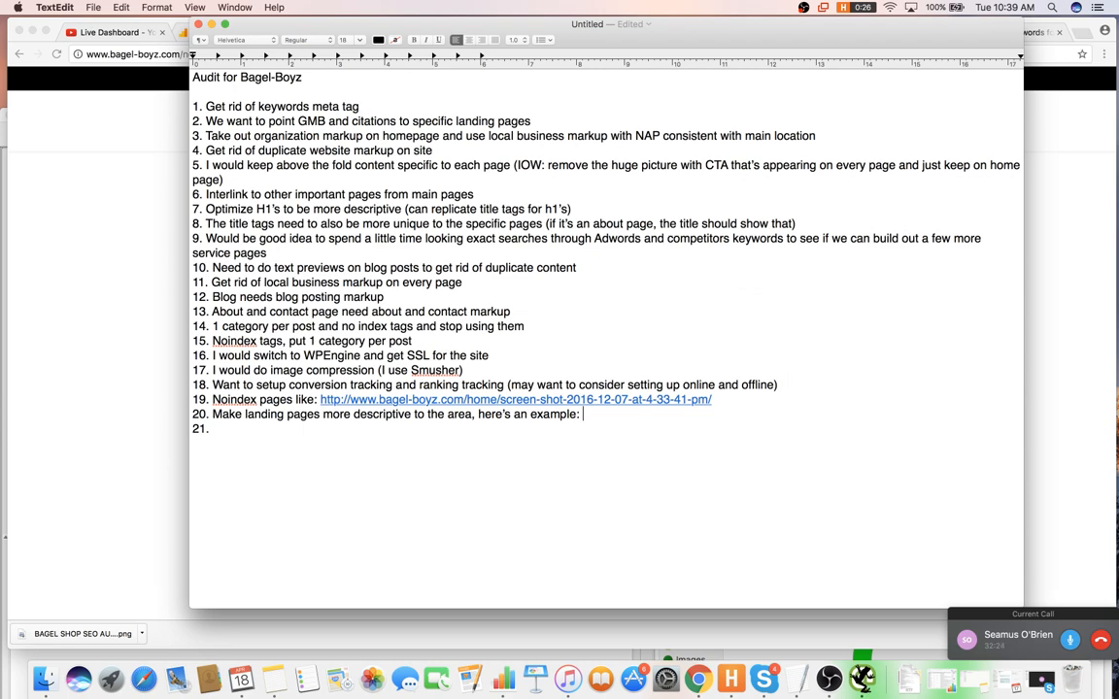
text(http://www.reliablecomputerhelp.com/seo-maryland-search-engine-optimization/)
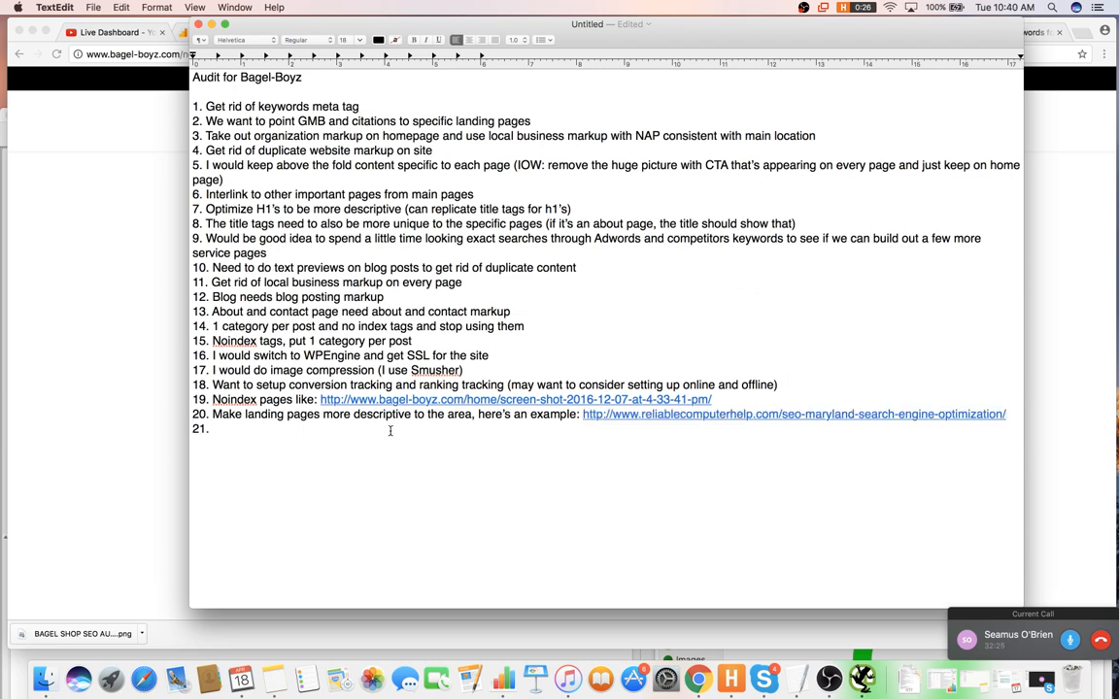
click(73, 359)
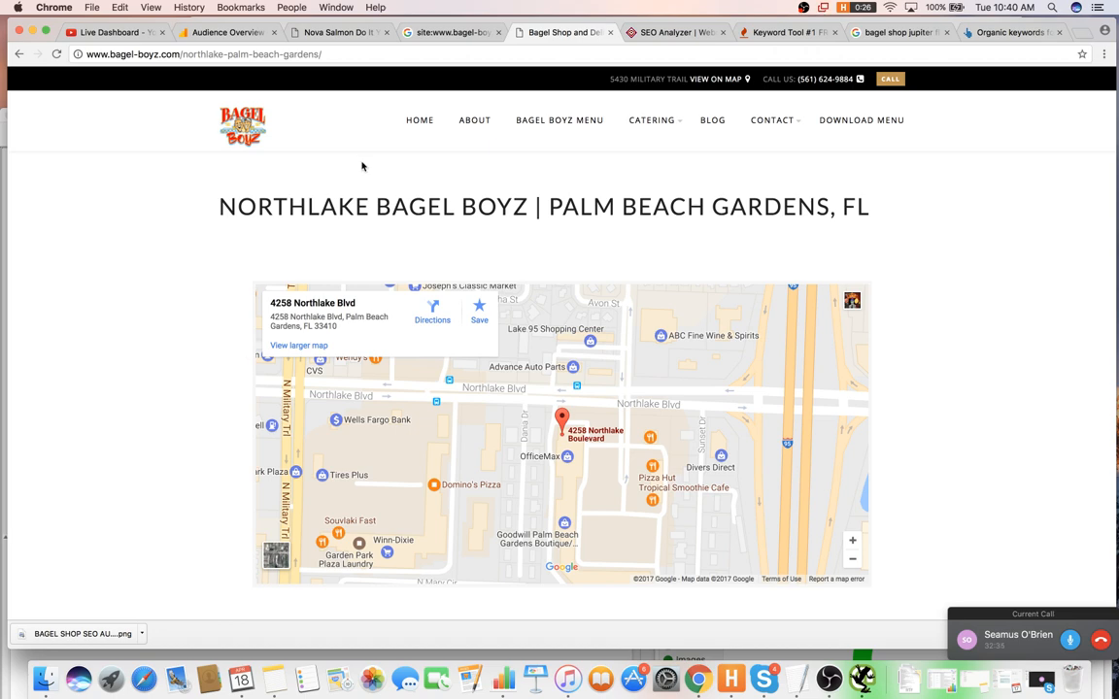
- Open a new Chrome tab and start typing the site address into it
key(super+t)
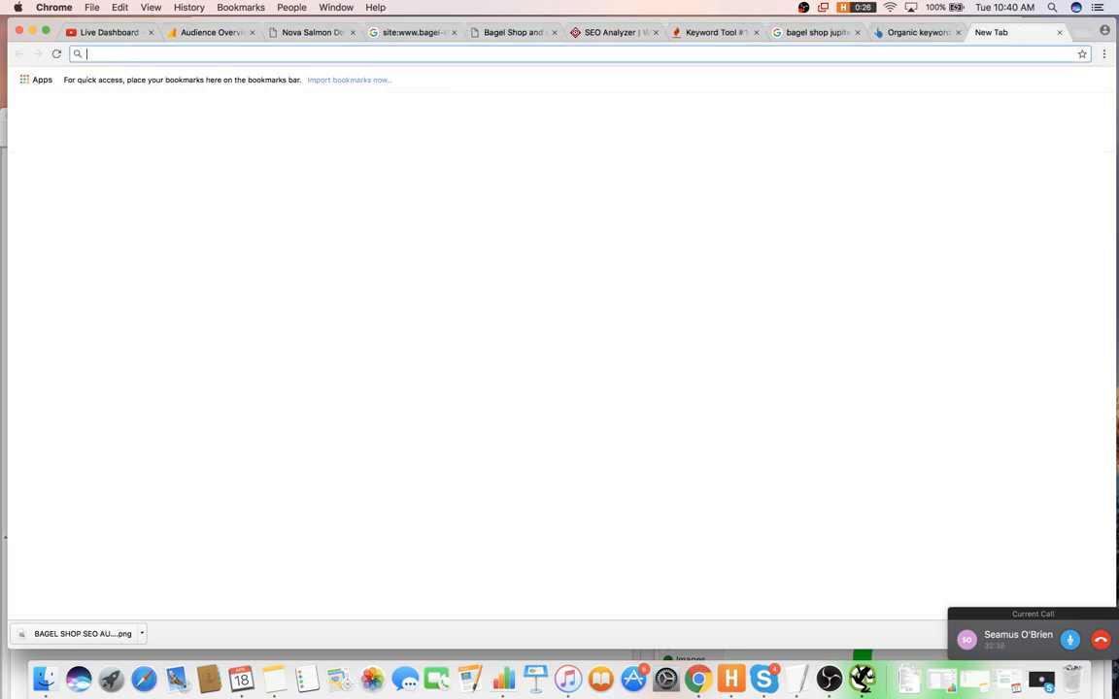
text(spc)
key(BackSpace)
key(BackSpace)
- Load sbpctech.com in the new tab
text(pyc)
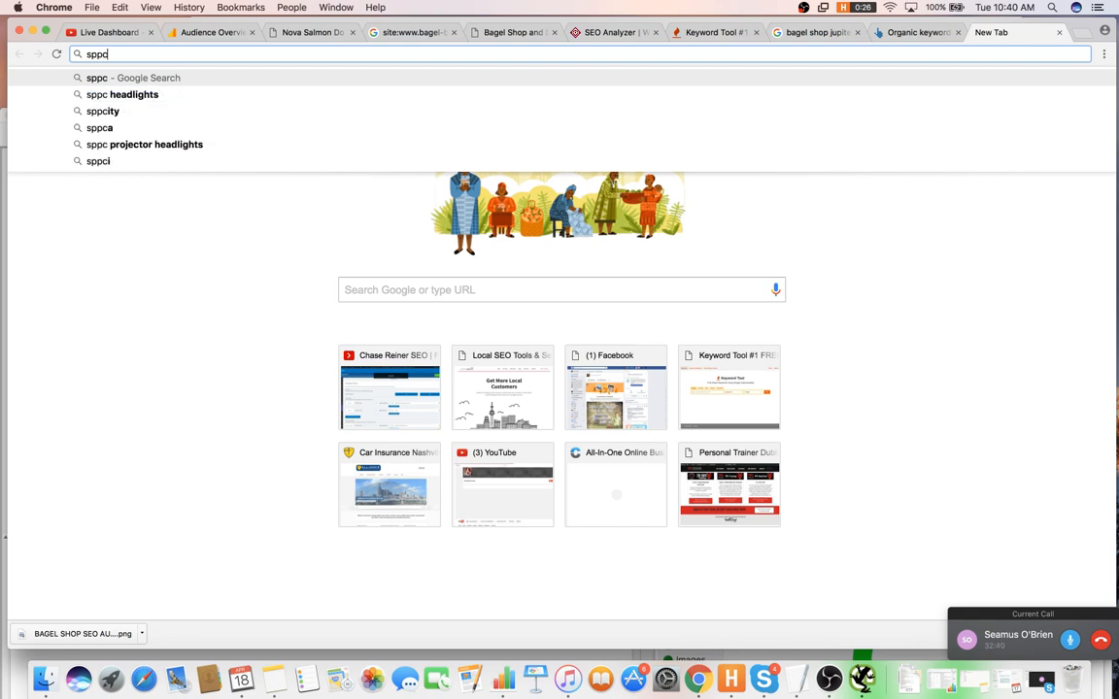
key(BackSpace)
key(BackSpace)
key(BackSpace)
key(BackSpace)
text(sb)
key(Return)
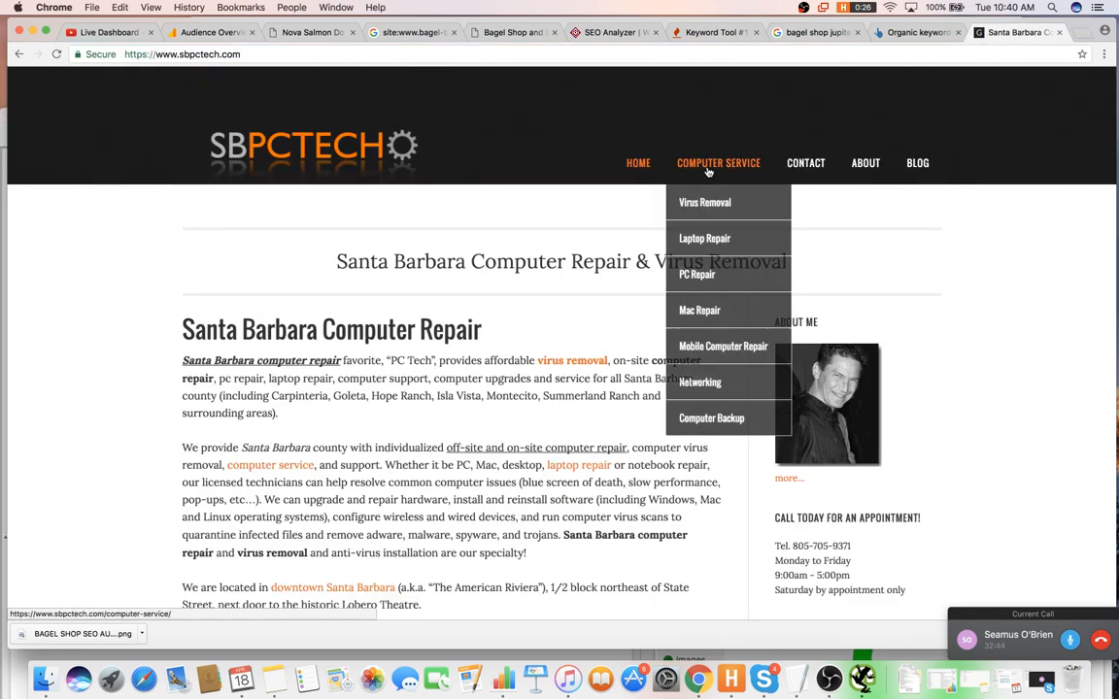
- Read through the Santa Barbara Computer Repair home page, selecting its first paragraph along the way
scroll(480, 216, down, 3)
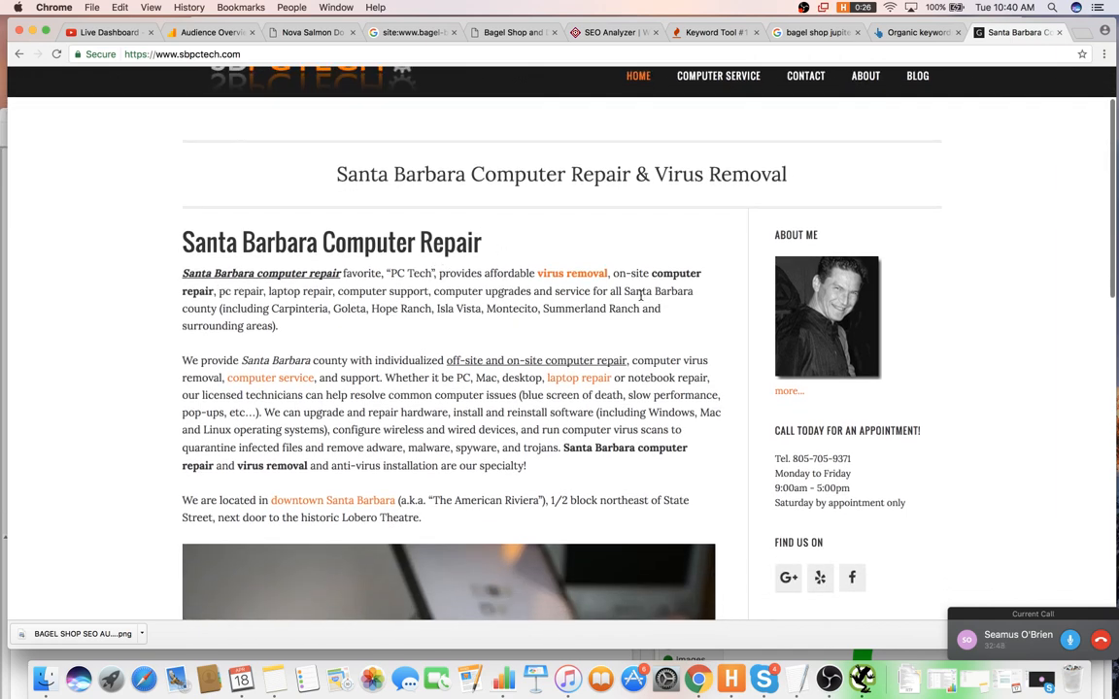
drag(164, 304, 441, 318)
click(433, 313)
triple_click(441, 313)
click(396, 278)
scroll(376, 282, down, 3)
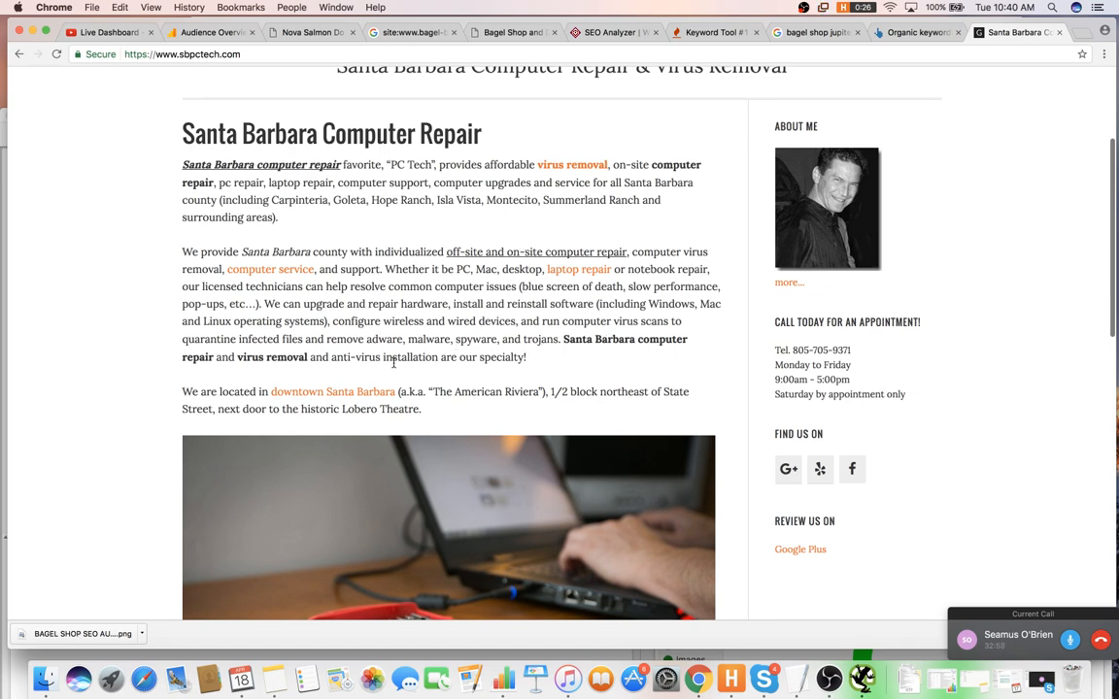
scroll(393, 361, down, 1)
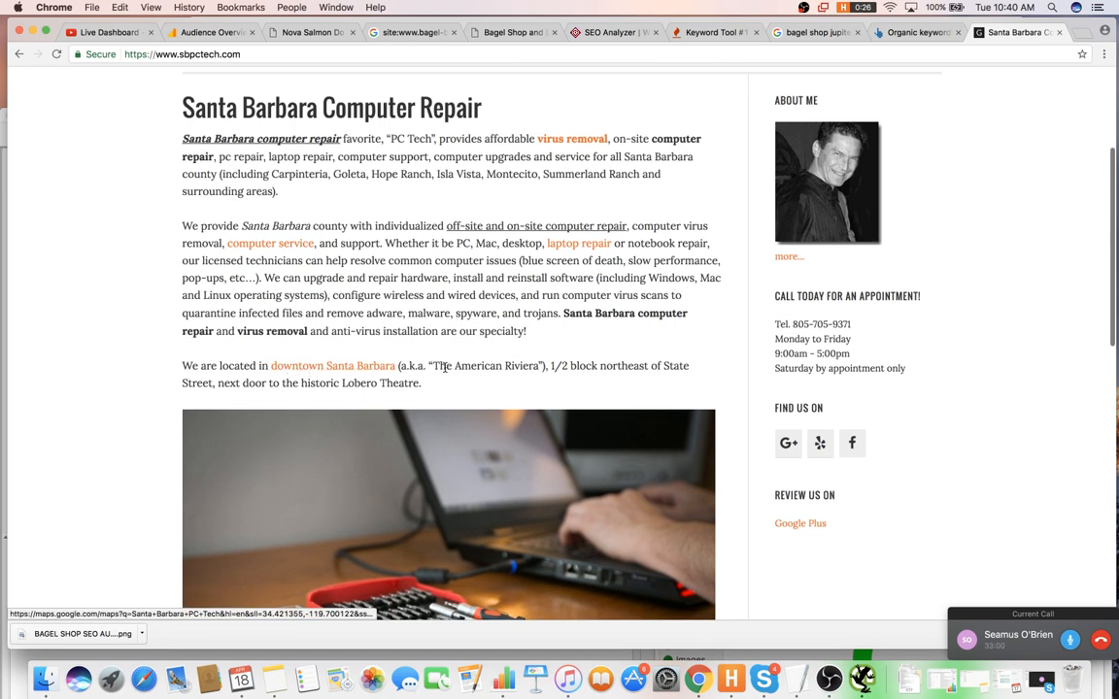
scroll(555, 368, down, 9)
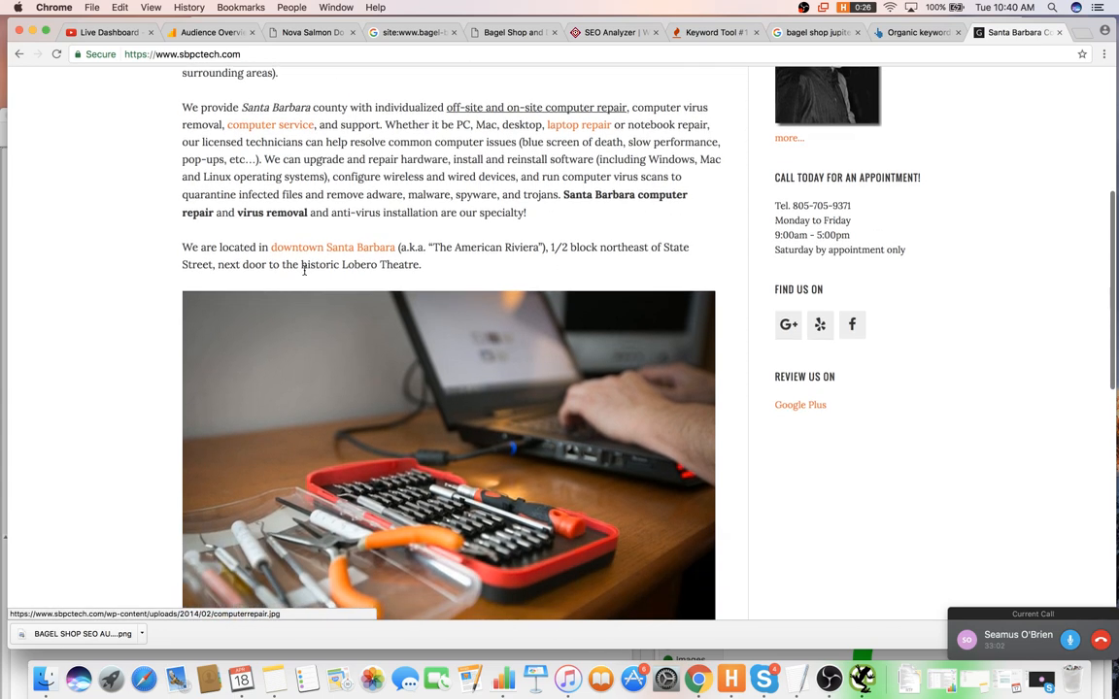
scroll(317, 275, down, 6)
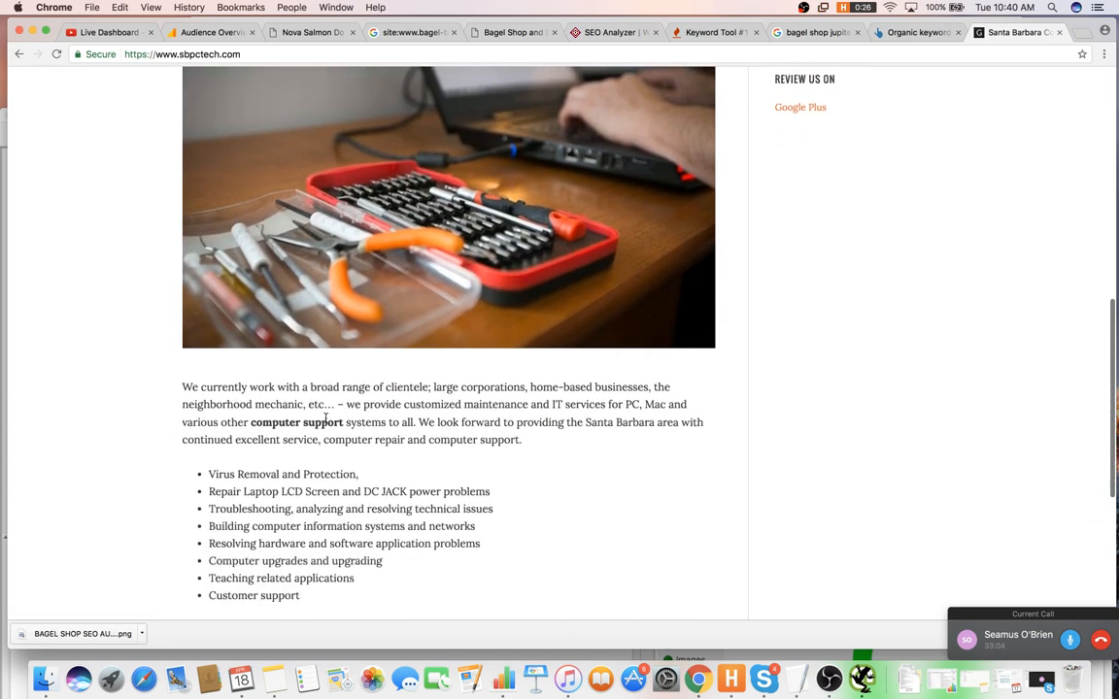
scroll(338, 412, down, 2)
scroll(340, 412, up, 5)
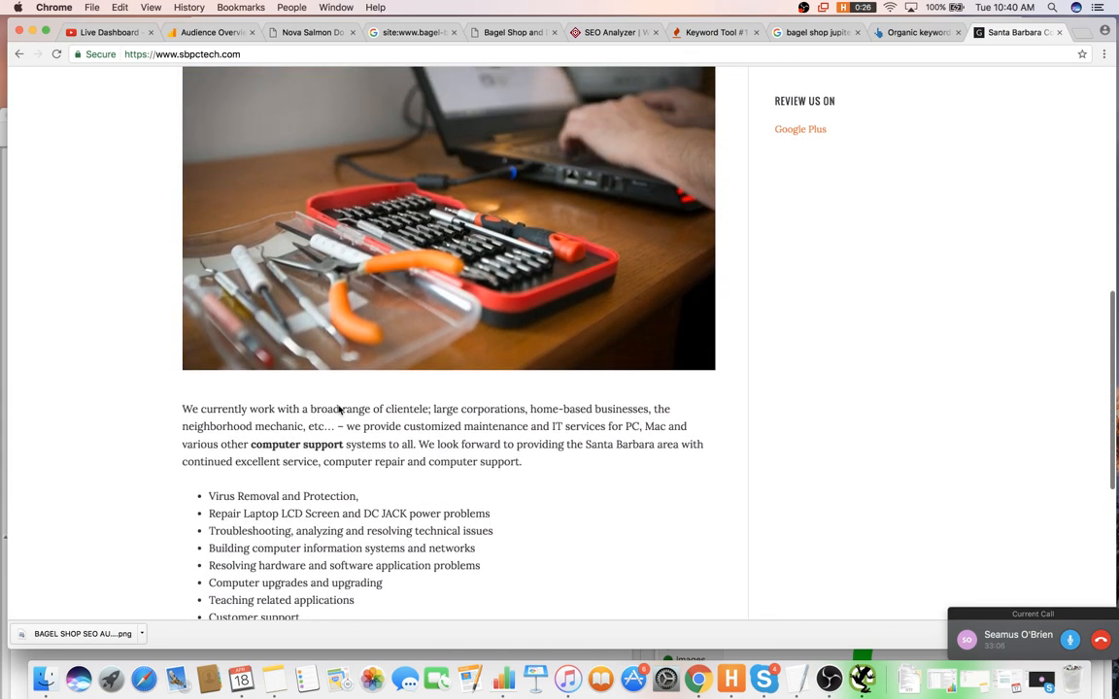
scroll(347, 413, up, 12)
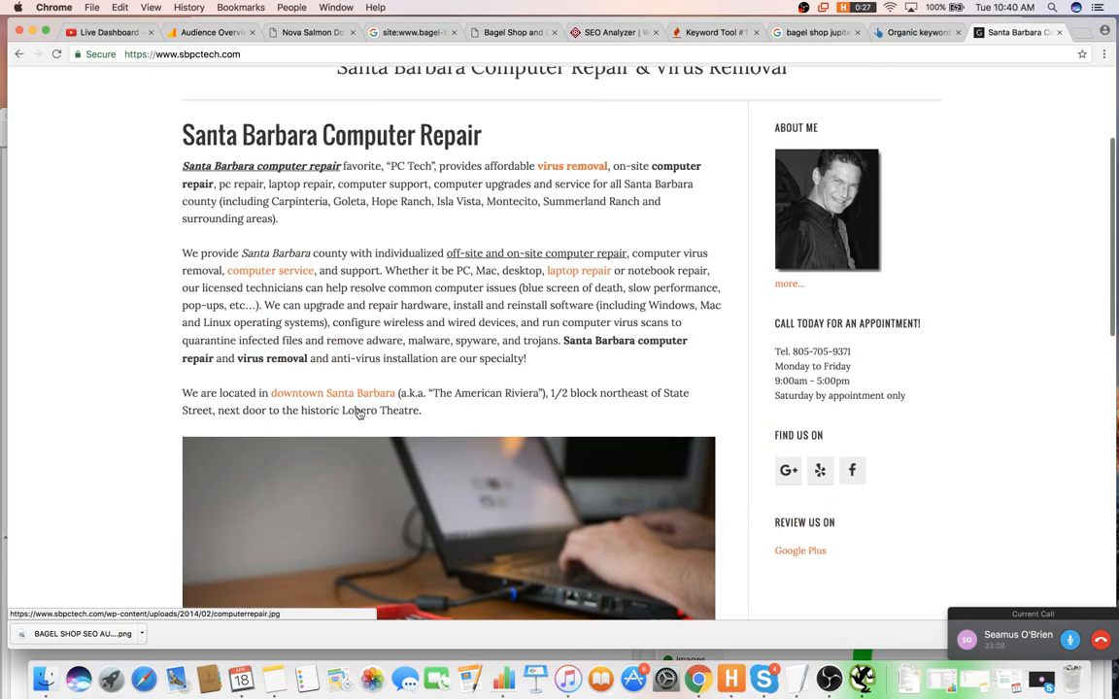
scroll(290, 390, up, 2)
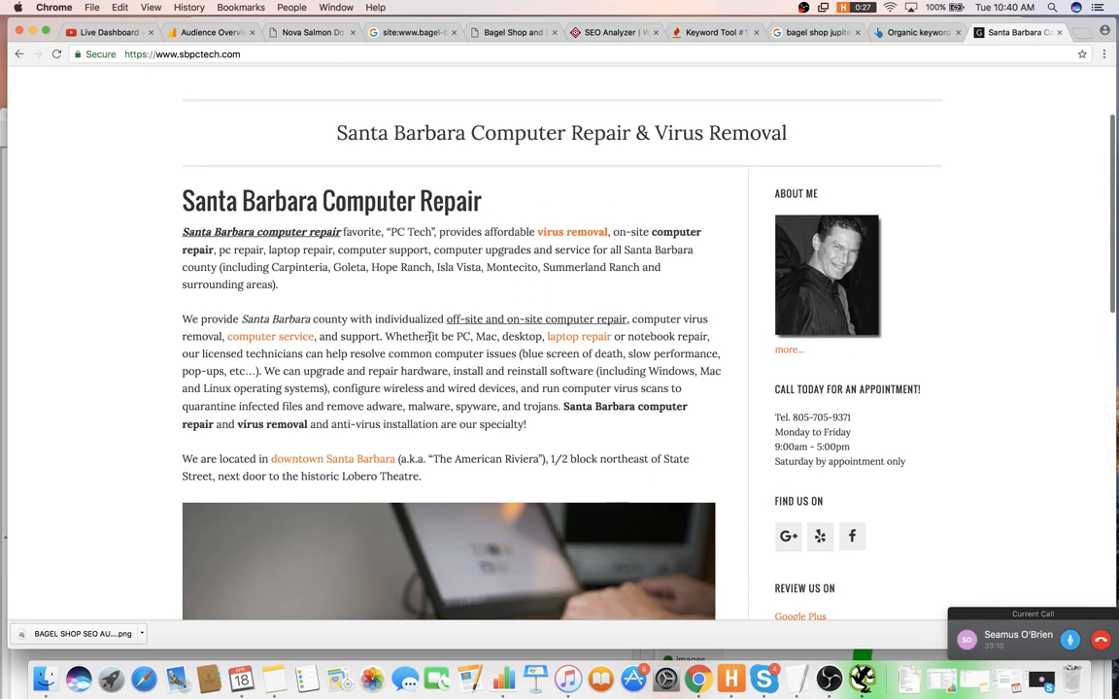
scroll(490, 330, up, 4)
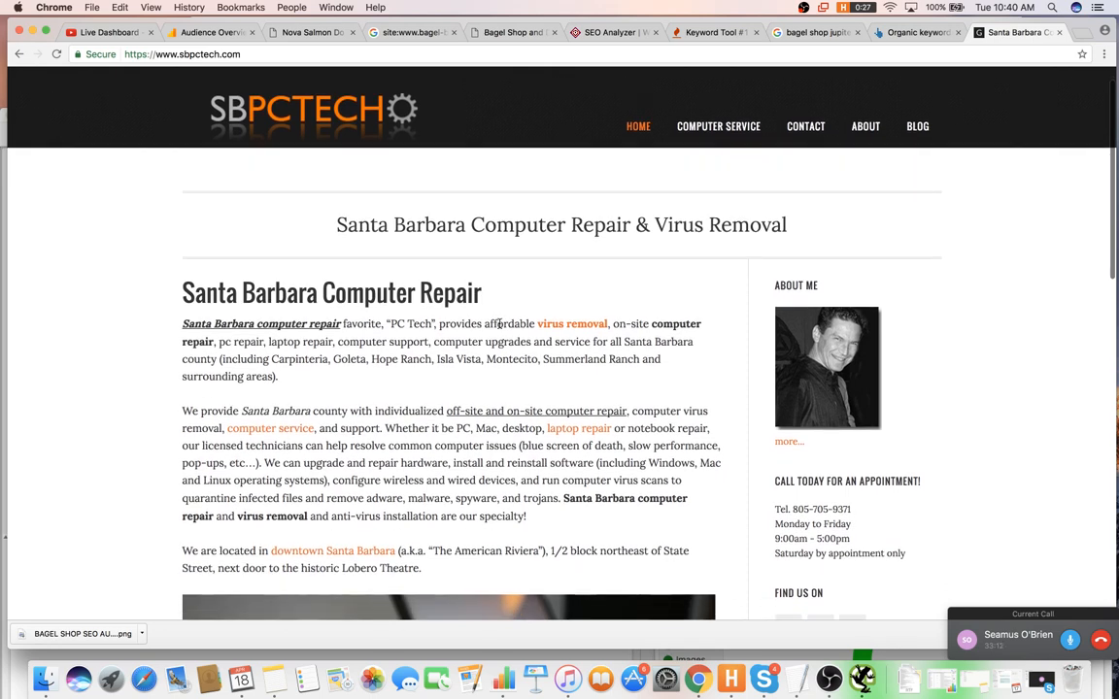
scroll(491, 325, down, 3)
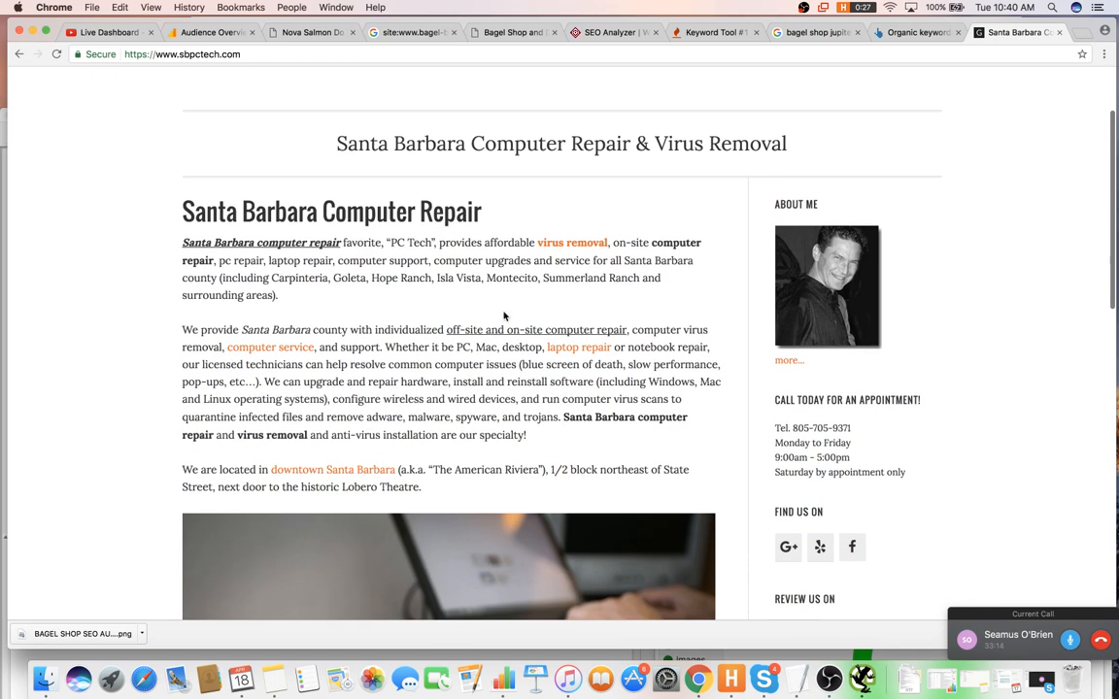
scroll(512, 275, up, 5)
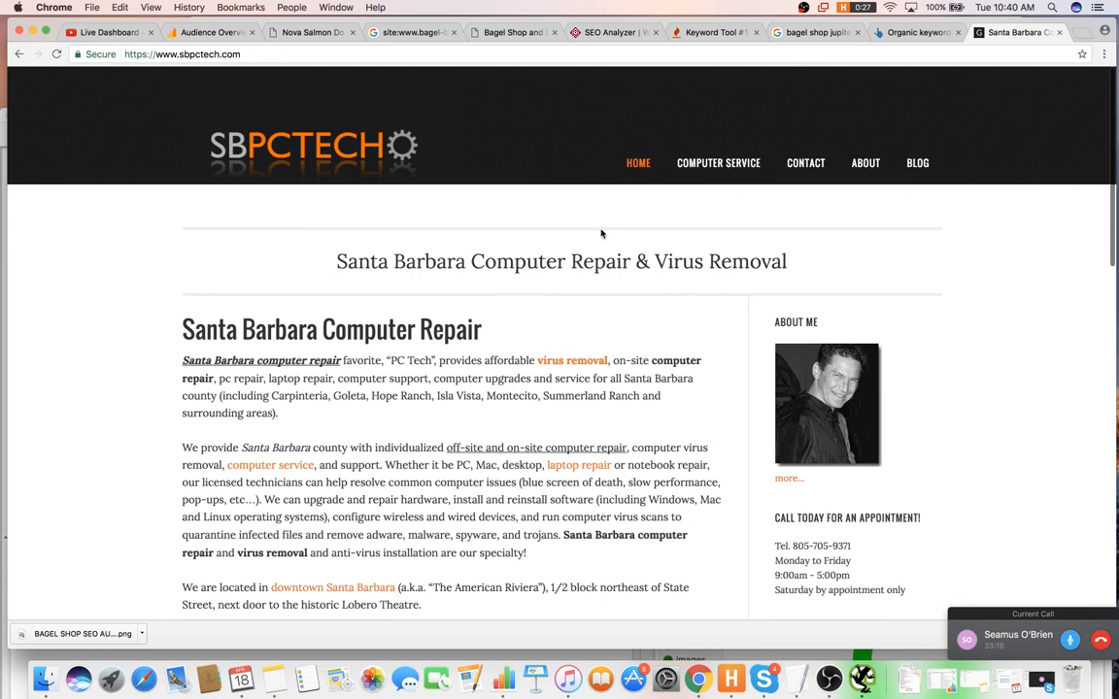
scroll(590, 250, down, 3)
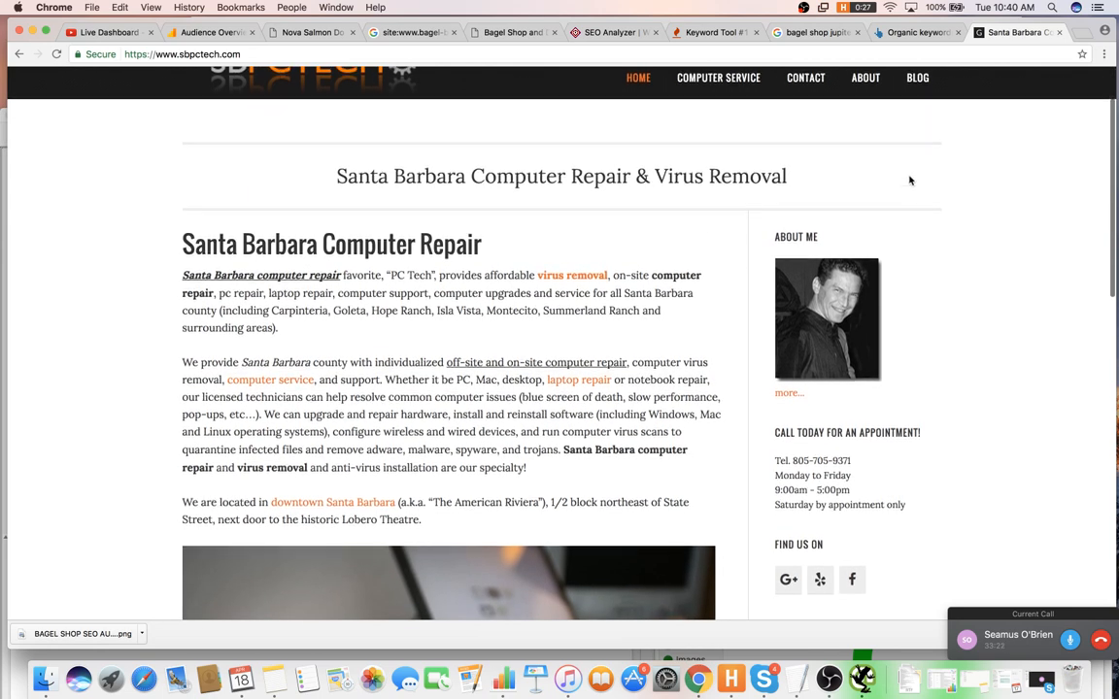
scroll(626, 153, up, 3)
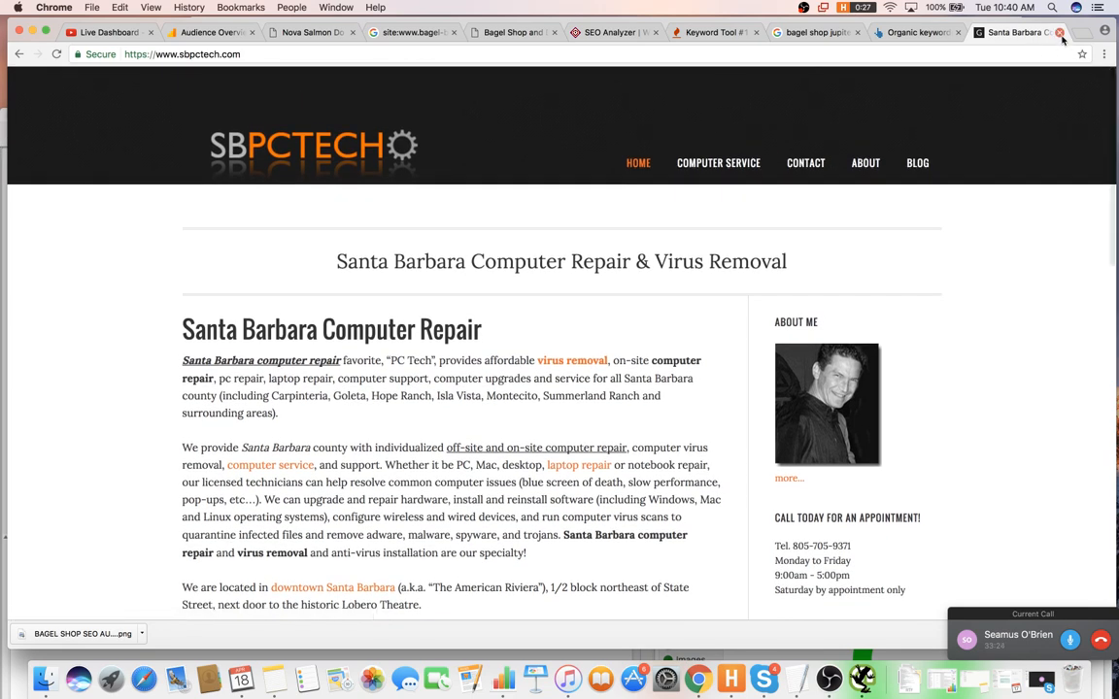
click(1059, 33)
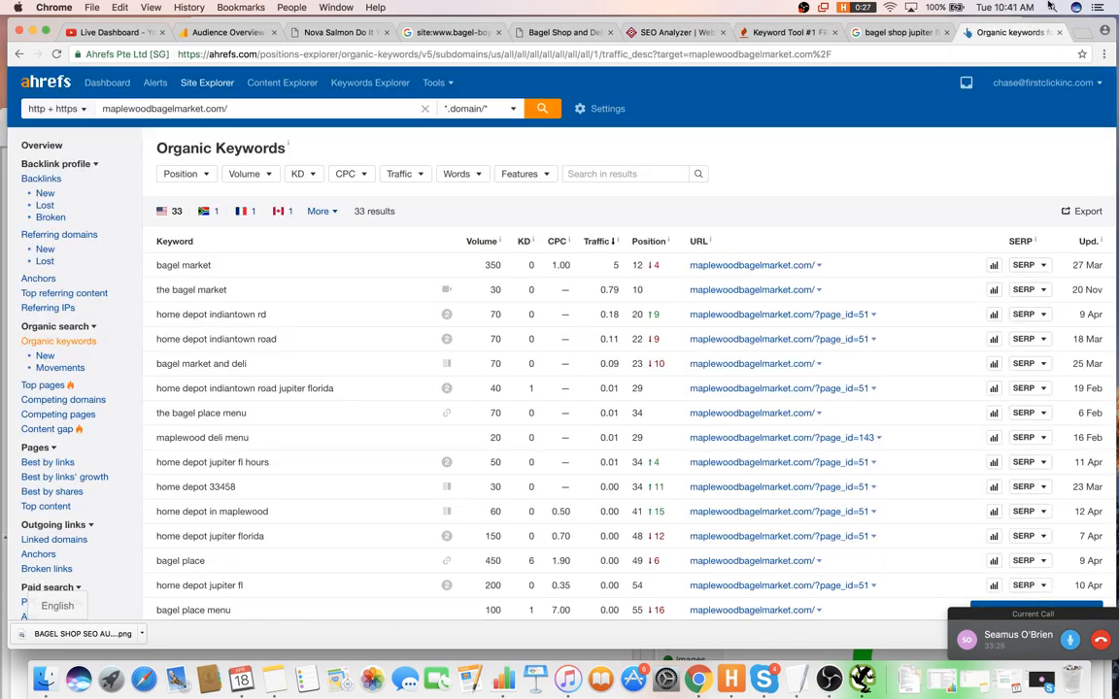
click(898, 33)
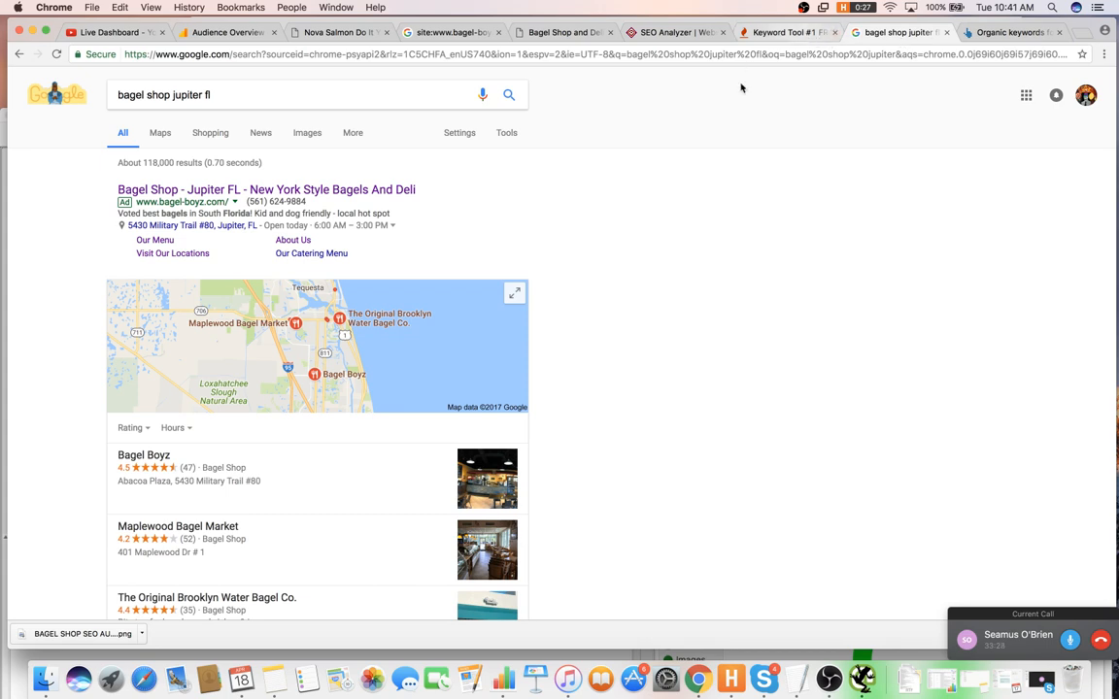
scroll(718, 112, down, 2)
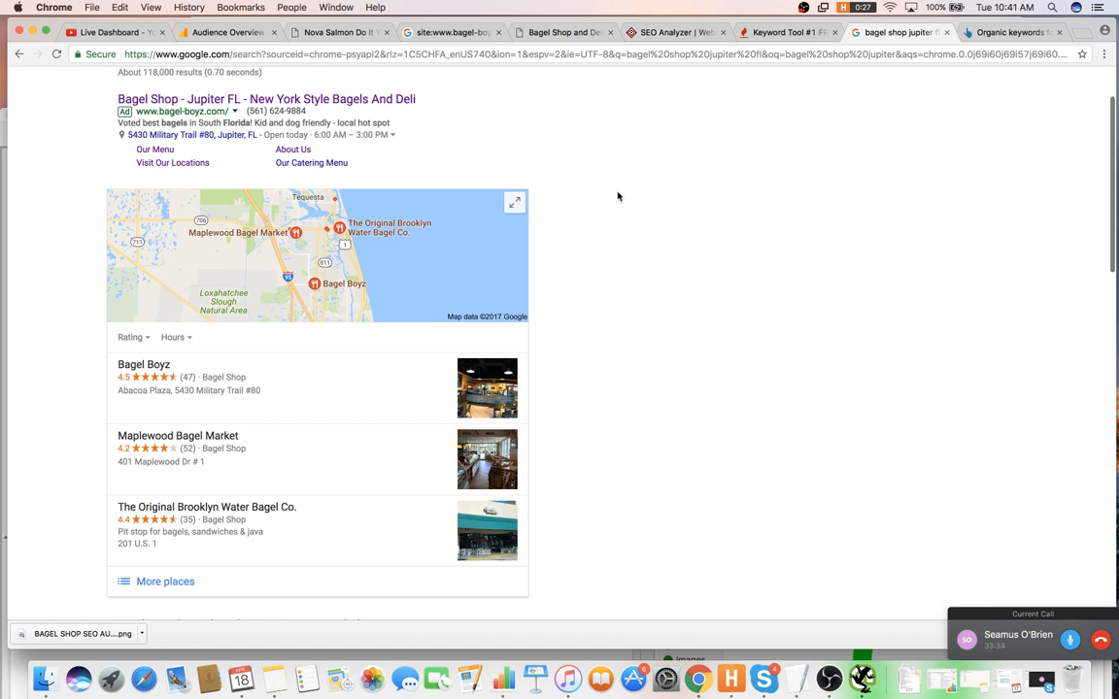
scroll(572, 234, down, 1)
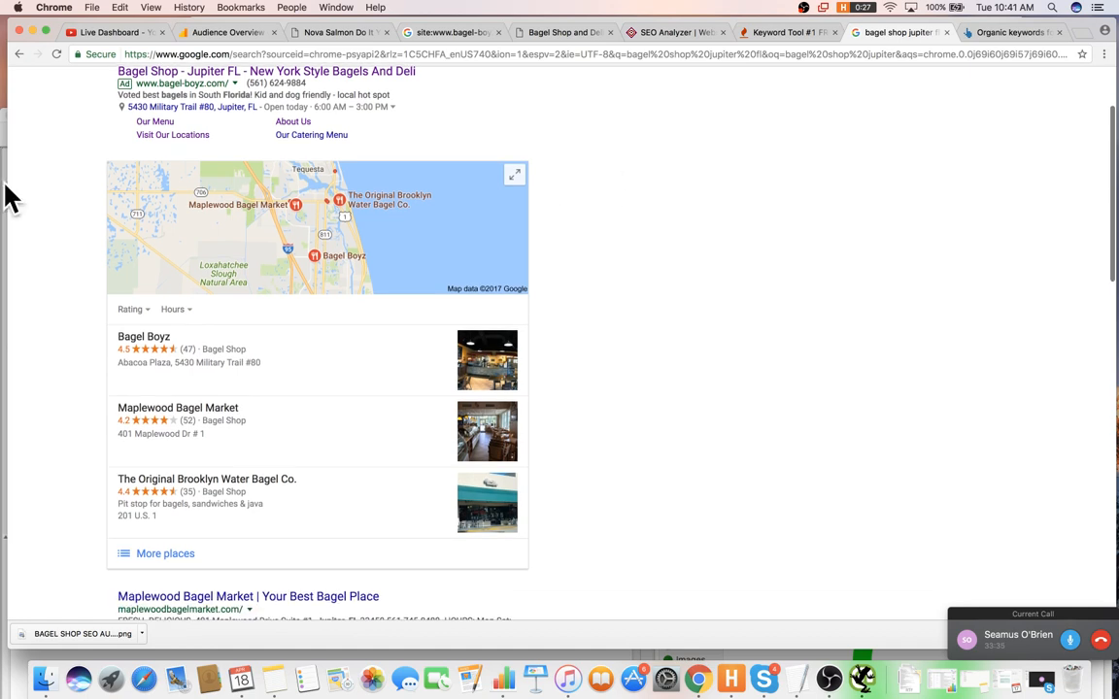
scroll(380, 353, up, 1)
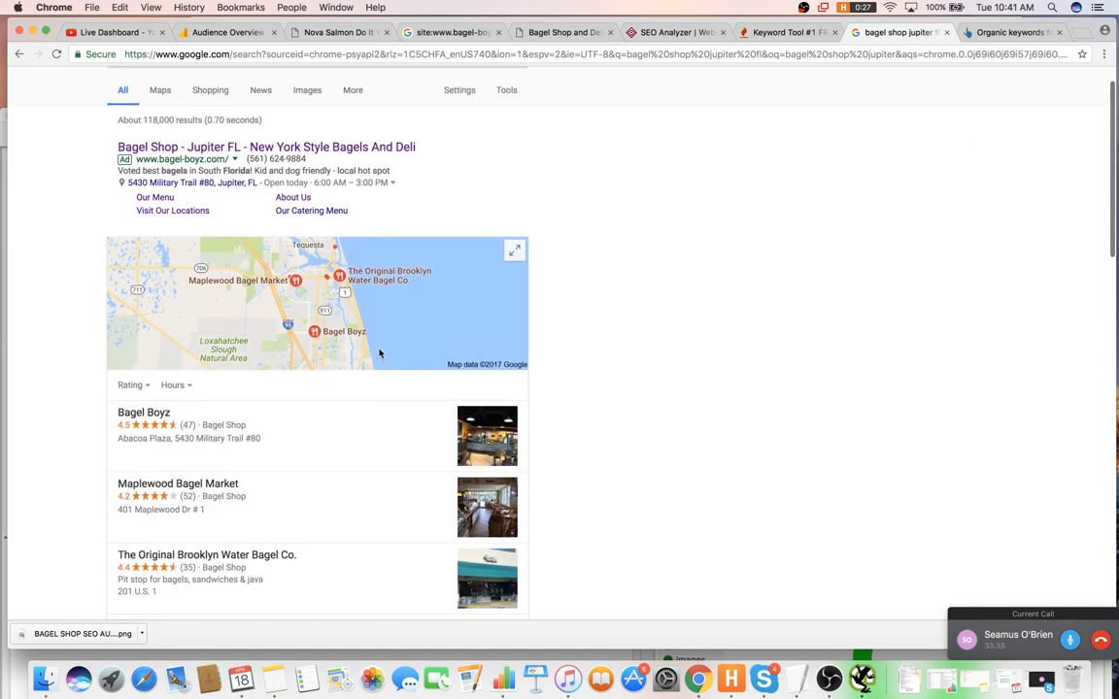
scroll(382, 352, down, 2)
scroll(388, 347, down, 3)
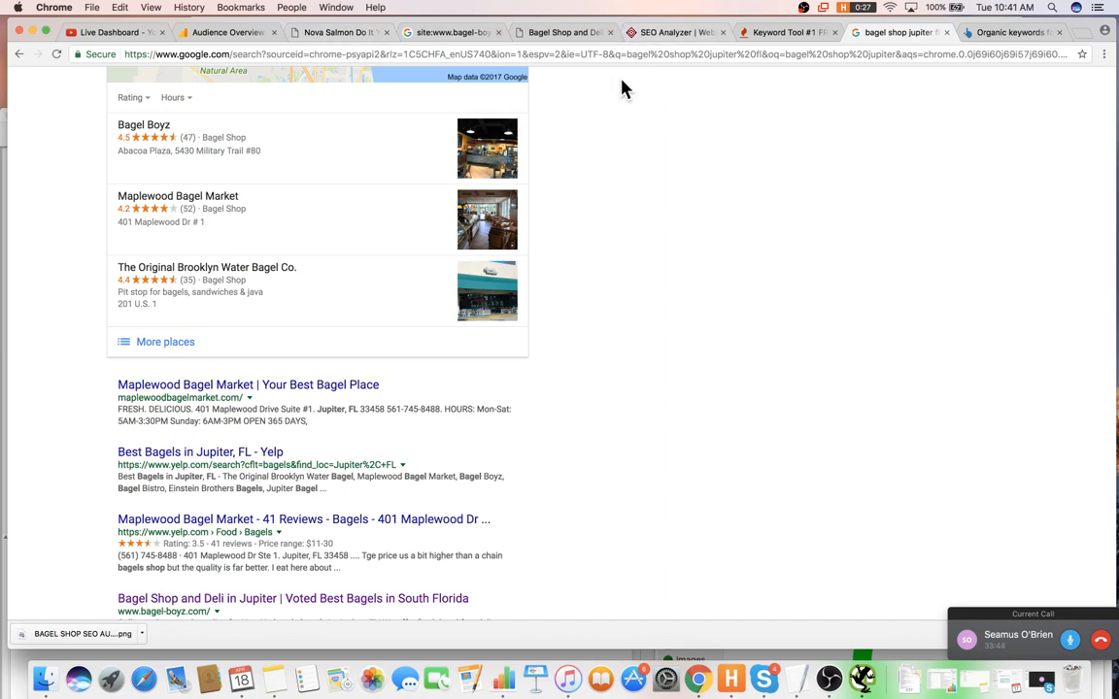
scroll(666, 235, down, 3)
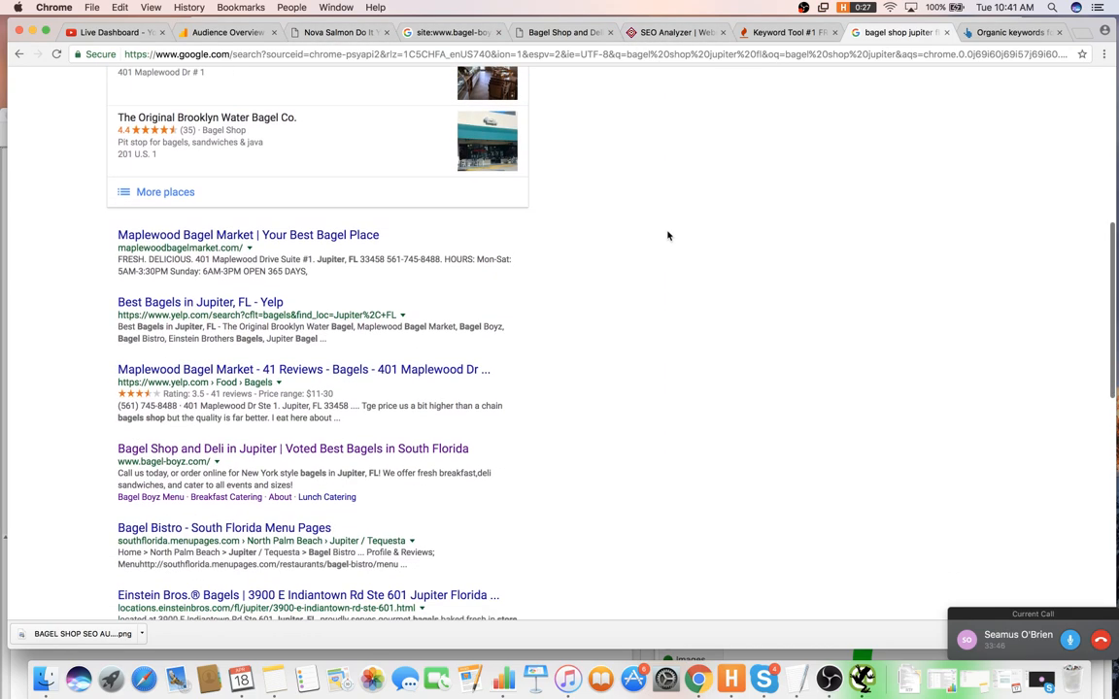
scroll(666, 234, up, 4)
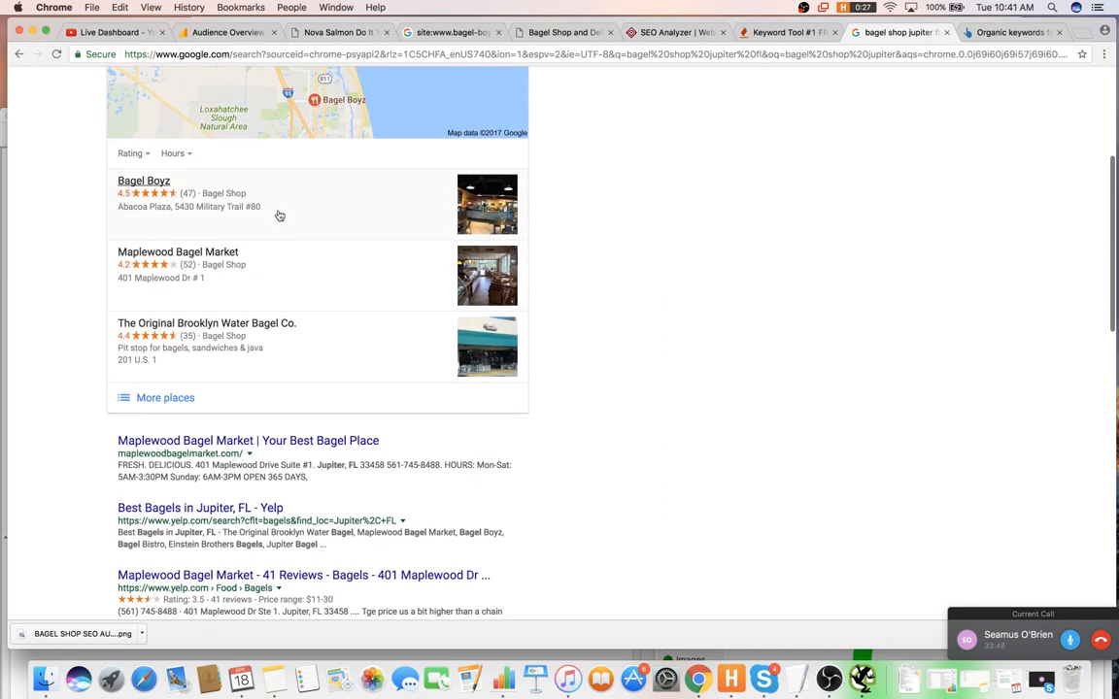
scroll(280, 215, up, 5)
scroll(455, 284, down, 3)
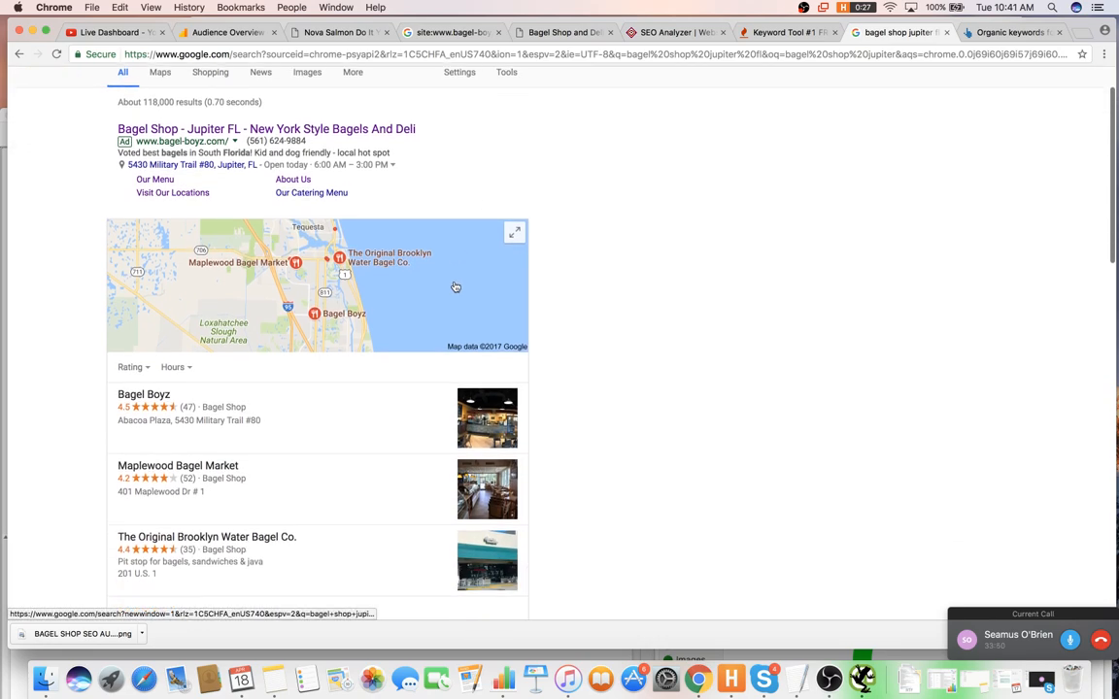
scroll(393, 323, down, 3)
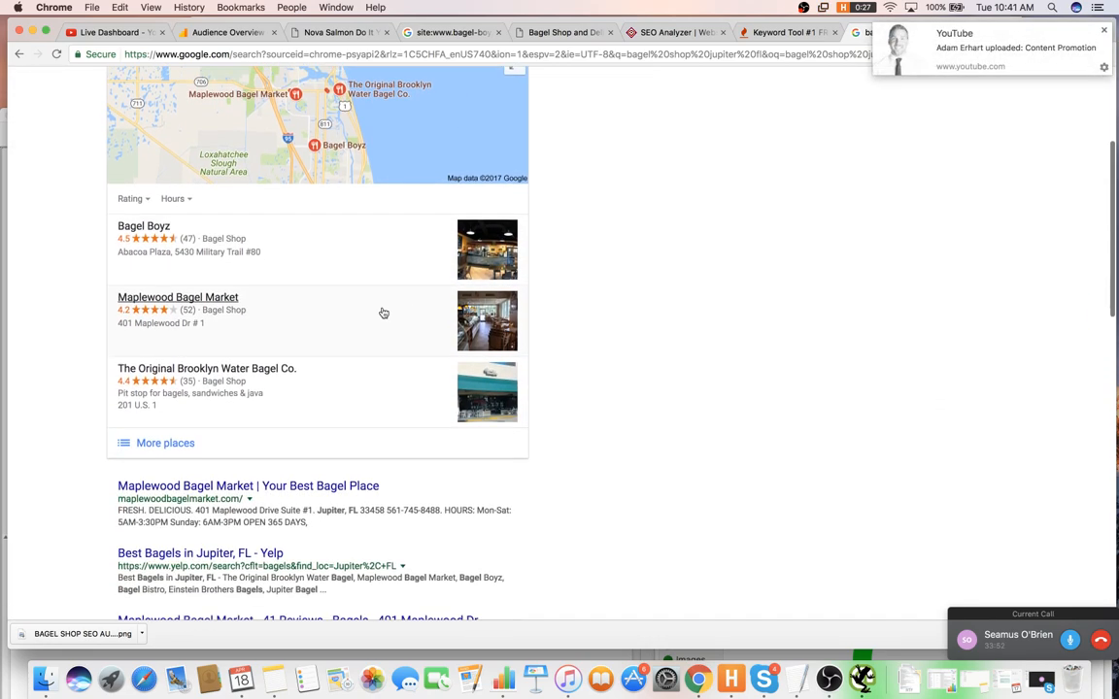
scroll(291, 287, down, 4)
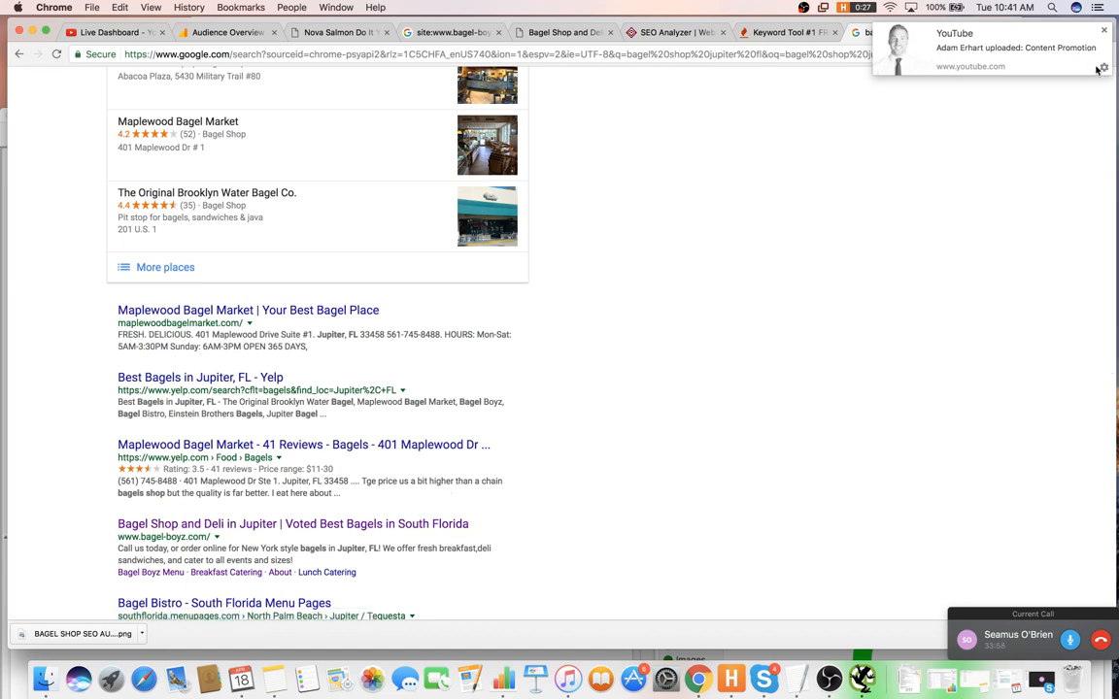
click(1103, 31)
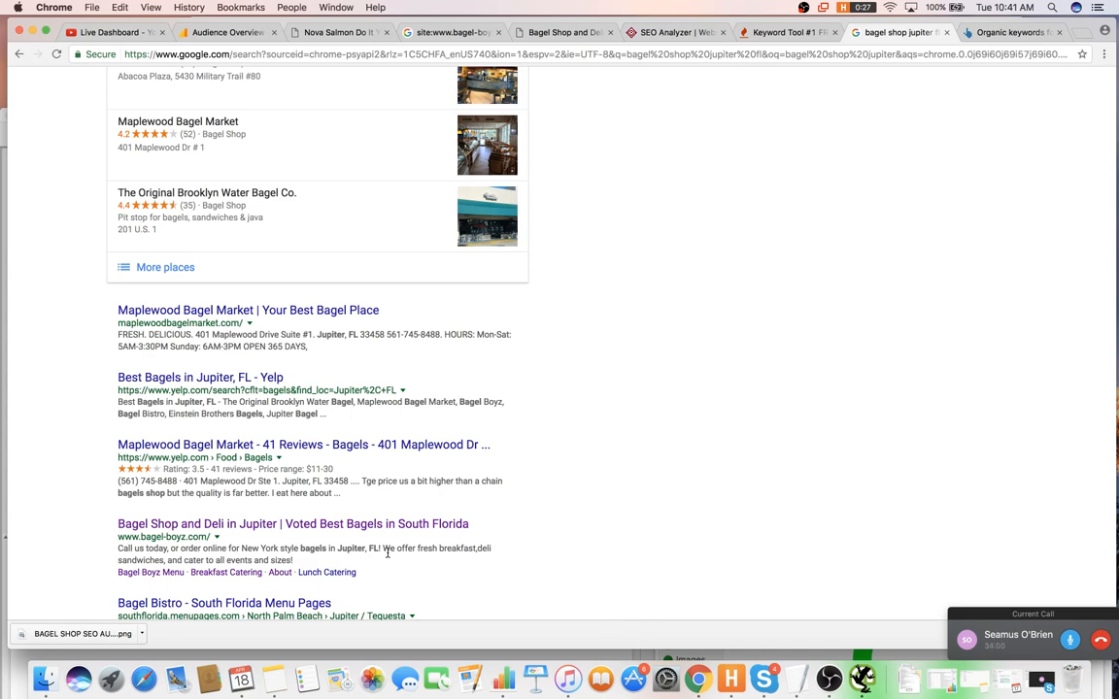
scroll(284, 519, up, 1)
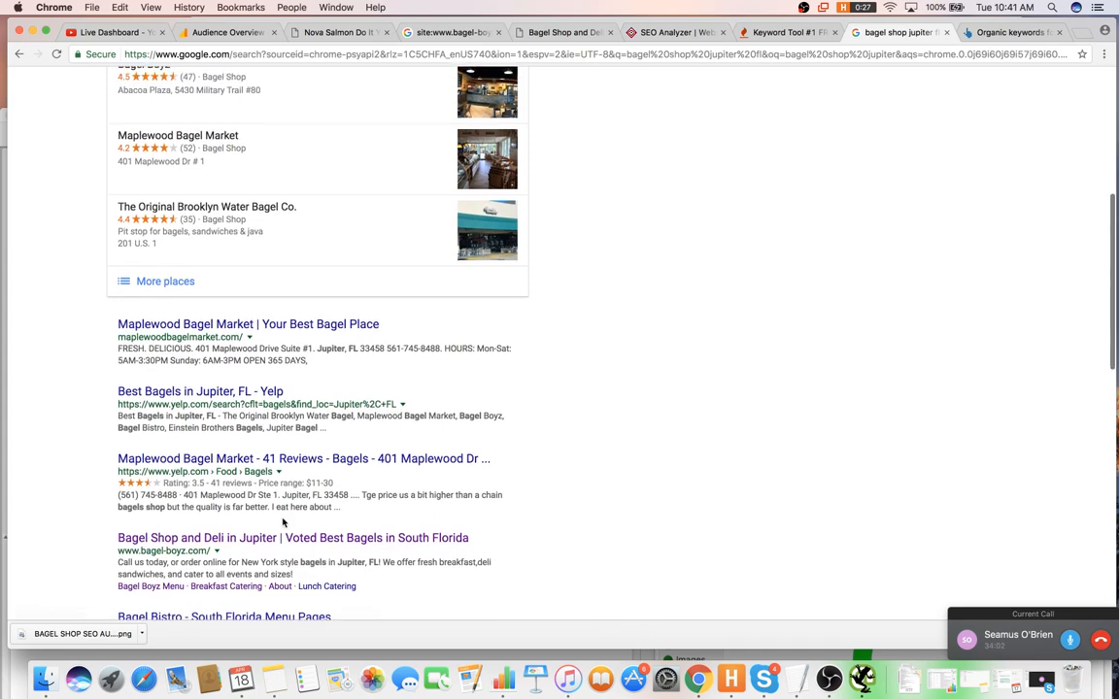
scroll(269, 344, down, 2)
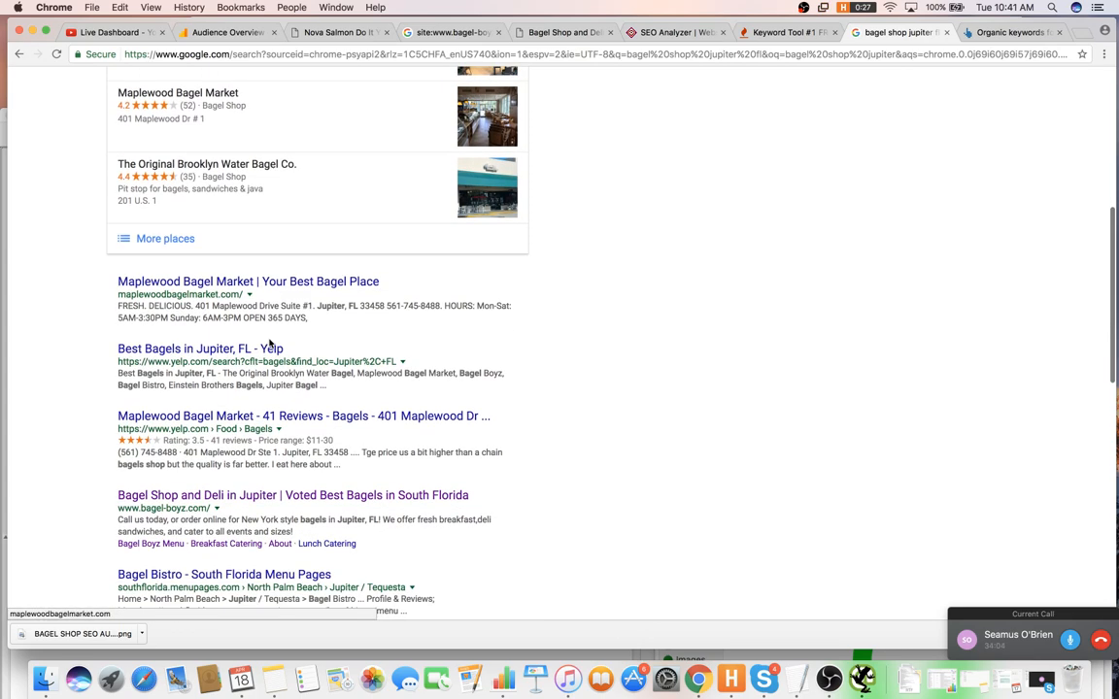
scroll(305, 347, up, 4)
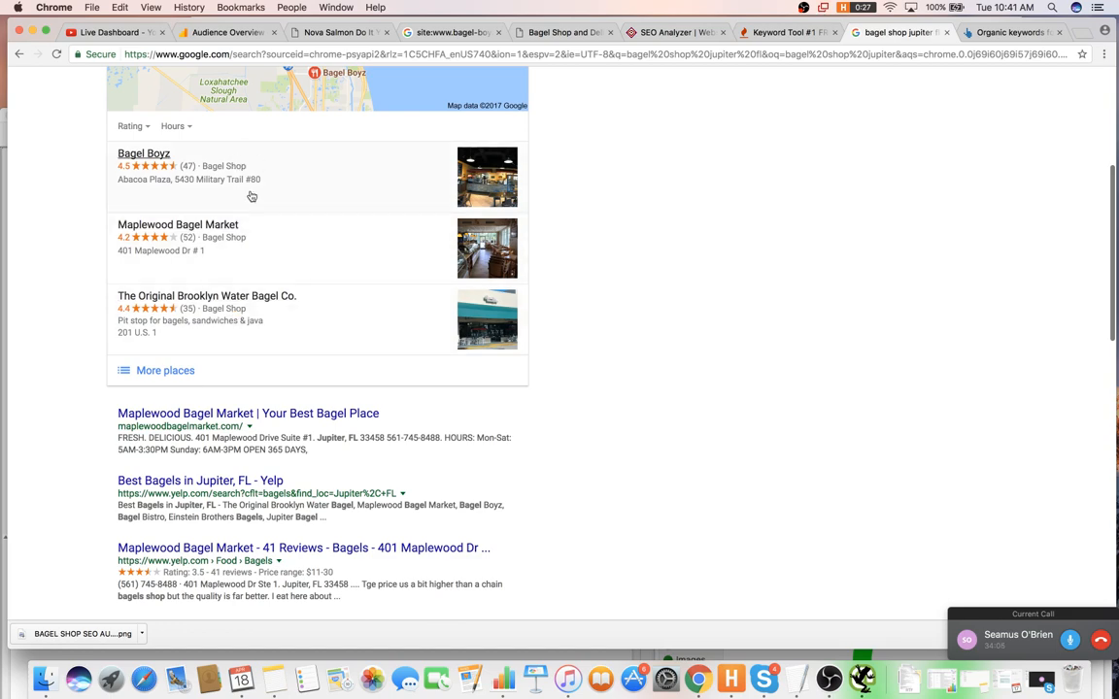
scroll(245, 222, up, 10)
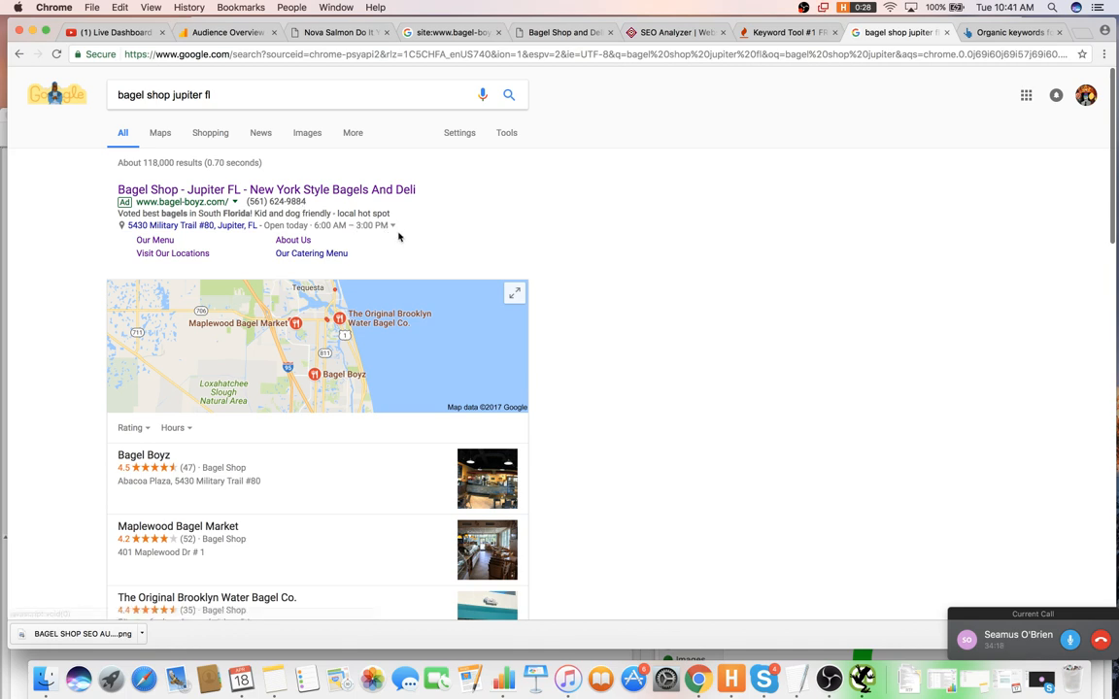
scroll(362, 231, down, 3)
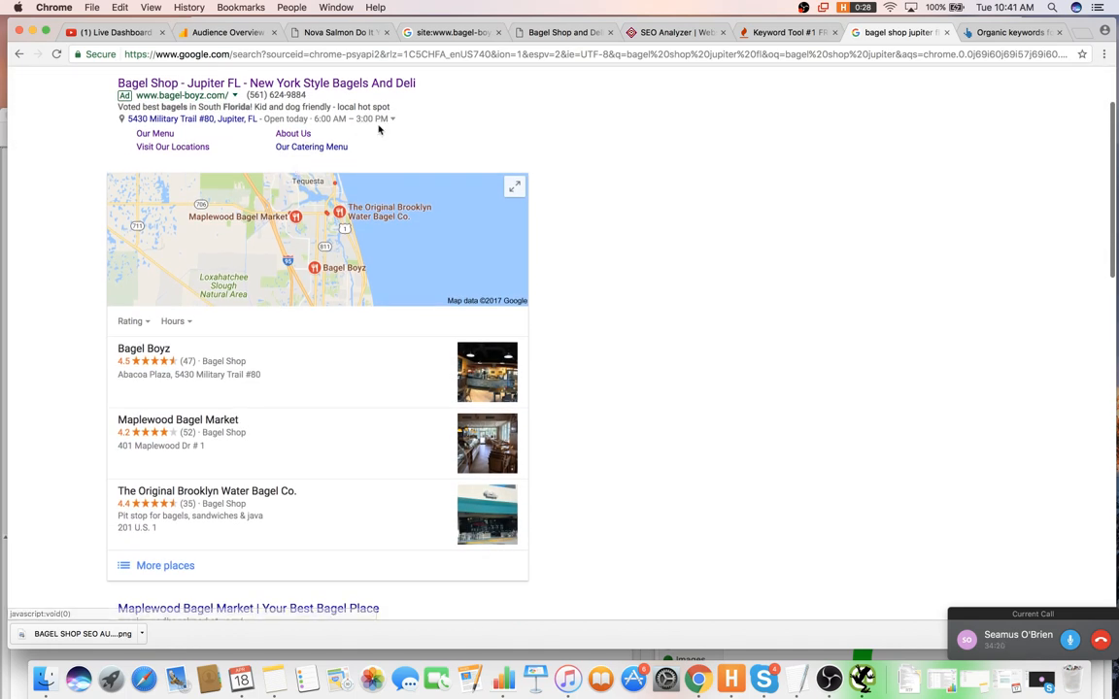
- Glance at the Keyword Tool and SEO Analyzer tabs, then return to the Nova Salmon post
click(809, 34)
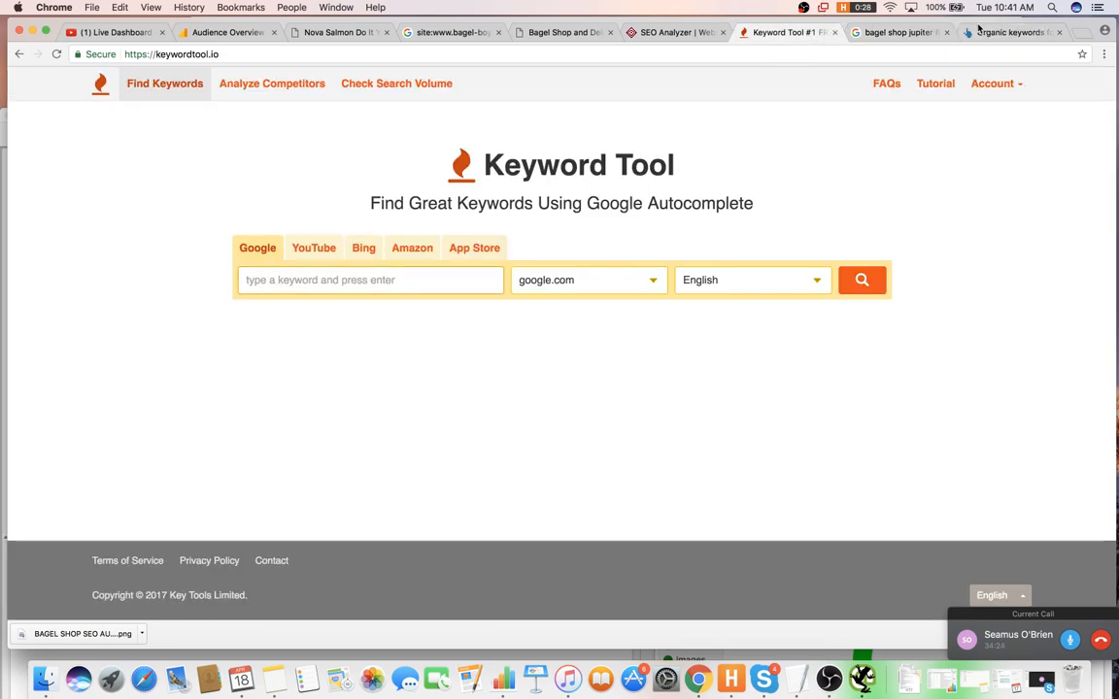
click(667, 33)
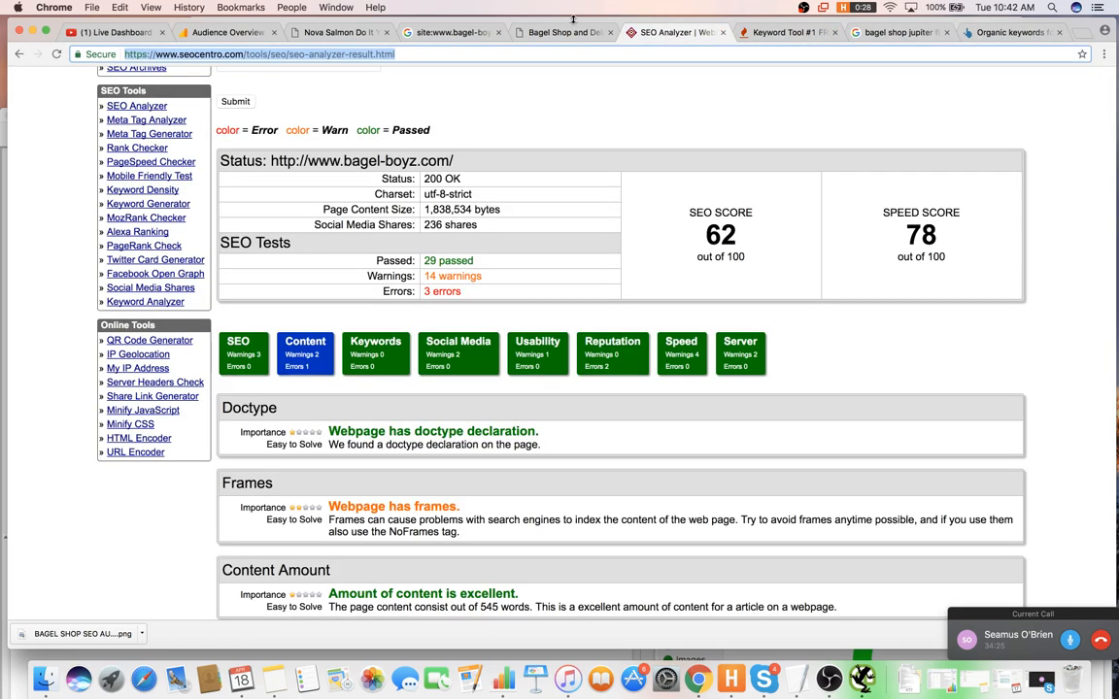
key(ctrl+shift+Tab)
key(ctrl+shift+Tab)
key(ctrl+shift+Tab)
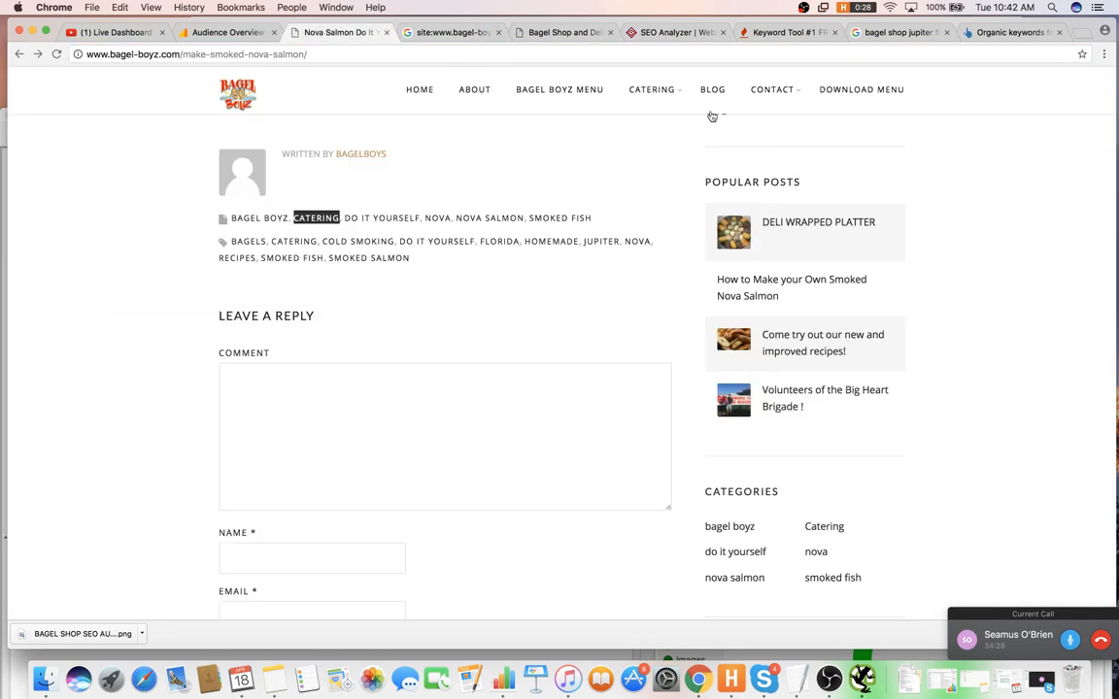
- Scroll the smoked nova salmon post down to its footer listing the three locations
scroll(699, 146, up, 10)
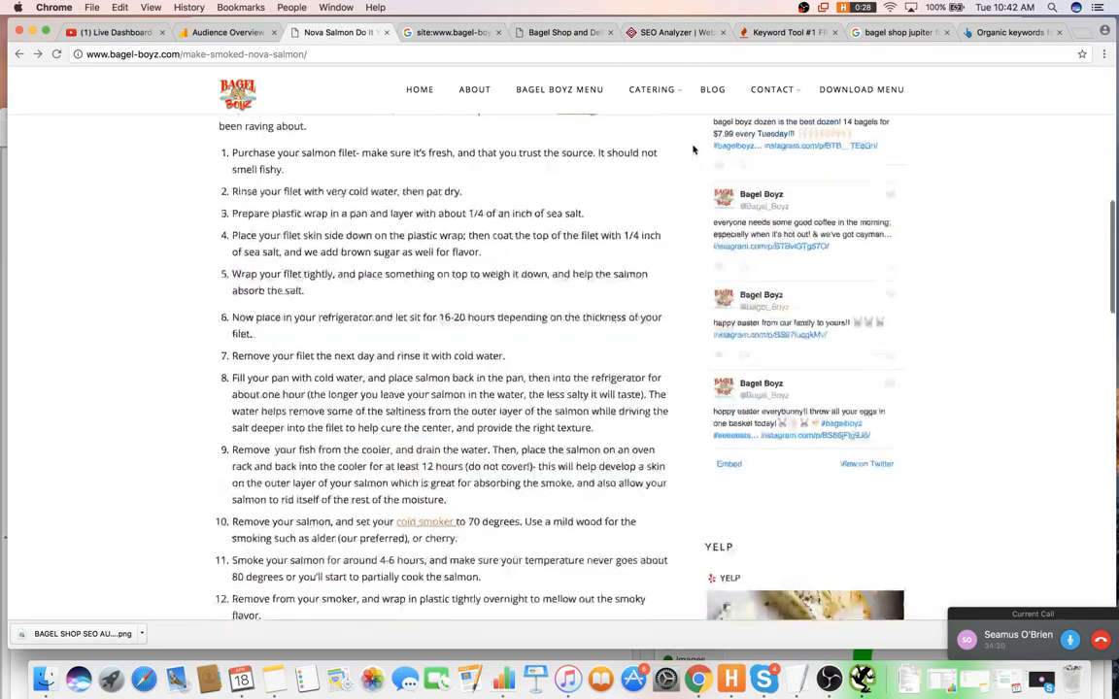
scroll(694, 149, up, 10)
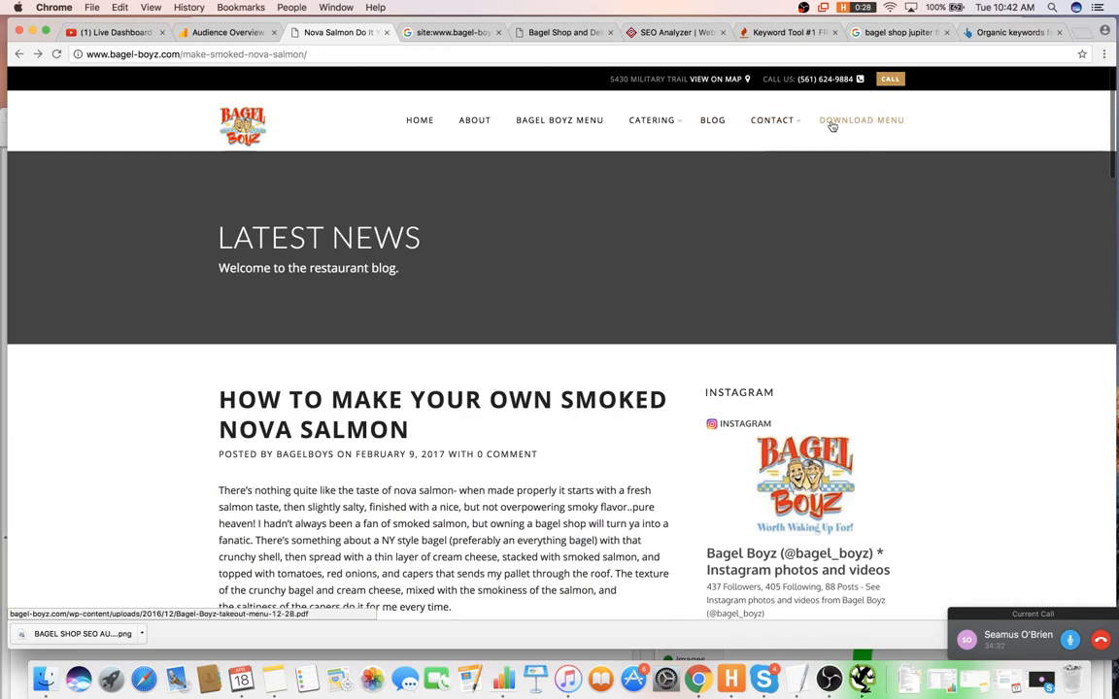
mouse_move(782, 120)
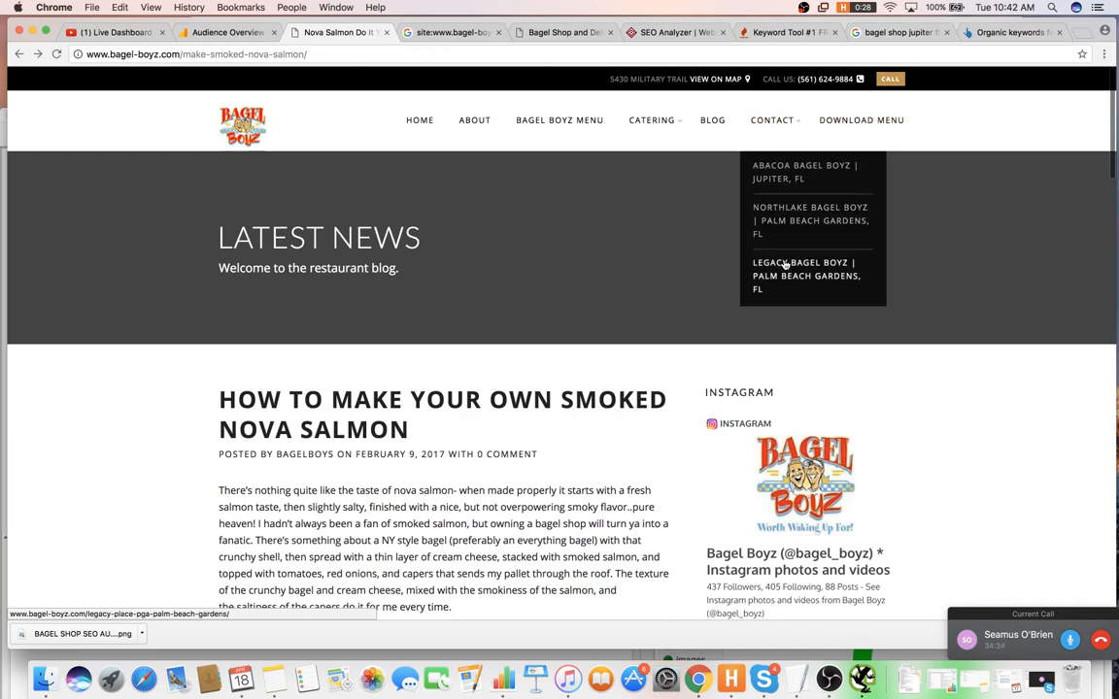
scroll(698, 216, up, 1)
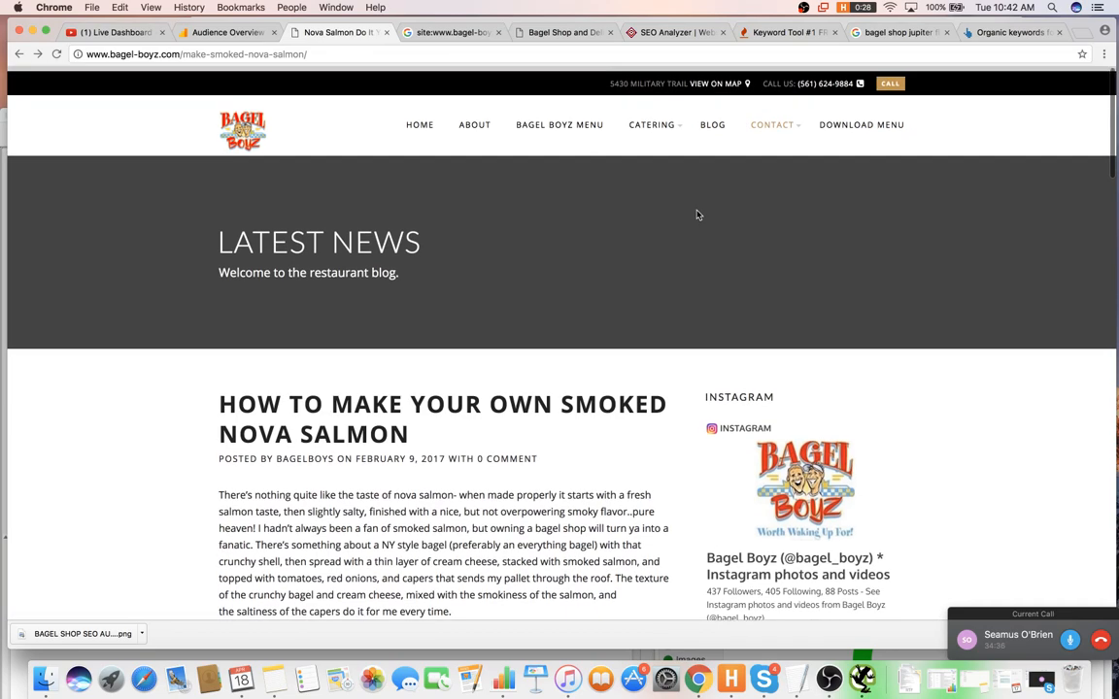
scroll(690, 233, down, 20)
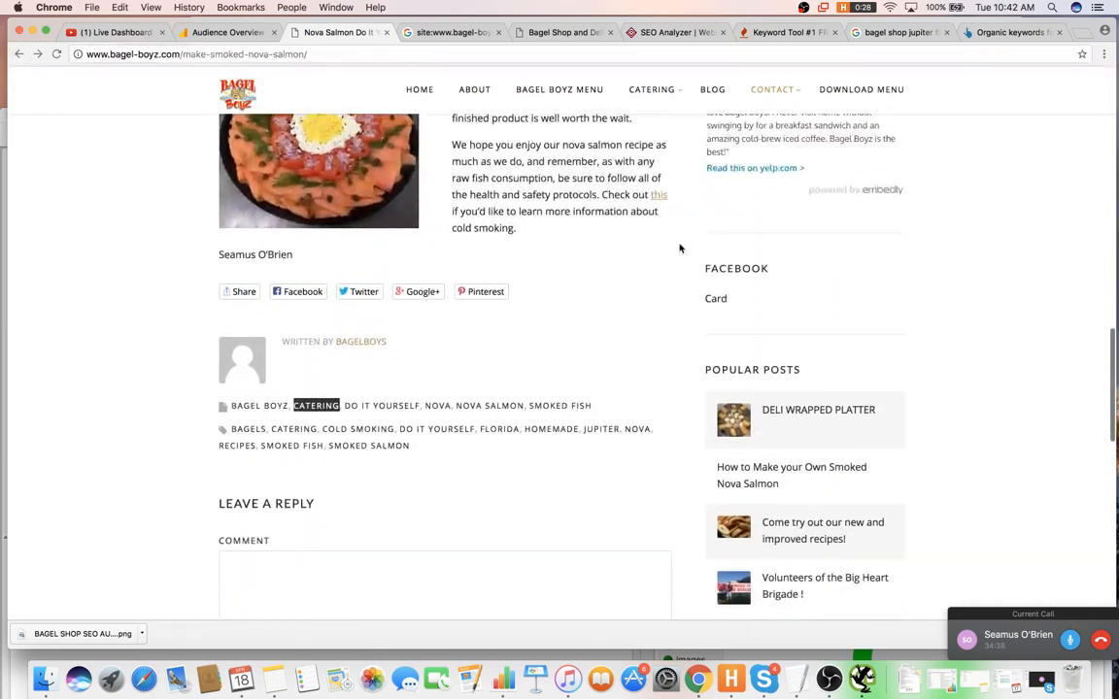
scroll(679, 249, down, 15)
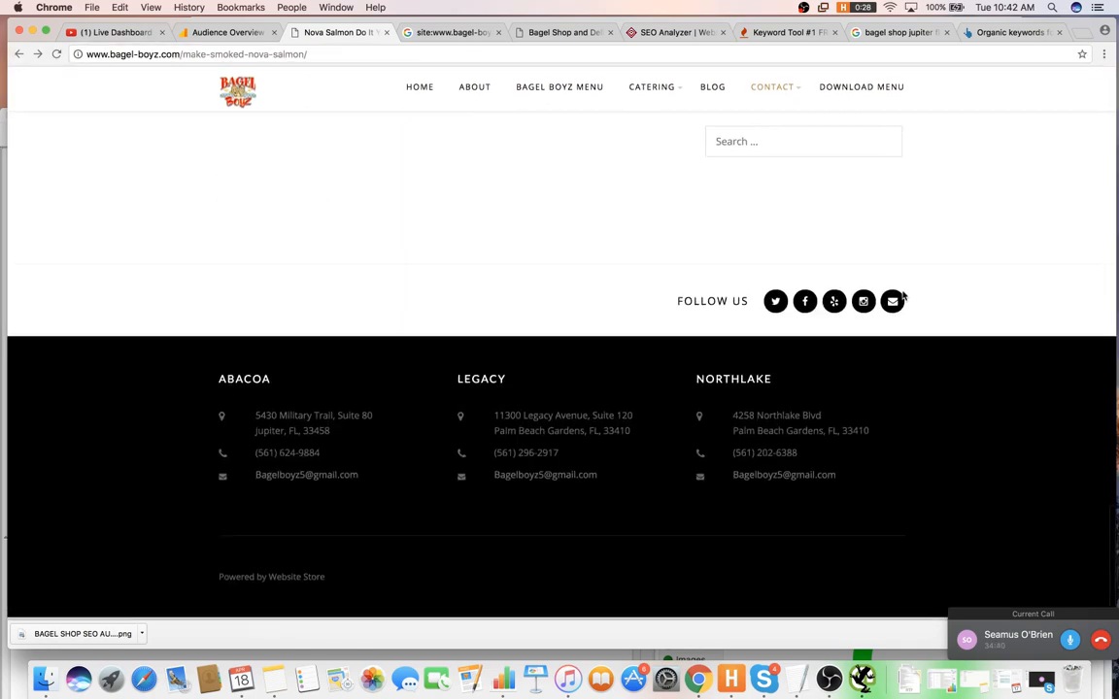
key(super+Tab)
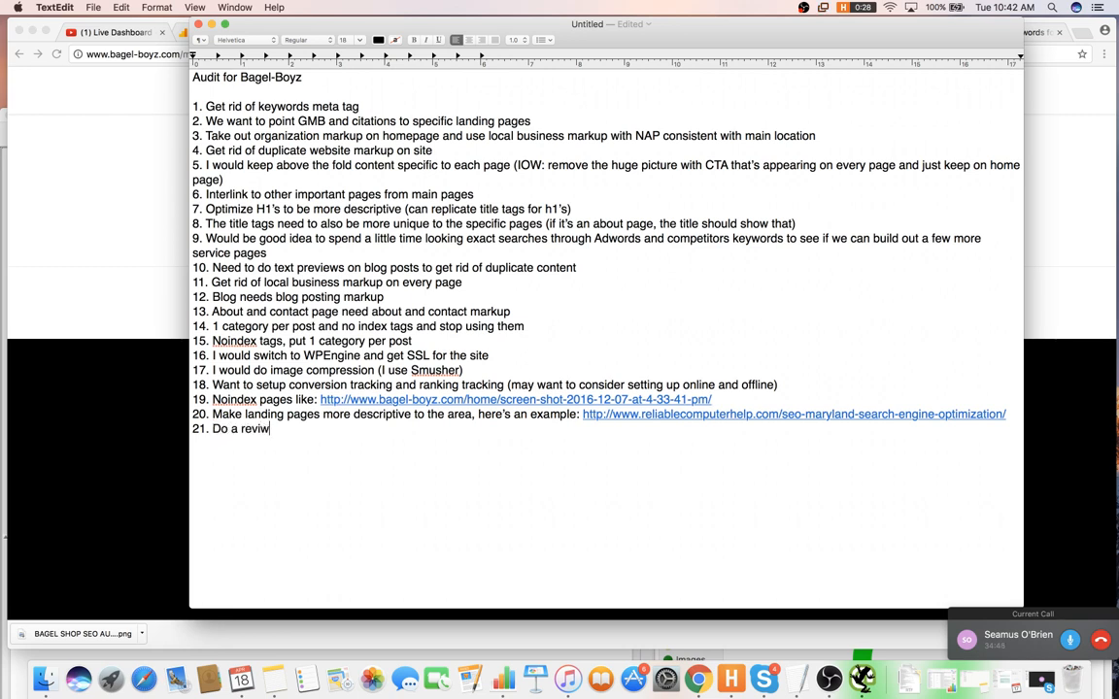
- Finish item 21 with 'with review markup' and start item 22 on the next line
text(with review markup)
key(Return)
text(22. Aft)
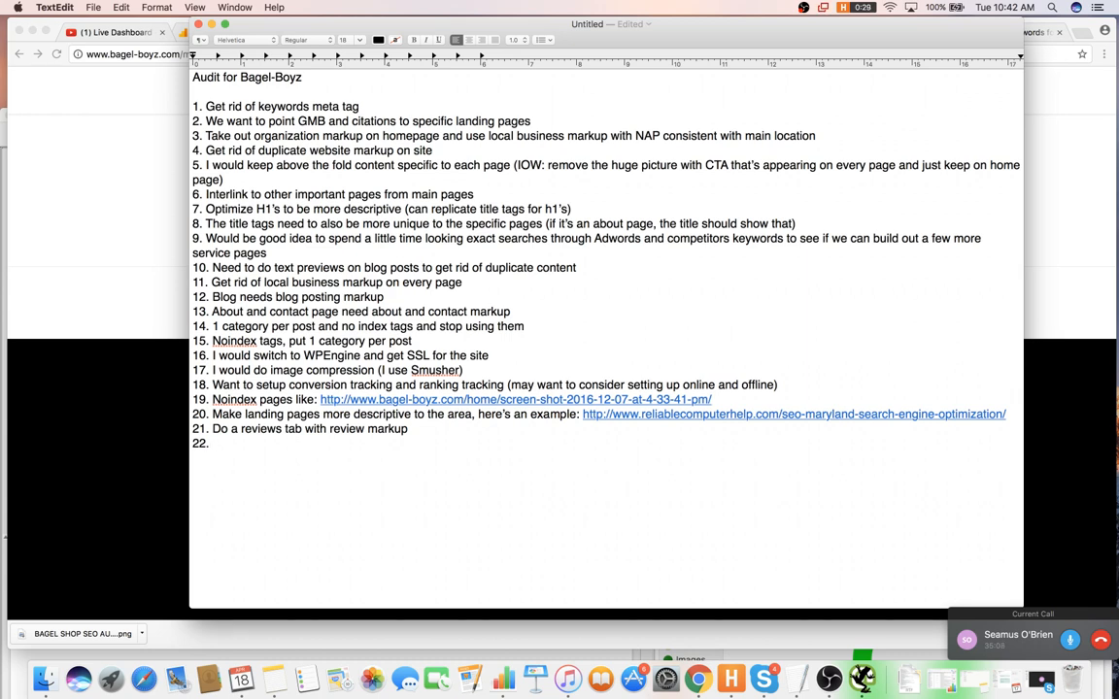
- Complete item 22 as 'After a month of conversion tracking I would start to look at CRO', then return to the blog page
text(er a month of vco)
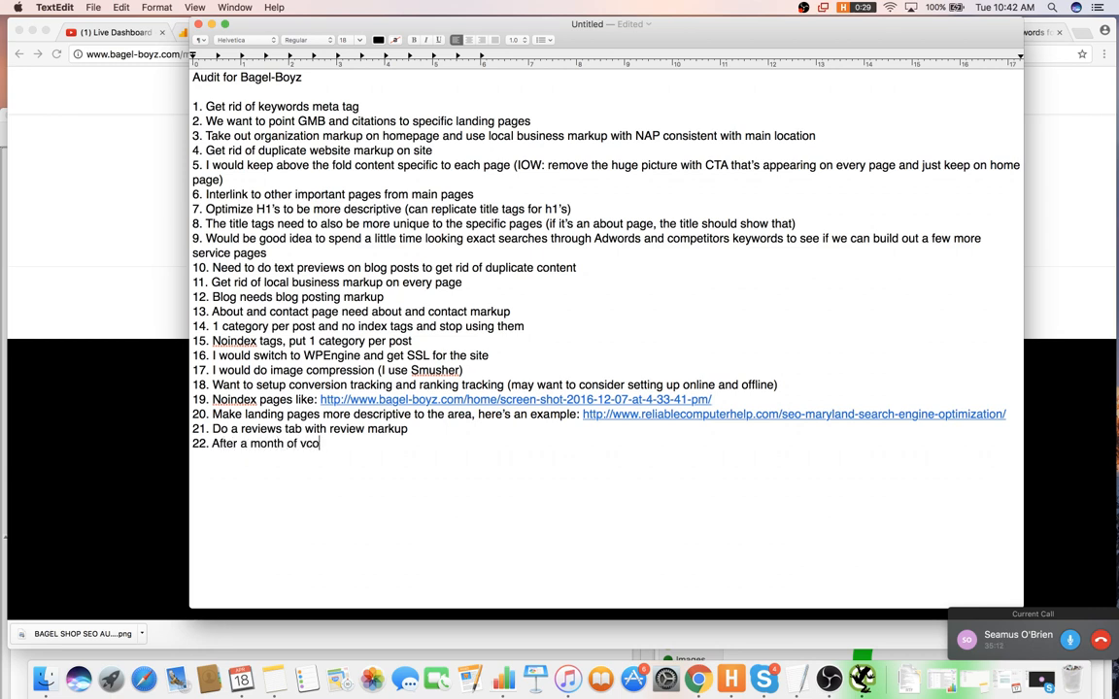
key(BackSpace)
key(BackSpace)
key(BackSpace)
text(conversion tracking I woiu)
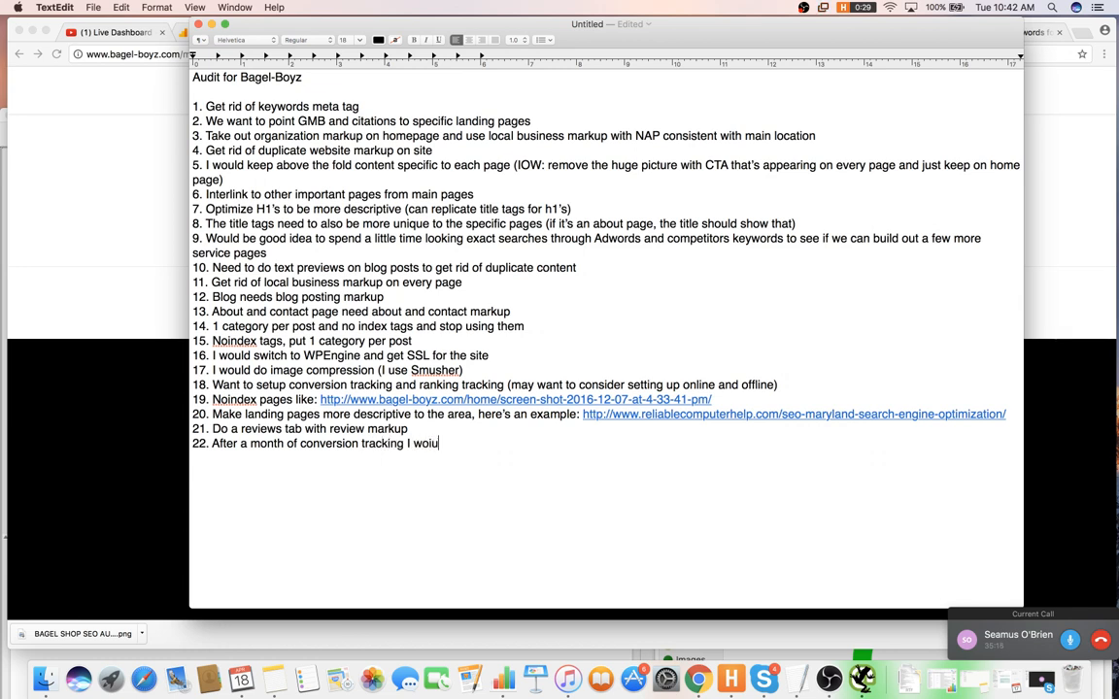
key(BackSpace)
key(BackSpace)
text(uld start to look at CRO)
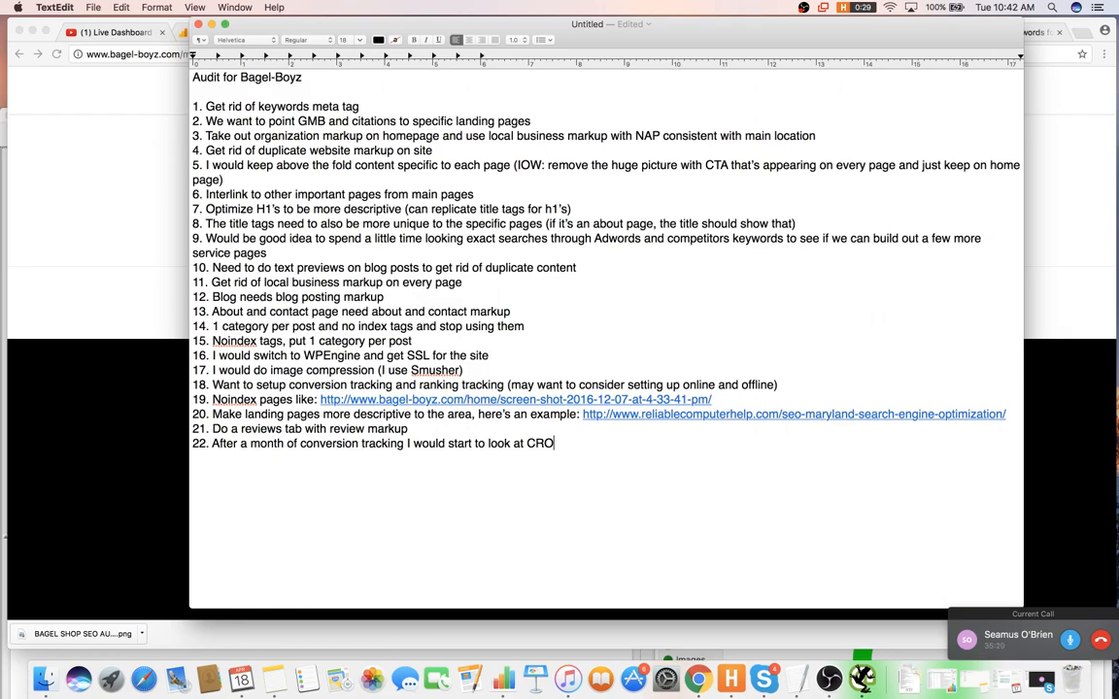
click(1099, 268)
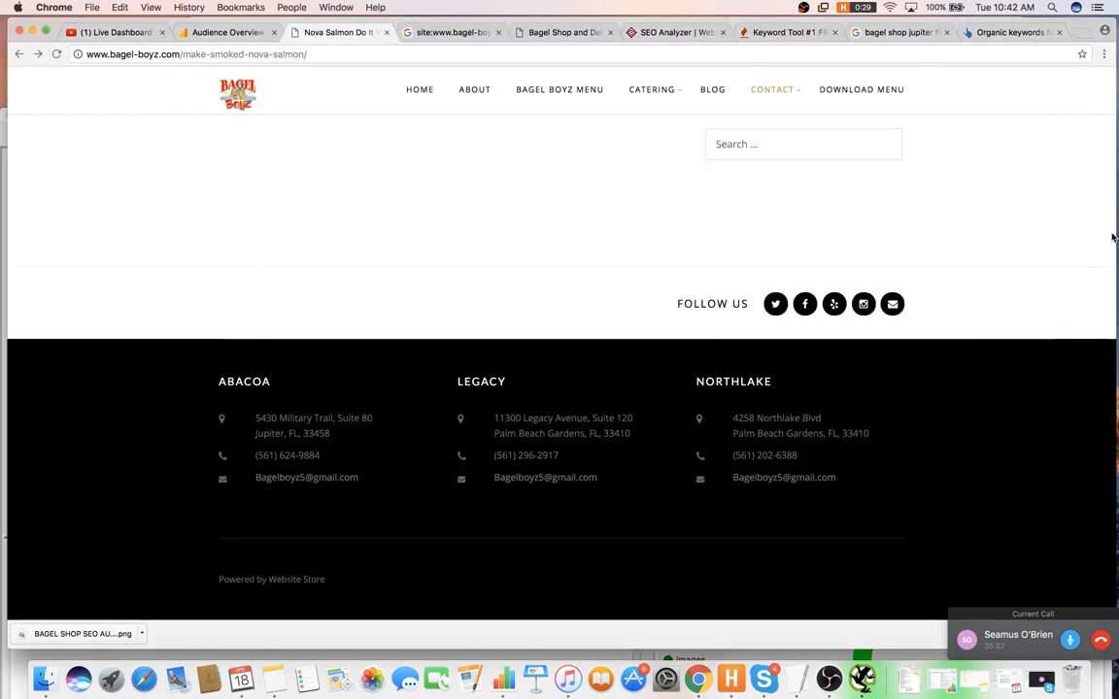
- Dismiss the Facebook notification and go to Breakfast Catering under the site's Catering menu
scroll(1044, 242, up, 15)
scroll(933, 209, up, 10)
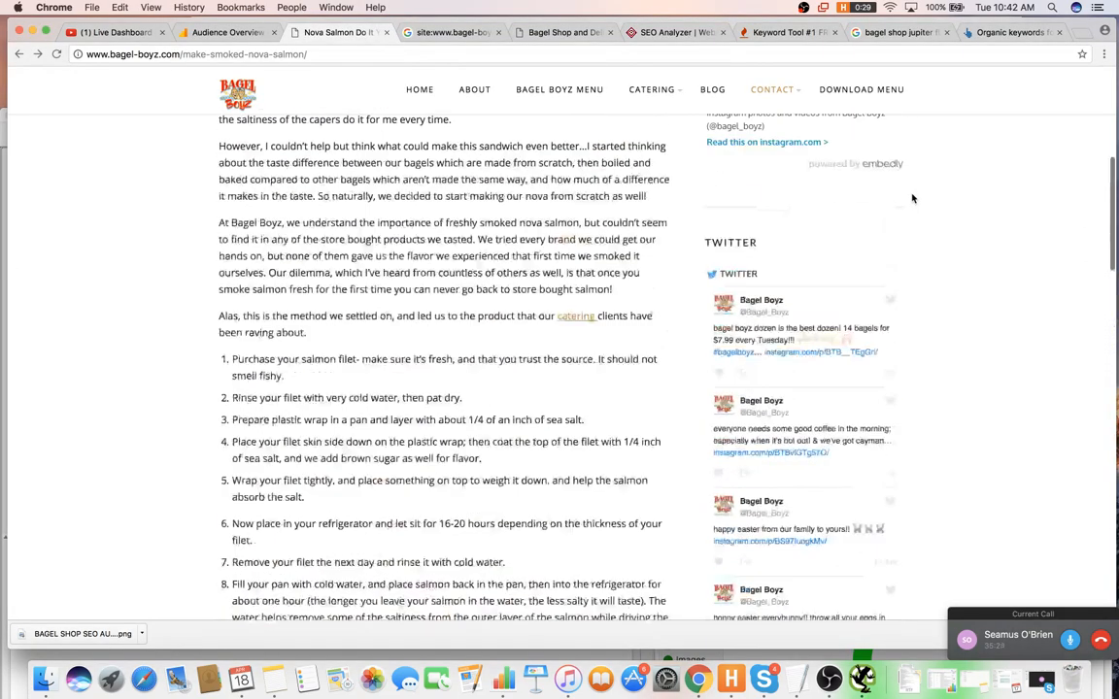
scroll(911, 197, down, 5)
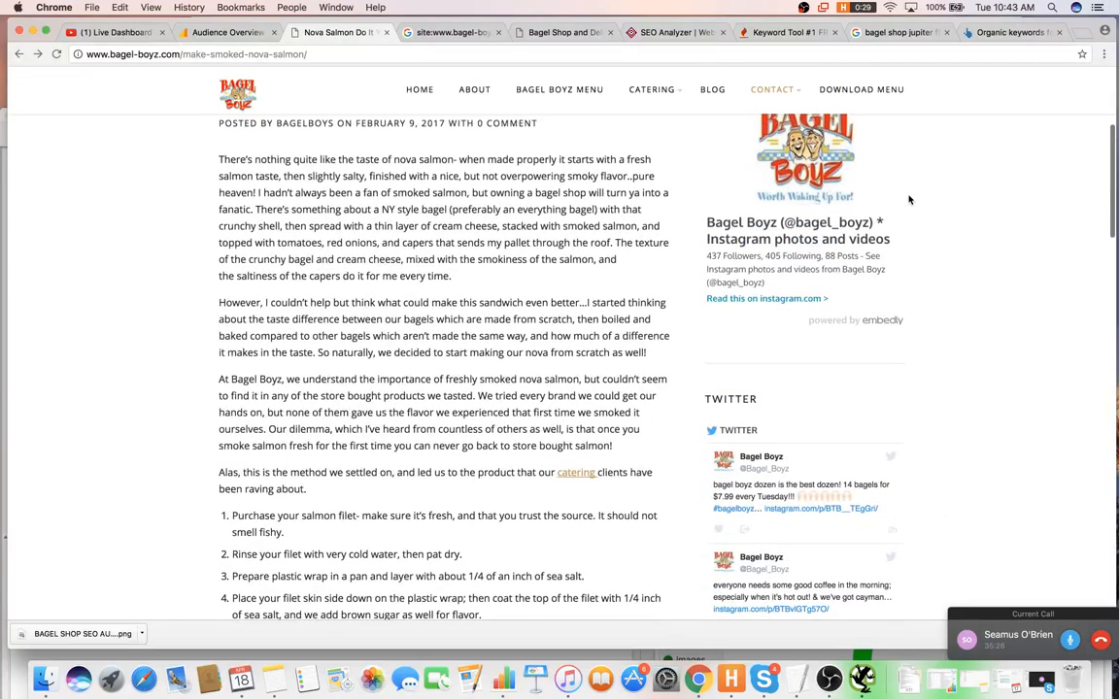
scroll(902, 185, up, 4)
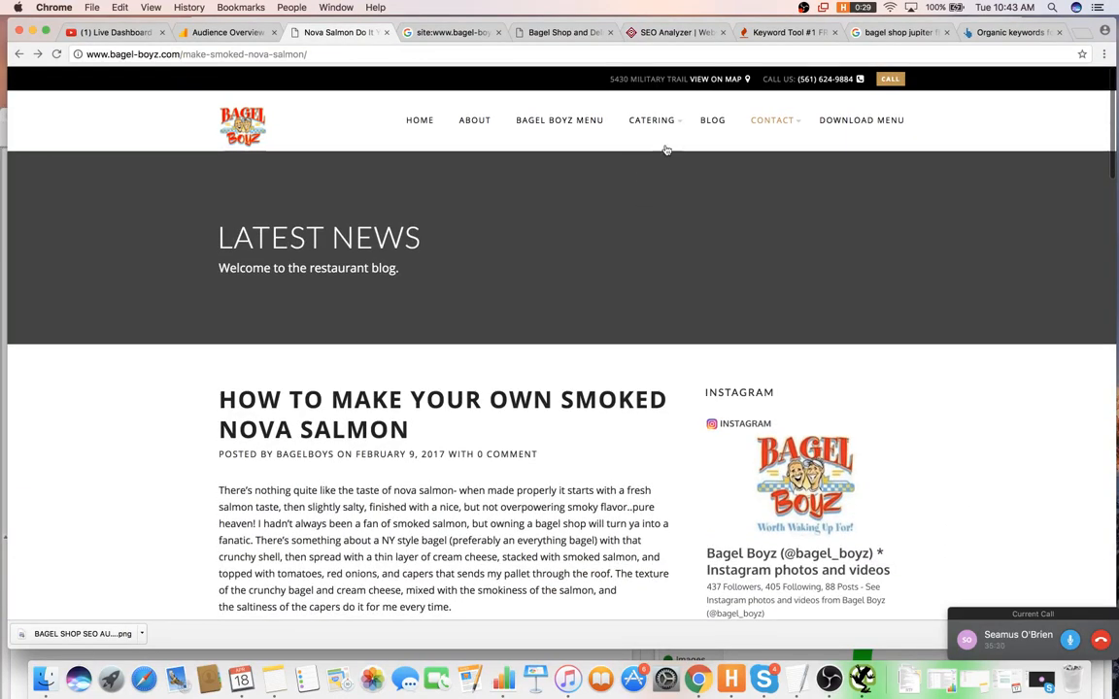
scroll(599, 155, down, 1)
scroll(599, 153, up, 1)
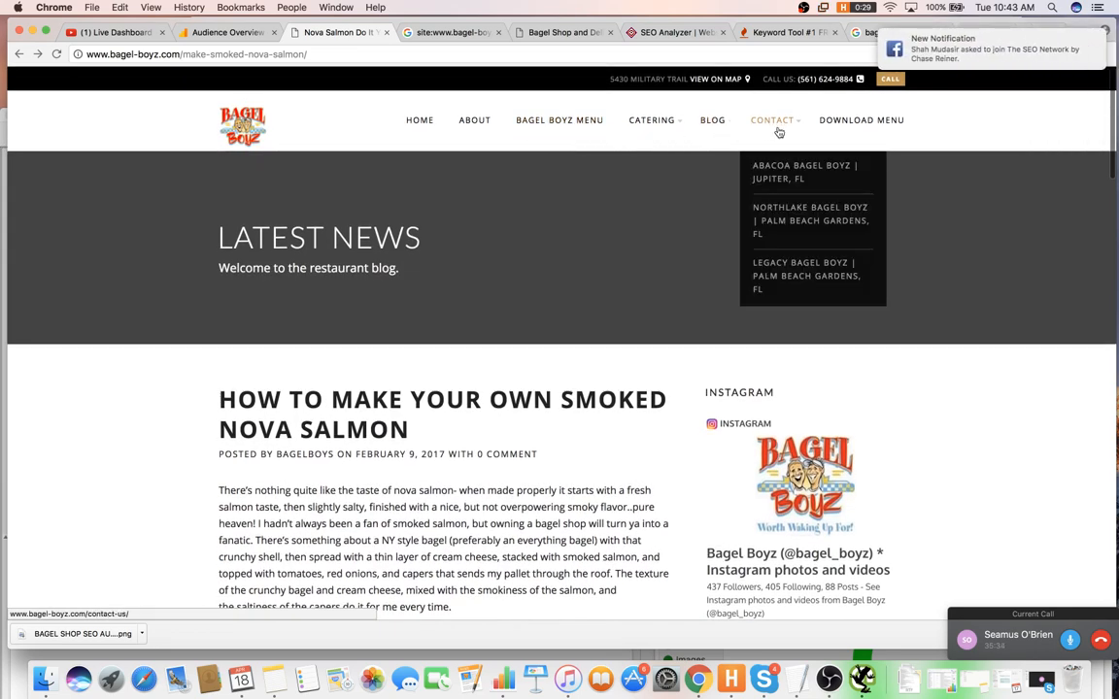
click(1101, 27)
mouse_move(648, 138)
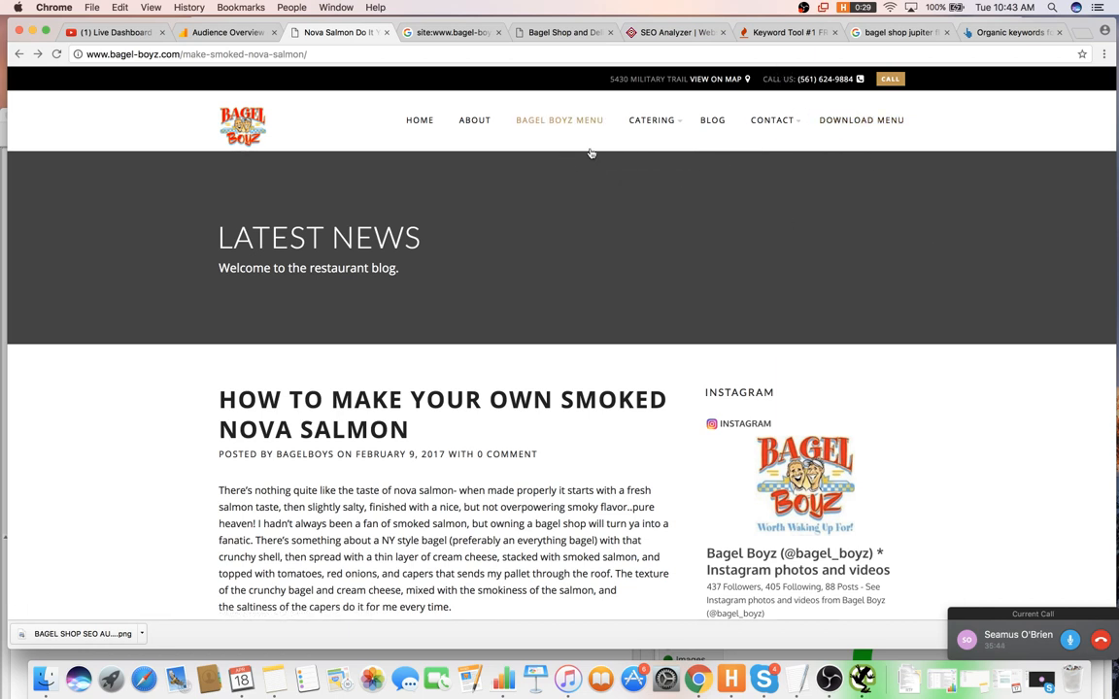
click(458, 132)
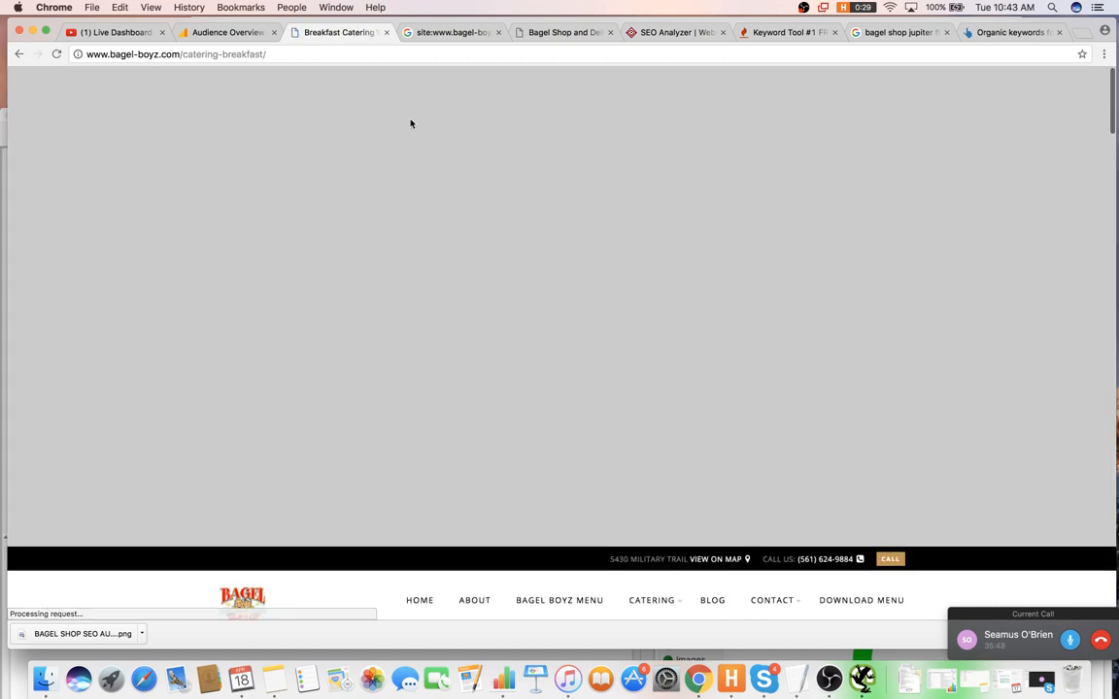
- Go to the Bagel Boyz HOME page, scroll through its sections and back to the top
scroll(404, 159, down, 2)
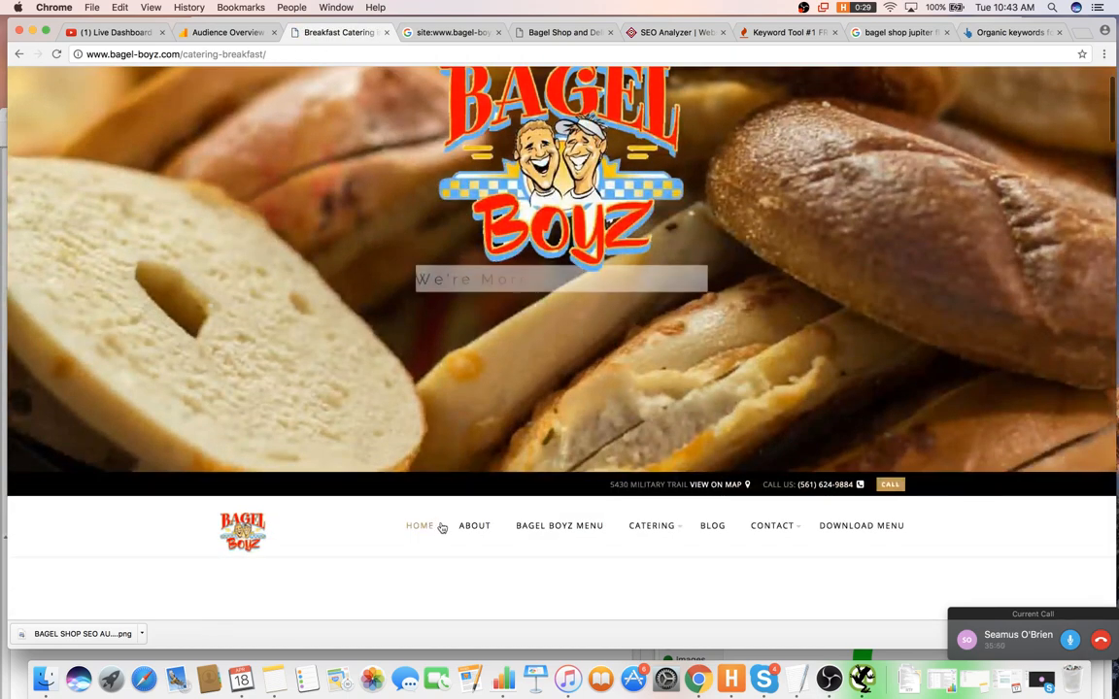
click(440, 526)
scroll(492, 452, down, 5)
scroll(493, 450, down, 2)
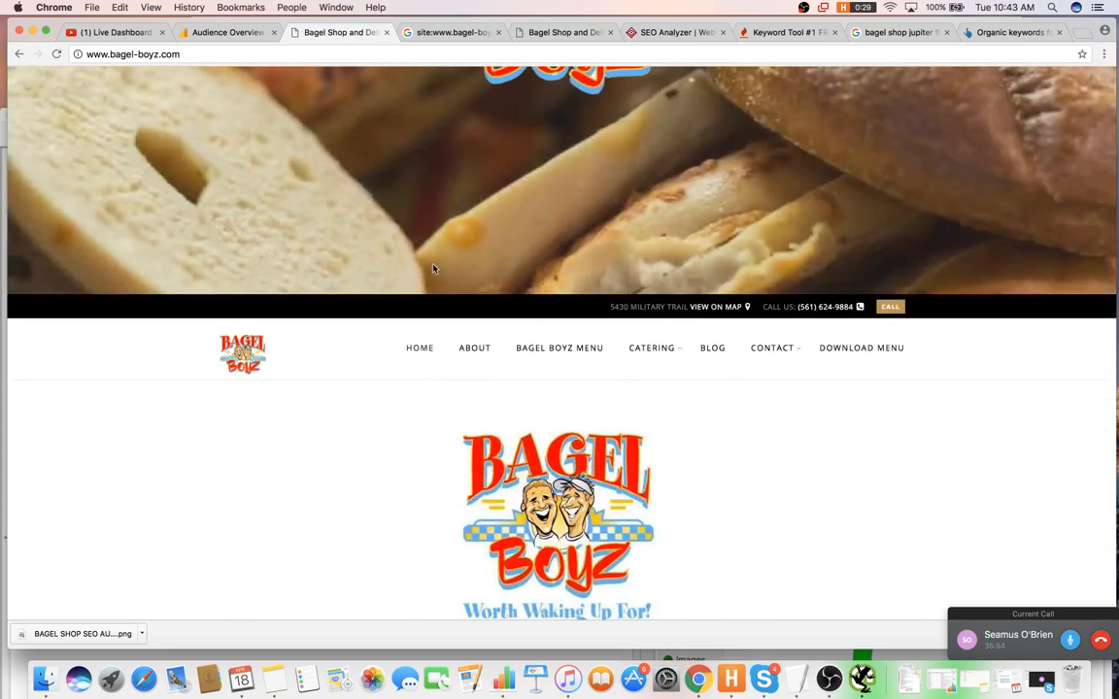
scroll(461, 300, down, 8)
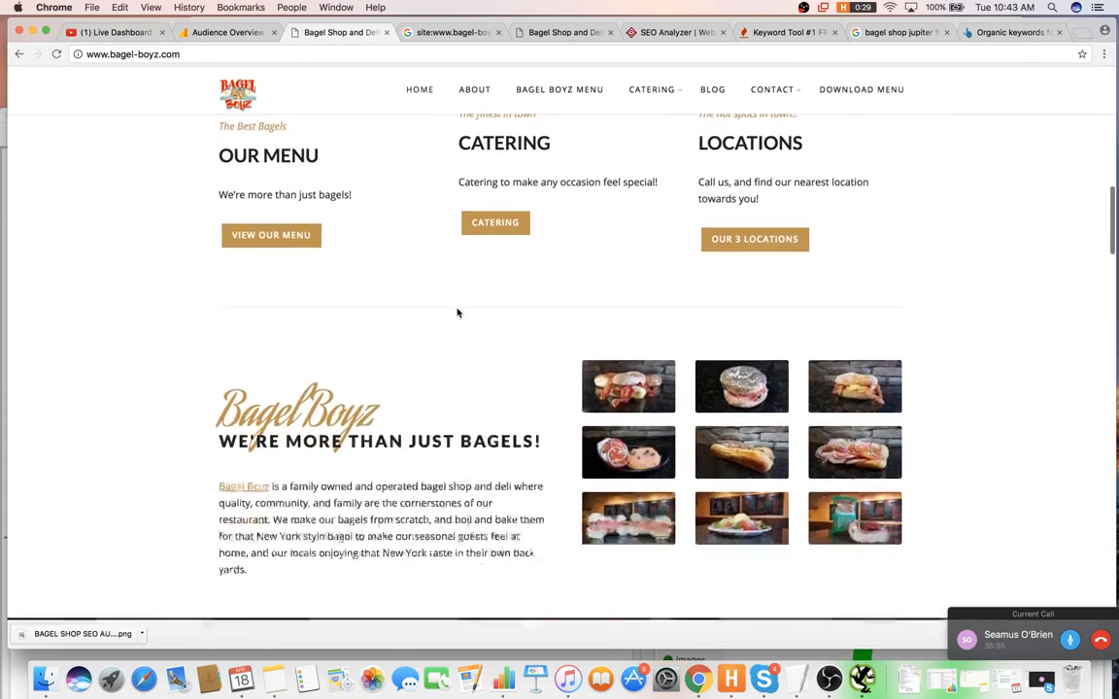
scroll(408, 282, down, 10)
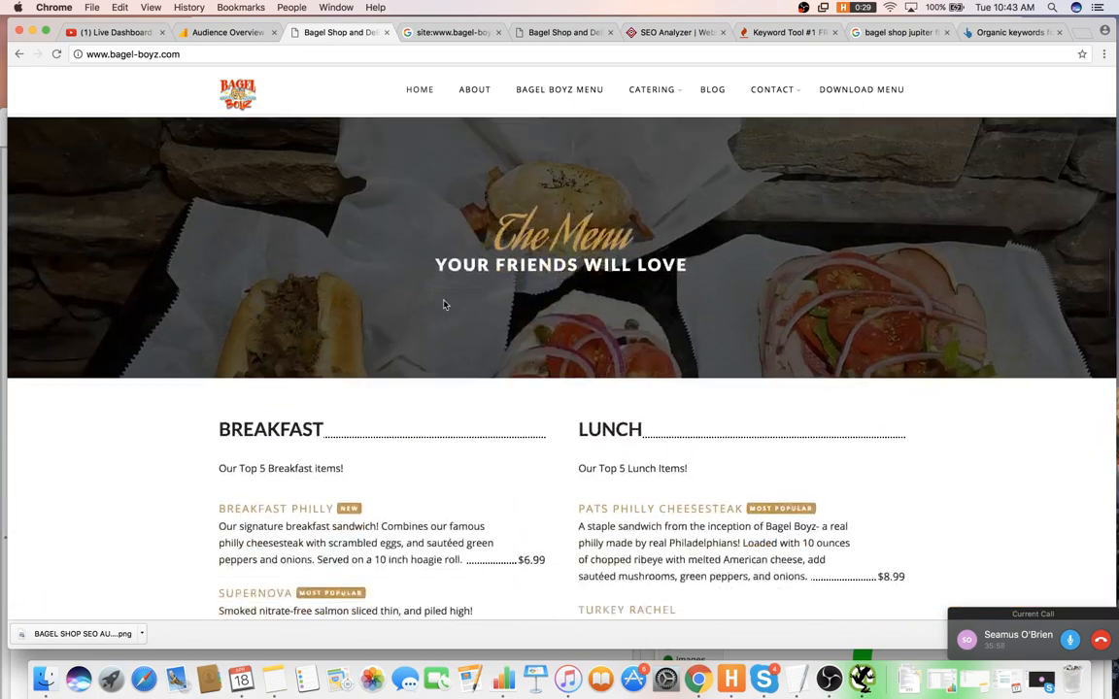
scroll(306, 282, down, 10)
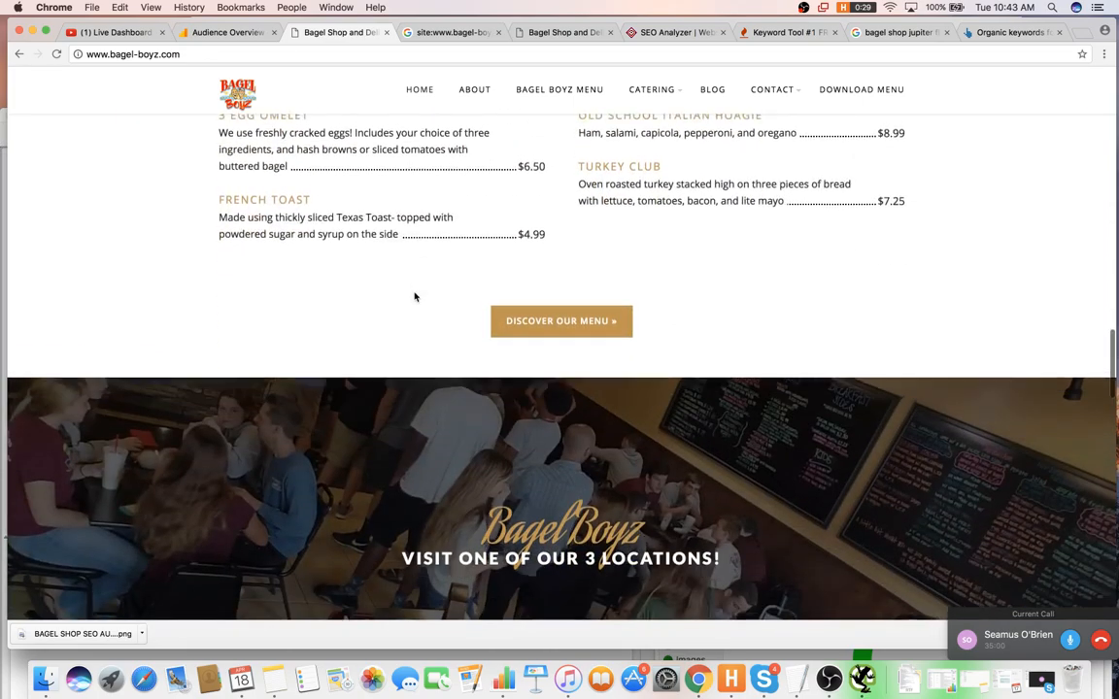
scroll(416, 294, up, 7)
scroll(418, 294, up, 10)
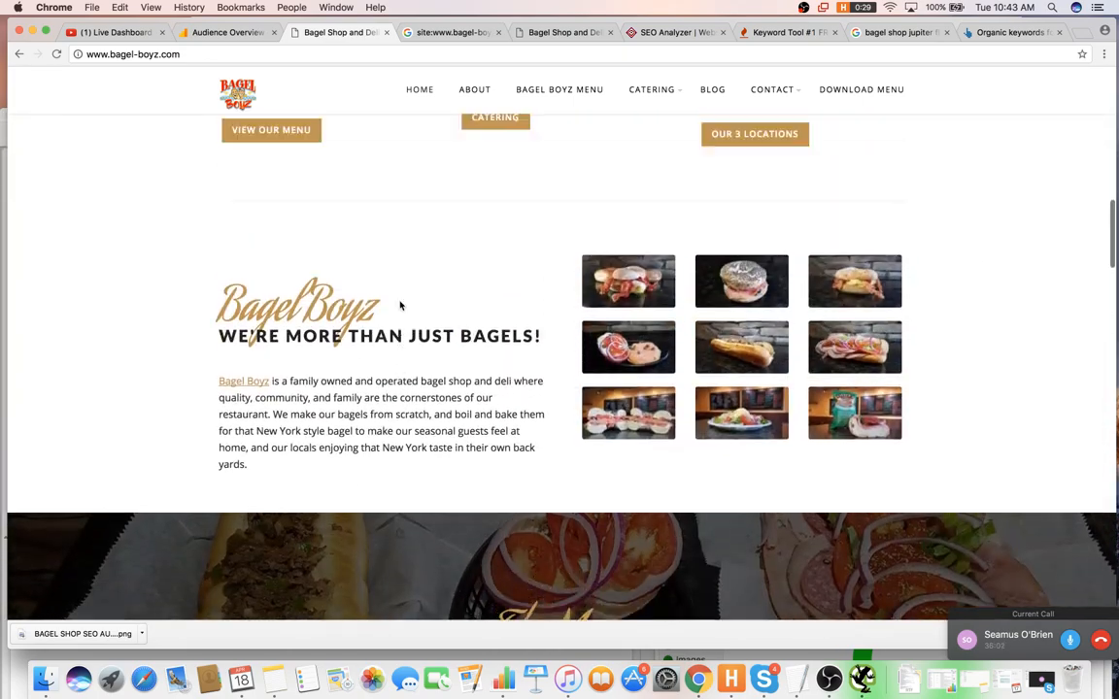
scroll(408, 299, up, 3)
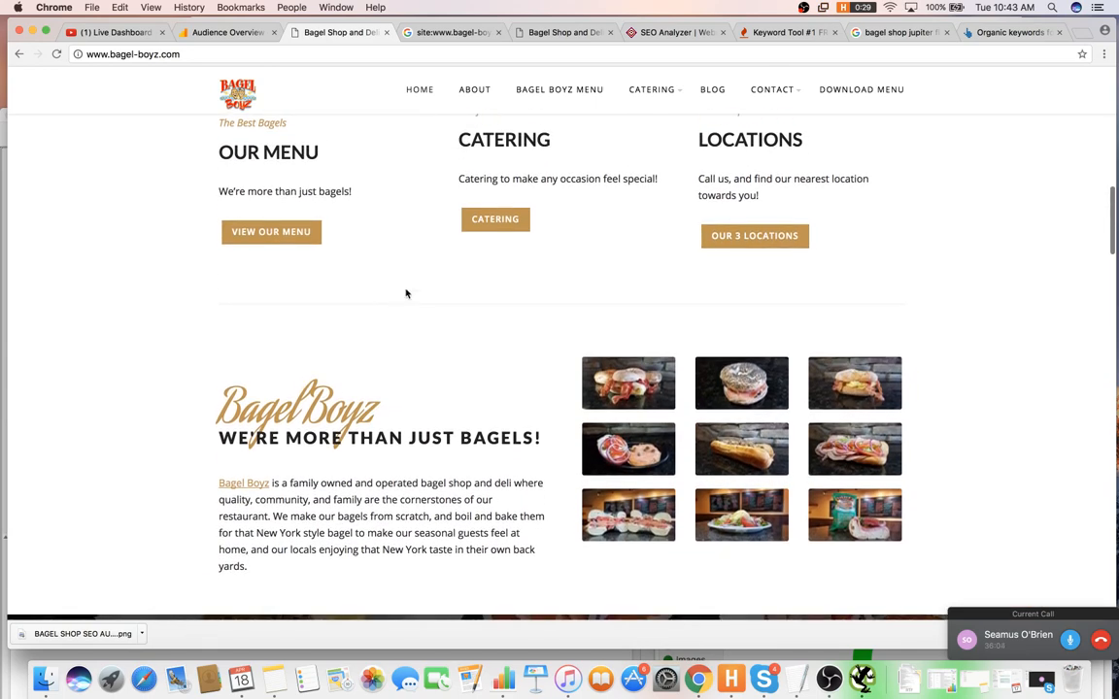
scroll(398, 305, down, 4)
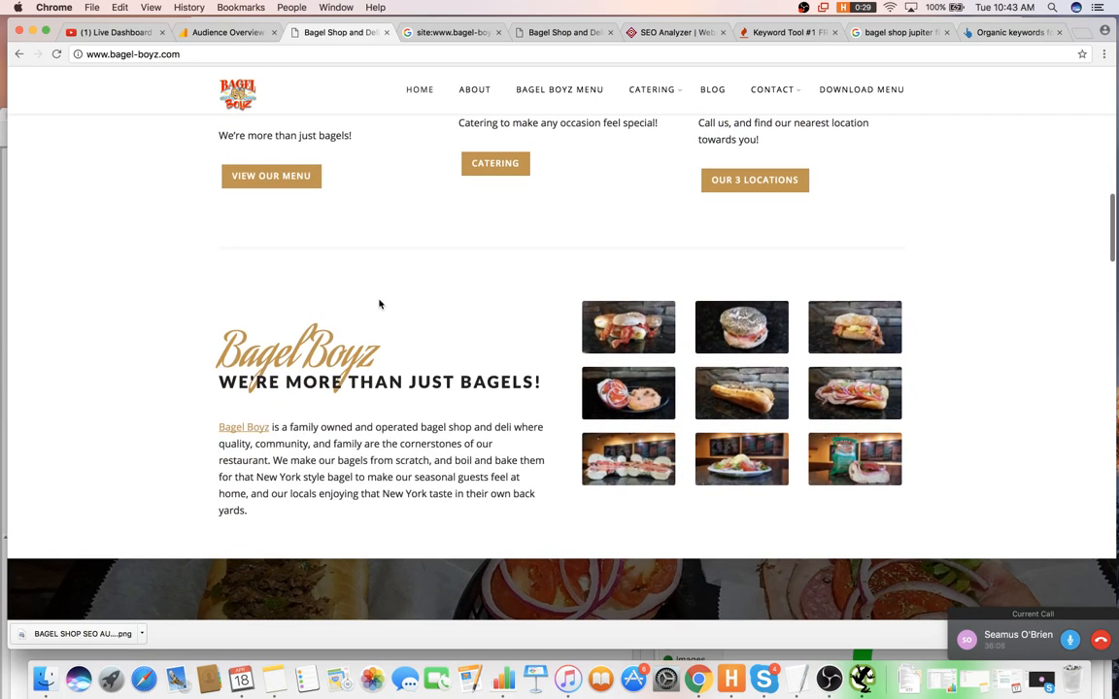
scroll(416, 320, down, 1)
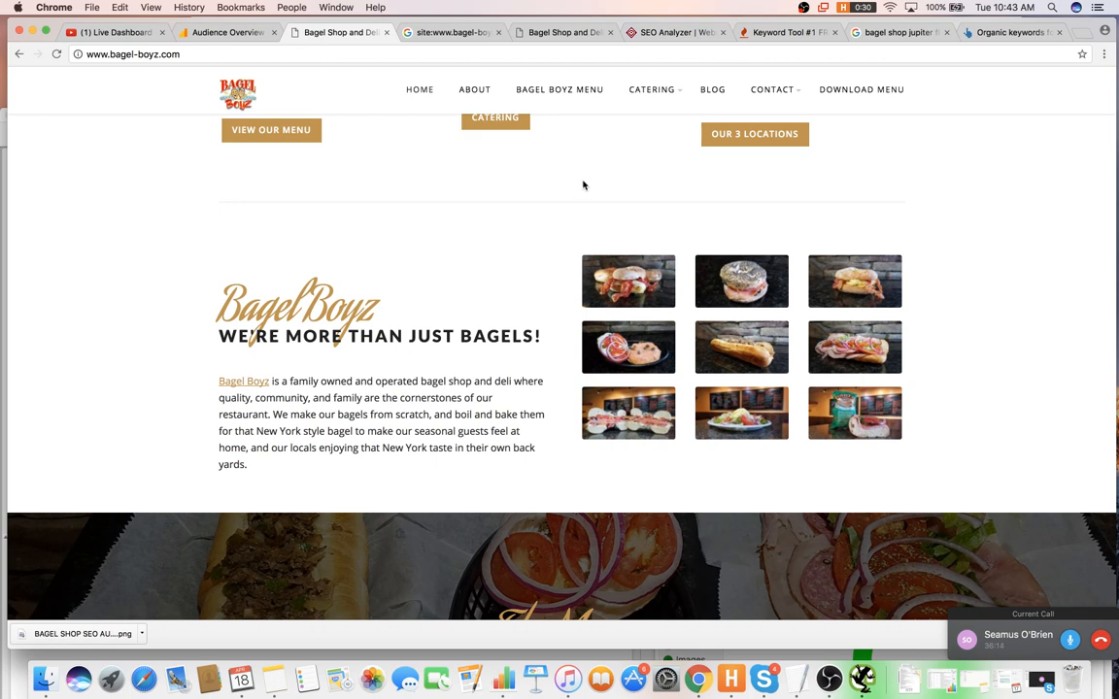
scroll(559, 182, up, 15)
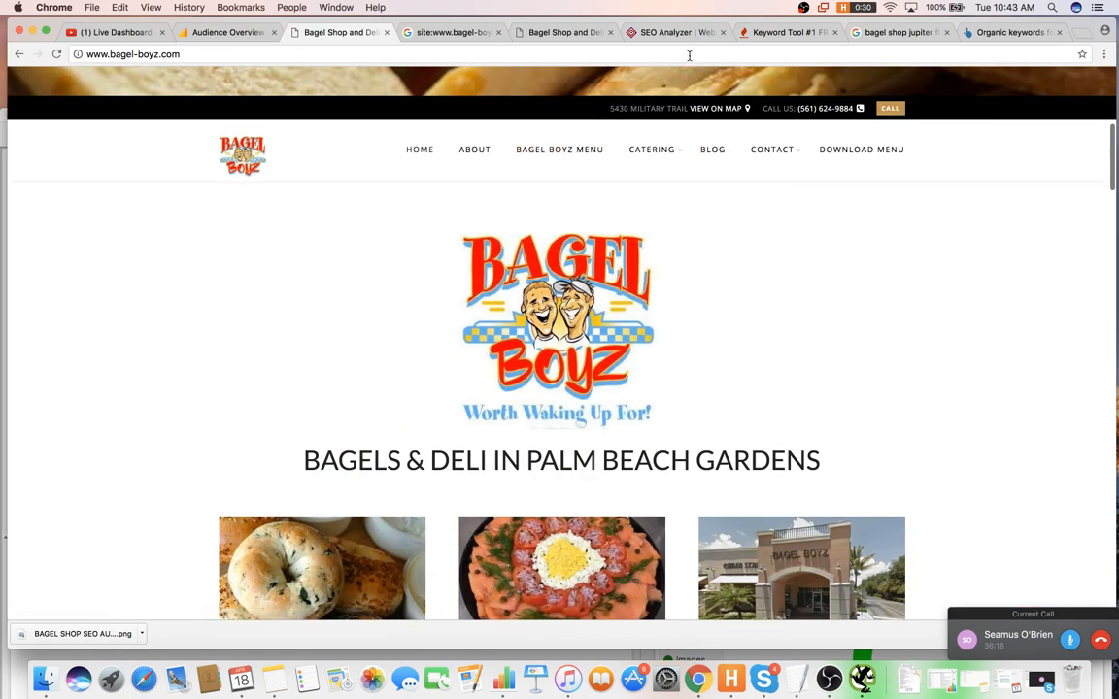
- Load sbpctech.com's Computer Service > Laptop Repair page as a reference, then return to the Bagel Boyz tab
click(916, 35)
click(835, 49)
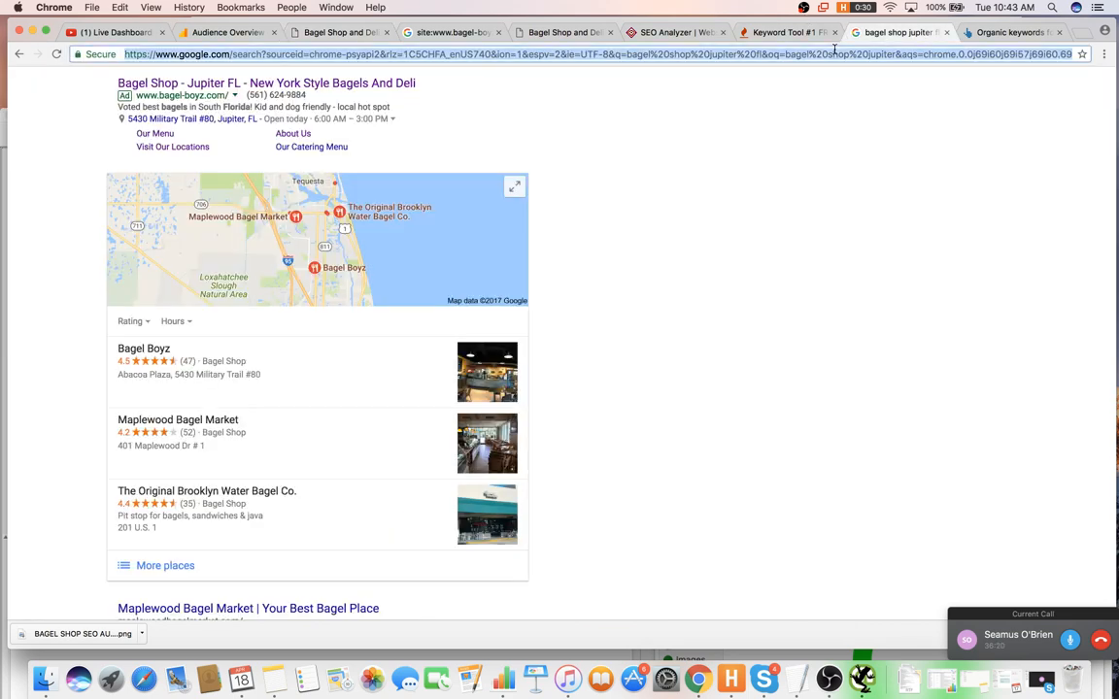
text(sbpctech.com)
key(Return)
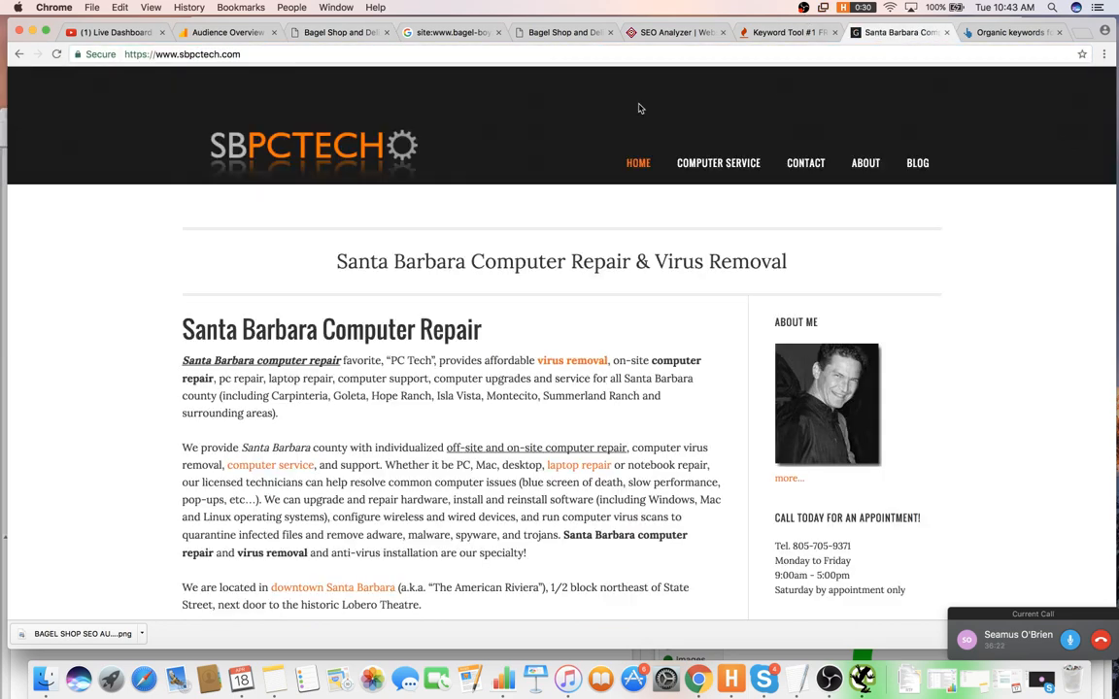
mouse_move(711, 165)
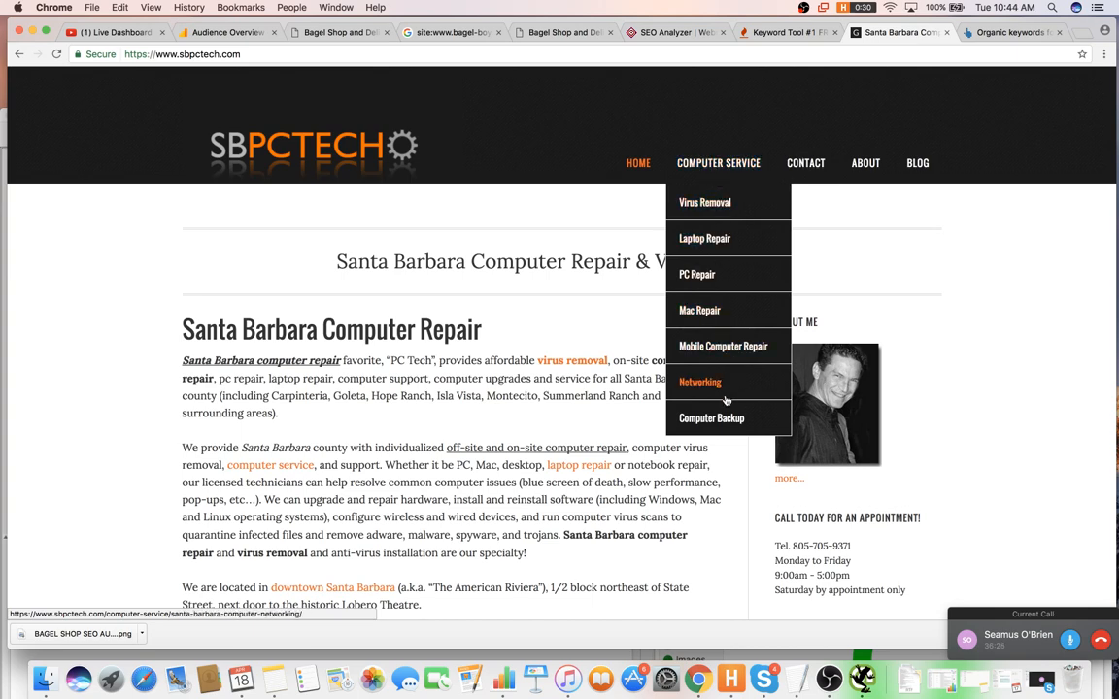
click(728, 206)
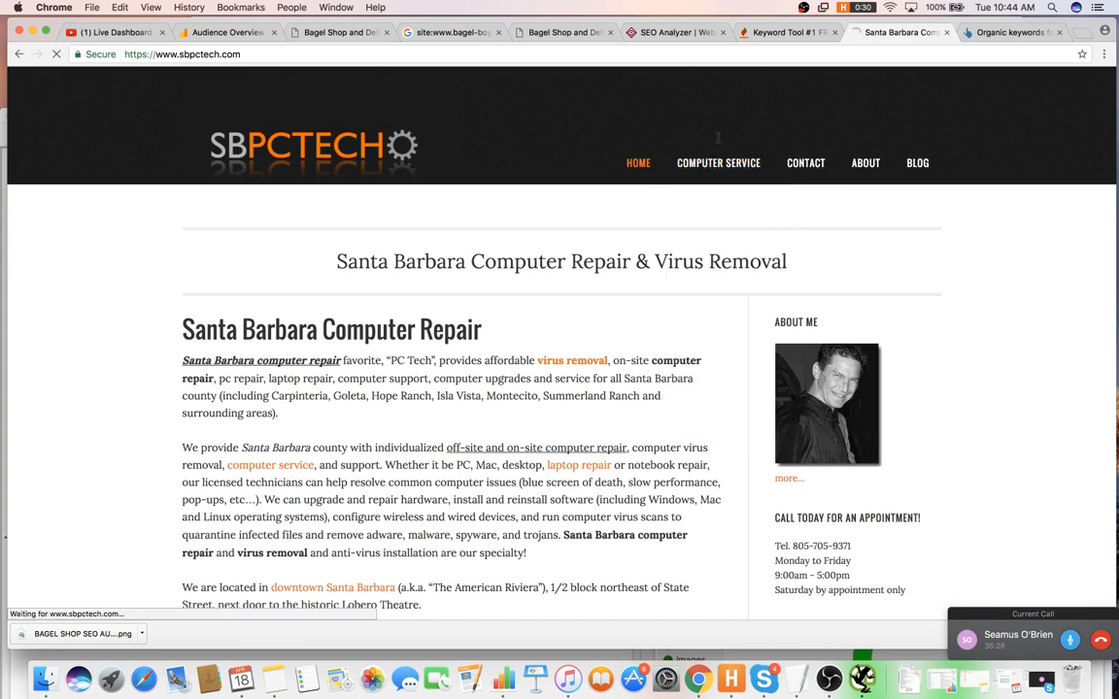
click(738, 238)
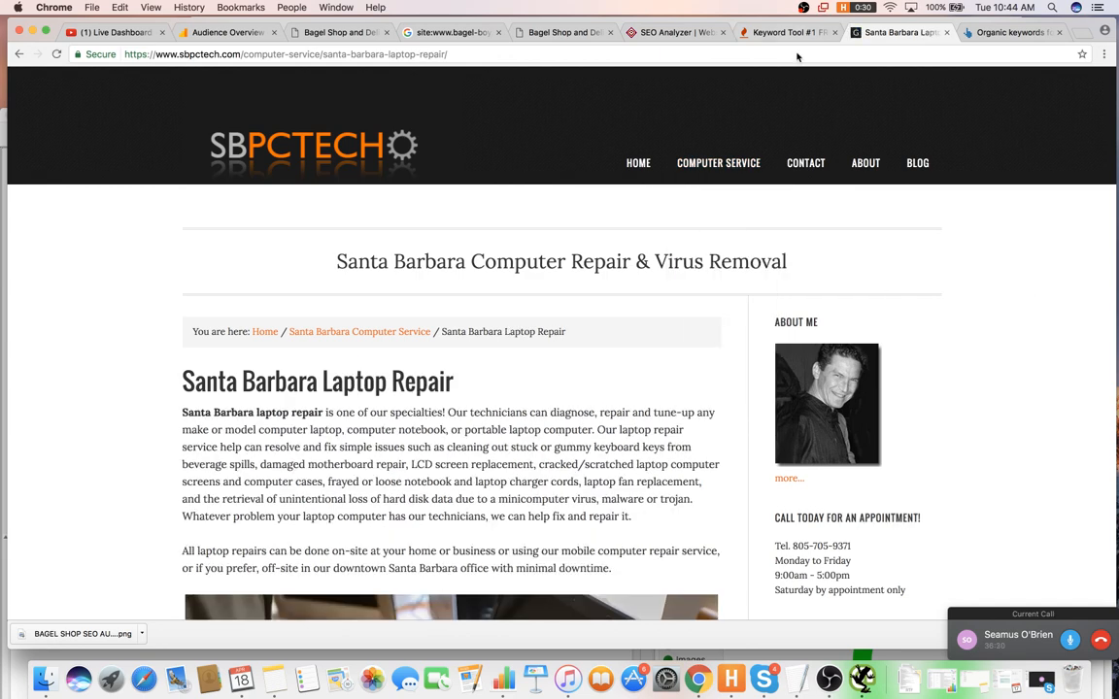
click(561, 32)
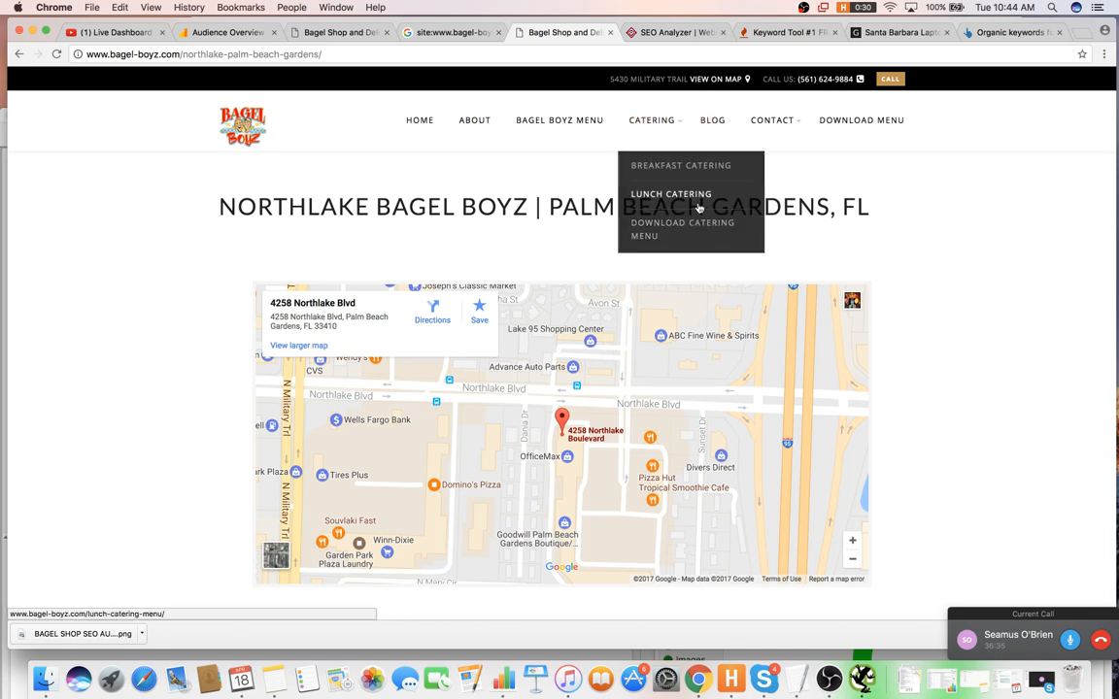
- Close the laptop repair tab and the site: search results tab, then switch to the 'Bagel Shop and Deli in Jupiter' tab
click(670, 194)
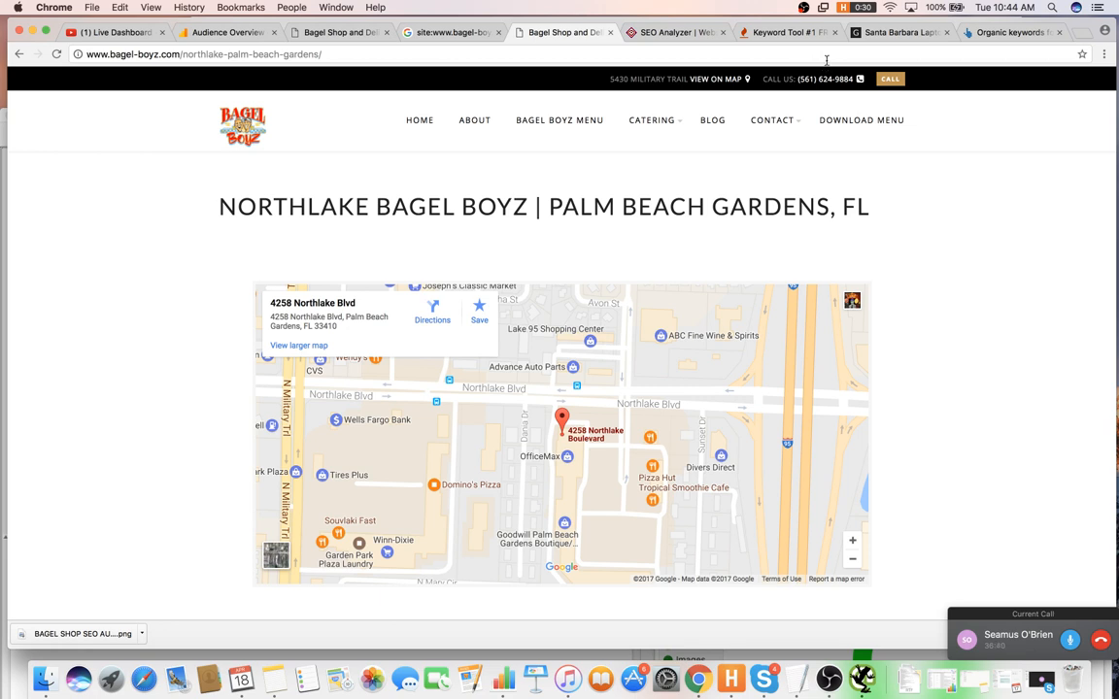
click(947, 33)
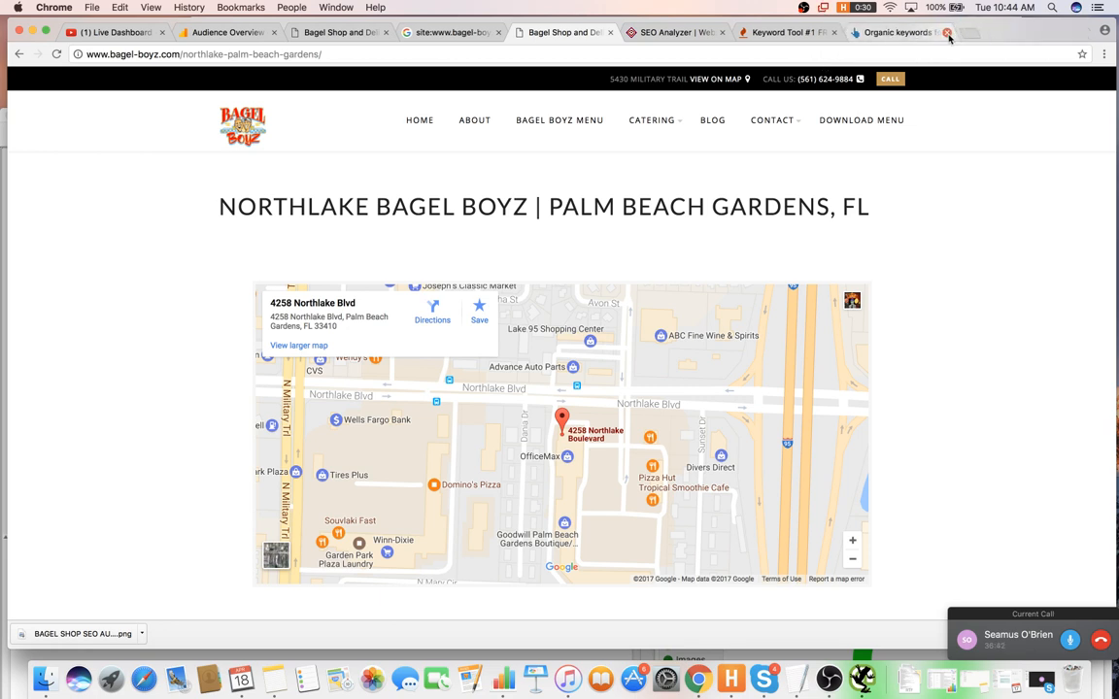
mouse_move(630, 142)
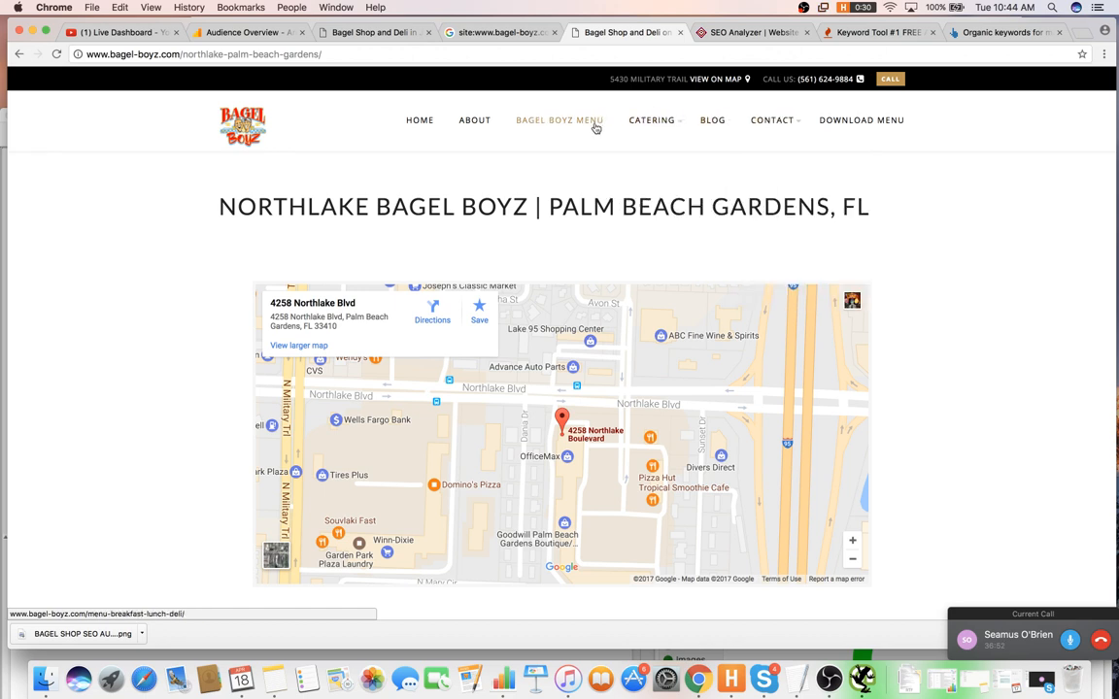
mouse_move(682, 123)
click(546, 34)
click(553, 33)
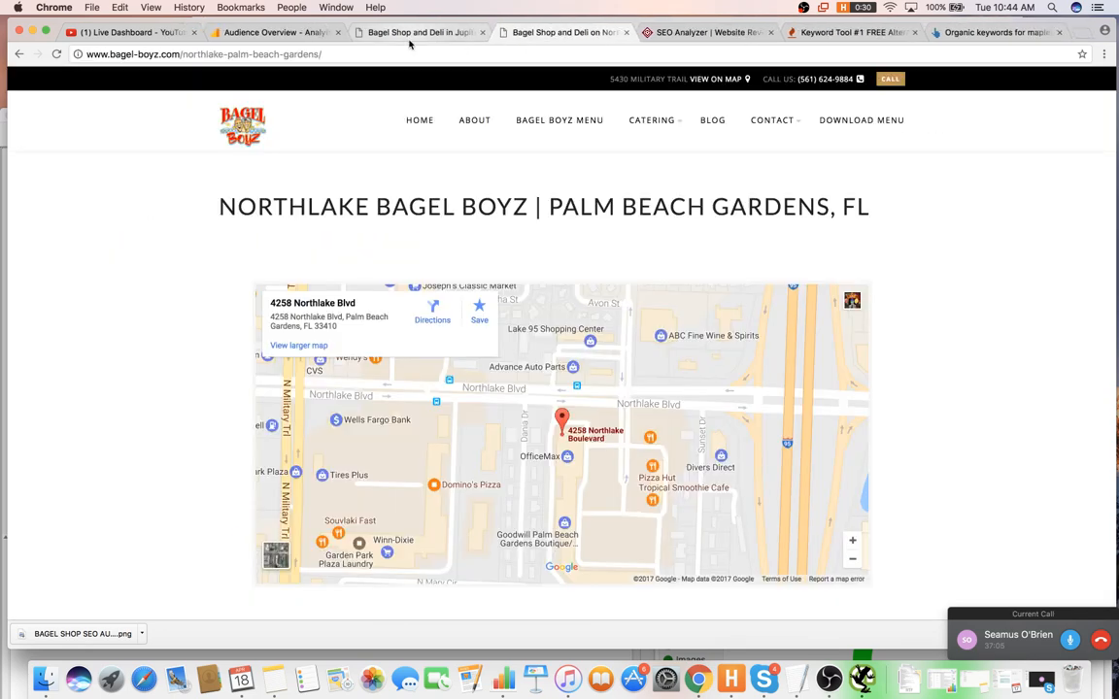
click(410, 37)
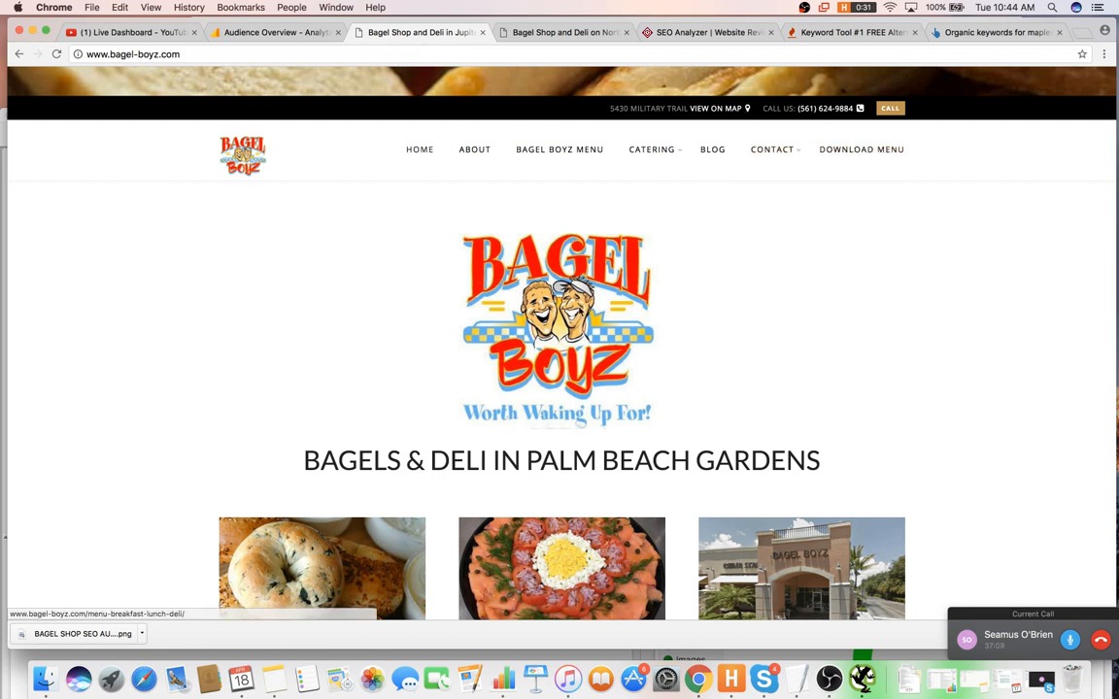
- Prefix the address with site: to search Google for indexed bagel-boyz.com author pages
click(546, 49)
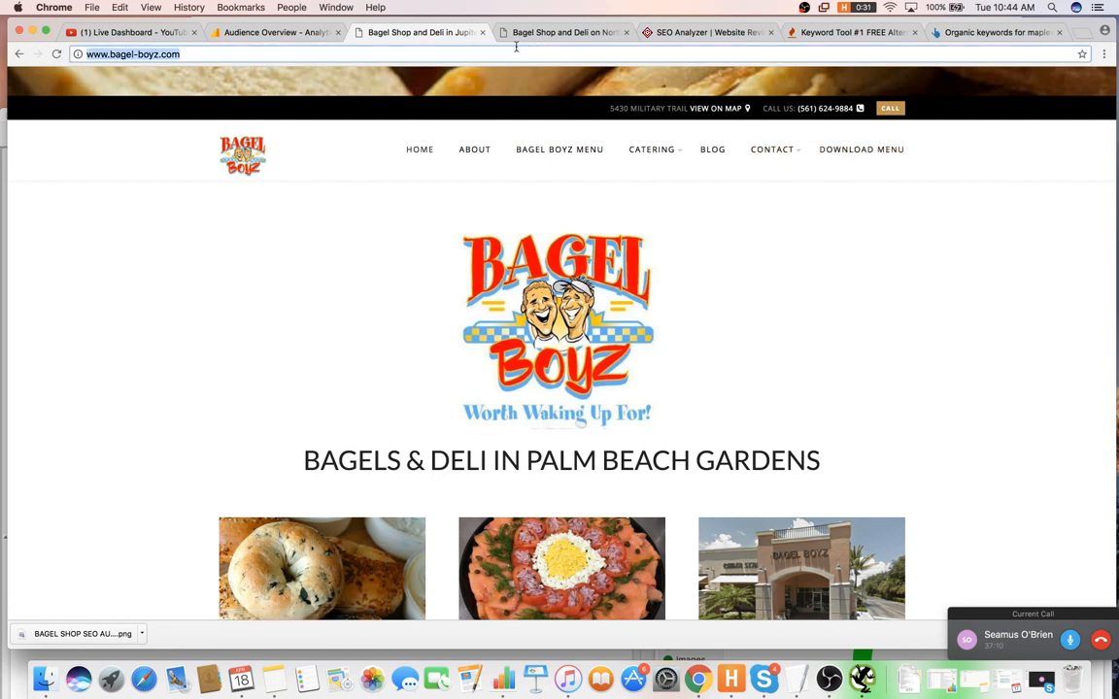
drag(289, 56, 57, 72)
key(Left)
text(site:)
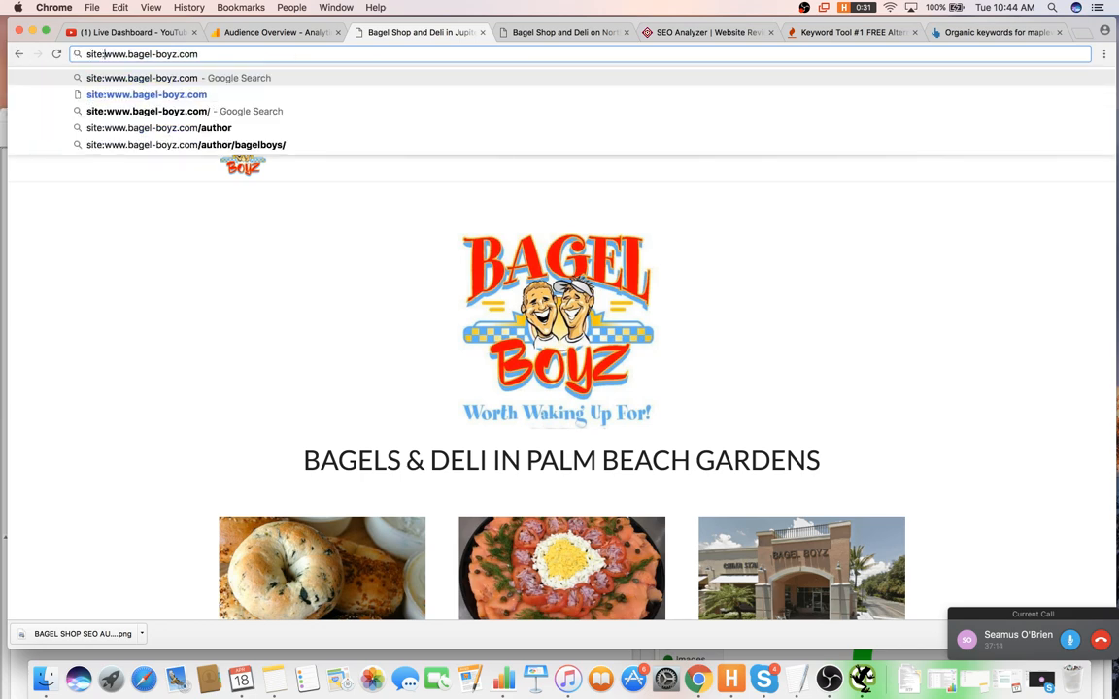
key(Return)
scroll(194, 335, down, 3)
scroll(194, 335, down, 3)
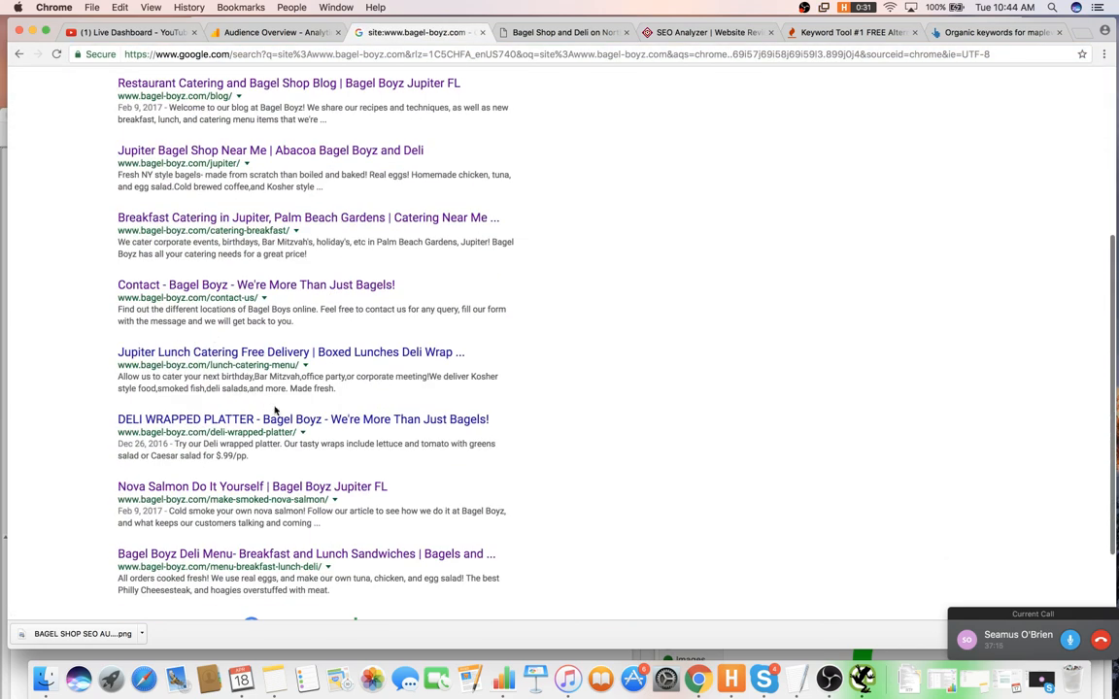
scroll(273, 428, up, 5)
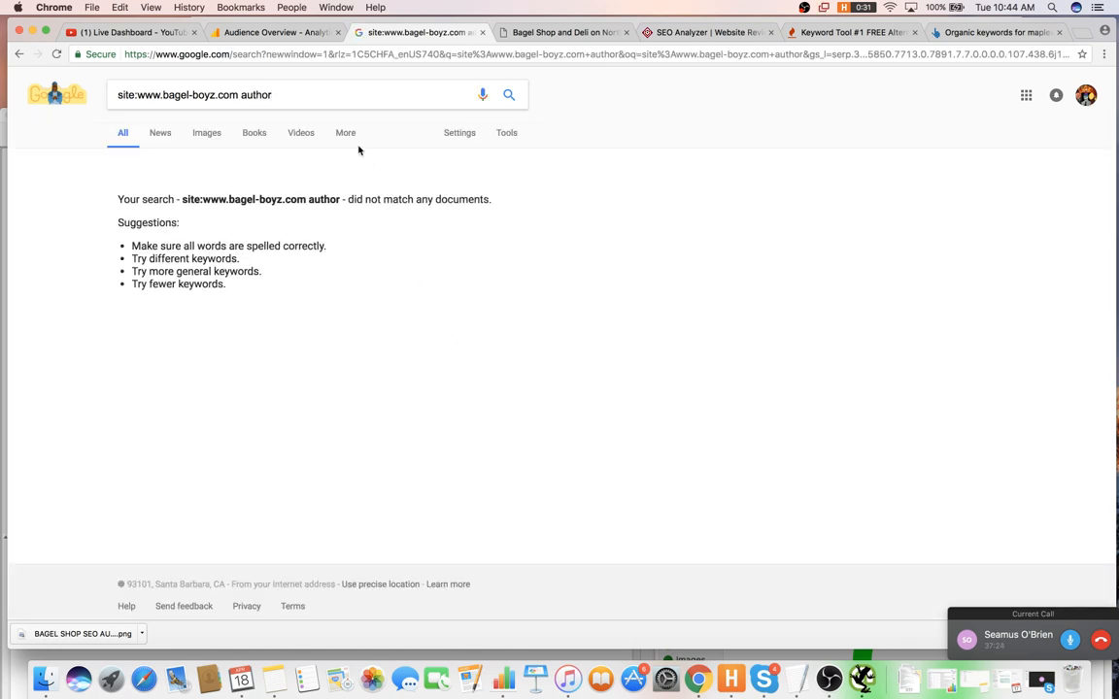
drag(296, 101, 241, 98)
text(category)
key(Return)
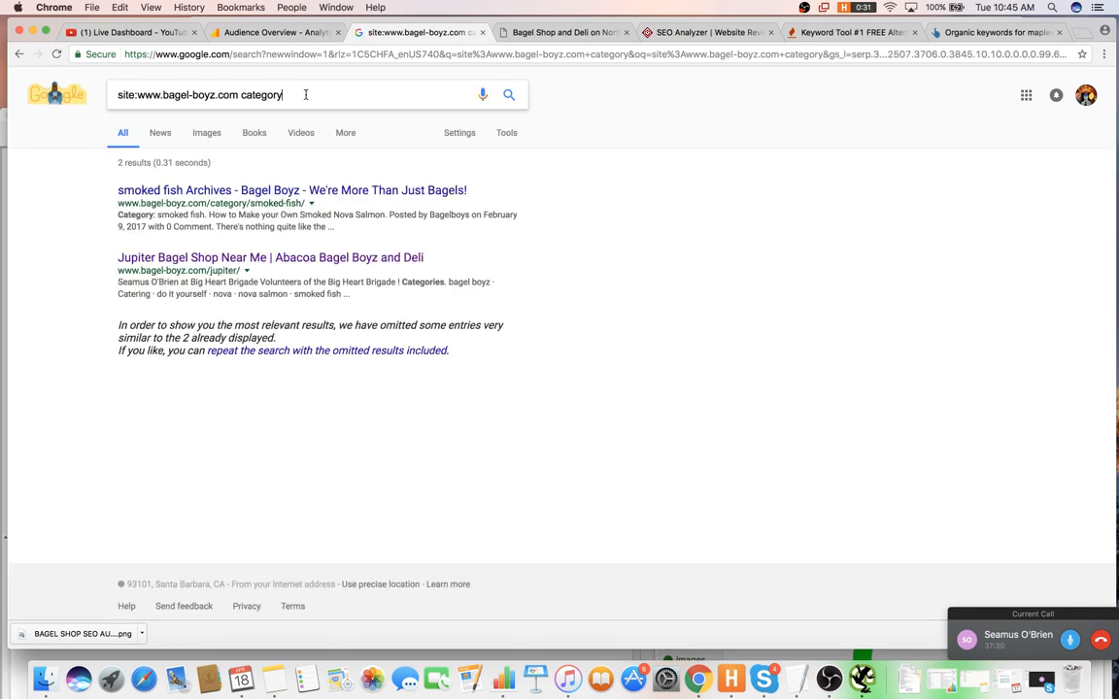
drag(305, 95, 233, 93)
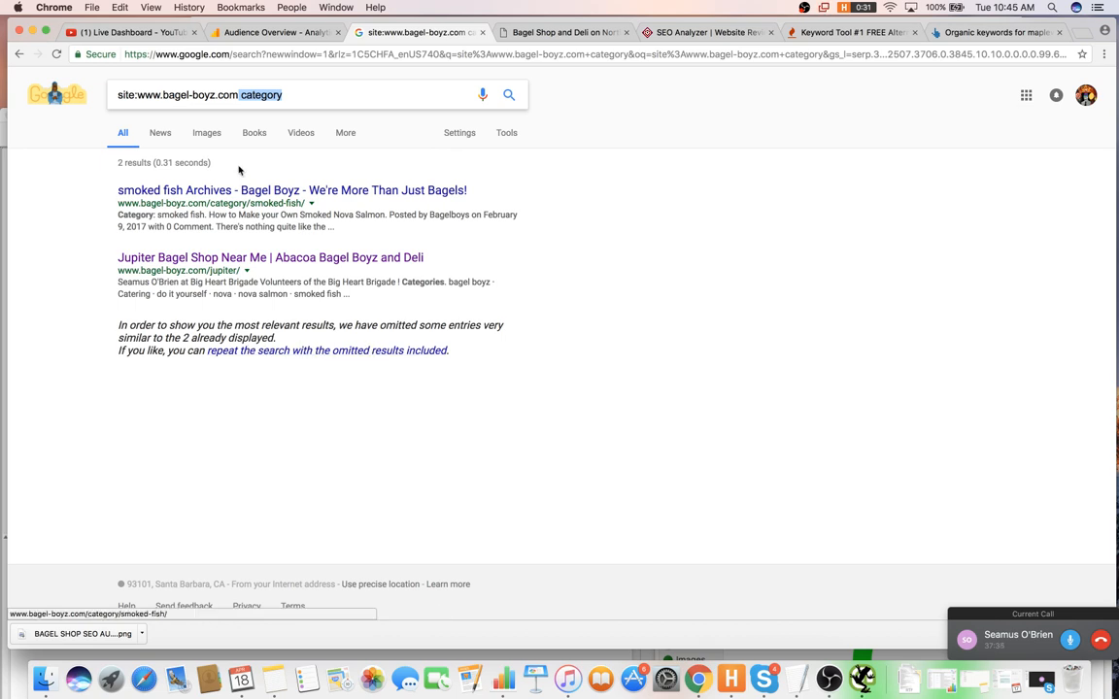
key(BackSpace)
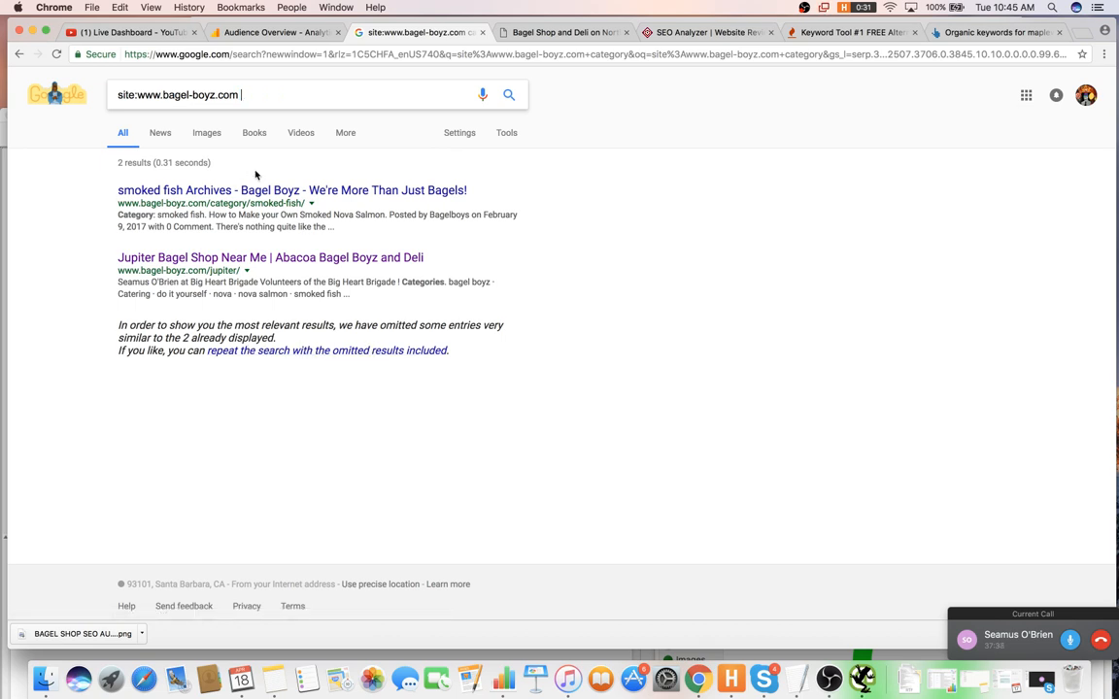
text(tag)
key(Return)
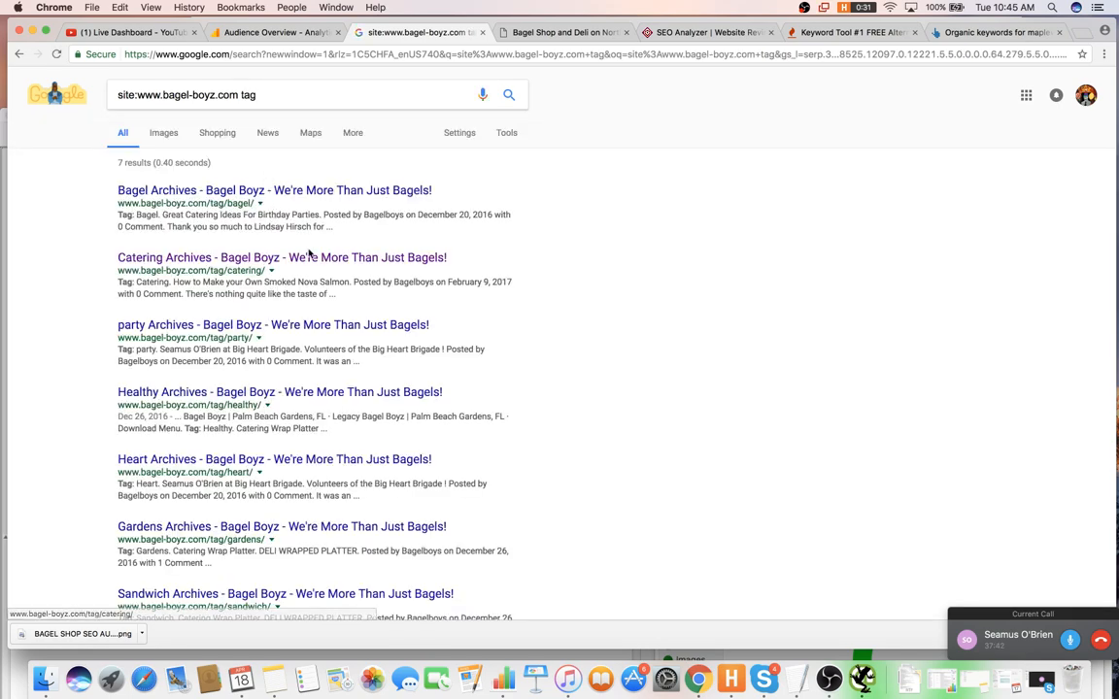
scroll(321, 291, down, 5)
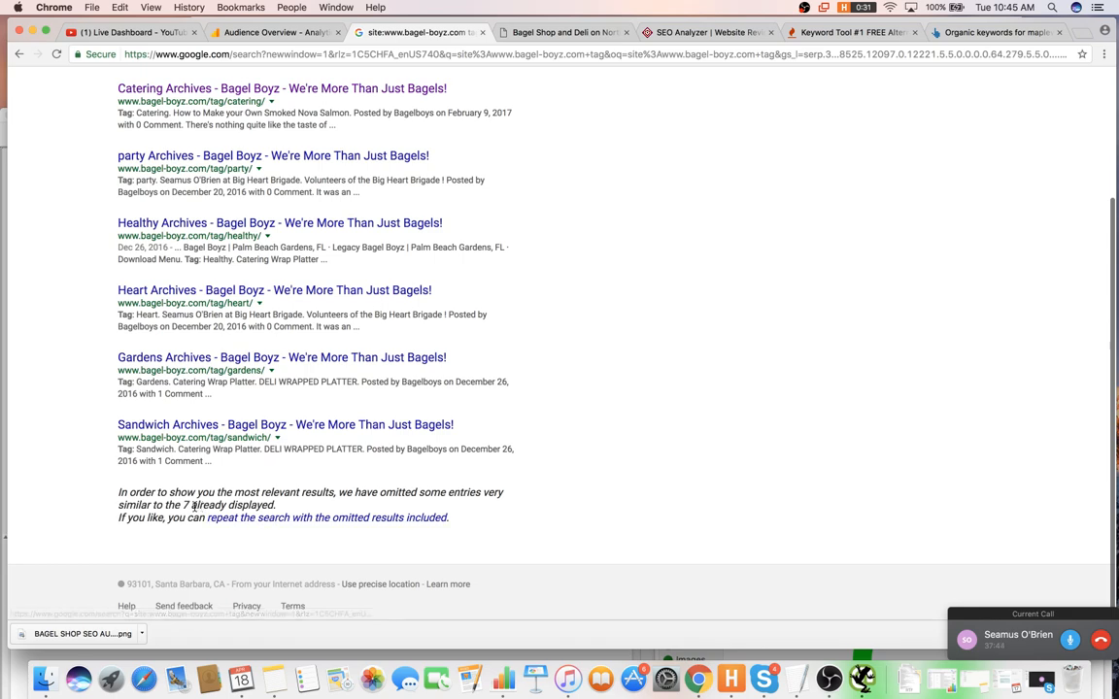
drag(210, 505, 302, 509)
click(302, 508)
scroll(288, 487, up, 4)
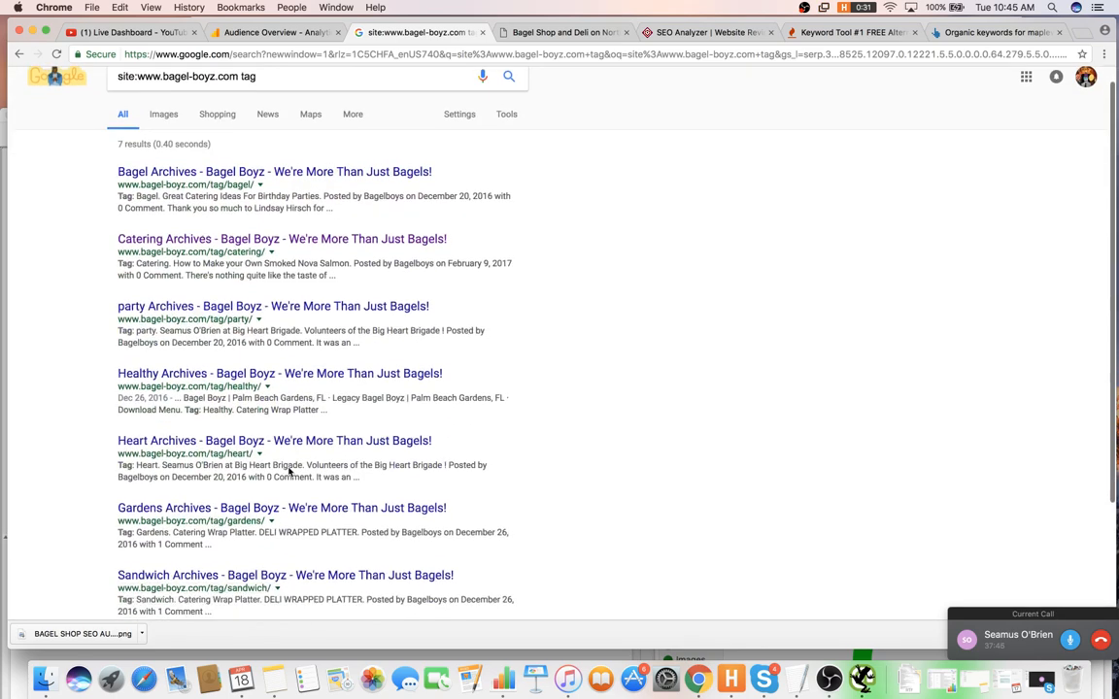
scroll(289, 470, down, 4)
drag(117, 492, 345, 507)
click(345, 507)
scroll(350, 524, up, 5)
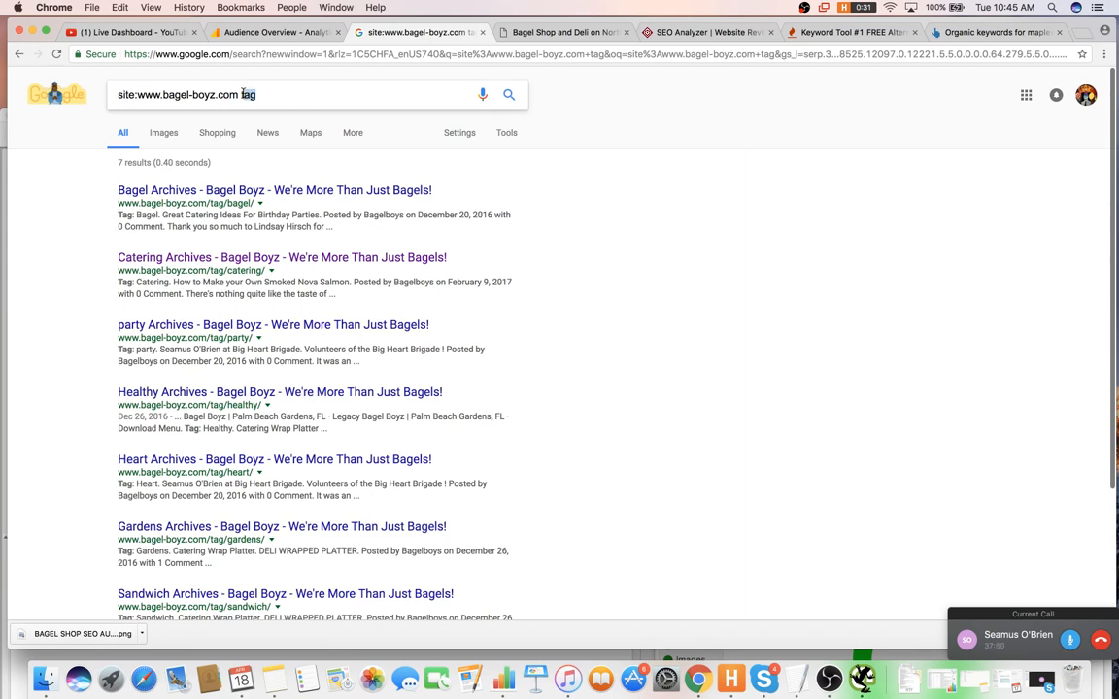
- Run the site search for 12, 11 and 1, then close the results and open a new tab
key(BackSpace)
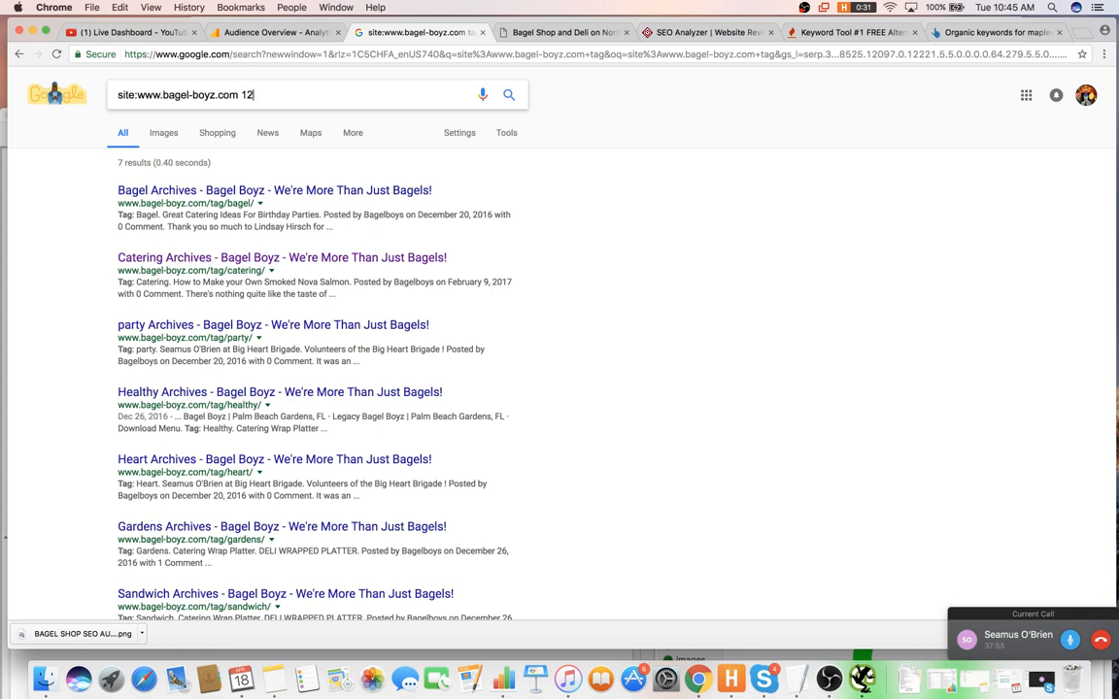
text(12)
key(Return)
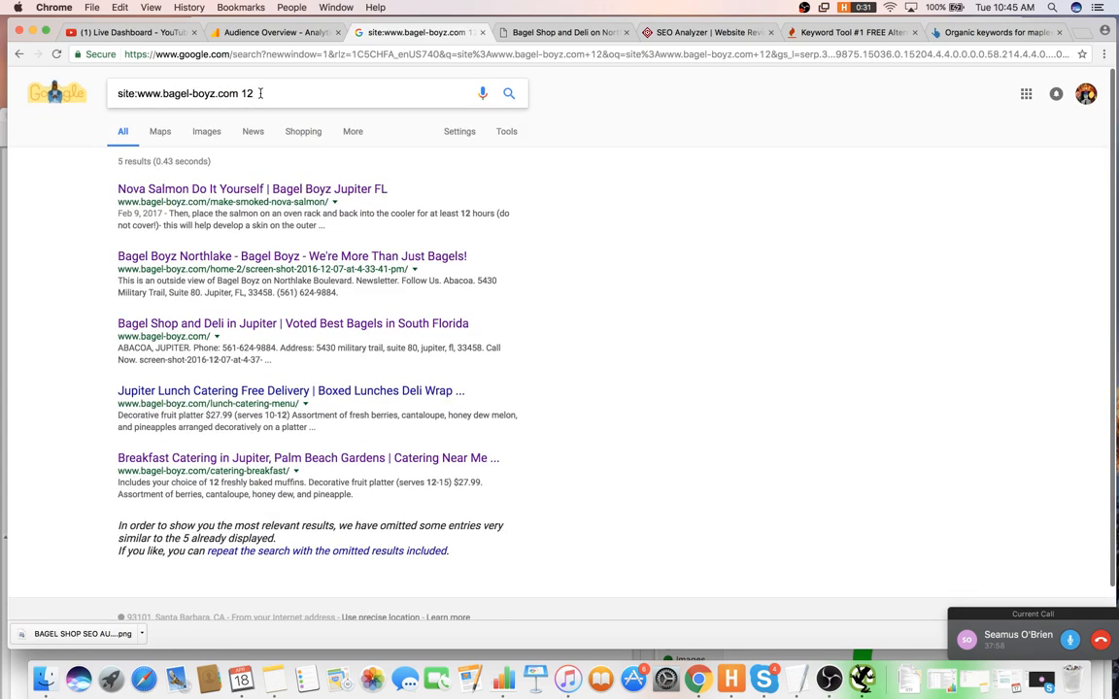
key(BackSpace)
text(1)
key(Return)
key(BackSpace)
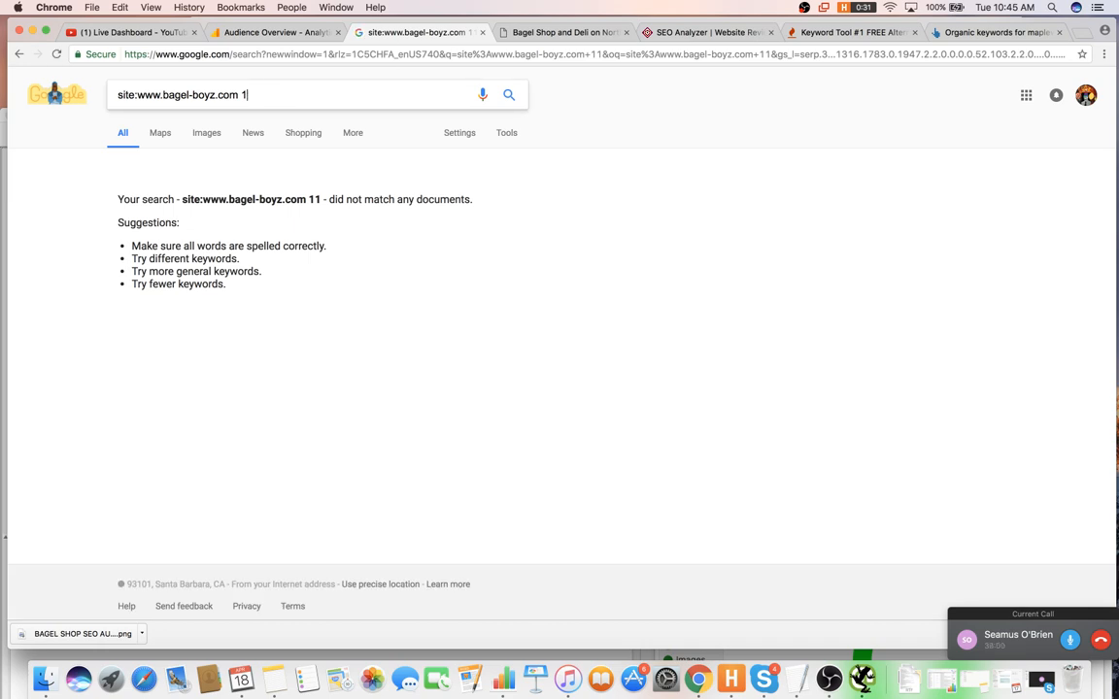
key(Return)
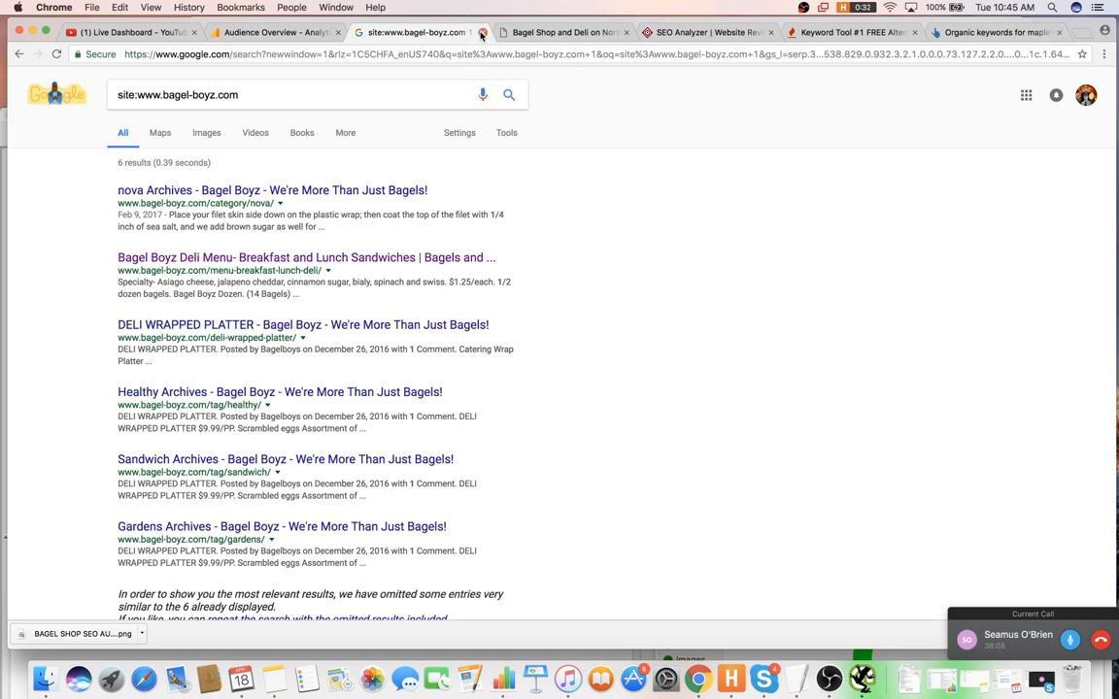
key(super+w)
click(981, 33)
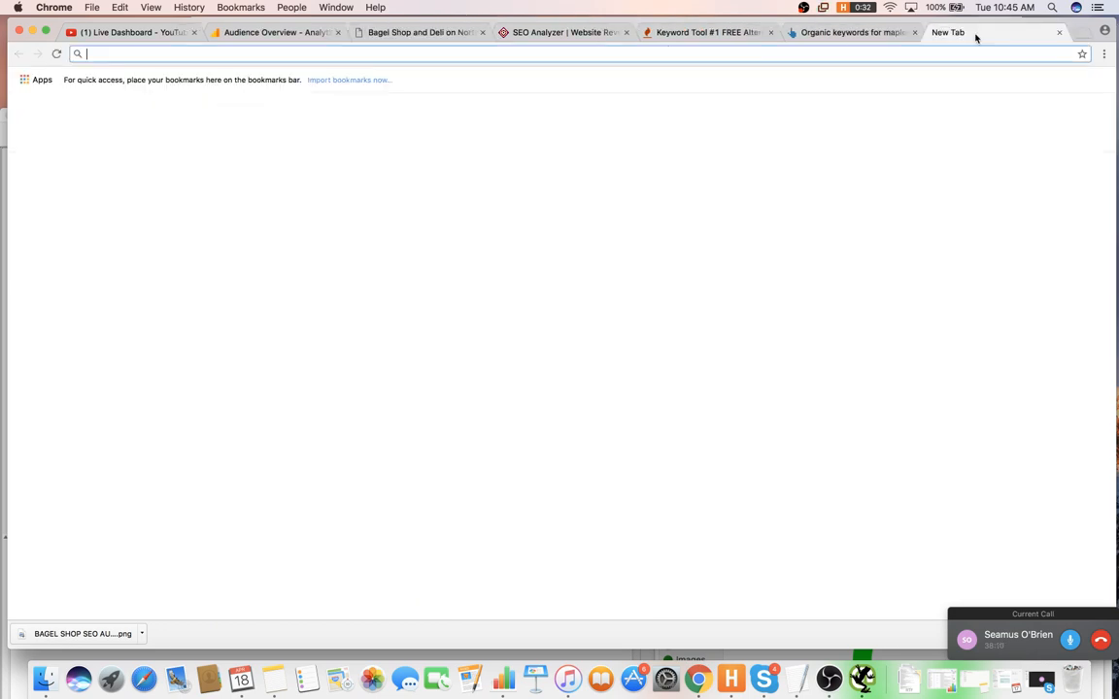
- Open whitespark.ca and moz.com in new tabs and close the Organic keywords, Keyword Tool and SEO Analyzer tabs
text(whitespark.ca)
key(Return)
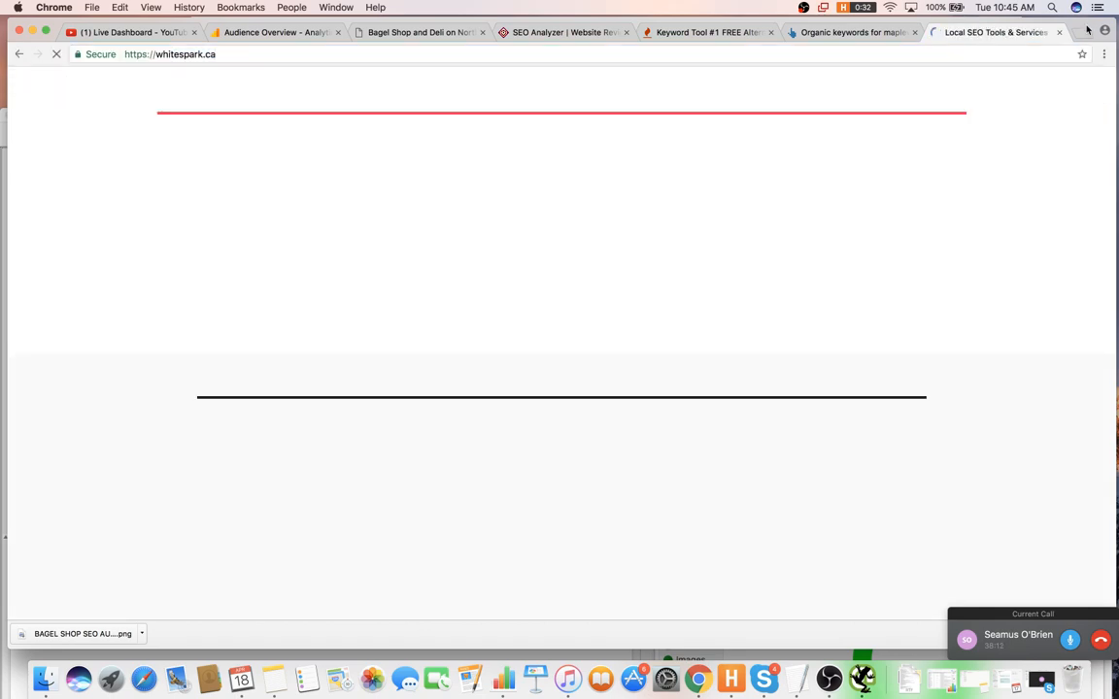
key(super+t)
text(moz.com)
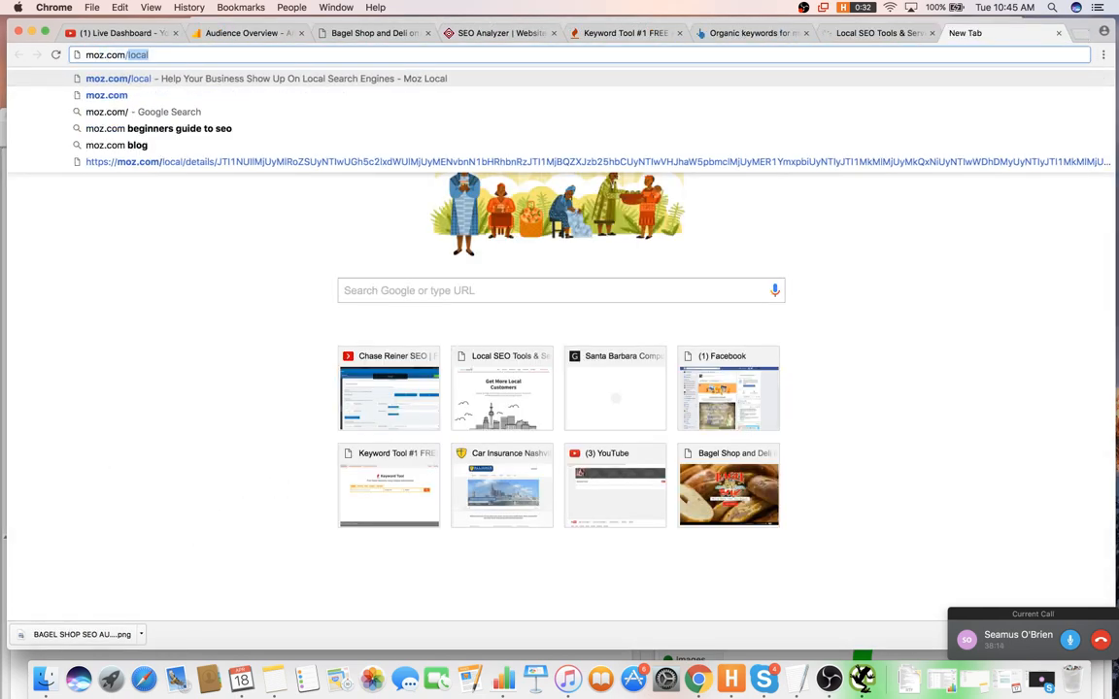
key(Return)
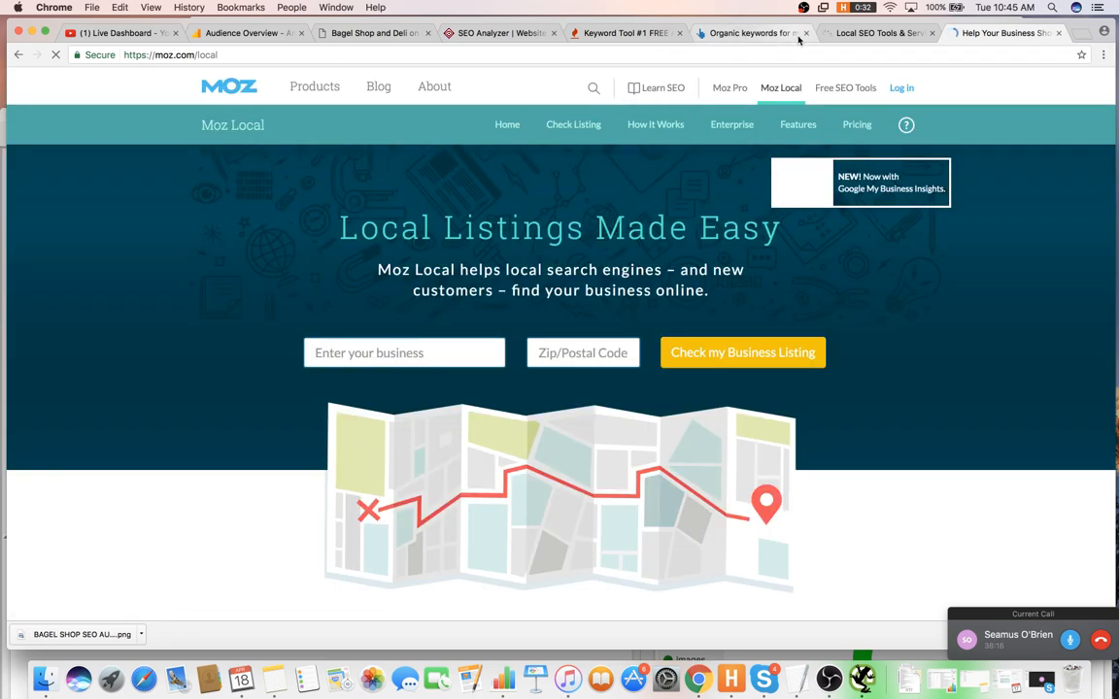
click(805, 33)
click(679, 34)
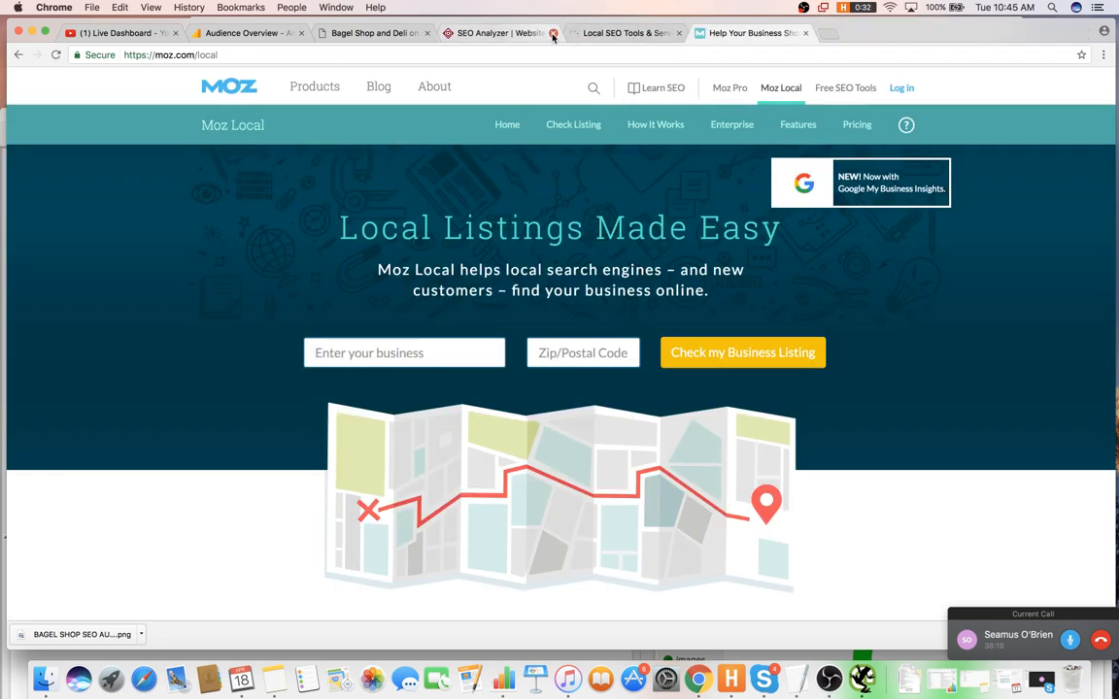
click(554, 33)
- Copy the Abacoa zip code 33458 from the Bagel Boyz footer and switch to the Moz Local page's business field
click(421, 36)
scroll(499, 195, down, 10)
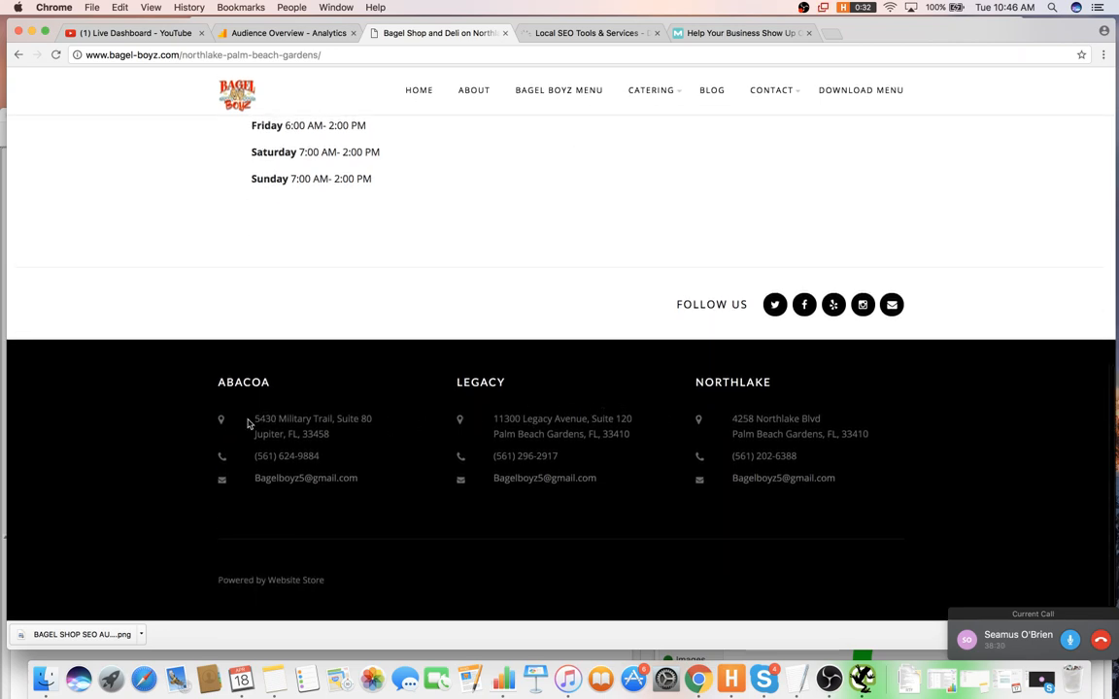
drag(254, 421, 316, 437)
key(super+c)
click(738, 33)
click(437, 362)
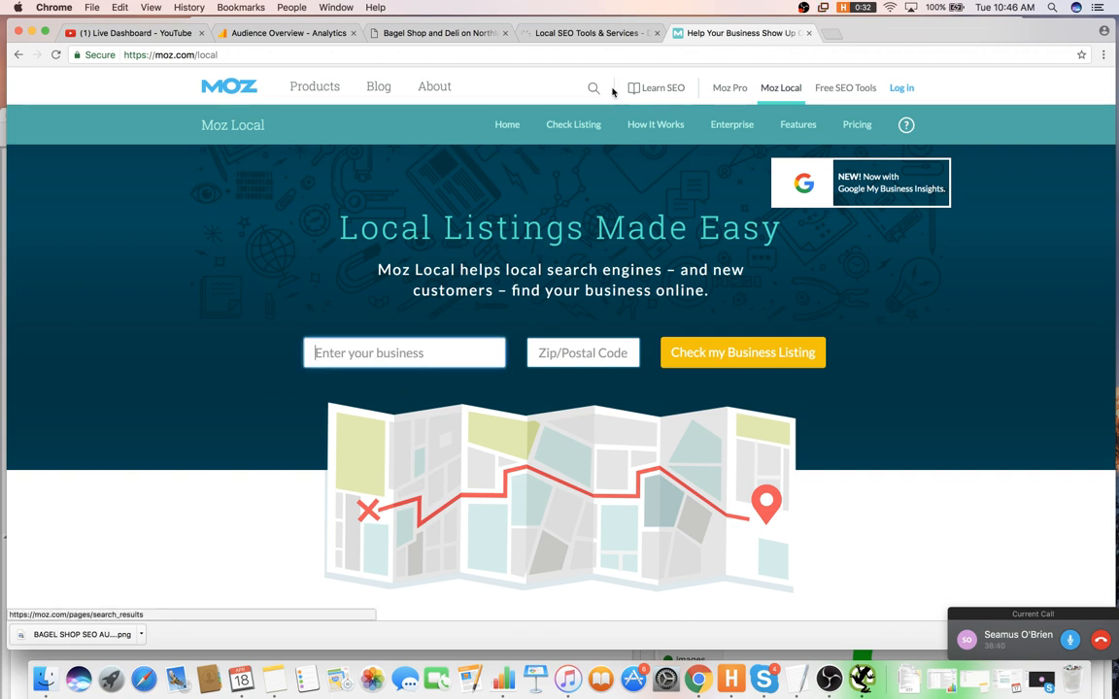
- Undo a misplaced zip paste and enter 'bagel shop' as the Moz Local business name
key(super+v)
key(super+z)
click(448, 348)
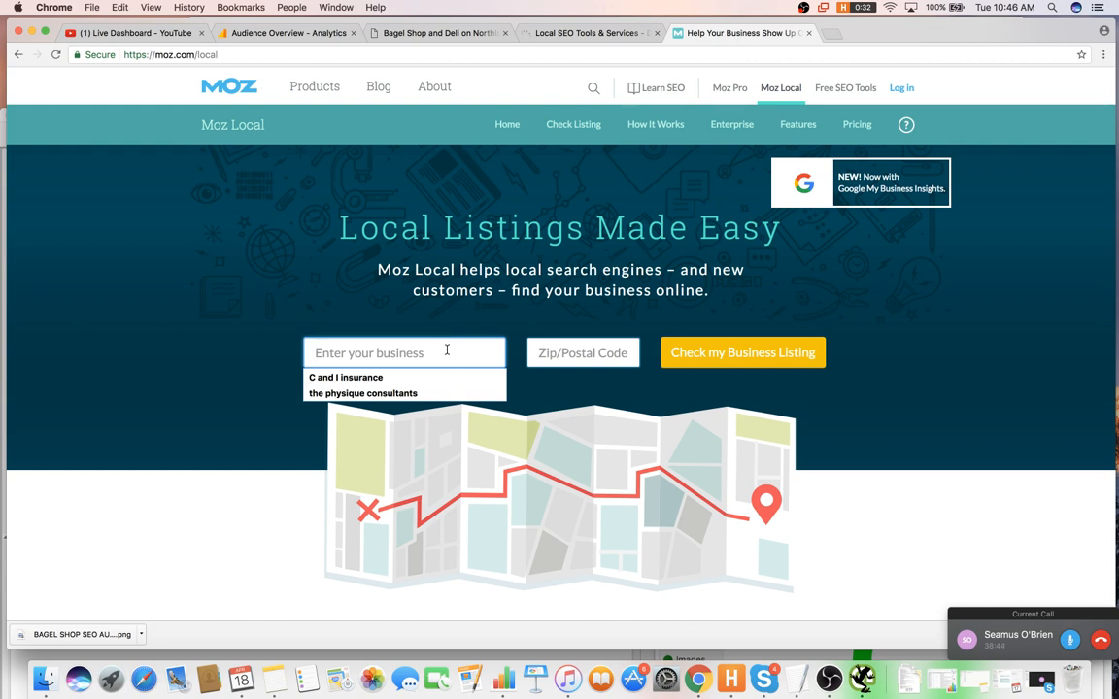
text(s)
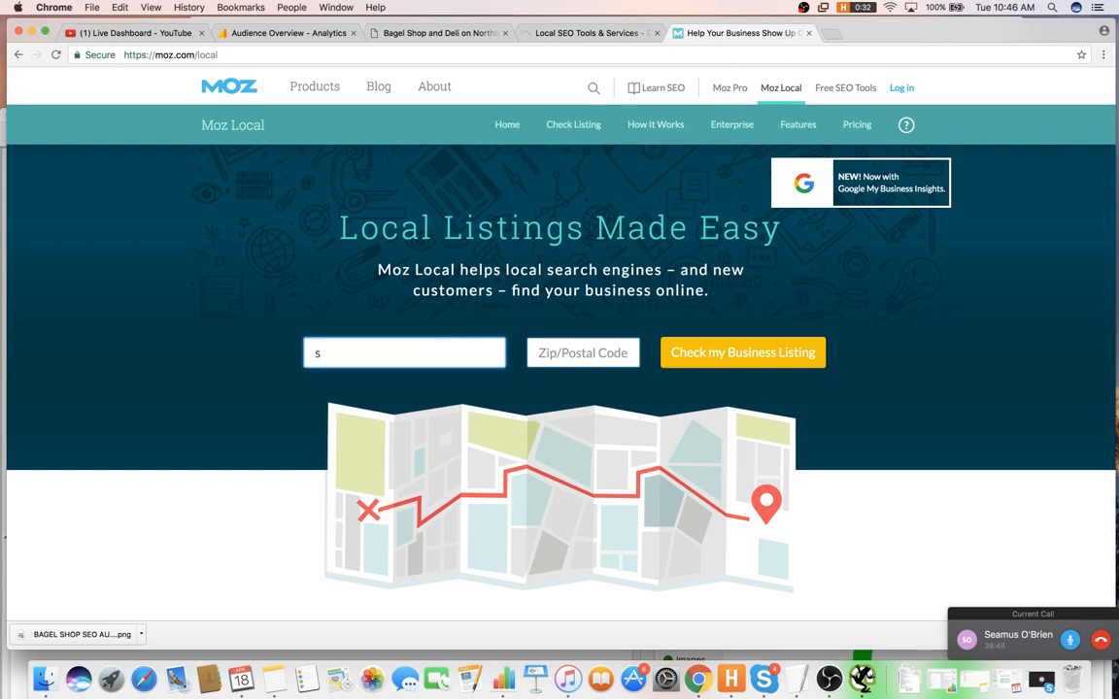
key(BackSpace)
text(c)
key(BackSpace)
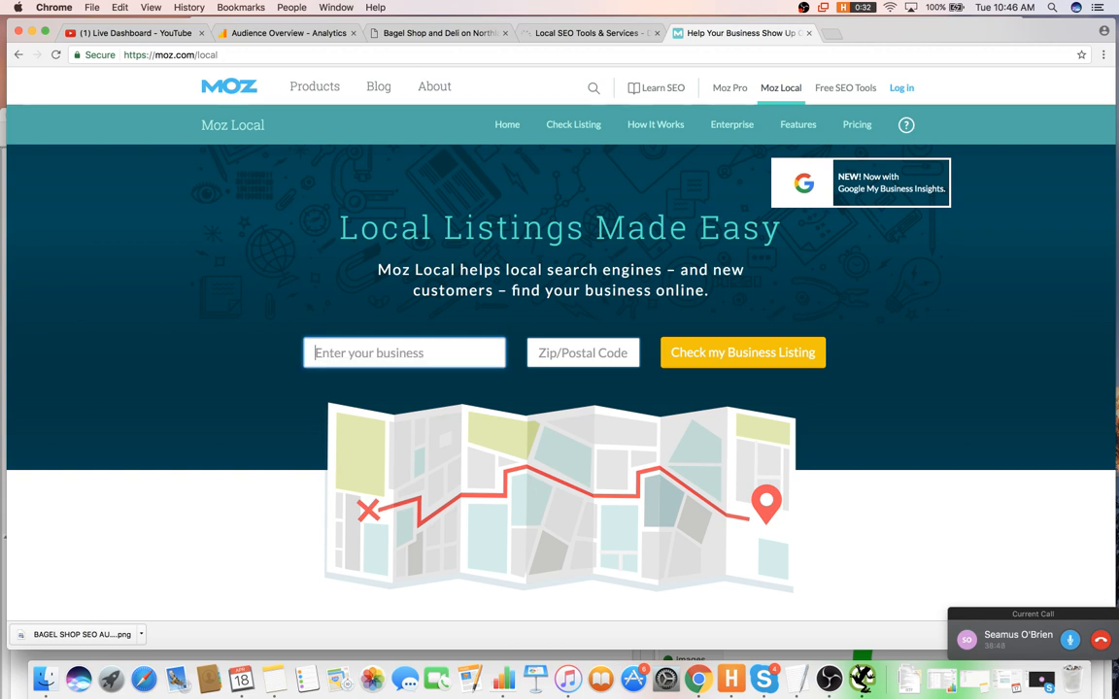
text(bagel)
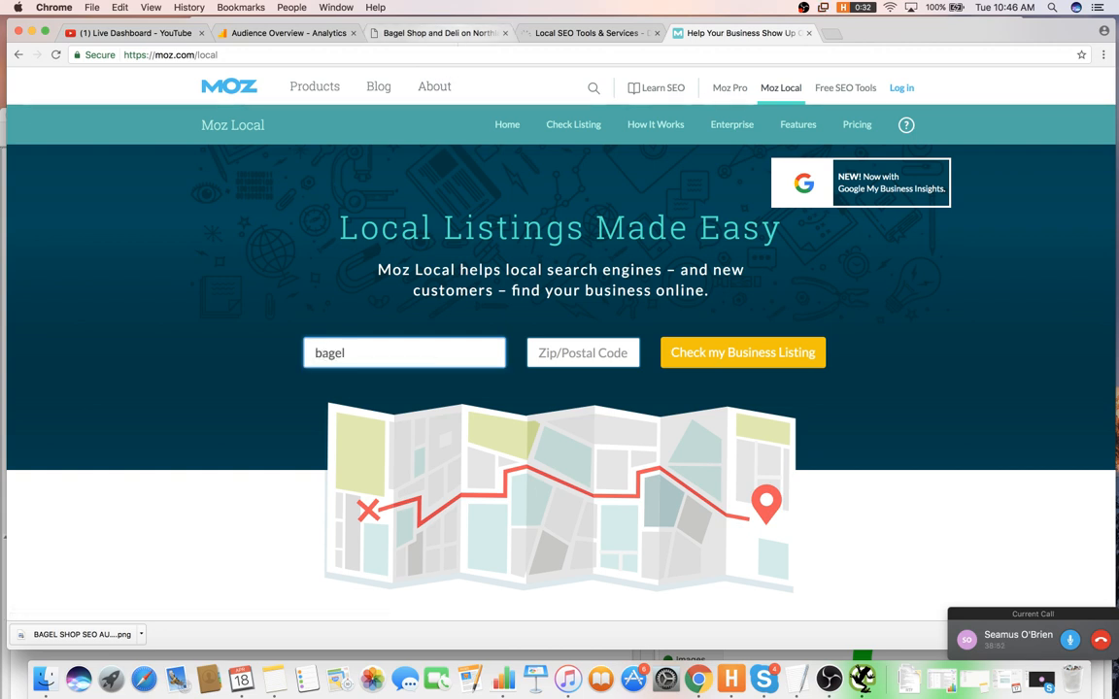
text( shop)
key(Tab)
text(9)
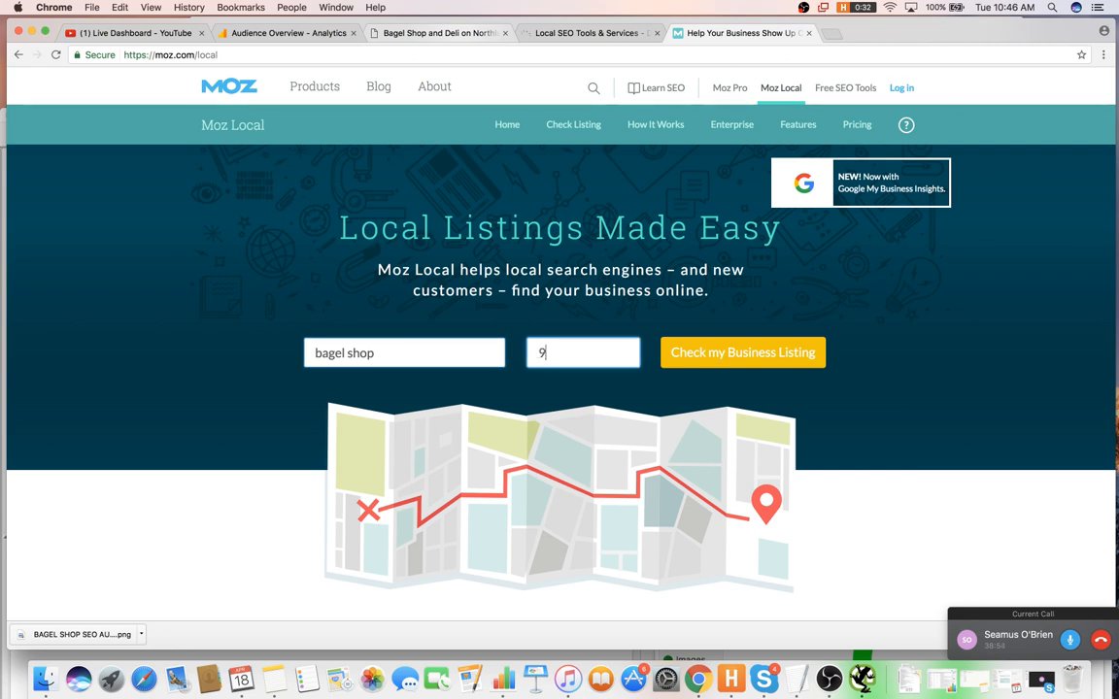
key(BackSpace)
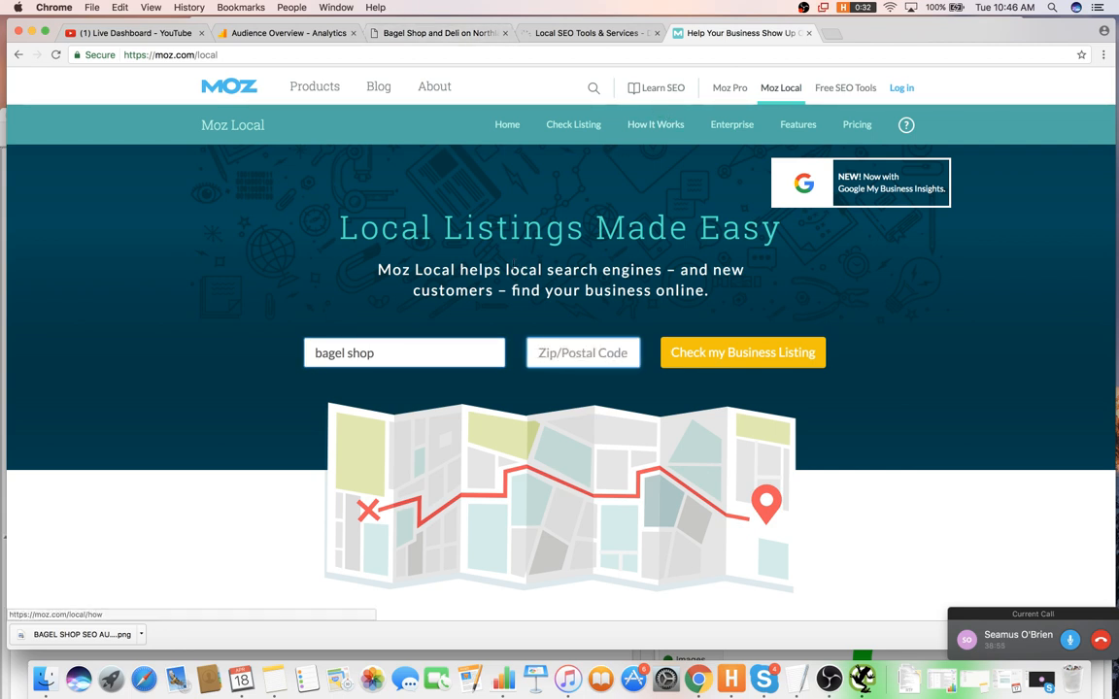
triple_click(339, 359)
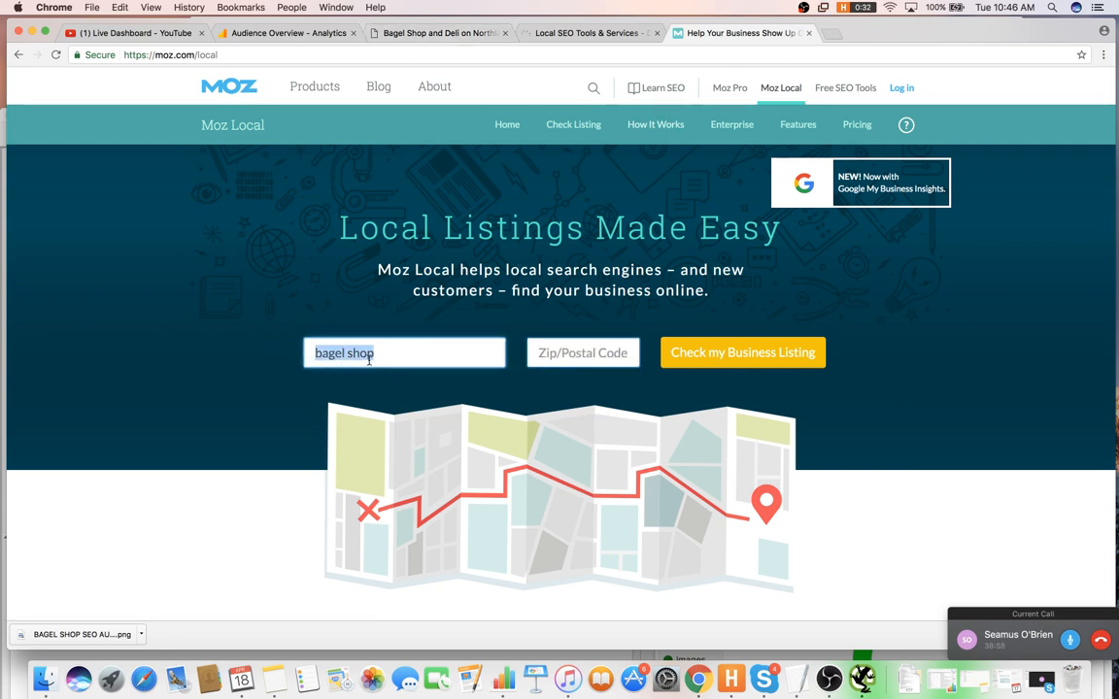
drag(379, 355, 326, 353)
drag(410, 356, 255, 352)
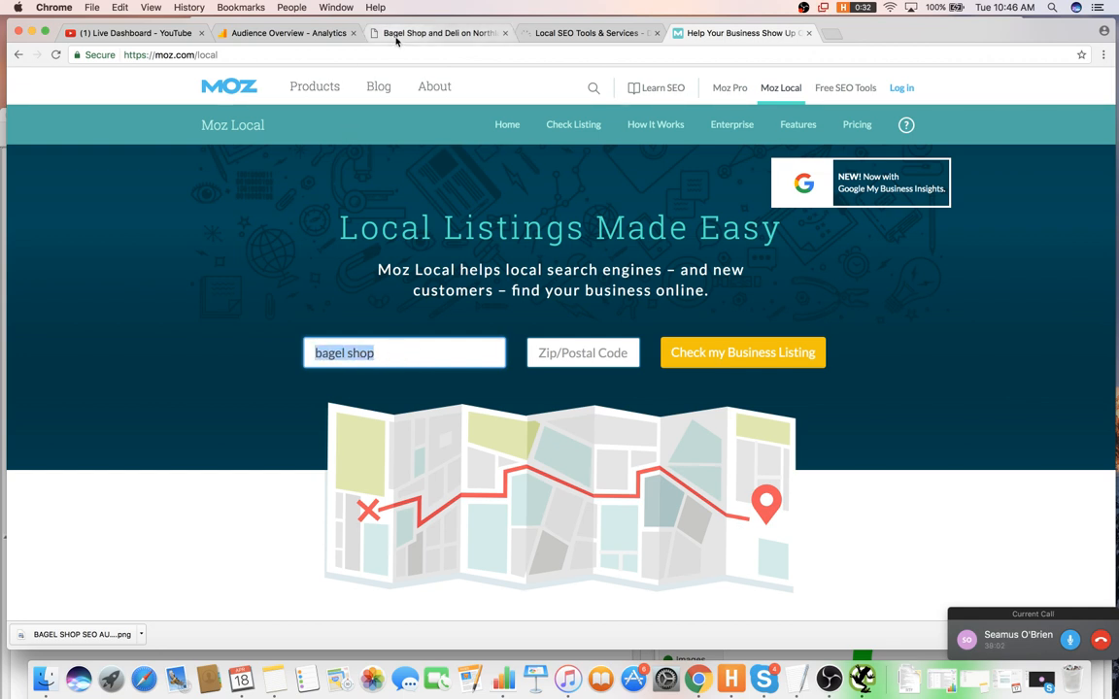
- After checking the address on the Bagel Boyz site, run the Moz Local check for 'bagel boyz' in zip 33458
click(427, 33)
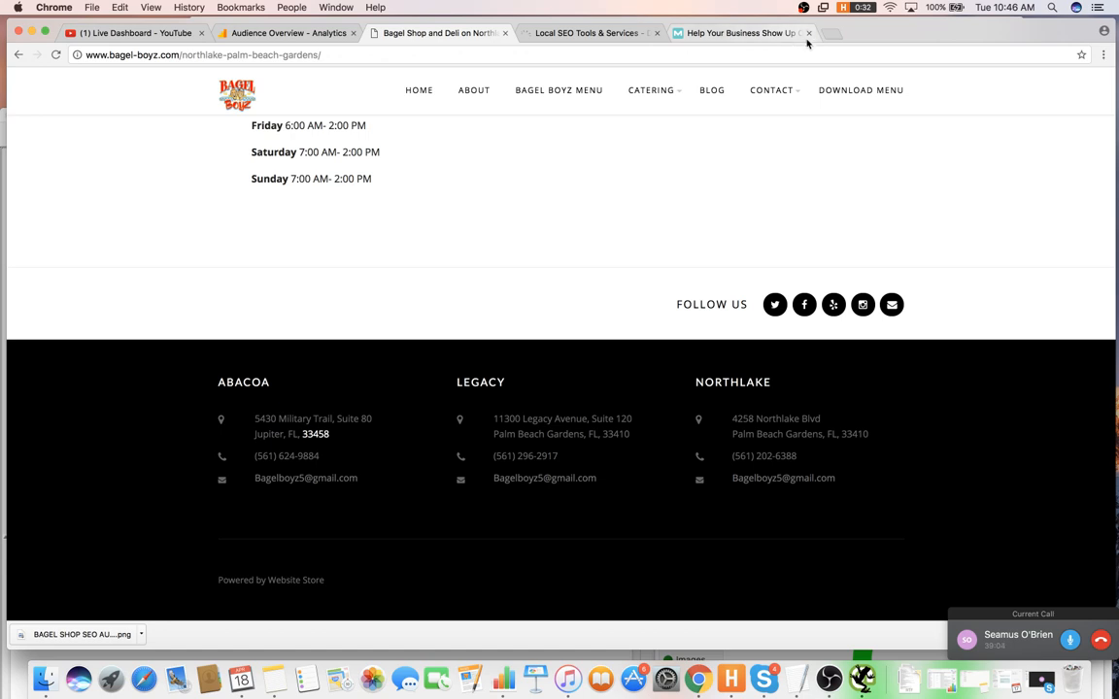
click(695, 39)
text(bal)
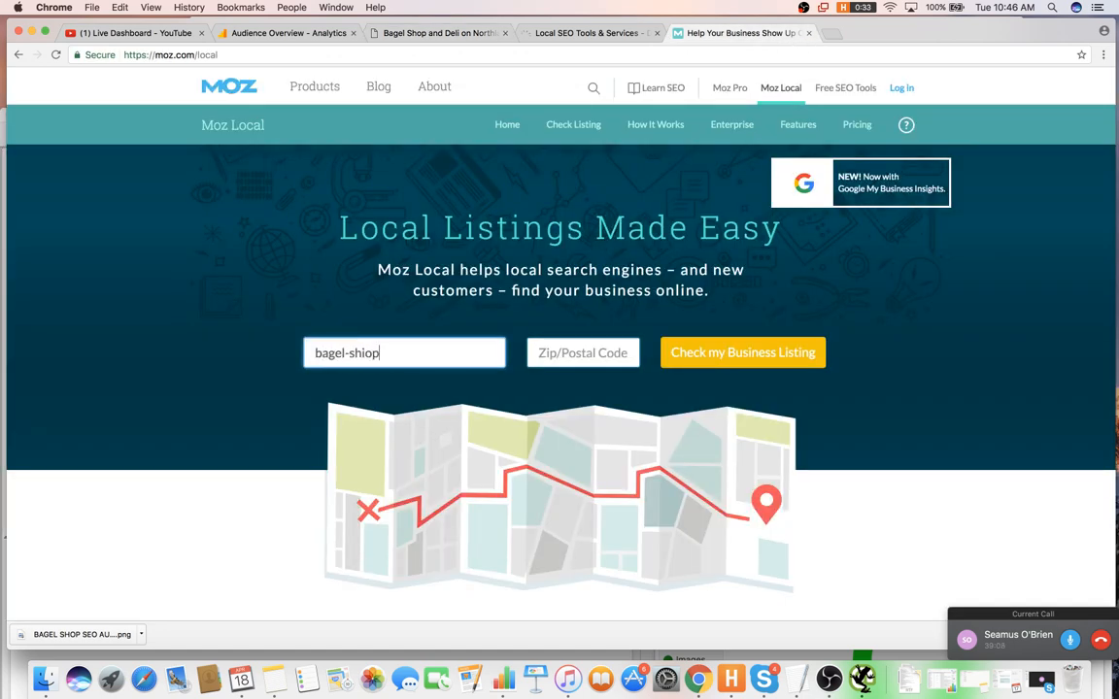
key(BackSpace)
key(super+a)
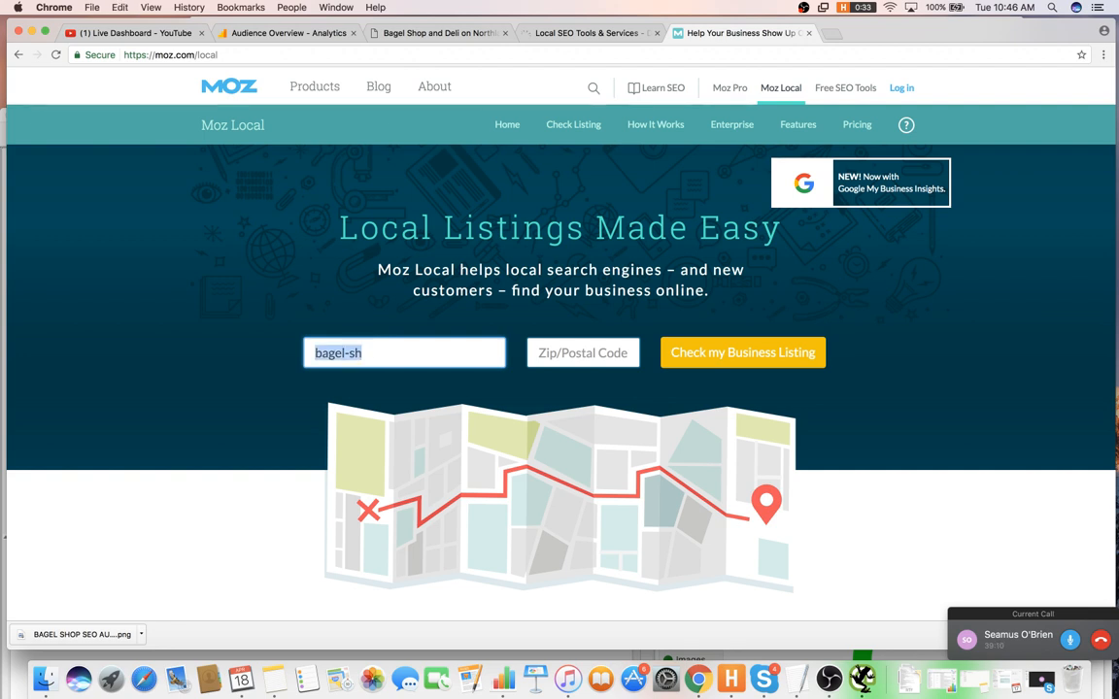
key(BackSpace)
text(bag)
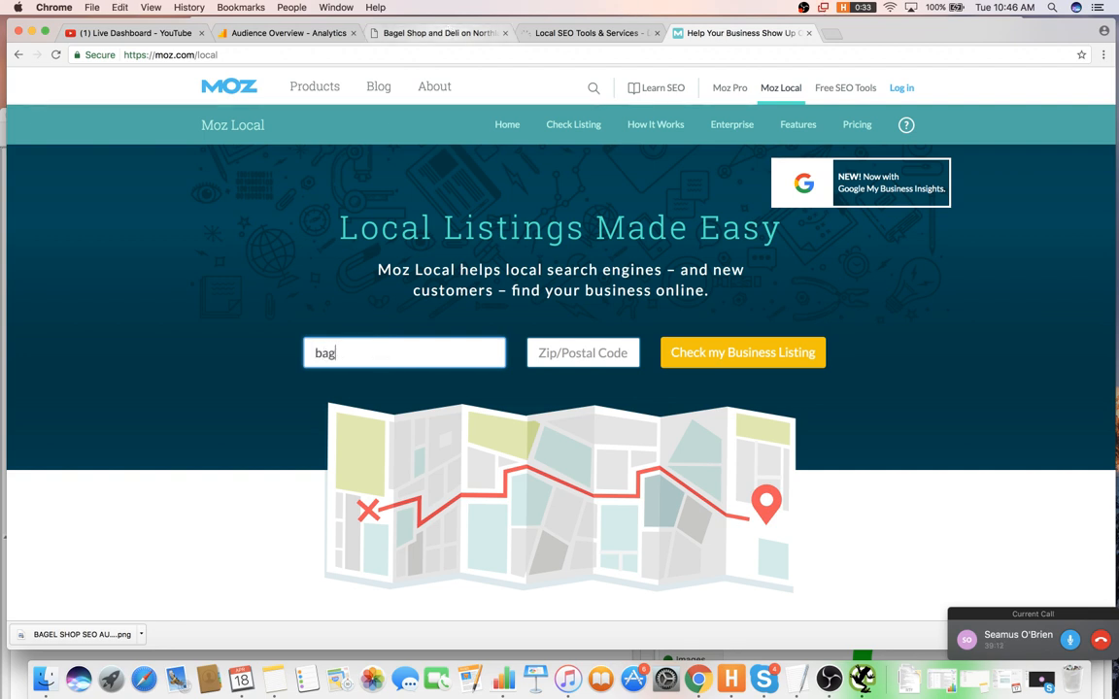
text(el boyz)
key(Tab)
text(33458)
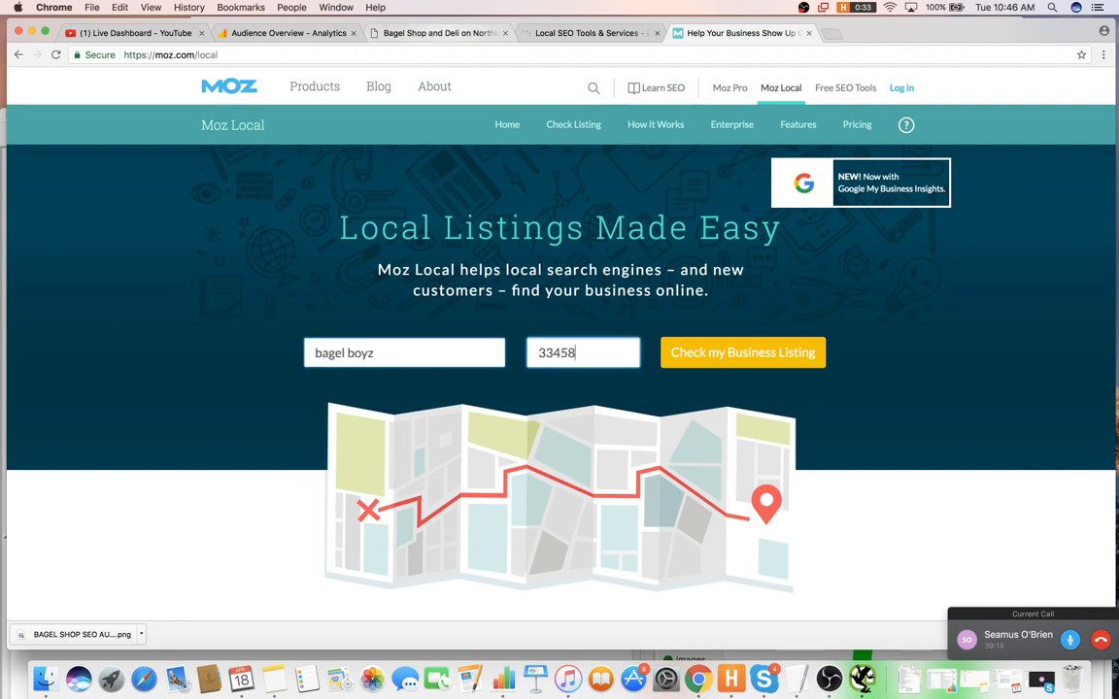
click(776, 359)
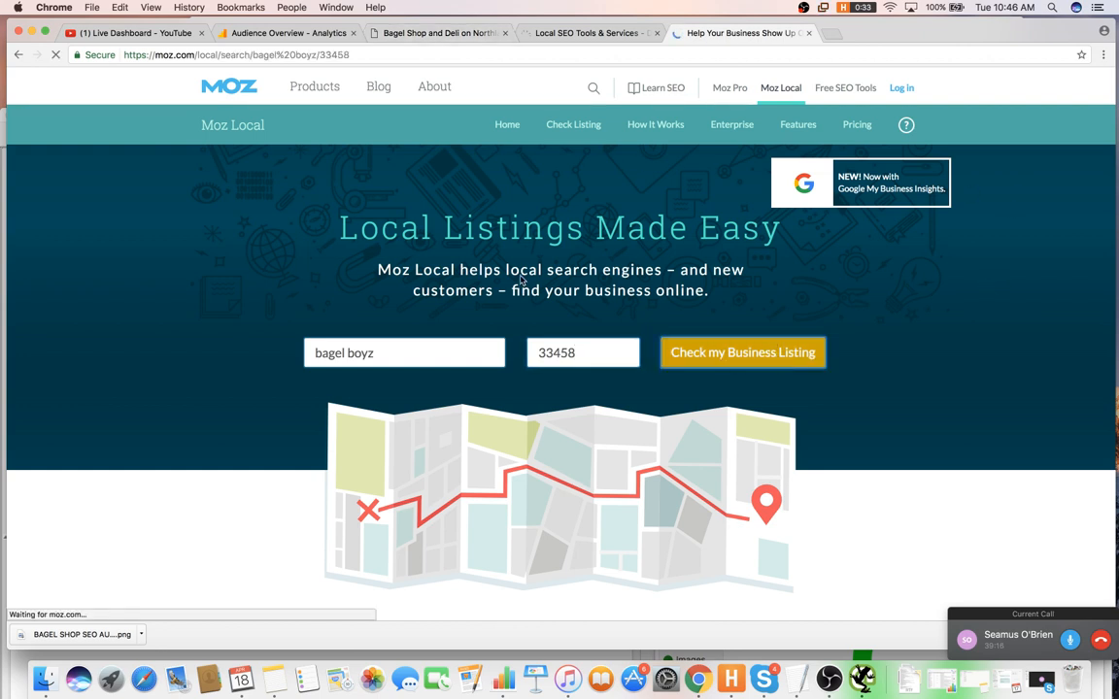
- Open the Jupiter Bagel Boyz report, load facebook.com in a new tab, then view the six Incomplete listings
scroll(542, 274, down, 1)
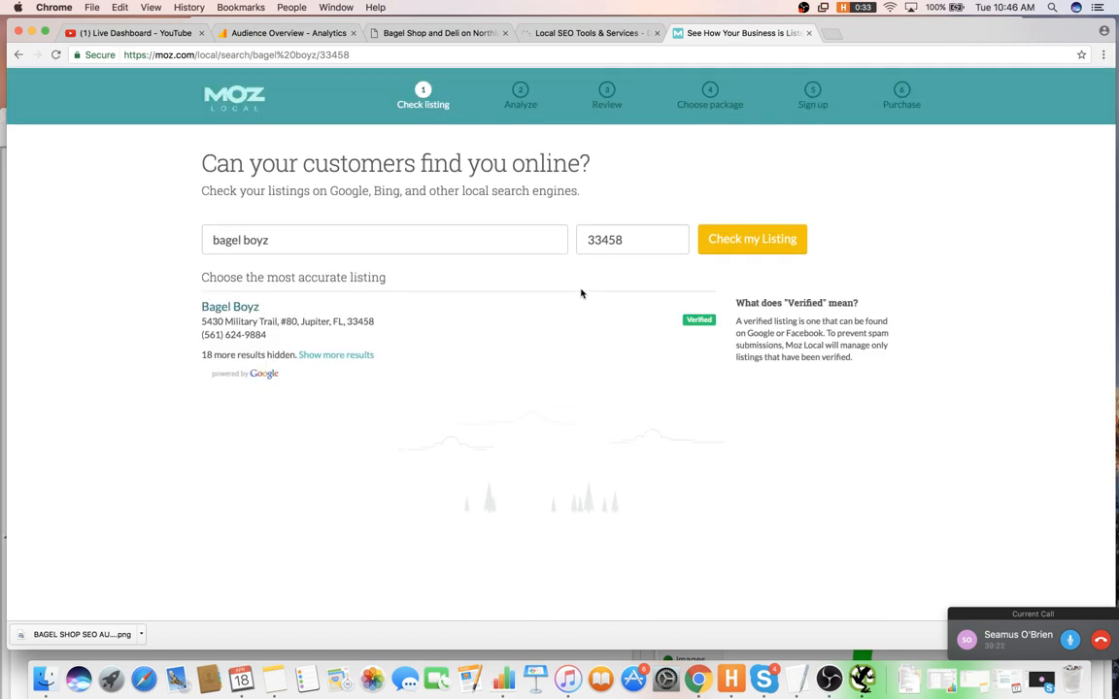
click(252, 309)
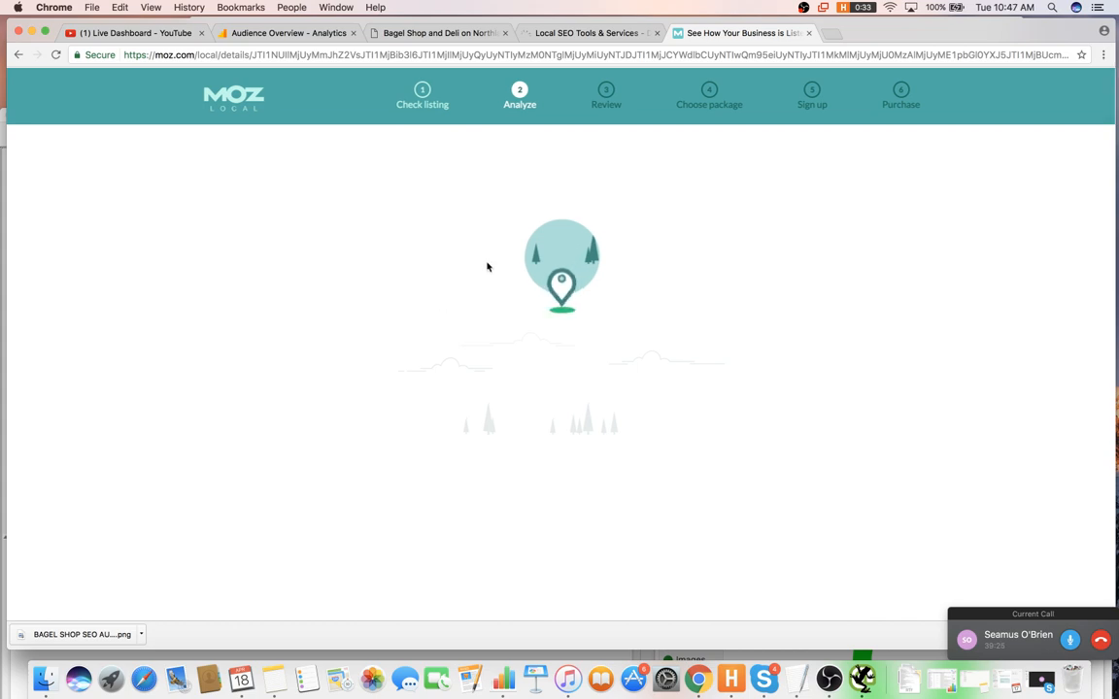
click(850, 32)
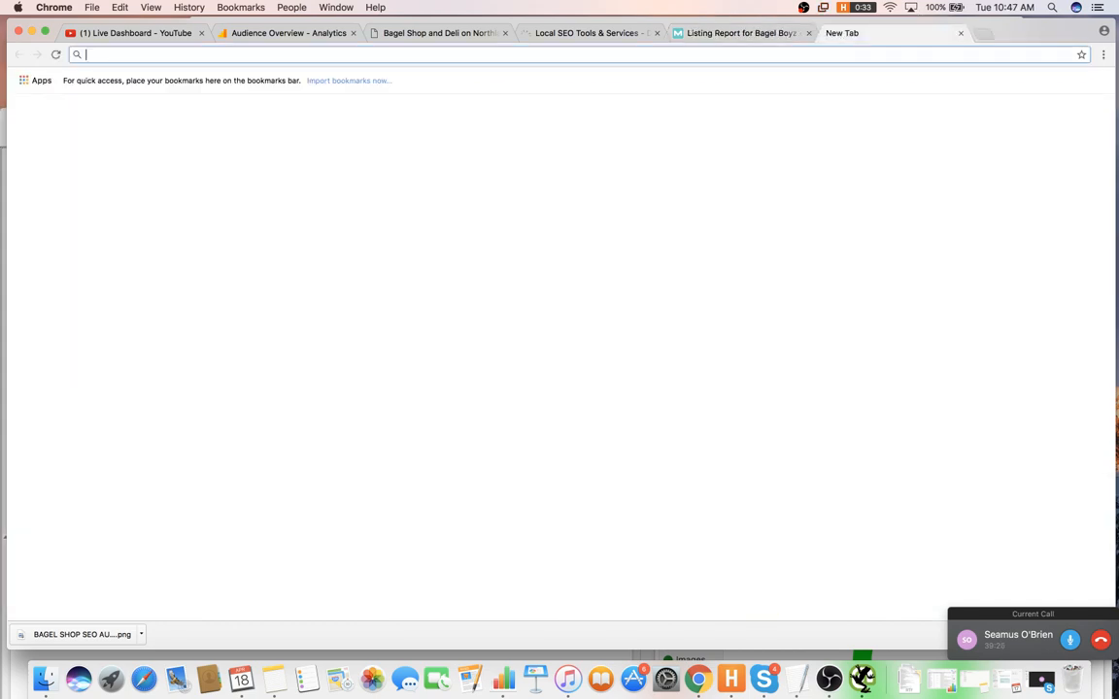
text(facebook.com)
key(Return)
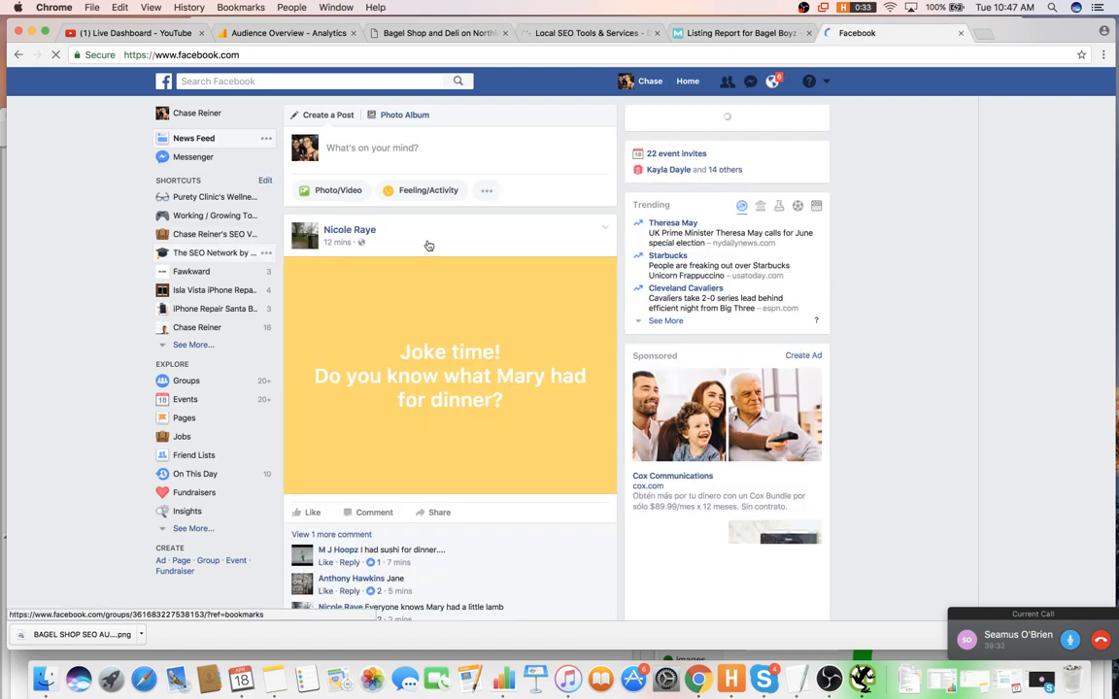
click(726, 36)
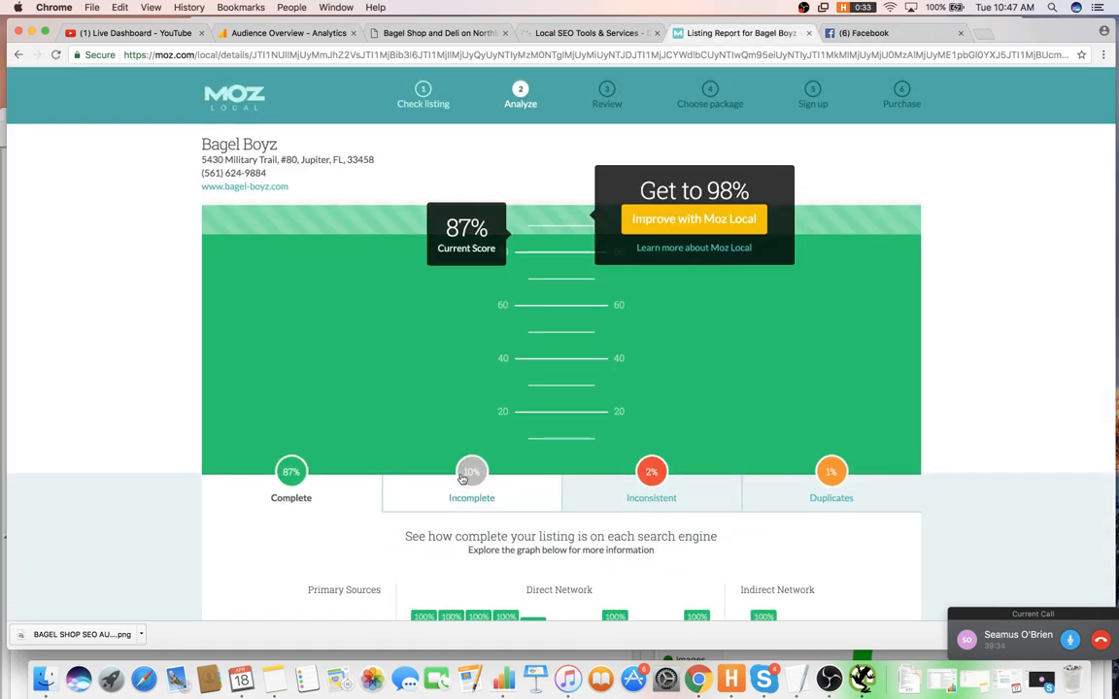
click(471, 494)
scroll(482, 480, down, 3)
scroll(482, 480, down, 3)
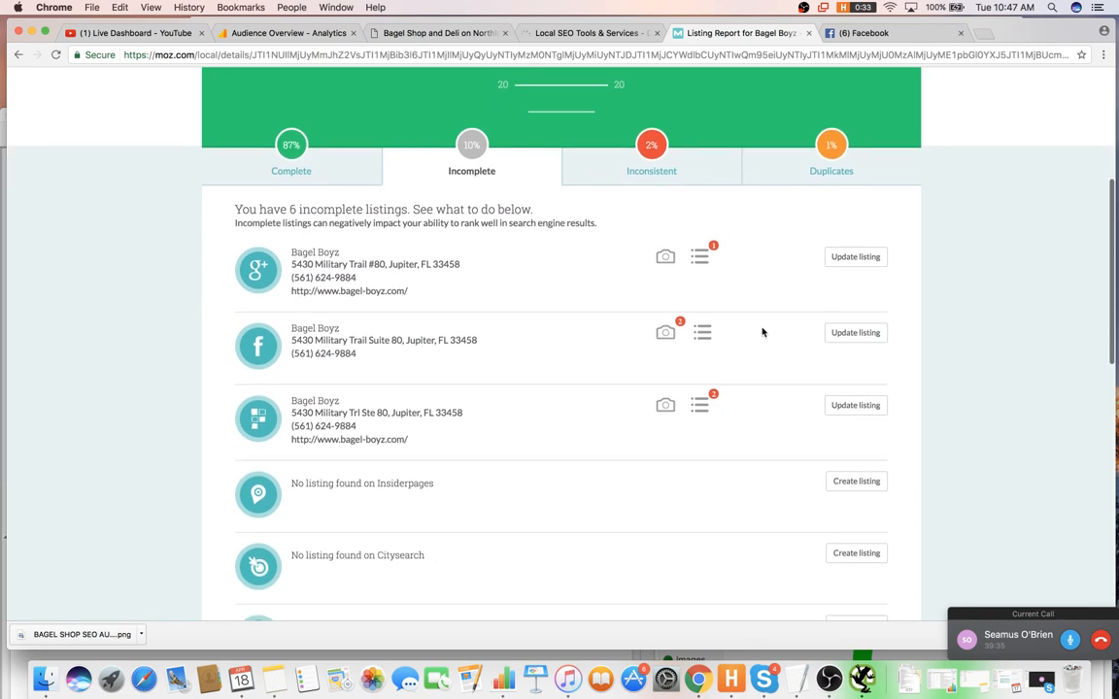
- Add item 23, 'Do manual pushes on Moz local', to the audit and go back to Chrome
key(super+Tab)
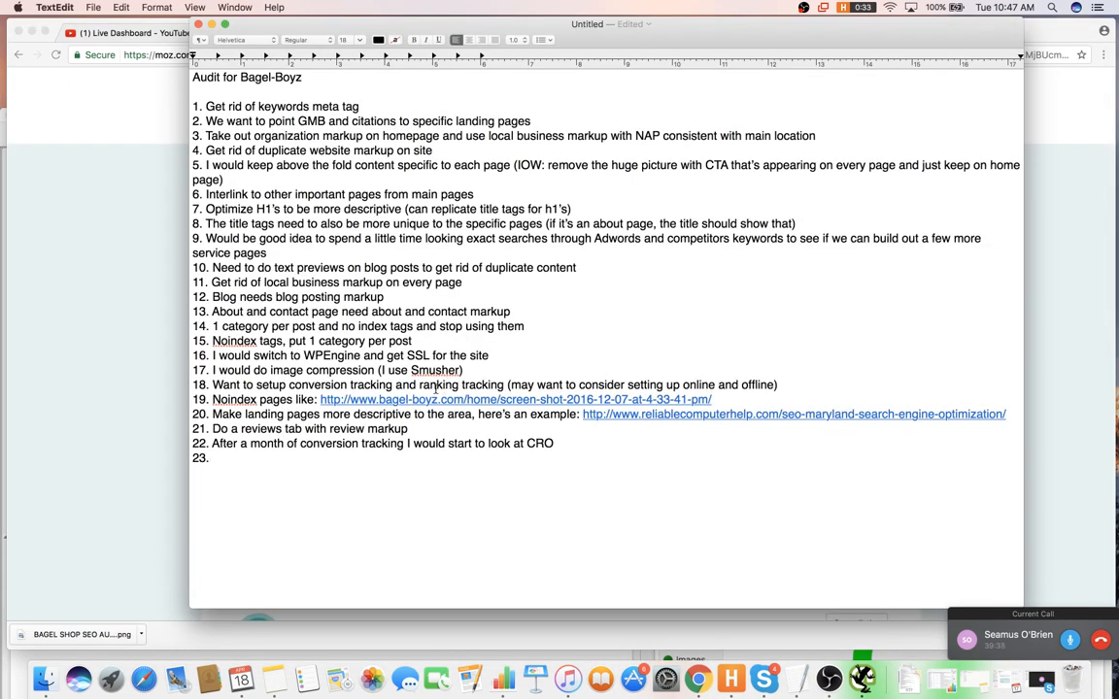
text(Do mamnual pshe)
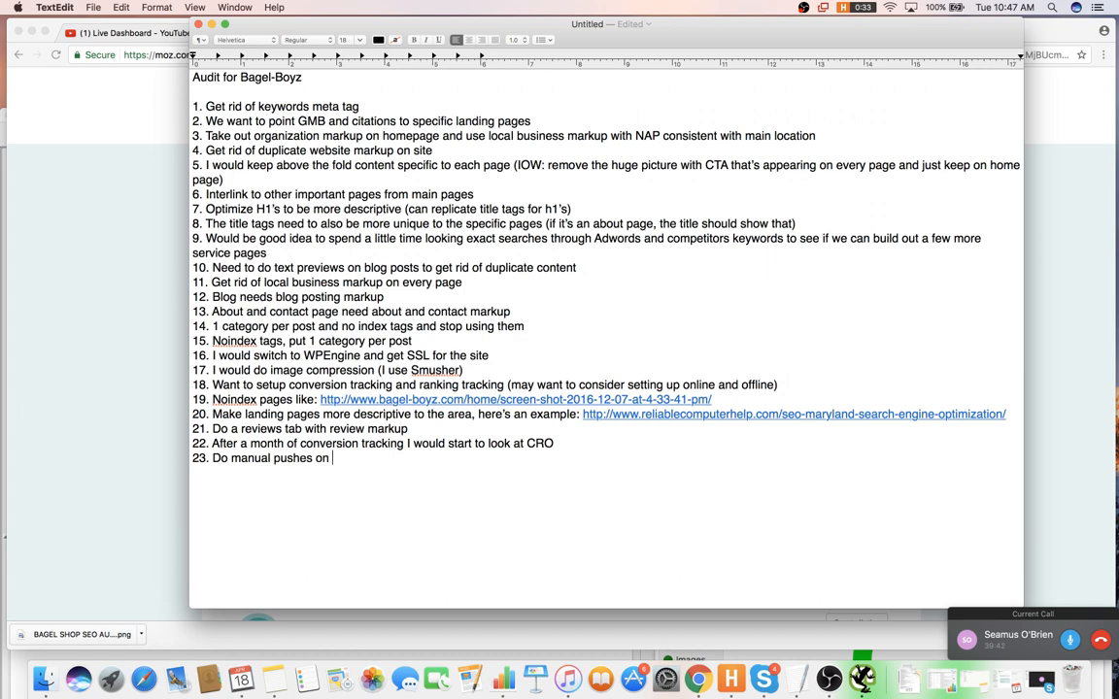
text(s on Moz local)
click(181, 251)
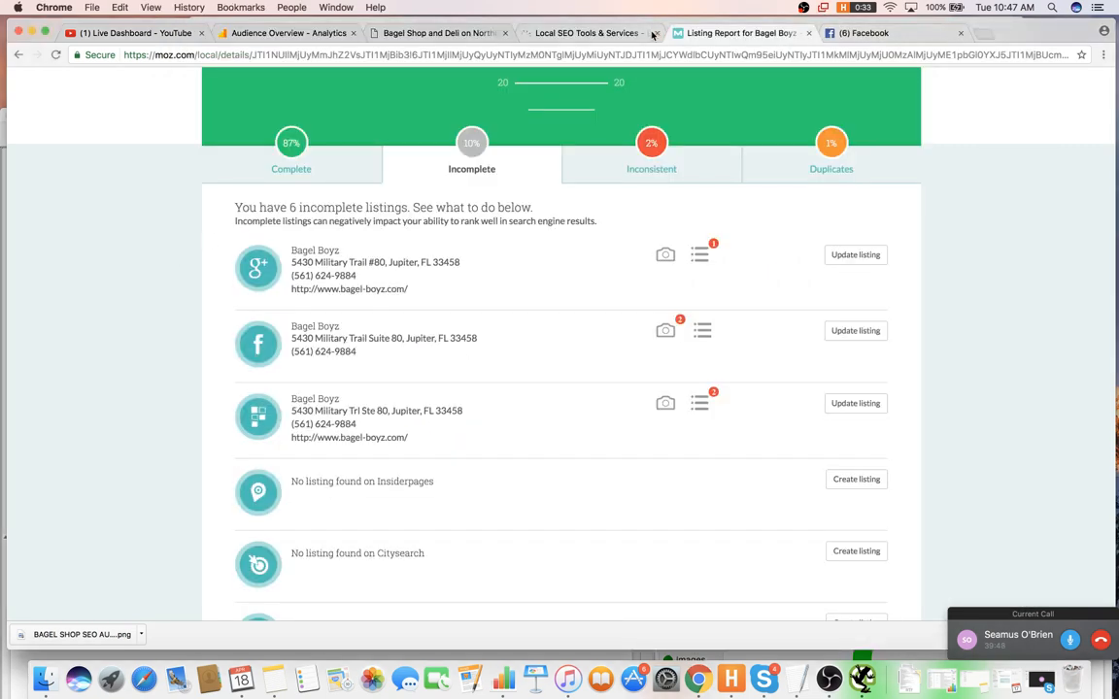
- Go to Facebook and open a new post in the Dumb SEO Questions group
click(575, 33)
click(733, 33)
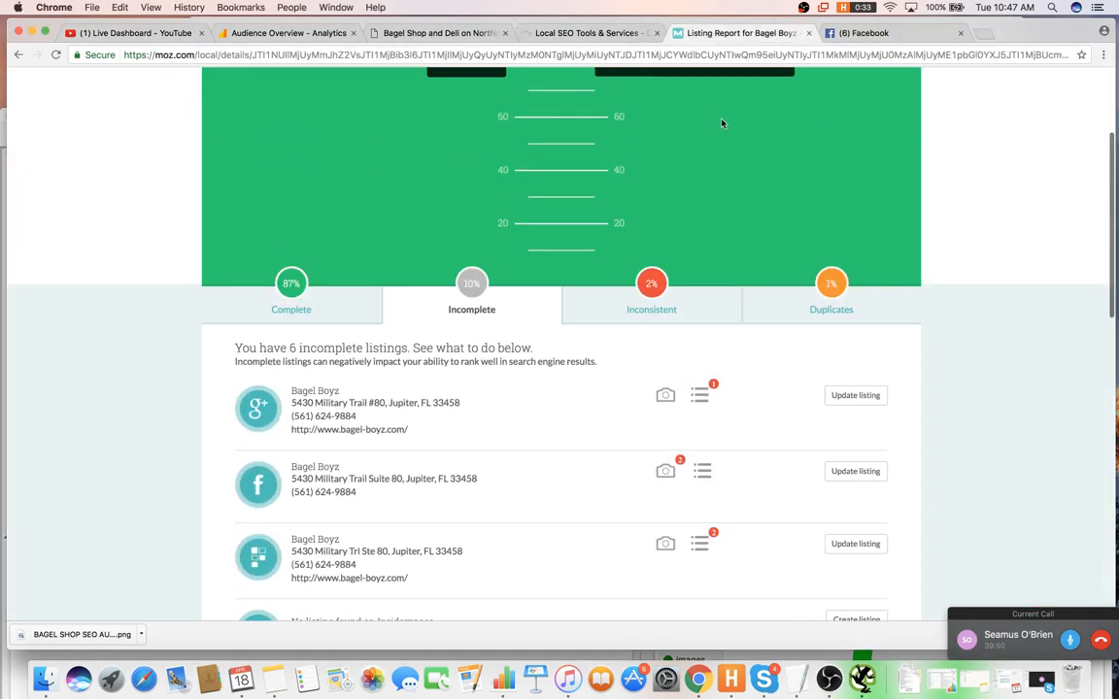
click(583, 33)
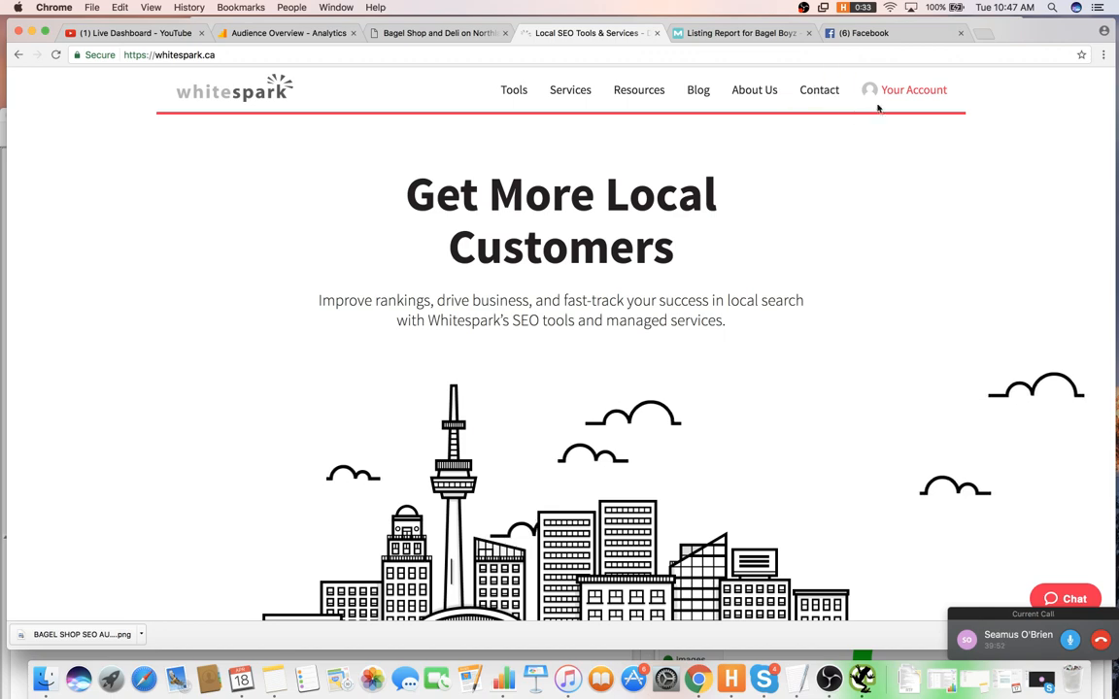
click(867, 33)
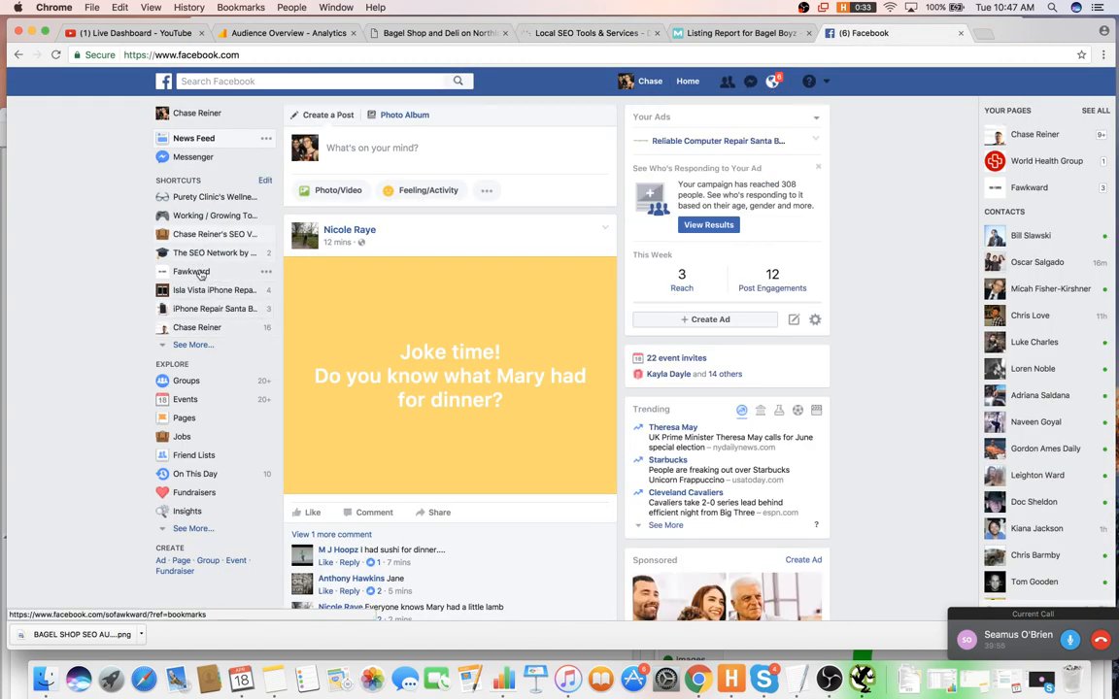
click(244, 80)
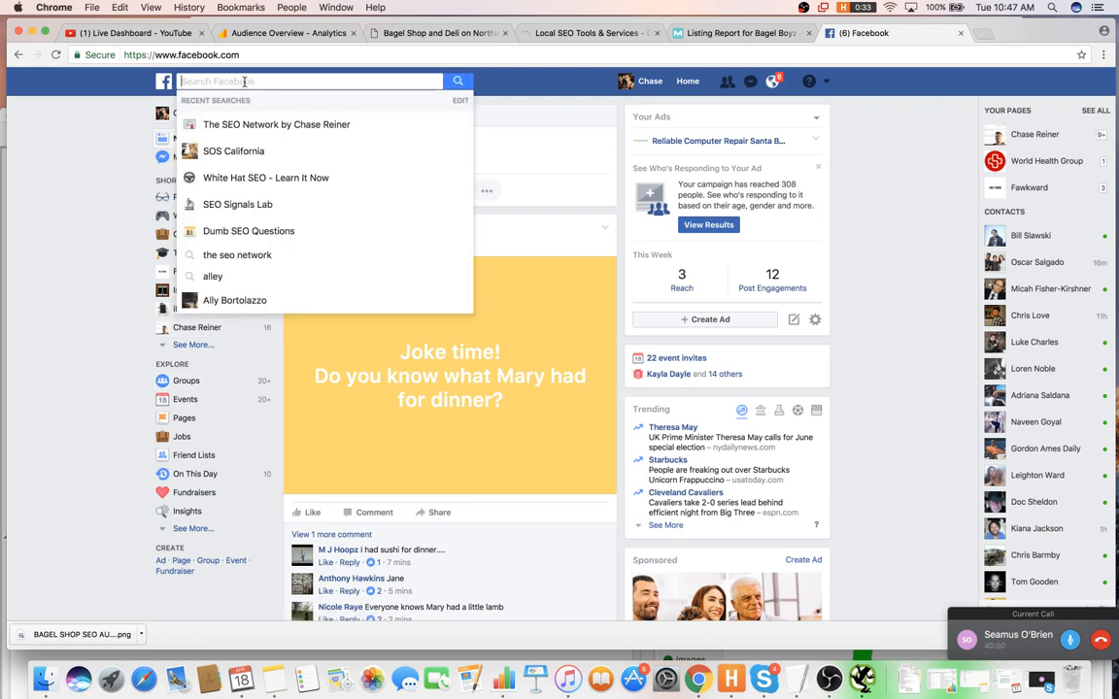
click(246, 230)
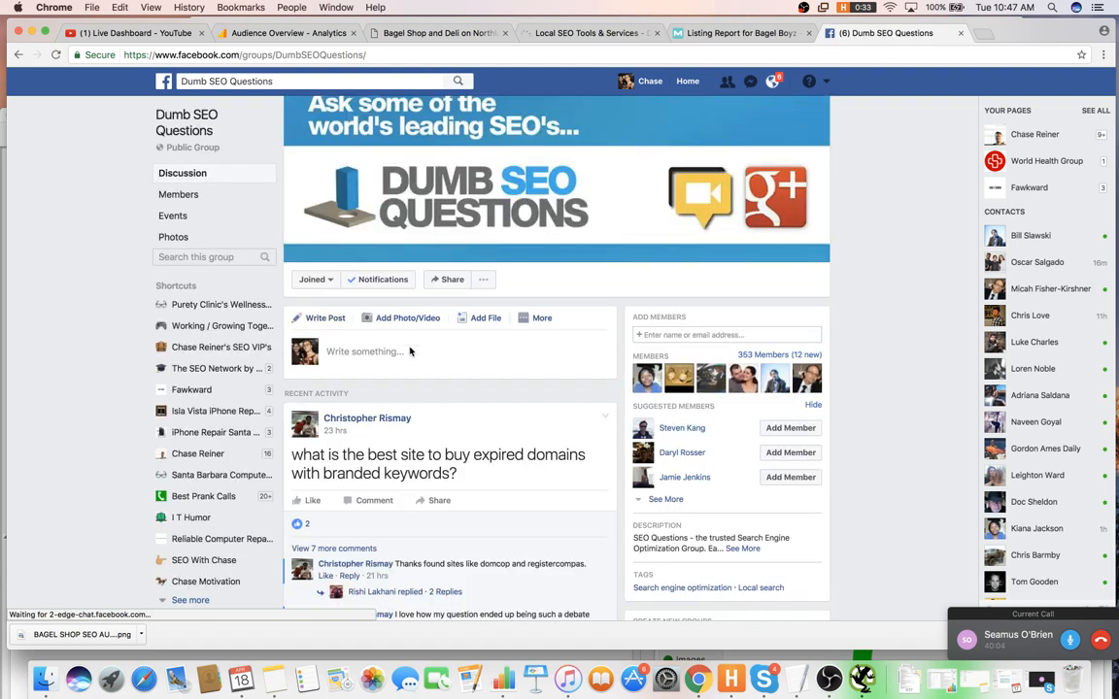
click(406, 355)
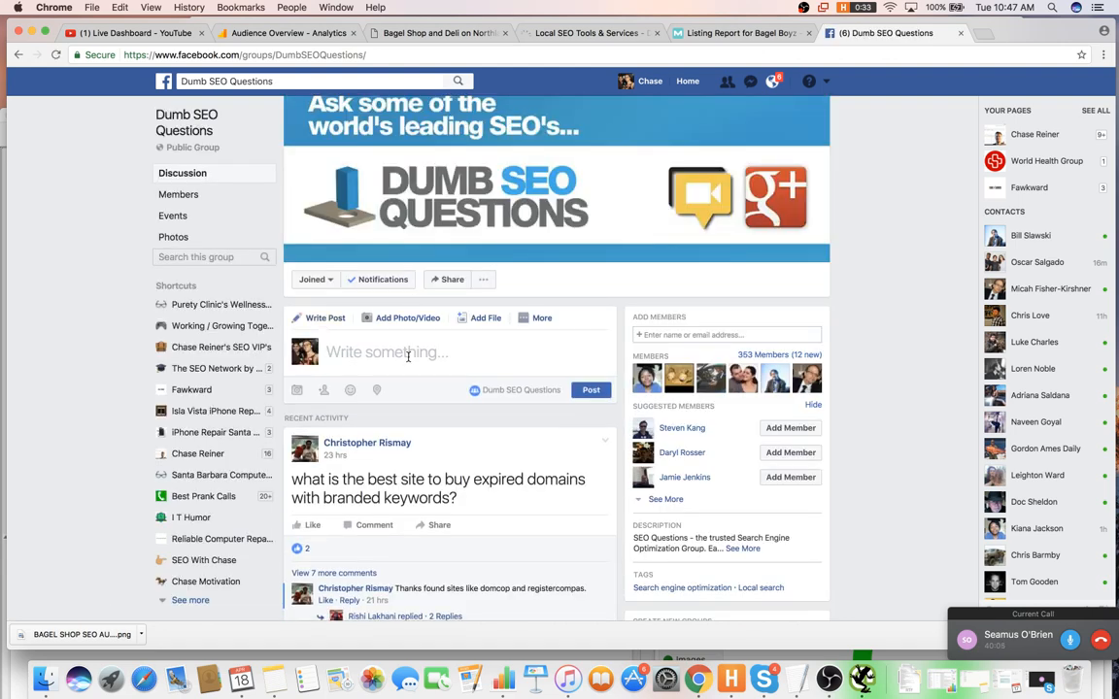
- Ask whether 3 GMB locations should use business + area or just the name, fixing 'locatons', and post it
text(If)
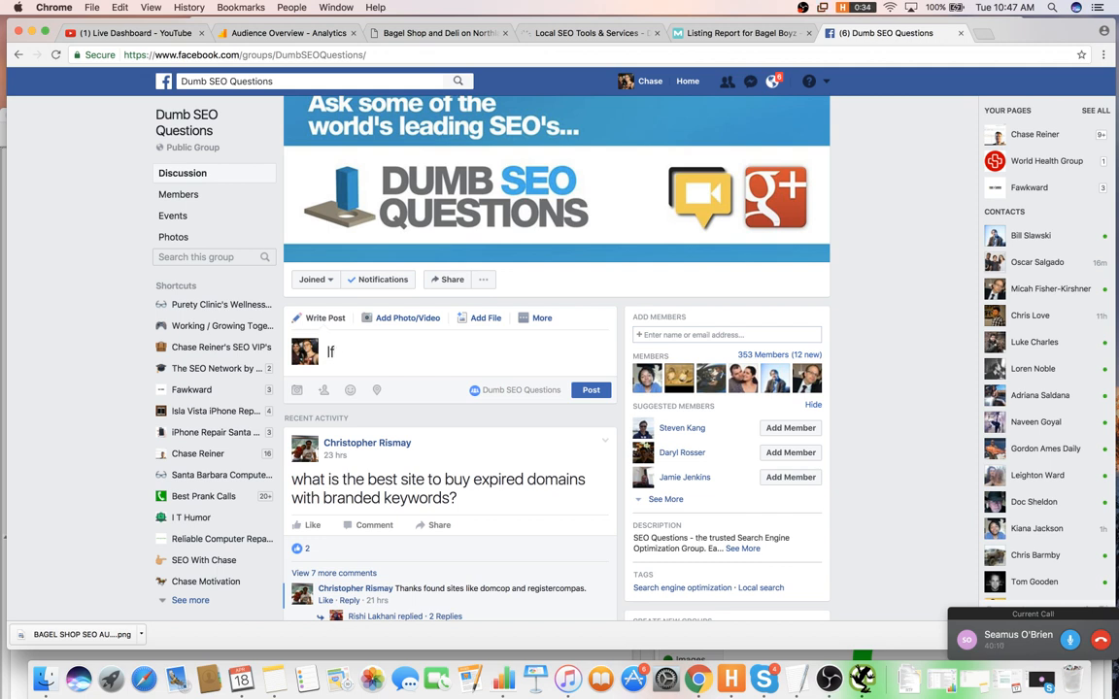
text( you have 3 diffe)
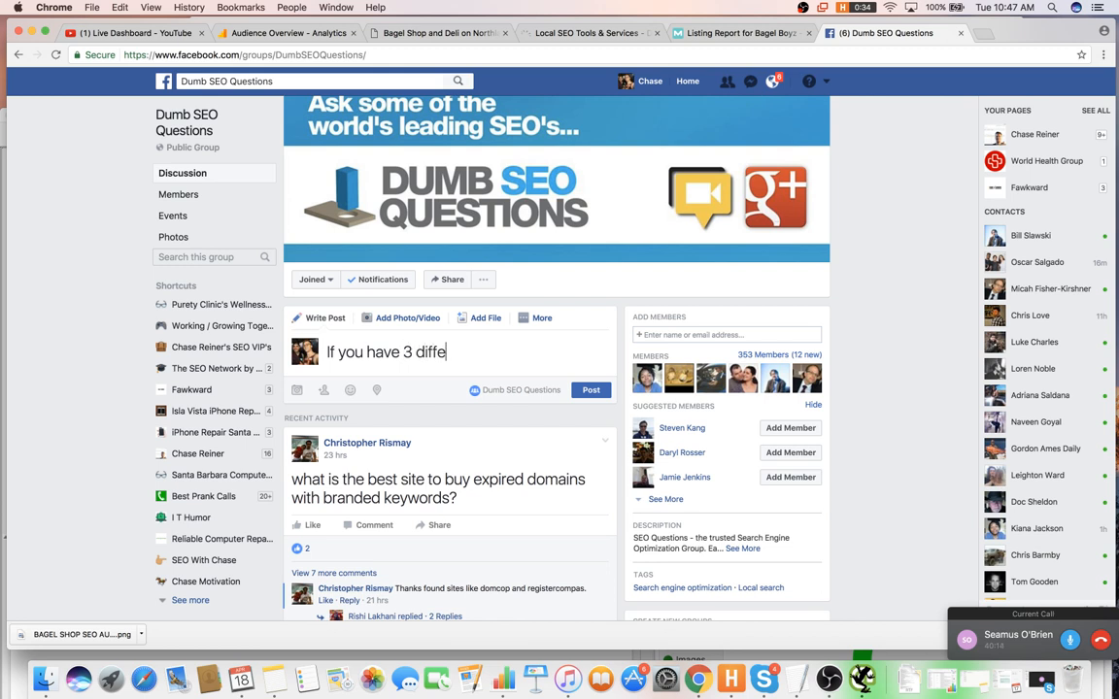
text(rent locatons o)
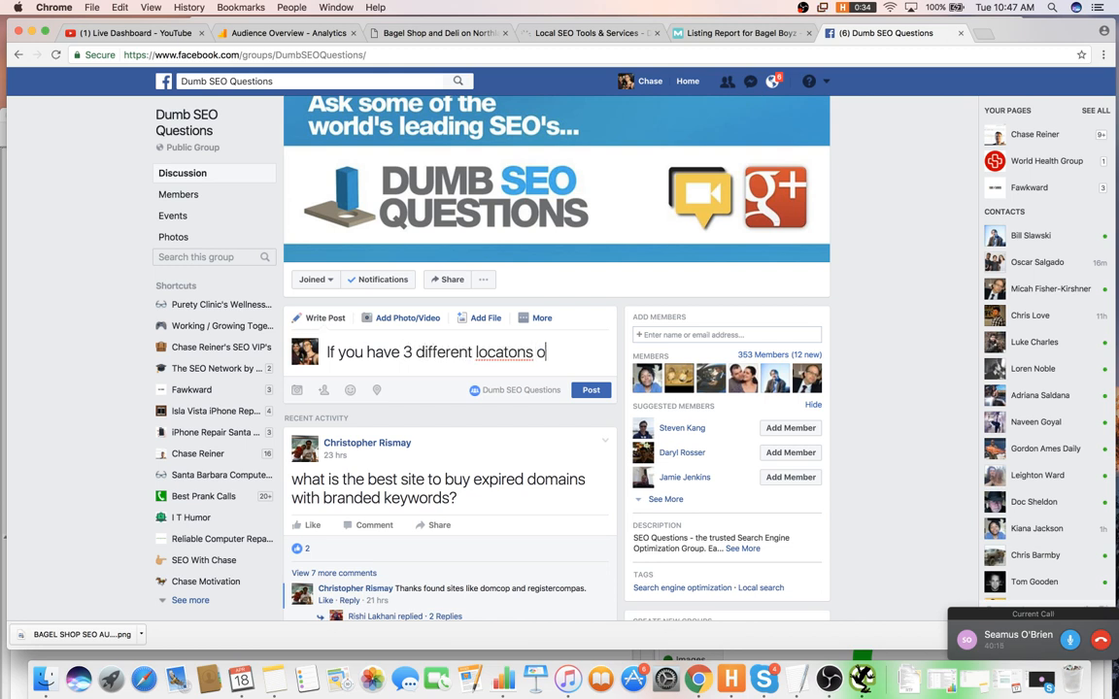
text(n GMB)
right_click(498, 355)
click(483, 352)
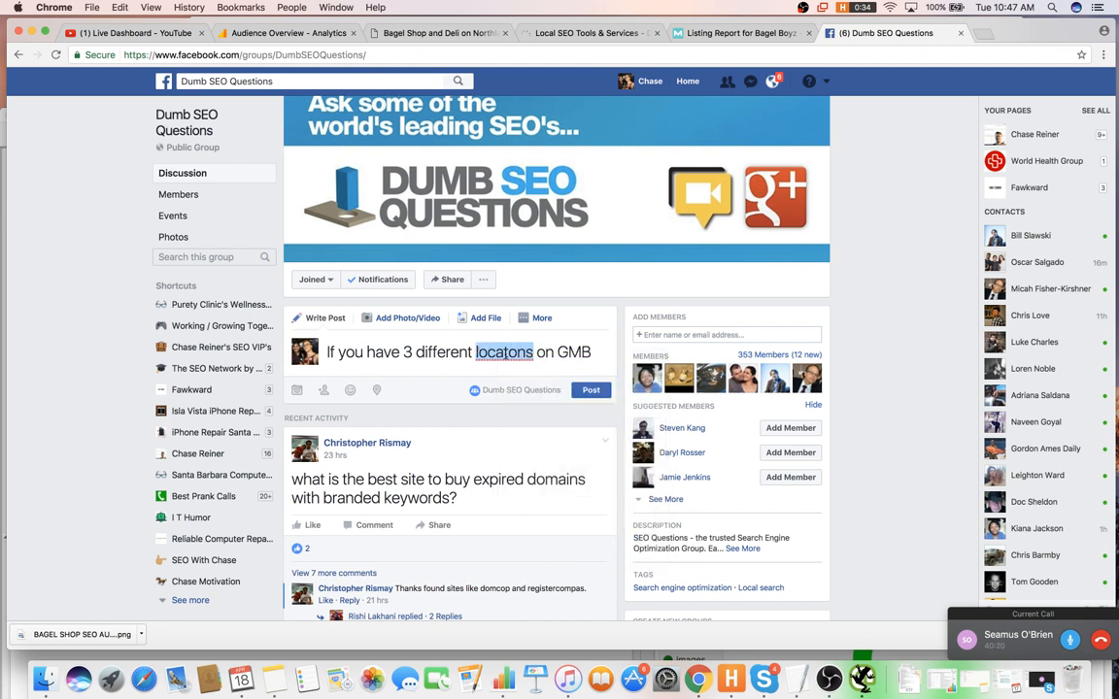
click(503, 353)
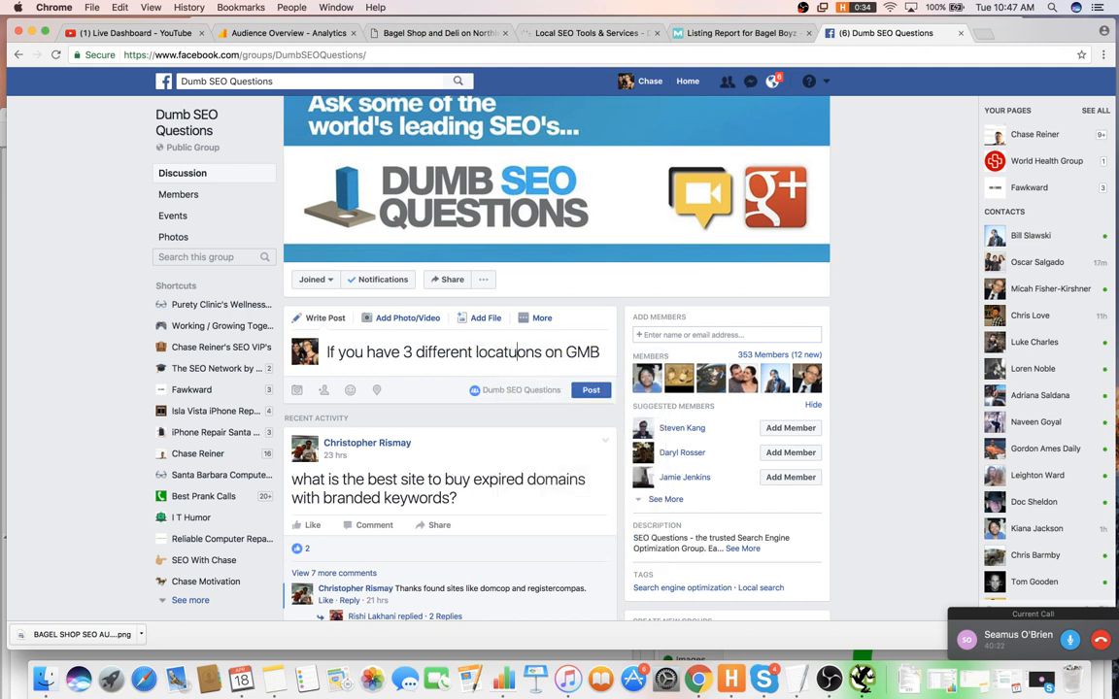
text(ions)
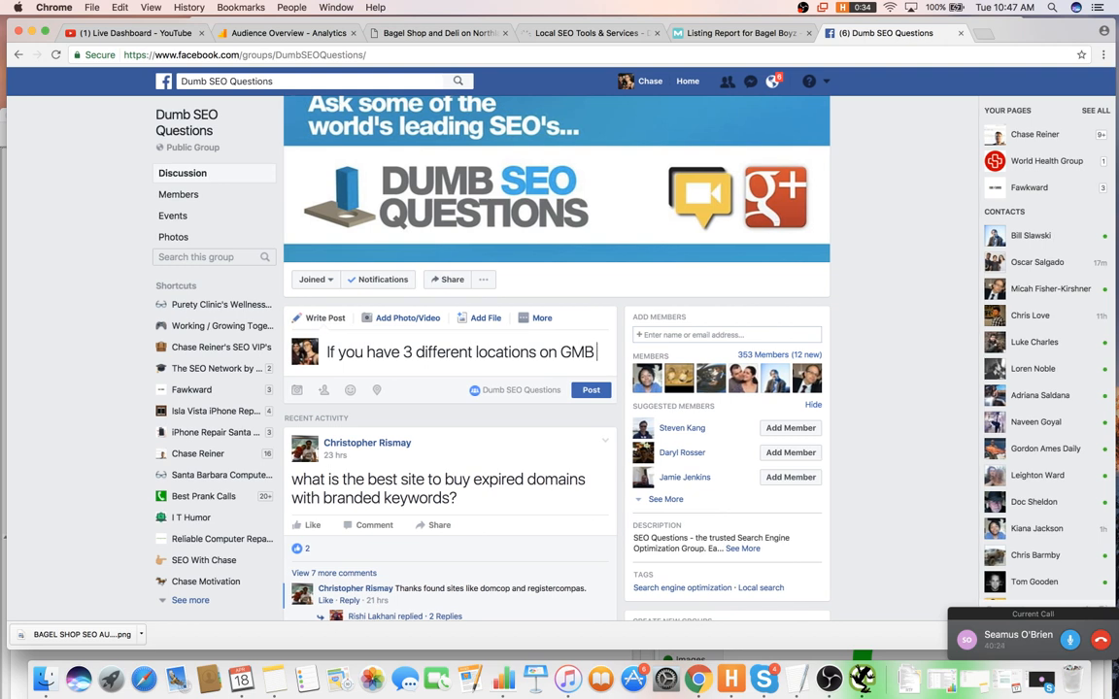
text( on GMB should you have)
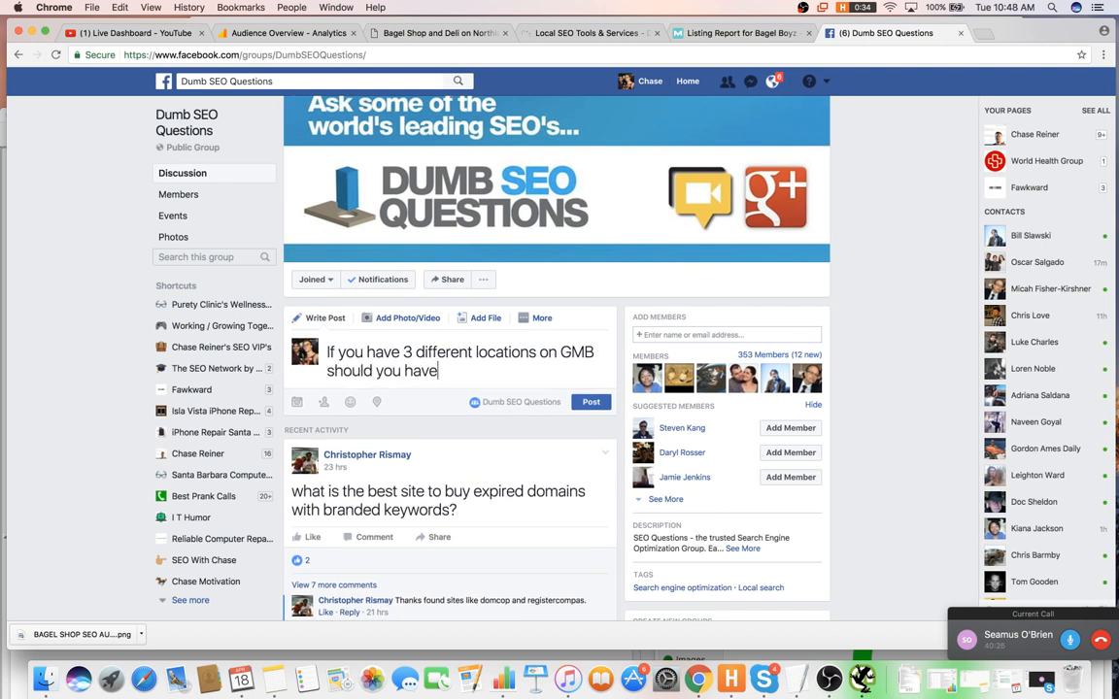
text( the same name)
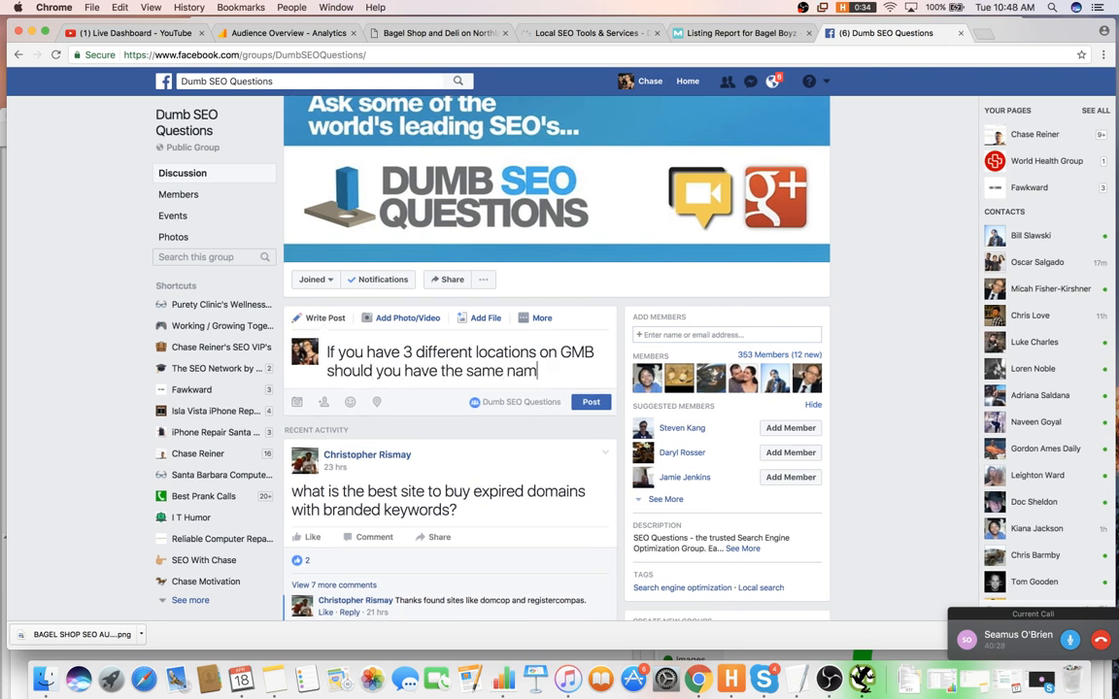
key(BackSpace)
key(BackSpace)
key(BackSpace)
text(business + a)
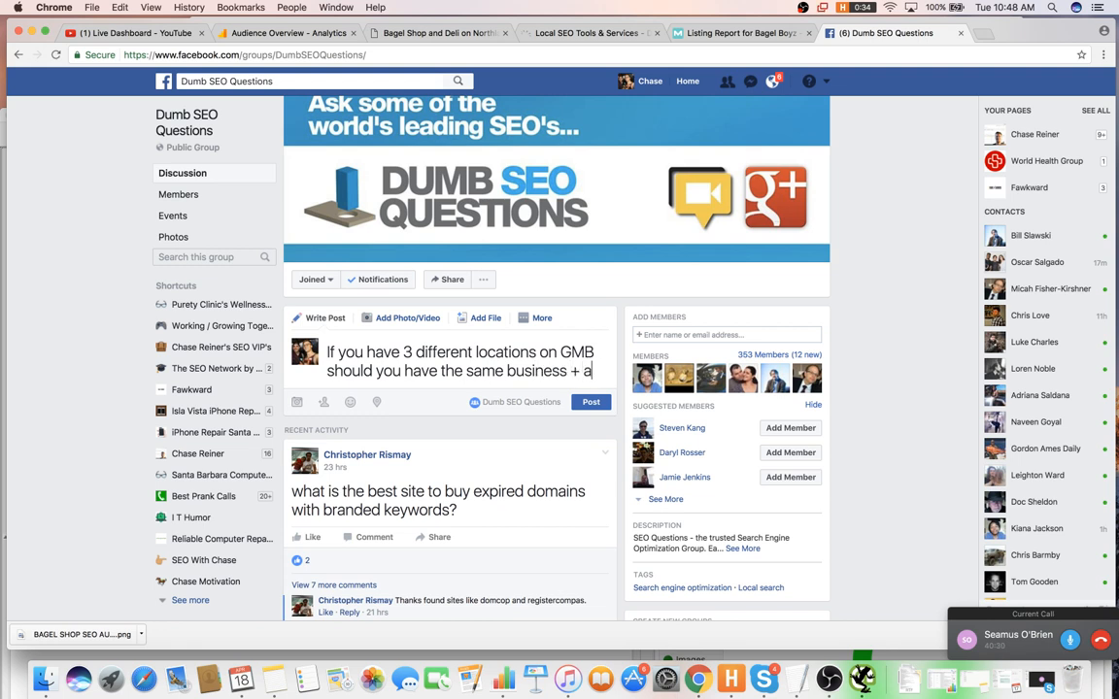
text(rea or just business name?)
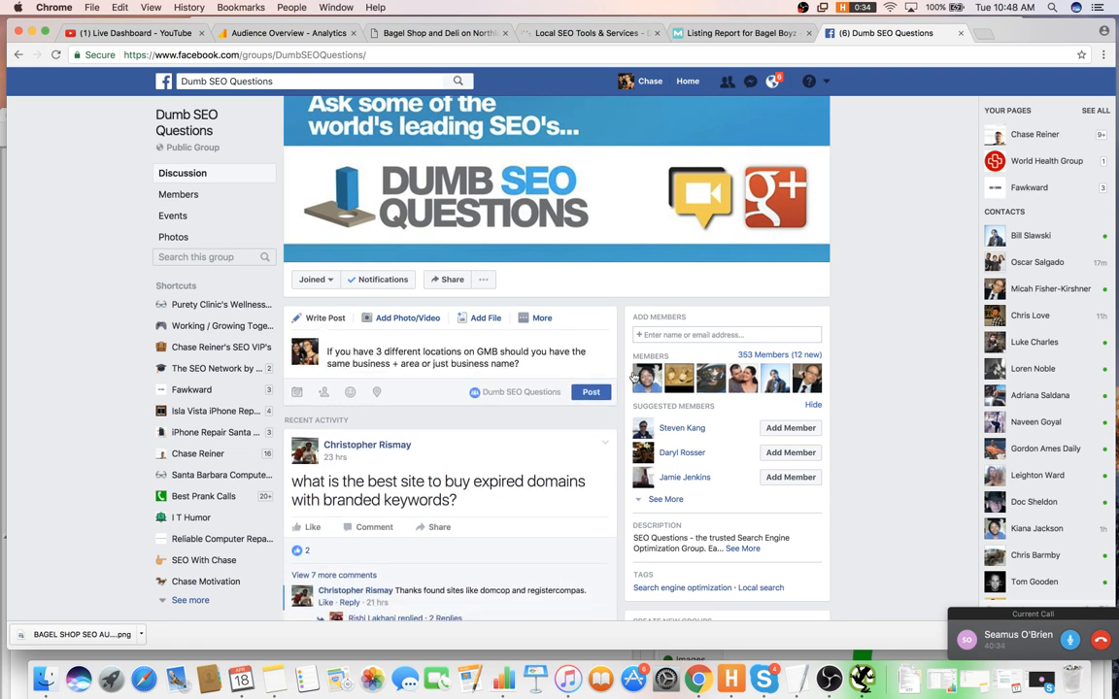
click(591, 391)
- Review the Bagel Boyz report's inconsistent listings, then its duplicates flagging one possible Facebook listing
key(ctrl+shift+Tab)
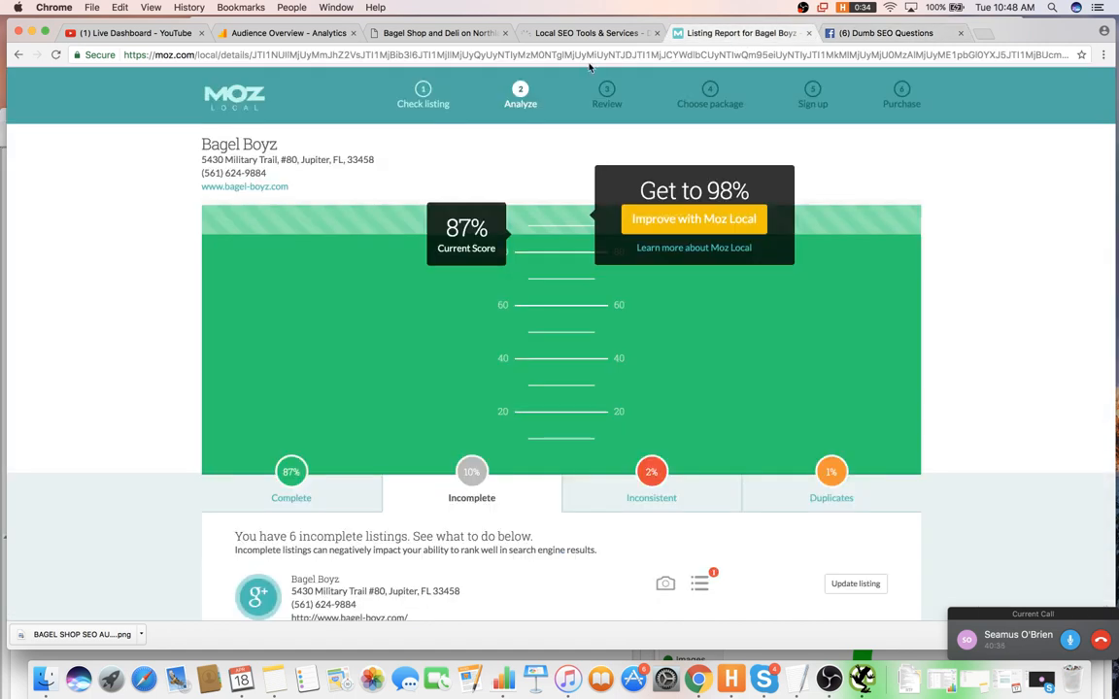
scroll(627, 242, down, 5)
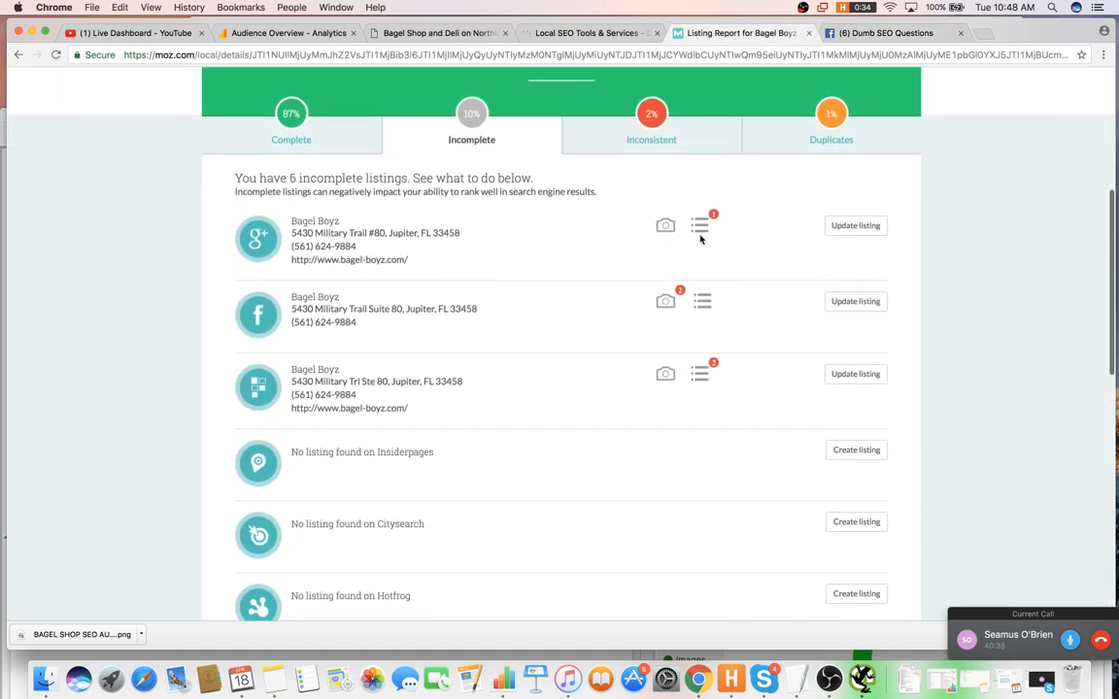
click(651, 131)
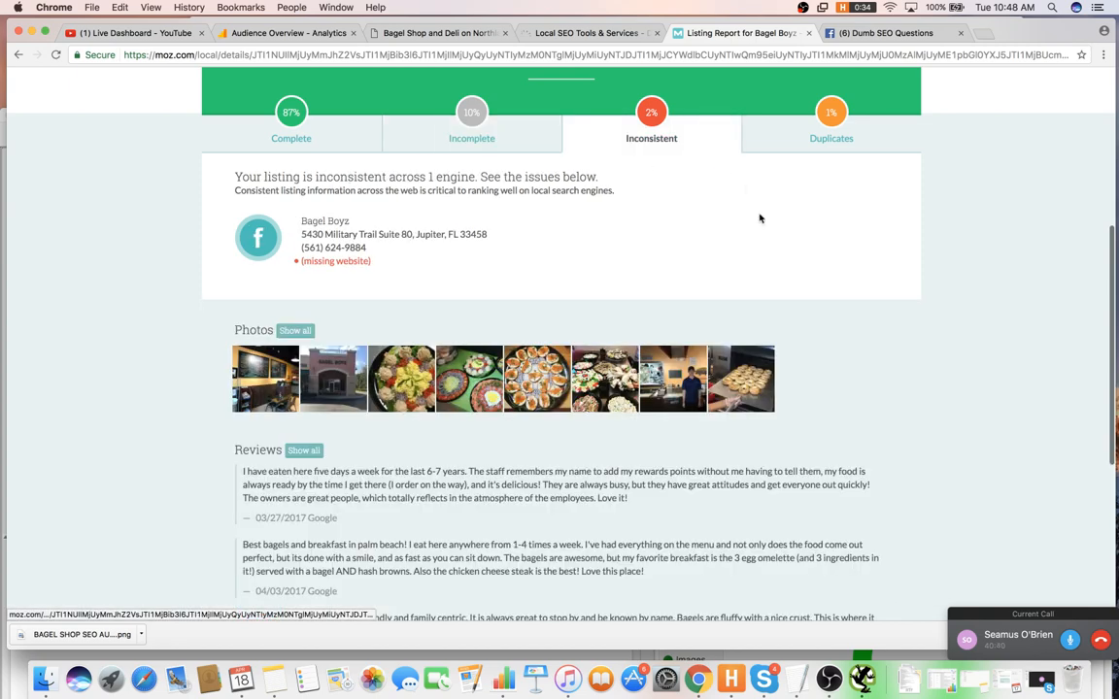
click(831, 128)
scroll(549, 240, up, 3)
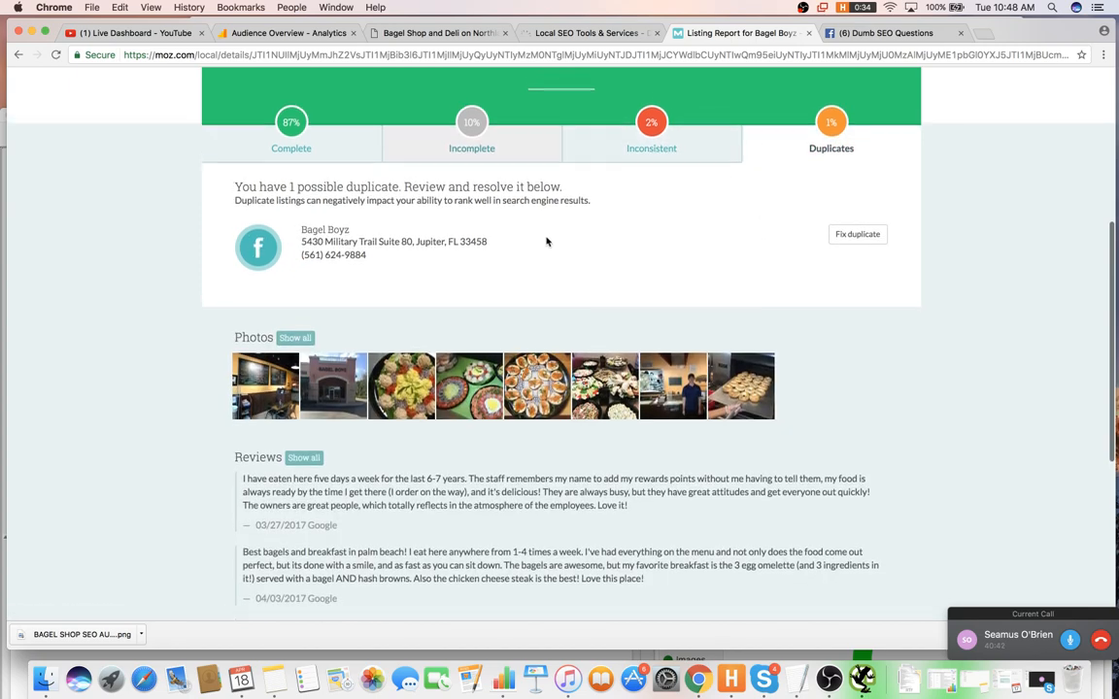
scroll(543, 191, up, 2)
- Move between the Whitespark site, the Moz report and the audit document, ending on Whitespark
click(592, 34)
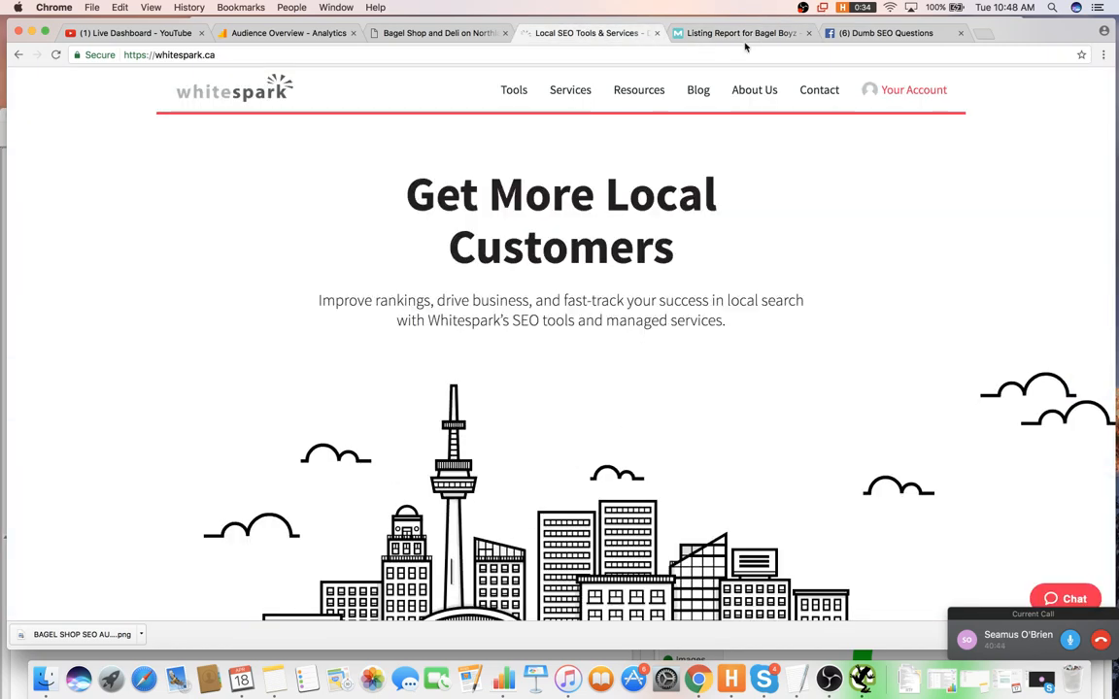
click(765, 33)
key(super+Tab)
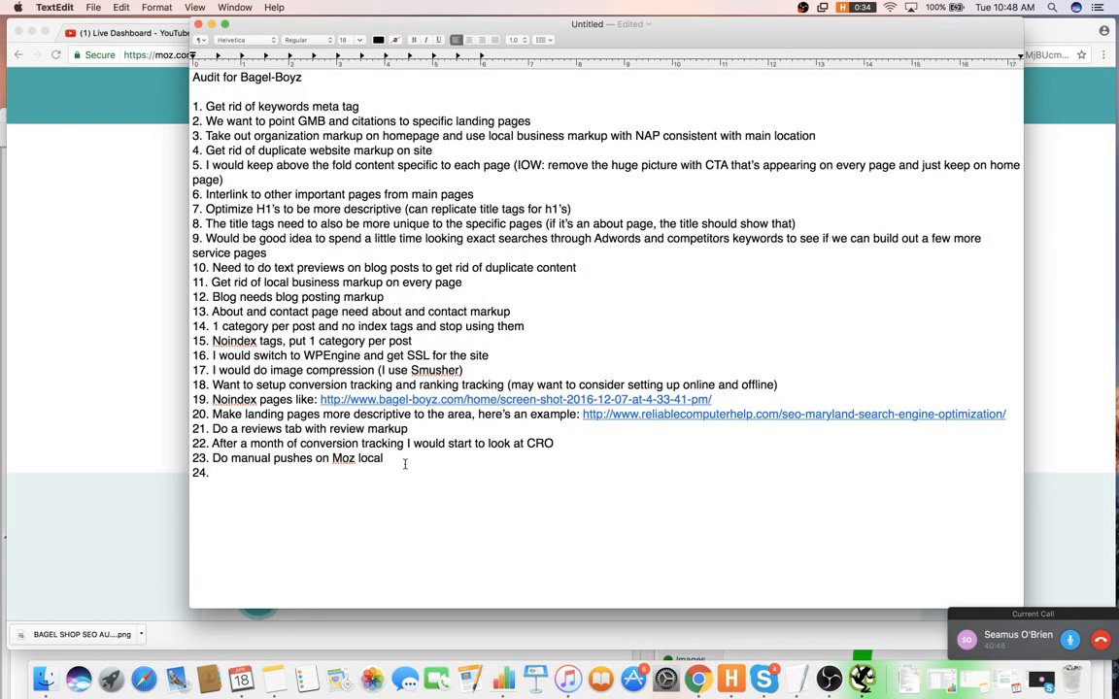
click(154, 401)
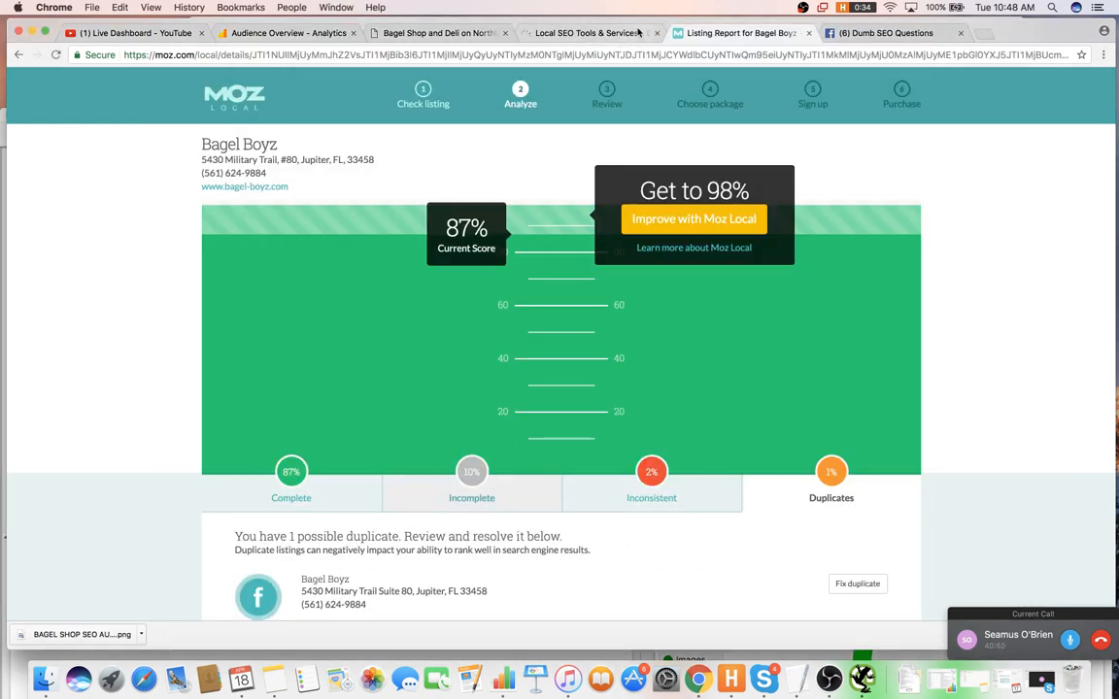
click(638, 33)
- Launch the Local Citation Finder from the Whitespark account page
click(918, 90)
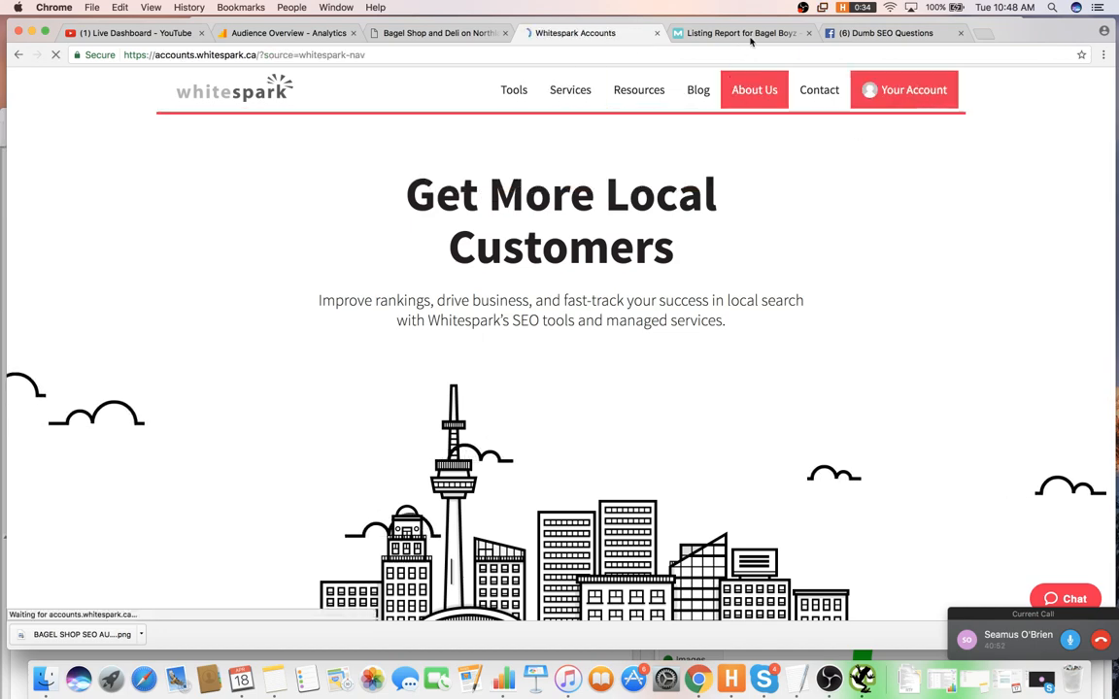
scroll(474, 382, down, 2)
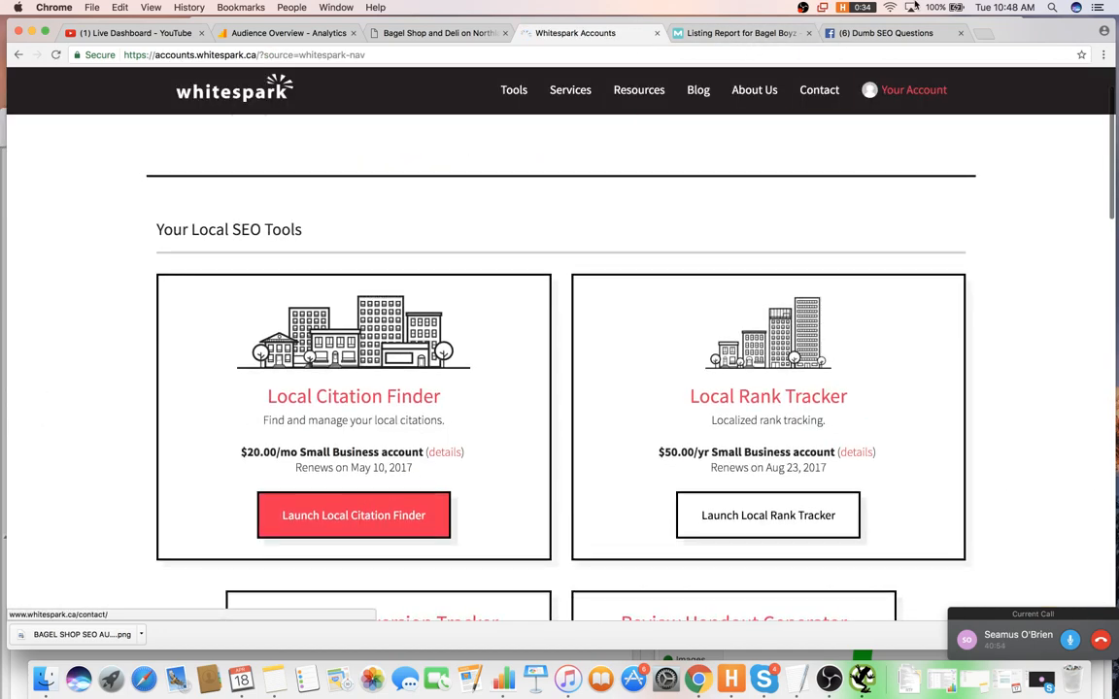
click(304, 509)
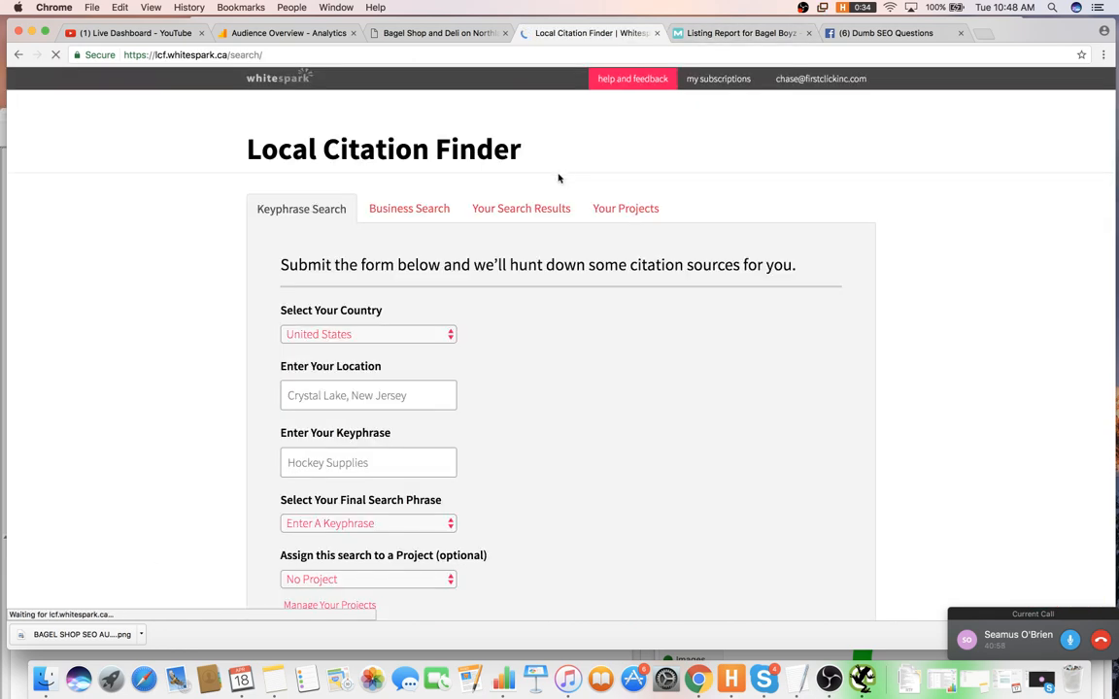
scroll(486, 243, down, 1)
- Submit a citation search with location Jupiter, FL and keyphrase 'bagel shop'
click(374, 349)
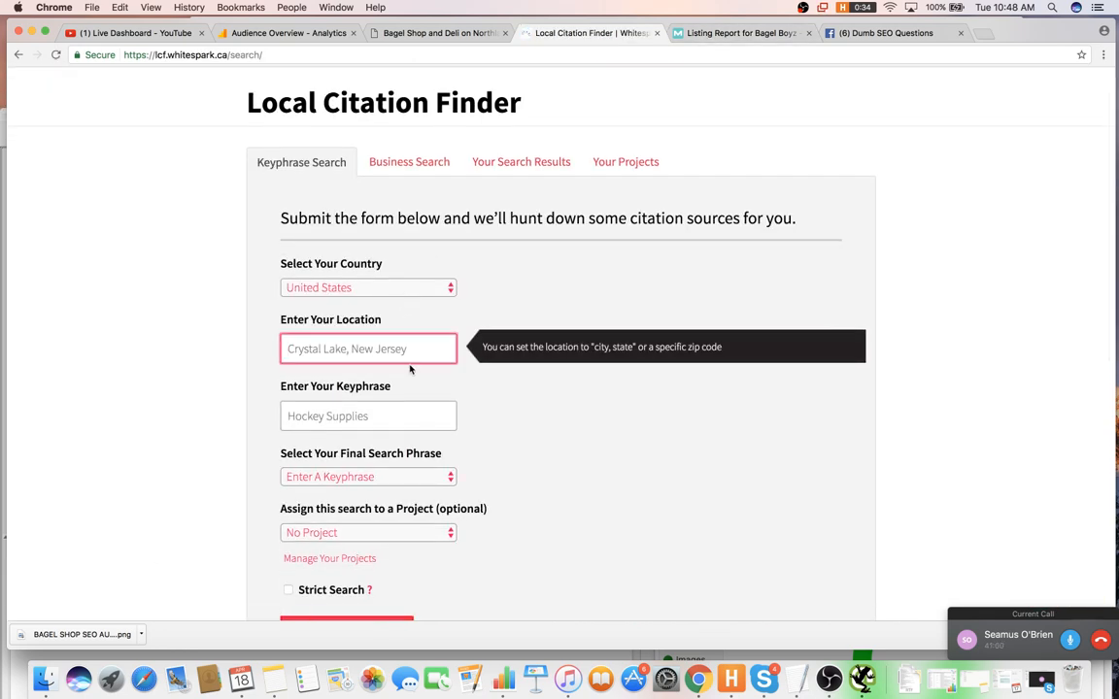
text(B)
key(BackSpace)
text(b)
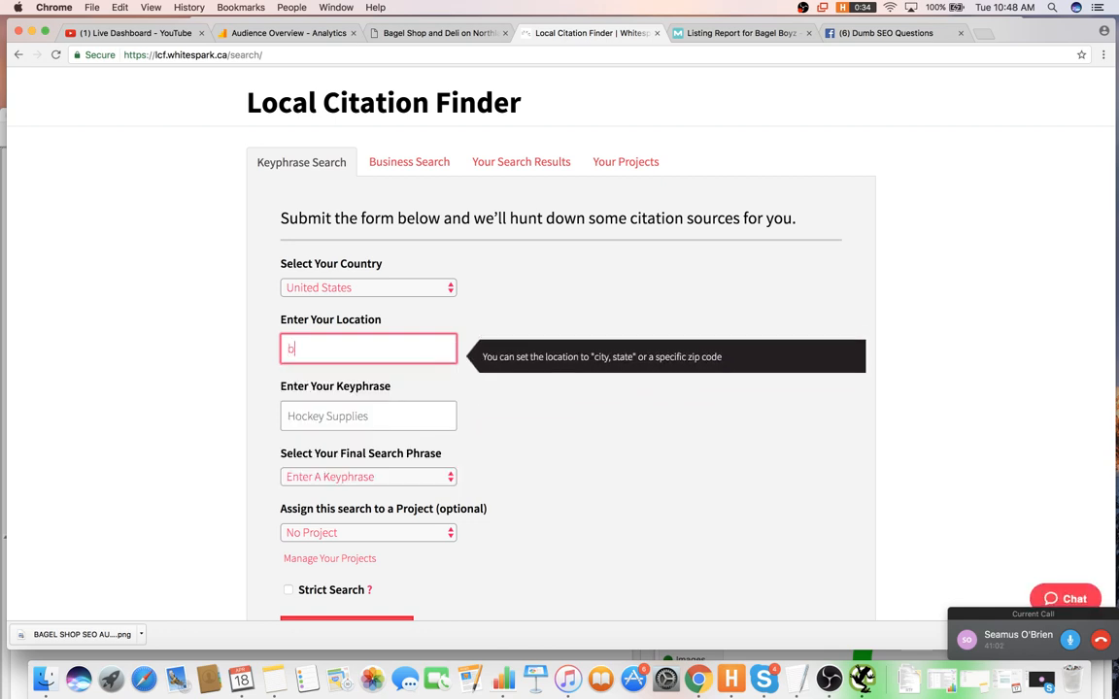
key(BackSpace)
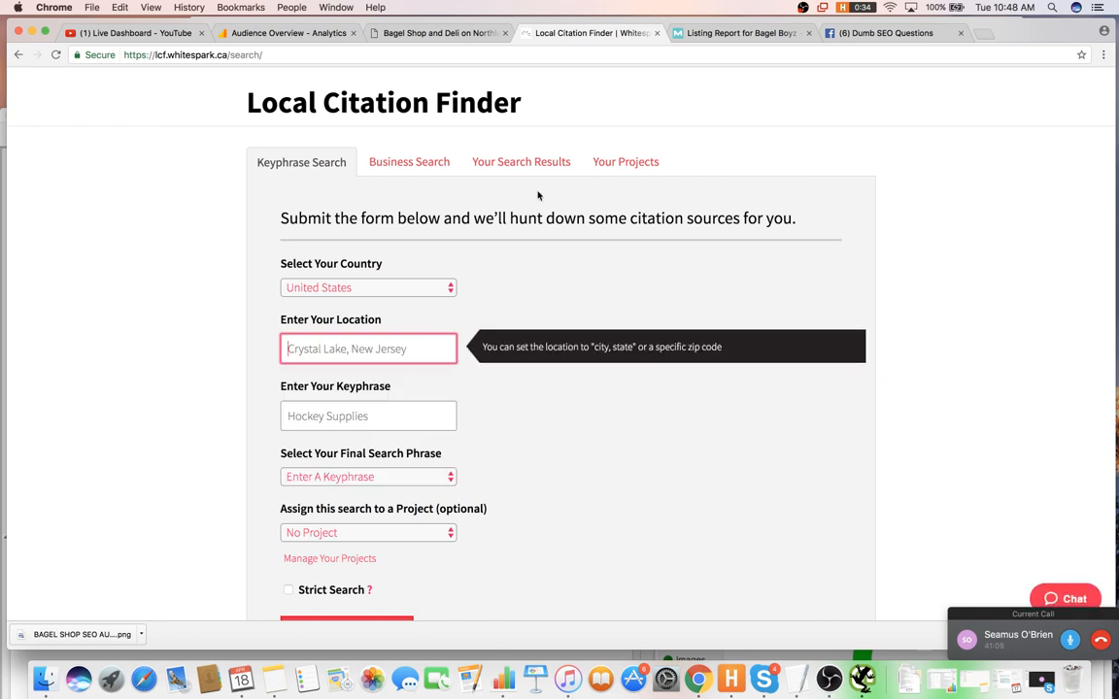
text(jupiter)
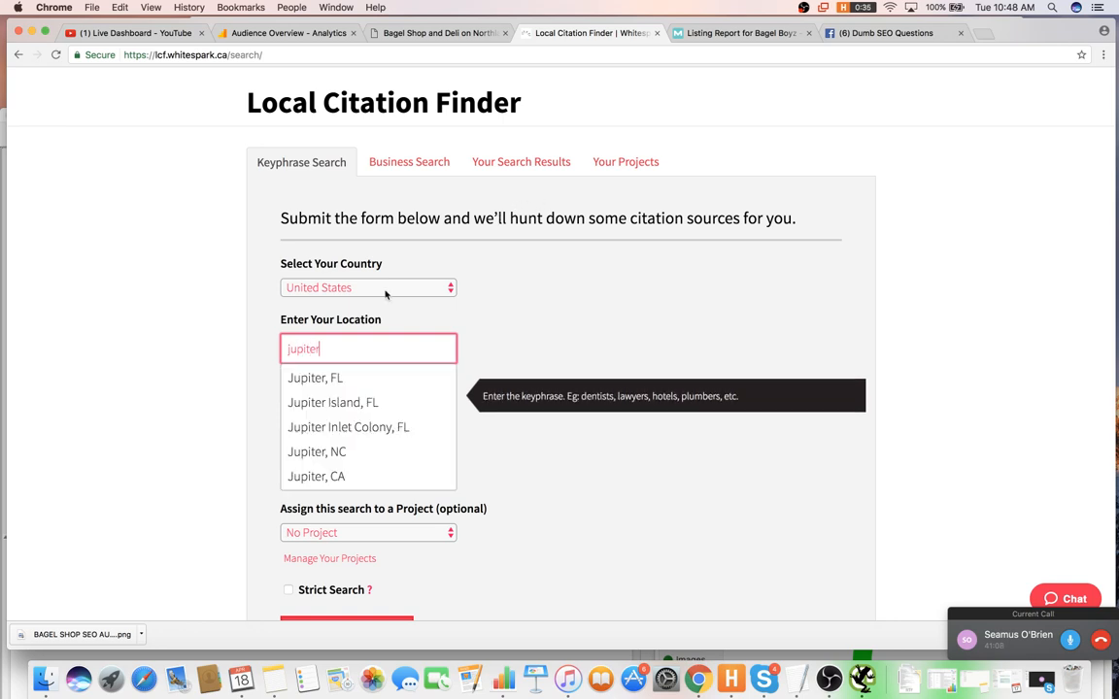
click(366, 379)
click(389, 418)
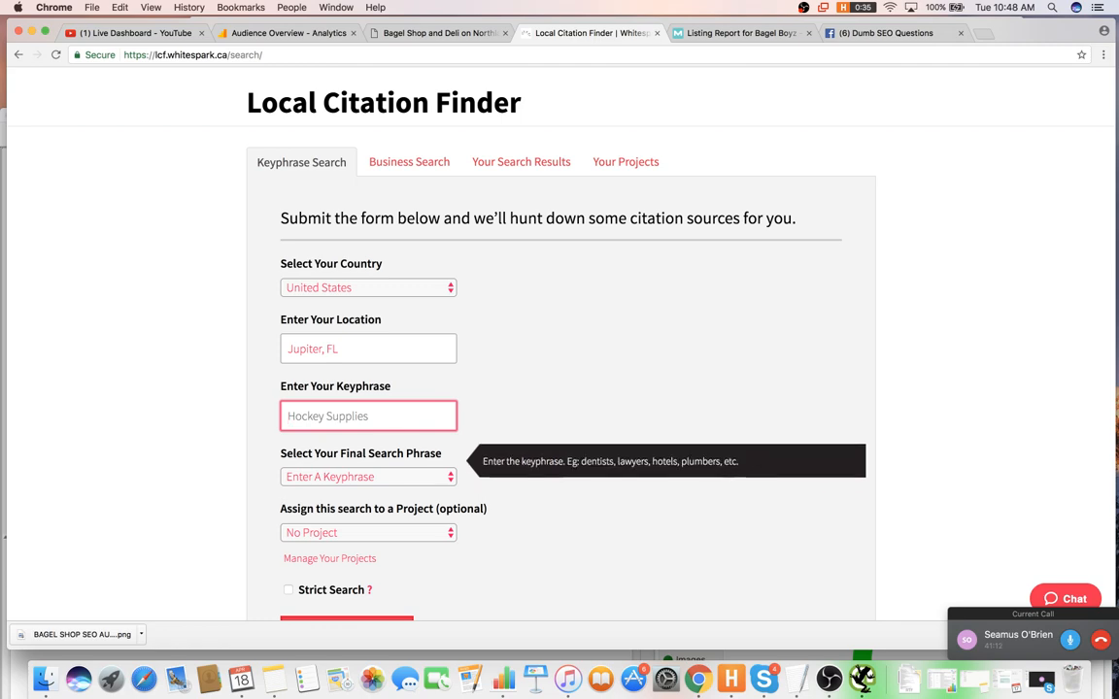
text(bagel shop)
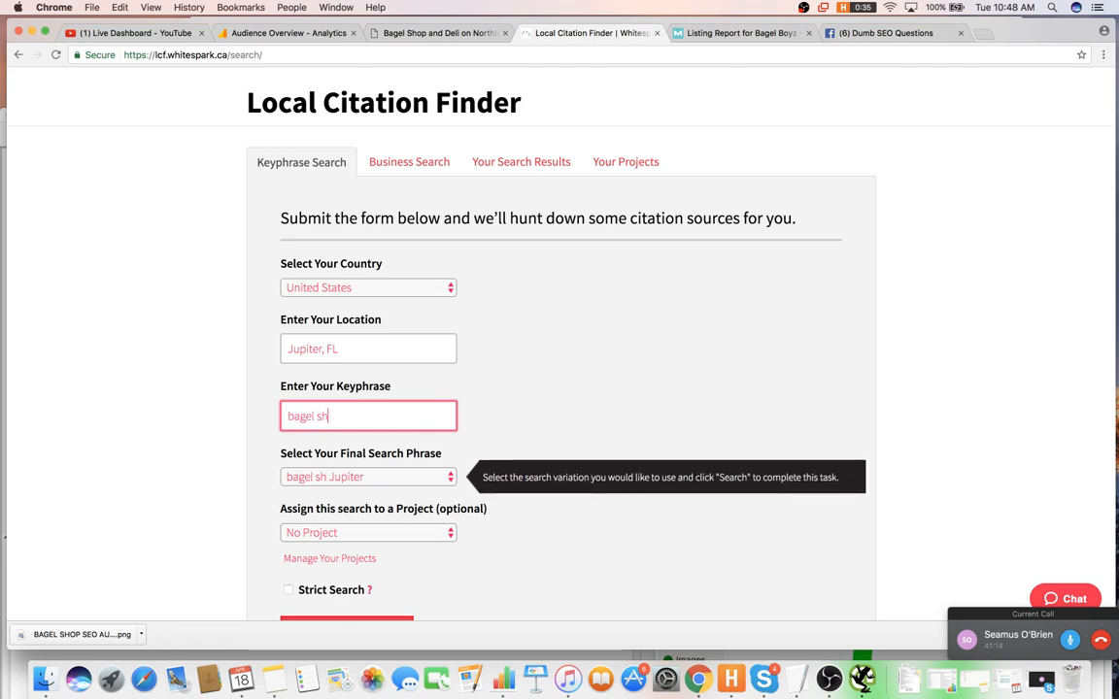
click(516, 408)
scroll(515, 408, down, 1)
scroll(516, 408, down, 2)
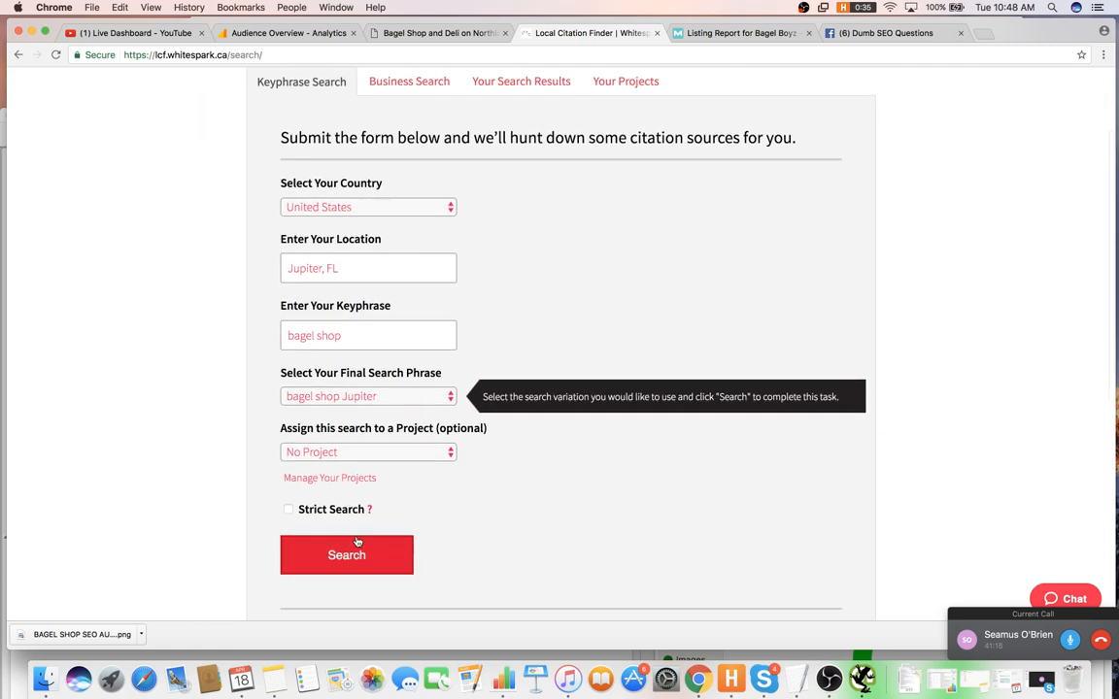
click(388, 610)
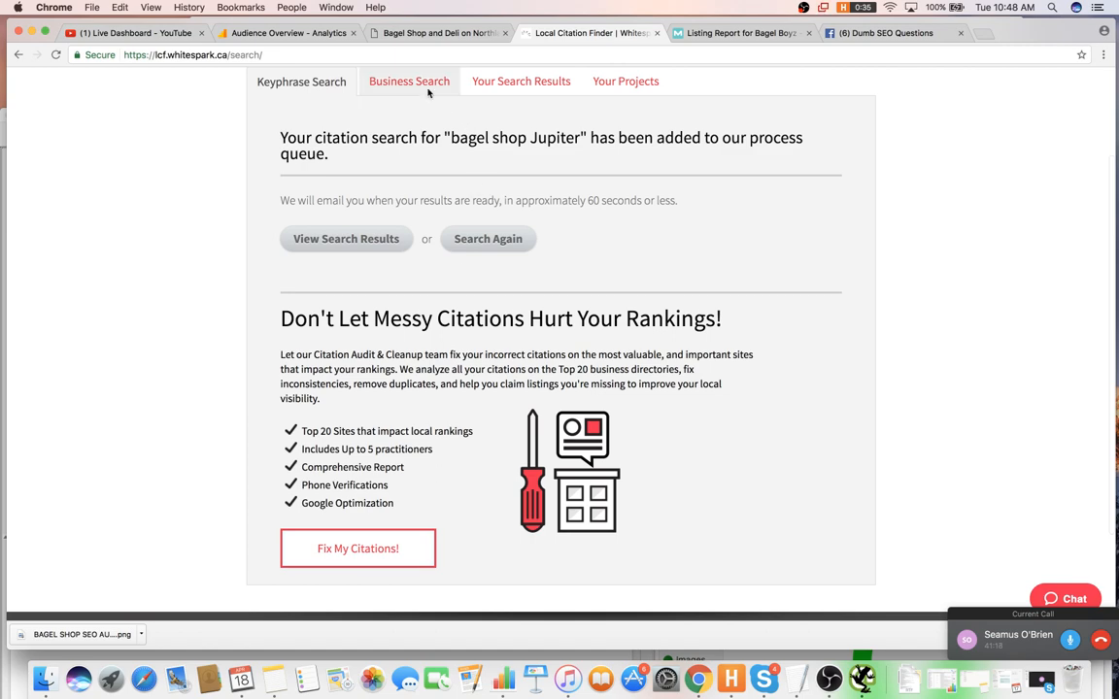
- Check Your Search Results, where the bagel shop Jupiter search is still processing
click(517, 84)
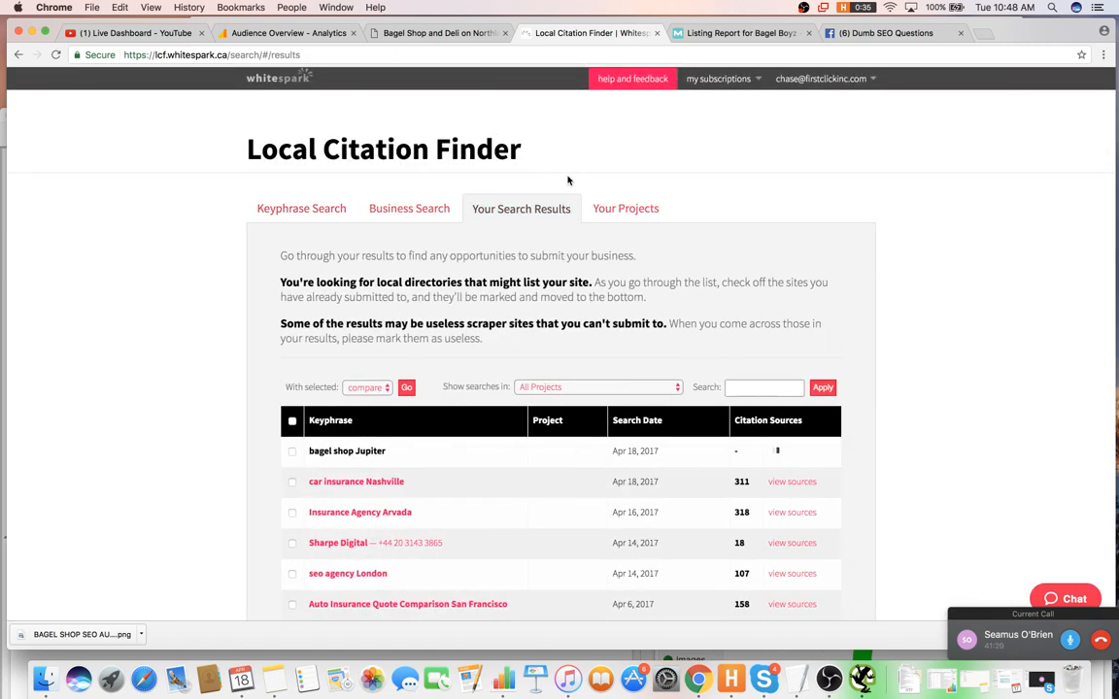
scroll(612, 190, down, 2)
scroll(720, 215, down, 1)
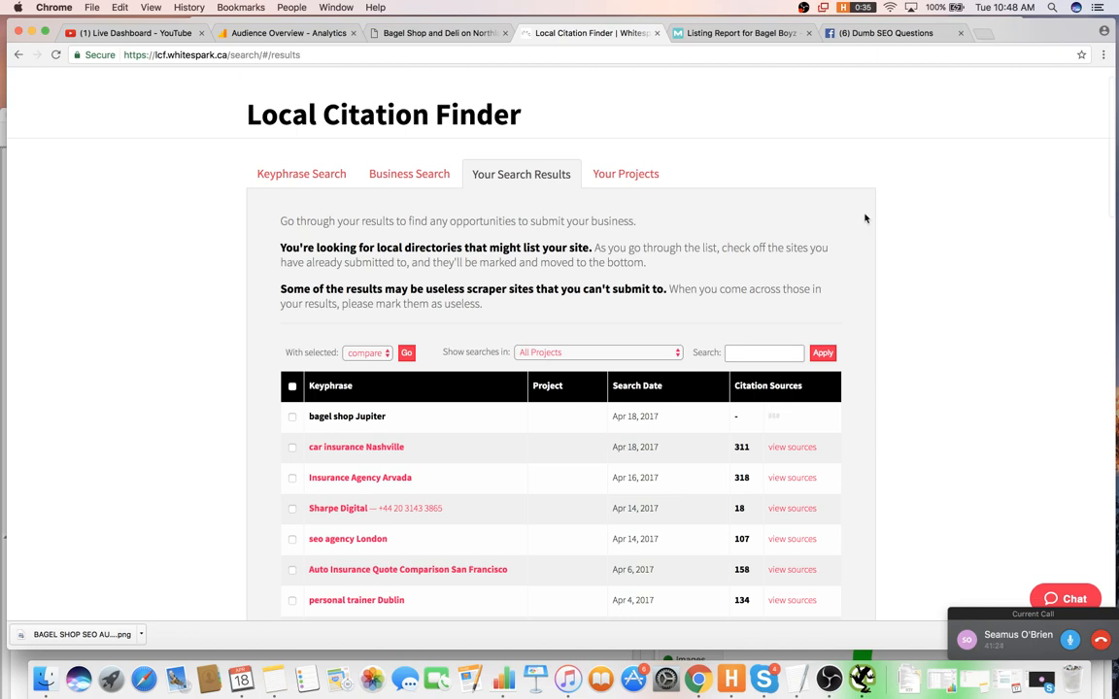
click(146, 33)
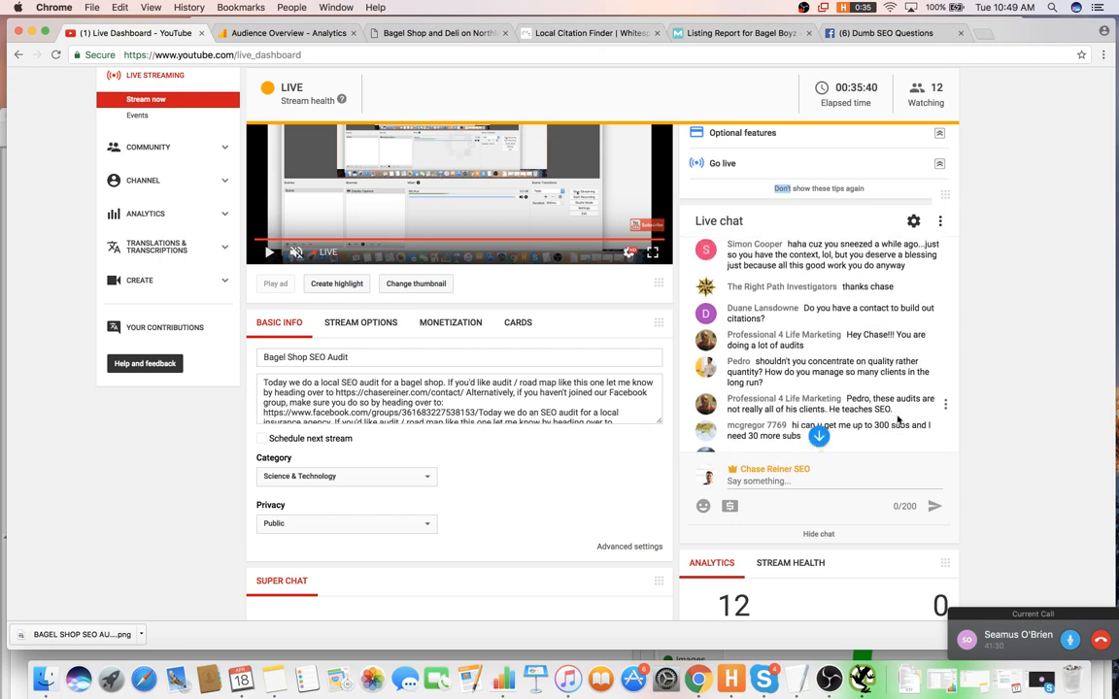
- Return to the finished bagel shop Jupiter search, now showing 139 citation sources
scroll(898, 420, up, 1)
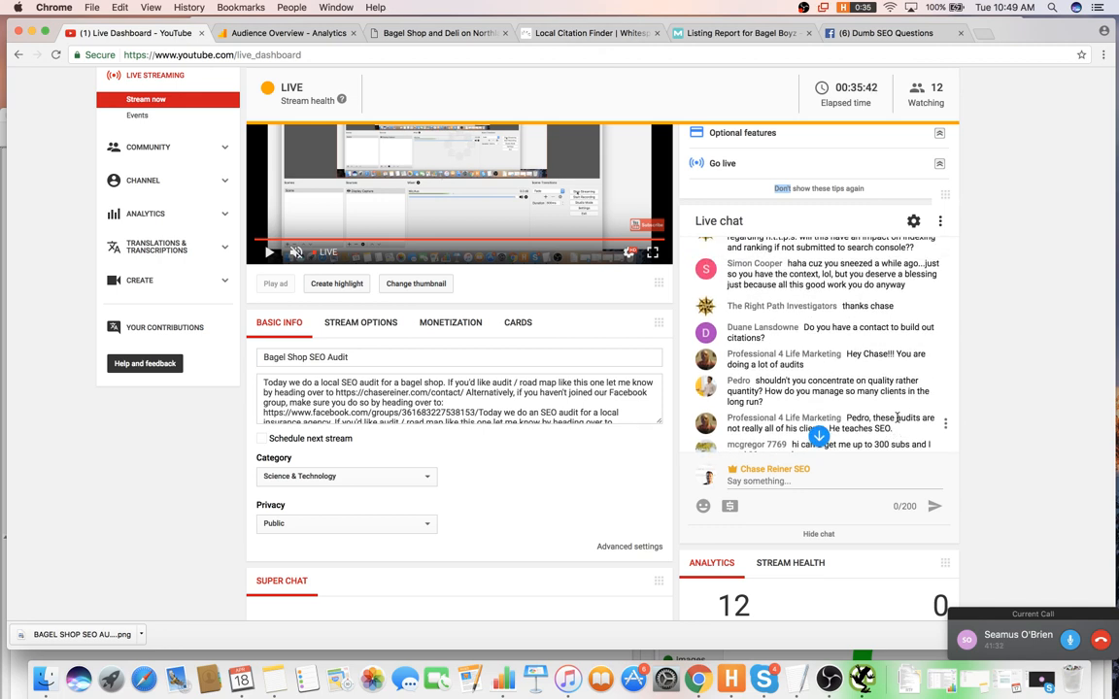
scroll(897, 420, down, 3)
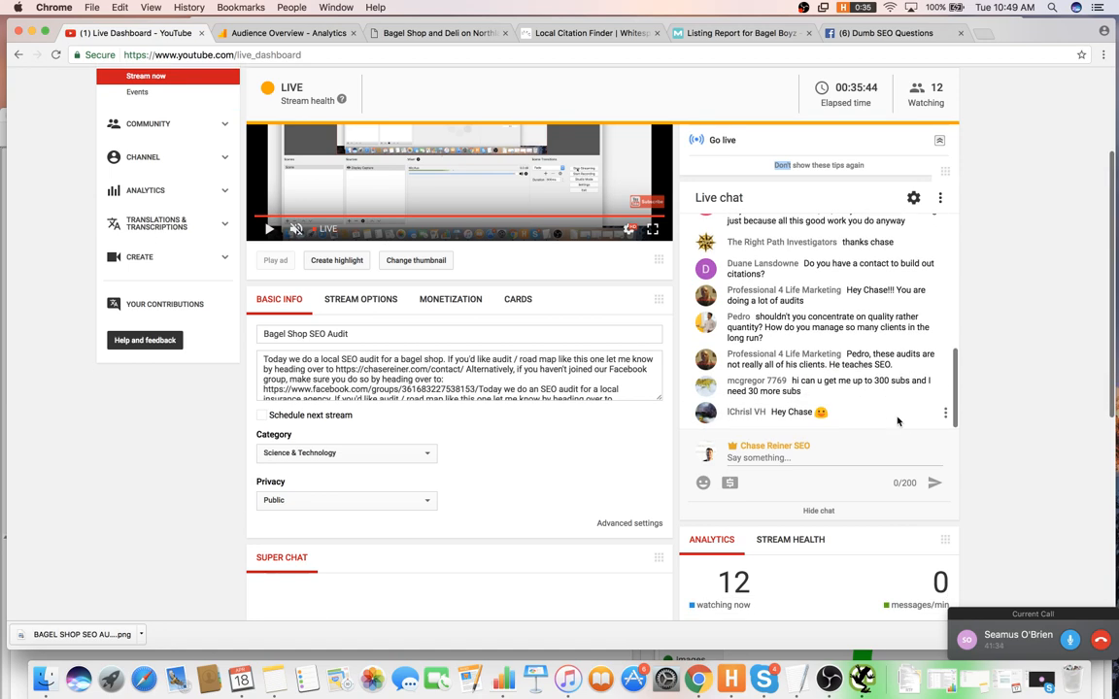
scroll(926, 247, down, 1)
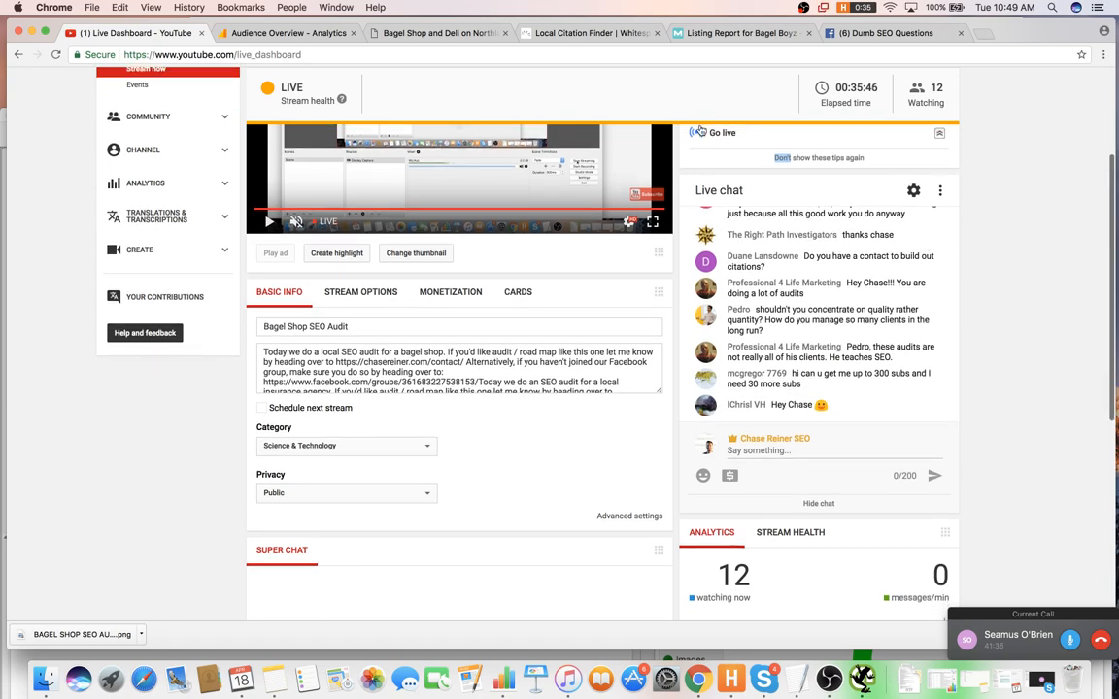
click(553, 33)
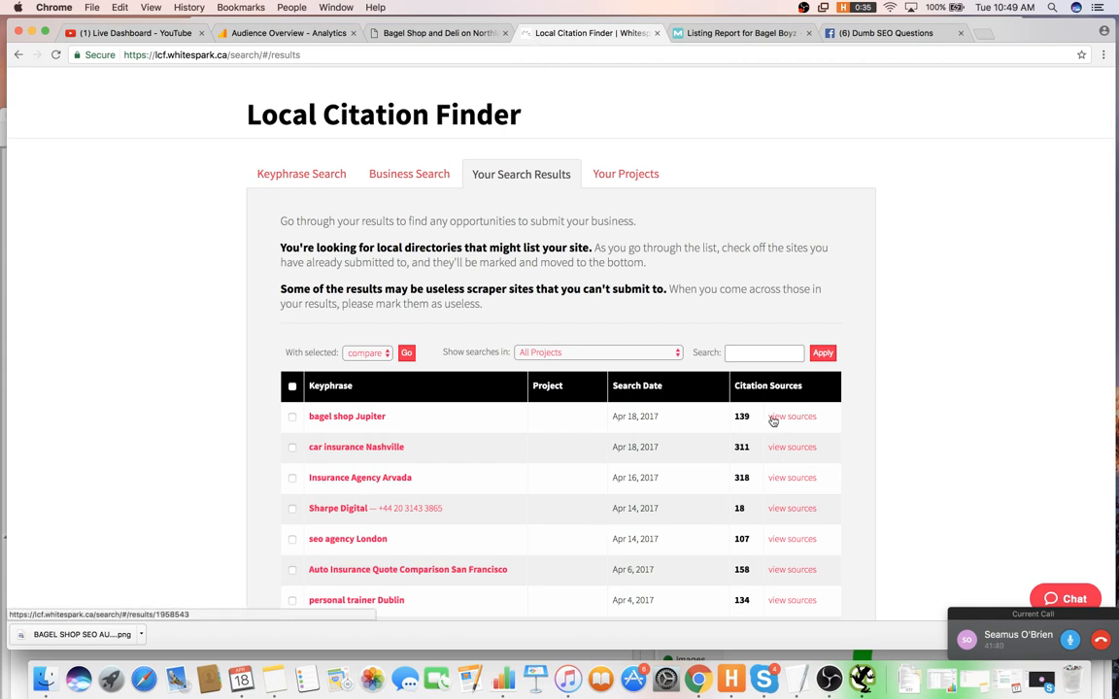
- View the bagel shop Jupiter citation sources and highlight Bagel Boyz's #3 ranking with 69 sources
click(774, 418)
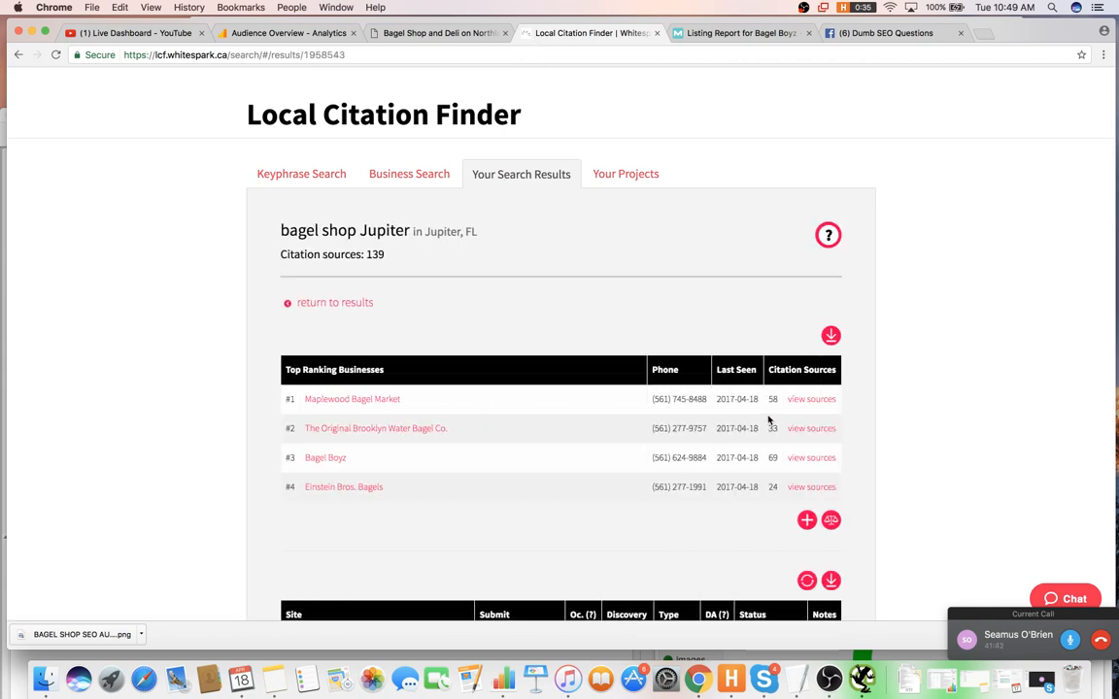
scroll(752, 413, down, 1)
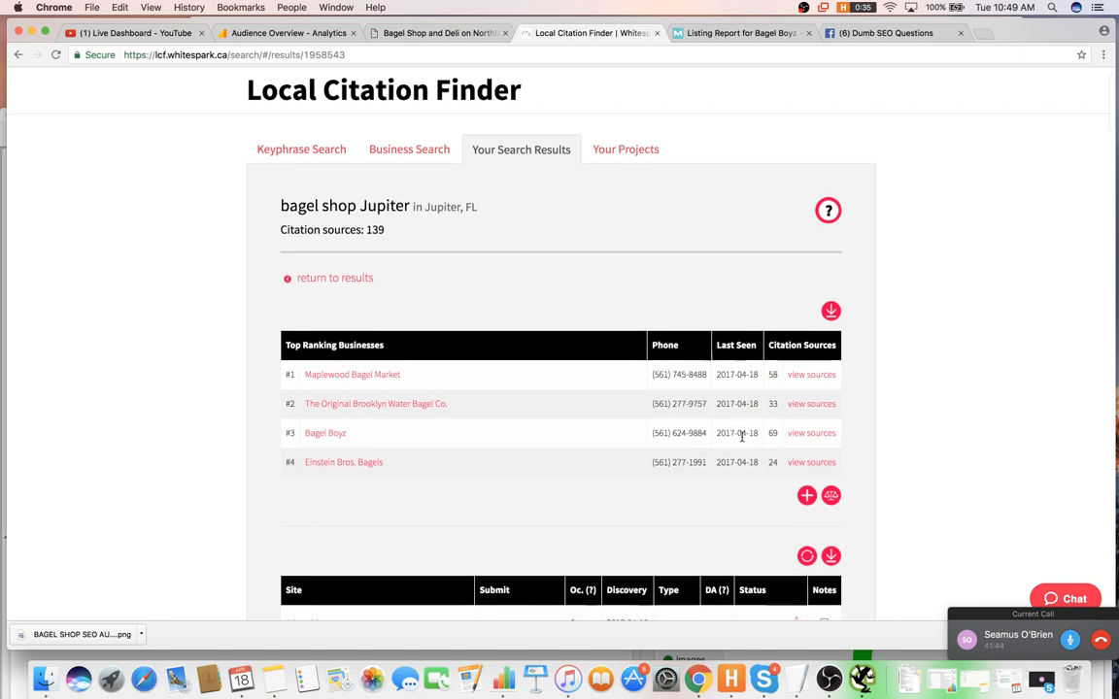
scroll(688, 437, down, 1)
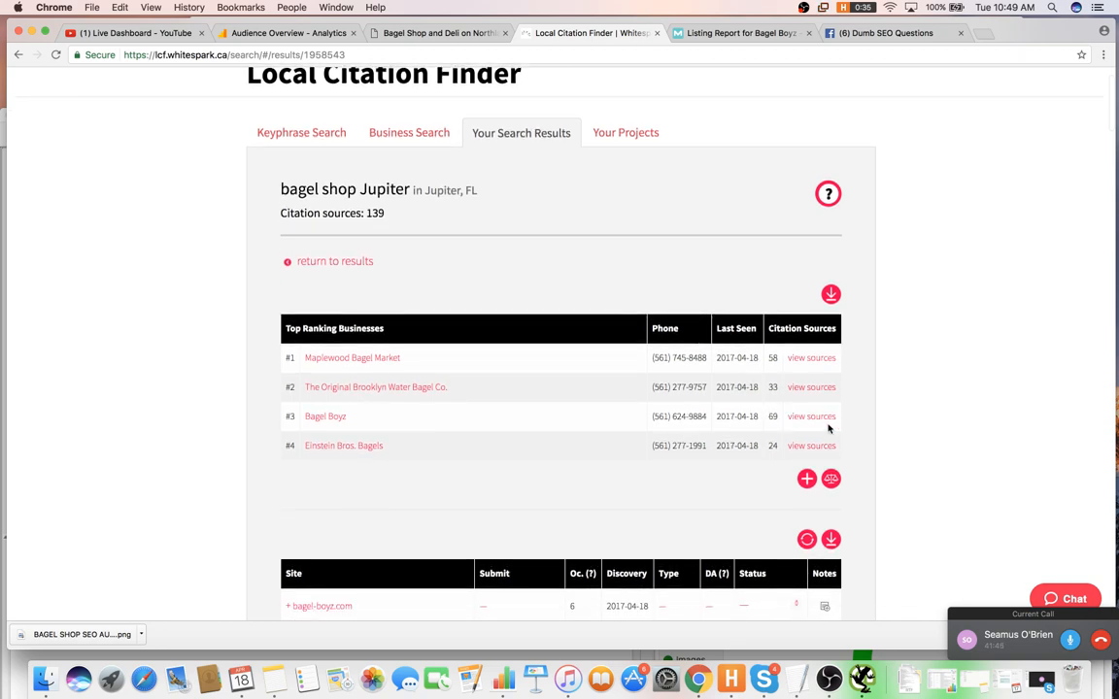
scroll(782, 422, down, 5)
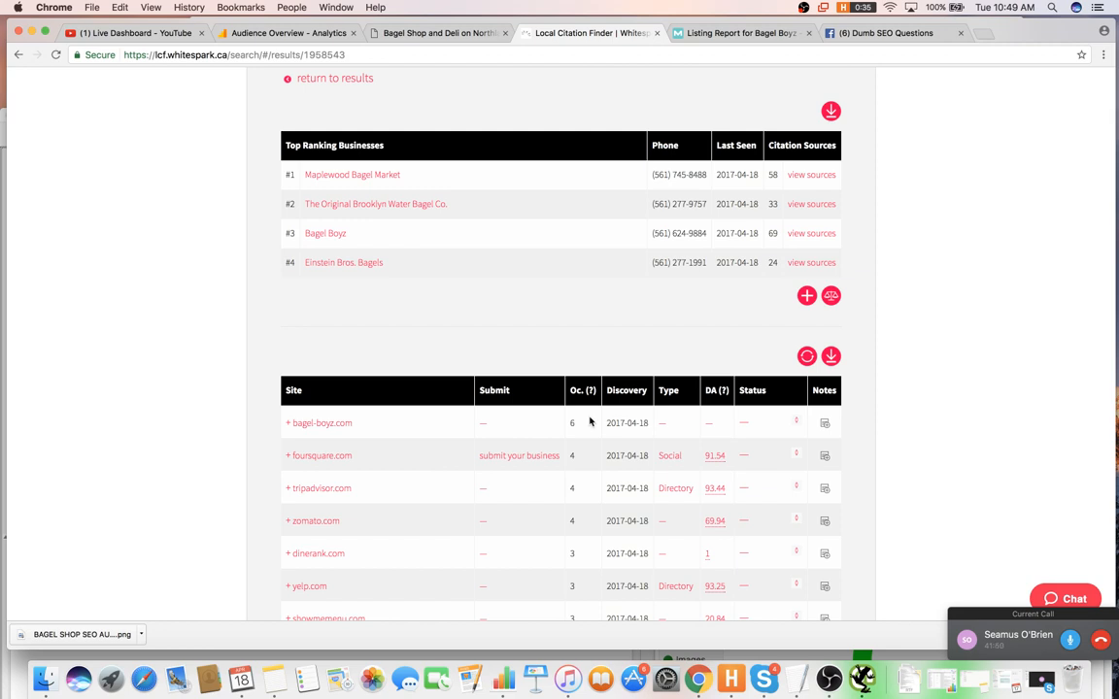
scroll(619, 420, up, 2)
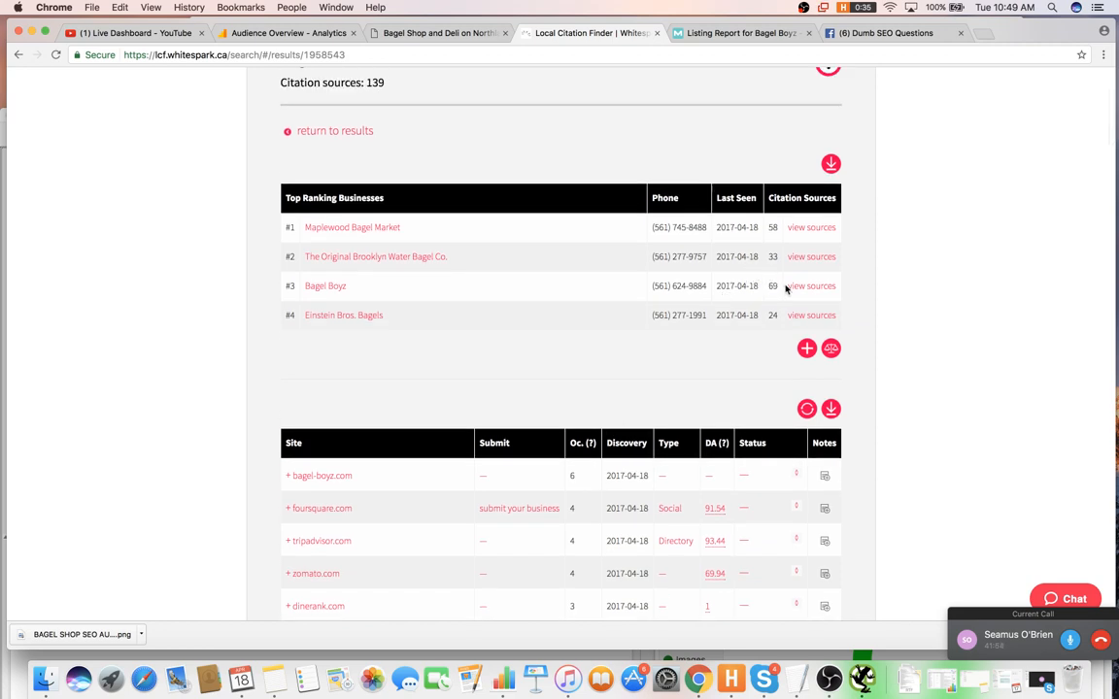
scroll(748, 290, up, 1)
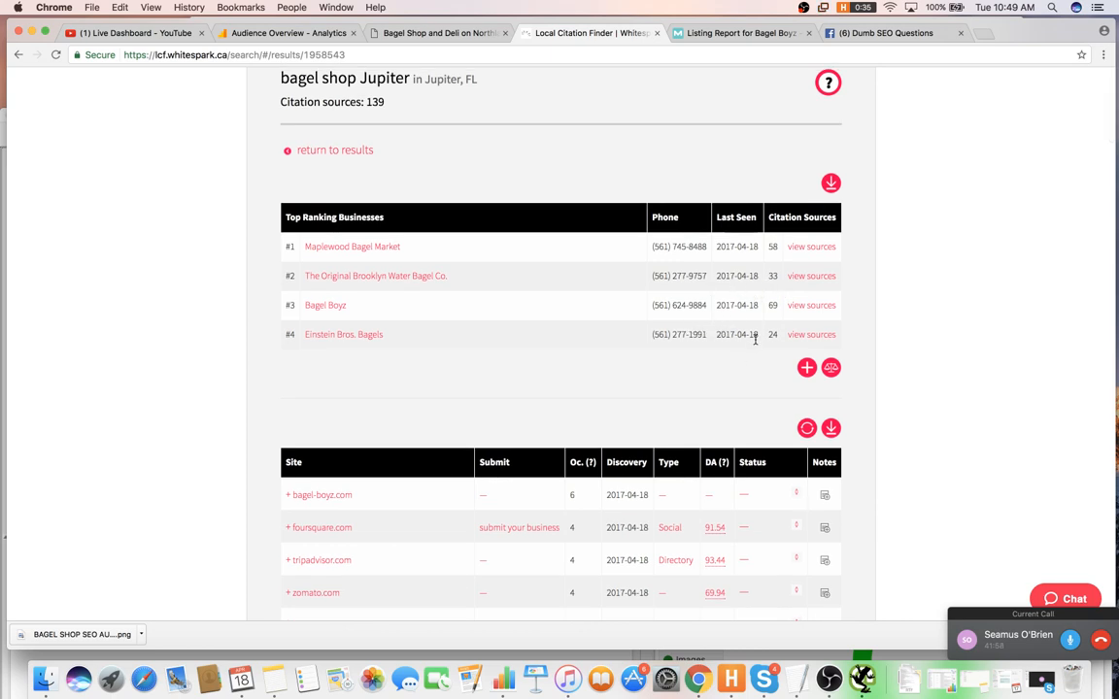
double_click(773, 305)
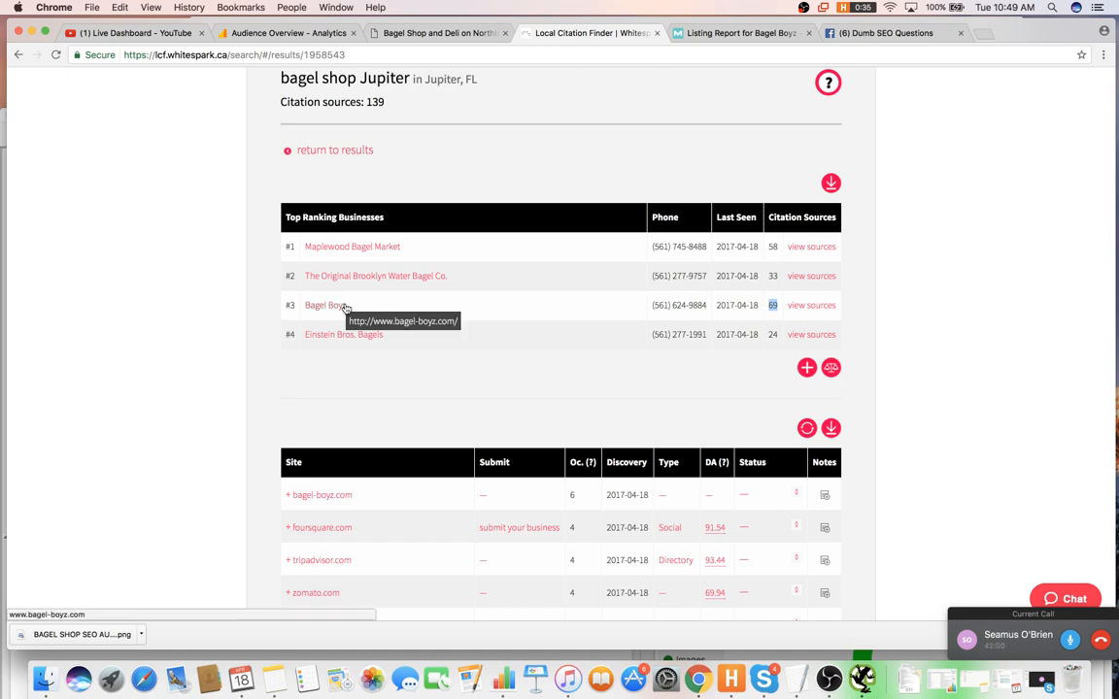
scroll(415, 305, up, 3)
scroll(444, 292, down, 2)
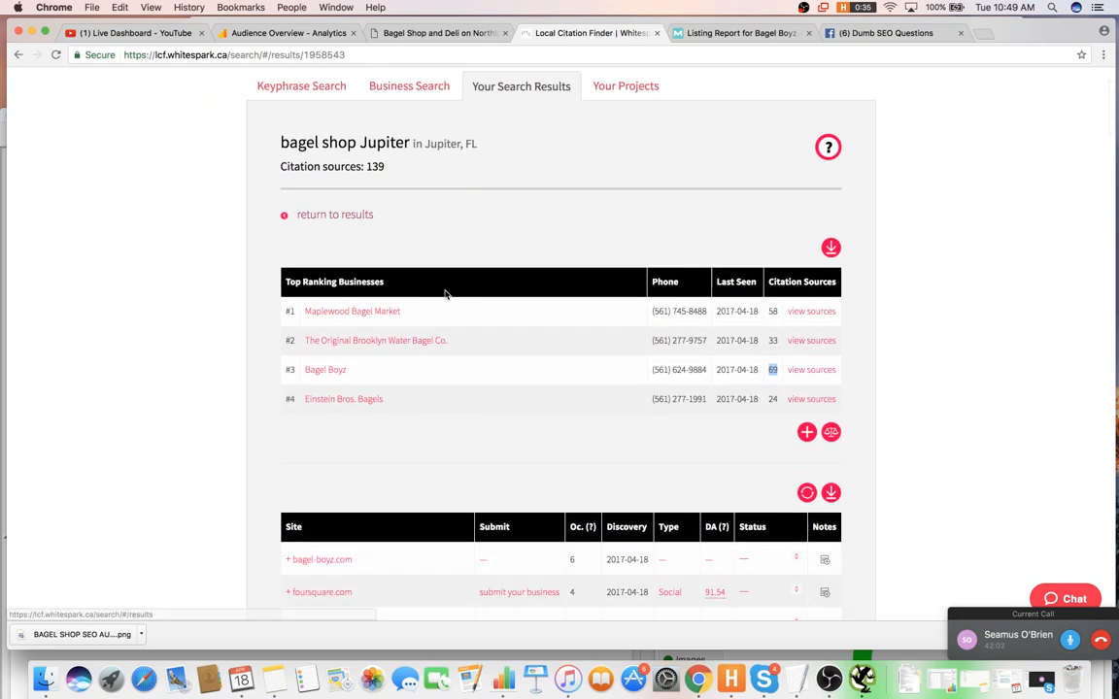
key(super+Tab)
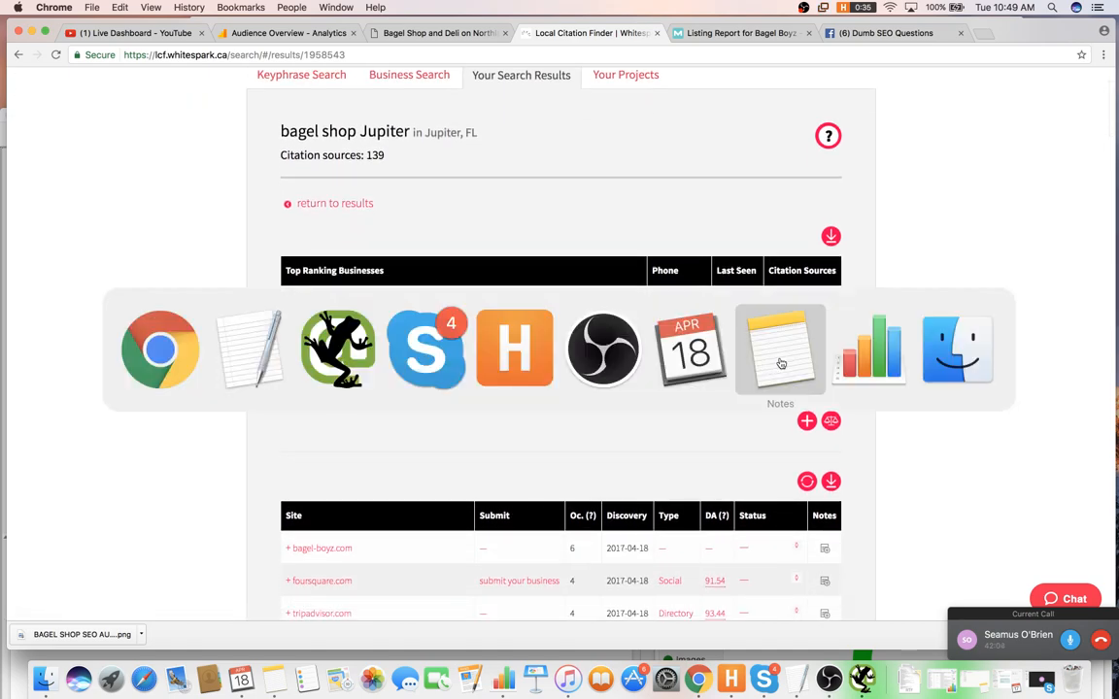
- Complete item 24 as 'I would get some more citations: citationbuilderpro.com'
key(super+Tab)
key(super+Tab)
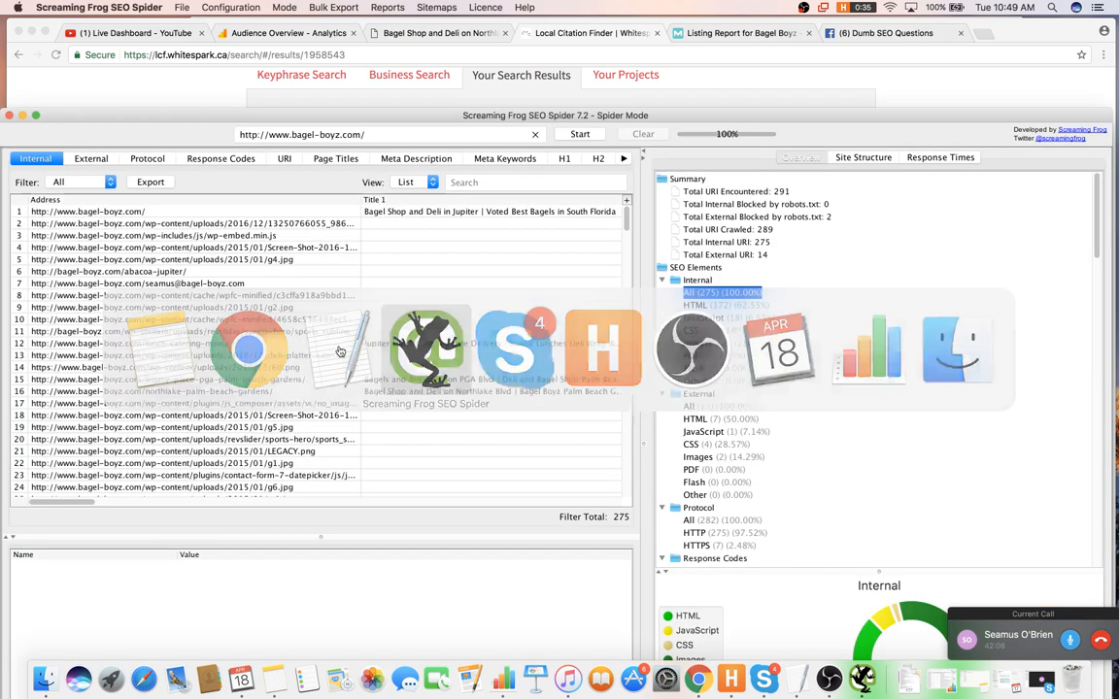
key(super+Tab)
key(super+Tab)
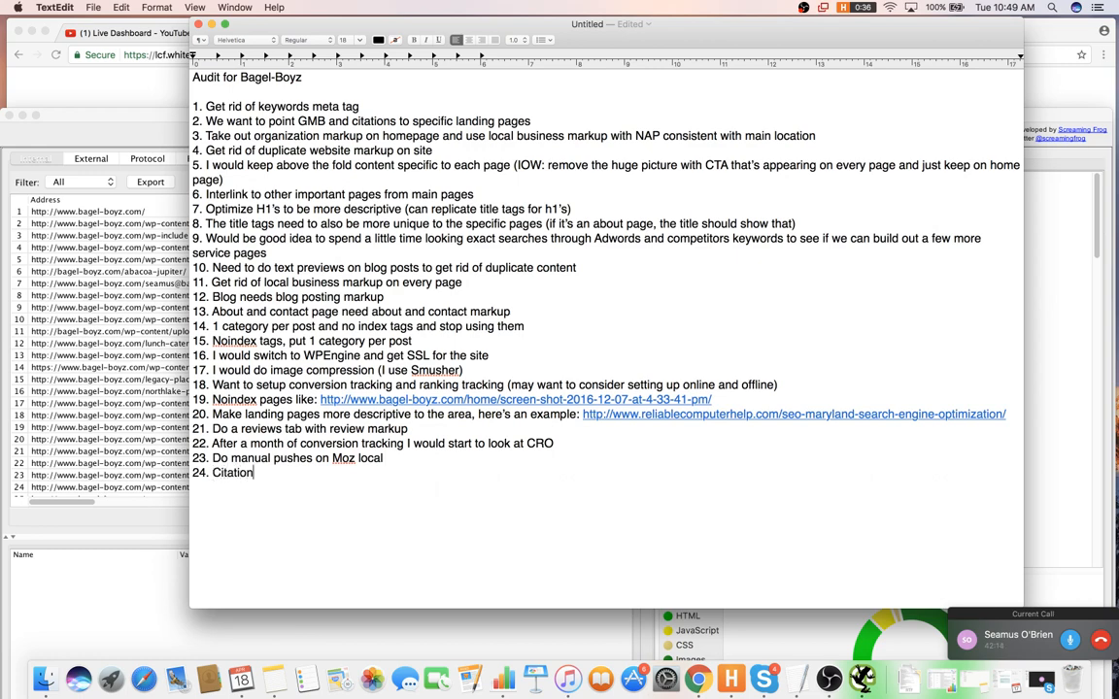
text(builderpro.com)
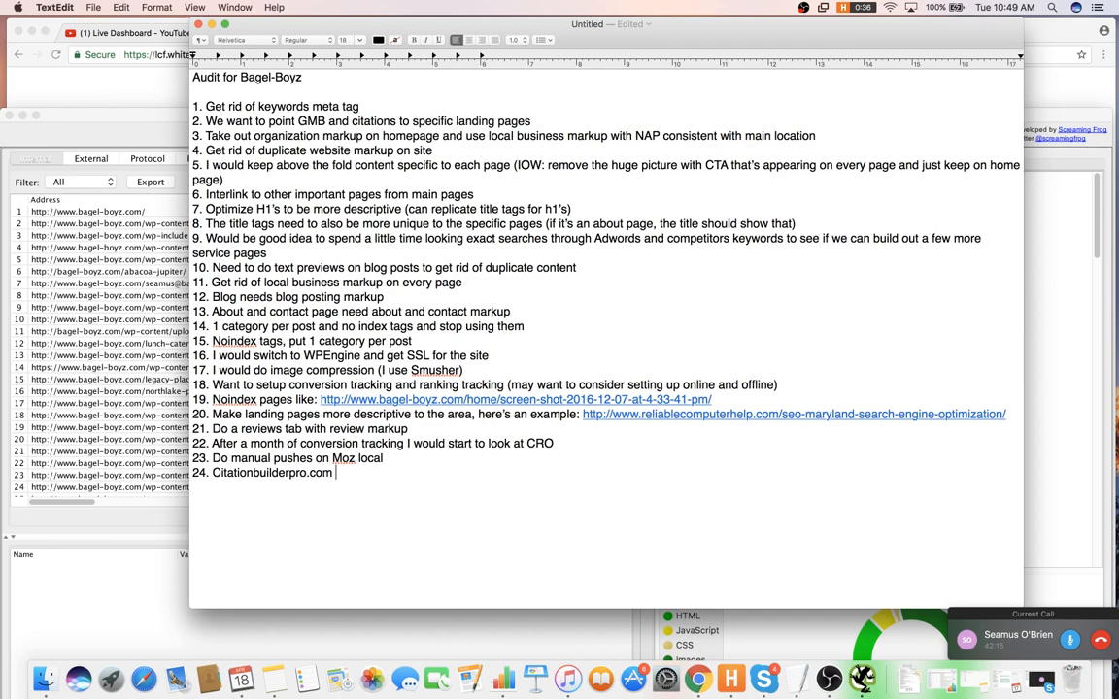
click(222, 476)
key(BackSpace)
text(c)
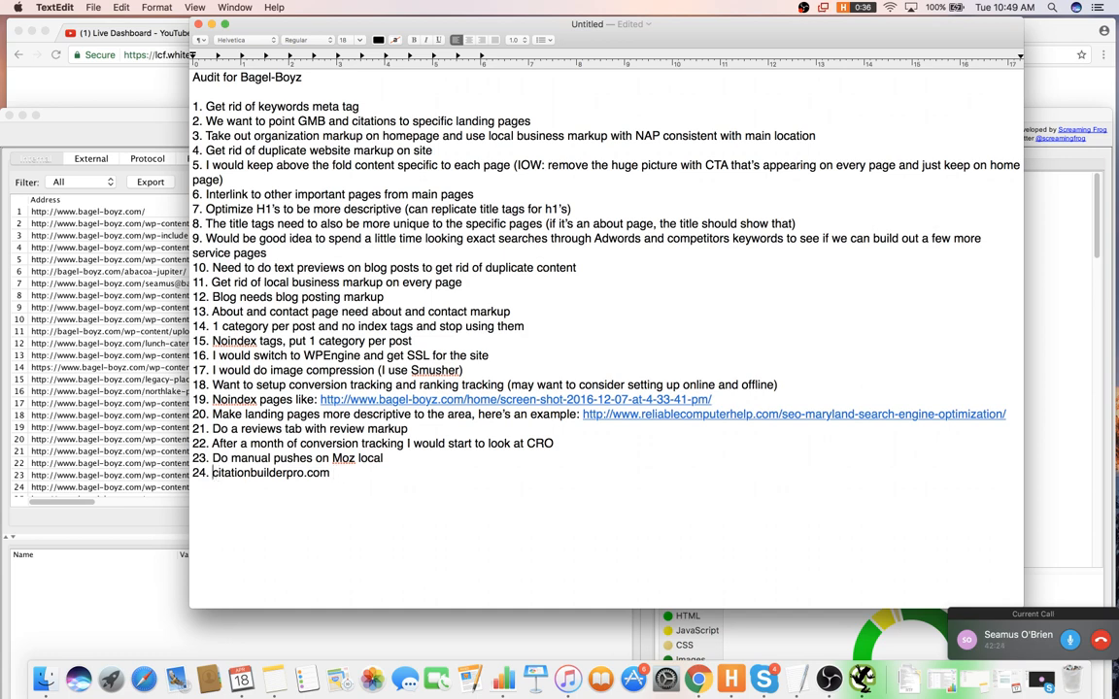
text(I would get some mor)
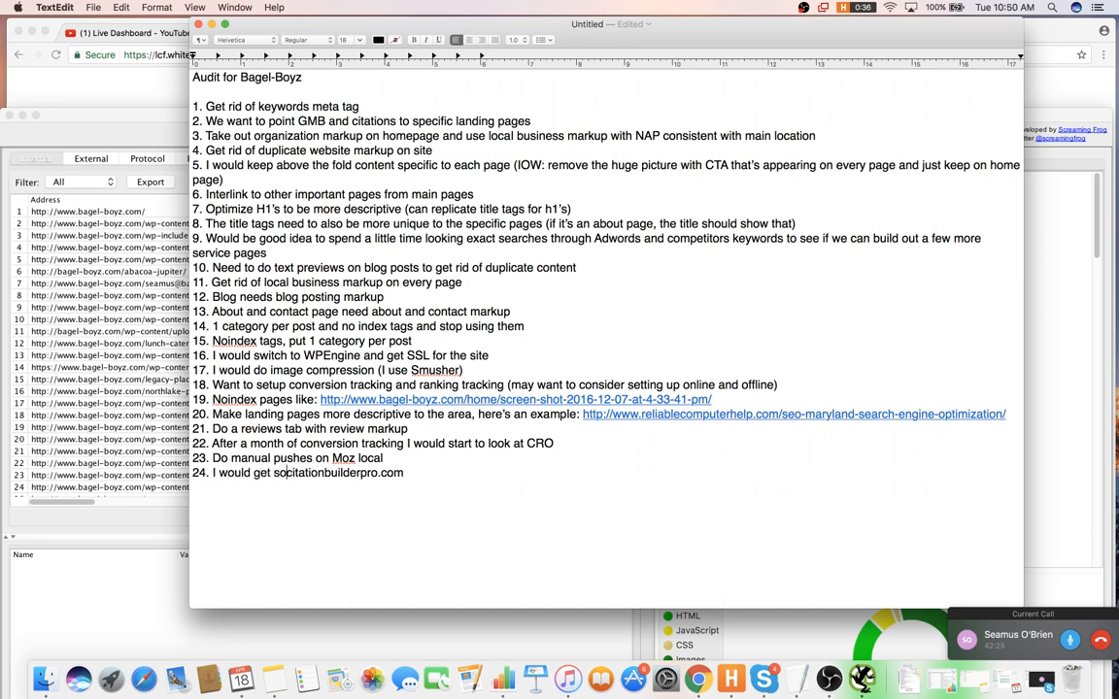
text(e citatio)
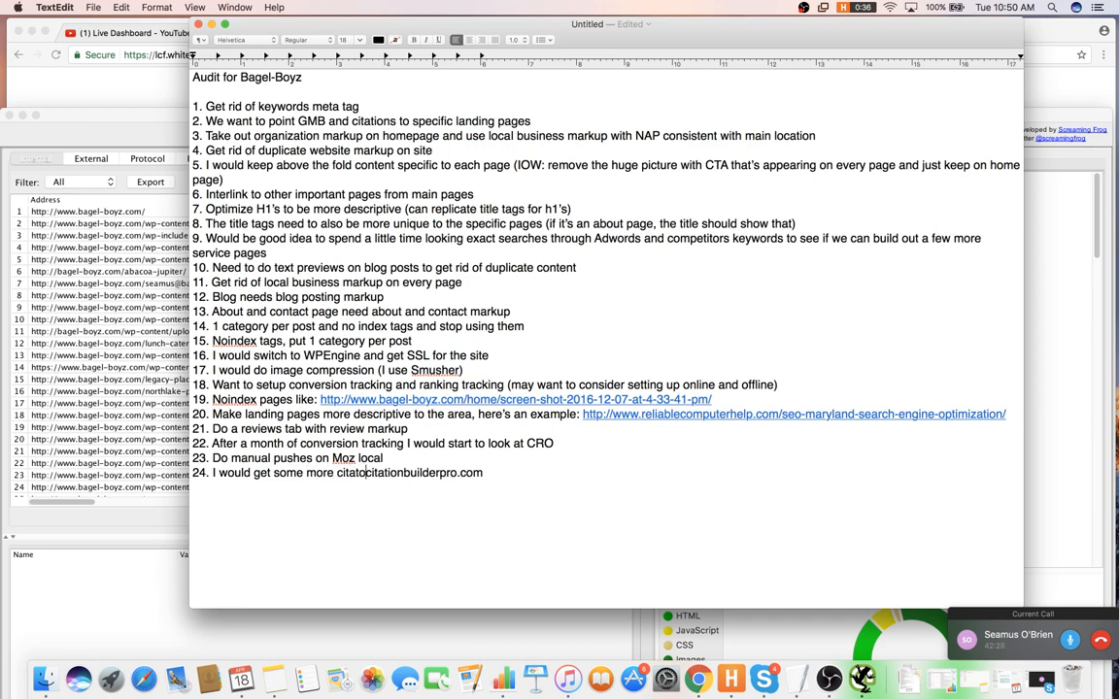
text(ns:)
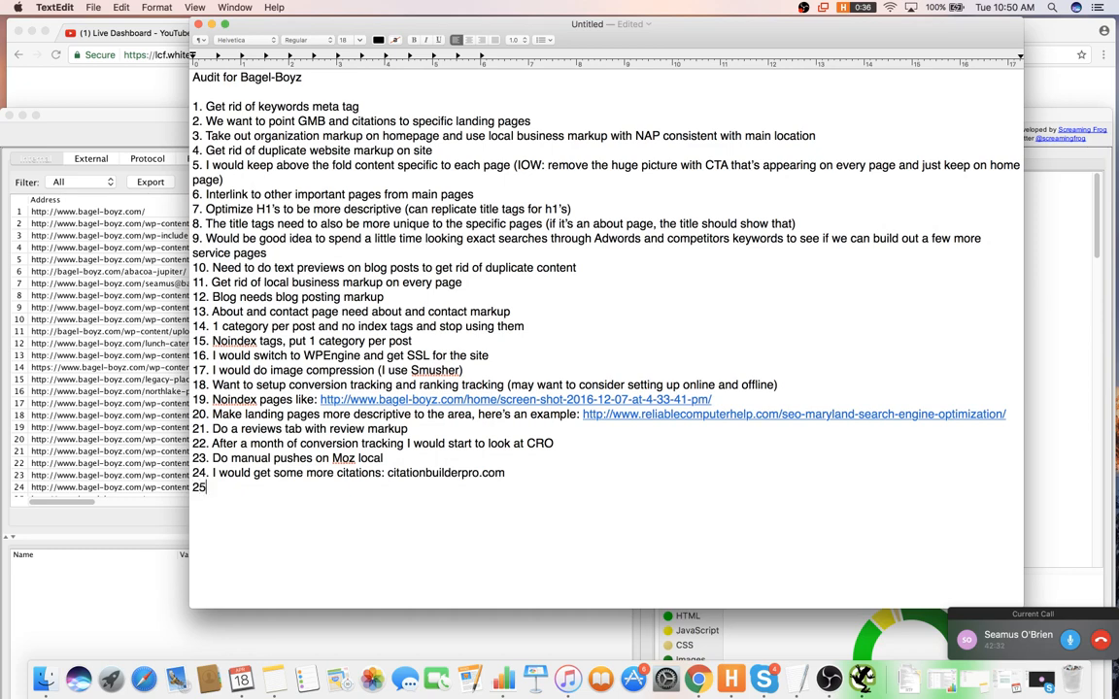
click(1097, 417)
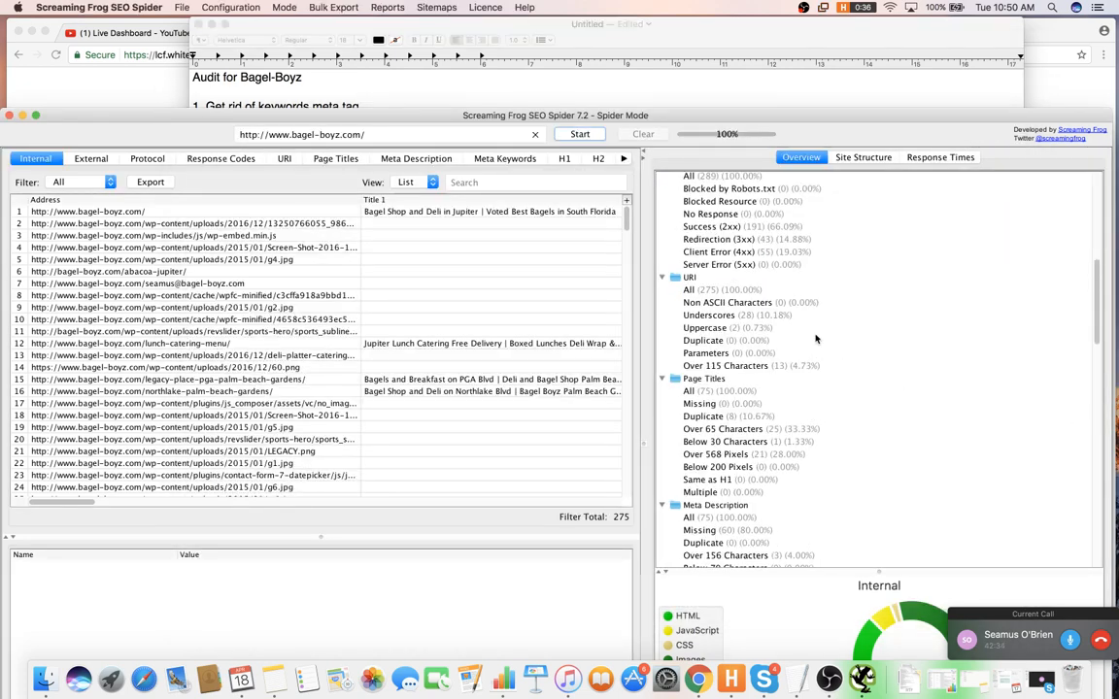
- Browse the Local Citation Finder's business search and keyphrase search views
click(129, 44)
scroll(617, 288, down, 5)
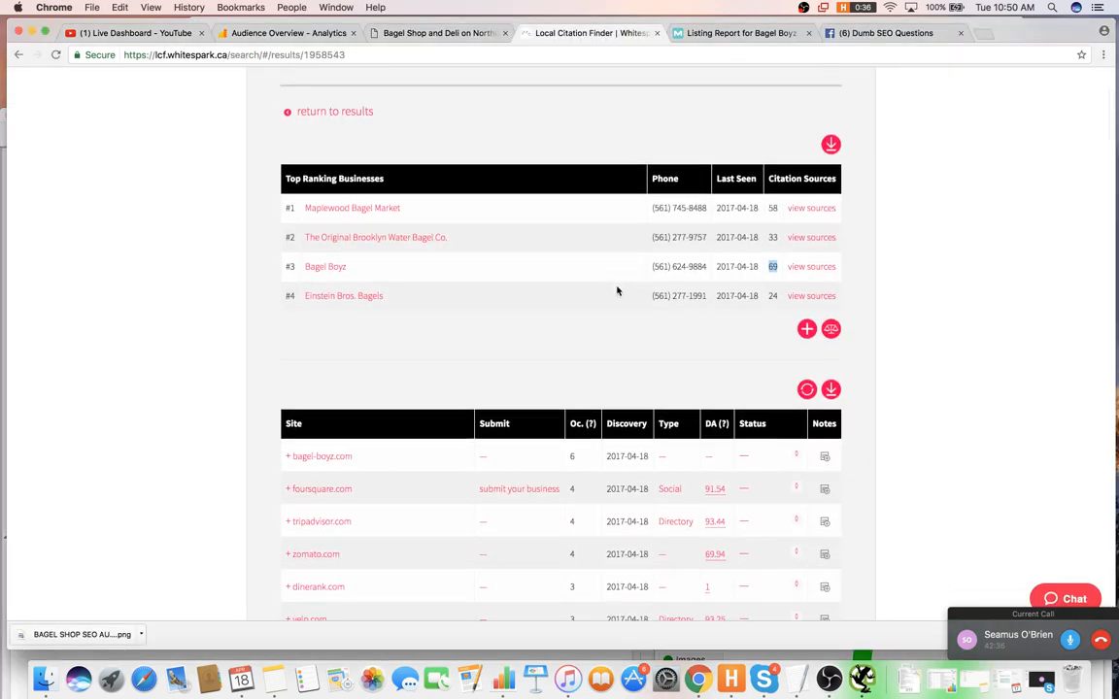
scroll(620, 290, down, 2)
scroll(619, 160, up, 10)
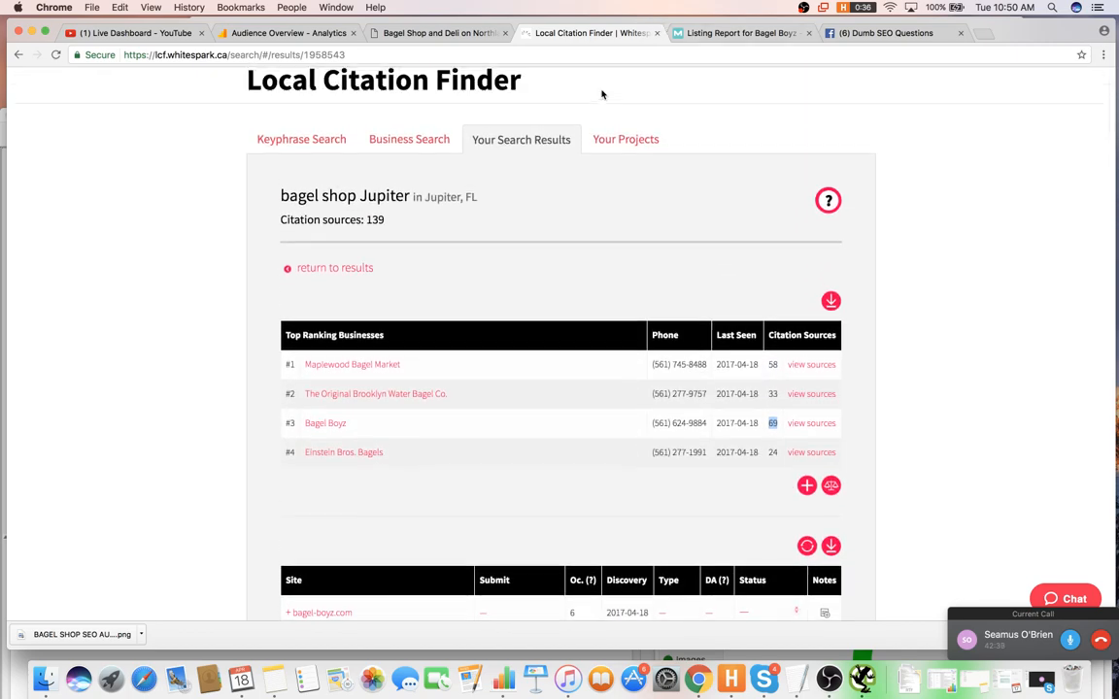
click(444, 212)
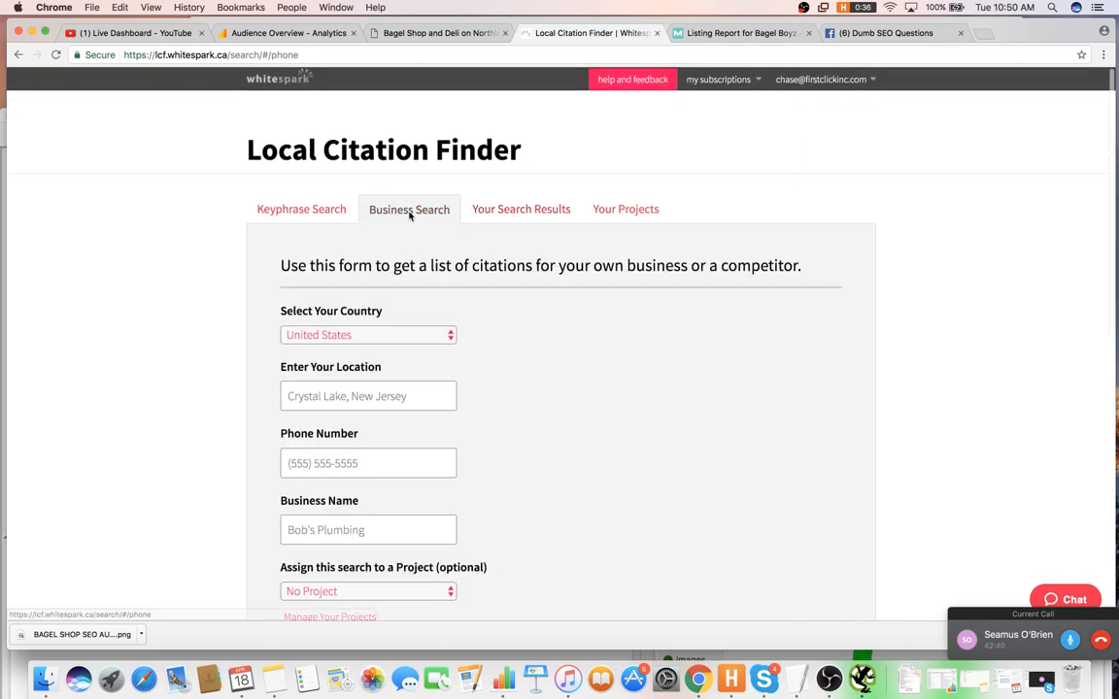
triple_click(262, 176)
click(292, 210)
click(733, 199)
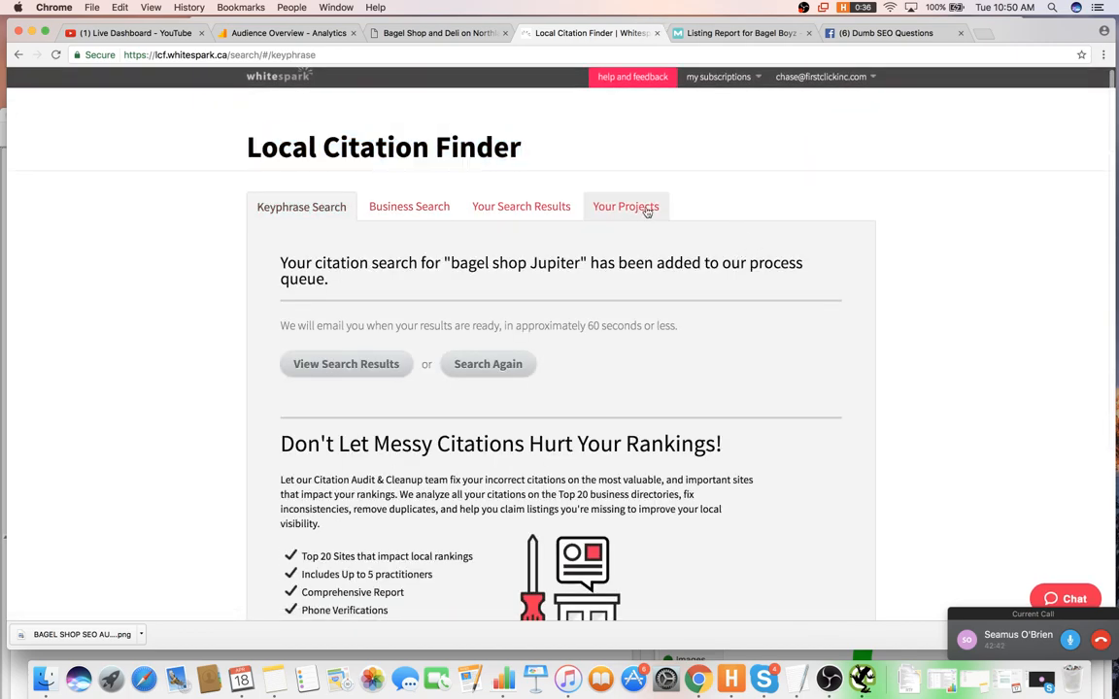
scroll(665, 226, down, 1)
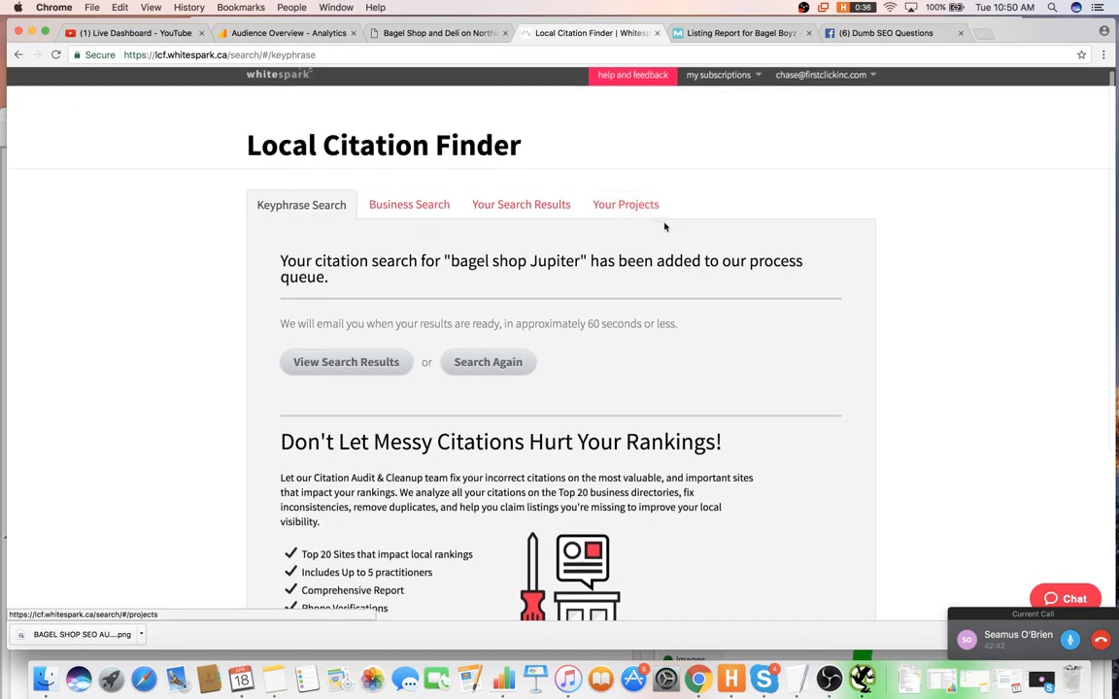
- Show the Bagel Boyz Northlake page footer listing the Abacoa, Legacy and Northlake locations
click(483, 36)
click(574, 36)
click(419, 39)
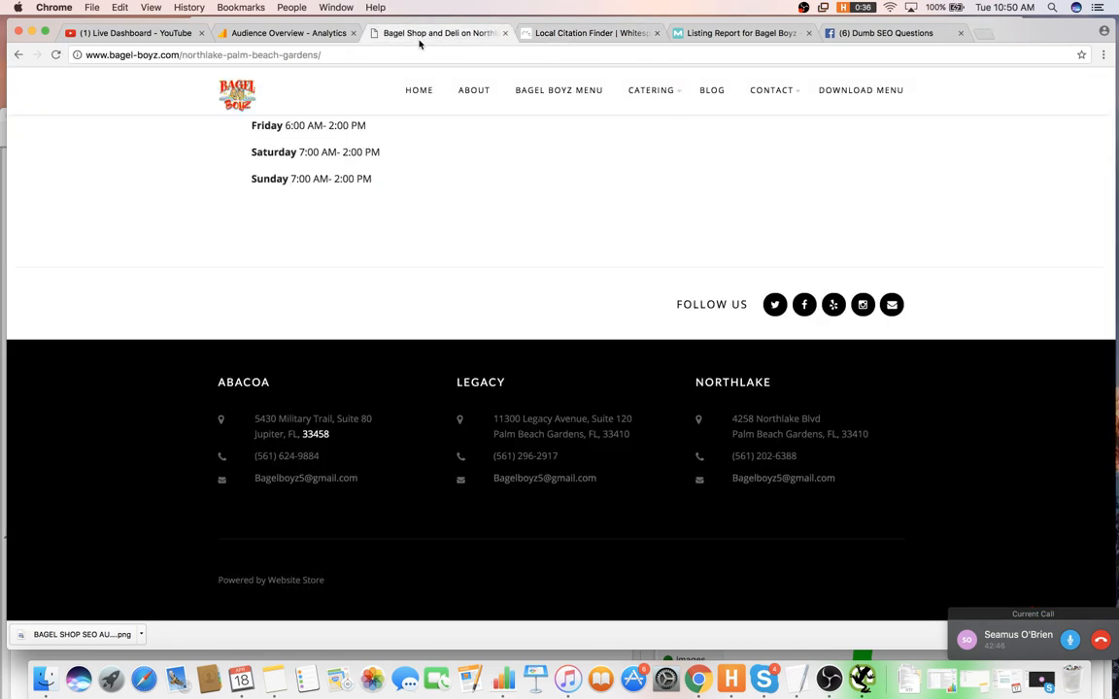
scroll(525, 136, up, 15)
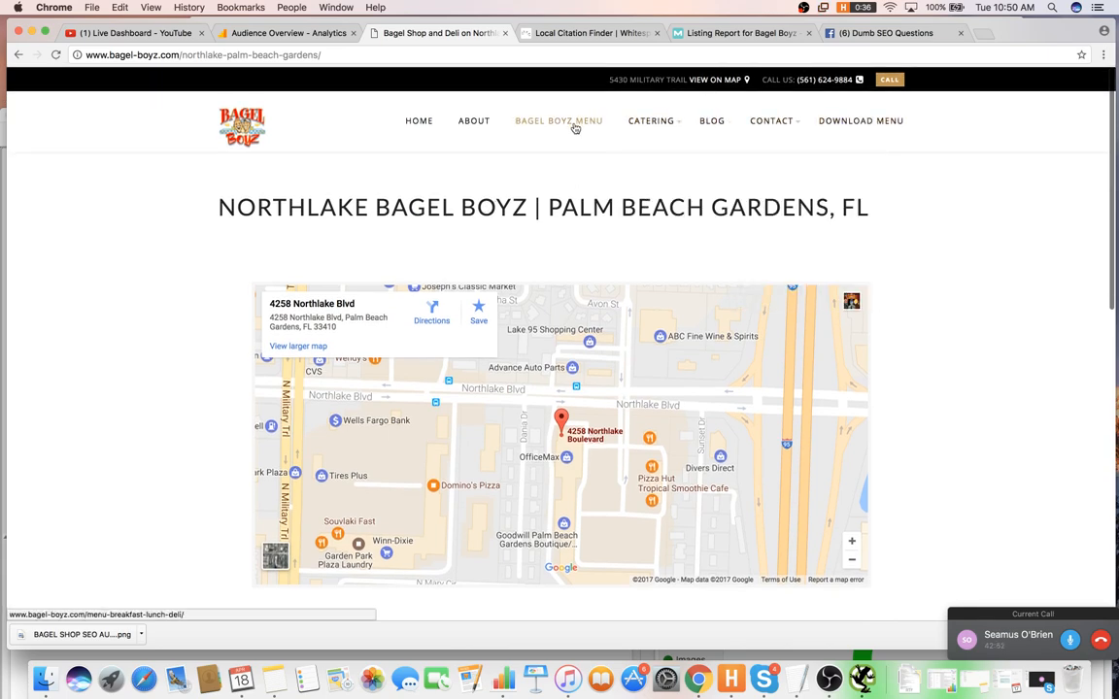
scroll(563, 155, down, 2)
scroll(563, 218, down, 10)
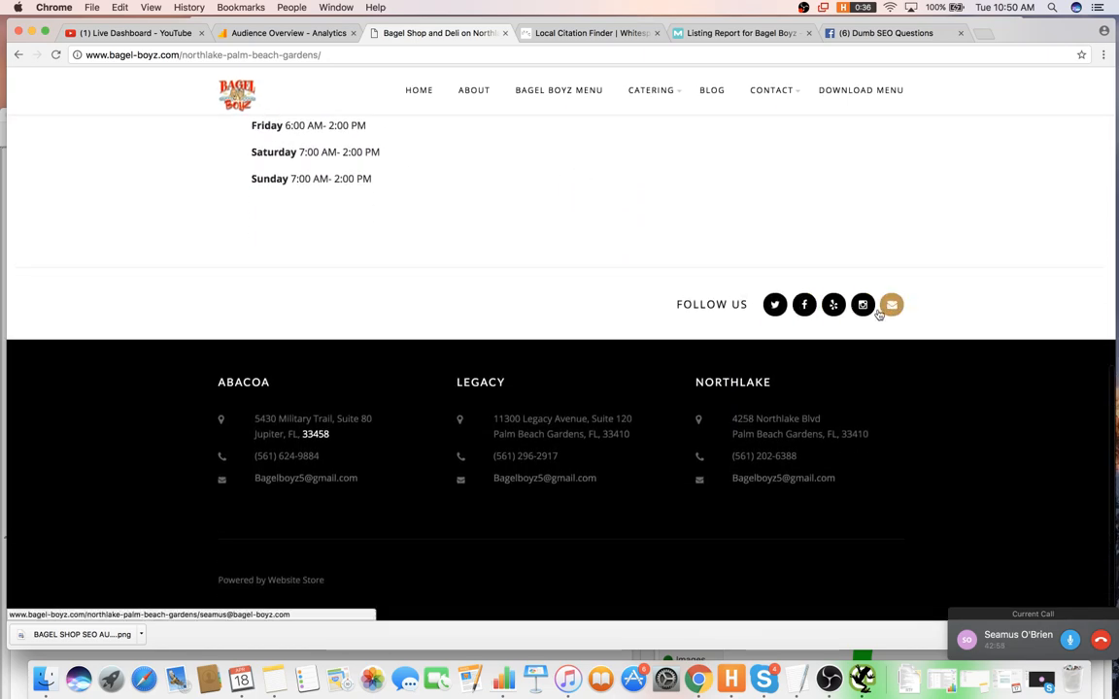
scroll(668, 219, up, 12)
scroll(462, 183, down, 11)
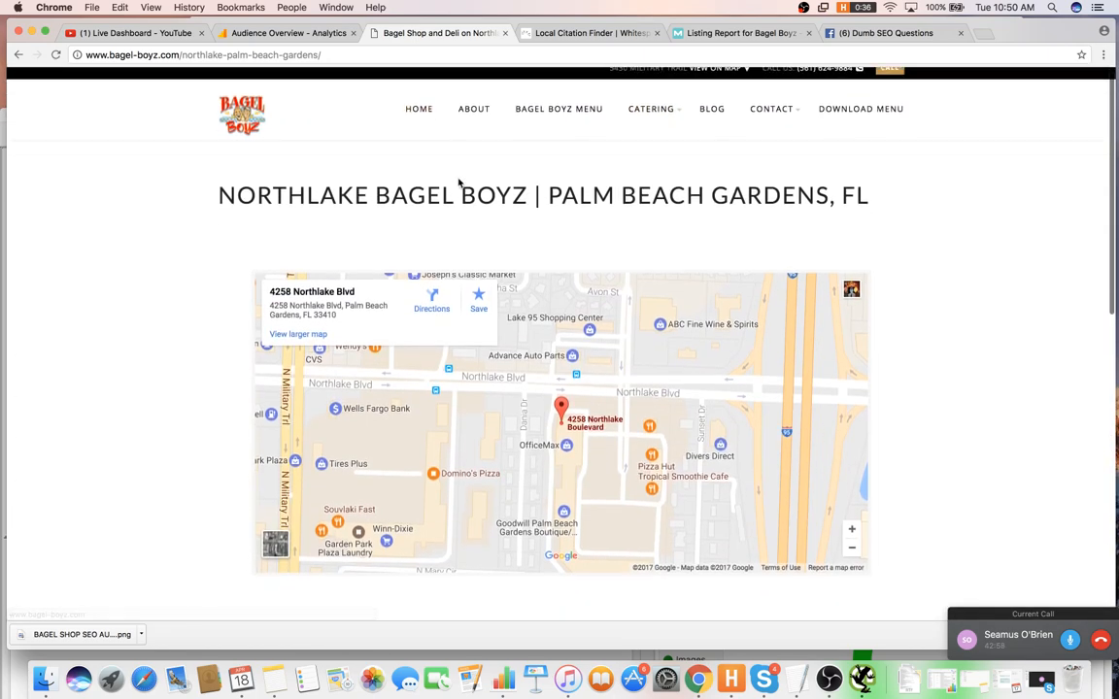
scroll(550, 263, down, 1)
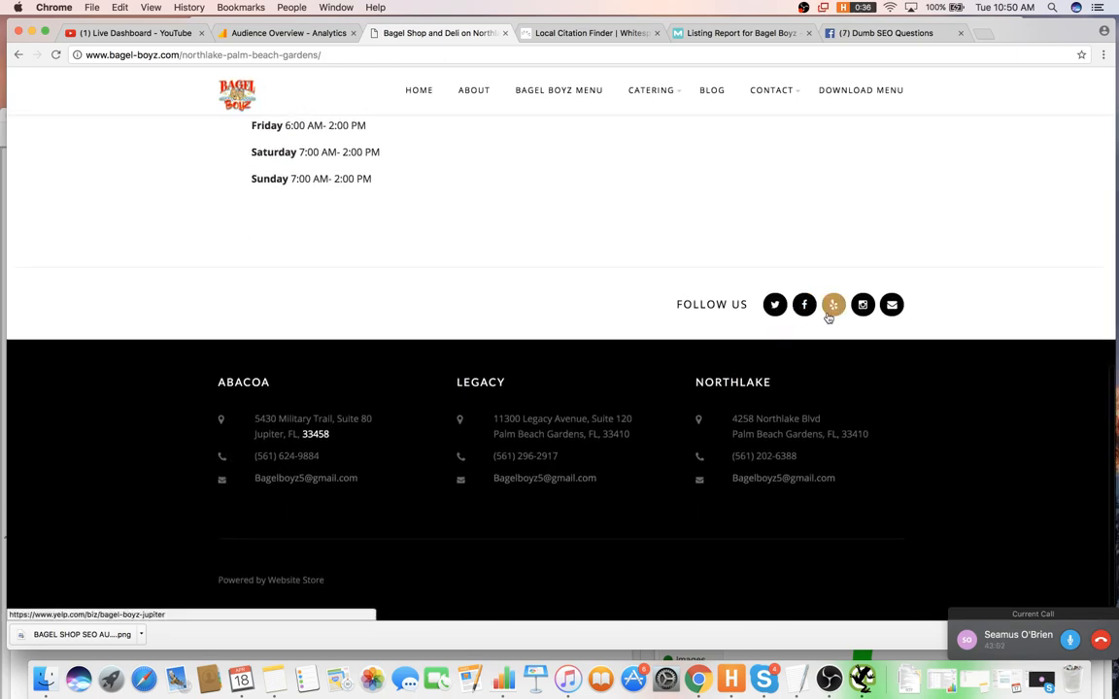
key(super+Tab)
key(super+Tab)
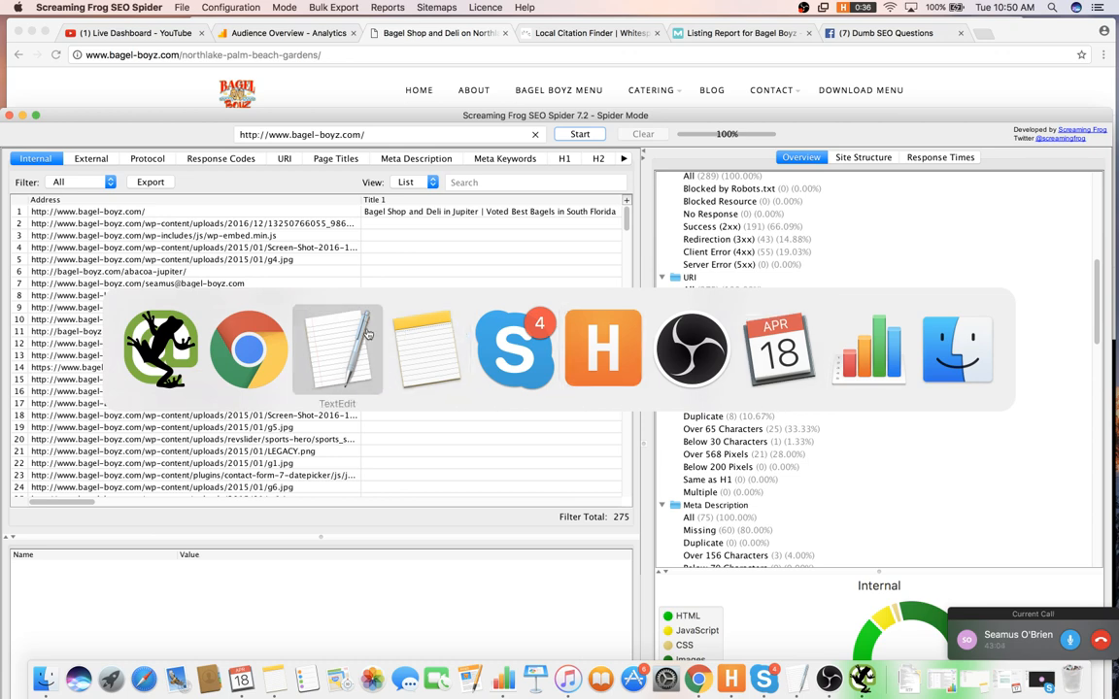
- Finish item 25 as 'Put G+ link in footer if you can' and begin item 26
click(367, 334)
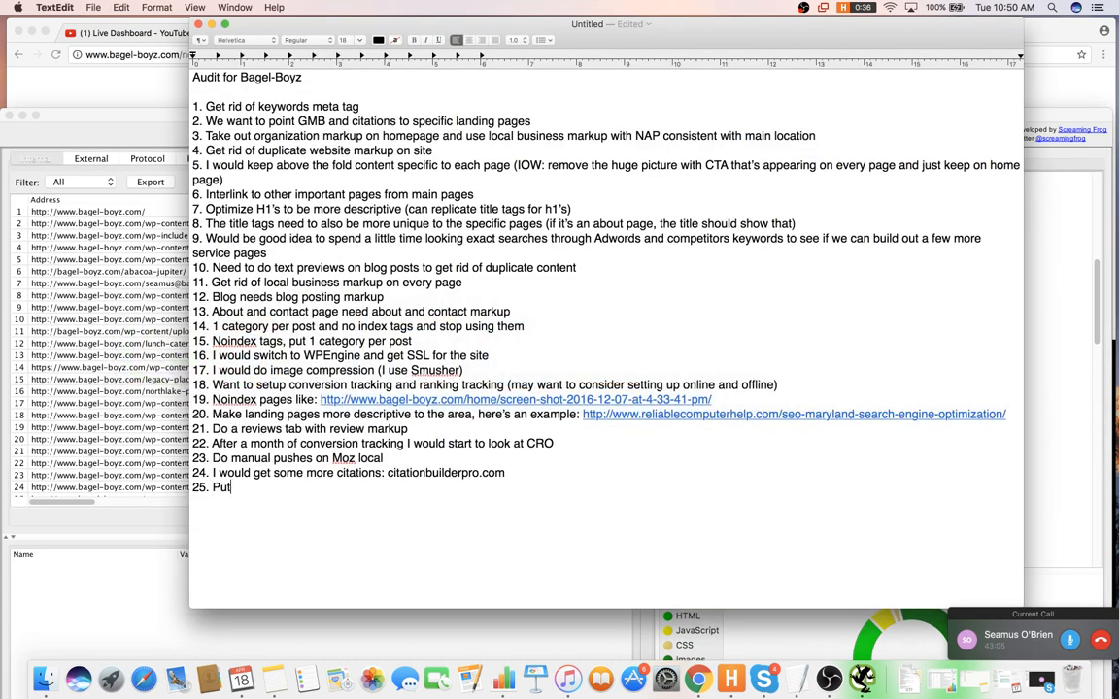
text(G+ link i)
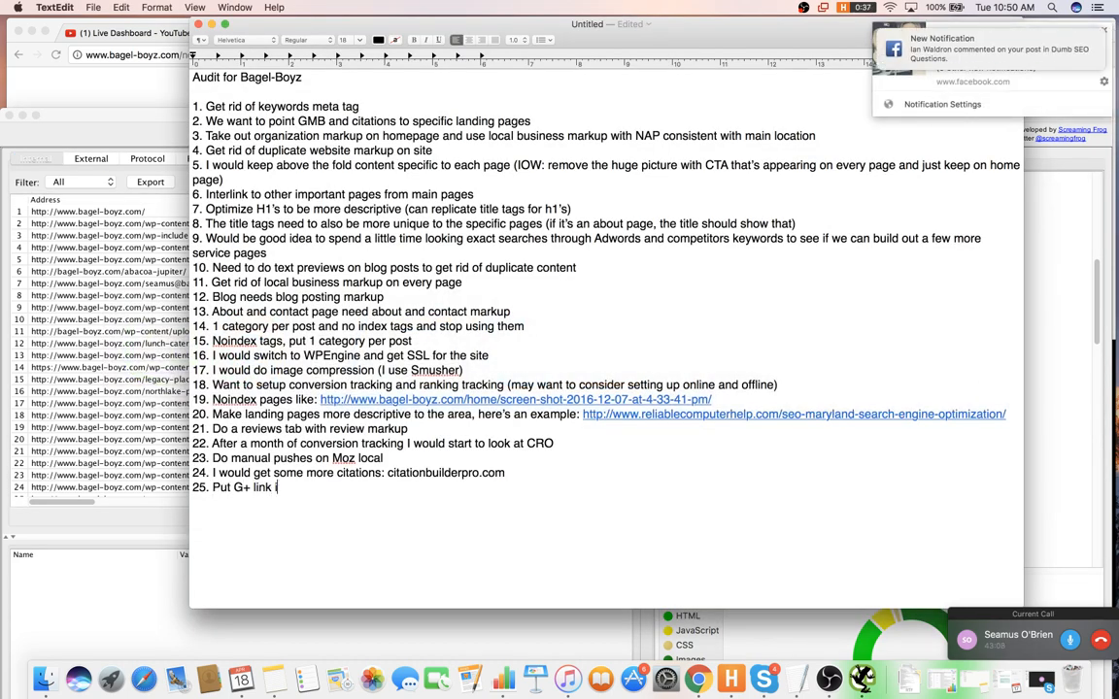
text(n footer if you can)
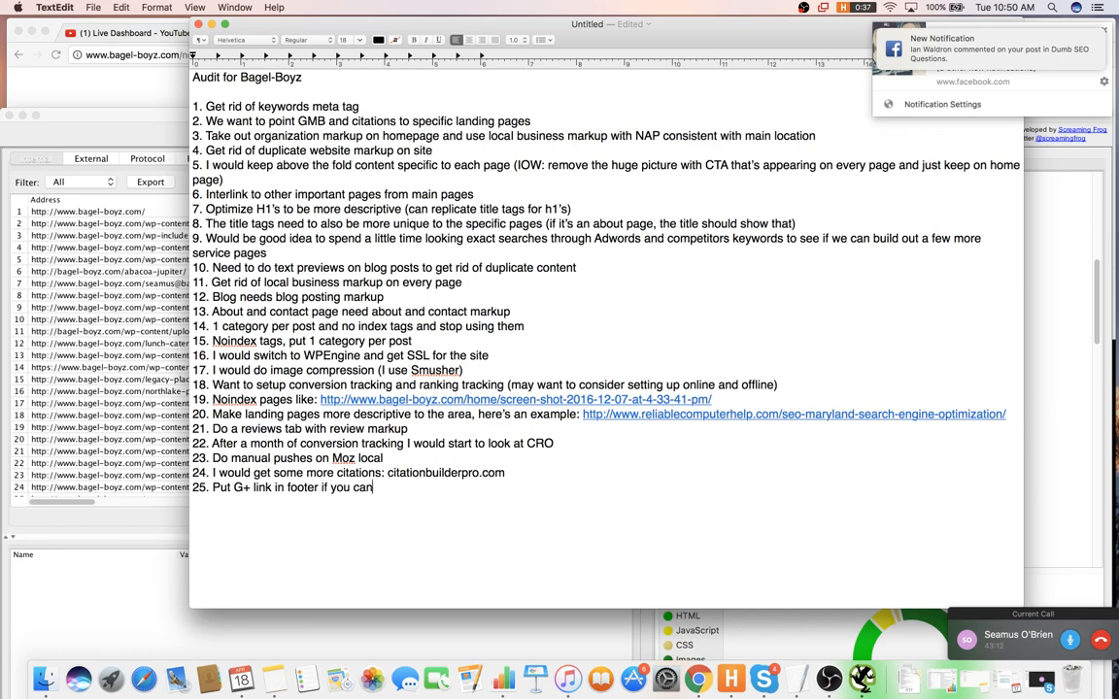
key(Return)
text(26.)
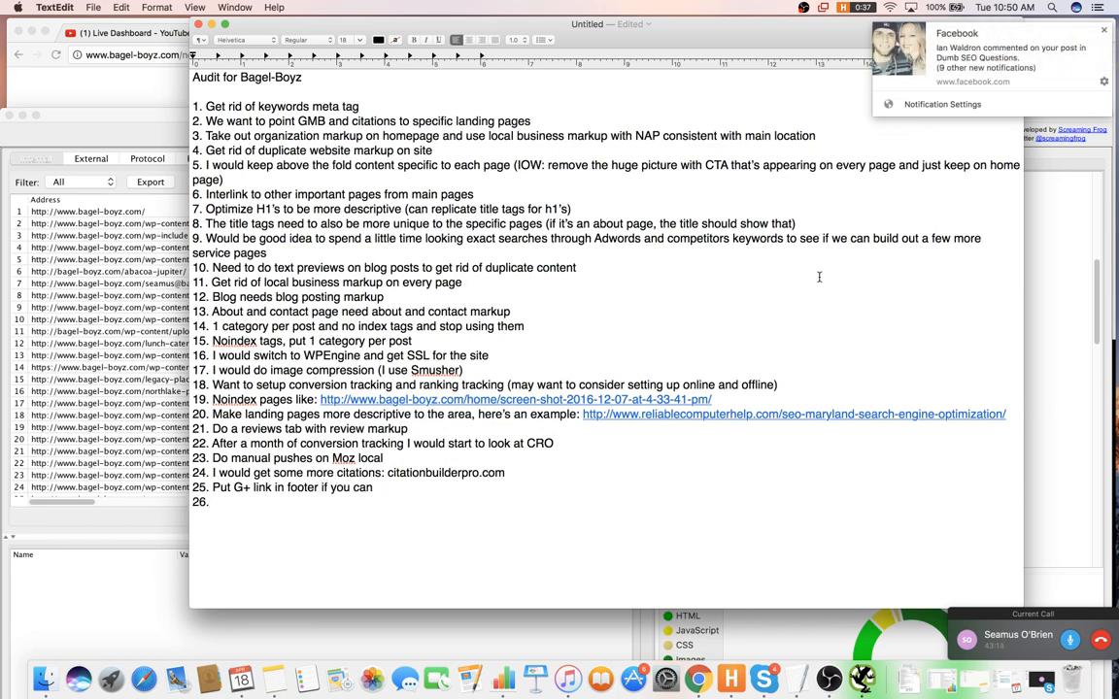
click(953, 80)
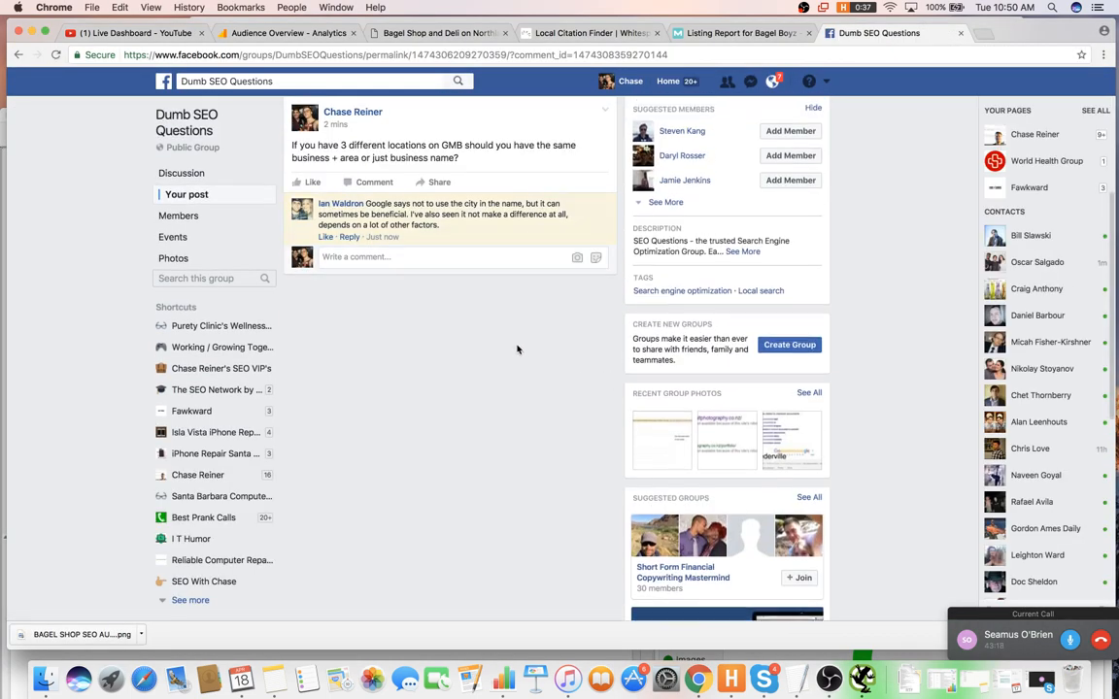
- Start a reply on the GMB naming question and check the Facebook notifications
click(446, 261)
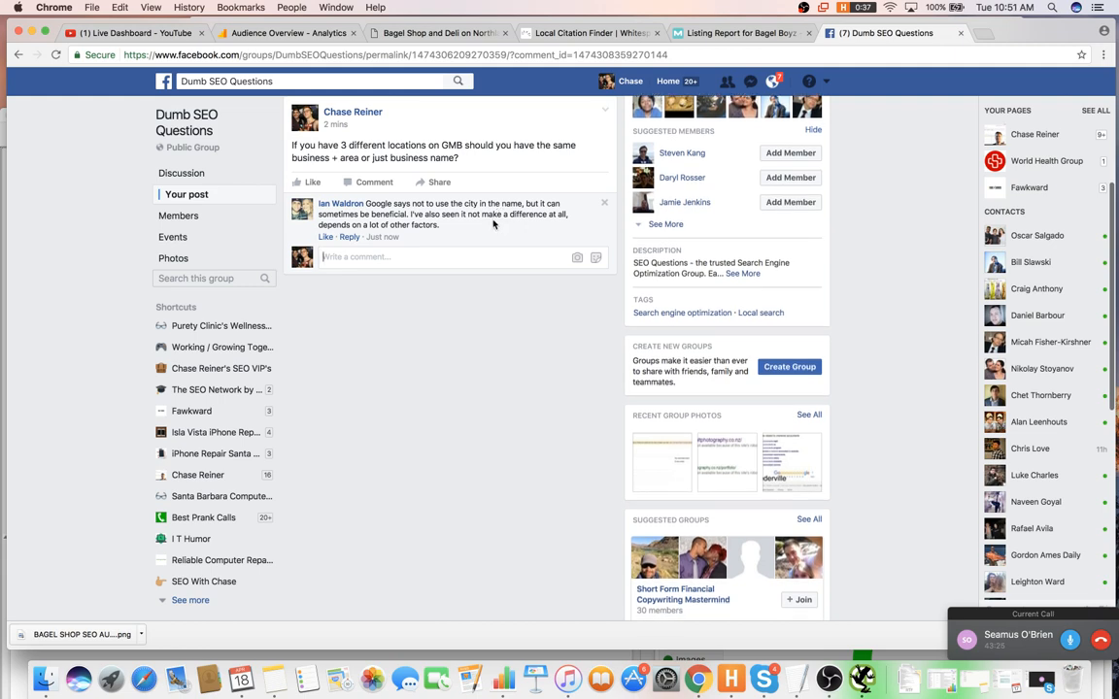
scroll(468, 238, up, 3)
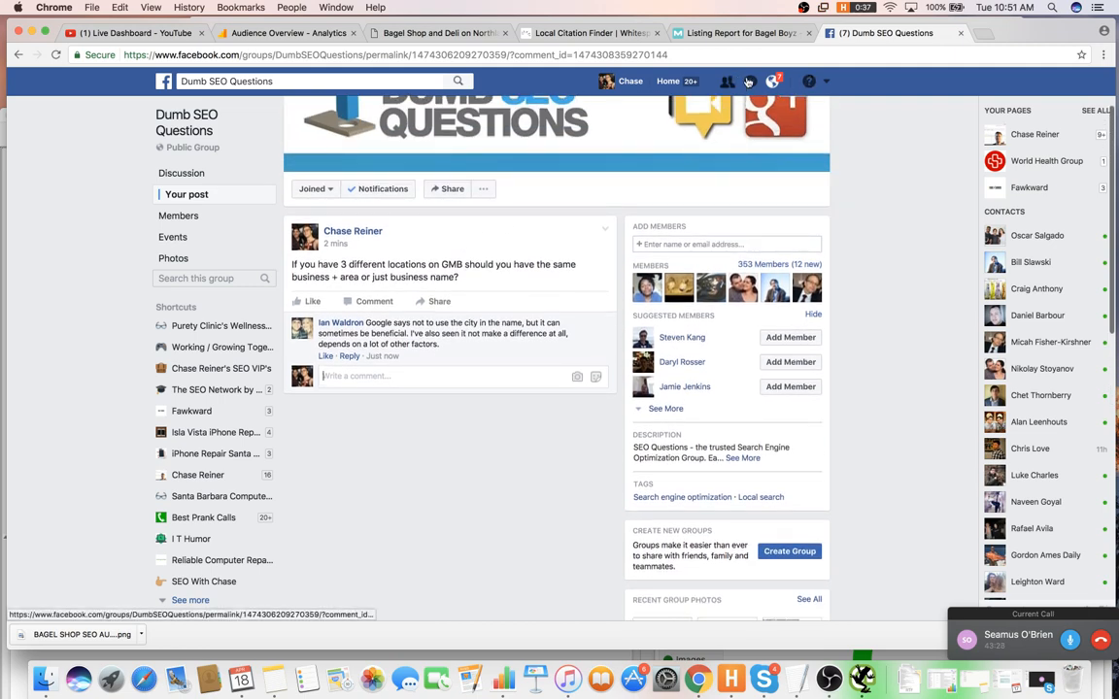
click(749, 81)
click(772, 81)
click(772, 82)
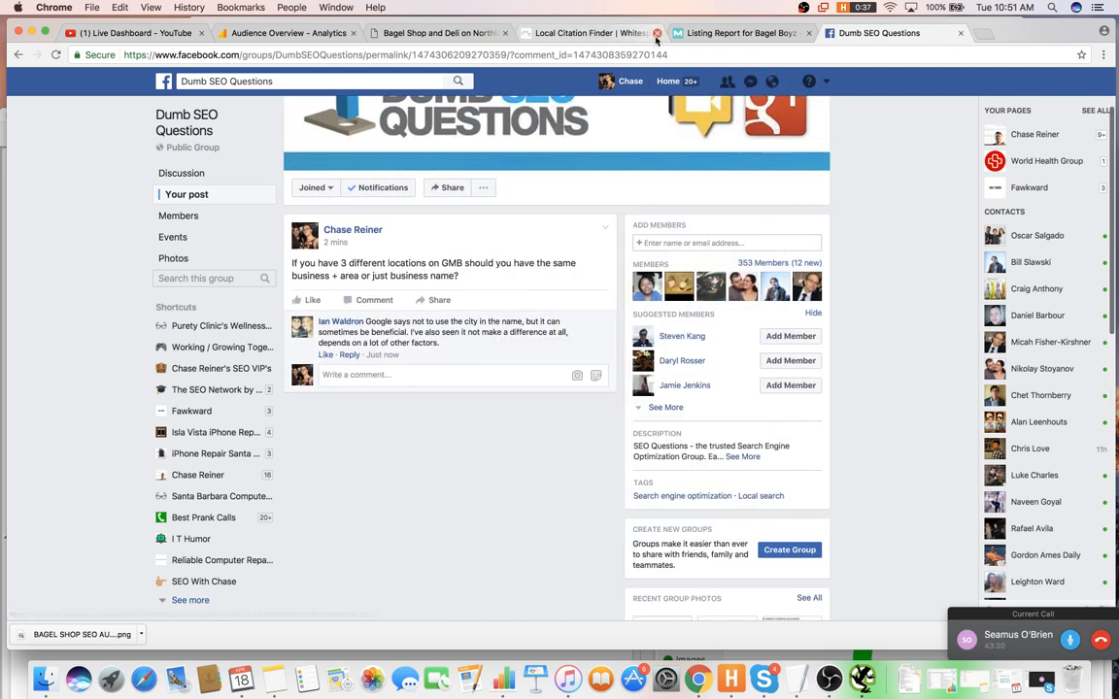
- Review the Moz report, Local Citation Finder and Bagel Boyz location page, including its About page
click(704, 33)
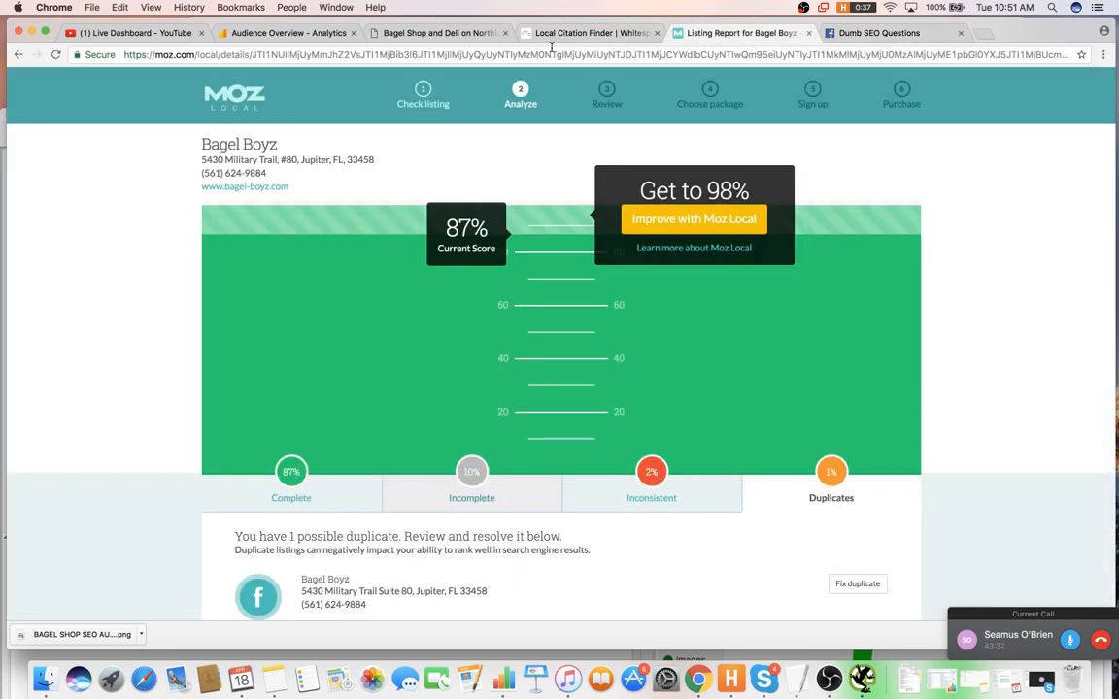
click(529, 33)
click(456, 33)
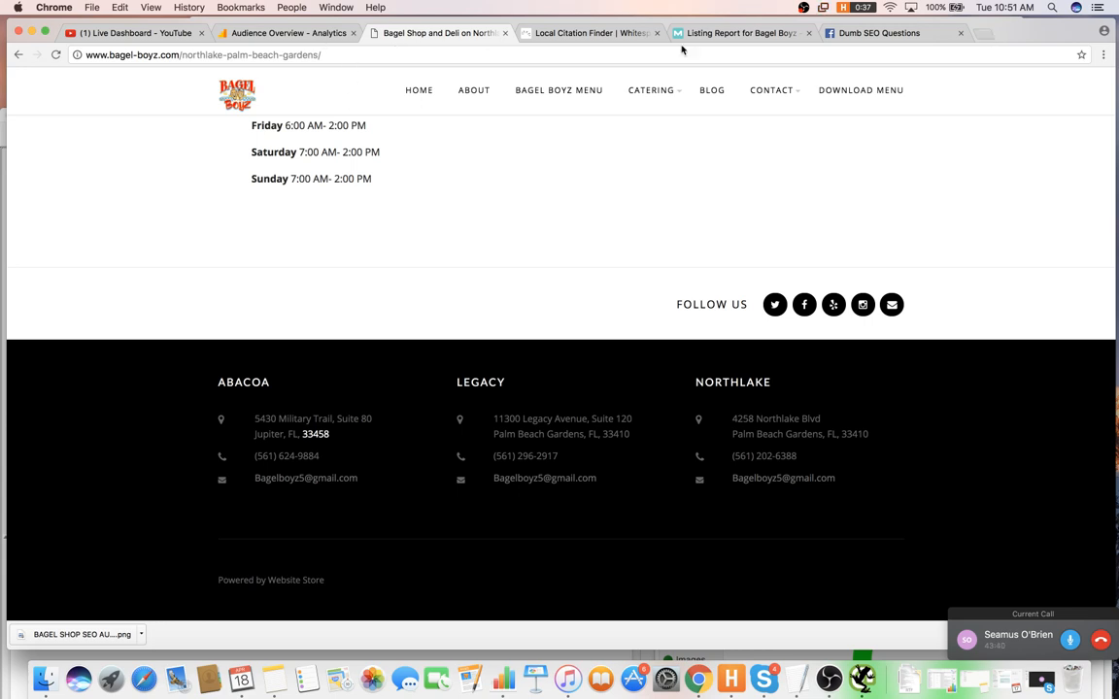
scroll(490, 155, up, 10)
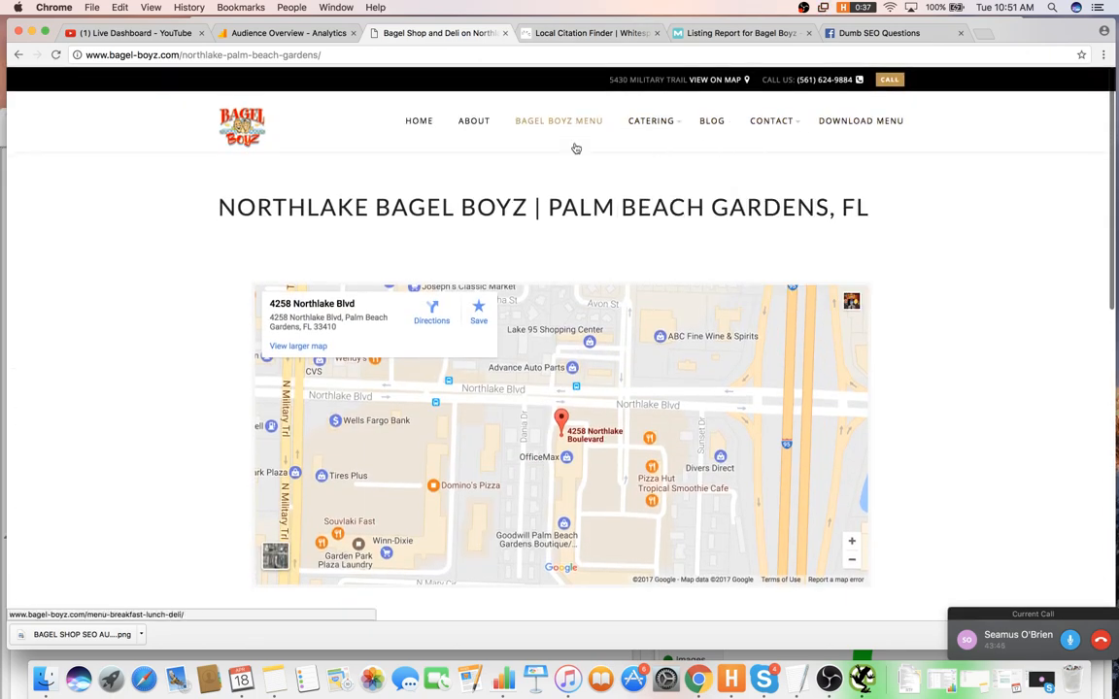
scroll(653, 136, down, 2)
scroll(812, 144, down, 6)
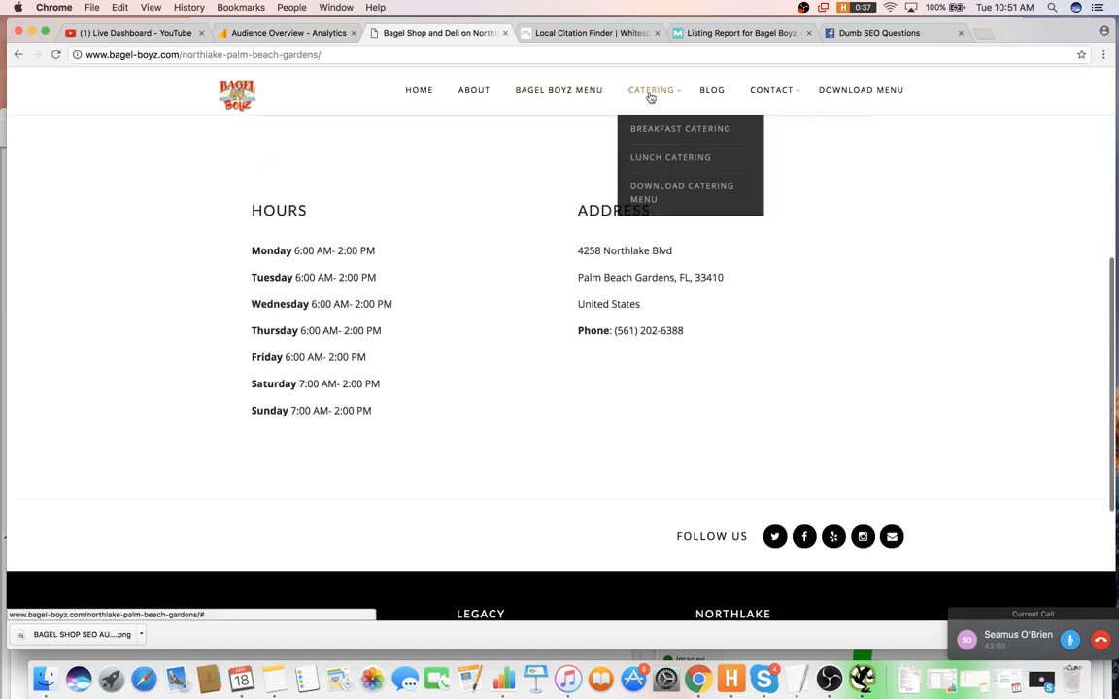
click(483, 94)
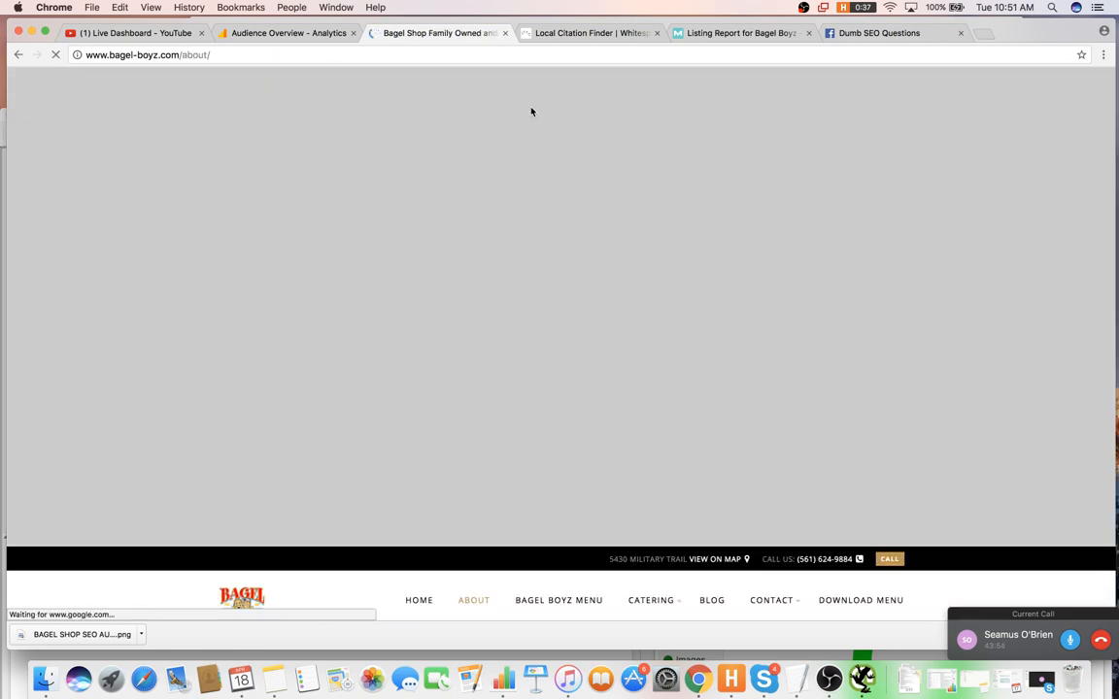
- Close the Local Citation Finder, Moz Local report and Bagel Boyz site tabs
key(super+Tab)
key(super+Tab)
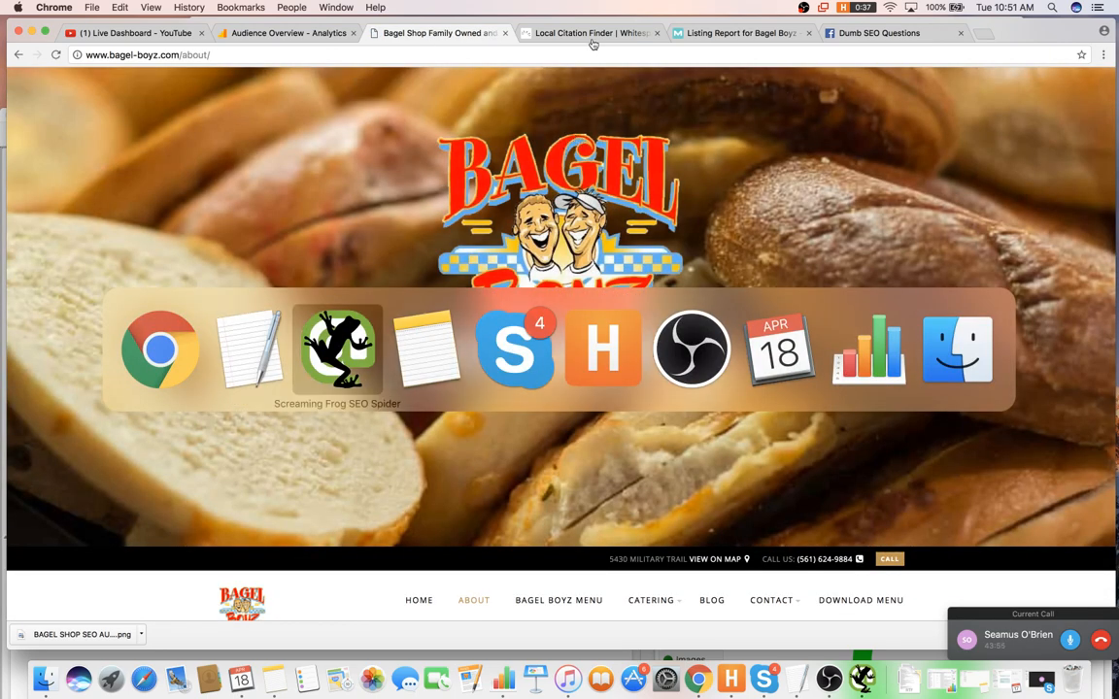
key(Escape)
click(657, 34)
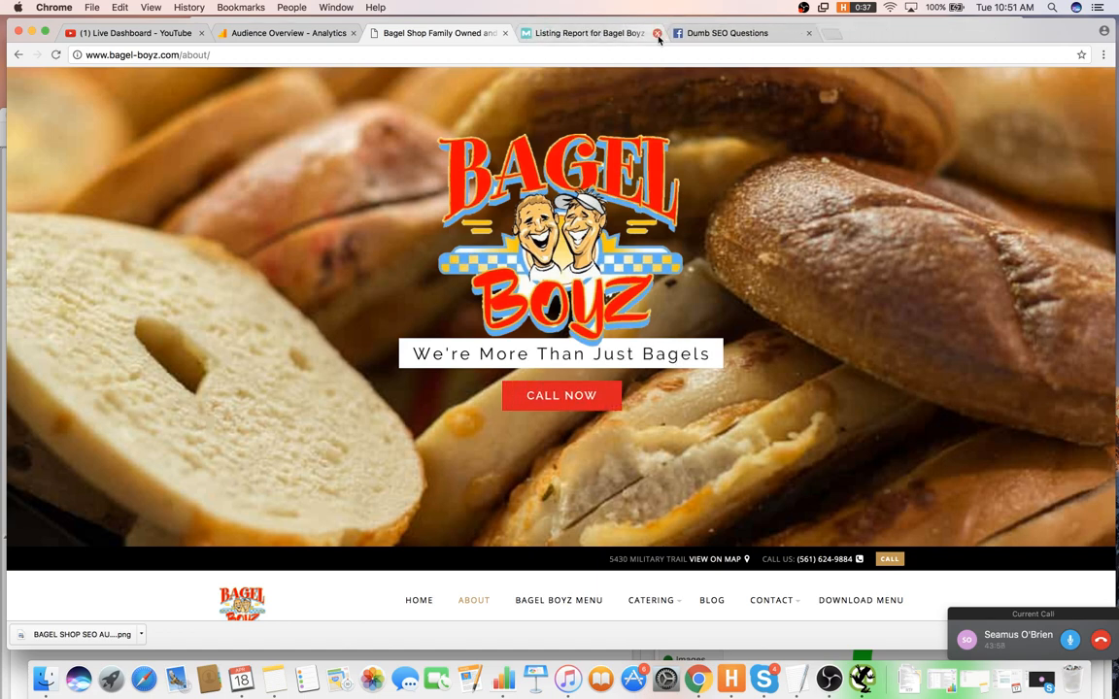
click(657, 34)
click(505, 33)
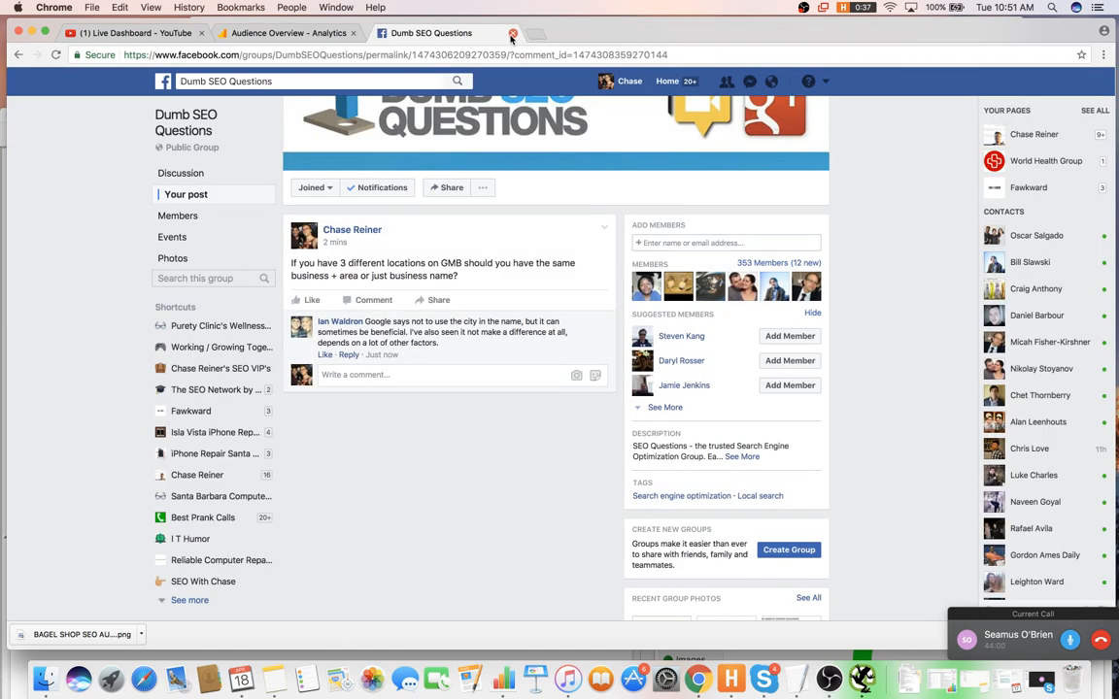
key(super+Tab)
key(super+Tab)
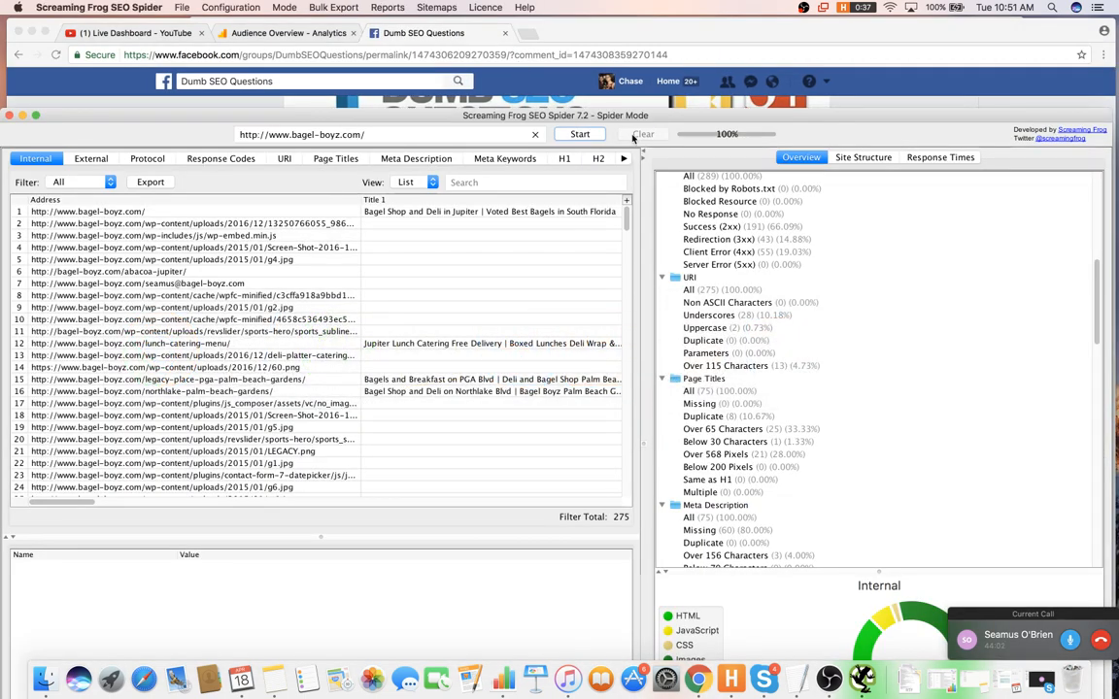
- Filter Screaming Frog's Internal results to HTML, showing 172 of 275 URLs
drag(794, 121, 791, 29)
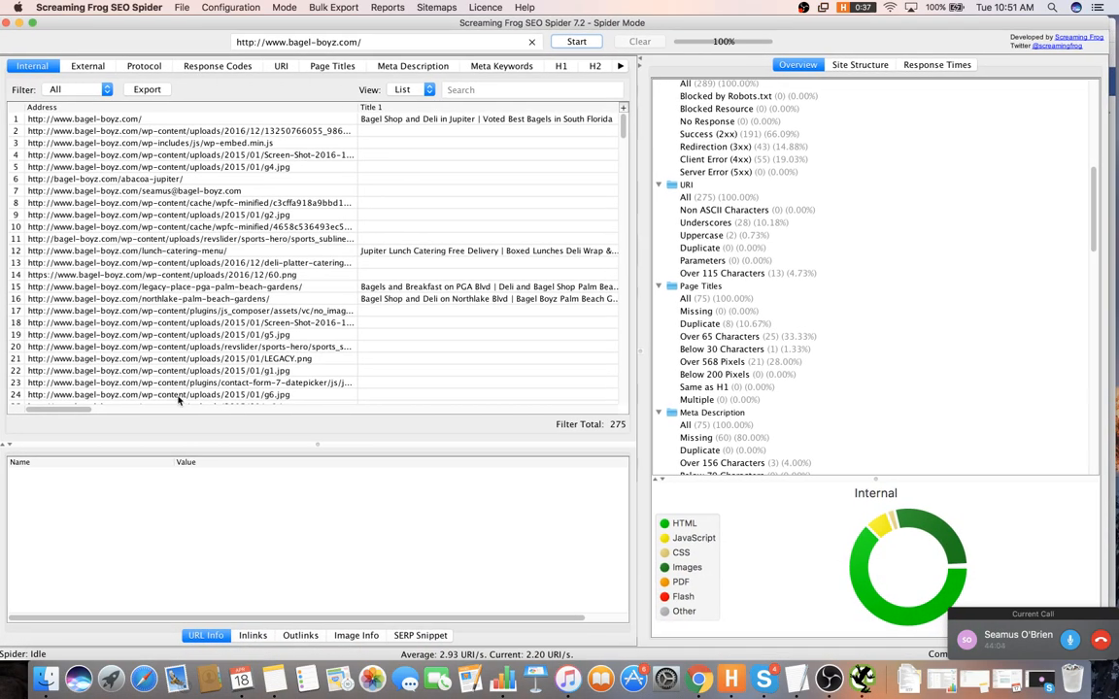
click(77, 89)
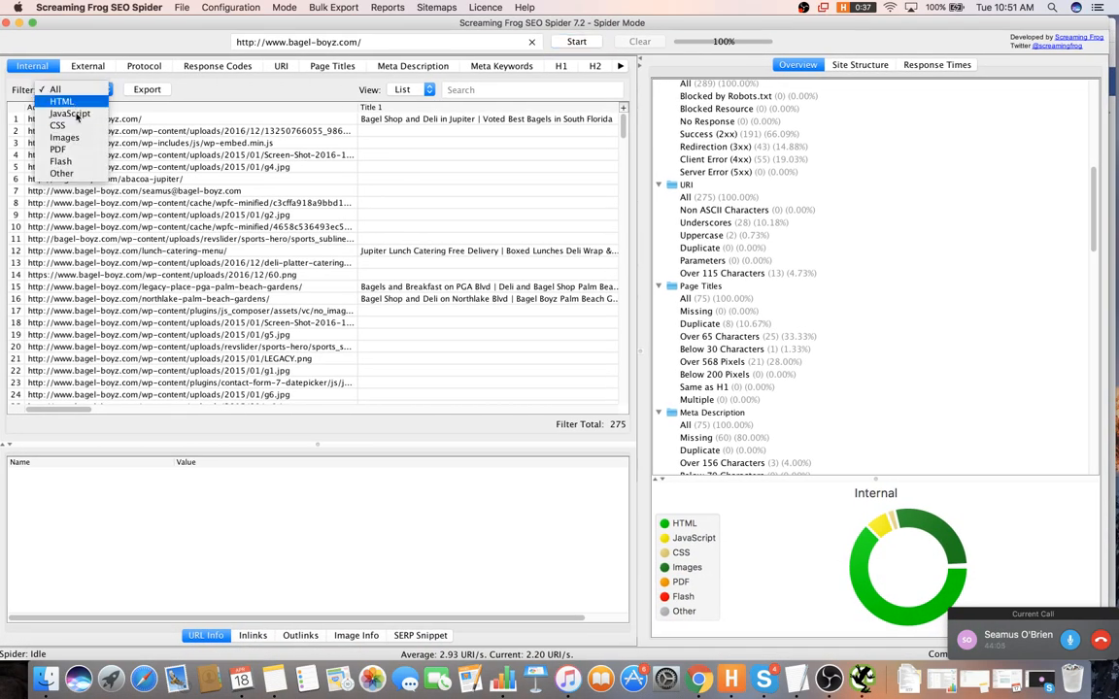
click(70, 111)
- Inspect URL details for the lunch catering menu, email-address and 2017/02/ archive pages
click(130, 165)
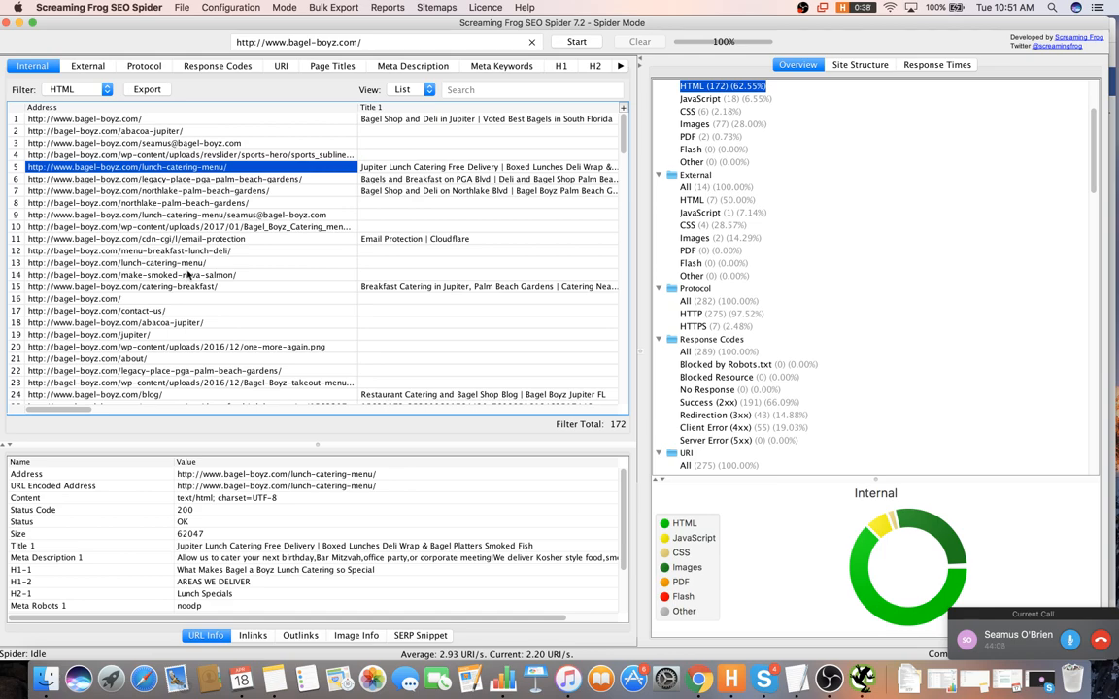
scroll(207, 148, down, 15)
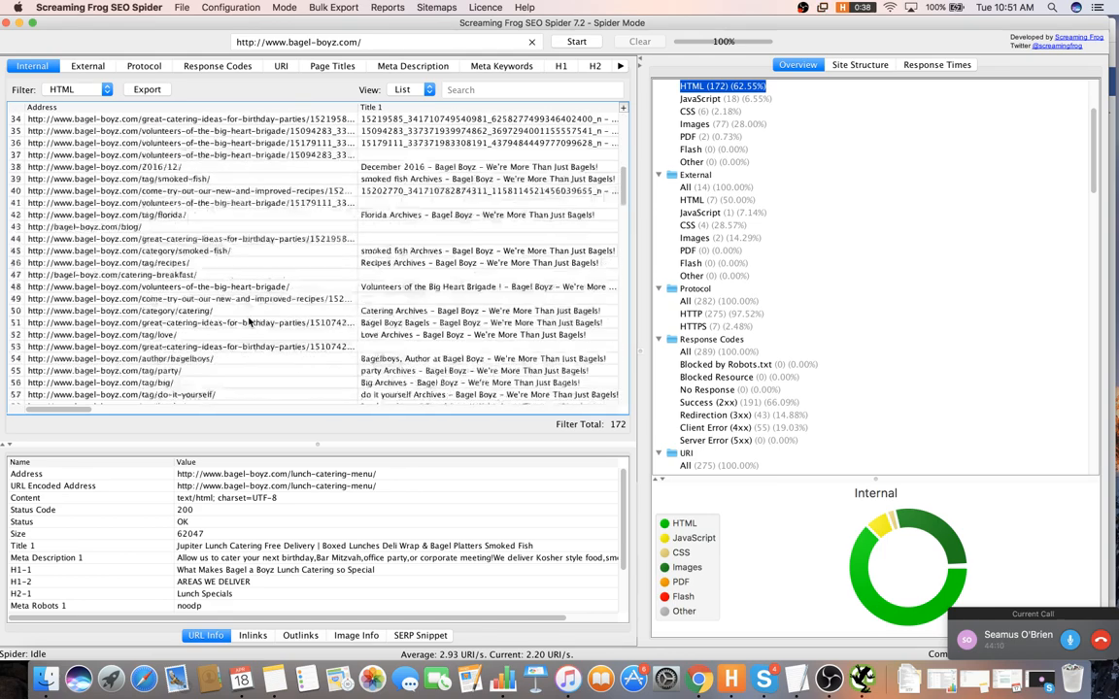
scroll(250, 322, down, 20)
click(253, 320)
click(255, 320)
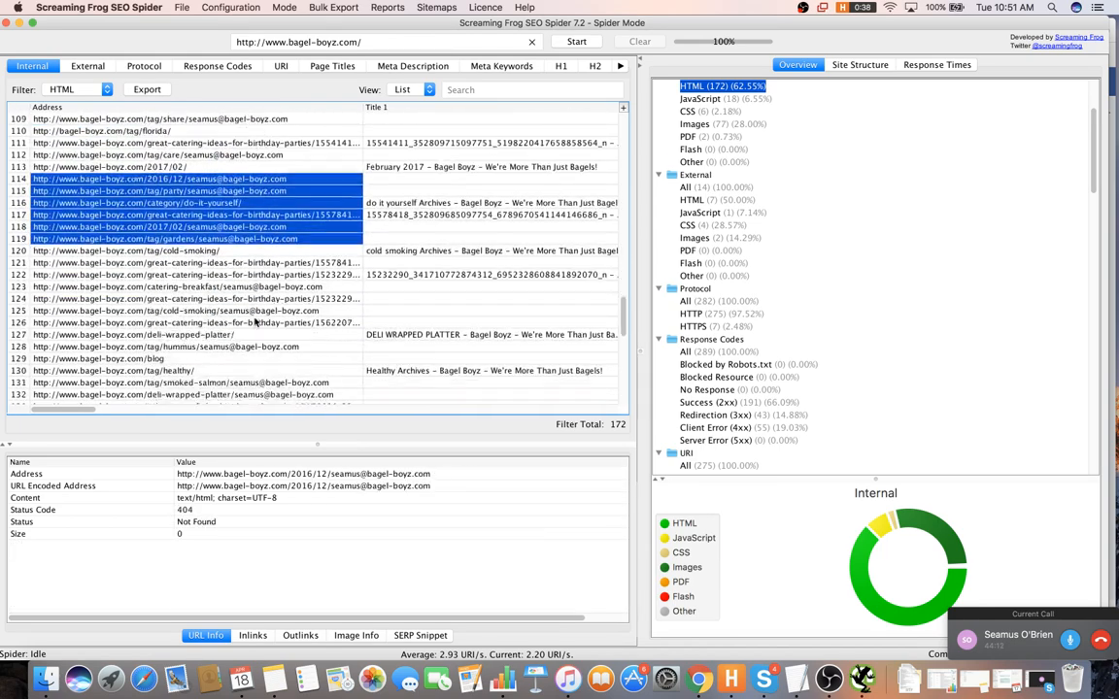
click(256, 320)
click(257, 319)
scroll(248, 309, up, 4)
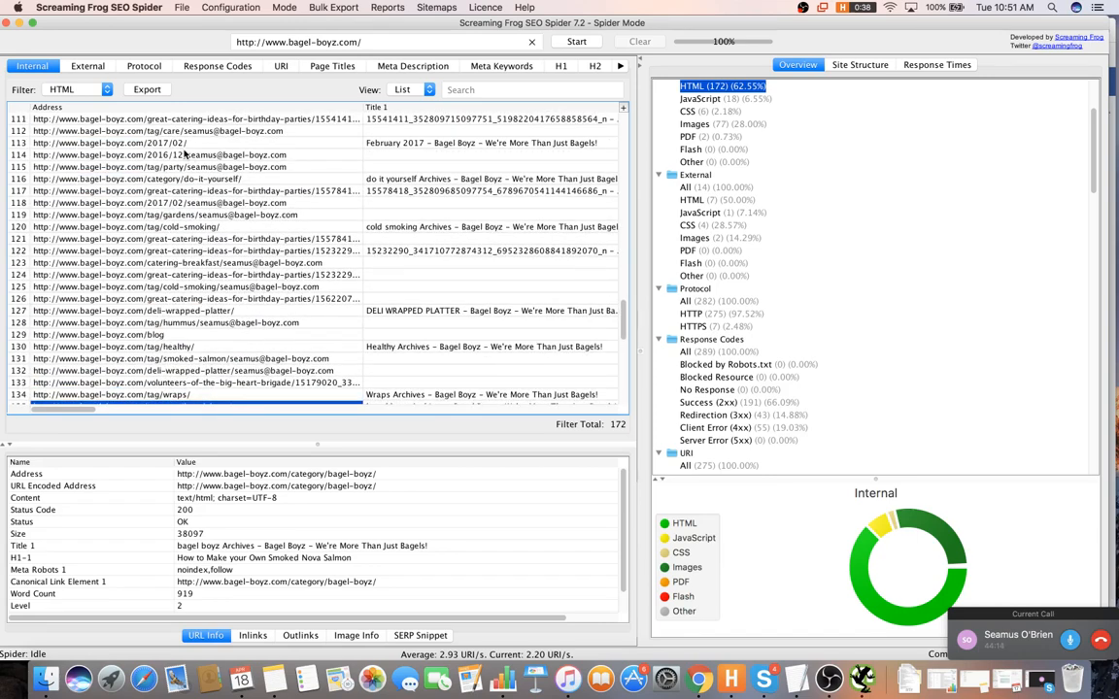
click(183, 146)
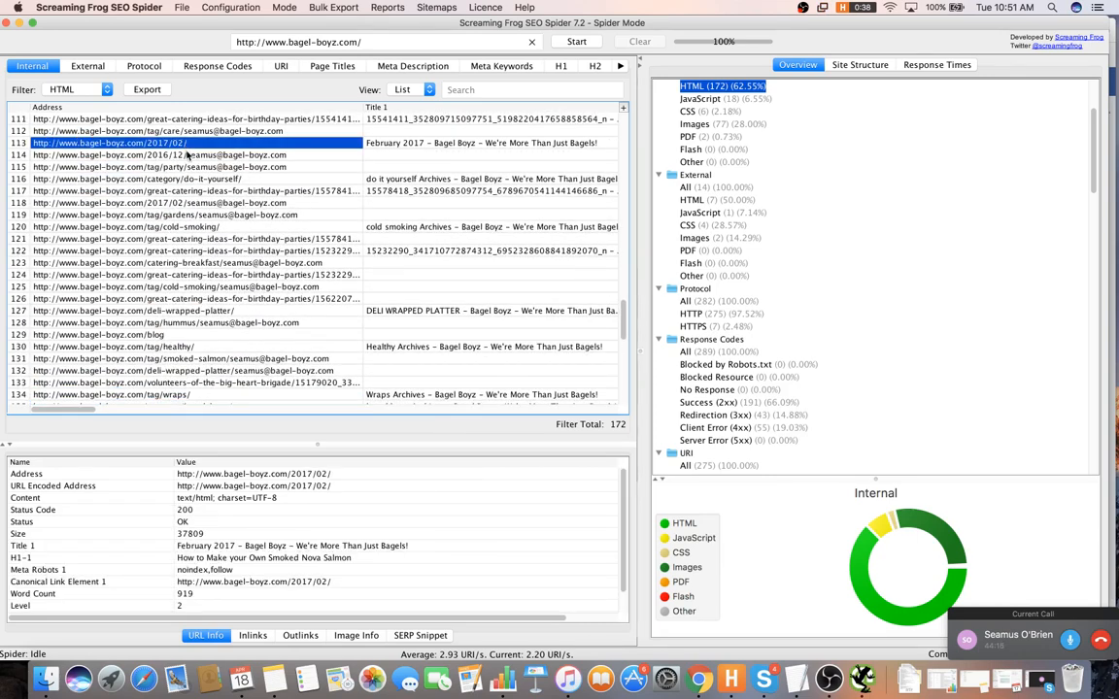
key(super+Tab)
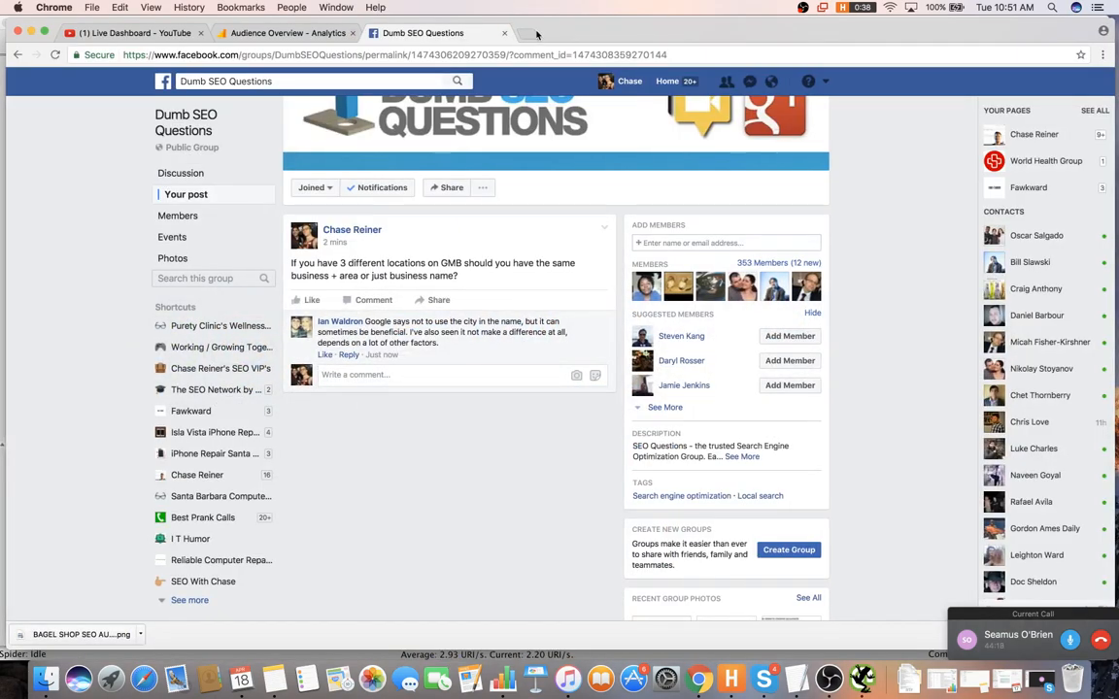
click(538, 35)
text(site:www.bagel-boyz.com 1)
key(Return)
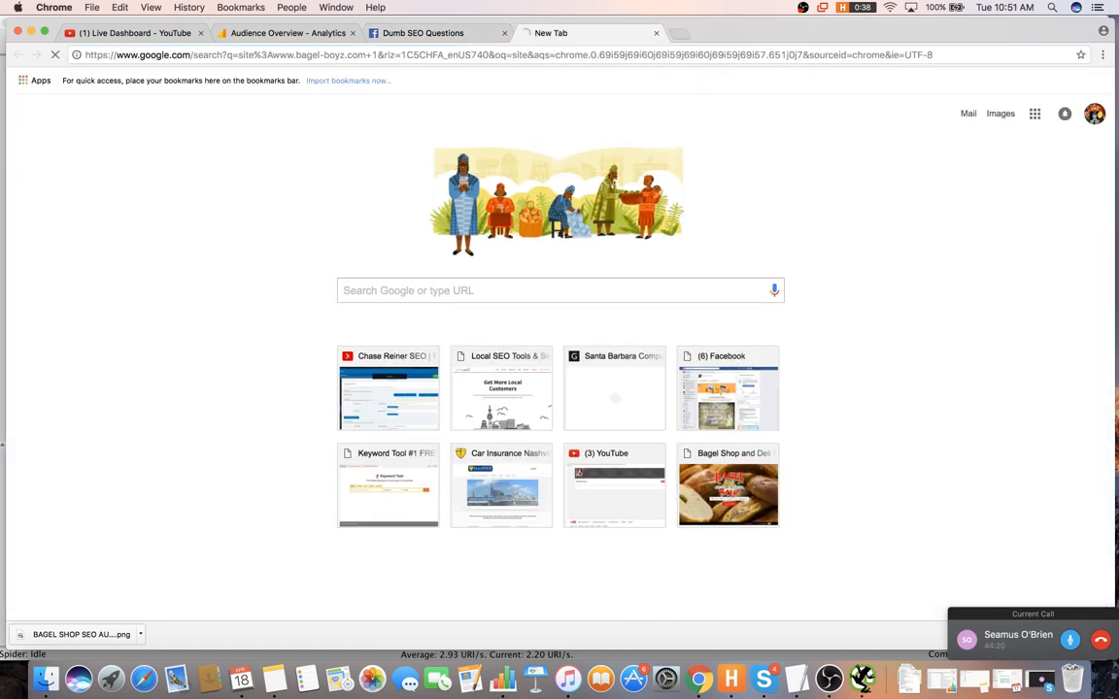
click(522, 53)
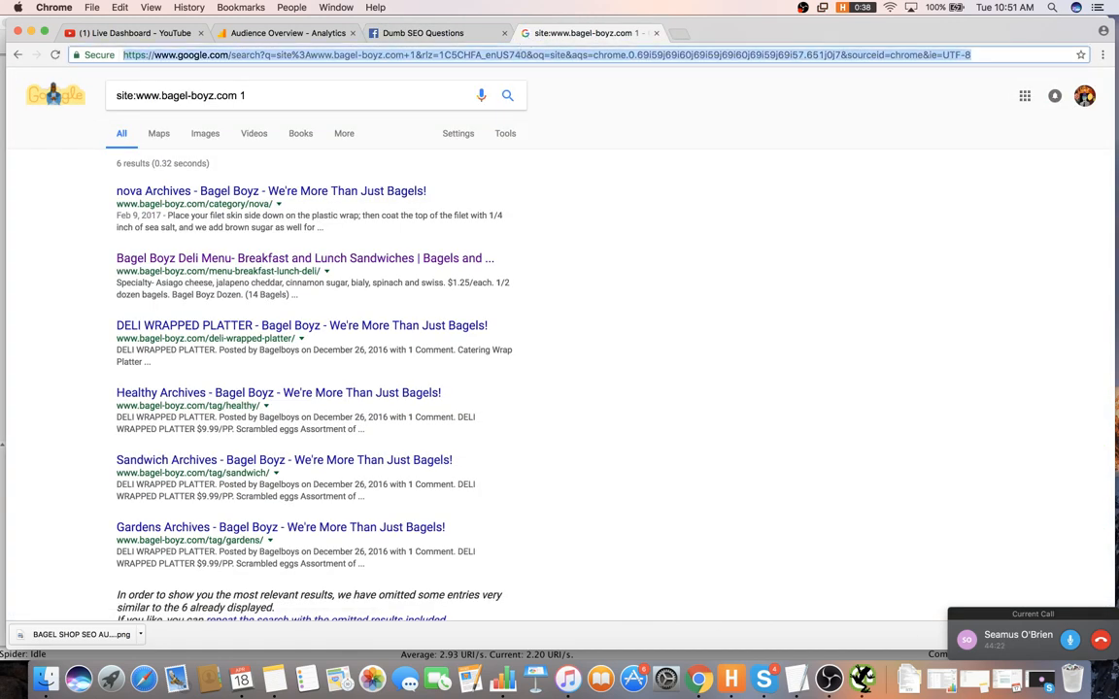
text(site:www.bagel-boyz.com 1)
key(super+v)
key(Return)
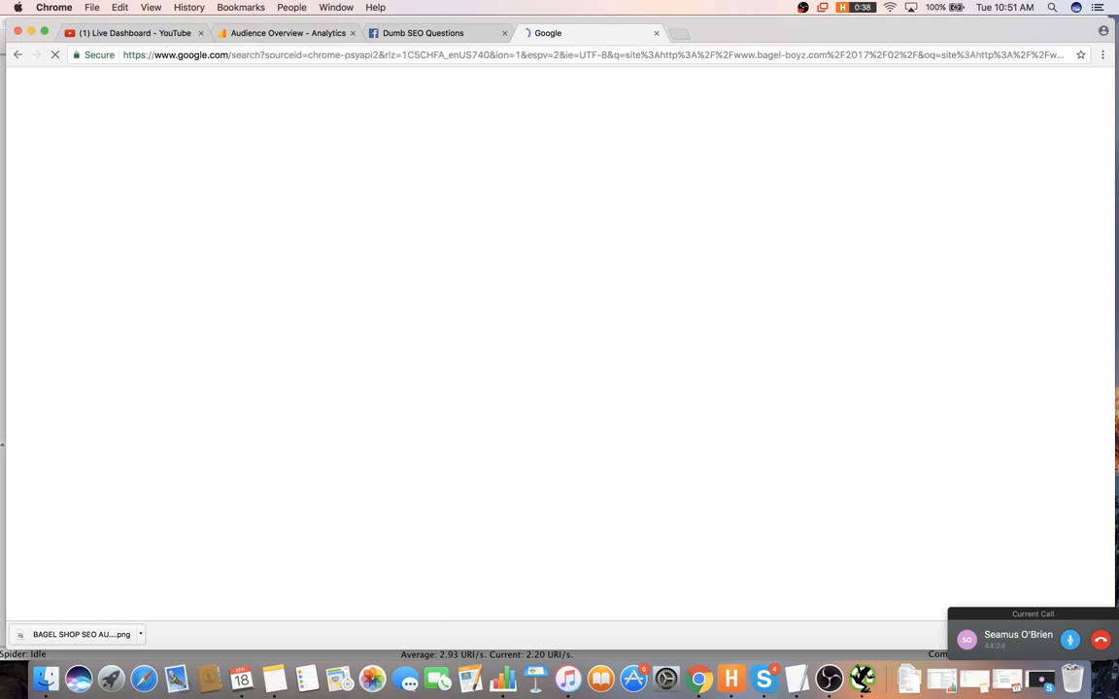
- Review the Page Titles filters: duplicates, over 65 characters, over 568 pixels, below 200 pixels, same as H1
key(super+Tab)
scroll(469, 255, down, 10)
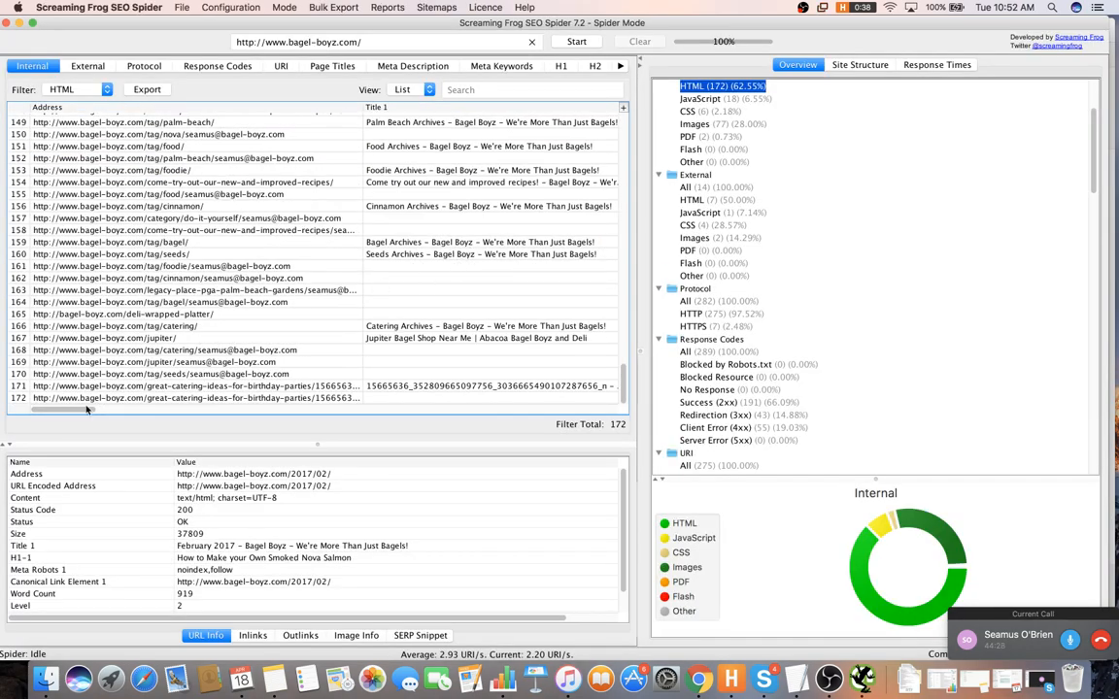
scroll(79, 372, right, 6)
scroll(233, 243, up, 15)
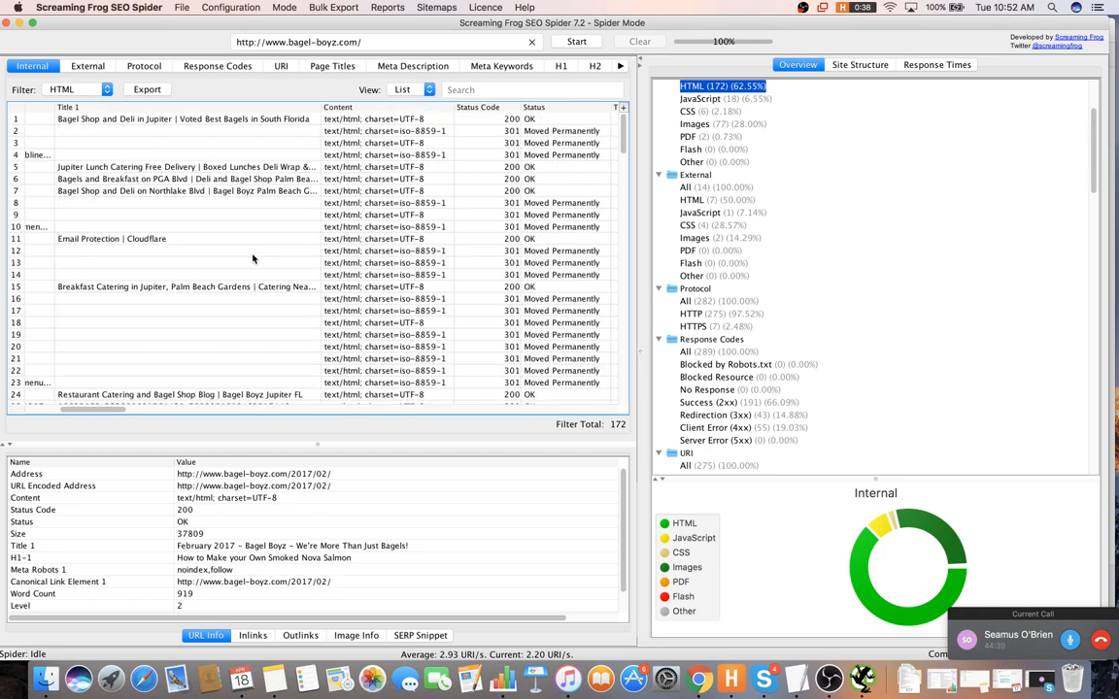
scroll(817, 179, up, 2)
scroll(812, 178, down, 15)
scroll(777, 222, up, 2)
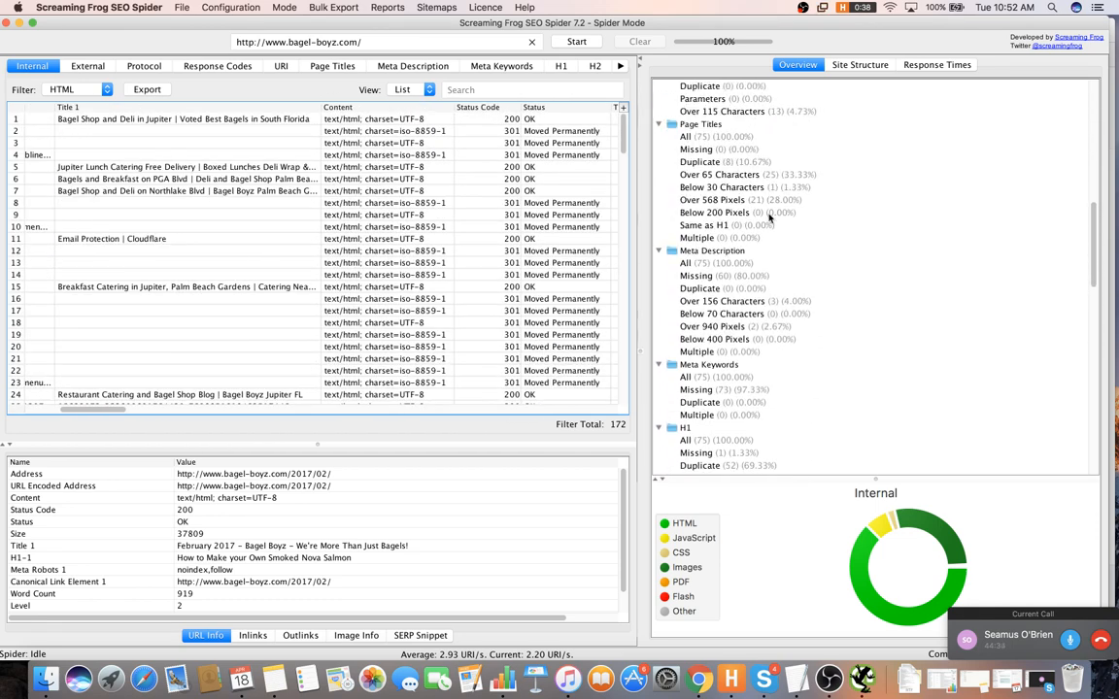
click(708, 163)
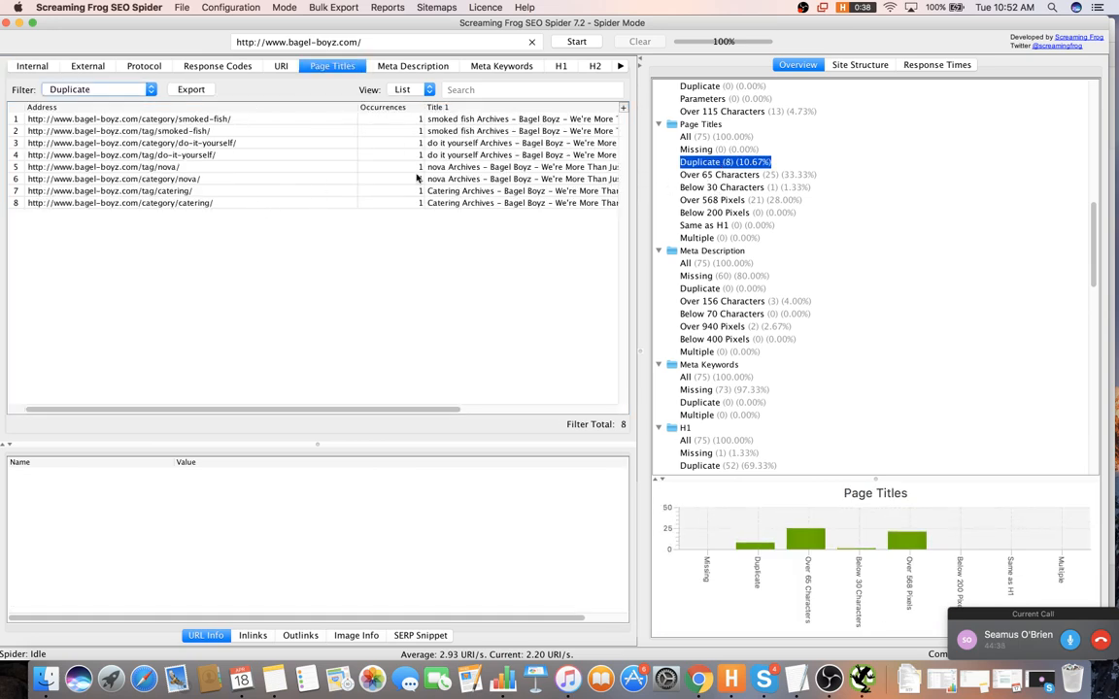
click(763, 175)
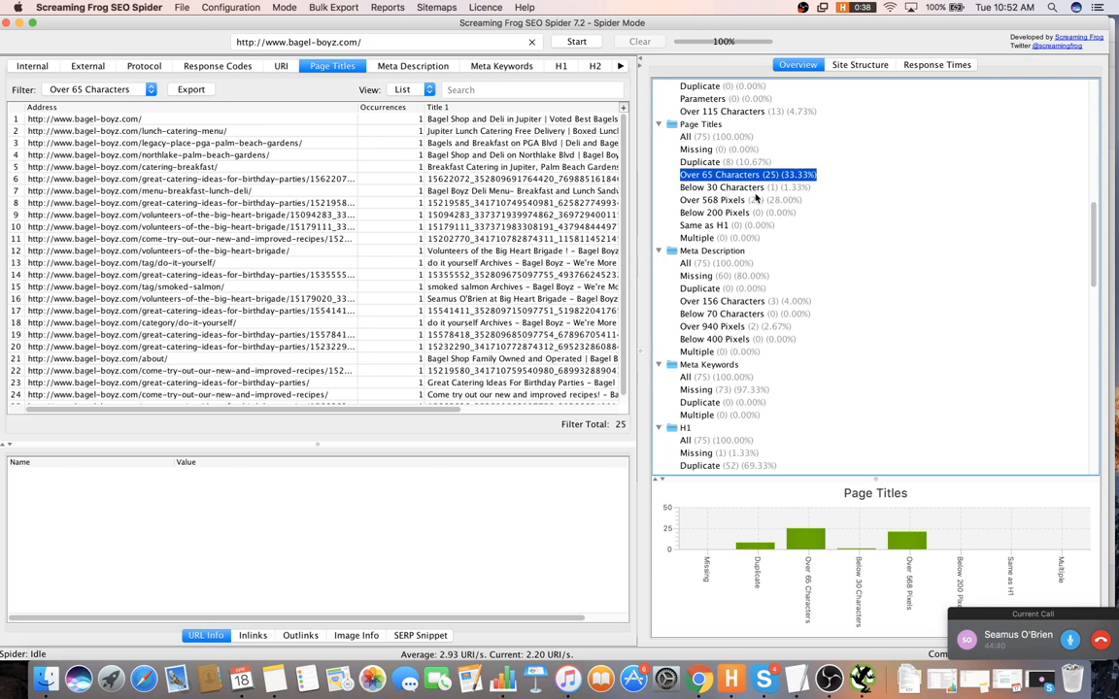
click(755, 199)
click(724, 213)
click(750, 226)
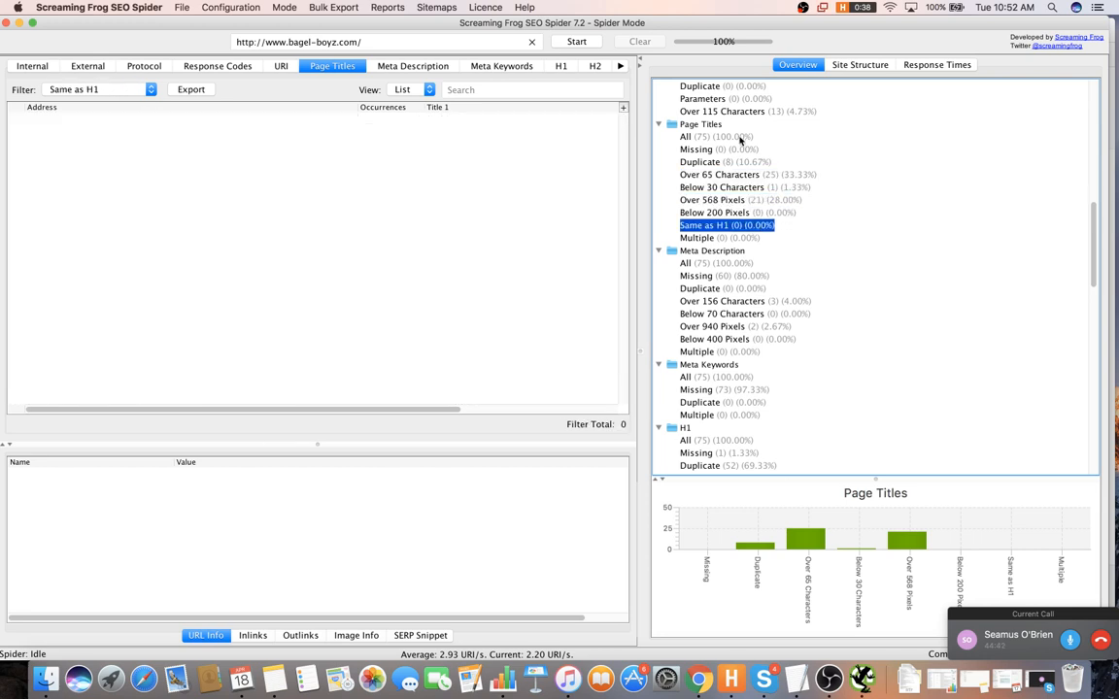
- Sort the 25 titles over 65 characters by Title 1 Length, longest first, inspecting the 120-character catering title
scroll(740, 199, down, 1)
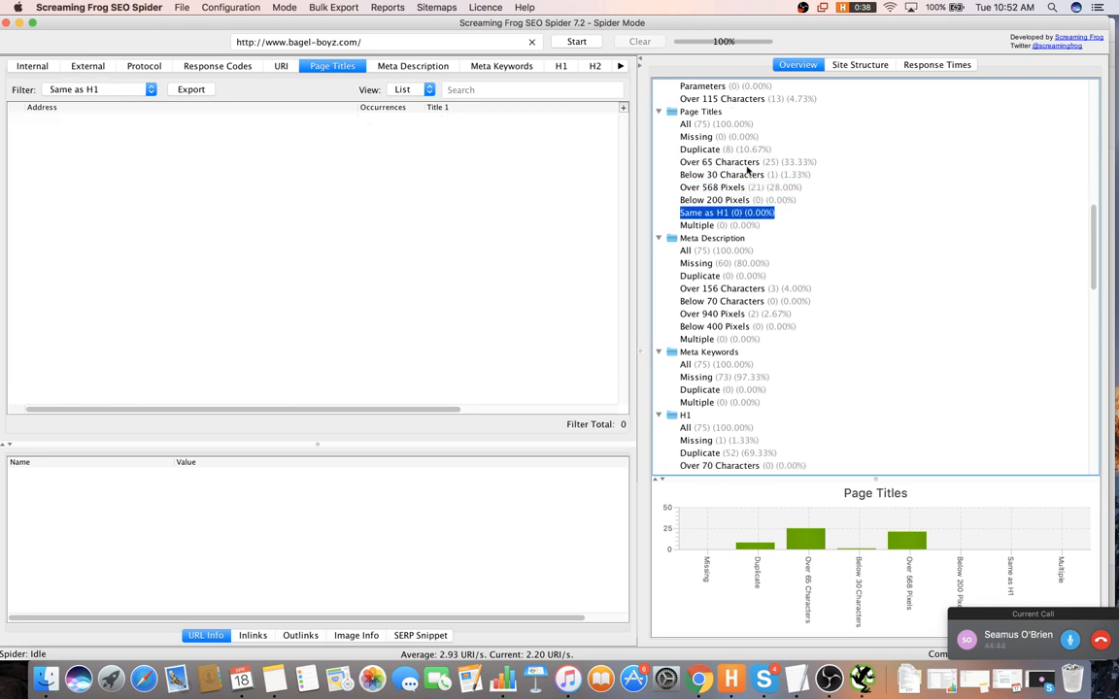
click(748, 165)
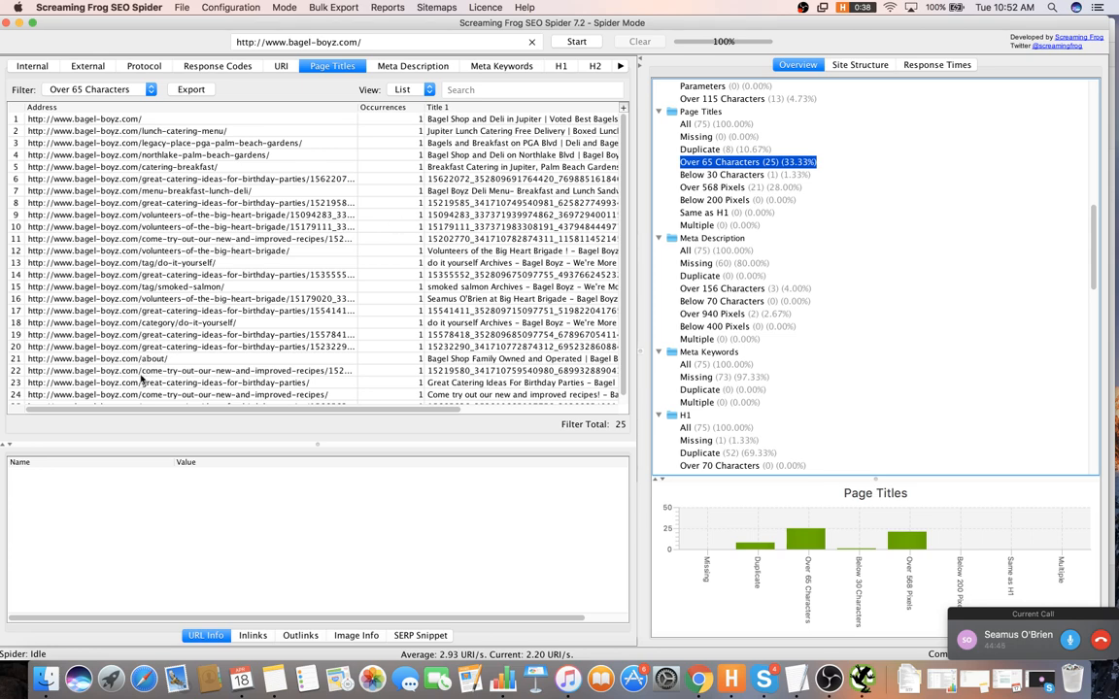
drag(195, 410, 408, 408)
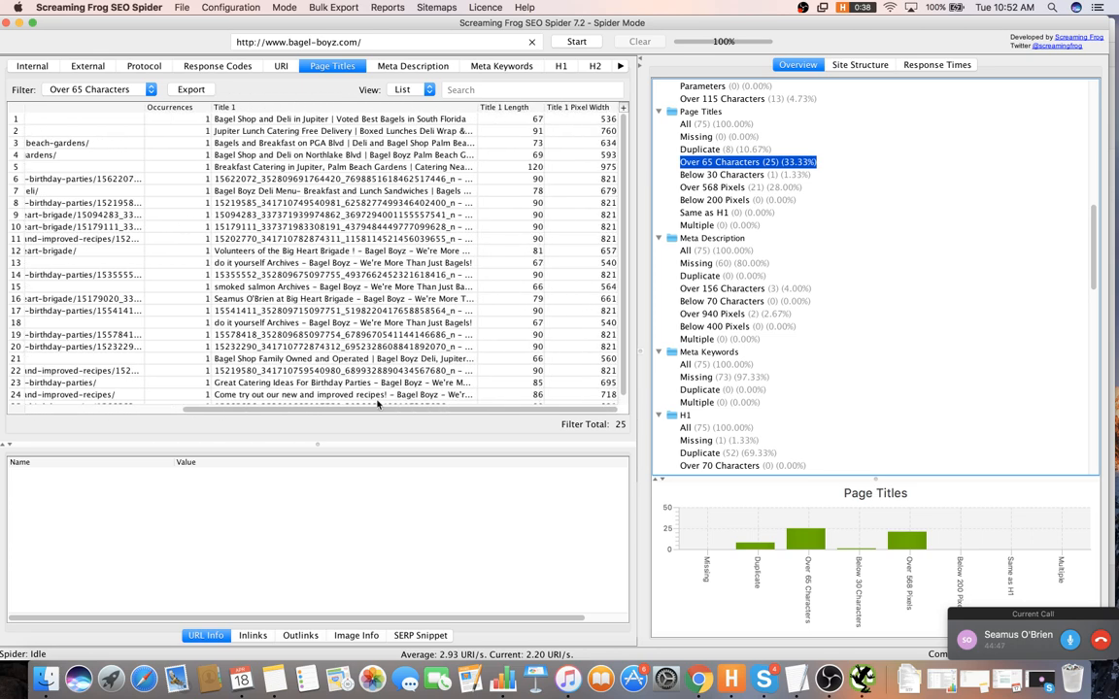
click(523, 108)
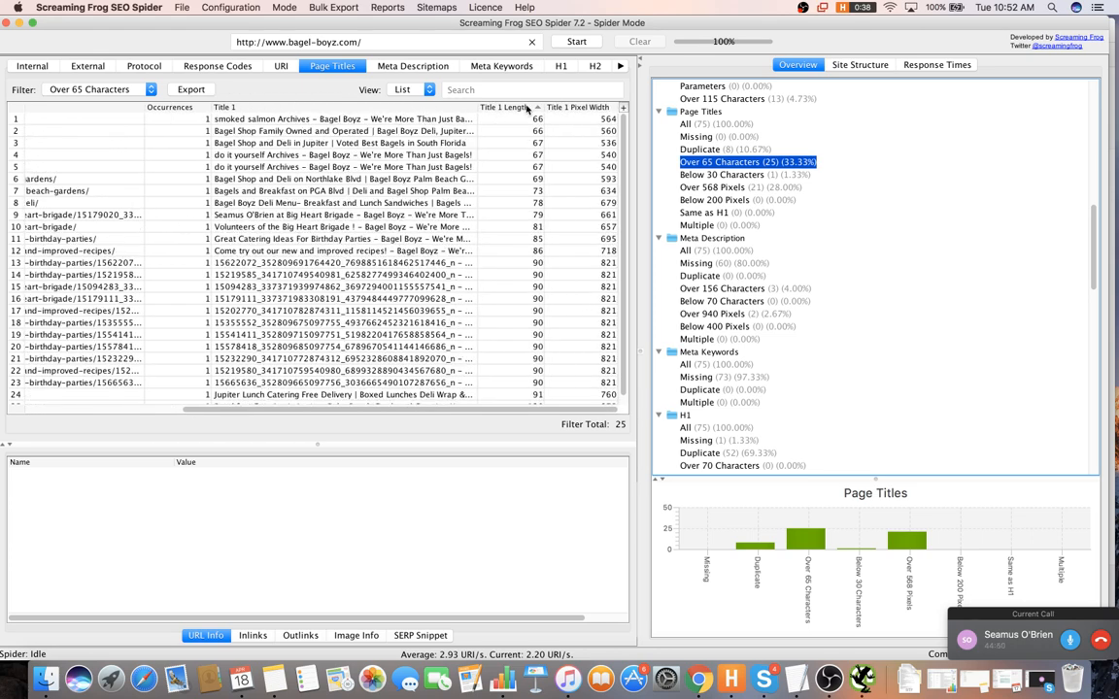
click(515, 108)
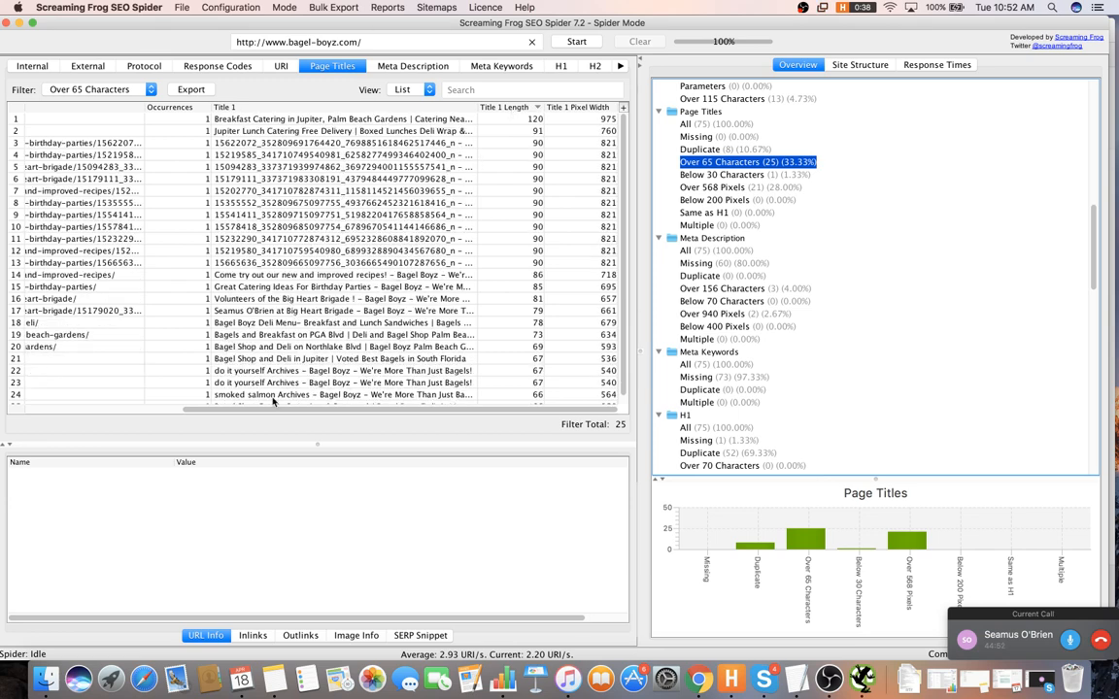
scroll(283, 408, left, 5)
scroll(531, 184, right, 5)
scroll(339, 413, left, 5)
scroll(354, 400, right, 5)
click(535, 118)
key(super+Tab)
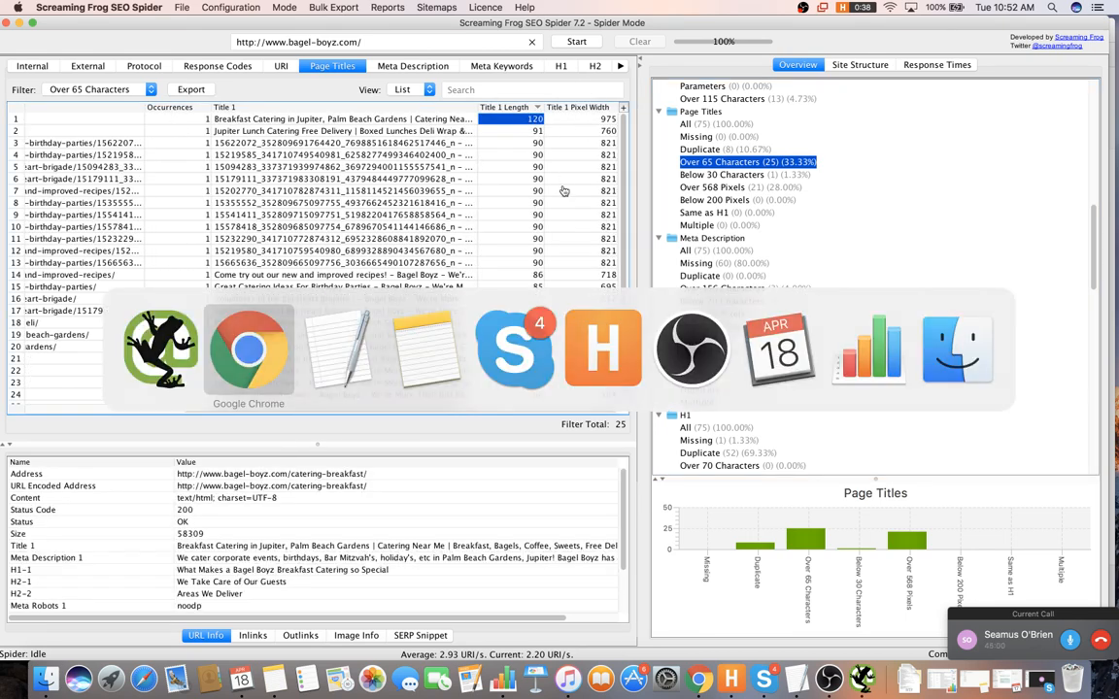
key(super+Tab)
key(super+Tab)
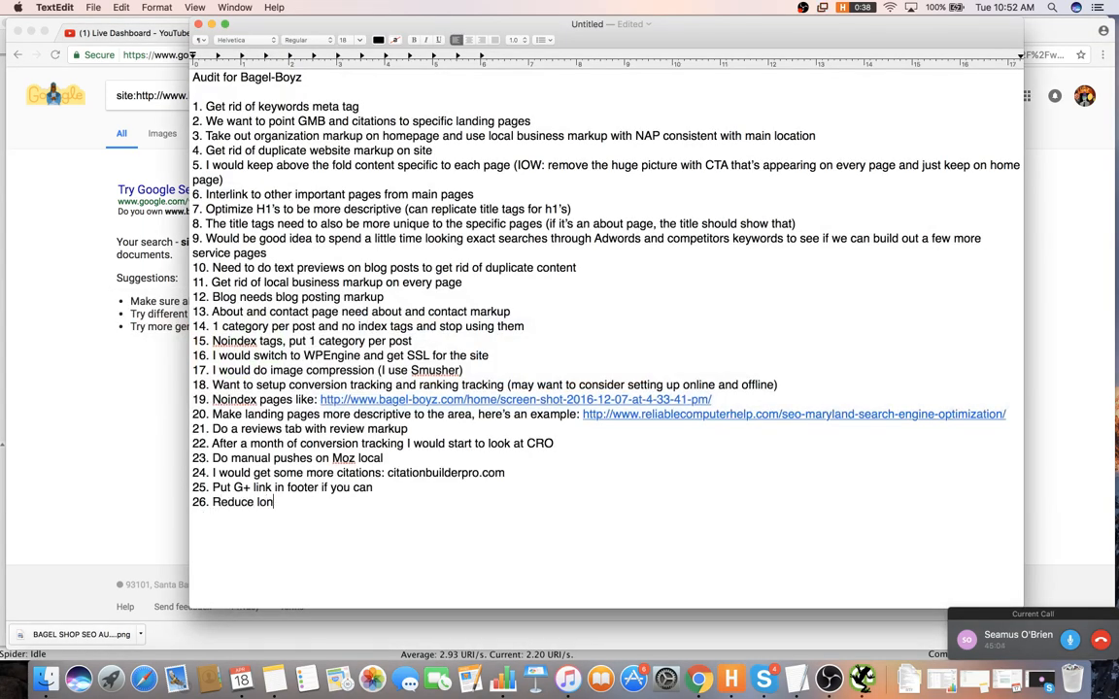
- Finish item 26 as 'Reduce long titles on main pages', then show Chrome's Analytics audience overview
text(on m)
key(BackSpace)
key(BackSpace)
key(BackSpace)
key(BackSpace)
key(BackSpace)
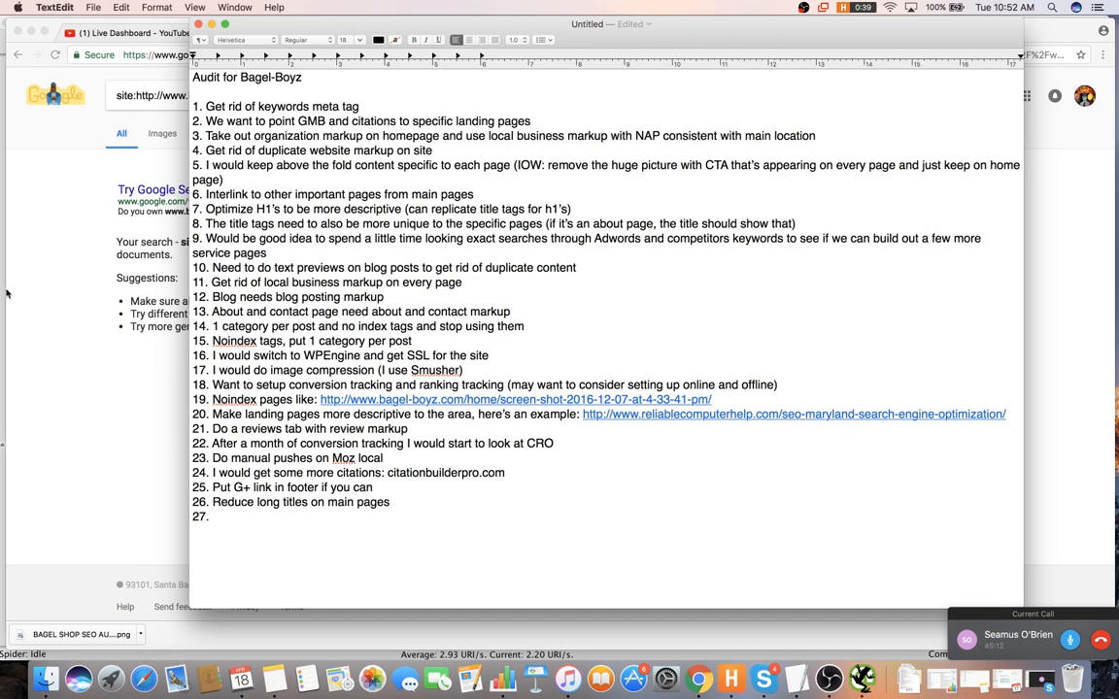
click(7, 293)
click(424, 36)
click(292, 35)
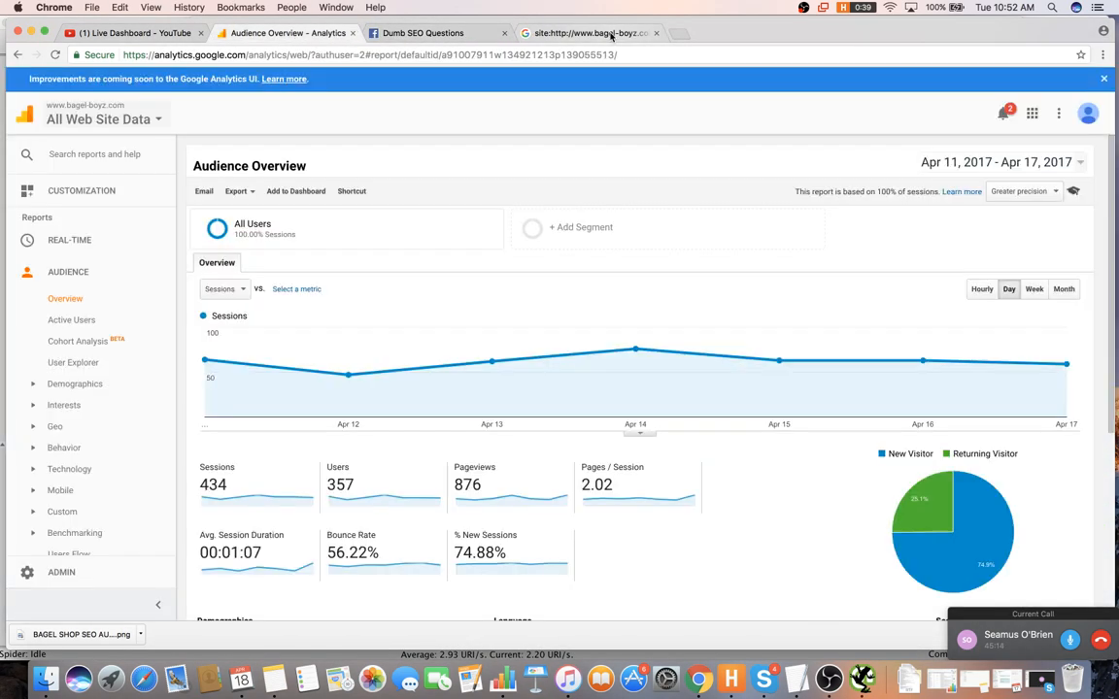
- List the 60 bagel-boyz.com pages missing a meta description in Screaming Frog
click(611, 36)
key(super+Tab)
key(super+Tab)
key(super+Tab)
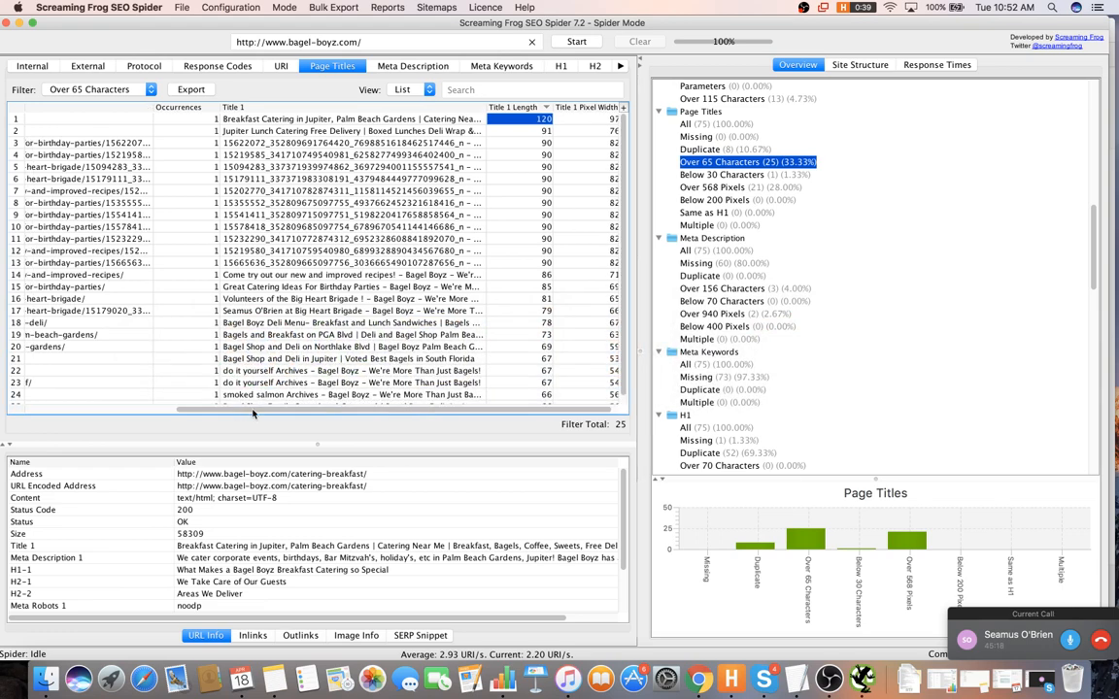
scroll(739, 268, down, 3)
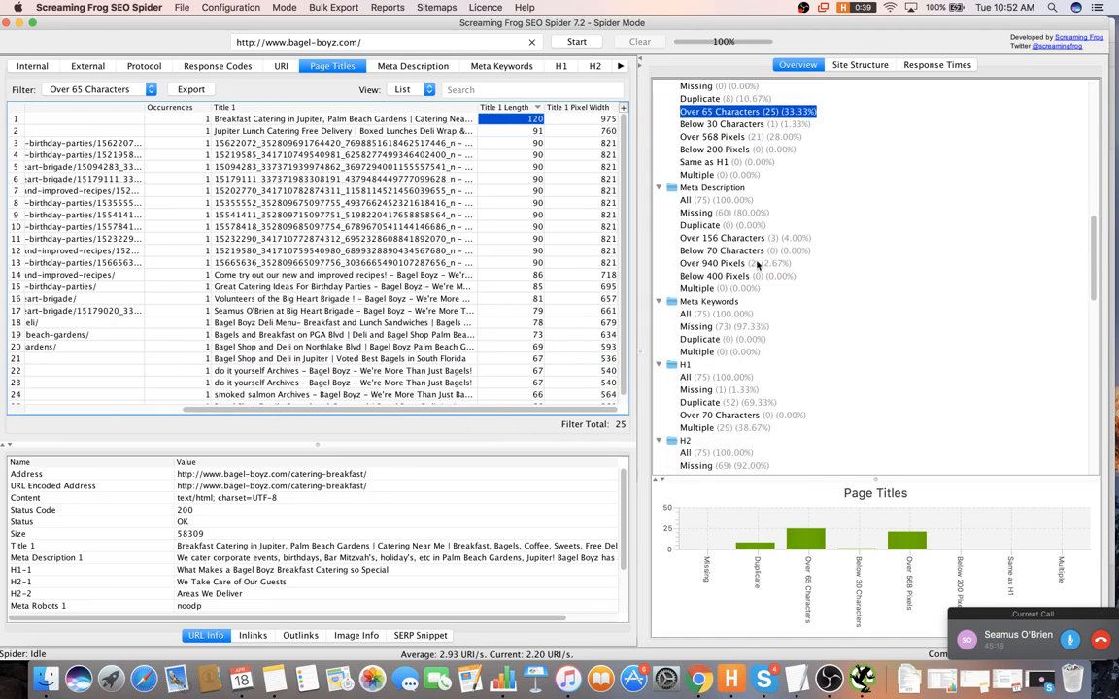
click(719, 212)
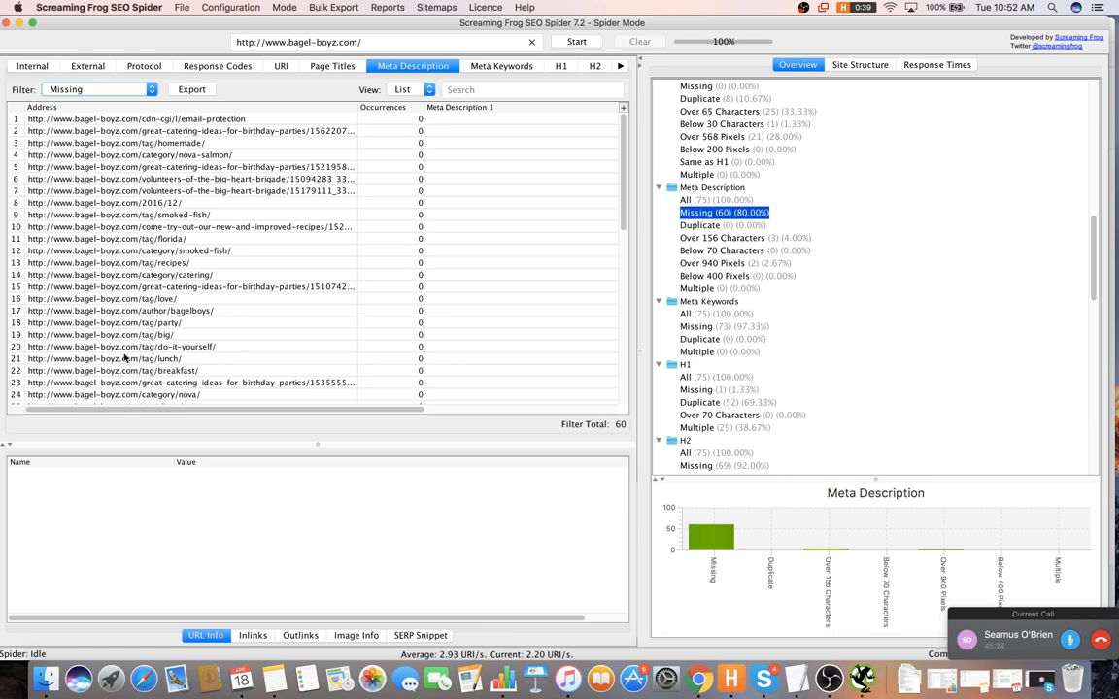
scroll(222, 233, down, 10)
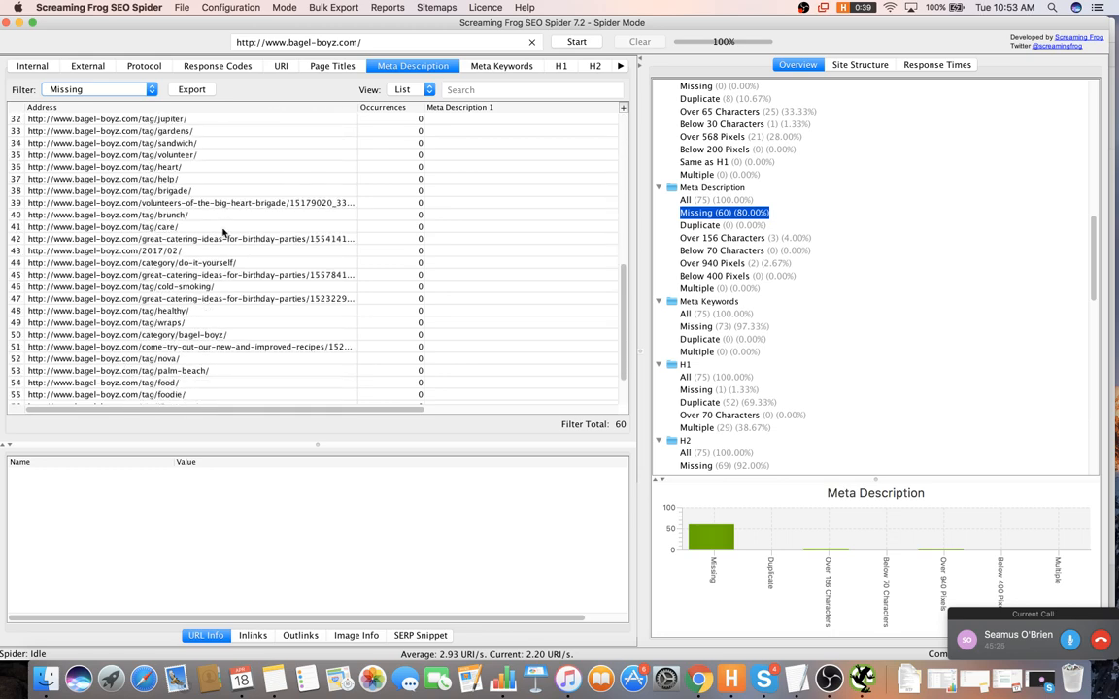
scroll(222, 235, up, 10)
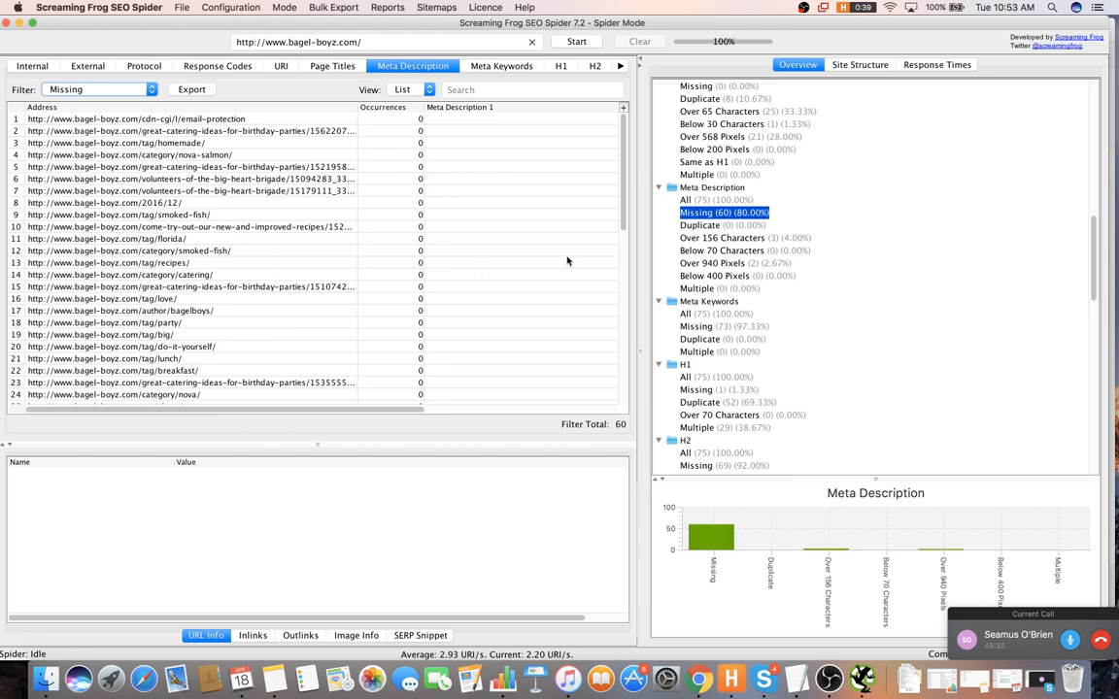
scroll(567, 261, down, 10)
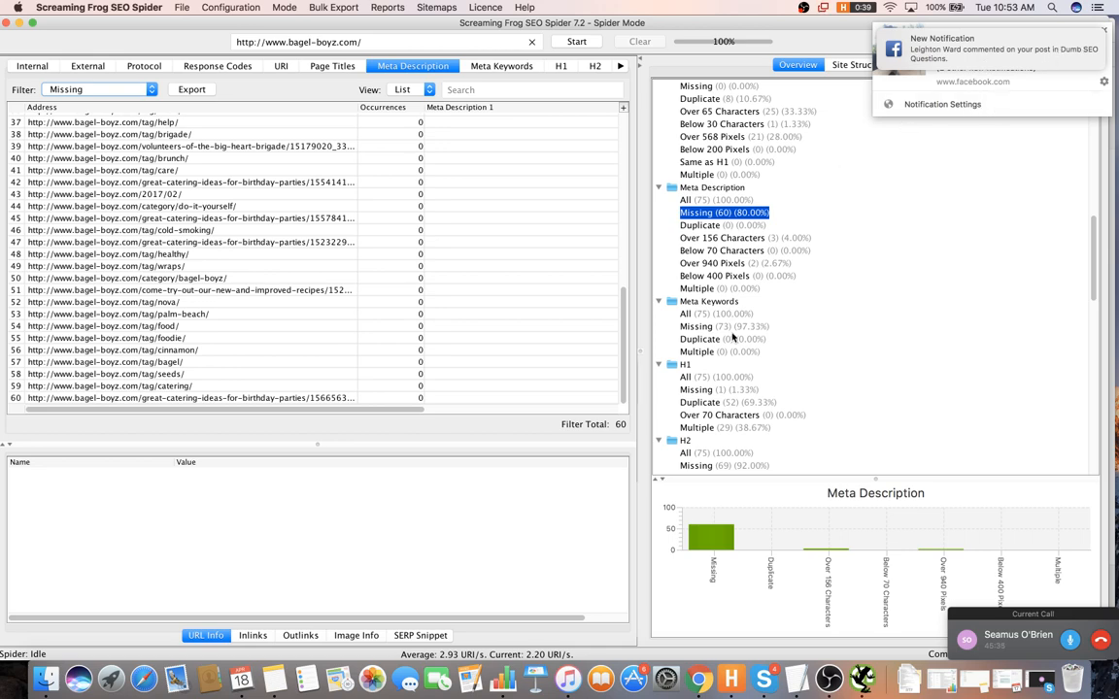
- Check the Facebook group notification and the Analytics and site: search tabs in Chrome
click(890, 68)
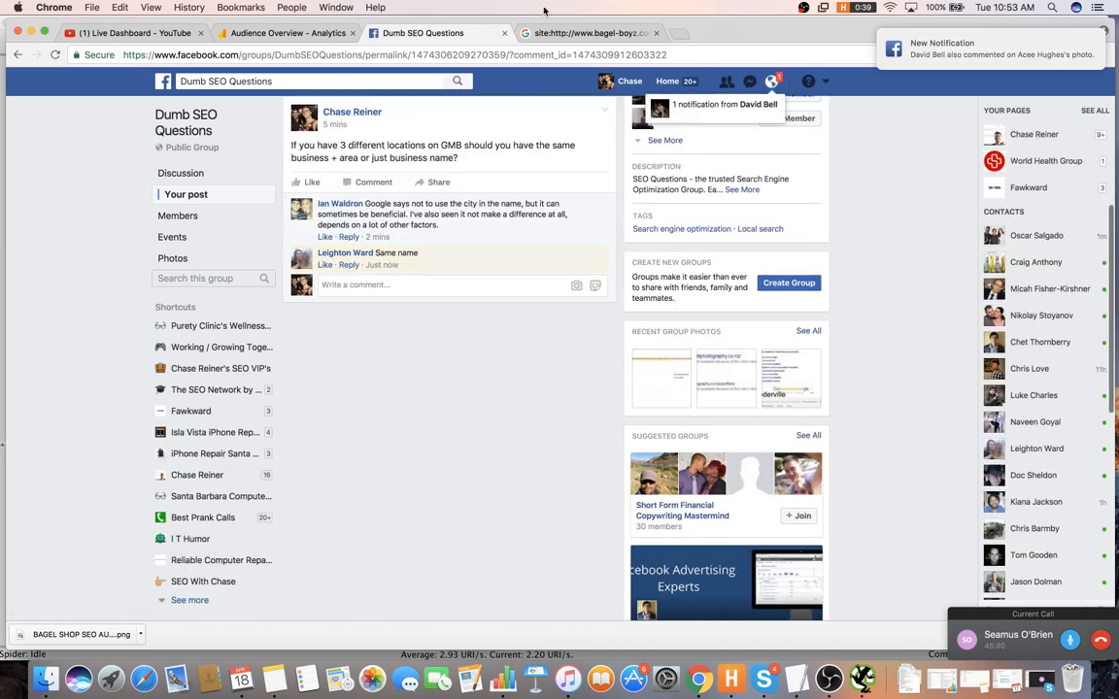
click(277, 32)
click(593, 32)
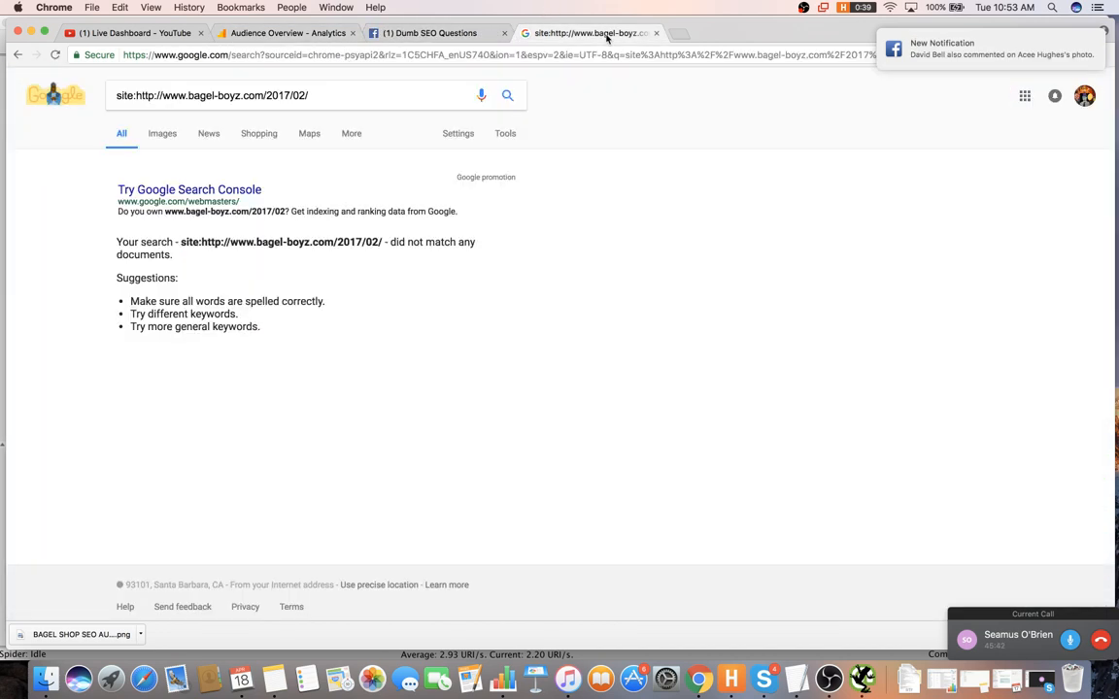
key(super+Tab)
- Check duplicate meta descriptions, meta keywords for all 75 pages, and the one page missing an H1
scroll(748, 263, down, 2)
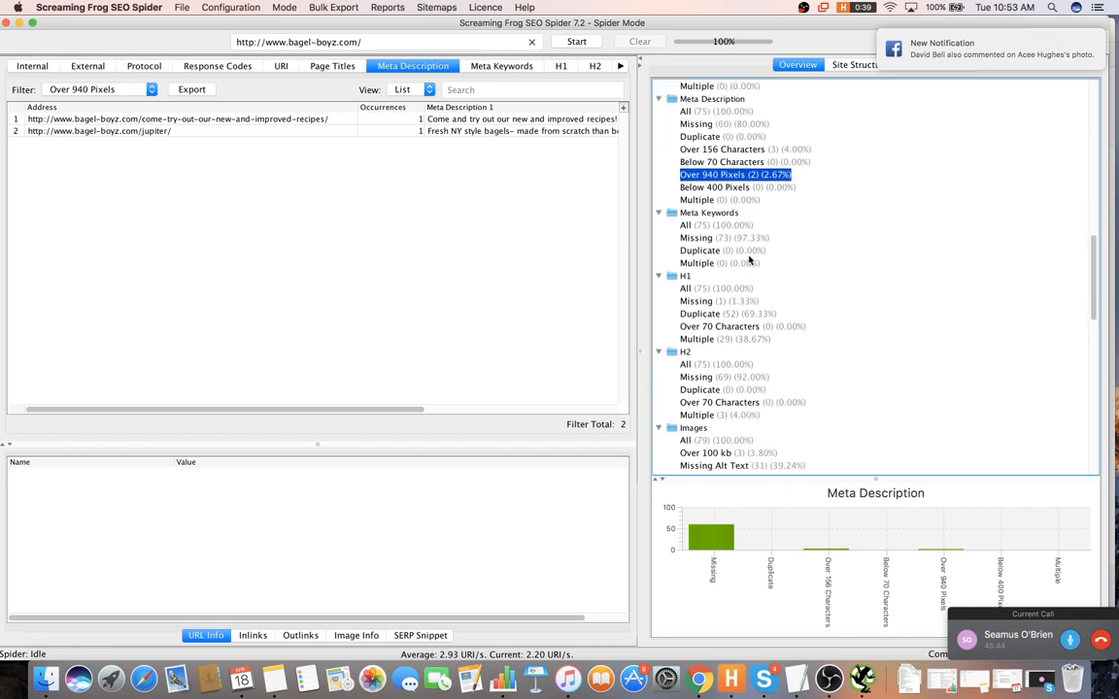
scroll(740, 238, up, 3)
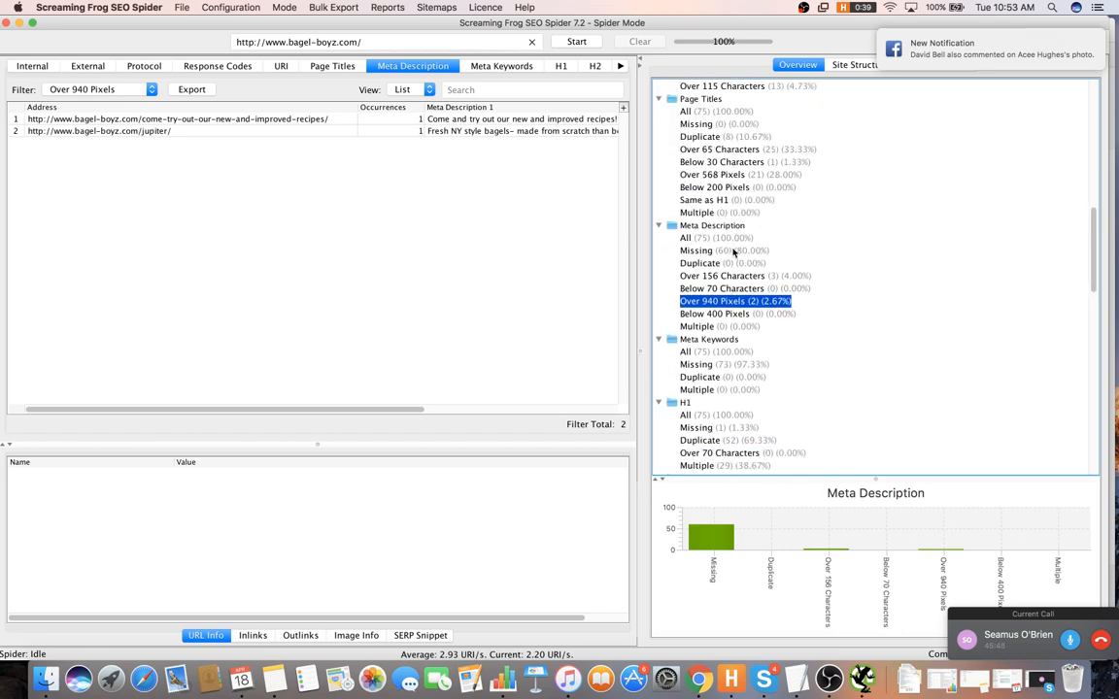
click(730, 263)
scroll(730, 264, down, 5)
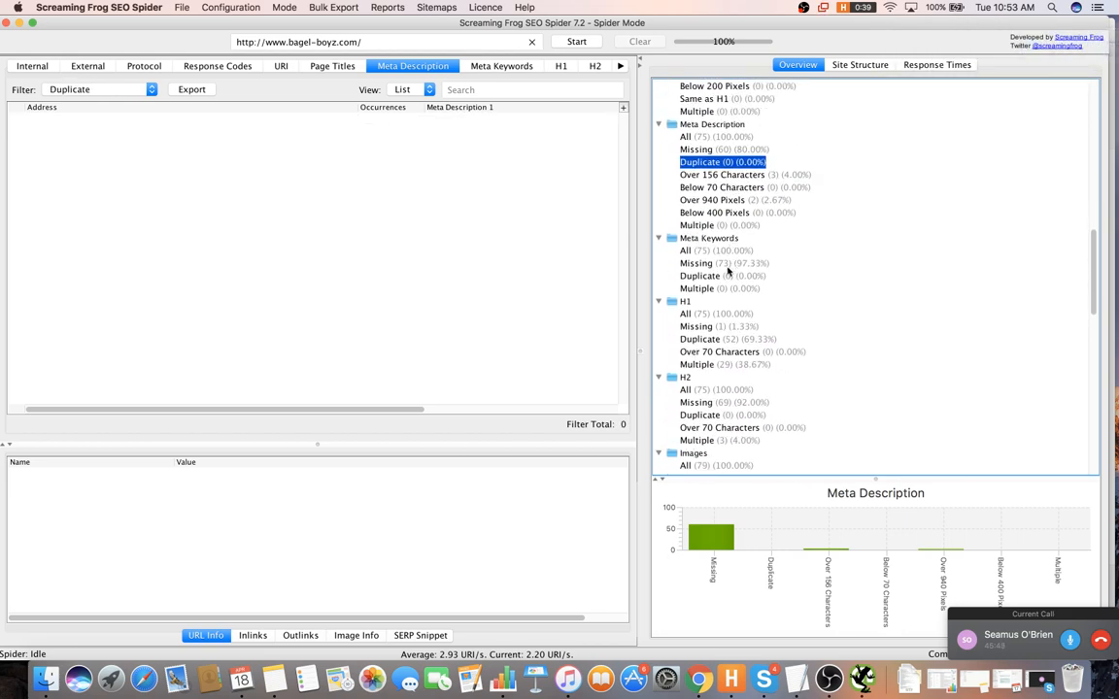
click(726, 263)
click(725, 271)
scroll(722, 276, down, 3)
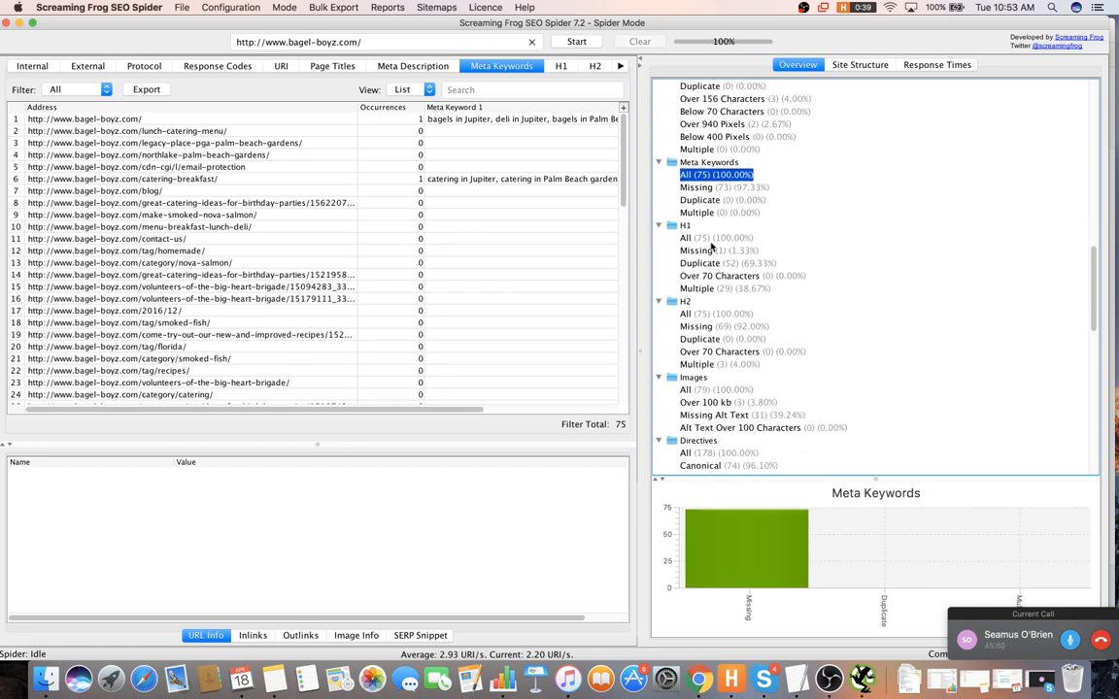
click(712, 239)
click(719, 251)
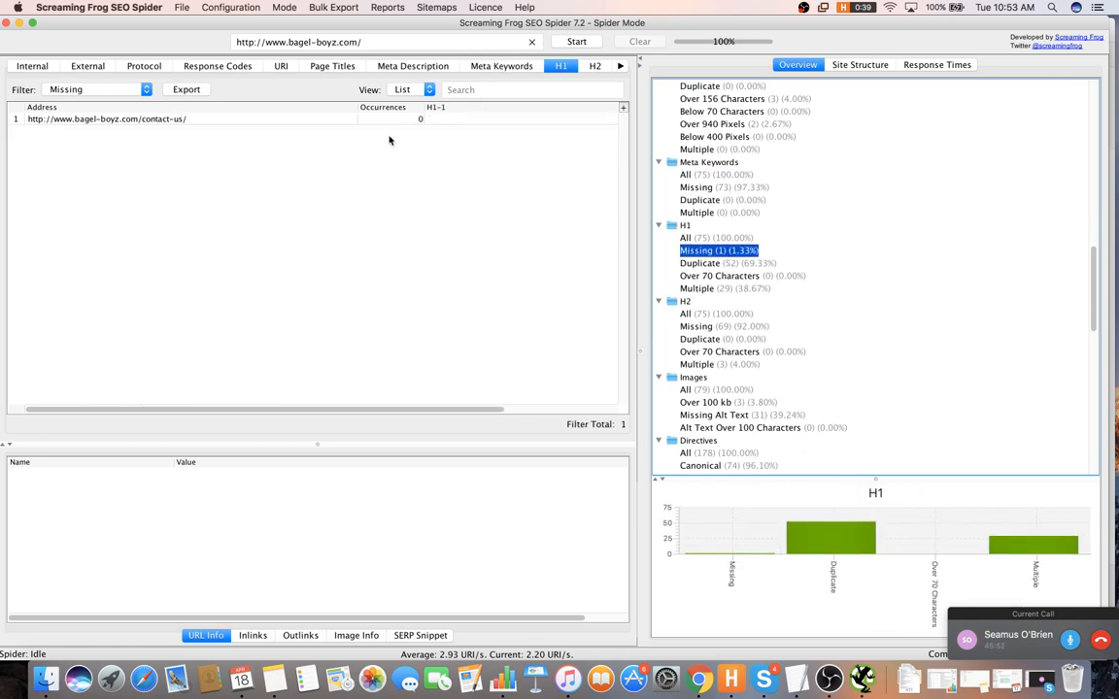
key(super+Tab)
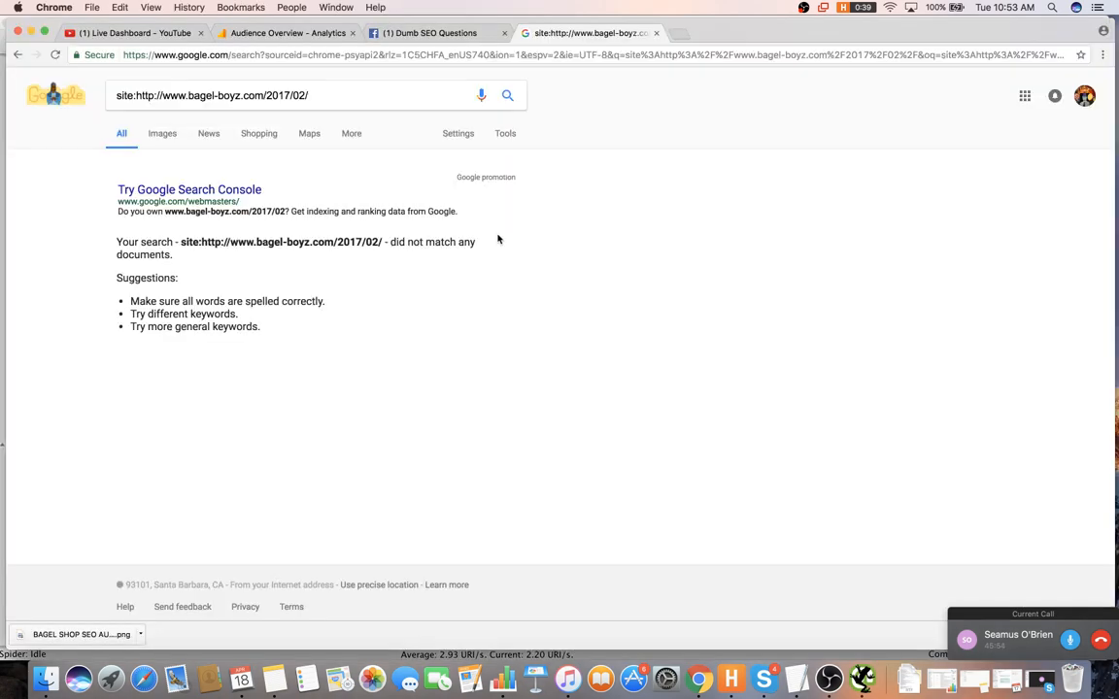
- Enter item 27, 'Add h1 to contact page', and start item 28
key(super+Tab)
key(super+Tab)
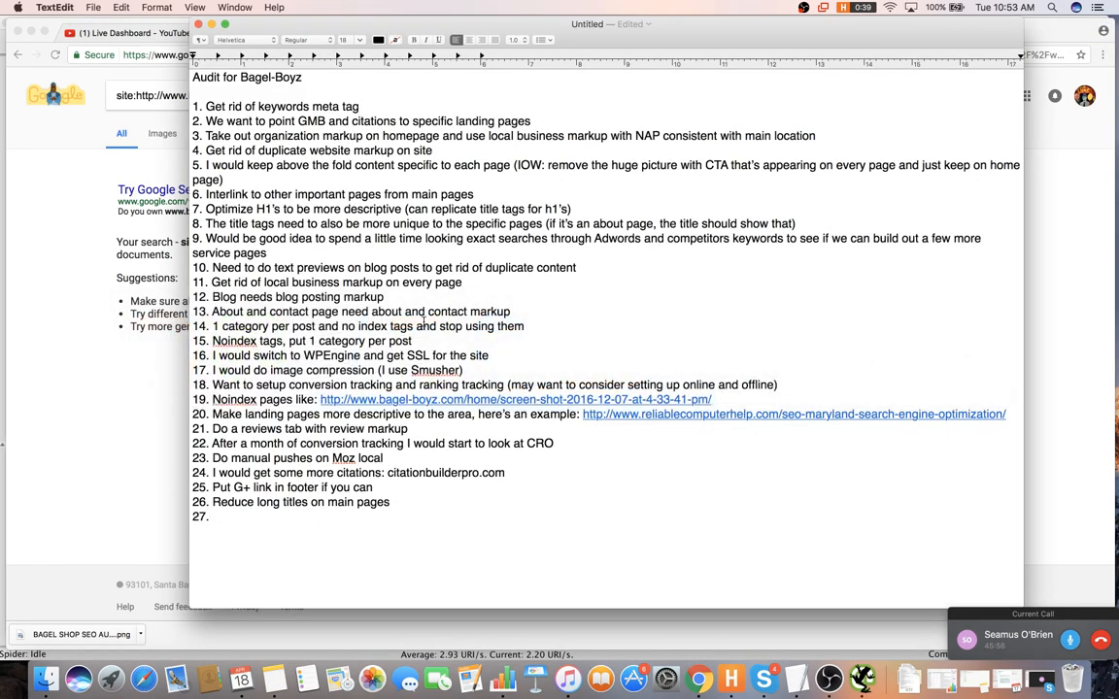
text(Add h1 to cont)
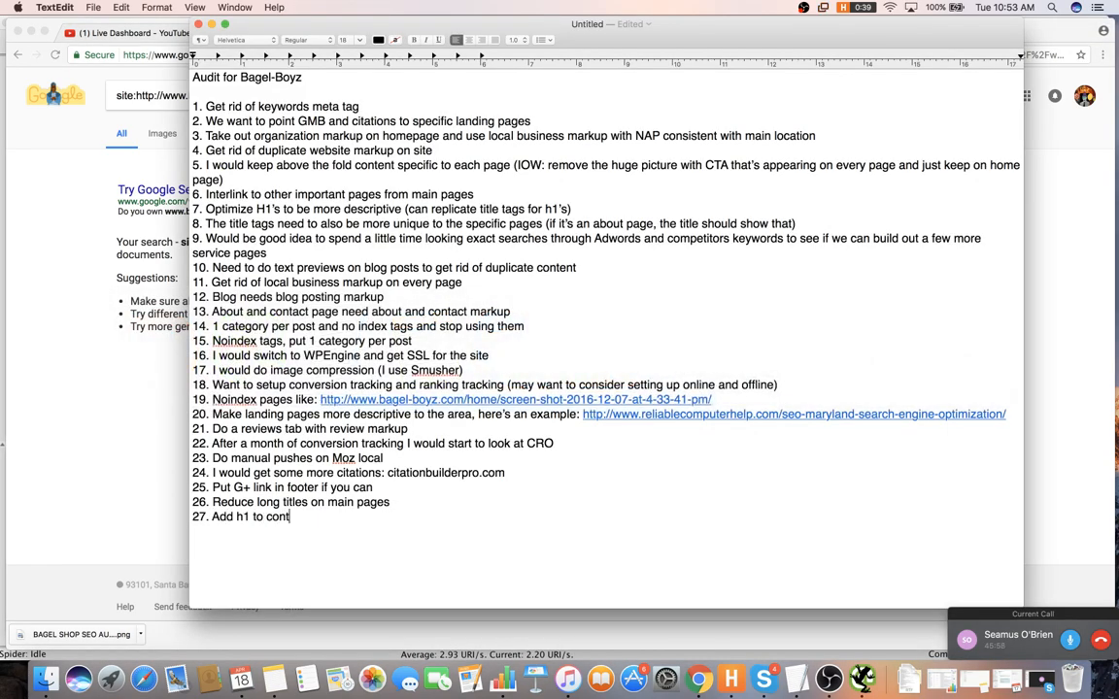
text(act page)
key(Return)
text(28.)
key(super+Tab)
key(super+Tab)
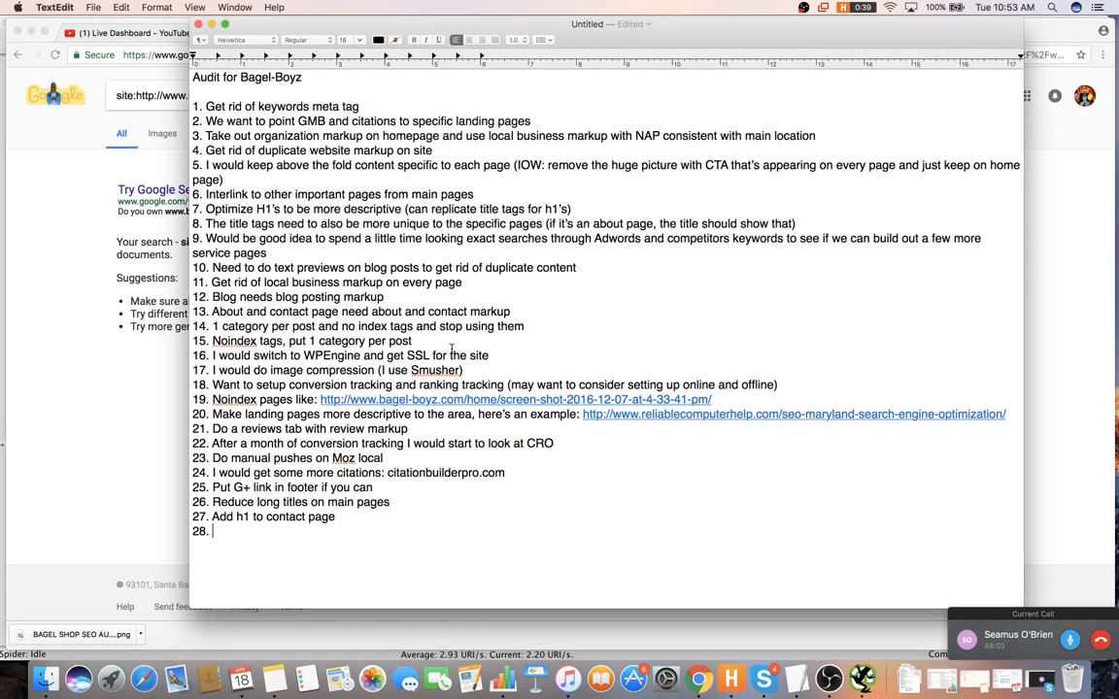
key(super+Tab)
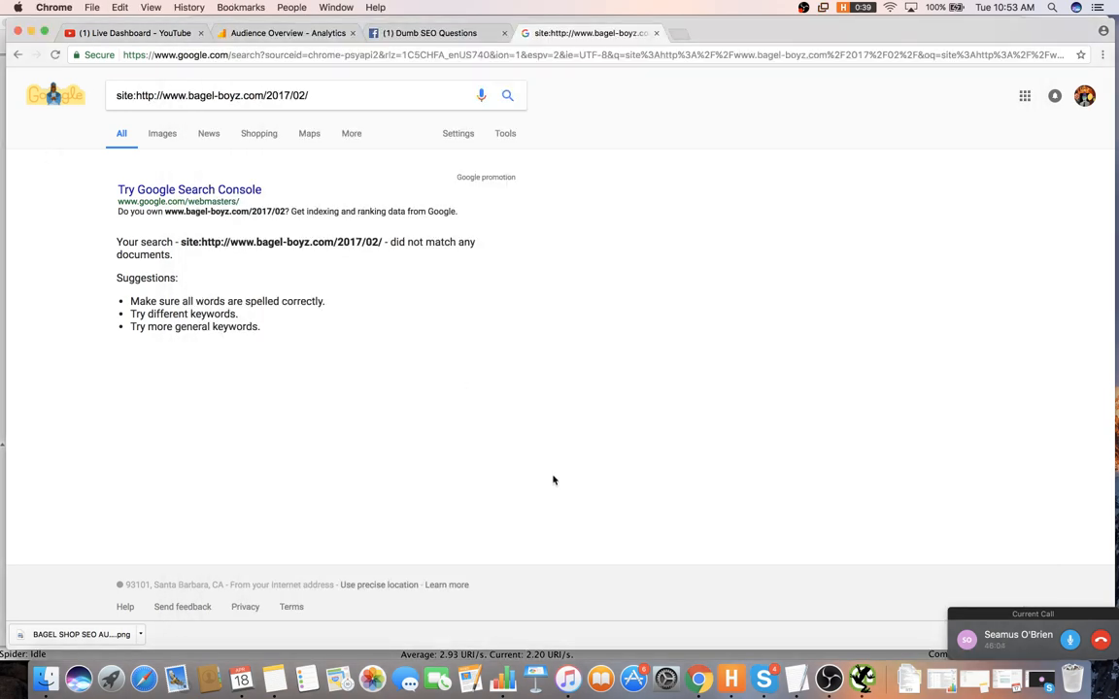
key(super+Tab)
- Filter the Images tab to Missing Alt Text, showing 31 images
key(Tab)
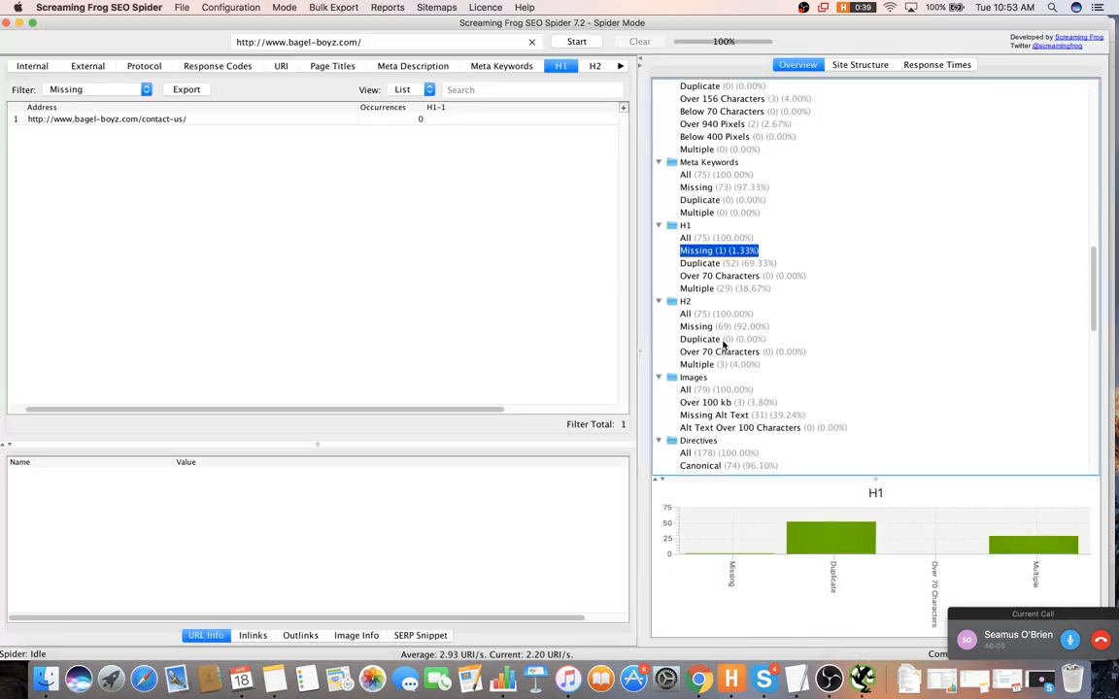
scroll(723, 344, down, 5)
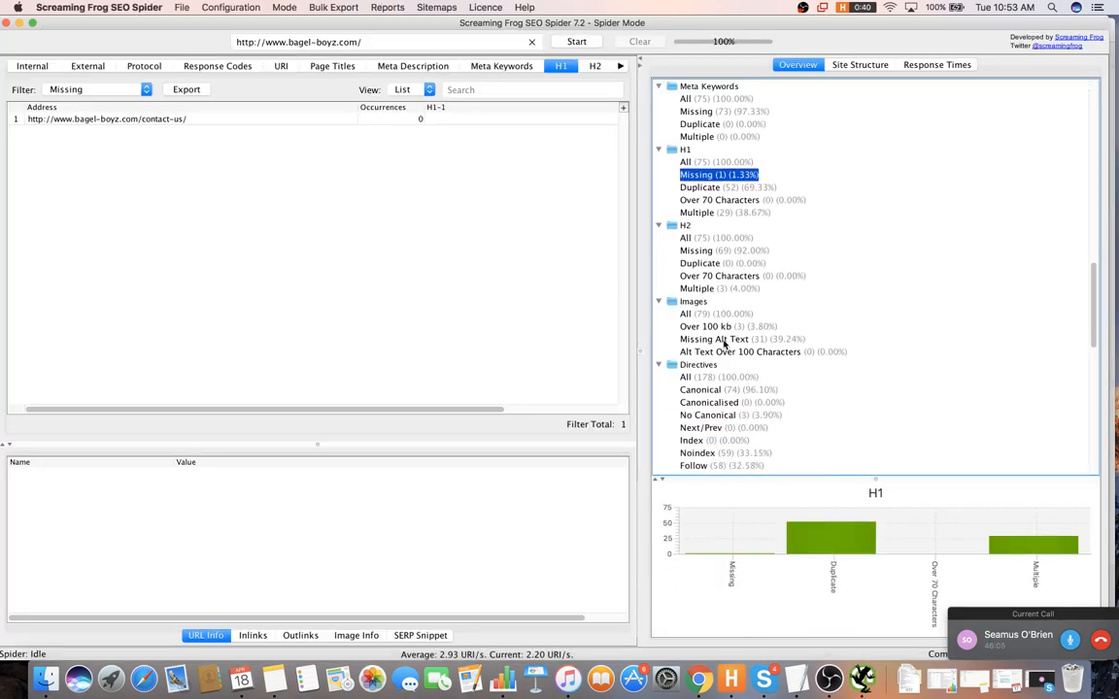
scroll(736, 332, down, 2)
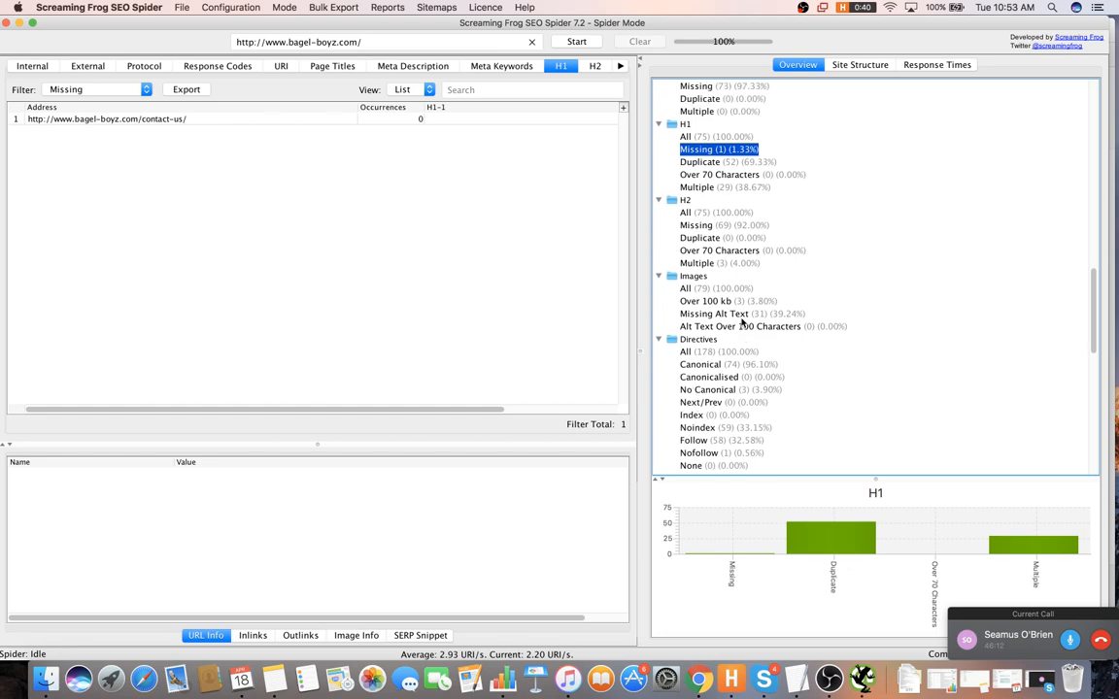
click(724, 314)
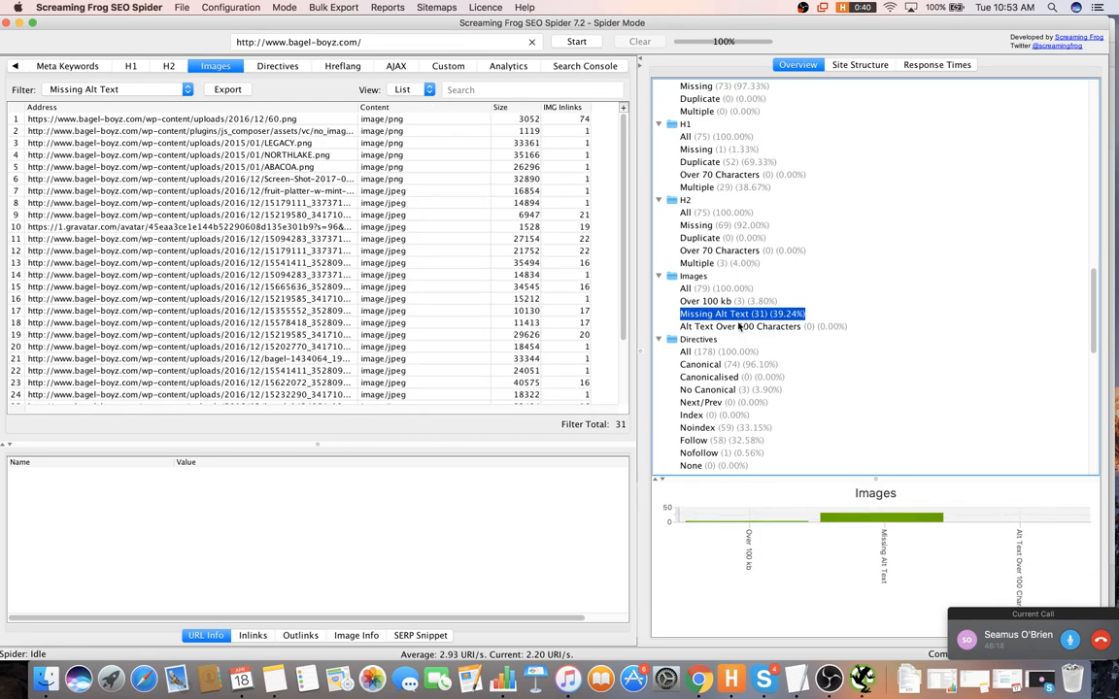
key(super+Tab)
key(super+Tab)
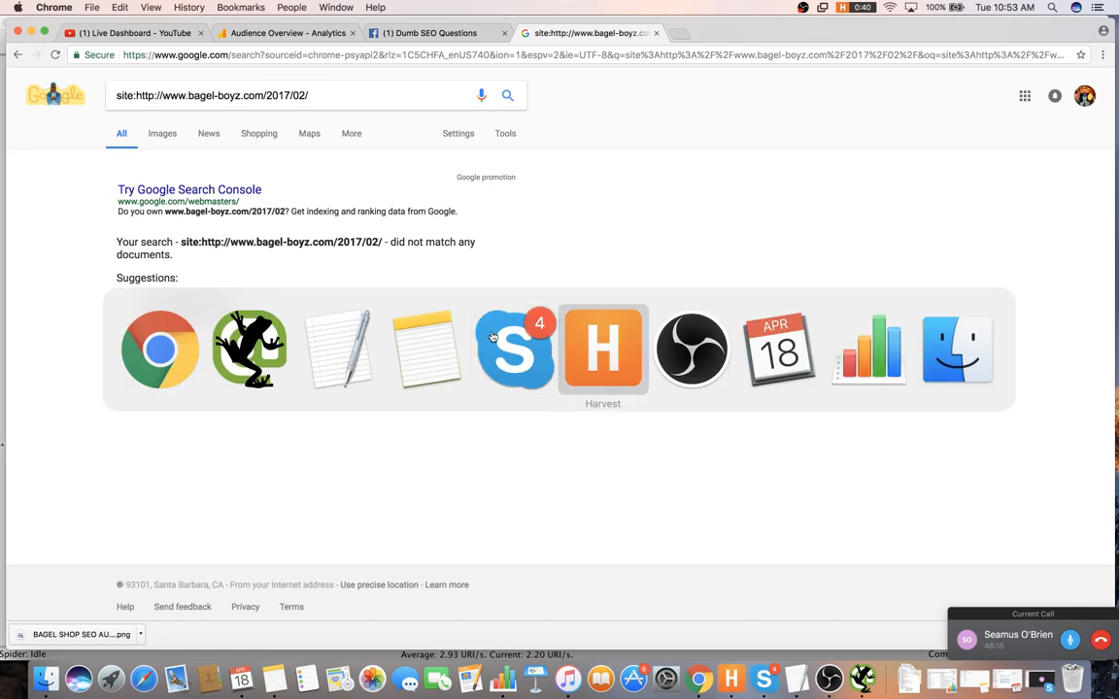
- Write item 28: 'Add alt tags to 31 images (can just go into media tab on wordpress and ad alts)'
click(336, 340)
text(Add )
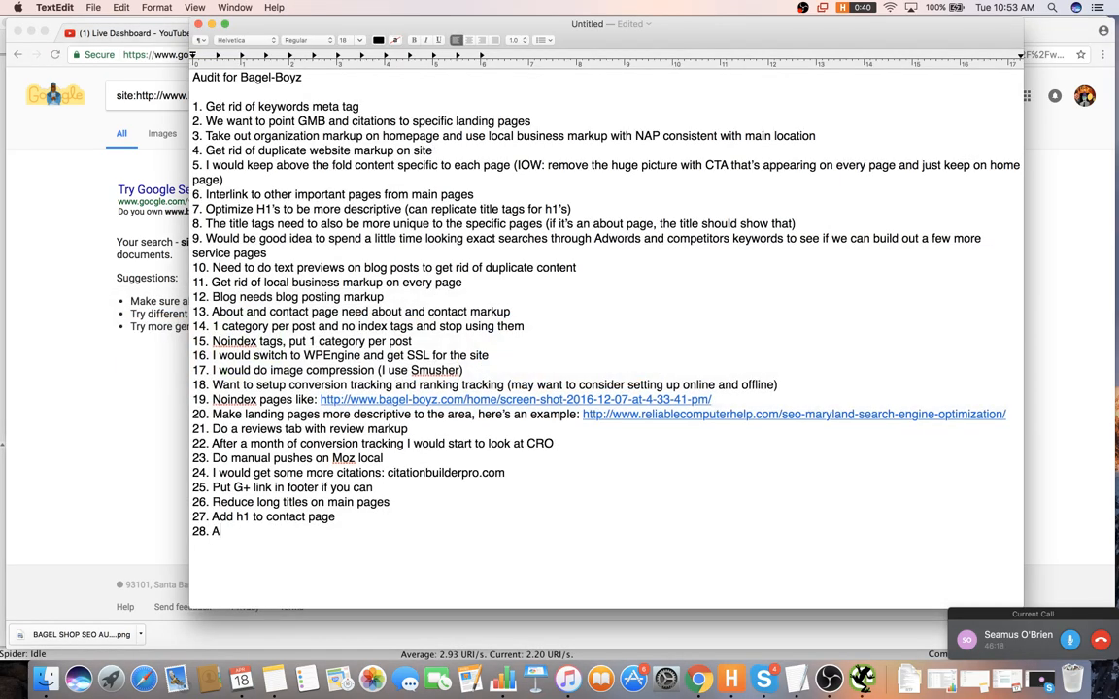
text(alt tags to 31 images ()
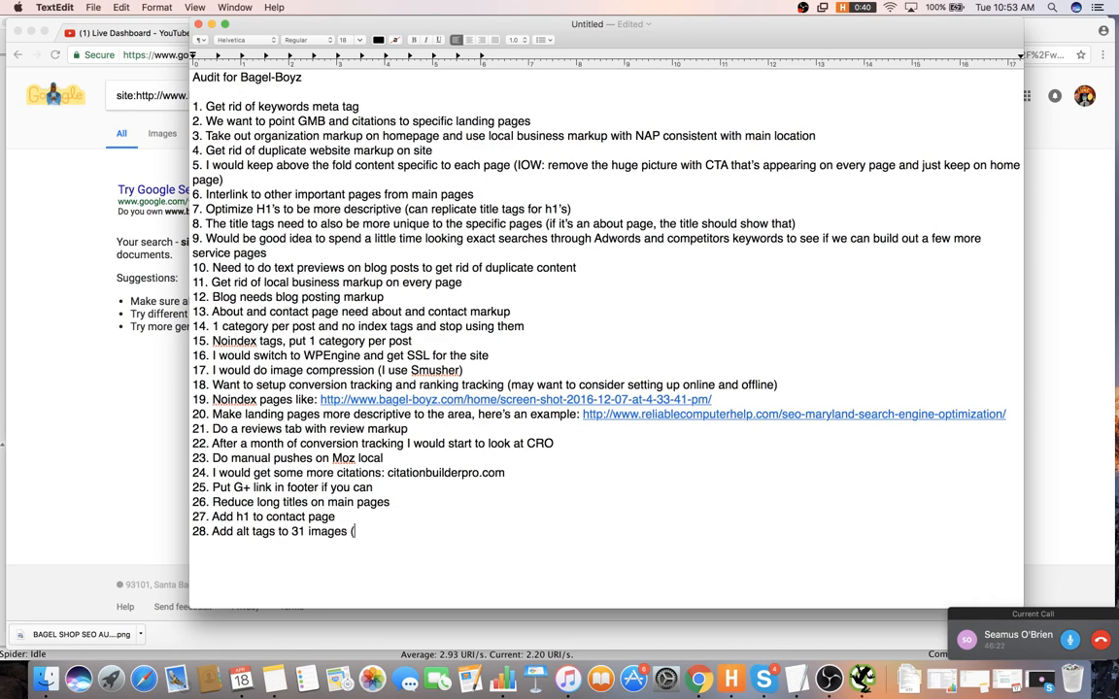
text(can just go into media tab o)
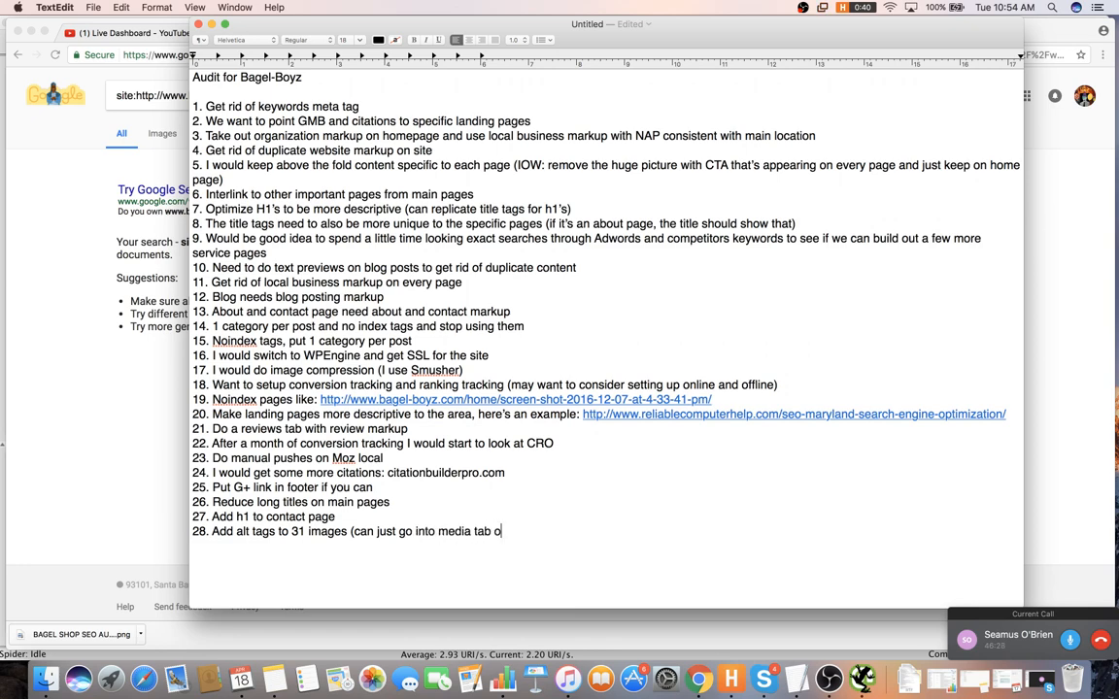
text(n wordpress and)
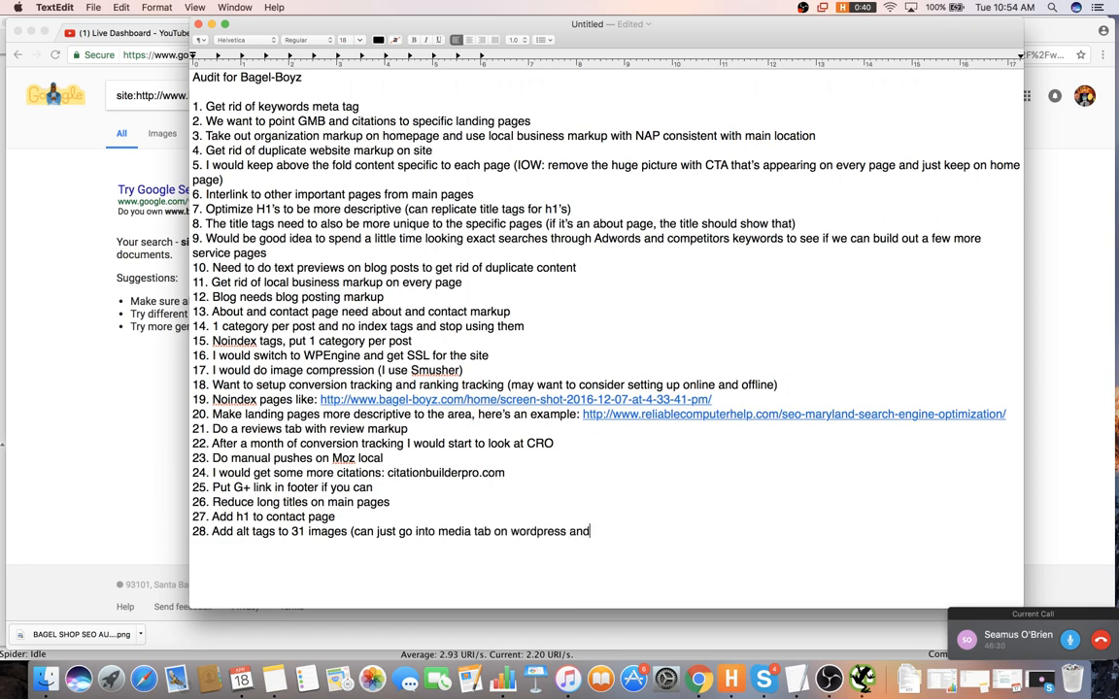
text( ad alts)
click(21, 361)
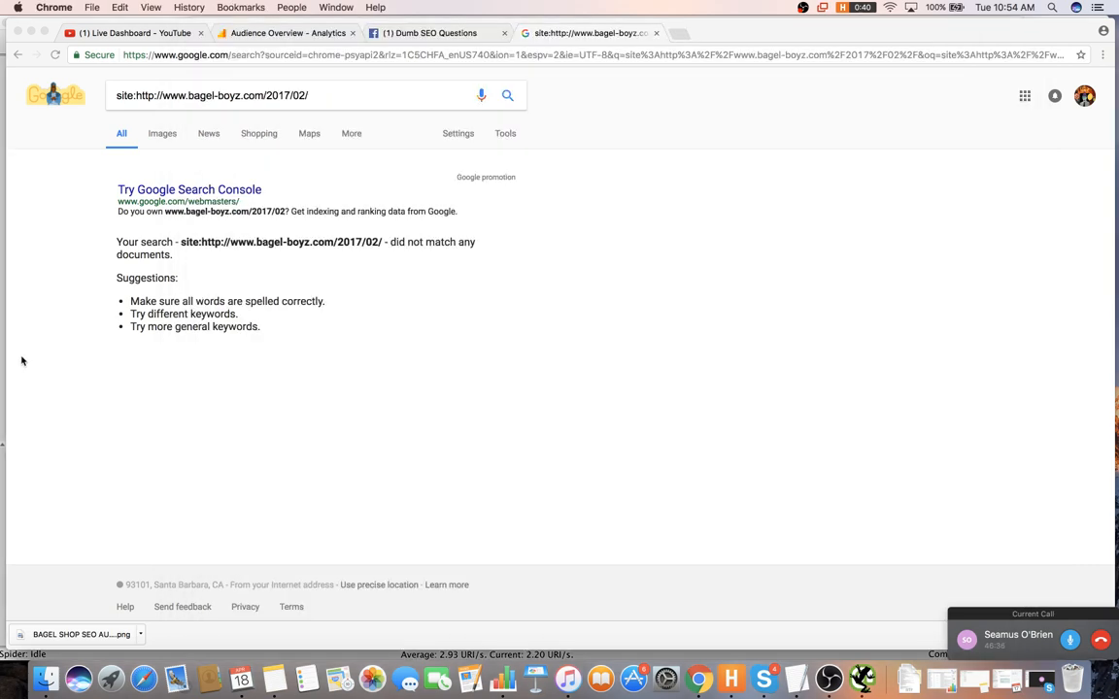
- View the Directives Canonical results, then Next/Prev, which lists 0 URLs
key(super+Tab)
click(50, 236)
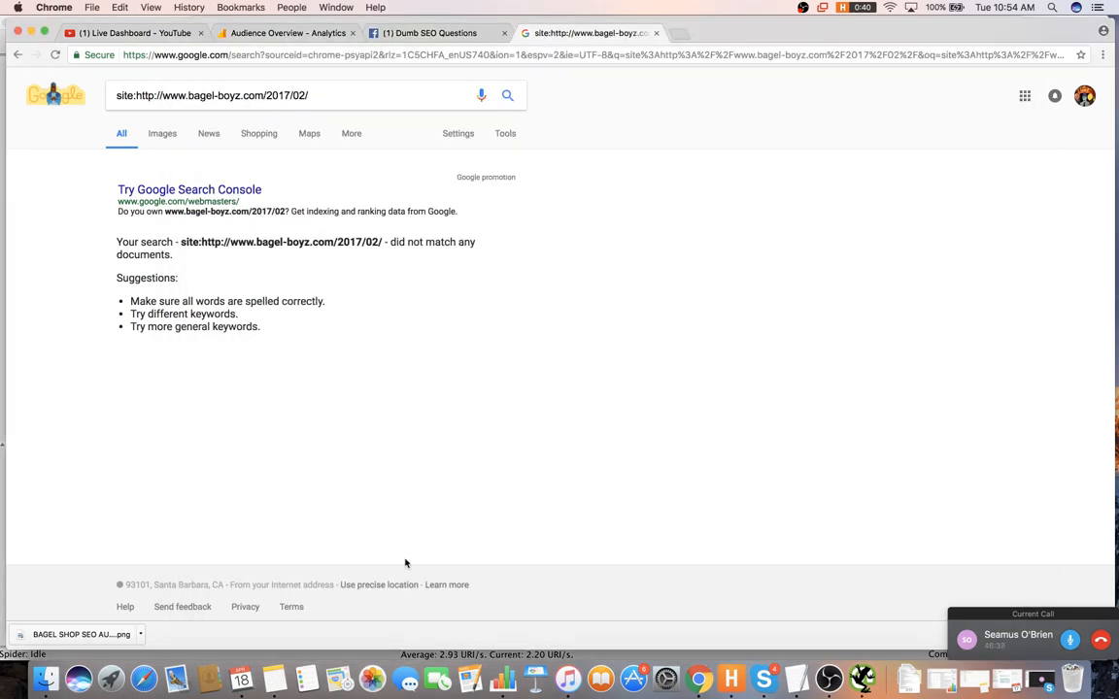
click(861, 677)
scroll(774, 420, down, 5)
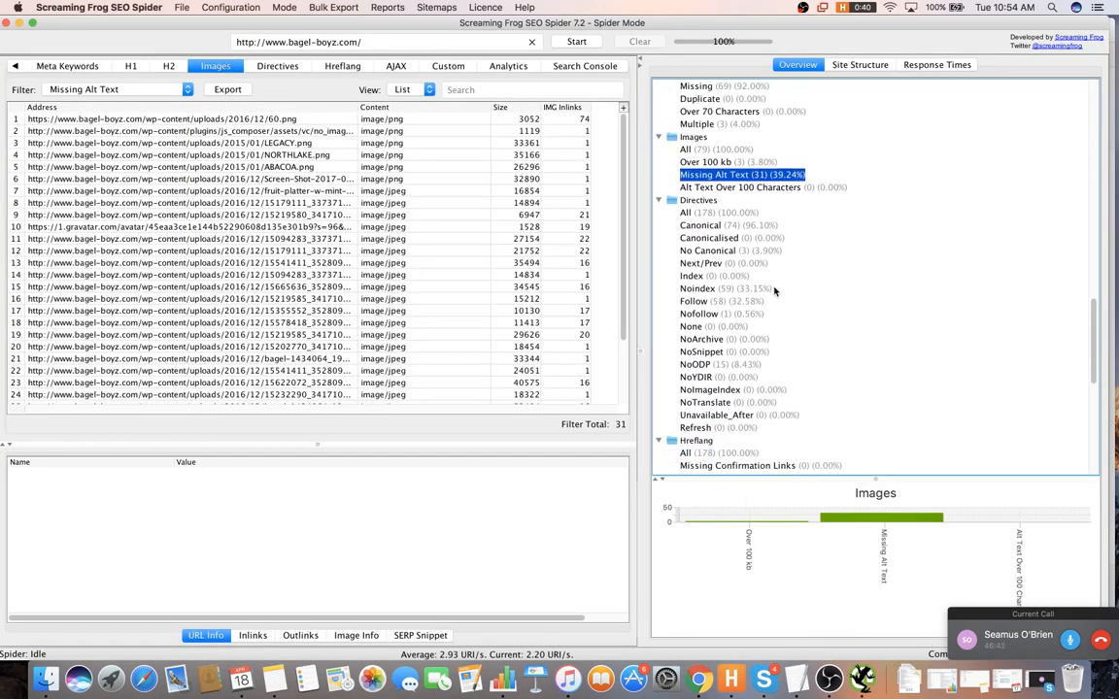
scroll(774, 289, down, 3)
click(699, 161)
click(741, 199)
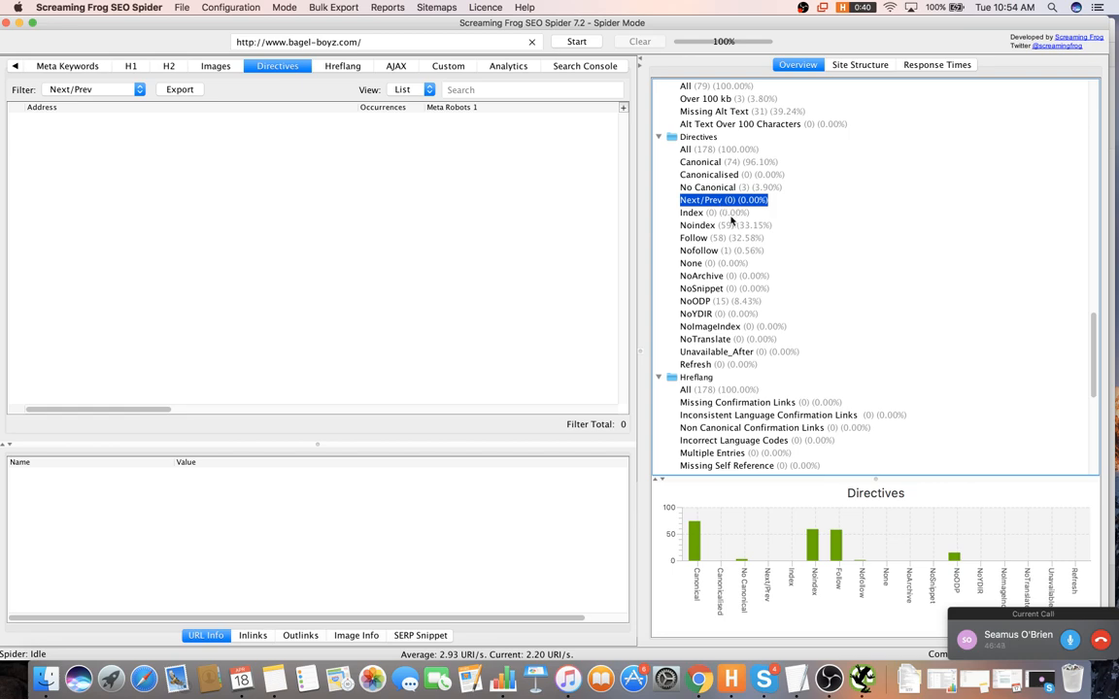
- Enter item 29 noting rel = next and rel = prev, then start item 30
key(super+Tab)
key(super+Tab)
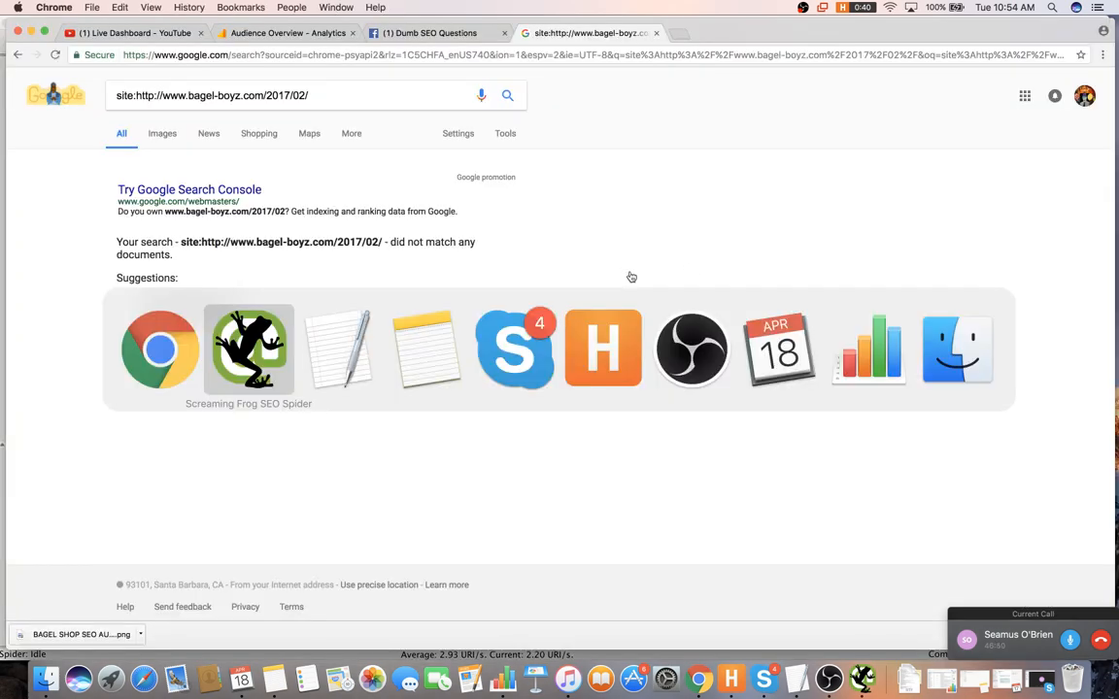
key(super+Tab)
key(super+Tab)
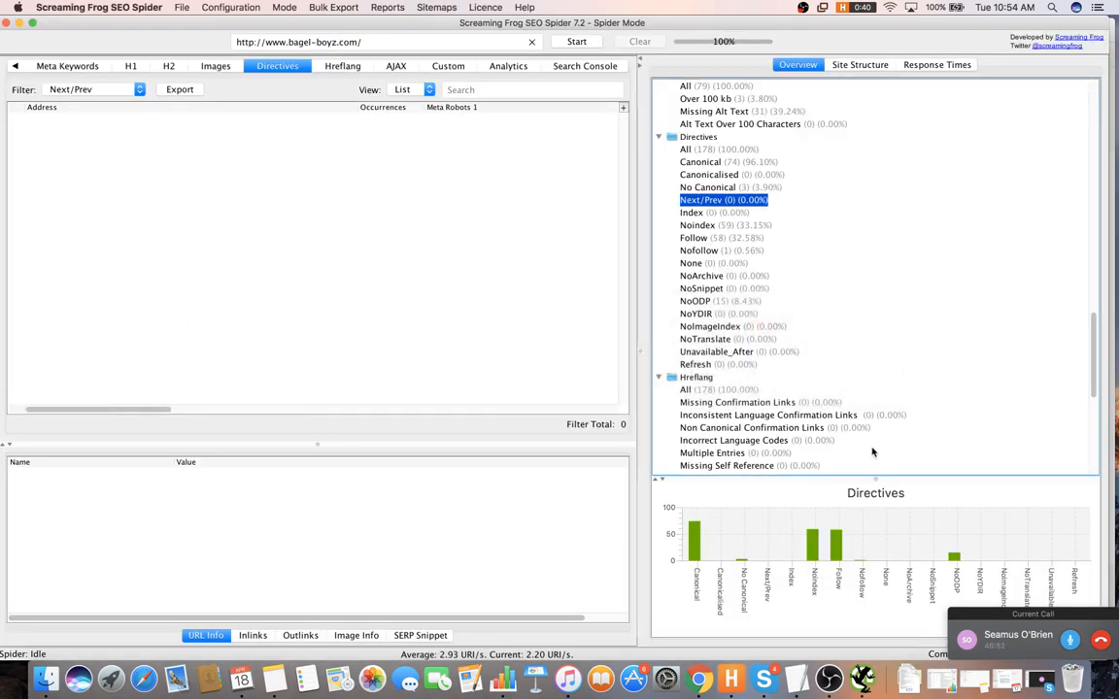
key(super+Tab)
key(super+Tab)
key(super+Tab)
key(super+shift+Tab)
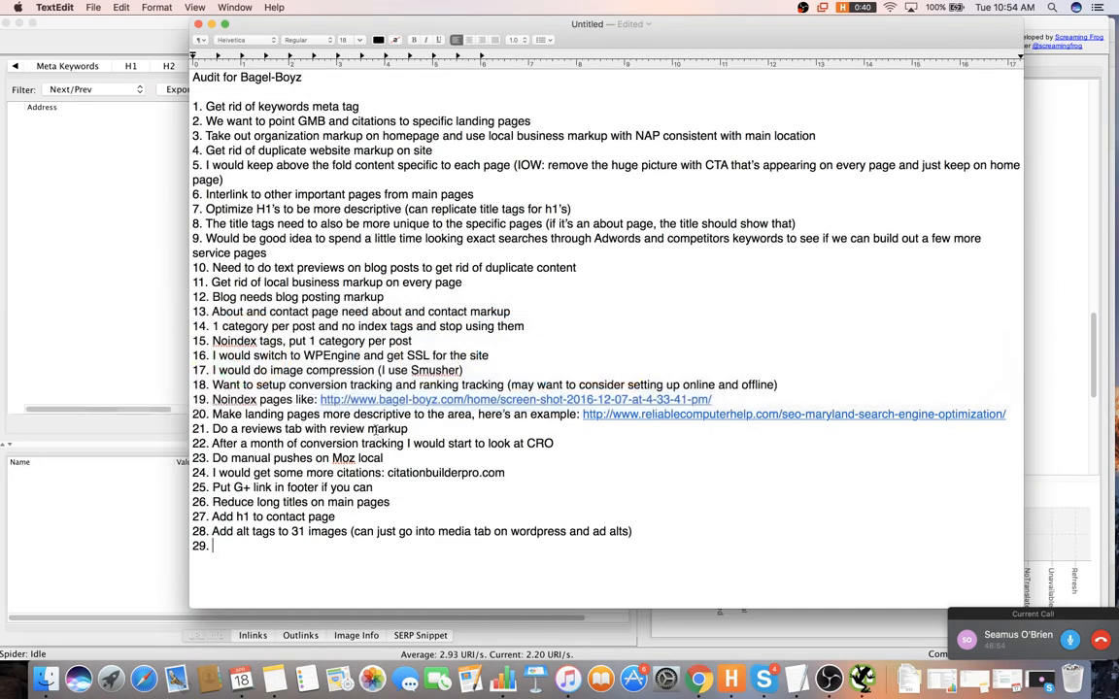
text(Rel =)
text( next and res)
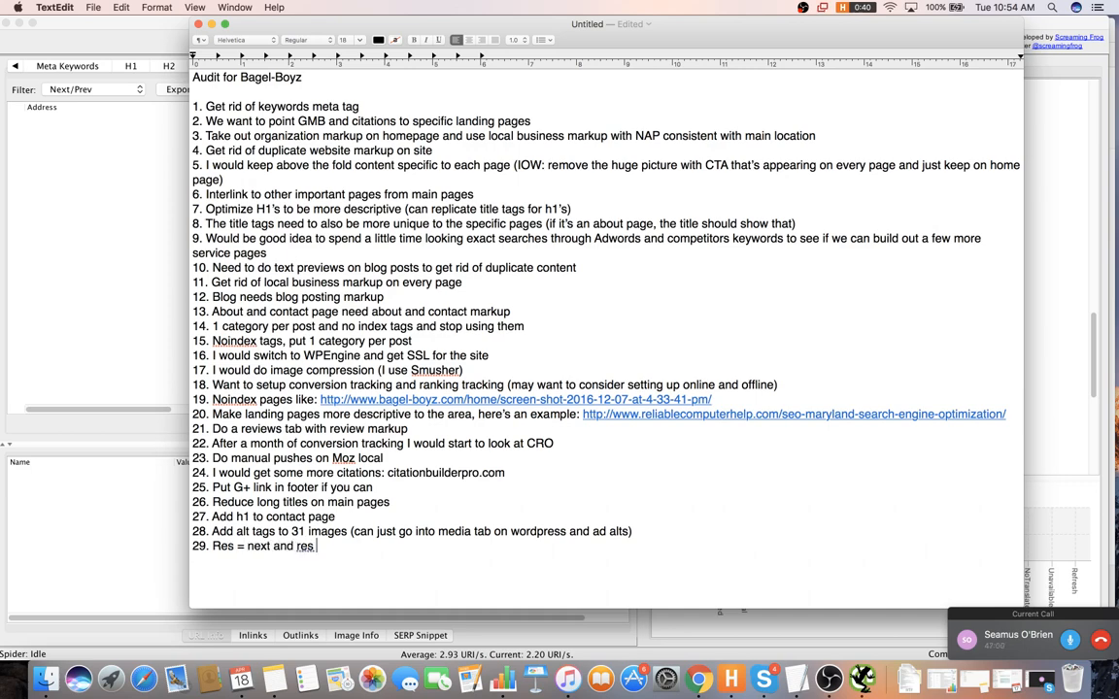
key(BackSpace)
key(BackSpace)
text(=l = p30.)
key(super+Tab)
- Review the Nofollow and Follow (58 pages) directive lists, inspecting the volunteers and birthday catering pages
scroll(693, 269, down, 2)
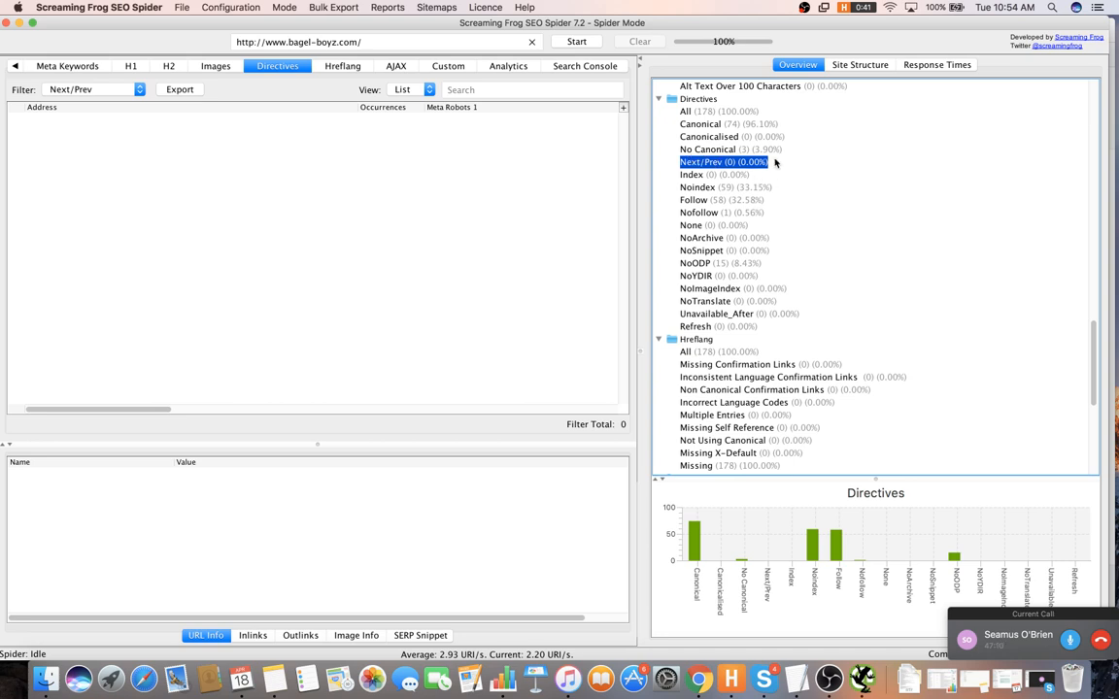
scroll(709, 199, down, 3)
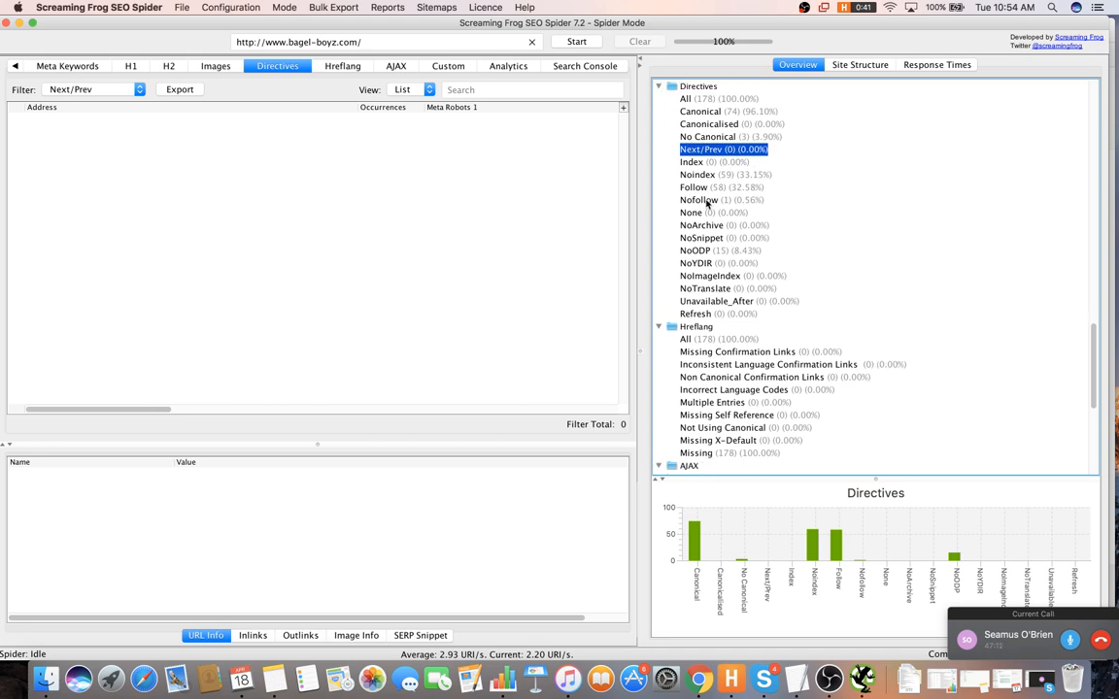
click(722, 177)
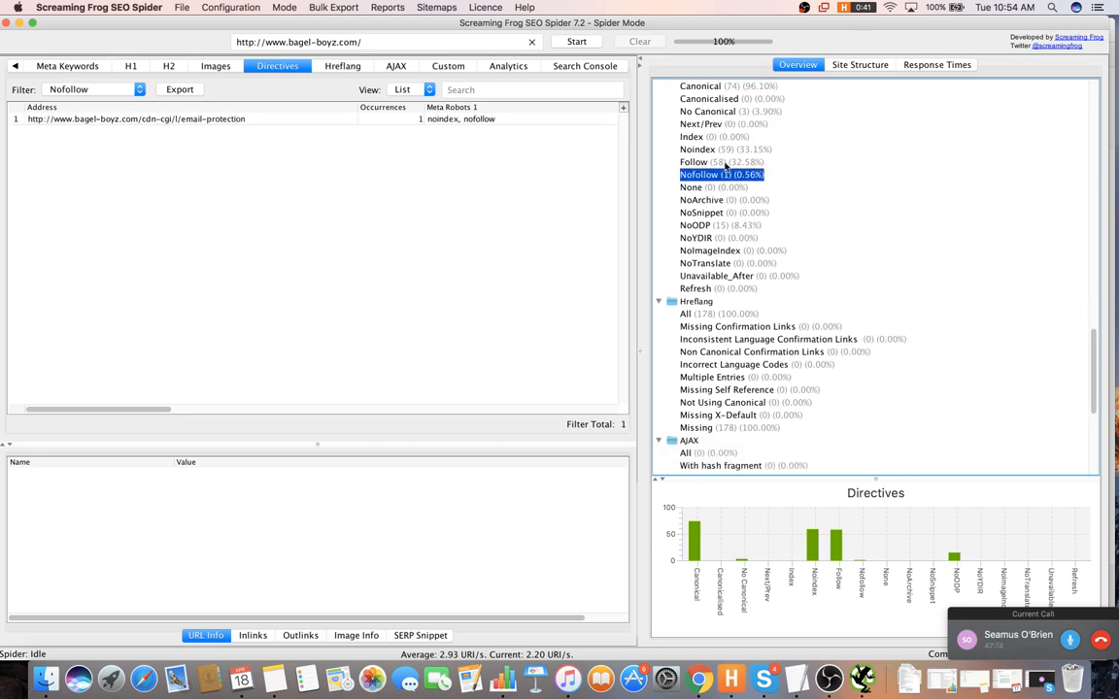
click(720, 163)
scroll(727, 185, up, 1)
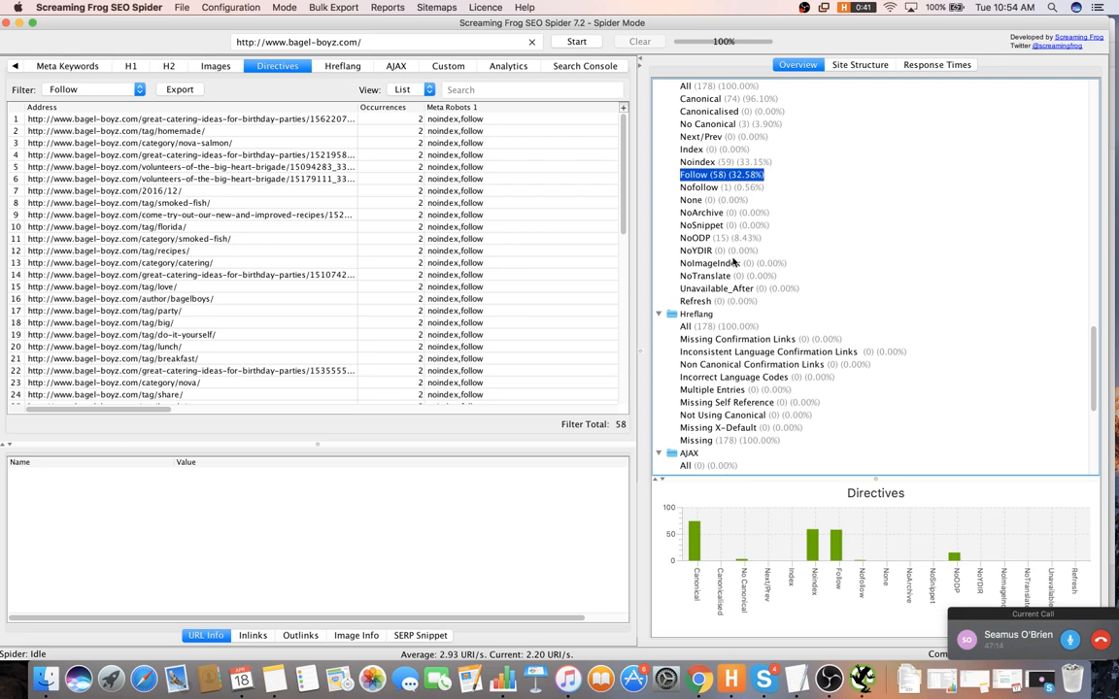
click(442, 181)
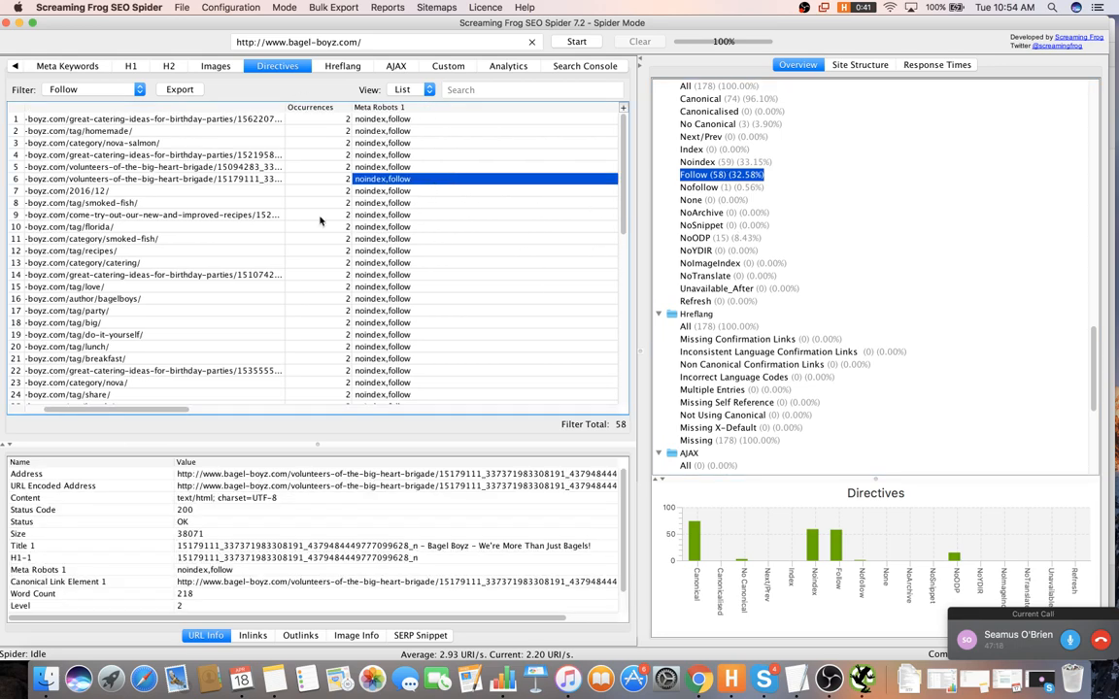
scroll(131, 259, down, 1)
scroll(131, 260, right, 2)
scroll(131, 259, down, 6)
scroll(133, 258, up, 7)
click(405, 251)
scroll(389, 262, down, 15)
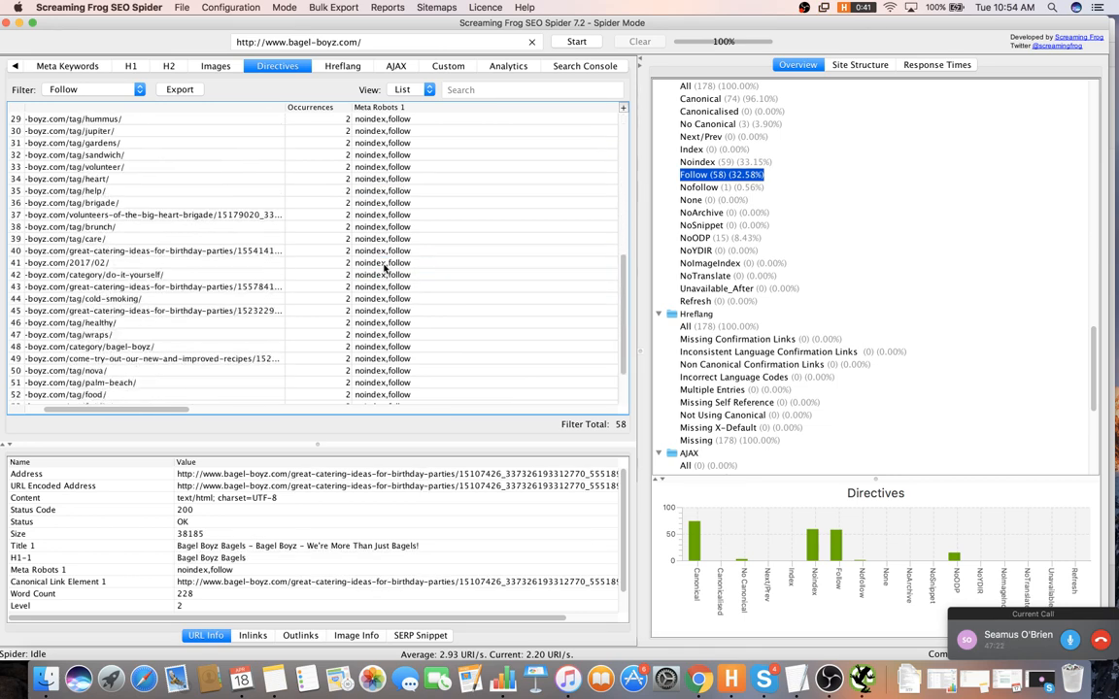
scroll(344, 249, up, 15)
scroll(259, 250, down, 15)
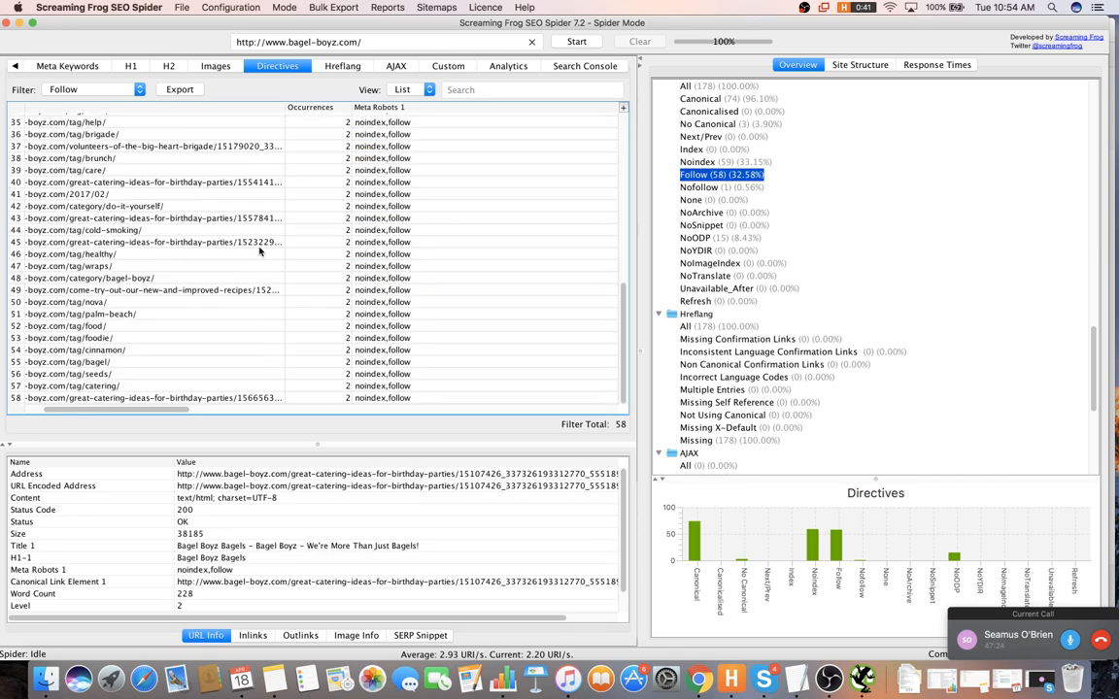
scroll(514, 291, up, 15)
scroll(563, 302, down, 5)
scroll(658, 277, down, 5)
scroll(660, 262, up, 5)
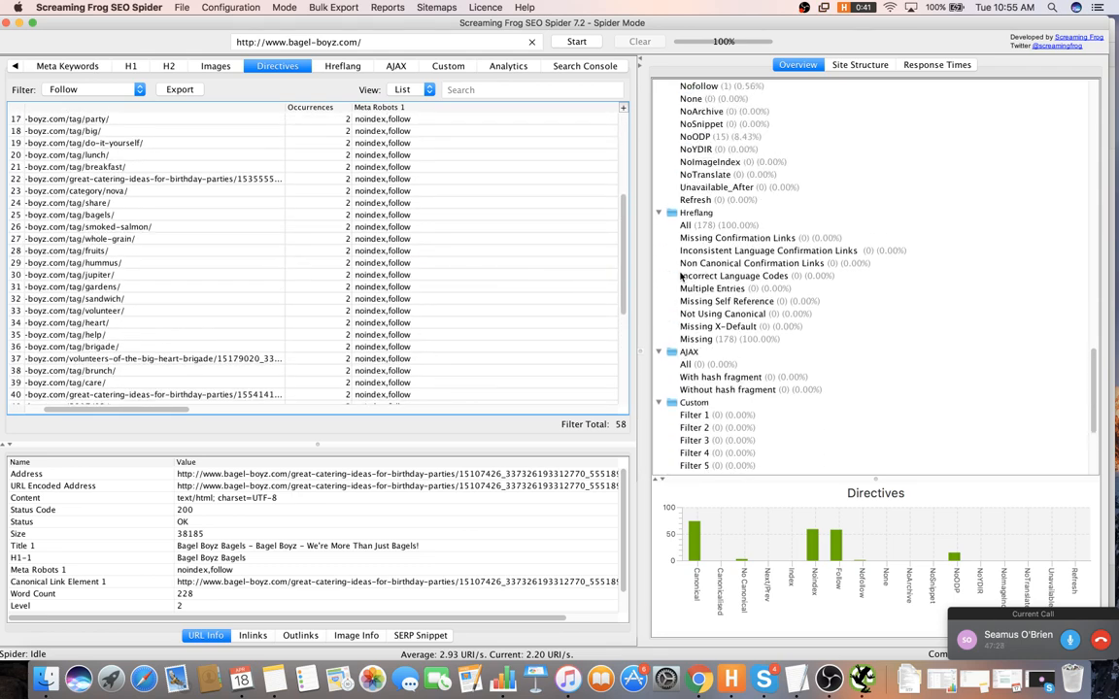
- Check the Nofollow, NoSnippet, NoODP (15 pages) and NoYDIR directives plus the hreflang confirmation-link filters
click(719, 148)
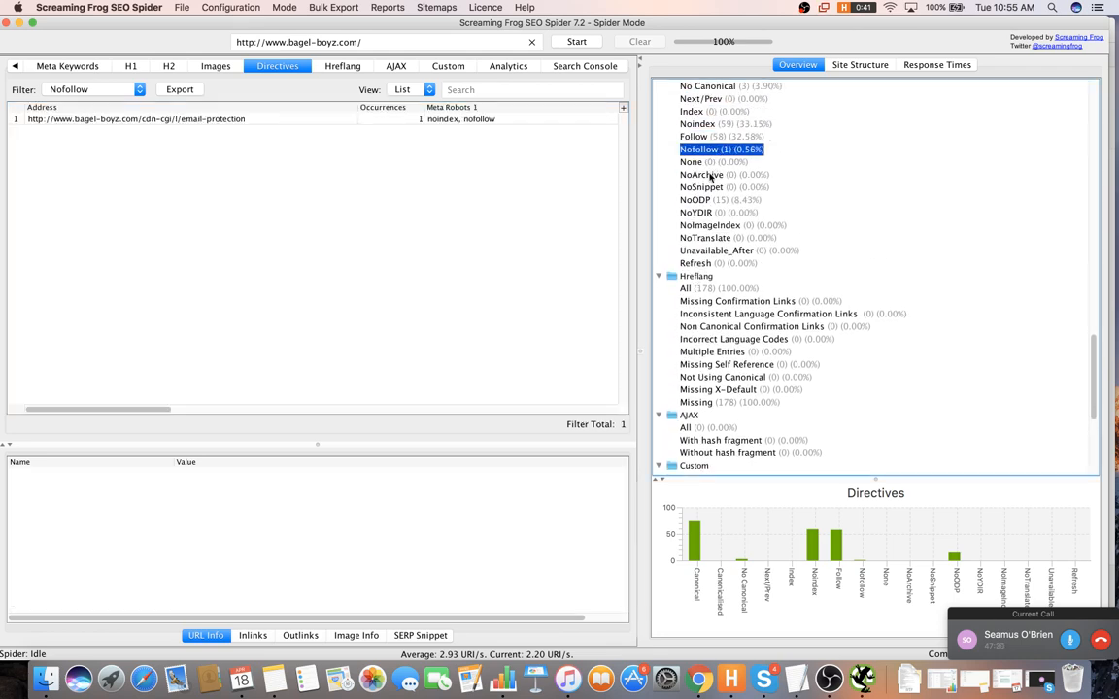
click(717, 187)
click(717, 199)
click(719, 212)
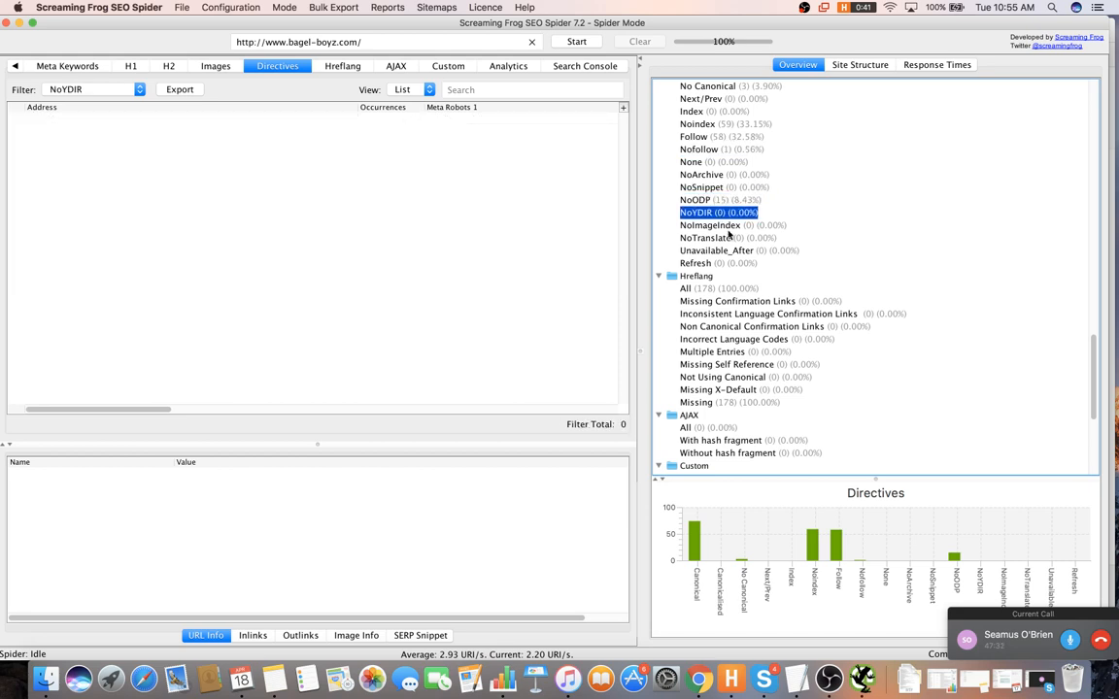
scroll(723, 219, down, 3)
click(772, 227)
click(774, 237)
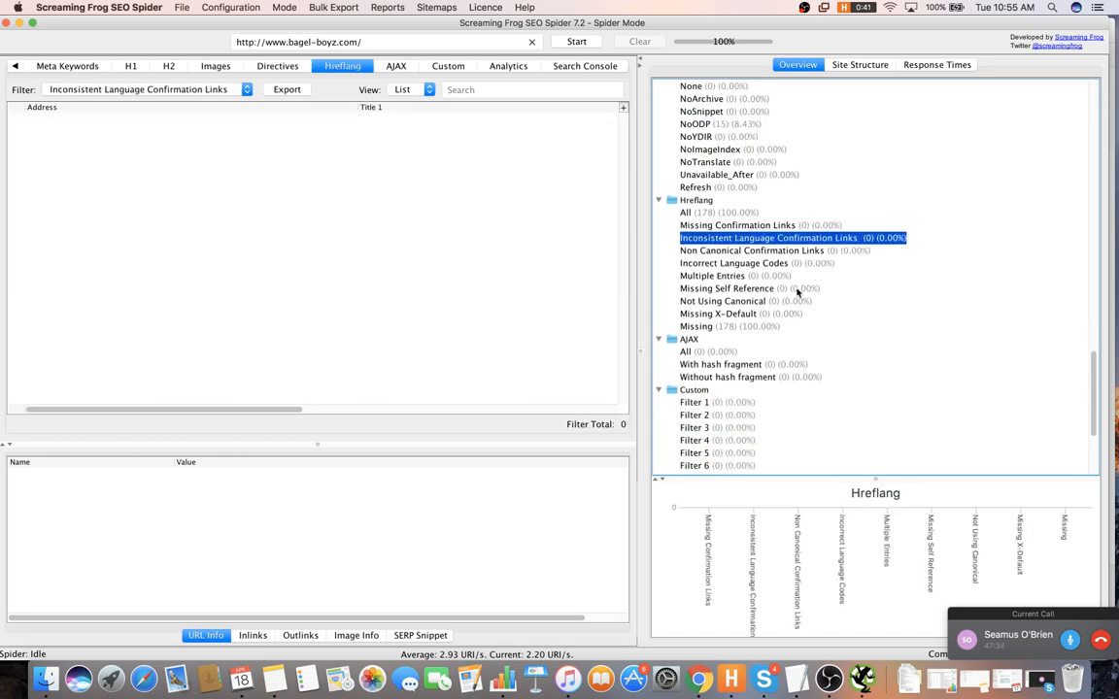
scroll(799, 289, down, 5)
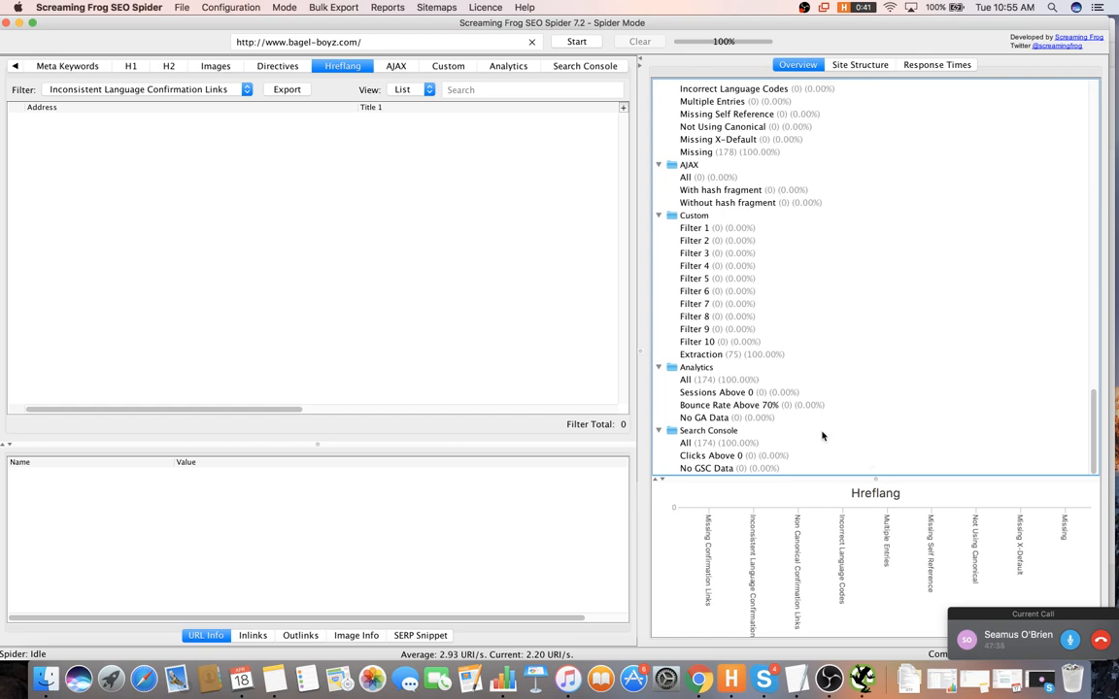
- Check Search Console and Analytics Sessions Above 0, then step through the crawl summary totals
click(730, 432)
click(719, 392)
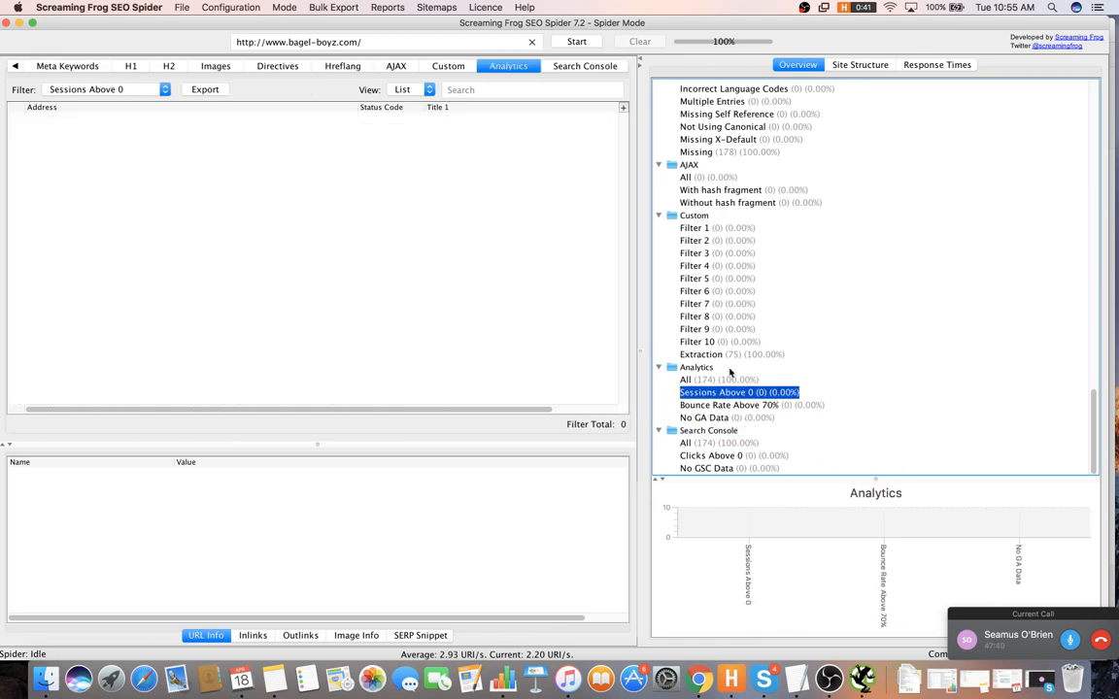
scroll(733, 374, up, 15)
scroll(736, 372, up, 10)
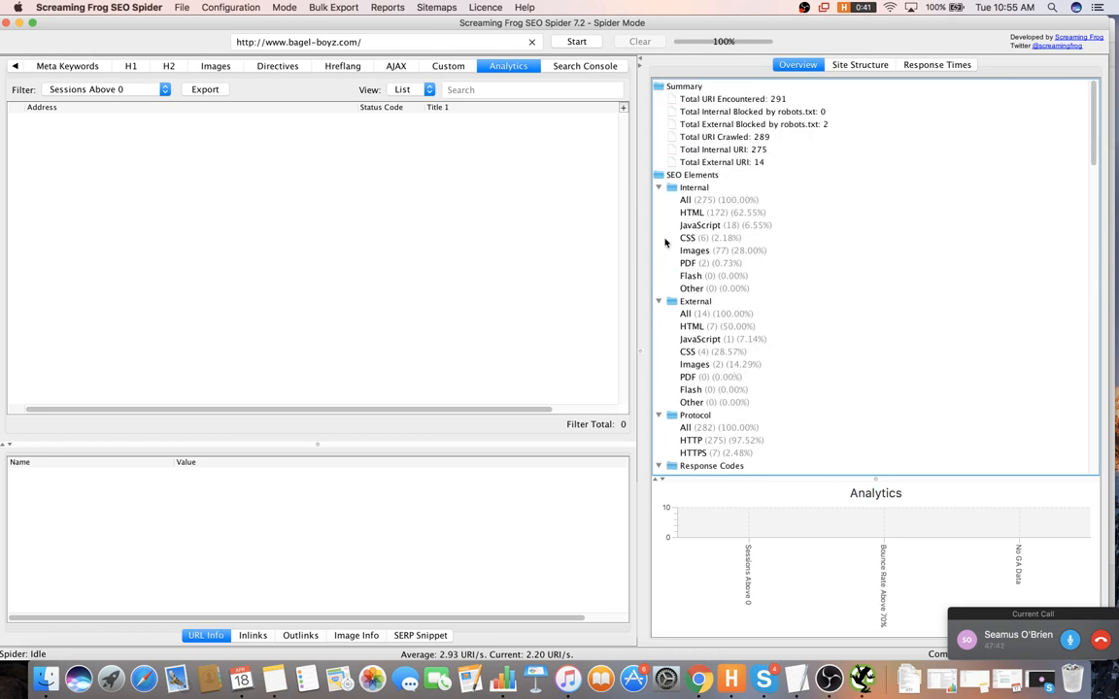
click(762, 149)
key(Down)
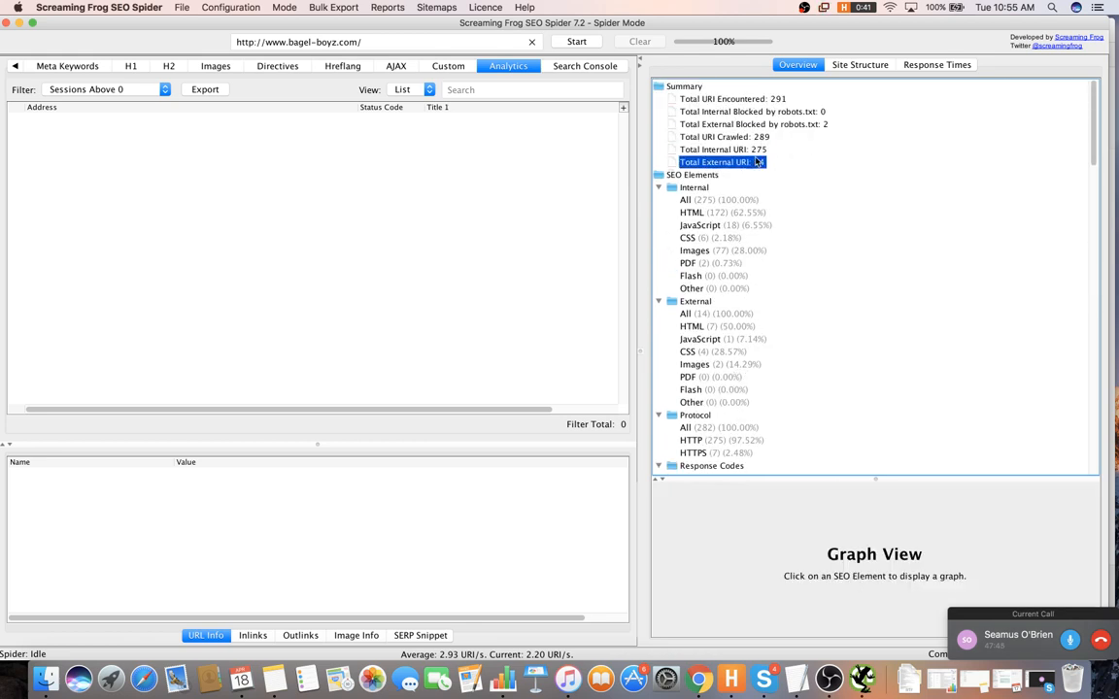
key(Up)
key(Up)
key(Up)
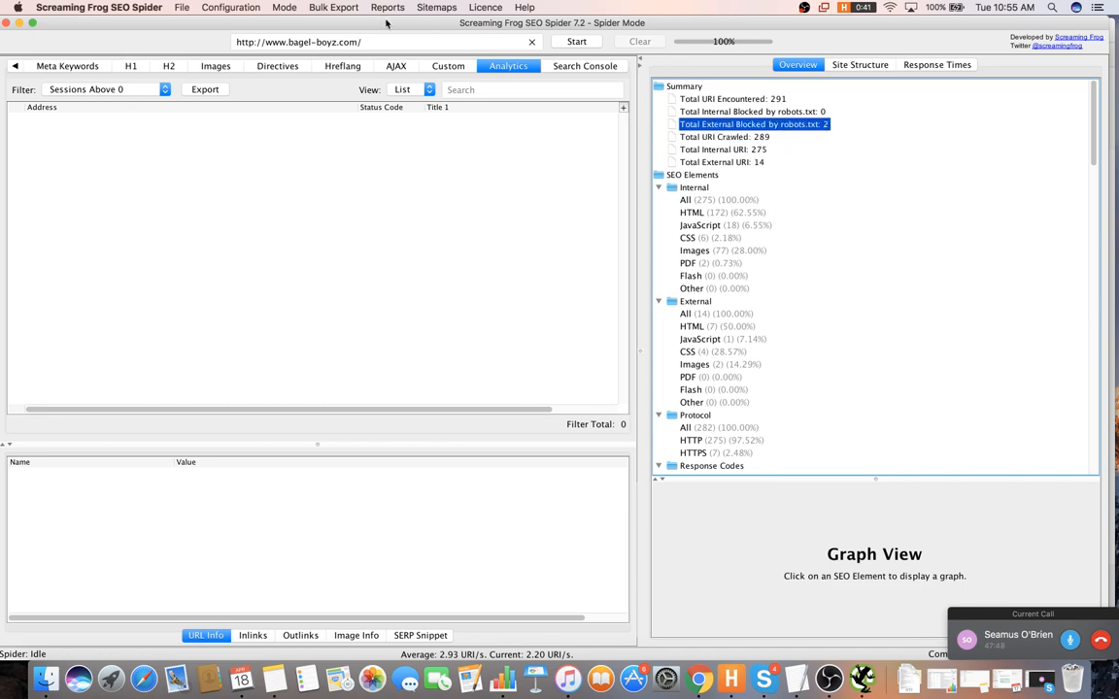
drag(353, 23, 446, 282)
- Replace the empty item 30 with a 'Top 10 Roadmap-->' heading followed by blank lines
click(459, 264)
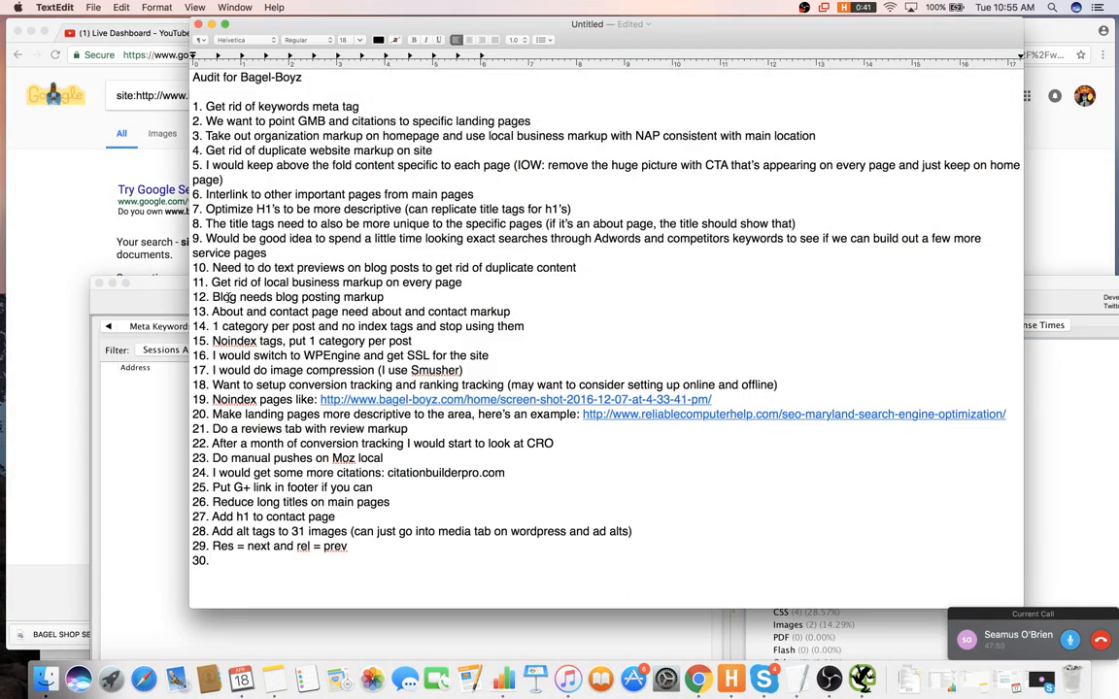
click(113, 283)
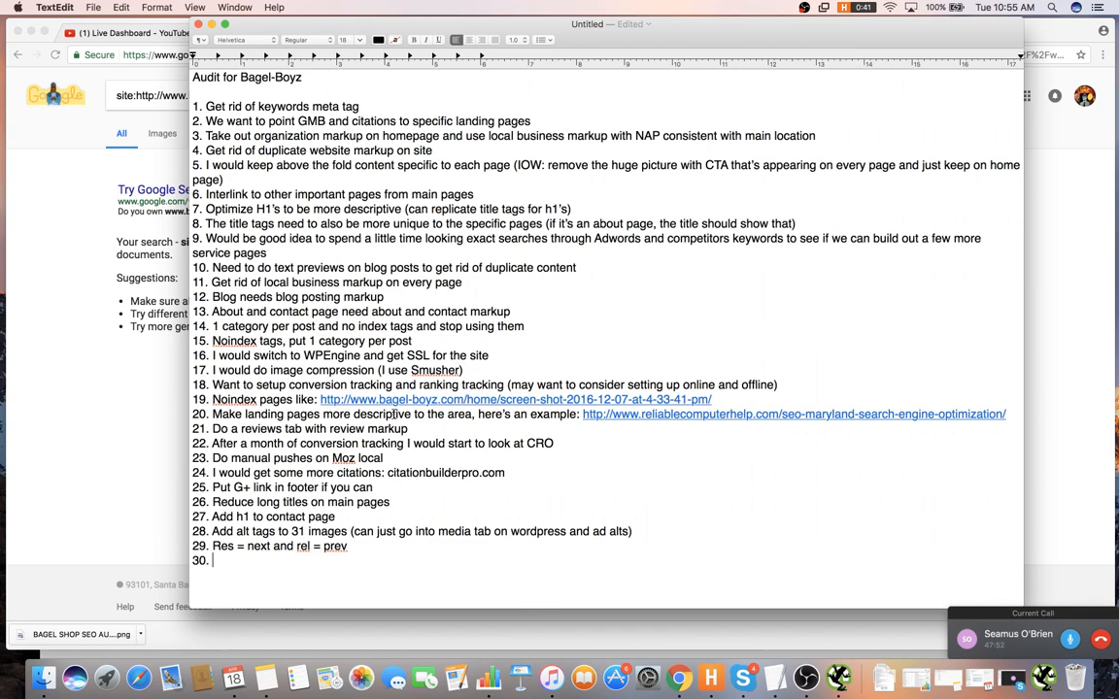
drag(273, 558, 173, 547)
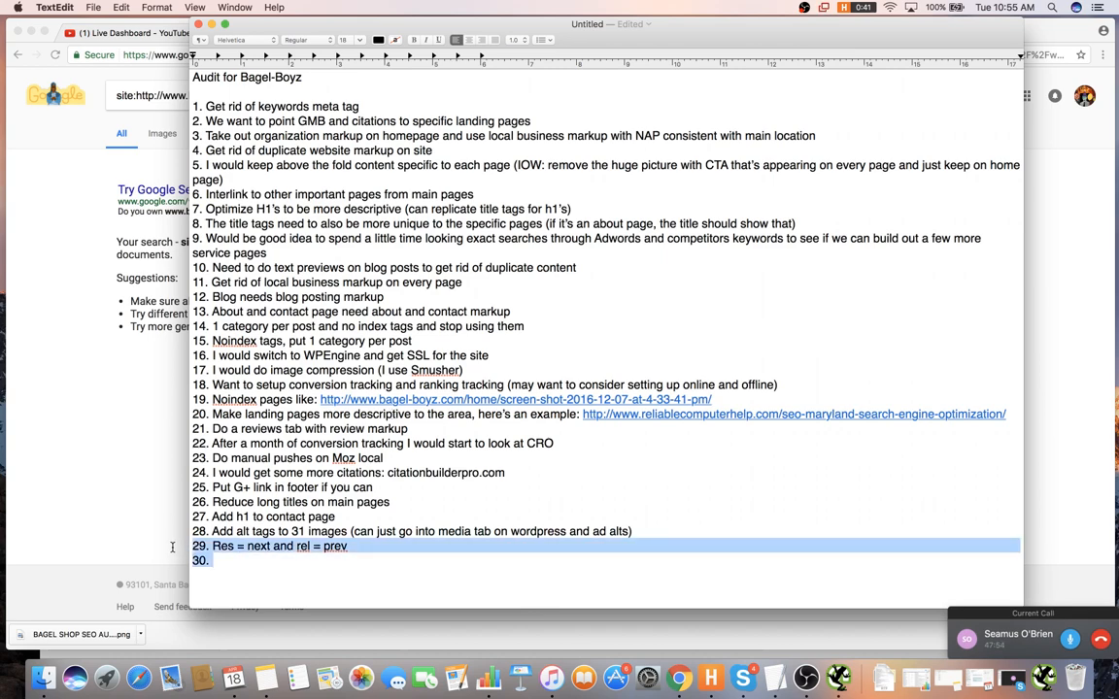
key(BackSpace)
key(super+z)
key(Right)
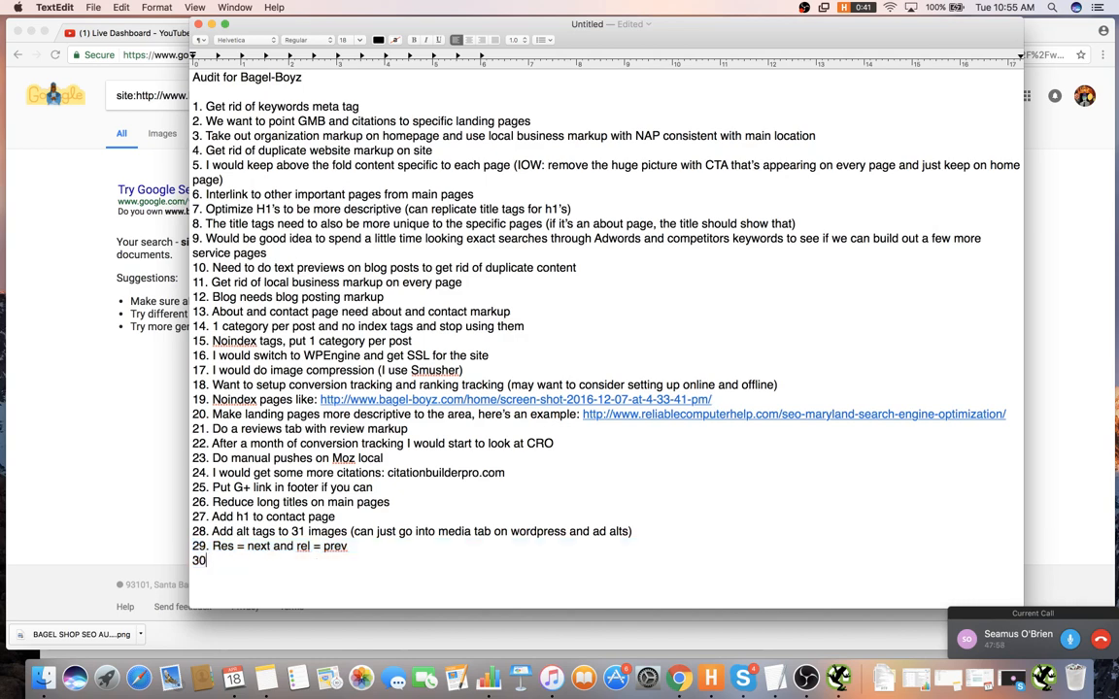
key(Return)
key(Return)
key(Return)
text(To p1)
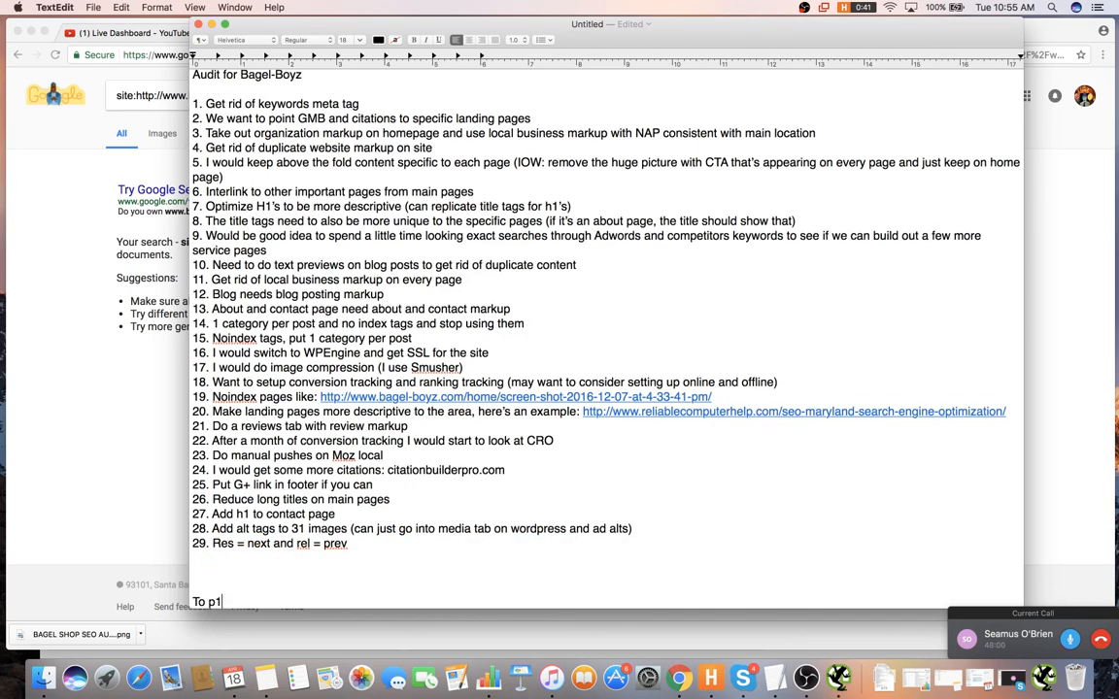
text(p 10 Roadmap)
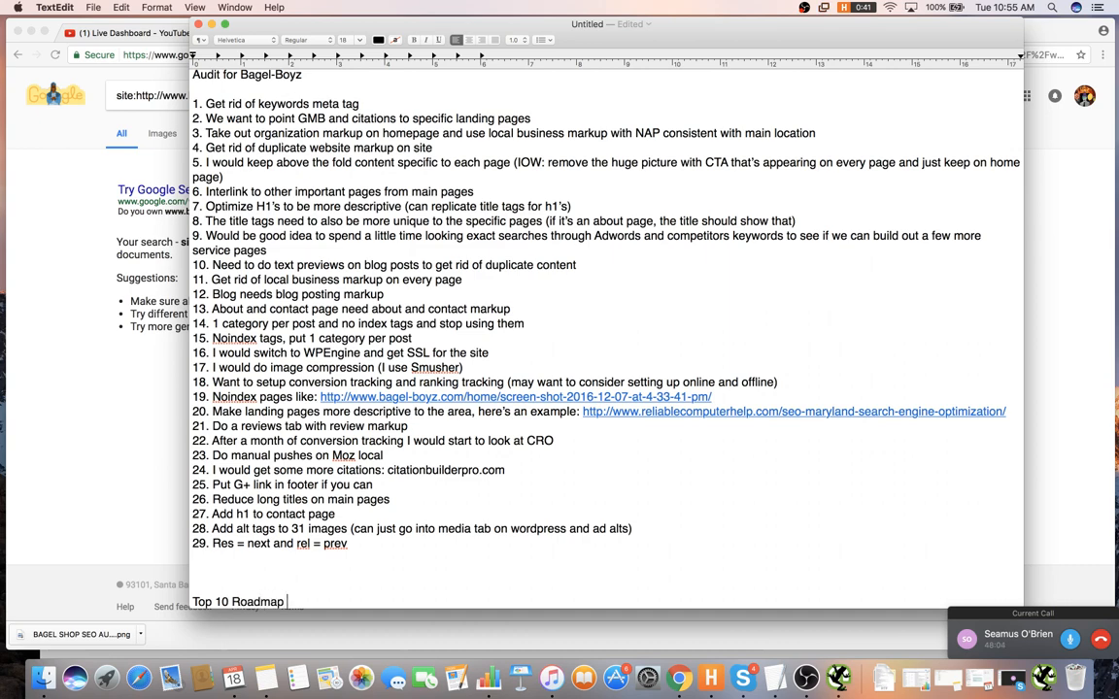
text(-->)
key(Return)
key(Return)
key(Return)
key(Return)
key(Return)
key(Return)
key(Return)
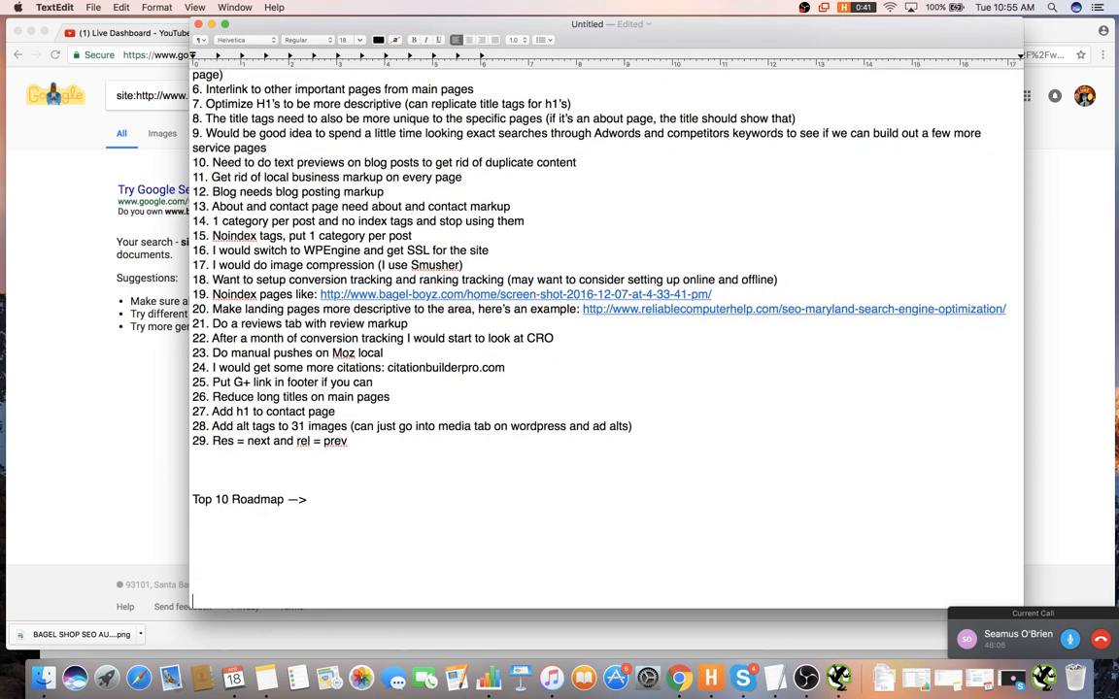
key(Return)
key(Return)
key(Return)
key(Return)
key(Return)
key(Return)
key(Return)
key(Return)
key(Return)
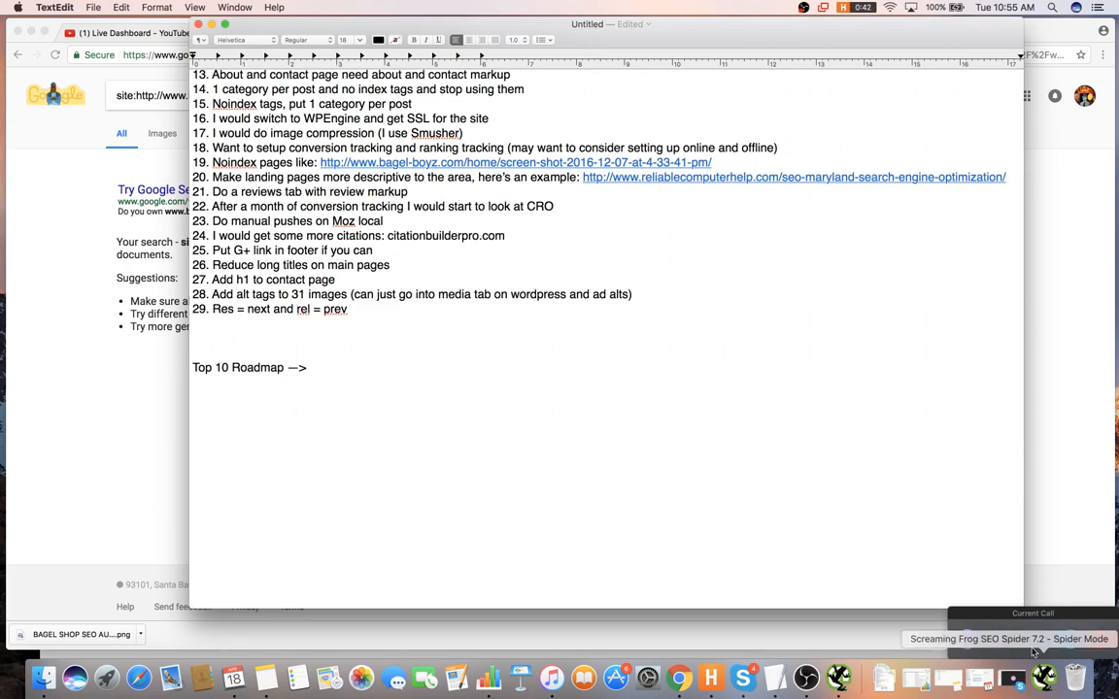
- Glance at the YouTube live stream dashboard and the site: search results before returning to the audit
click(123, 38)
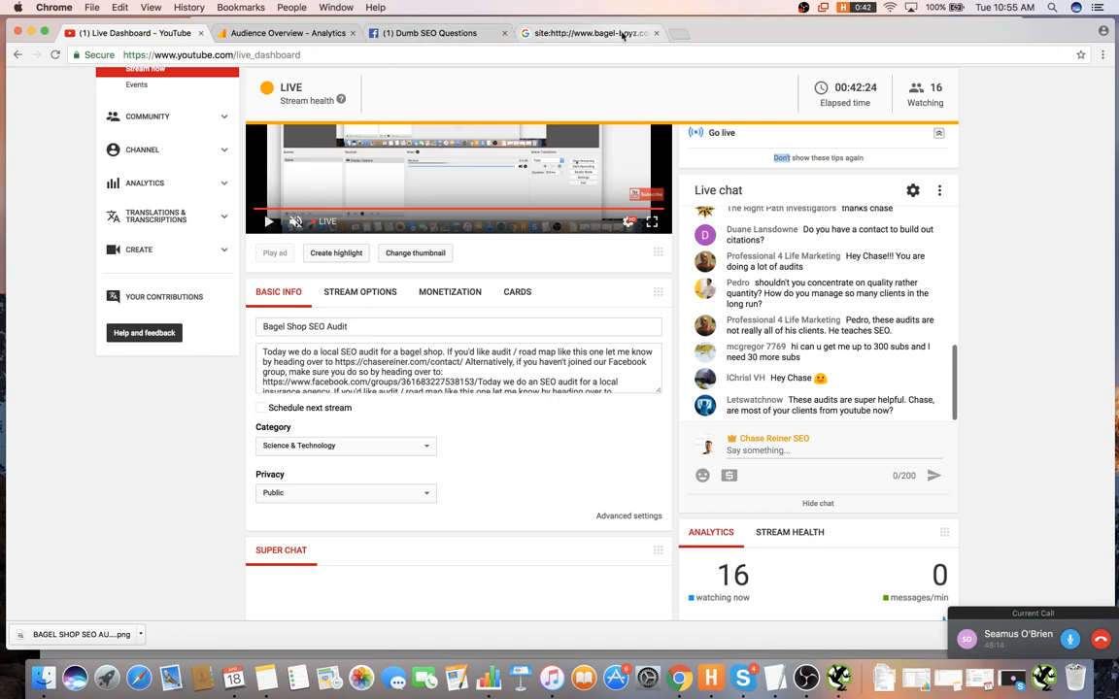
click(618, 36)
key(super+Tab)
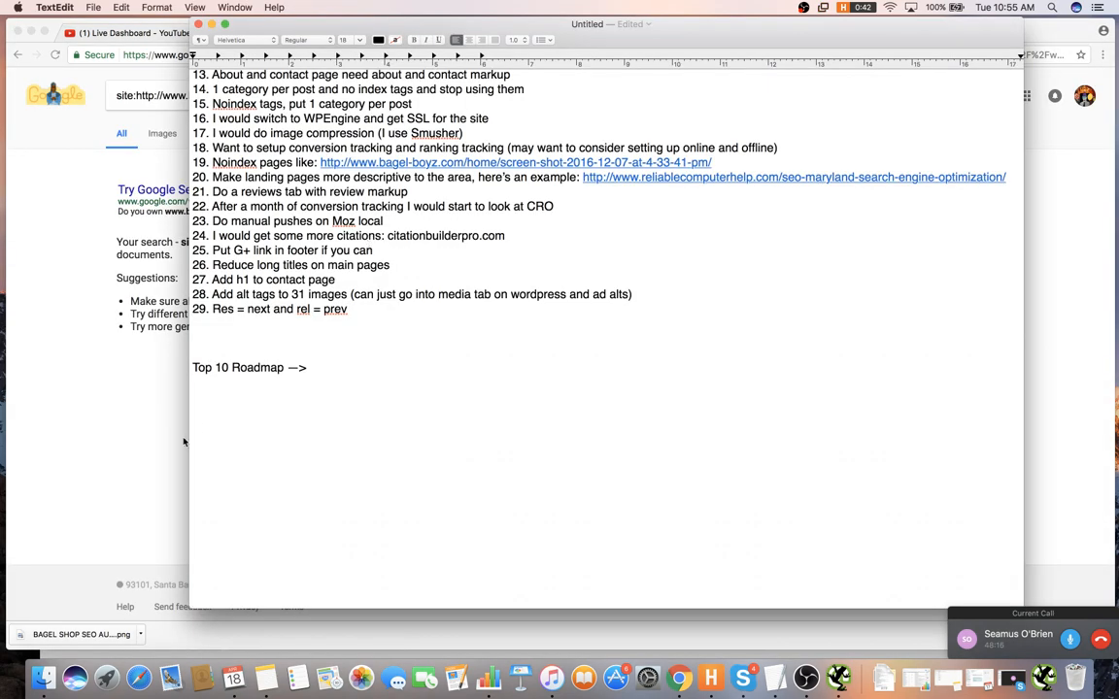
- Lay out the numbered roadmap slots 1. through 10. on separate lines
text(1.)
key(Return)
text(3.)
key(Return)
text(4.)
key(Return)
text(5. 6.)
key(Return)
text(7. )
text(8.)
key(Return)
text(9.)
- Write 'Noindex the duplicate and thin content pages' as roadmap item 1
click(207, 398)
text(Noindex the co)
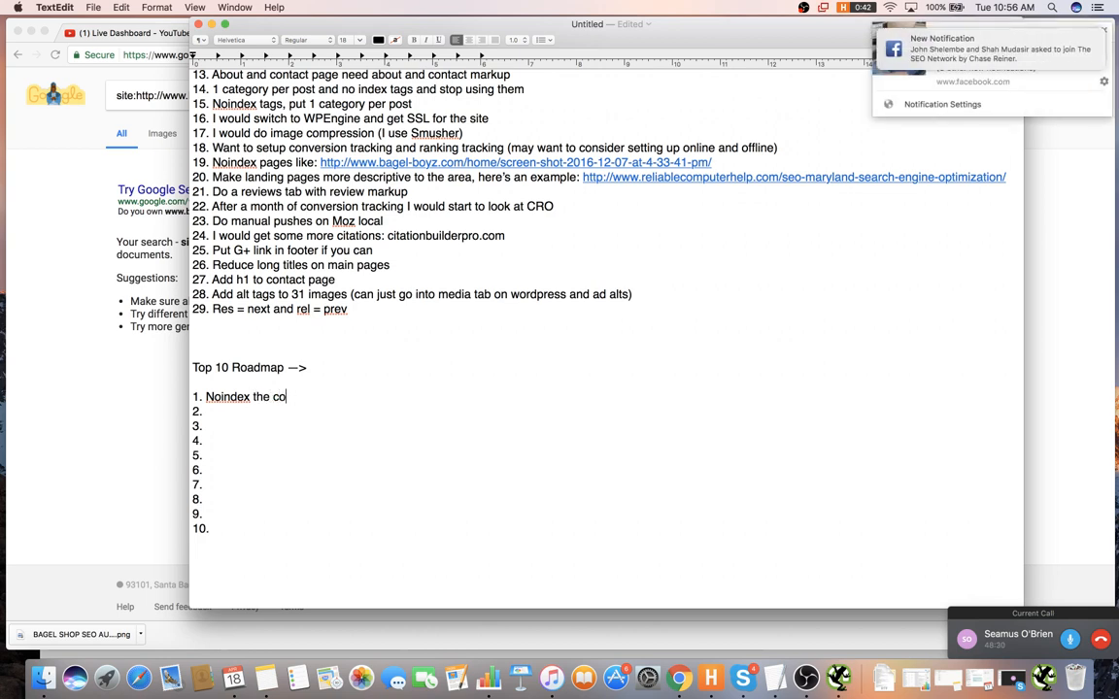
key(BackSpace)
key(BackSpace)
text(duplicate and thin contn)
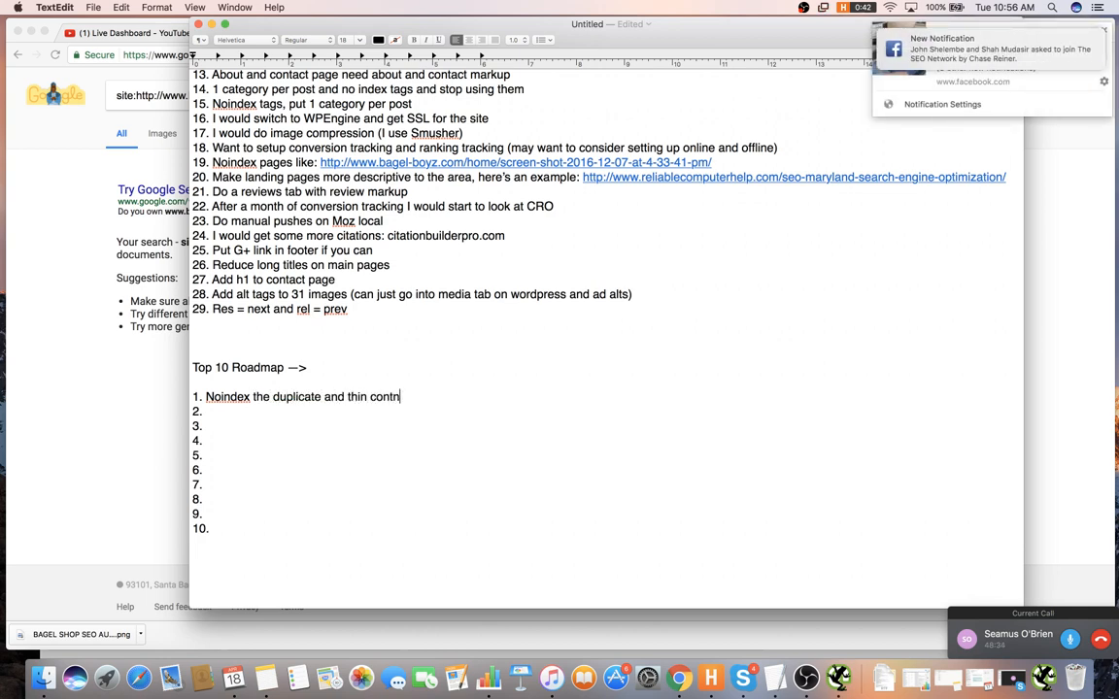
key(BackSpace)
text(ent ap)
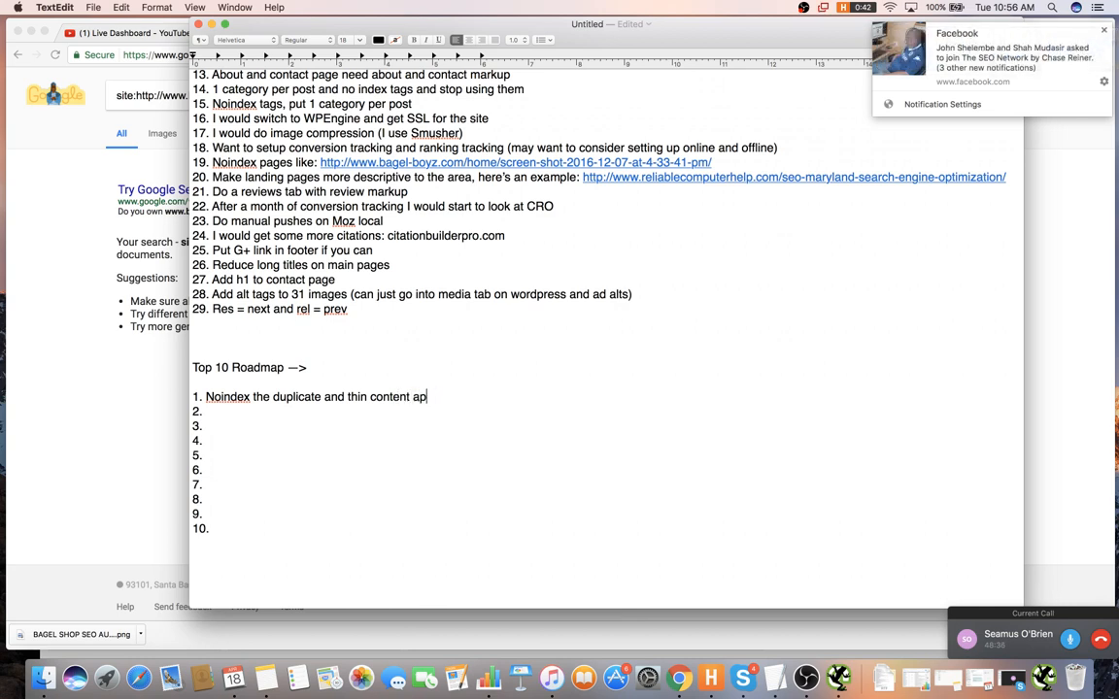
key(BackSpace)
key(BackSpace)
text(pages)
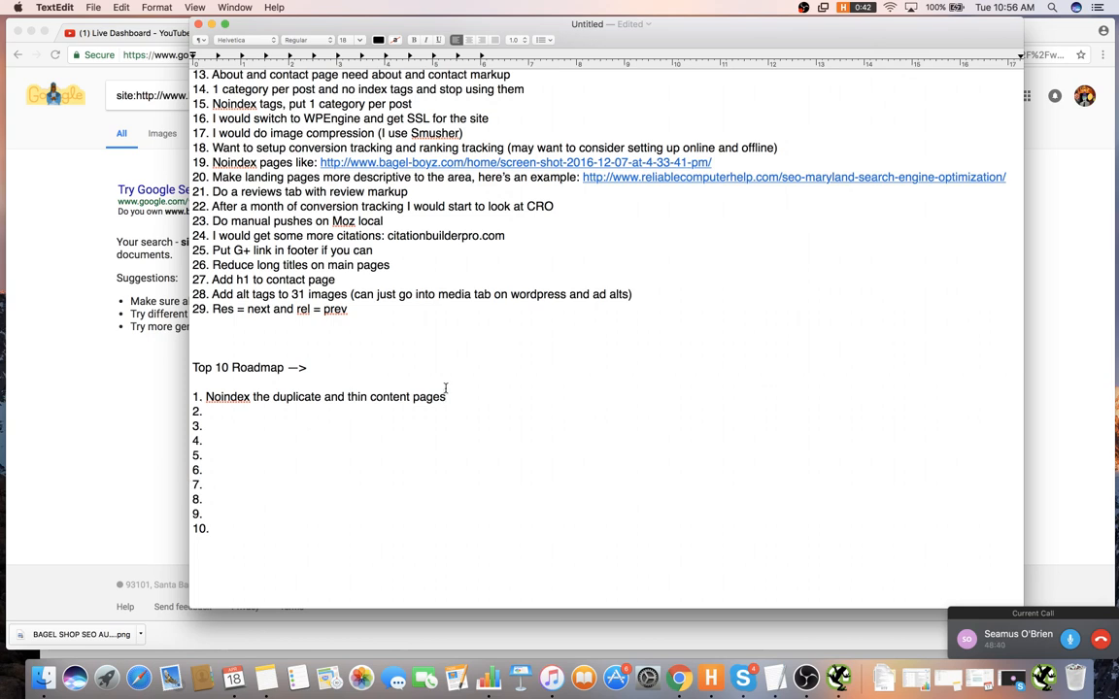
- Move the noindex task from item 1 into item 2 with cut and paste
drag(446, 389, 206, 397)
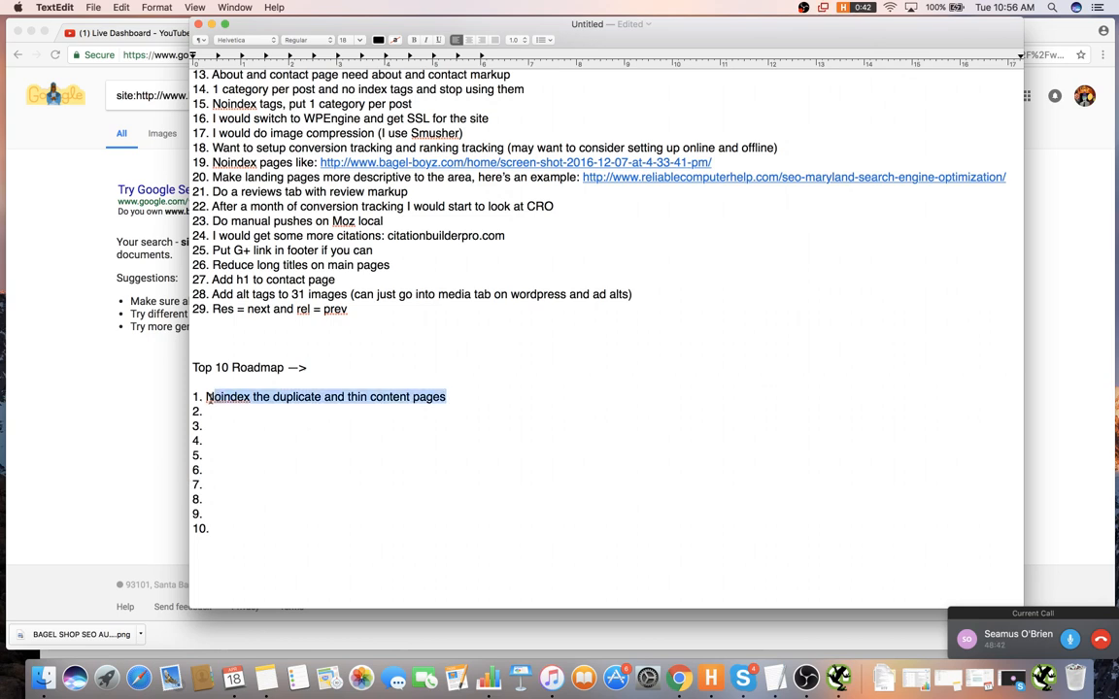
key(super+x)
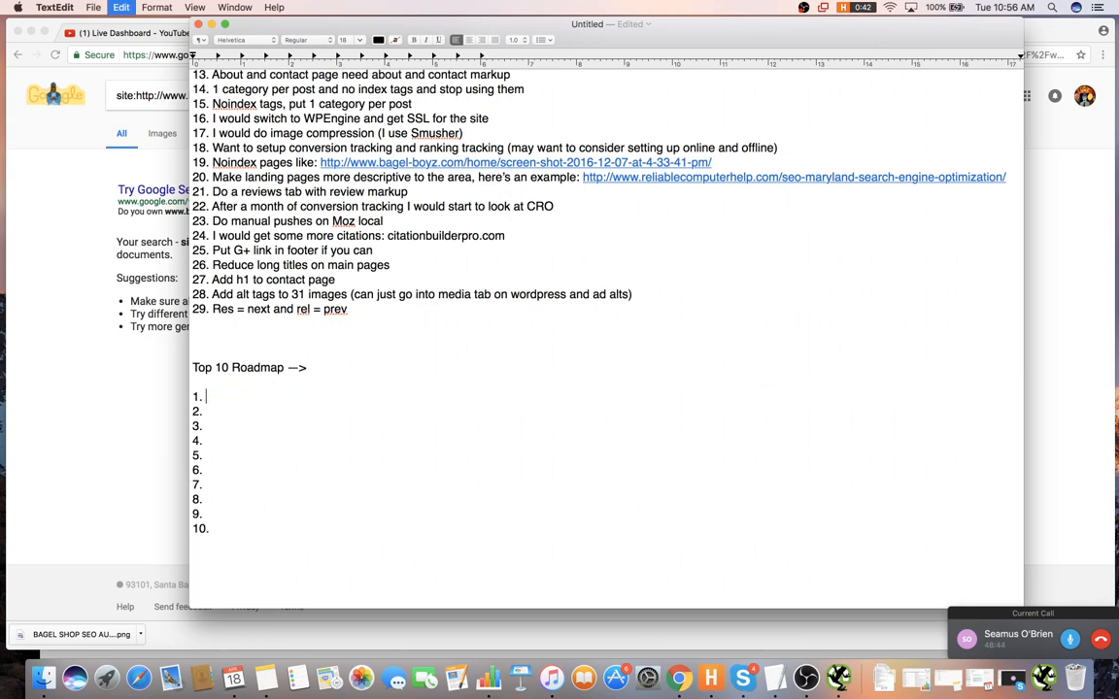
click(208, 405)
key(super+v)
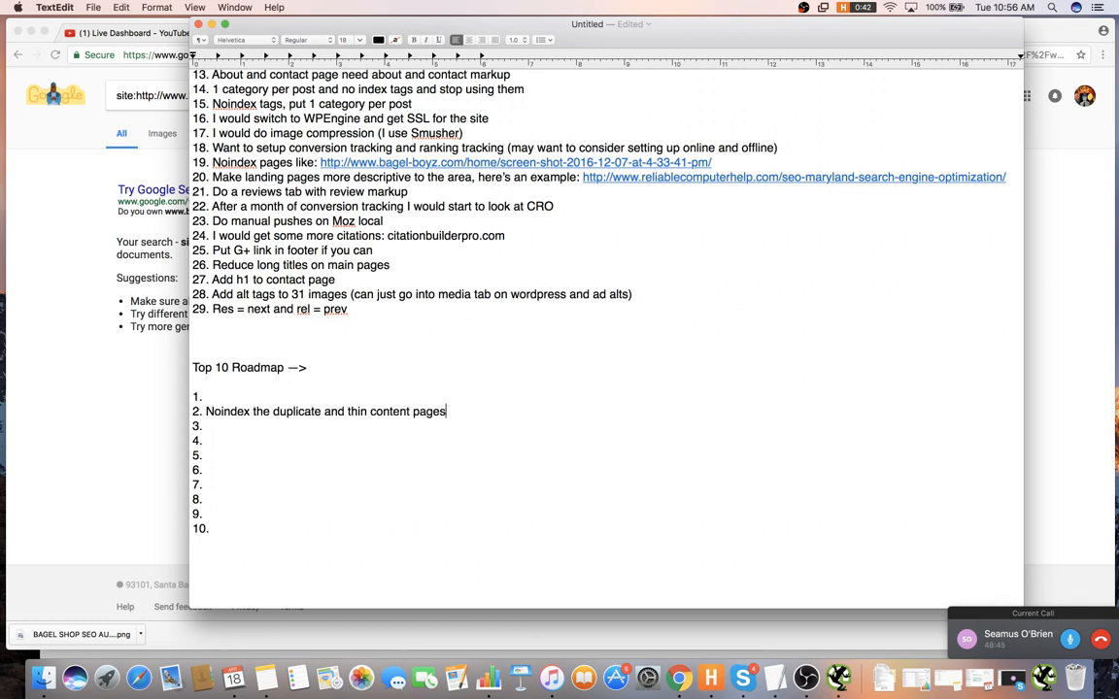
- Make item 1 'Setup rank tracking and conversion tracking' and begin item 3 'Fix GMB listings to'
text(Setup rank tracking and von)
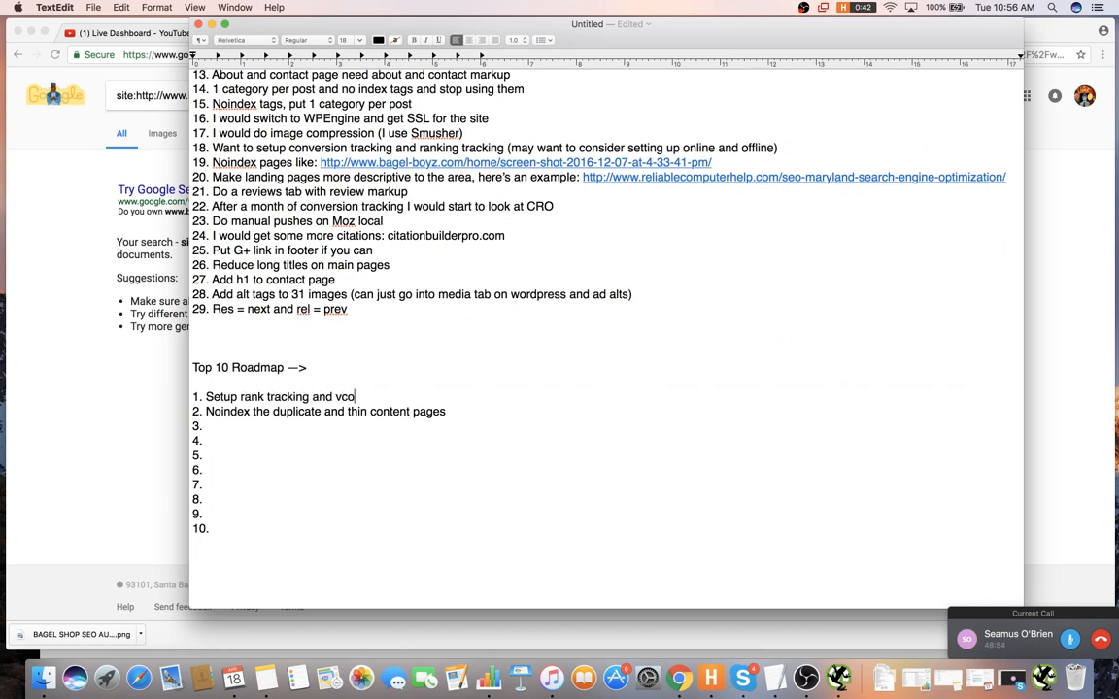
key(BackSpace)
key(BackSpace)
key(BackSpace)
text(conversion tracking)
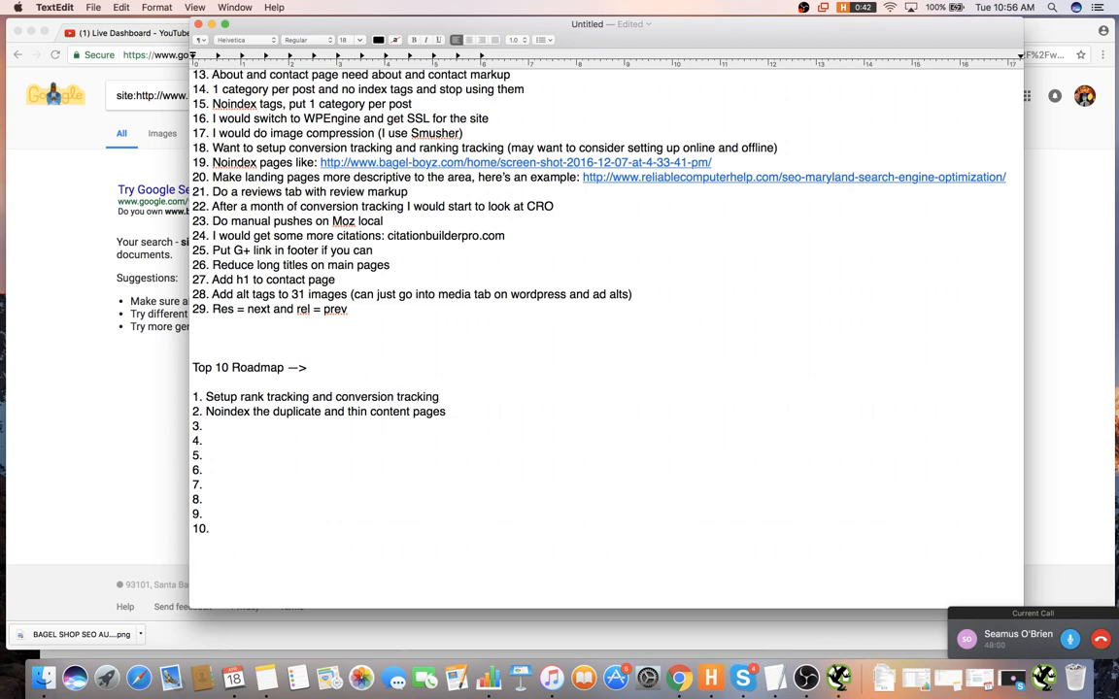
text( Fix GMB listing)
text(s to)
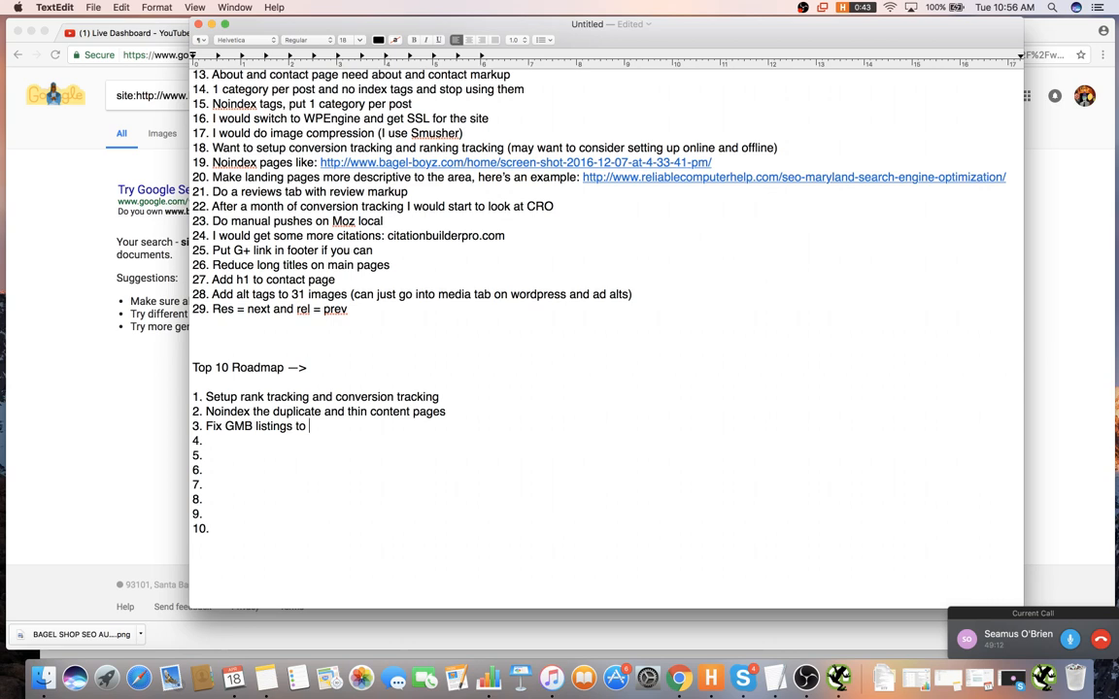
- Finish roadmap item 3 with 'use correct url's to sub pages and build out citations to those listings'
text(use correct url's to sub pages )
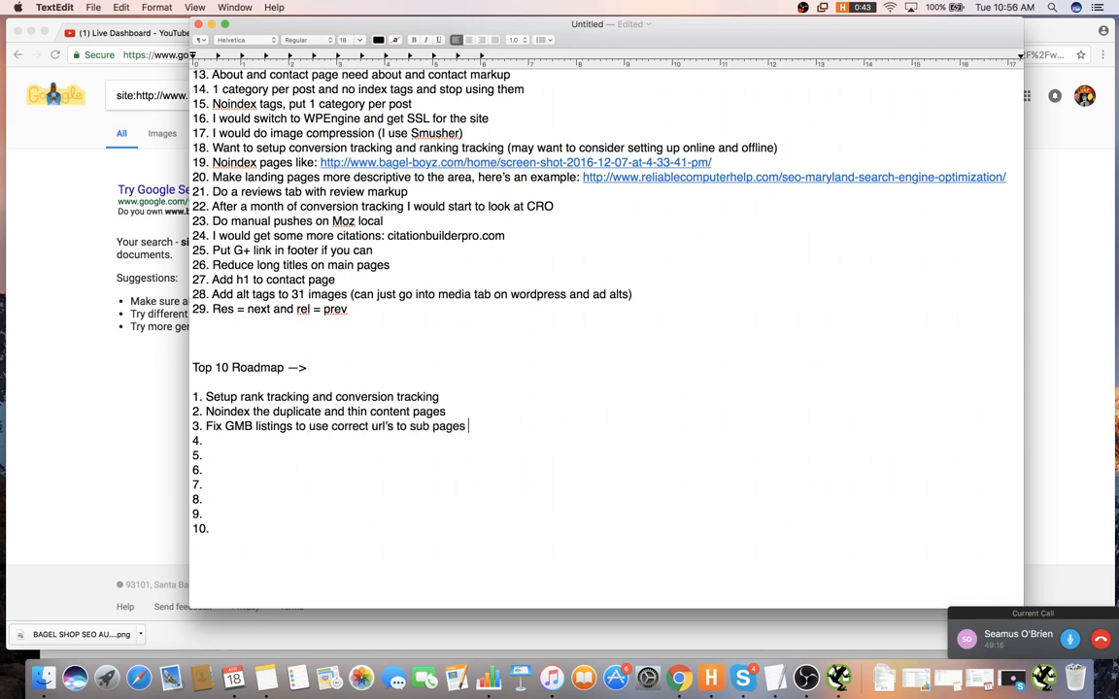
text(an)
key(BackSpace)
key(BackSpace)
text(and build out citations )
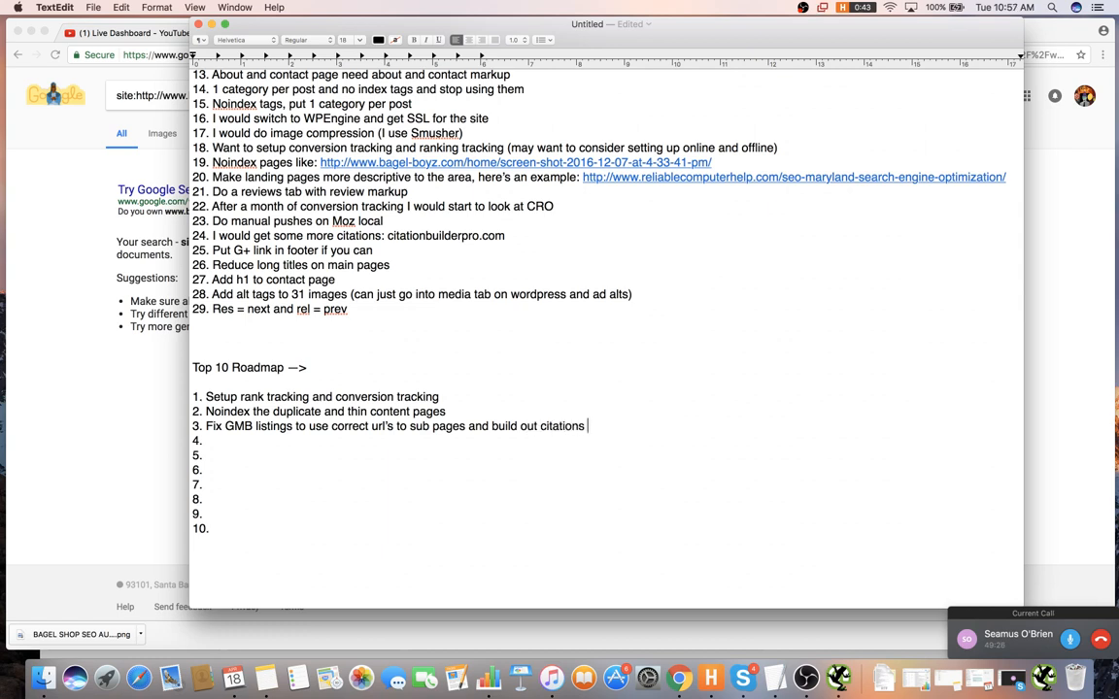
text(to those listings)
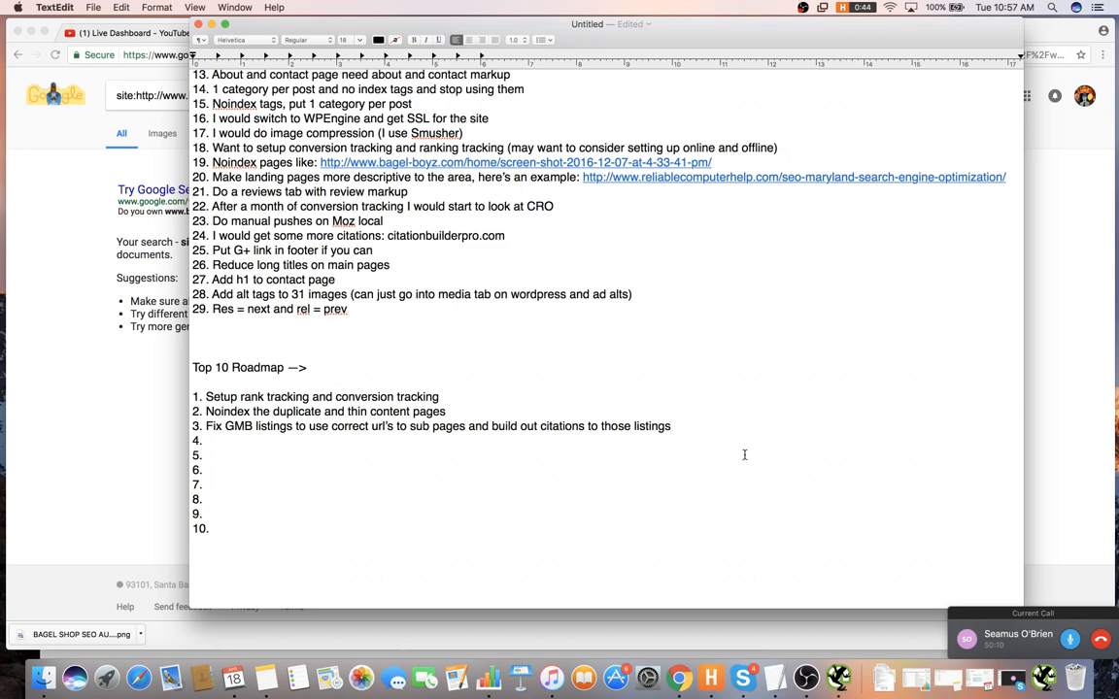
- Write roadmap item 4: 'Figure out hosting situation and consider switching to SSL'
click(607, 413)
triple_click(552, 442)
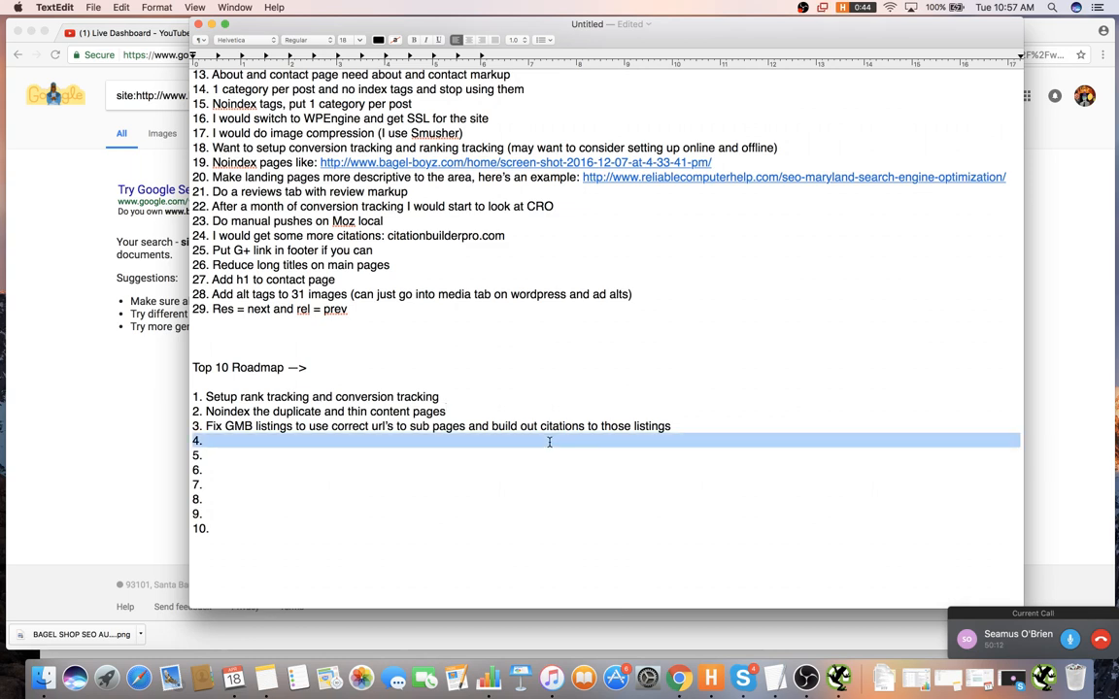
click(567, 430)
click(525, 423)
drag(525, 423, 701, 425)
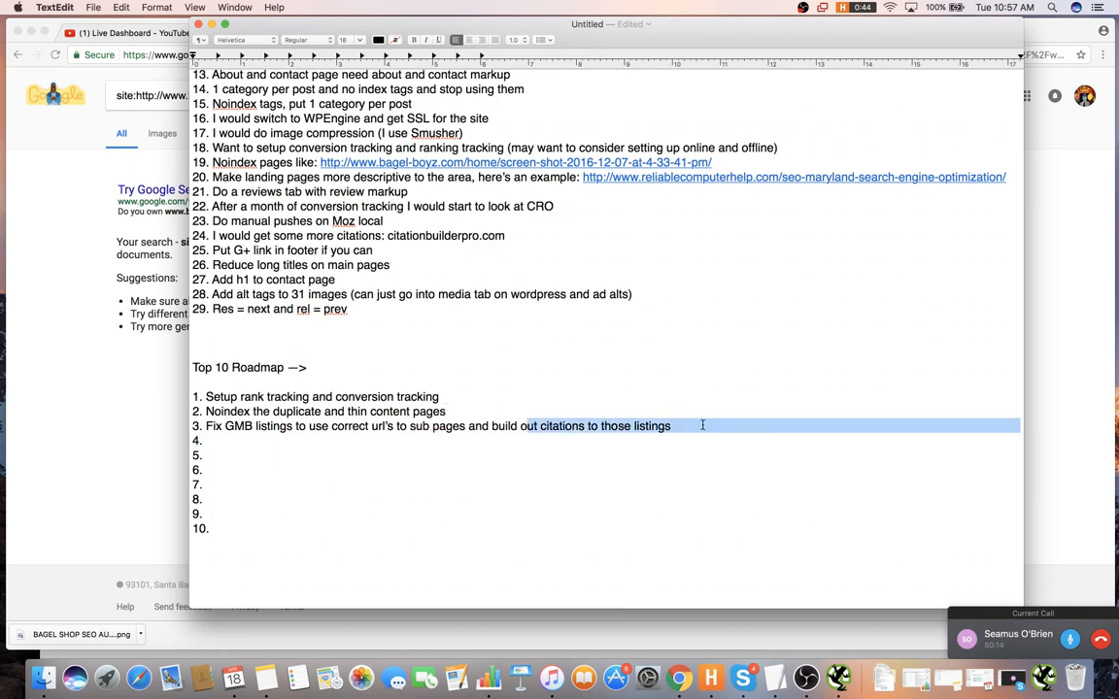
click(702, 424)
click(468, 497)
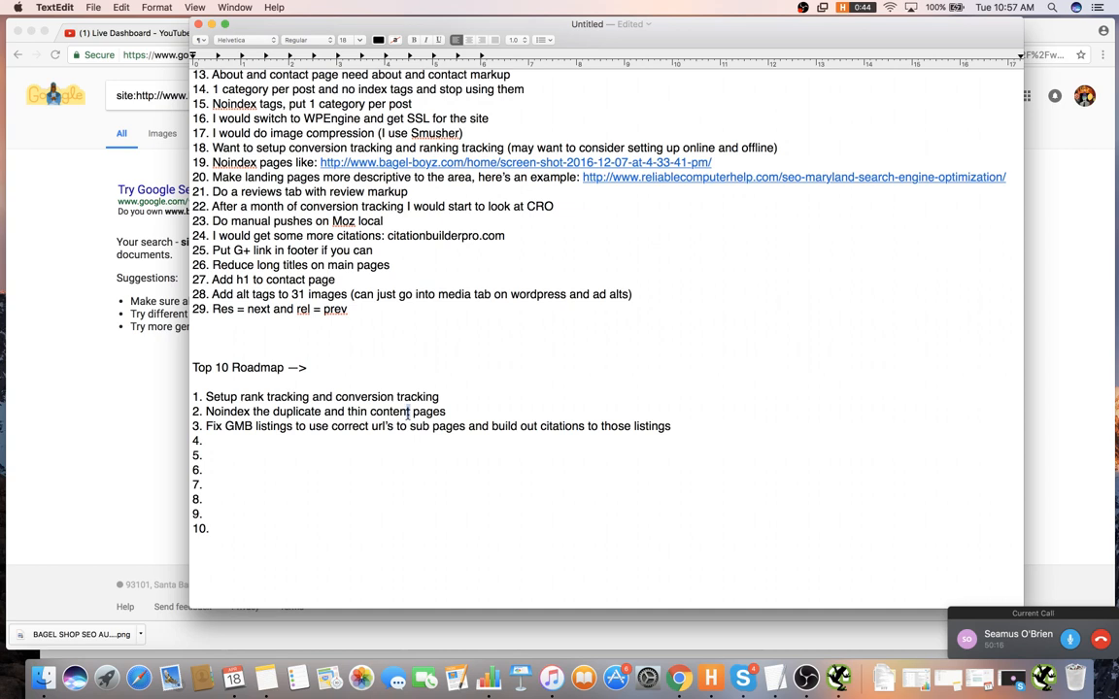
click(379, 442)
scroll(399, 374, up, 6)
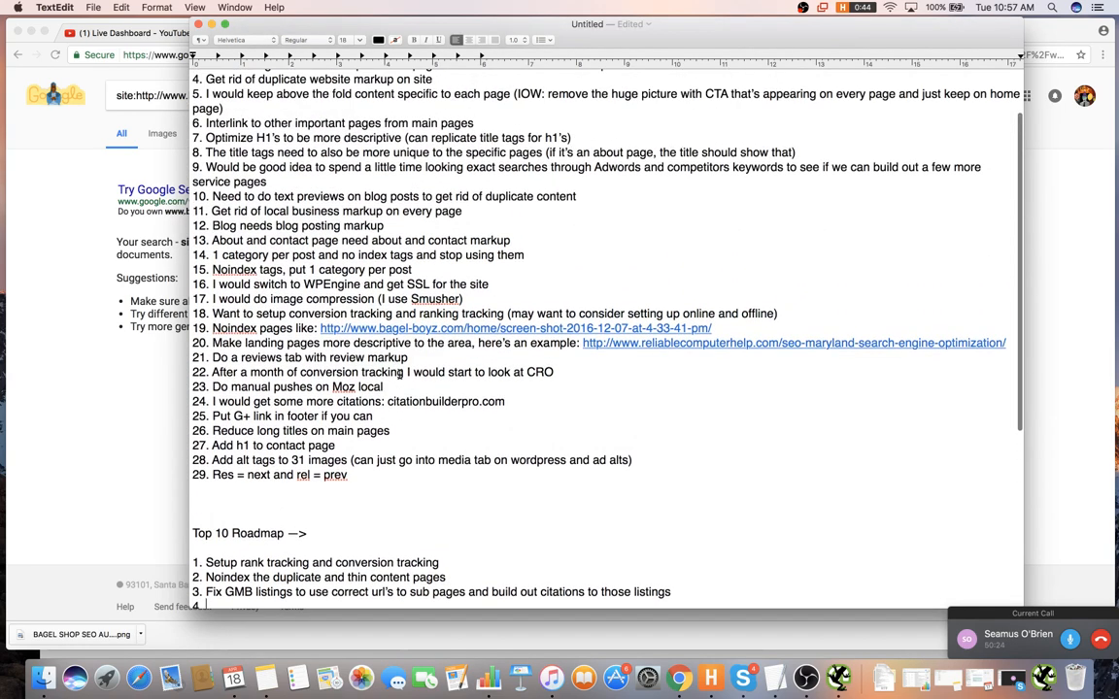
scroll(400, 374, down, 4)
text(Figure )
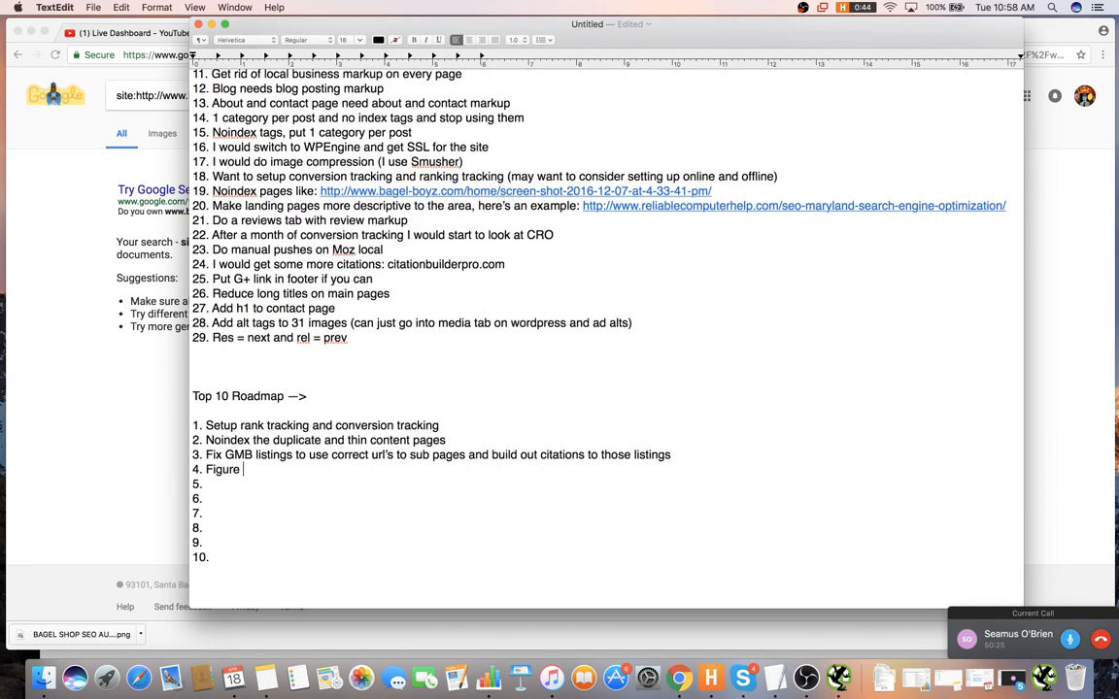
text(out hosting situ)
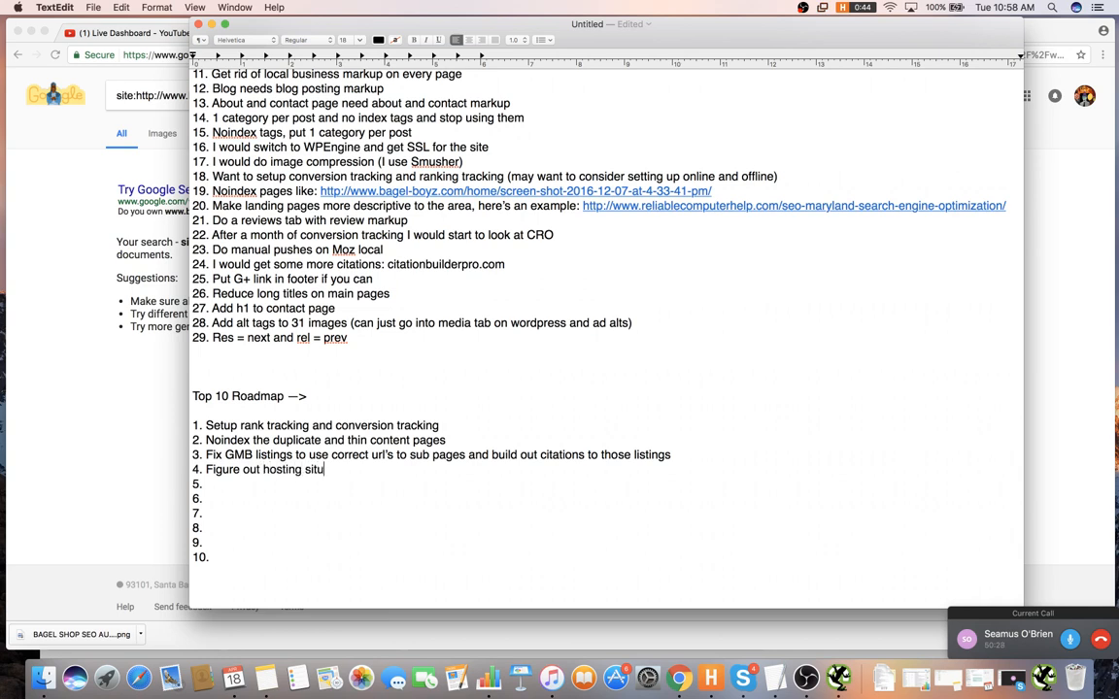
text(ation)
text(and consider switchi)
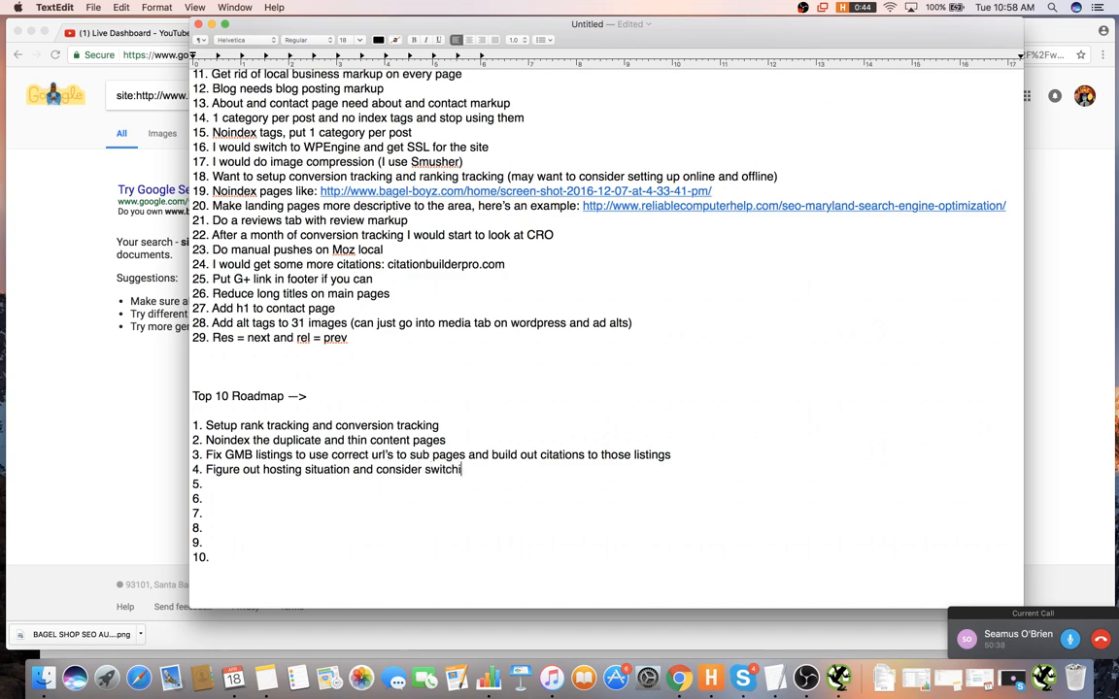
text(ng to SSL)
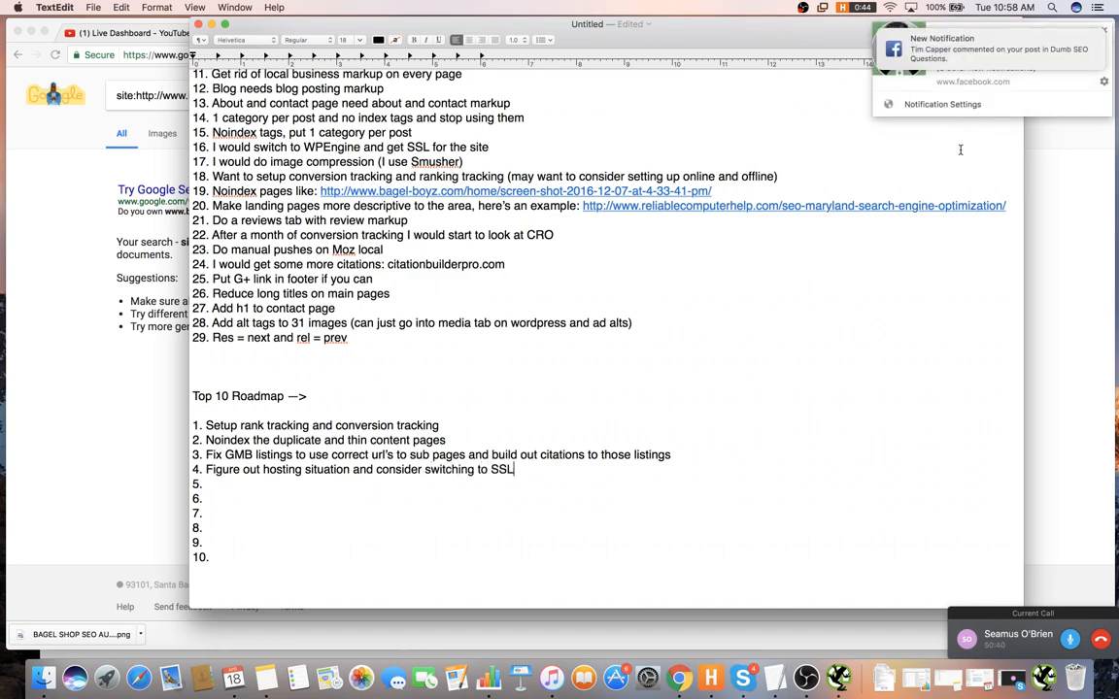
click(962, 103)
scroll(607, 277, down, 1)
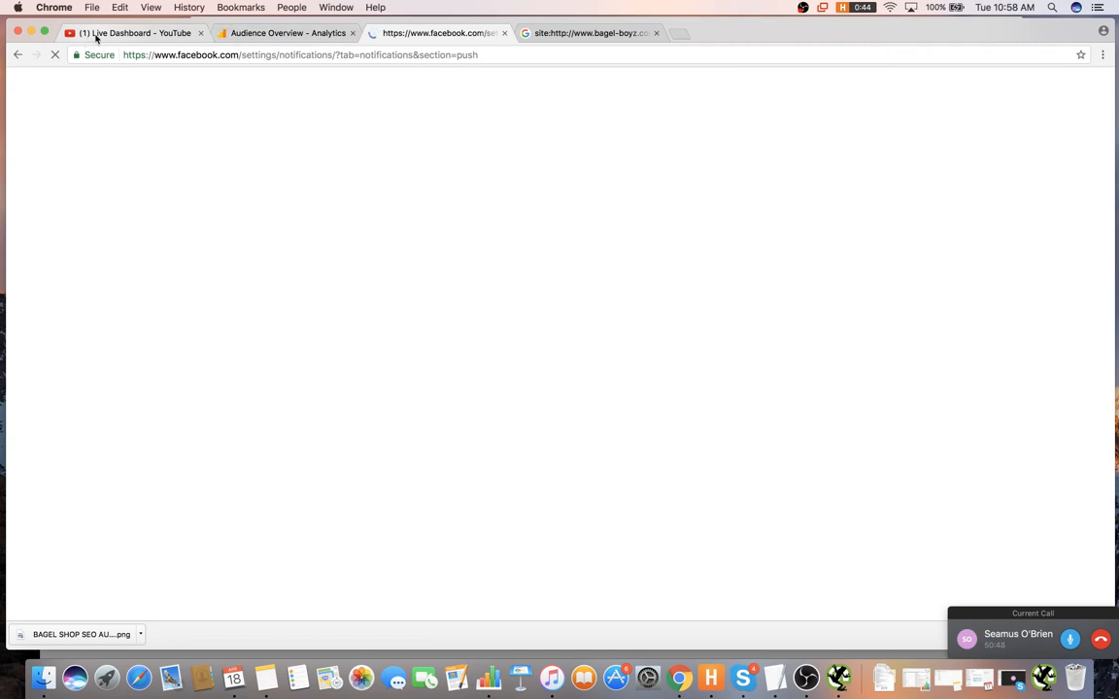
click(602, 34)
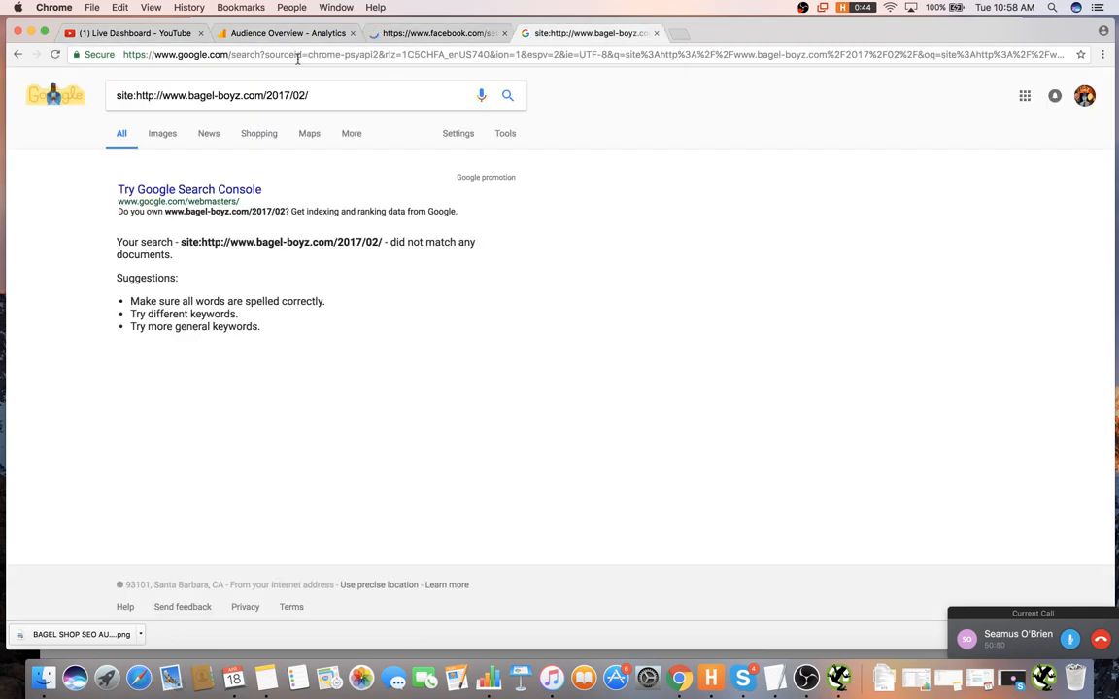
key(super+Tab)
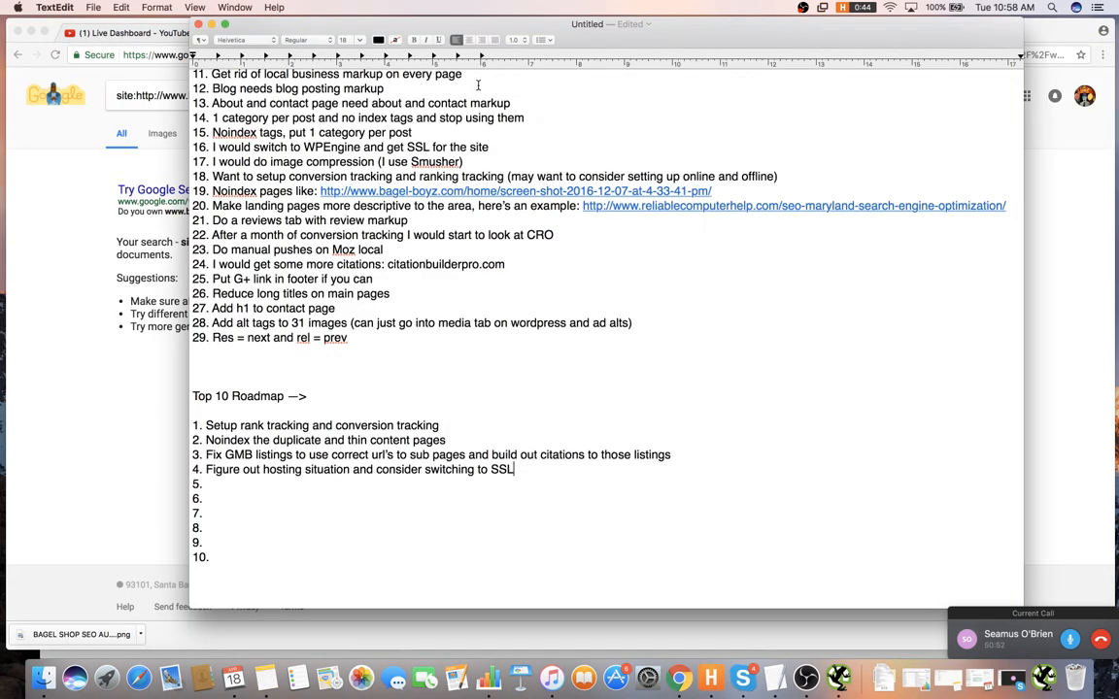
- Write roadmap item 5: 'Do basic on page SEO (Fixing titles, h1's, alt tags, etc.)'
scroll(471, 386, up, 5)
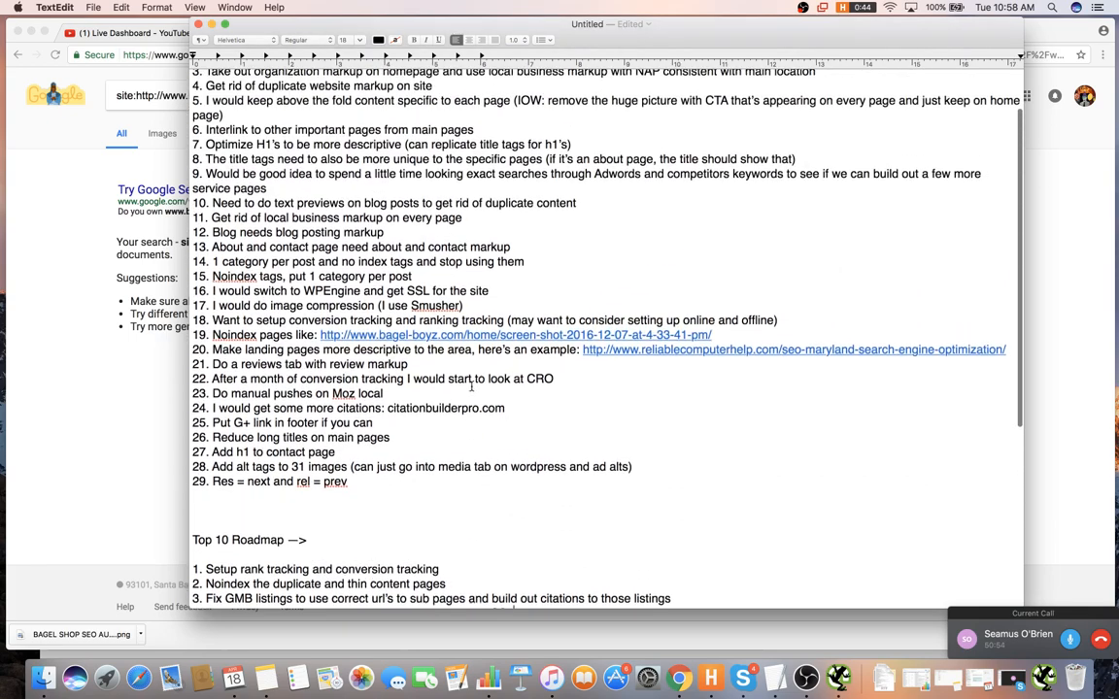
scroll(475, 386, up, 2)
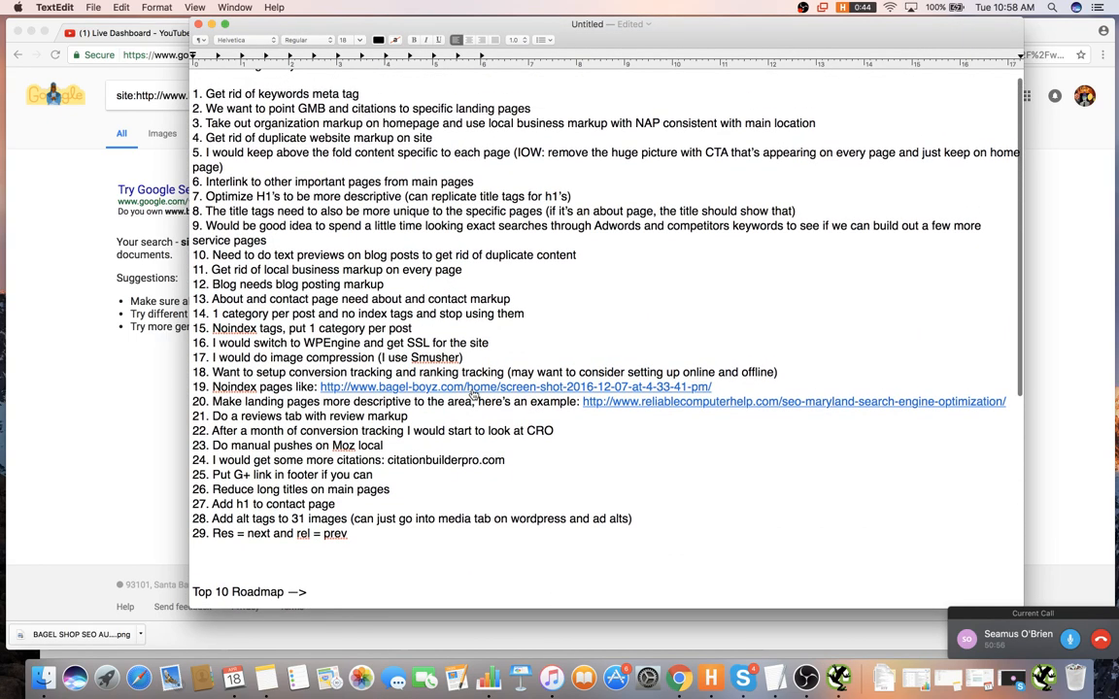
scroll(254, 350, down, 3)
scroll(251, 351, down, 4)
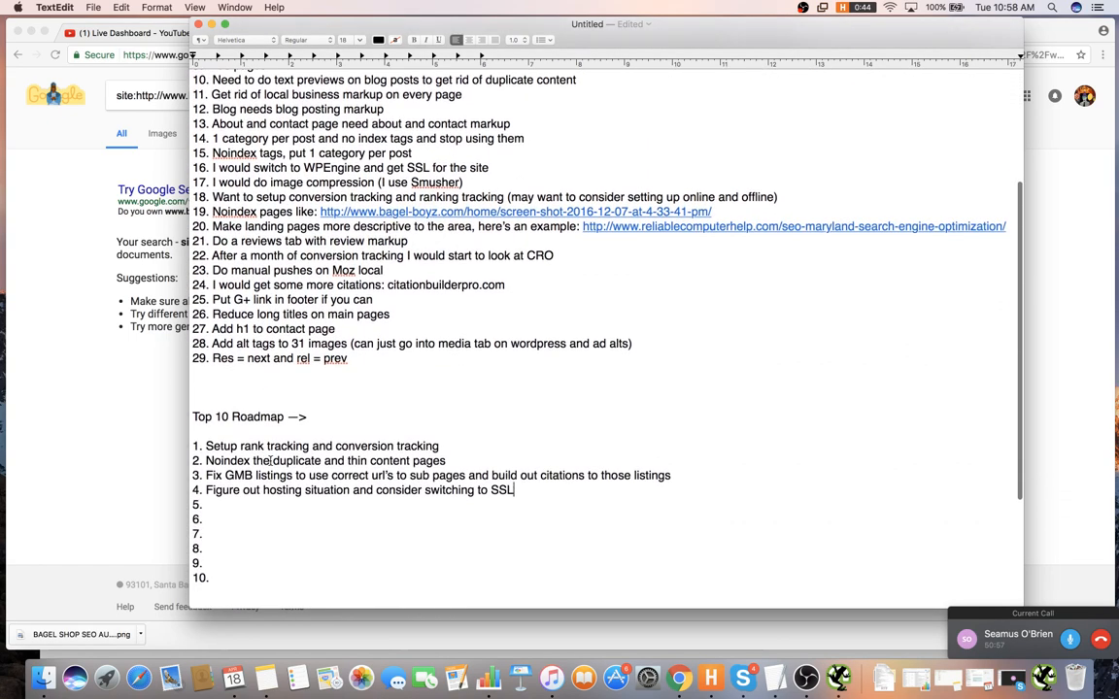
click(251, 501)
text(Do v)
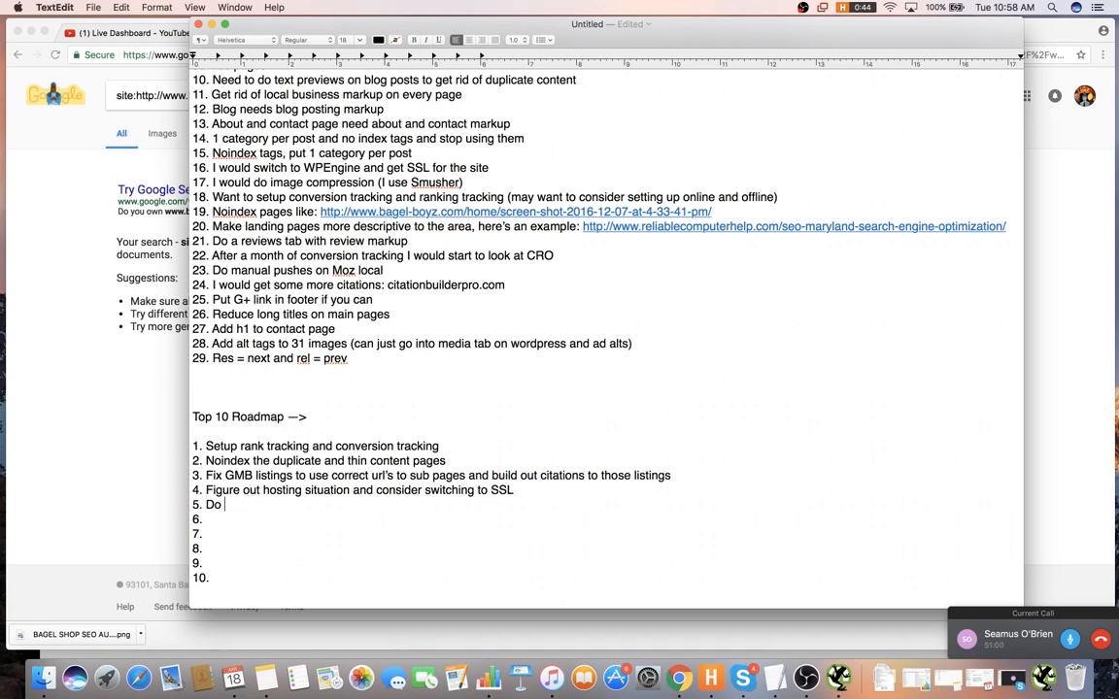
key(BackSpace)
text(vasi)
key(BackSpace)
key(BackSpace)
key(BackSpace)
key(BackSpace)
text(basic)
text(onpa)
key(BackSpace)
key(BackSpace)
text(page SEO ()
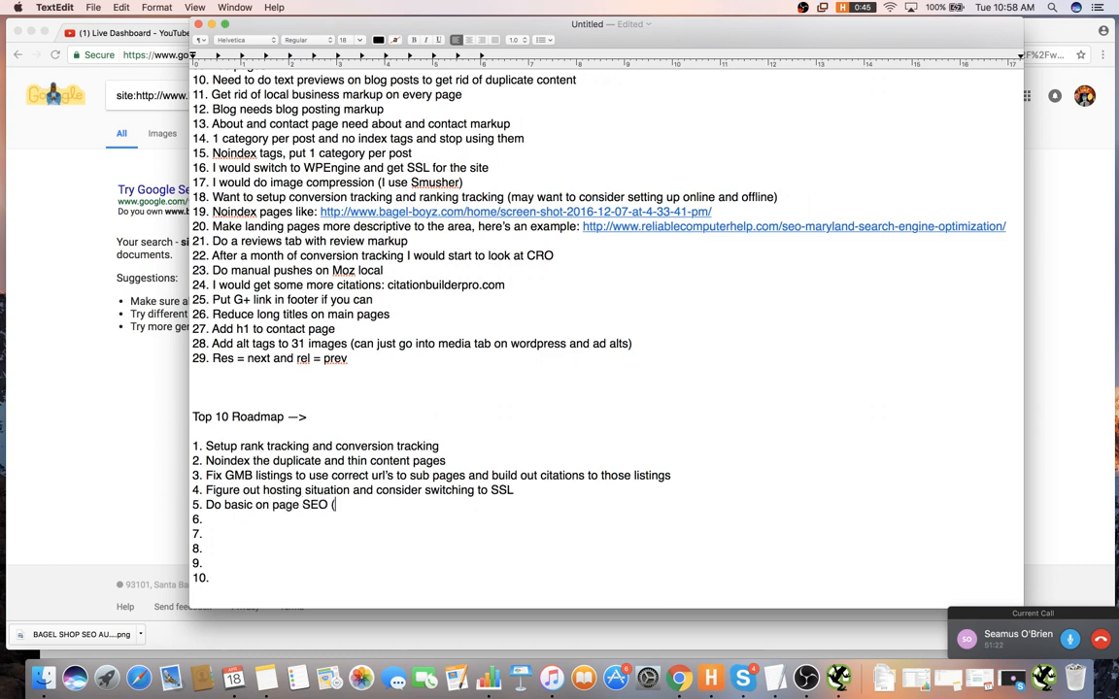
text(Fixing titles, h1)
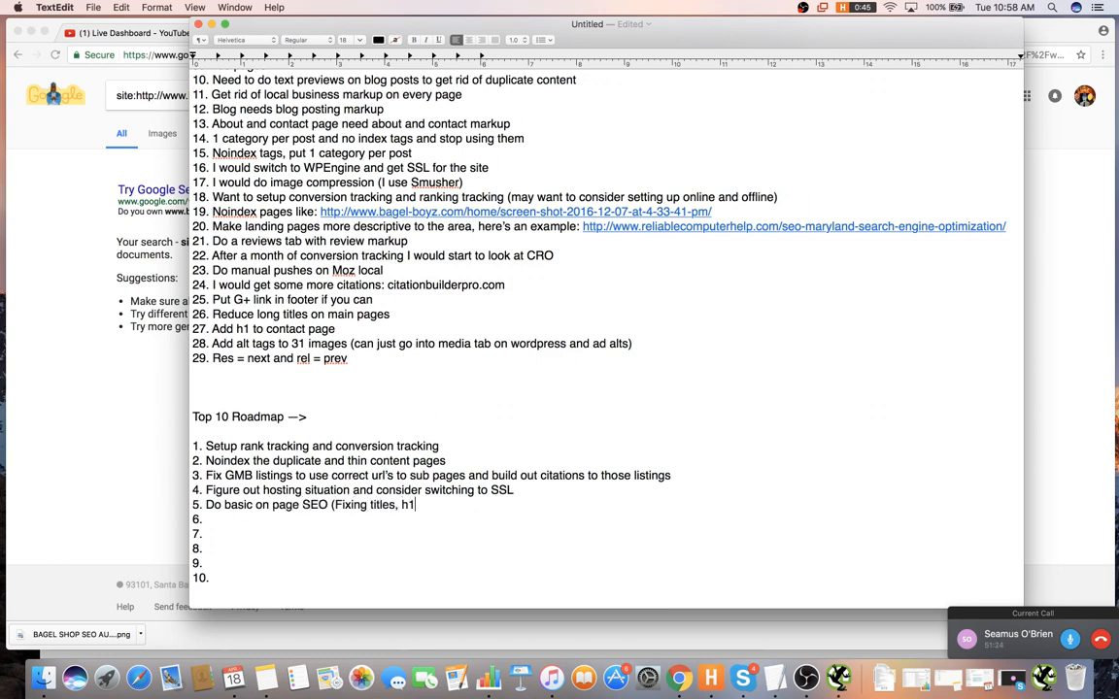
text('s, alt's)
key(BackSpace)
key(BackSpace)
key(BackSpace)
text(tags')
text( etc)
text(0)
key(BackSpace)
key(BackSpace)
text())
- Add roadmap item 6 'Start doing internal linking' on its own line
key(Return)
text(Start t)
key(BackSpace)
text(do)
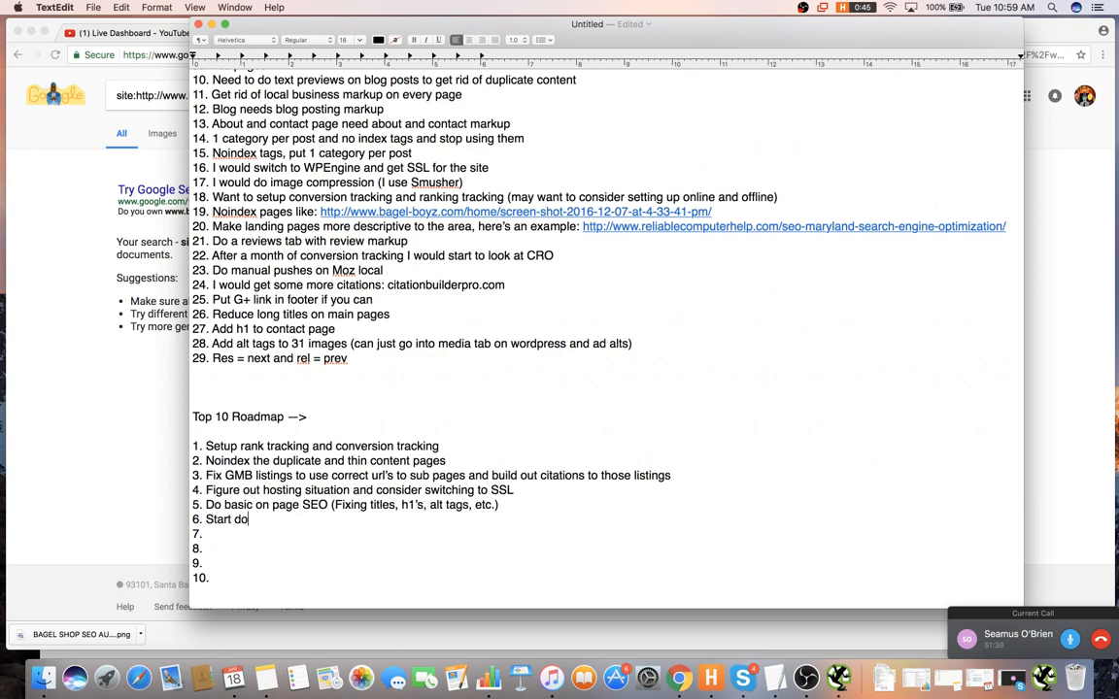
text(ing intrernal l)
text(inking)
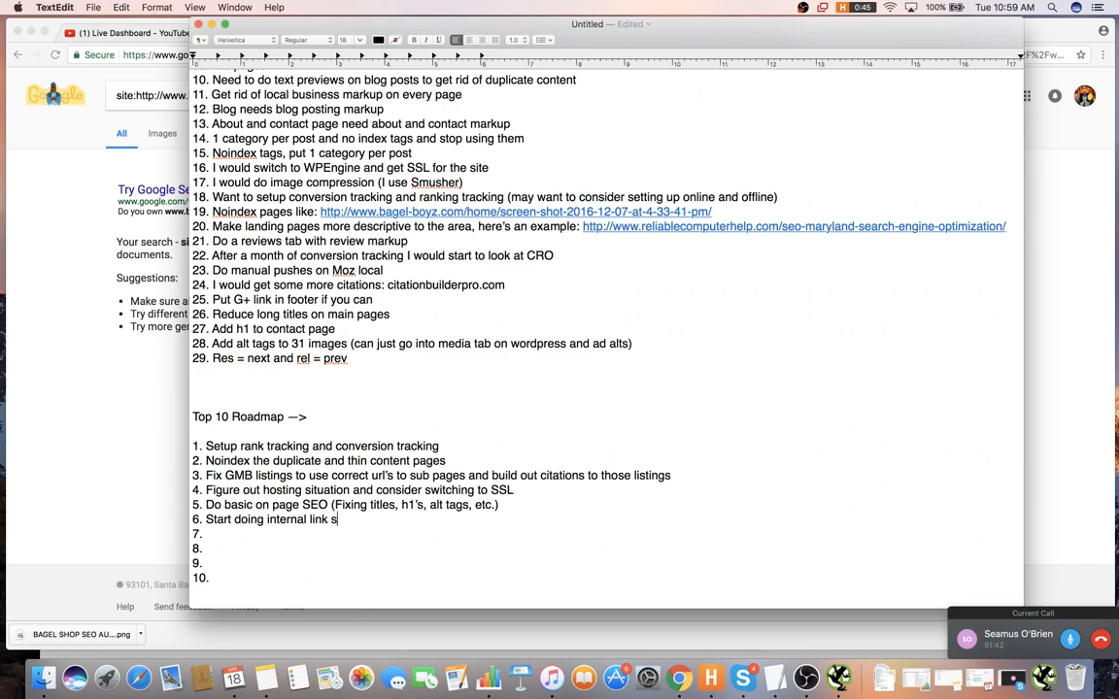
click(225, 534)
scroll(262, 523, up, 1)
scroll(315, 520, down, 1)
scroll(320, 524, down, 1)
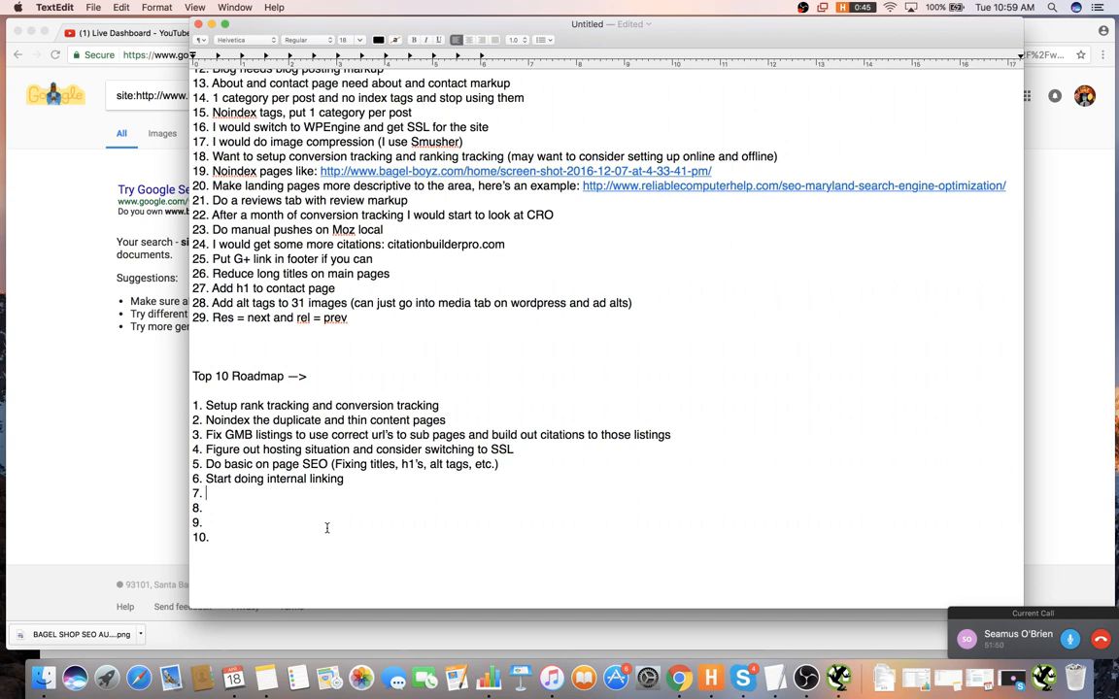
- Write roadmap item 7: 'Fix the above the fold situation on every page'
text(Fix the above the fold problem)
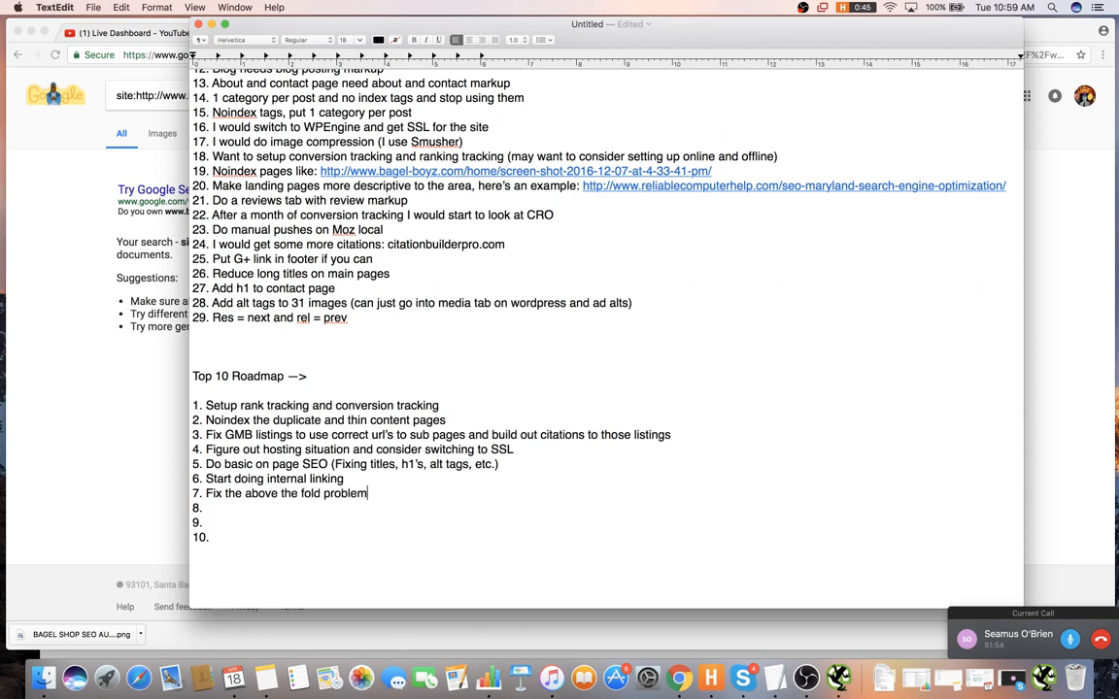
text( on every page)
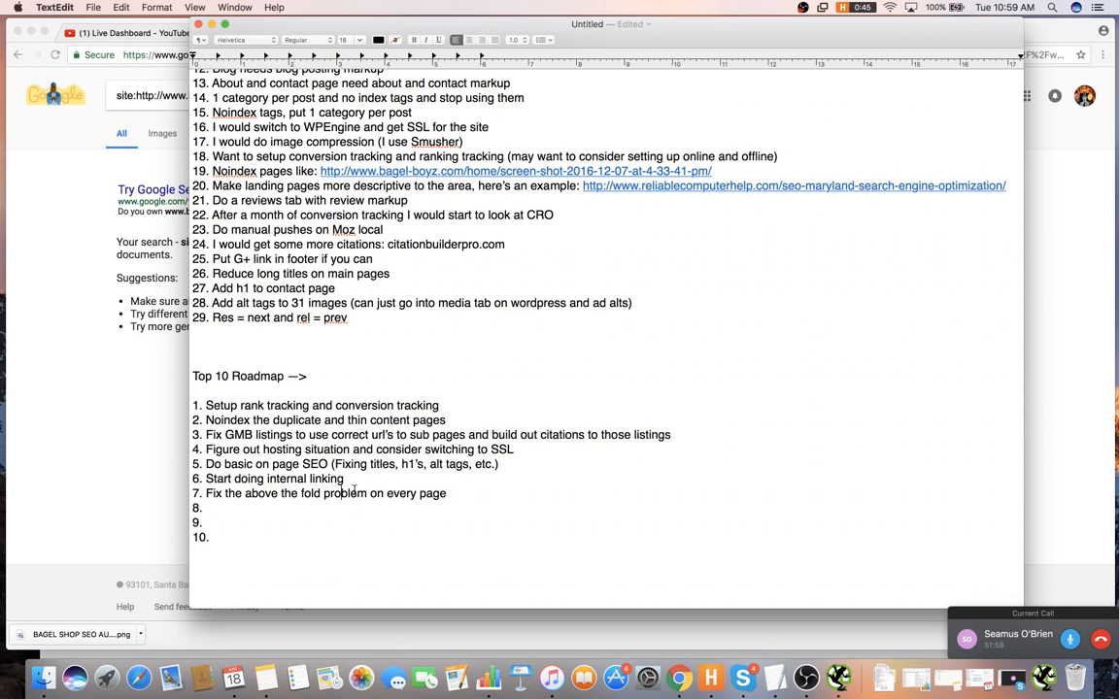
double_click(325, 494)
text(s)
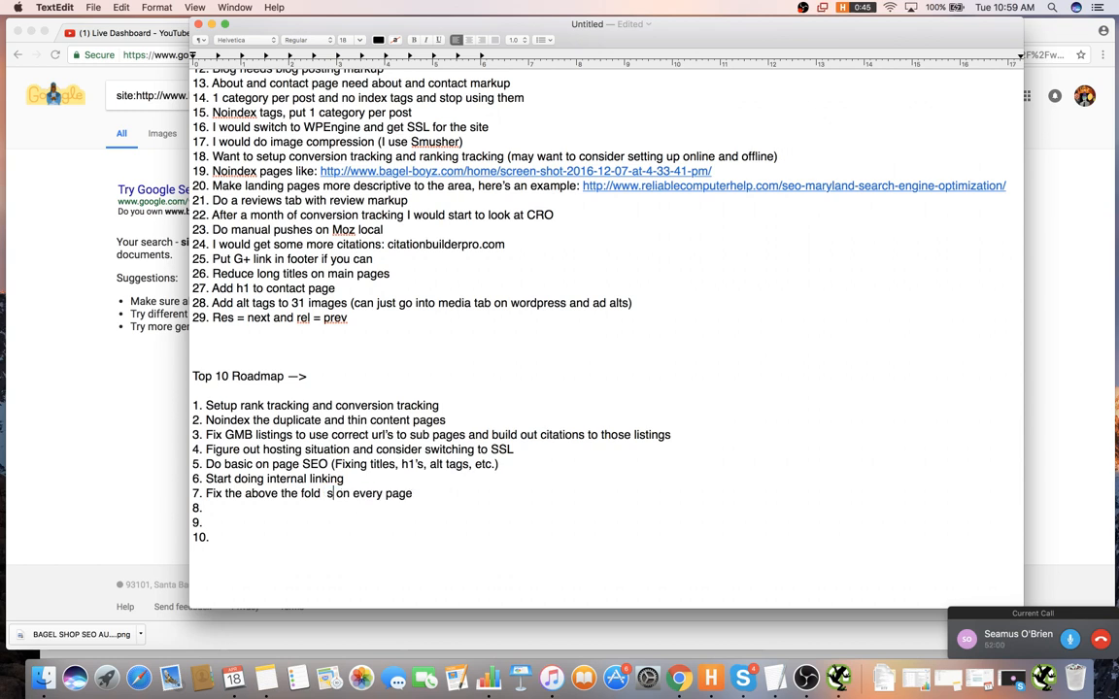
text(ituation)
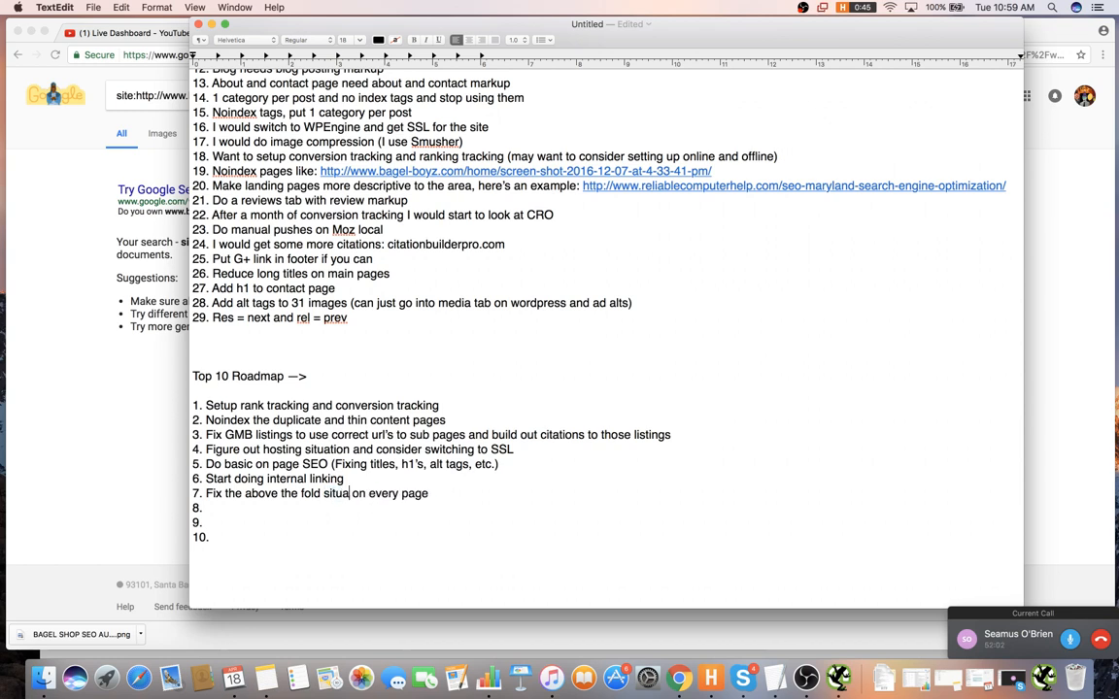
- Write roadmap item 8 about fixing schema and adding reviews to certain pages
click(389, 513)
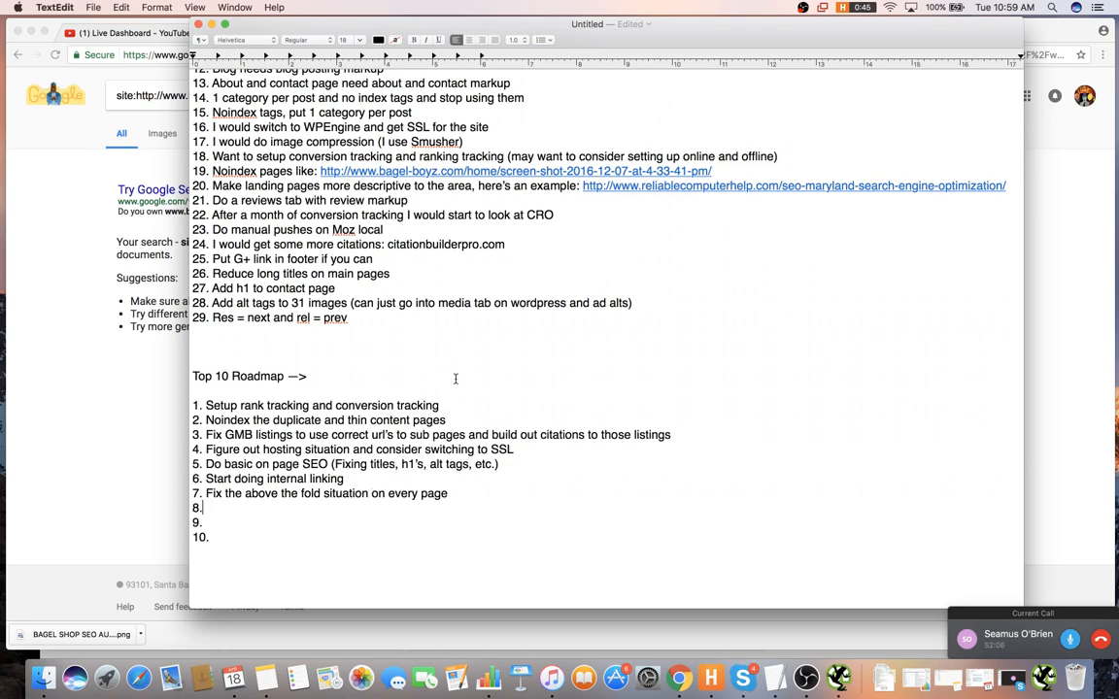
scroll(452, 364, up, 3)
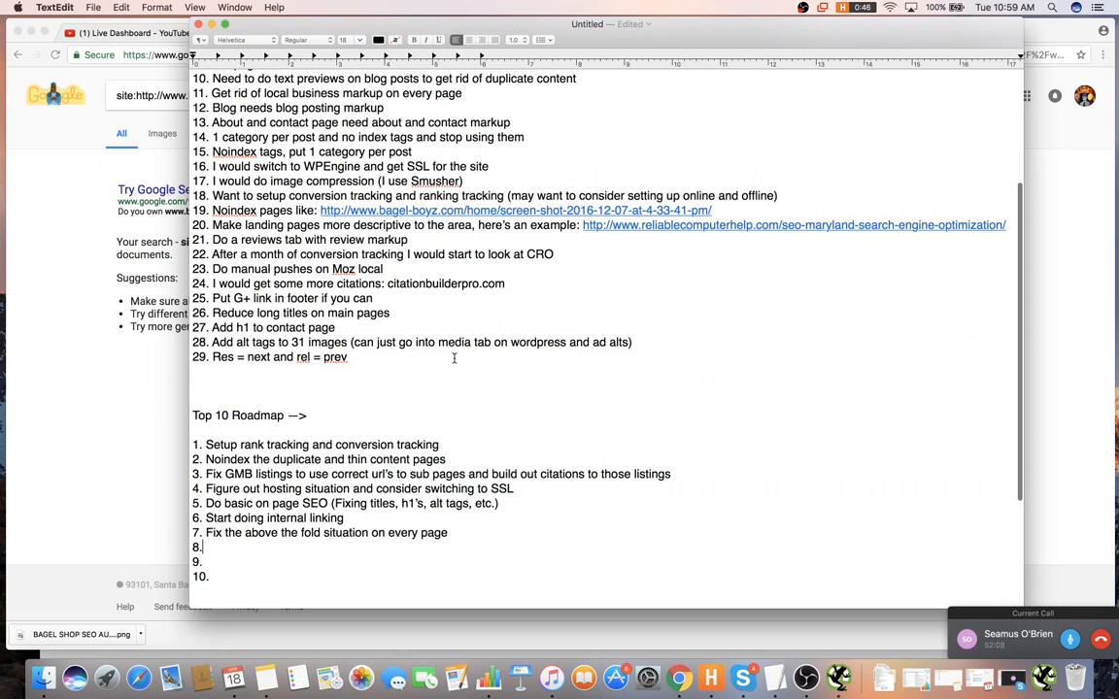
scroll(449, 357, down, 3)
scroll(446, 356, up, 5)
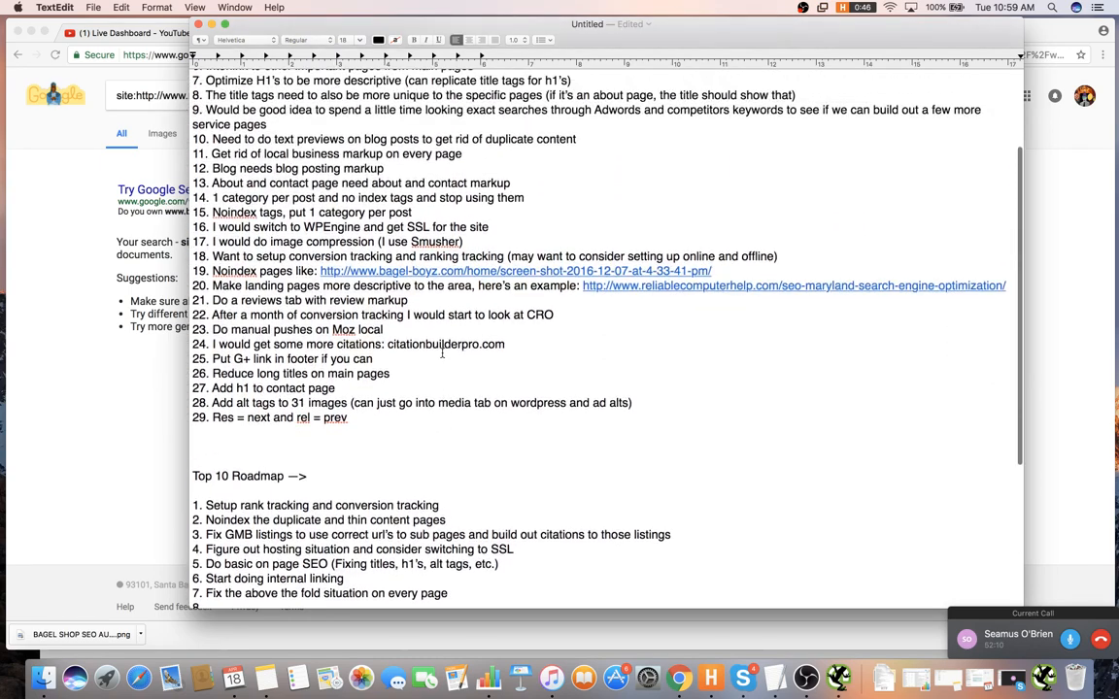
scroll(426, 348, down, 4)
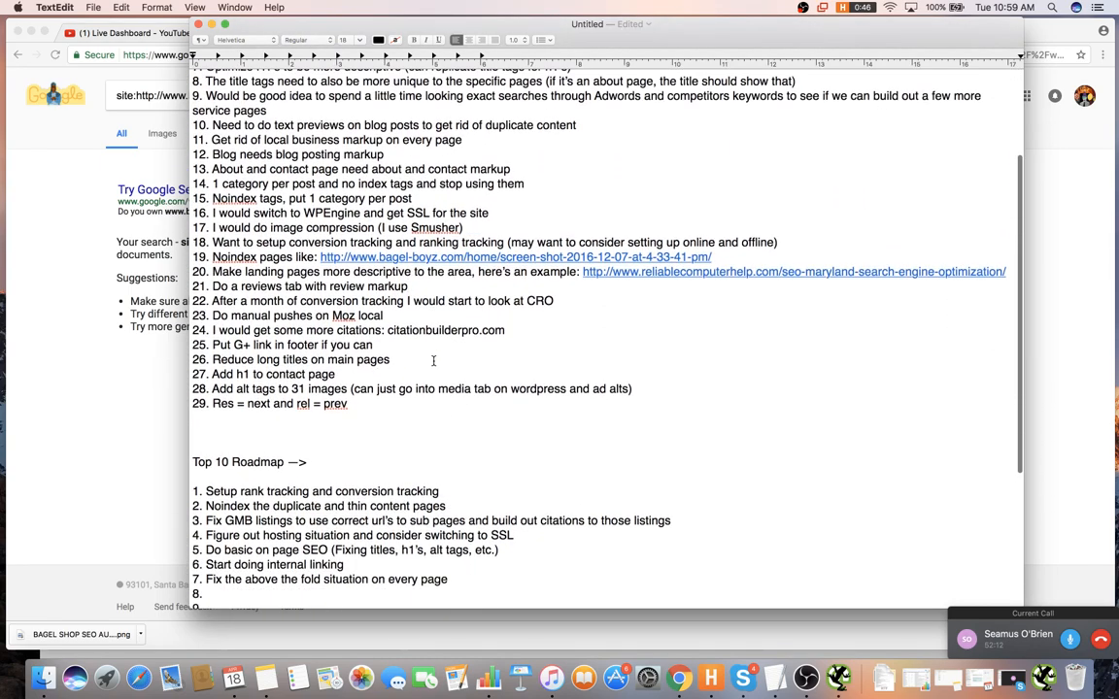
scroll(430, 361, down, 4)
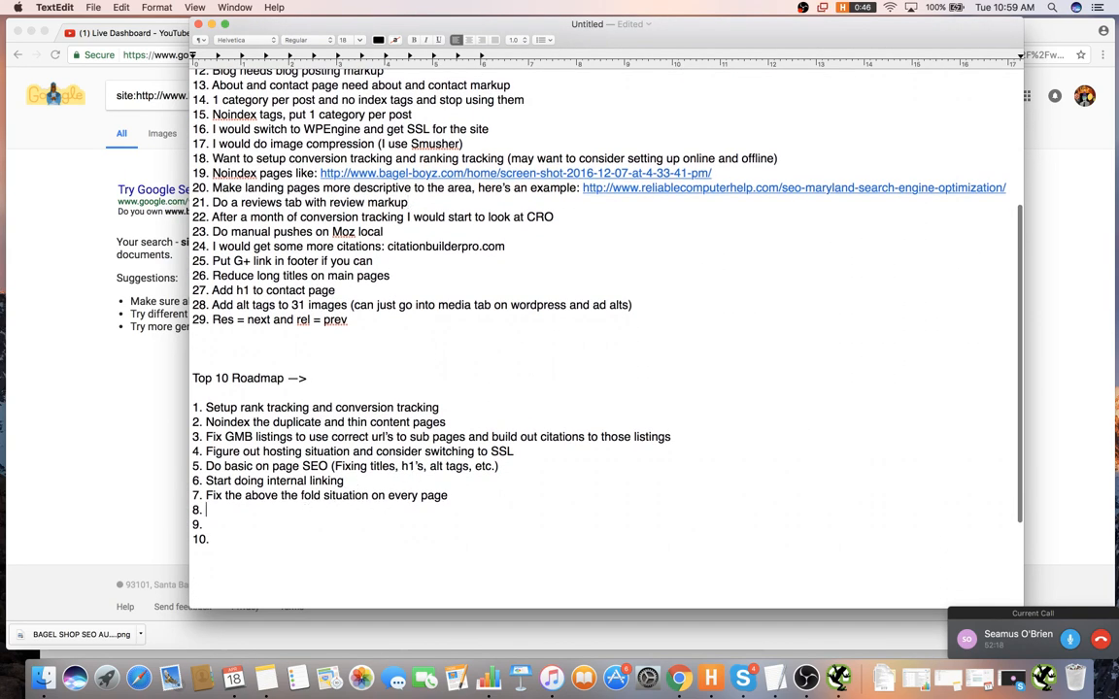
text(I qou)
key(BackSpace)
key(BackSpace)
key(BackSpace)
text(would)
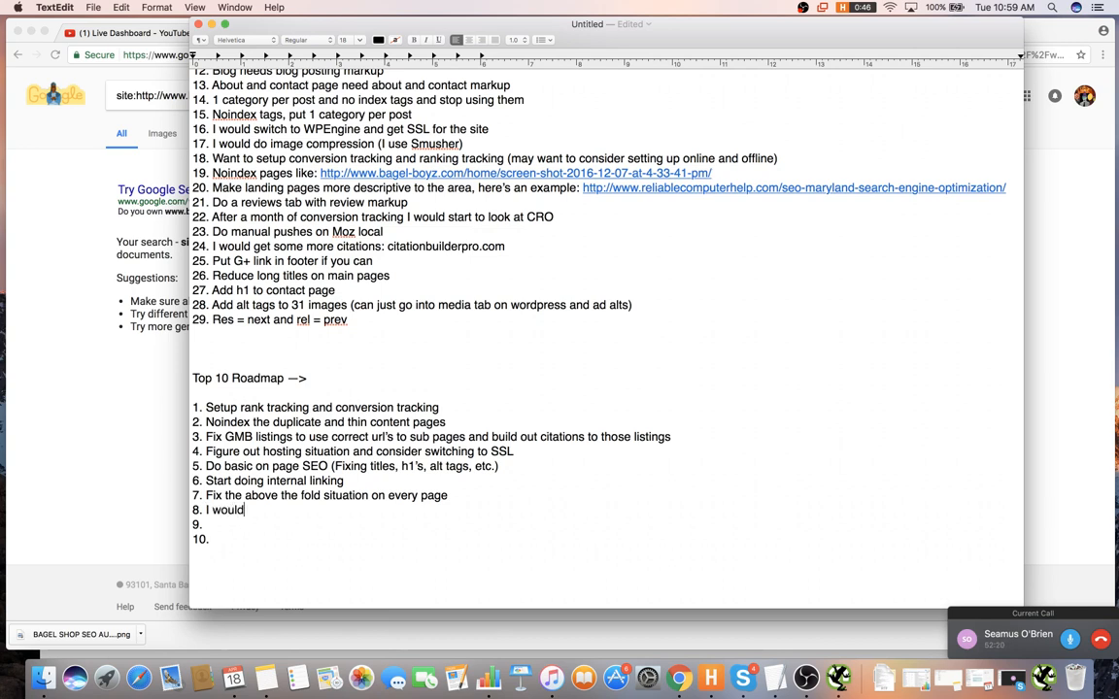
text( fi x schema and also y)
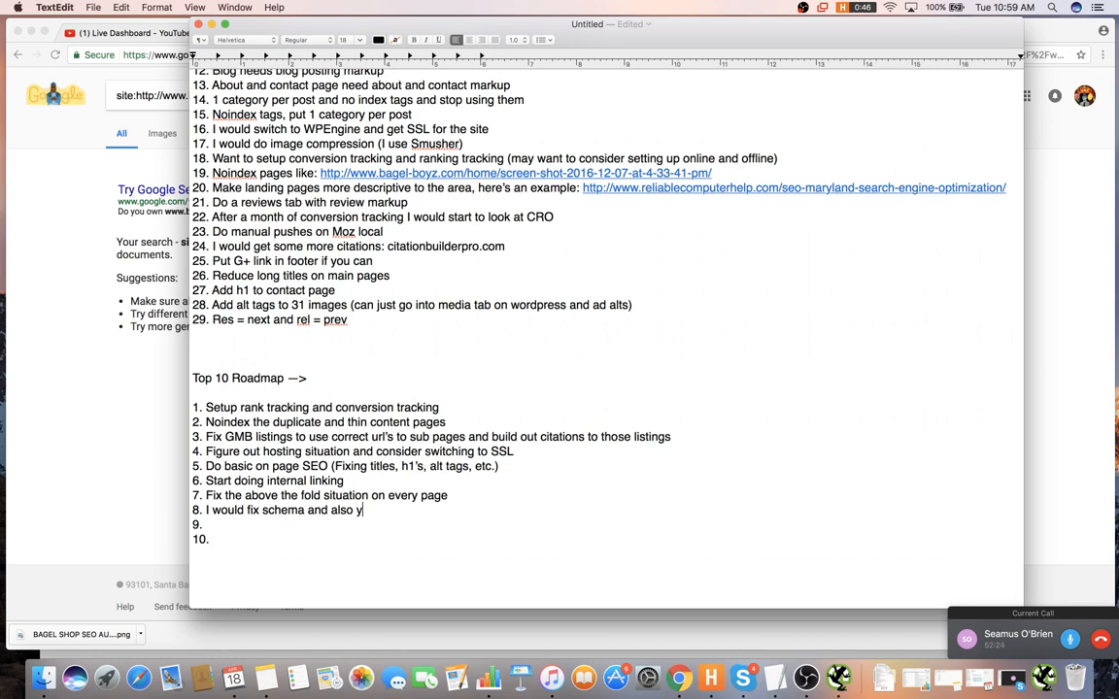
text(ou can the revie)
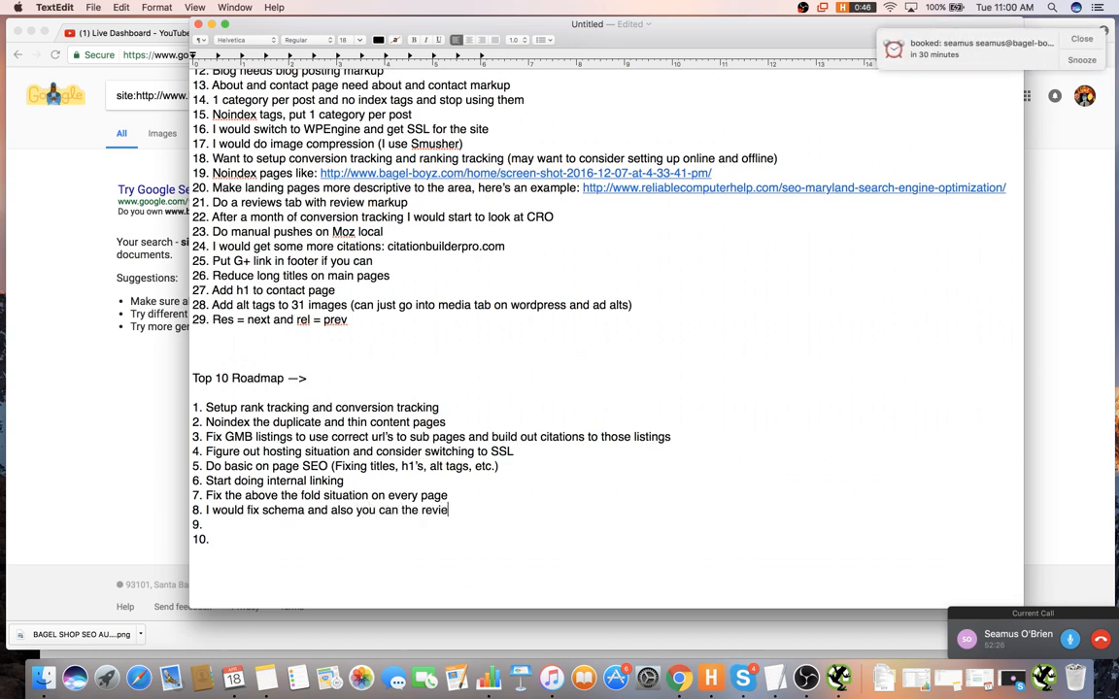
text(ws to certain pages ()
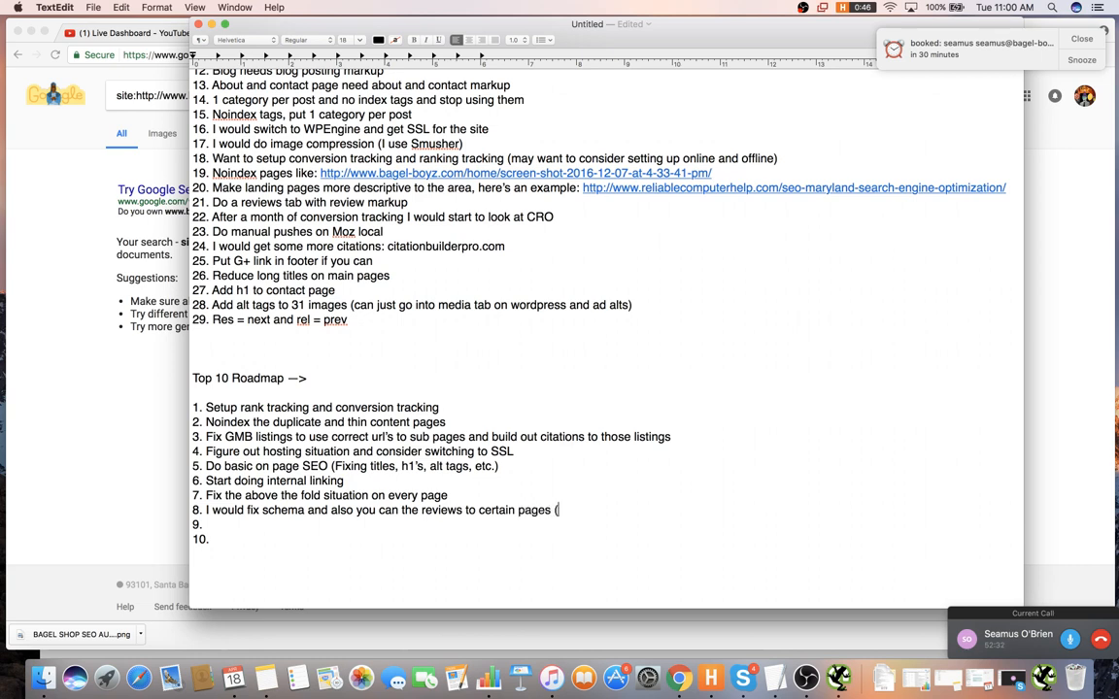
- End item 8 with '(like breakfast catering)' and add item 9 'Build out citations'
click(1081, 39)
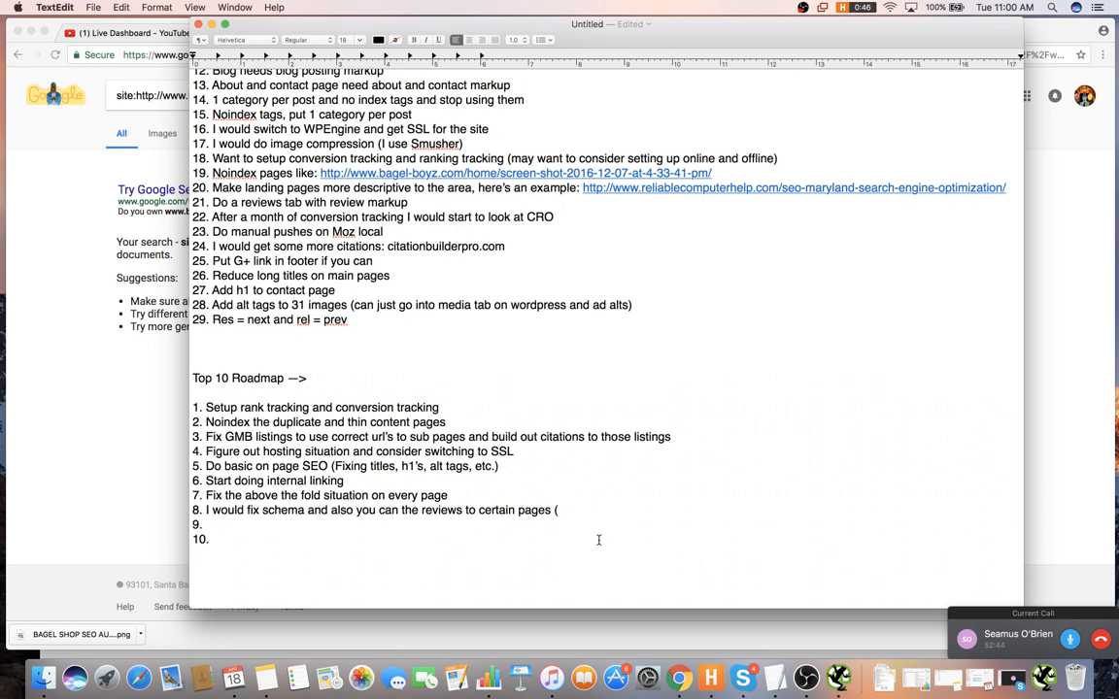
text(like bre)
text(akersr)
key(BackSpace)
key(BackSpace)
key(BackSpace)
text(fast catering) 9.)
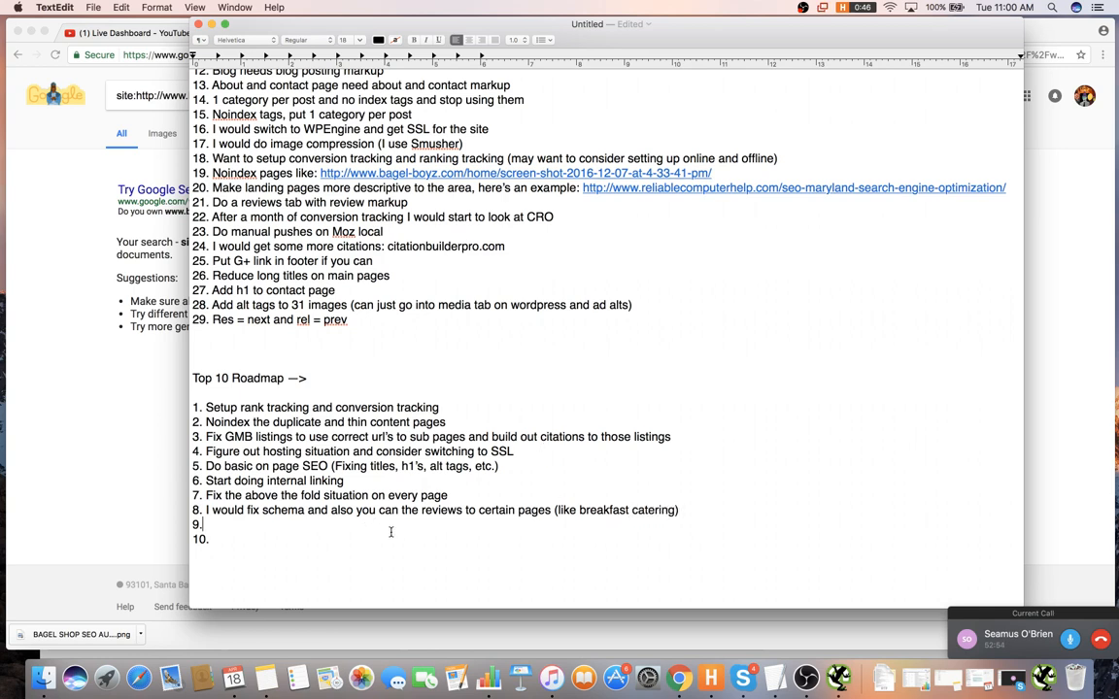
text( Build out citations)
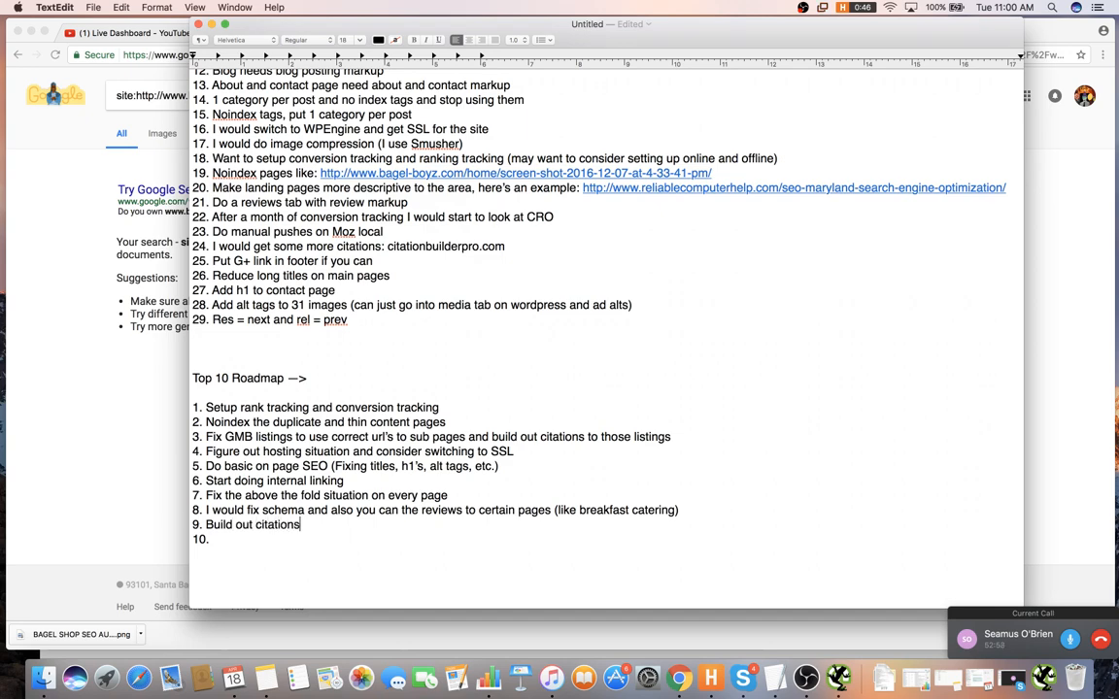
scroll(393, 532, down, 1)
scroll(394, 524, up, 3)
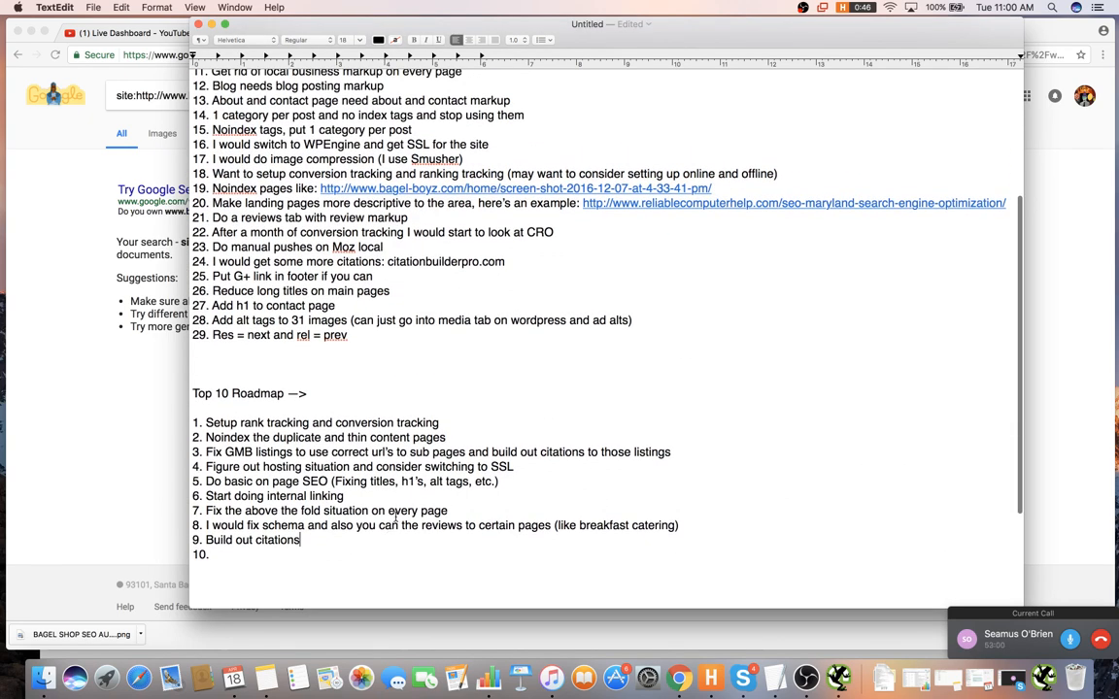
scroll(396, 517, down, 1)
scroll(403, 505, up, 4)
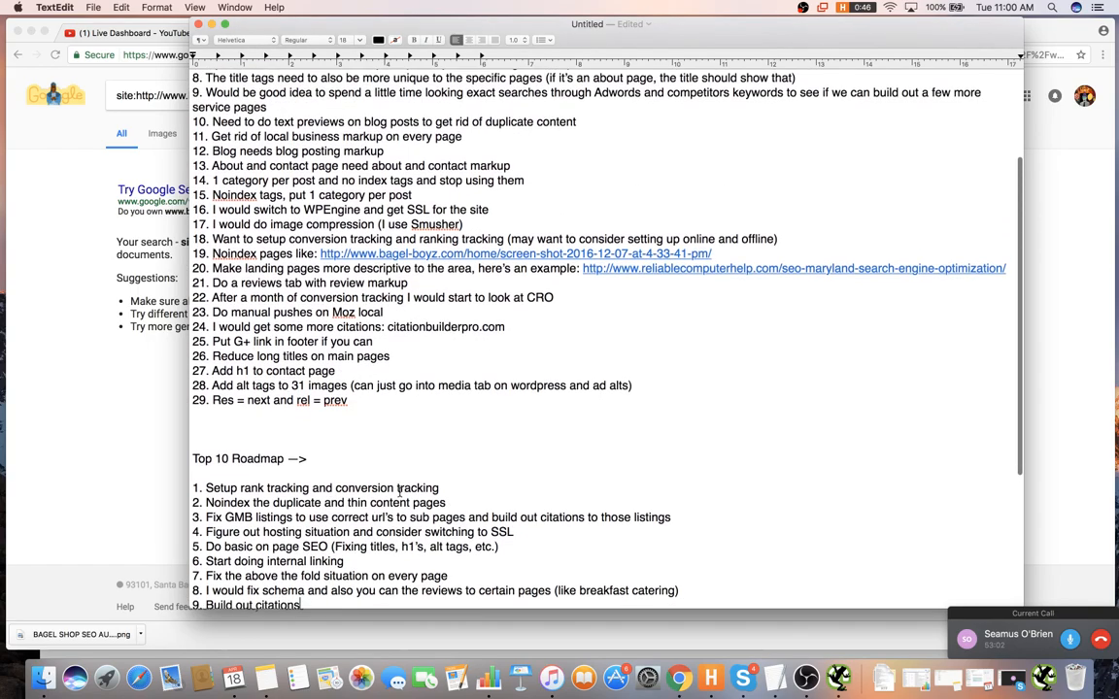
scroll(409, 490, up, 5)
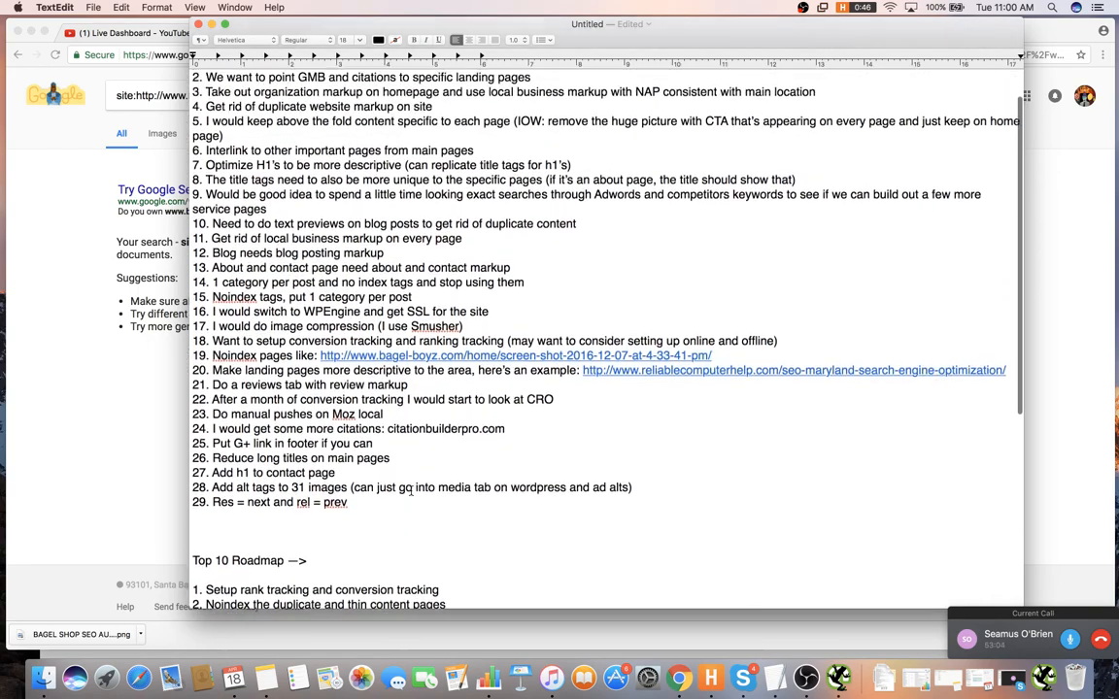
scroll(412, 492, down, 3)
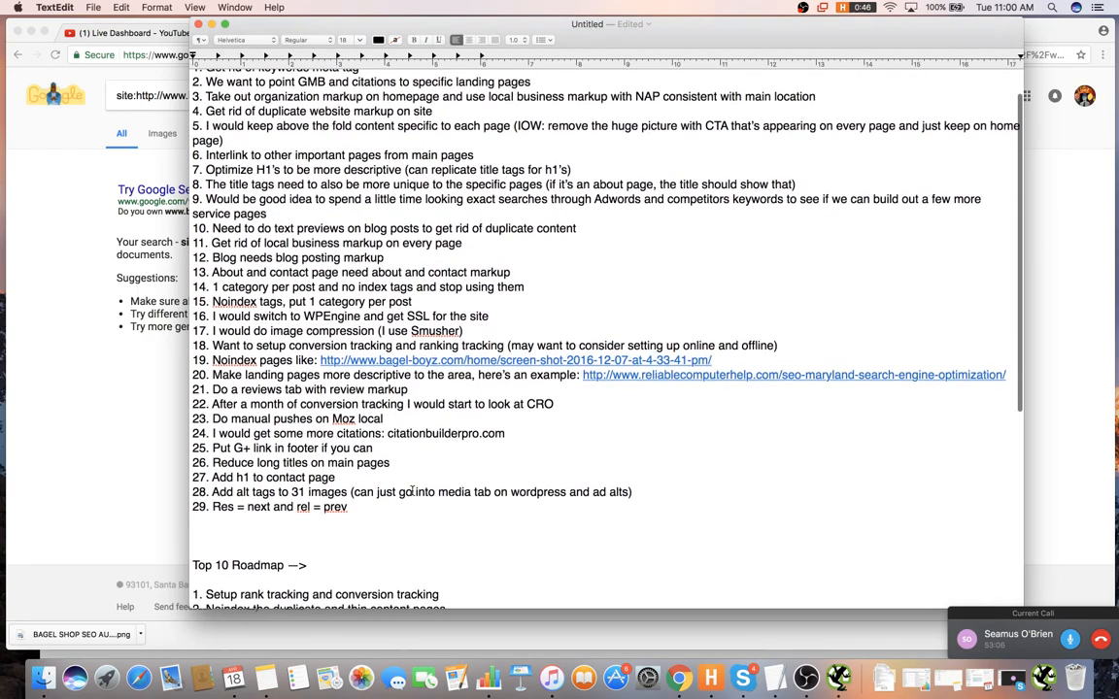
scroll(412, 492, up, 1)
scroll(412, 492, down, 2)
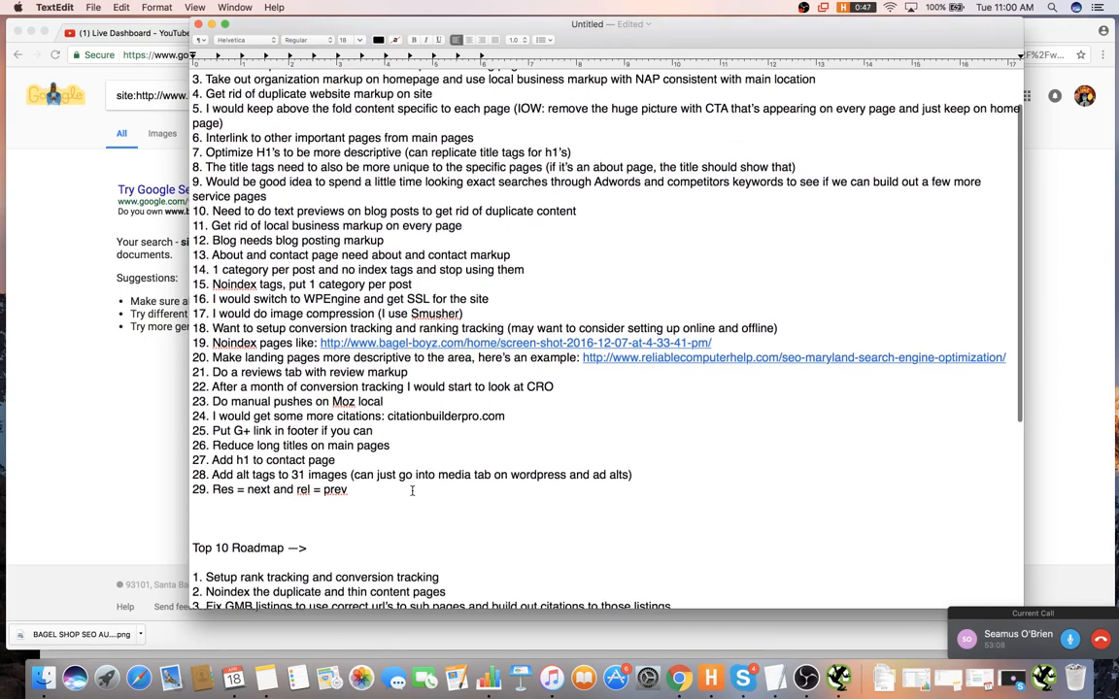
scroll(412, 491, down, 3)
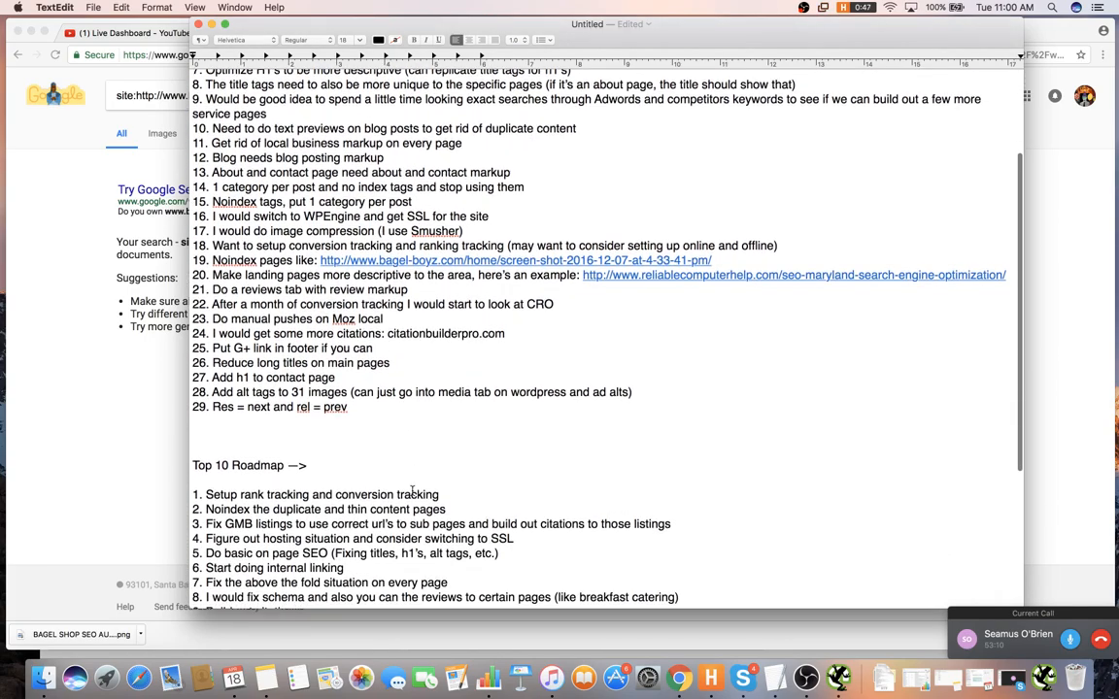
scroll(412, 492, up, 1)
scroll(411, 492, down, 1)
scroll(404, 489, up, 2)
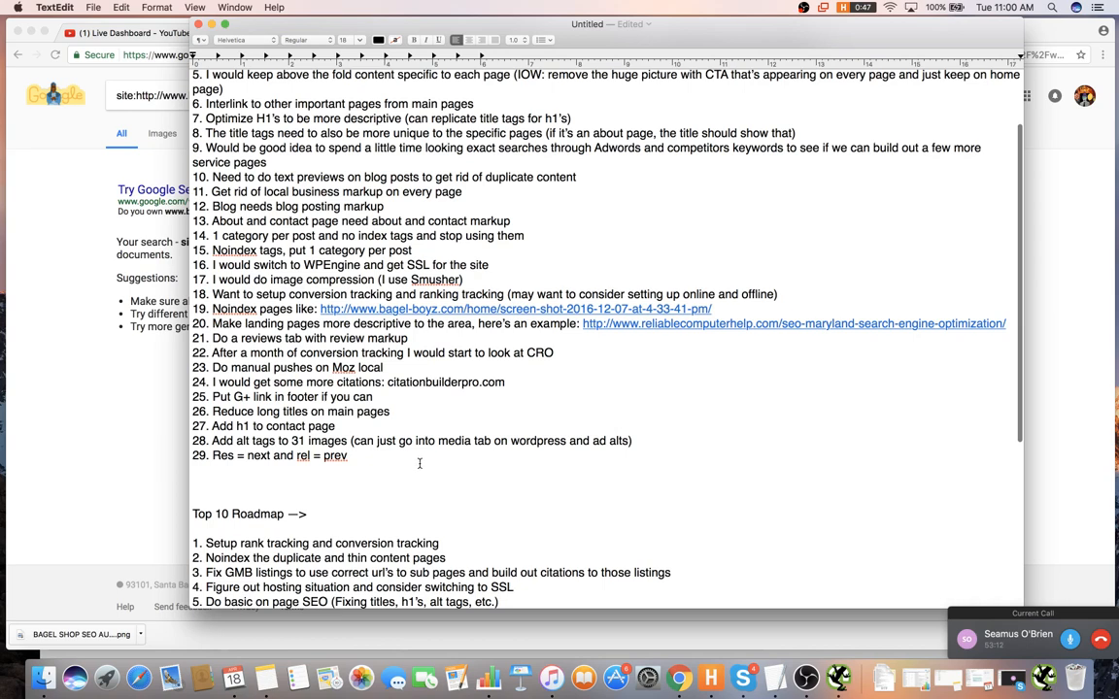
scroll(420, 463, up, 1)
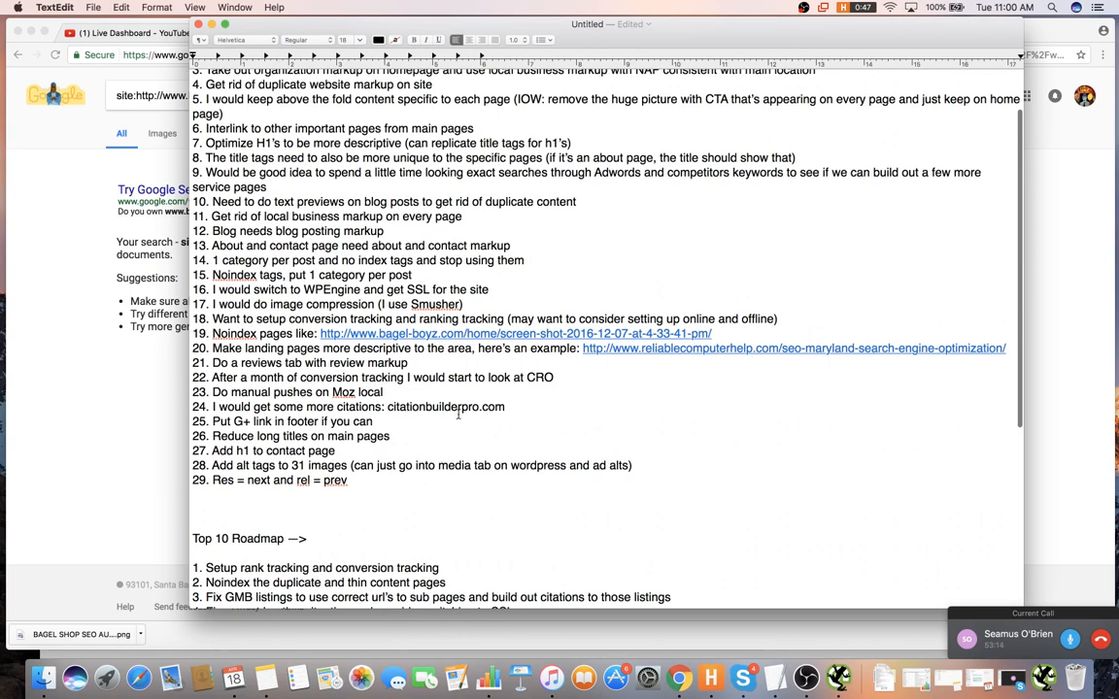
scroll(457, 408, up, 1)
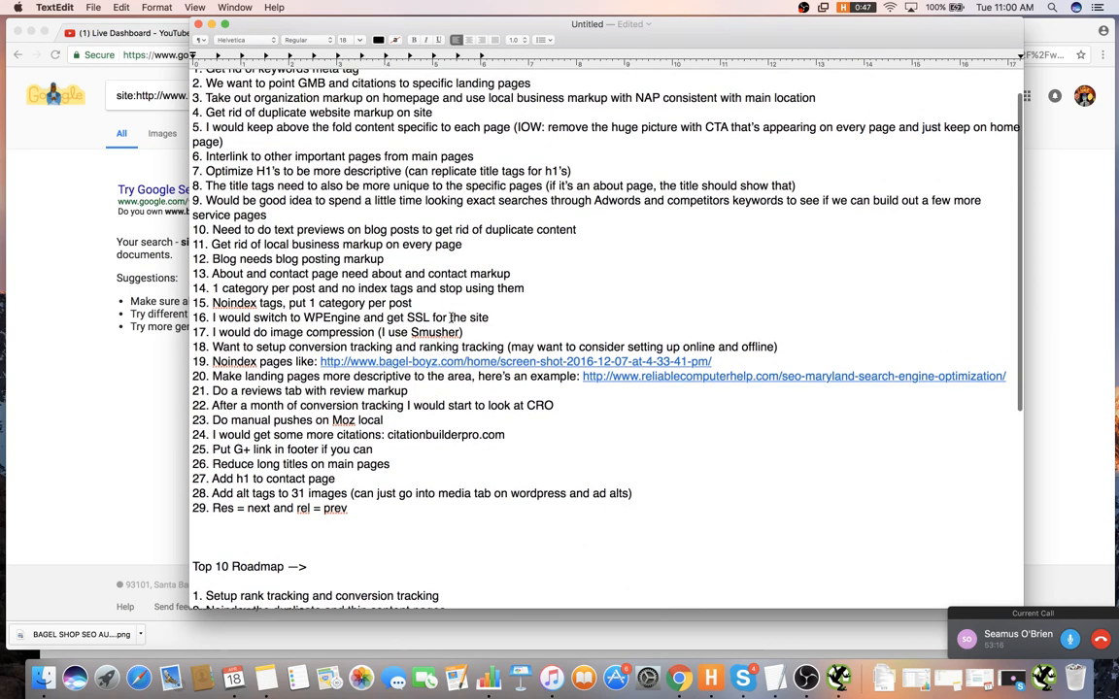
scroll(452, 319, up, 1)
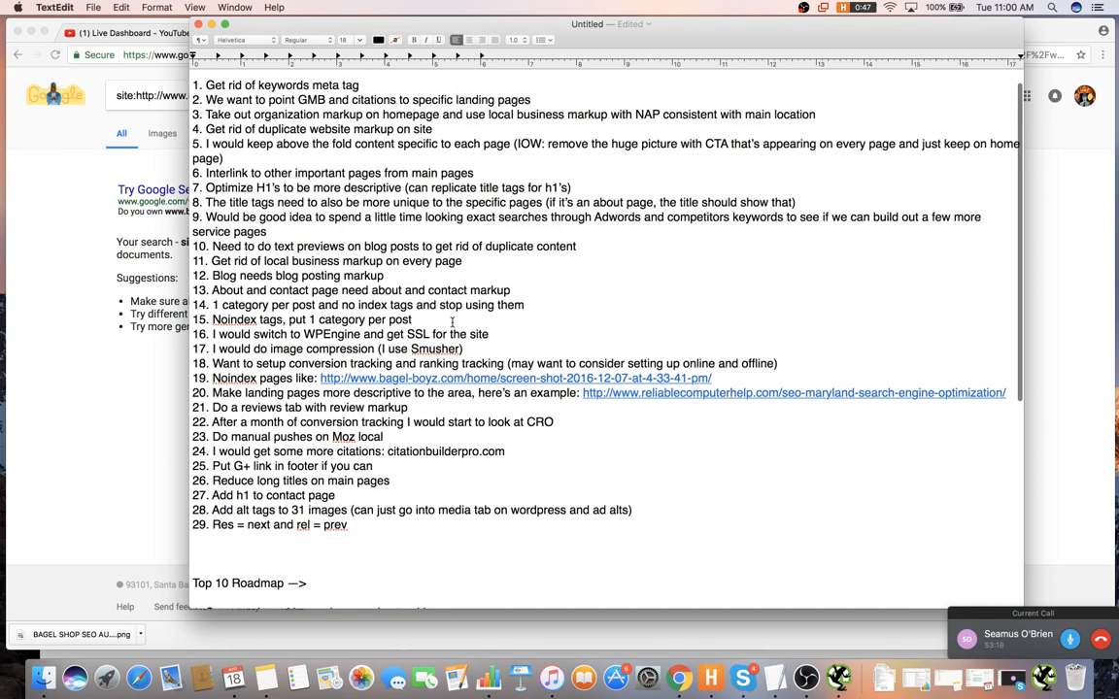
scroll(452, 321, down, 5)
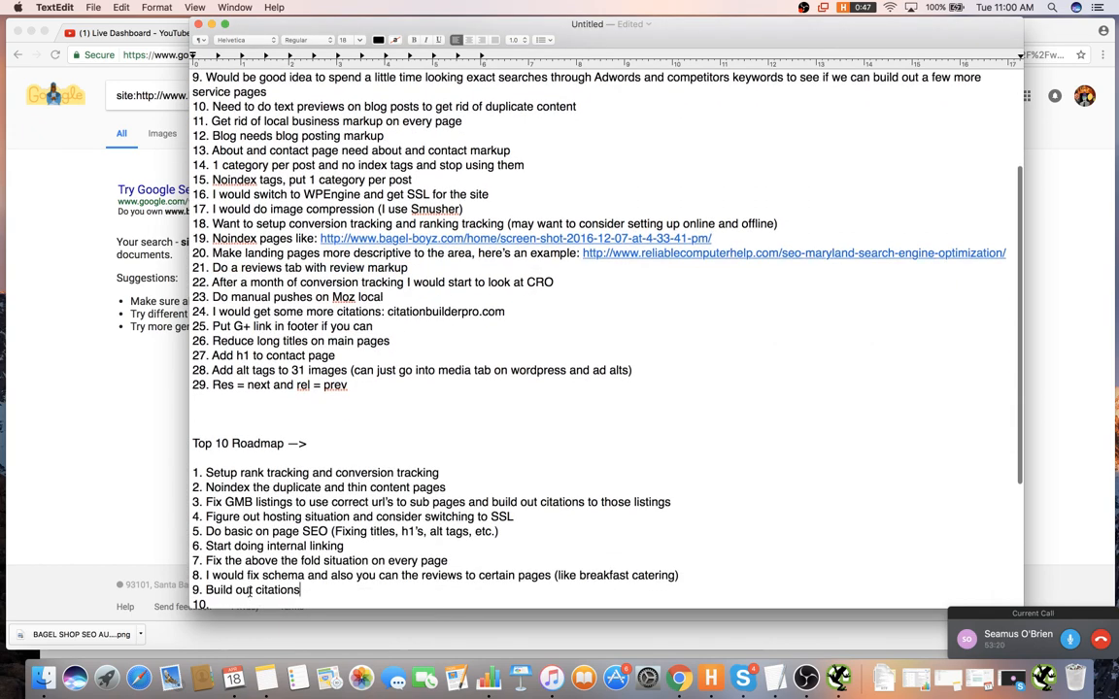
scroll(270, 530, down, 1)
scroll(262, 563, up, 1)
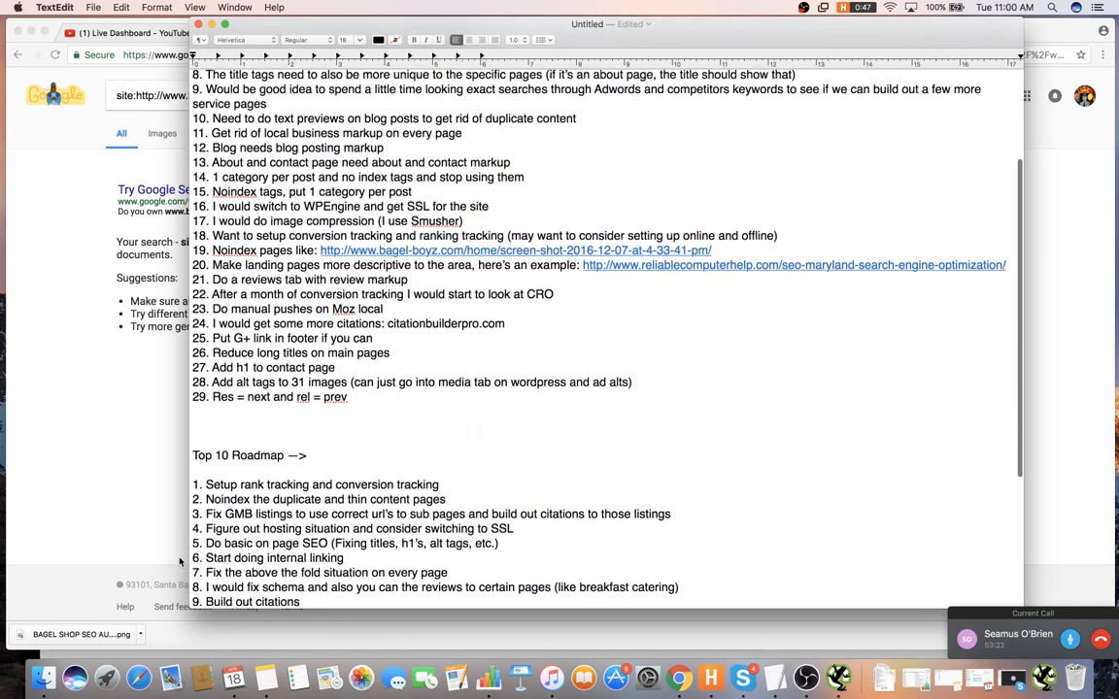
scroll(728, 526, down, 1)
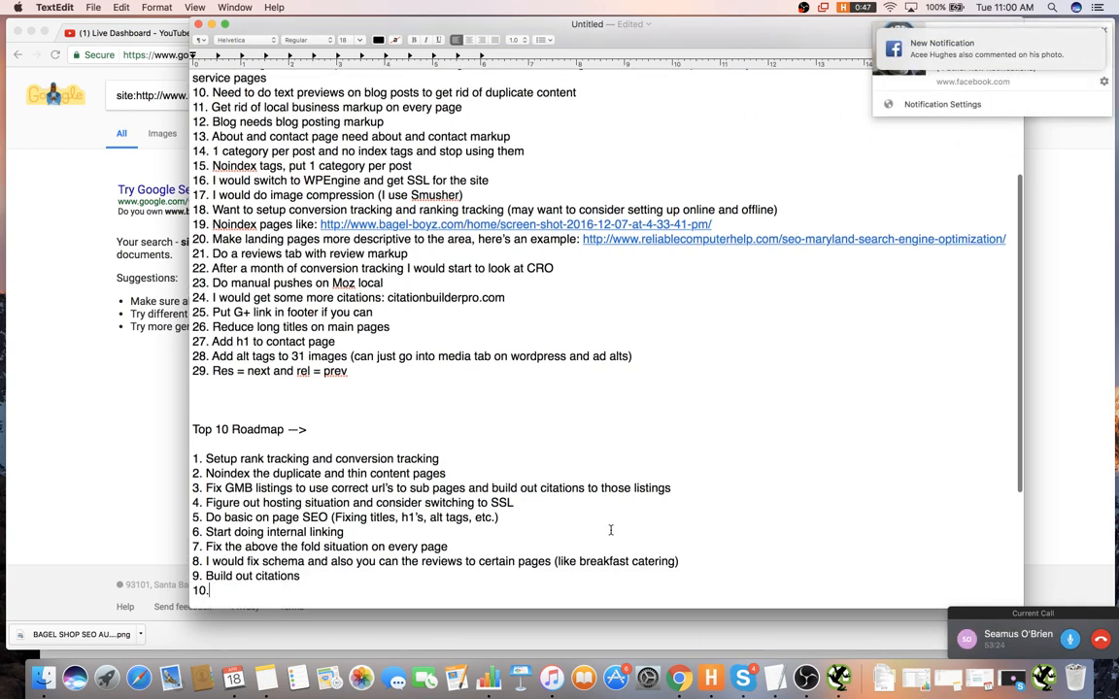
- Write roadmap item 10: 'Continue to build out service pages and get content built out on main pages'
text(Continue to bu)
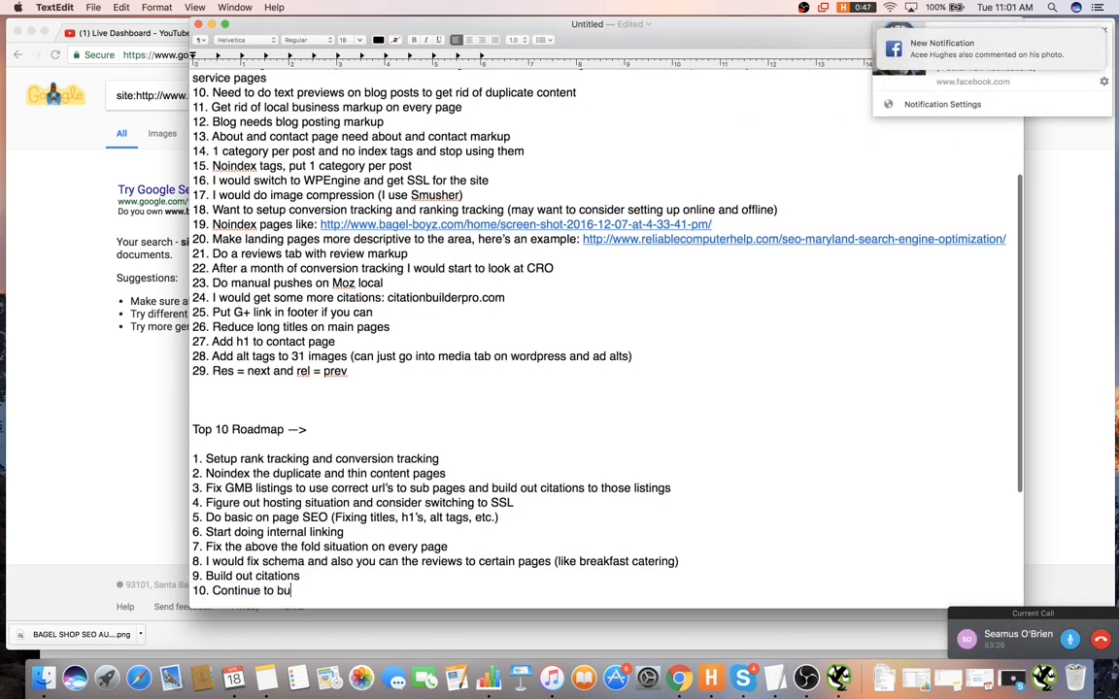
text(ild out service pages and)
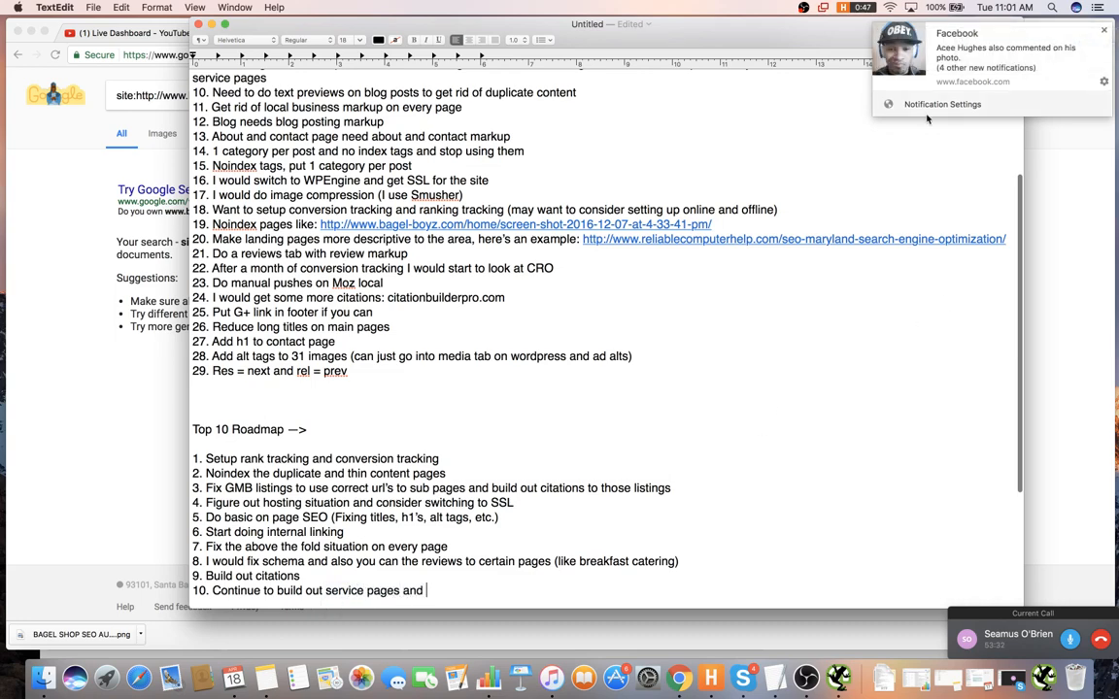
triple_click(470, 591)
click(478, 592)
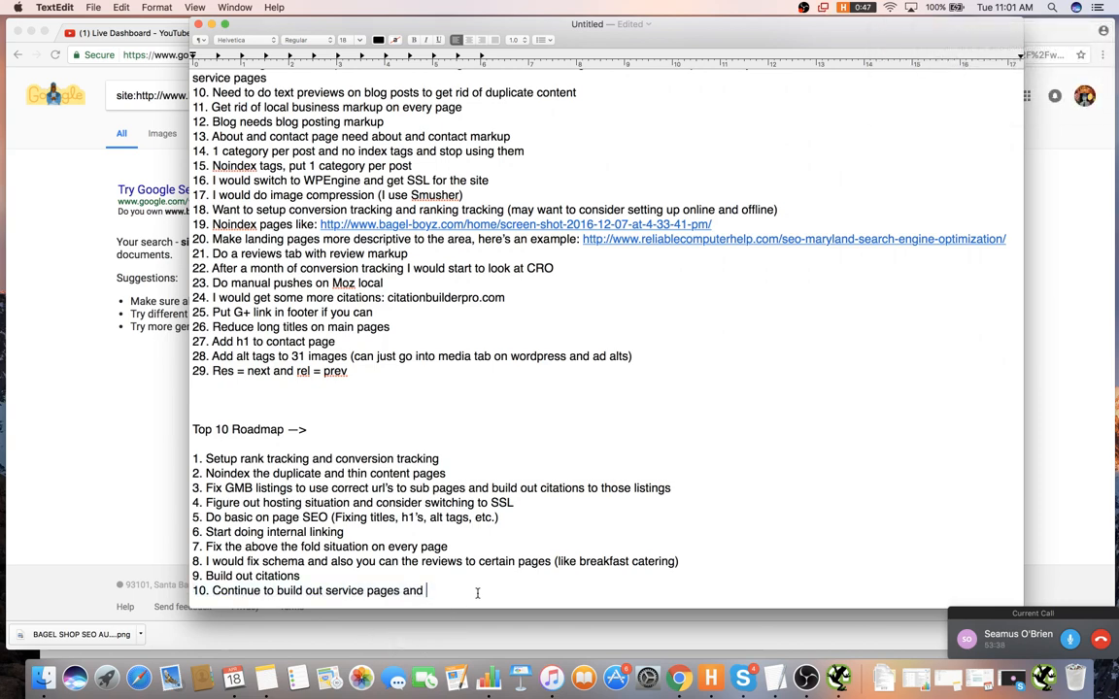
double_click(480, 592)
click(489, 589)
scroll(471, 536, up, 5)
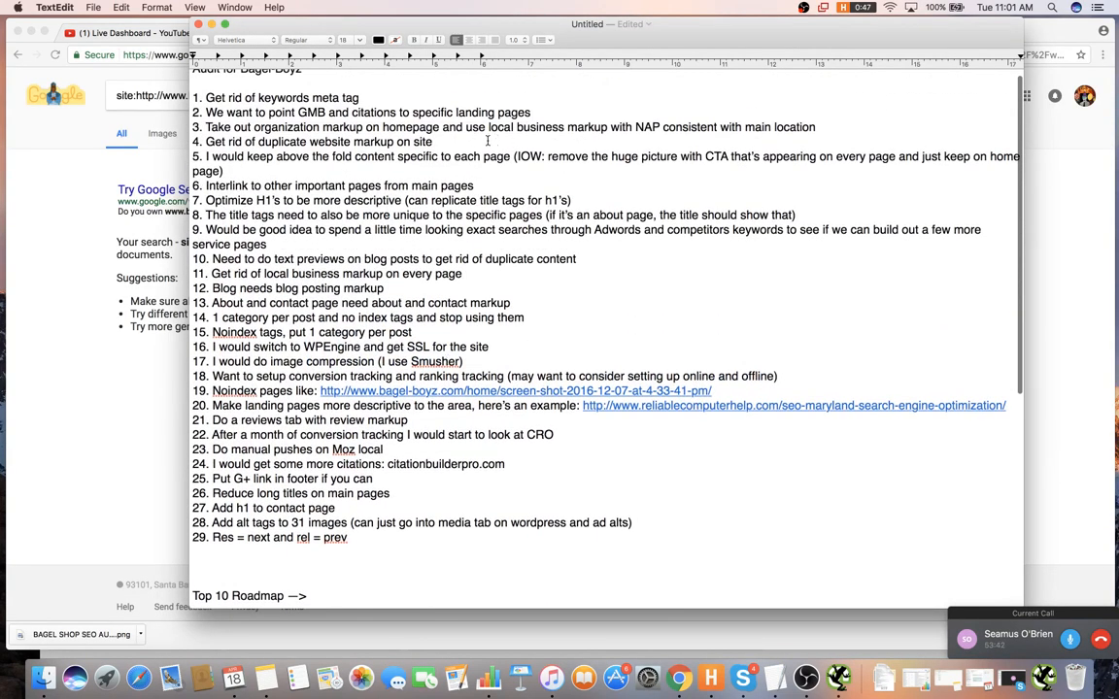
scroll(442, 157, up, 1)
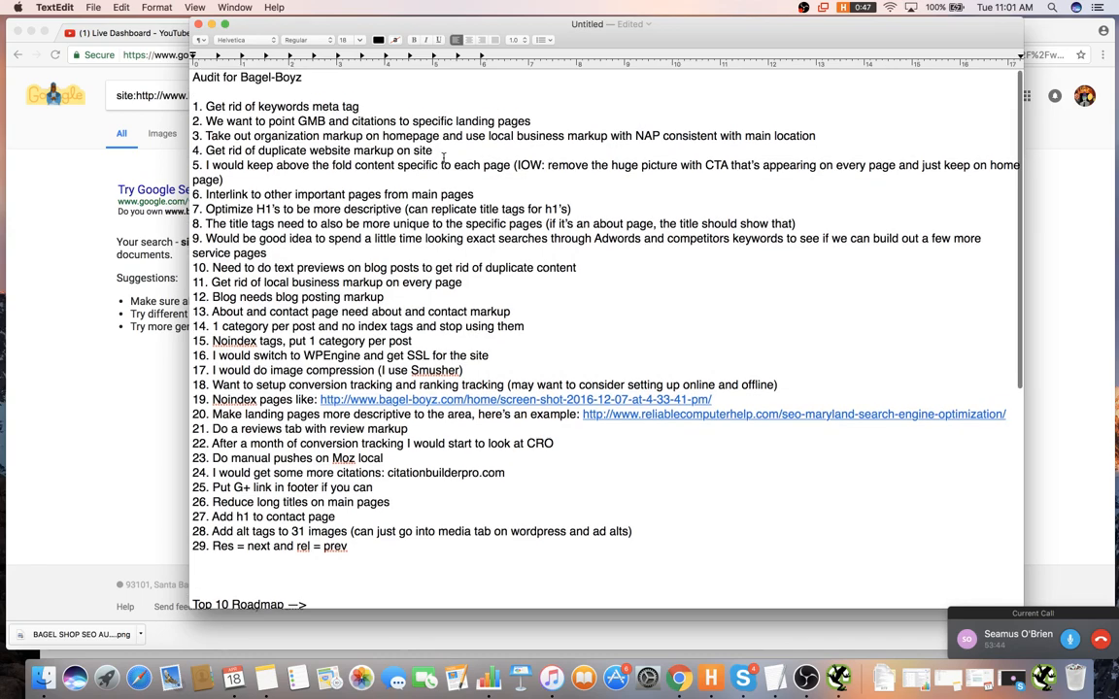
scroll(387, 170, down, 5)
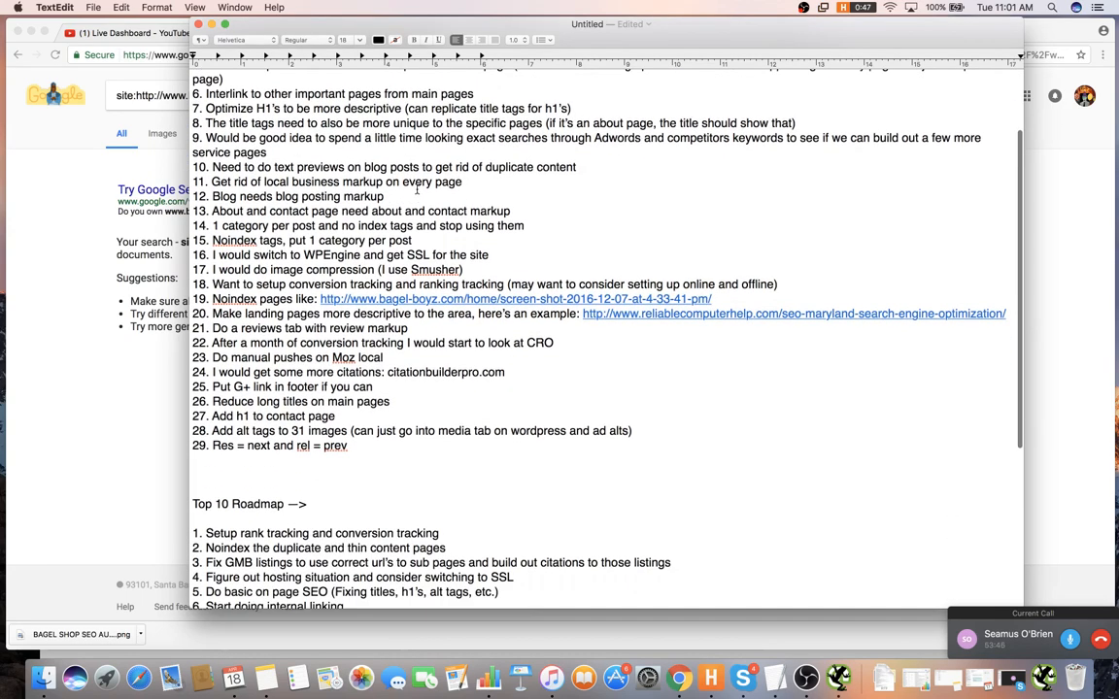
scroll(408, 179, up, 1)
scroll(418, 187, down, 1)
scroll(417, 189, down, 5)
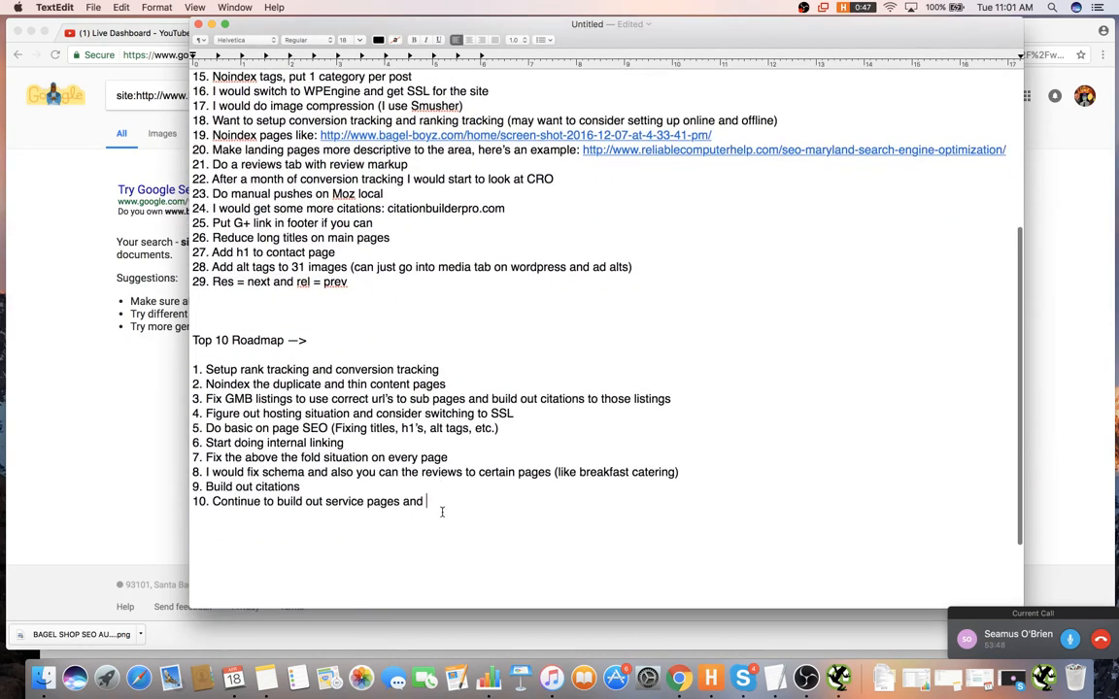
text(get conte)
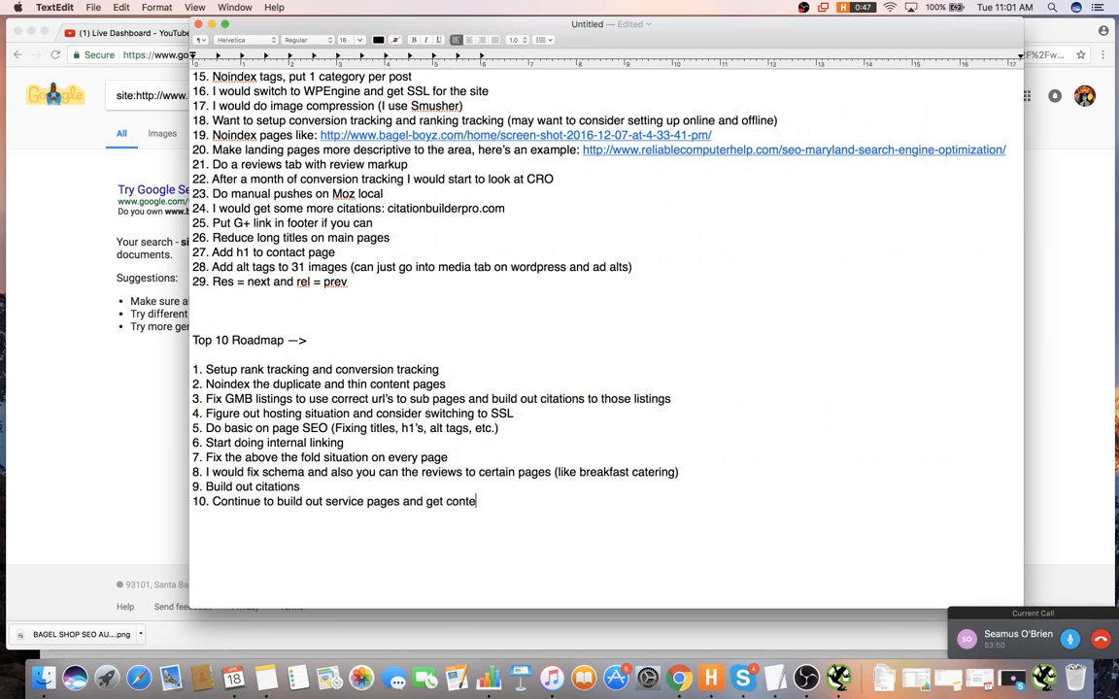
text(nt built out on main pages.)
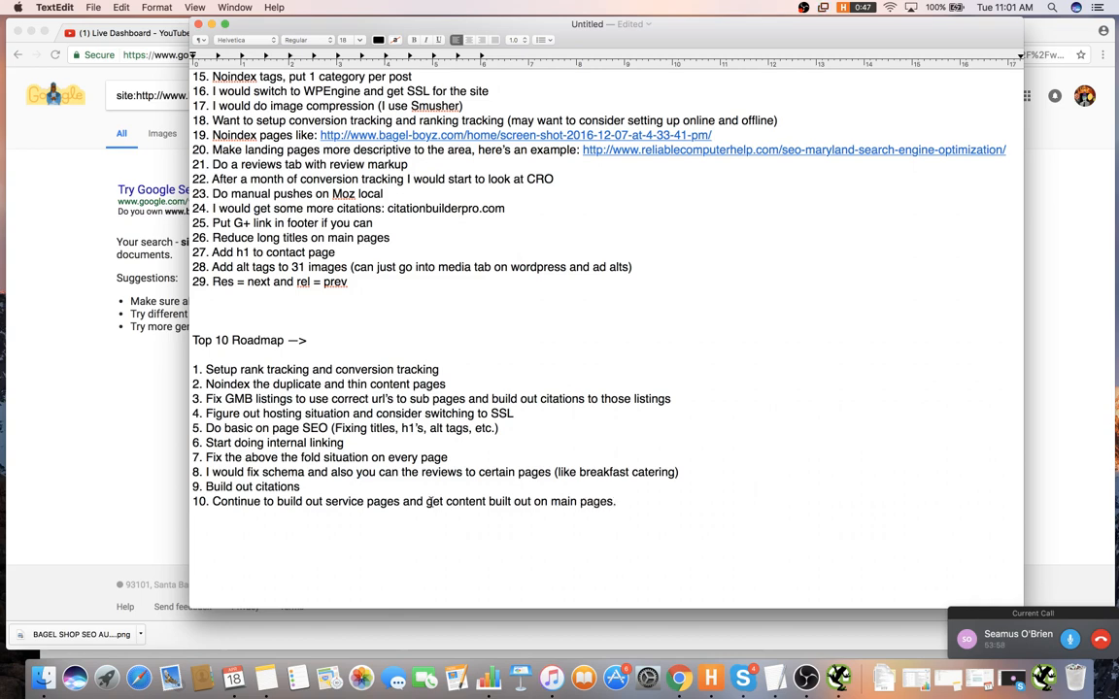
- Remove the blank lines after audit item 29
scroll(415, 509, up, 5)
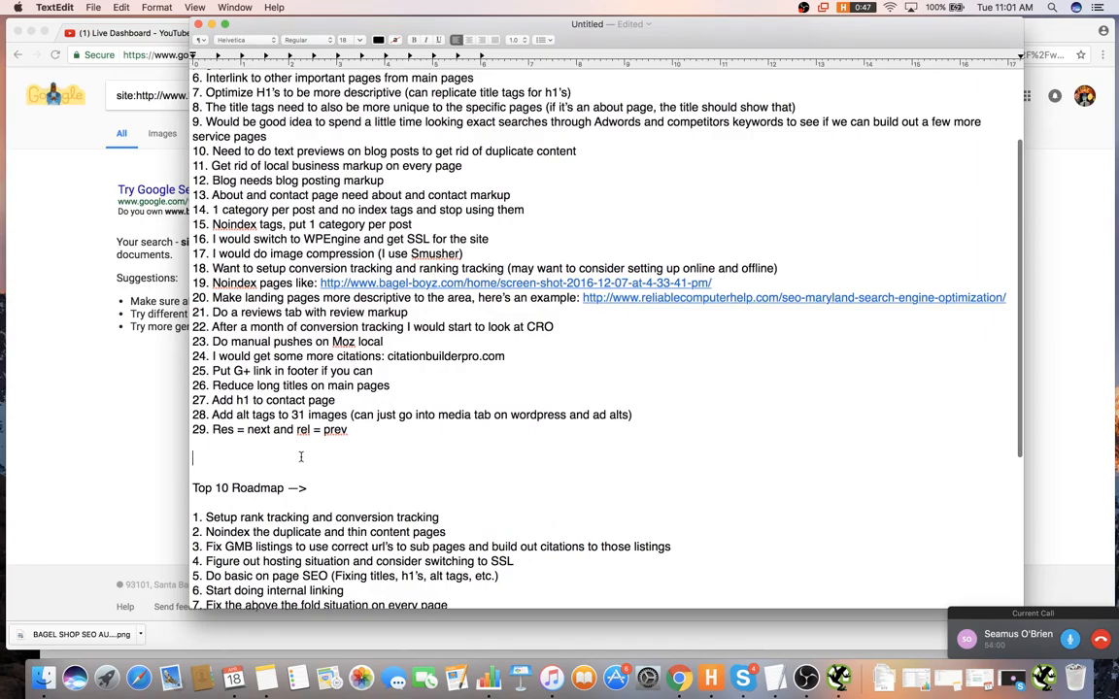
key(BackSpace)
key(BackSpace)
scroll(374, 475, down, 3)
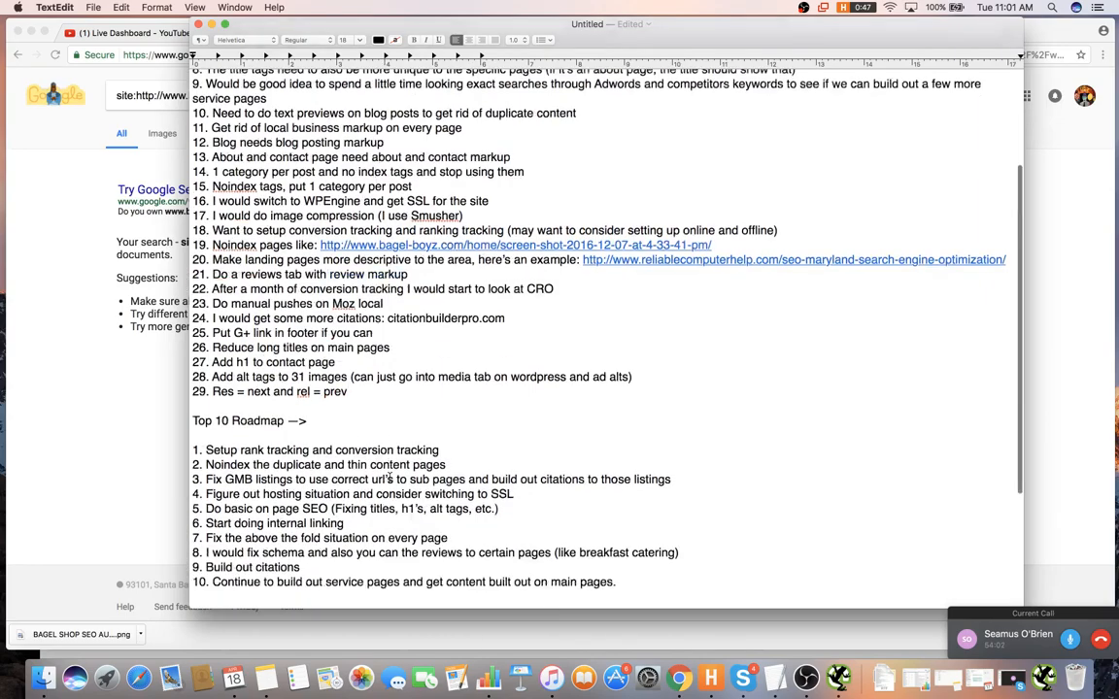
scroll(395, 477, up, 4)
scroll(396, 477, up, 3)
scroll(394, 481, down, 10)
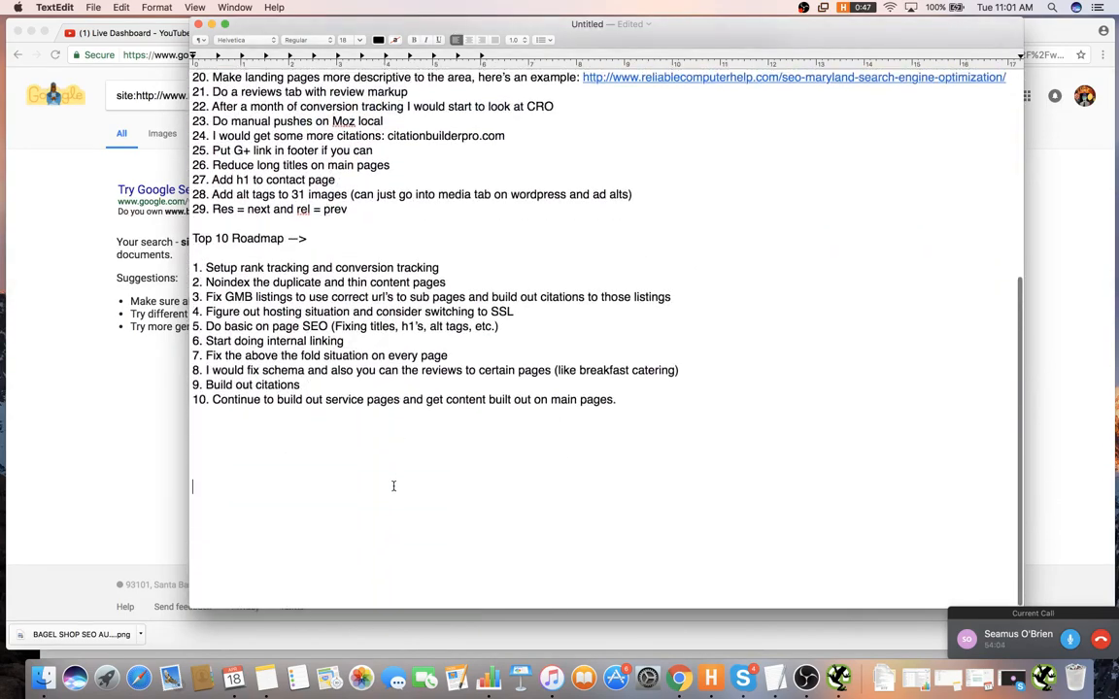
- Delete the empty line after item 10 and the stray 'w' after 'main pages.'
click(393, 485)
scroll(394, 486, up, 3)
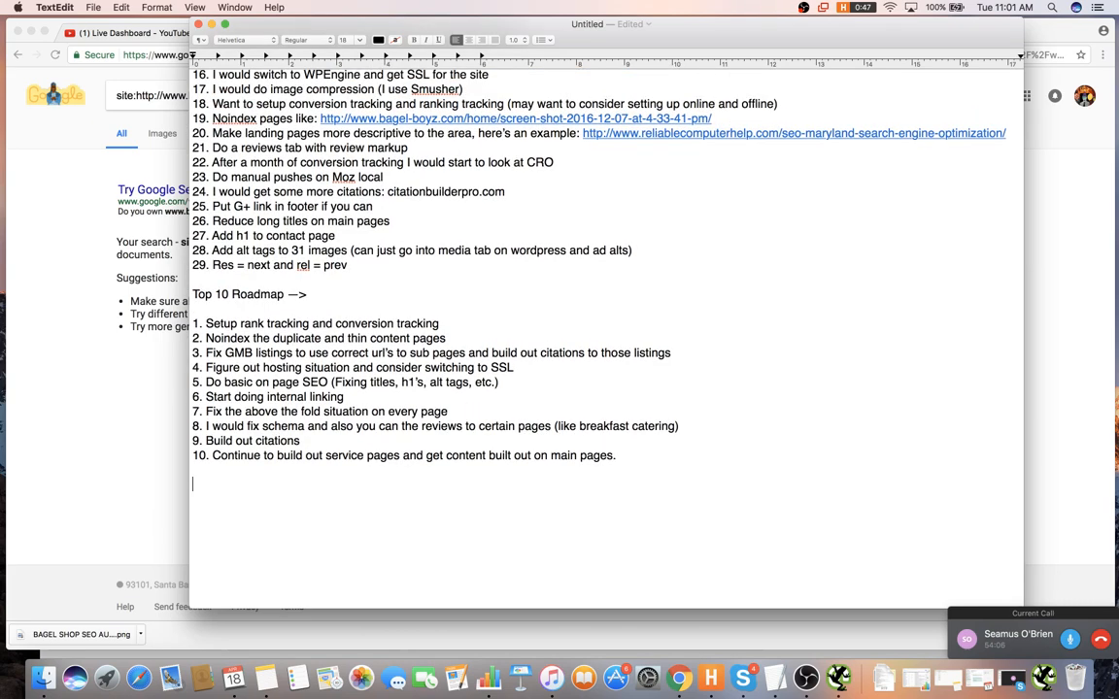
scroll(363, 537, up, 4)
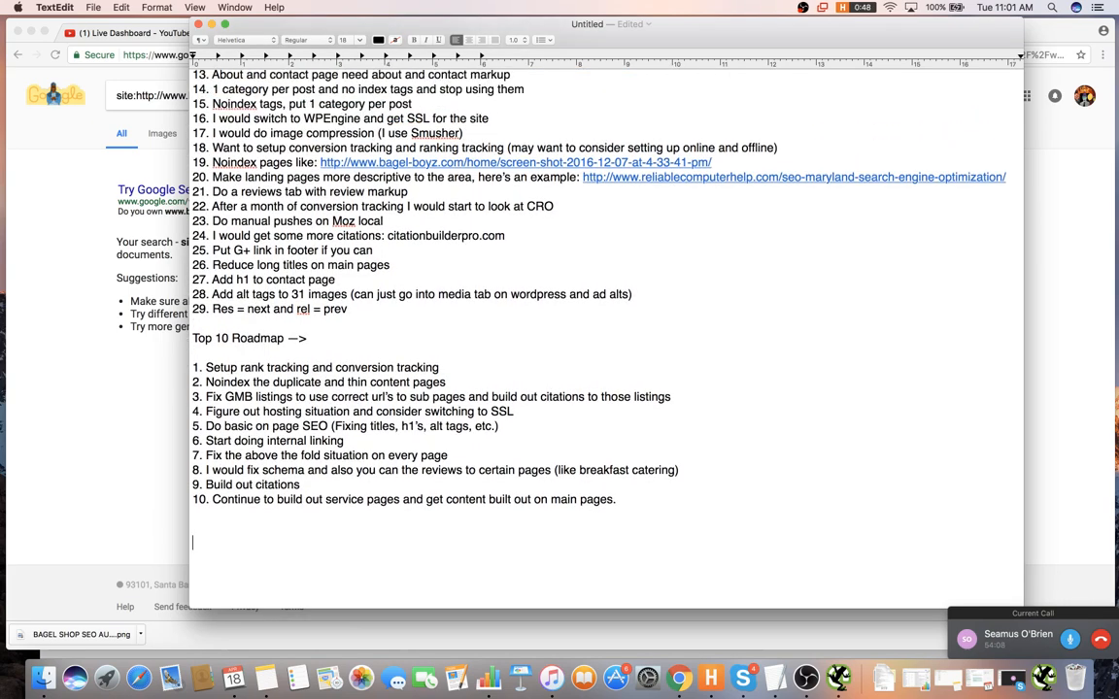
scroll(343, 568, up, 2)
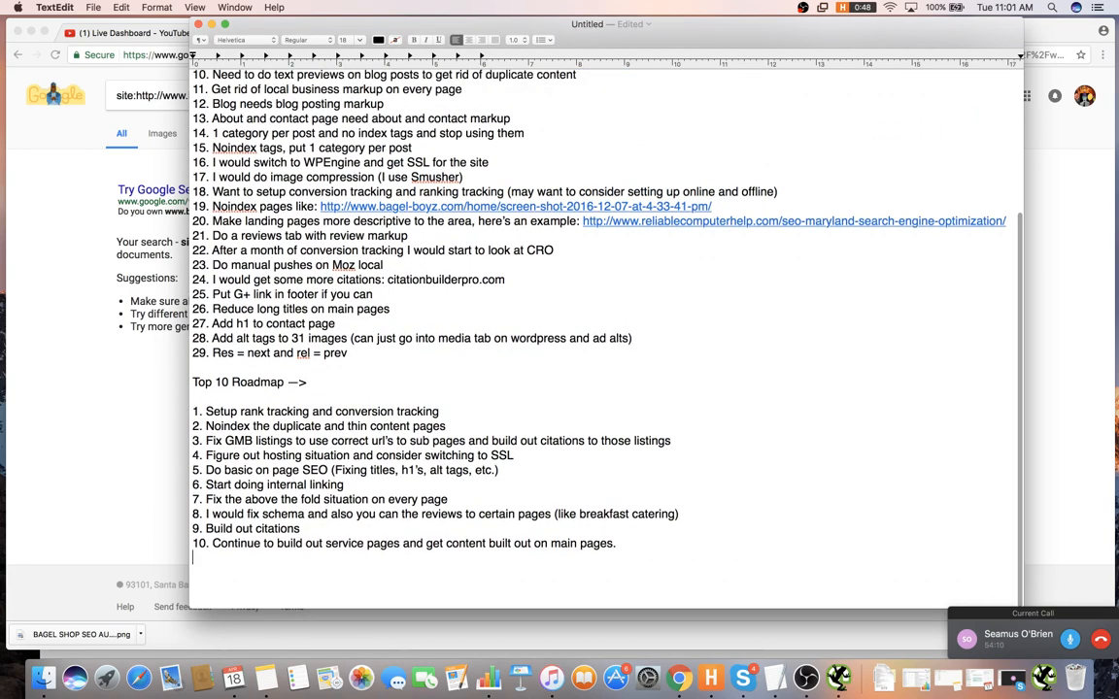
scroll(343, 568, up, 1)
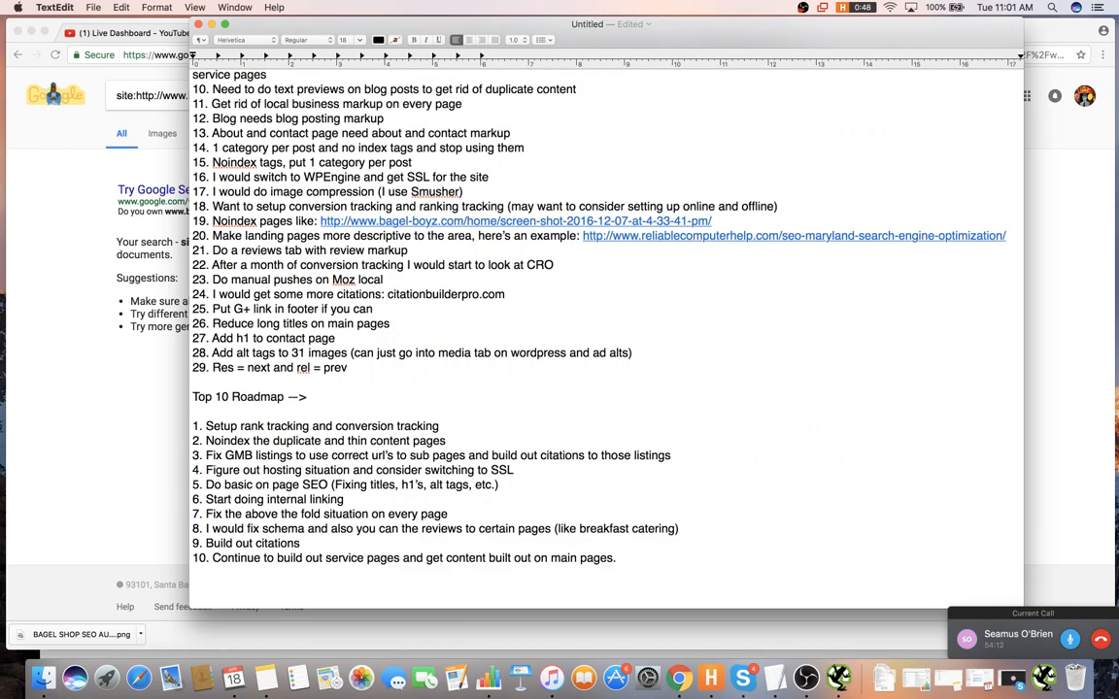
scroll(342, 568, up, 1)
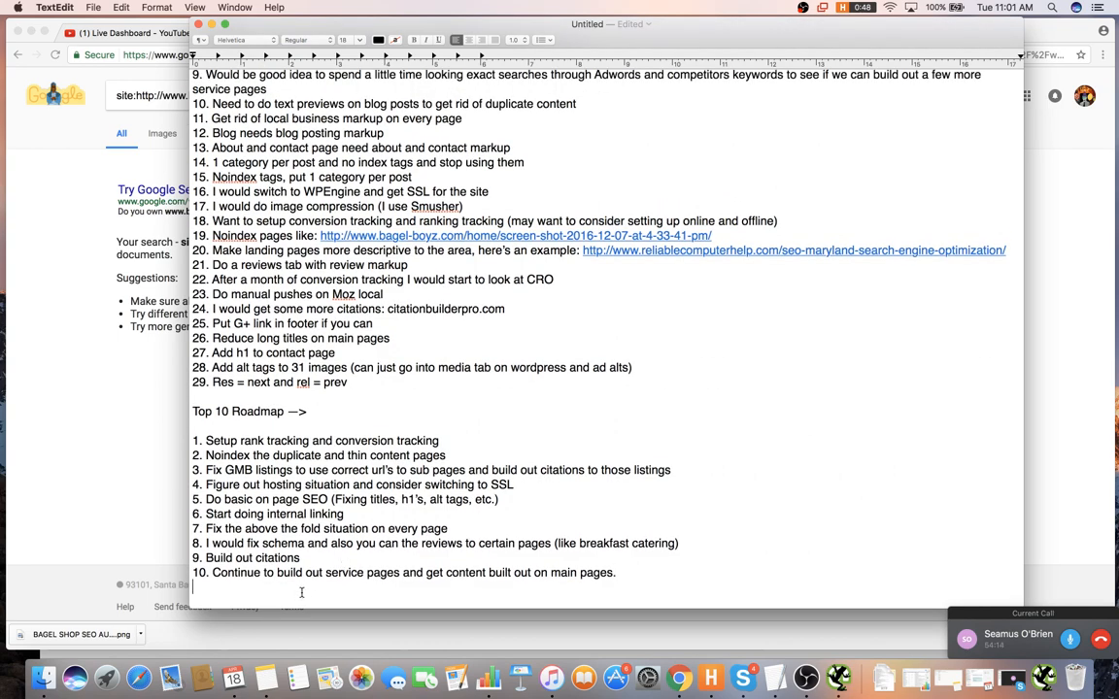
key(BackSpace)
scroll(334, 547, up, 5)
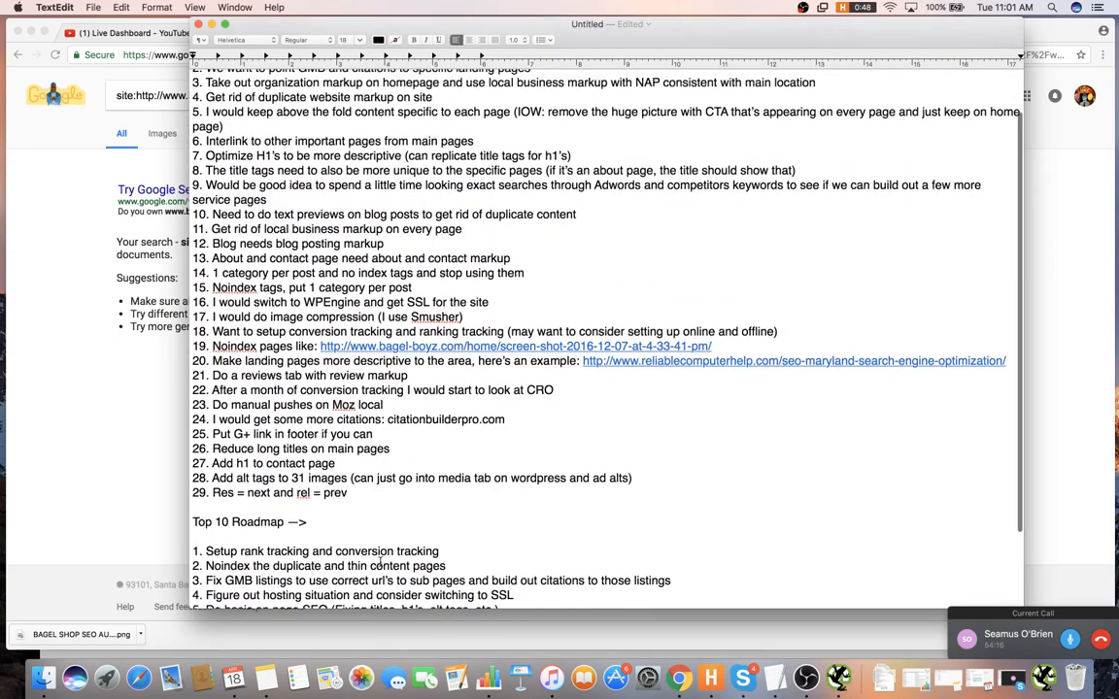
scroll(369, 546, down, 2)
scroll(395, 546, down, 3)
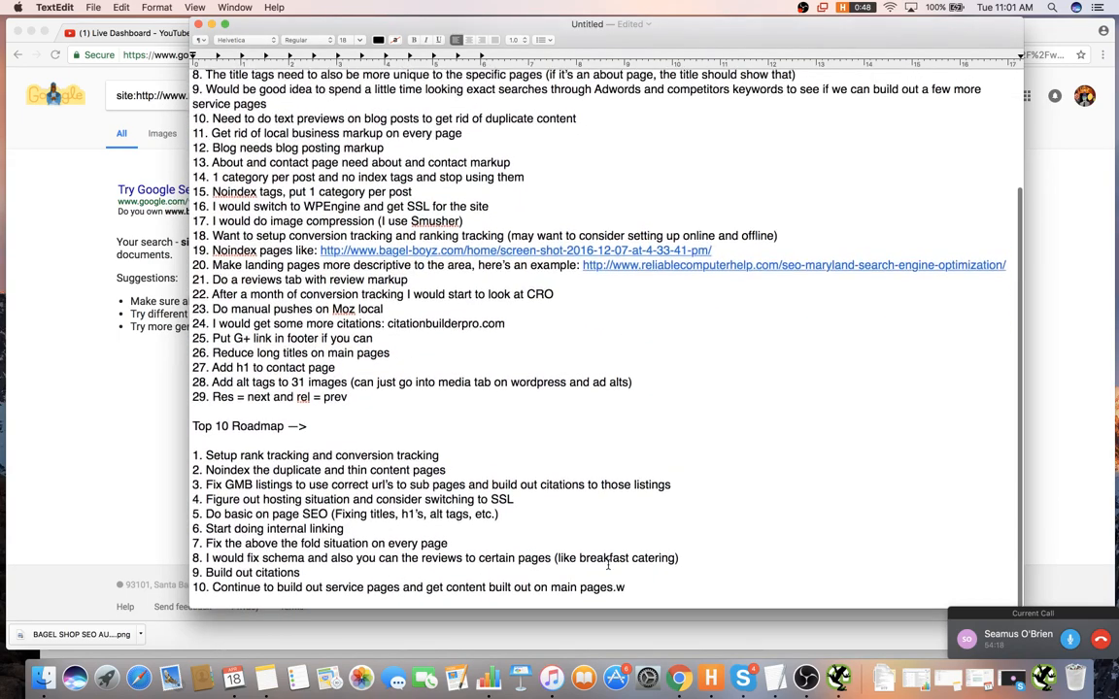
key(BackSpace)
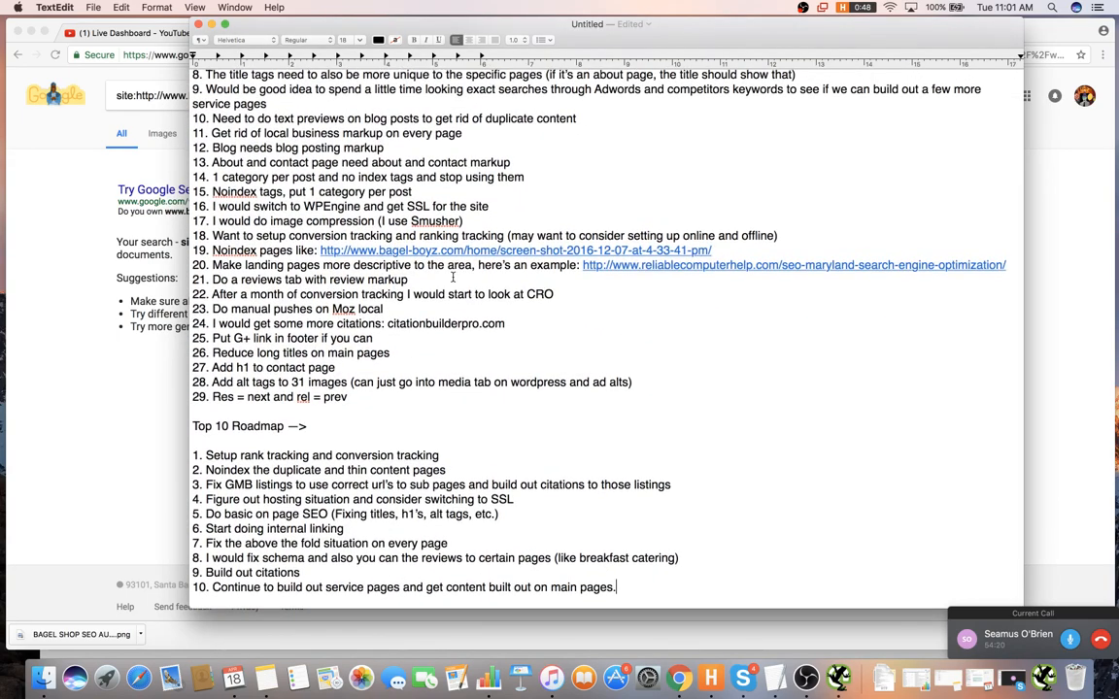
scroll(603, 565, up, 5)
- Check the Analytics and Facebook tabs, then bring the Google results back to the front
click(32, 168)
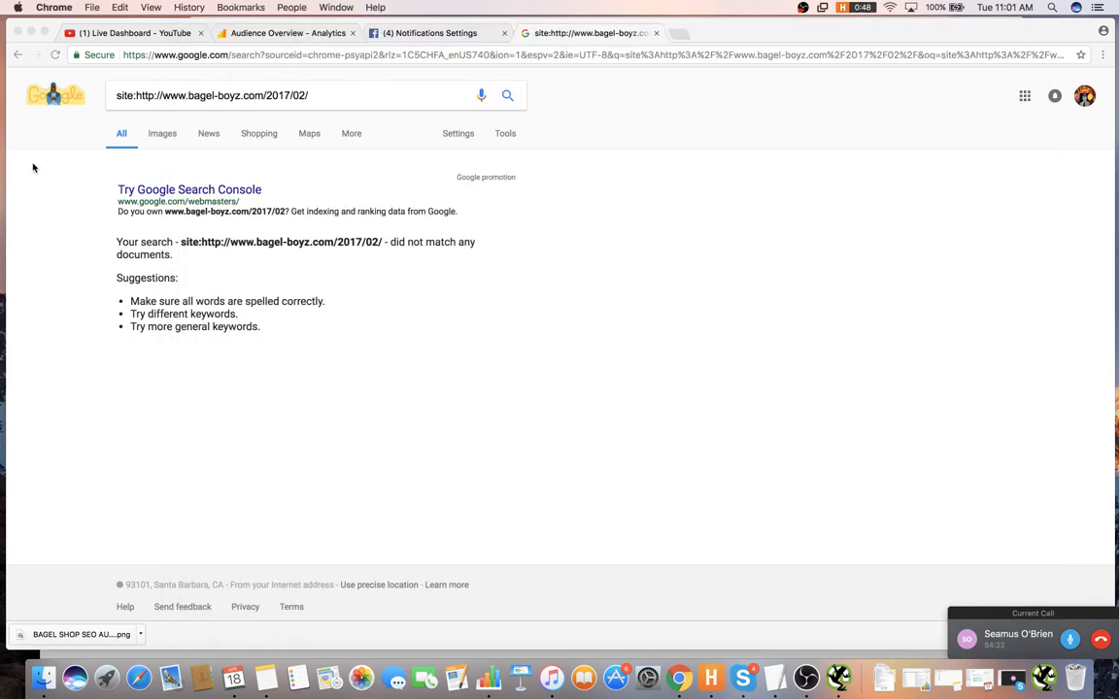
click(251, 35)
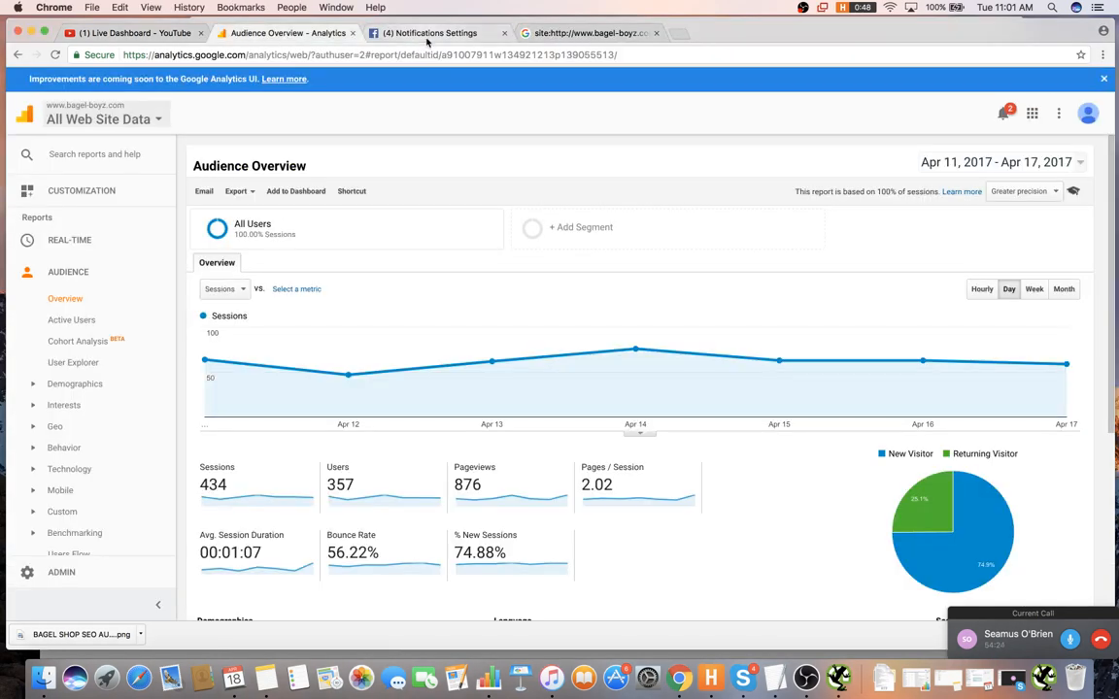
click(418, 33)
click(583, 33)
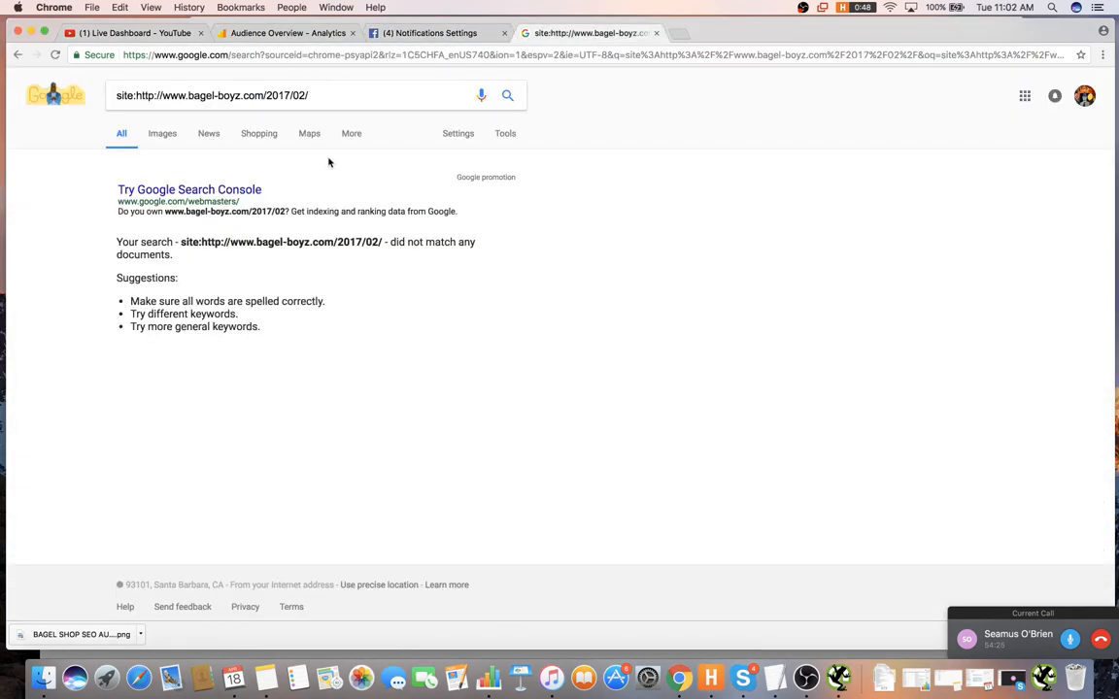
key(super+Tab)
scroll(472, 233, down, 5)
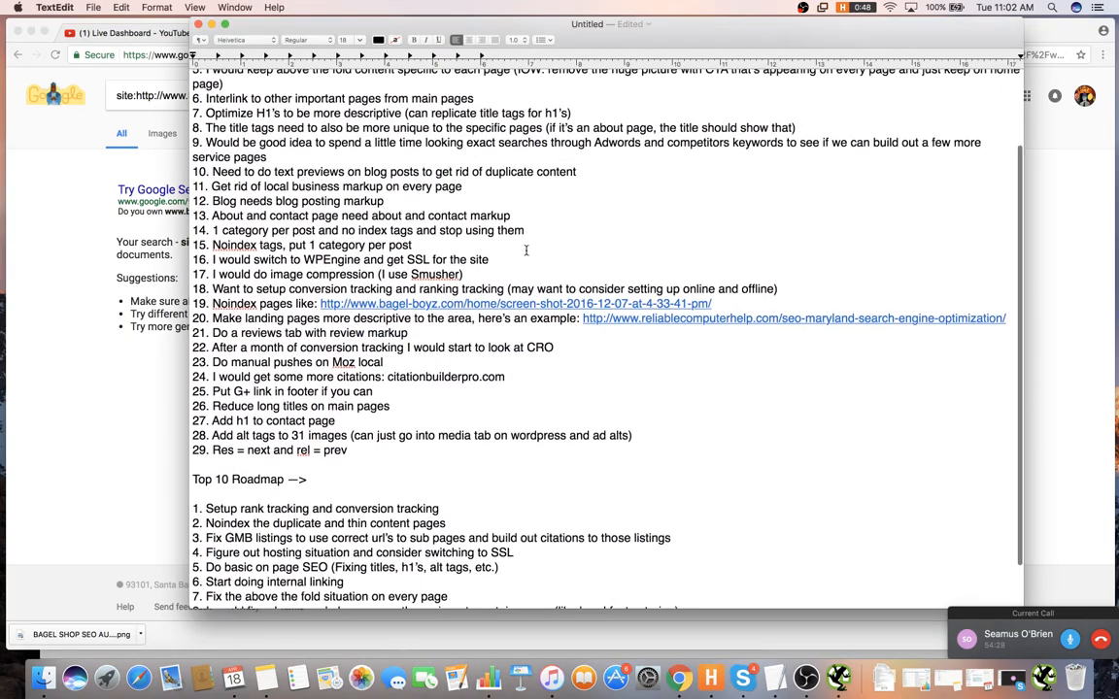
click(39, 205)
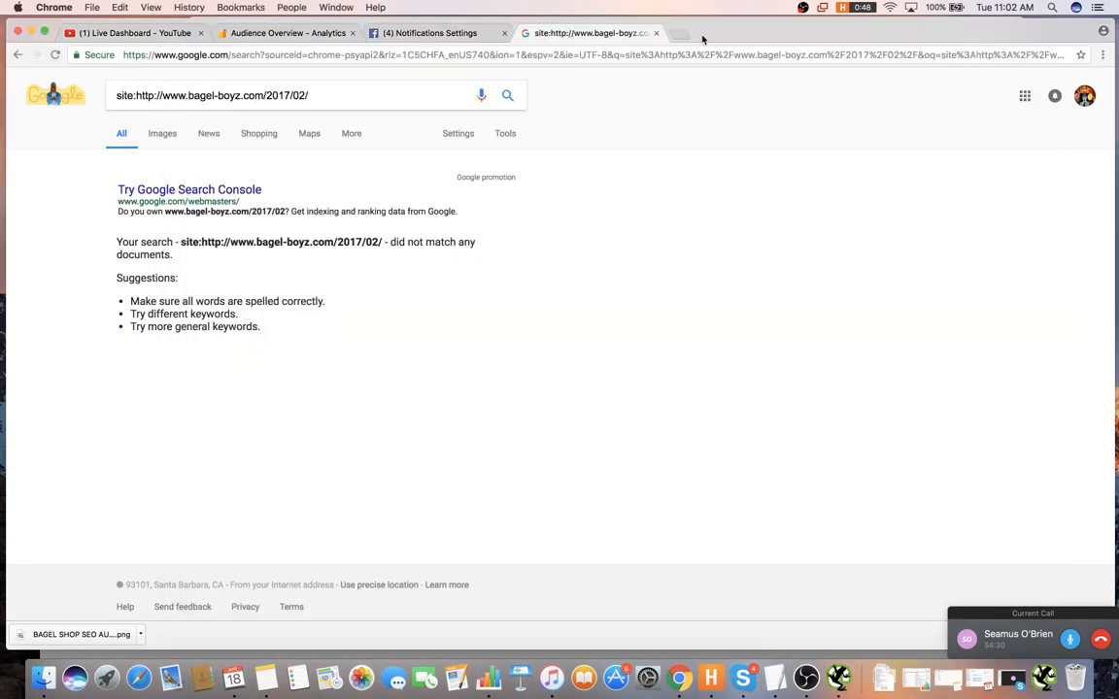
- Select the text of the site: query in Google's search box
triple_click(338, 101)
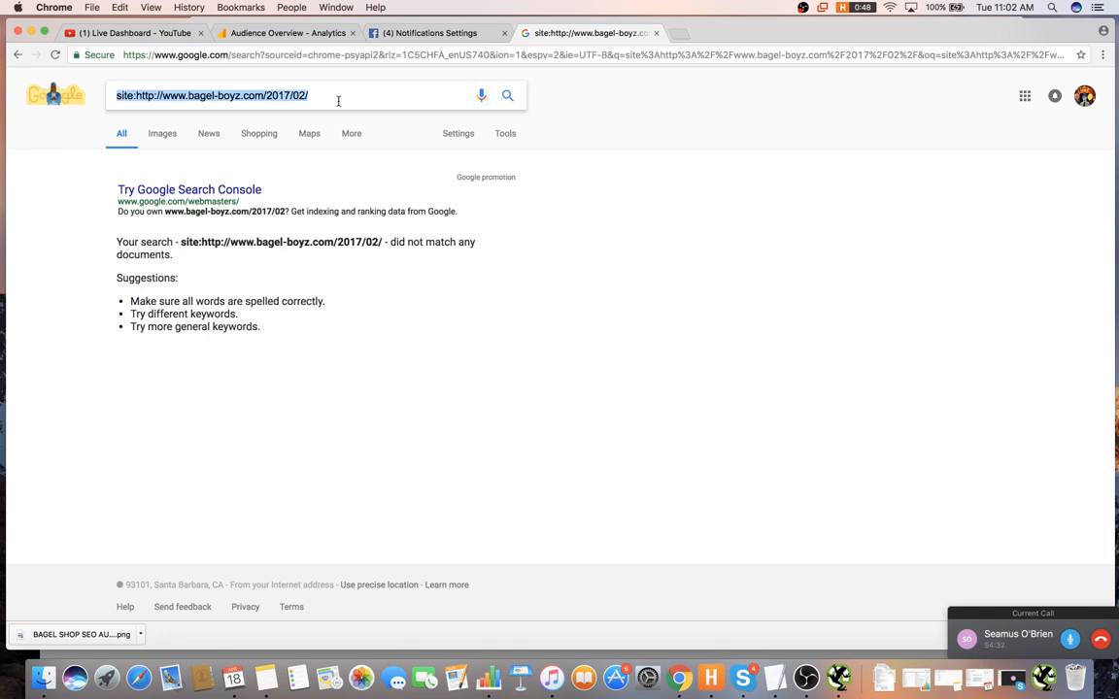
click(347, 100)
triple_click(346, 100)
click(340, 100)
triple_click(291, 100)
click(288, 101)
triple_click(291, 100)
click(350, 101)
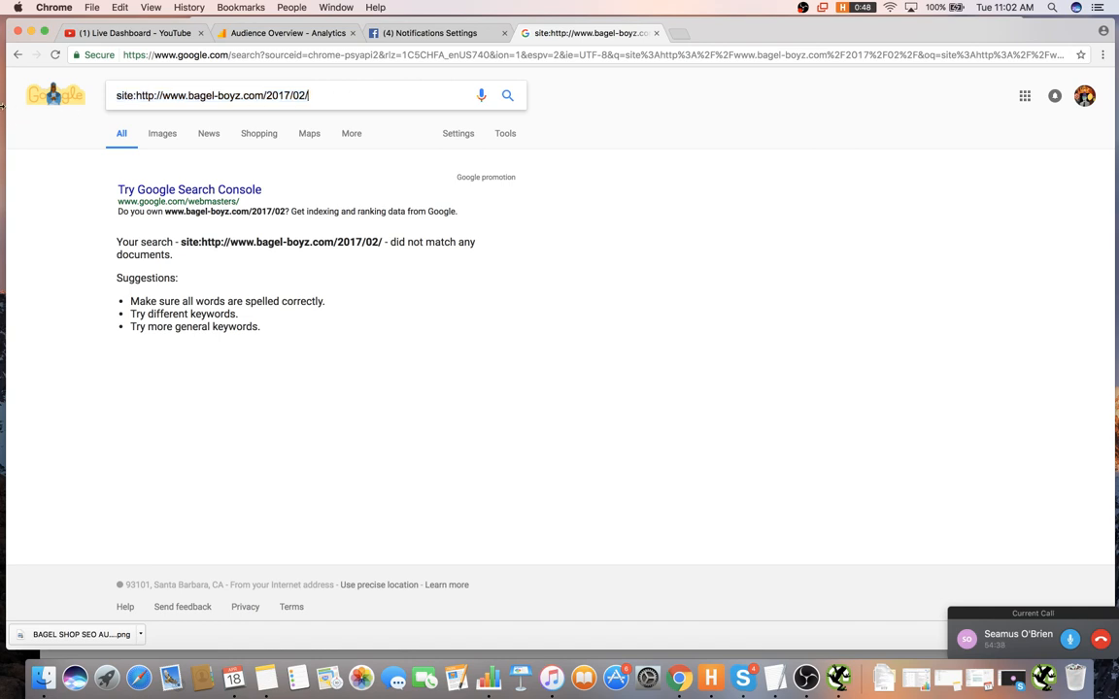
triple_click(303, 98)
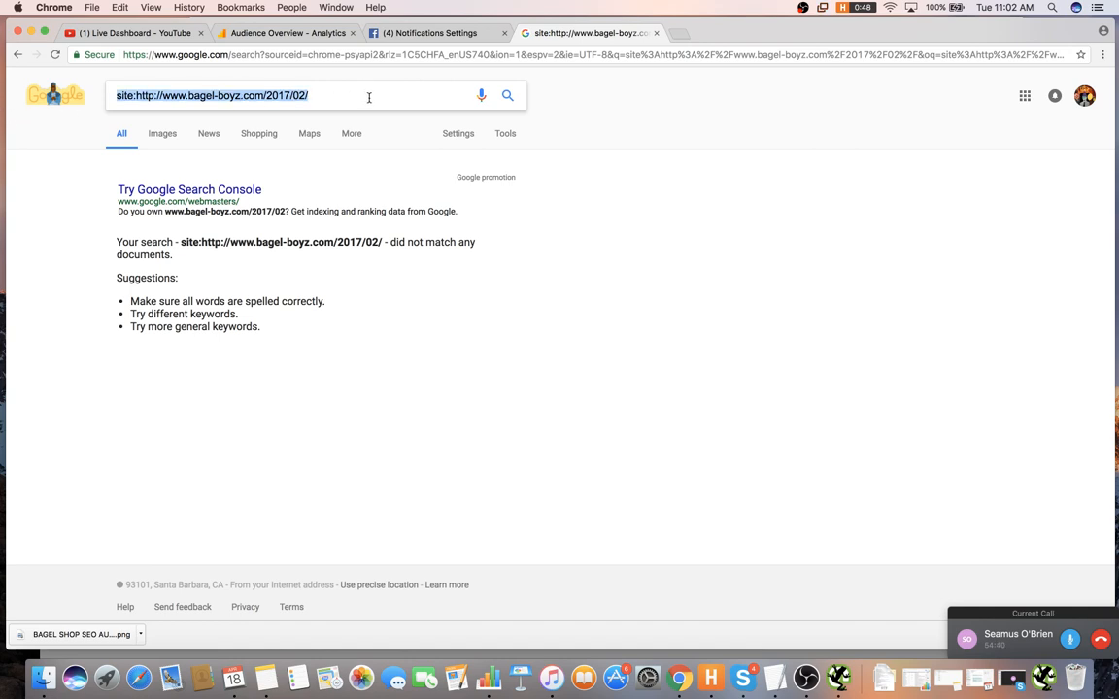
drag(369, 98, 131, 82)
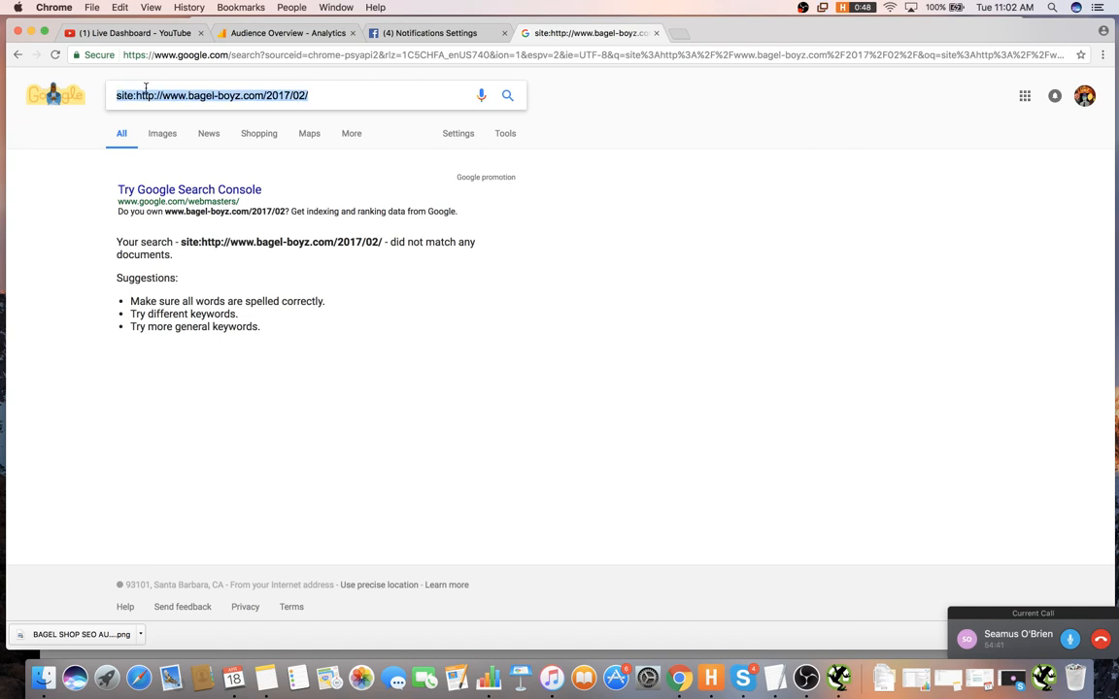
click(244, 96)
drag(268, 95, 445, 105)
key(BackSpace)
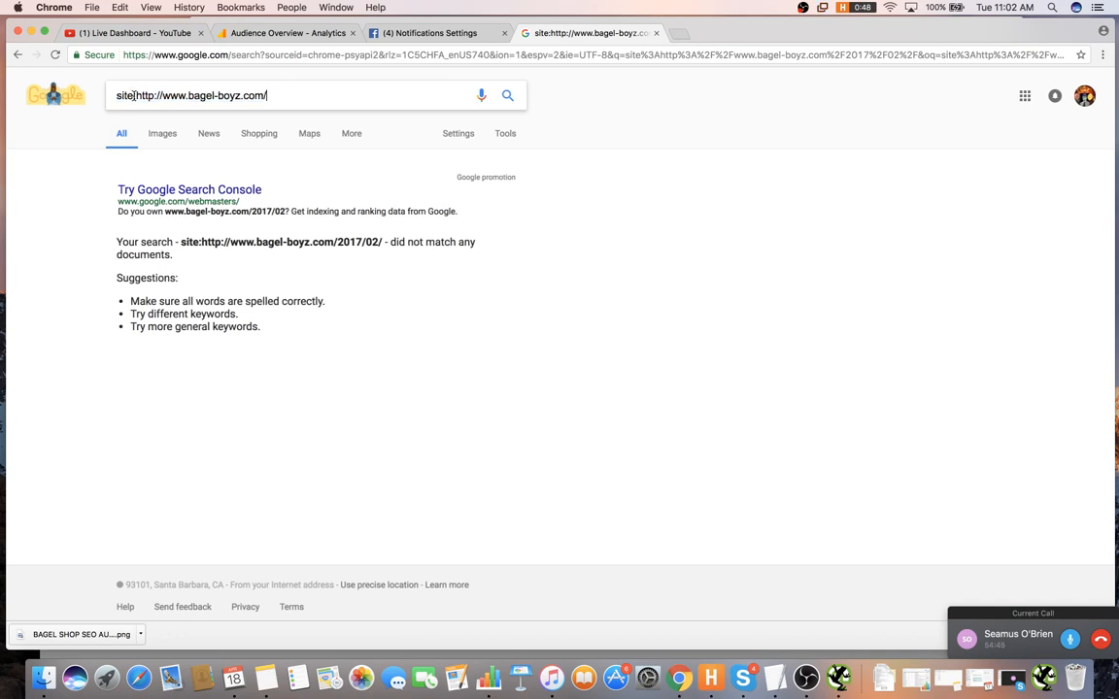
drag(136, 95, 98, 98)
key(BackSpace)
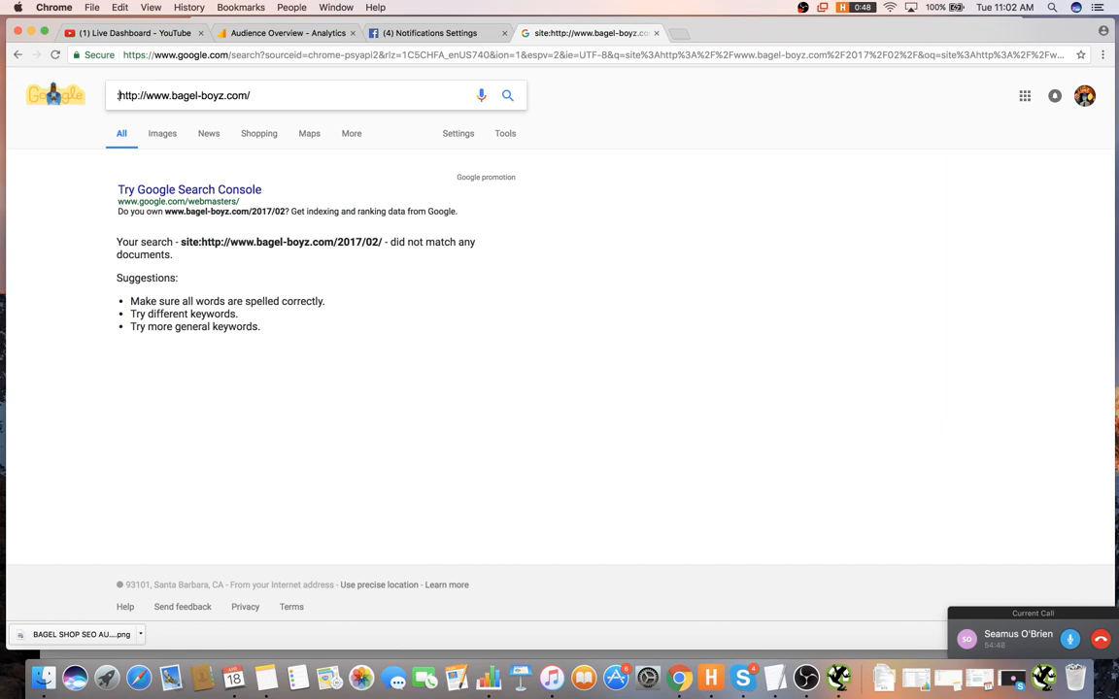
key(BackSpace)
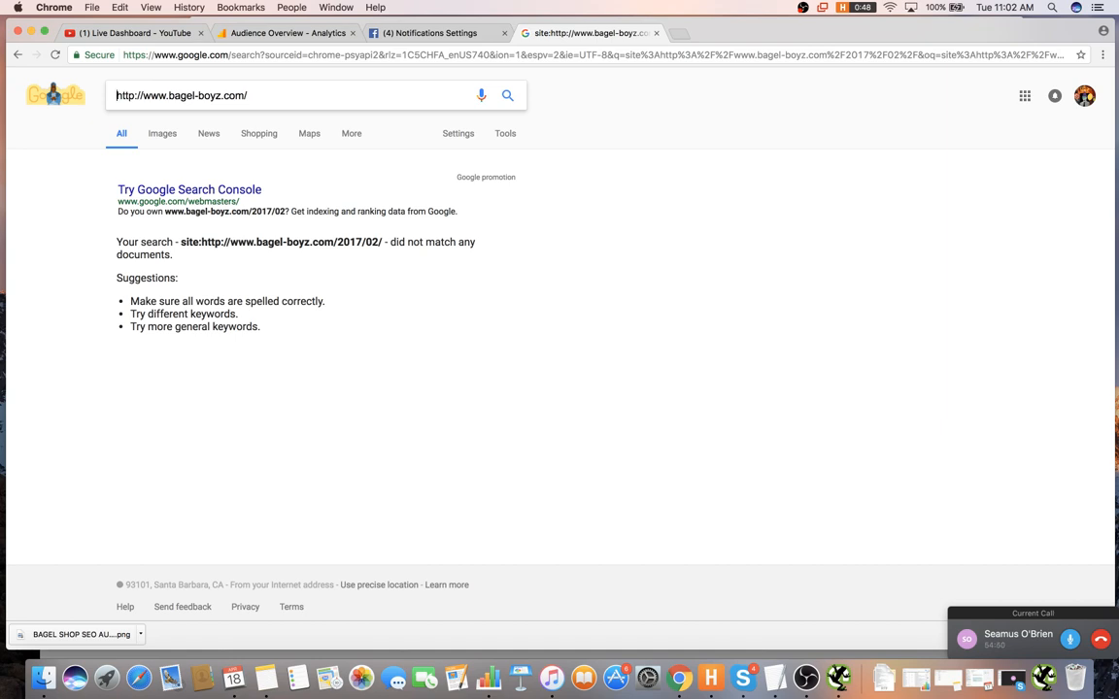
text(sig)
key(BackSpace)
key(BackSpace)
key(BackSpace)
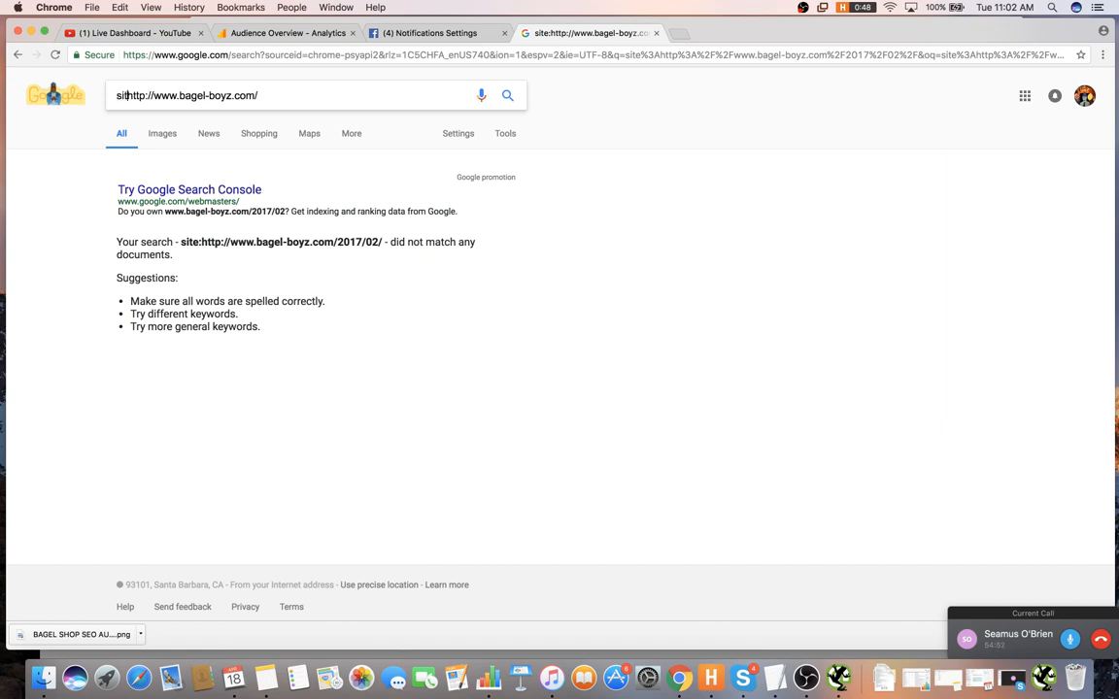
key(Return)
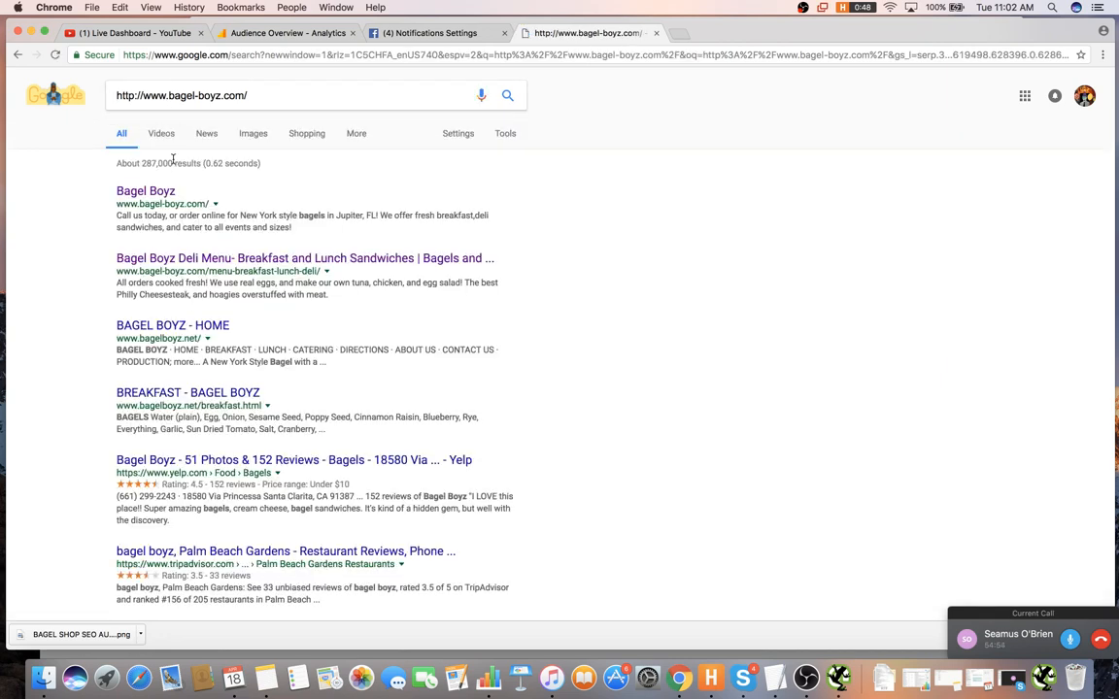
scroll(214, 146, down, 1)
scroll(218, 117, up, 1)
drag(253, 96, 35, 103)
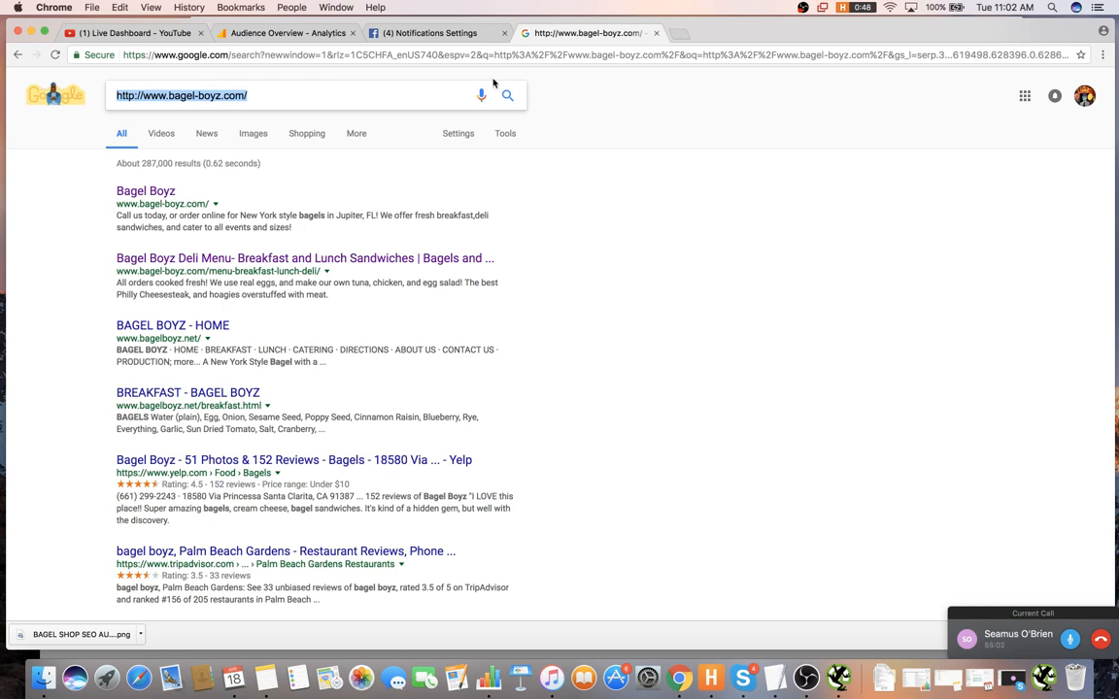
drag(387, 95, 174, 95)
key(super+Tab)
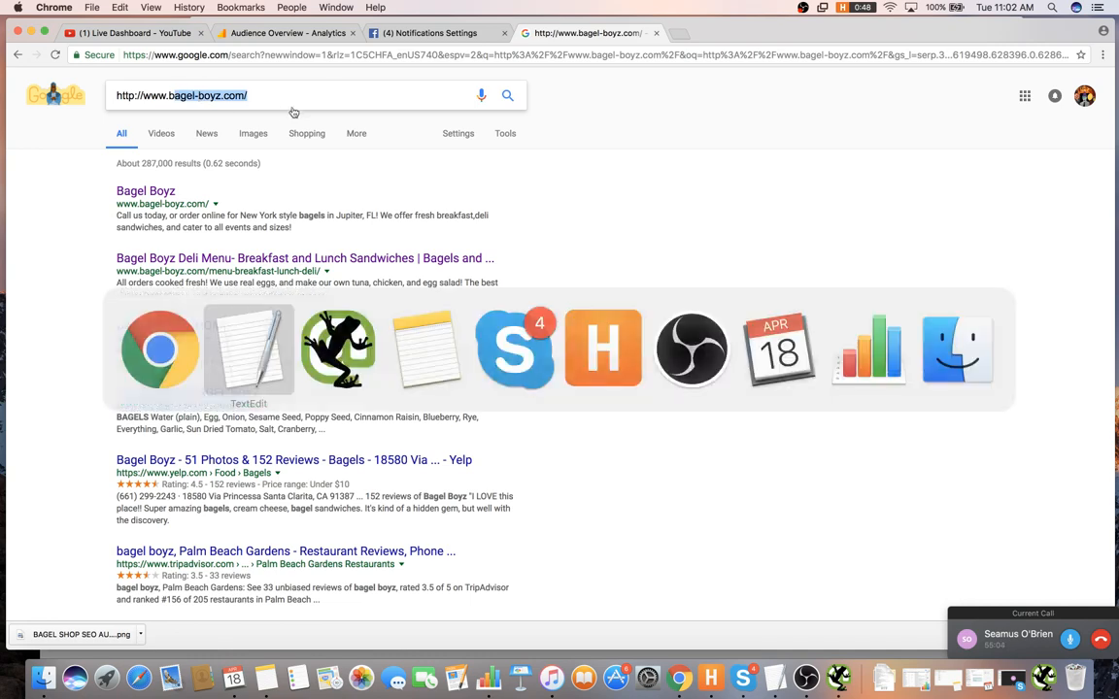
scroll(368, 485, down, 1)
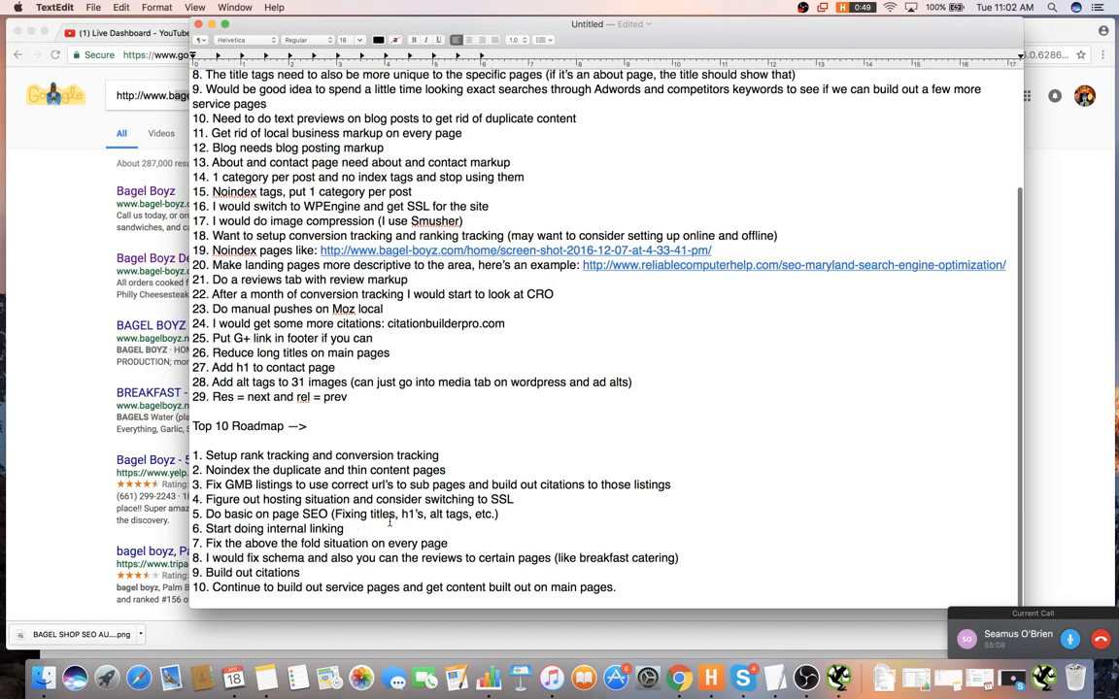
drag(399, 515, 428, 517)
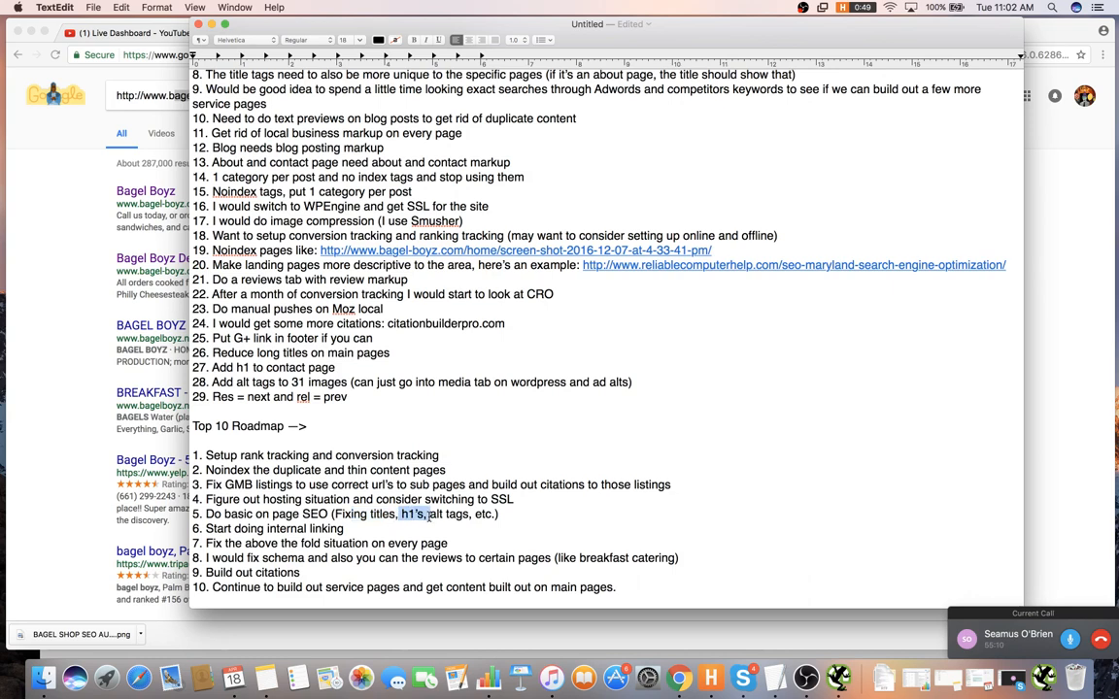
click(57, 280)
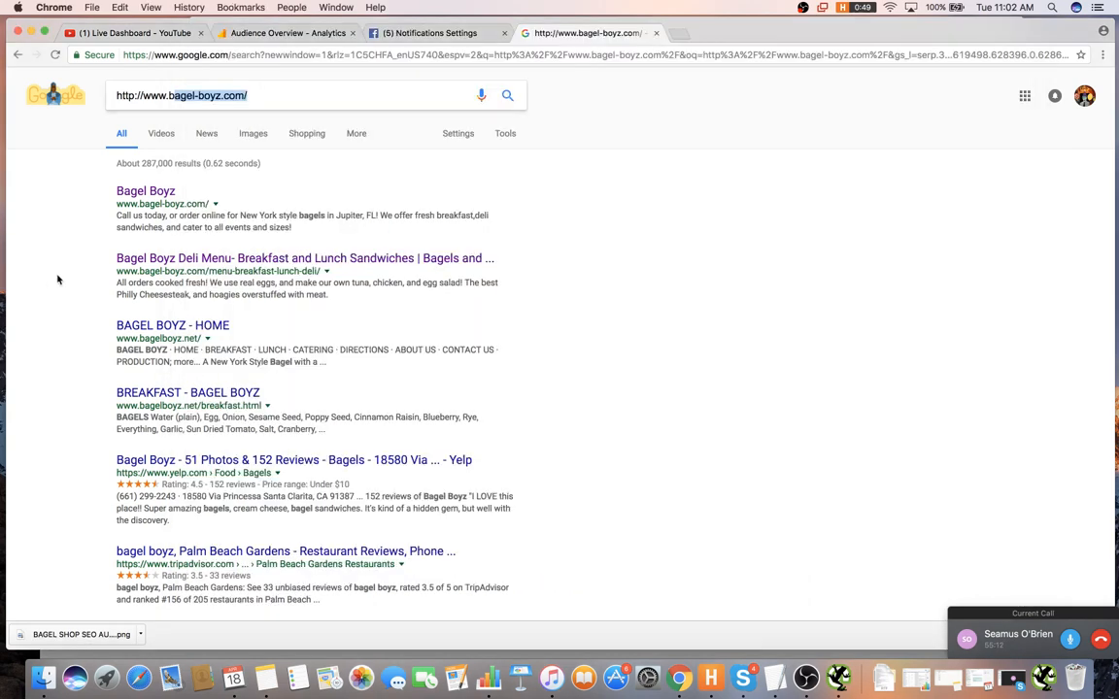
click(276, 102)
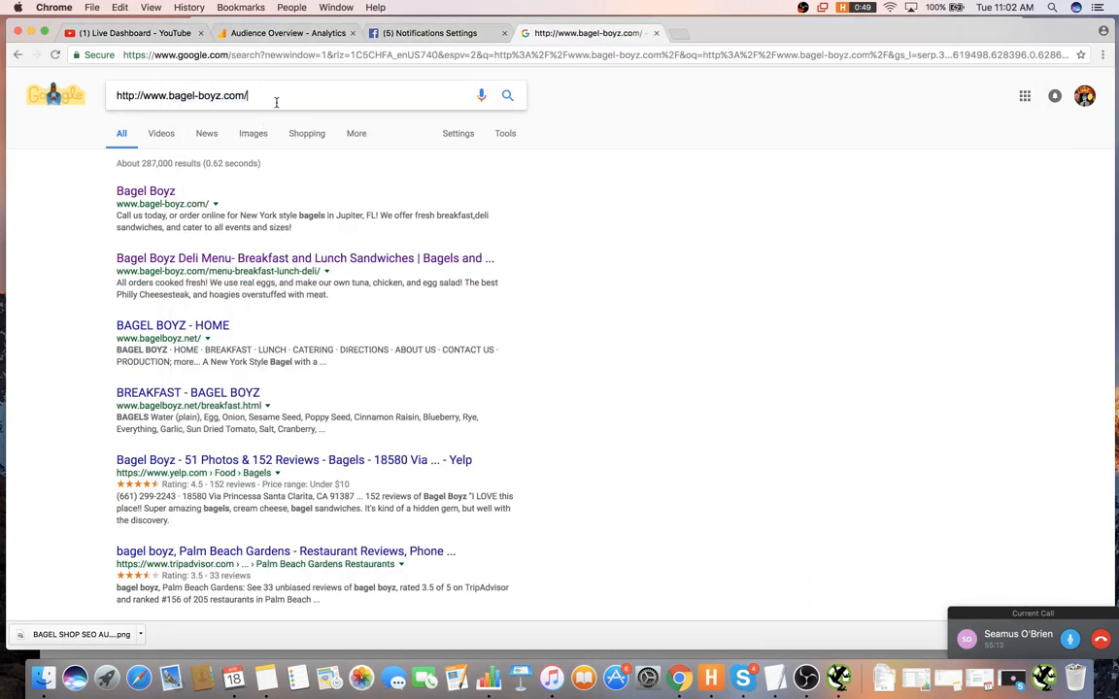
- Open a new Chrome tab and put the cursor in its Google search box
click(675, 37)
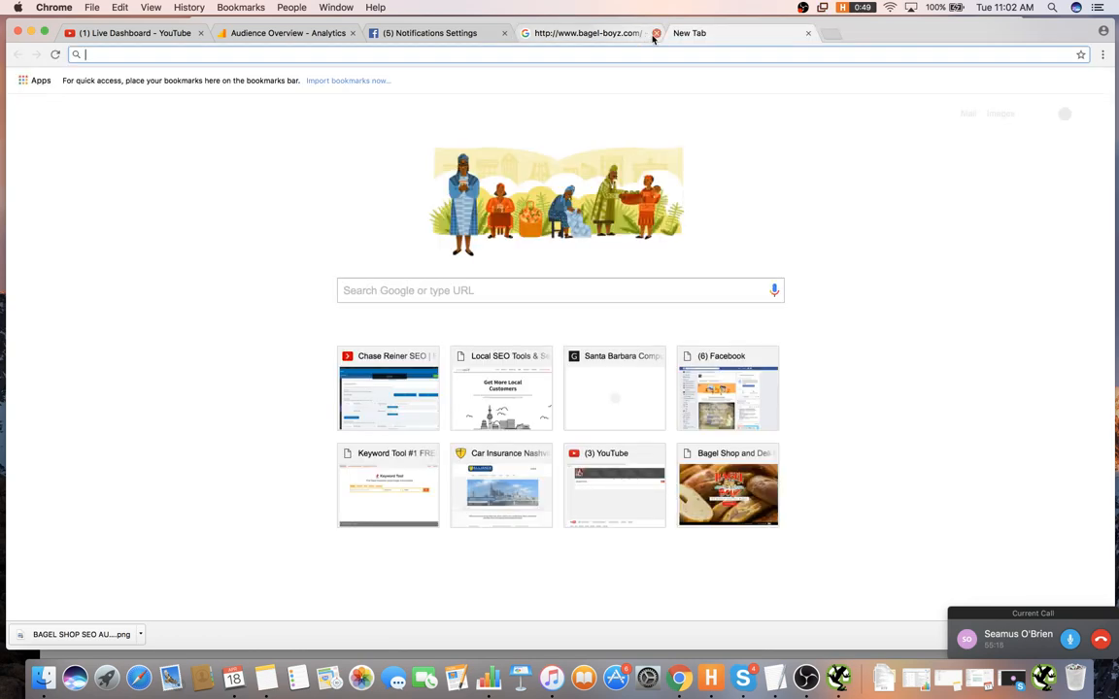
click(501, 297)
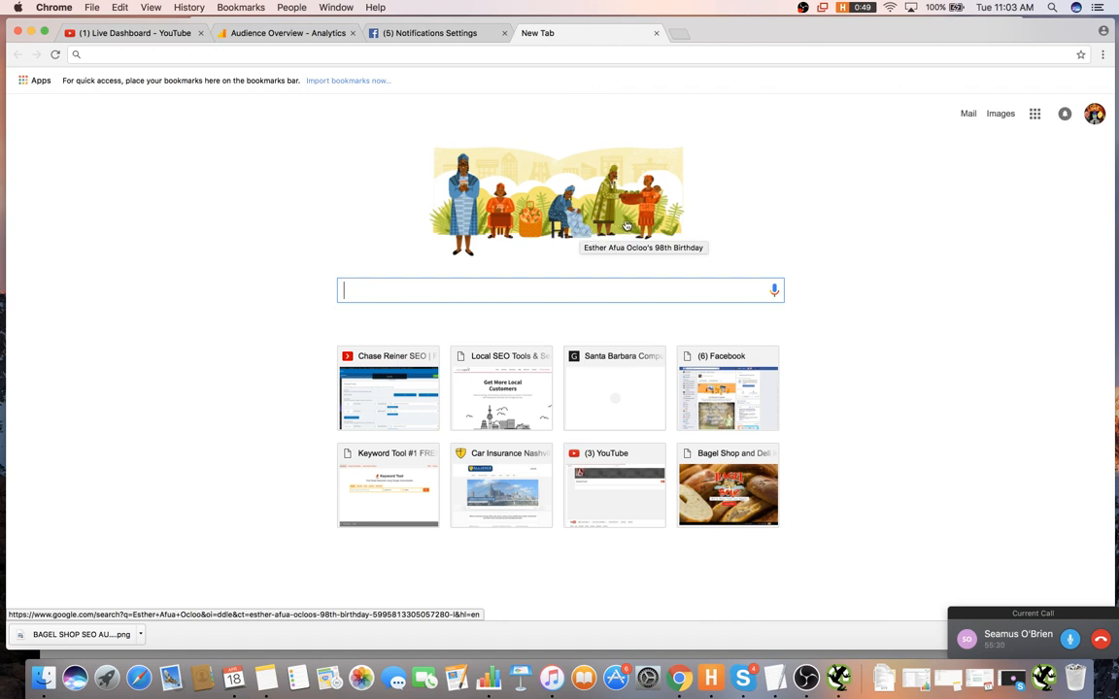
- Review the finished Top 10 Roadmap in the audit, then bring Chrome's New Tab page forward
key(super+Tab)
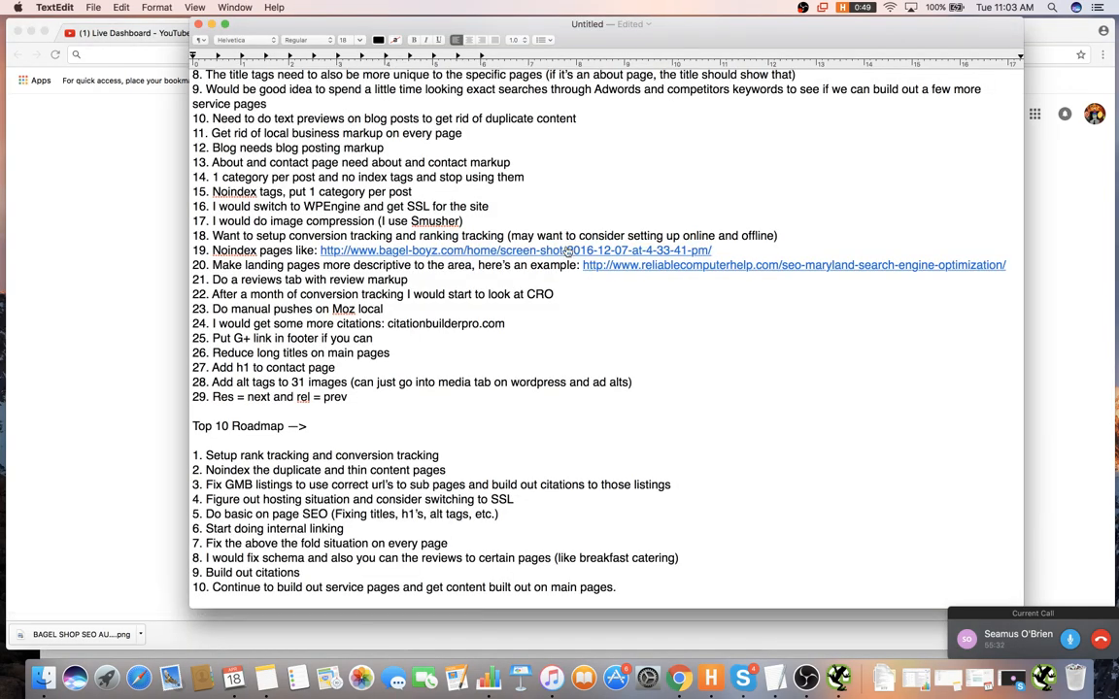
scroll(510, 275, down, 1)
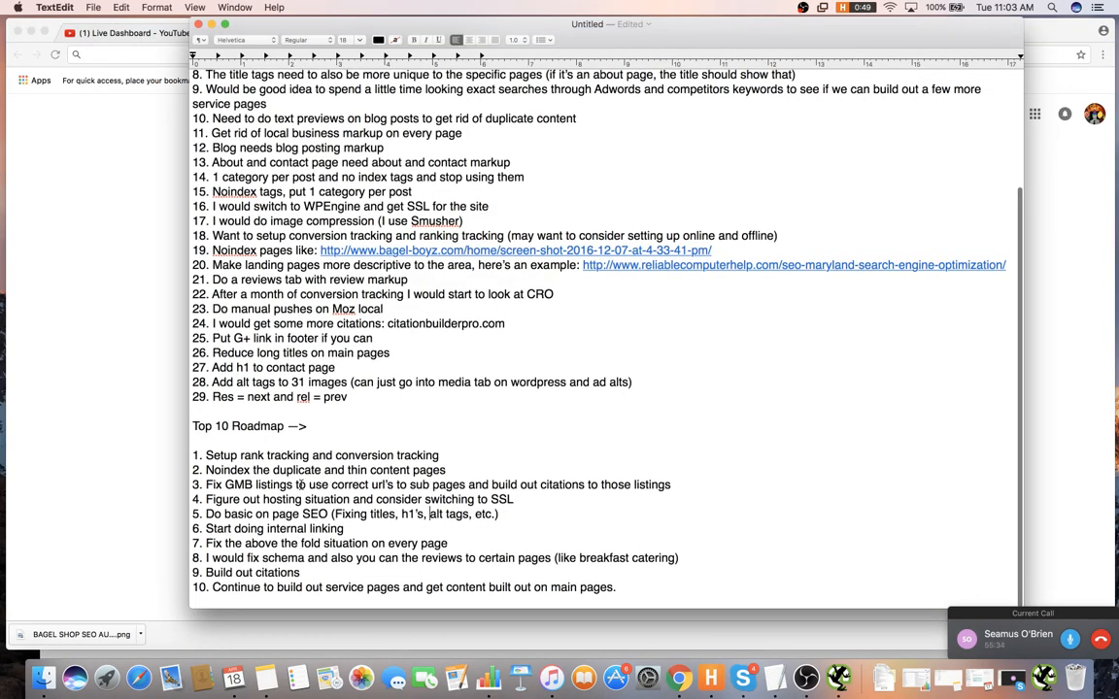
drag(301, 484, 351, 500)
click(351, 499)
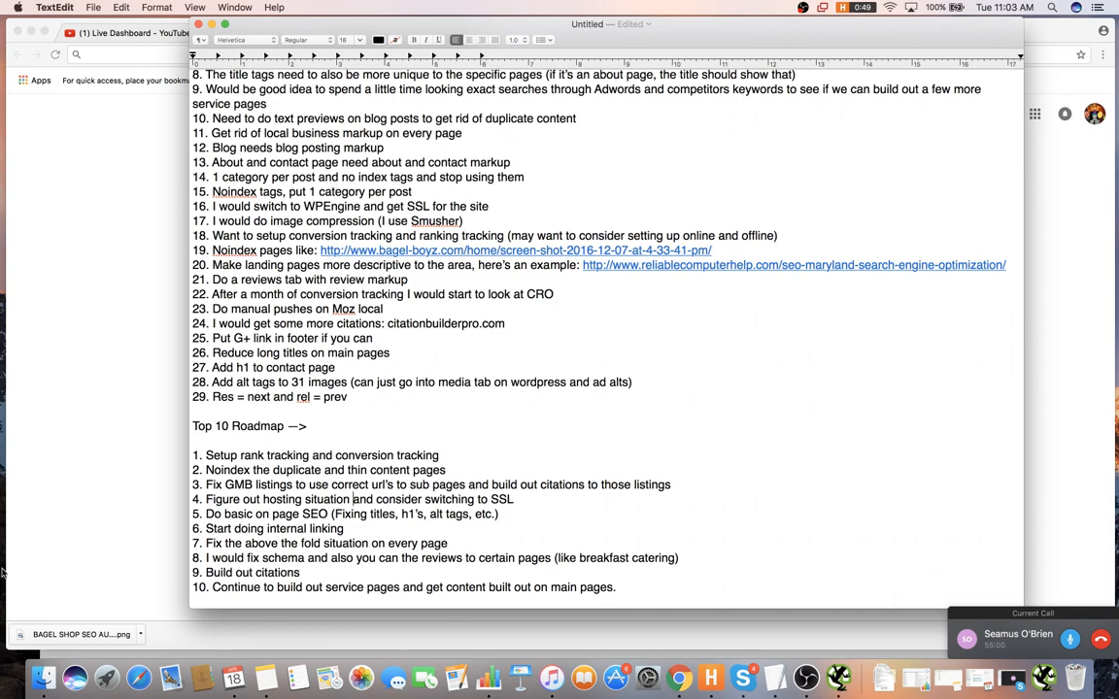
click(131, 436)
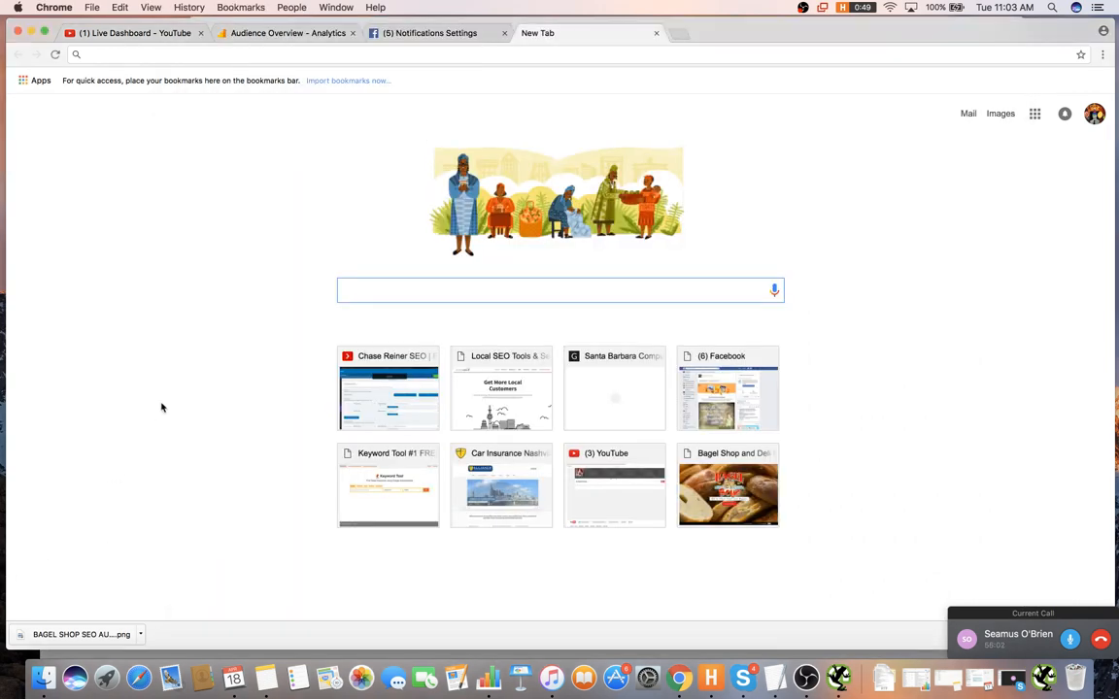
- In a private window on google.co.uk, search 'honey pot marketing unbiased search'
key(super+shift+n)
text(google.co.)
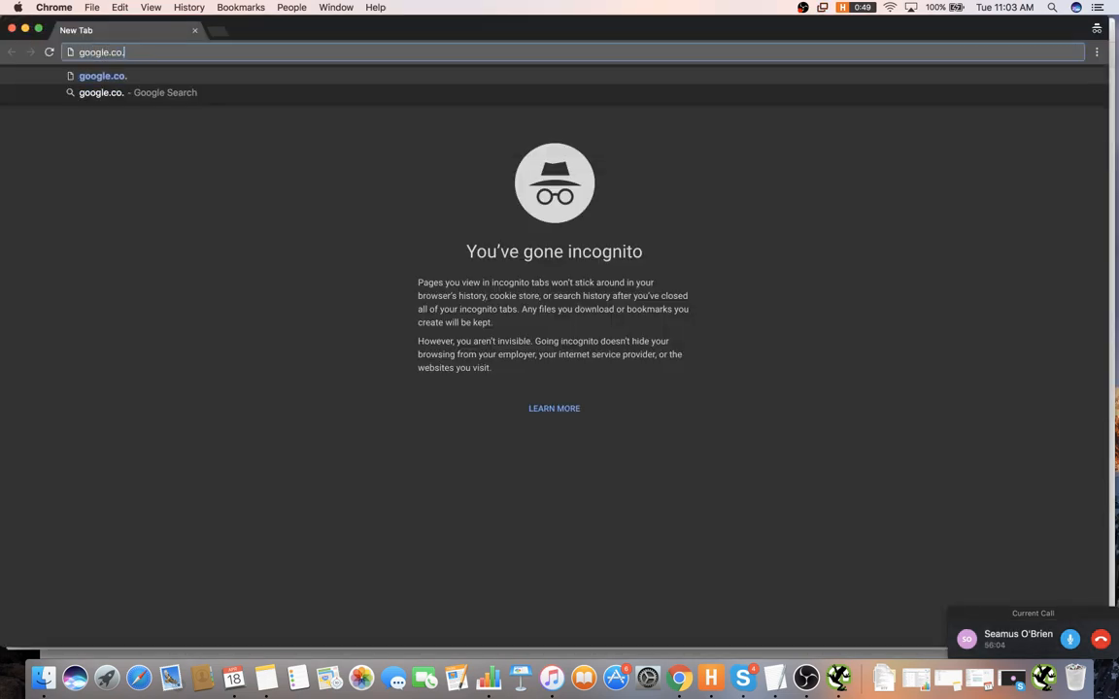
text(uk)
key(Return)
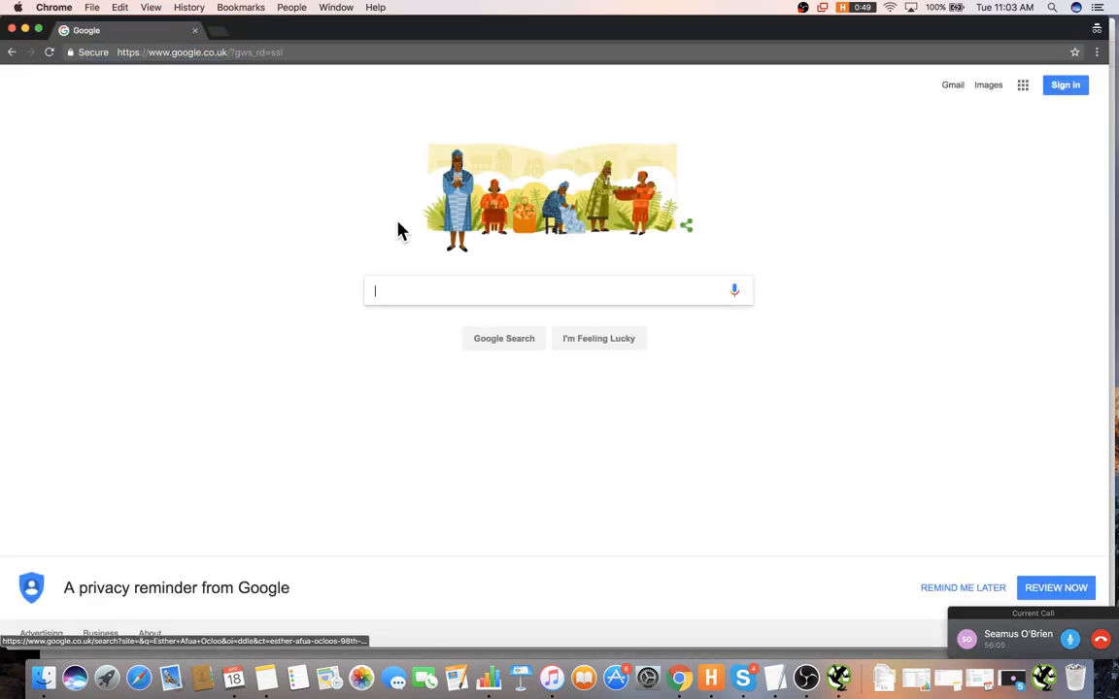
text(honey pot)
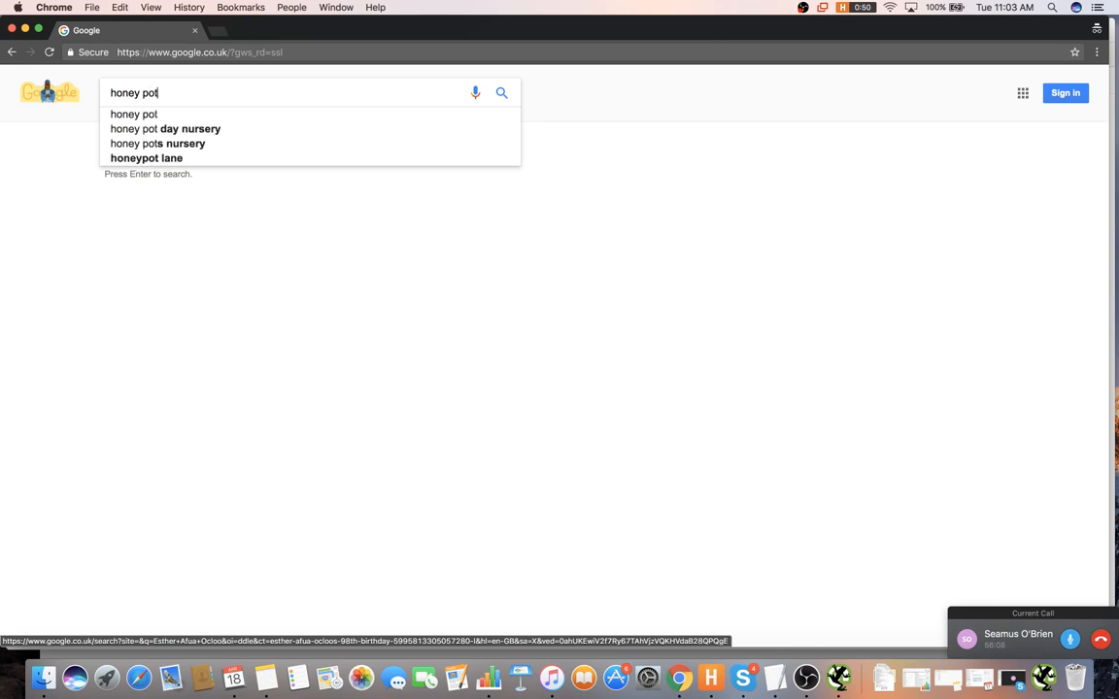
text( marketing)
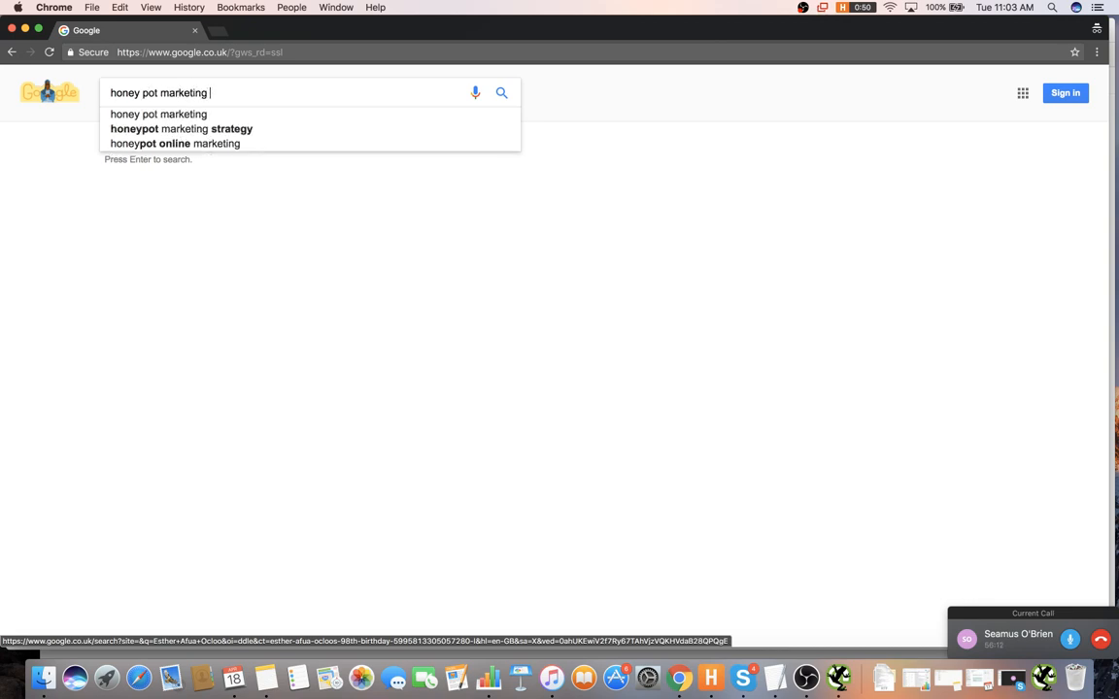
key(Return)
click(278, 103)
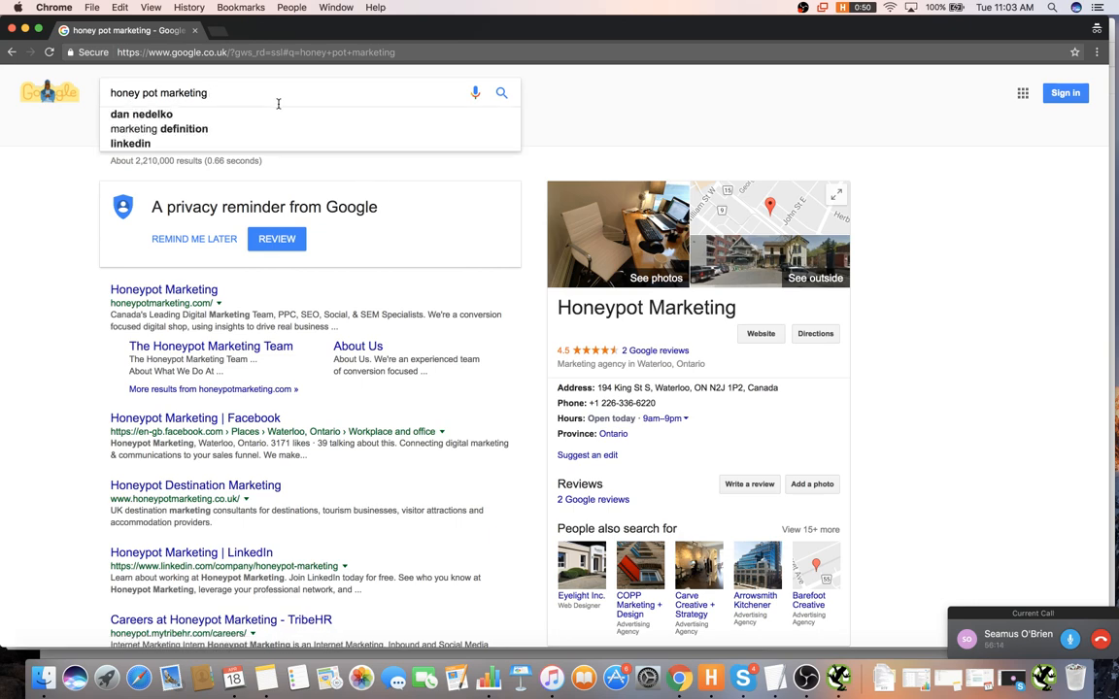
text(unbaise)
key(BackSpace)
key(BackSpace)
key(BackSpace)
key(BackSpace)
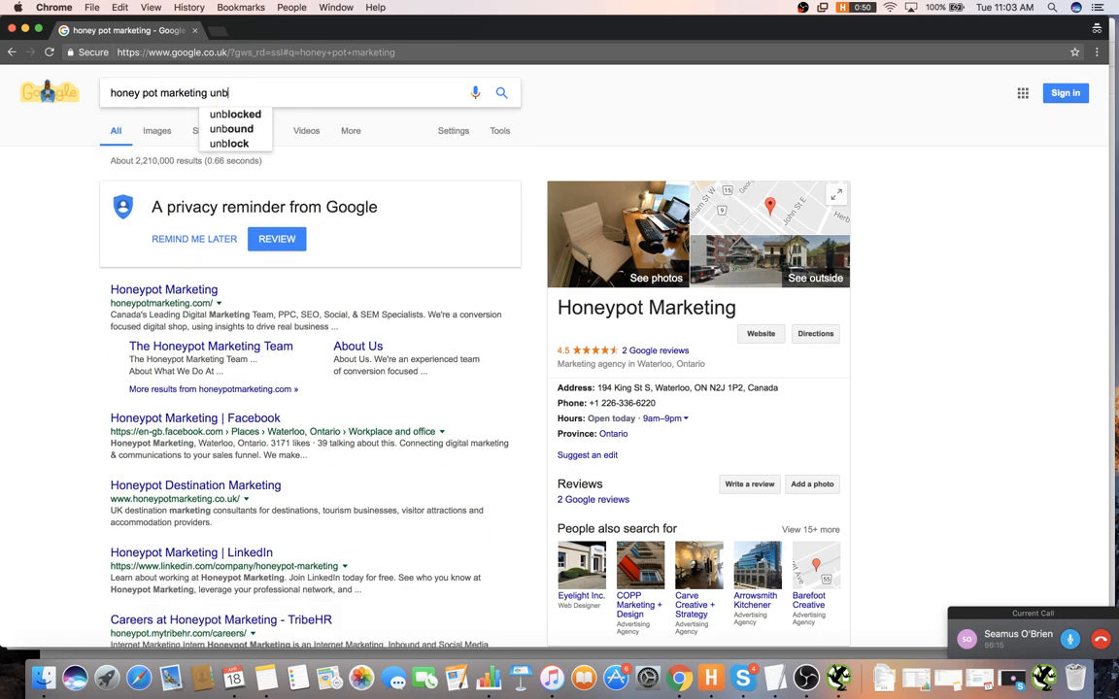
text(iased search)
key(Return)
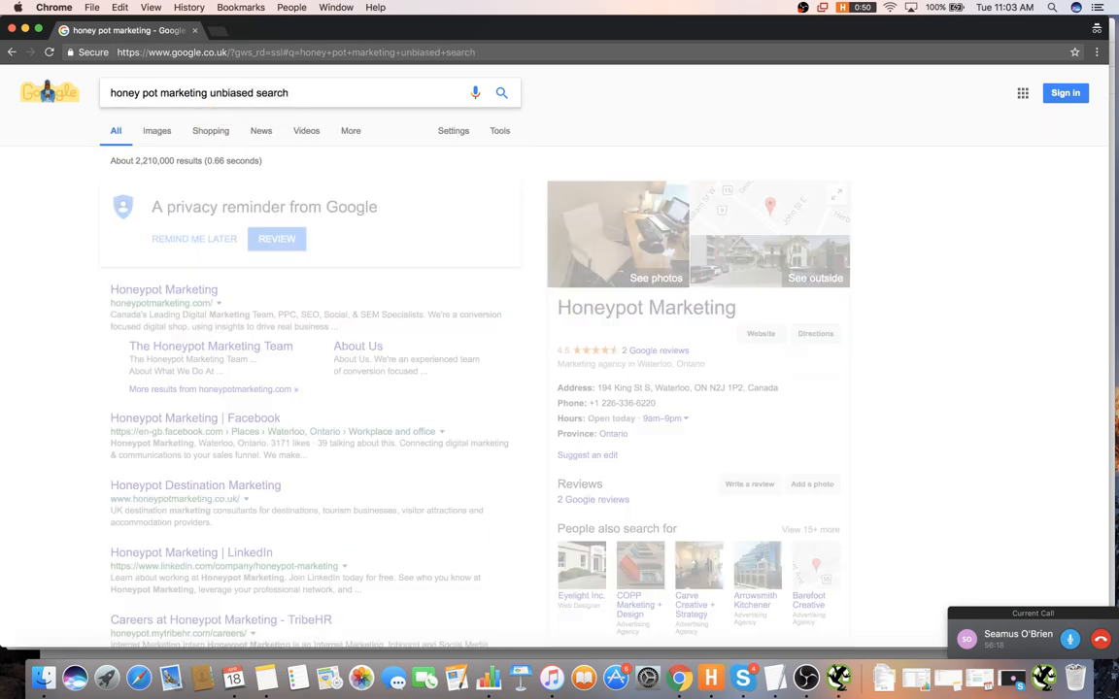
- Open the 'Getting unbiased Google search results' article and copy its &gl=us&pws=0 string
click(232, 293)
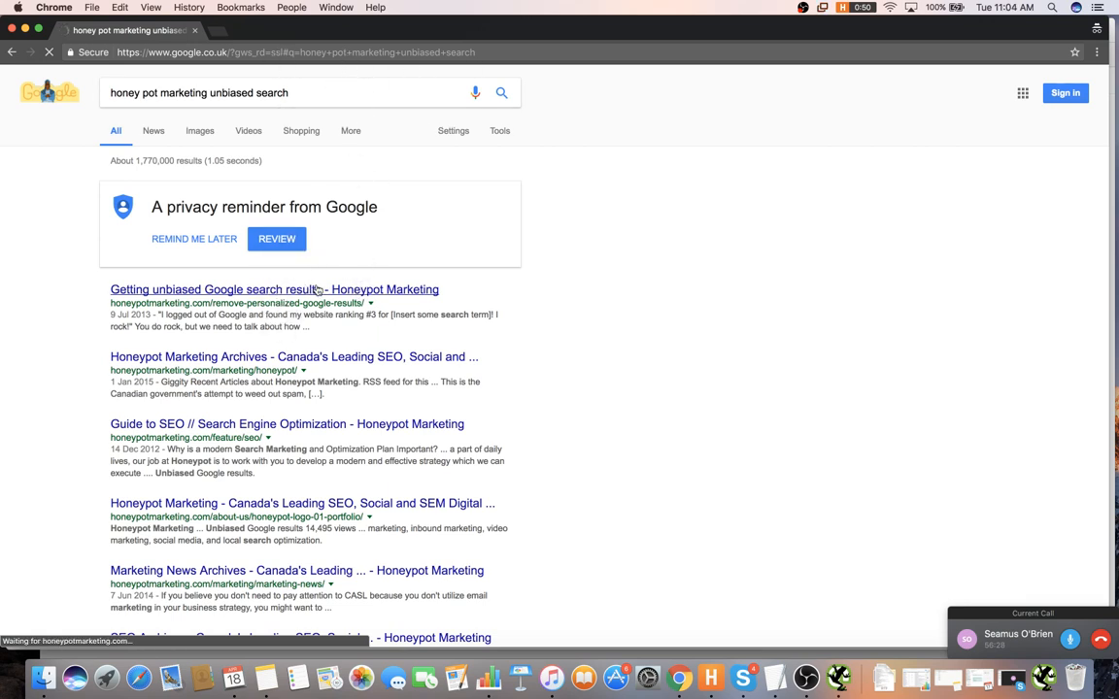
scroll(447, 301, down, 3)
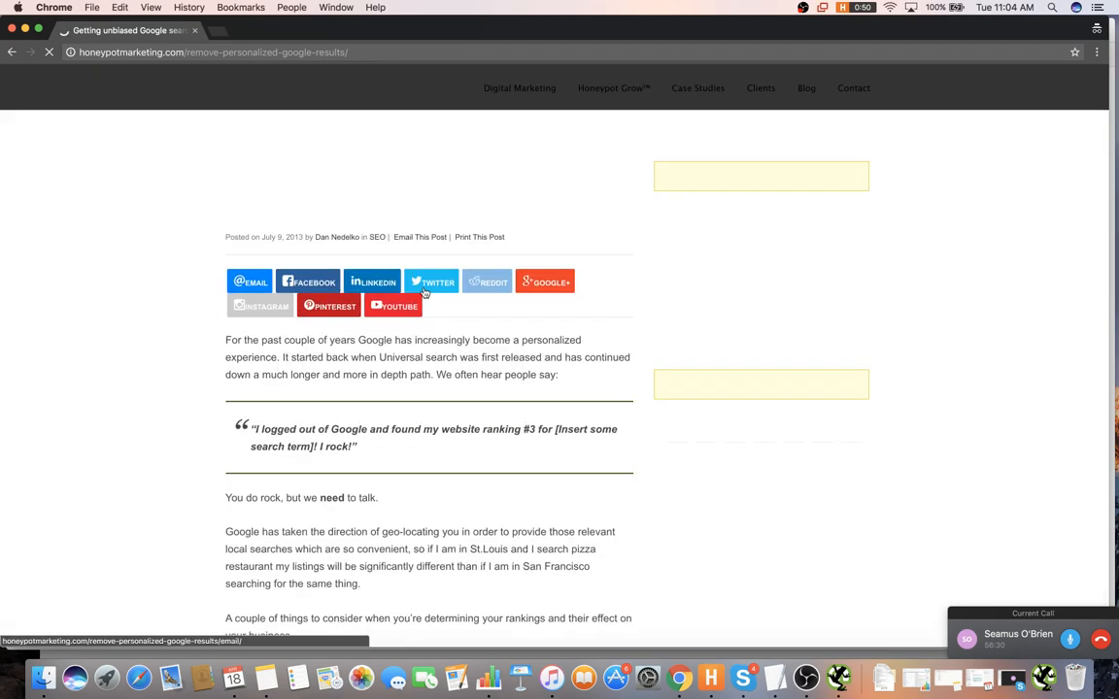
scroll(422, 288, down, 10)
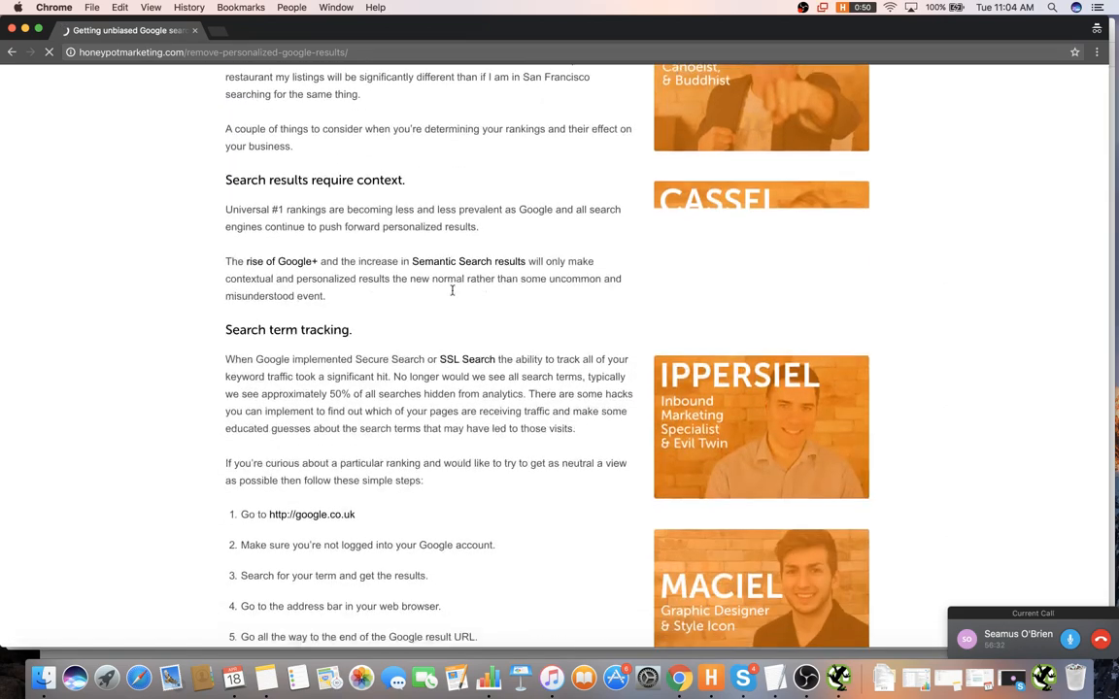
scroll(334, 451, down, 1)
mouse_move(477, 517)
mouse_down()
mouse_move(409, 516)
mouse_move(403, 532)
mouse_move(482, 536)
mouse_up()
click(409, 515)
key(super+c)
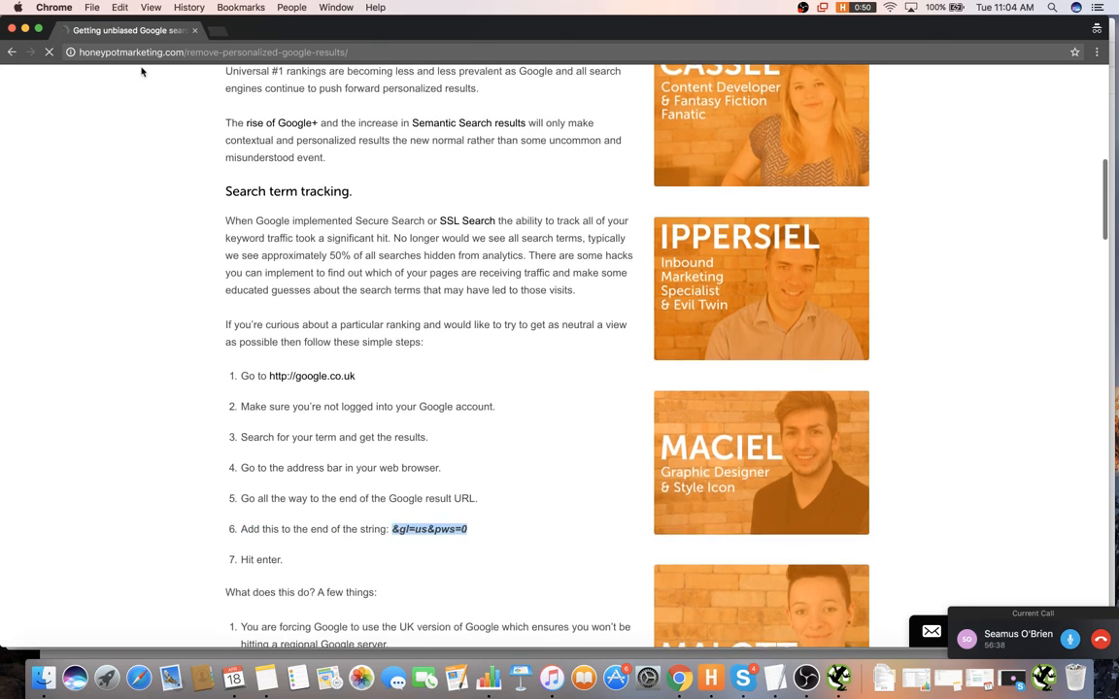
click(148, 51)
- Search Google for 'bagel shops jupiter fl'
text(ba)
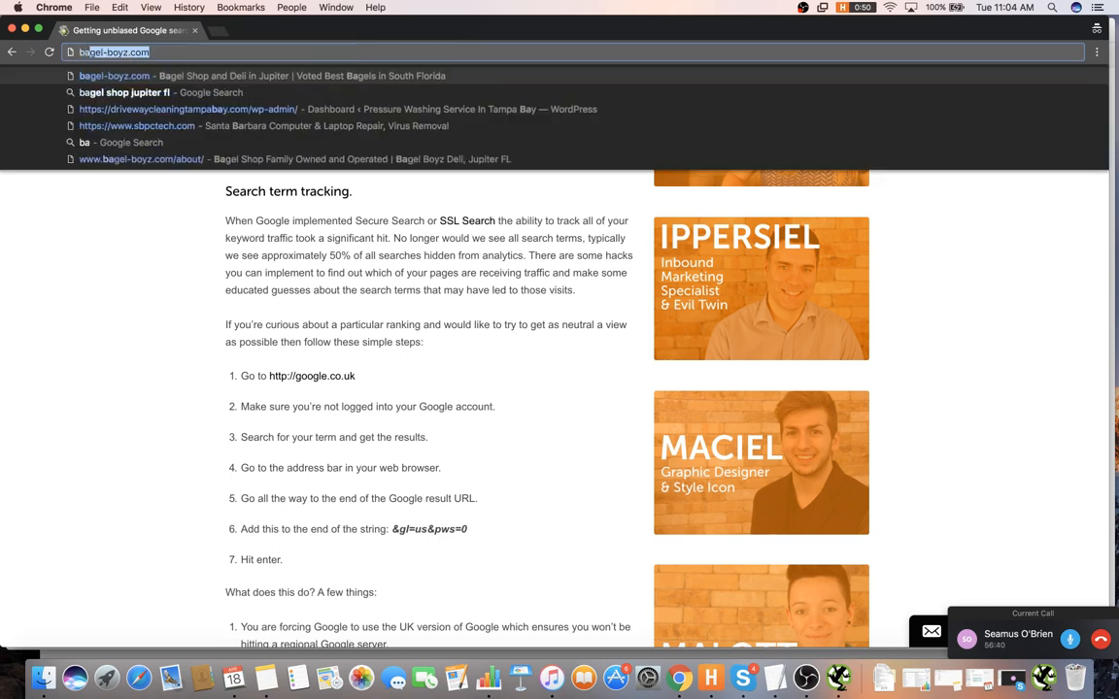
text(gel shops ju)
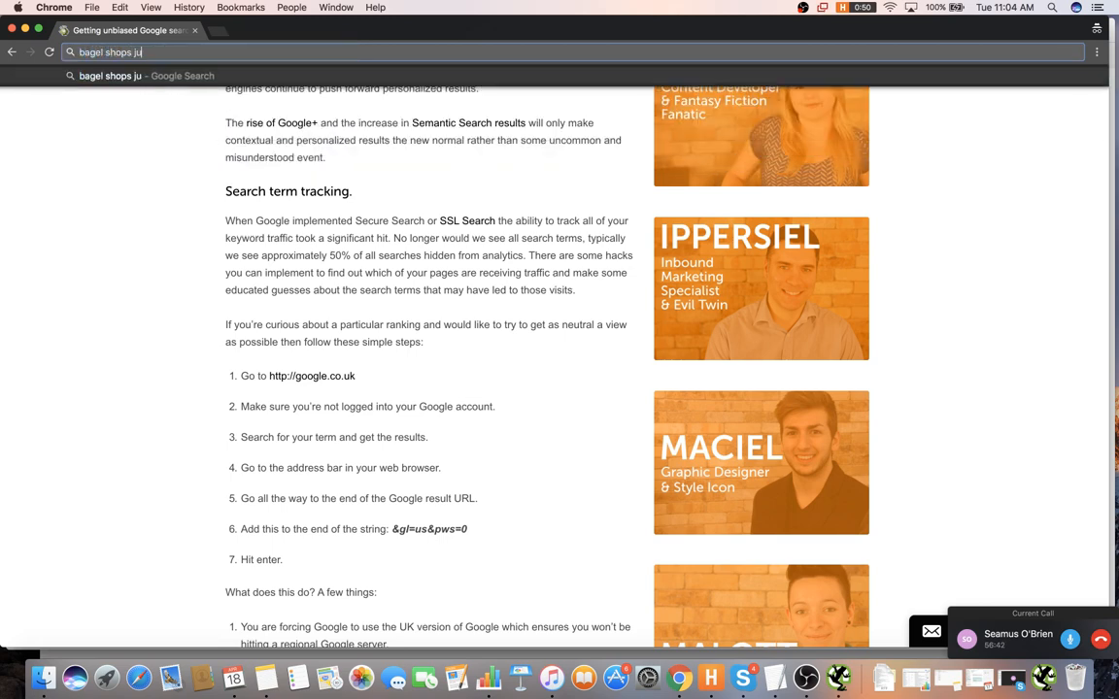
text(piter fl)
key(Return)
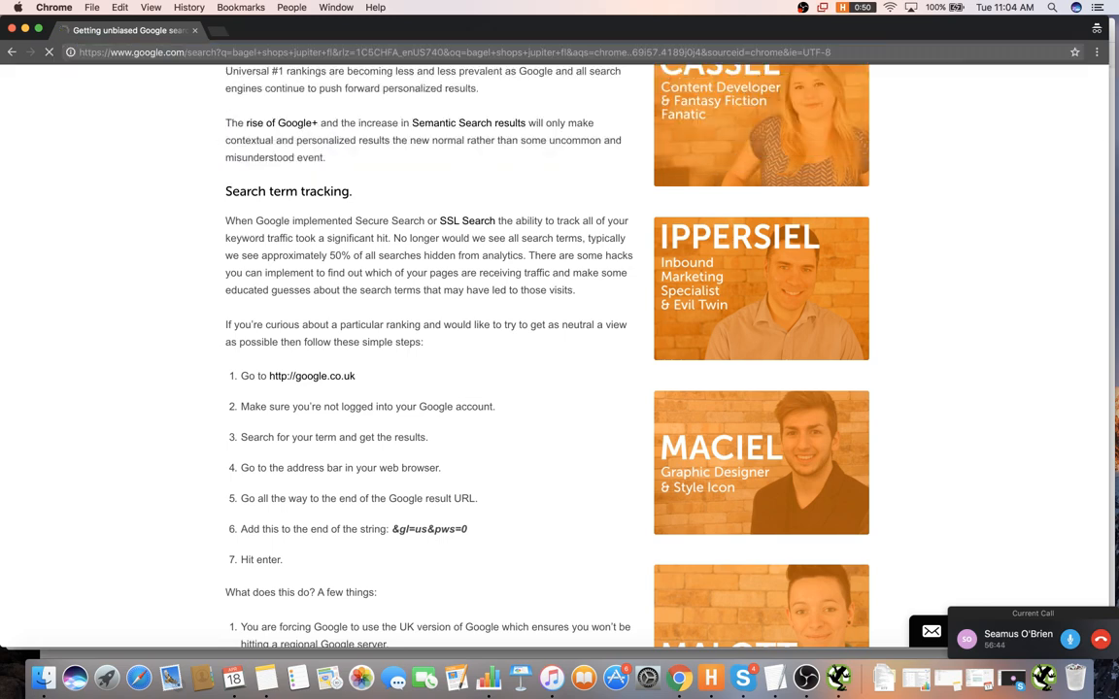
scroll(397, 182, down, 1)
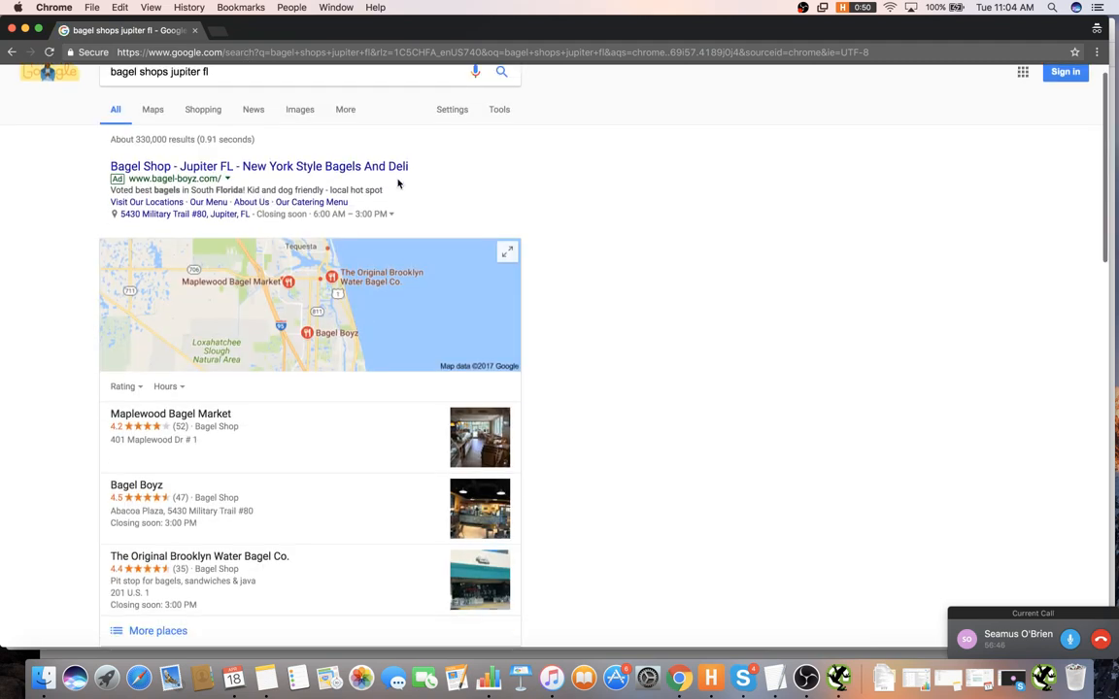
scroll(328, 382, up, 1)
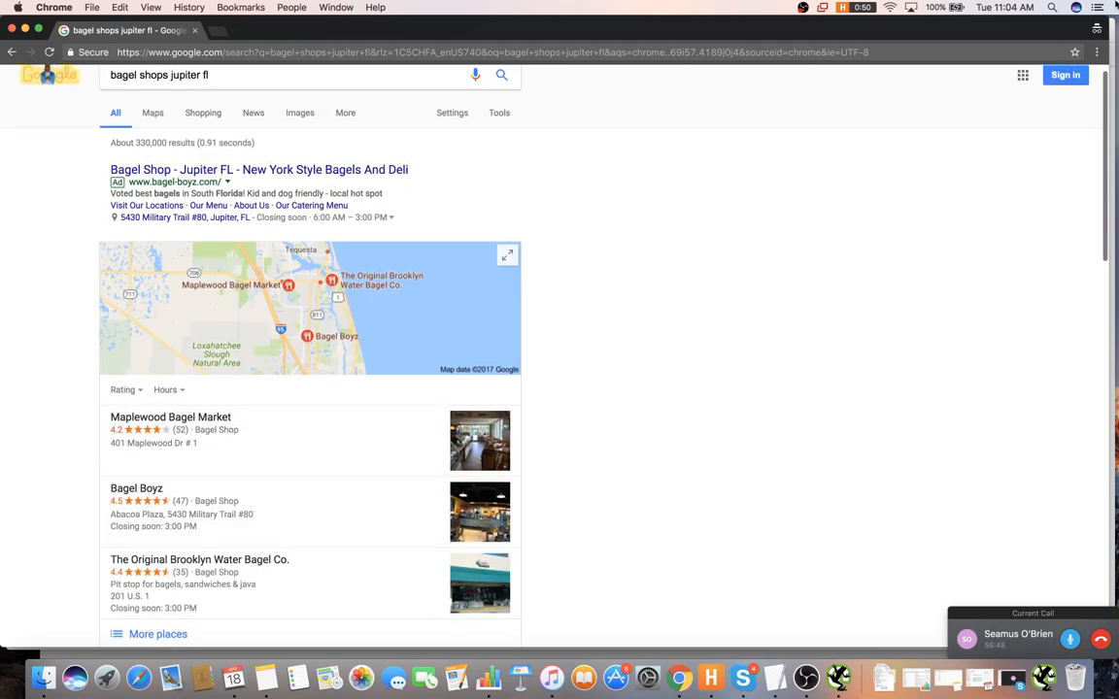
- Rerun the results depersonalised and set to the US by appending &gl=us&pws=0
click(888, 55)
key(End)
text(&gl=us&pws=0)
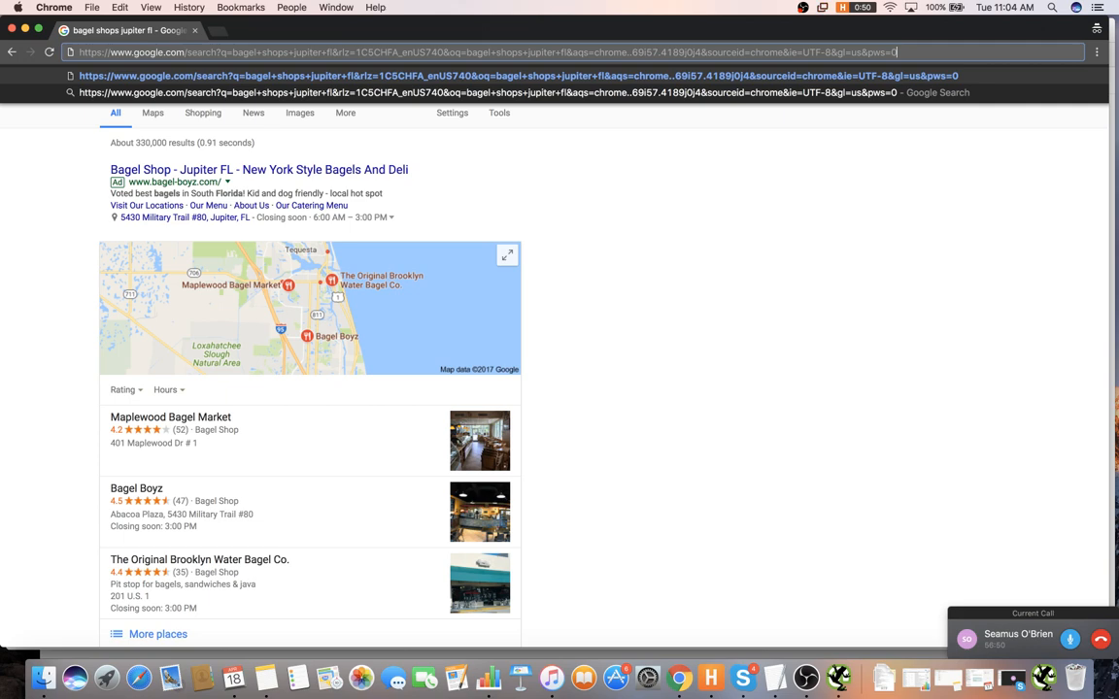
key(Return)
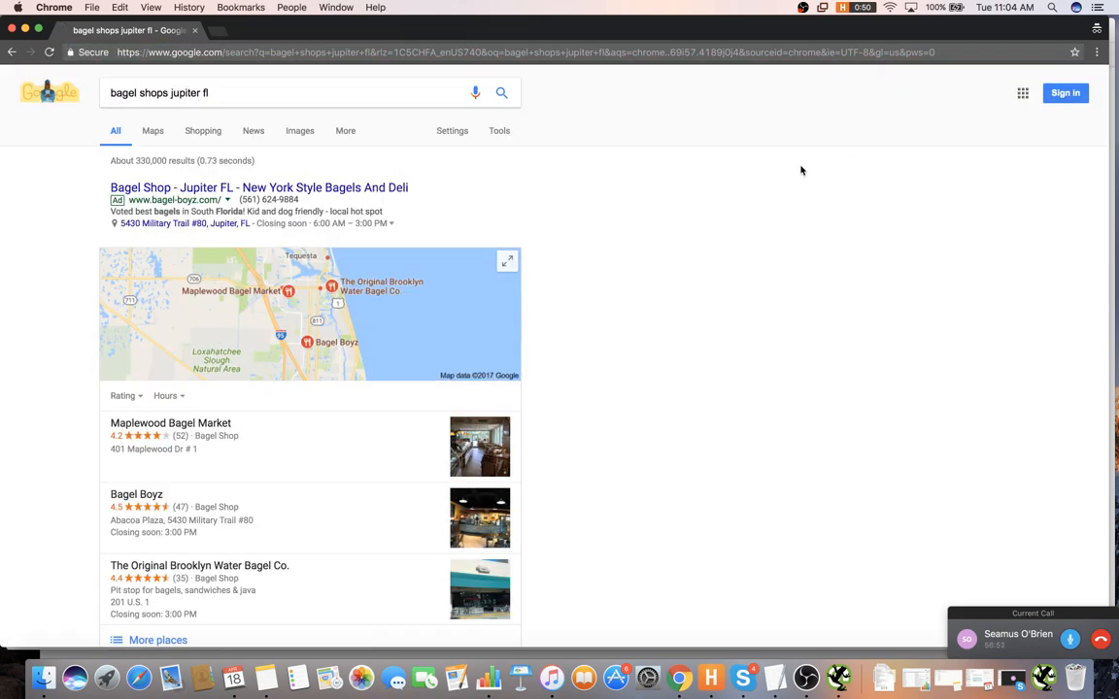
- Review the depersonalised results and open the full map of local bagel shops via More places
scroll(789, 172, down, 3)
scroll(794, 173, down, 3)
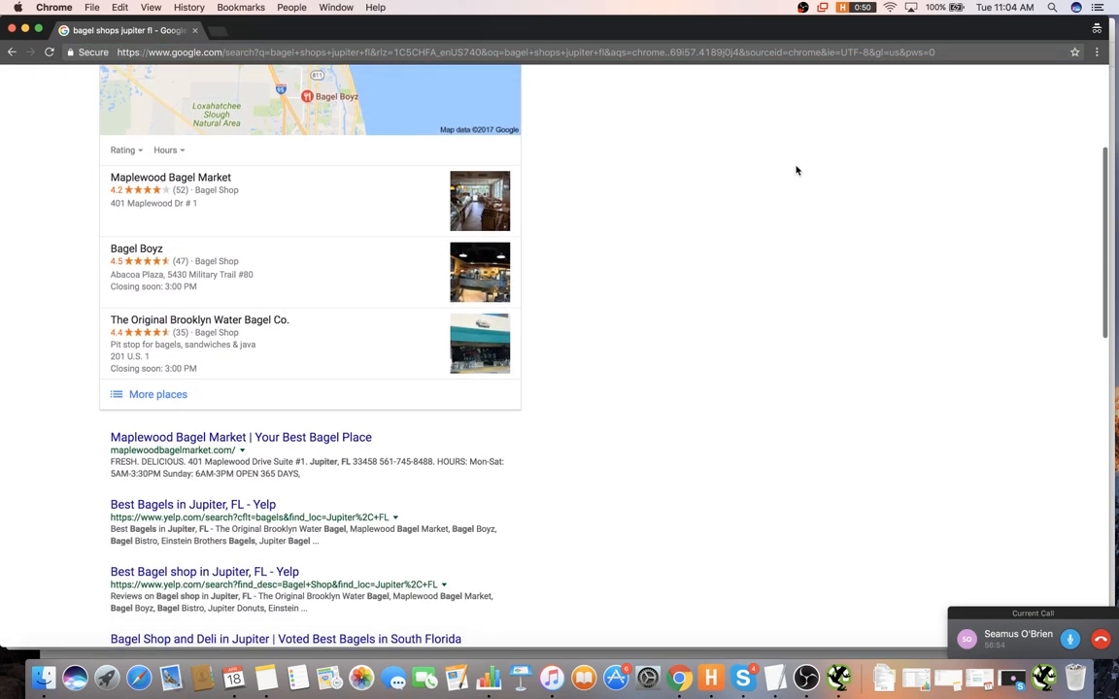
scroll(764, 170, up, 1)
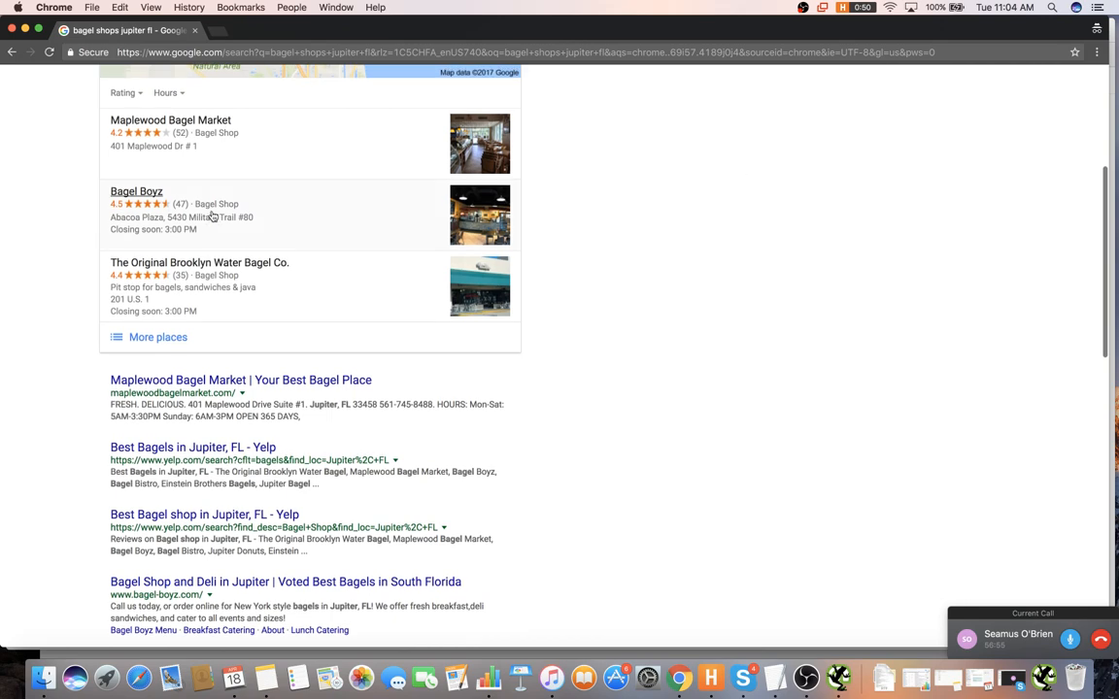
scroll(230, 213, up, 2)
scroll(230, 216, up, 4)
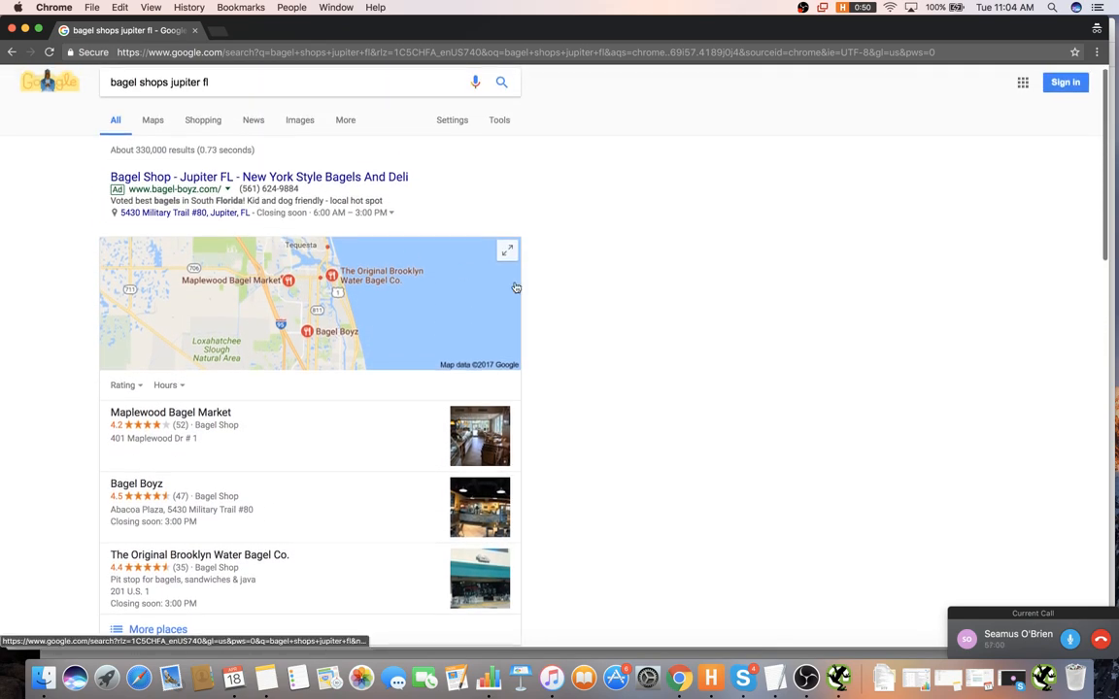
scroll(520, 291, down, 1)
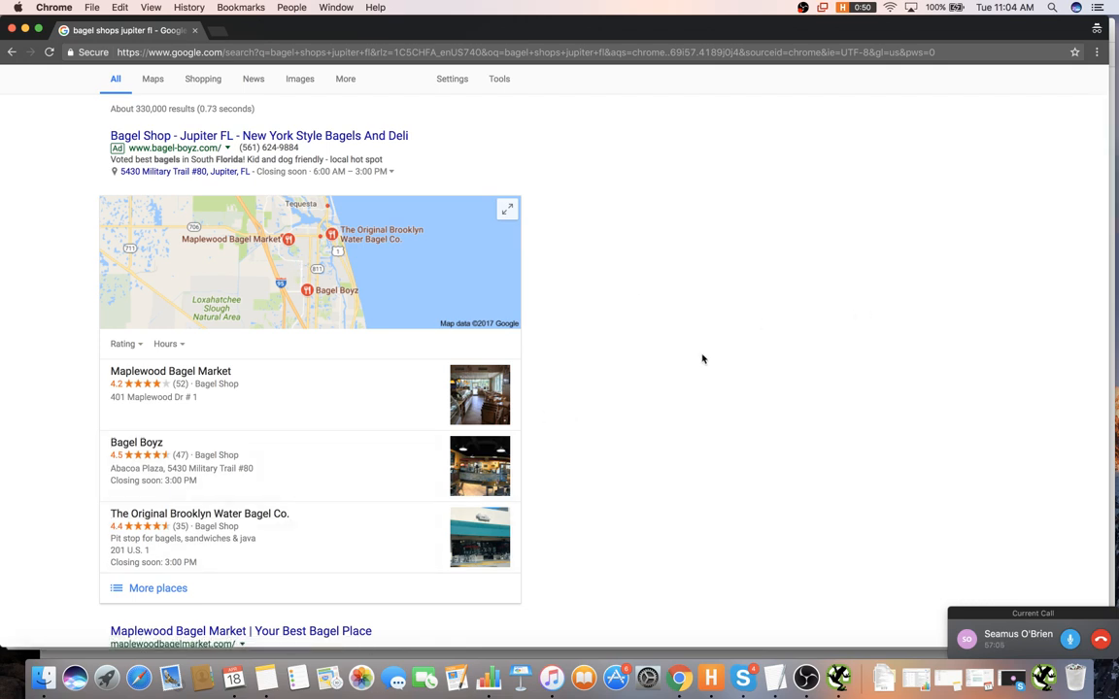
scroll(816, 388, up, 1)
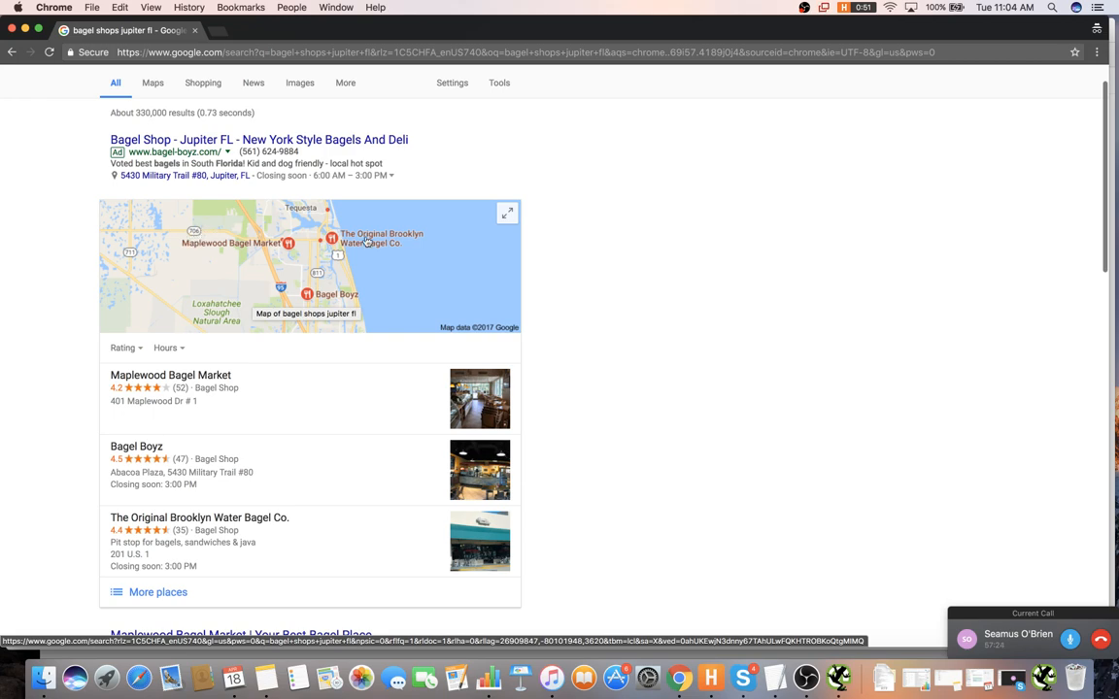
scroll(590, 259, down, 2)
scroll(400, 292, up, 3)
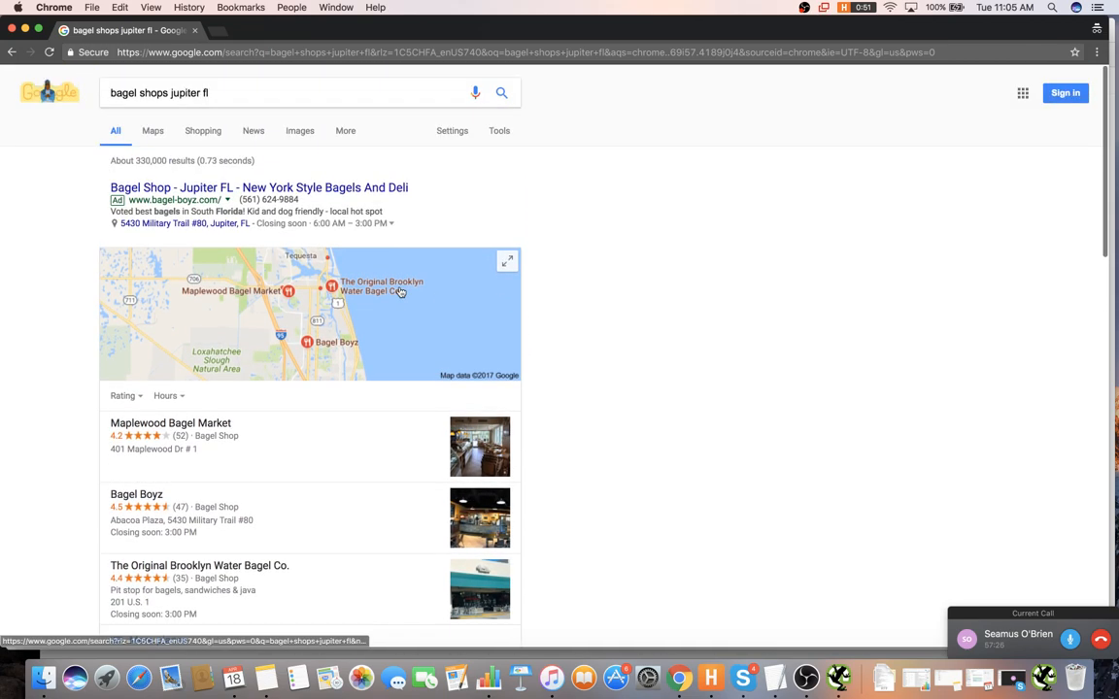
scroll(671, 344, down, 2)
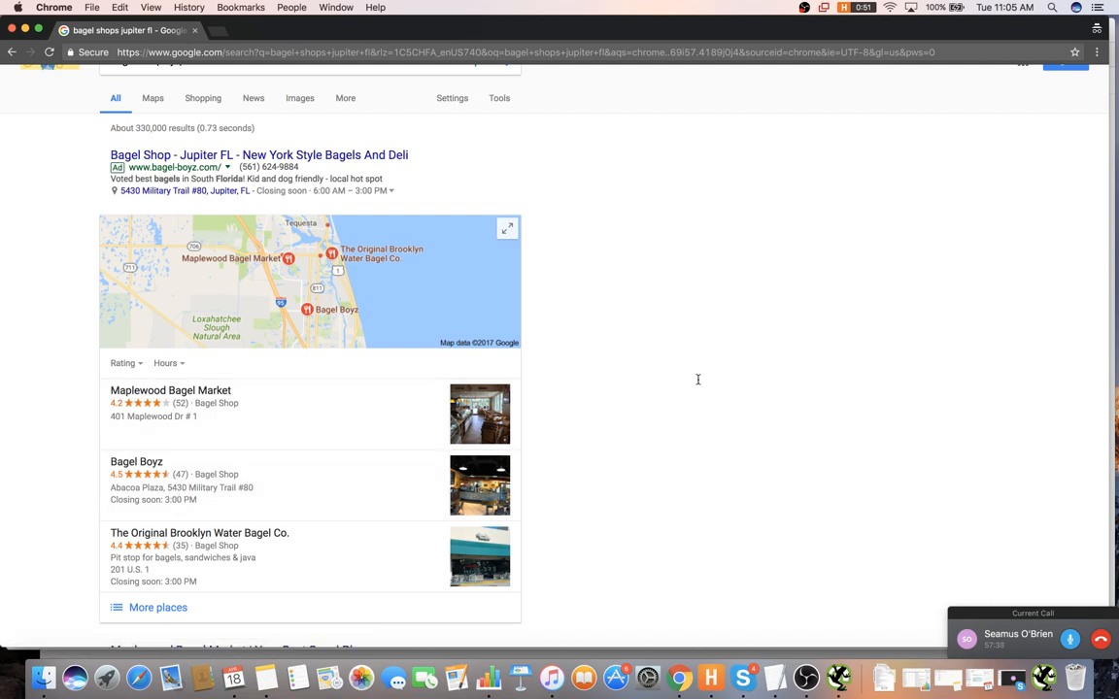
scroll(585, 442, down, 3)
scroll(585, 439, up, 4)
scroll(580, 432, down, 3)
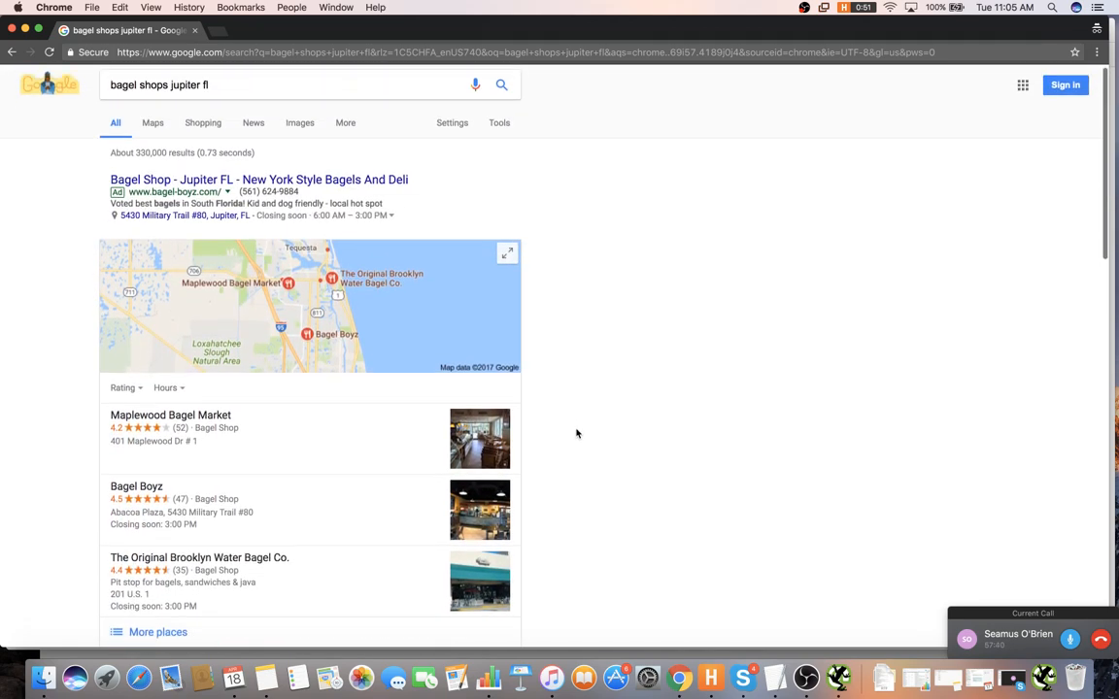
scroll(577, 426, up, 3)
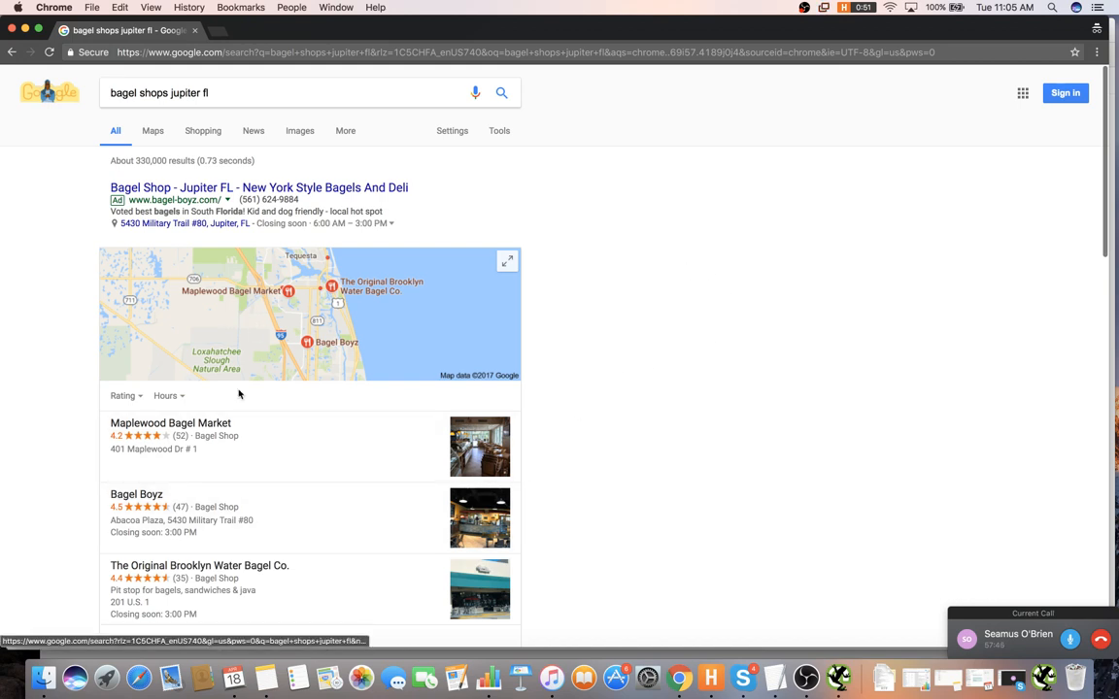
scroll(240, 390, down, 2)
click(190, 585)
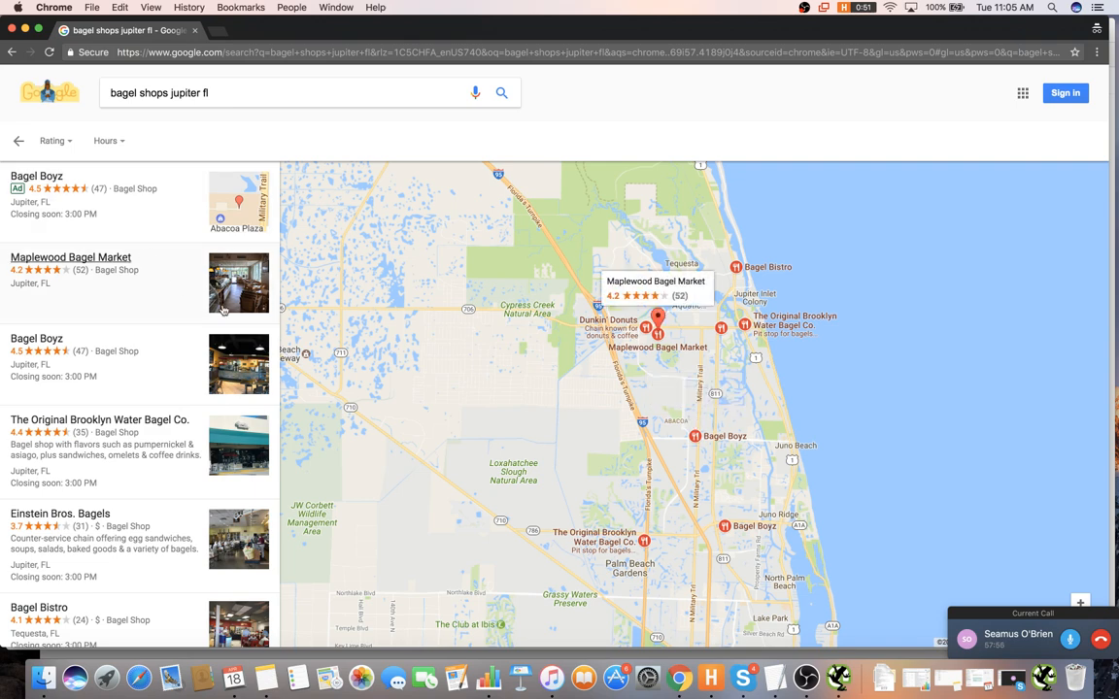
- From the main results, open Maplewood Bagel Market's listing and then its website
click(20, 137)
scroll(664, 157, down, 2)
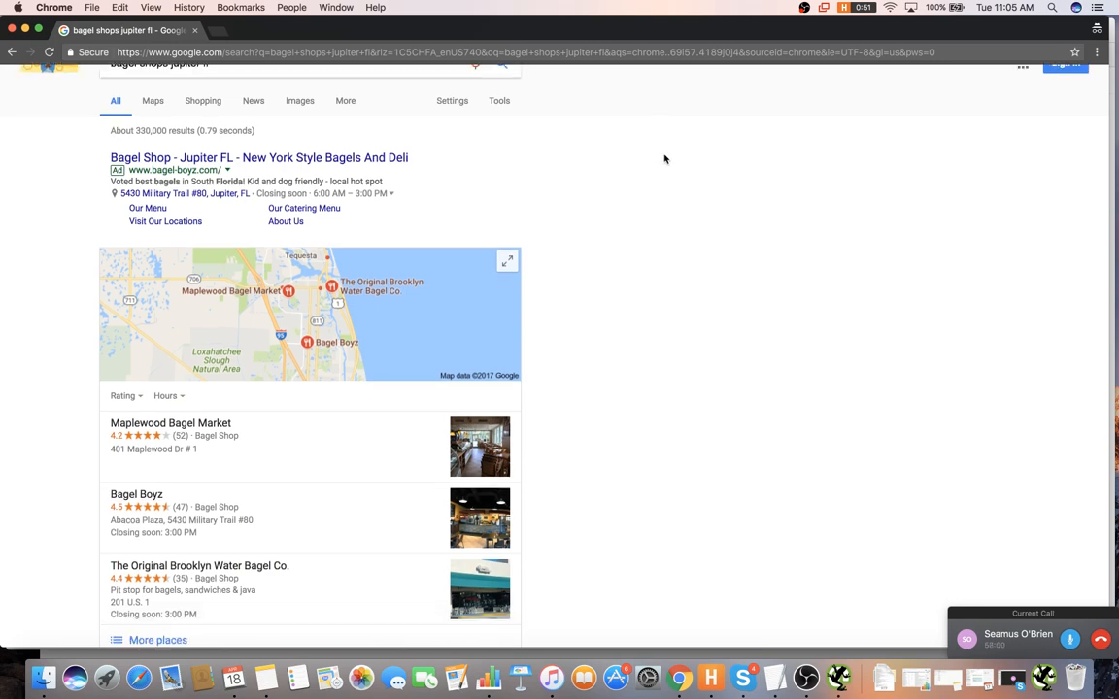
scroll(656, 159, up, 2)
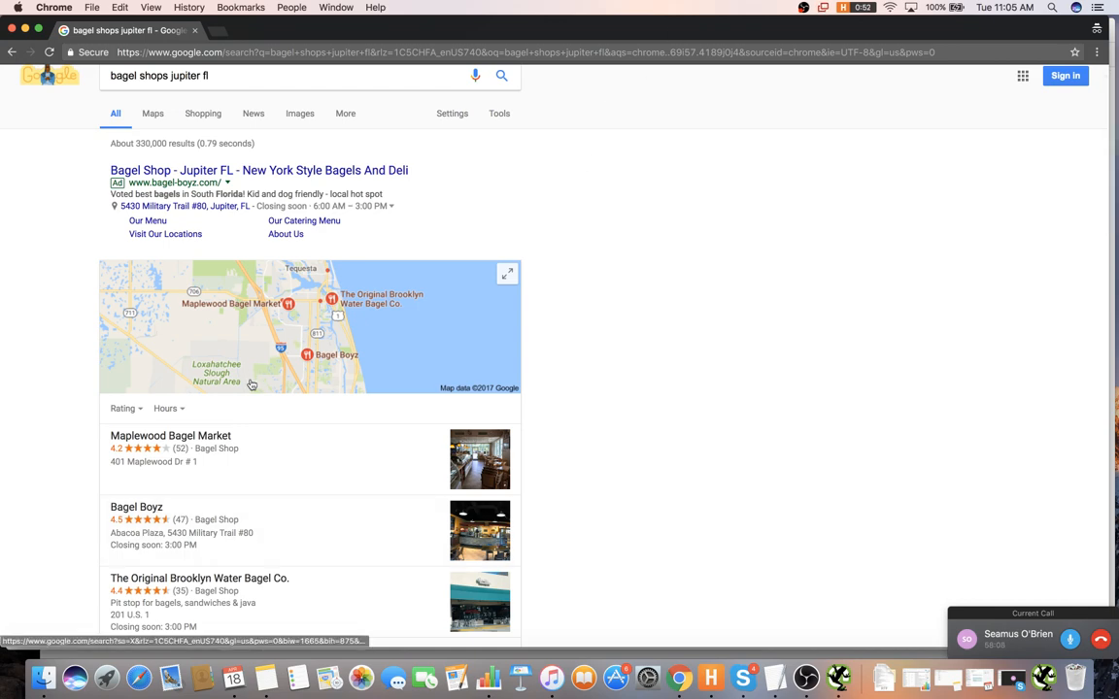
click(442, 468)
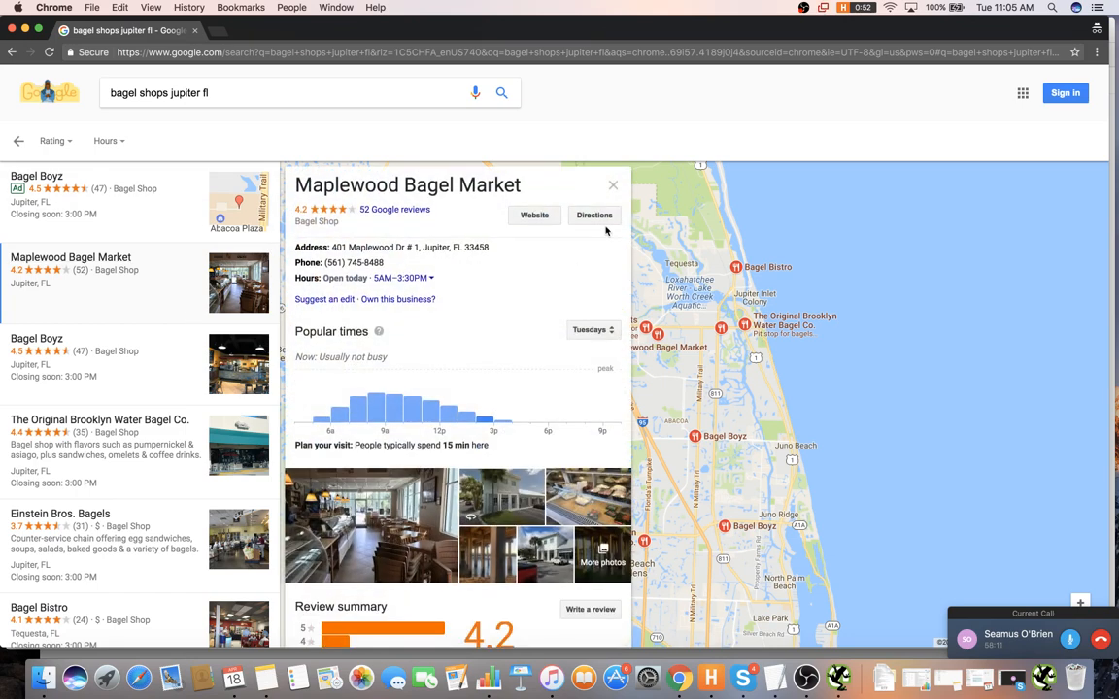
click(536, 216)
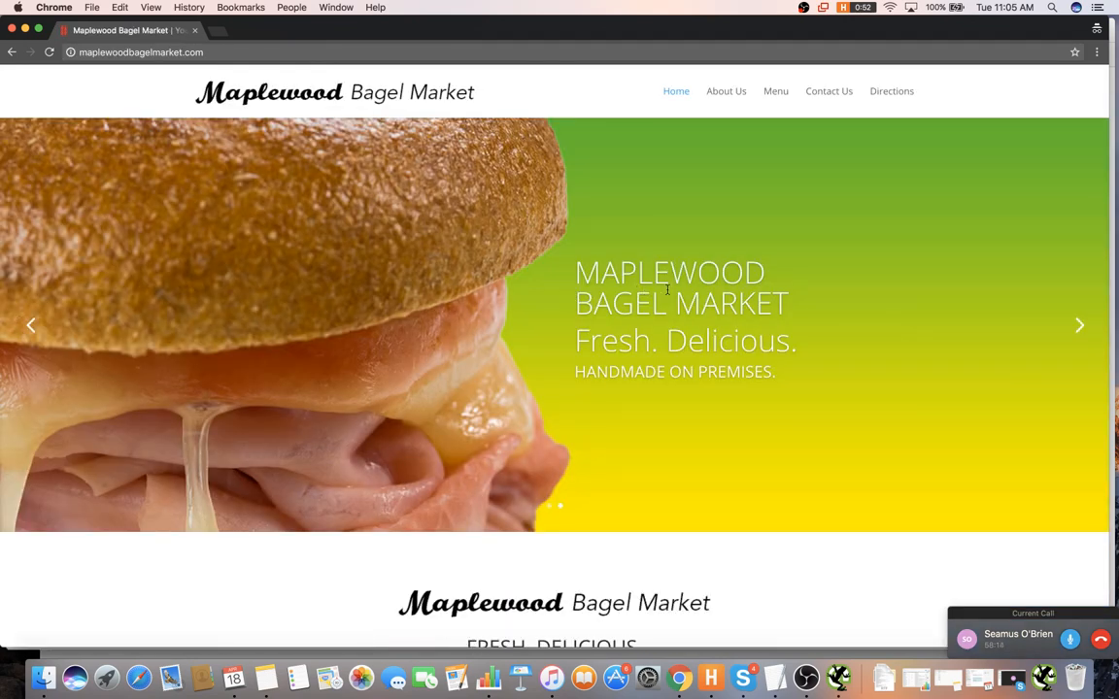
- Browse the Maplewood site's About Us, Menu and Directions pages
scroll(769, 326, down, 4)
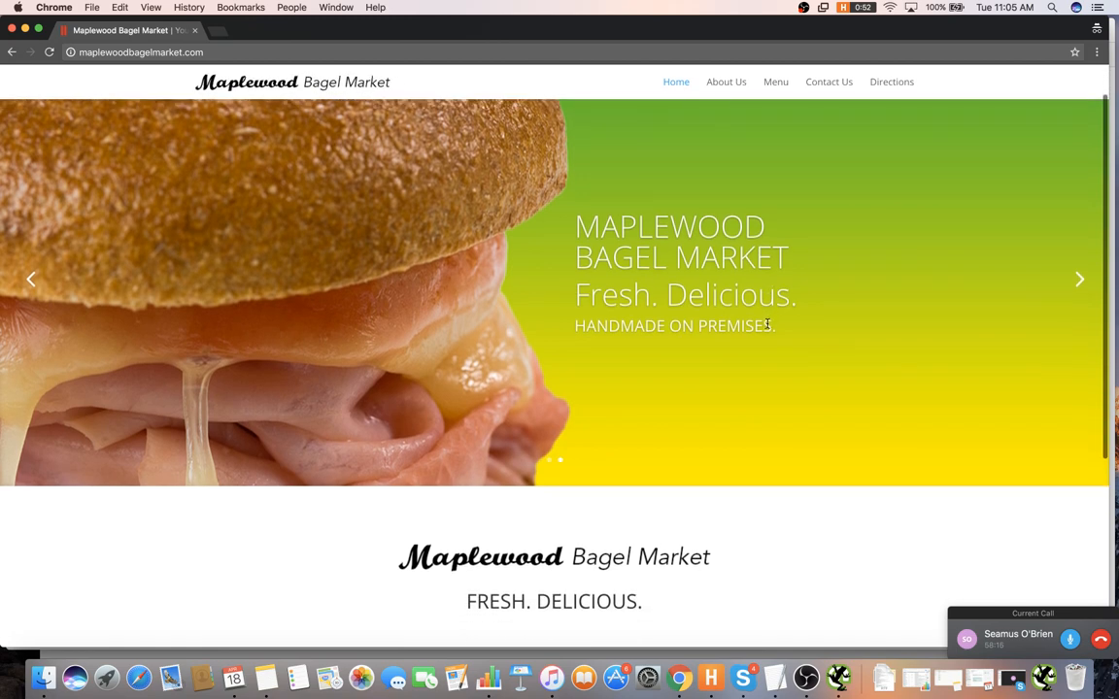
scroll(767, 328, down, 5)
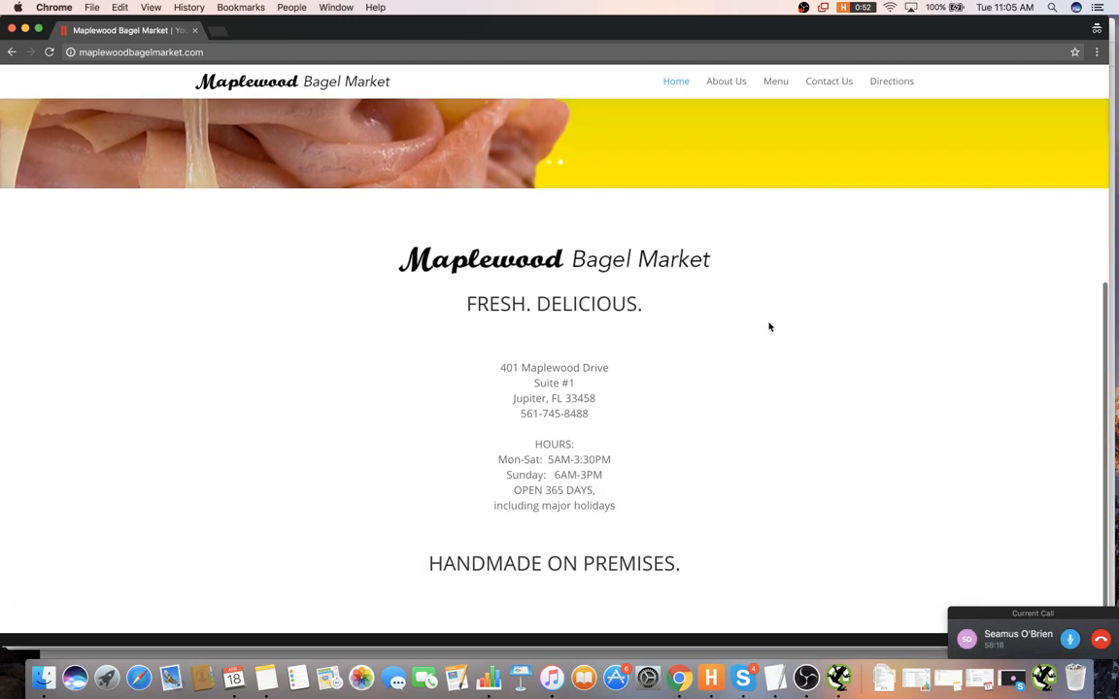
scroll(767, 328, up, 1)
scroll(767, 328, up, 5)
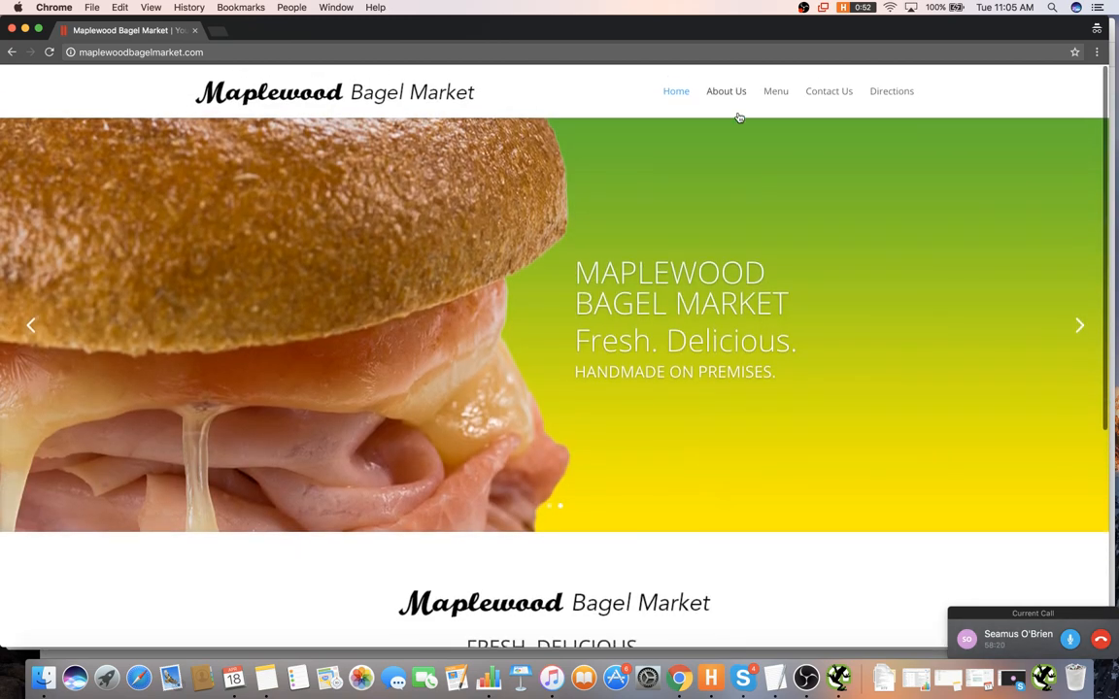
click(726, 92)
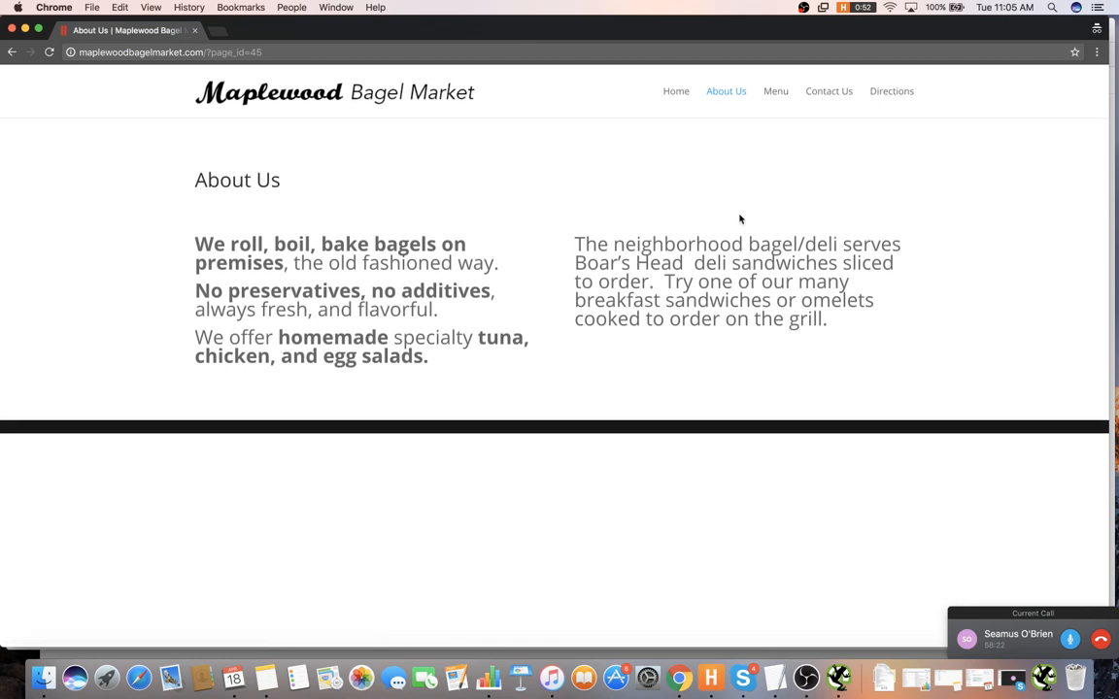
click(782, 95)
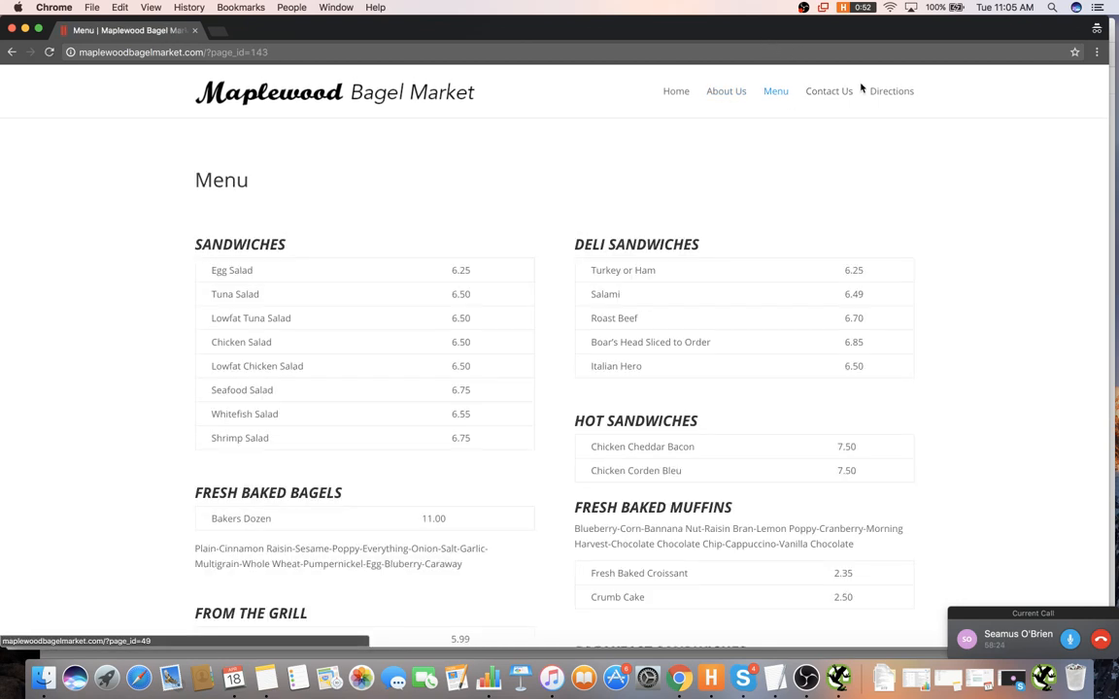
click(893, 94)
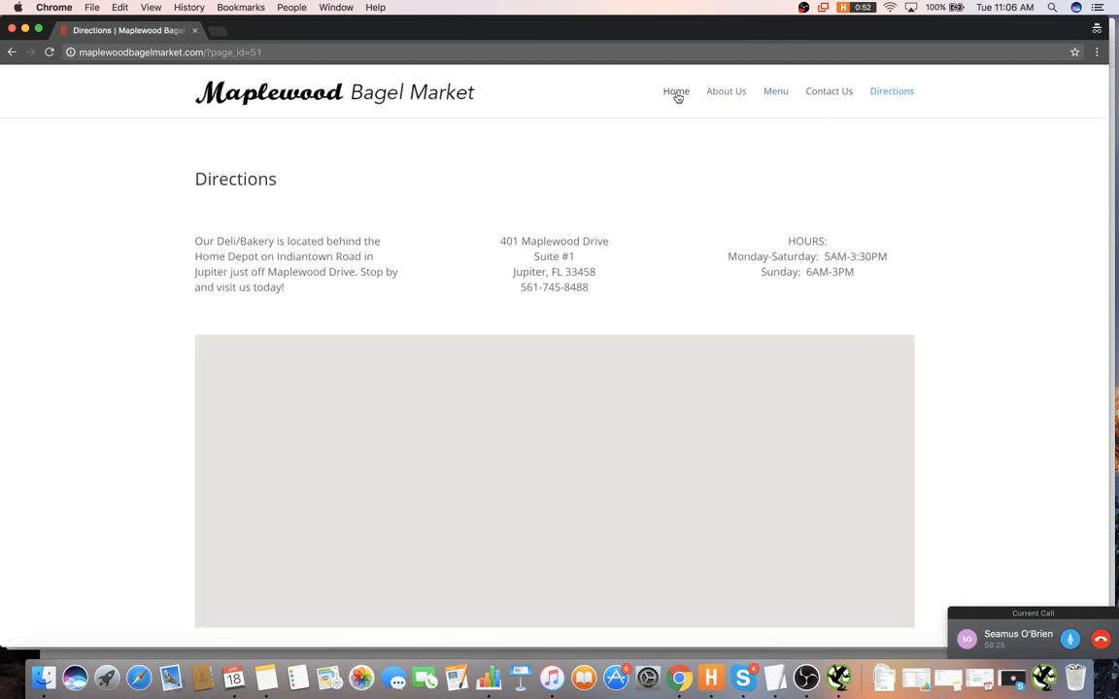
- Scroll the Directions page, then step back through the visited pages to About Us
scroll(389, 192, down, 2)
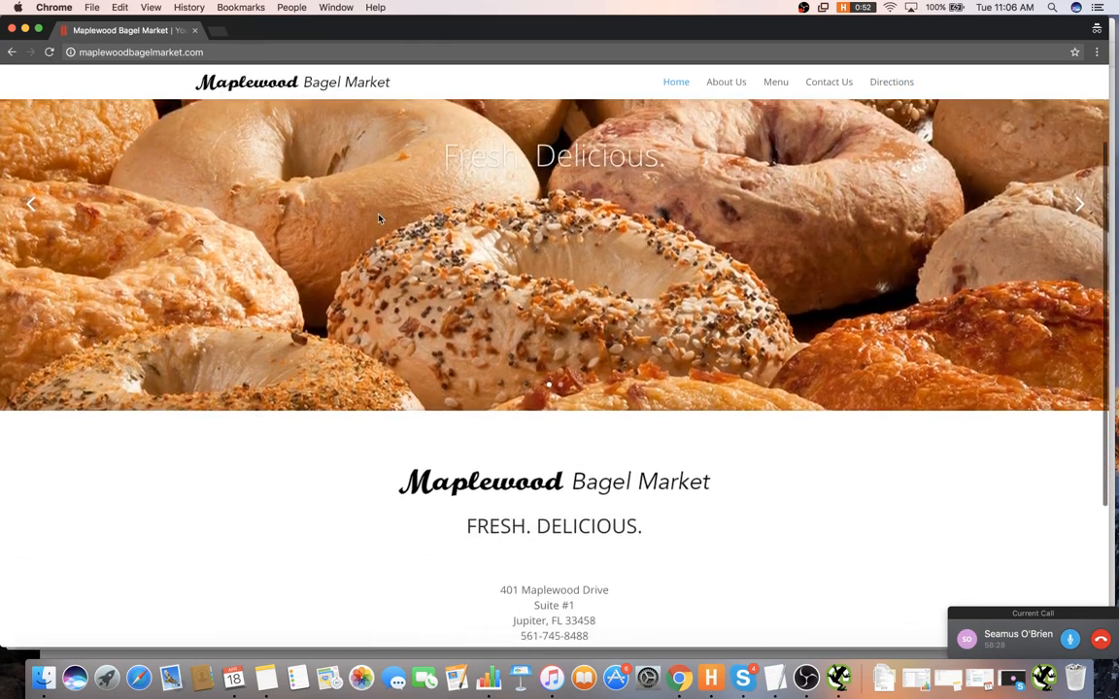
scroll(379, 218, down, 4)
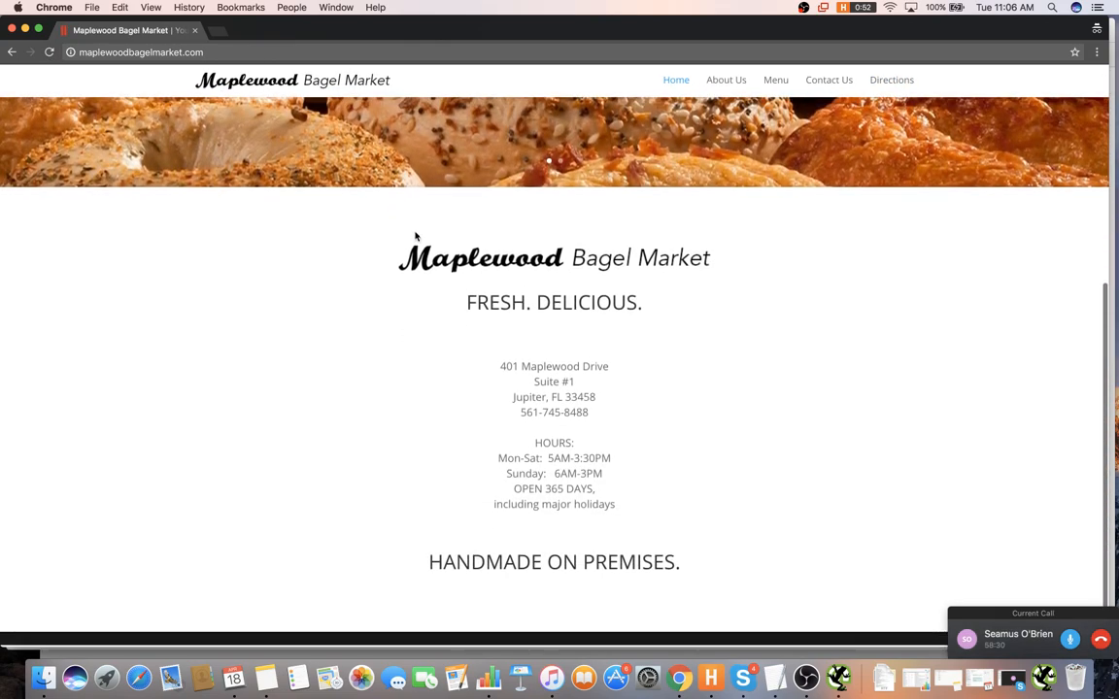
scroll(423, 253, up, 5)
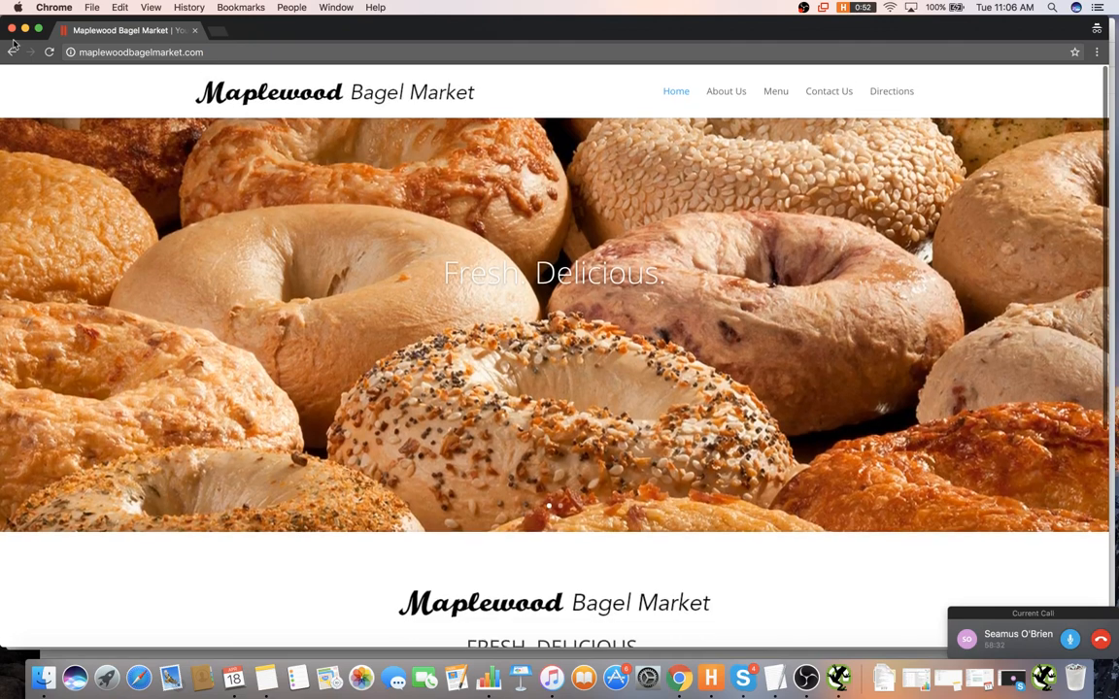
click(8, 52)
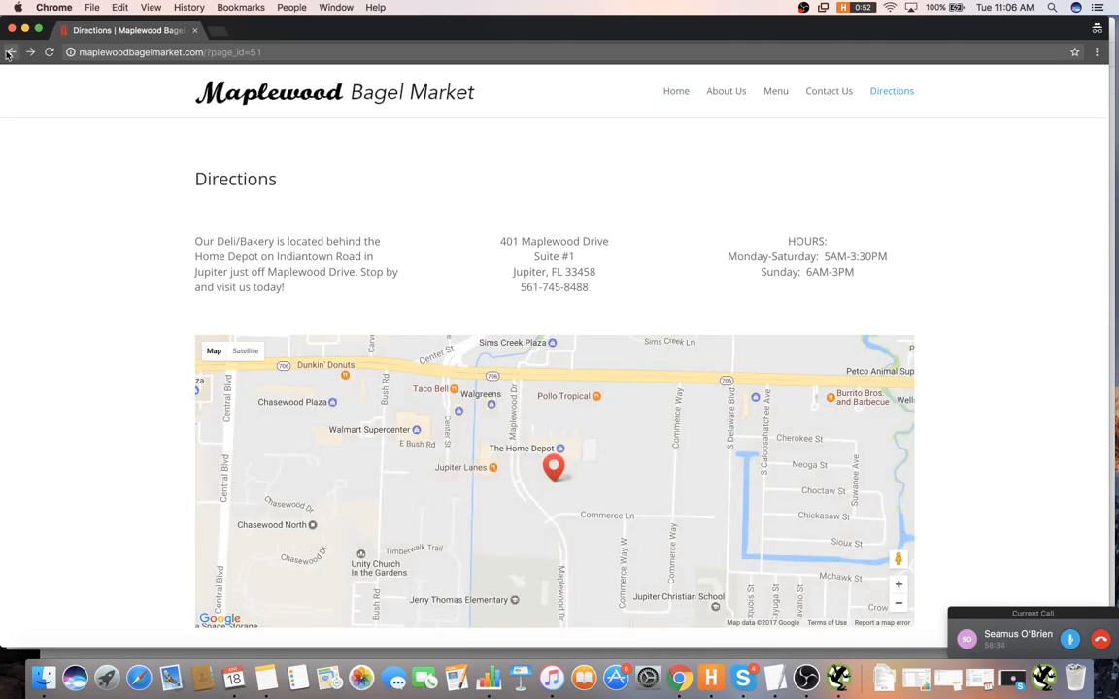
click(10, 52)
click(11, 53)
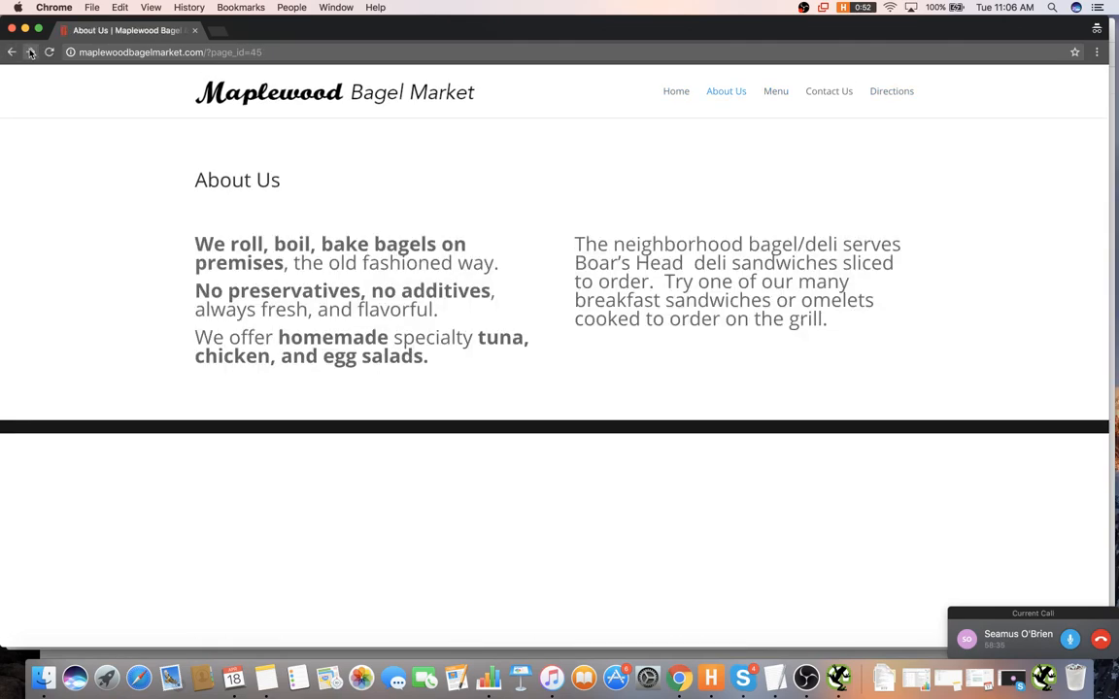
- Step back through the Maplewood site and listing to the Google results page
click(11, 52)
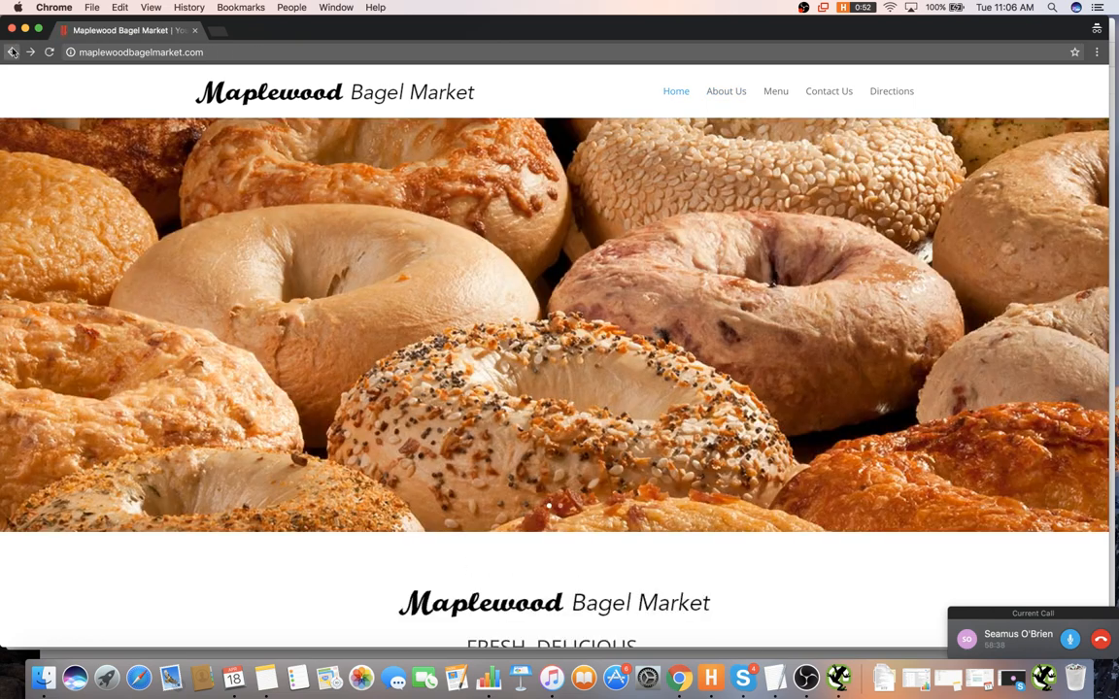
click(12, 52)
click(13, 52)
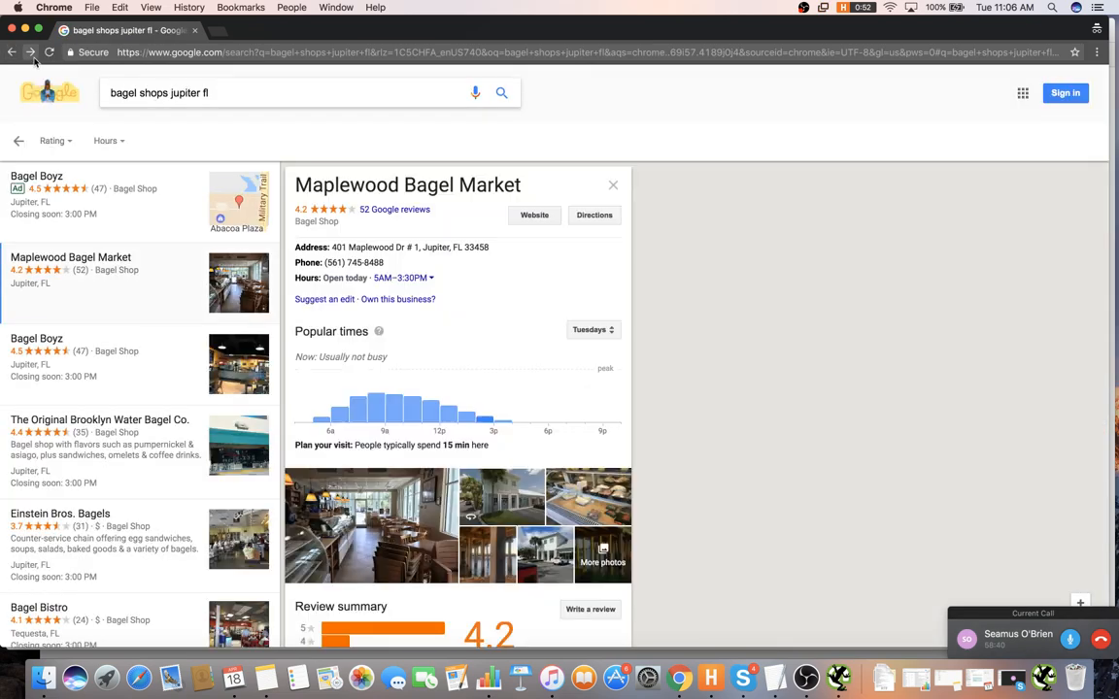
click(13, 52)
- Scroll through the map pack and organic listings showing Maplewood, Bagel Boyz and Brooklyn Water Bagel
scroll(437, 307, up, 1)
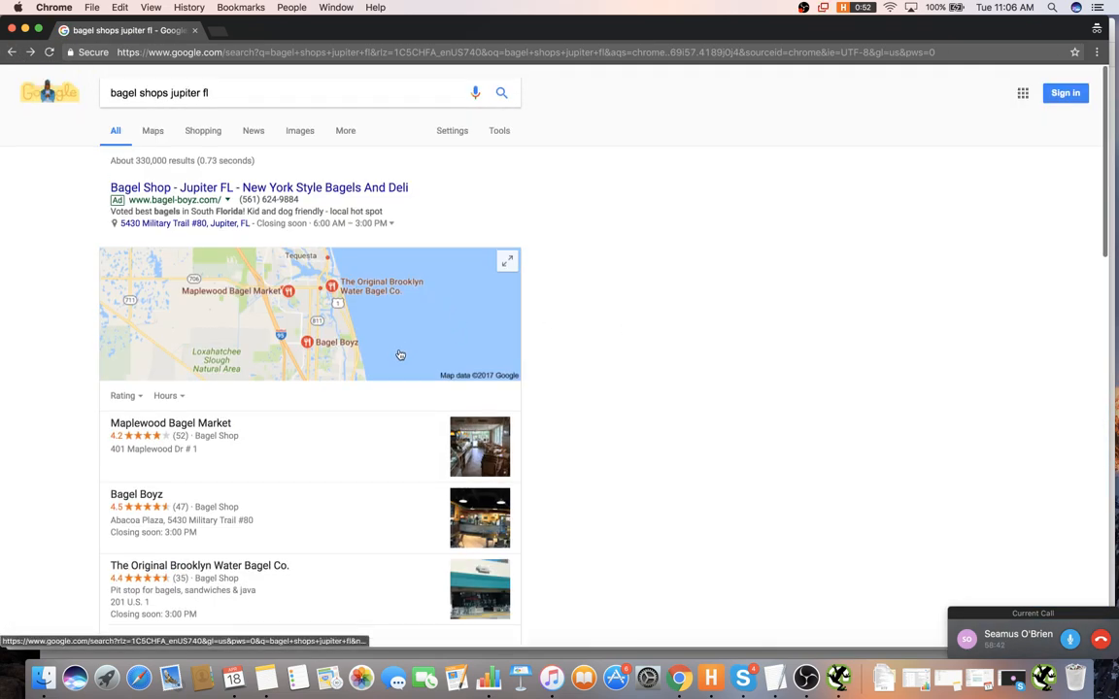
scroll(399, 355, down, 3)
scroll(299, 319, up, 3)
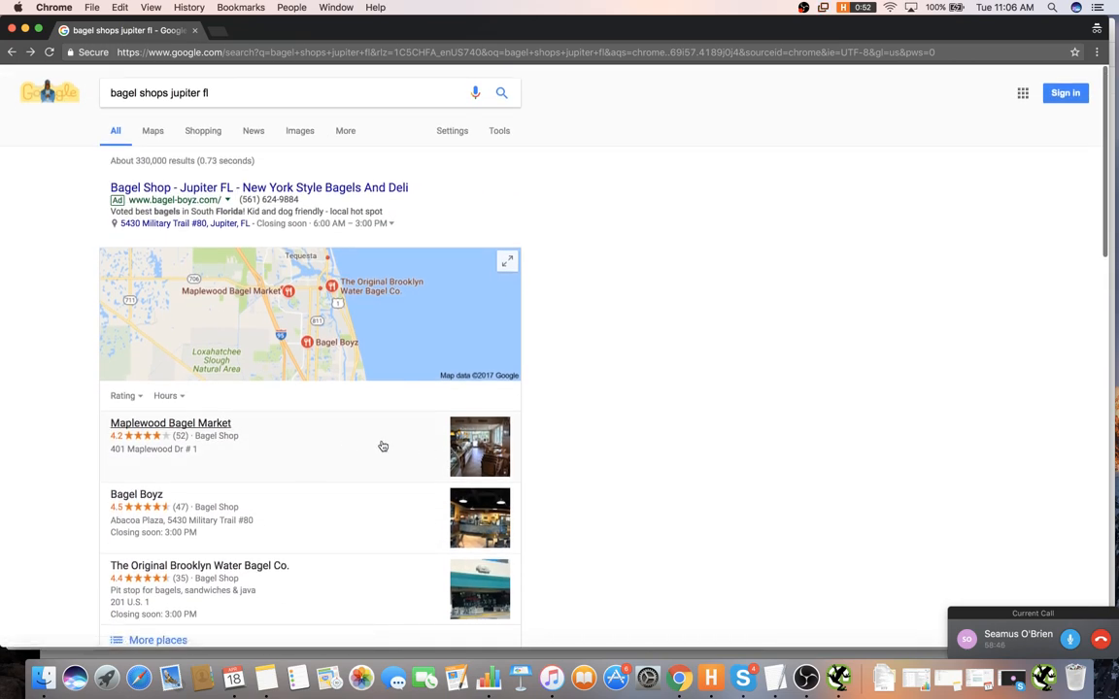
scroll(330, 466, down, 1)
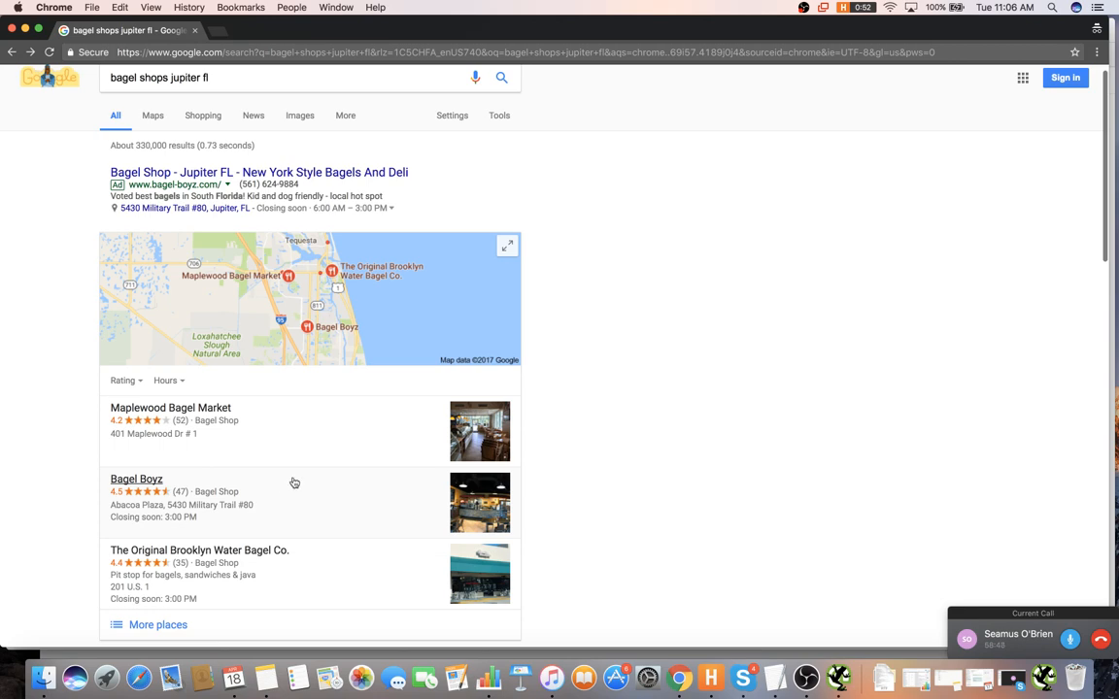
scroll(369, 427, down, 4)
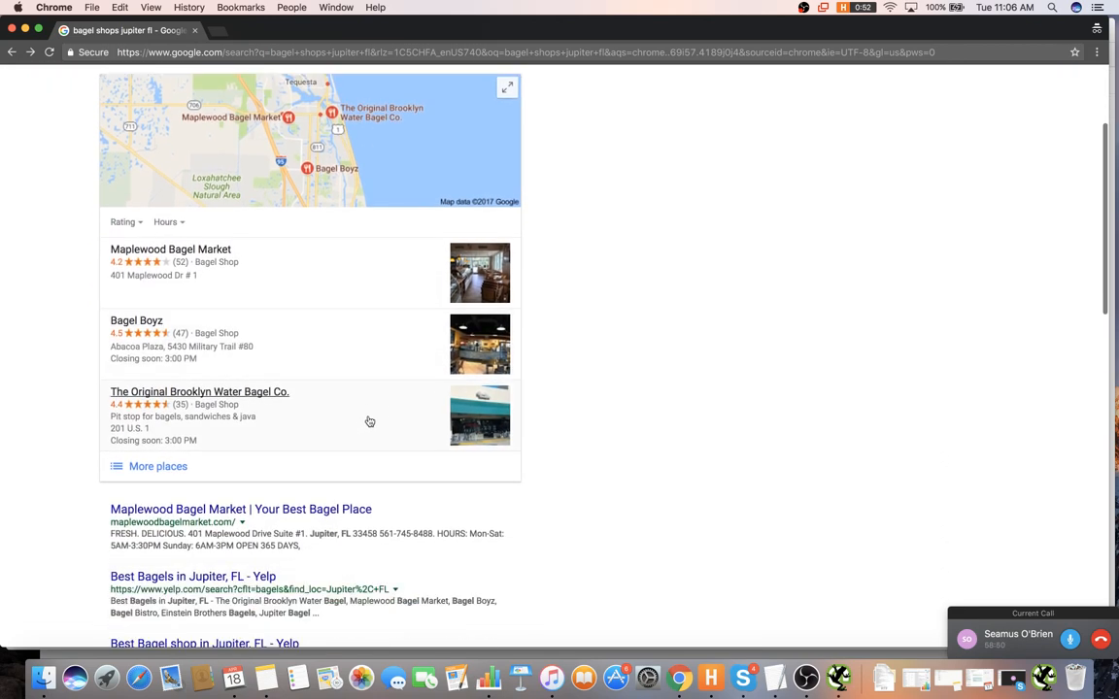
scroll(369, 420, up, 3)
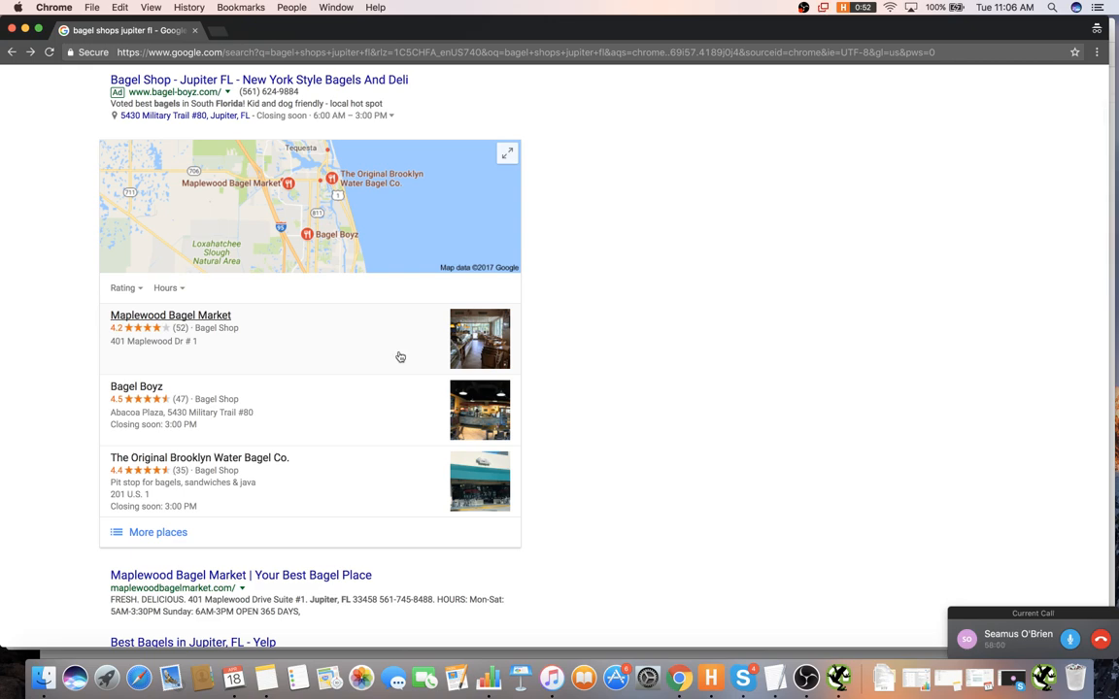
scroll(381, 356, down, 5)
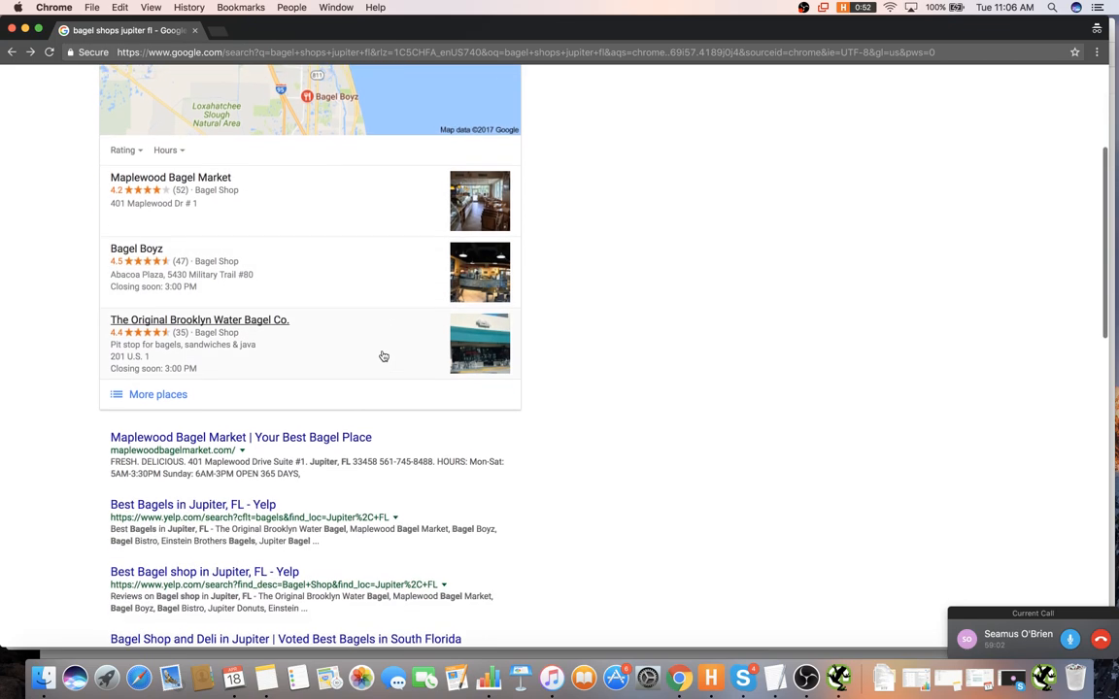
scroll(399, 324, up, 3)
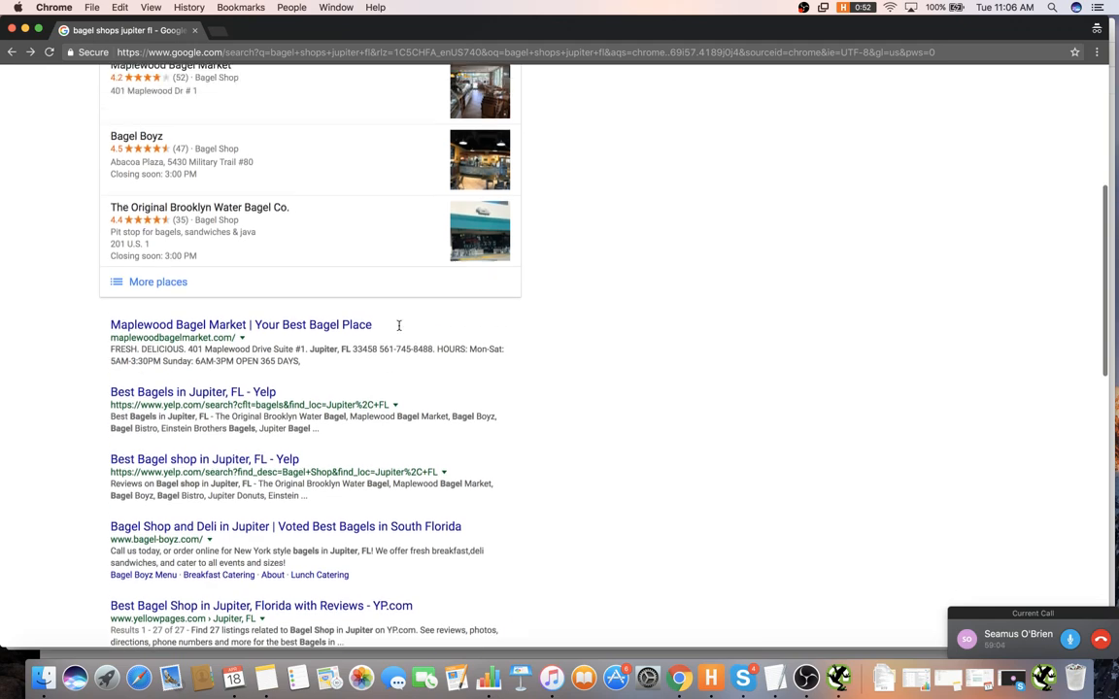
- Shift the private search window aside and close it, revealing Chrome's New Tab page
drag(281, 36, 277, 429)
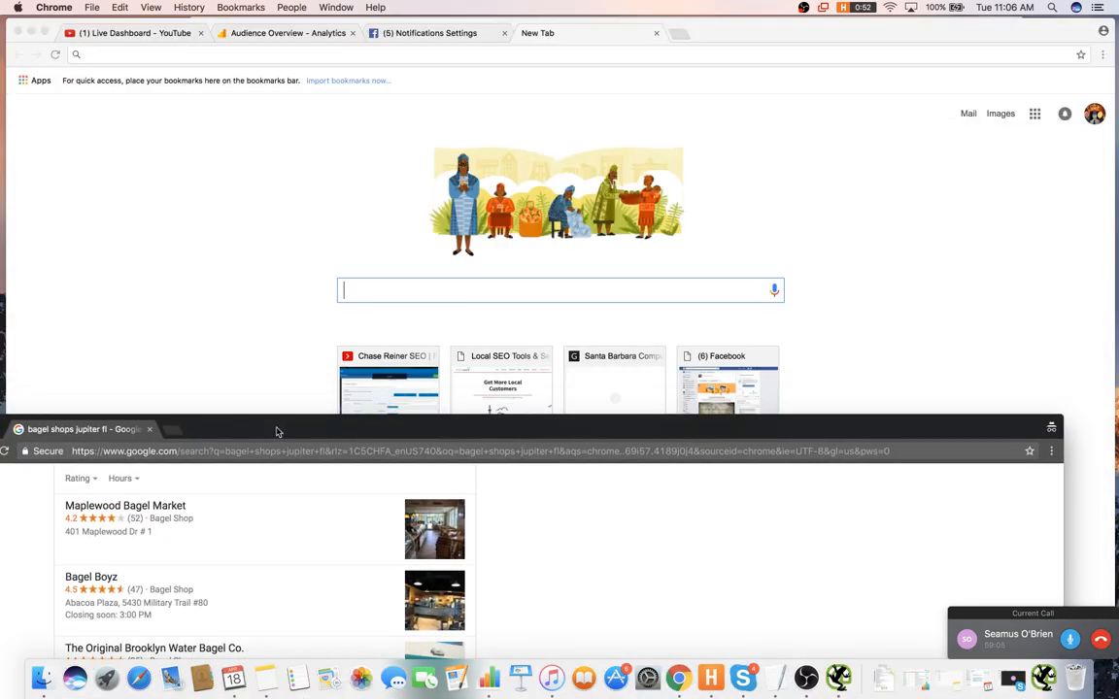
drag(345, 425, 387, 30)
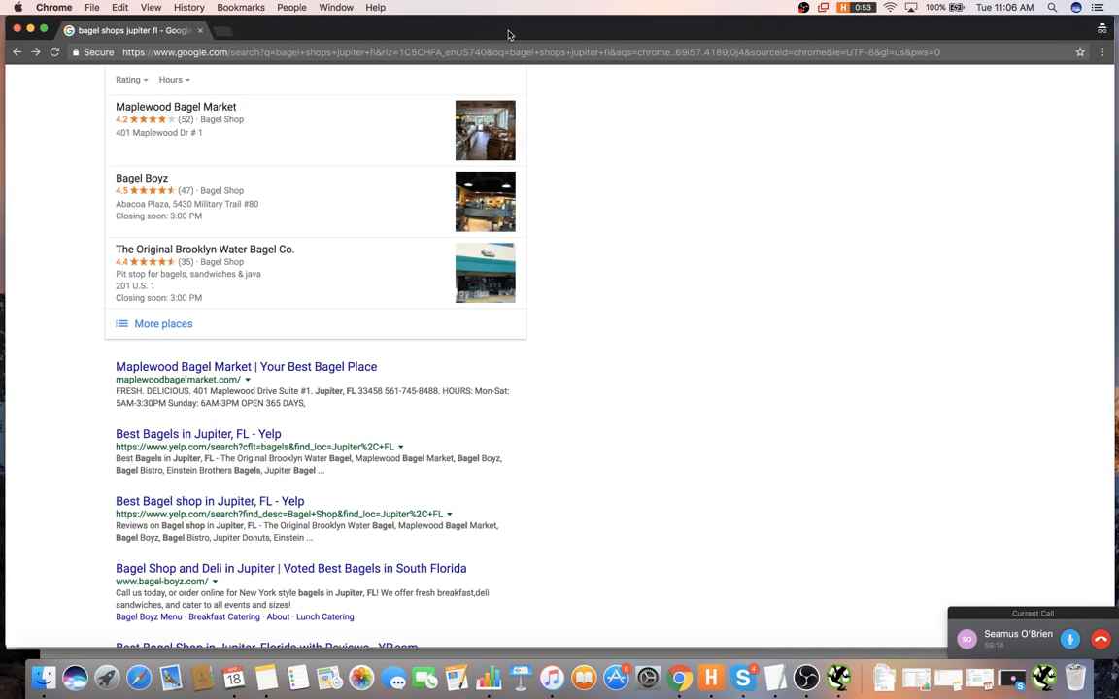
drag(509, 31, 505, 31)
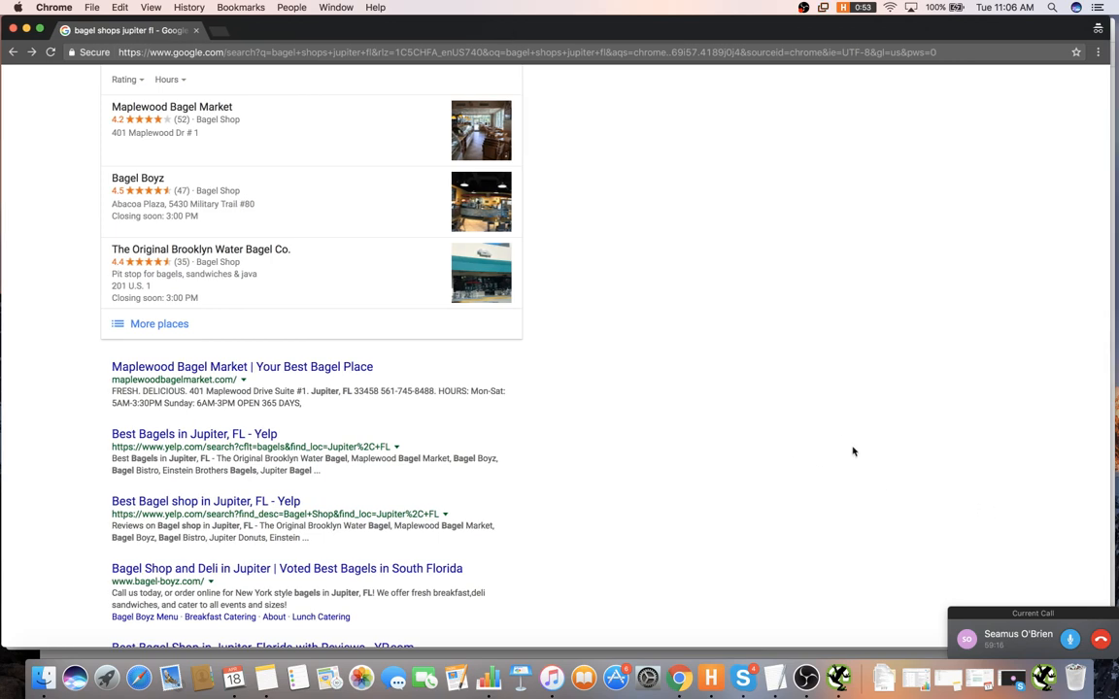
click(13, 31)
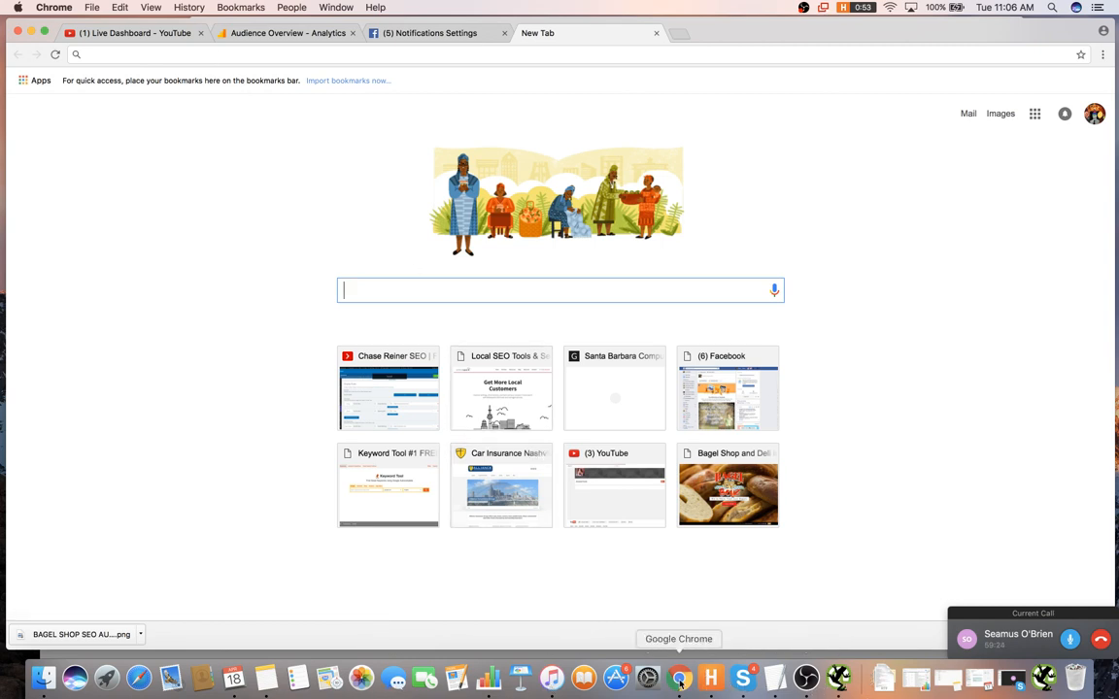
- Bring the audit forward, widen its window leftward, and review the 29 items and Top 10 Roadmap
key(super+Tab)
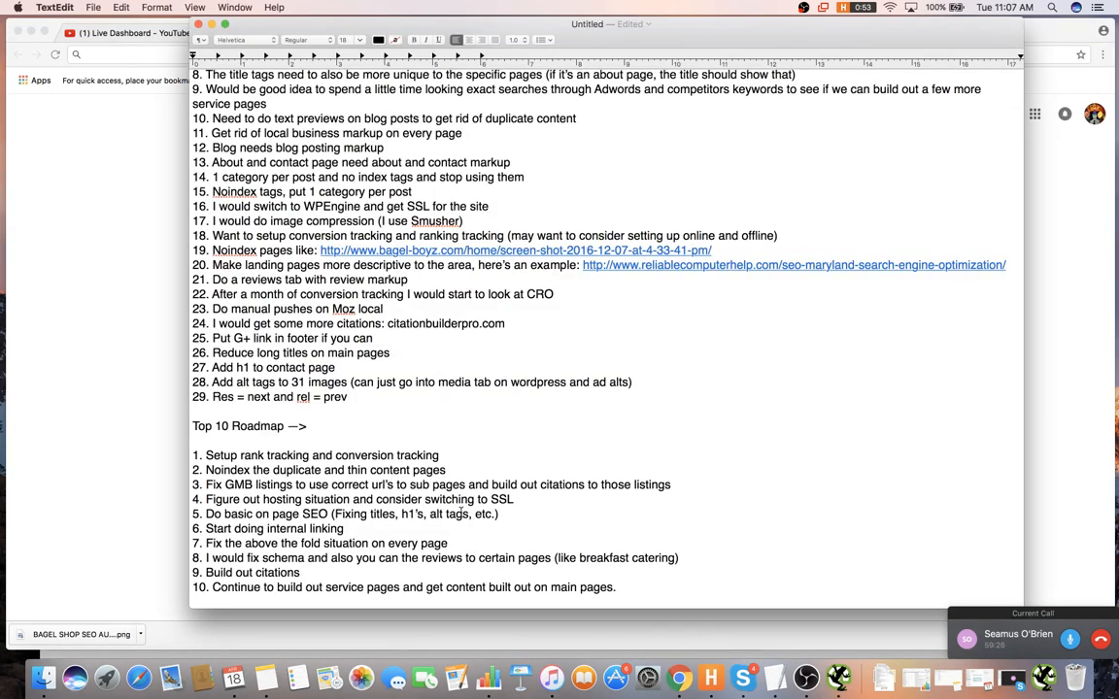
scroll(451, 483, up, 1)
scroll(459, 450, down, 2)
scroll(459, 449, up, 3)
scroll(458, 450, down, 2)
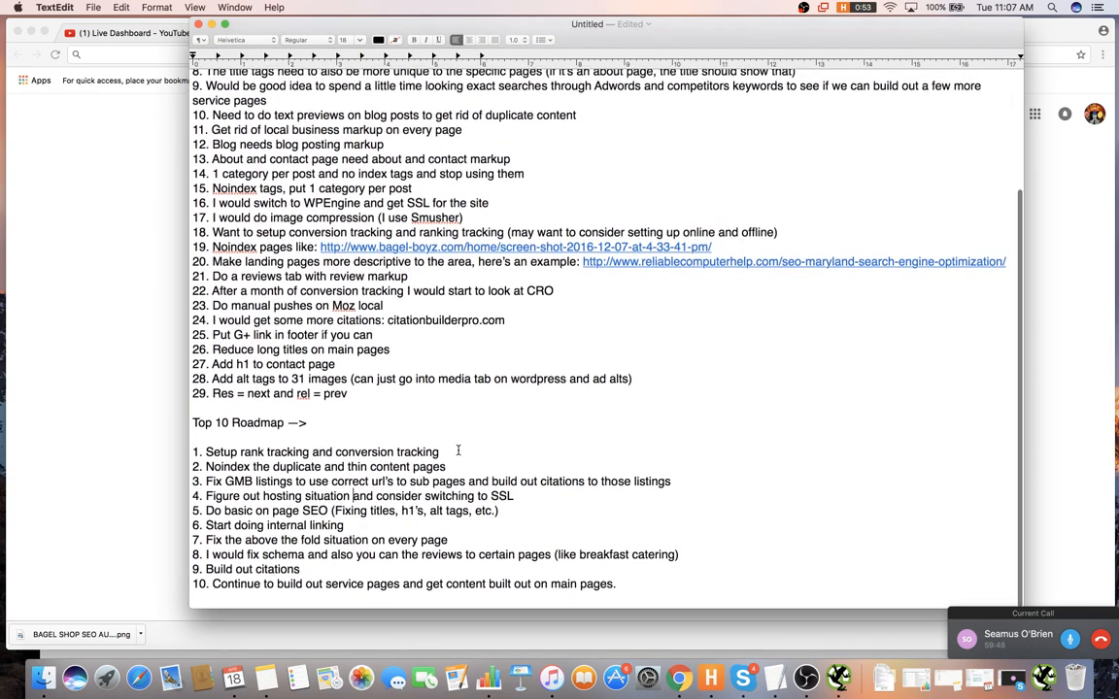
scroll(459, 449, up, 1)
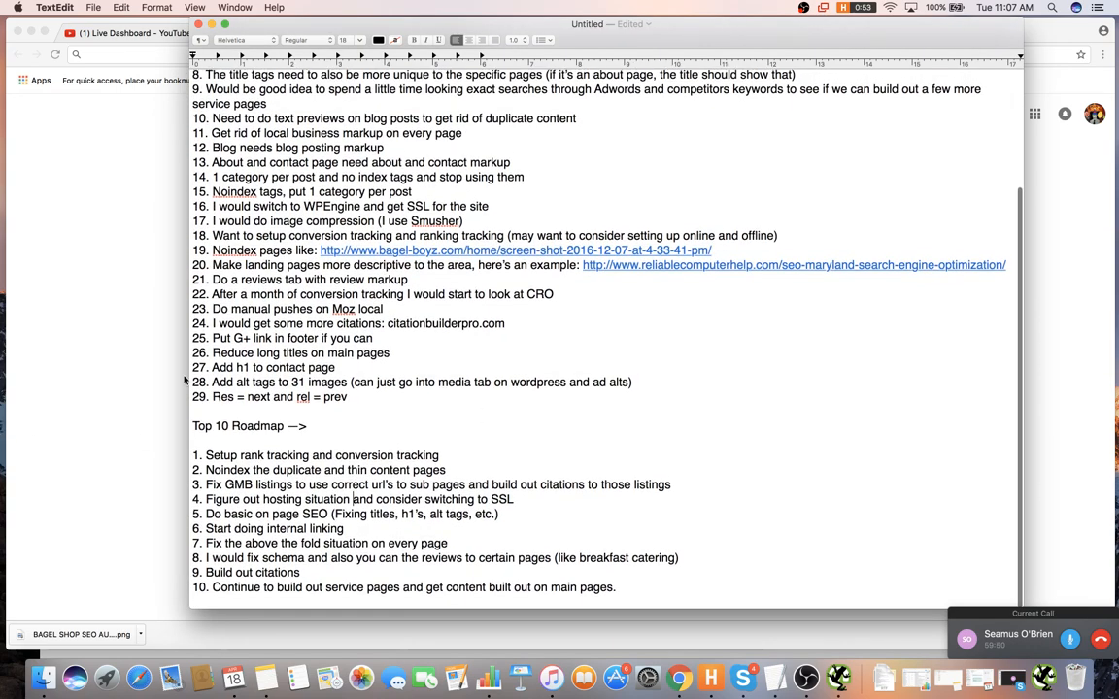
drag(188, 381, 112, 380)
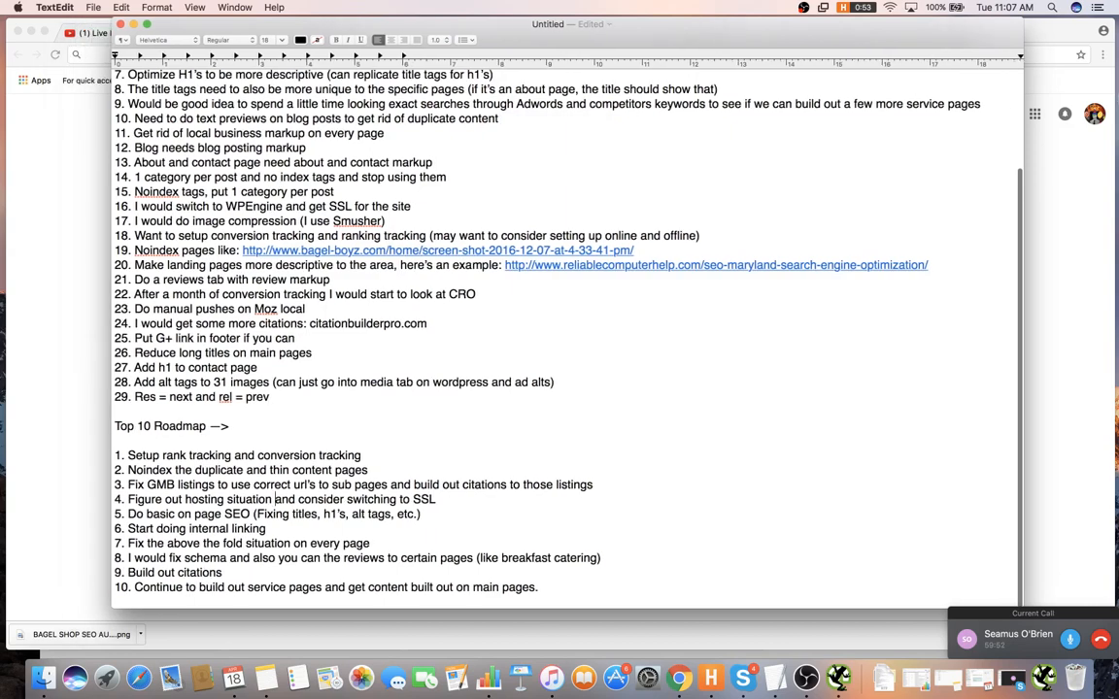
drag(1022, 101, 1115, 103)
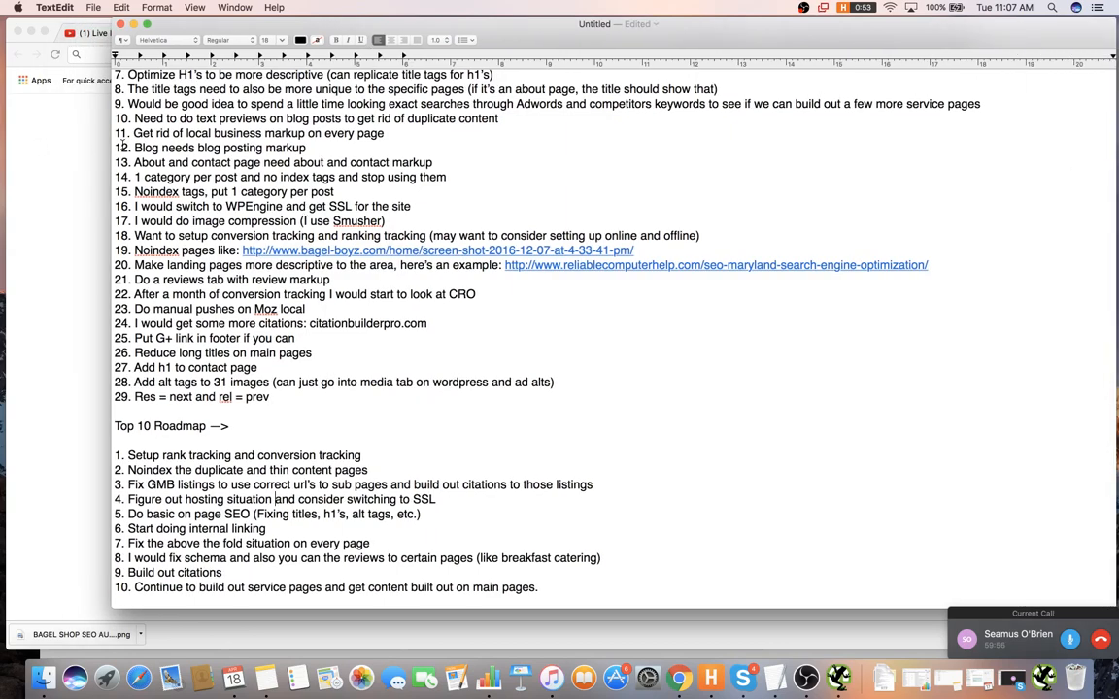
drag(111, 131, 18, 137)
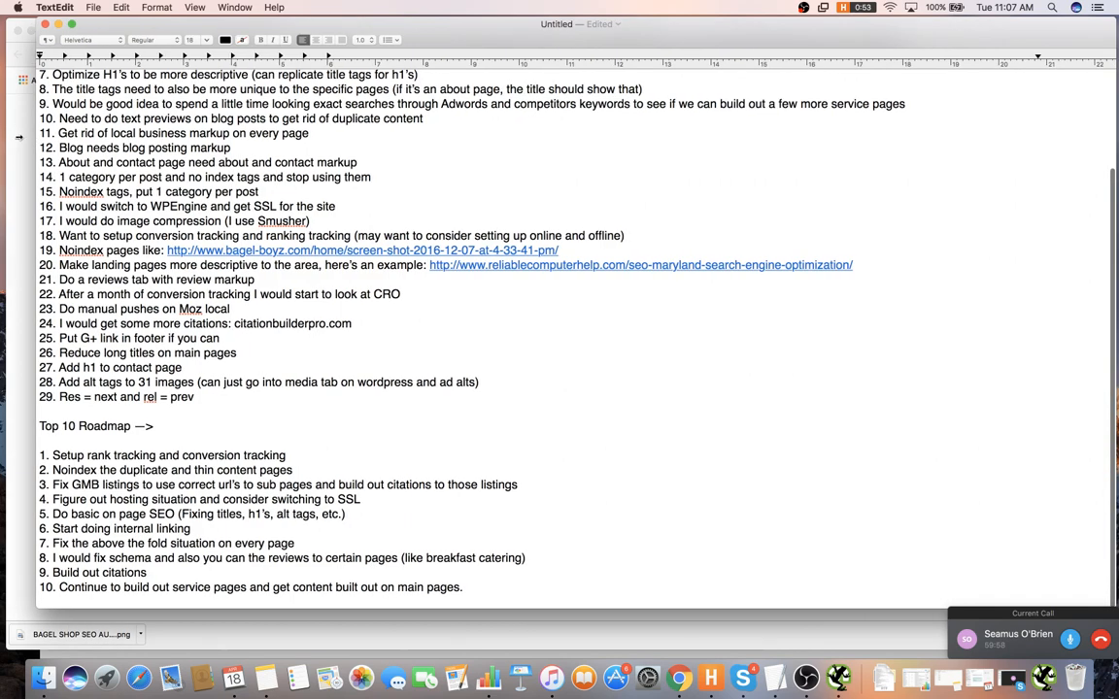
scroll(722, 252, up, 5)
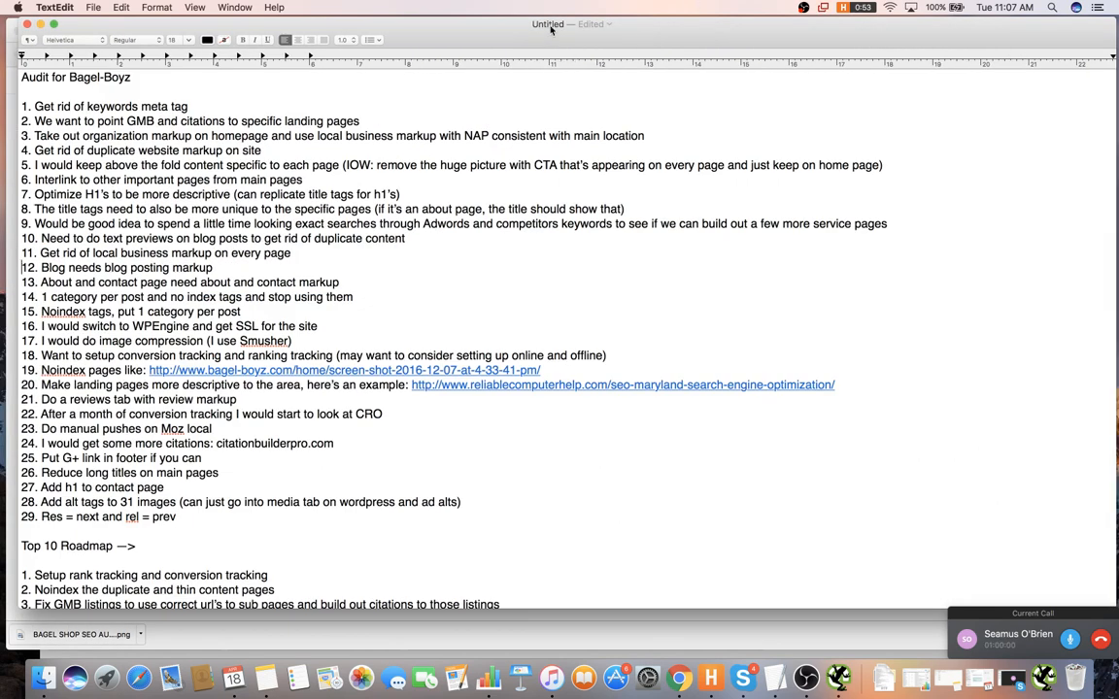
- Save the audit as 'Bagel-Boyz' in Downloads, then select all its text
key(super+s)
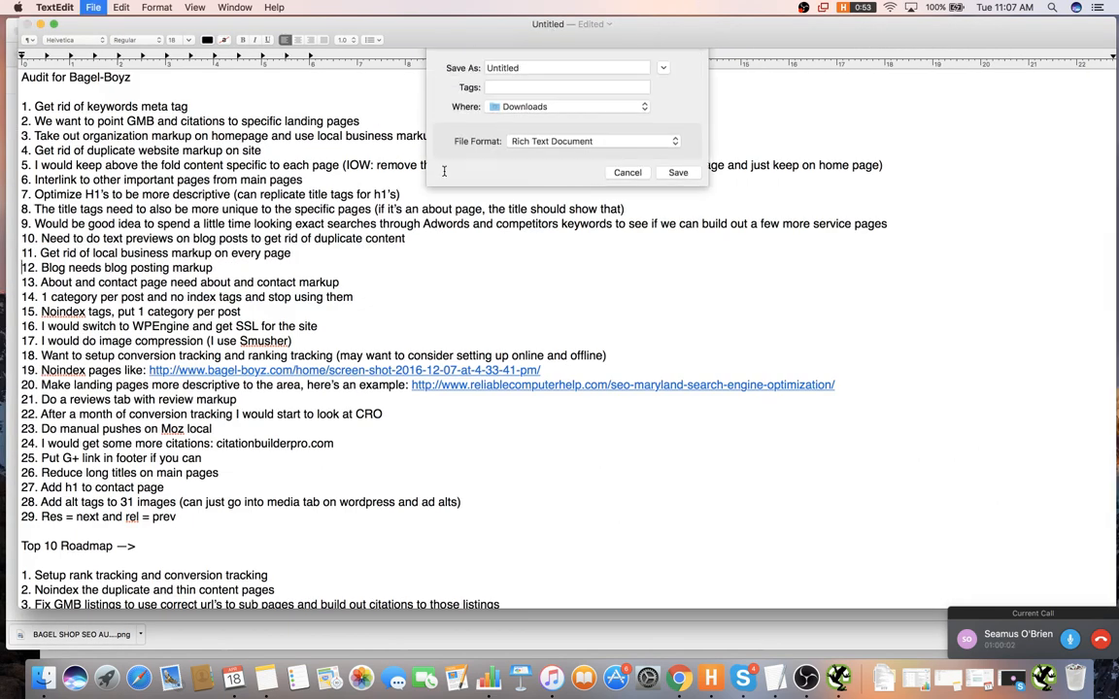
text(Ba)
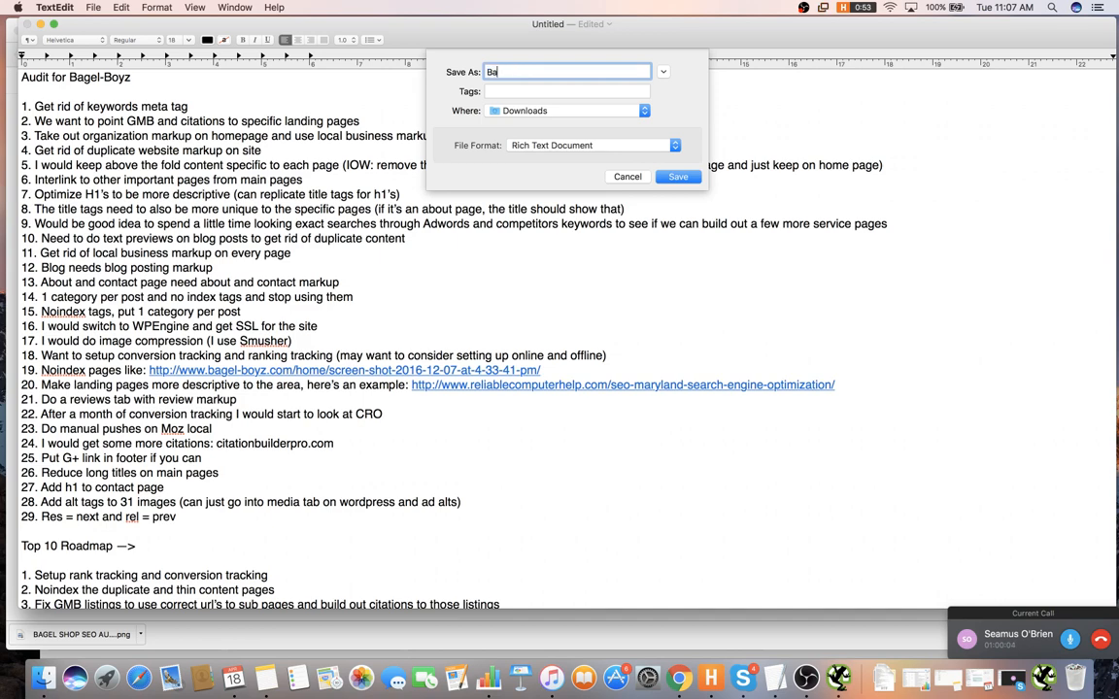
text(gel-Bo)
key(BackSpace)
key(BackSpace)
text(b)
key(BackSpace)
key(BackSpace)
text(-Boyz)
key(Return)
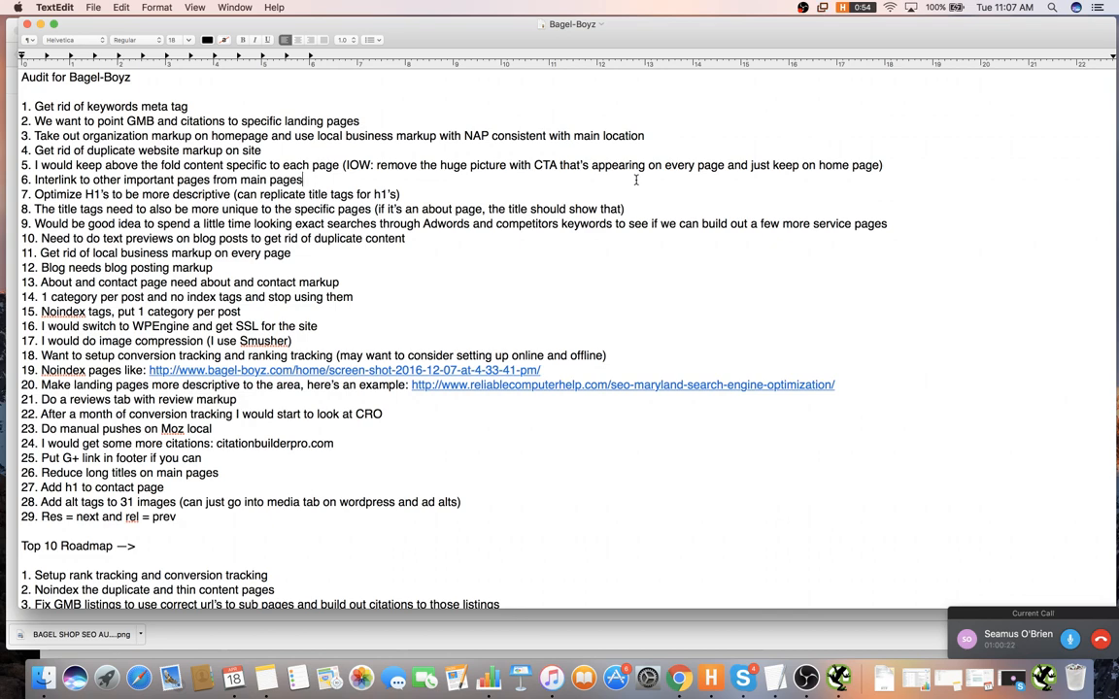
key(super+a)
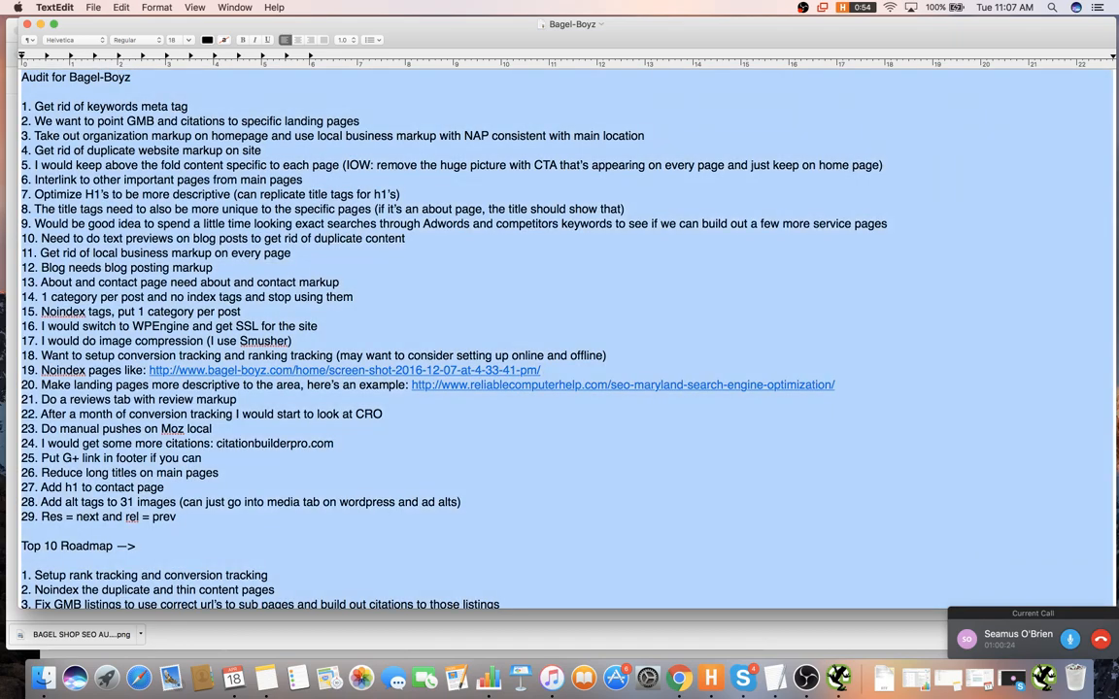
- Copy the whole audit text and minimise the TextEdit window to the Dock
key(super+c)
mouse_move(414, 30)
mouse_down()
mouse_move(494, 388)
mouse_move(450, 157)
mouse_move(360, 38)
mouse_move(425, 46)
mouse_up()
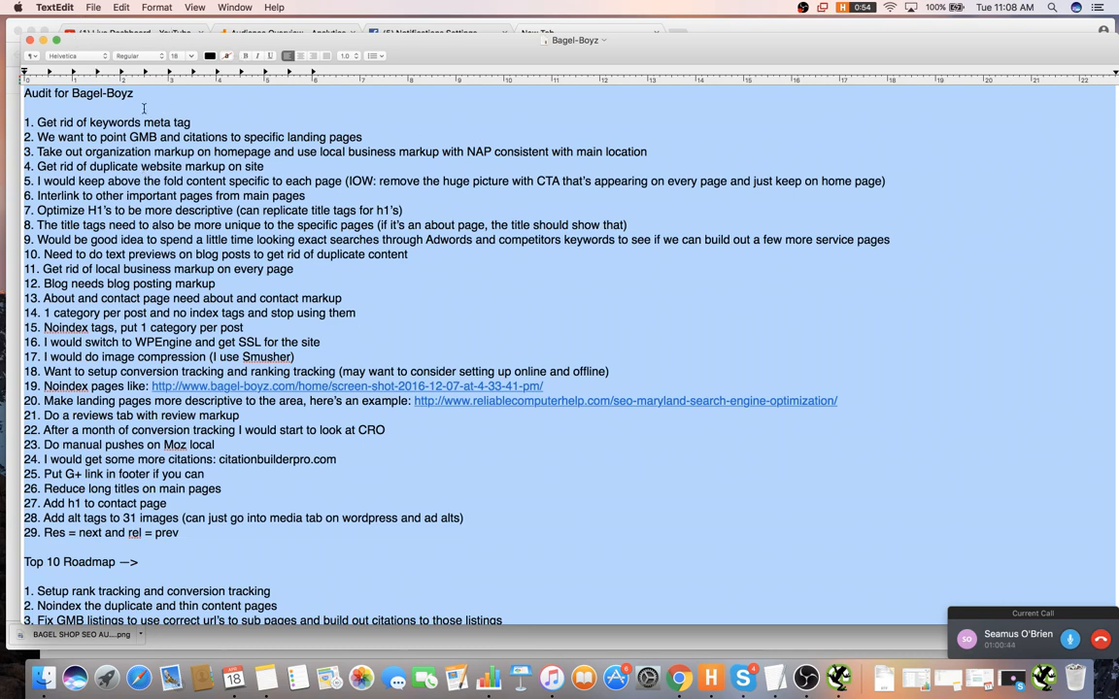
drag(167, 44, 162, 66)
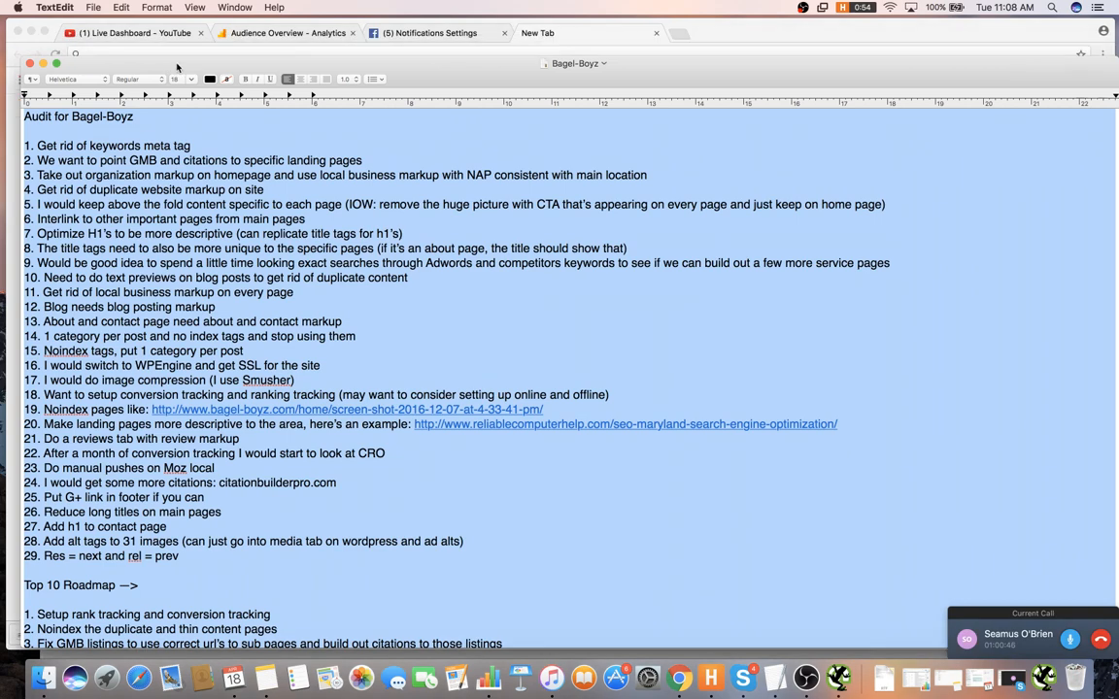
click(42, 63)
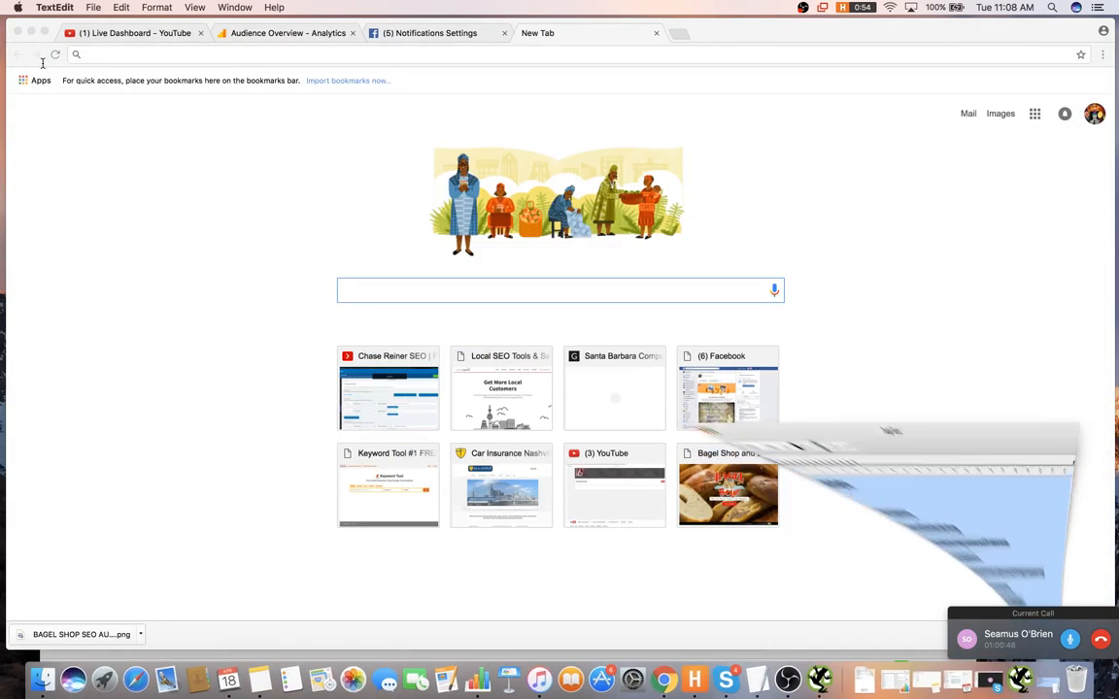
- Close the blank tab, review the Analytics Audience Overview (434 sessions), then return to Facebook's notifications
click(655, 33)
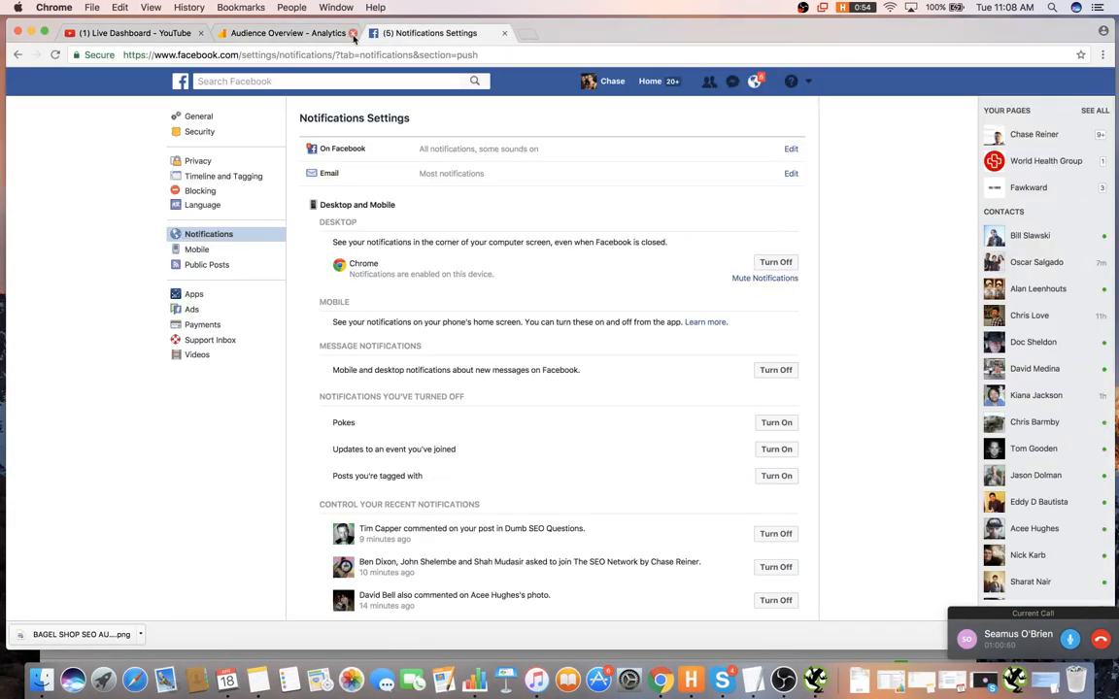
key(ctrl+shift+Tab)
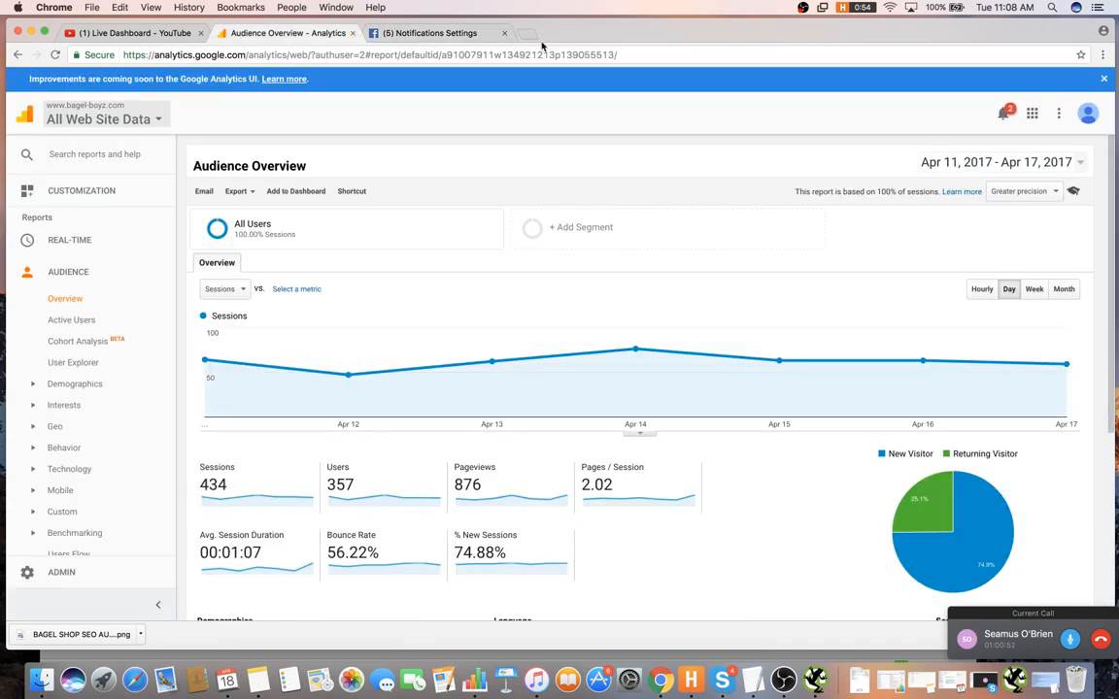
click(385, 31)
click(320, 34)
click(436, 26)
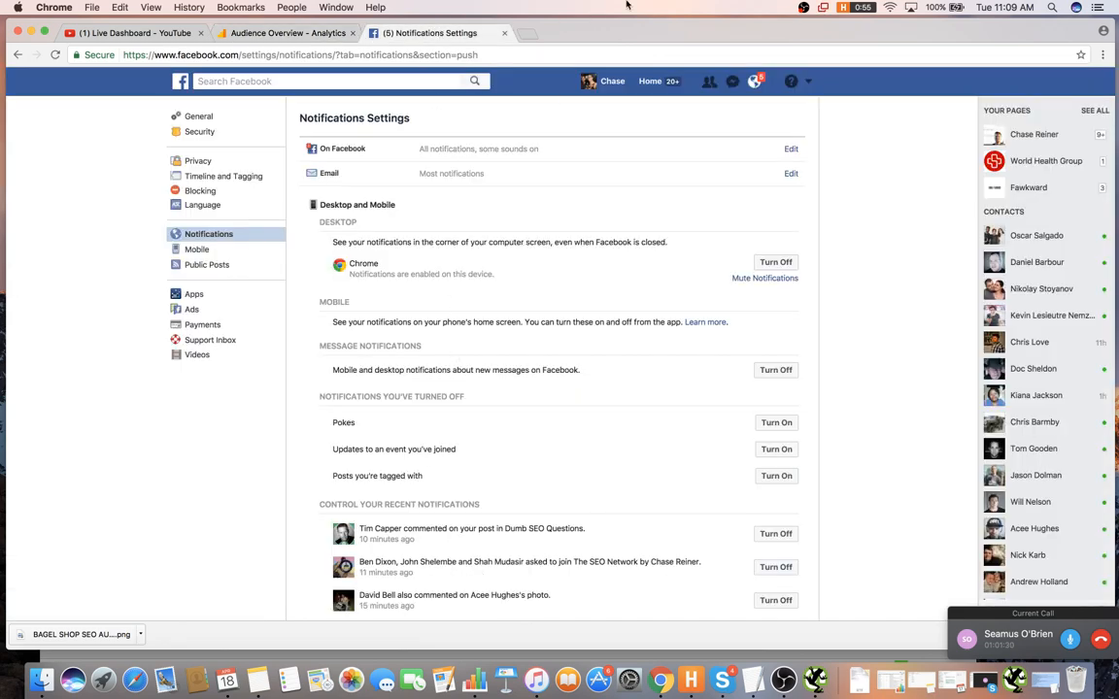
click(756, 82)
- Open the Dumb SEO Questions notification and scroll through the GMB business-name post
click(507, 250)
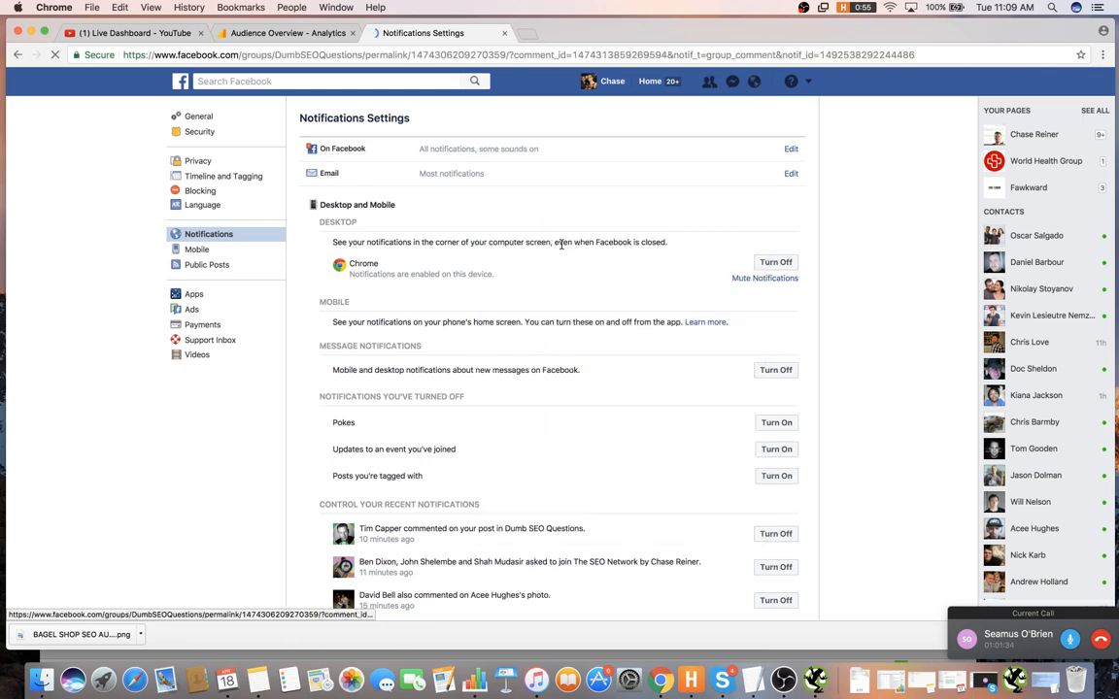
scroll(591, 322, down, 3)
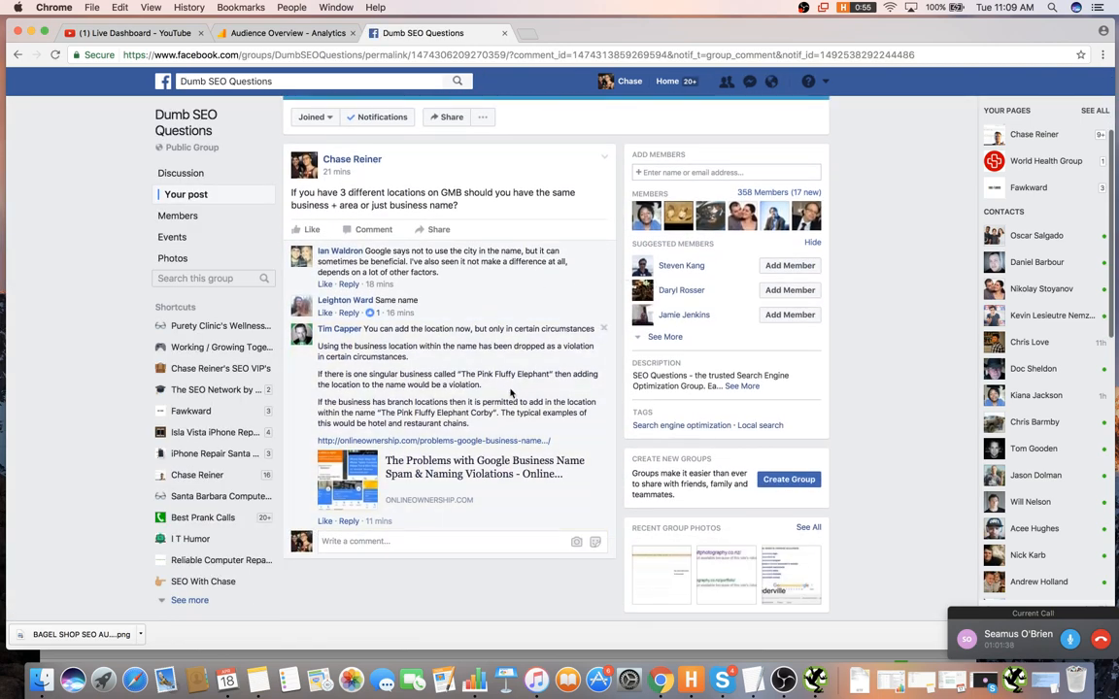
scroll(511, 392, down, 1)
scroll(511, 393, down, 1)
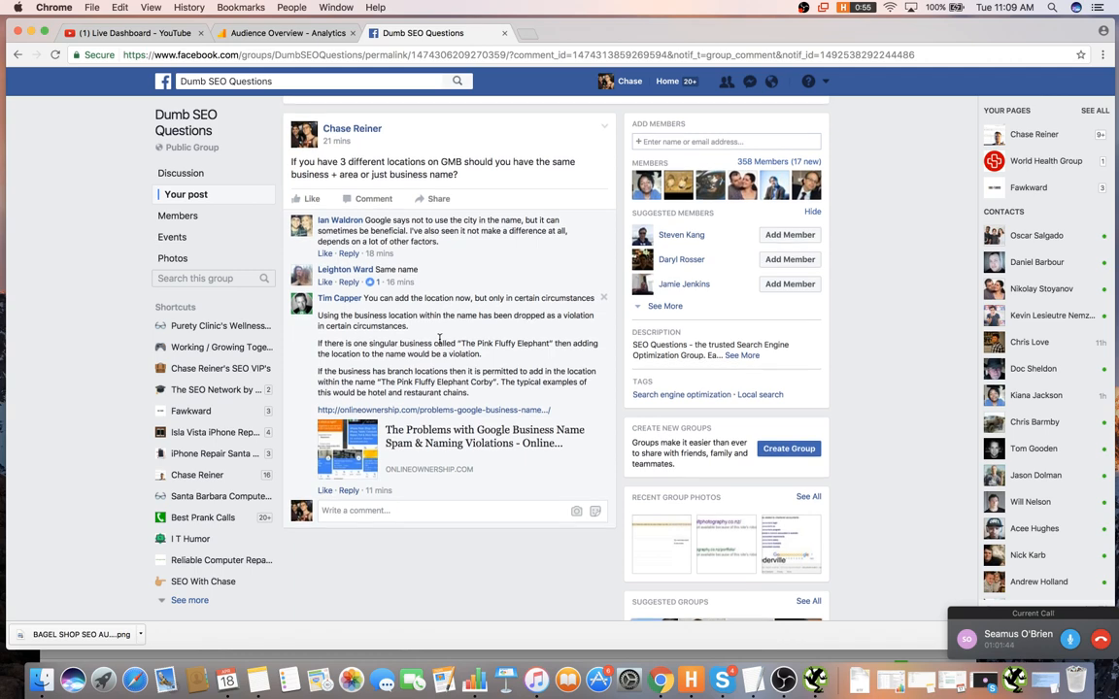
scroll(439, 338, down, 1)
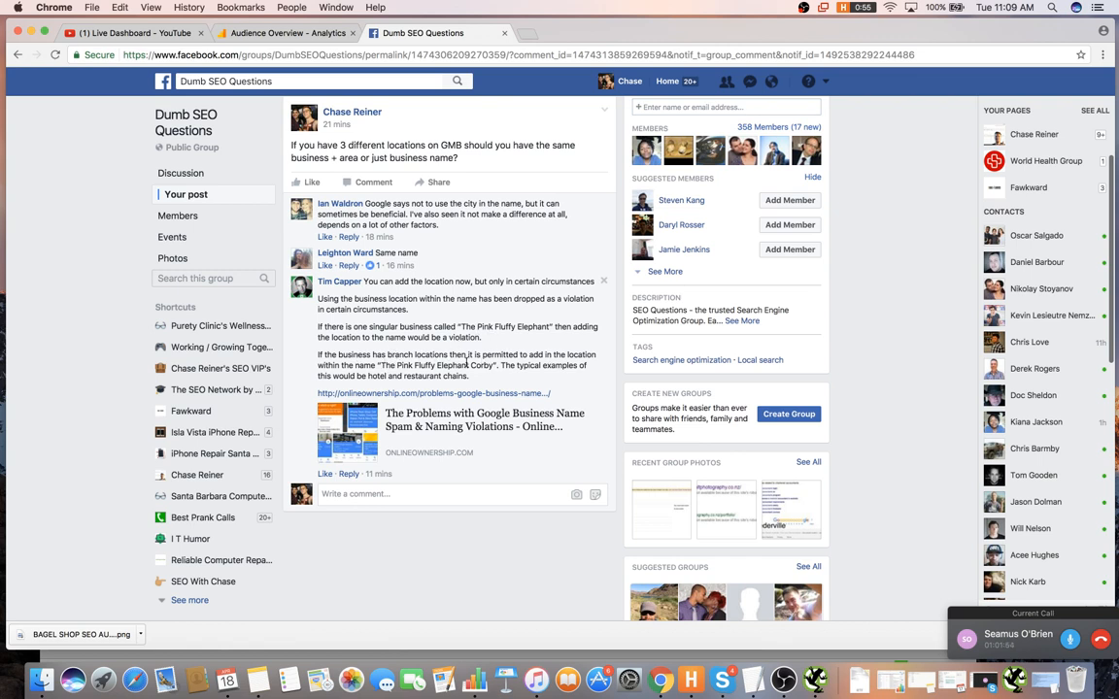
- Highlight the comment's paragraph about branch locations, then clear the selection
triple_click(478, 367)
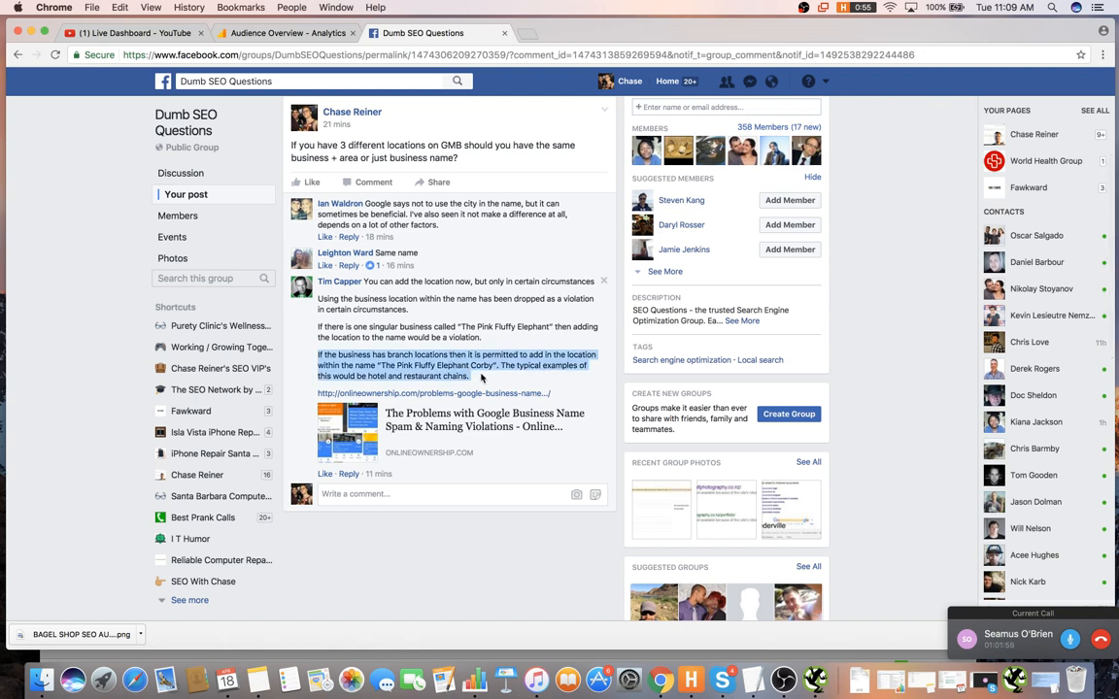
click(481, 378)
triple_click(482, 377)
click(499, 378)
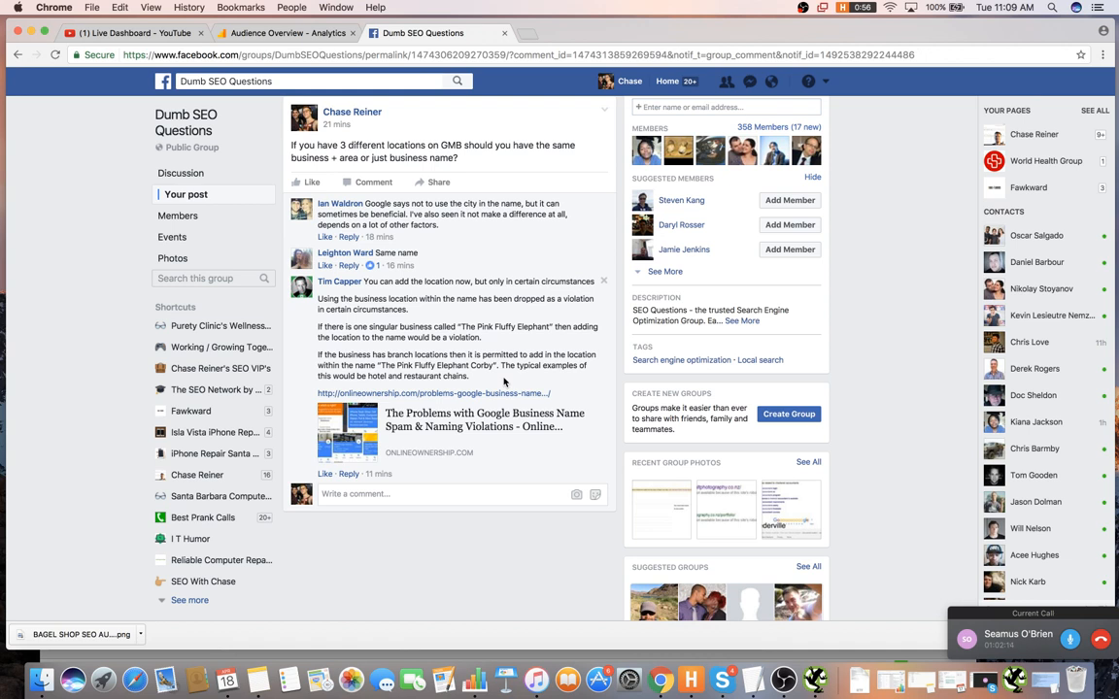
- Leave the Dumb SEO Questions post and show the bagel-boyz.com Audience Overview report (434 sessions)
click(107, 32)
click(393, 35)
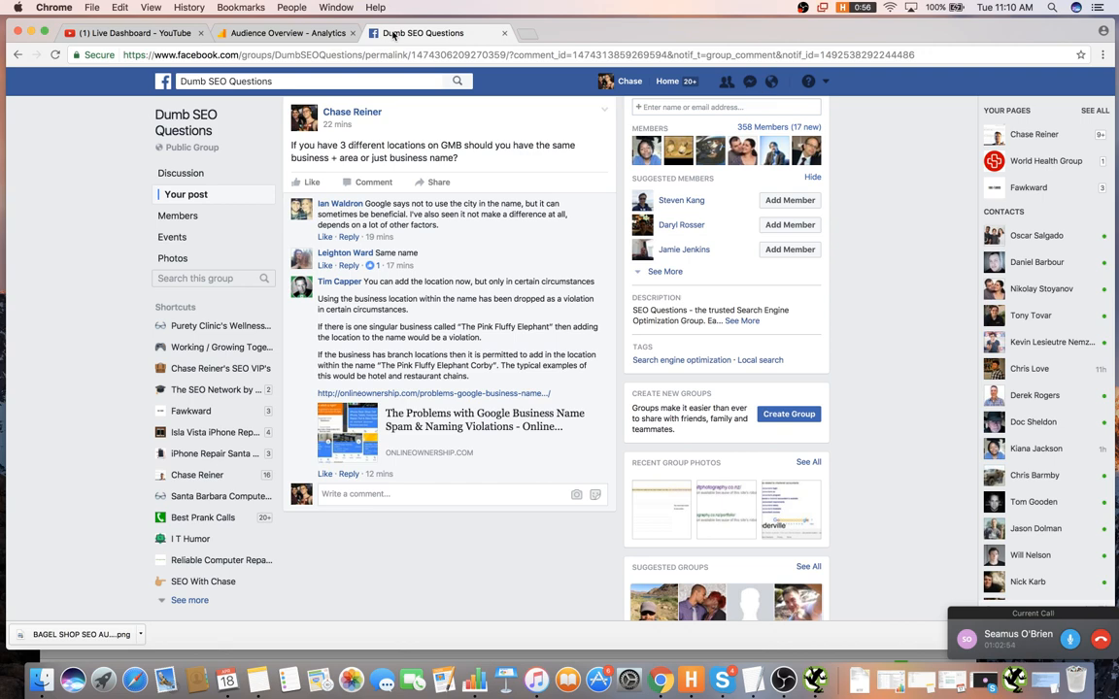
click(299, 36)
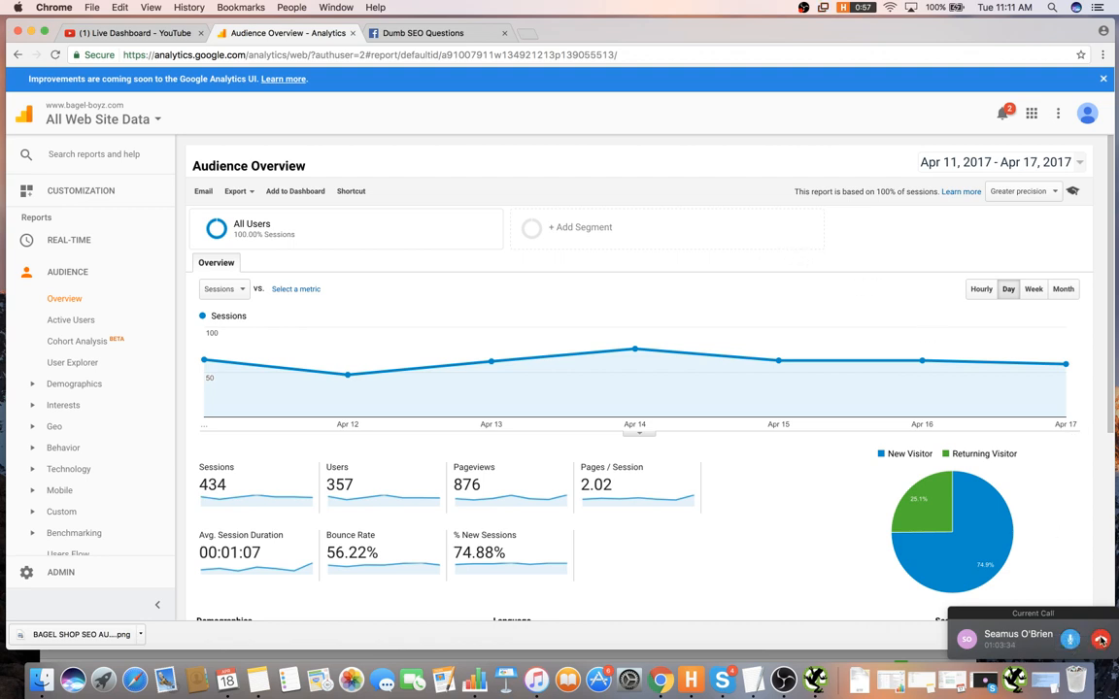
- Hang up the call and show the top of the 'Bagel Shop SEO Audit' live dashboard
click(1101, 640)
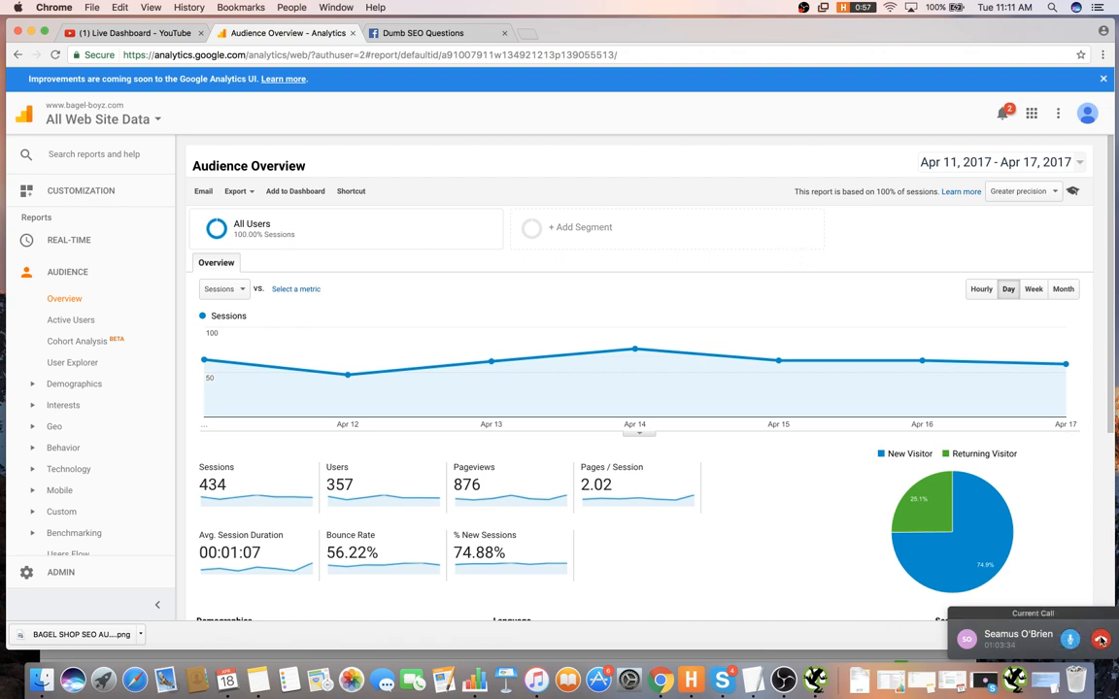
click(97, 30)
scroll(389, 201, up, 2)
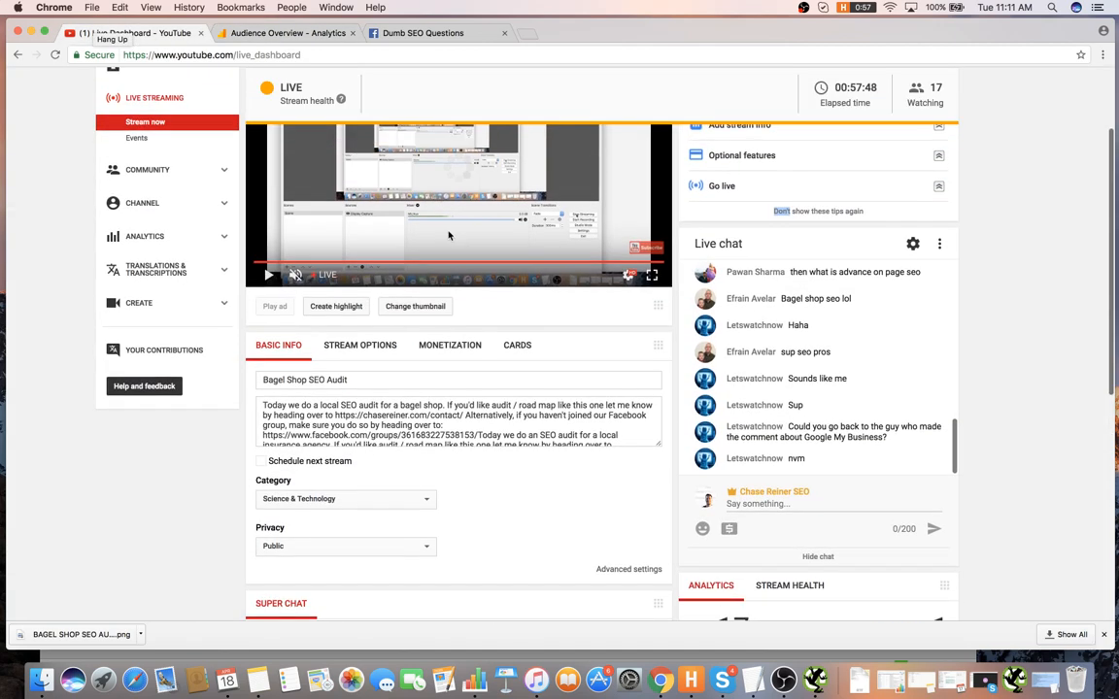
scroll(952, 398, up, 4)
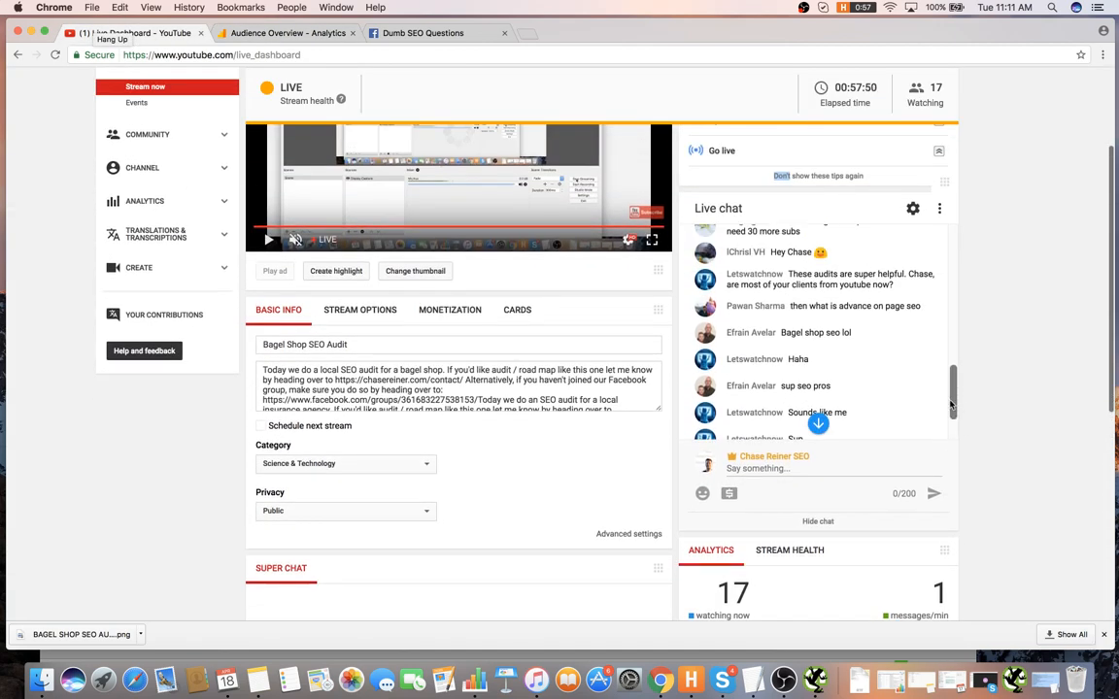
scroll(962, 393, down, 6)
scroll(983, 389, up, 5)
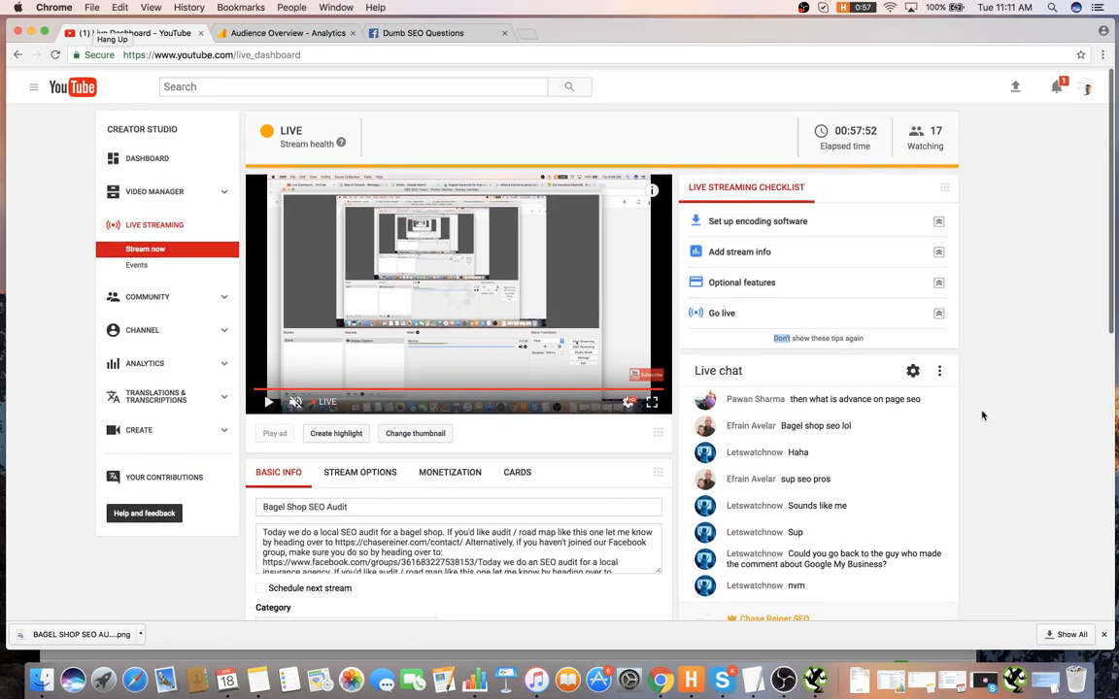
- Bring OBS forward and move its window slightly higher, glancing at the YouTube dashboard
click(782, 680)
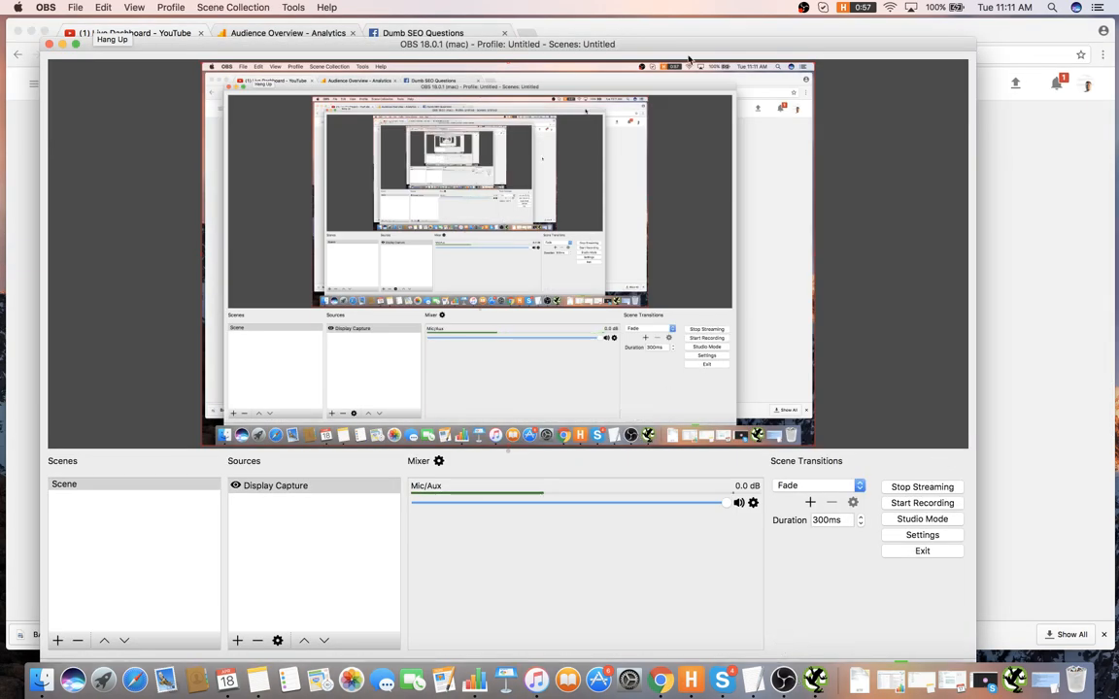
mouse_move(695, 45)
mouse_down()
mouse_move(784, 296)
mouse_move(699, 47)
mouse_up()
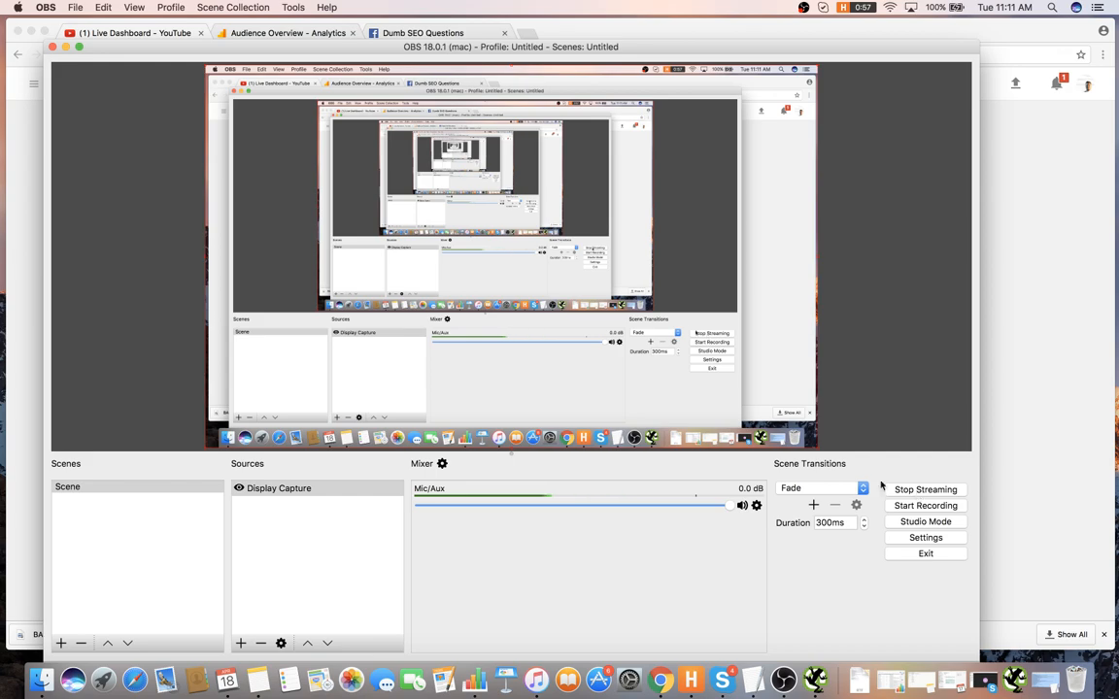
mouse_move(973, 45)
mouse_down()
mouse_move(630, 372)
mouse_move(972, 21)
mouse_up()
key(super+Tab)
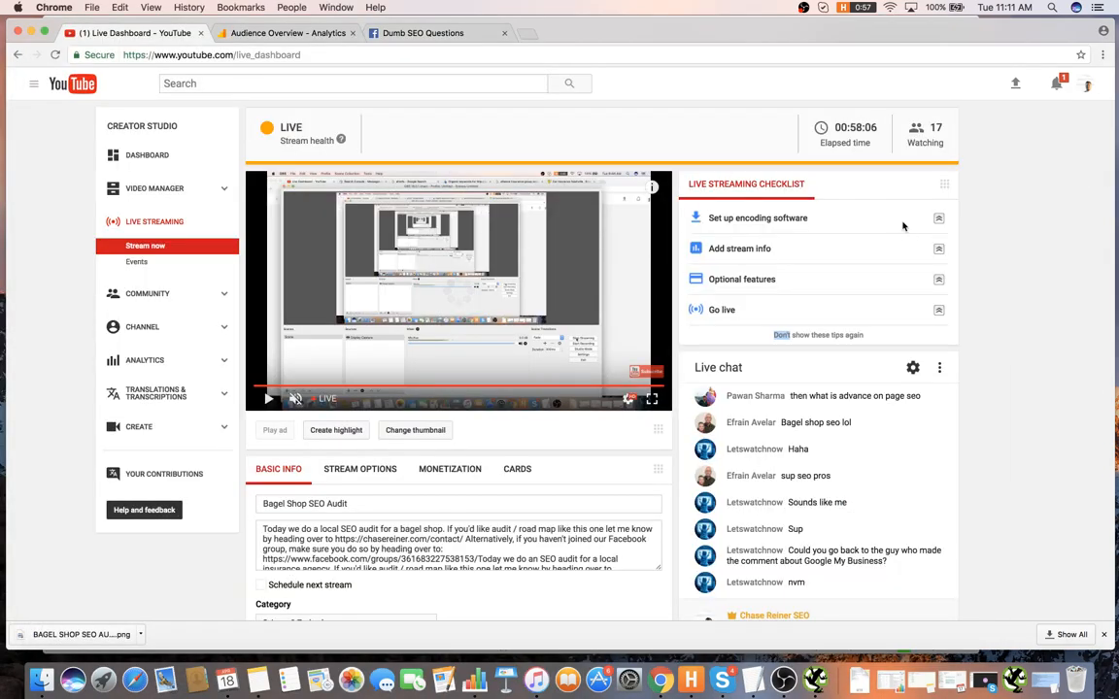
key(super+Tab)
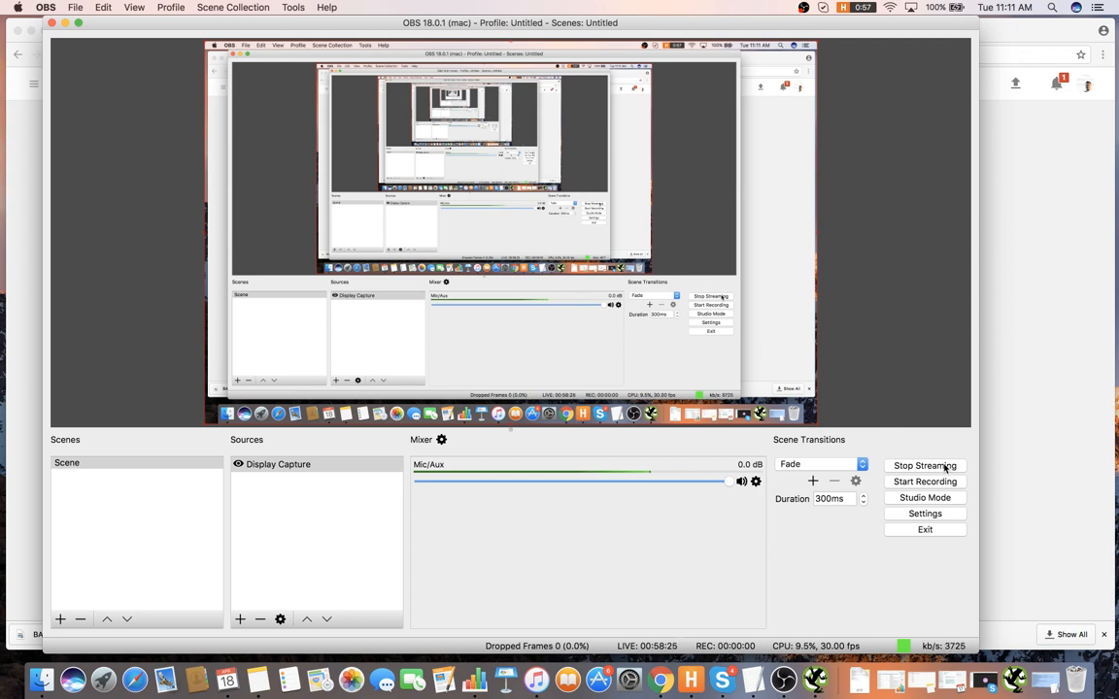